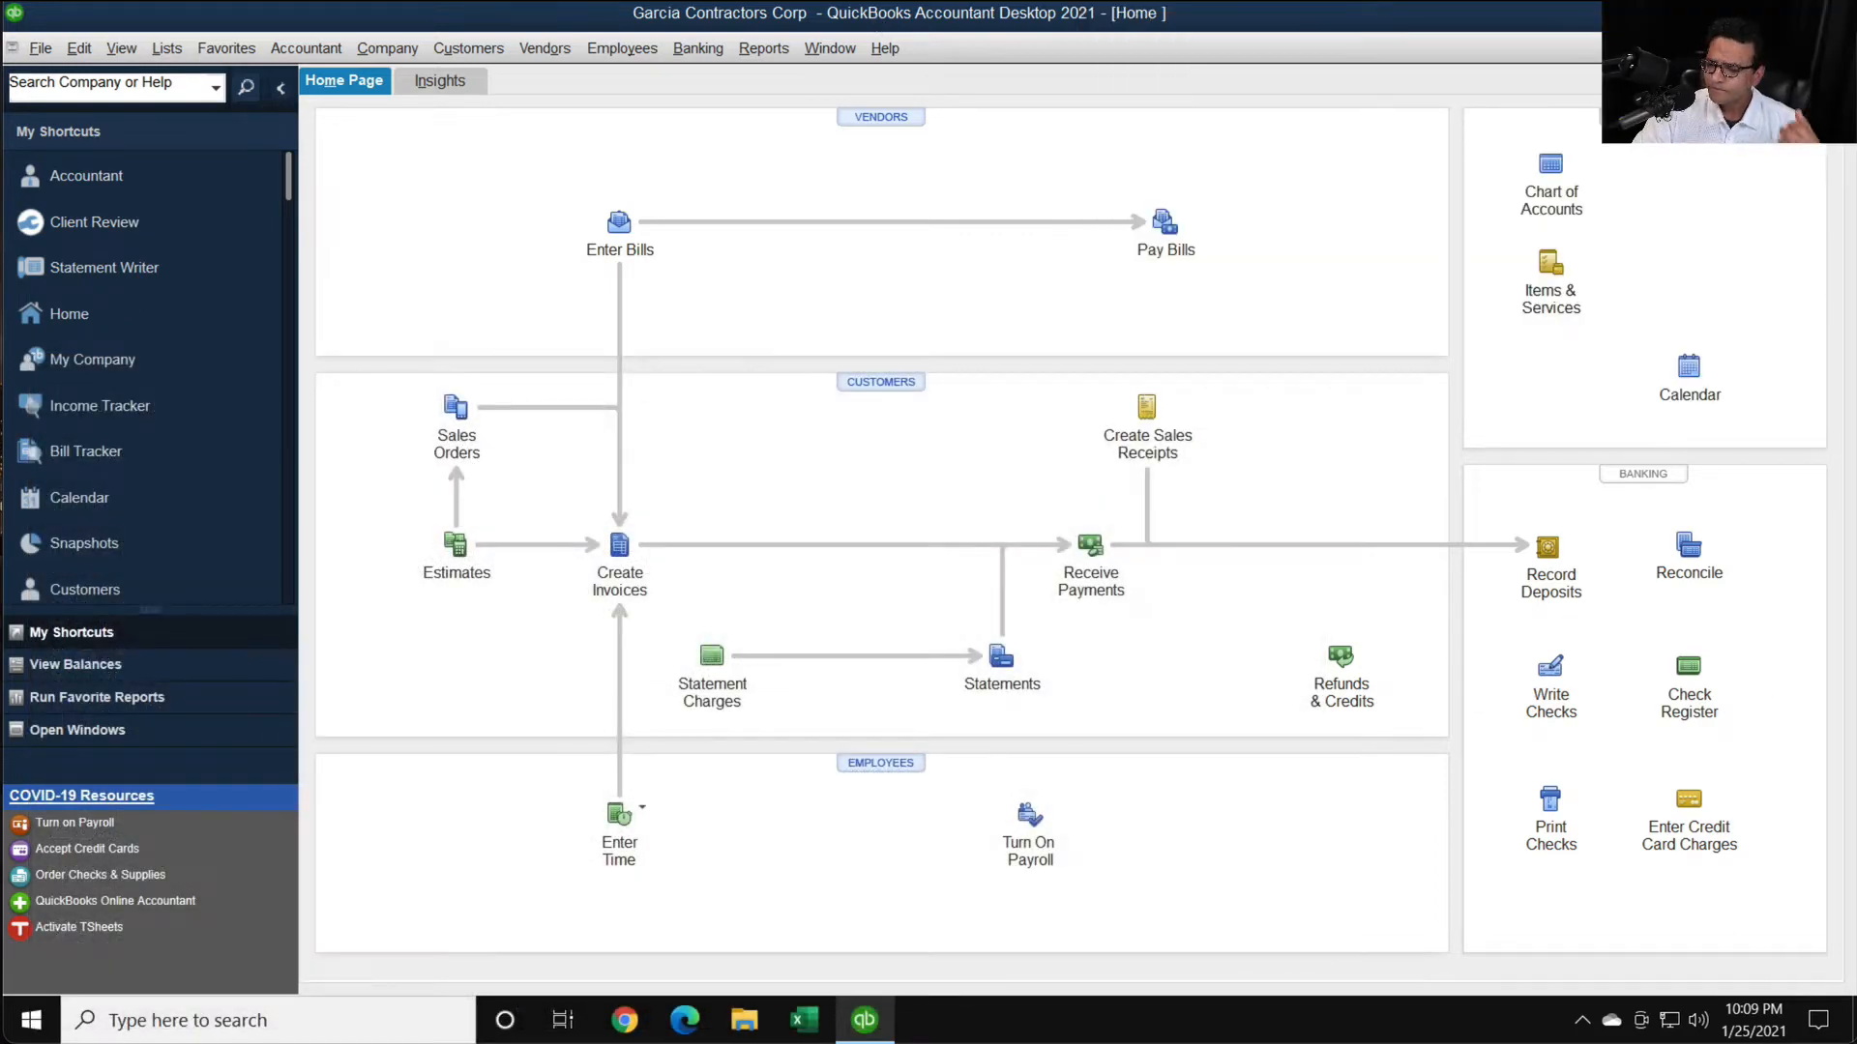
- Open the Profit & Loss report and review the subcontractor and materials costs under Direct Project Costs for the last fiscal year
click(763, 48)
click(870, 240)
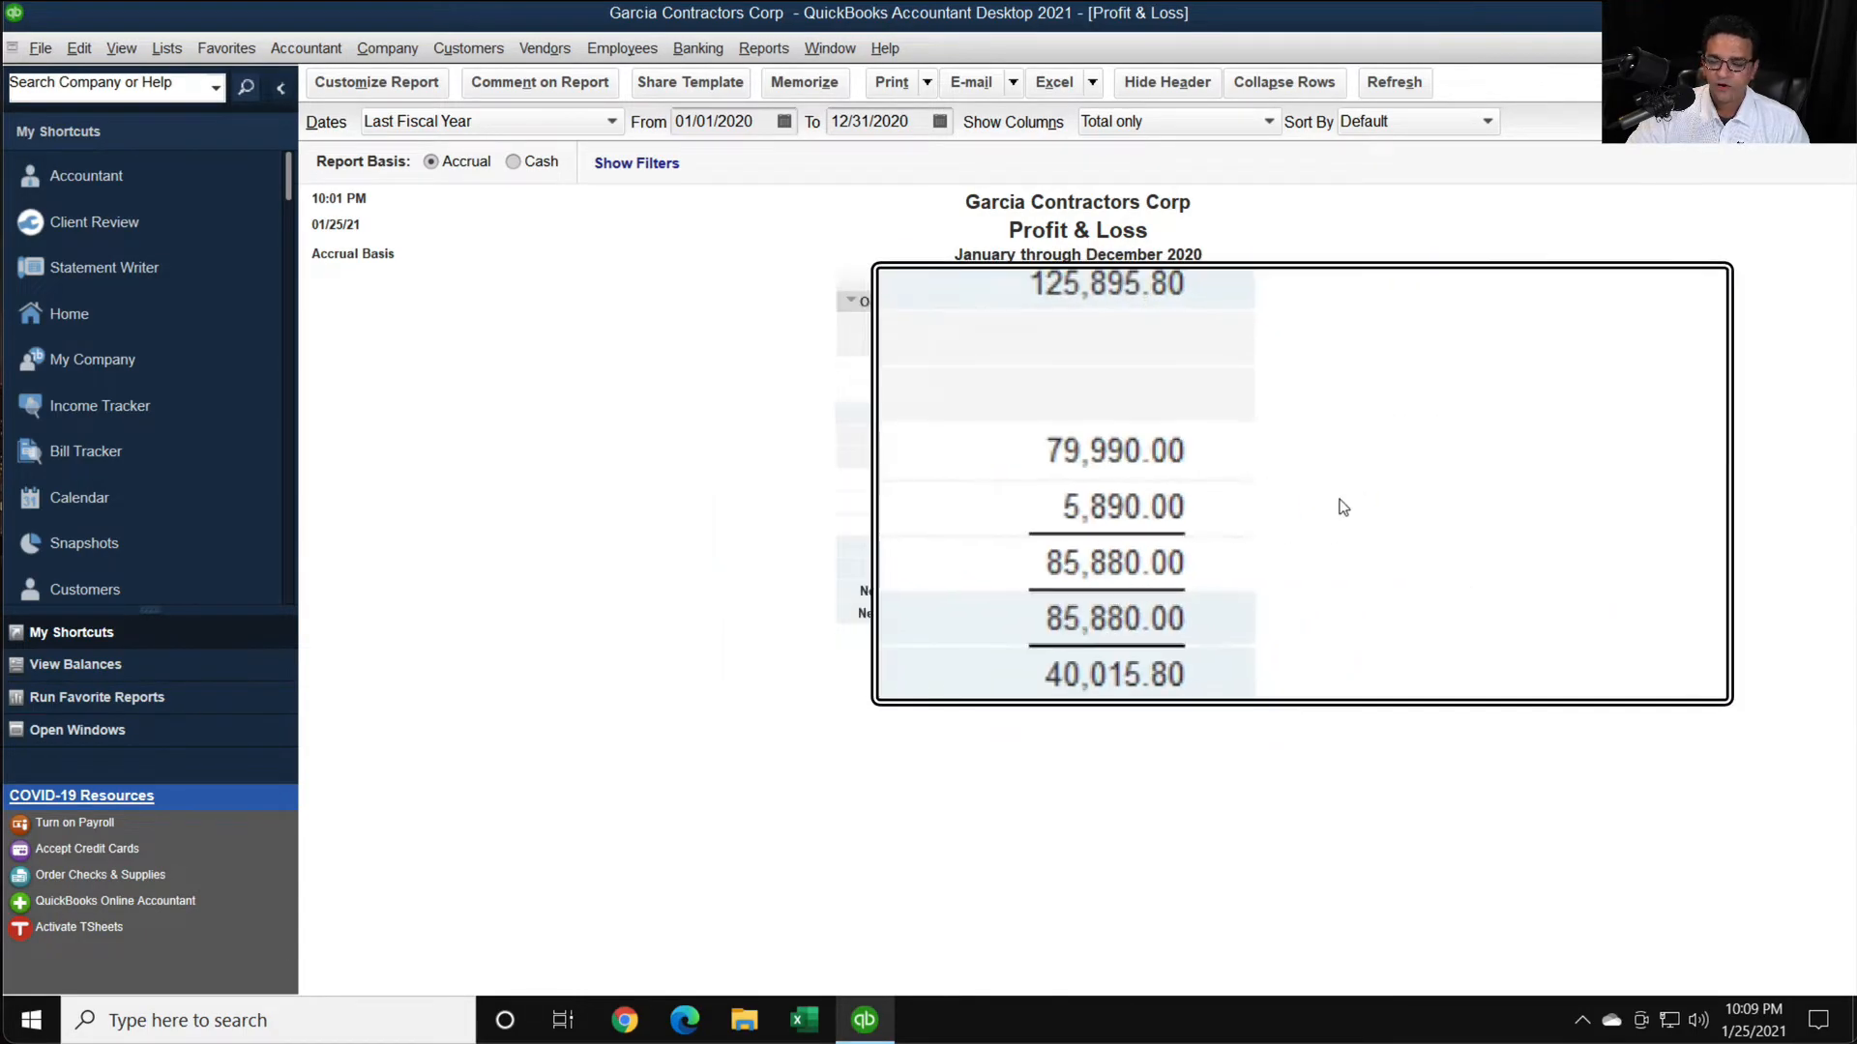
scroll(1205, 495, down, 3)
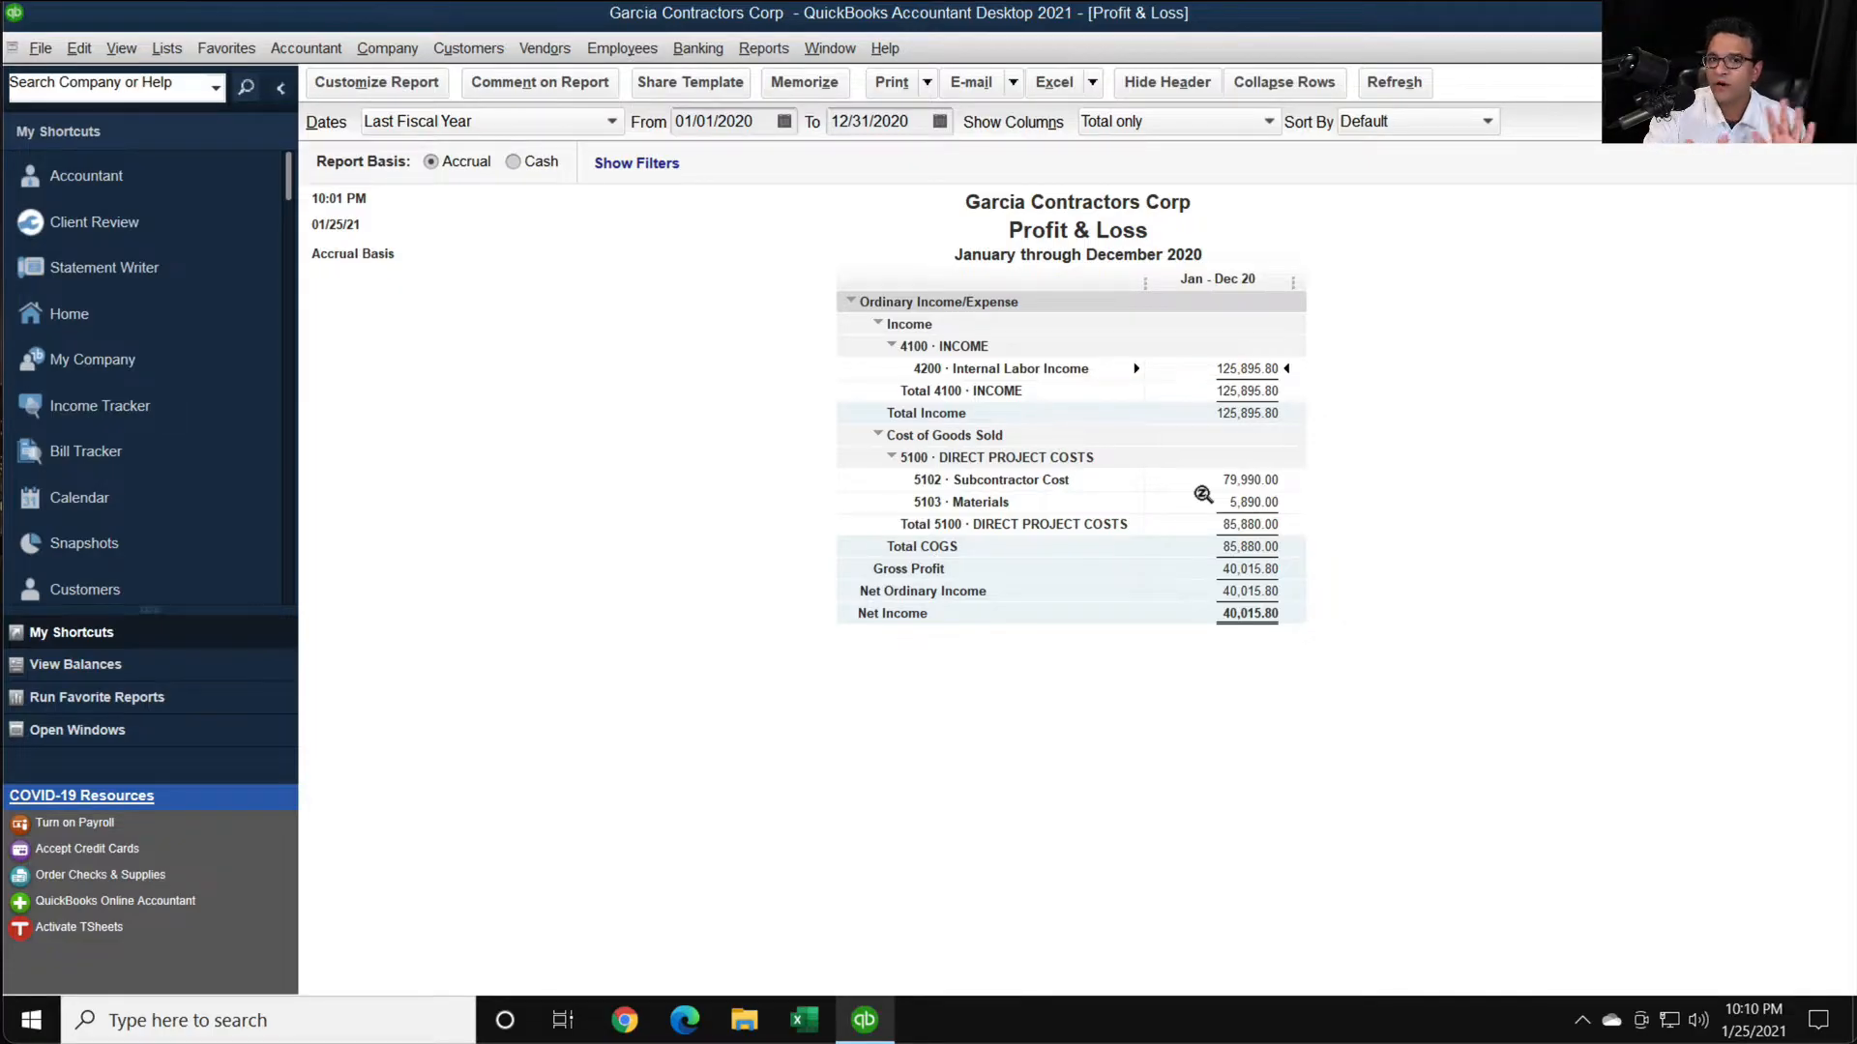
key(super+plus)
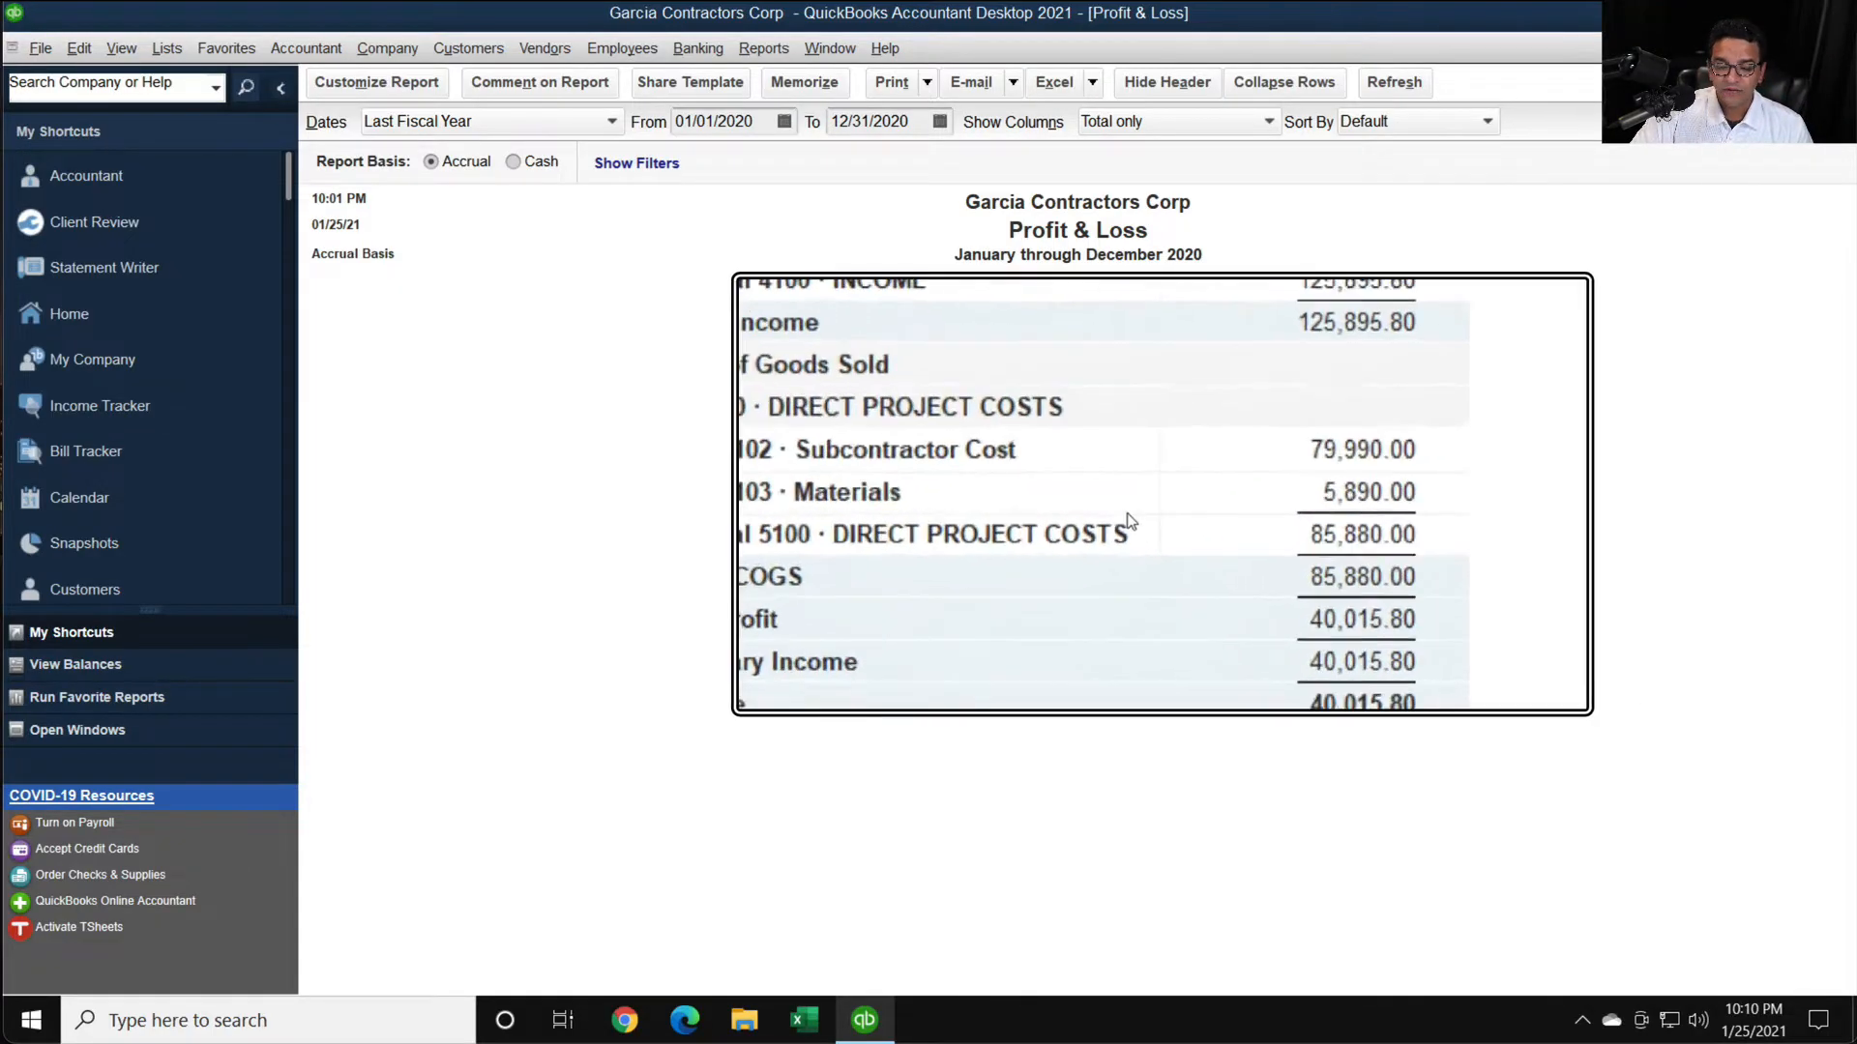
key(super+Escape)
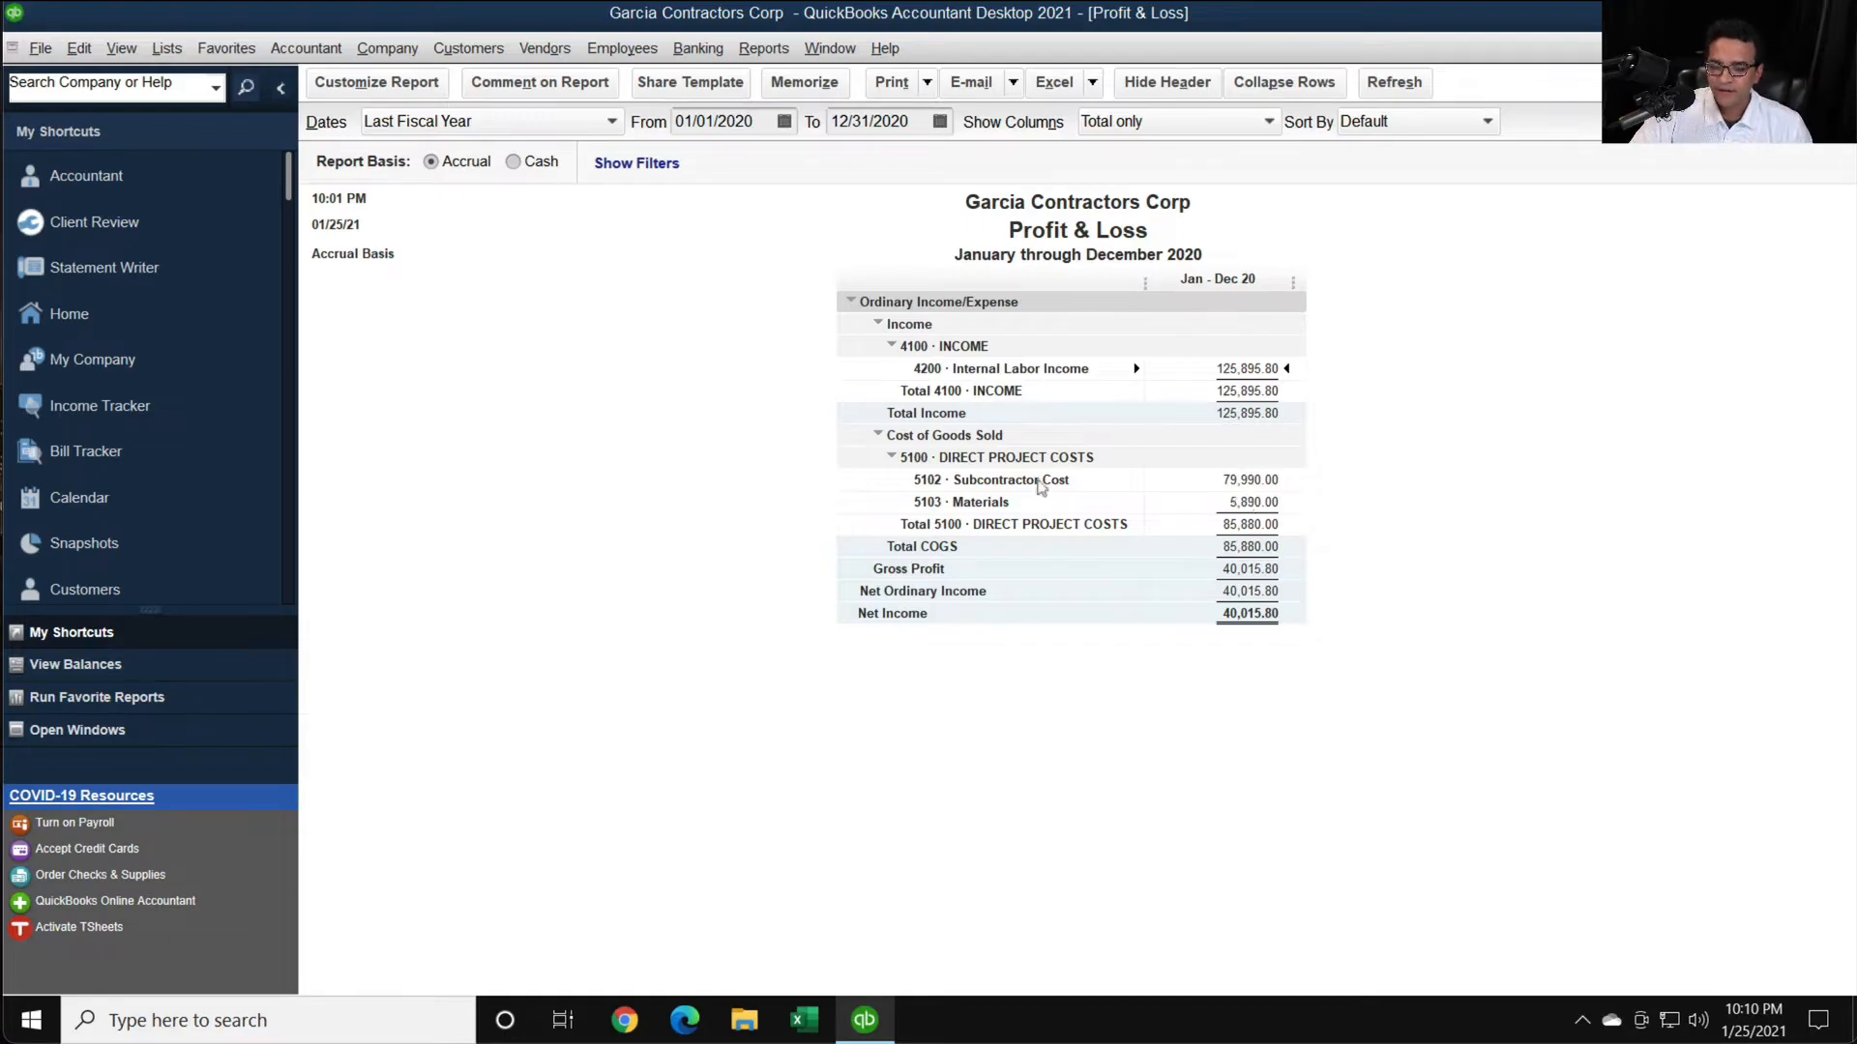
- Drill into the total of 5100 Direct Project Costs, review its transaction detail by account, and return to the Profit & Loss report
key(super+plus)
key(super+plus)
key(super+plus)
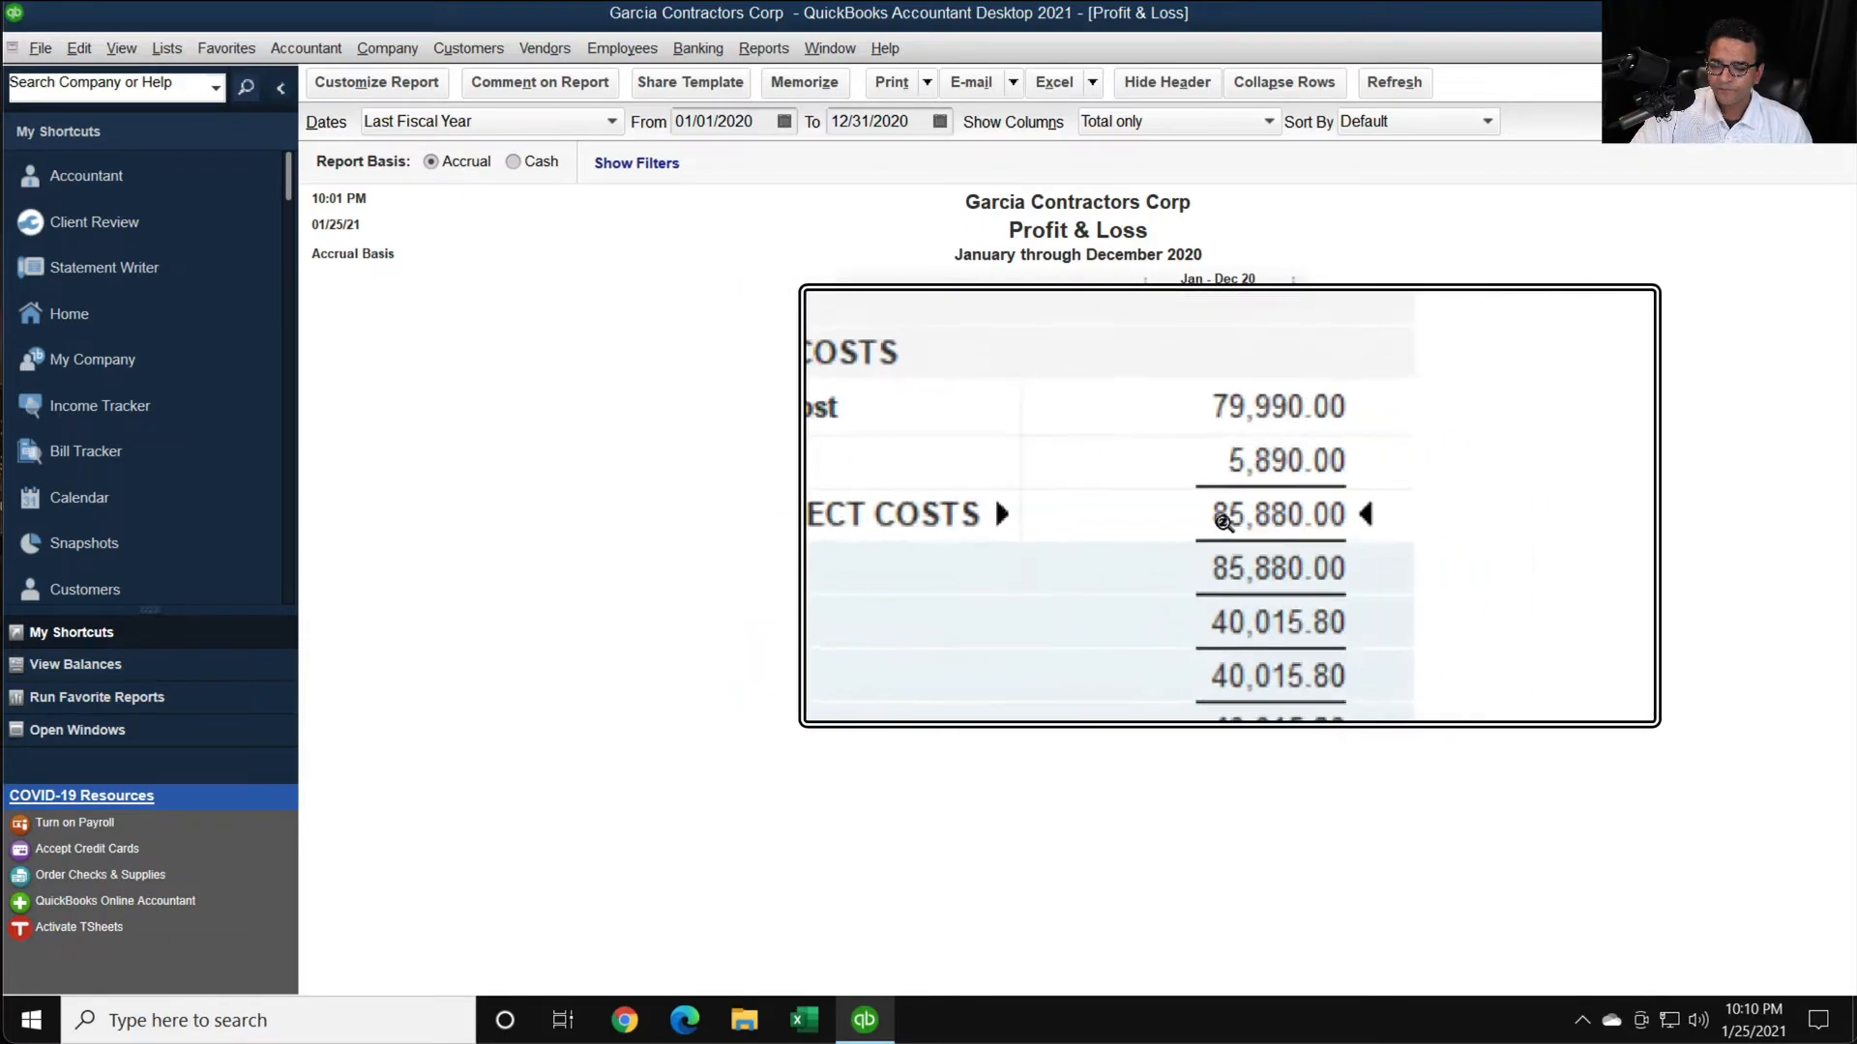
key(super+Escape)
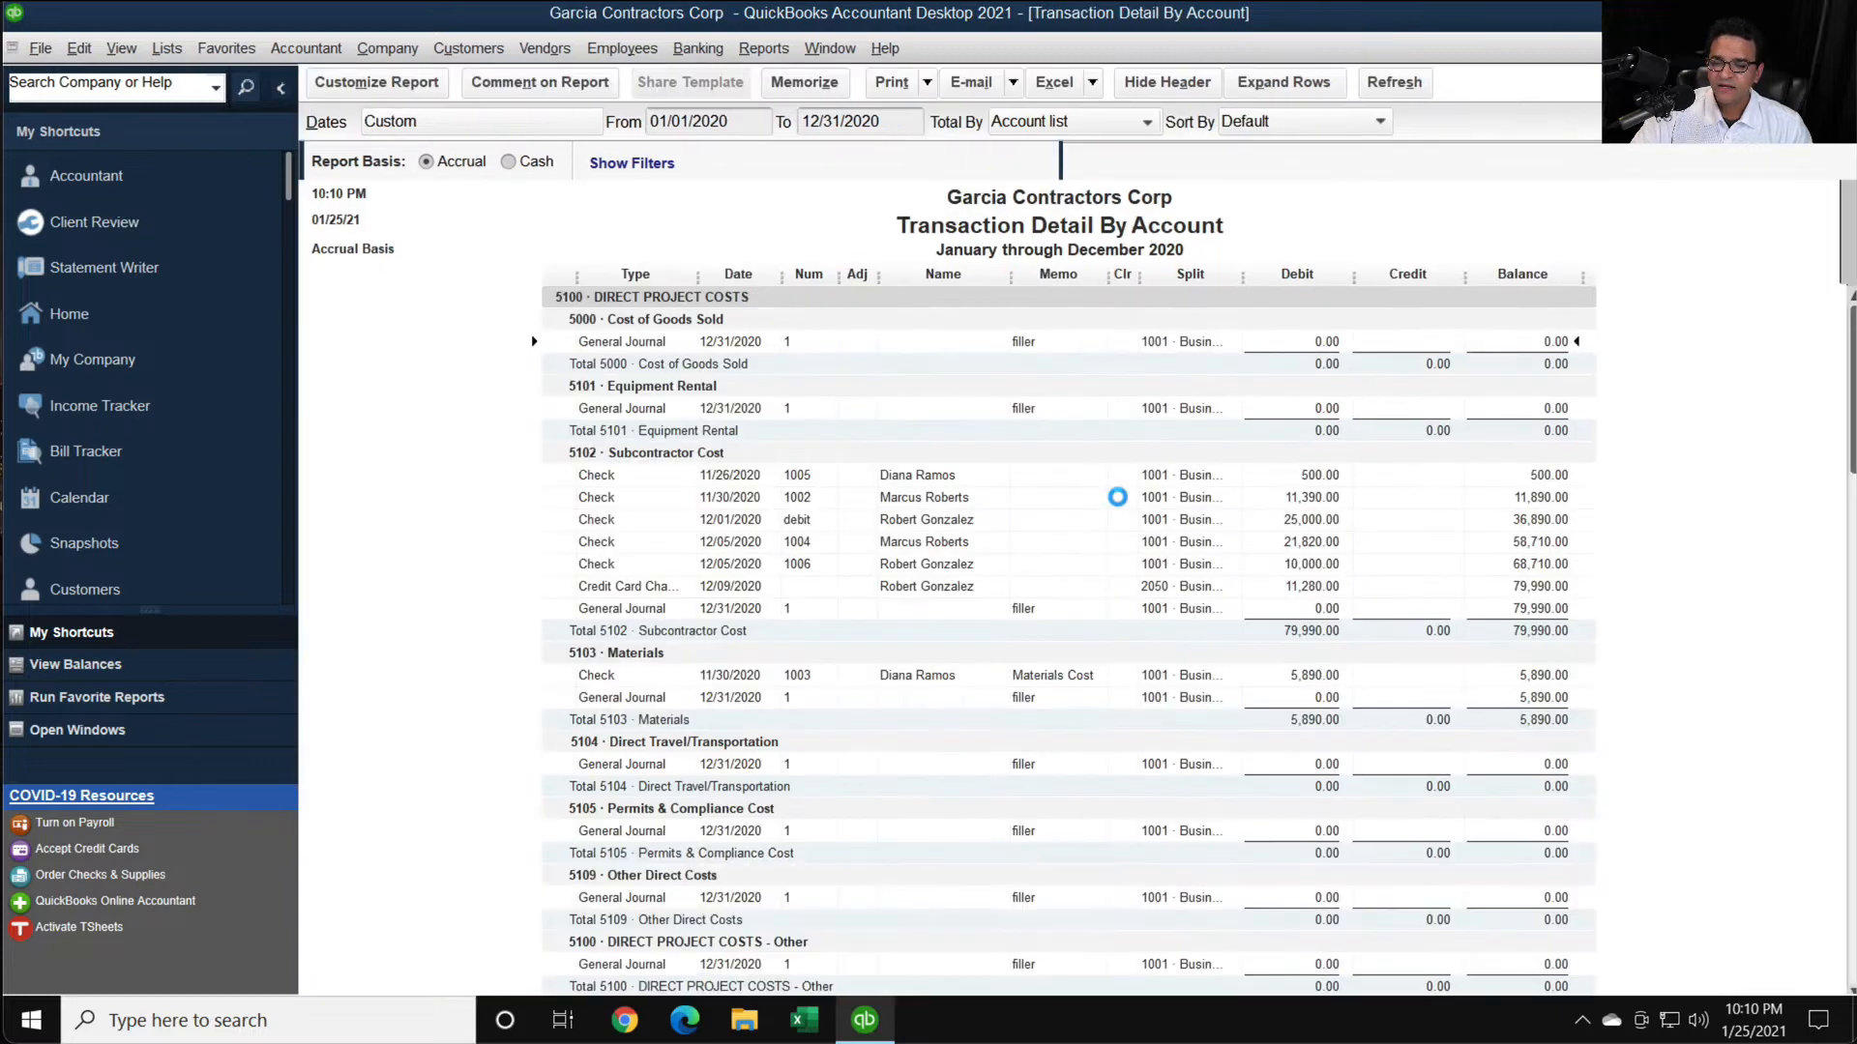
scroll(1395, 514, down, 1)
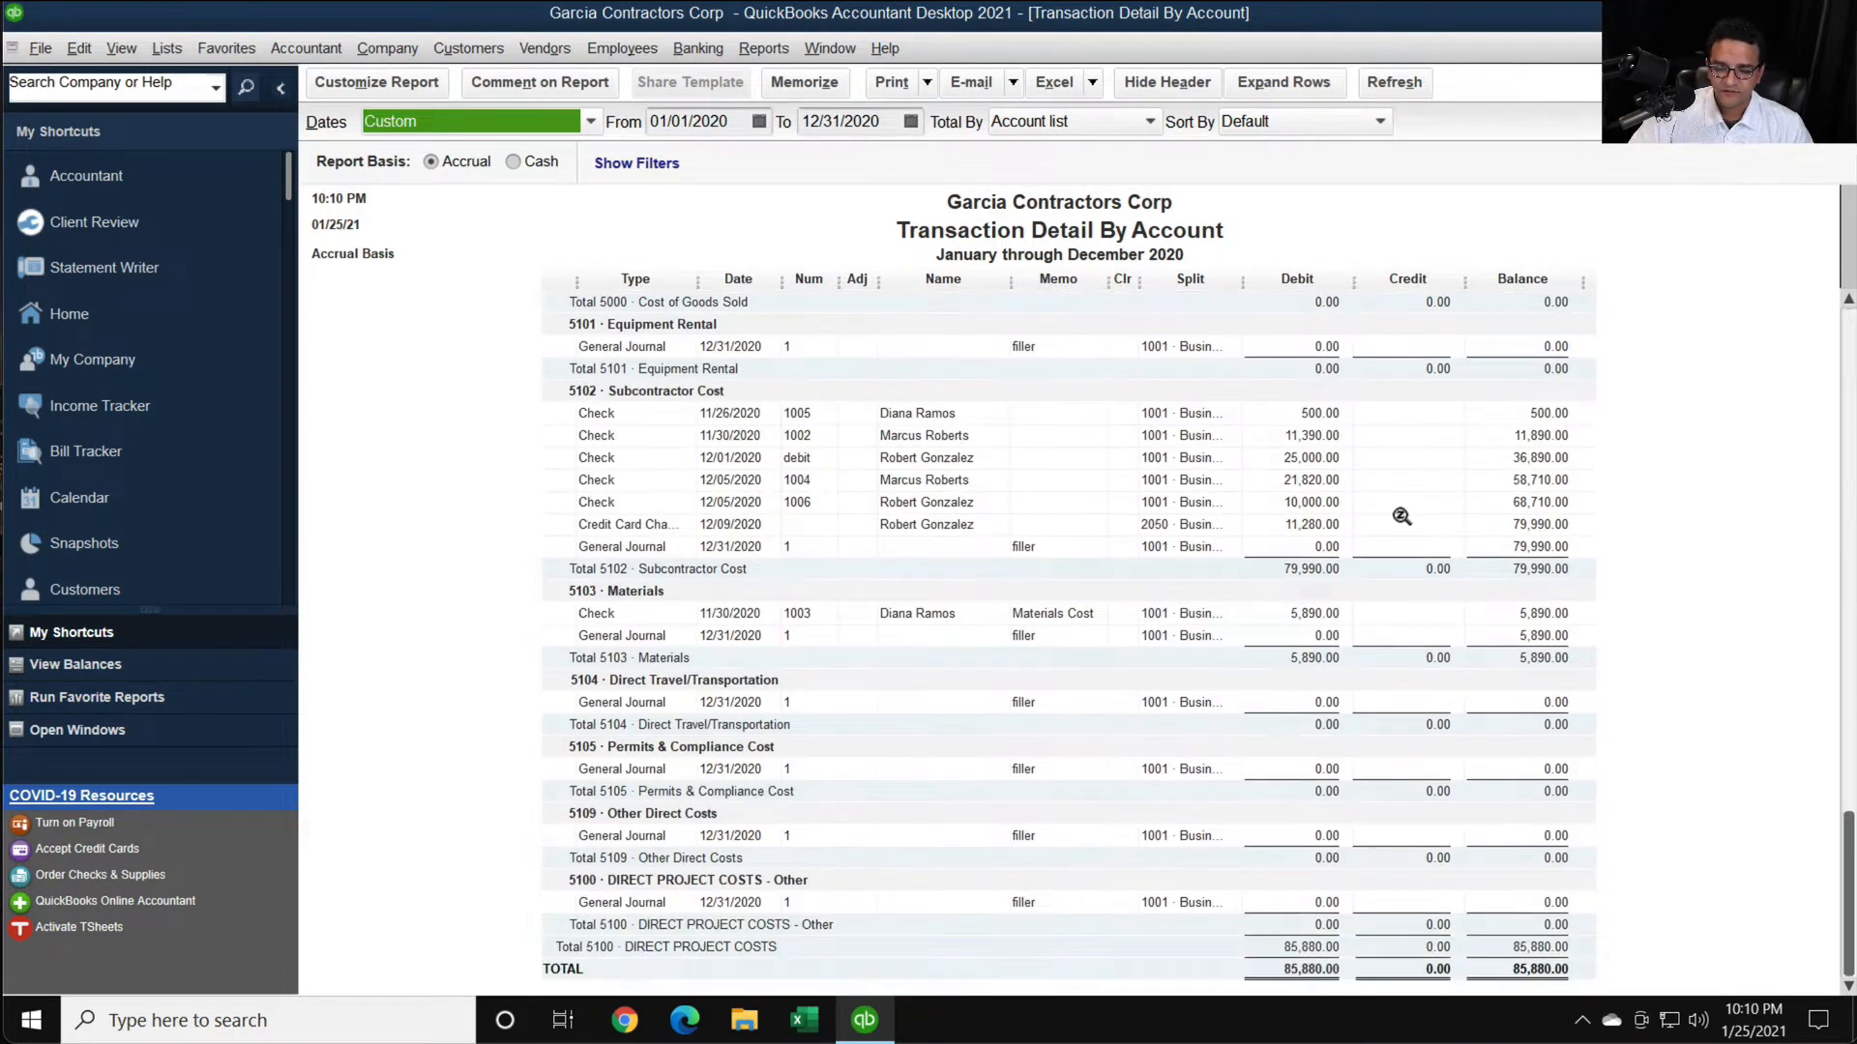
scroll(1465, 525, up, 1)
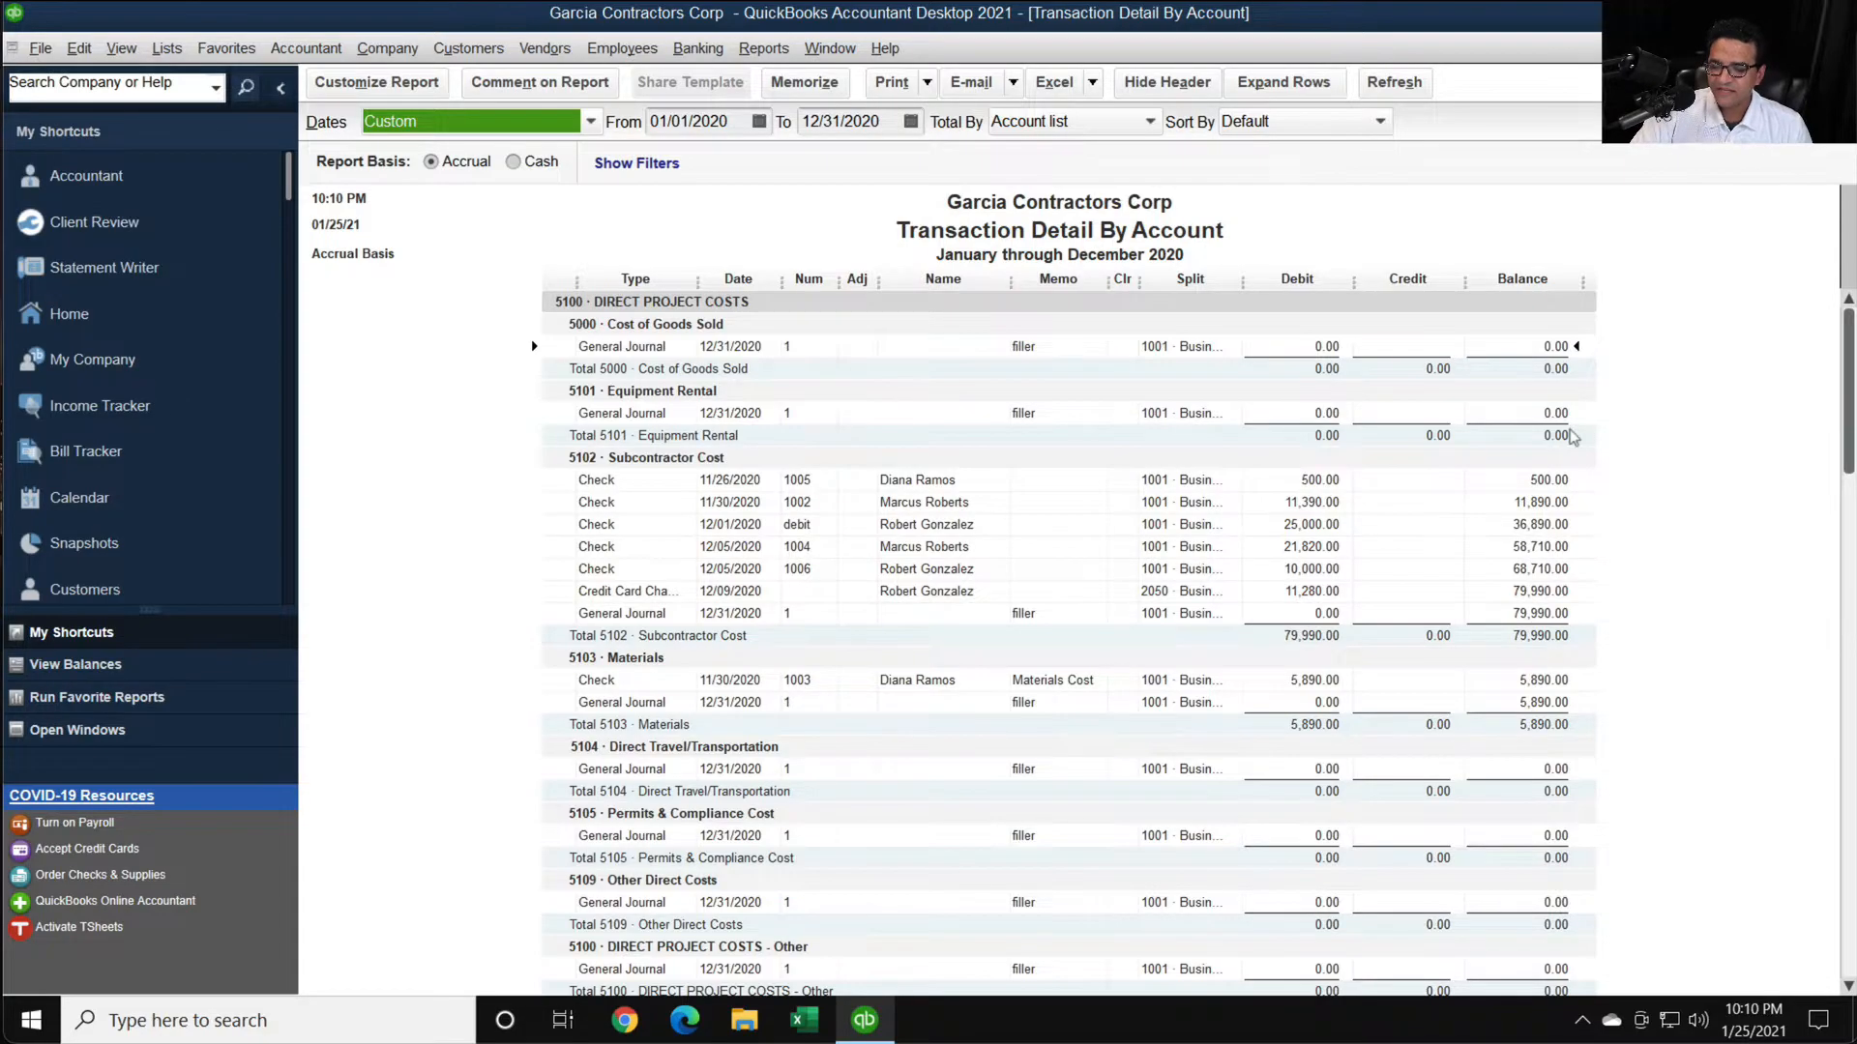
scroll(1572, 438, down, 1)
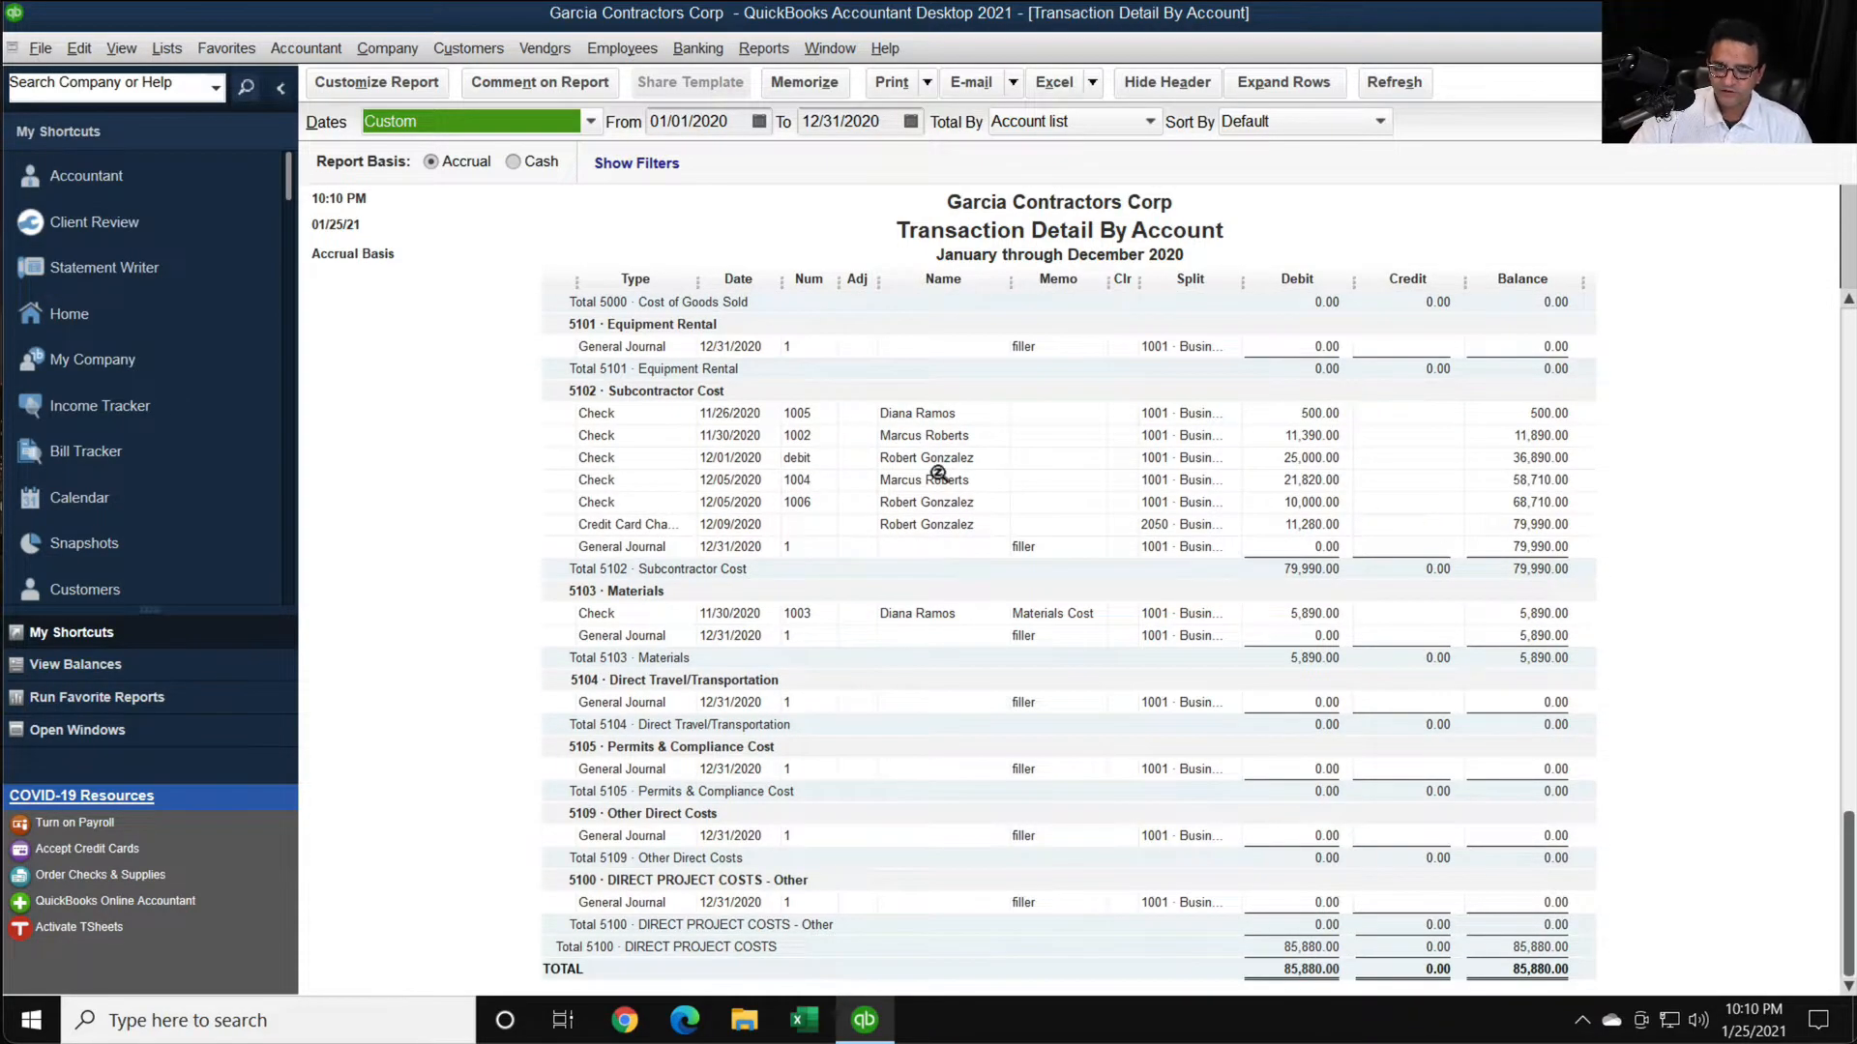
key(super+plus)
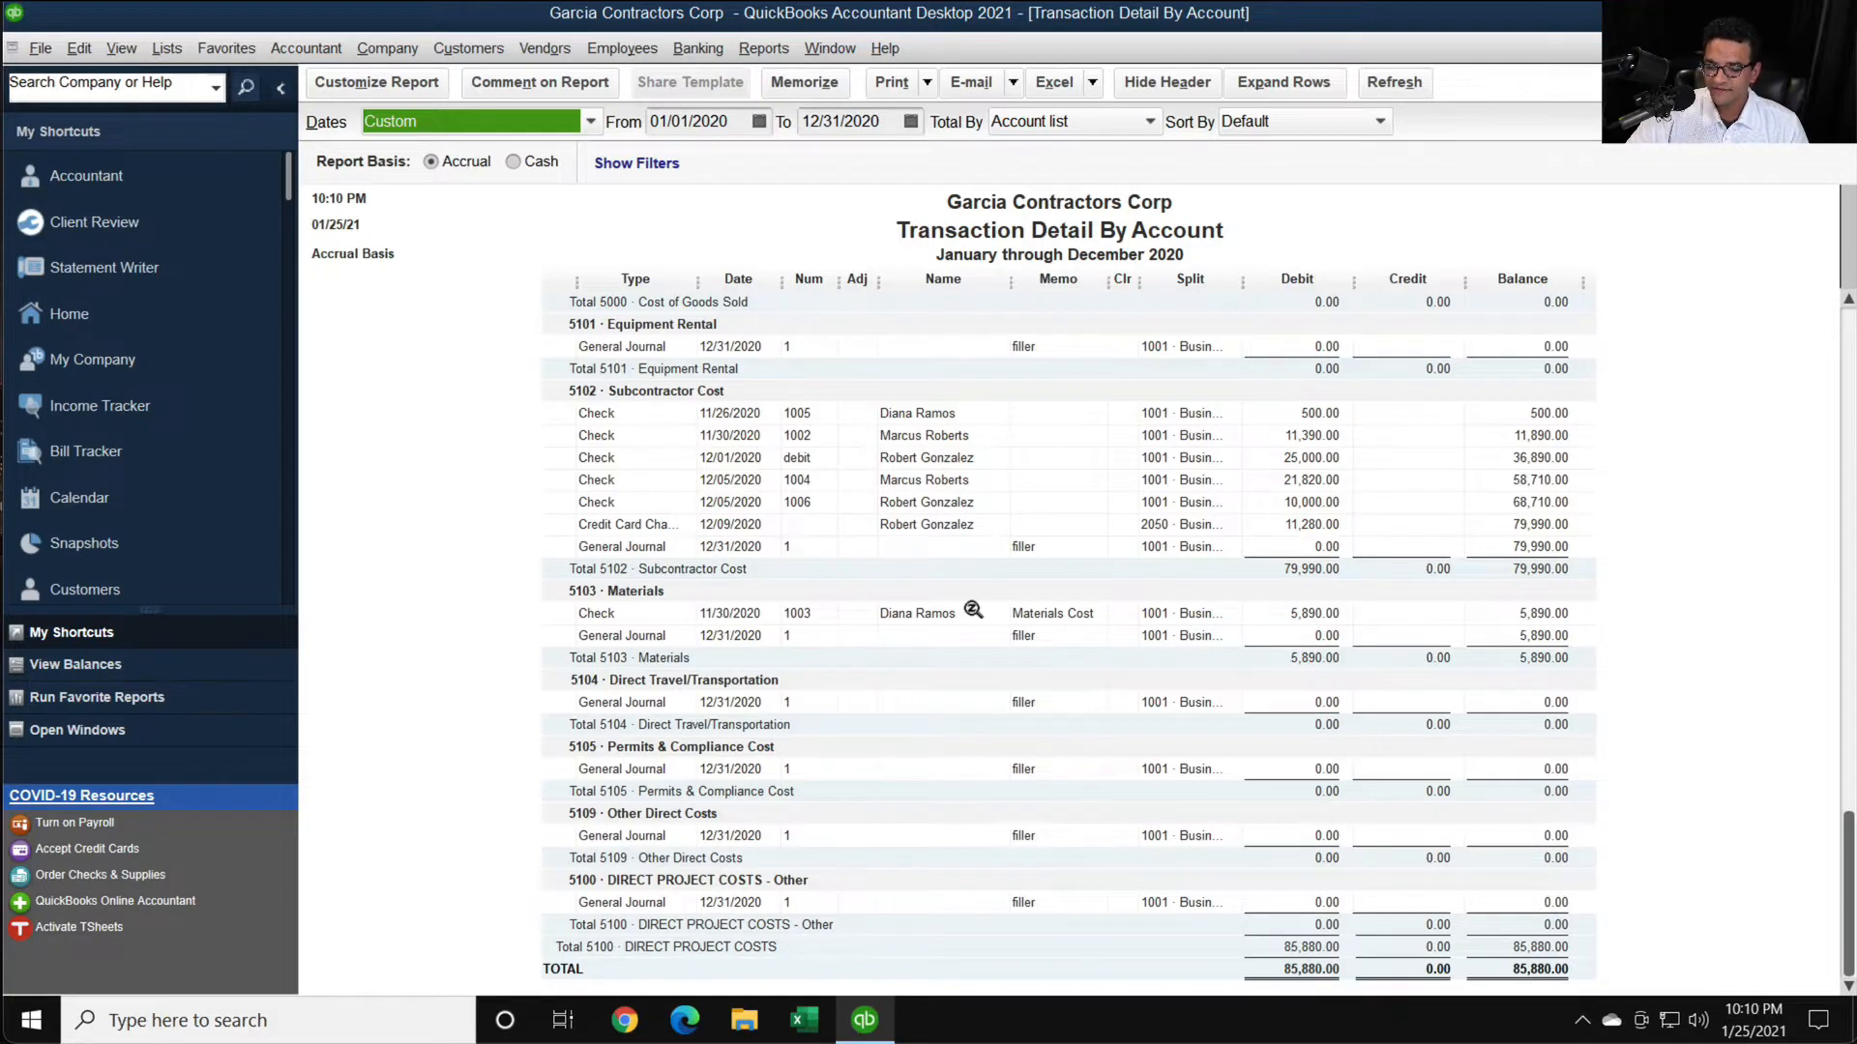
key(Escape)
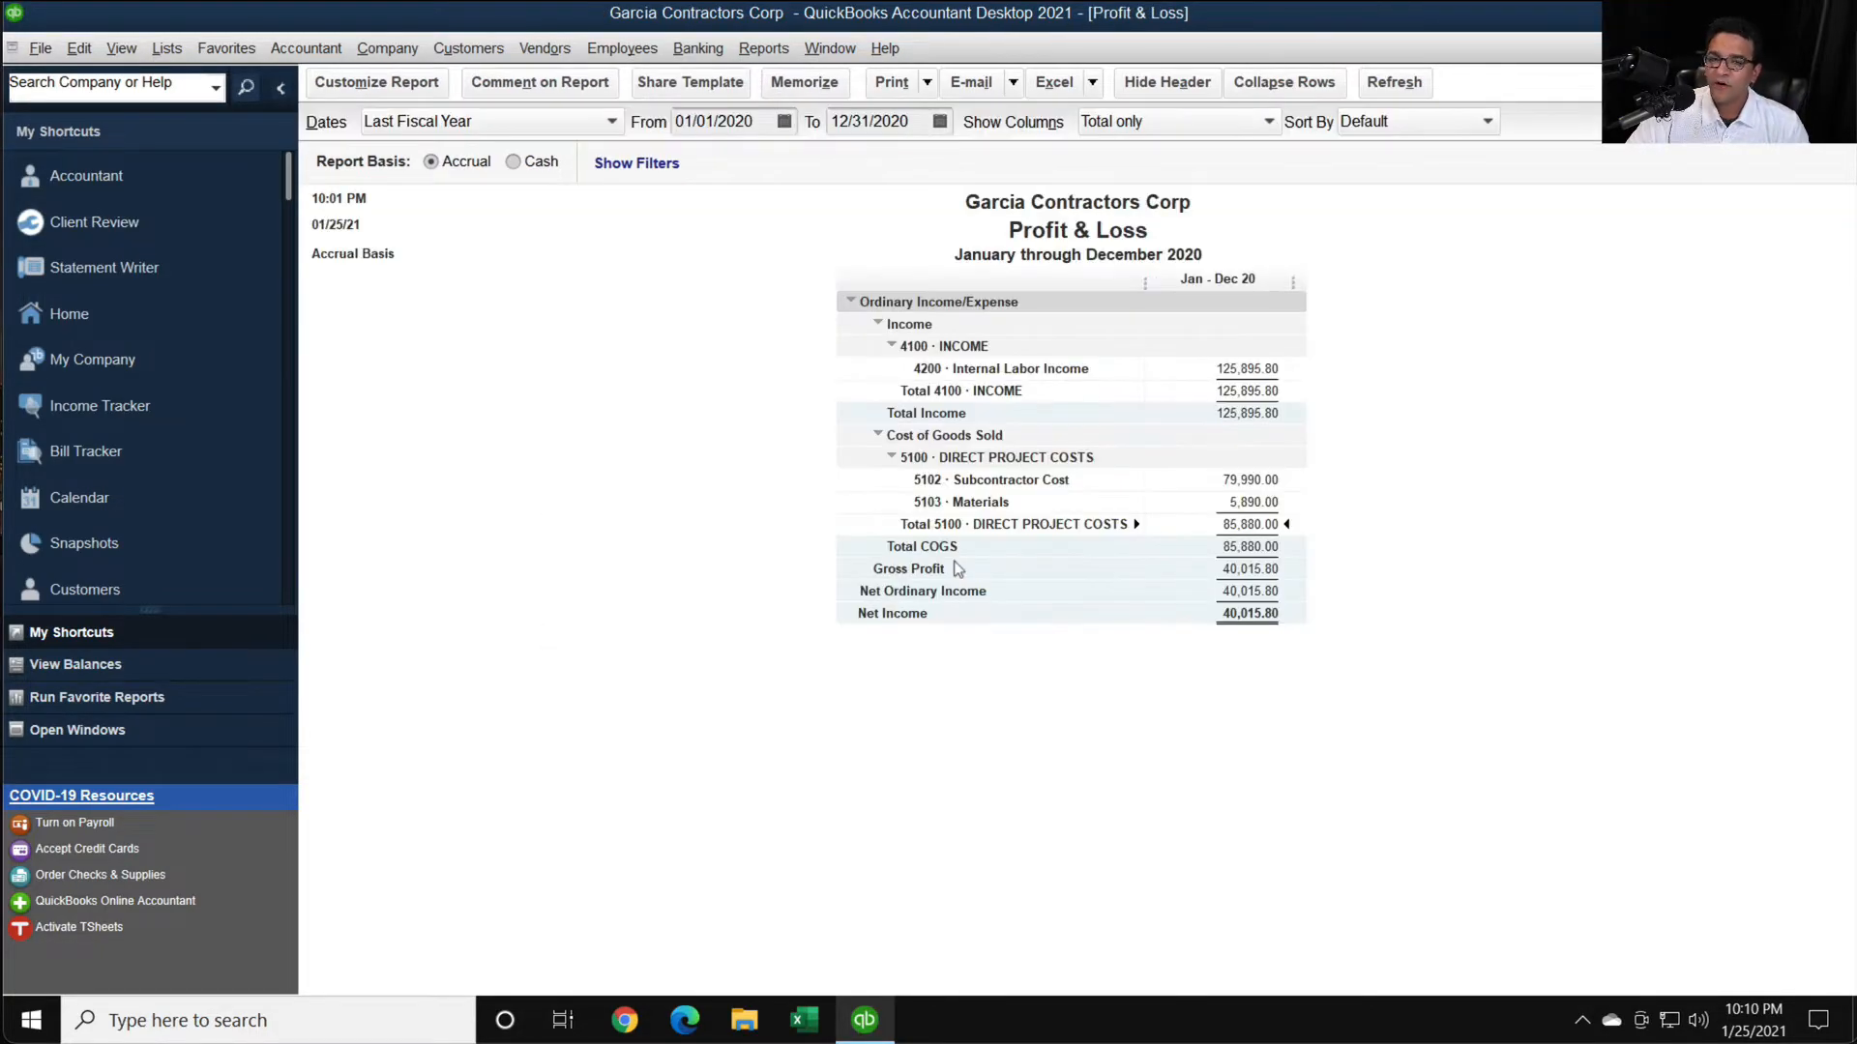
- Open the Expenses by Vendor Summary report and set its date range to Last Fiscal Year
click(780, 52)
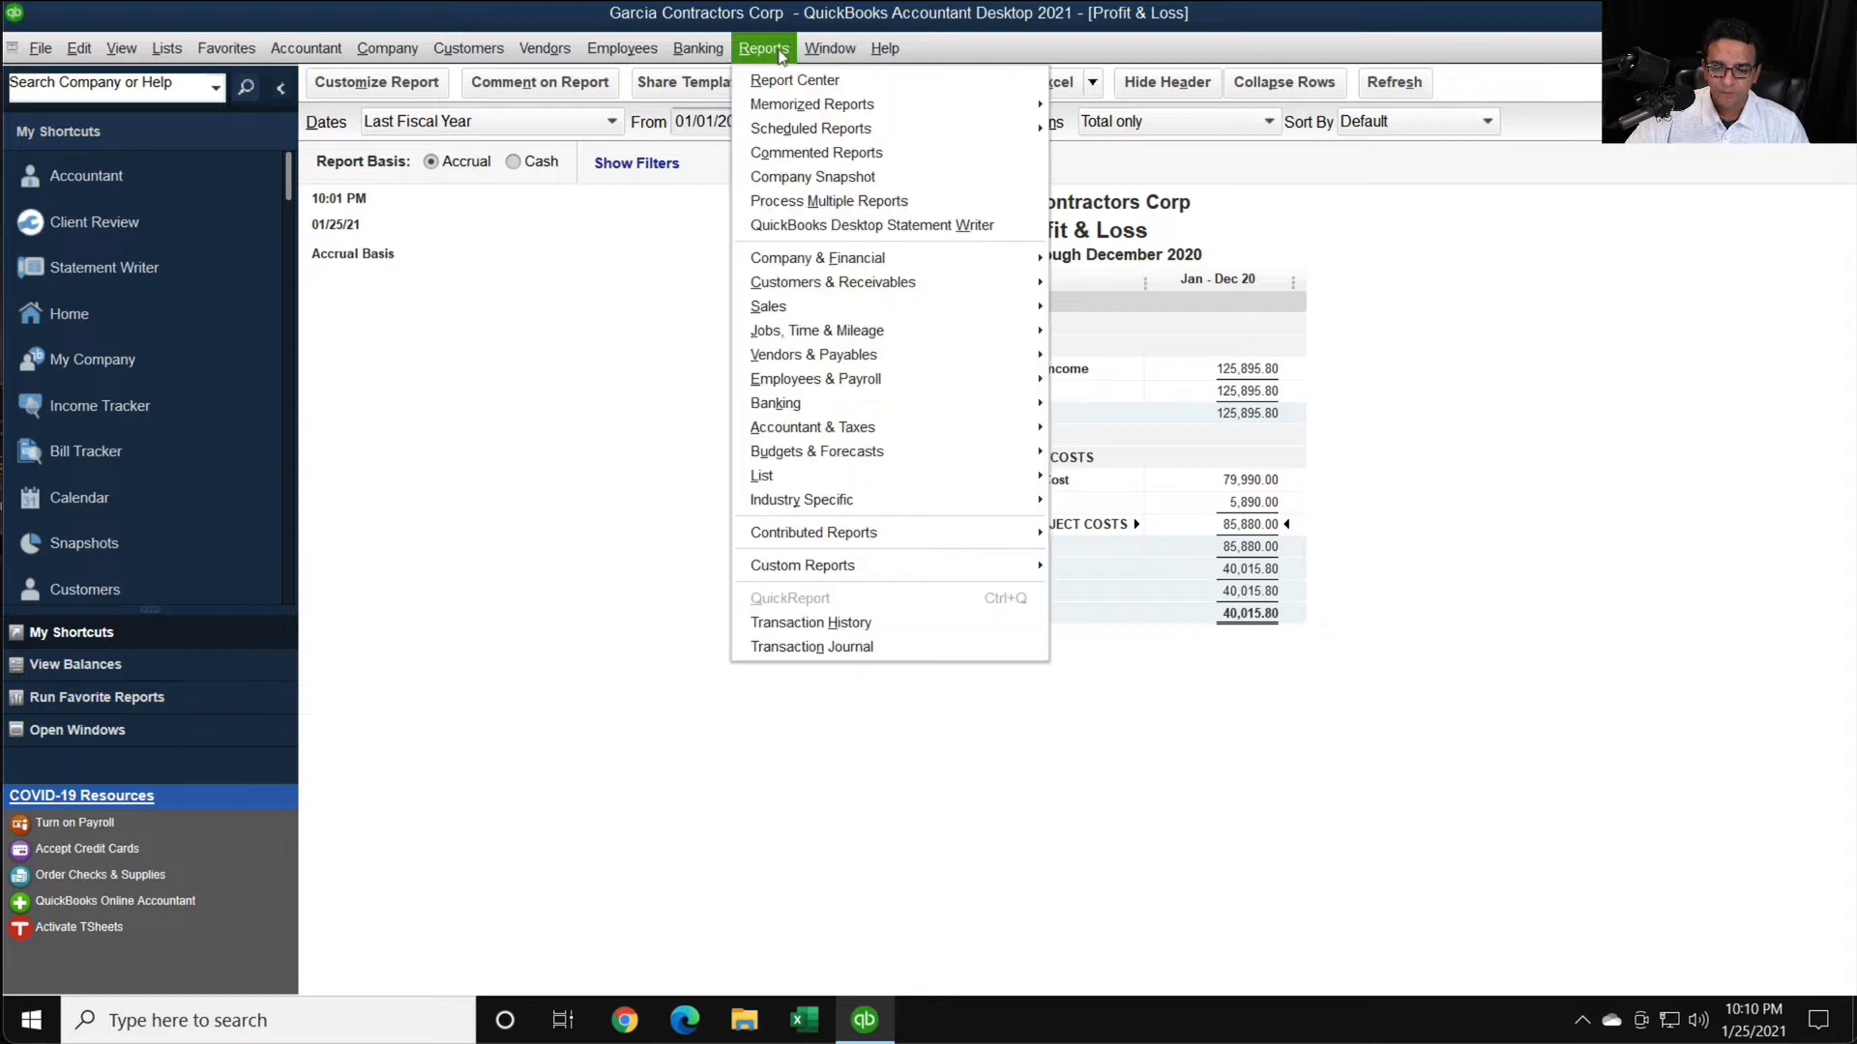
mouse_move(814, 268)
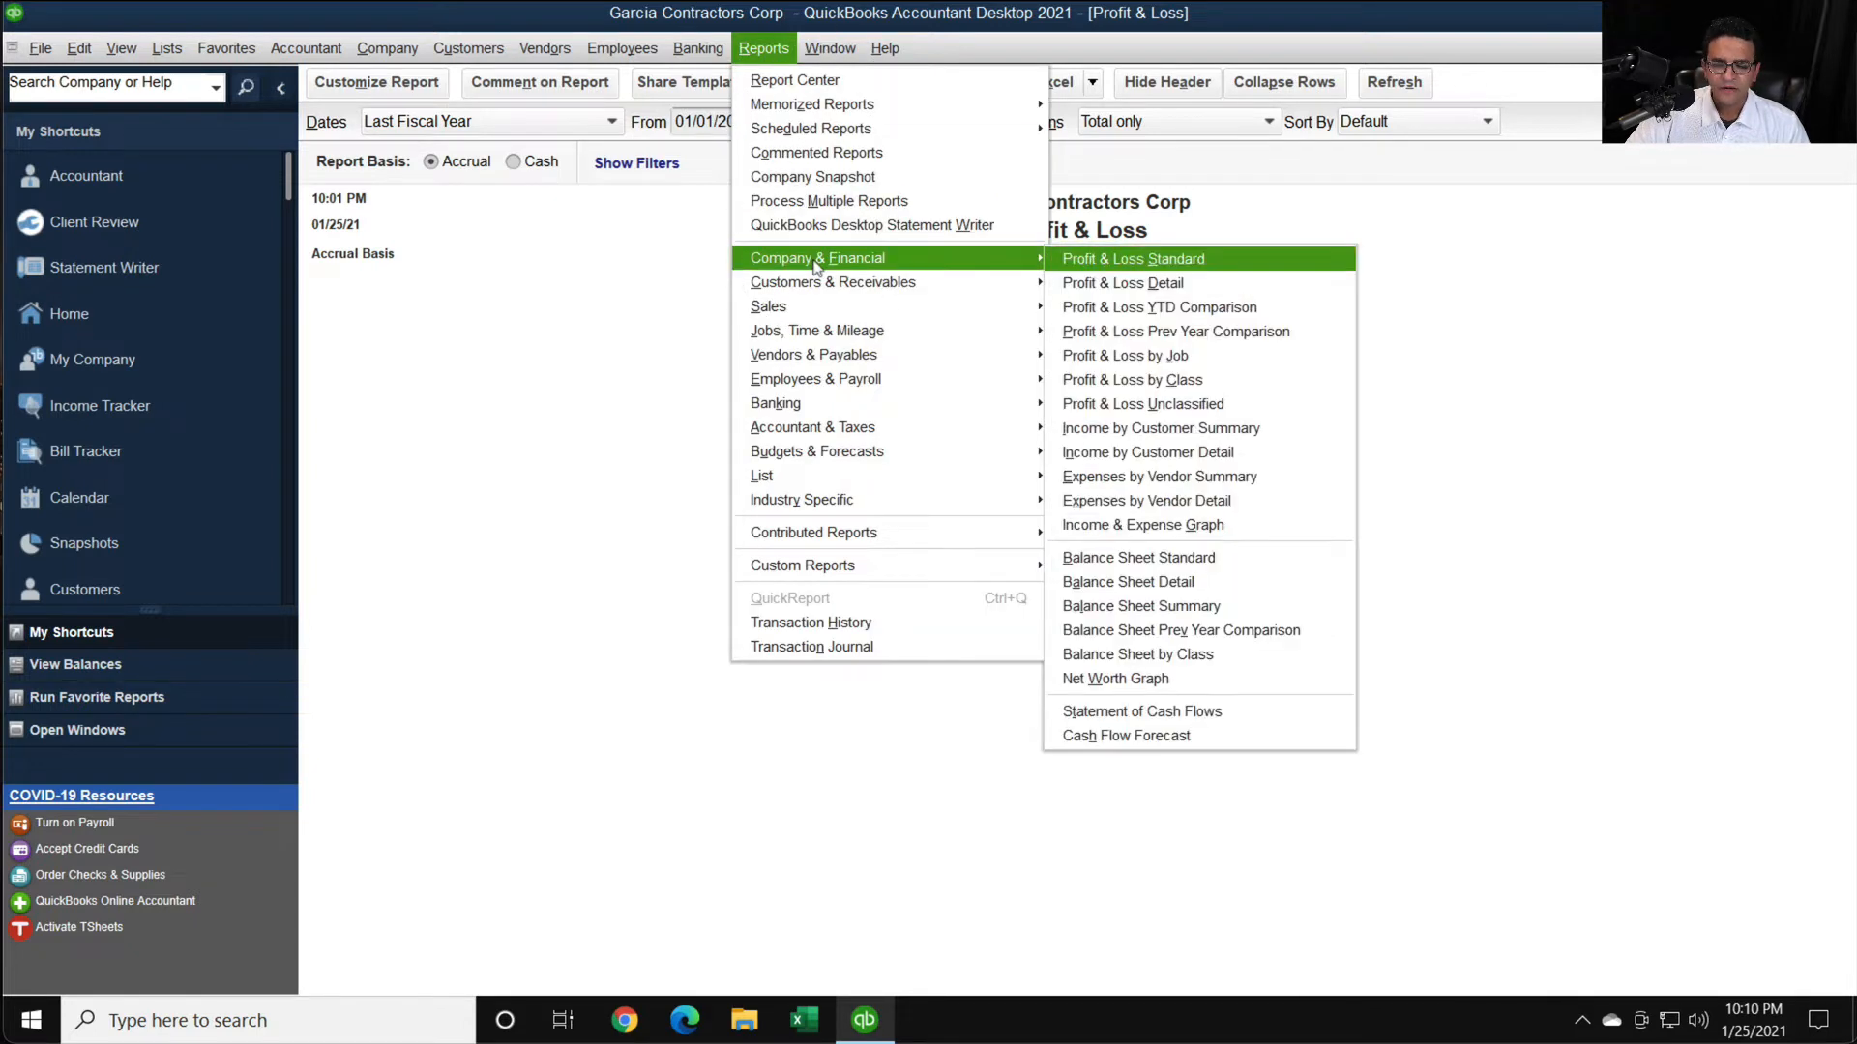
click(1187, 484)
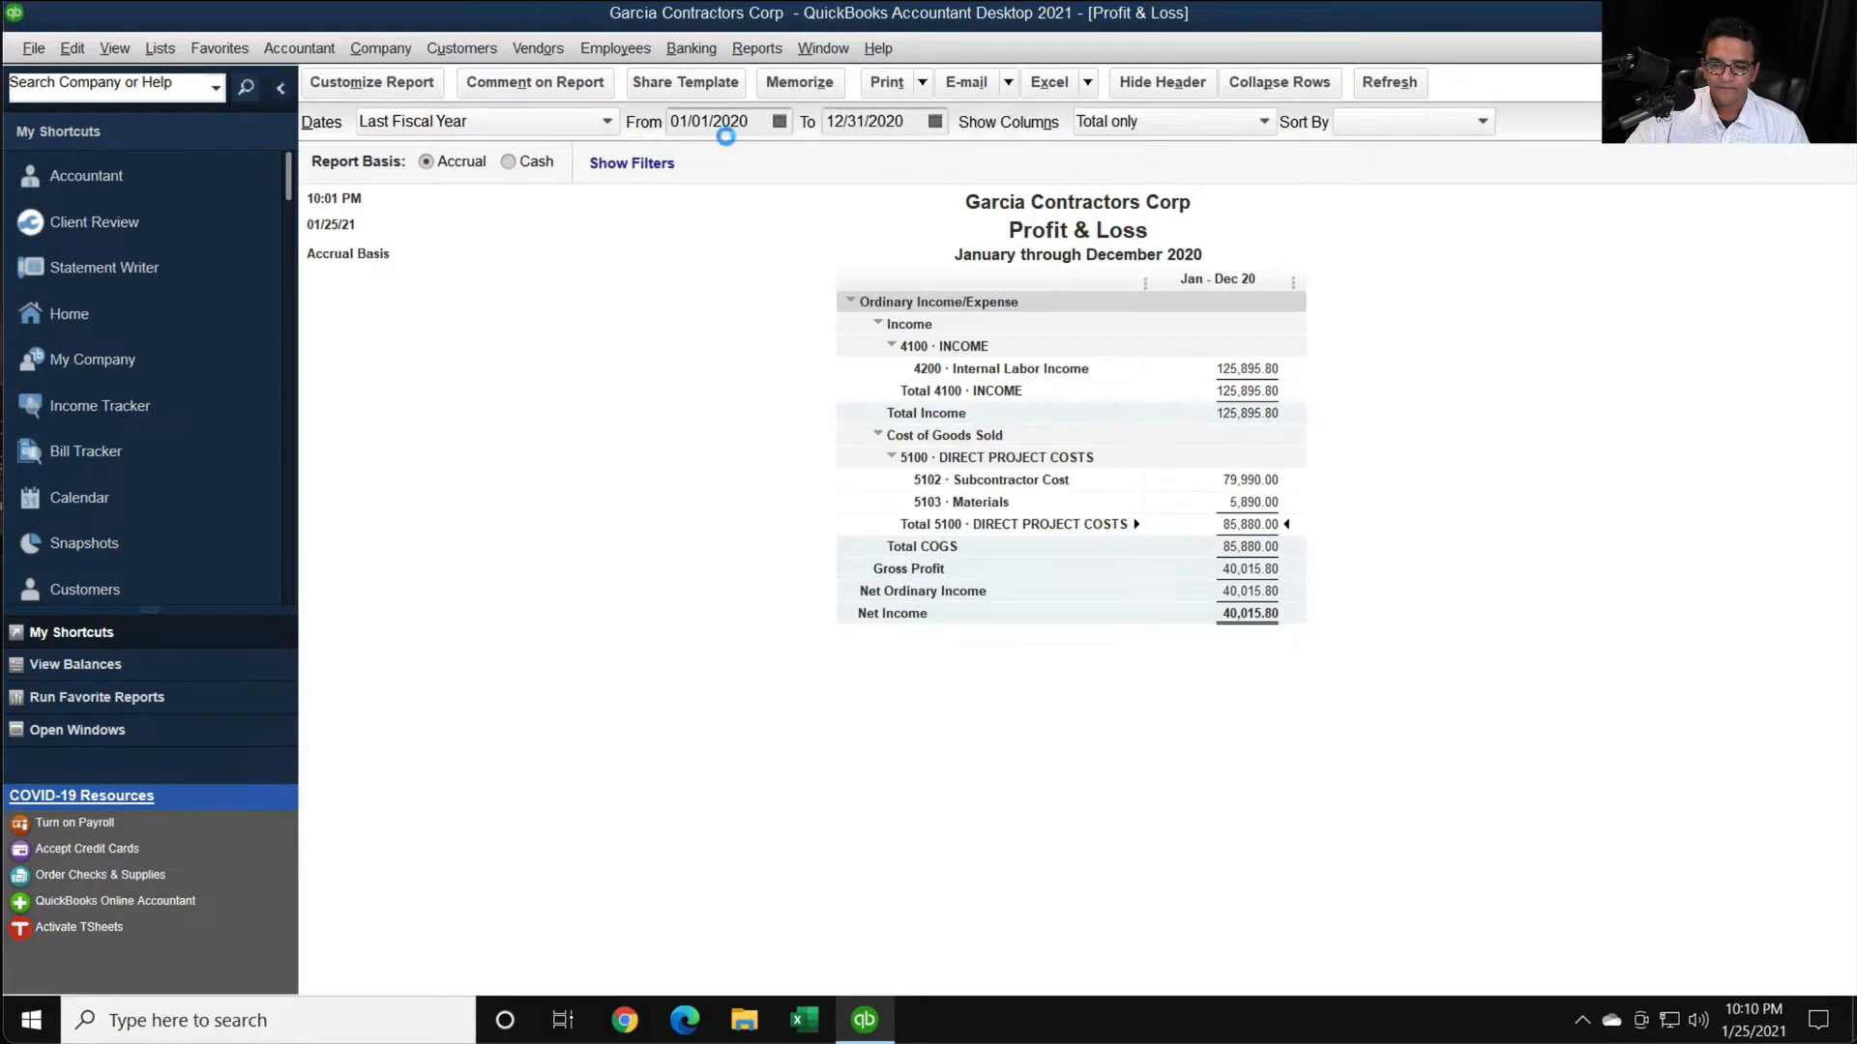
click(421, 123)
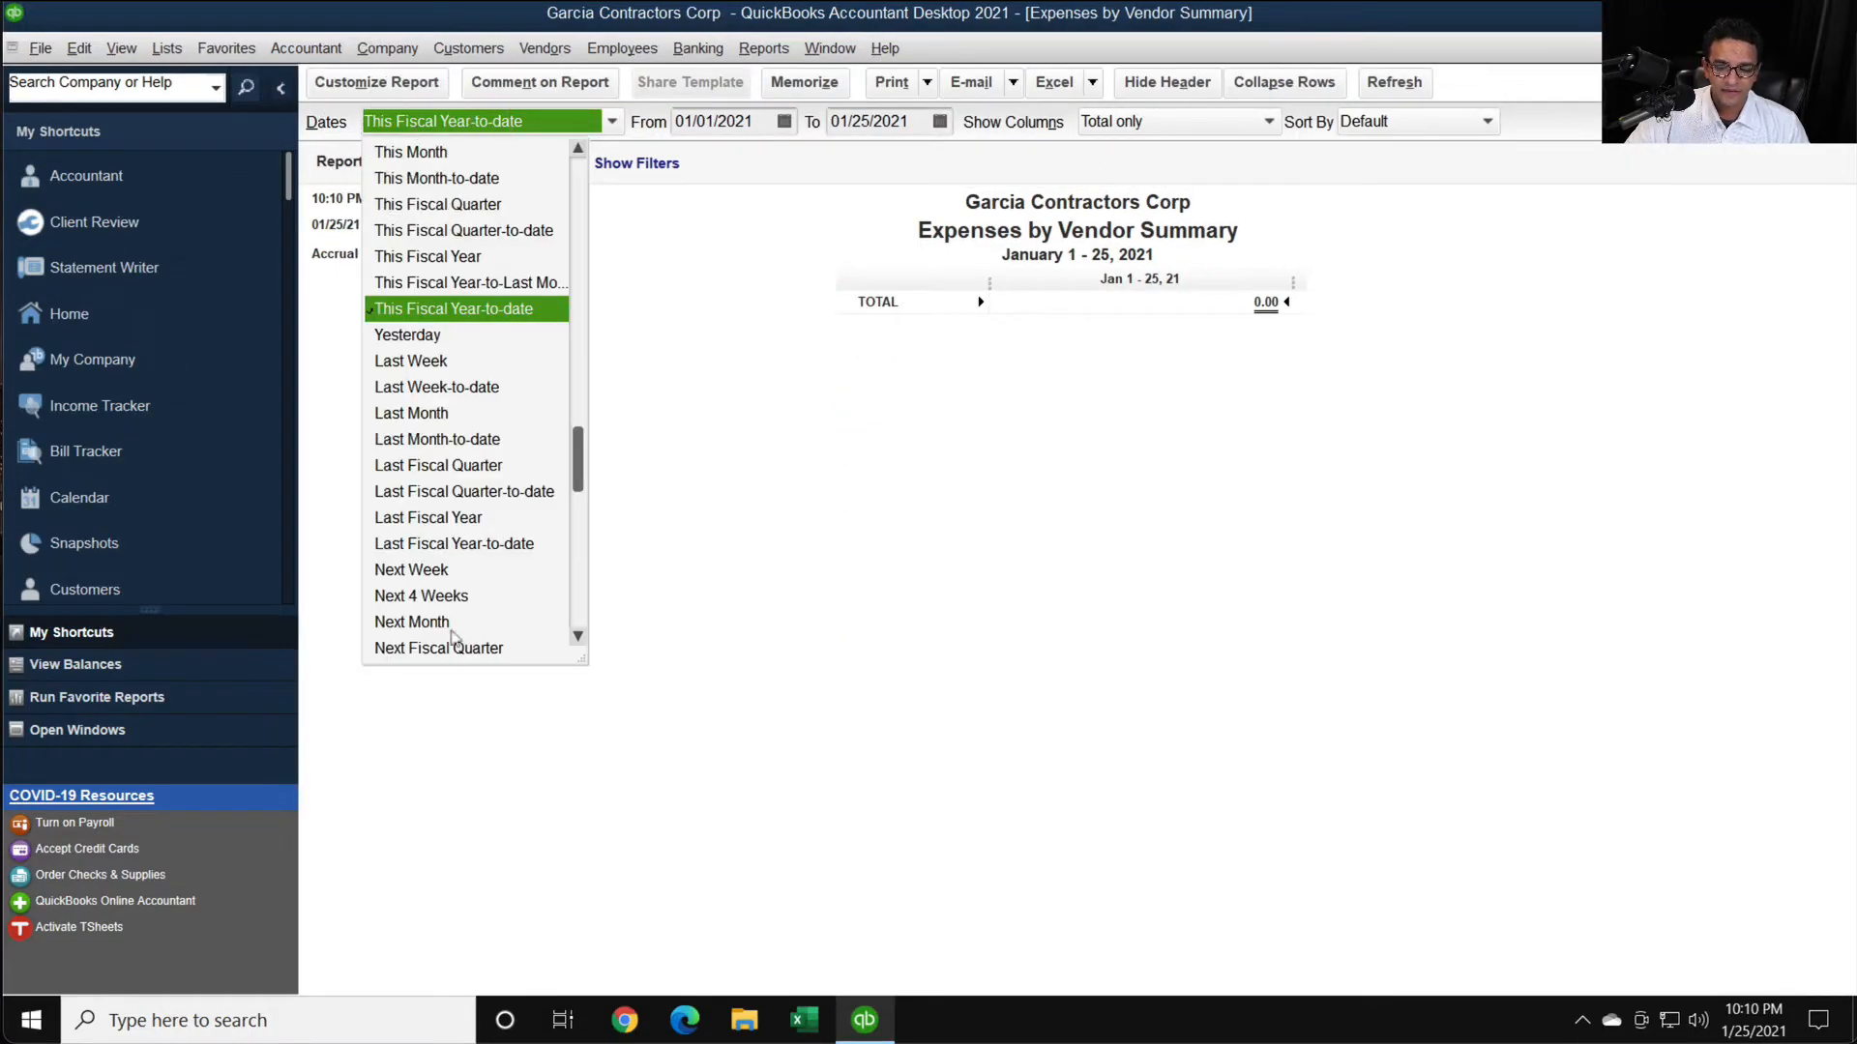
click(450, 519)
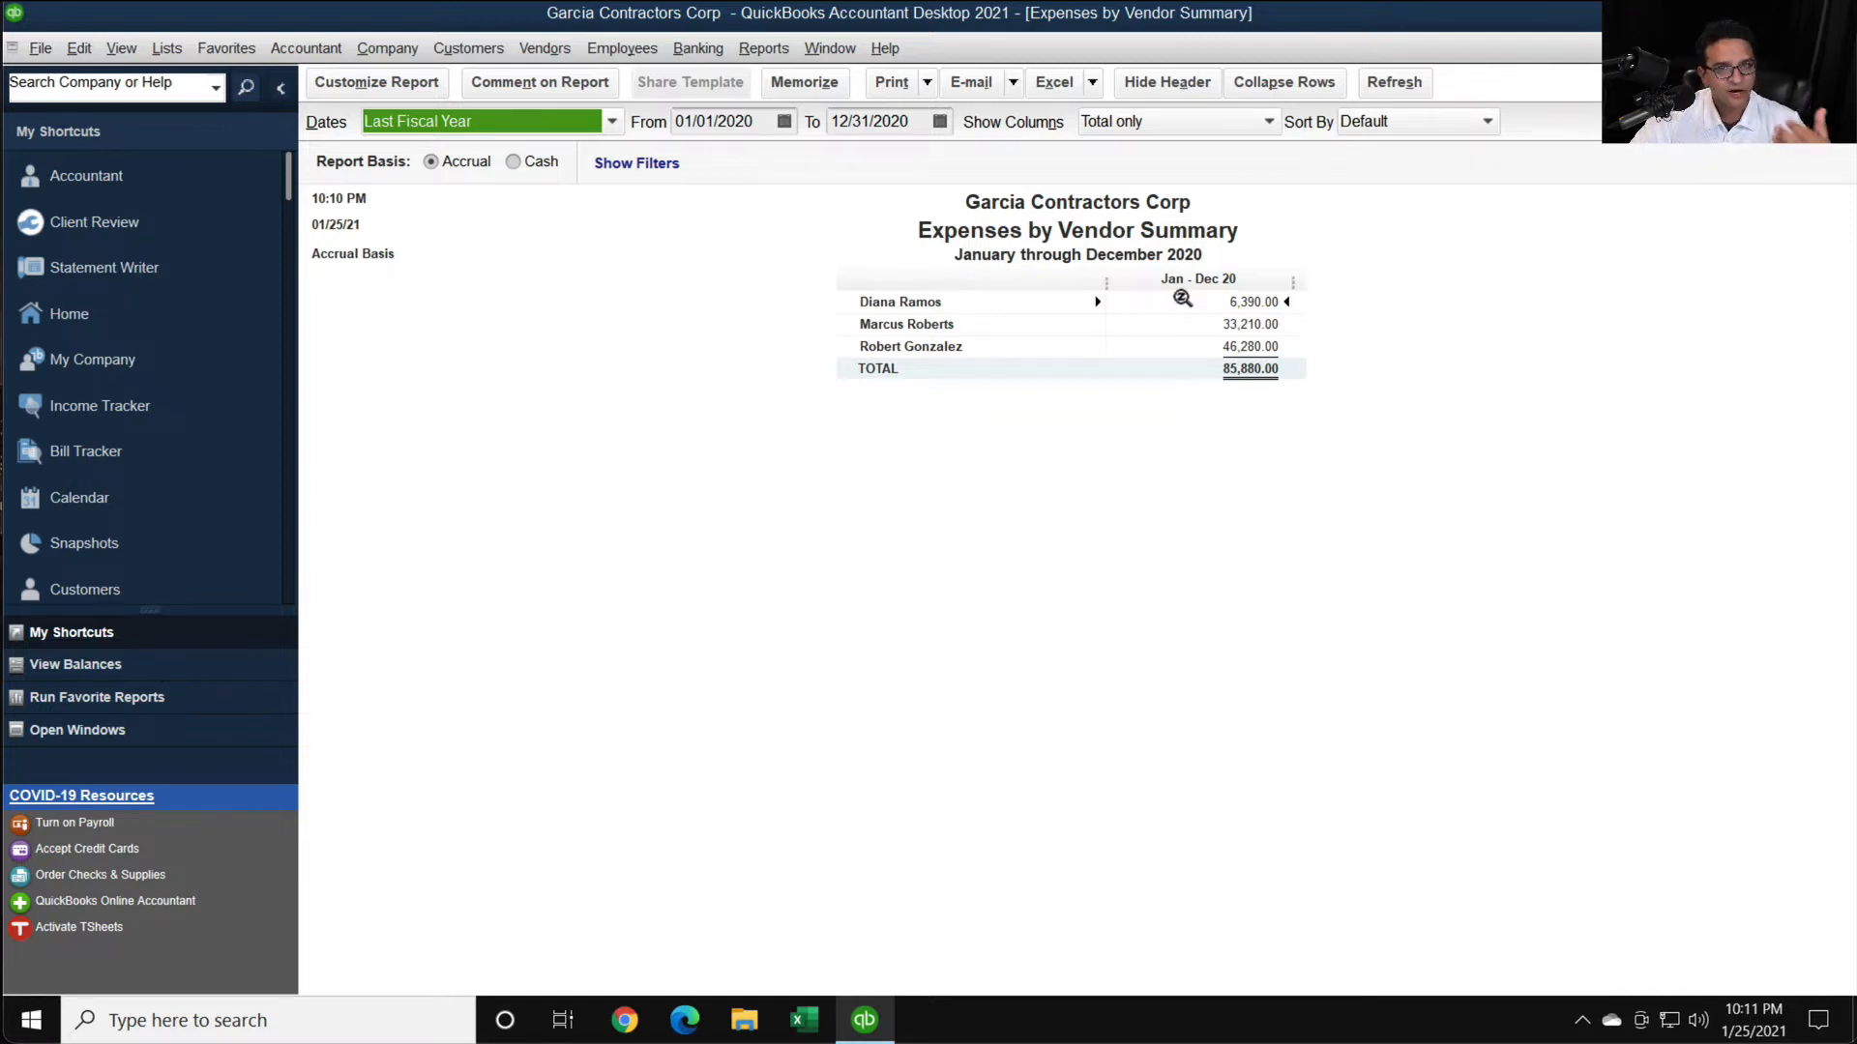
- Start the Print/E-file 1099 Forms wizard, agree to proceed, and reposition its window to be fully readable
click(621, 48)
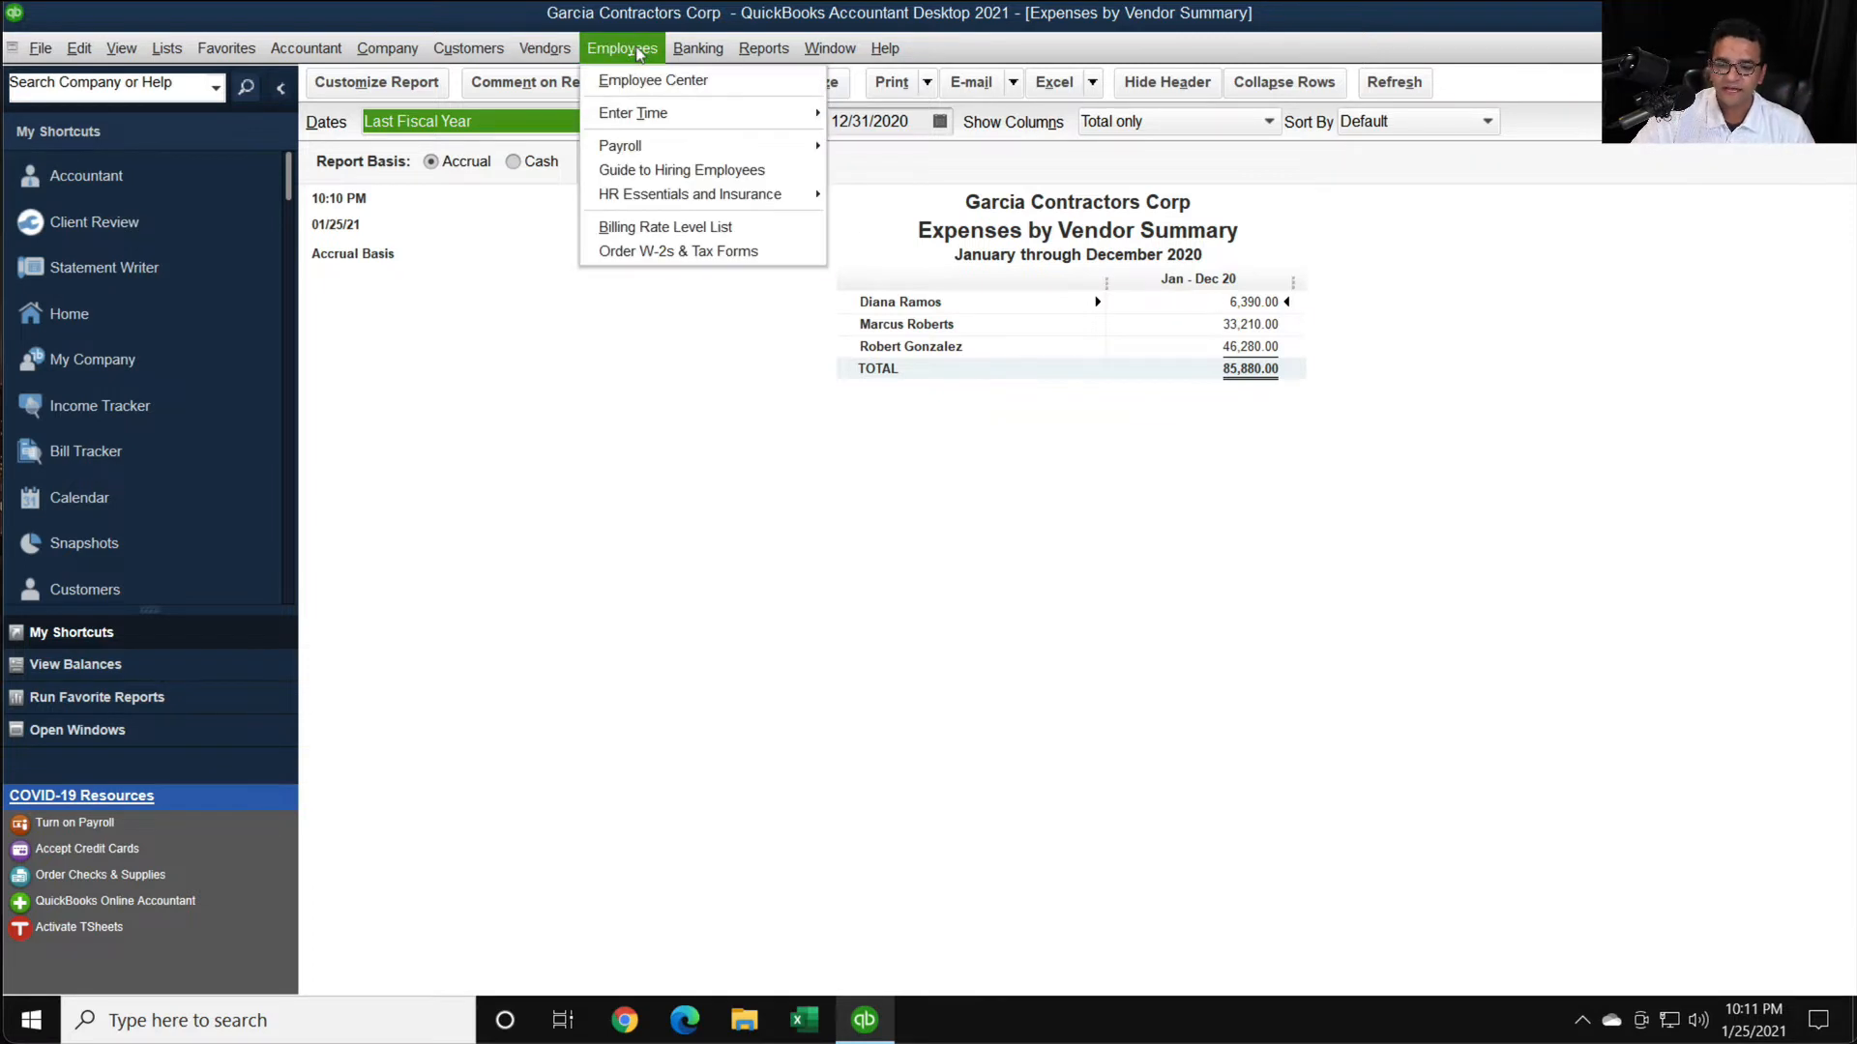
mouse_move(529, 50)
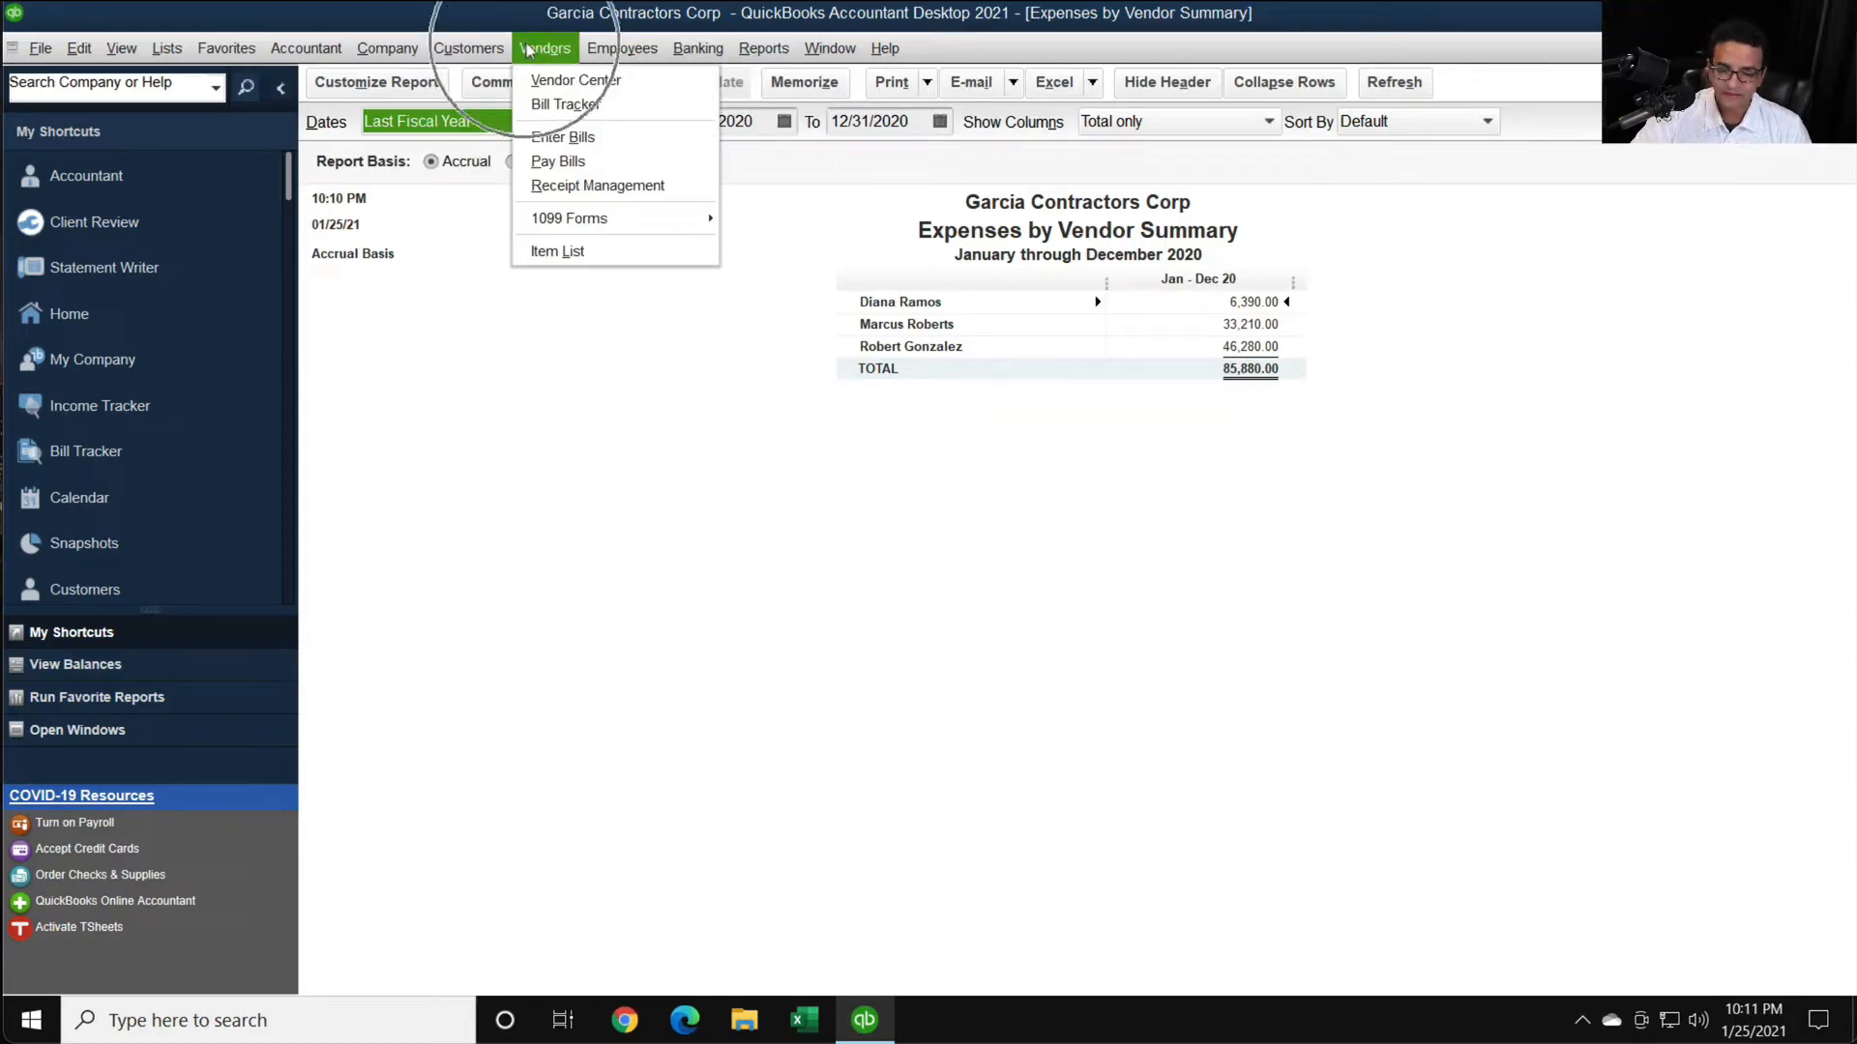
click(587, 215)
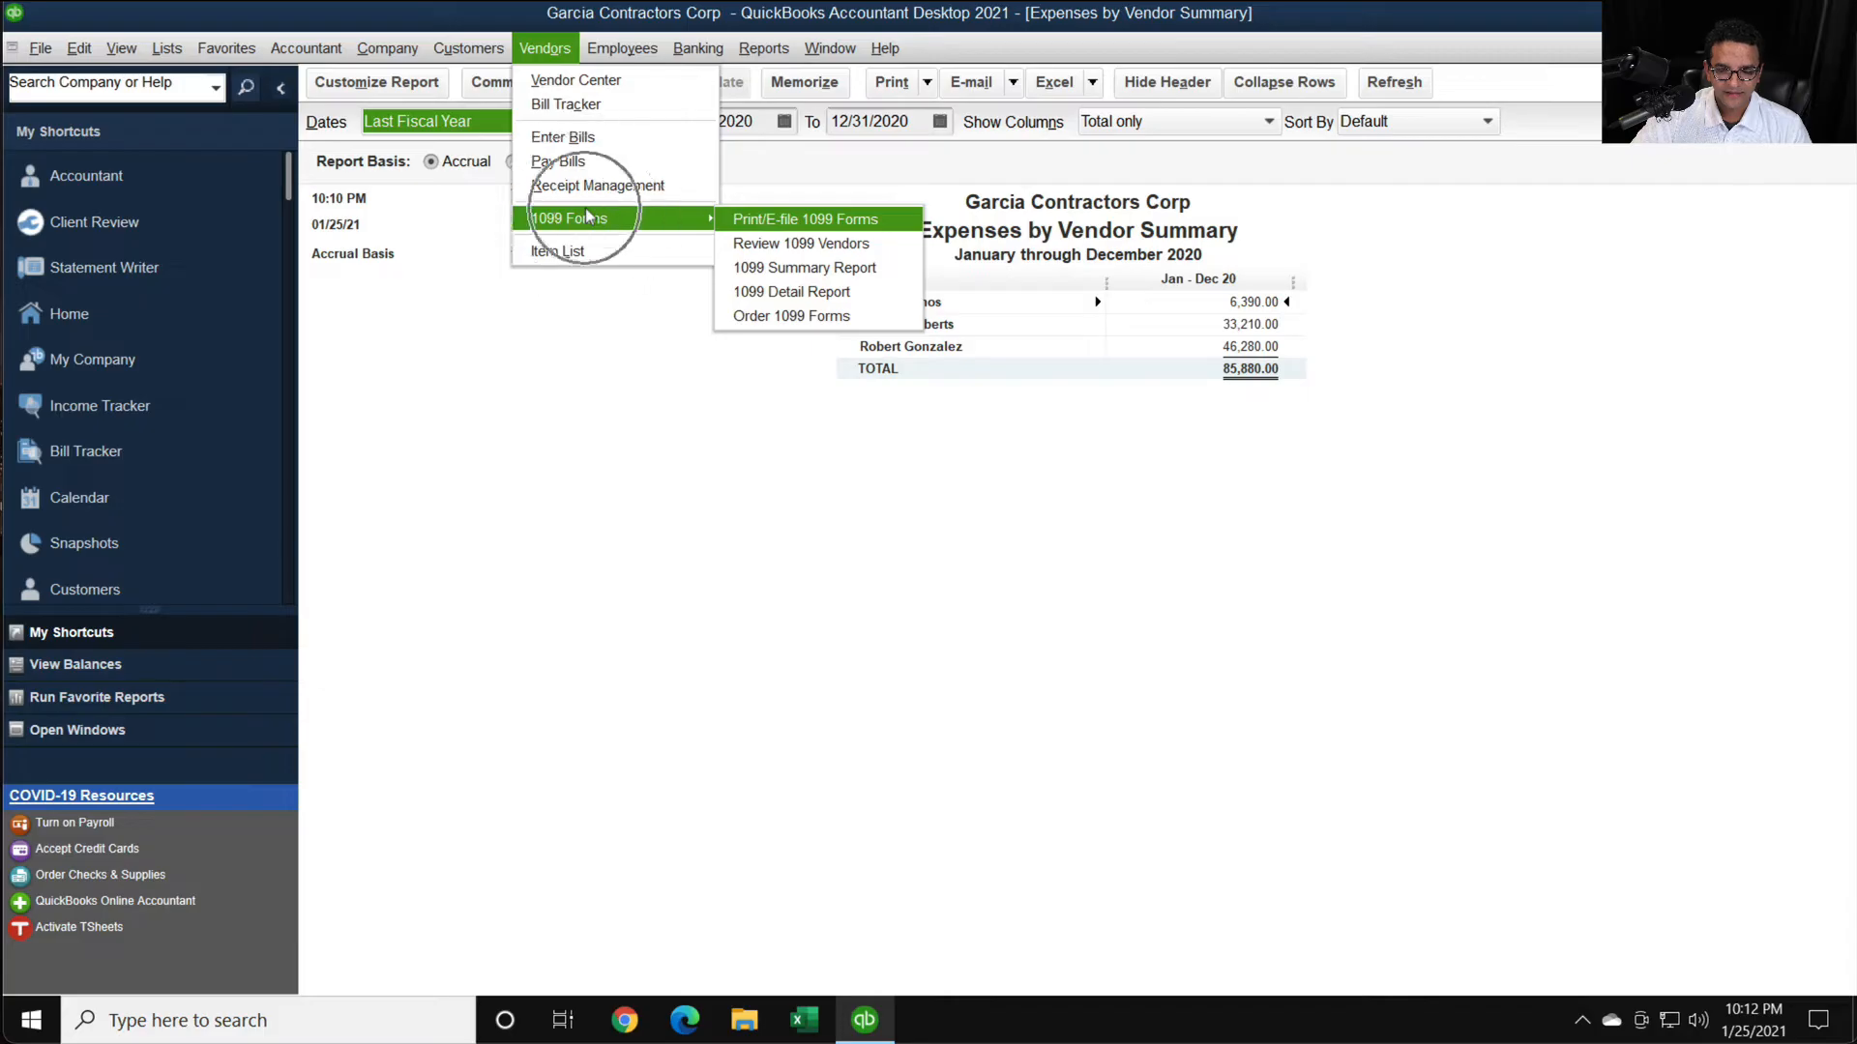
click(860, 223)
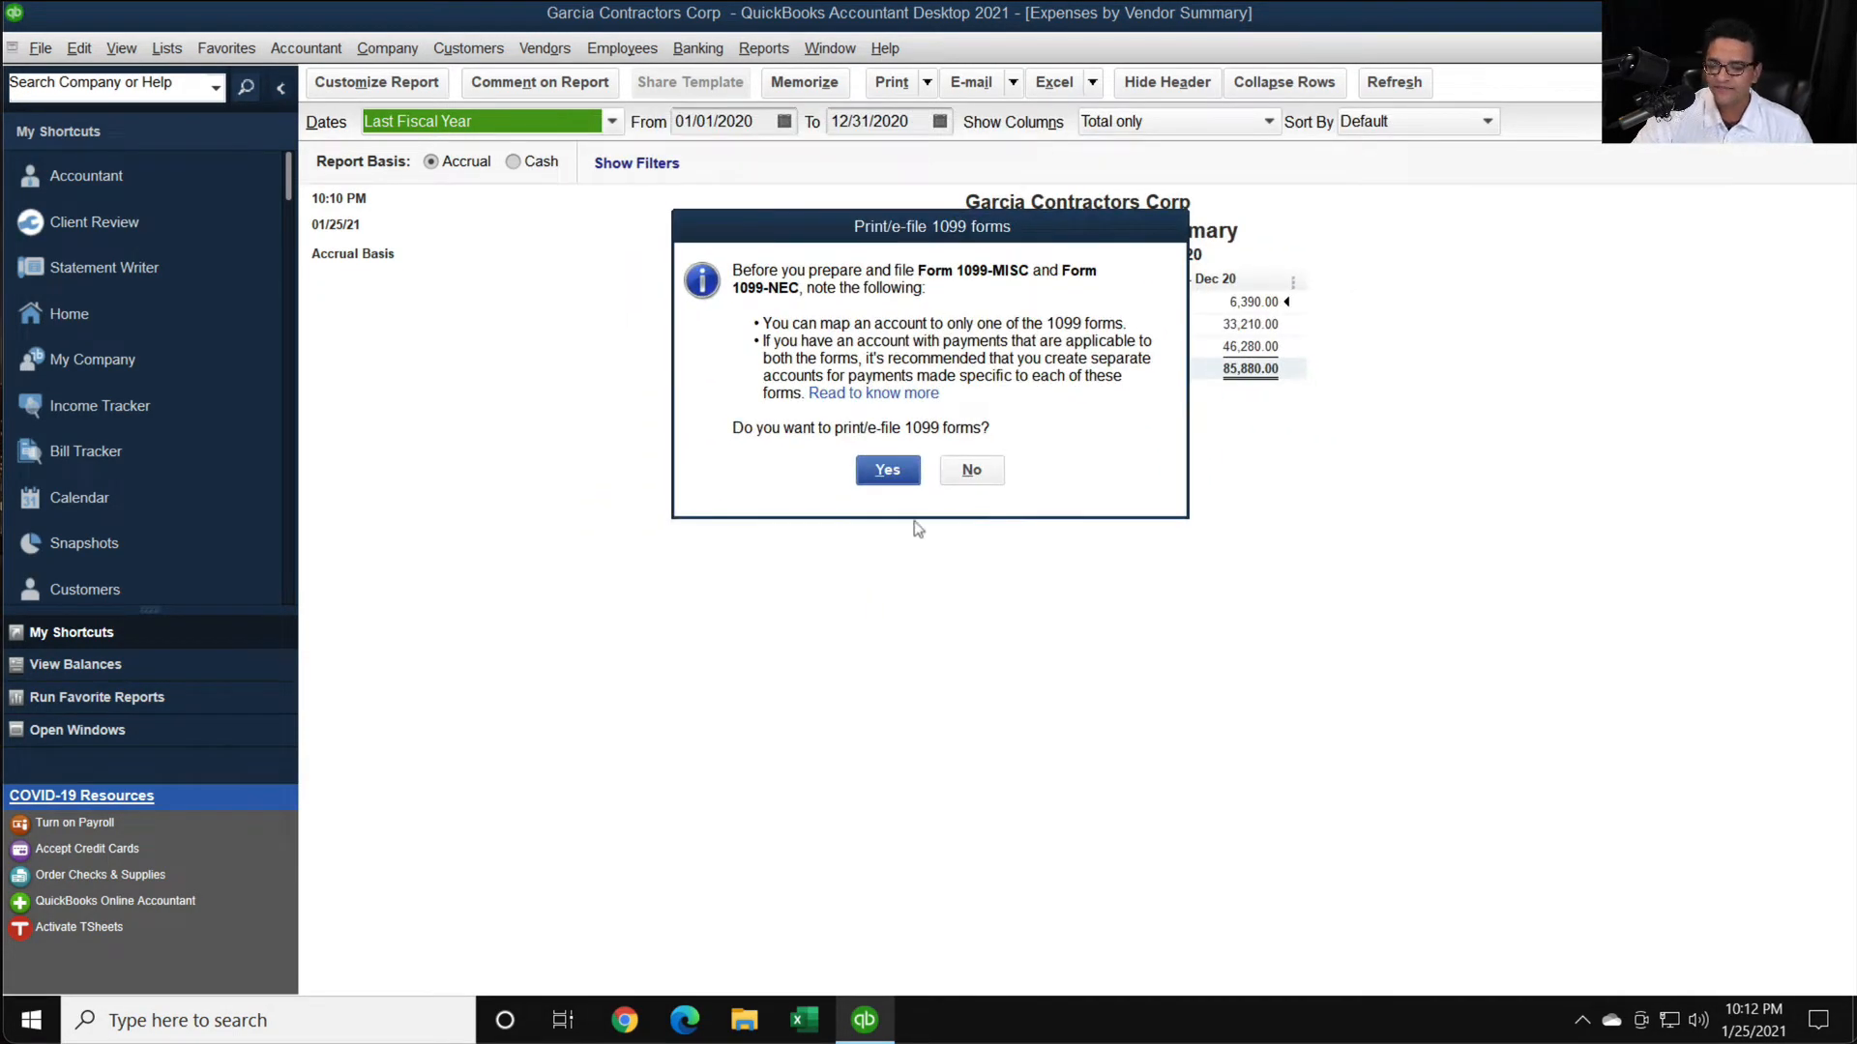
click(890, 470)
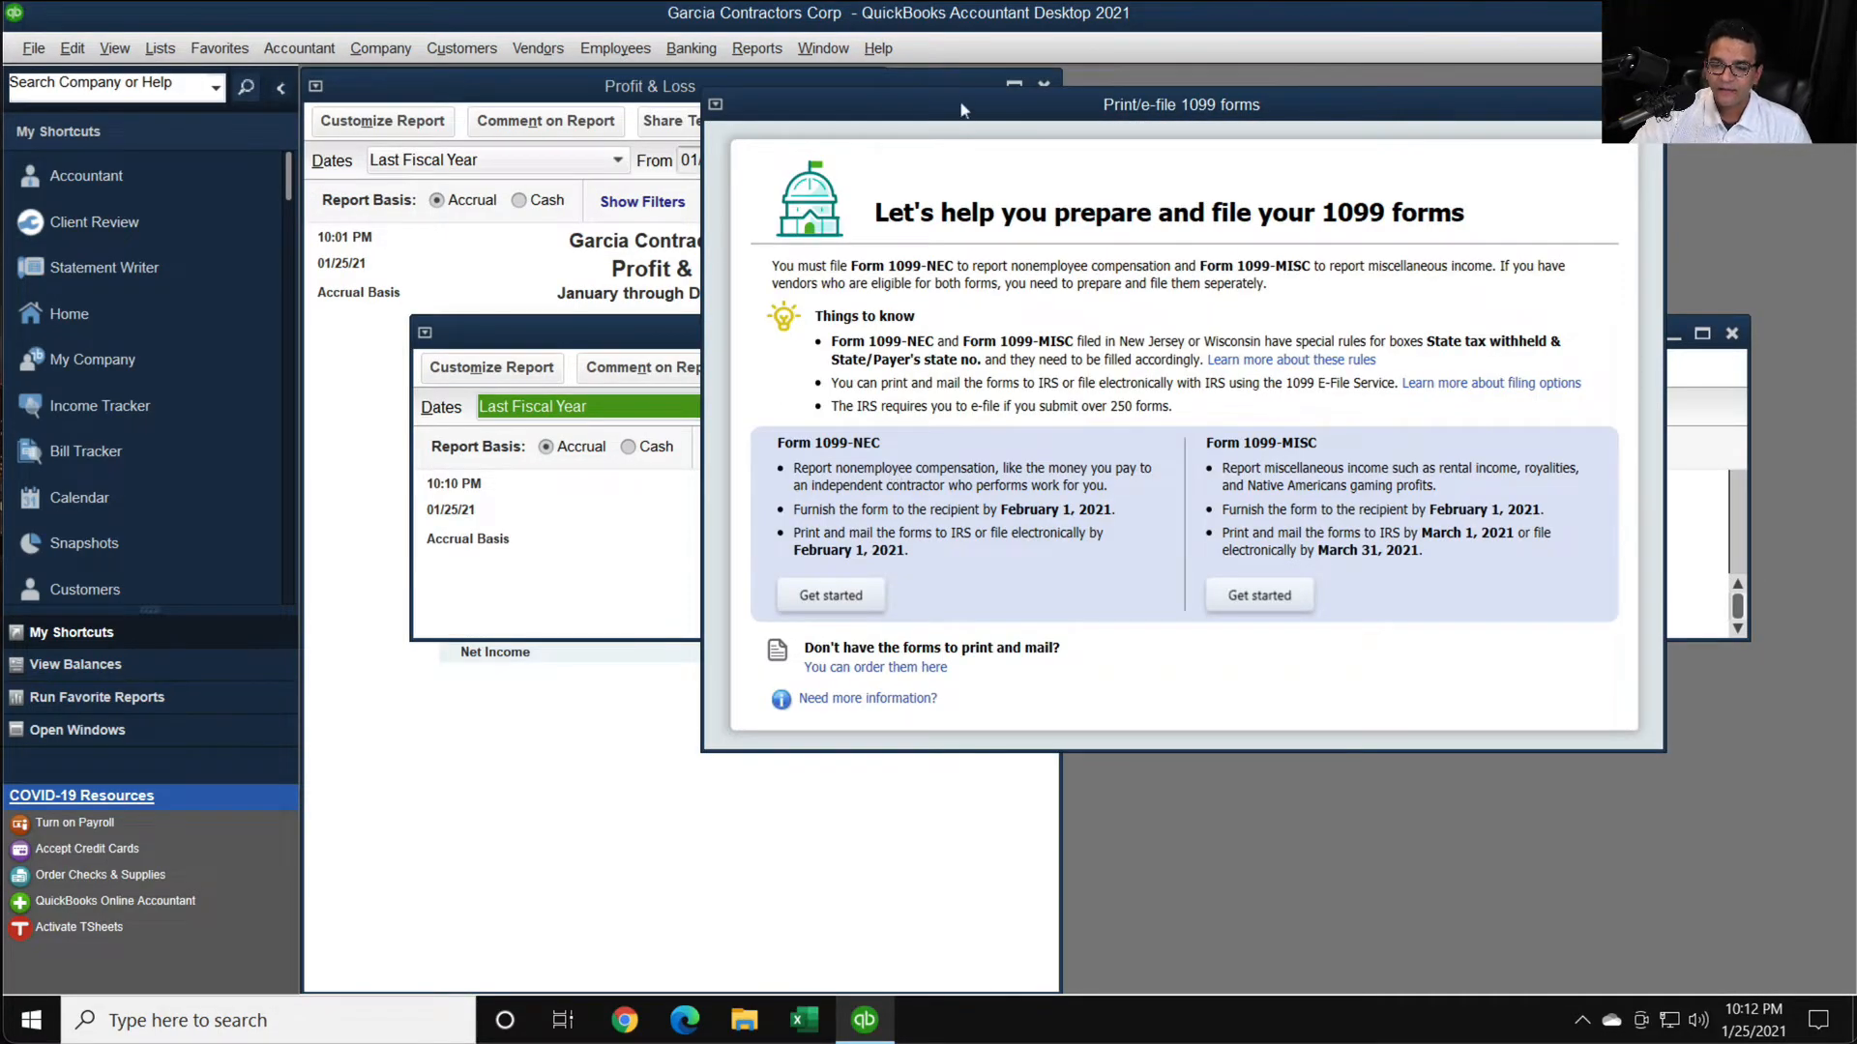
drag(966, 108, 809, 136)
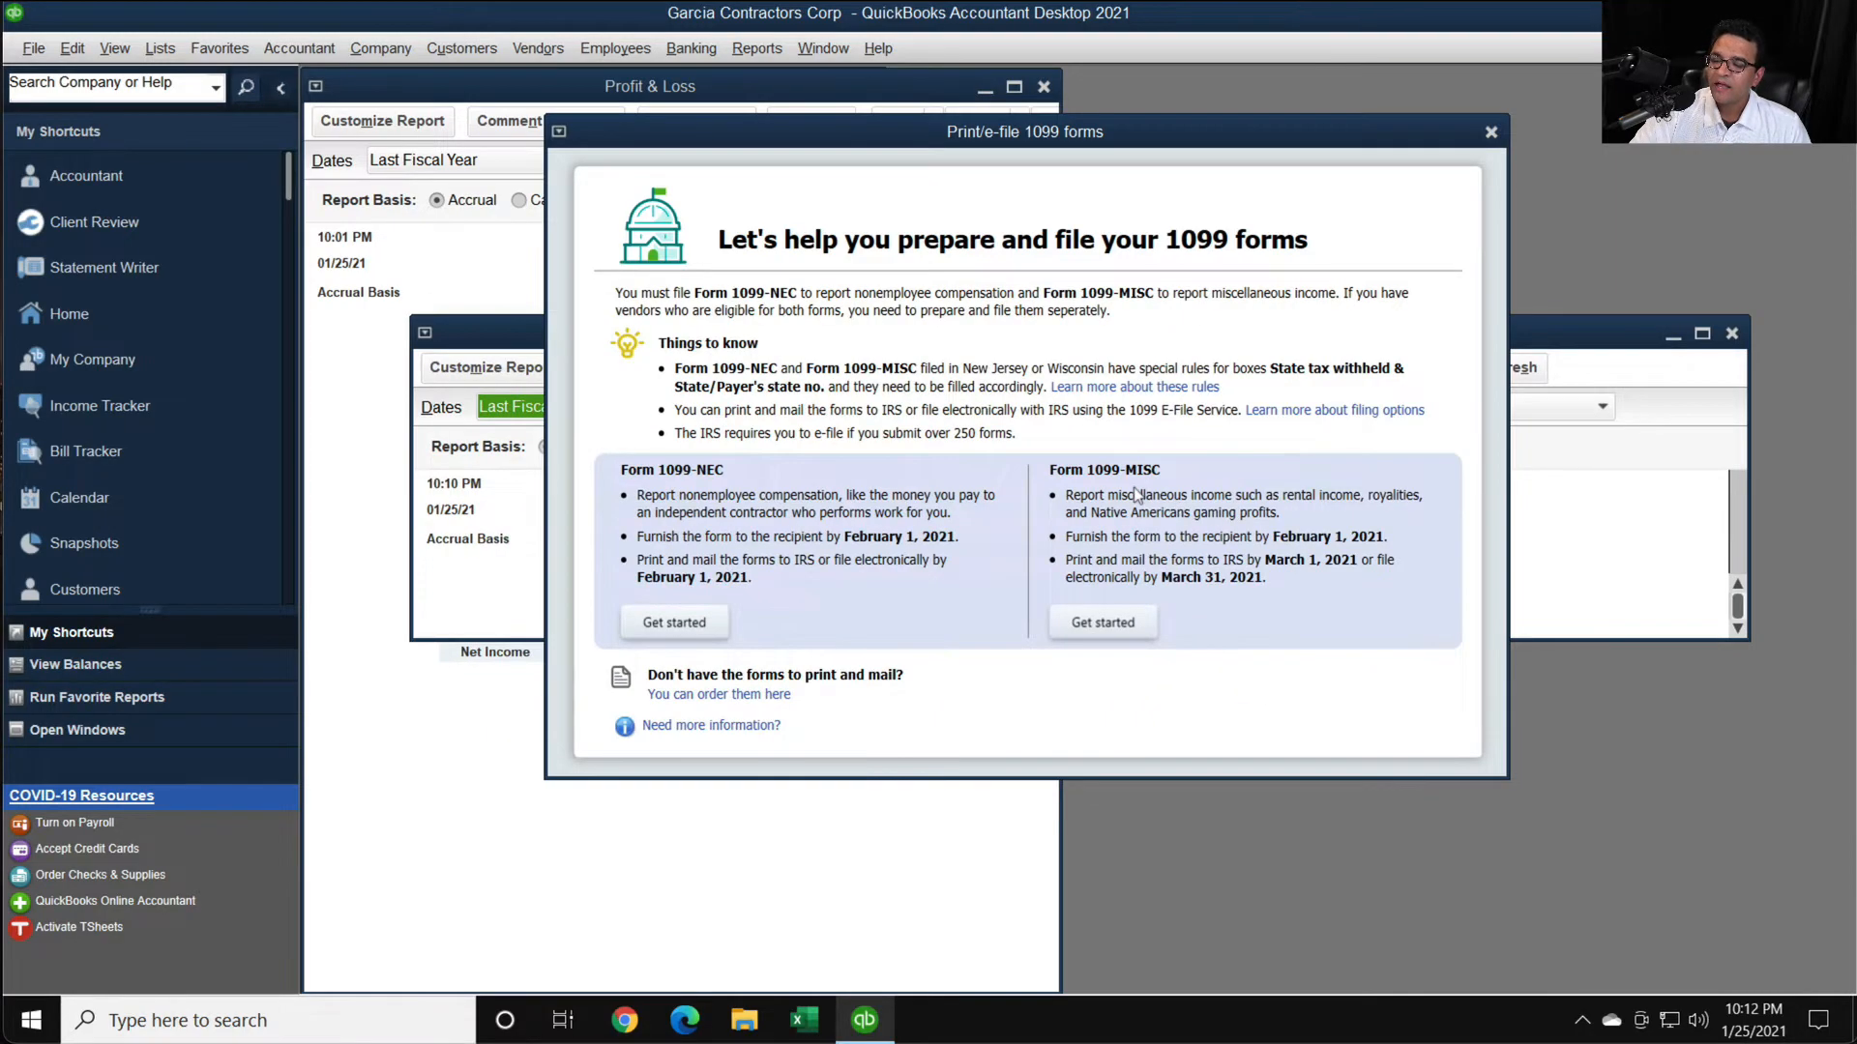
- Compare the Form 1099-NEC and 1099-MISC descriptions, start the Form 1099-NEC process, and examine its vendor selection list
key(super+plus)
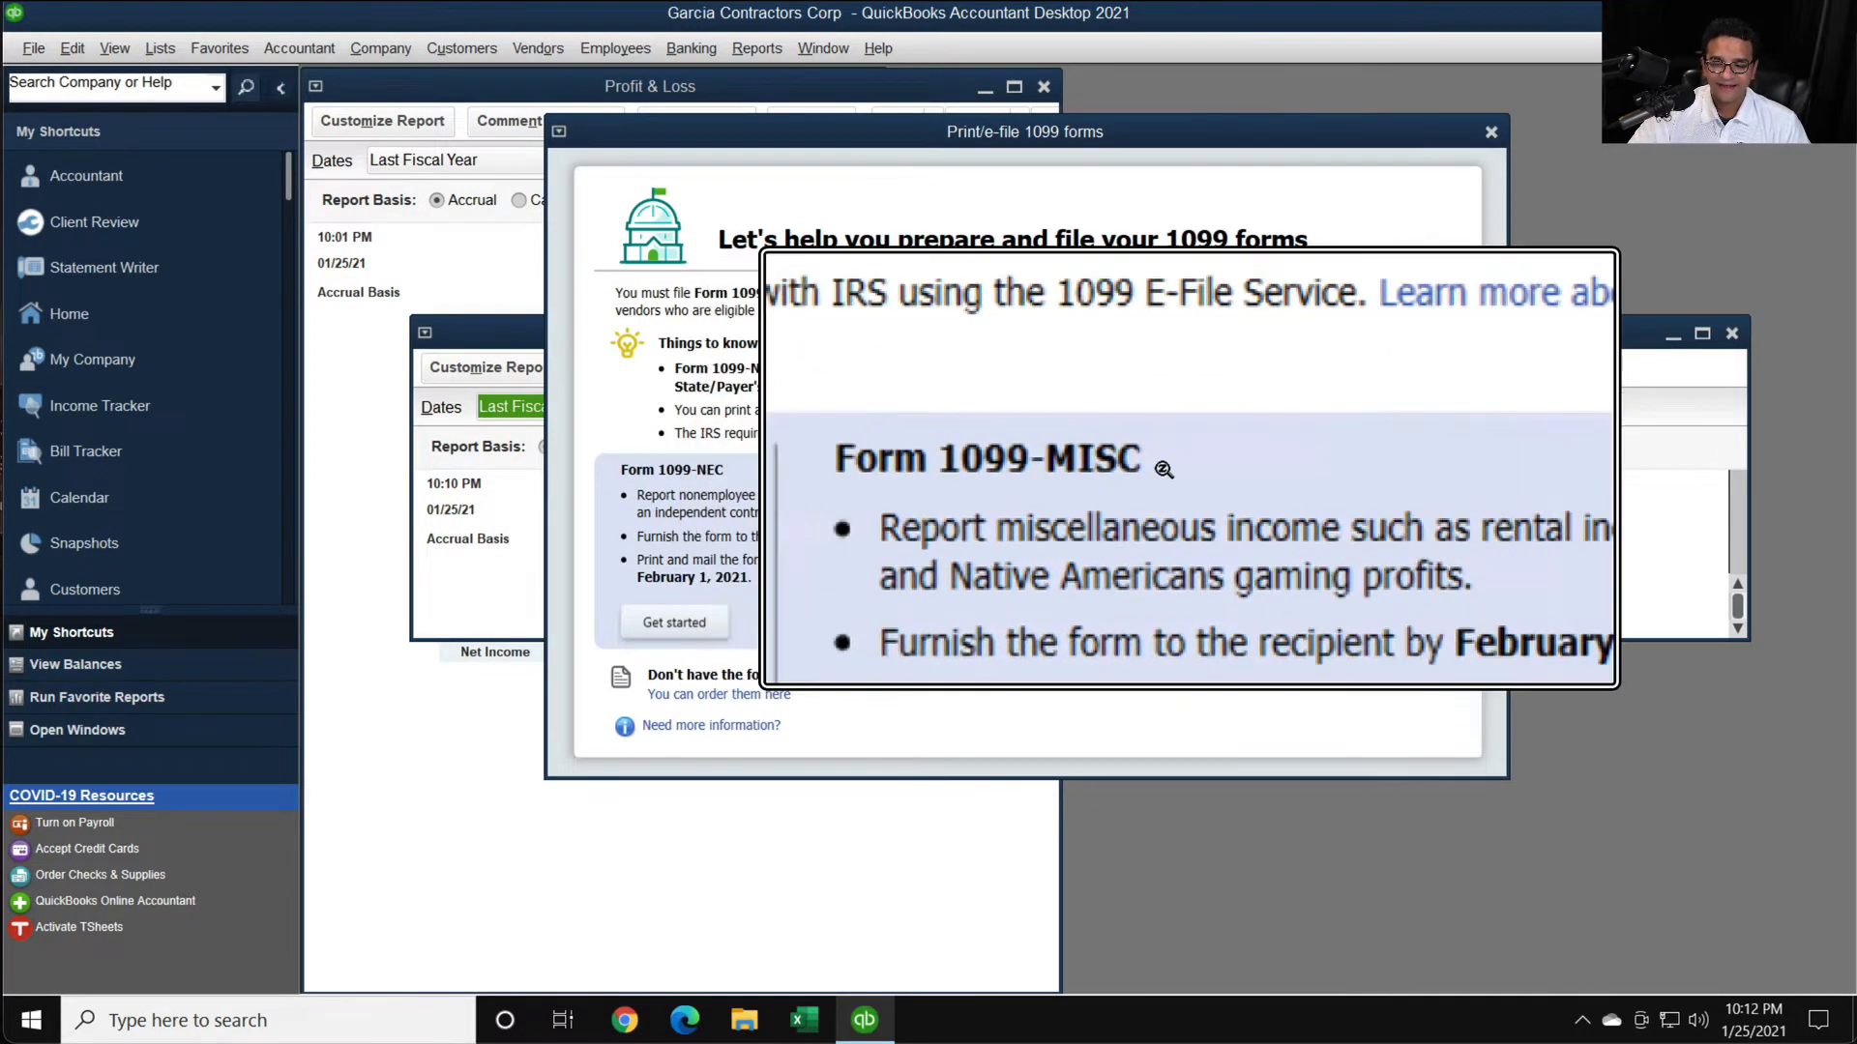
scroll(1140, 515, down, 3)
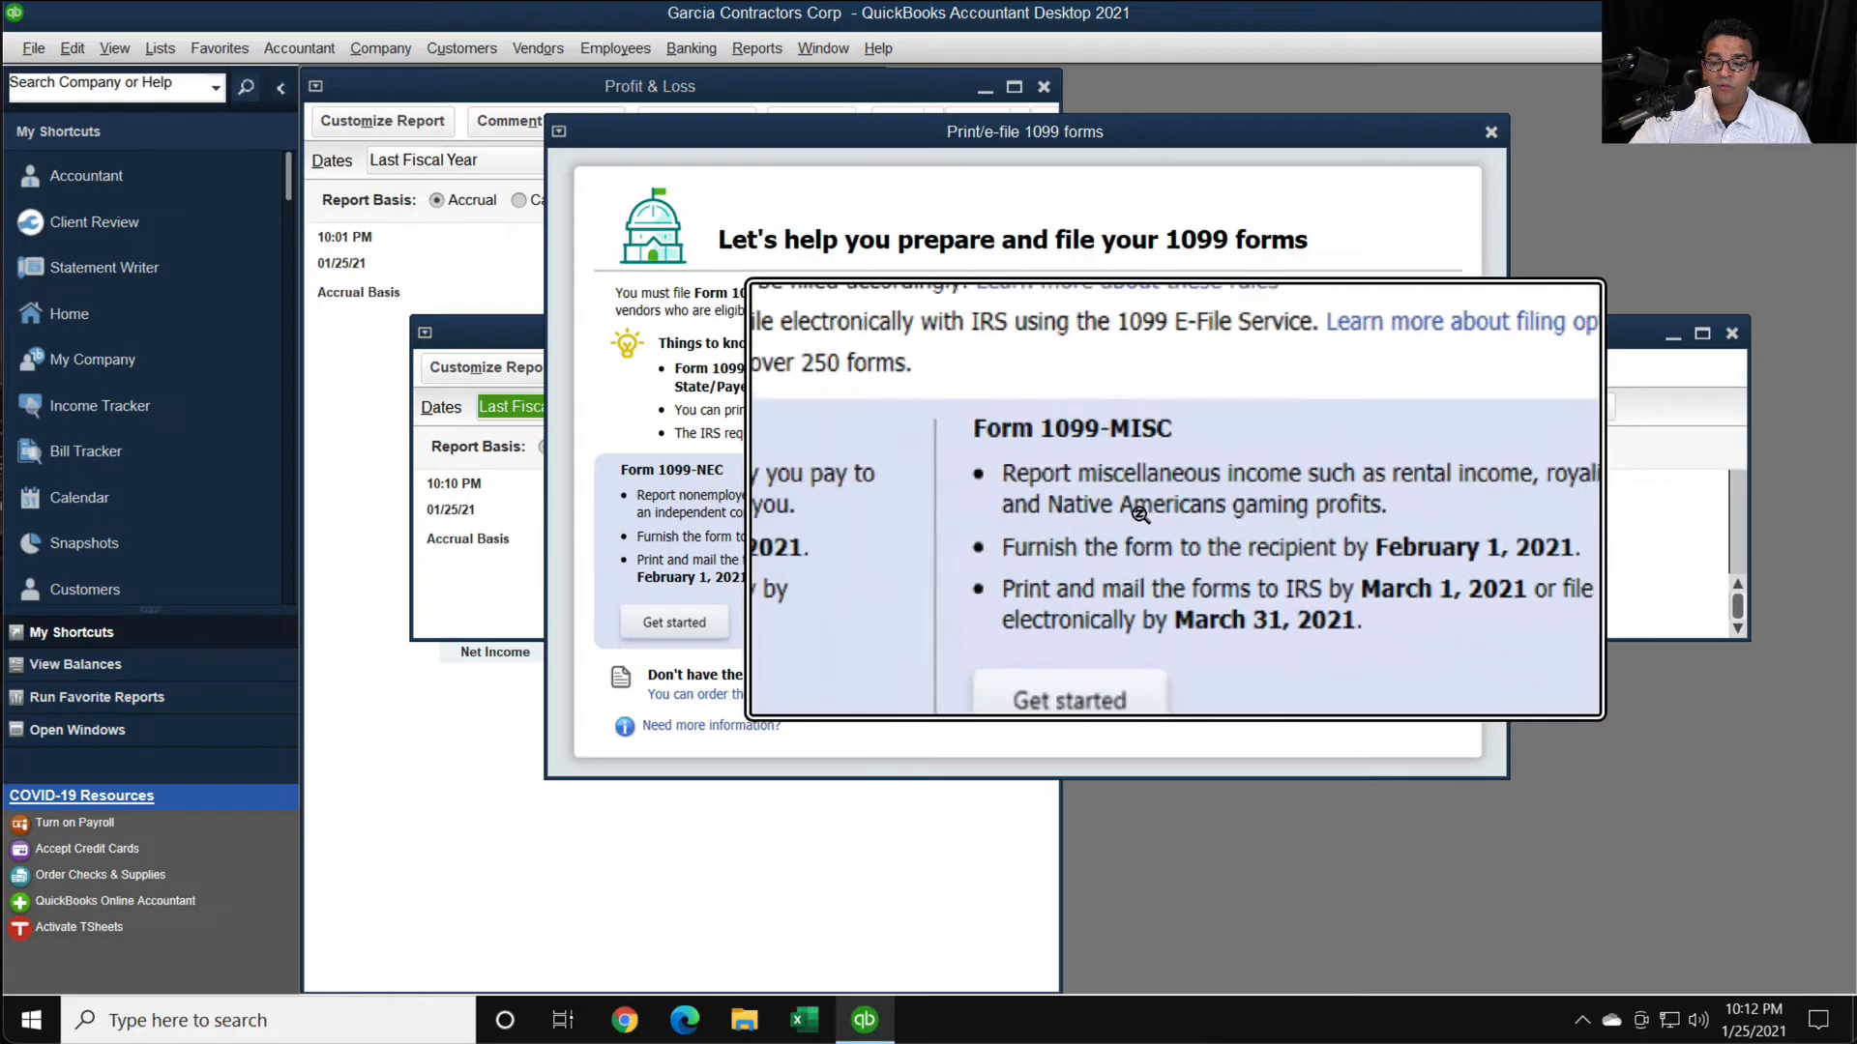
scroll(1140, 514, down, 2)
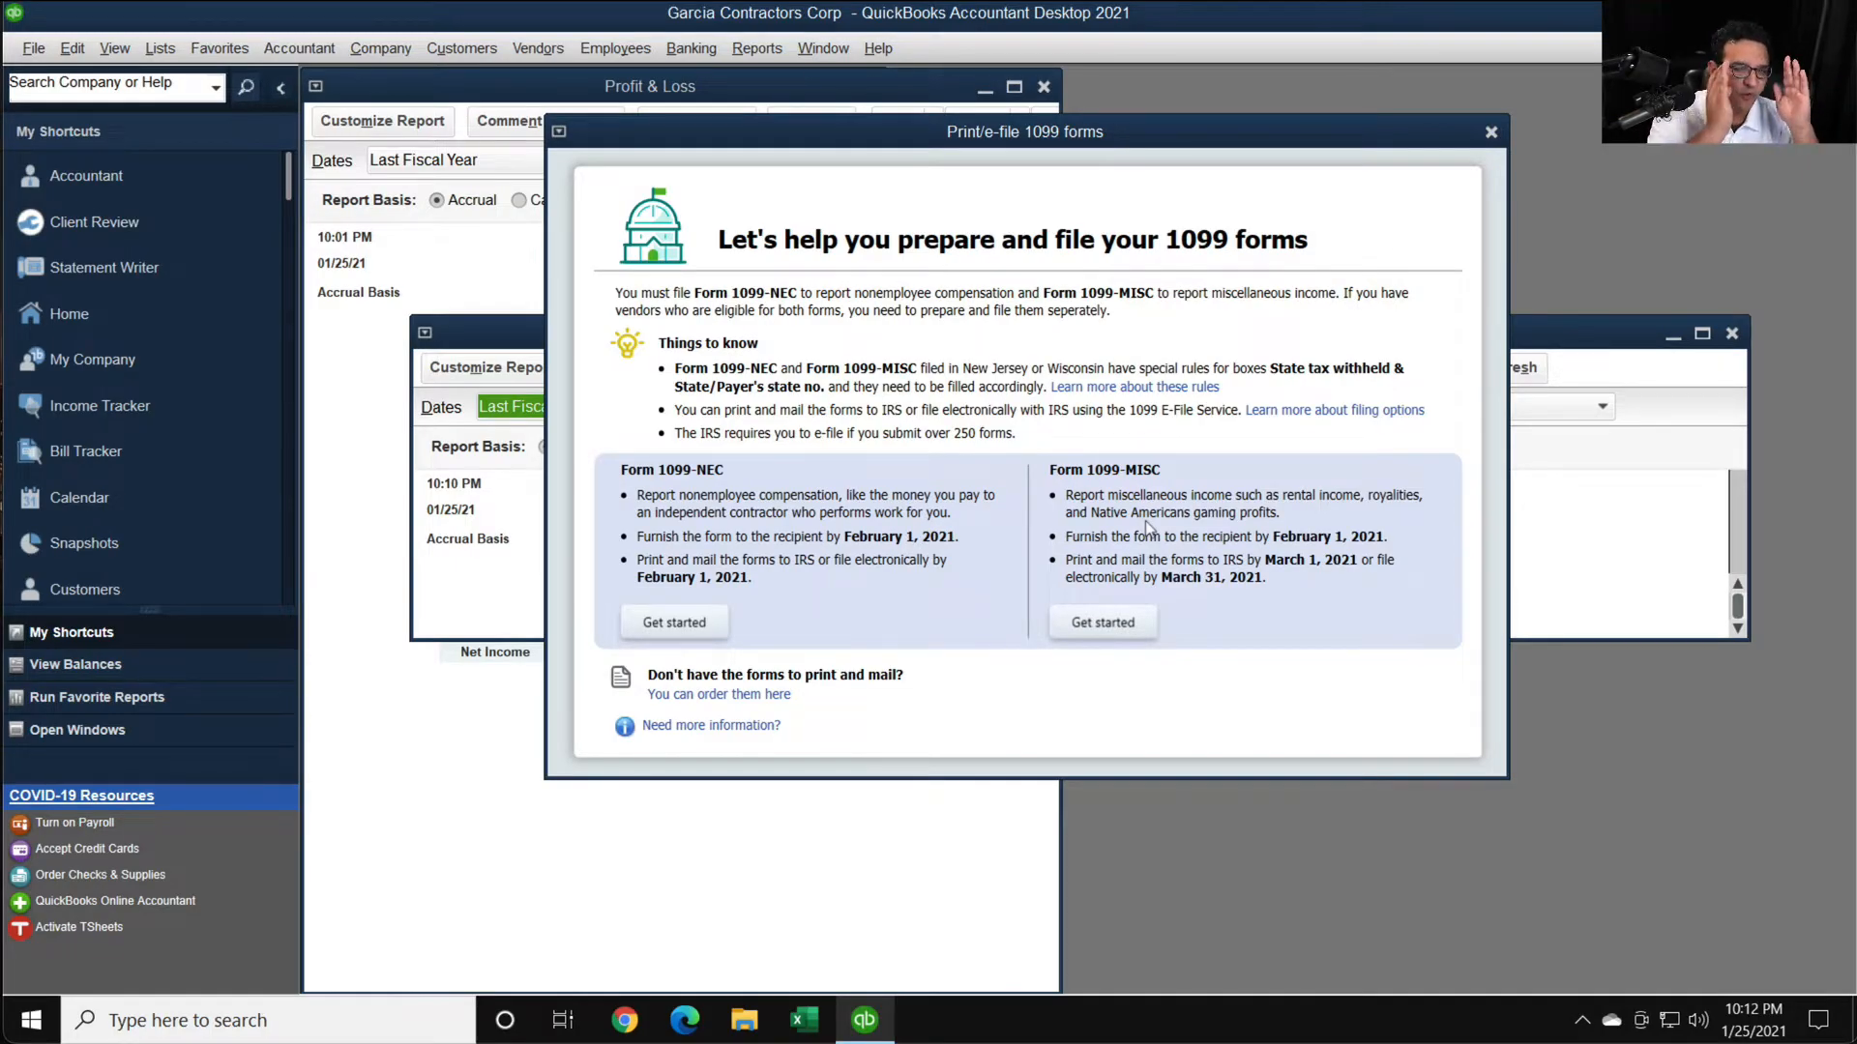
scroll(649, 617, up, 4)
click(666, 624)
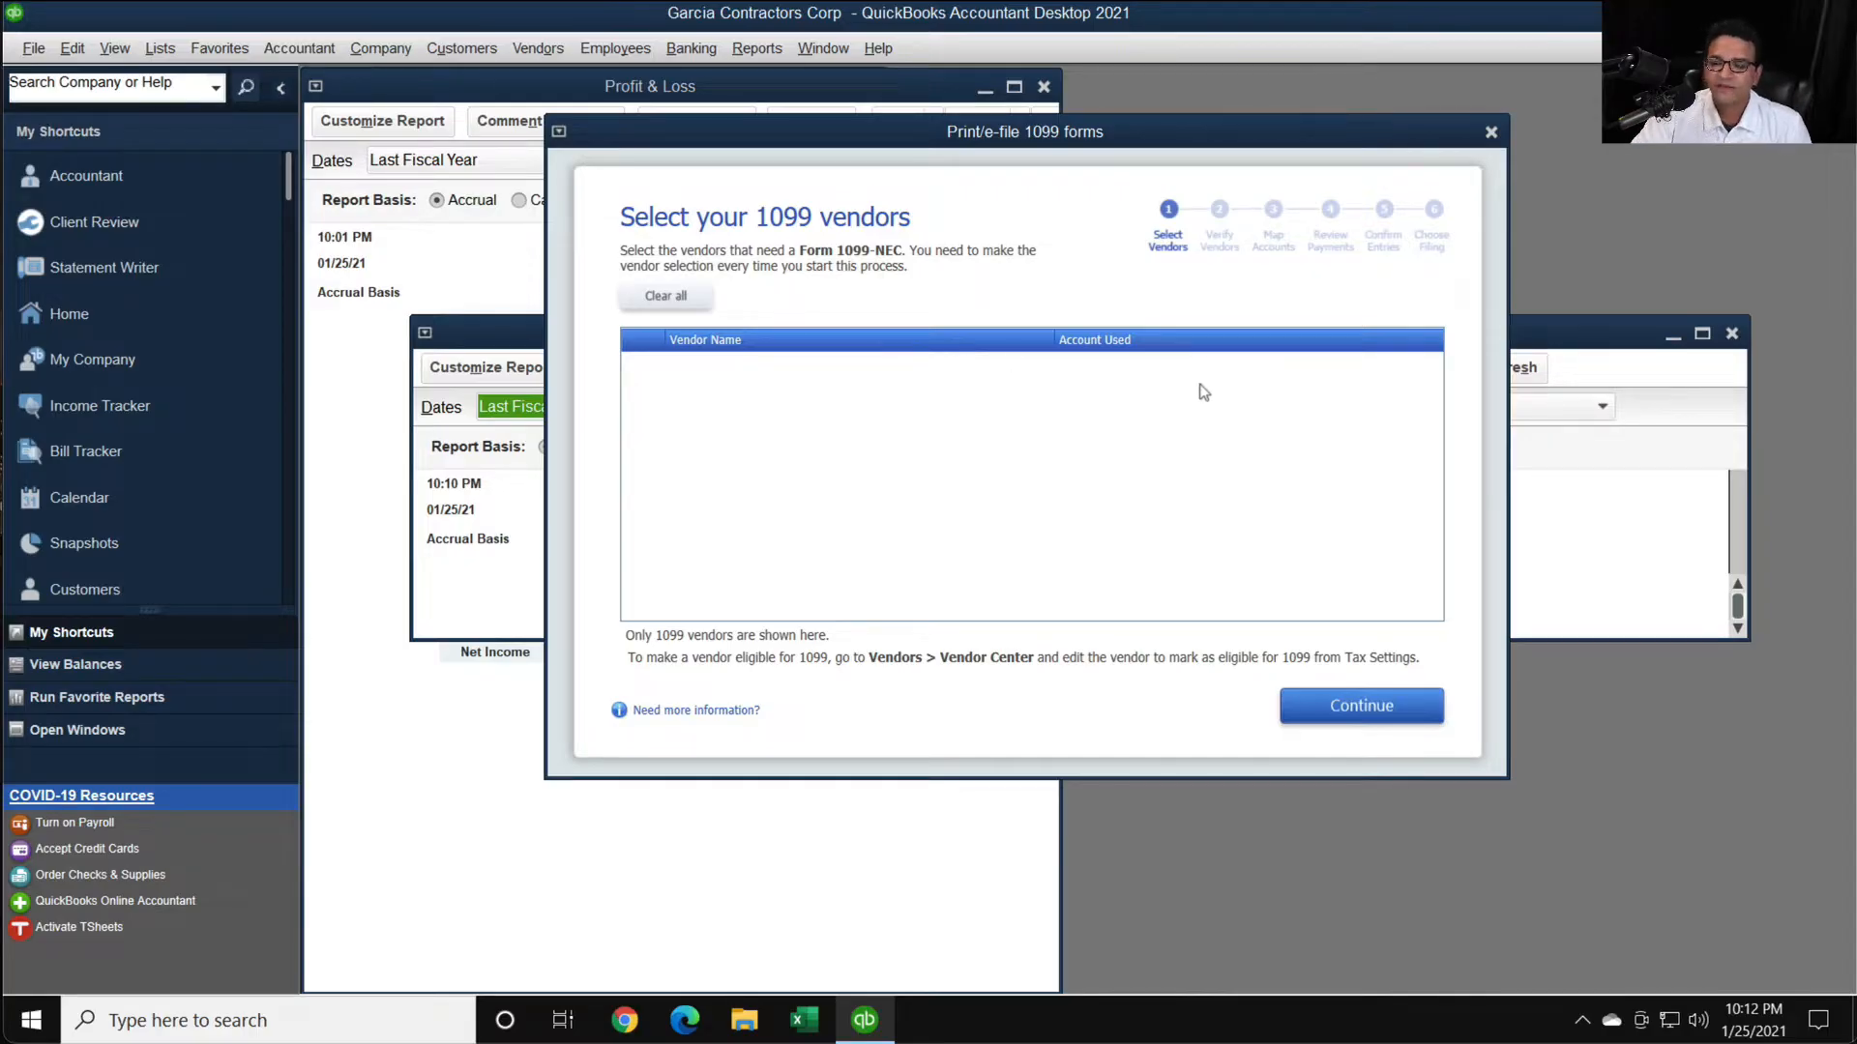
key(super+plus)
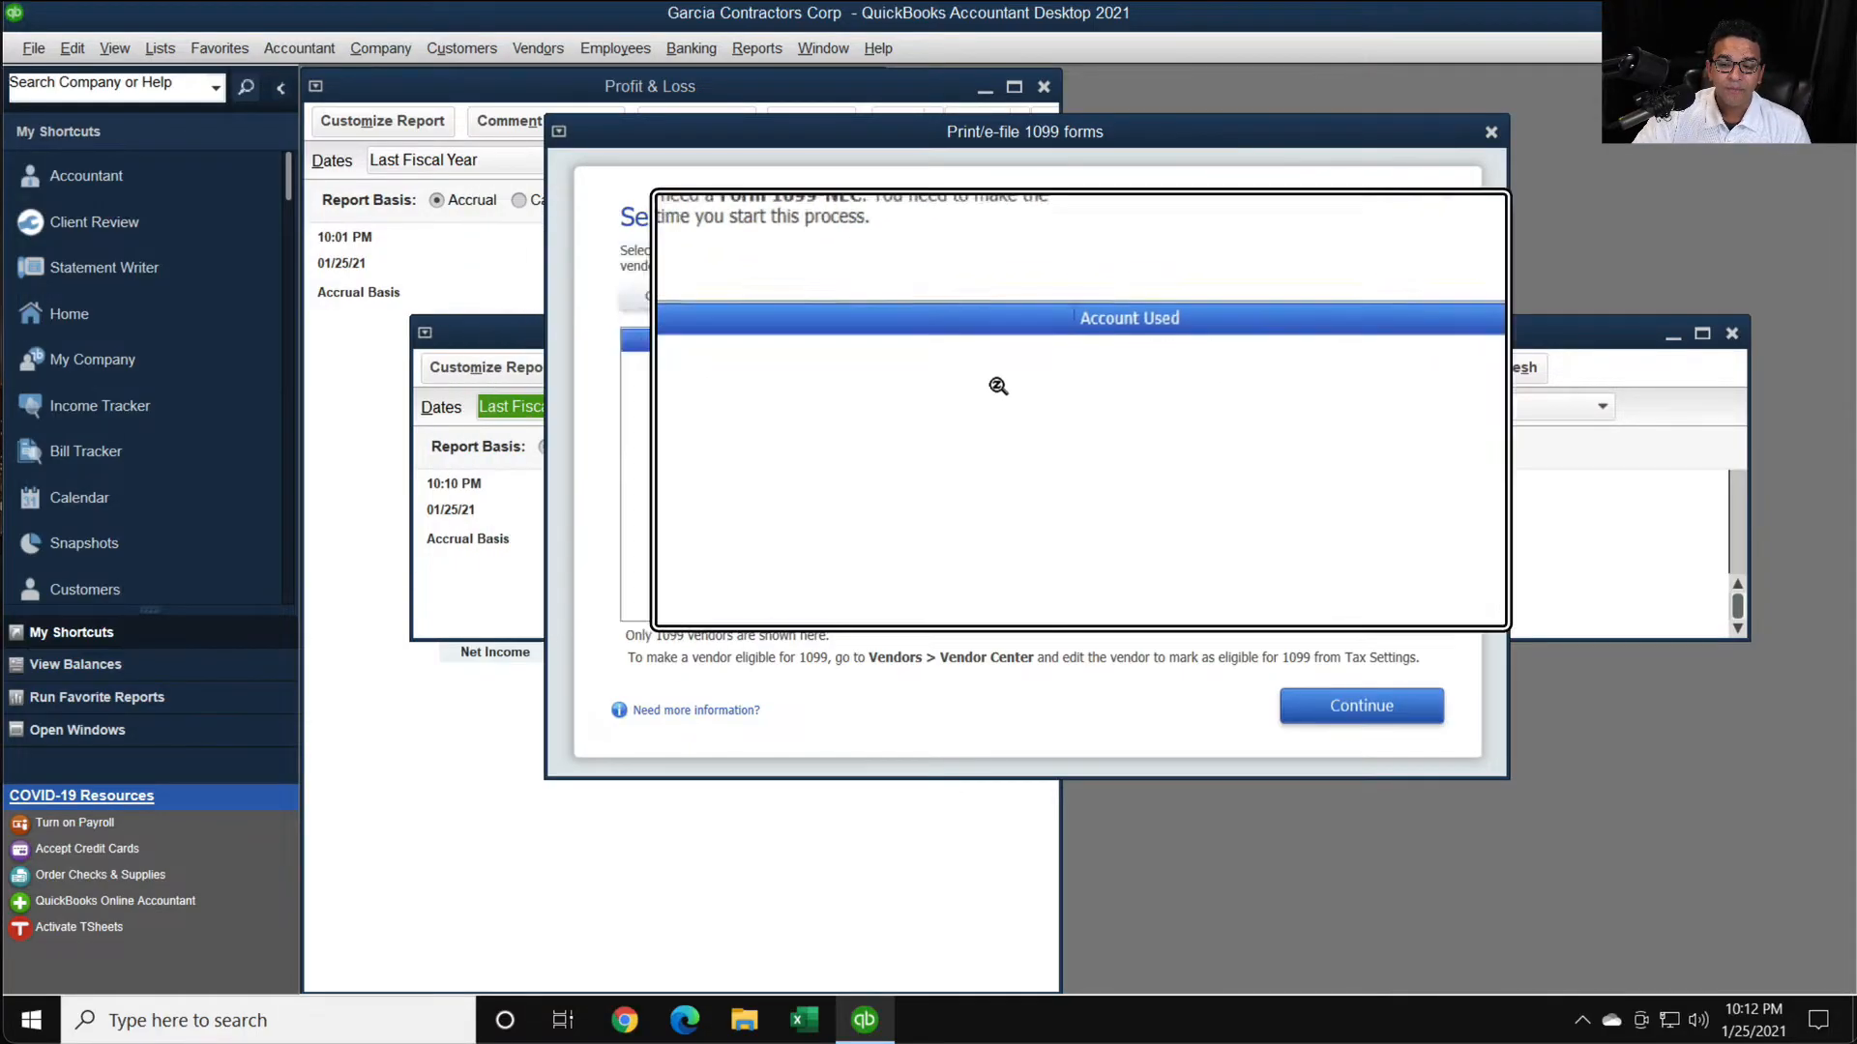
key(super+Escape)
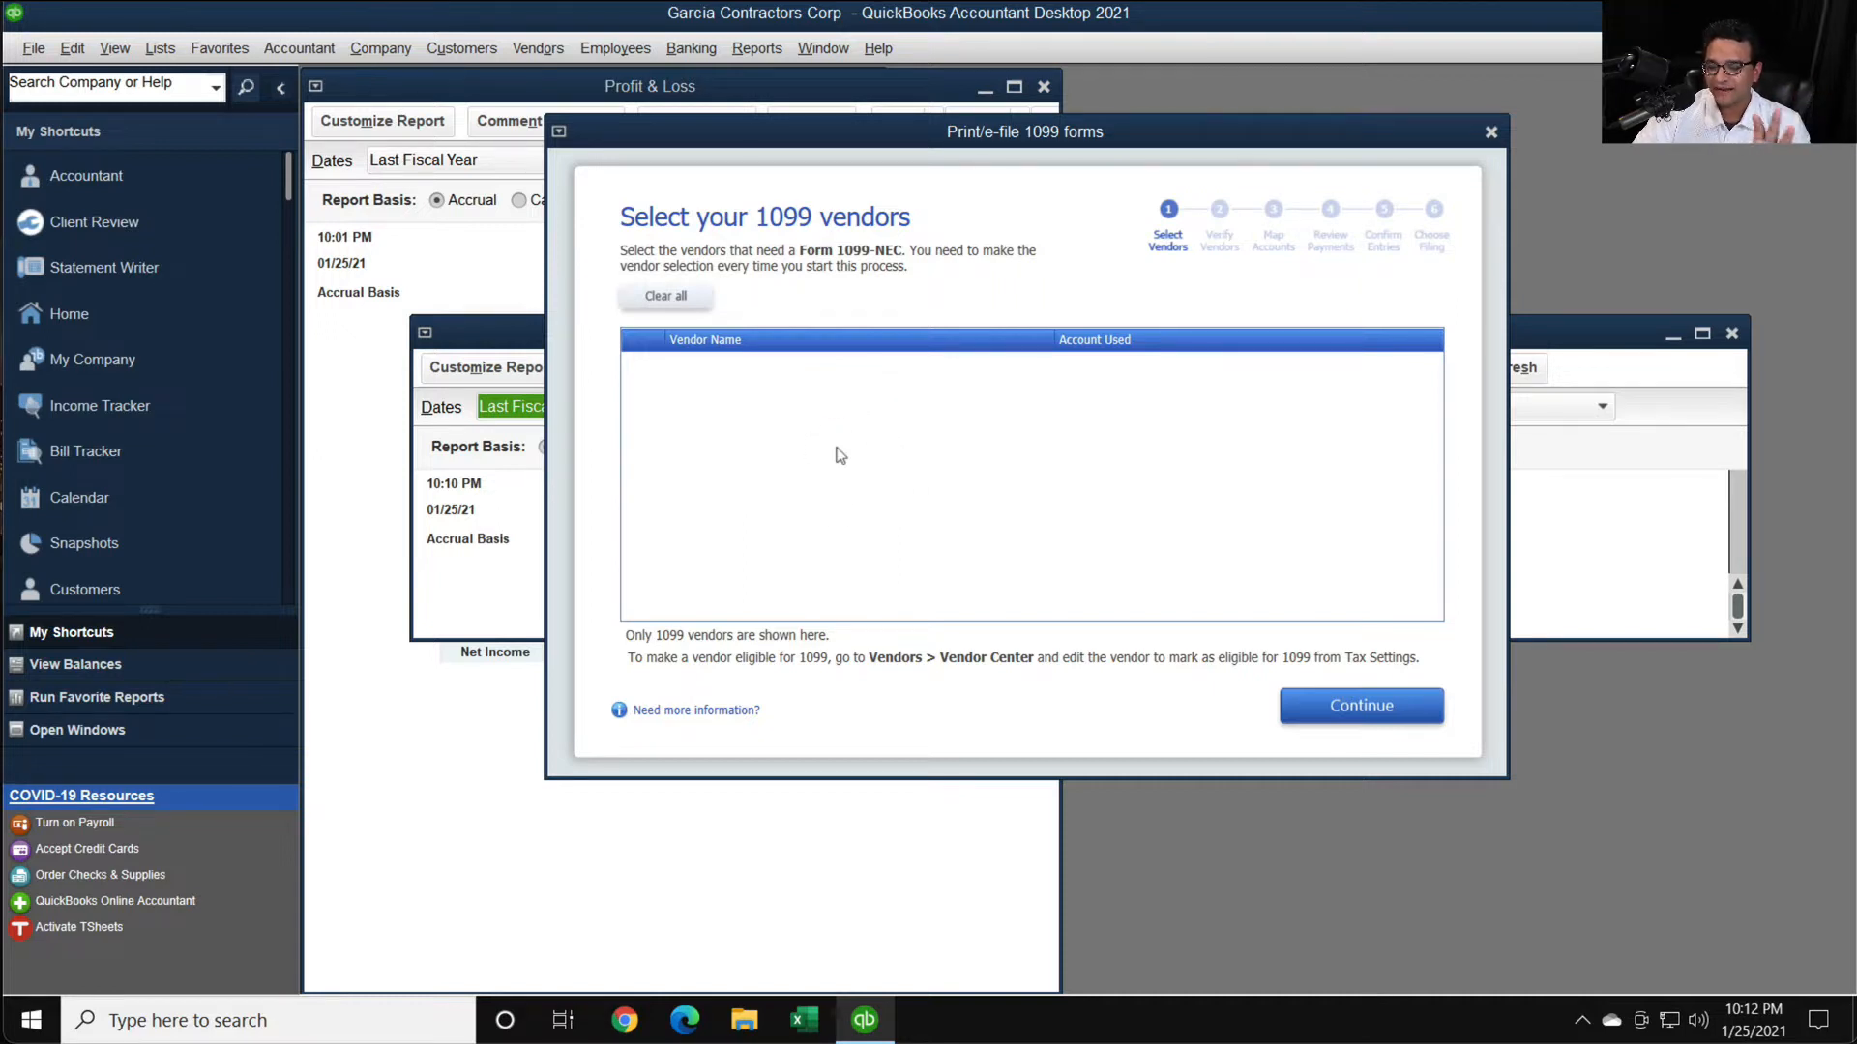
- Advance the 1099-NEC wizard to the account mapping stage, close it, and maximize the Expenses by Vendor Summary report
click(1344, 713)
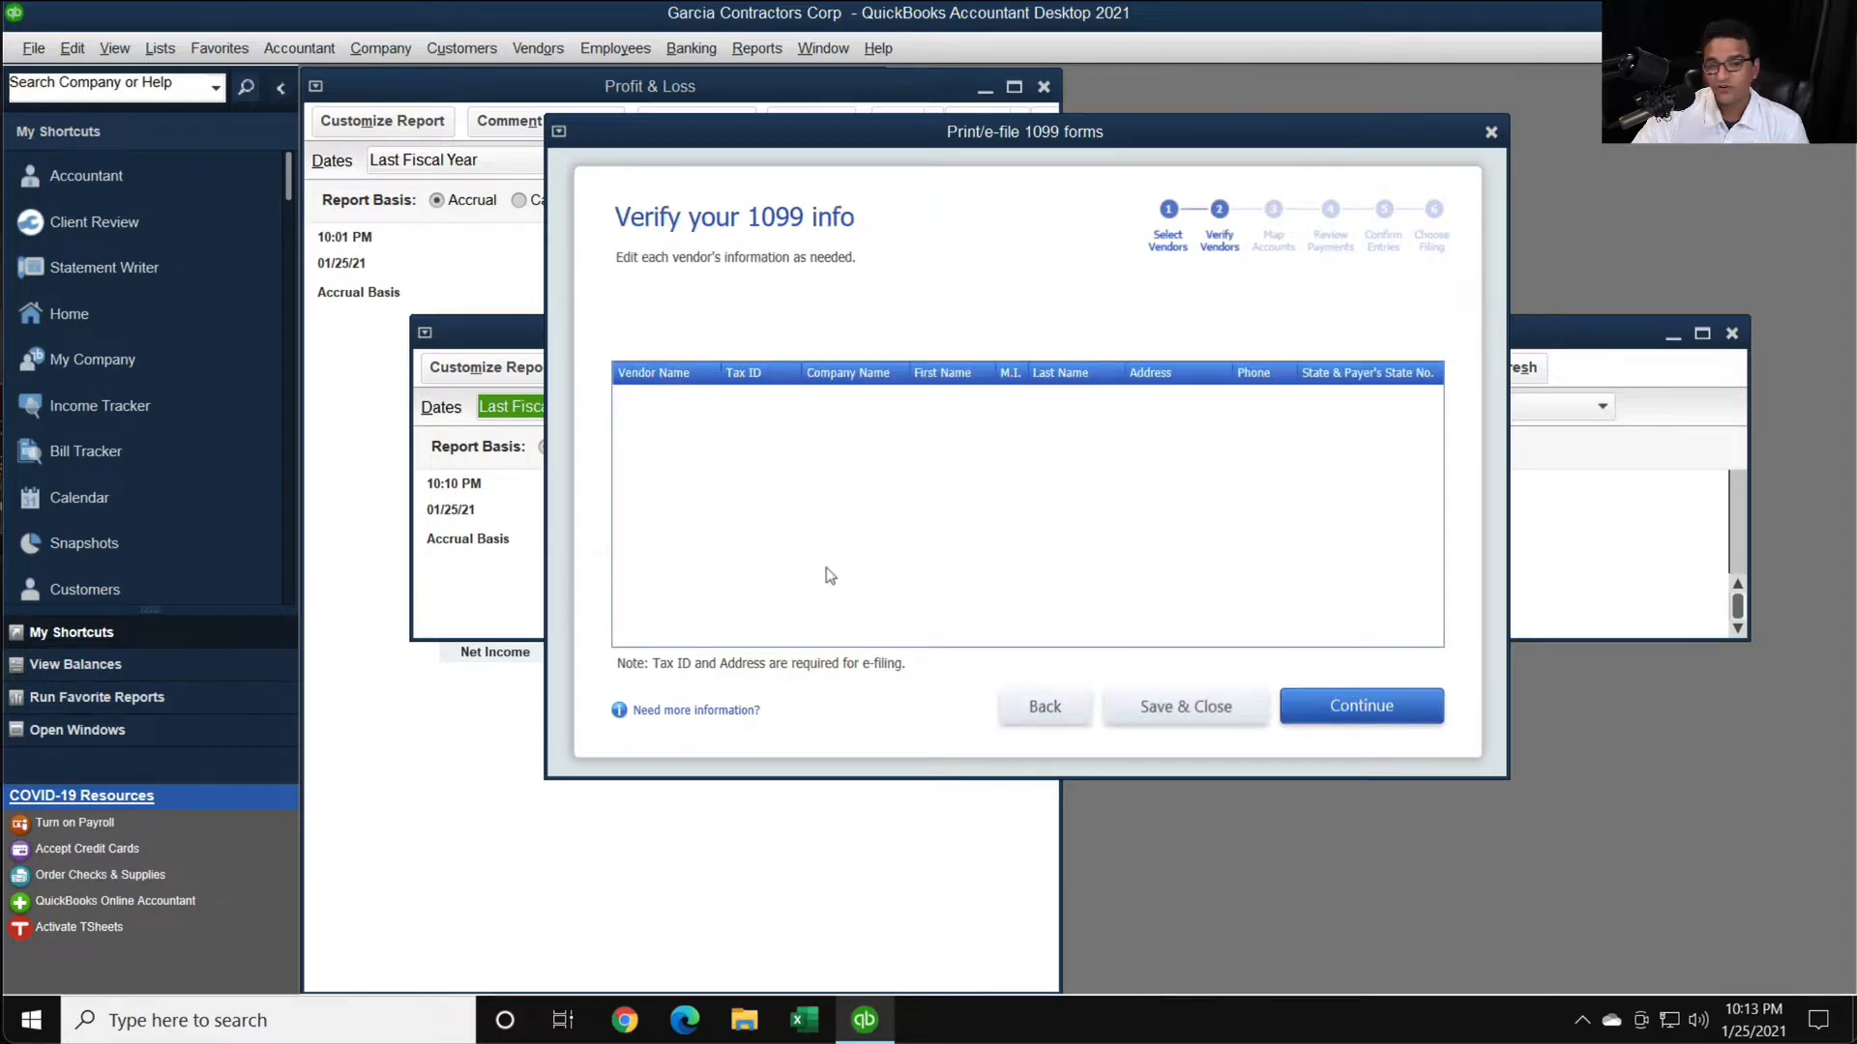
click(1375, 710)
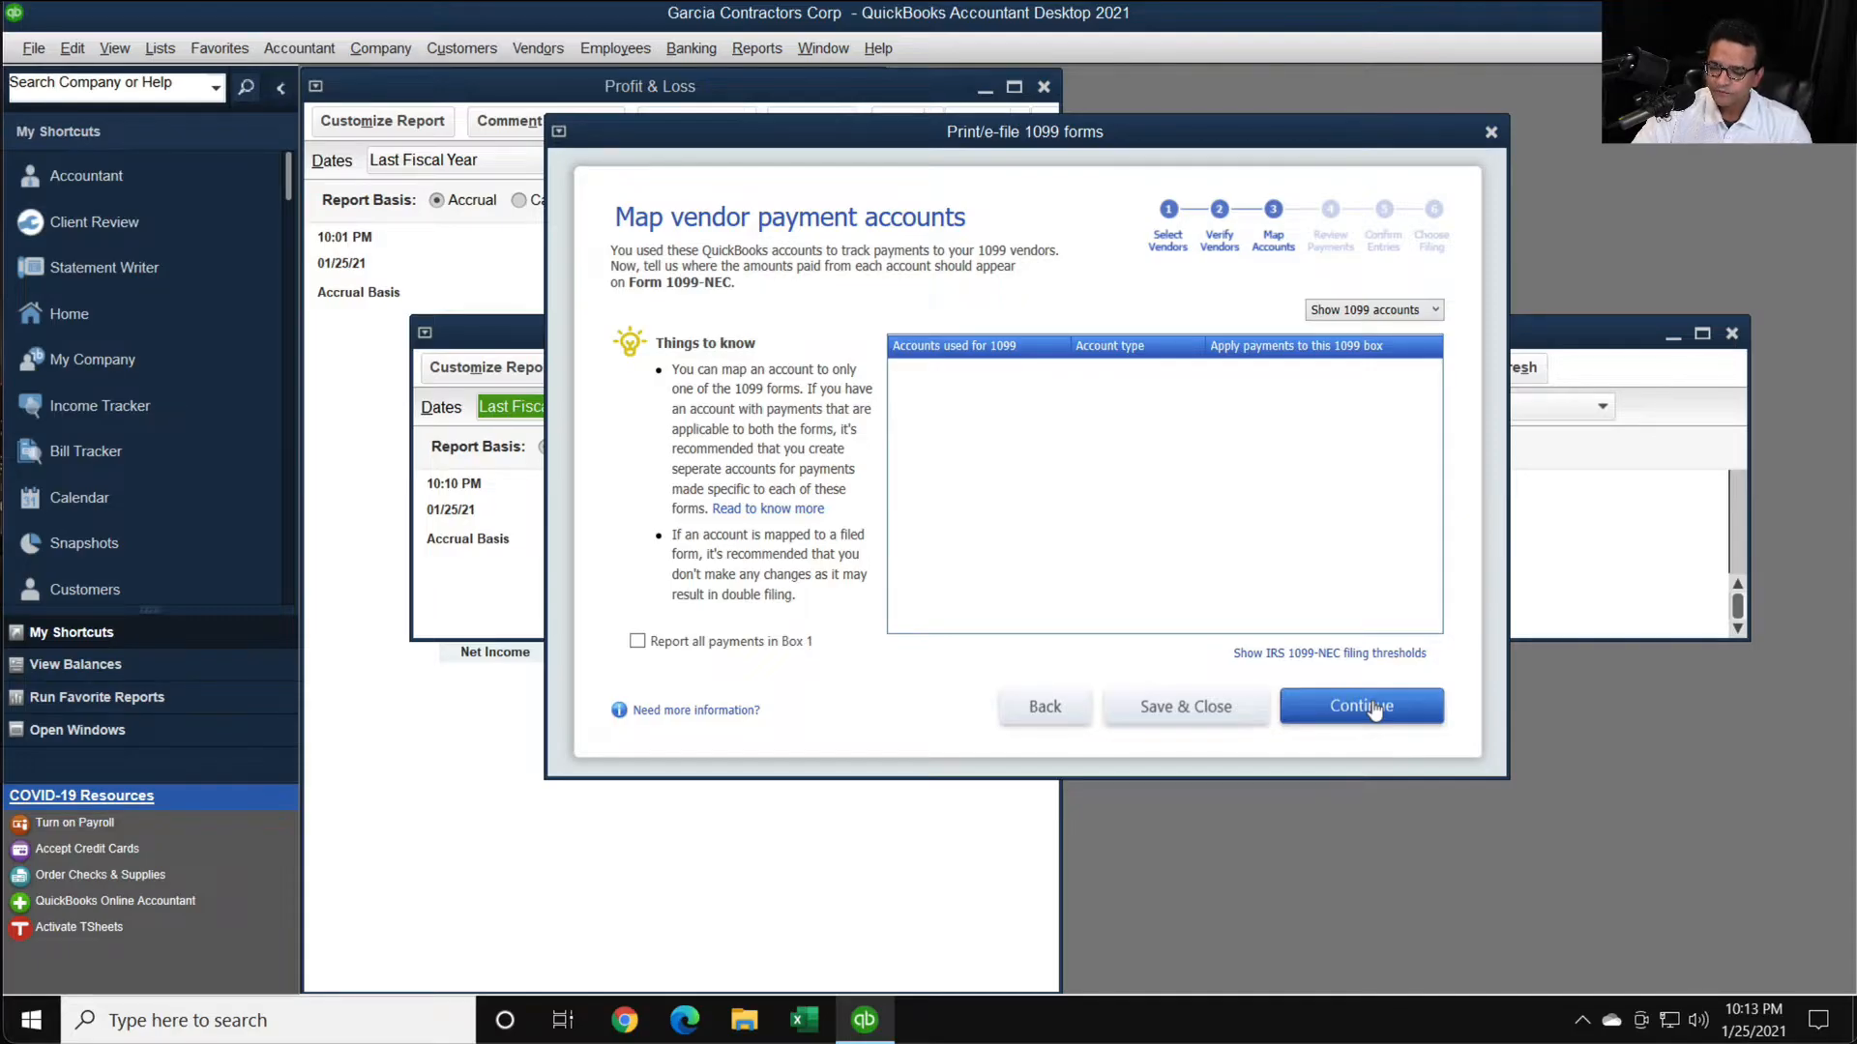
click(1490, 131)
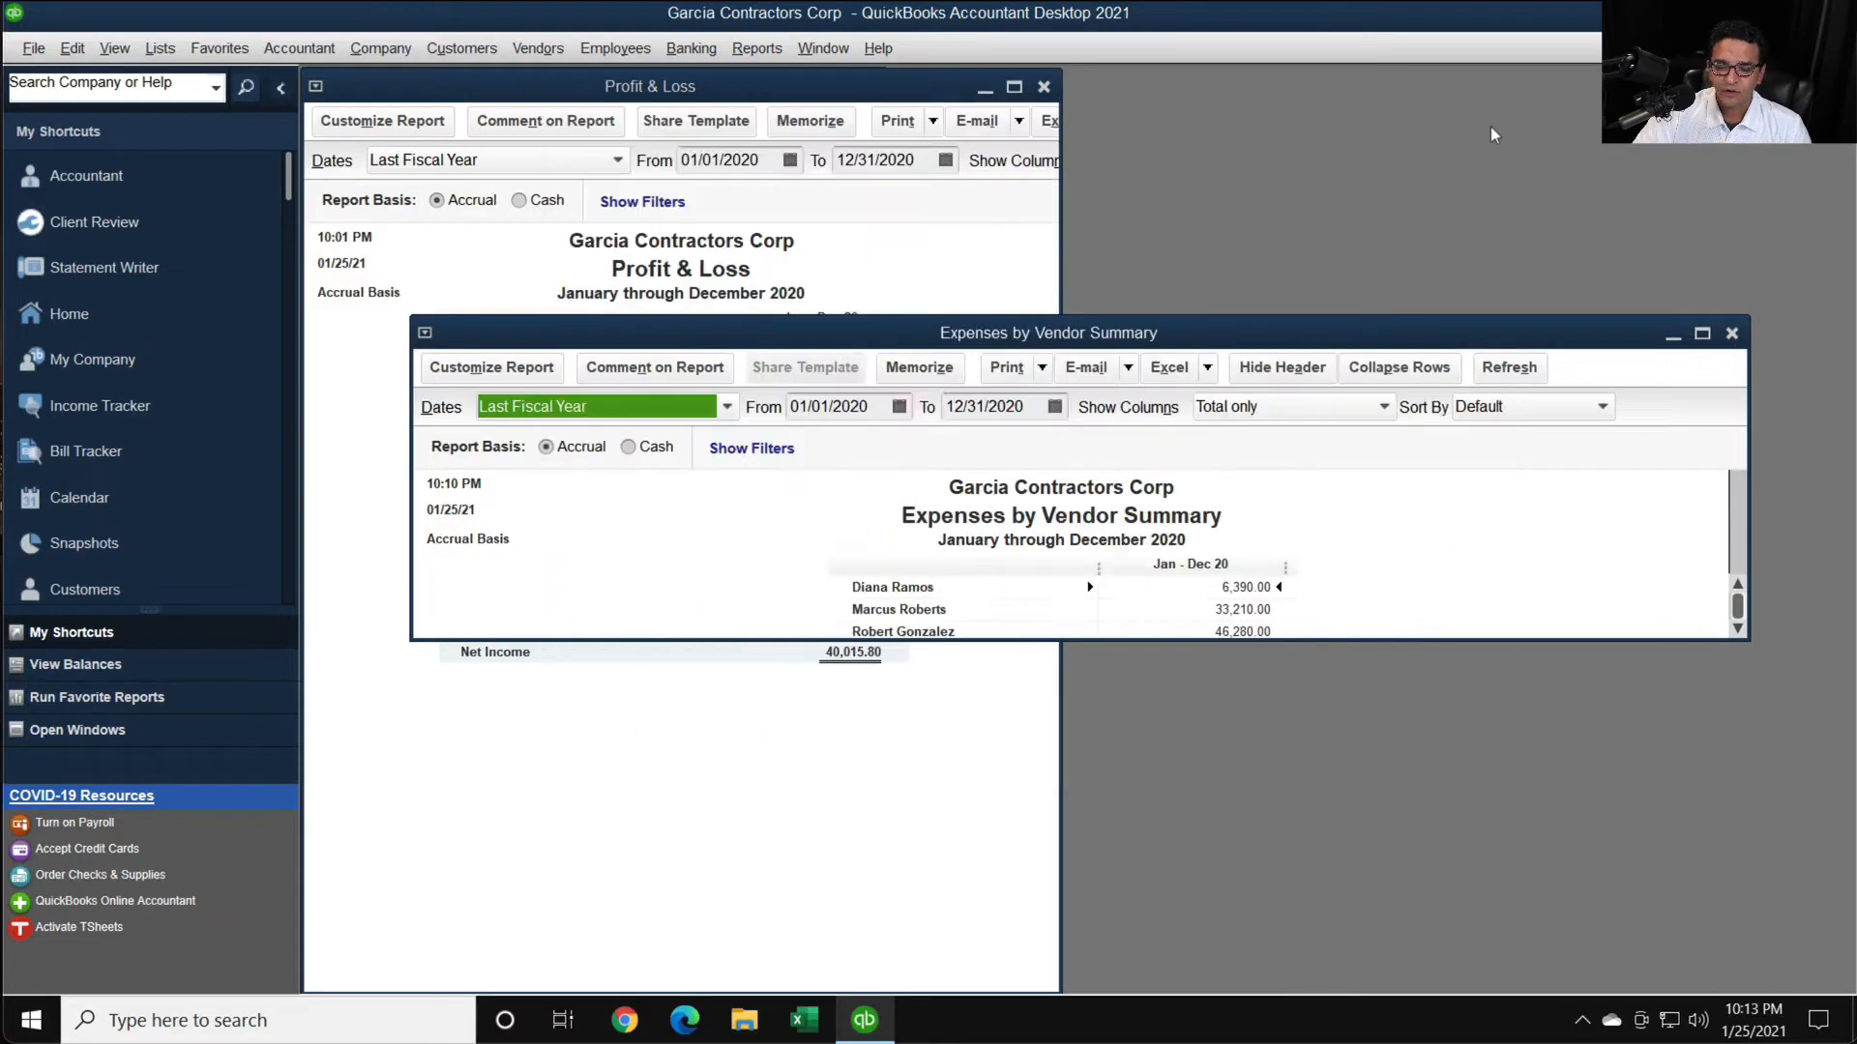
double_click(1450, 325)
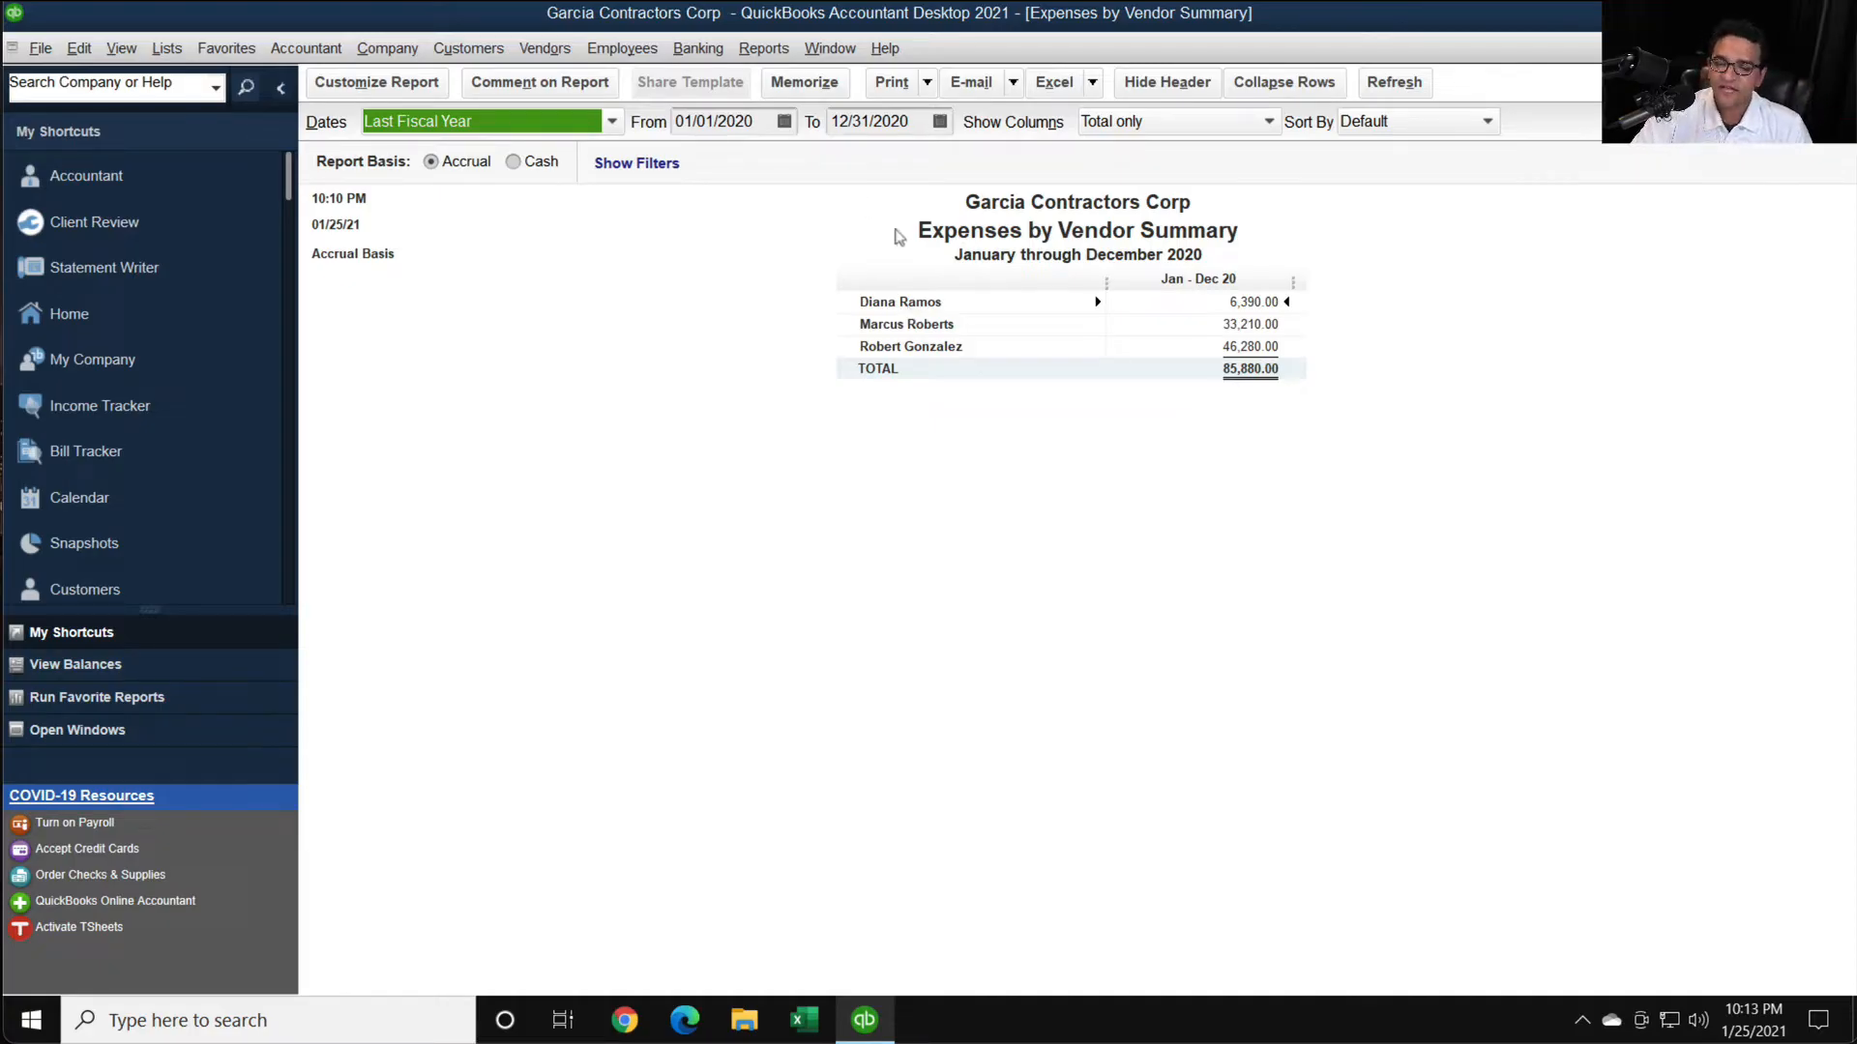
- Open the Vendor Center and select the first vendor in the Active Vendors list
click(527, 45)
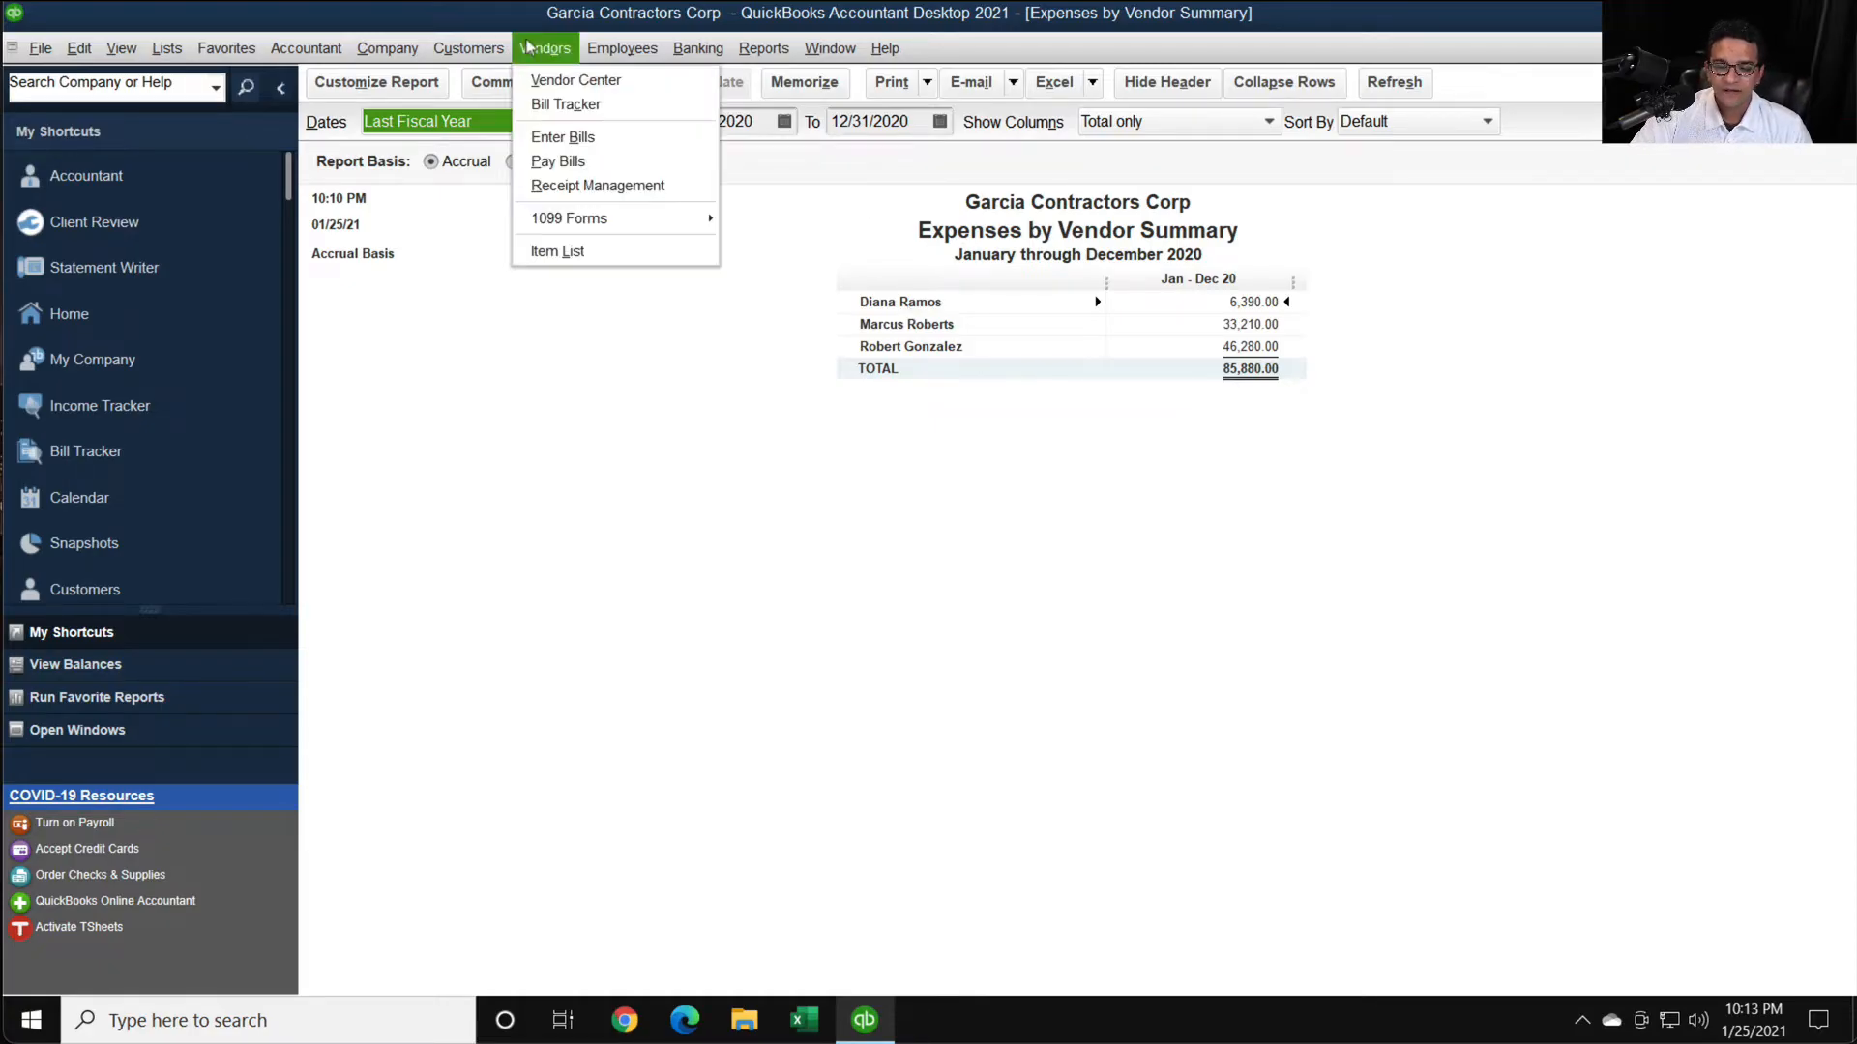
click(557, 84)
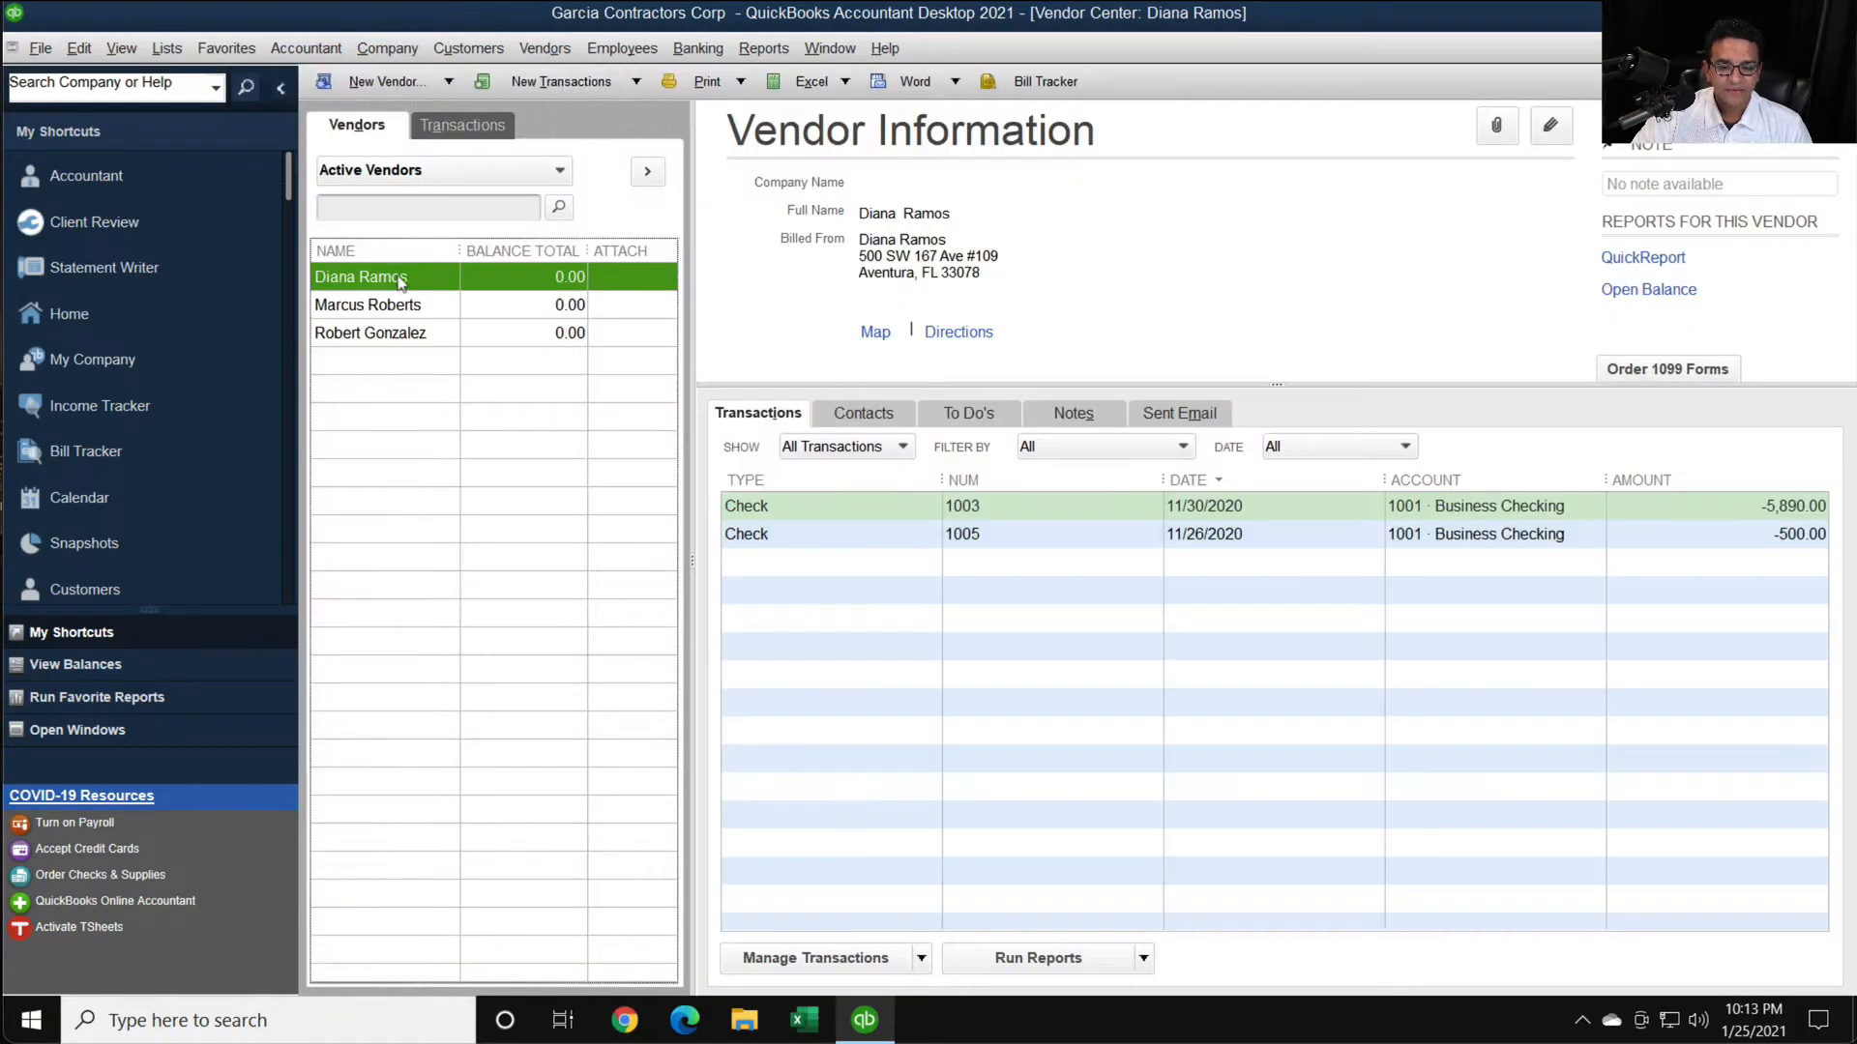
click(392, 279)
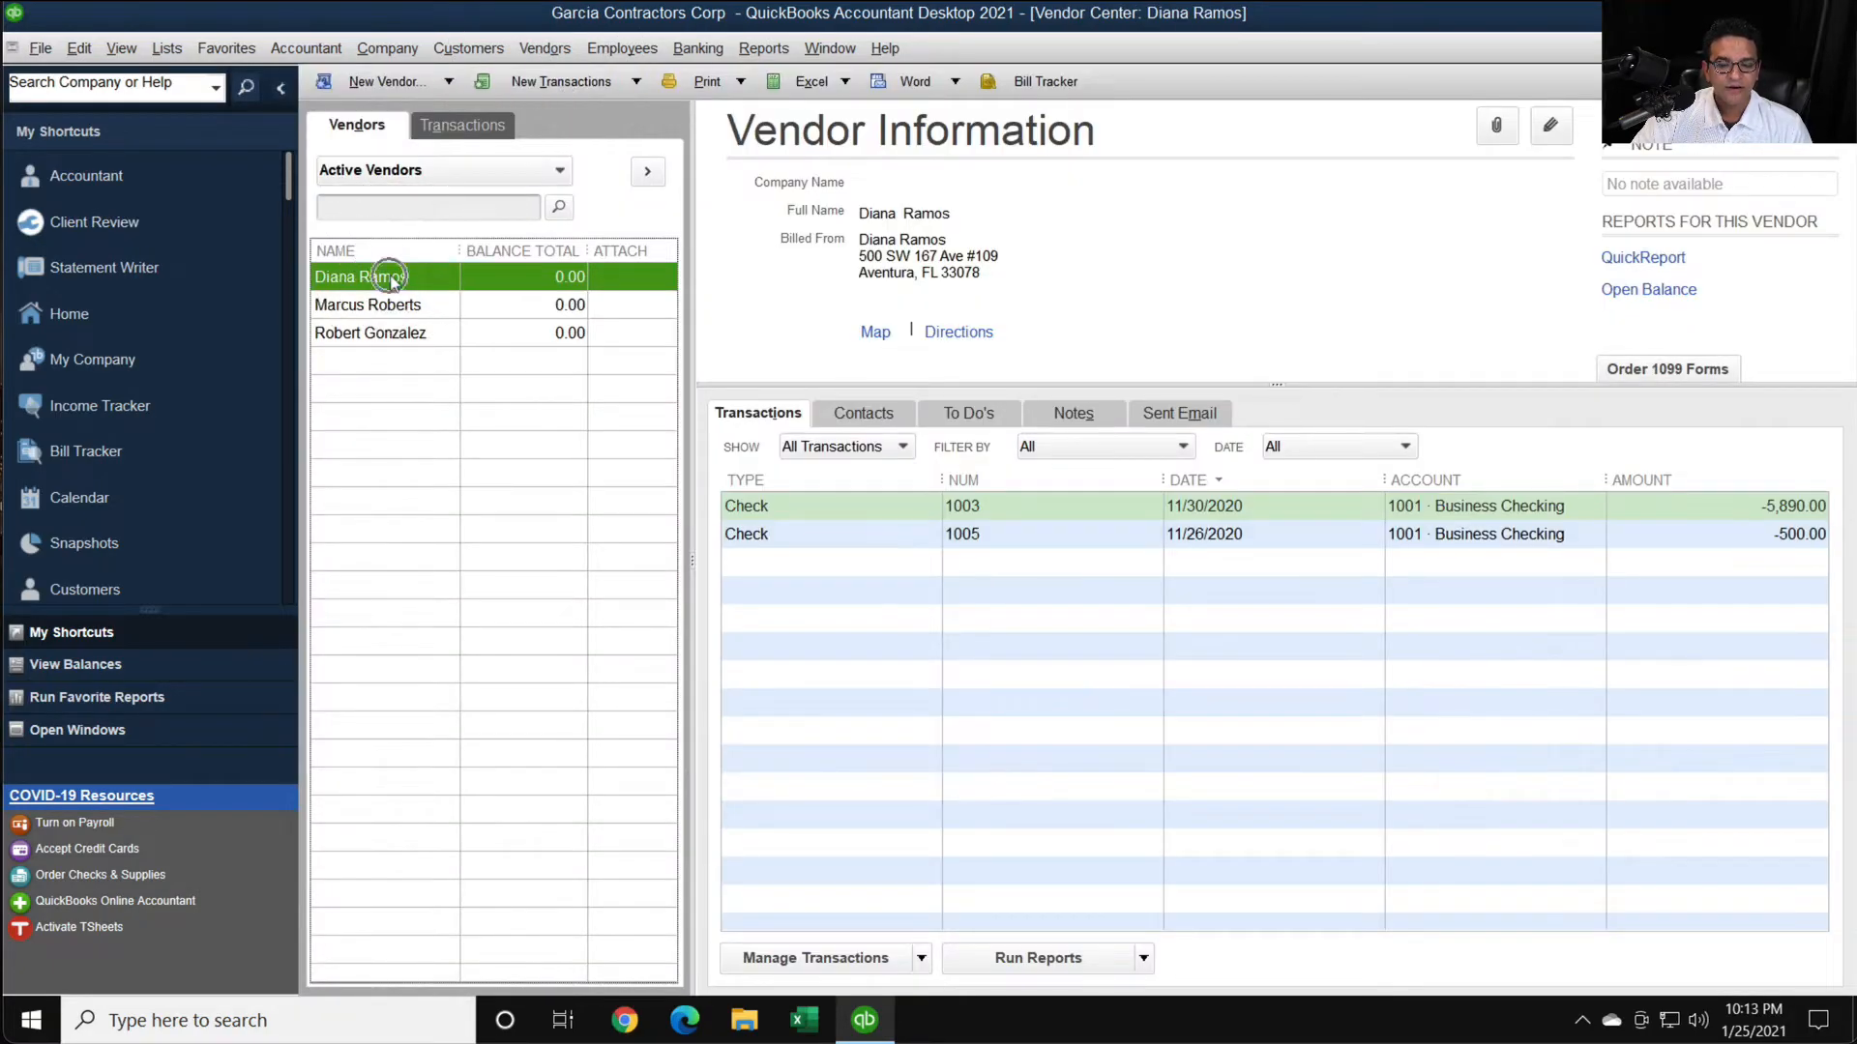
- Open the first active vendor's record for editing and mark the vendor as eligible for 1099 in the tax settings
double_click(390, 277)
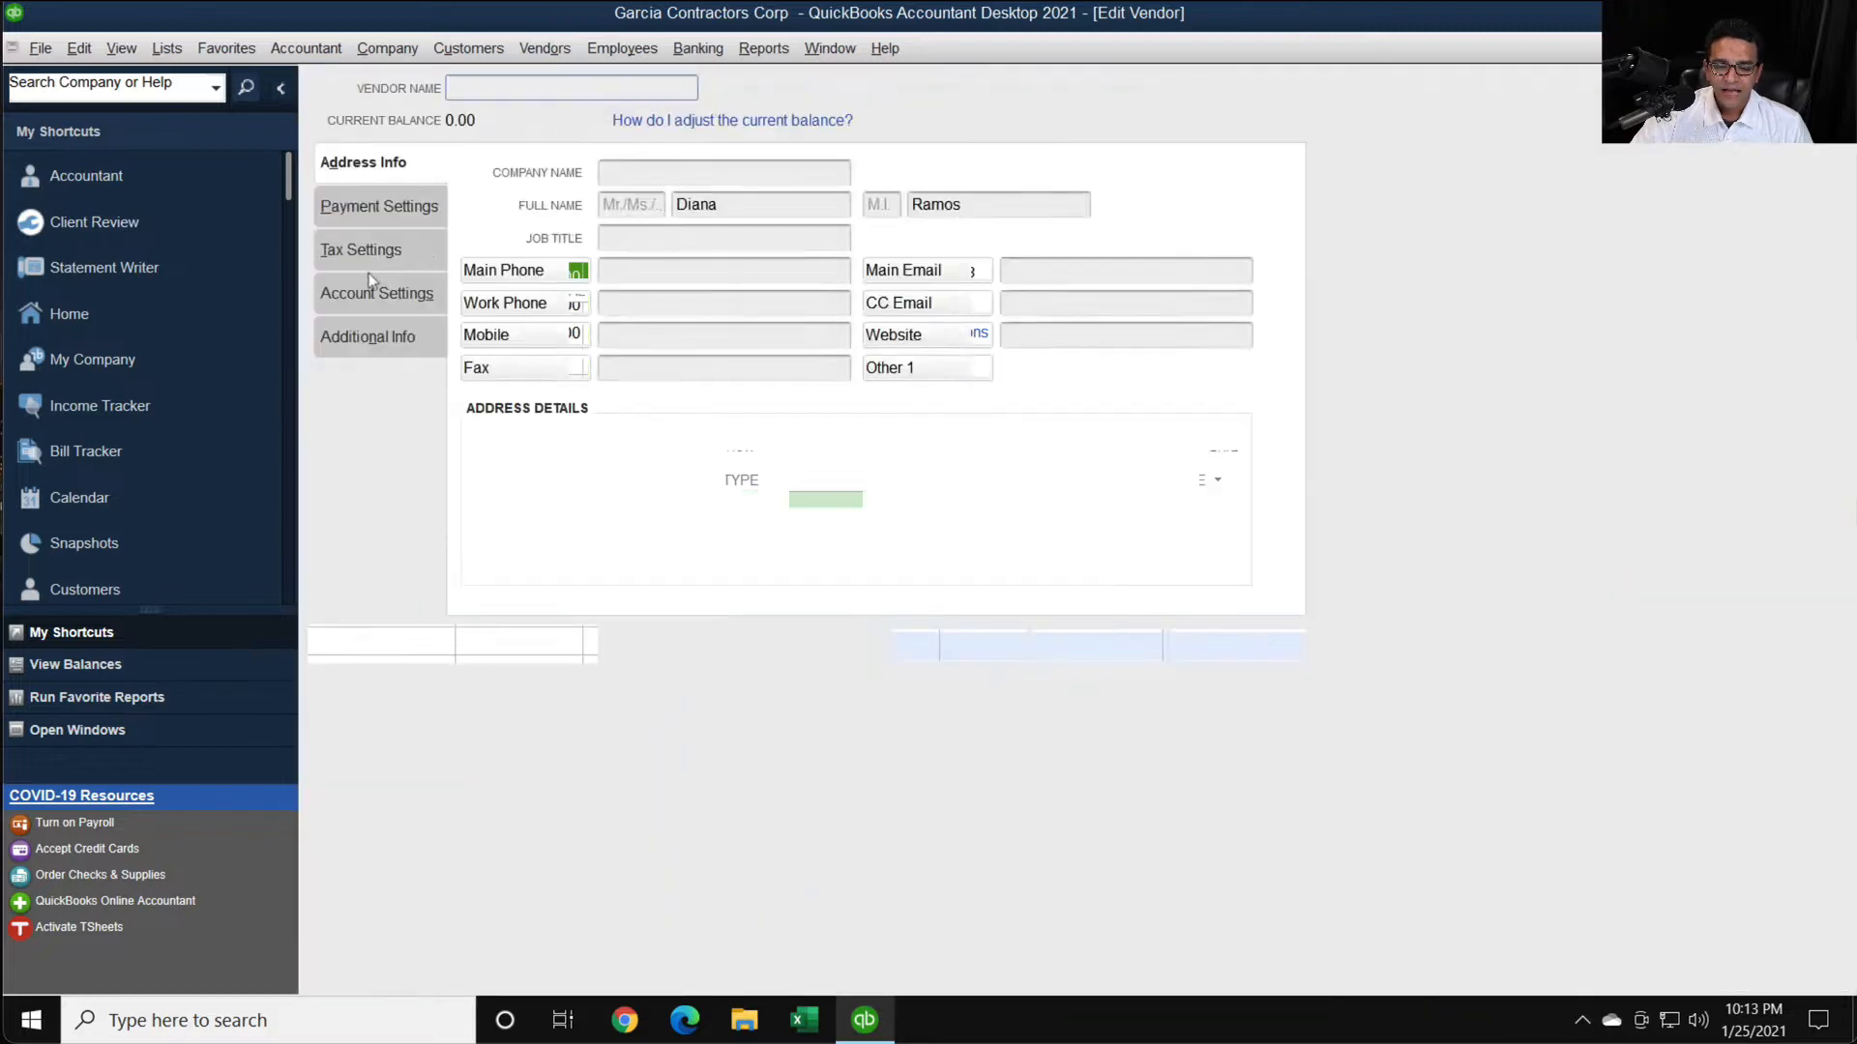
click(377, 207)
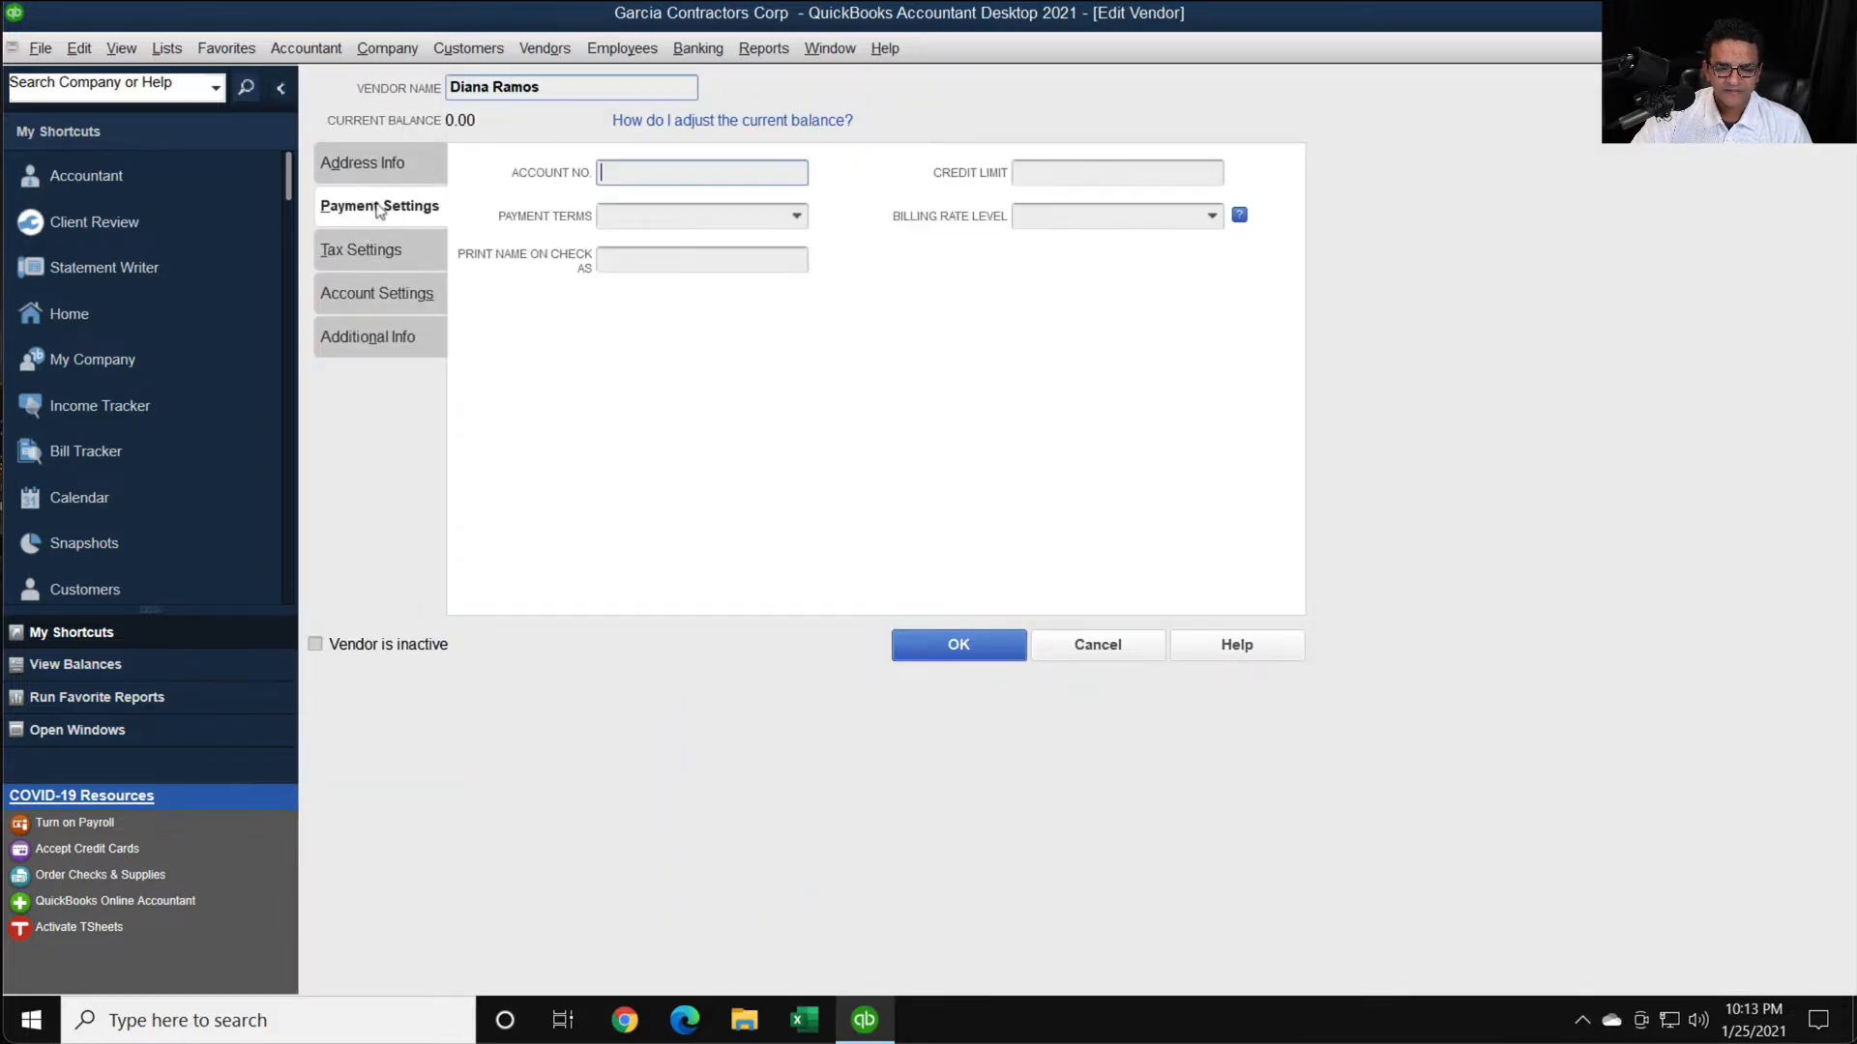
click(360, 254)
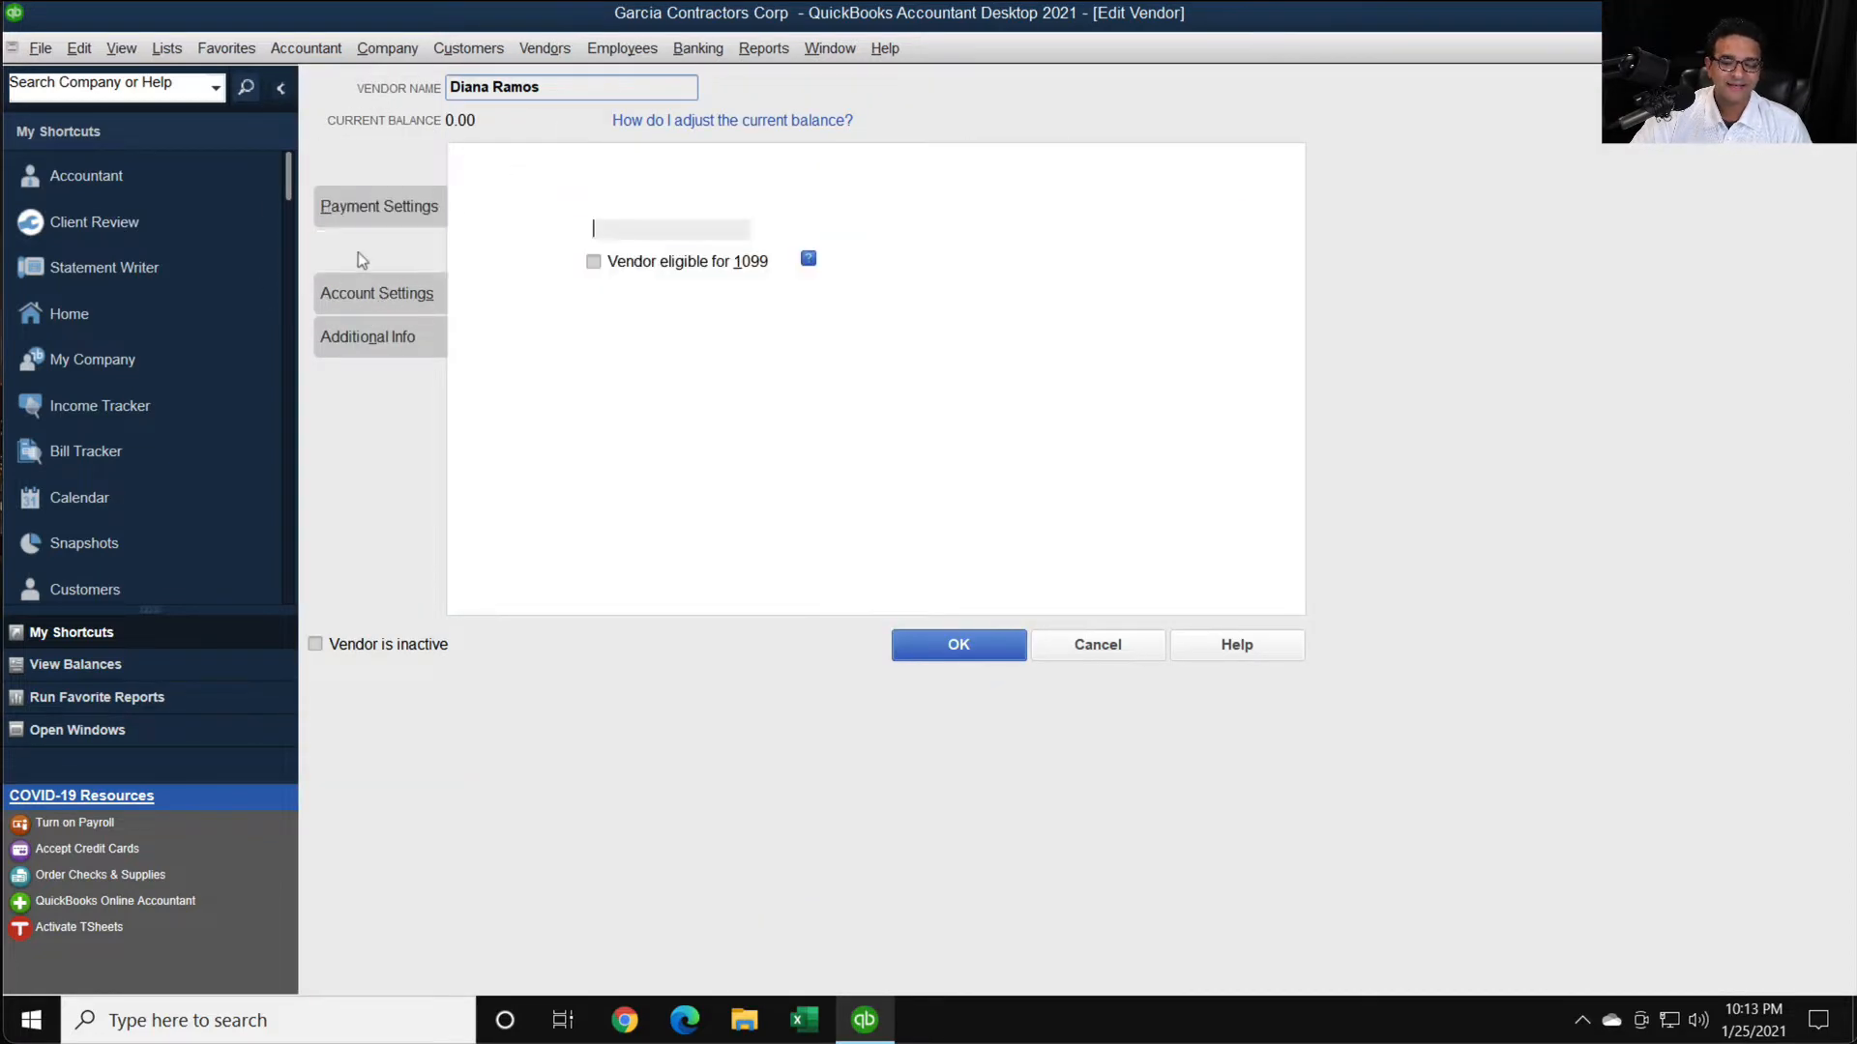
click(612, 263)
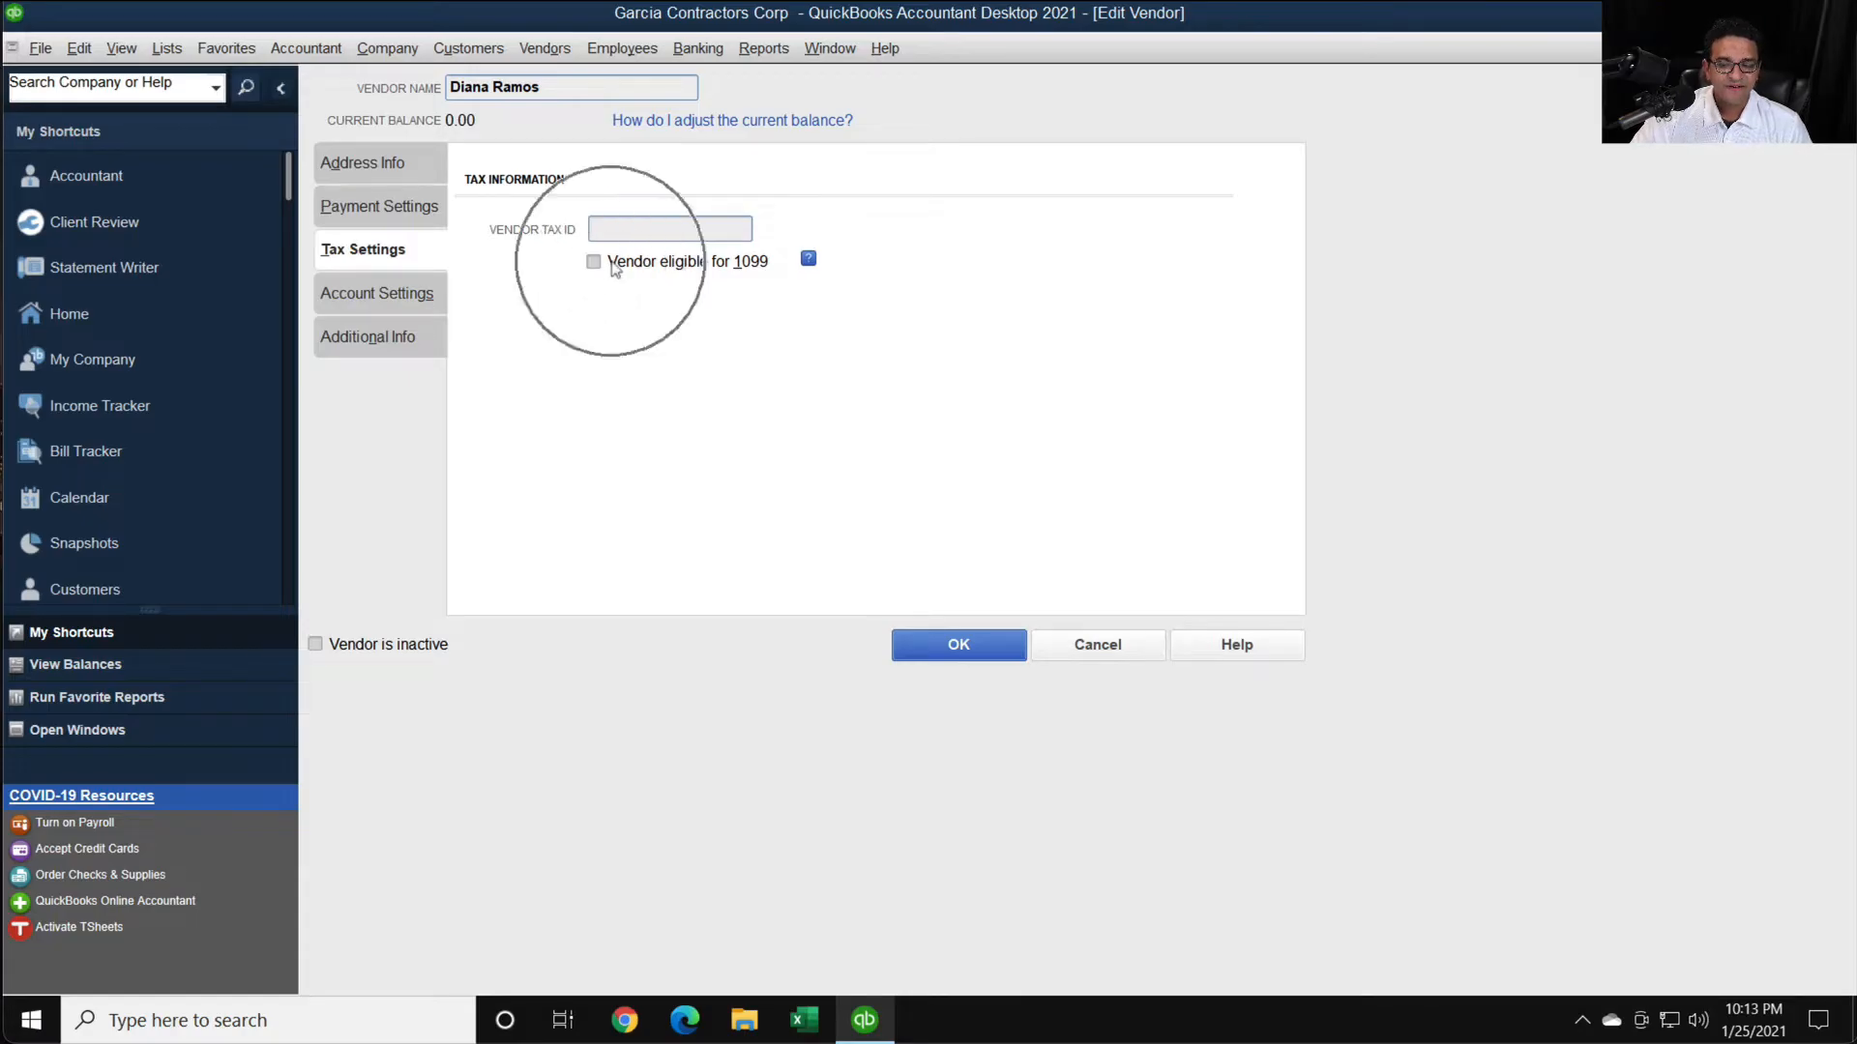
click(613, 263)
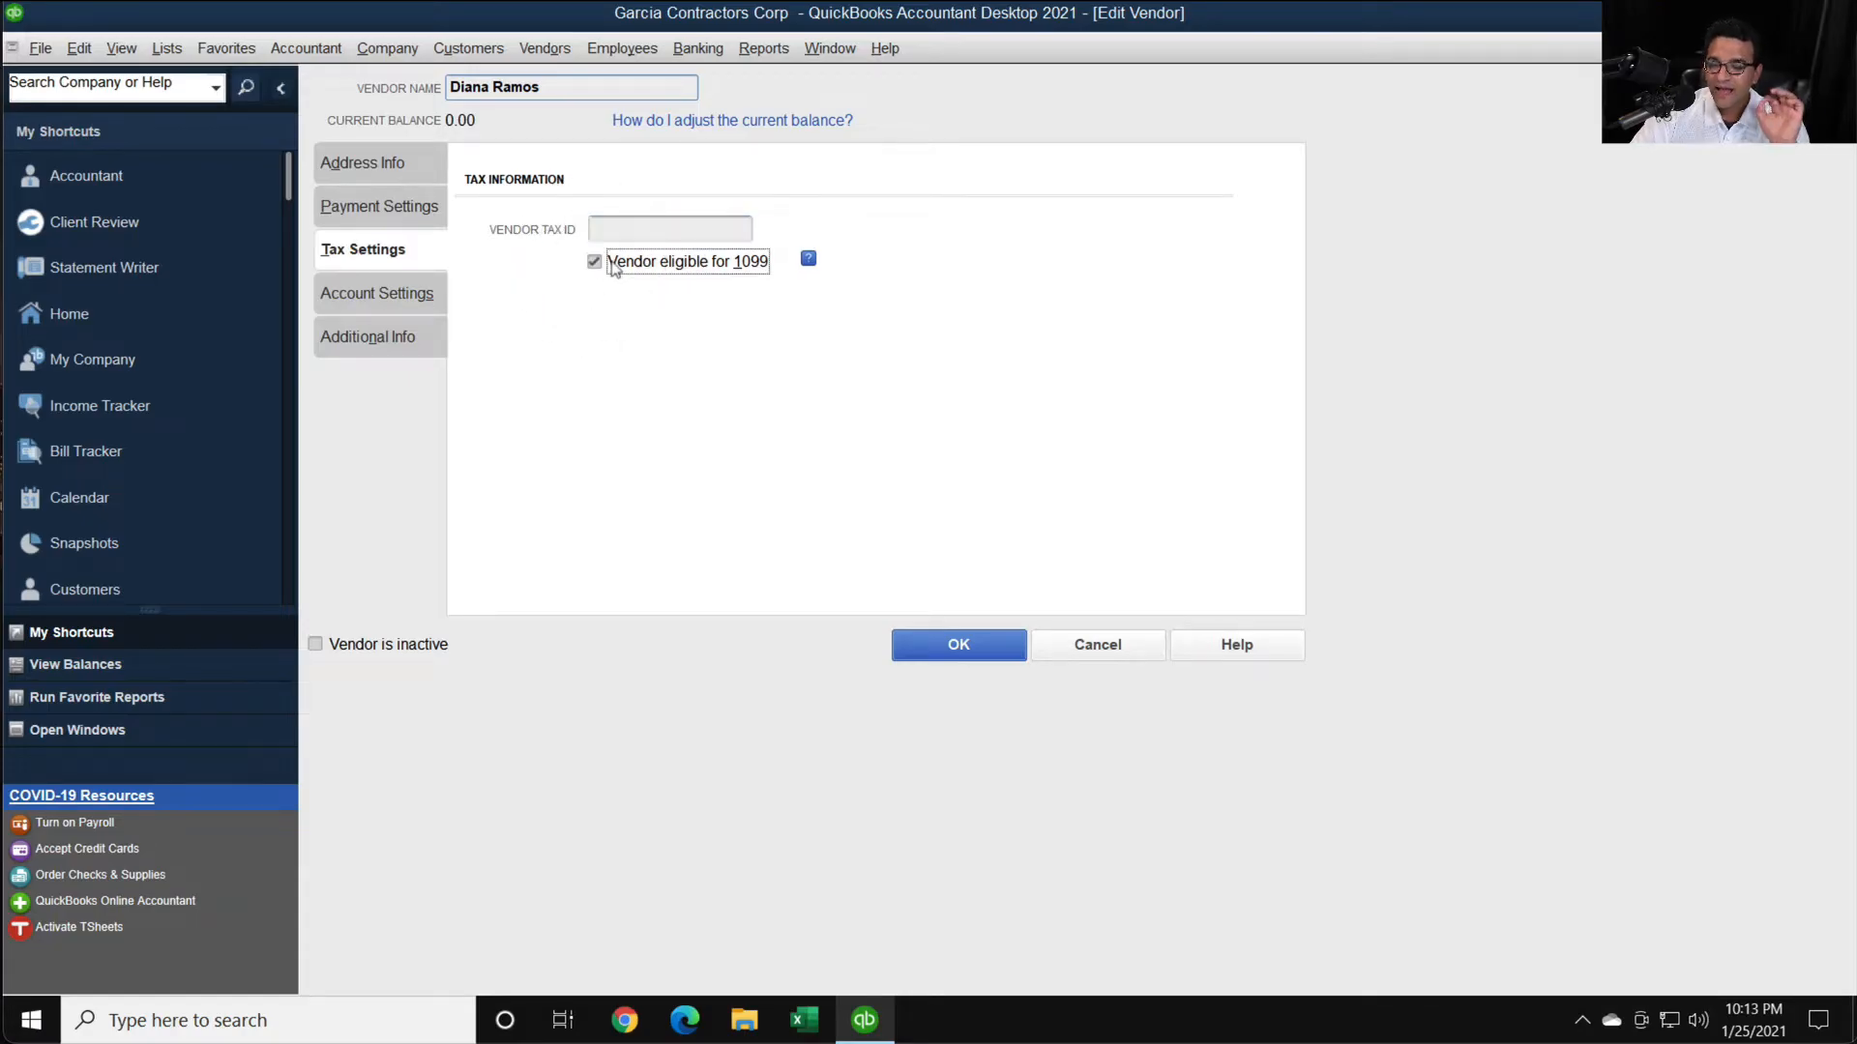
- Enter the first vendor's tax ID and save the vendor record
click(618, 229)
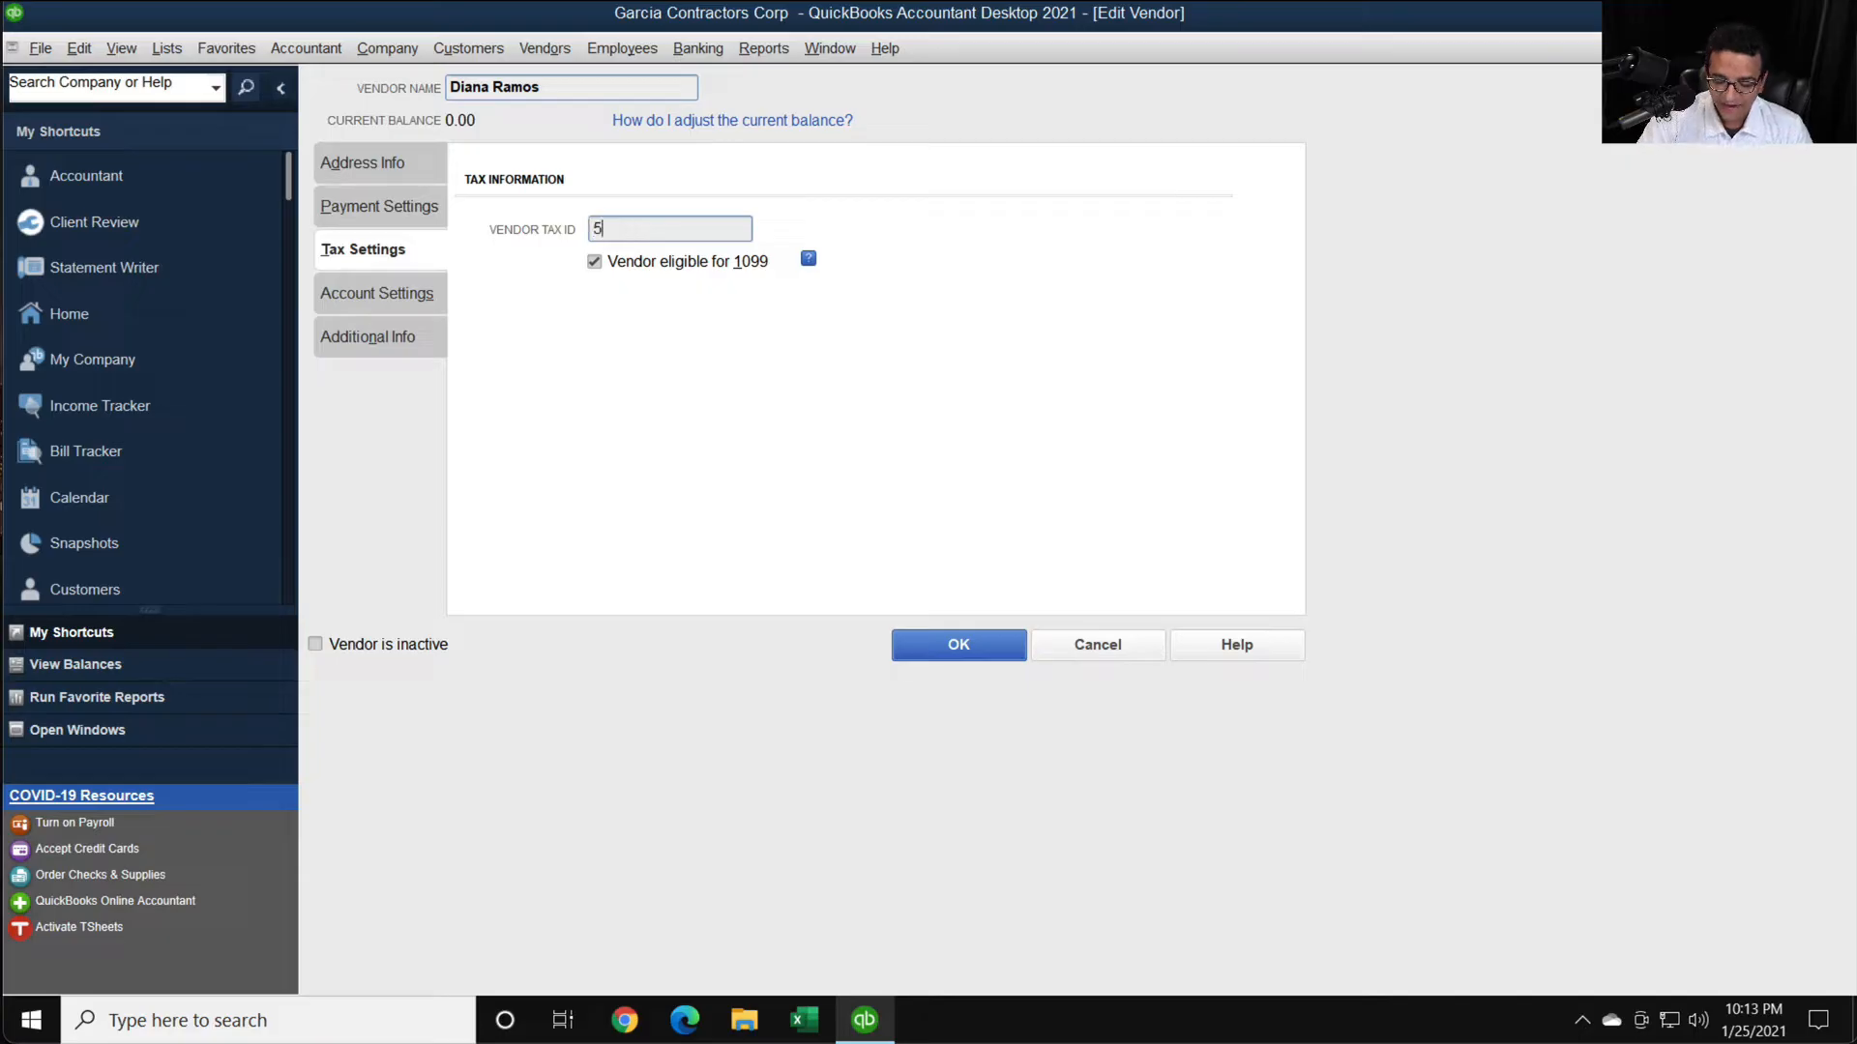
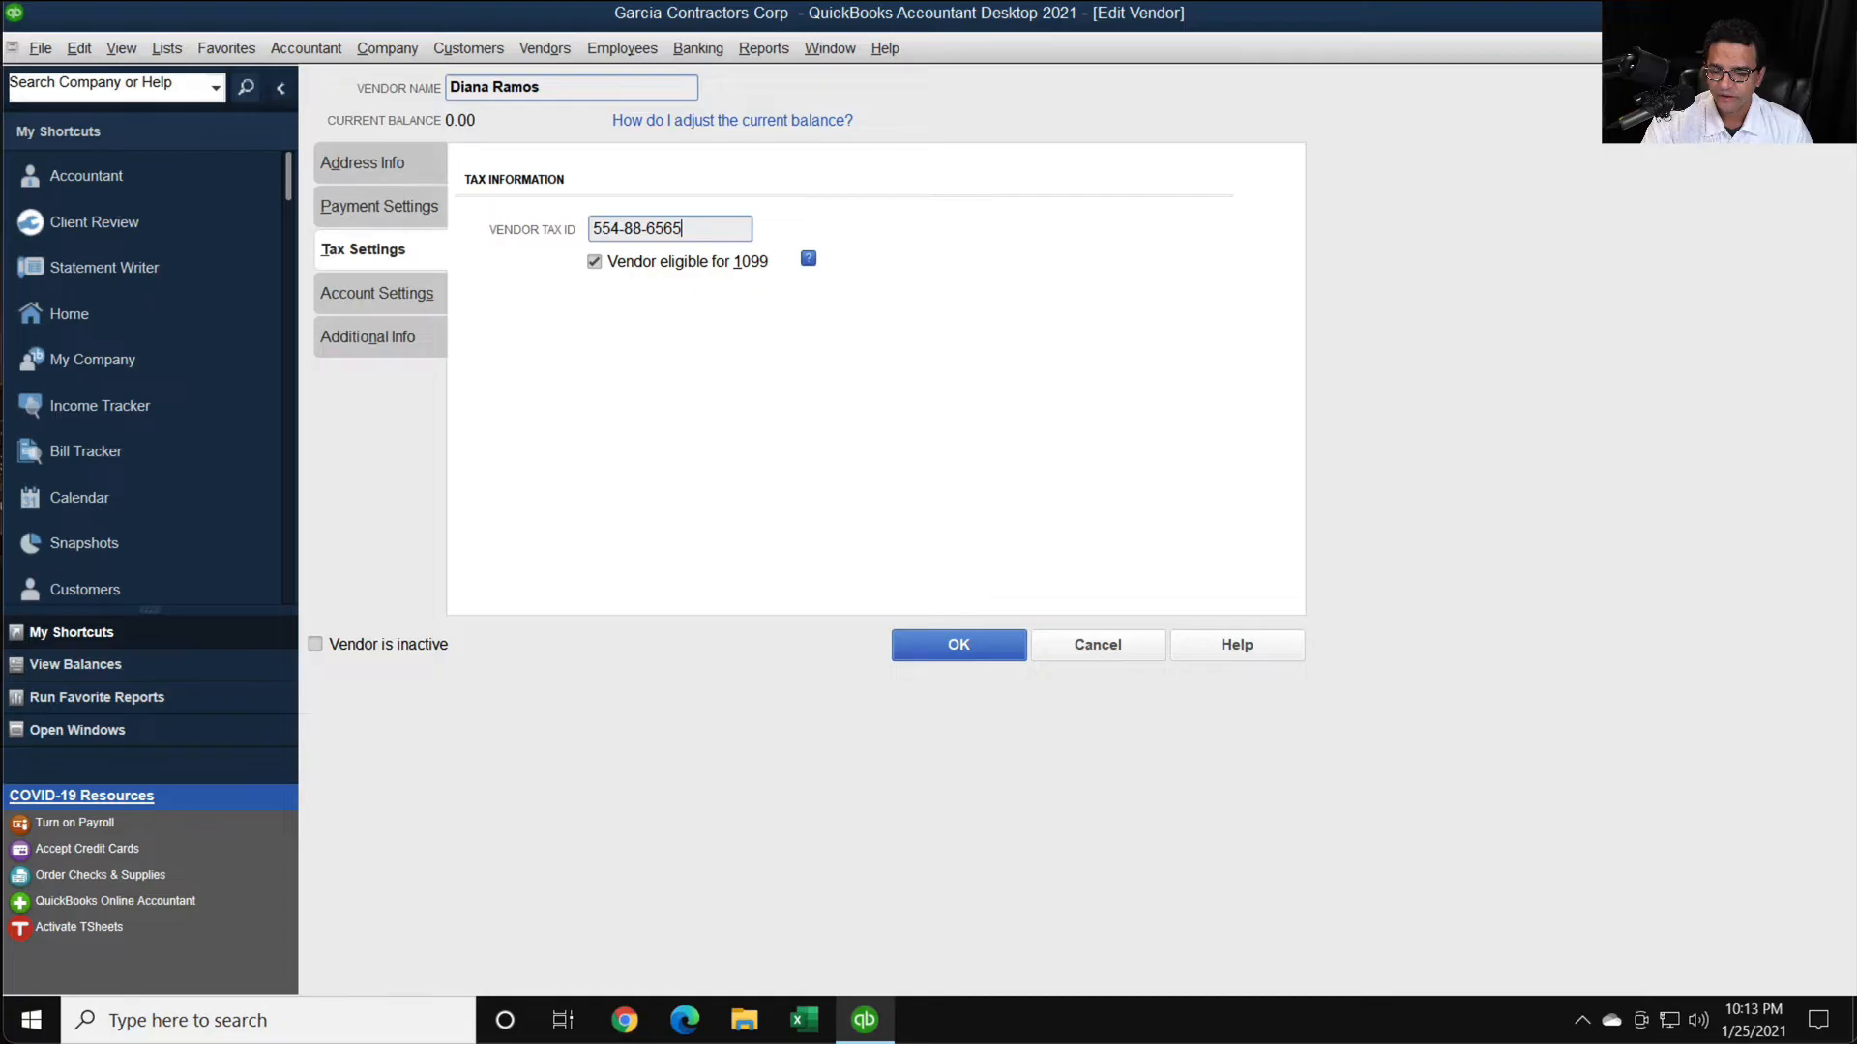
click(960, 642)
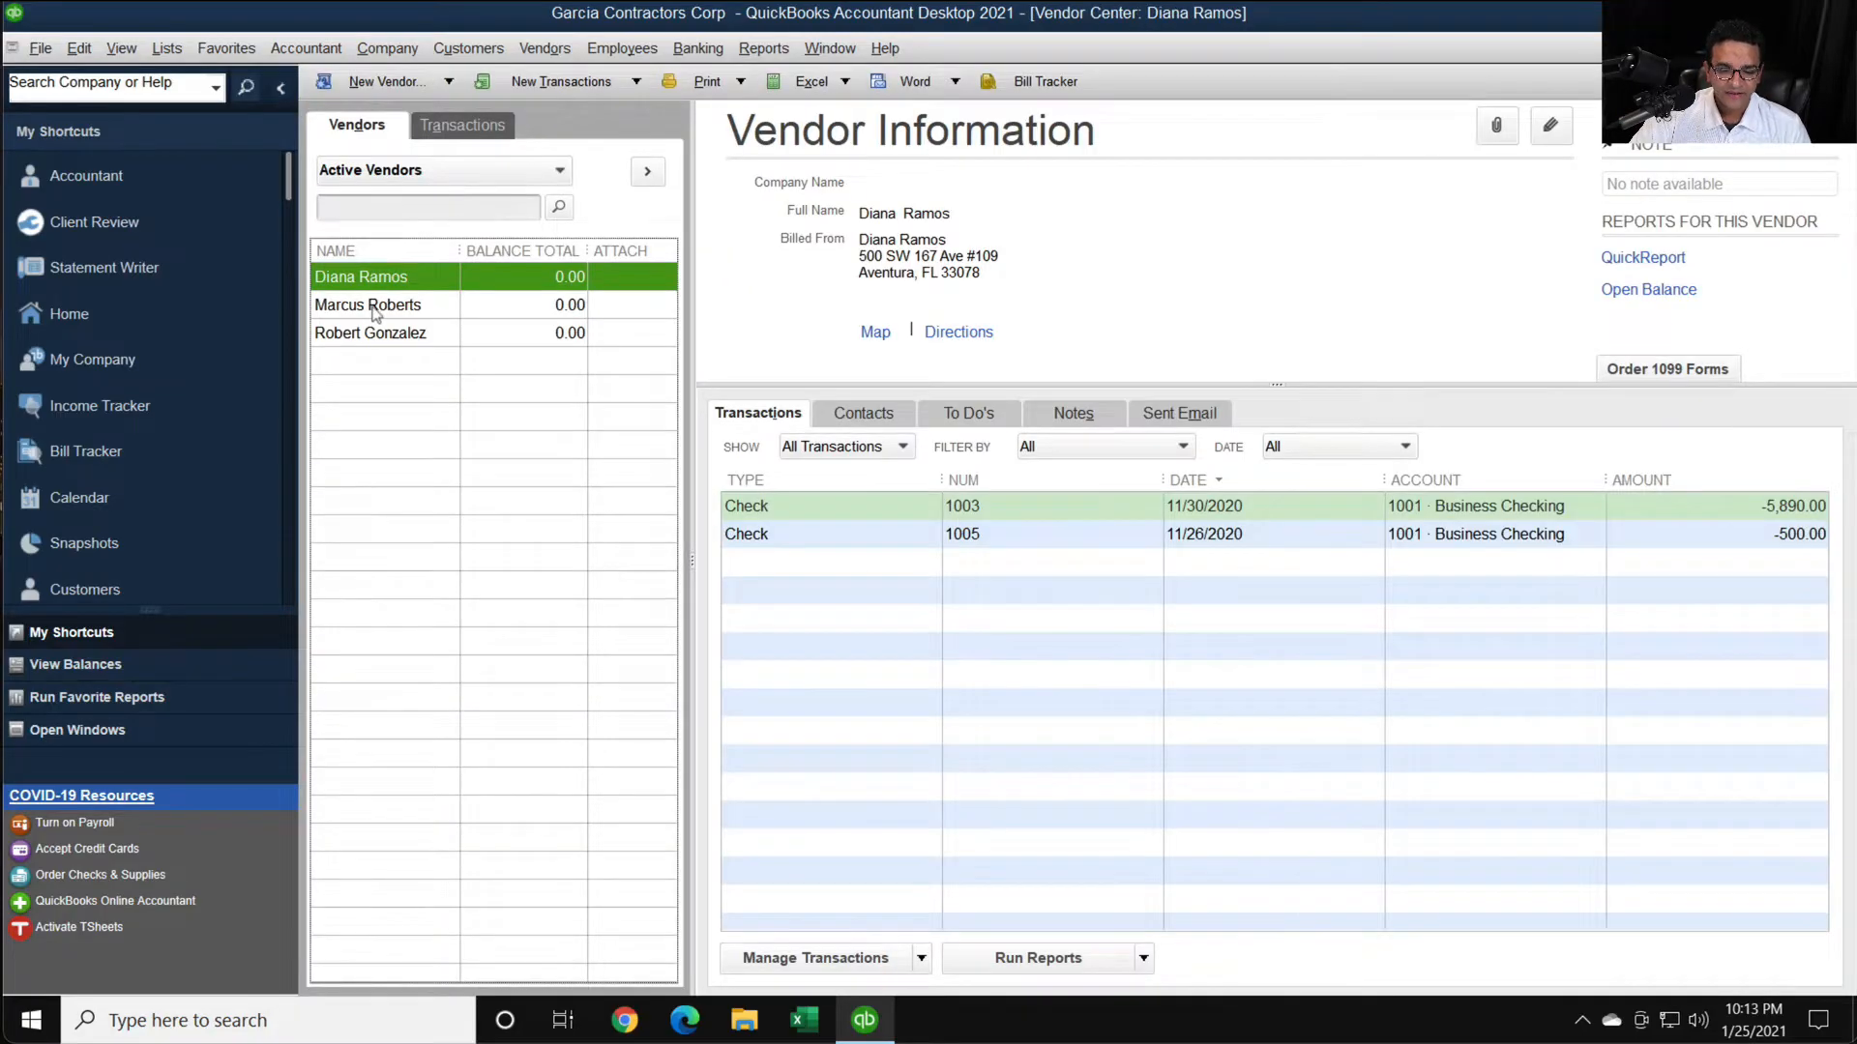
- Edit the second active vendor's tax settings: enter the vendor's tax ID, mark the vendor eligible for 1099, and save the record
click(374, 308)
double_click(373, 307)
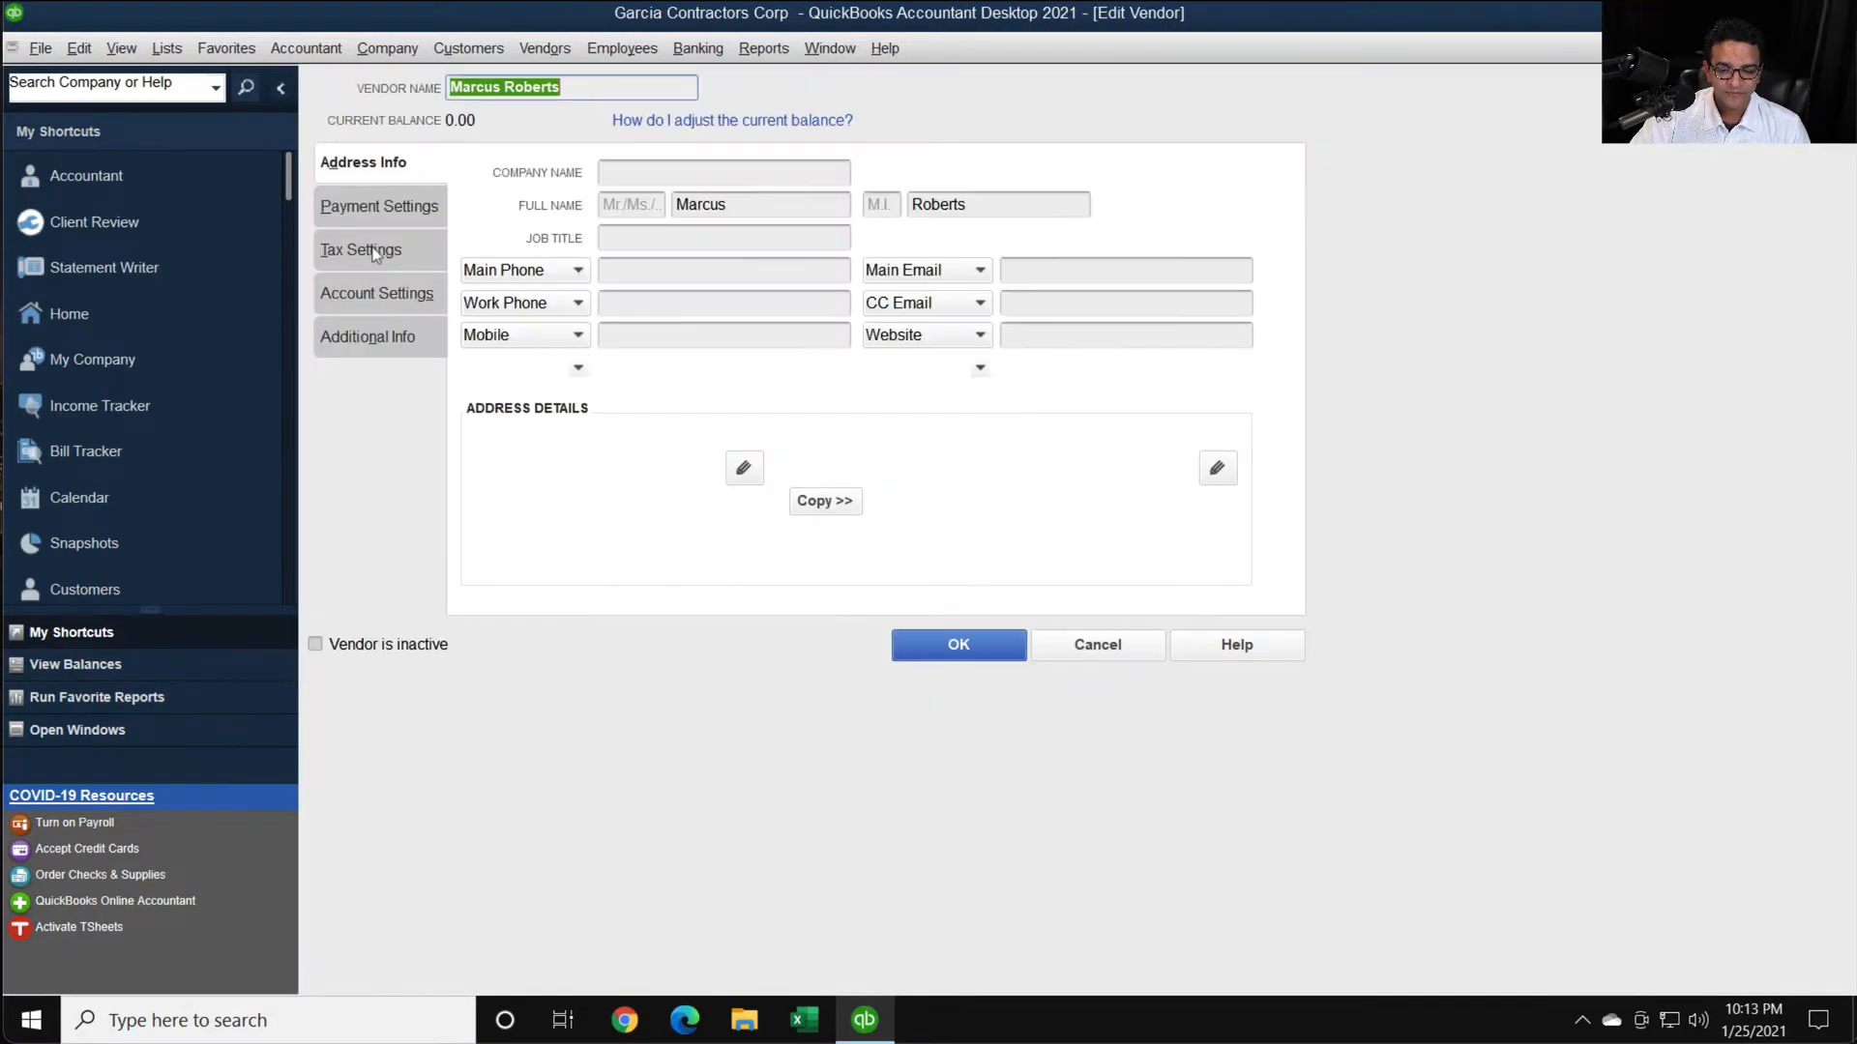
click(374, 252)
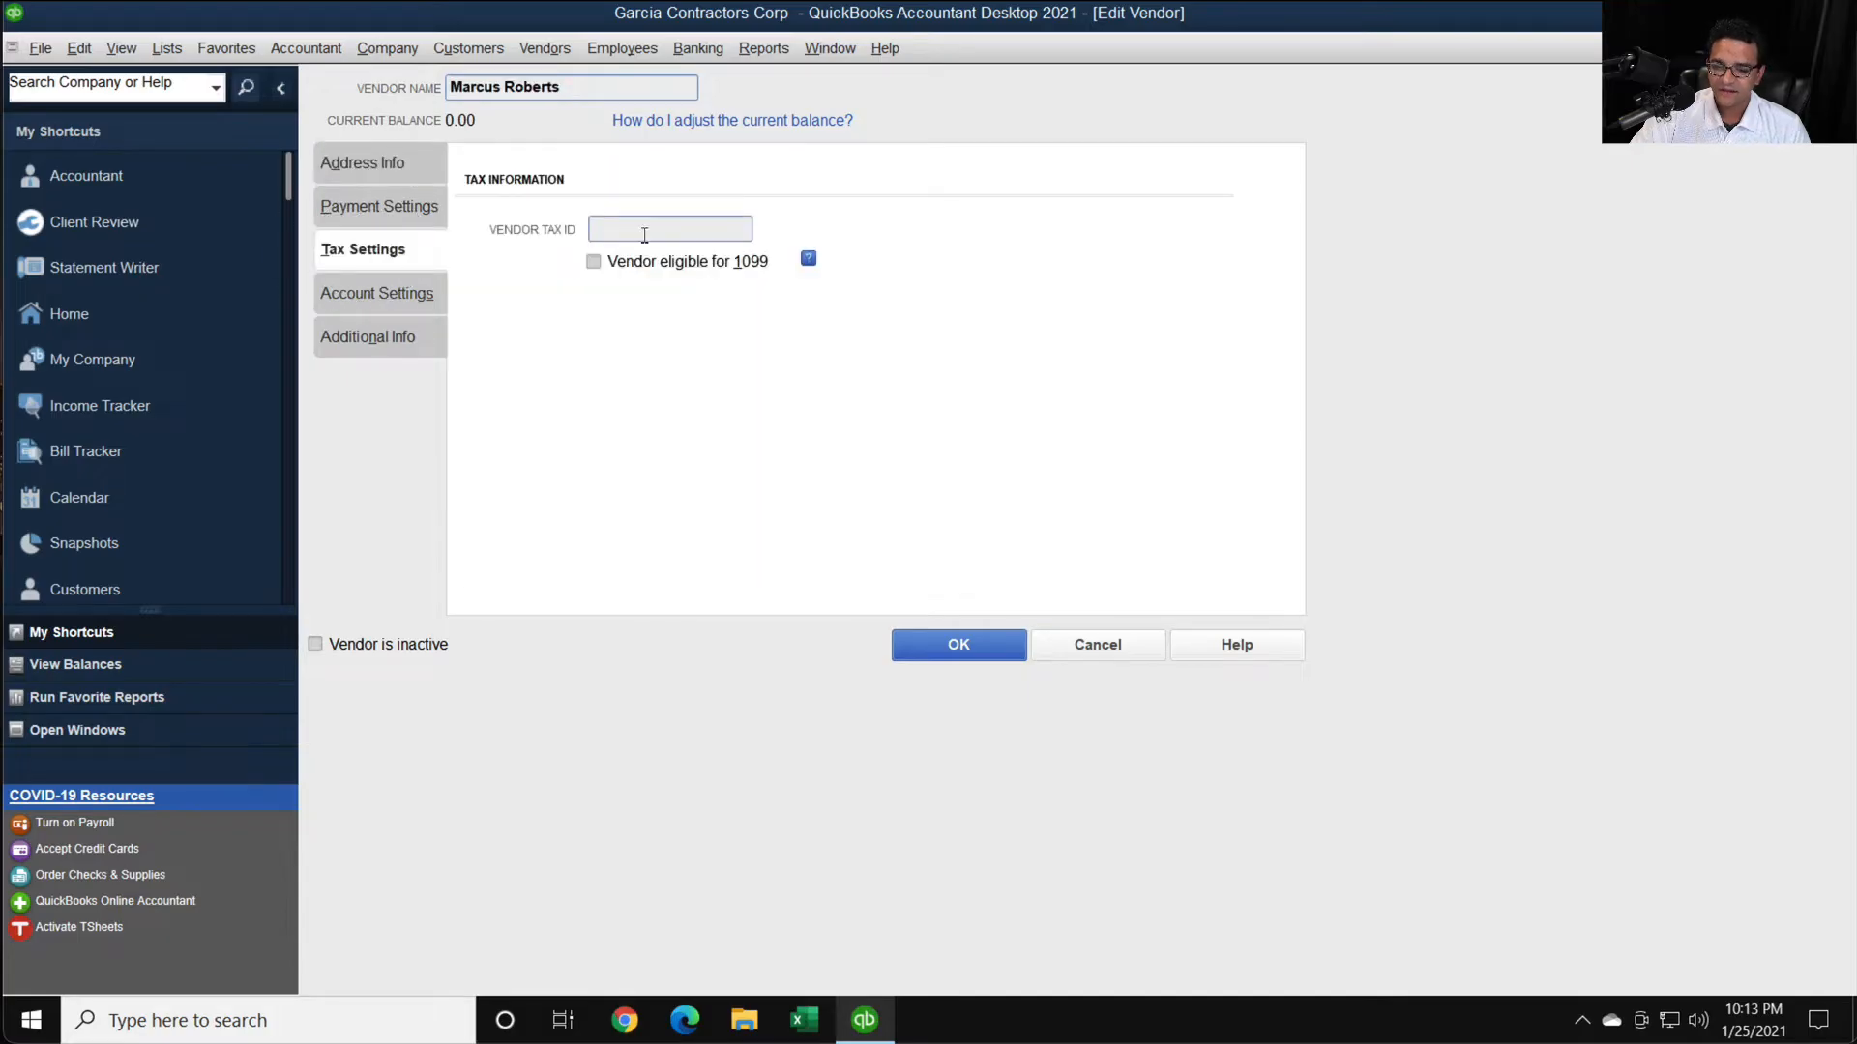
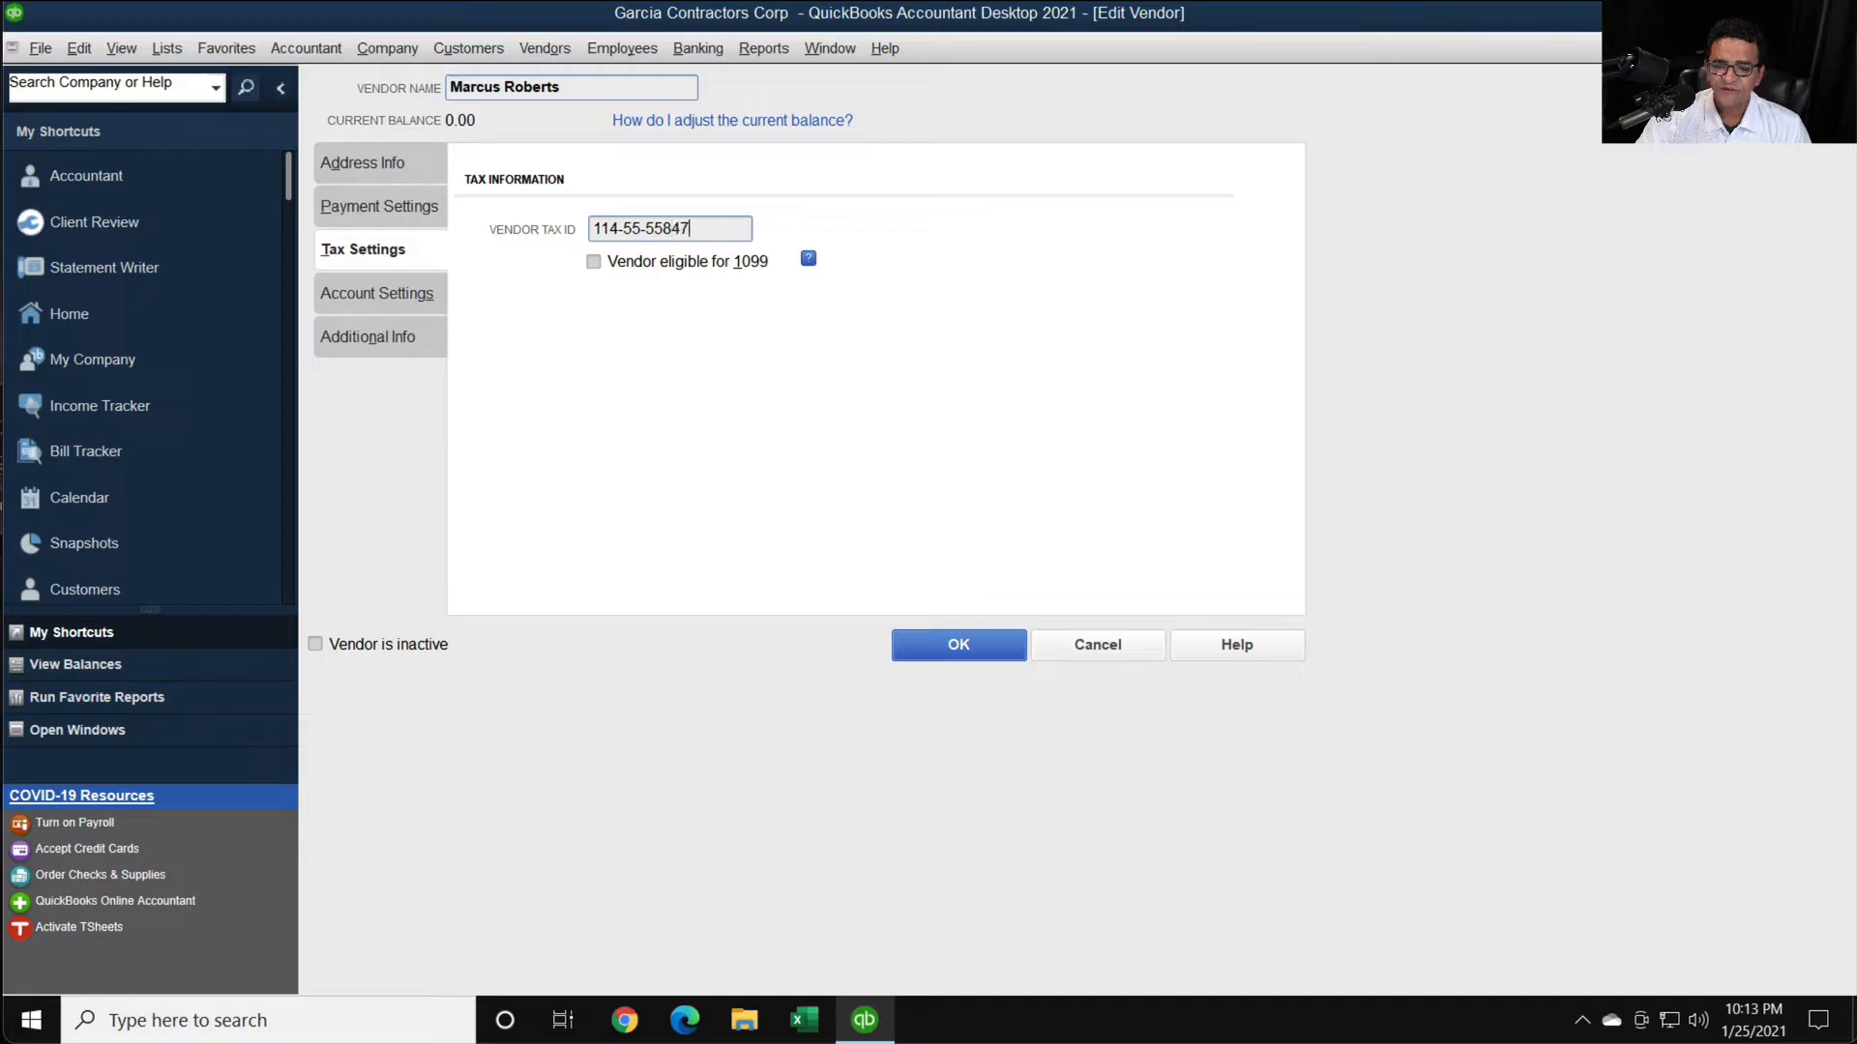
click(594, 261)
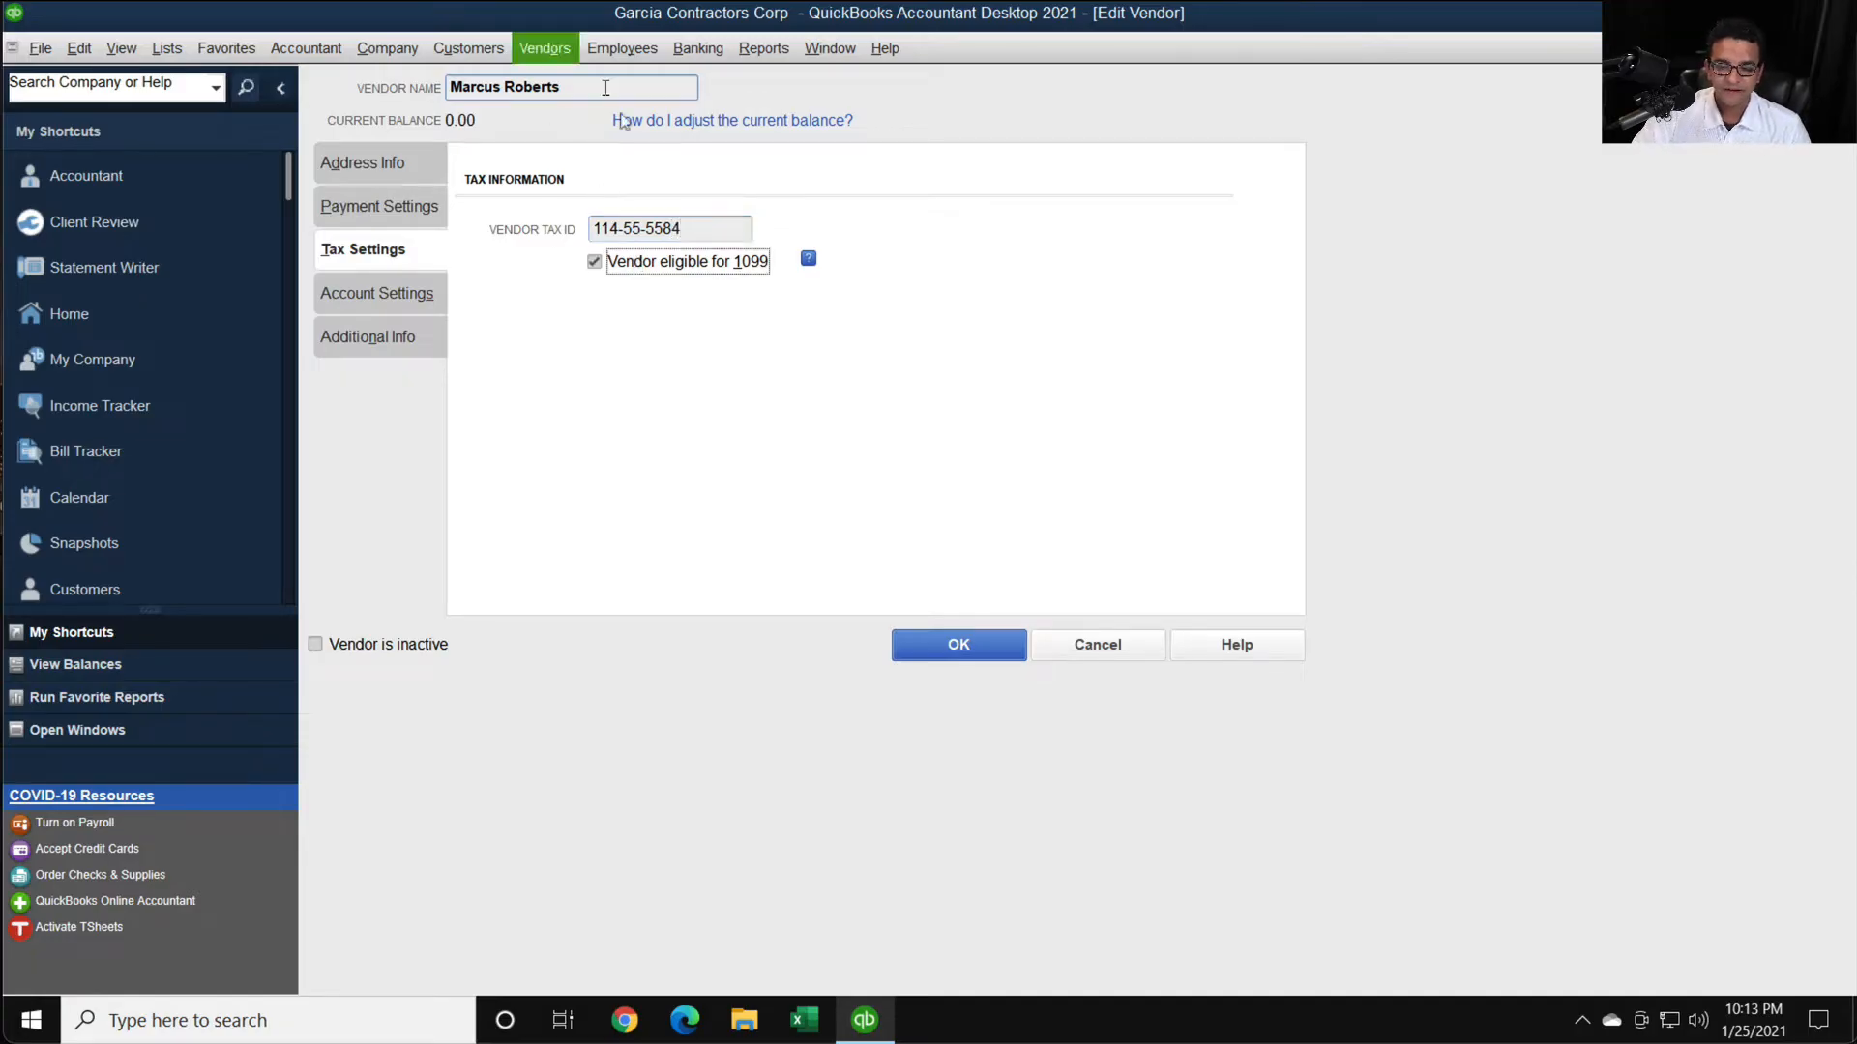
click(971, 648)
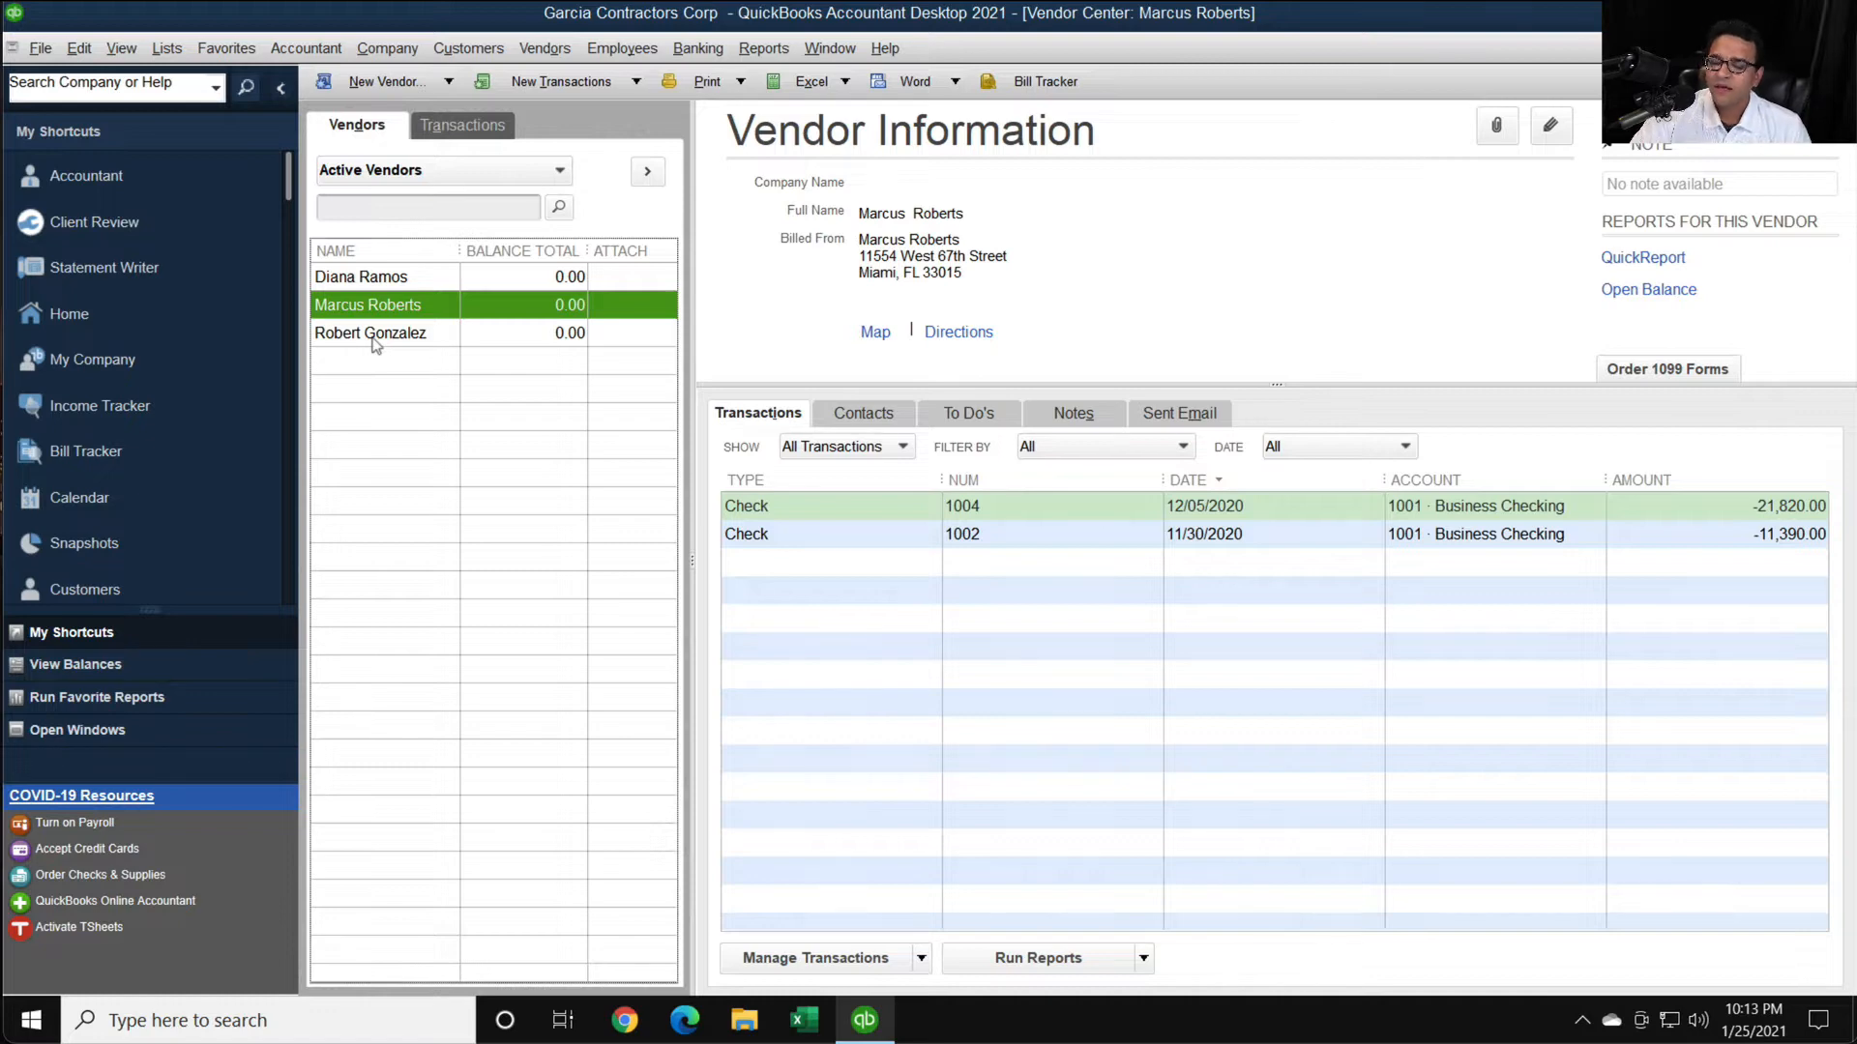
- Restart the Print/E-file 1099 Forms wizard for Form 1099-NEC and advance through vendor selection and verification to account mapping
click(545, 48)
mouse_move(571, 219)
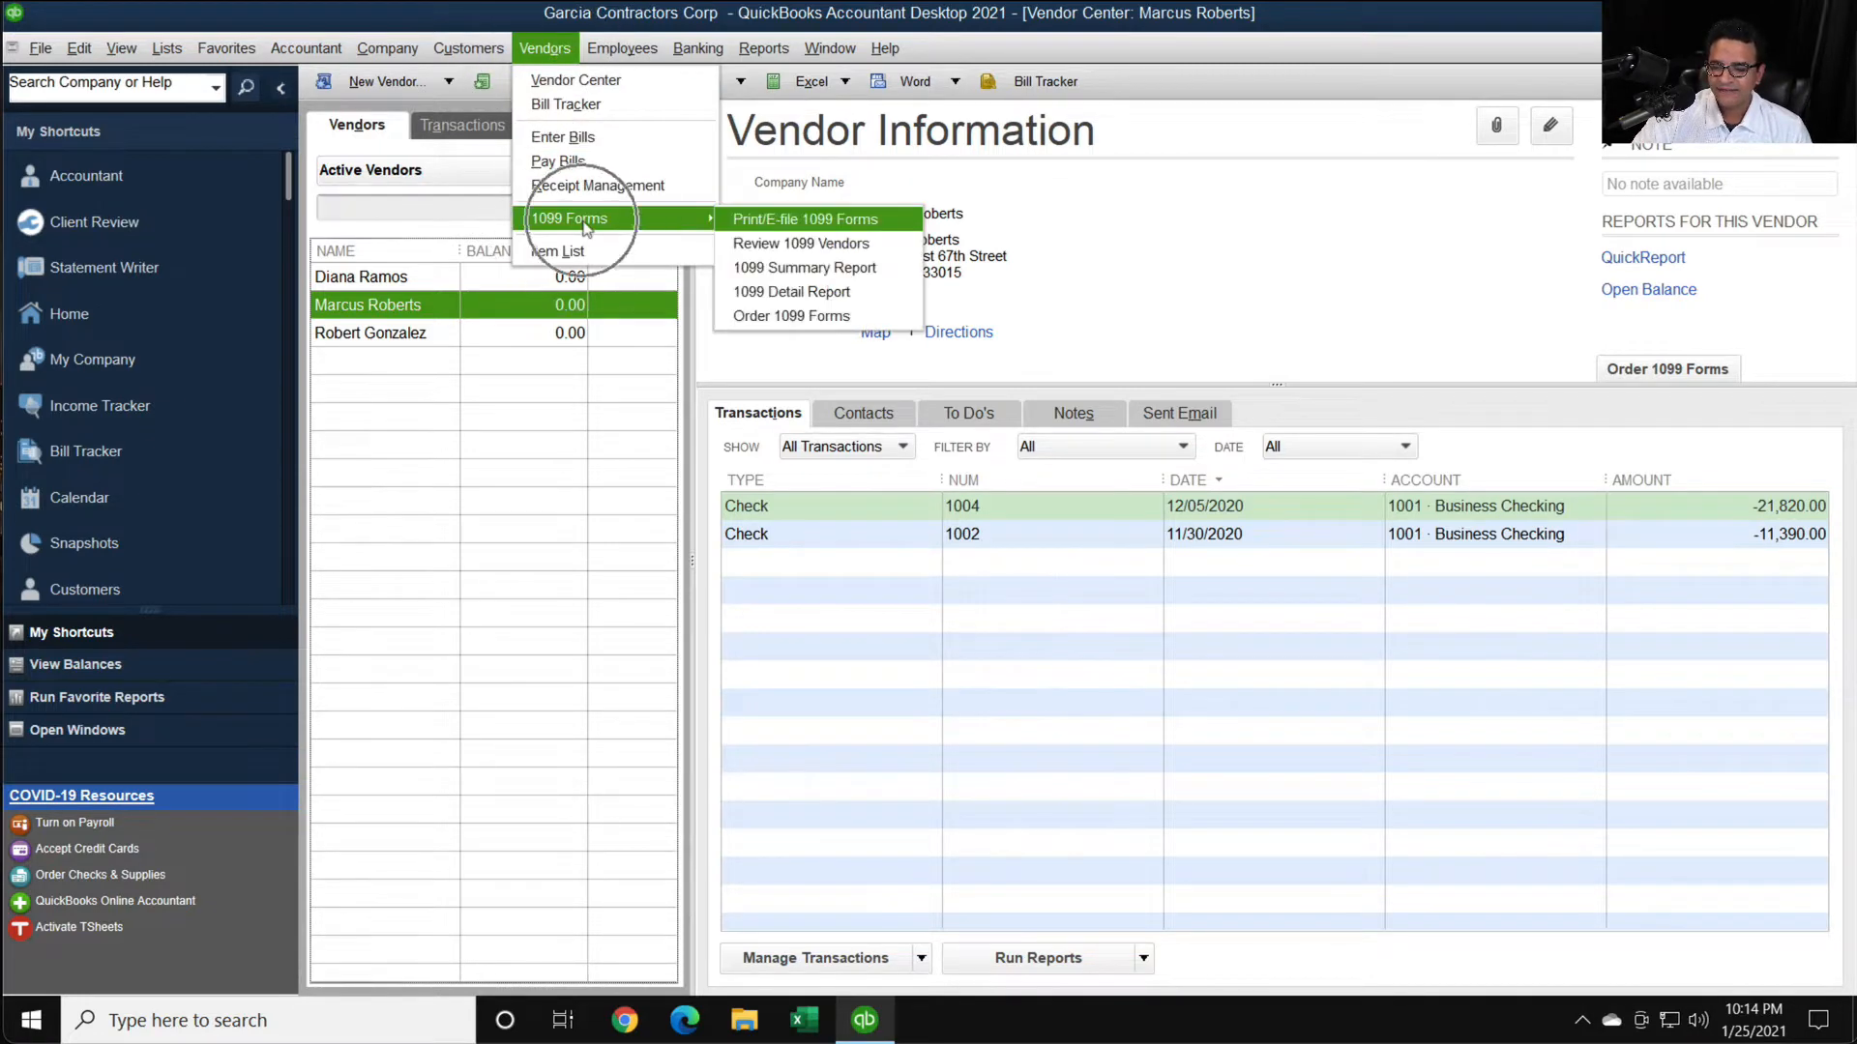
click(831, 219)
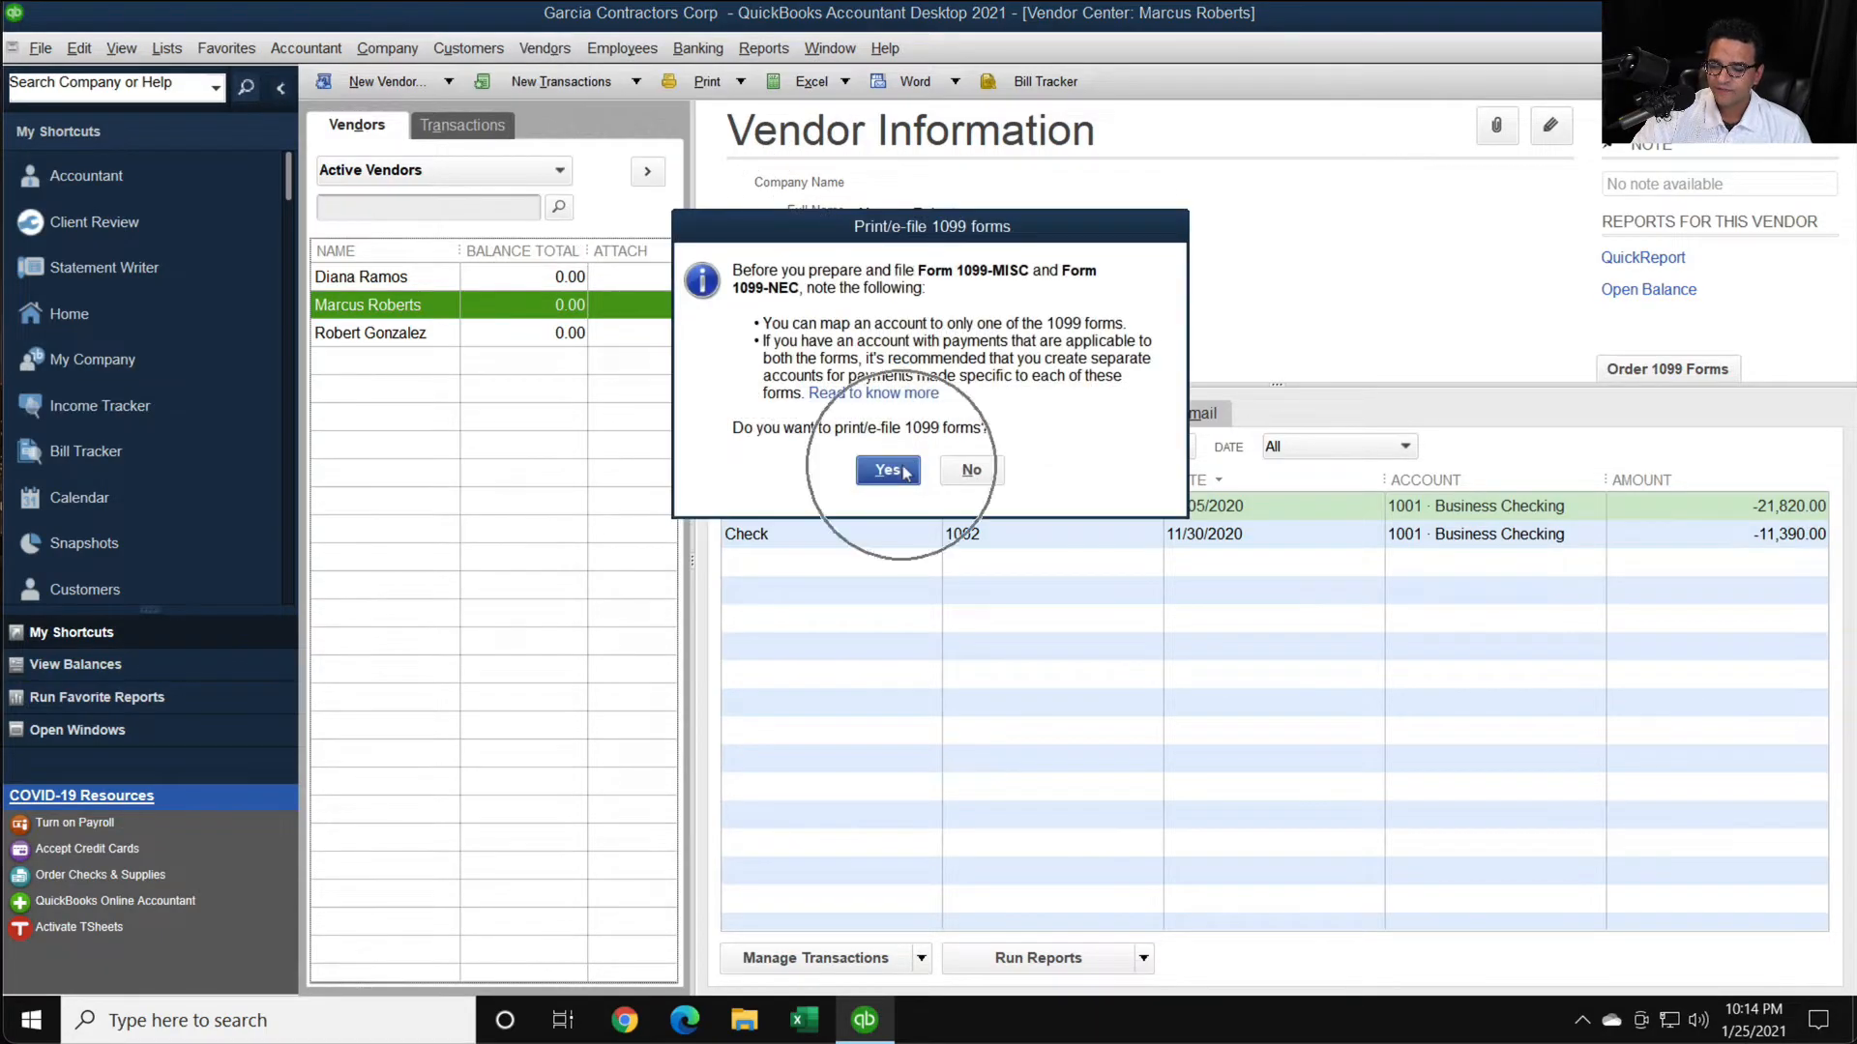
click(894, 468)
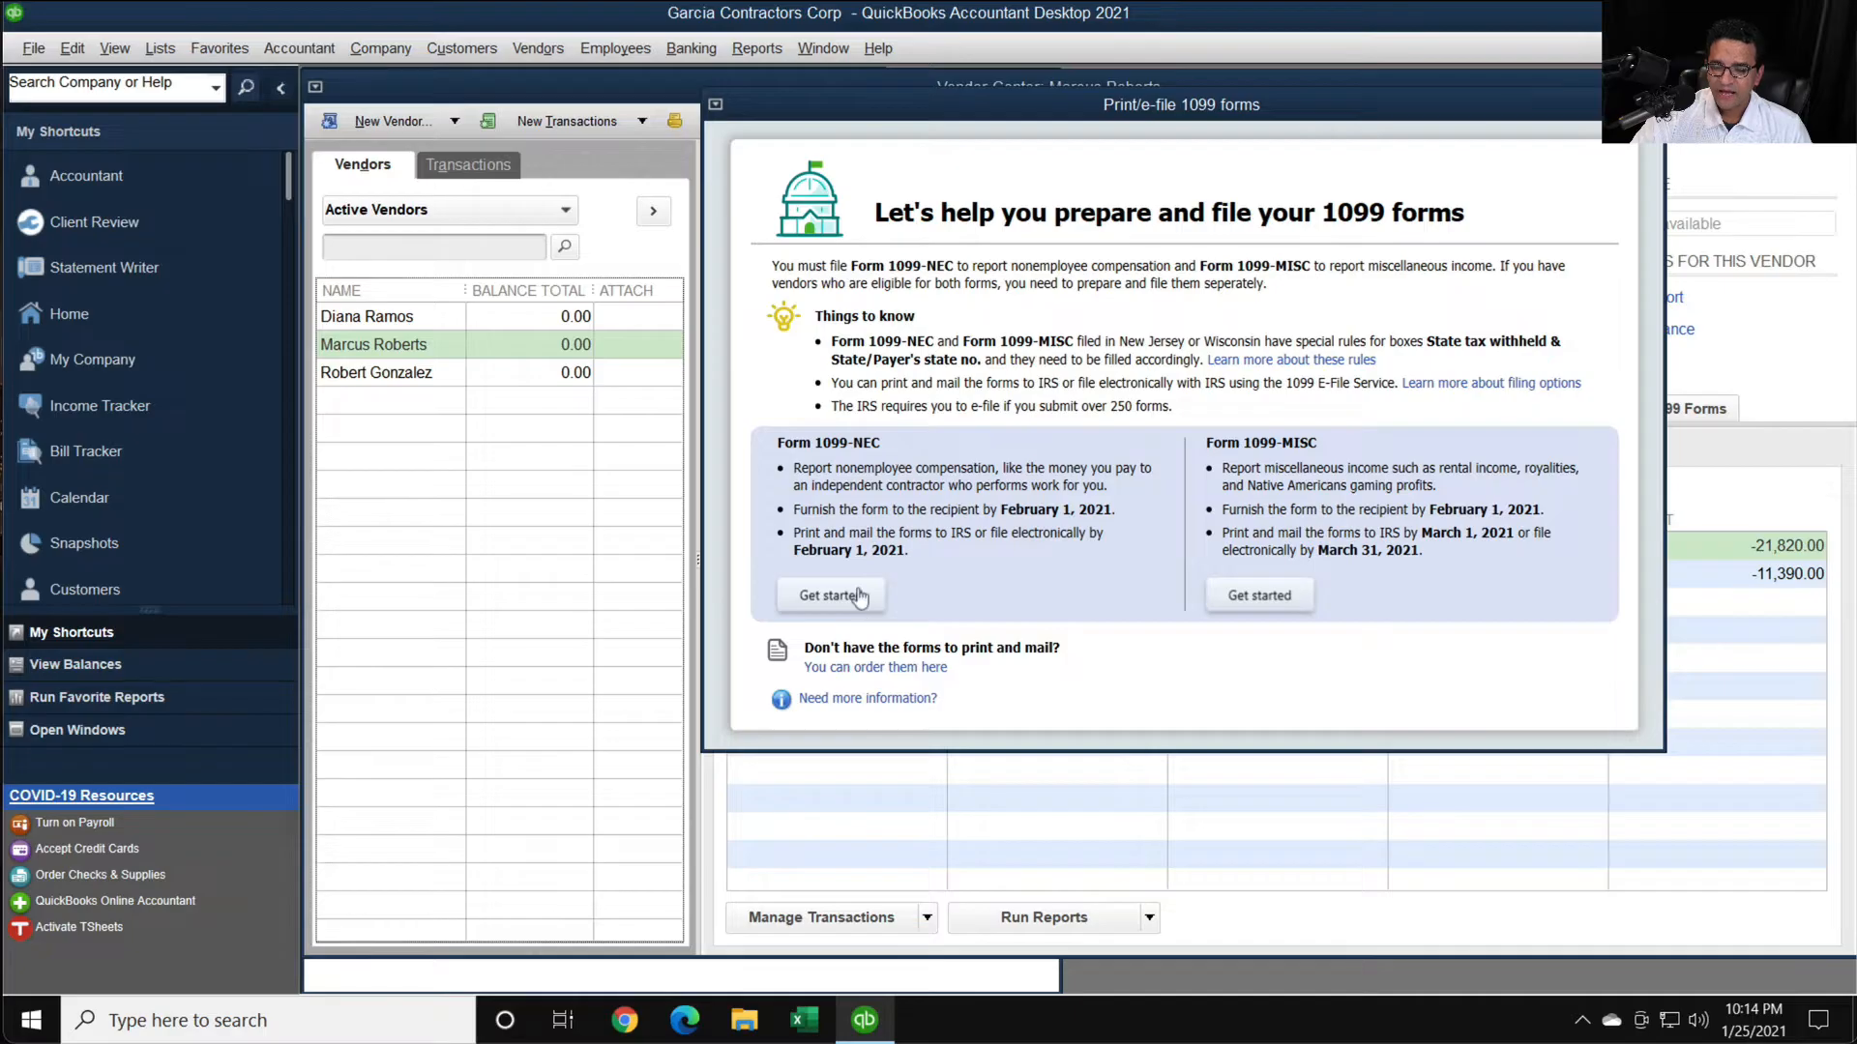
click(865, 597)
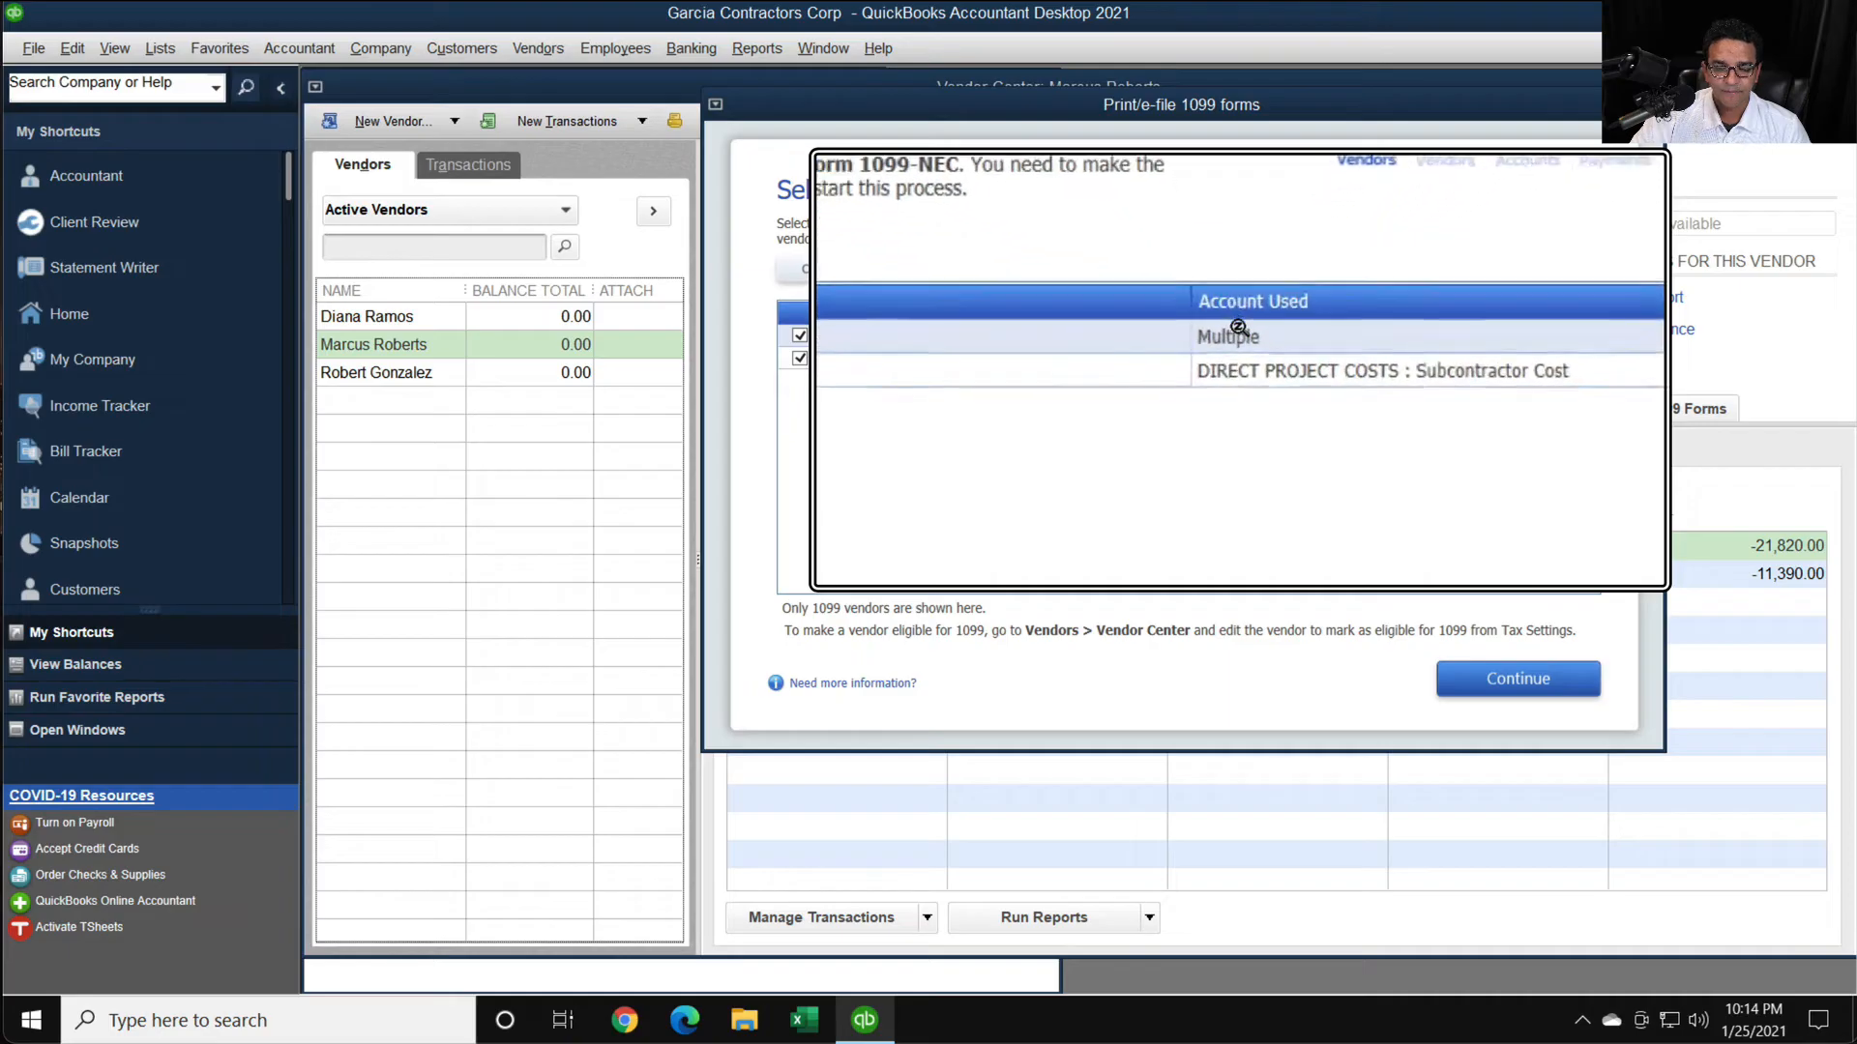
click(1528, 695)
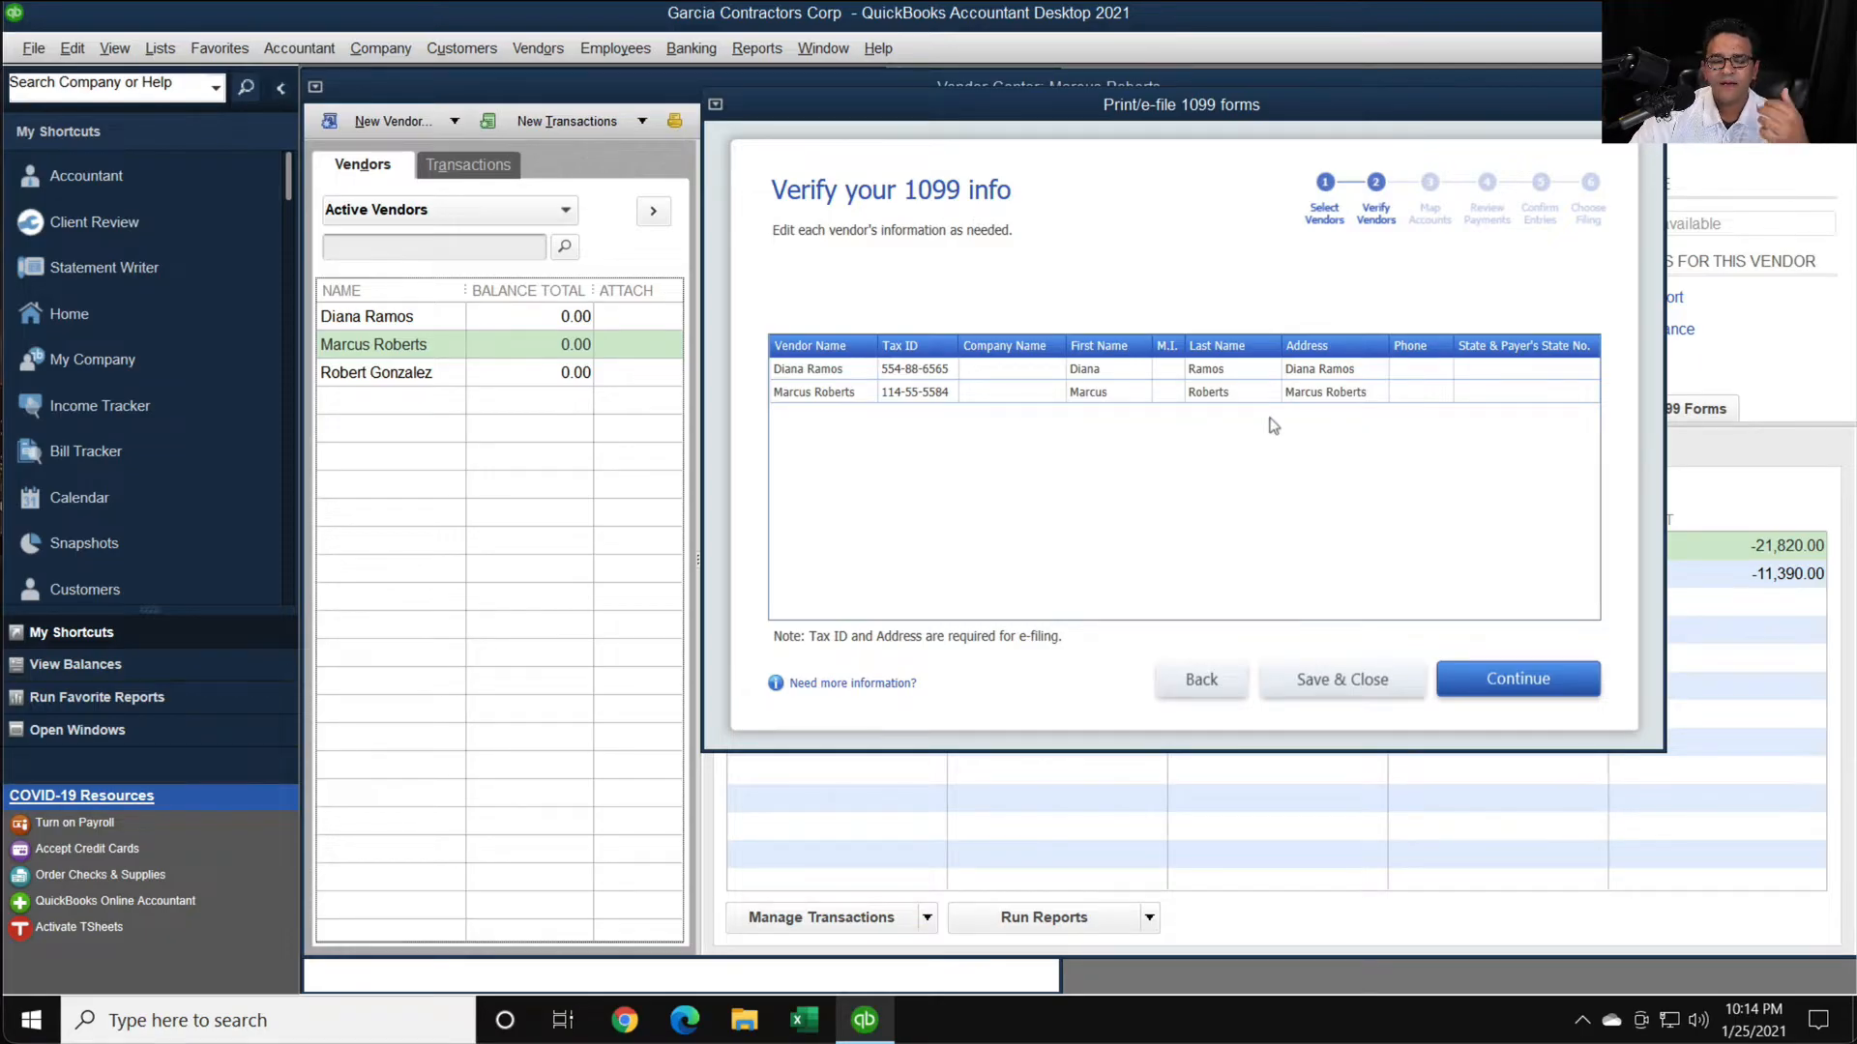
click(1521, 684)
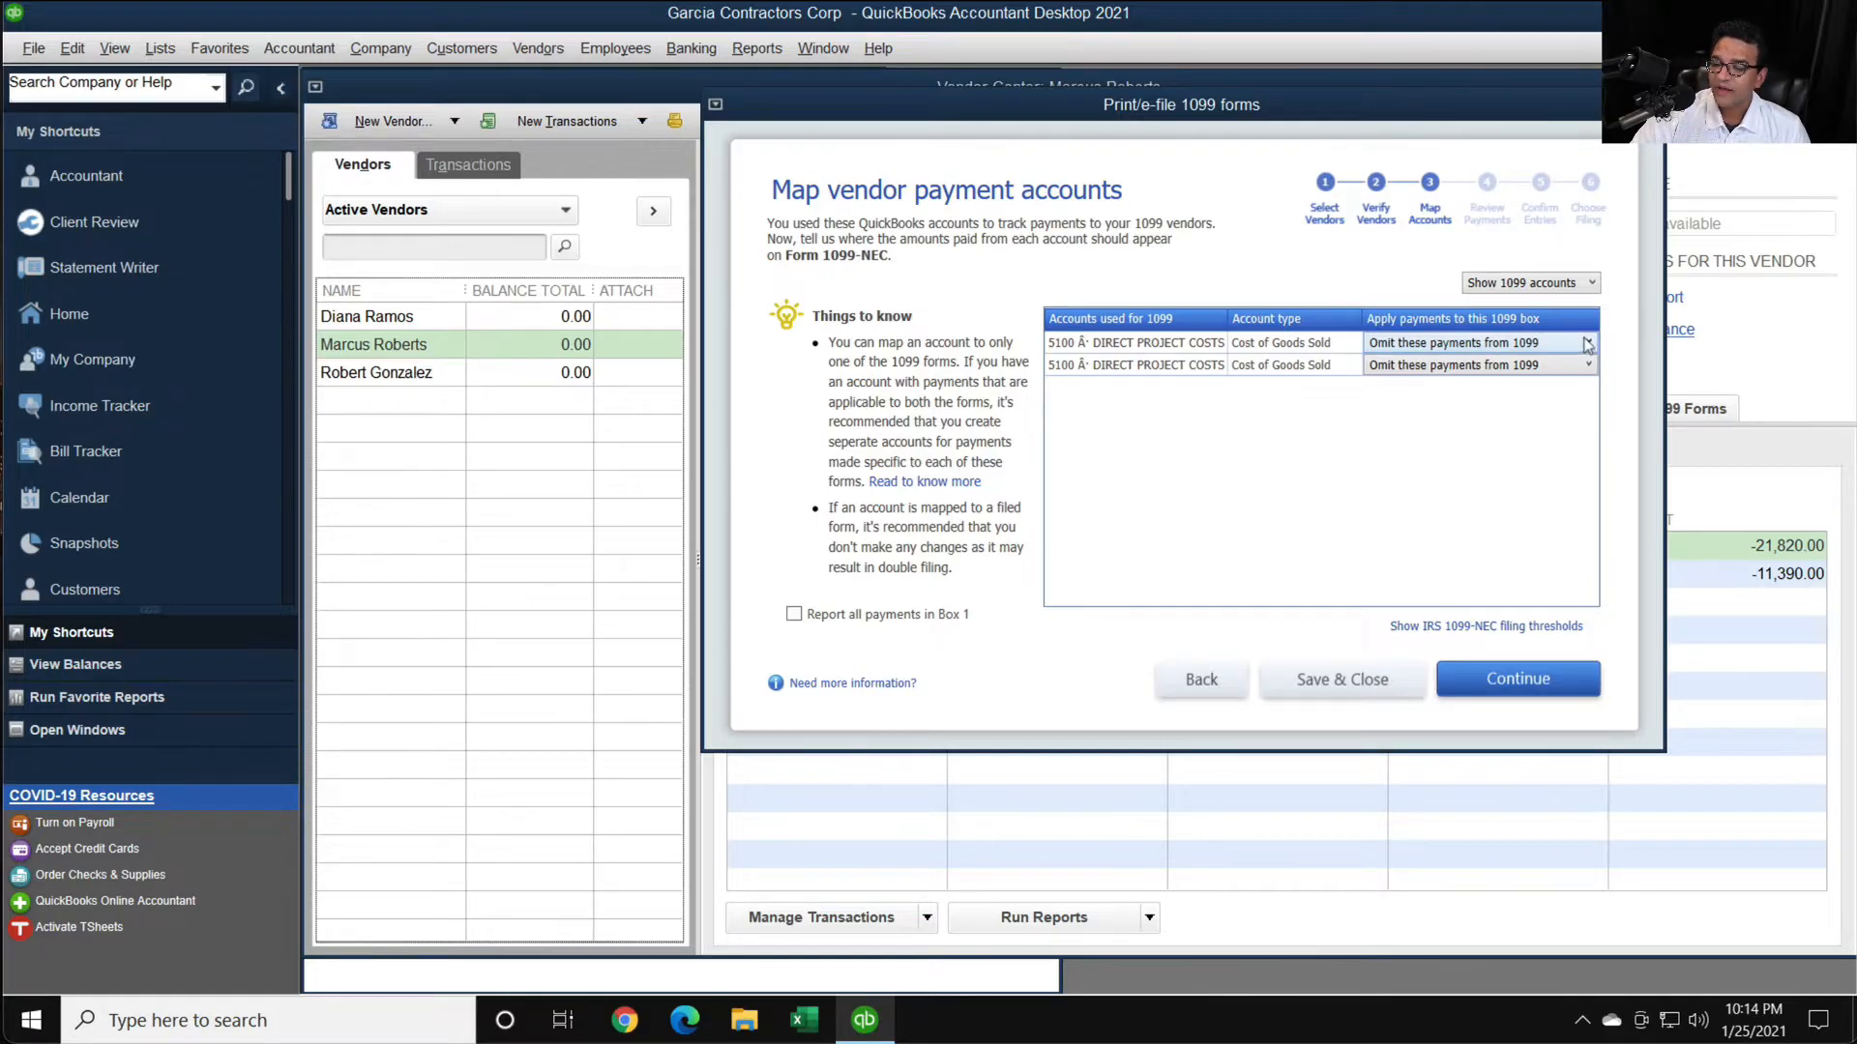
- Widen the Accounts used for 1099 column so the Materials and Subcontractor account names can be read
drag(1217, 317, 1329, 317)
key(super+plus)
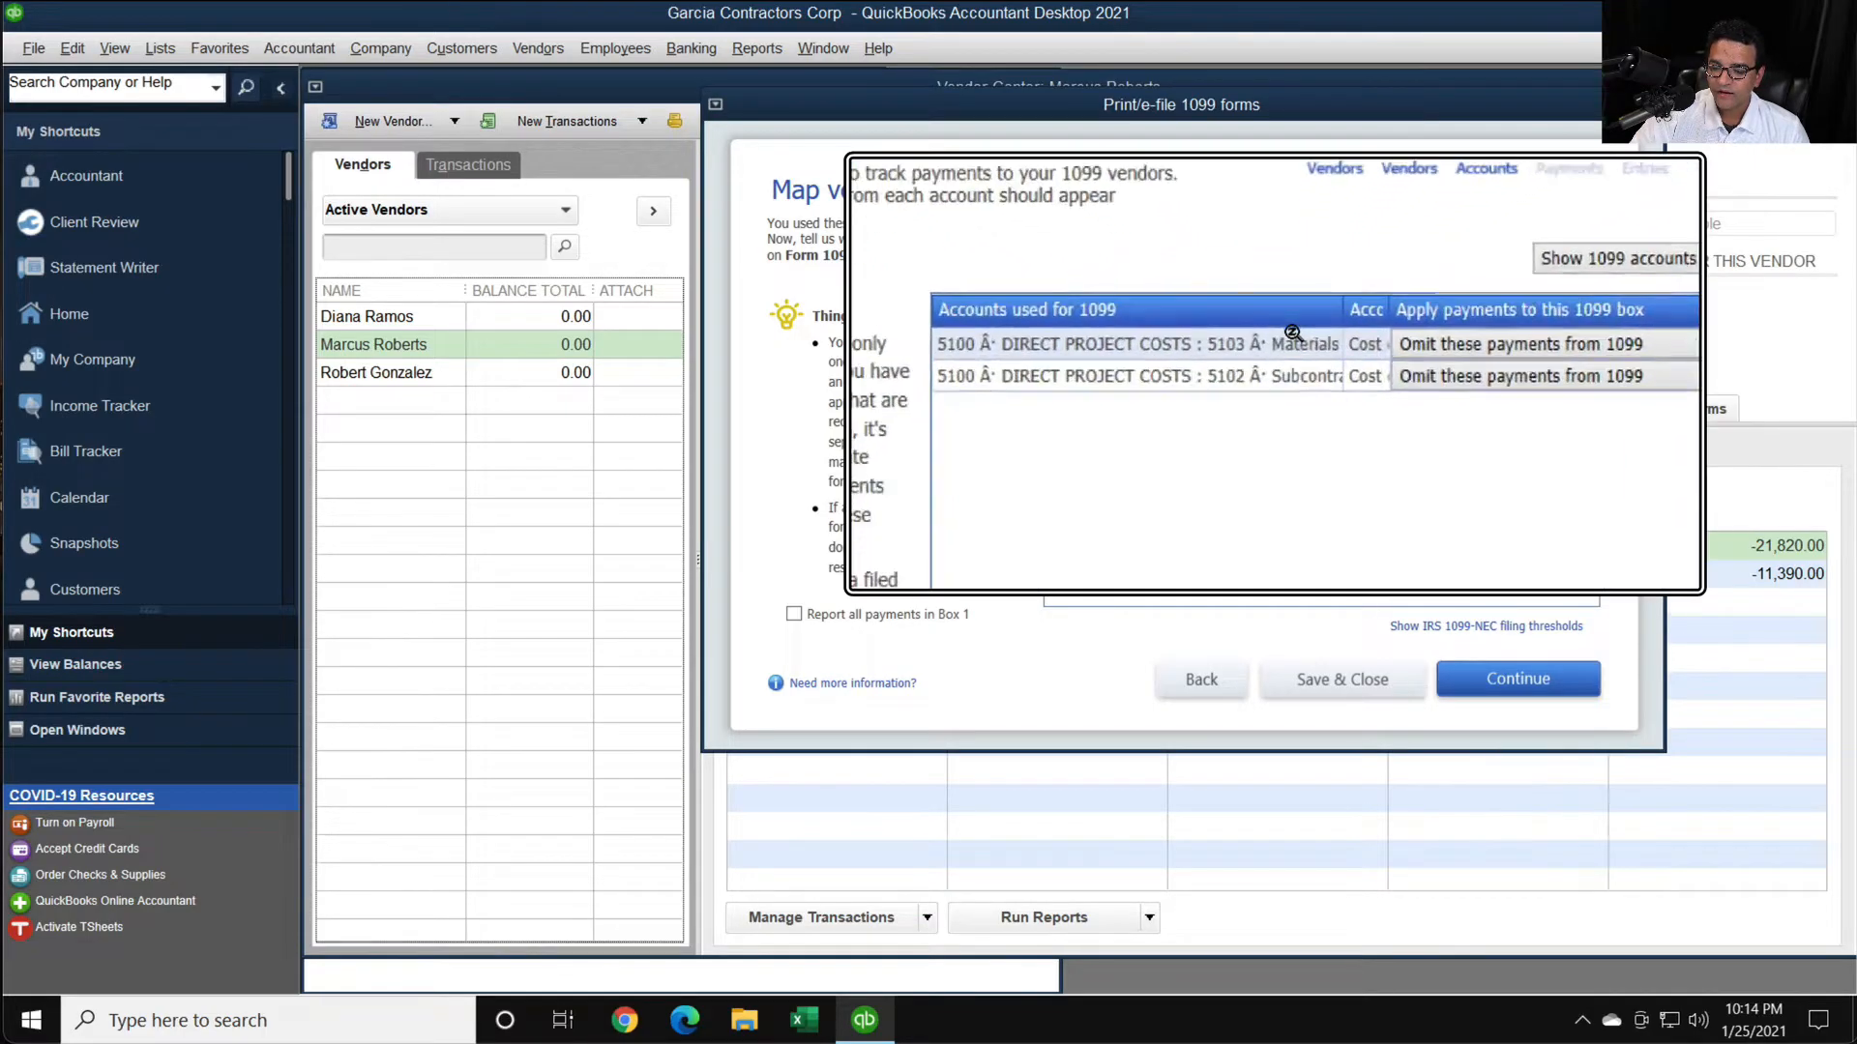
key(super+Escape)
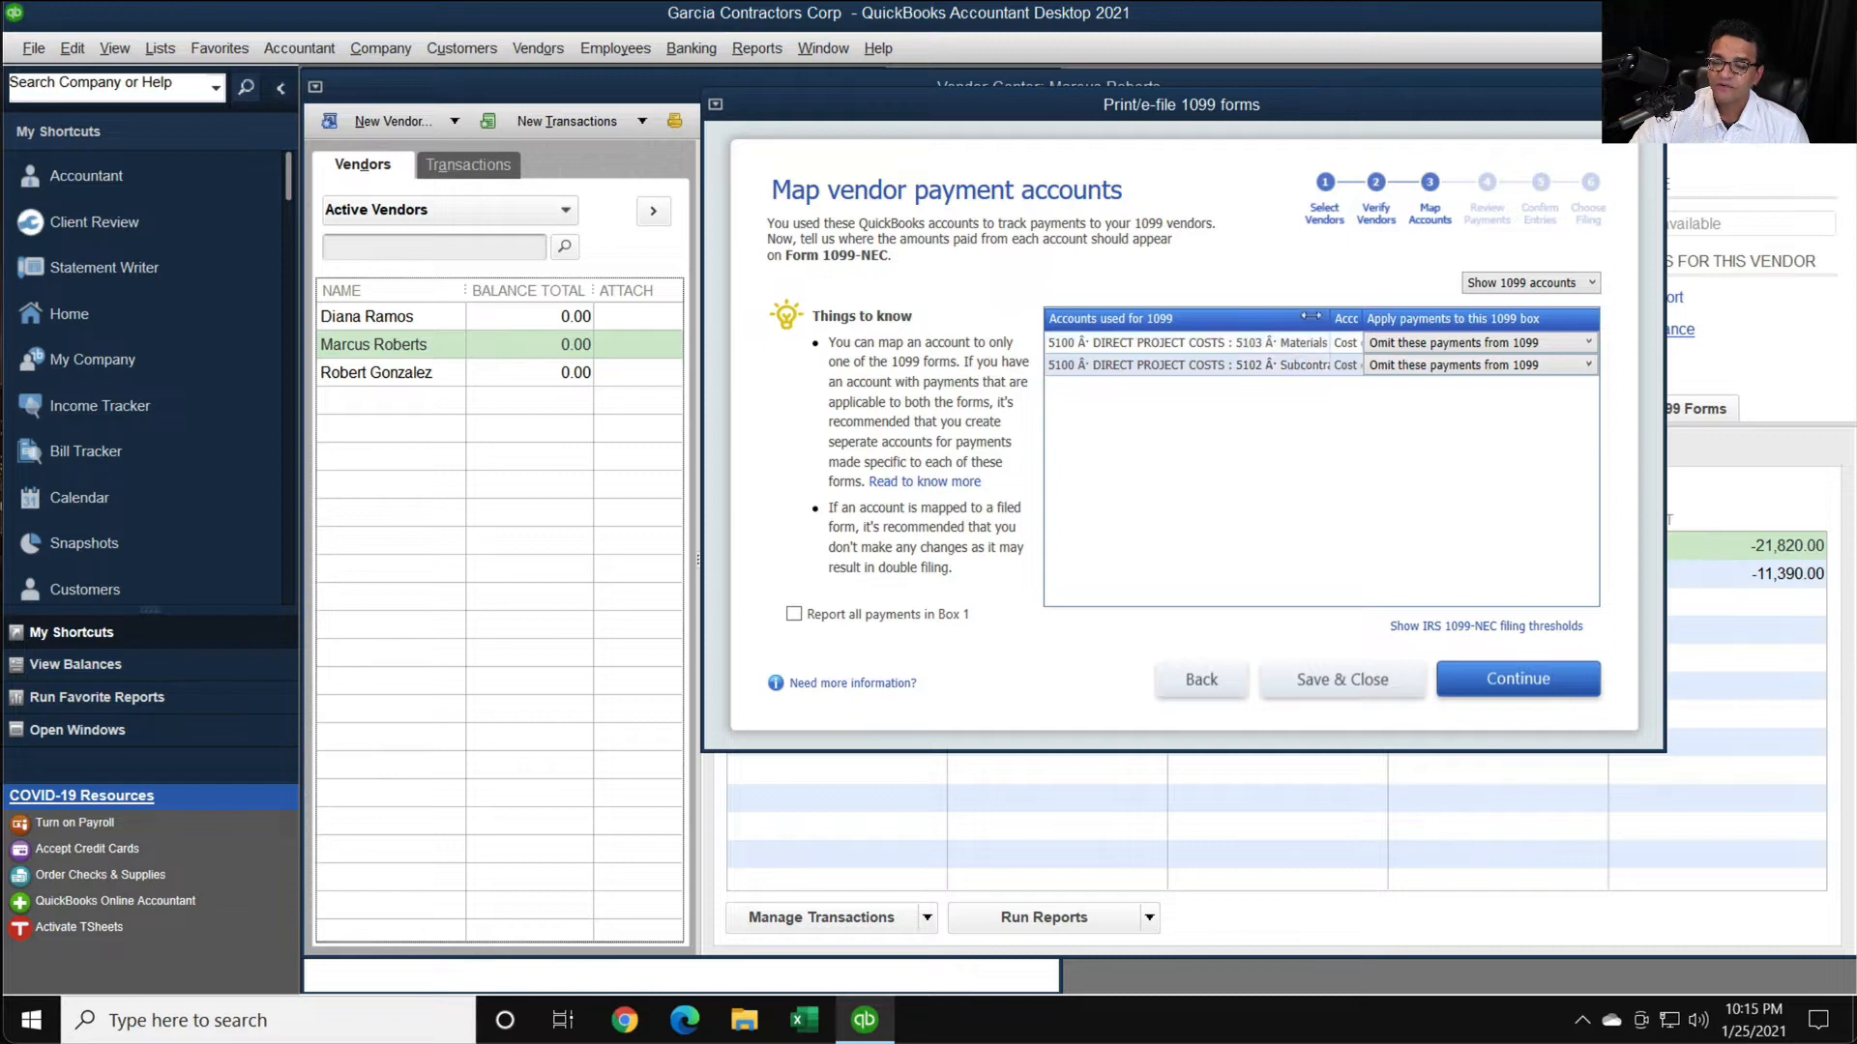
drag(1317, 316, 1327, 311)
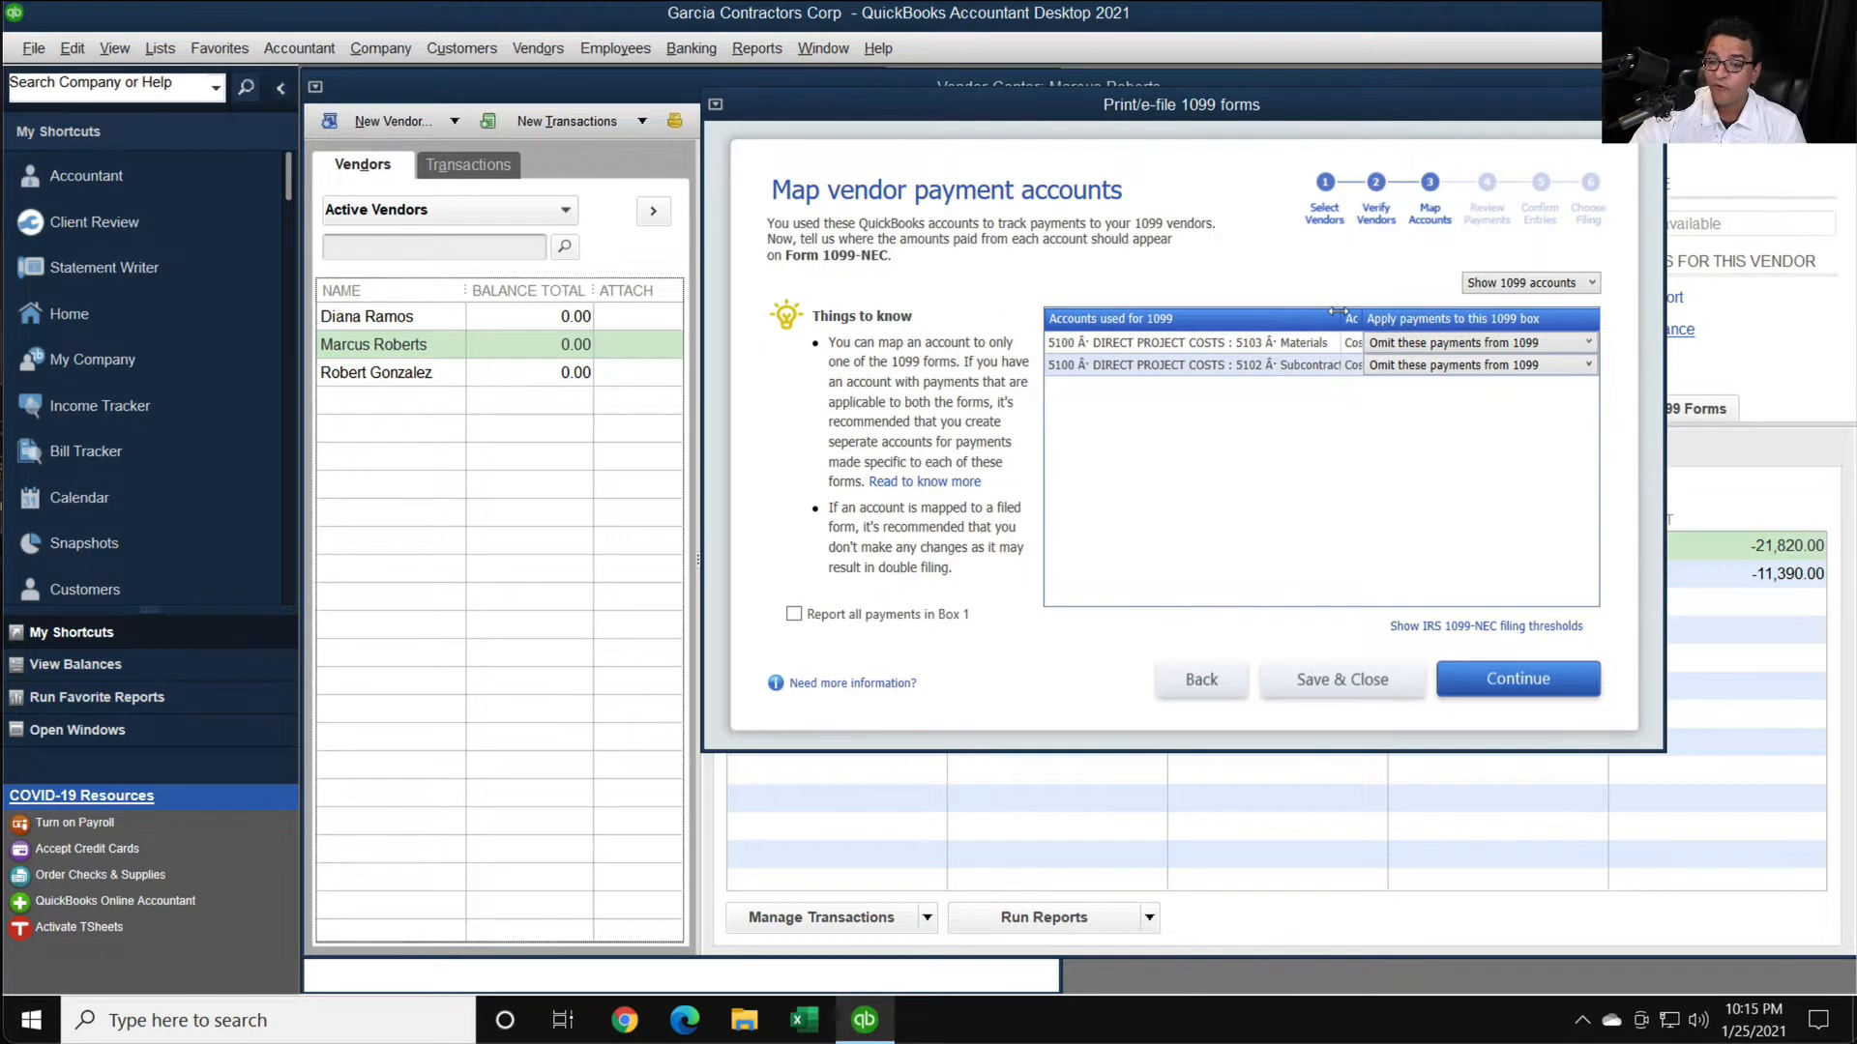
drag(1338, 311, 1334, 311)
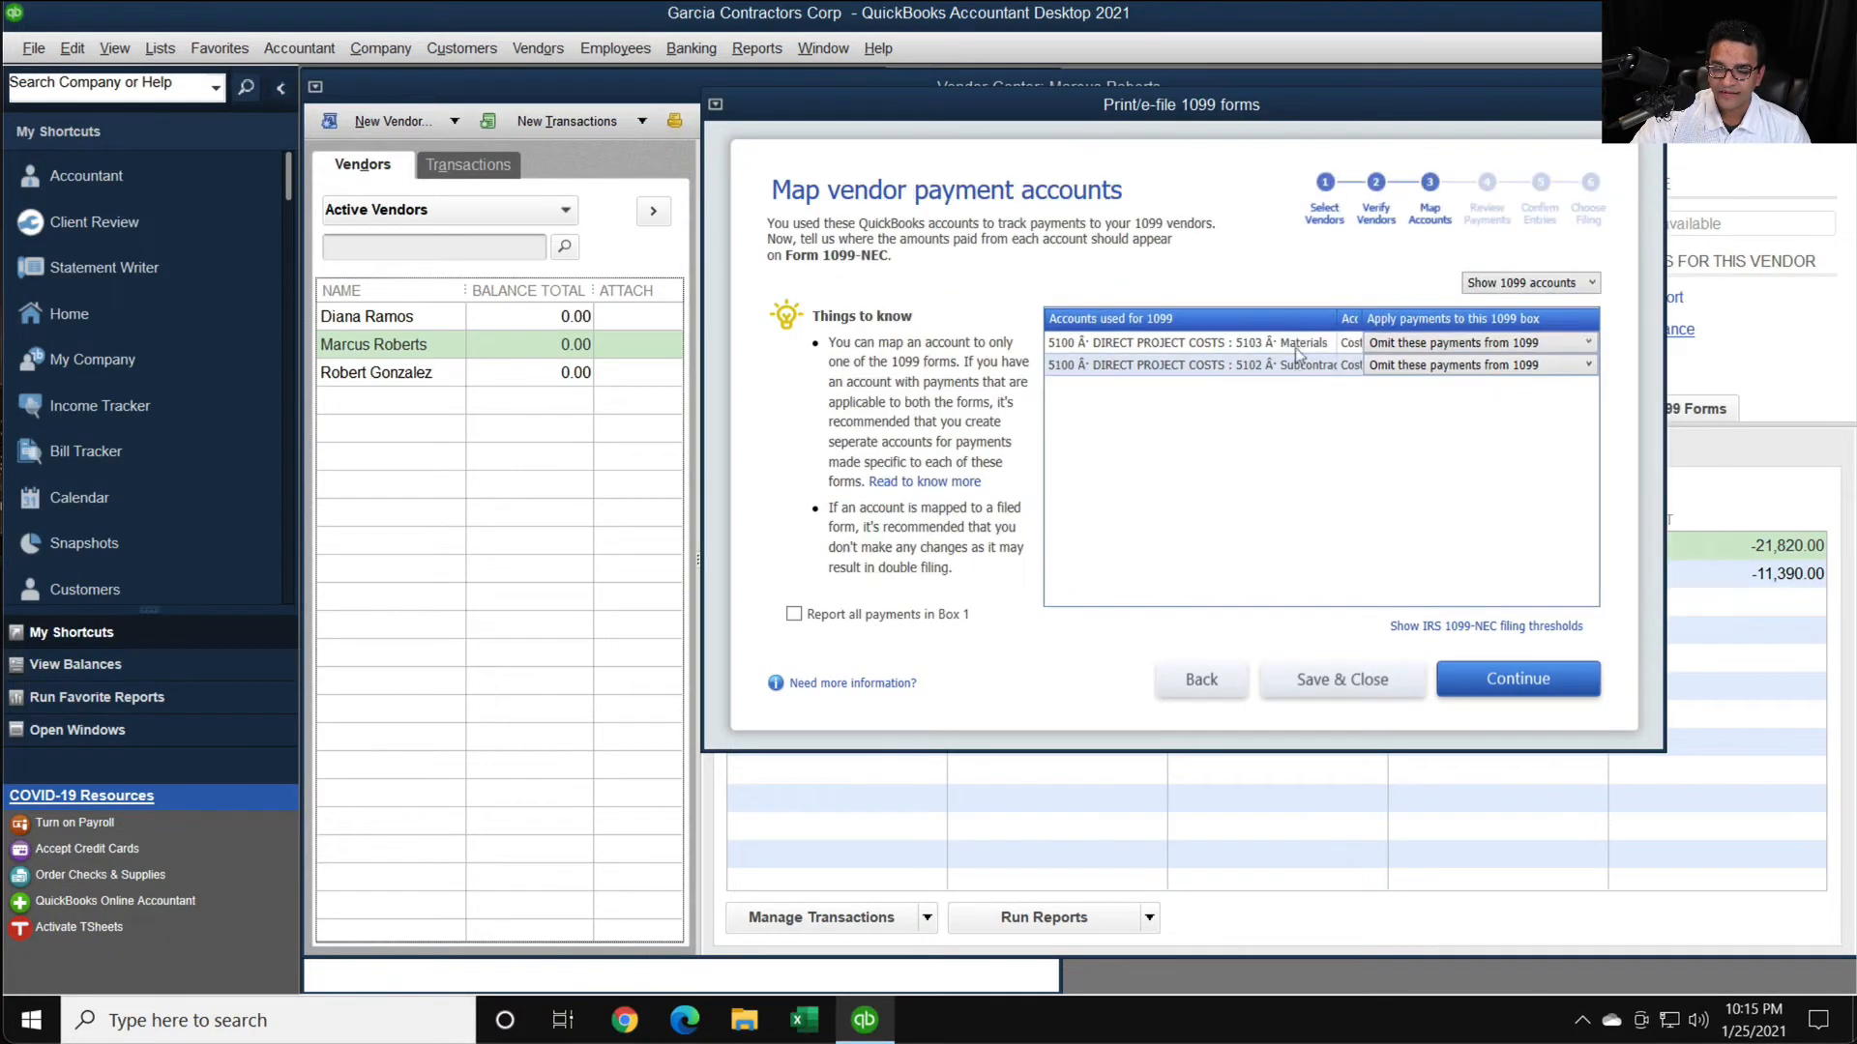
- Map the 5102 Subcontractor account's payments to NEC Box 1: Nonemployee Compensation
click(1505, 367)
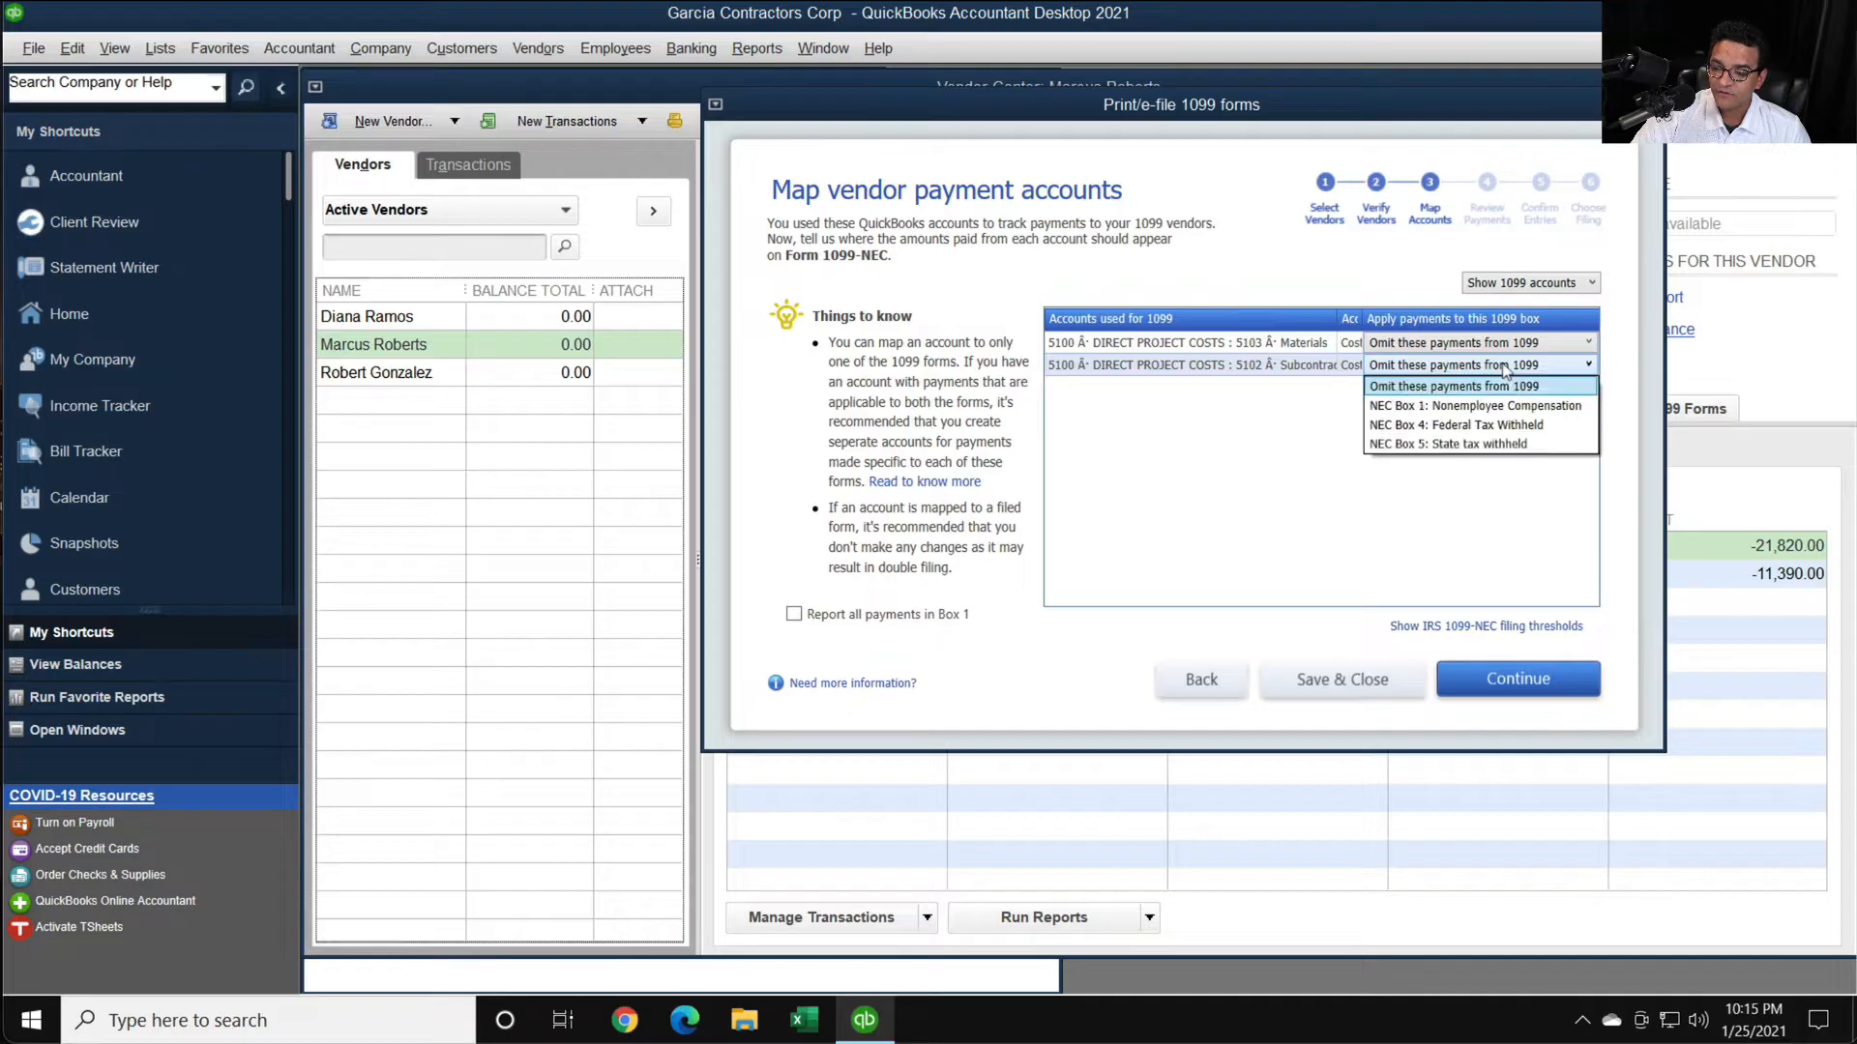
key(ctrl)
key(ctrl)
click(1501, 365)
key(ctrl)
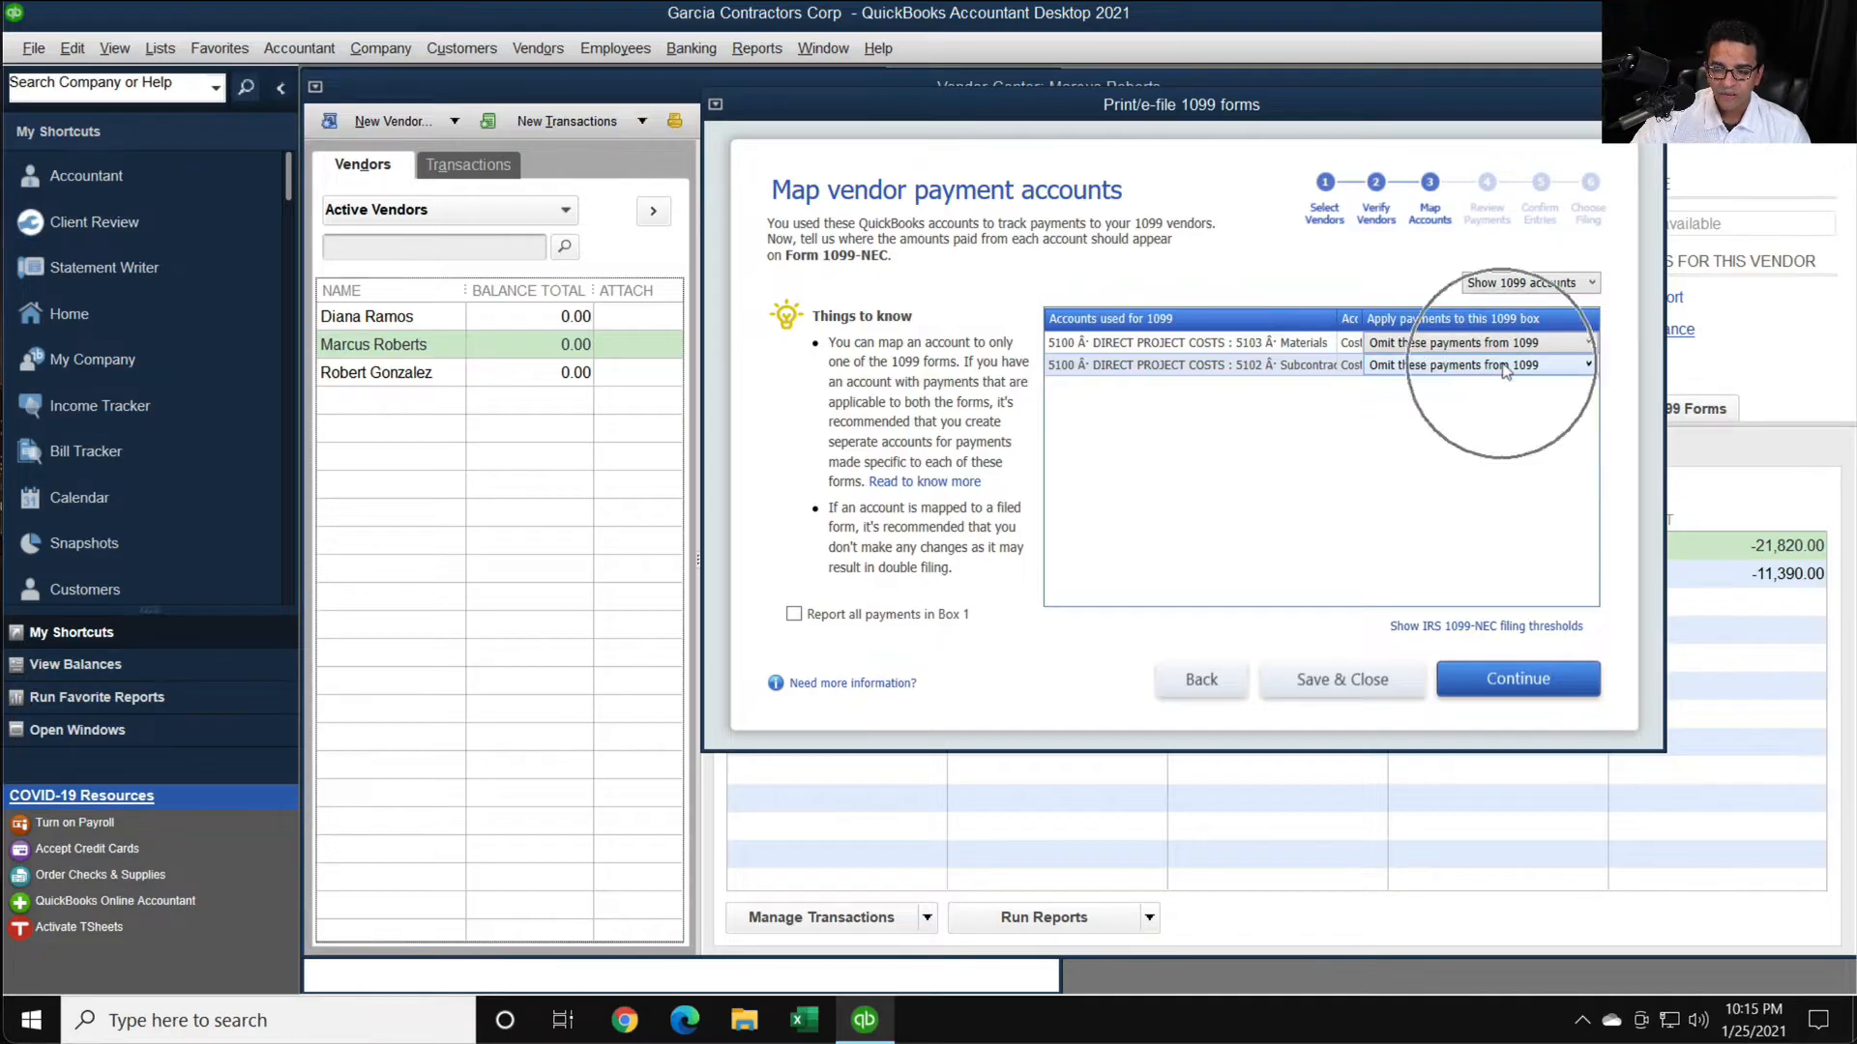
click(1505, 370)
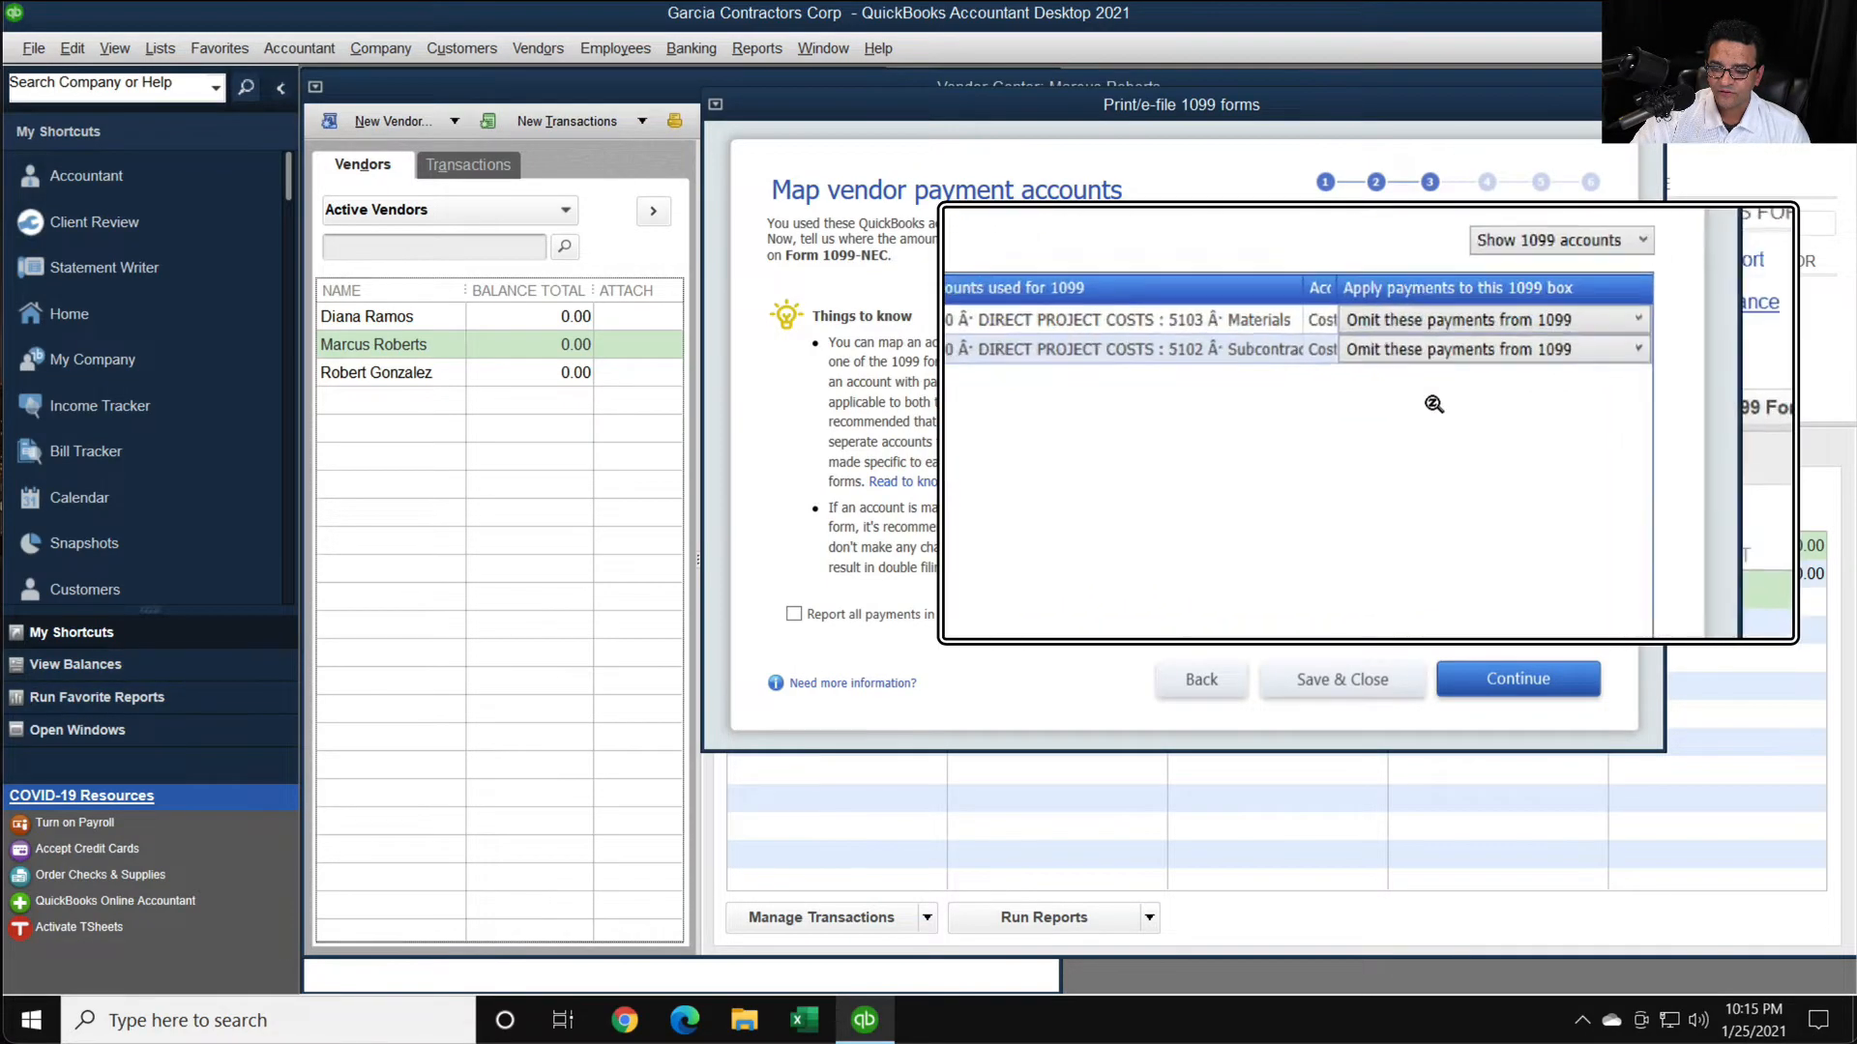
click(1425, 358)
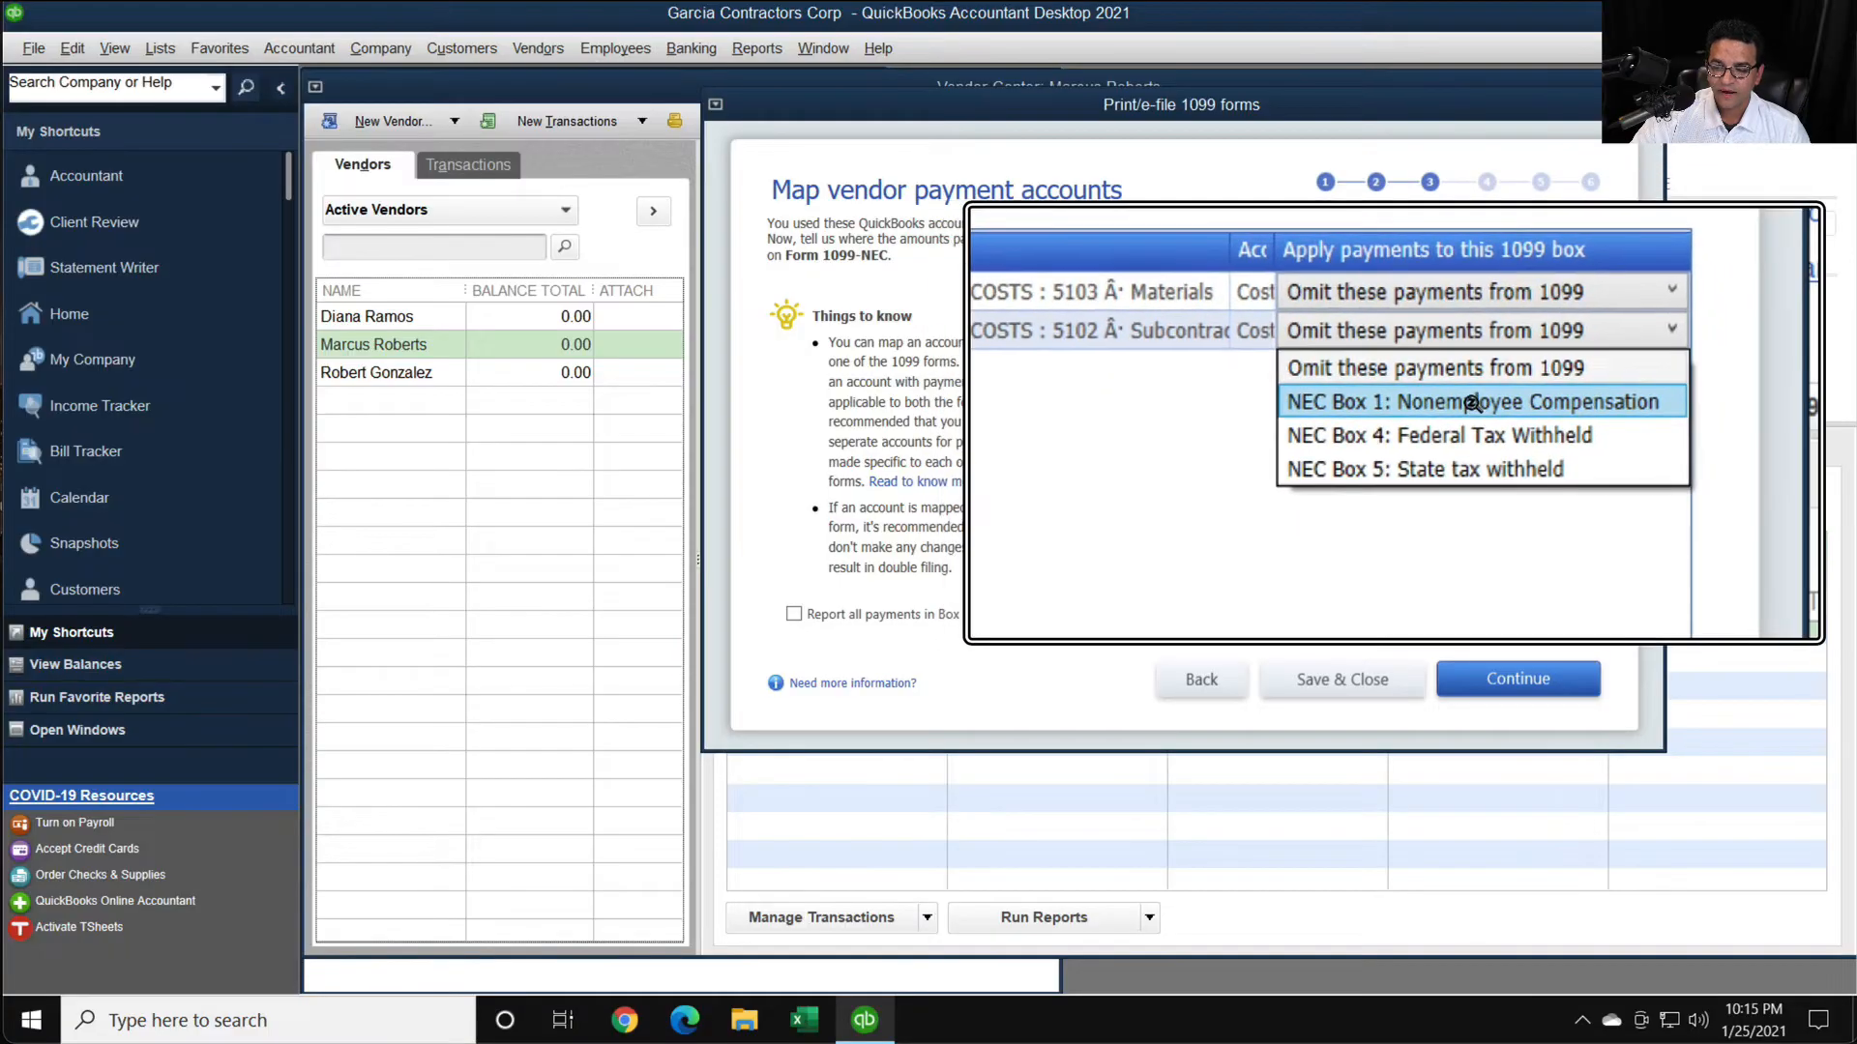
key(ctrl)
click(1441, 357)
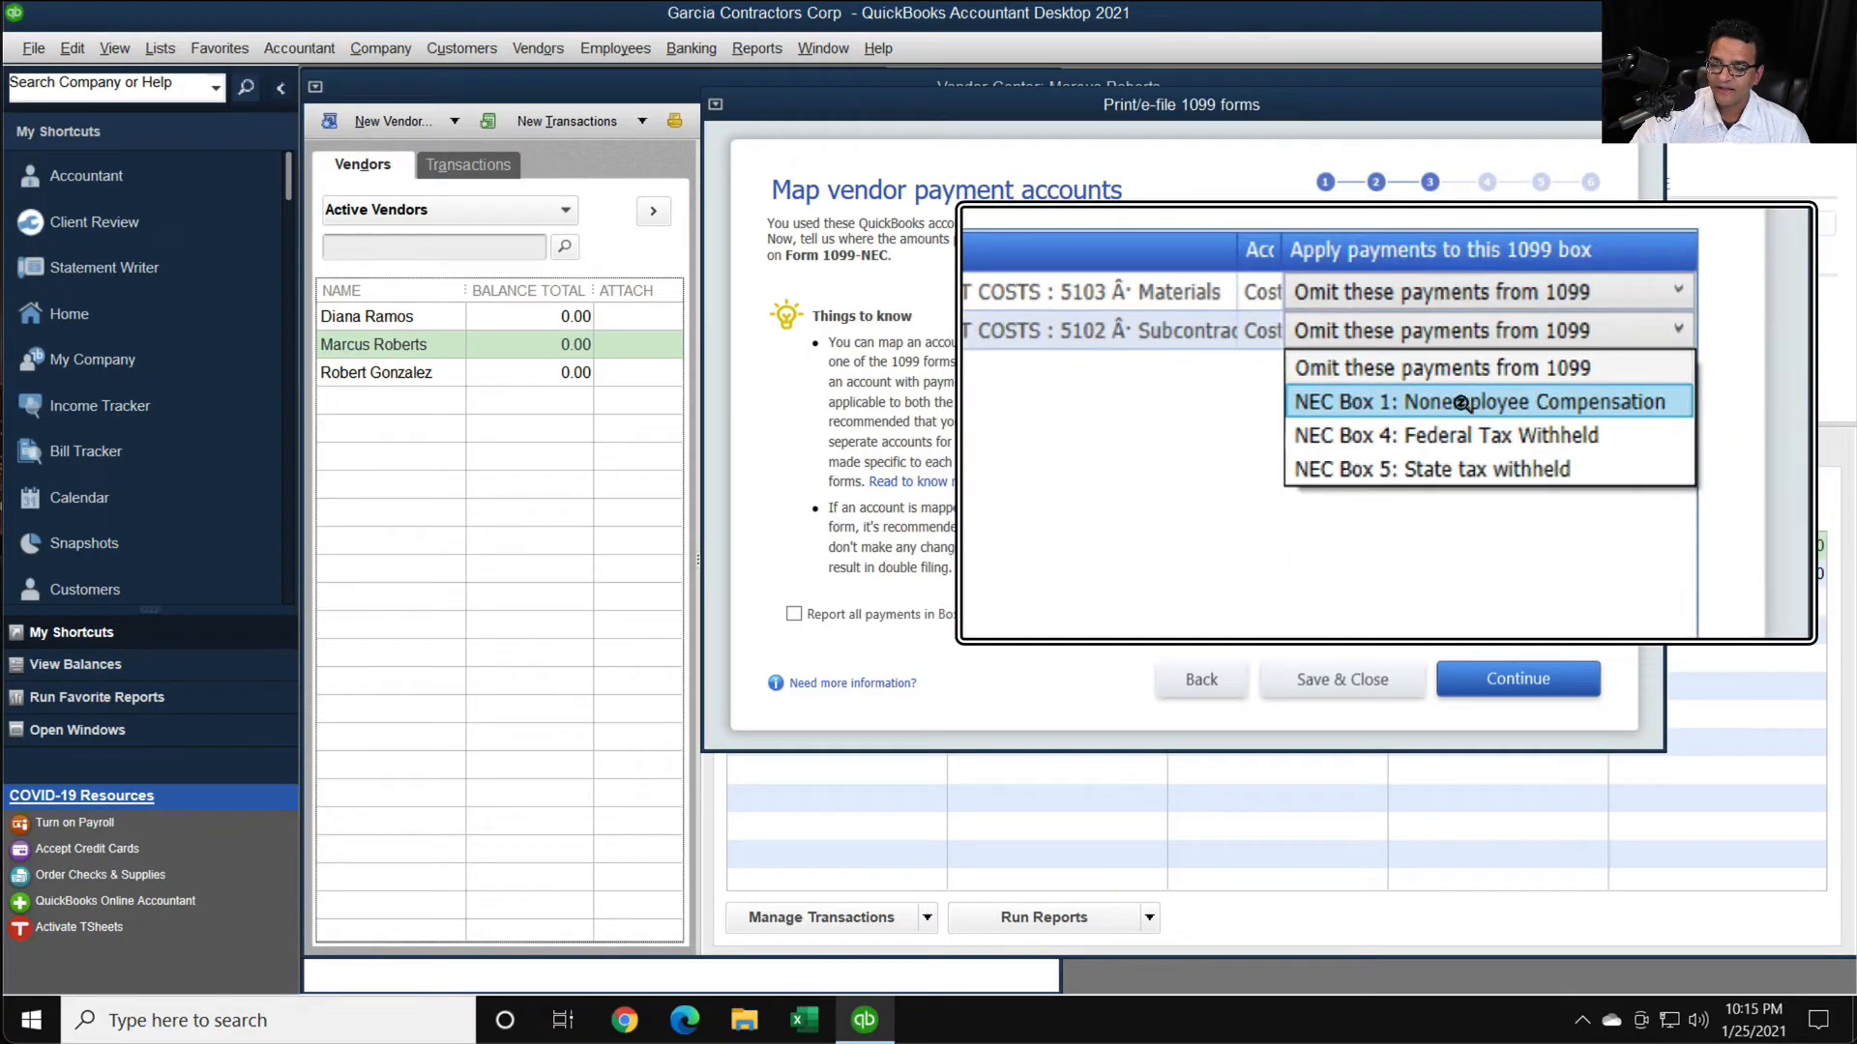
key(ctrl)
click(1438, 360)
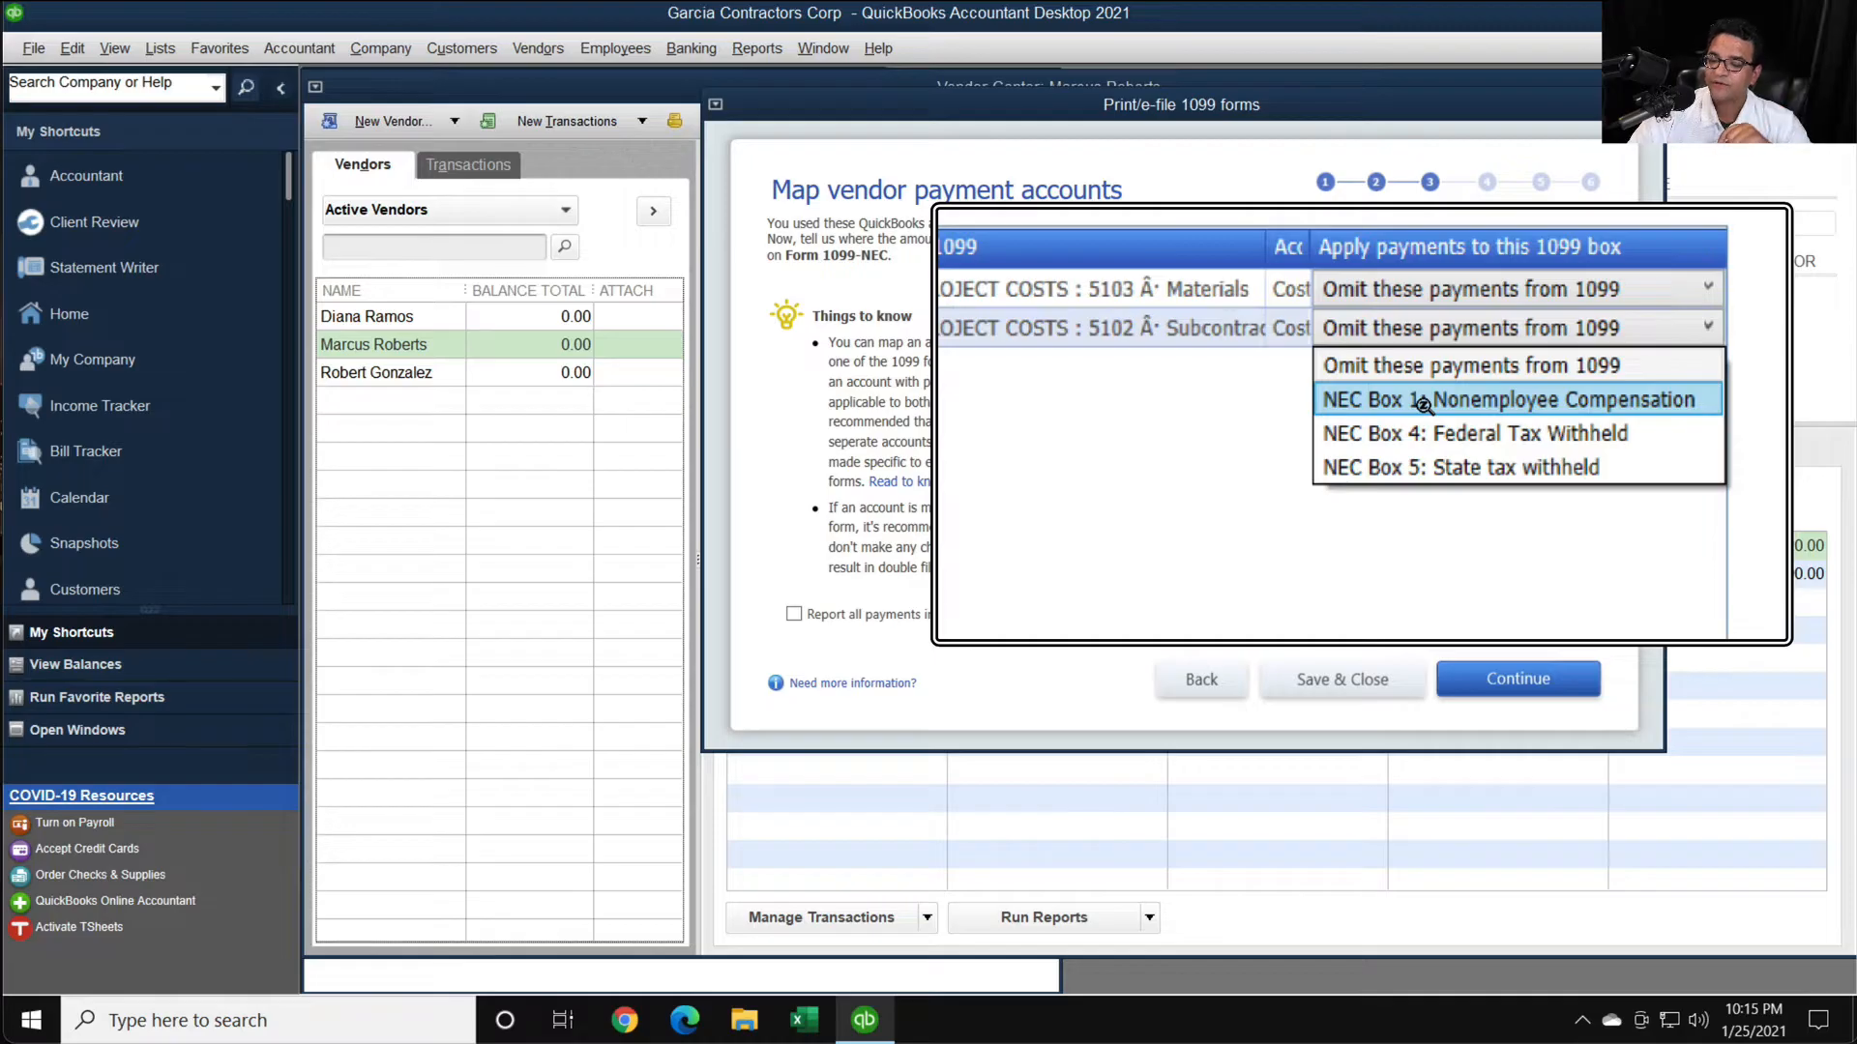
click(1422, 402)
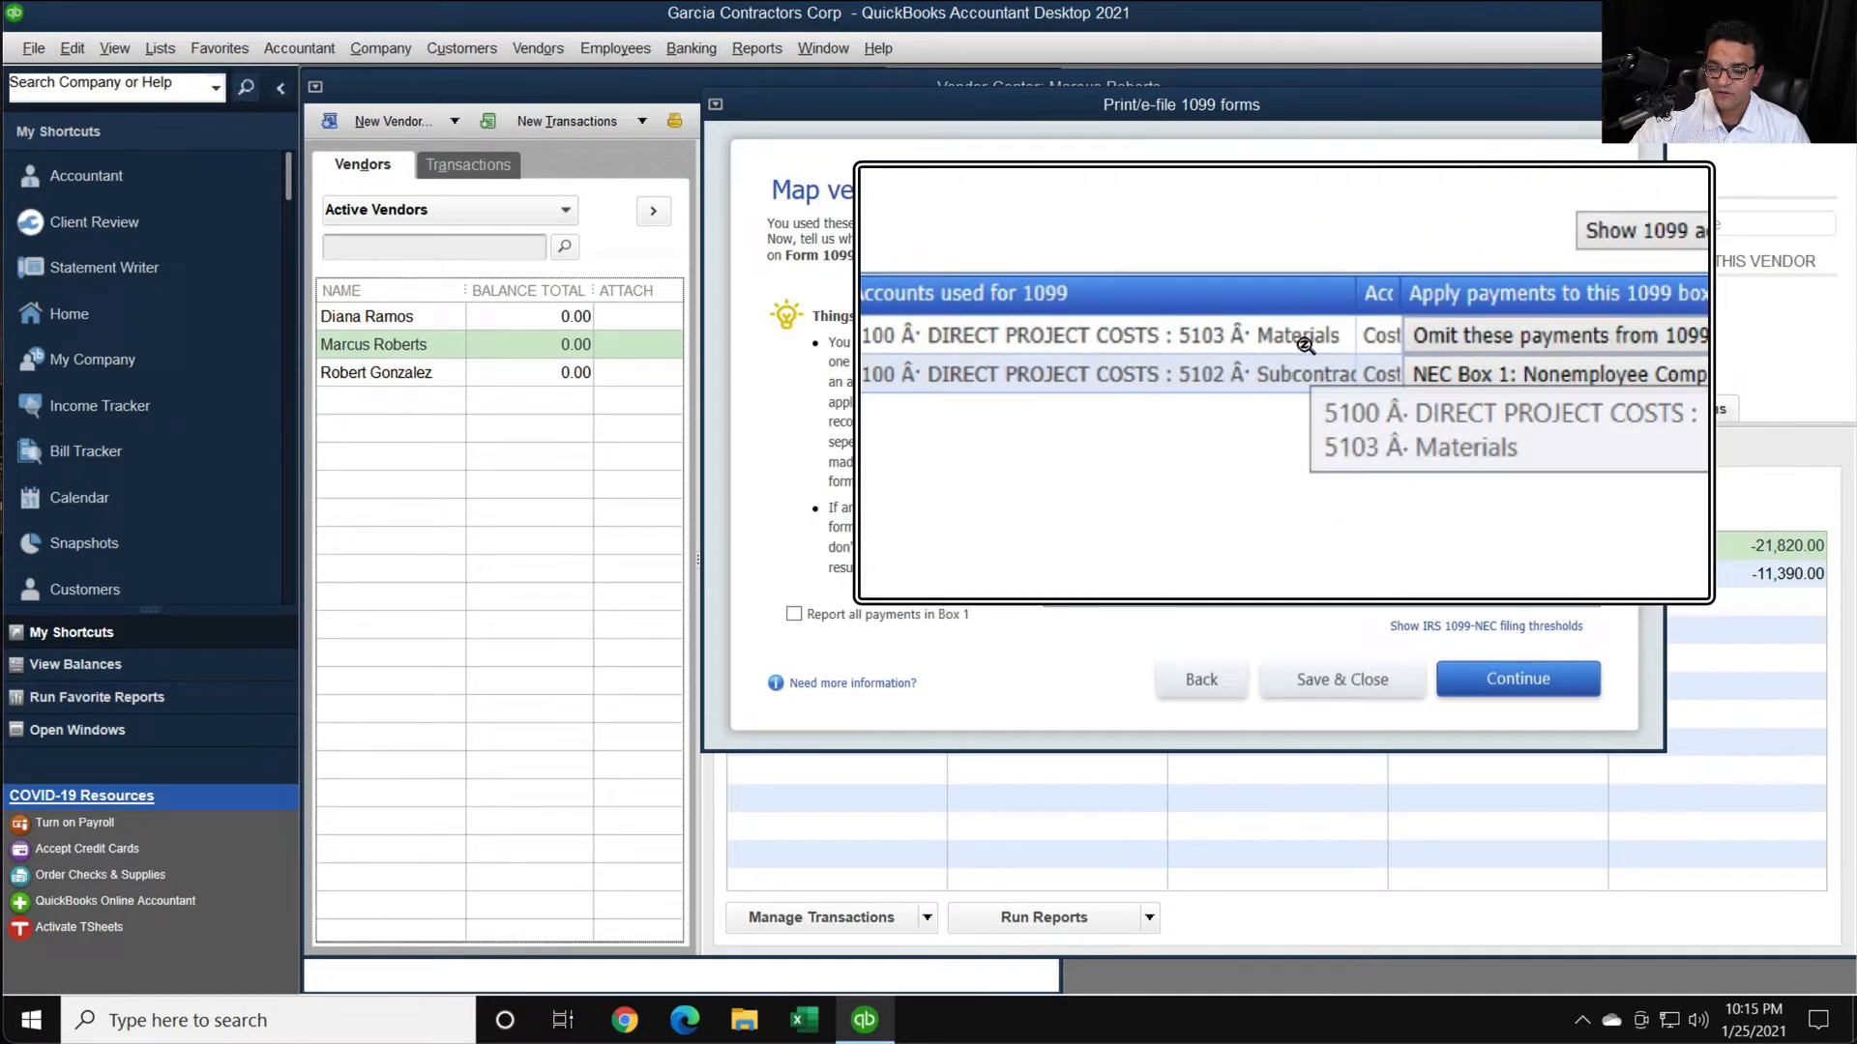
- Keep the 5103 Materials account set to Omit these payments from 1099
click(1451, 329)
click(1451, 361)
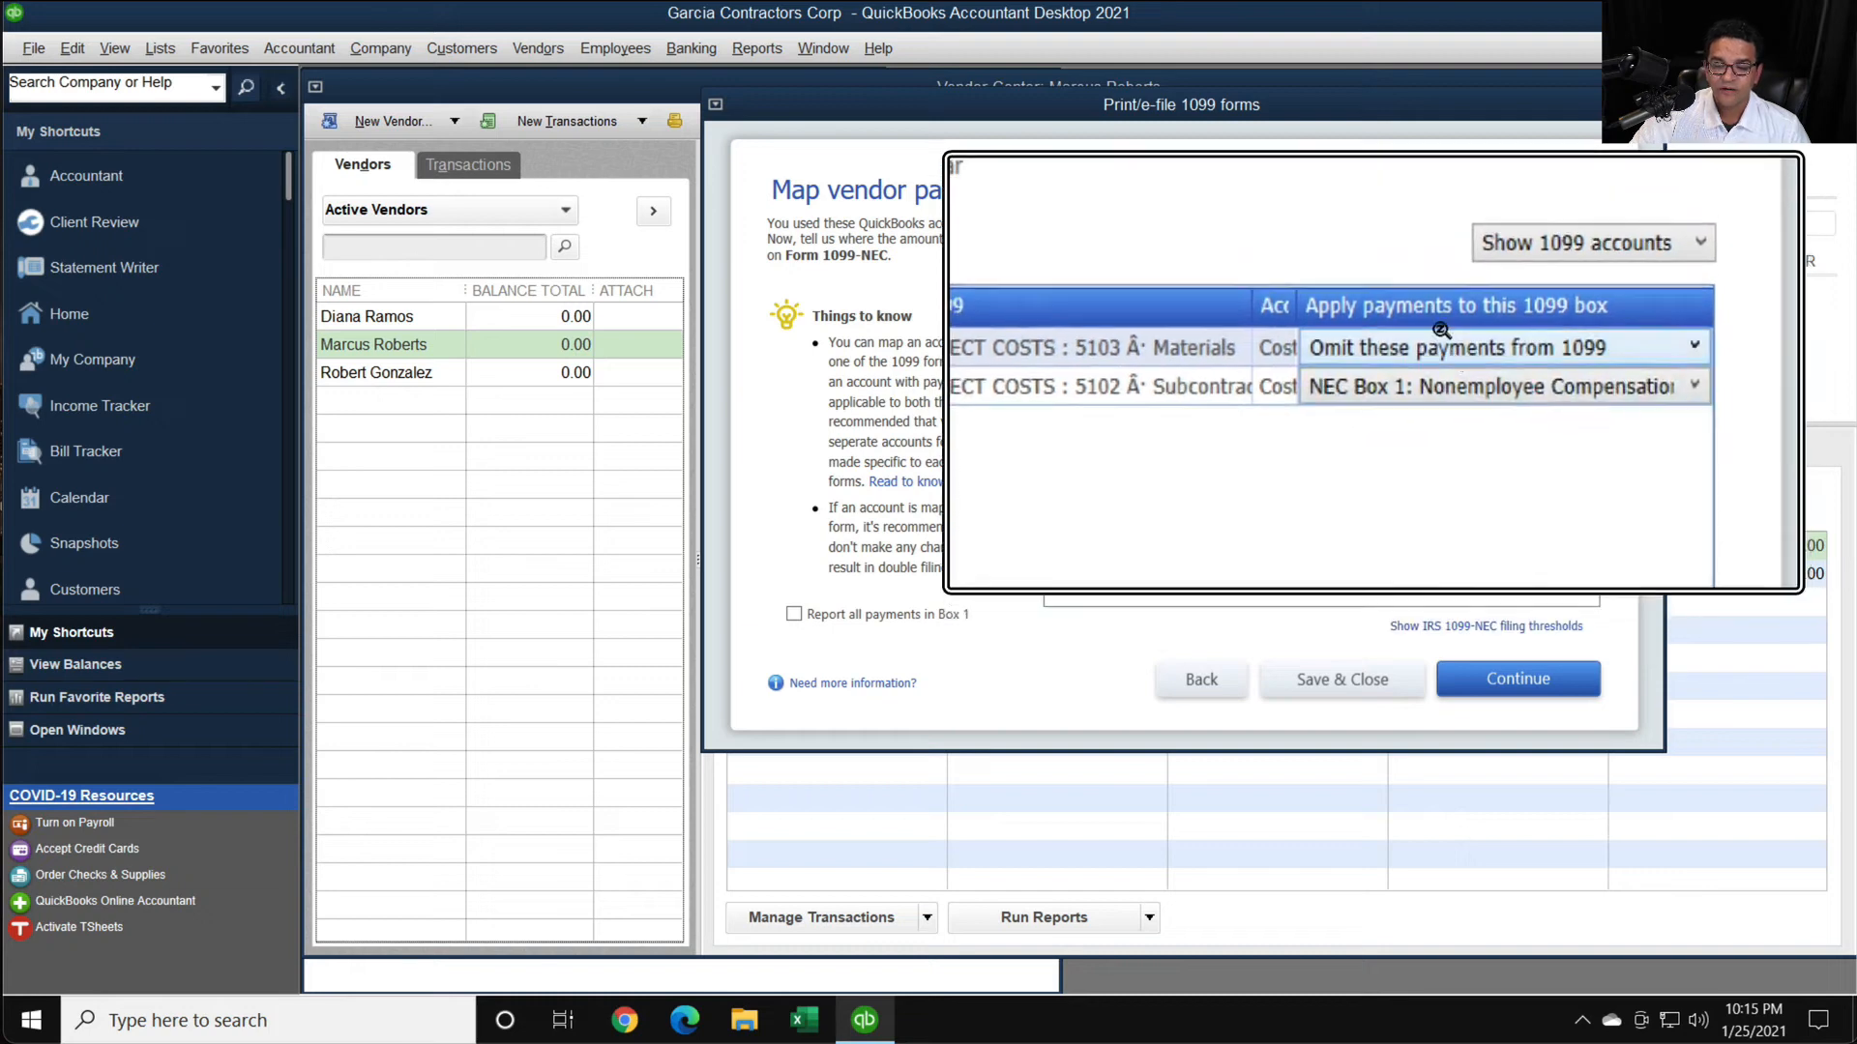
key(Escape)
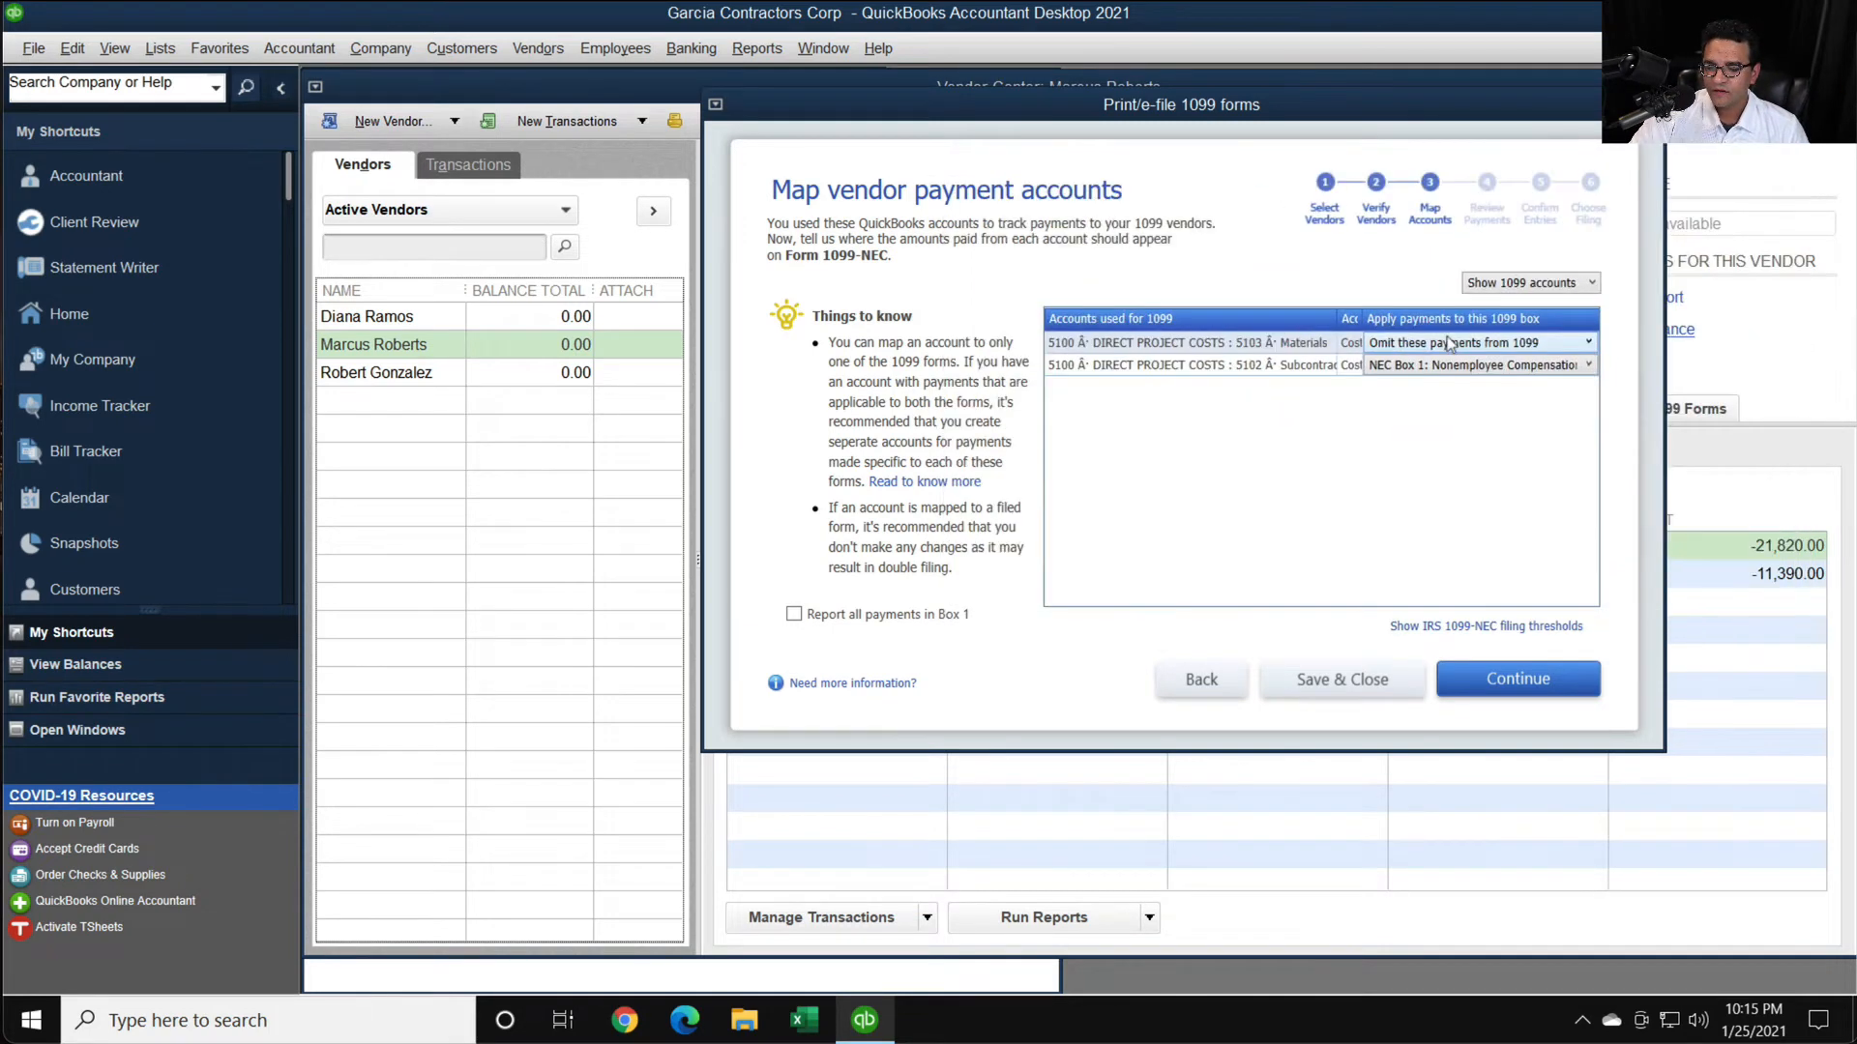
- Advance the 1099-NEC wizard to payment review and view the report of check payments included on Forms 1099
click(1513, 679)
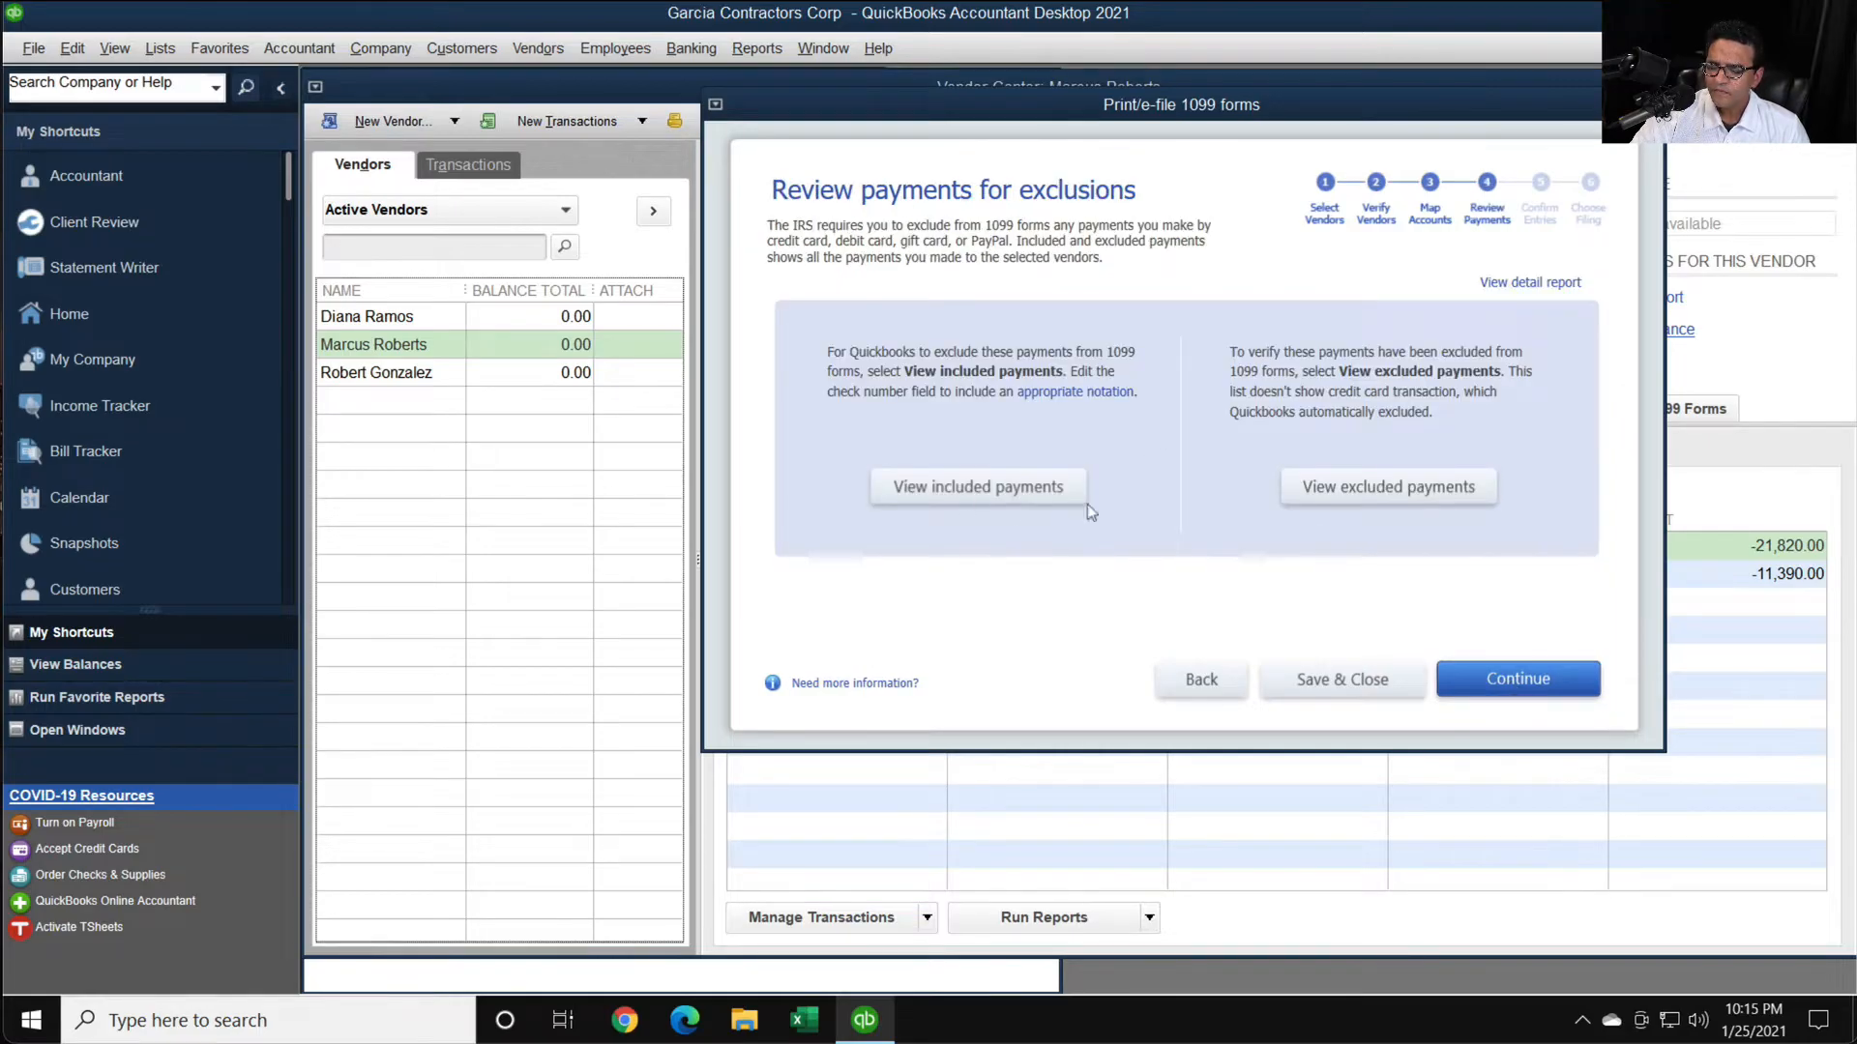
key(super+plus)
key(super+Escape)
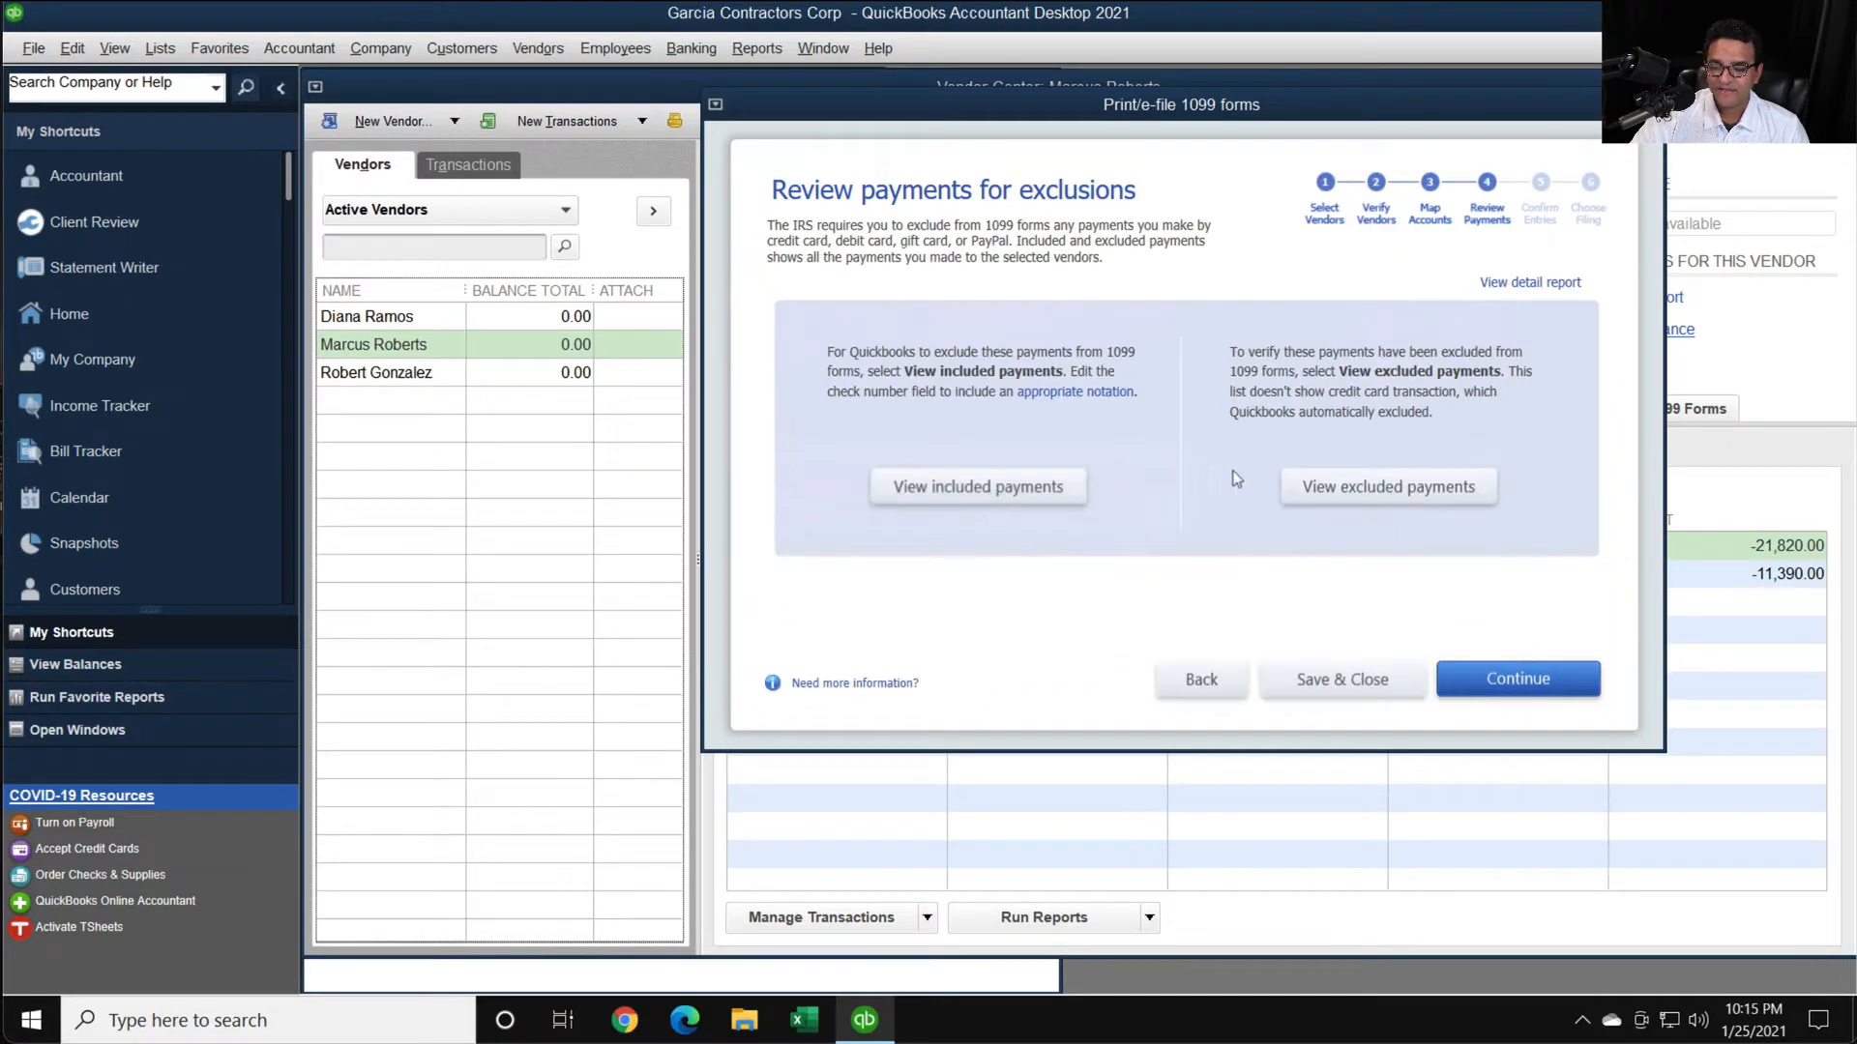
key(super+plus)
key(super+Escape)
click(909, 488)
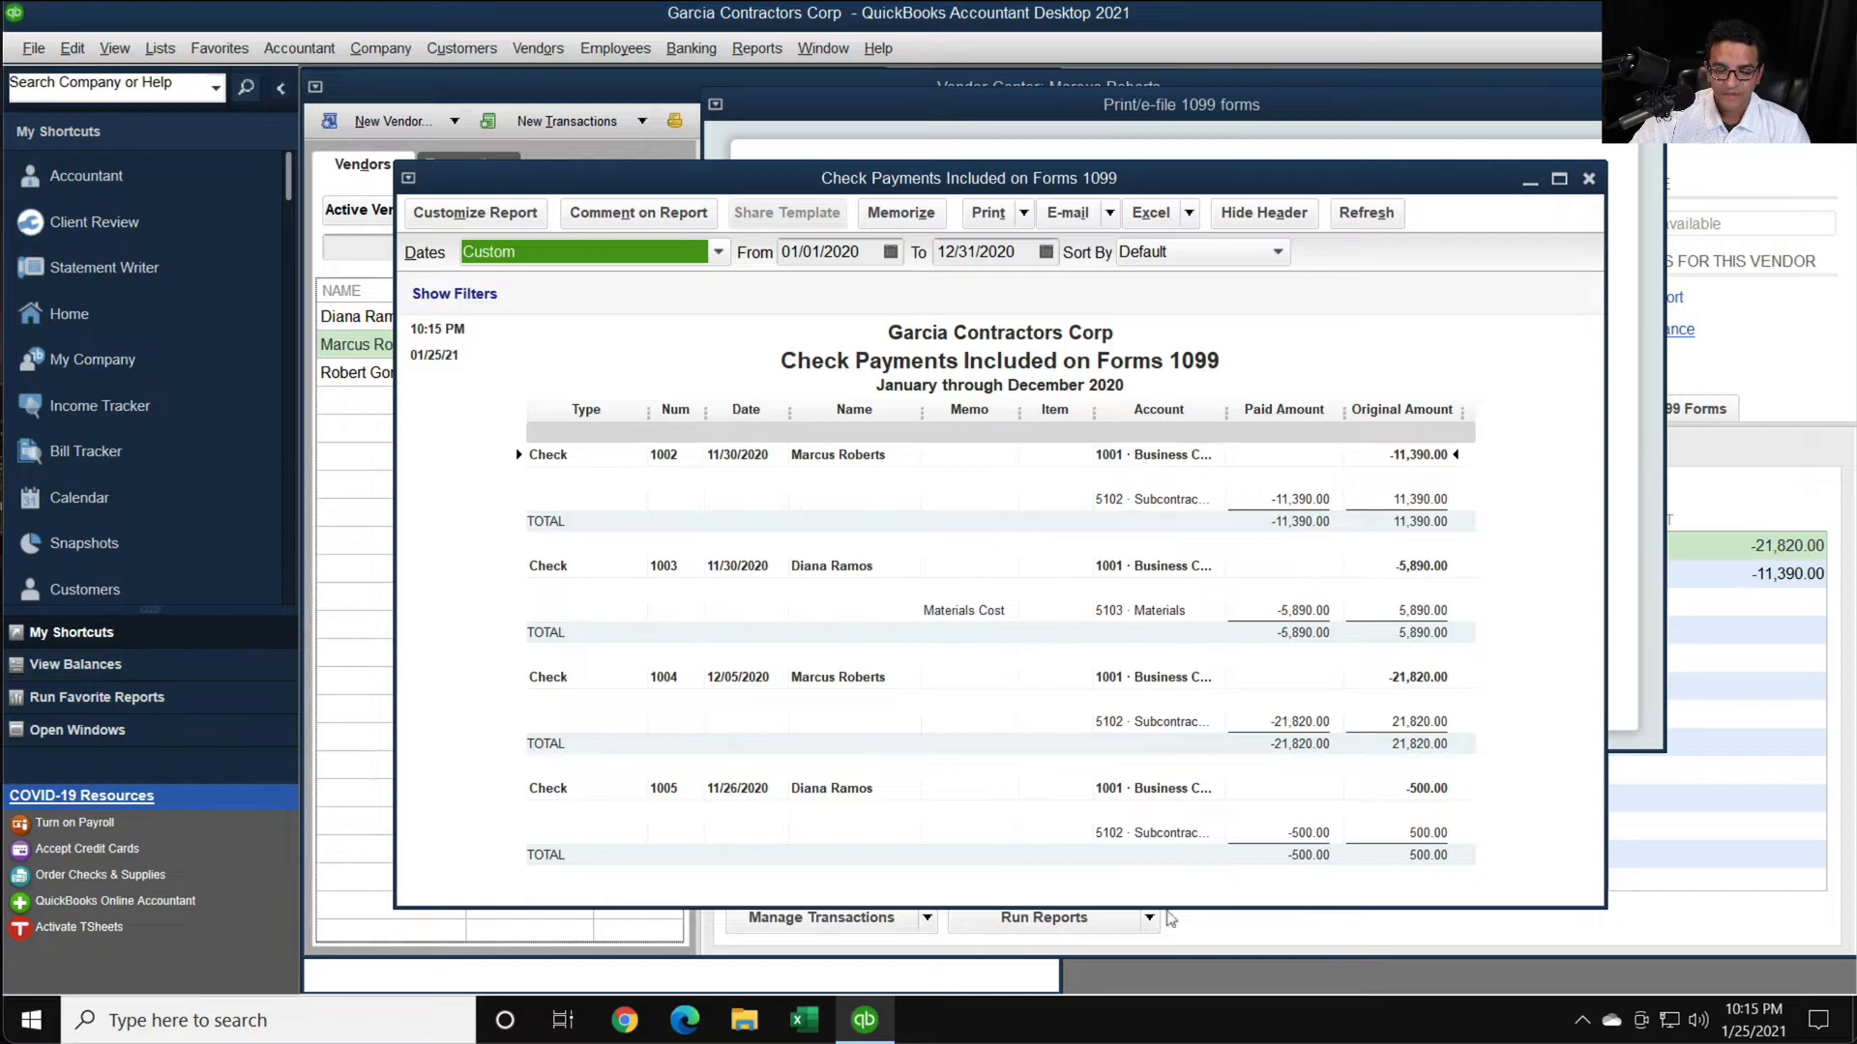
click(1586, 178)
- View the report of check payments excluded from Forms 1099 in an enlarged window, and close it
click(1412, 489)
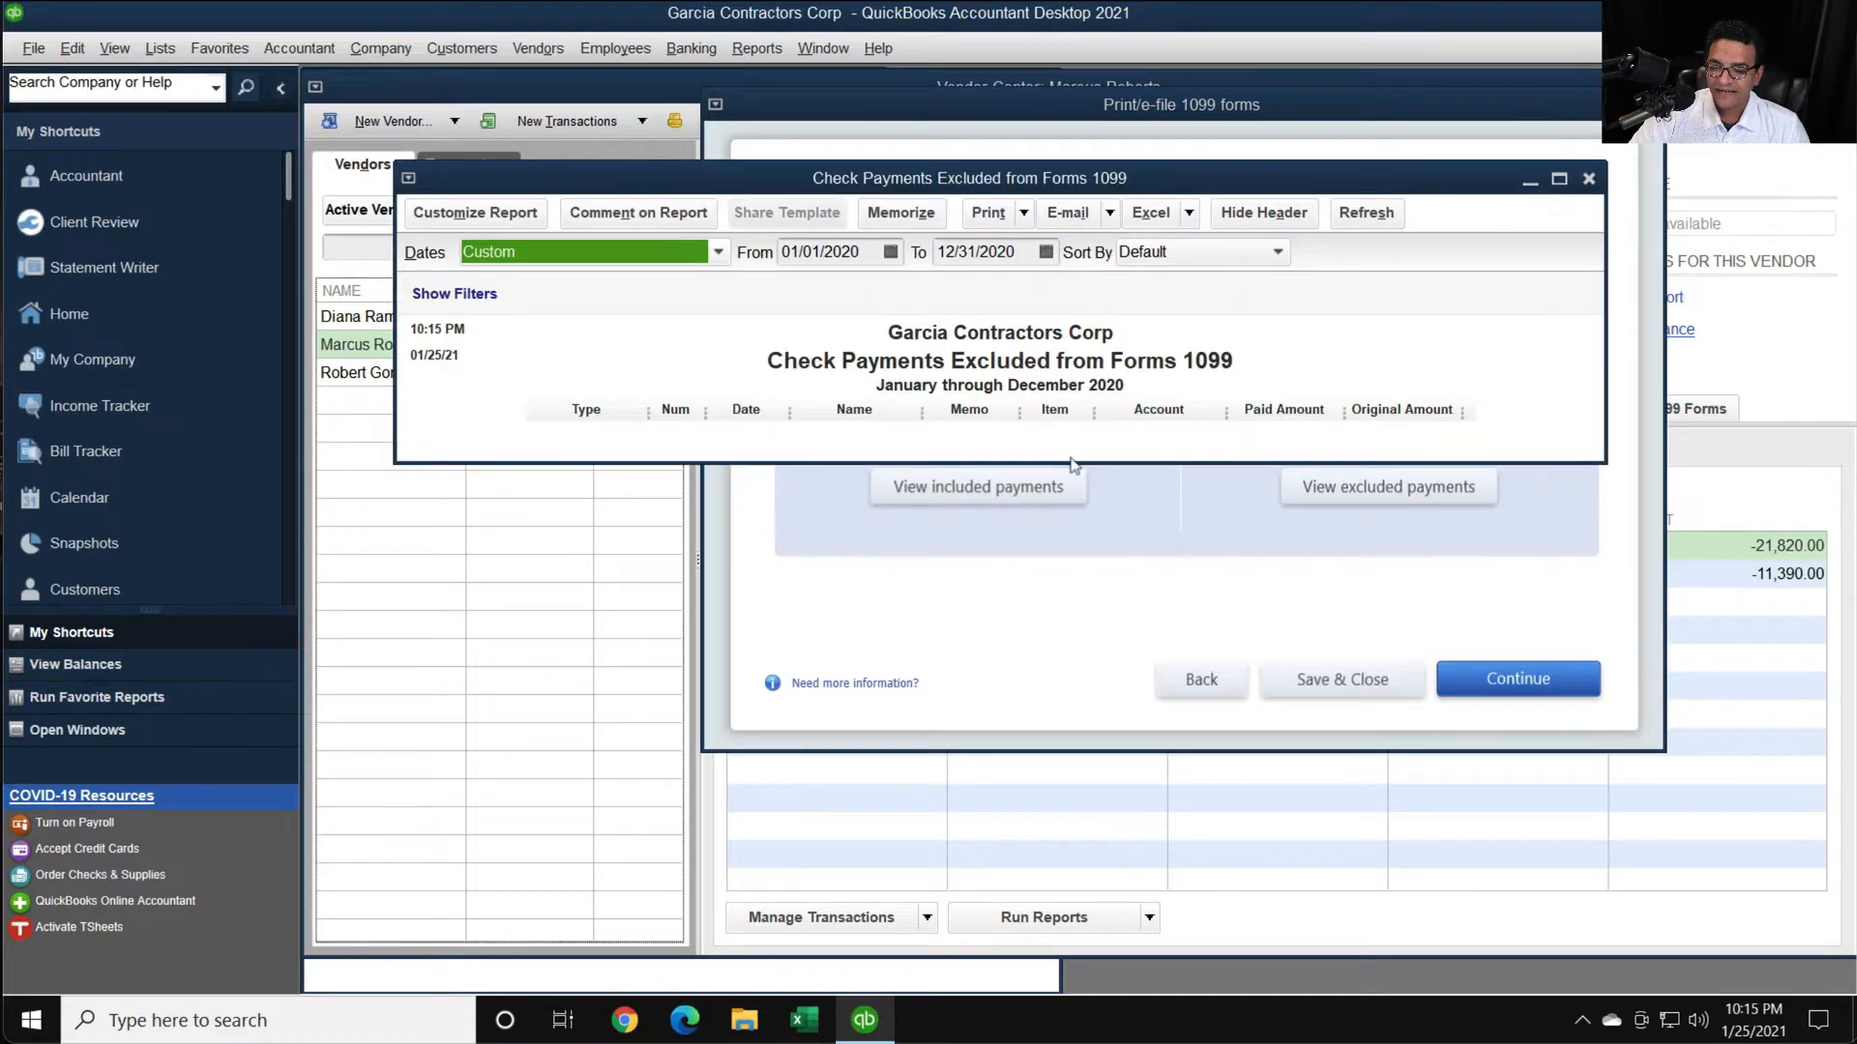
drag(1067, 463, 1058, 715)
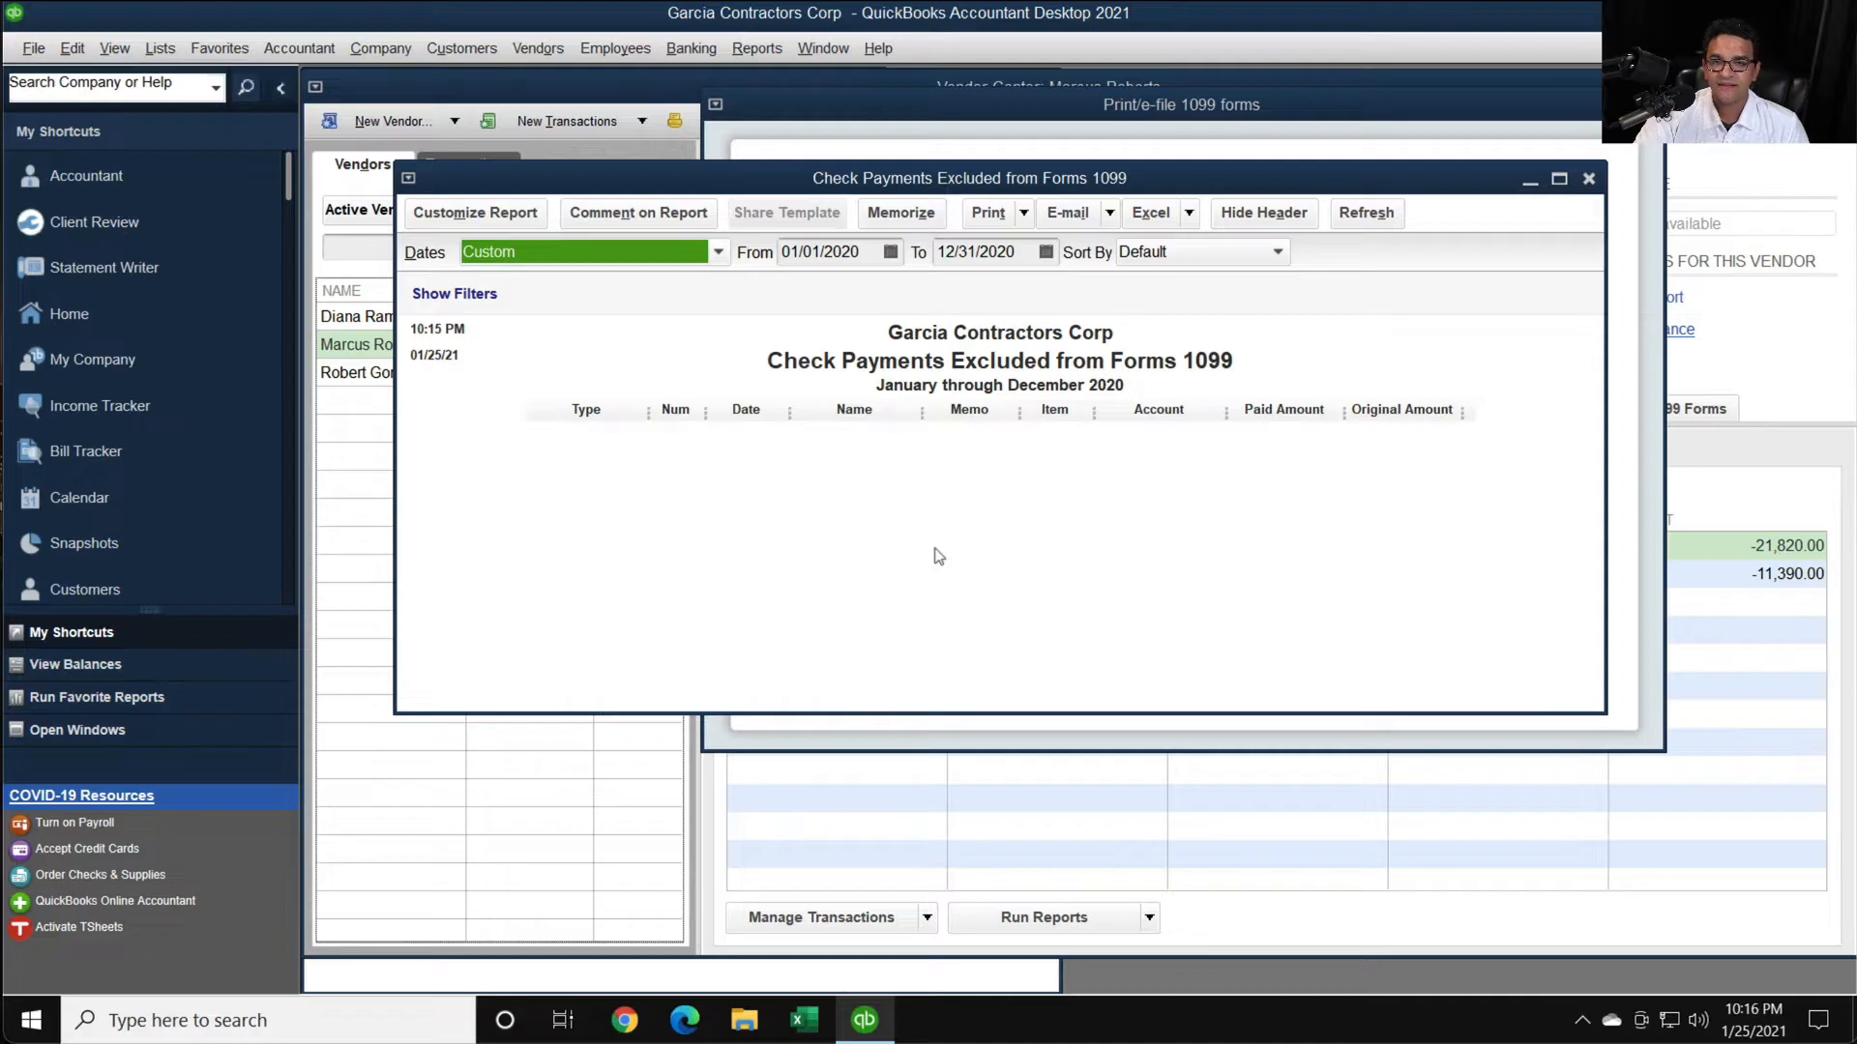
key(Escape)
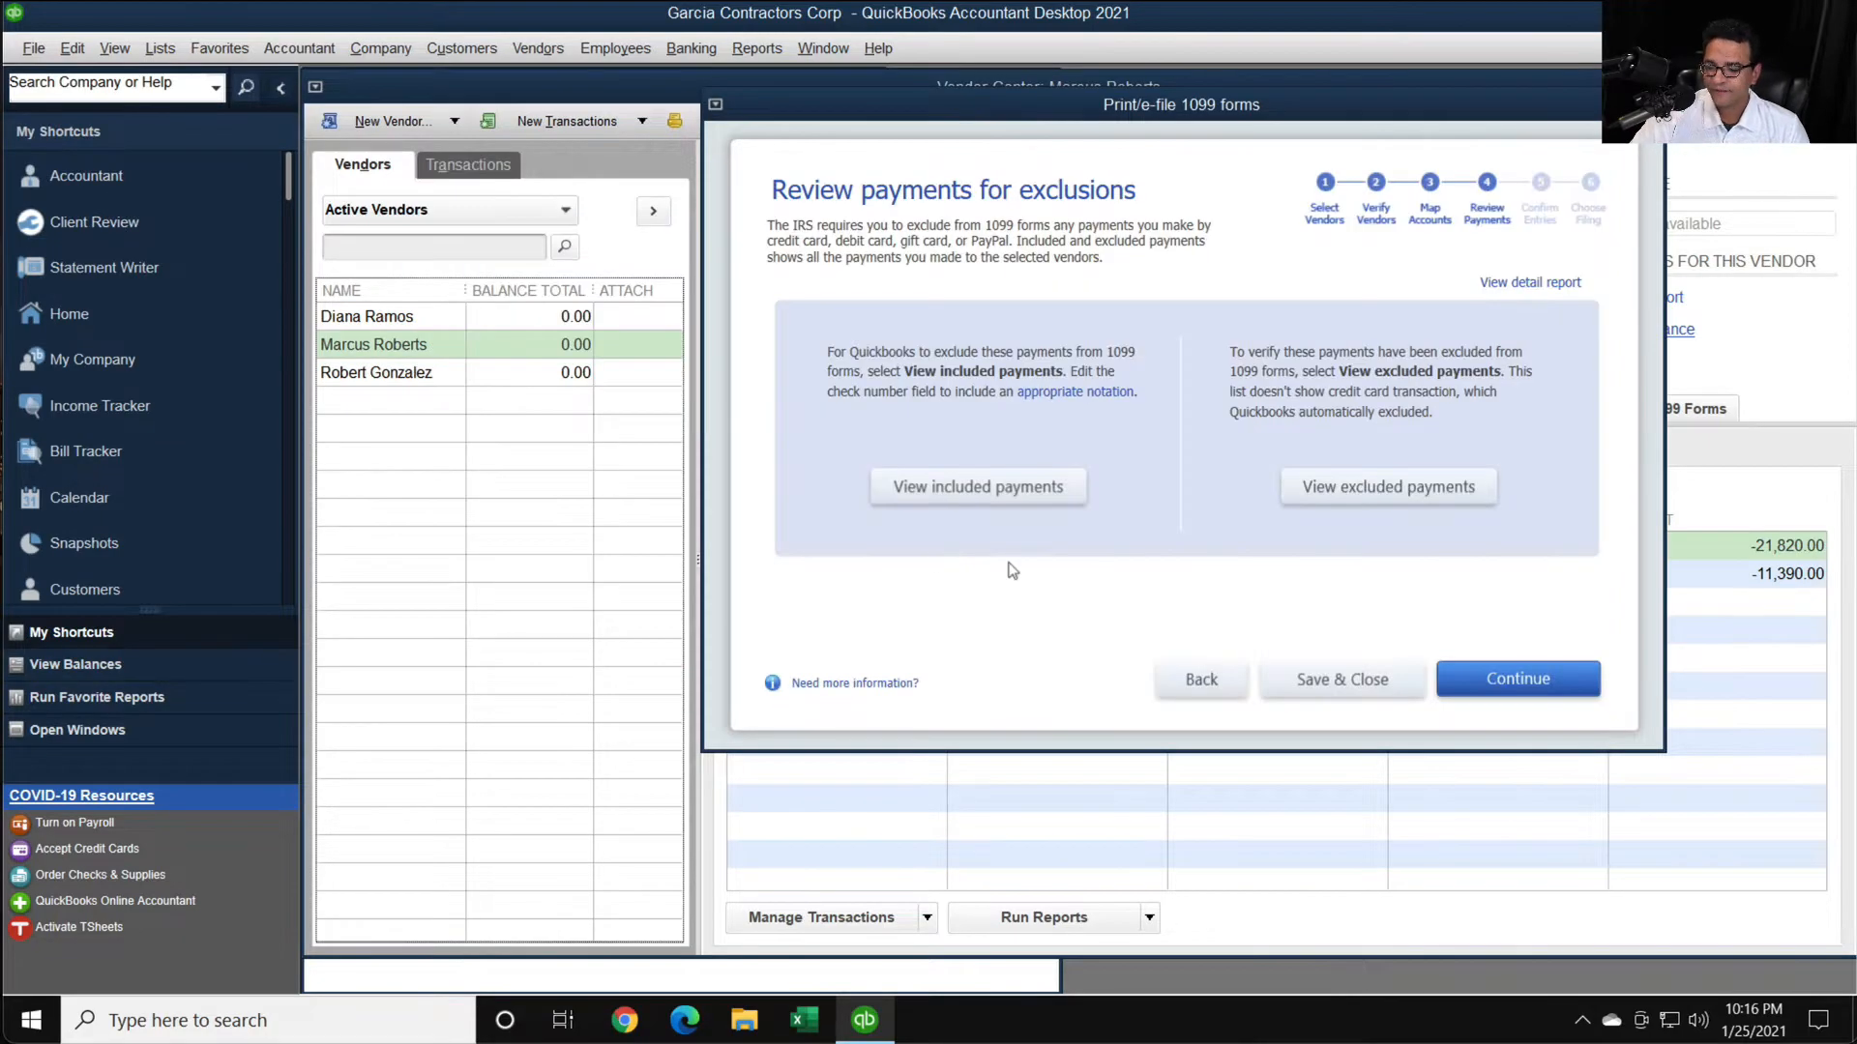
- Advance past the Form 1099-NEC entry summary to the filing methods, and save and close the wizard
click(1513, 683)
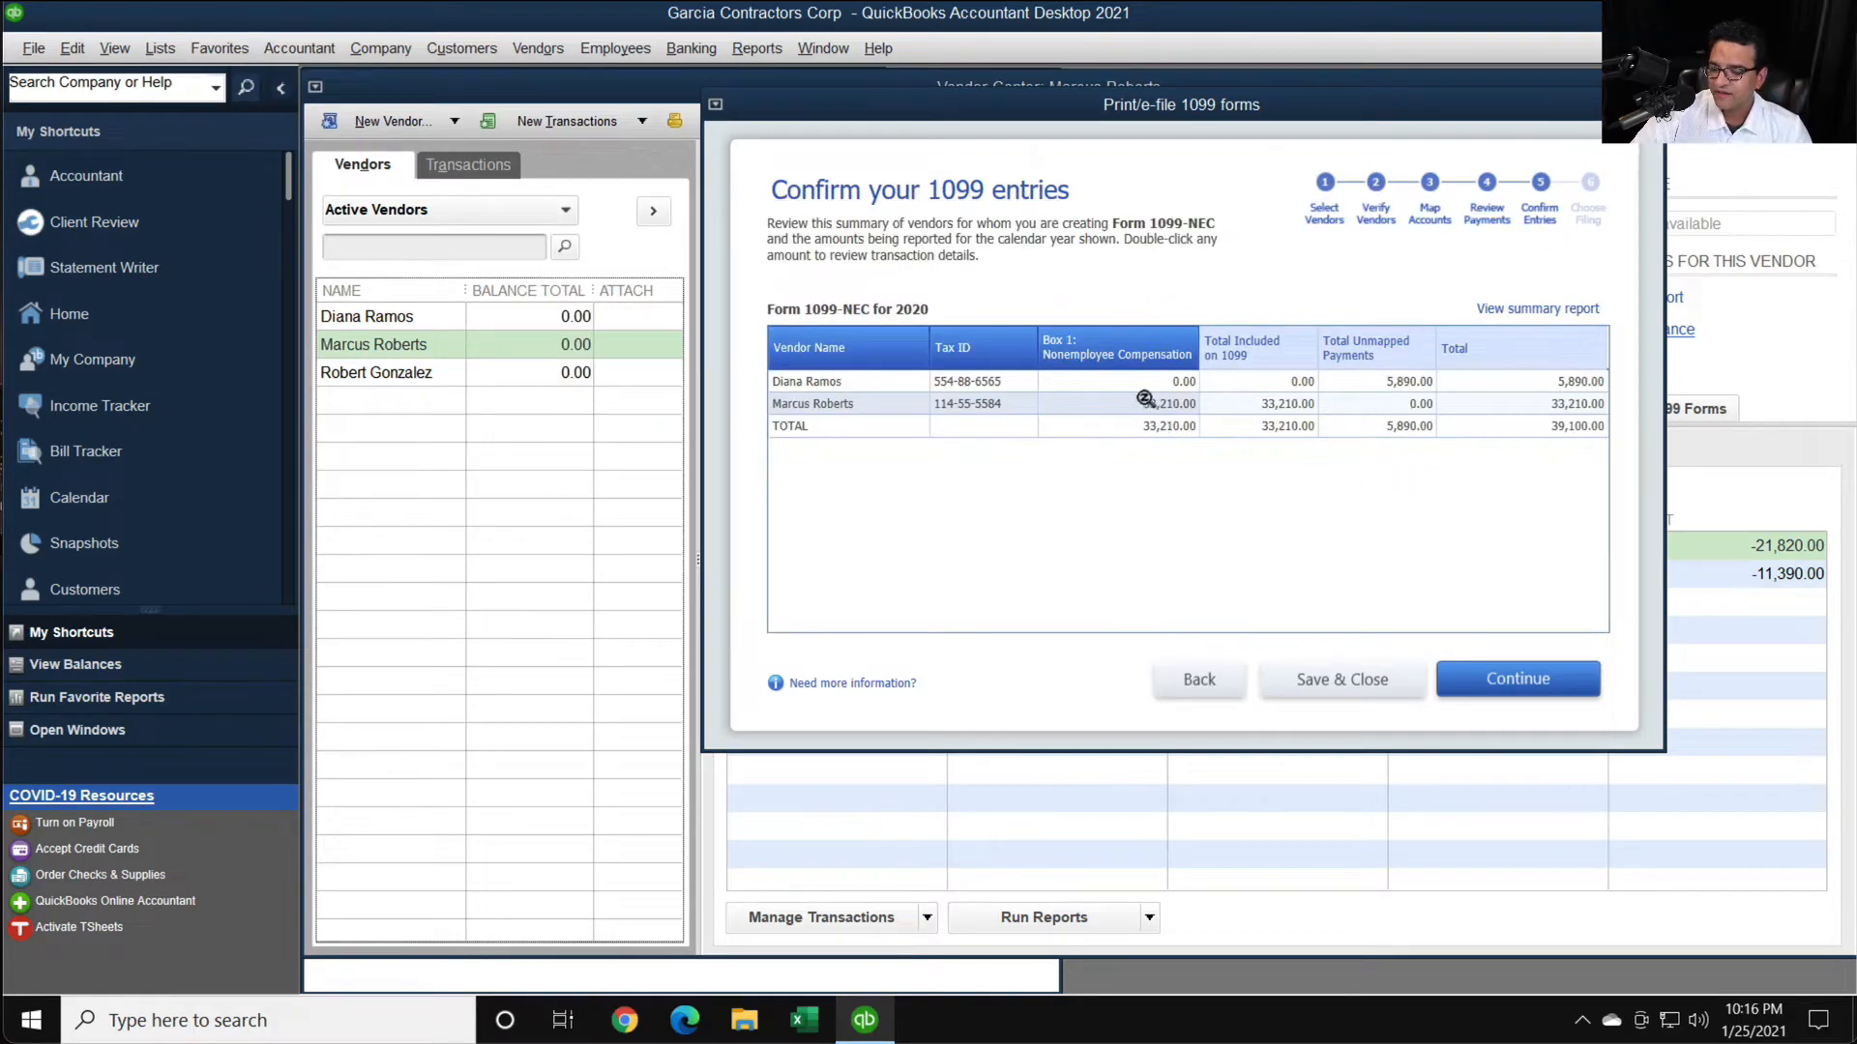
click(1501, 684)
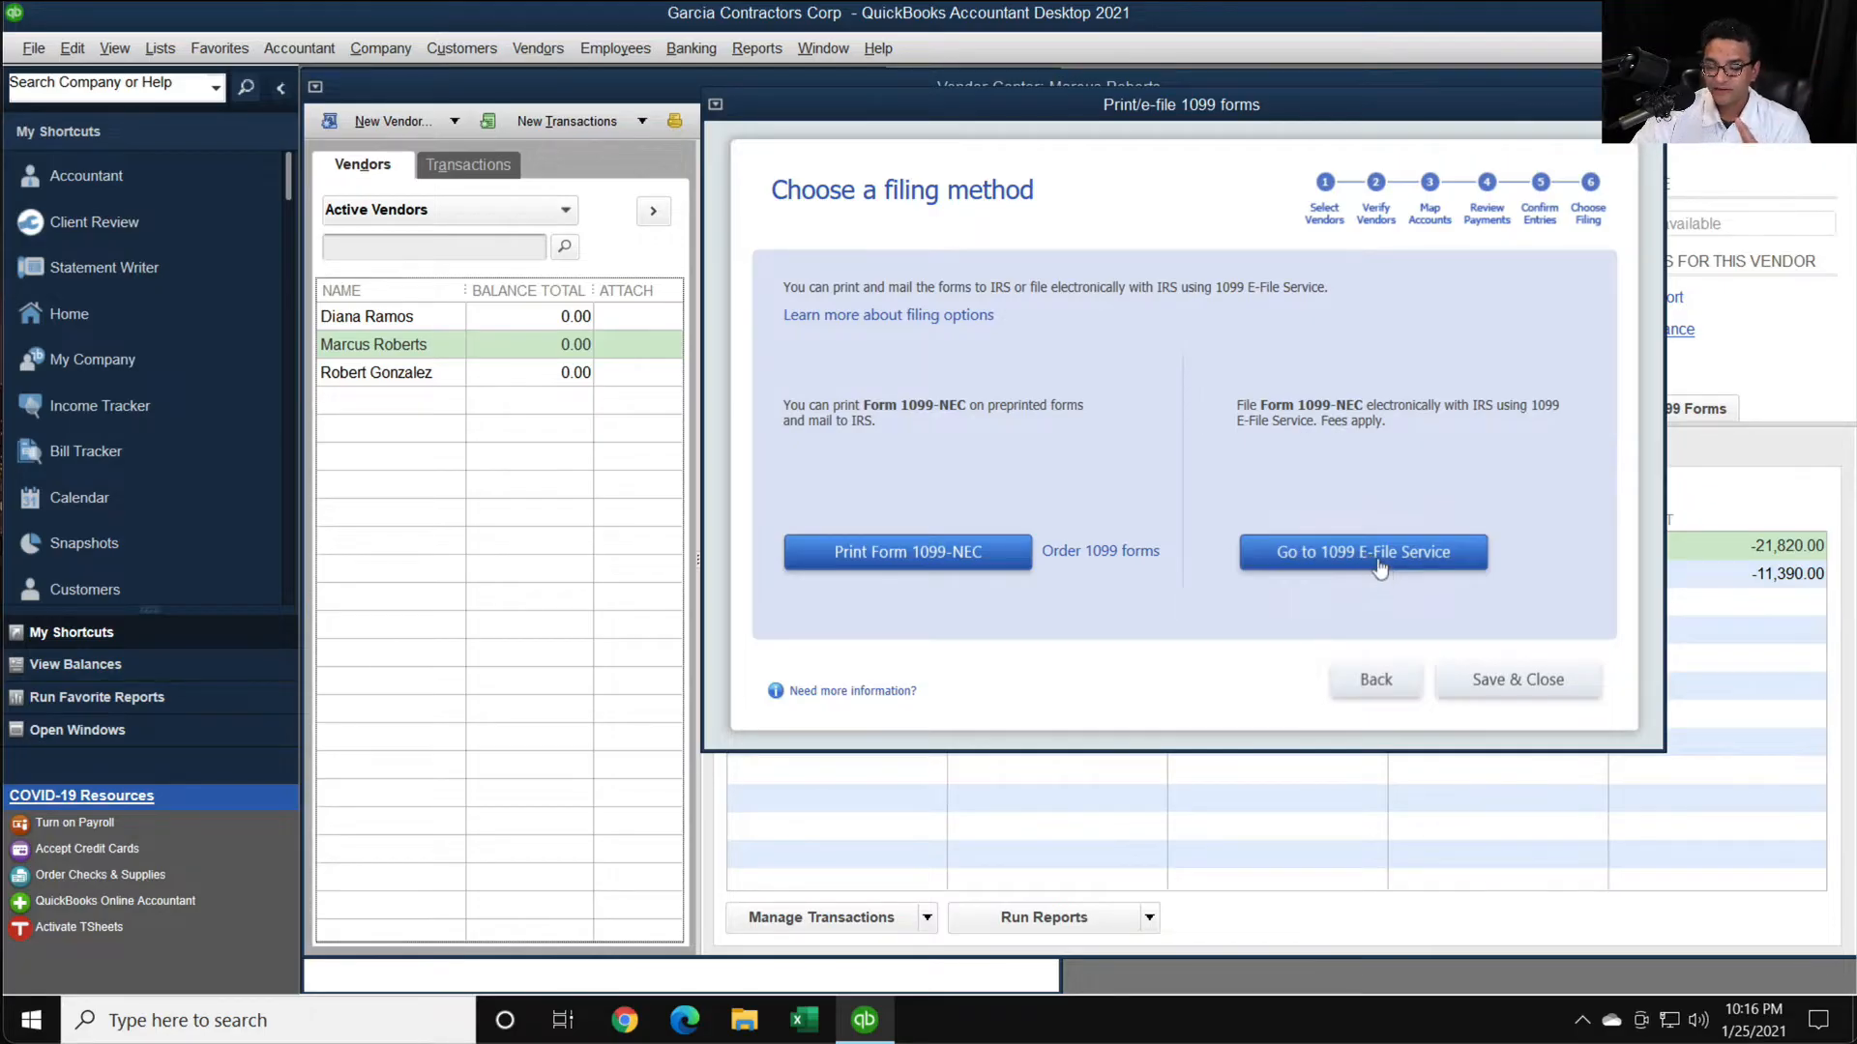
click(1498, 683)
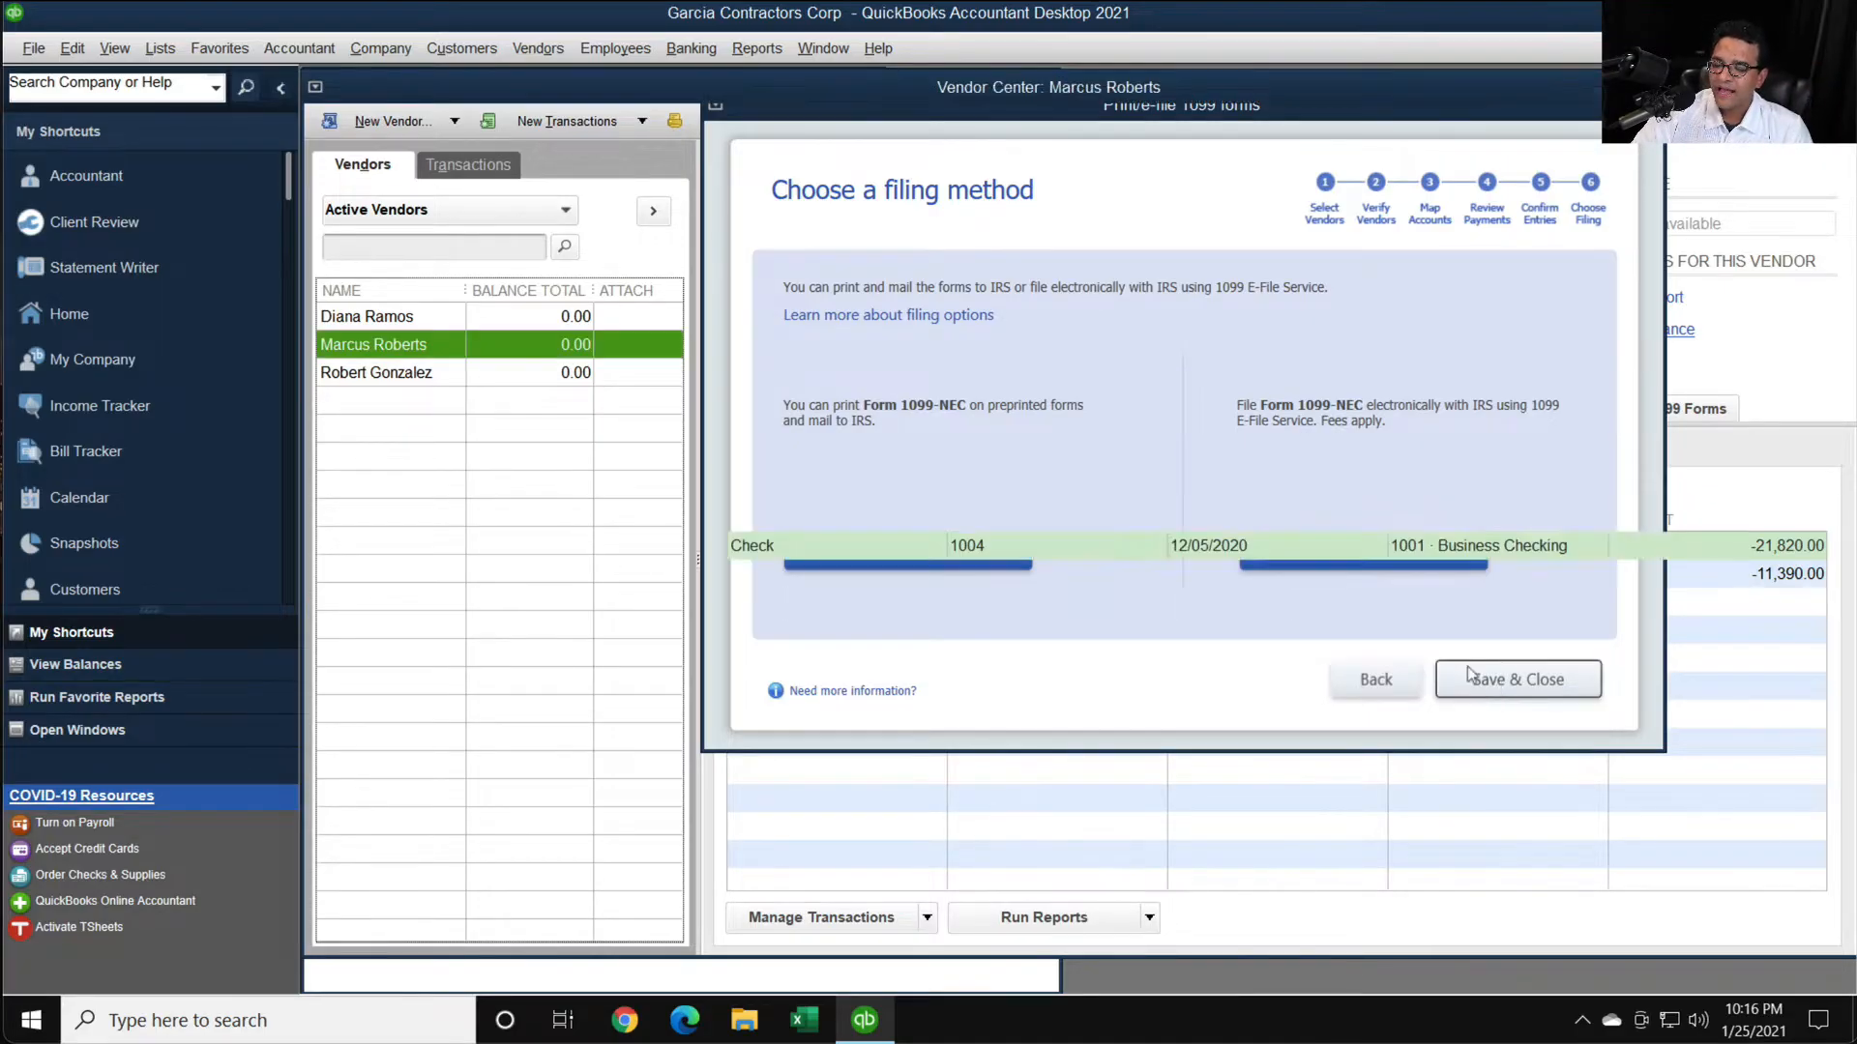
- Examine the dates and amounts of the checks paid to the first vendor in the Vendor Center
click(396, 325)
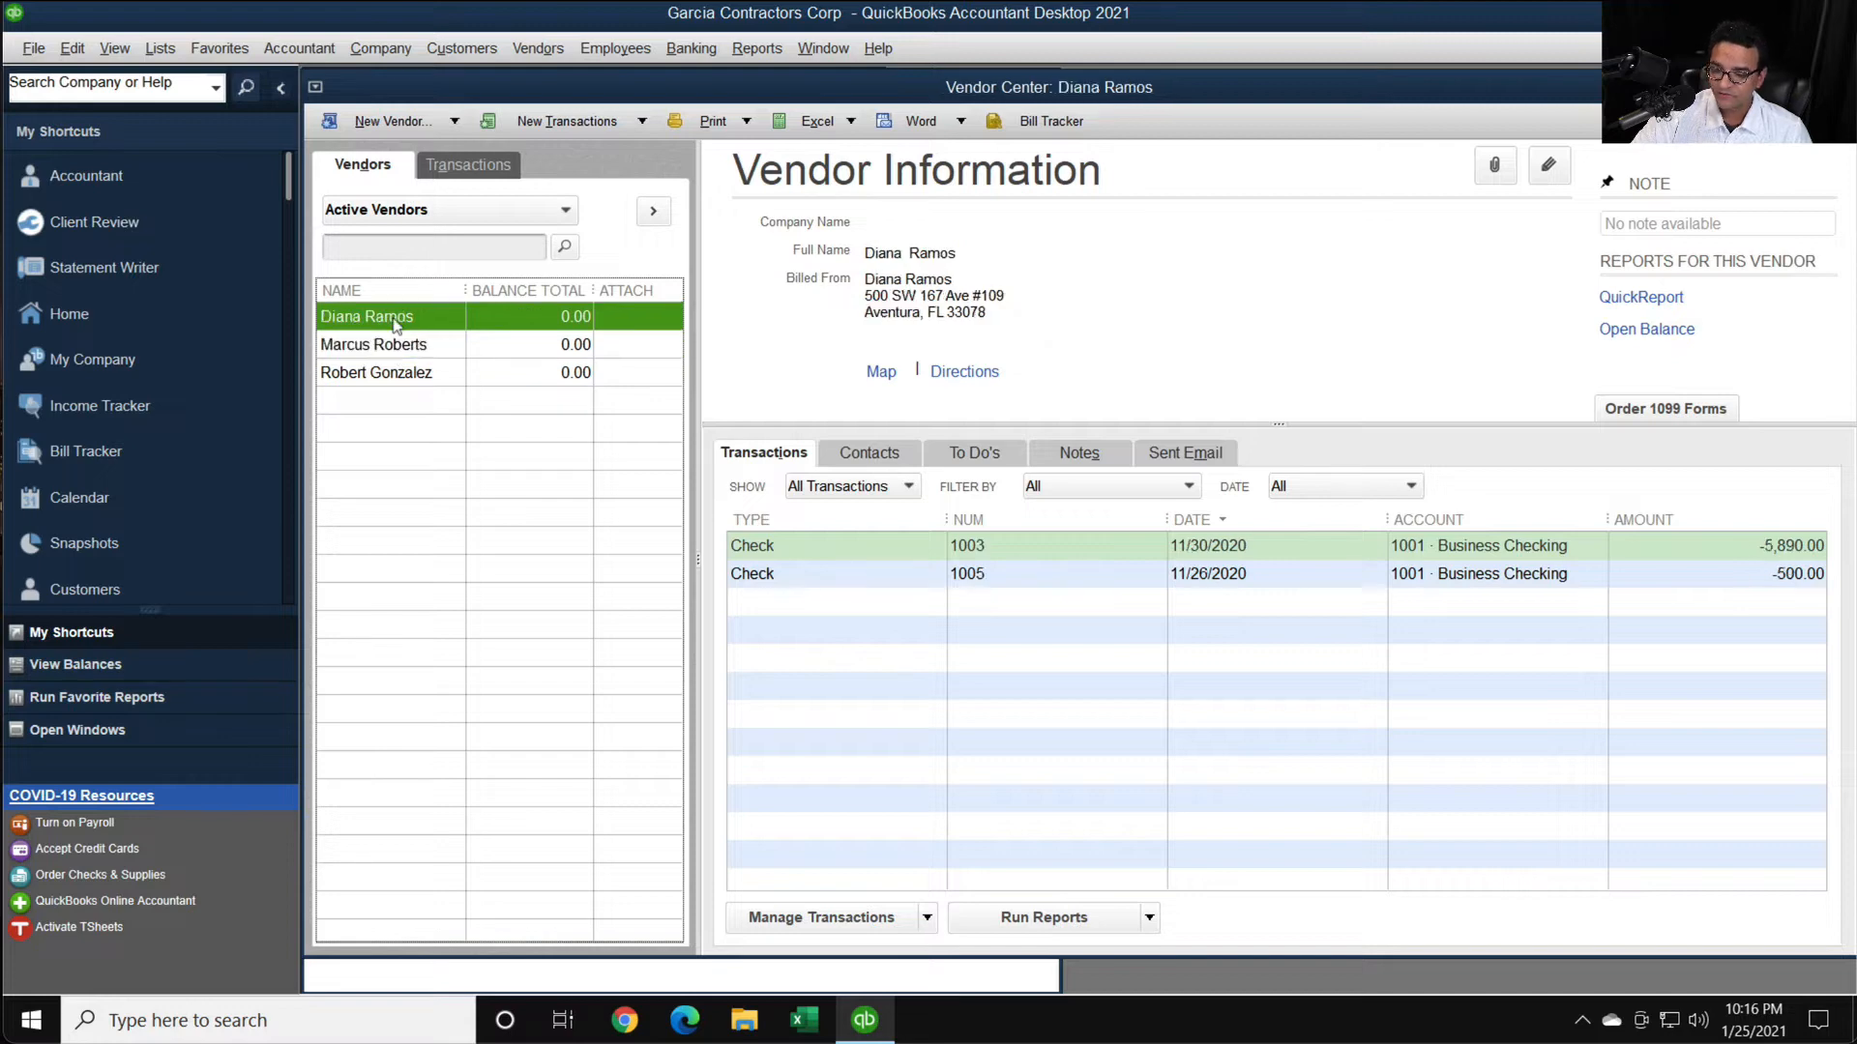
key(super+plus)
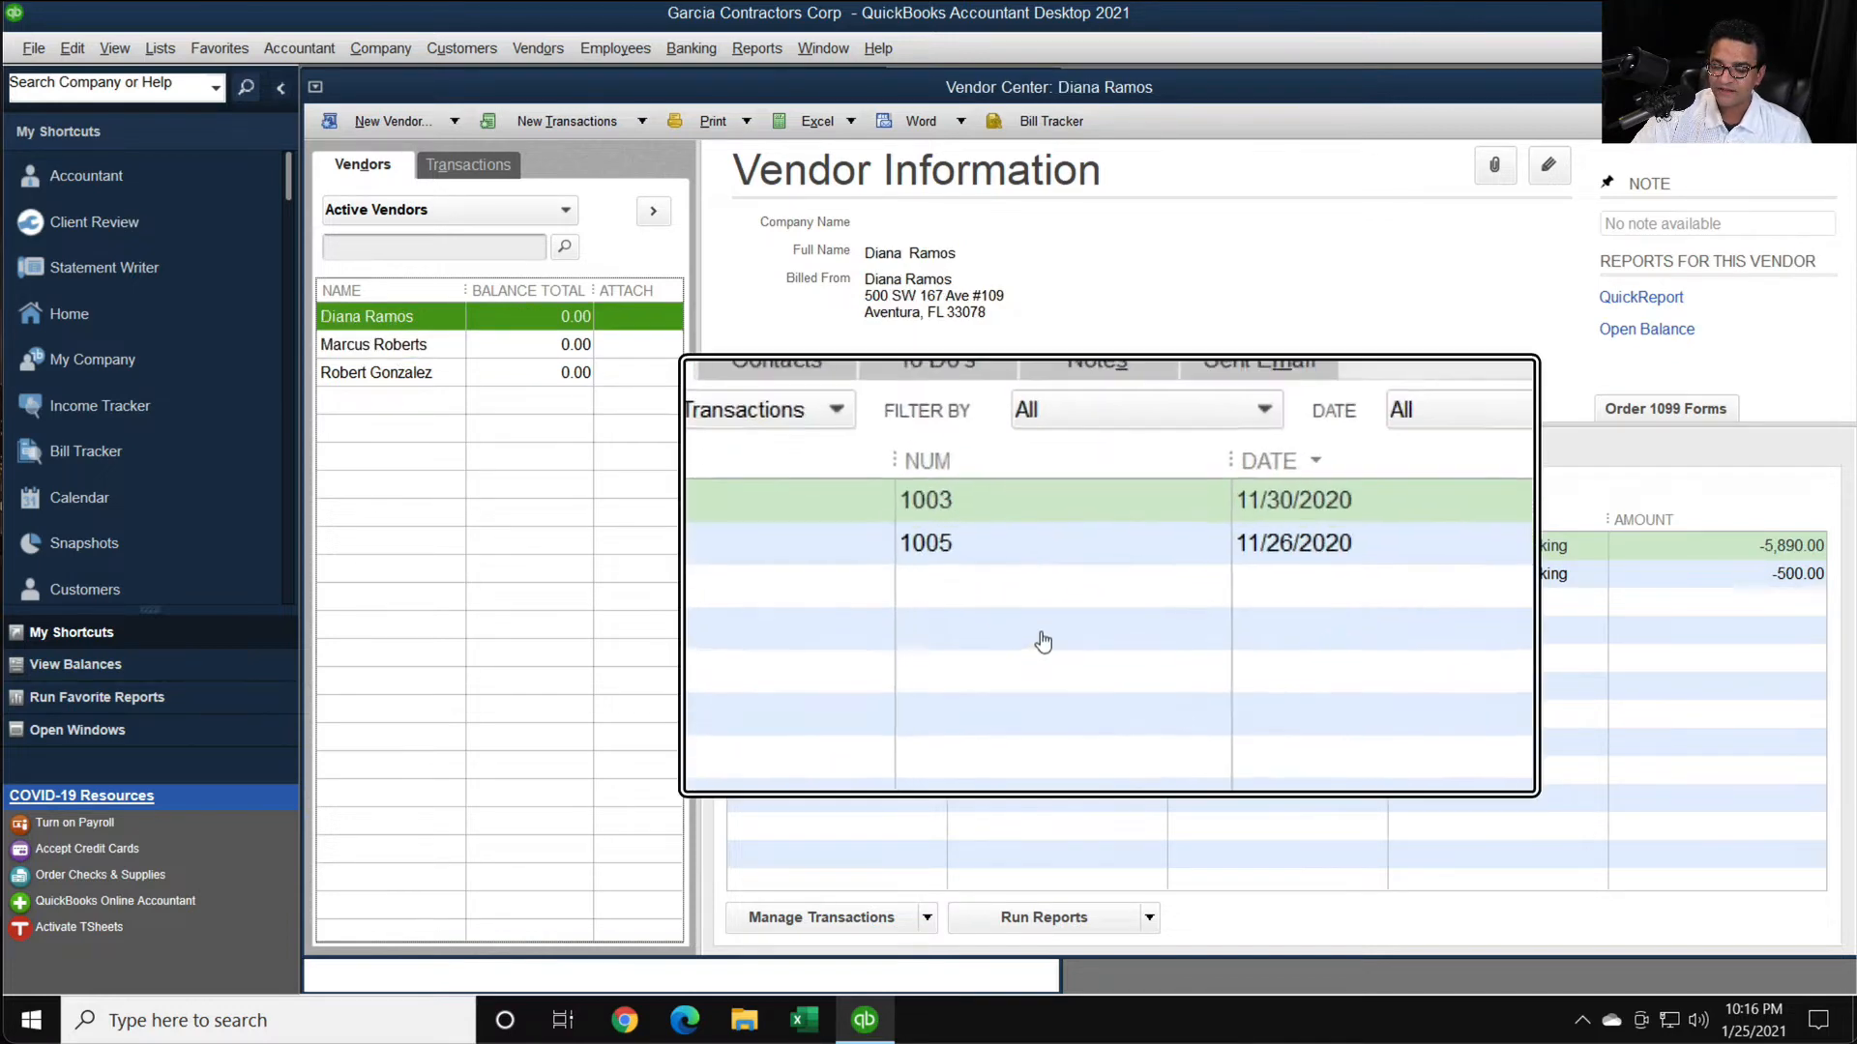
key(super+Escape)
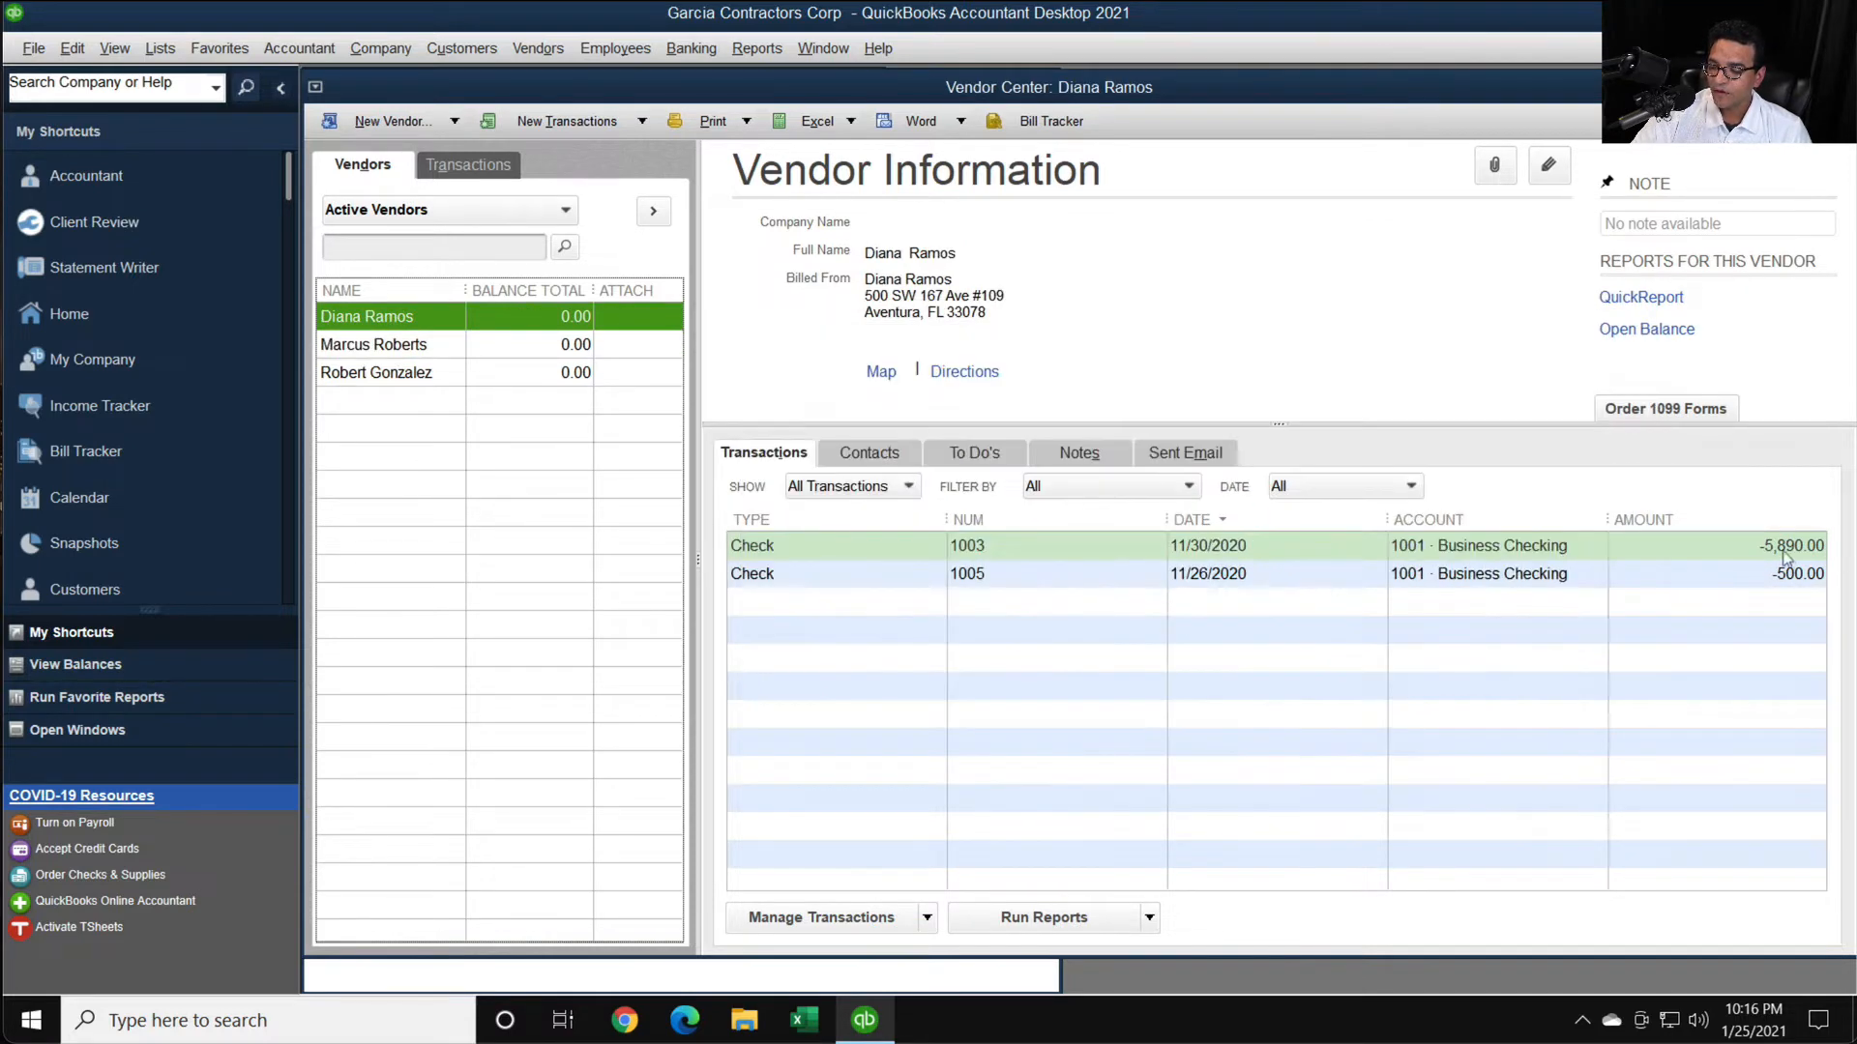
key(super+plus)
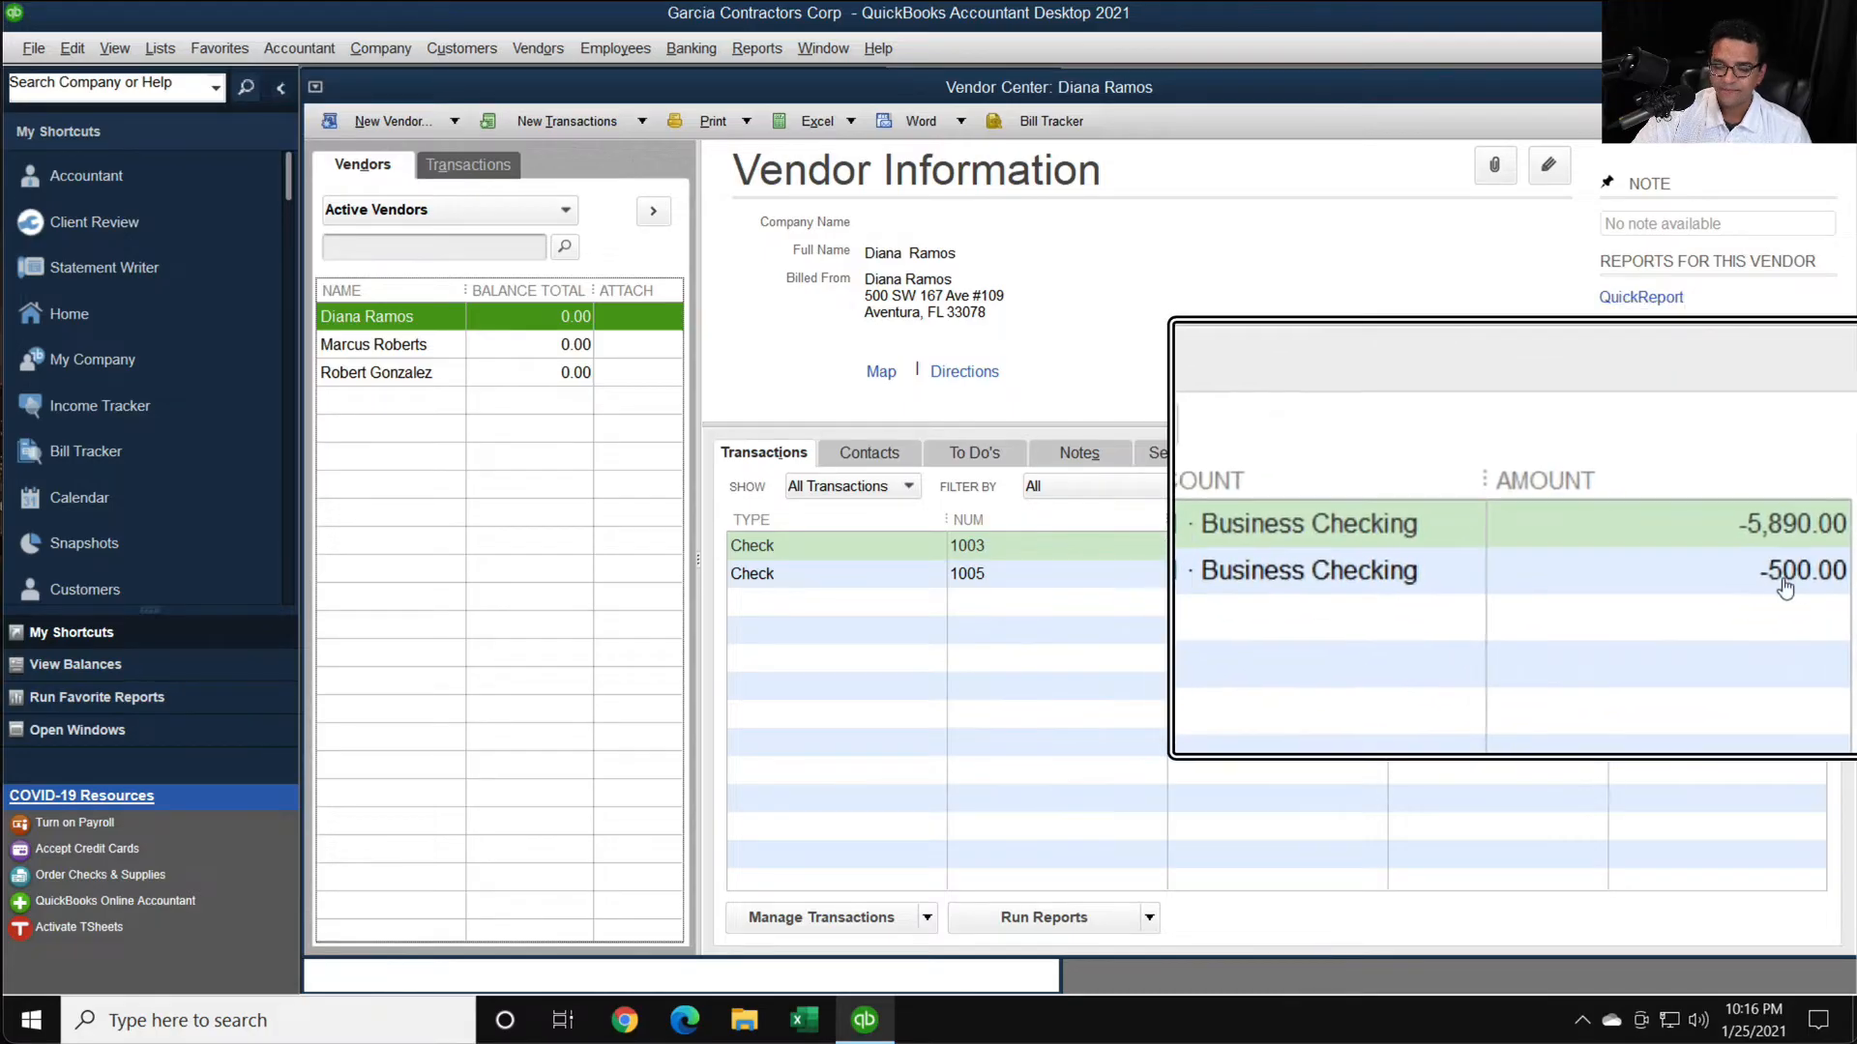
key(super+Escape)
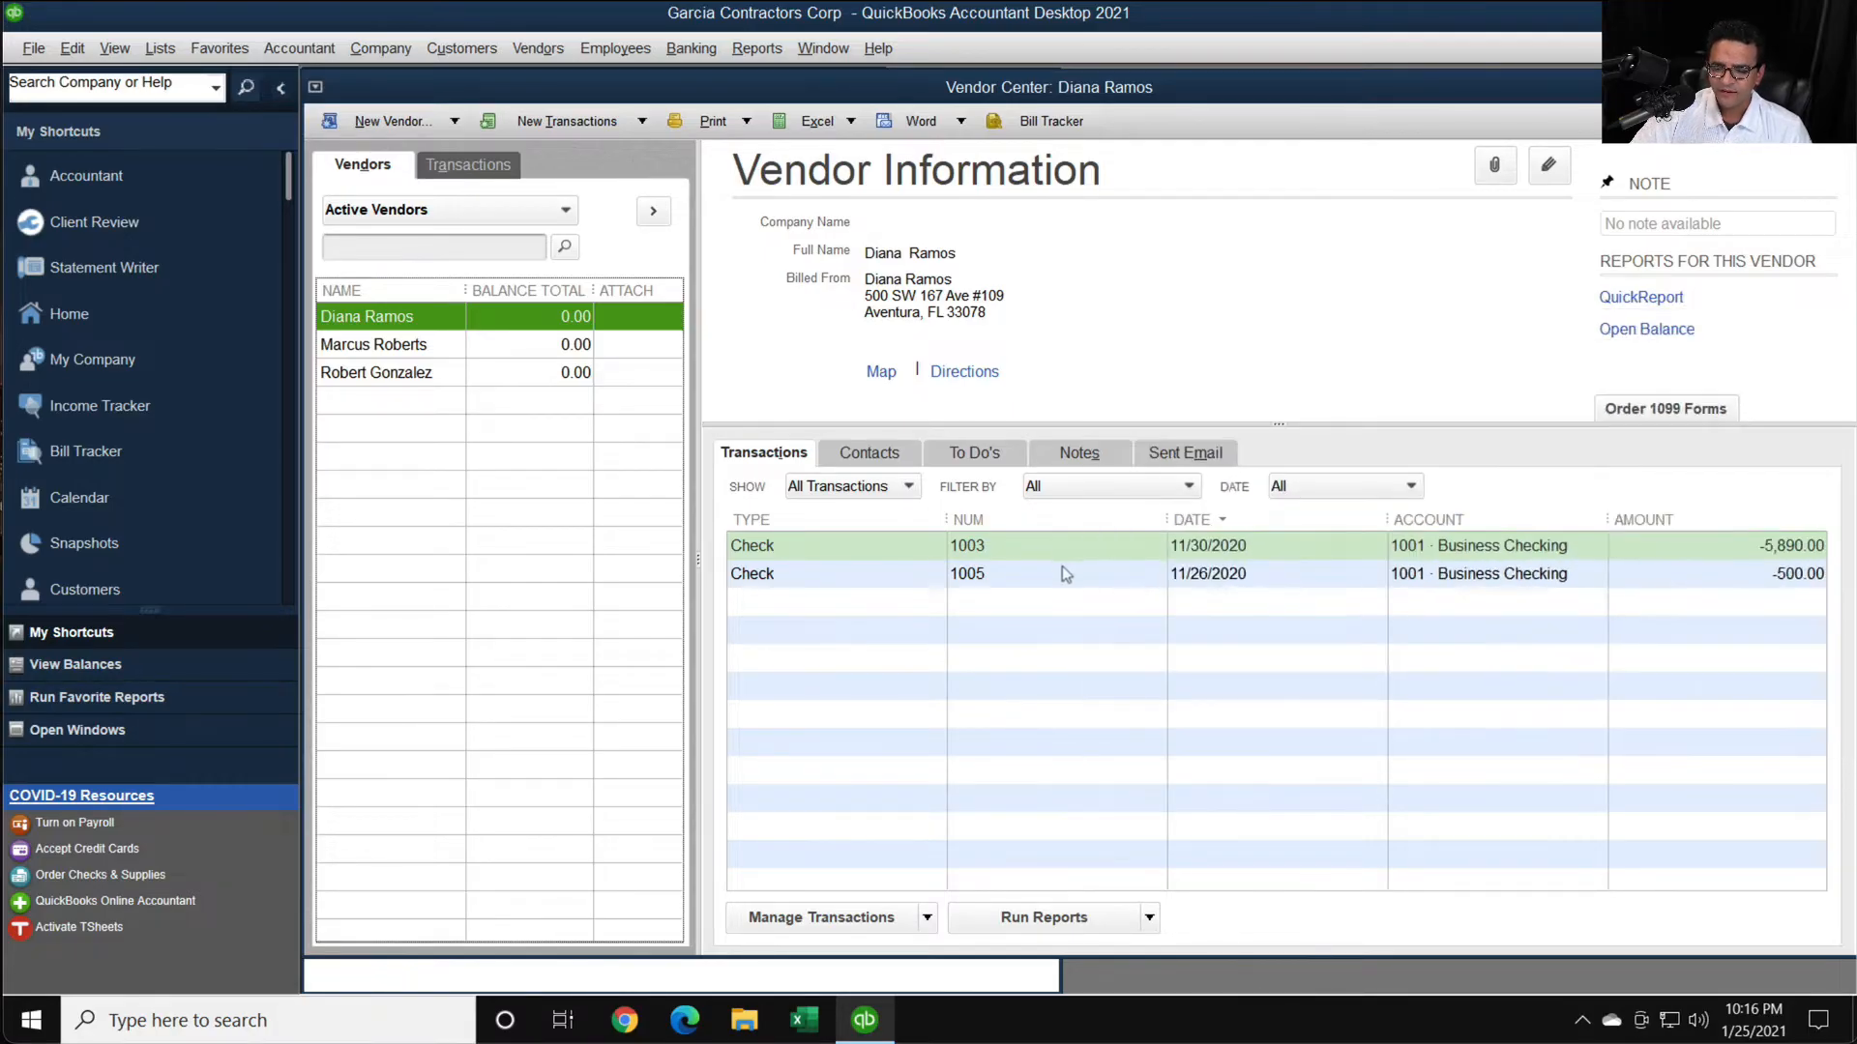
- Open the vendor's check 1003, examine the account on its expense line, and close the check
double_click(1015, 547)
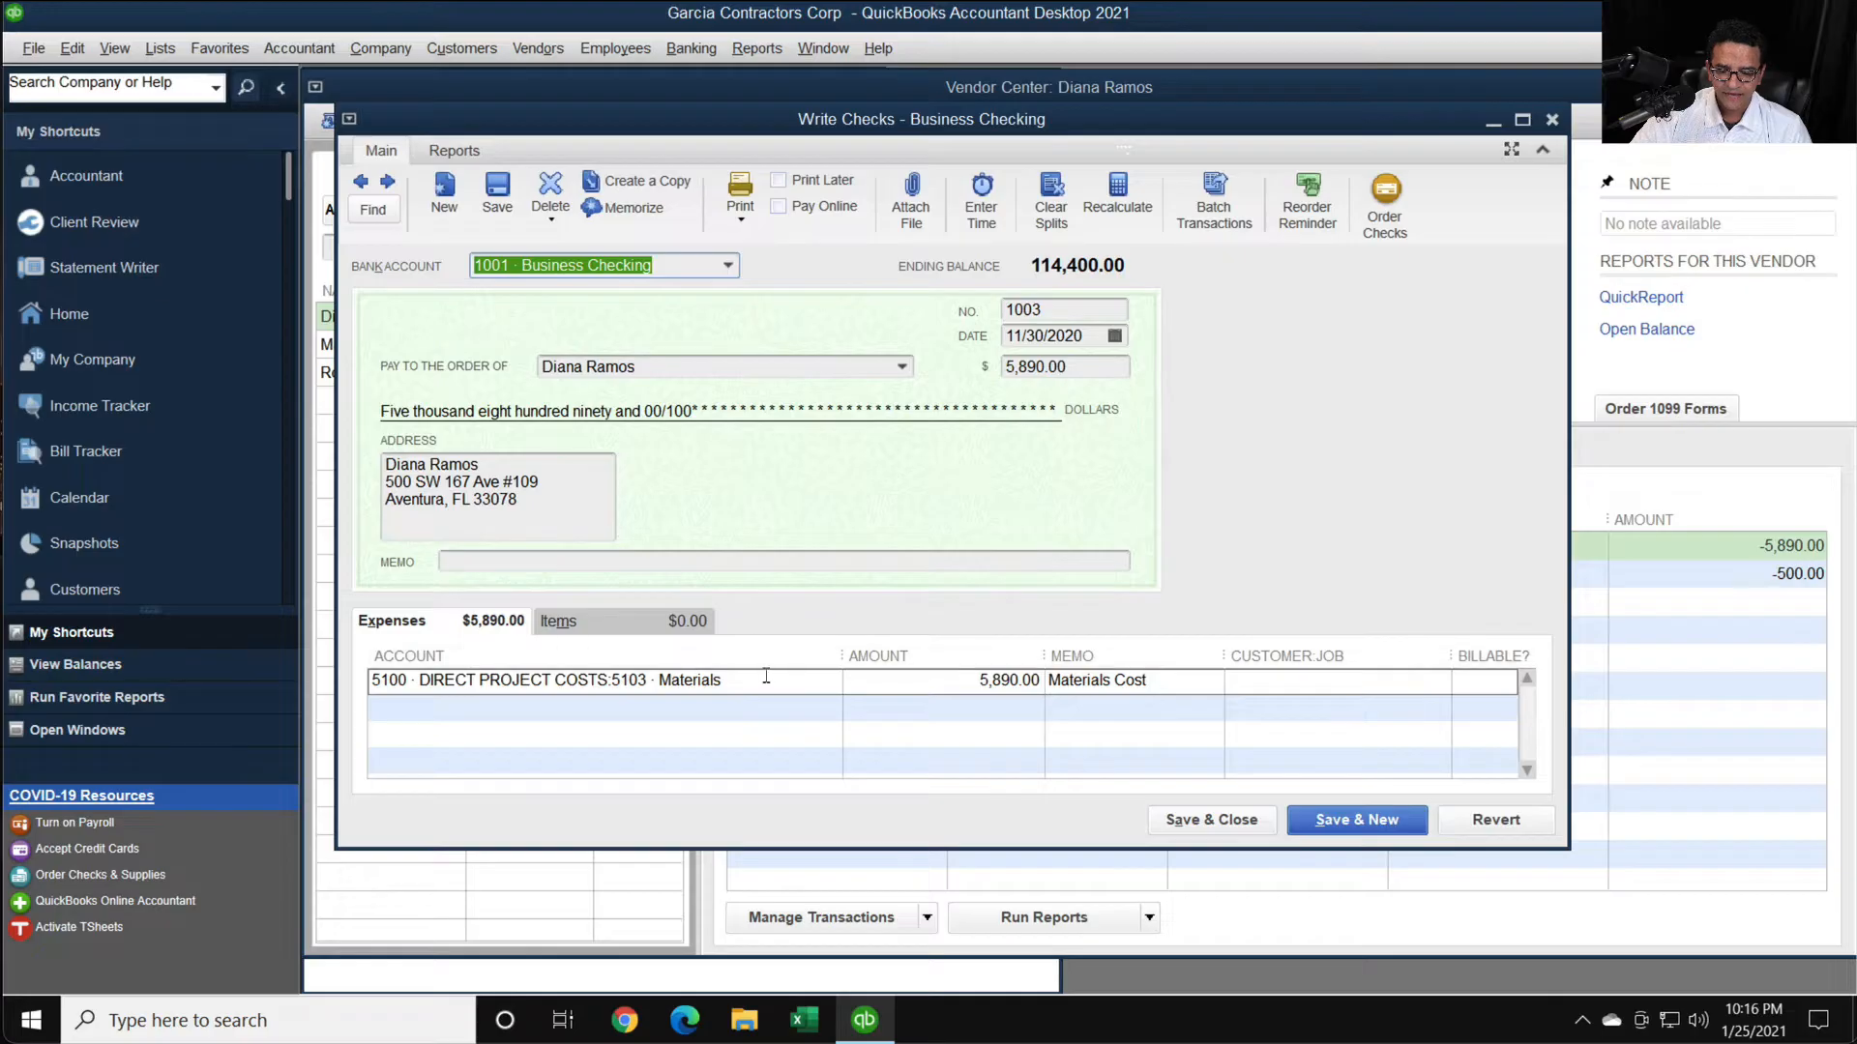
click(659, 681)
key(super+plus)
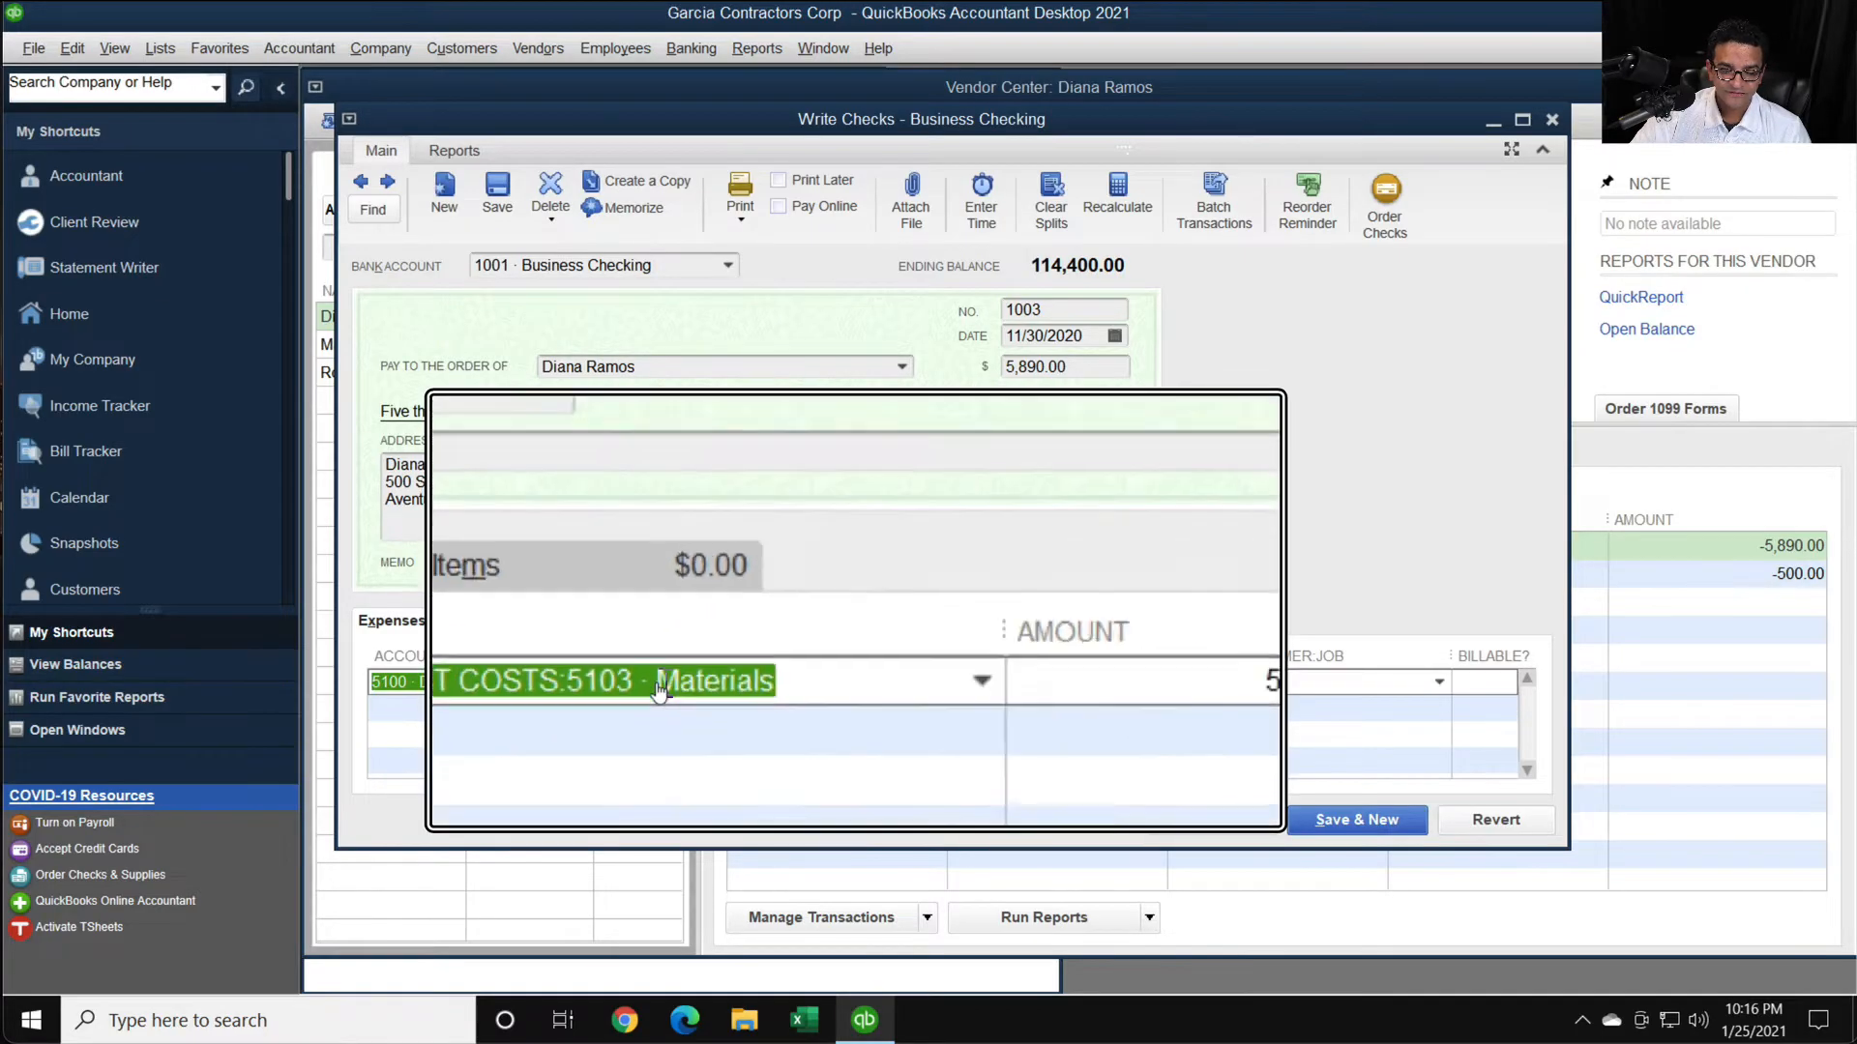
key(super+Escape)
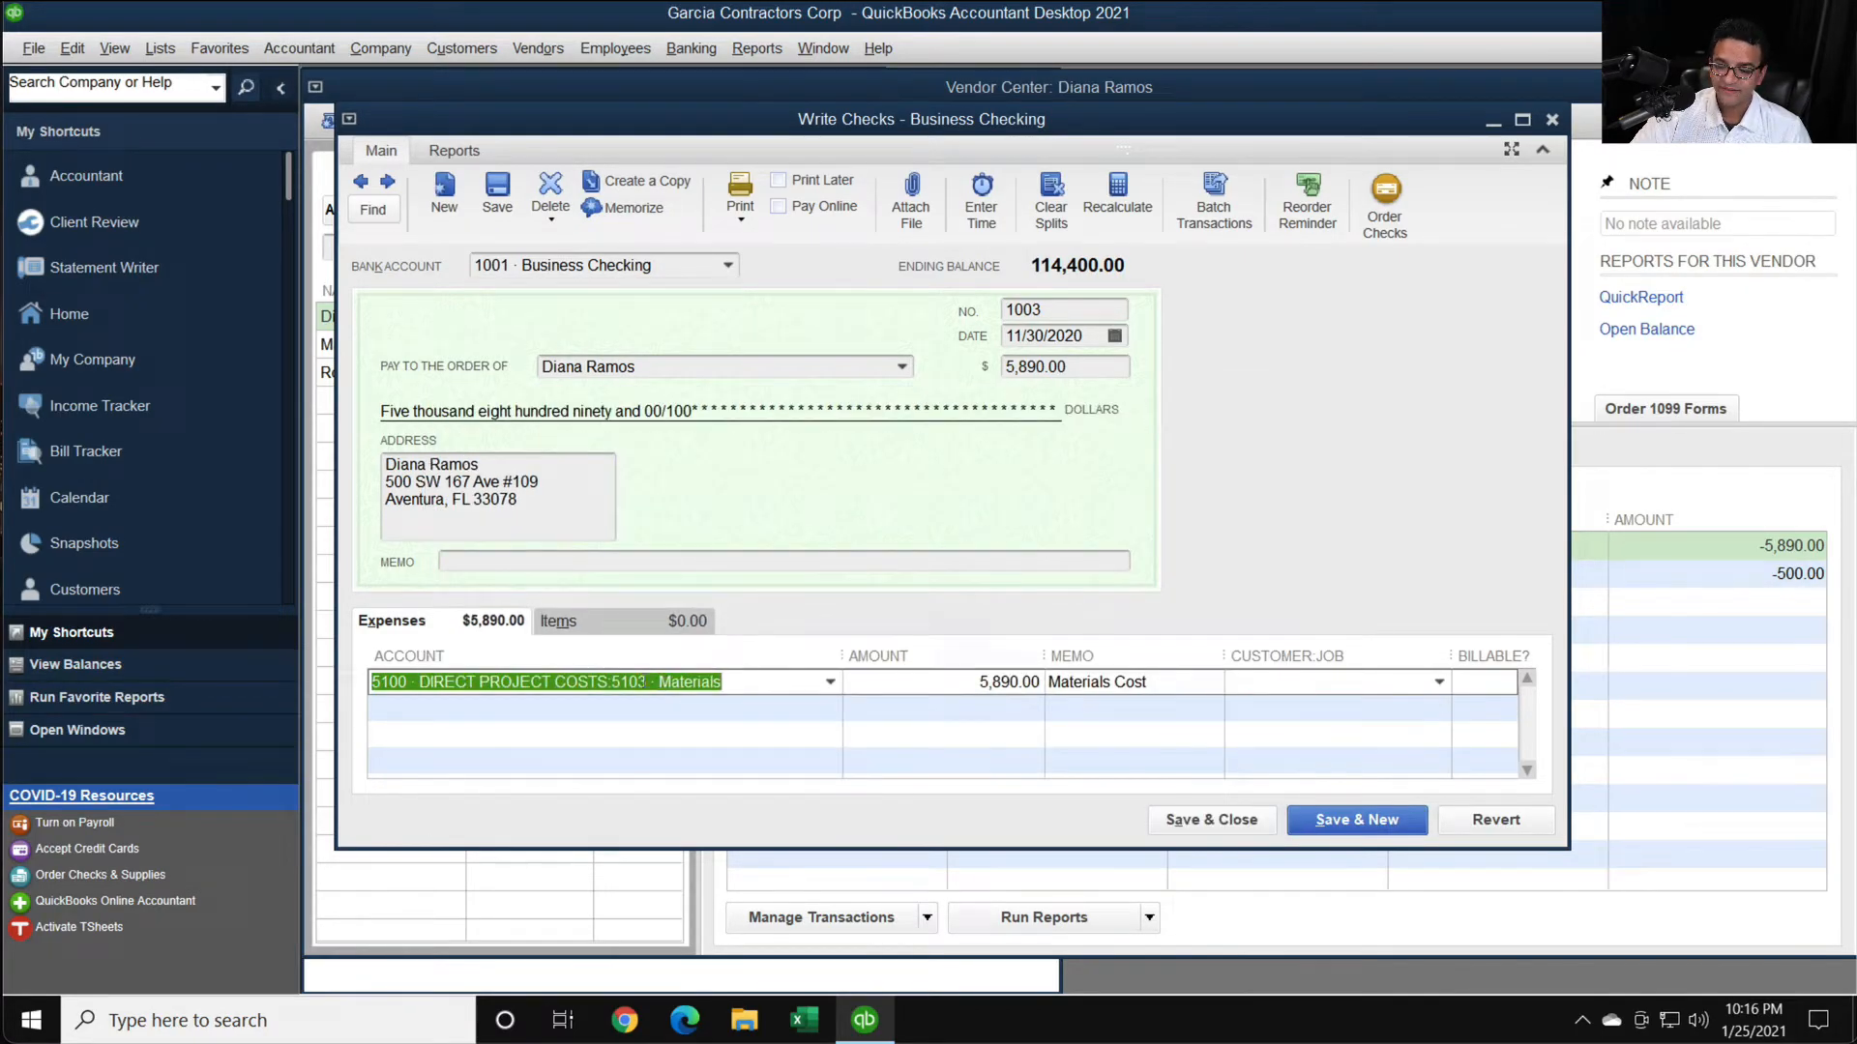
click(1240, 820)
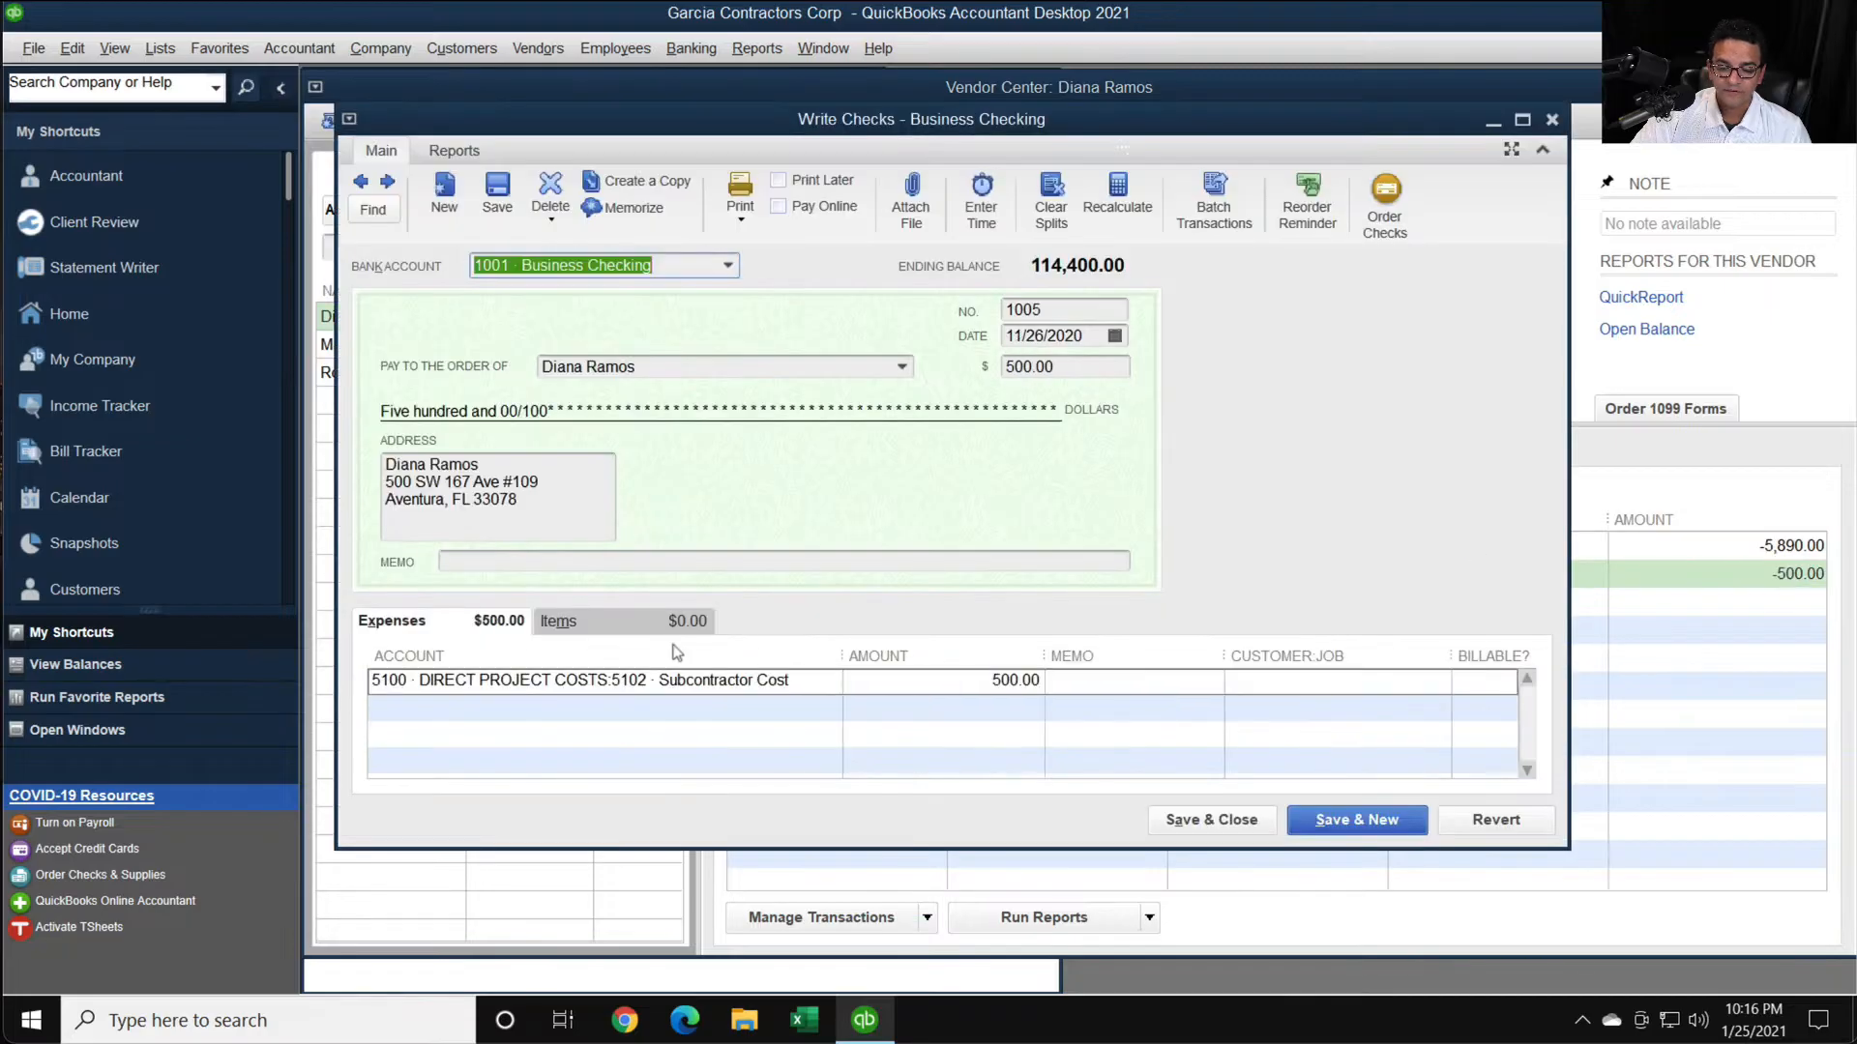
- Examine the account and amount on the expense line of check 1005, and close the check
click(803, 682)
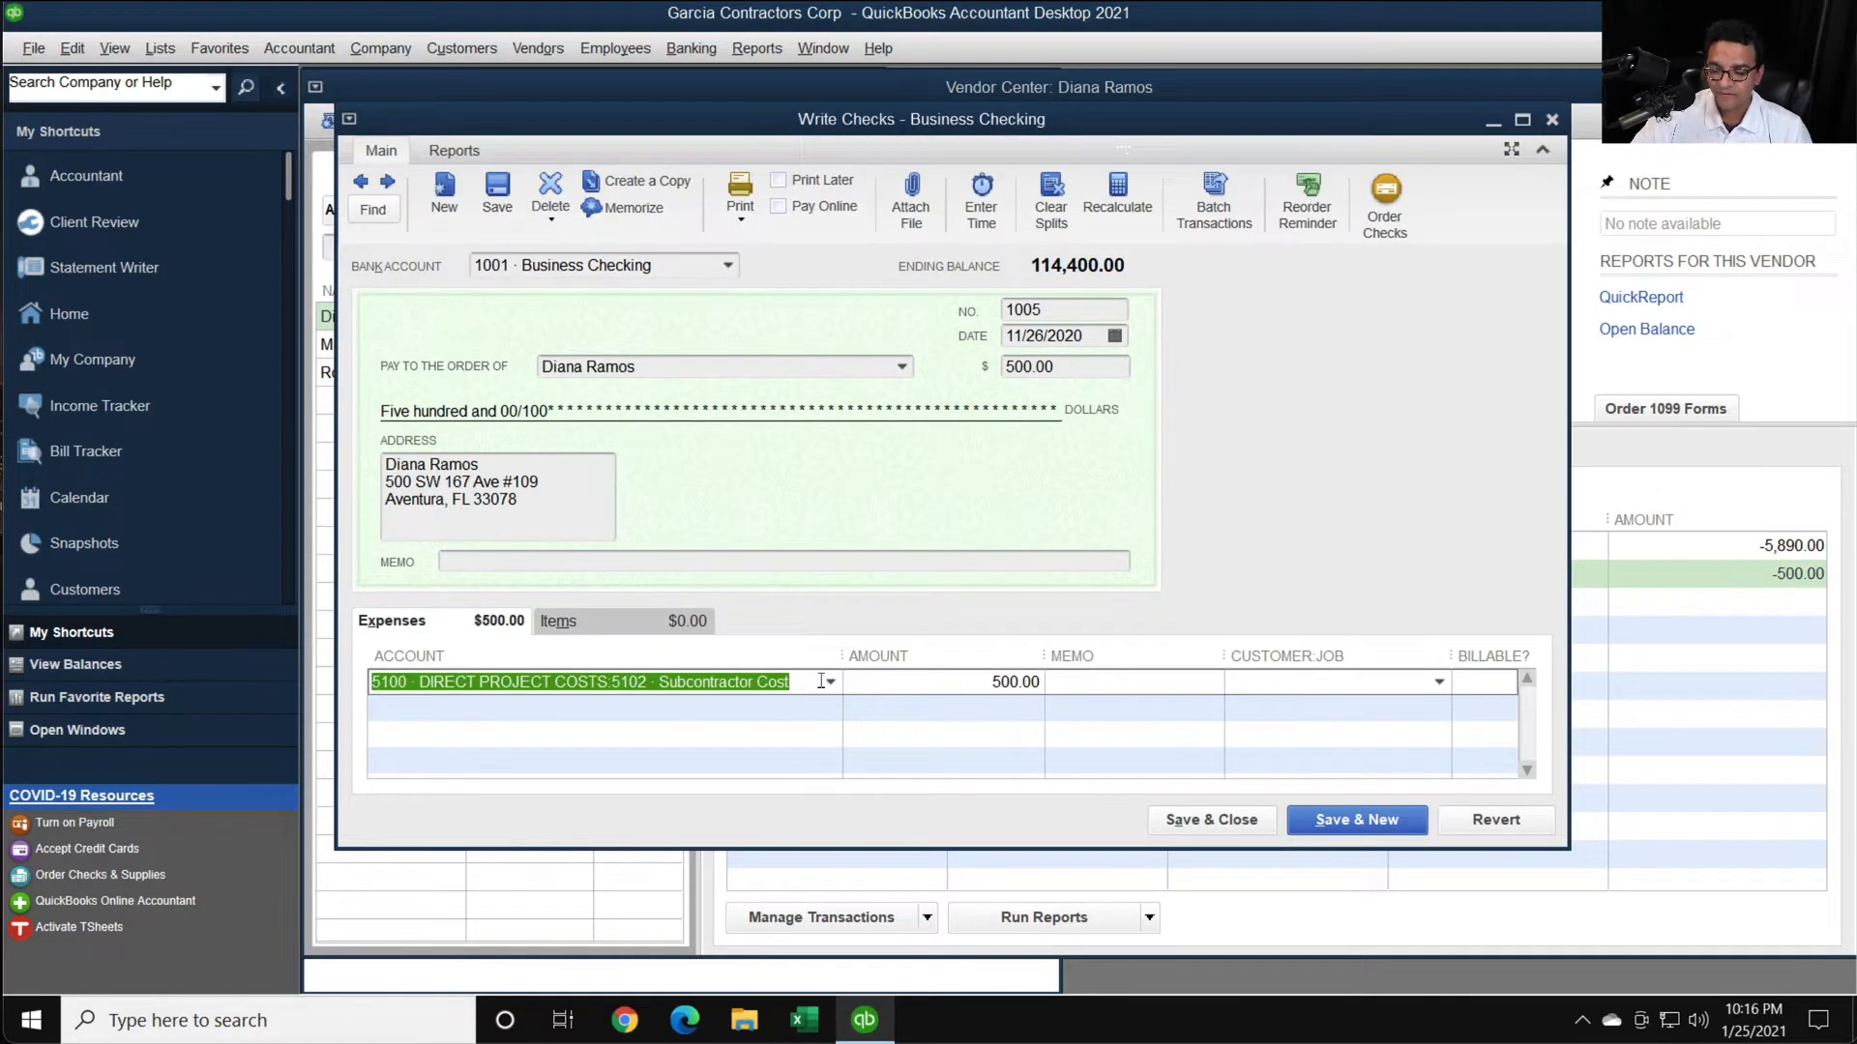
key(Tab)
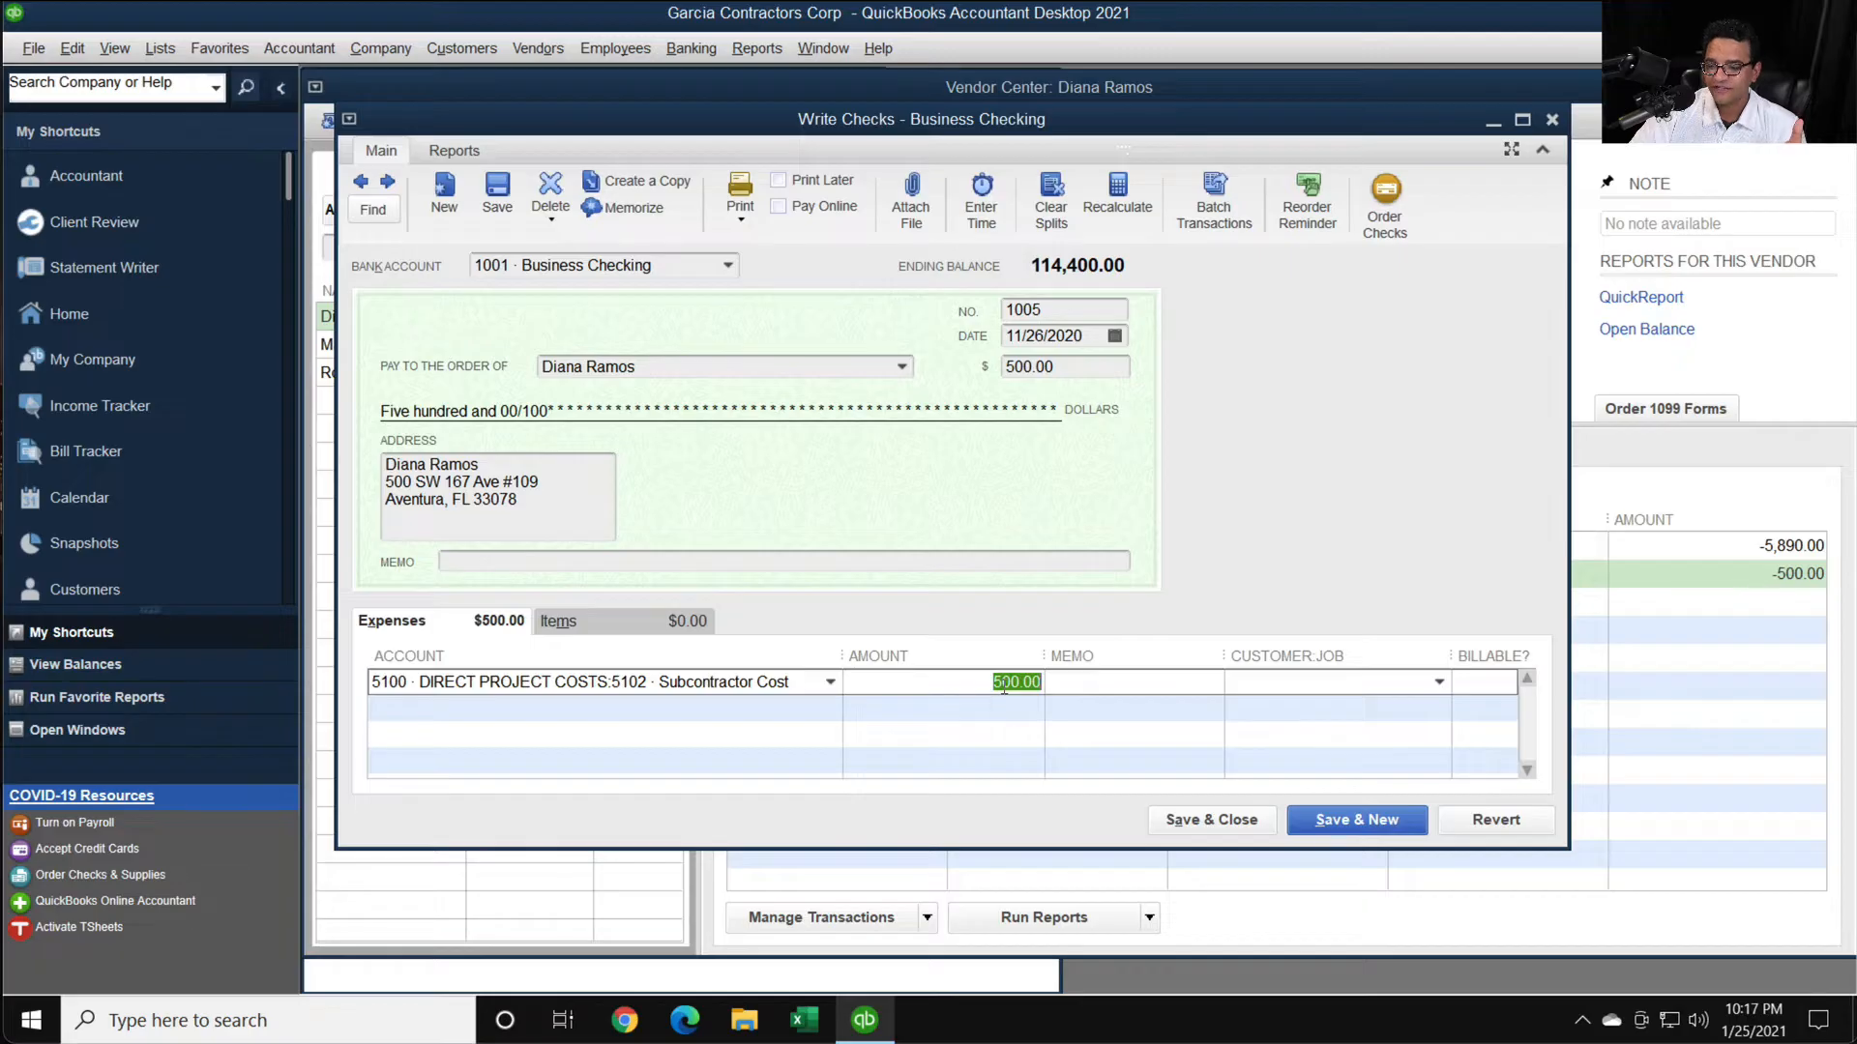
click(1212, 820)
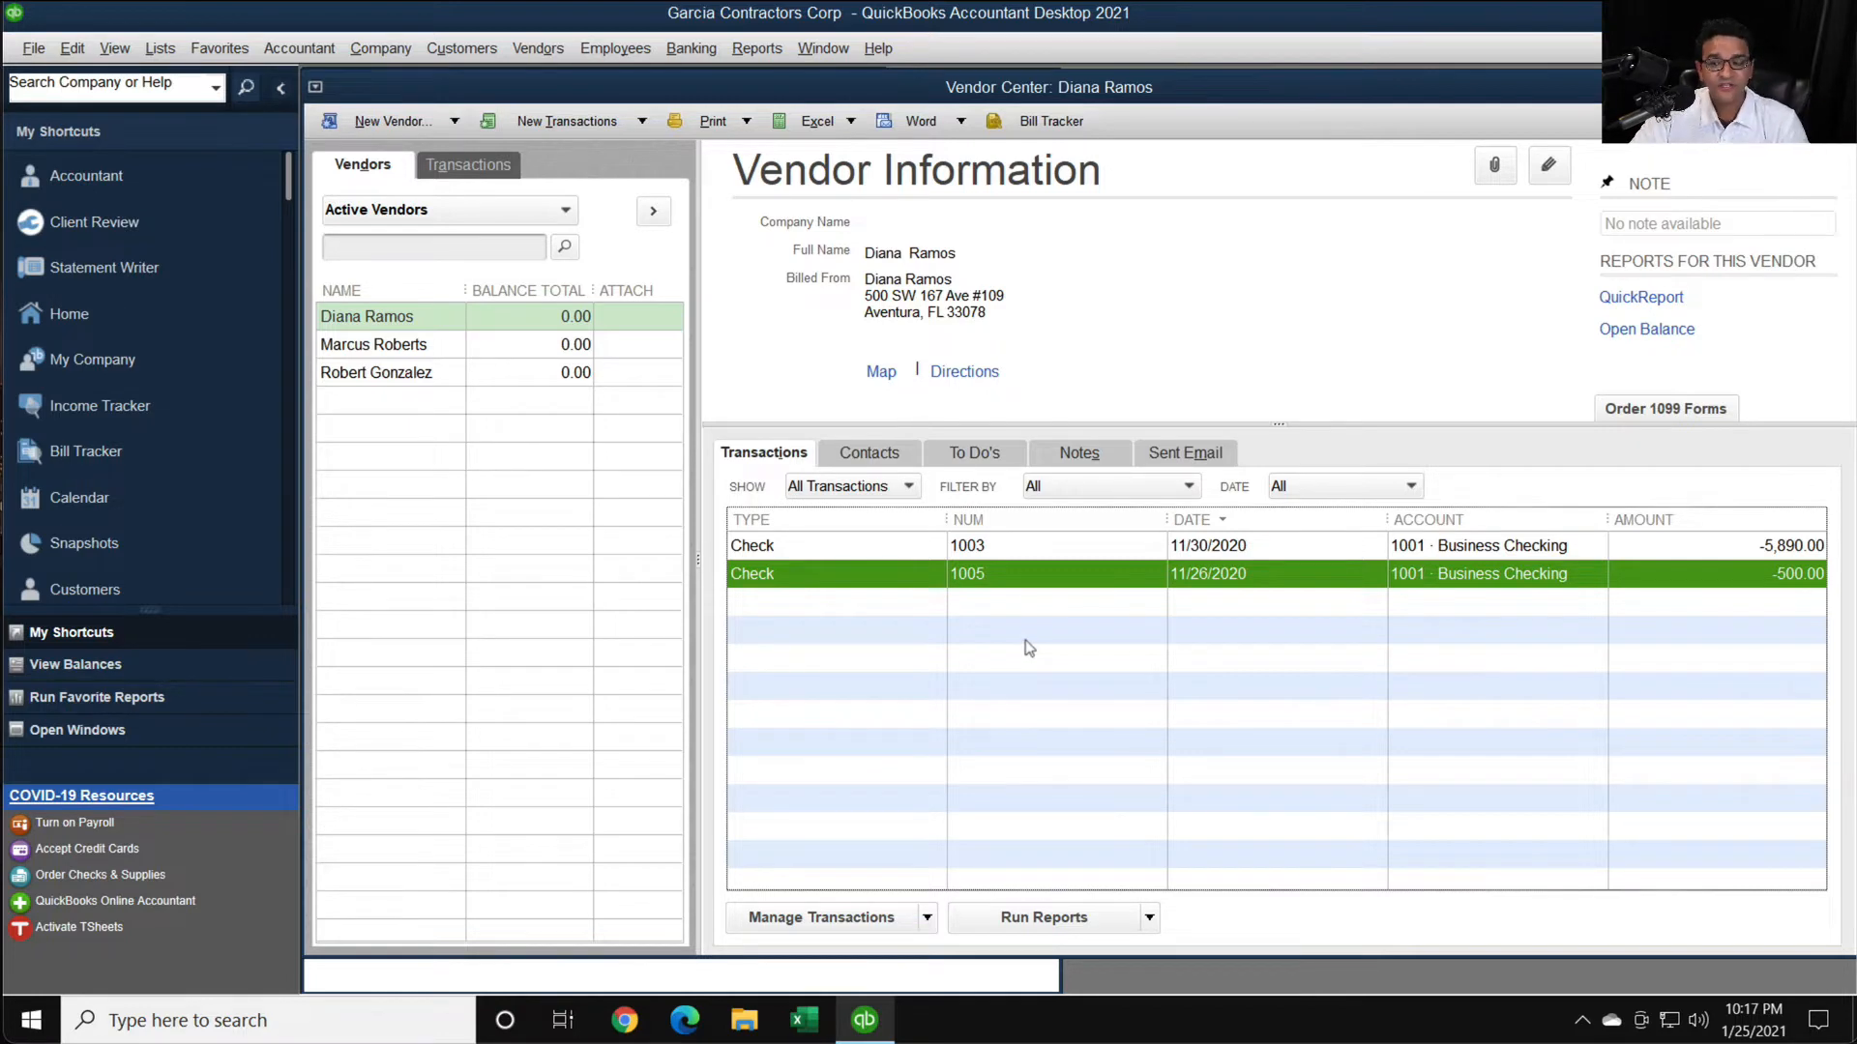
- Reopen check 1005, set its Subcontractor Cost expense line to 700.00, and try to record the change
double_click(1008, 578)
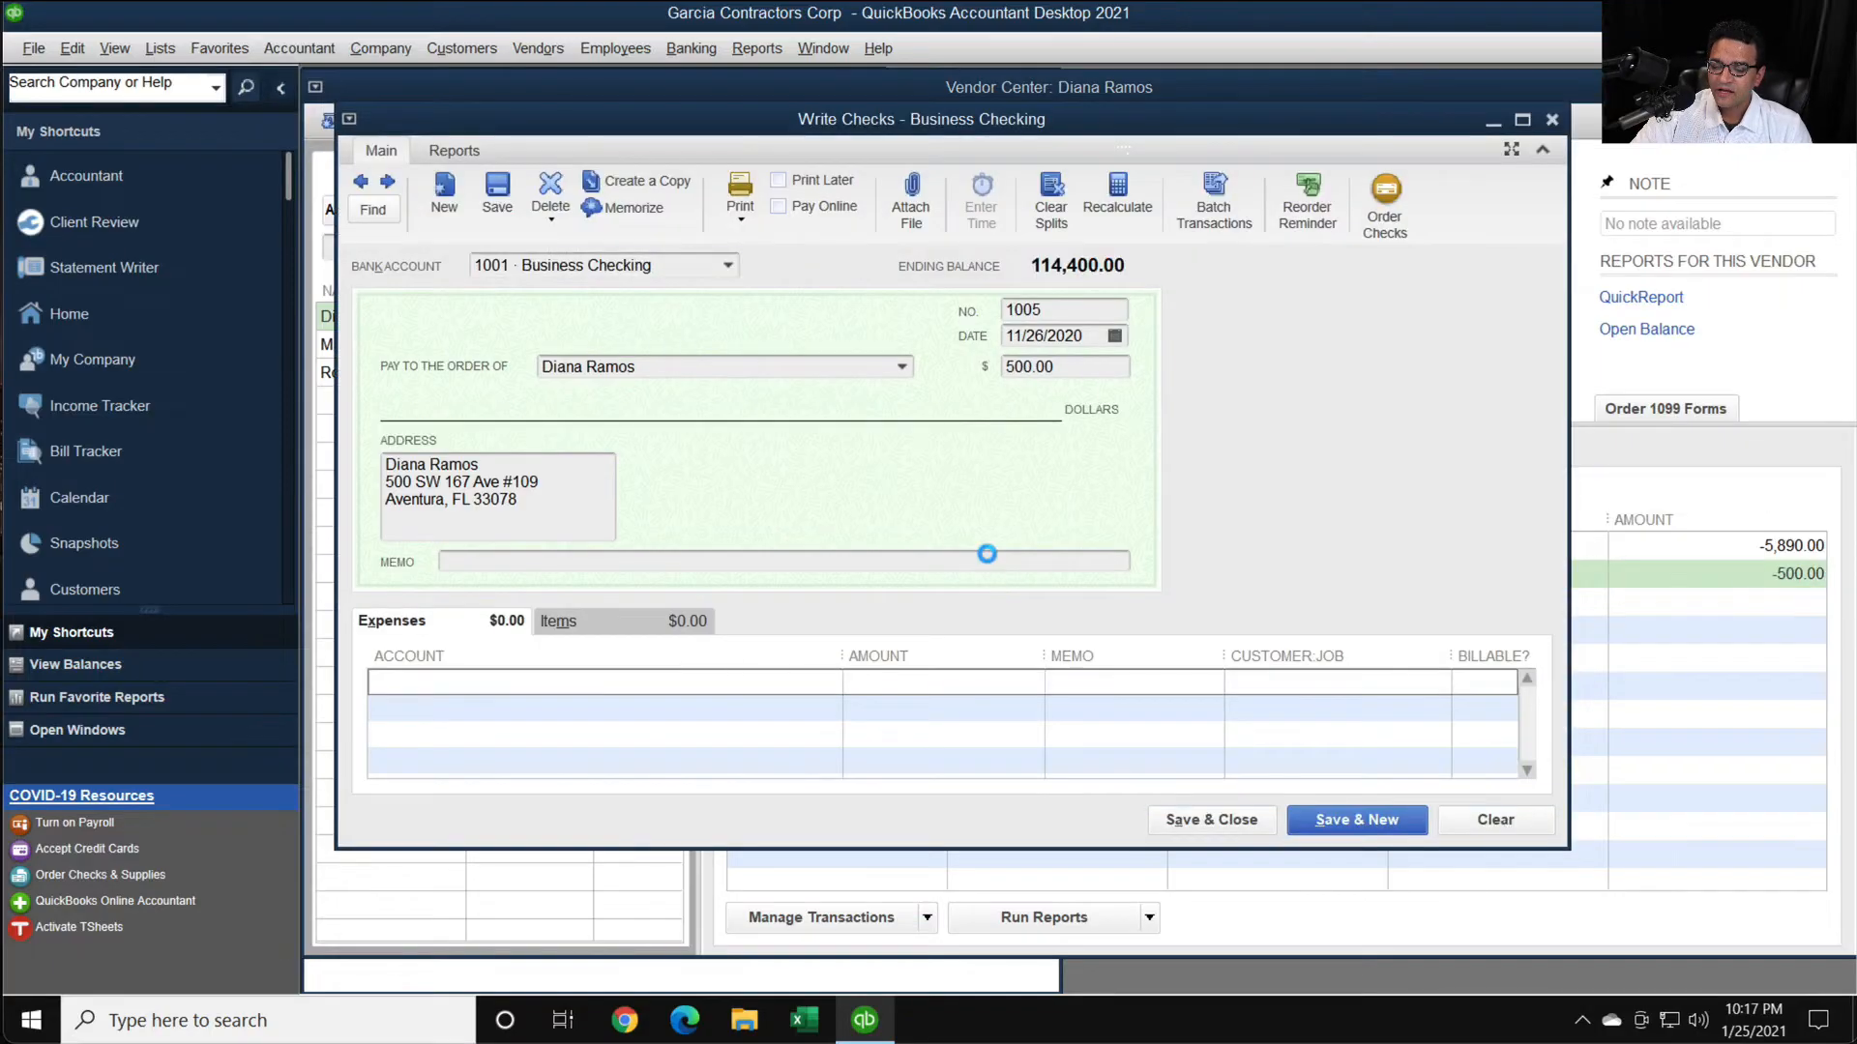
click(1015, 681)
text(700)
click(1114, 688)
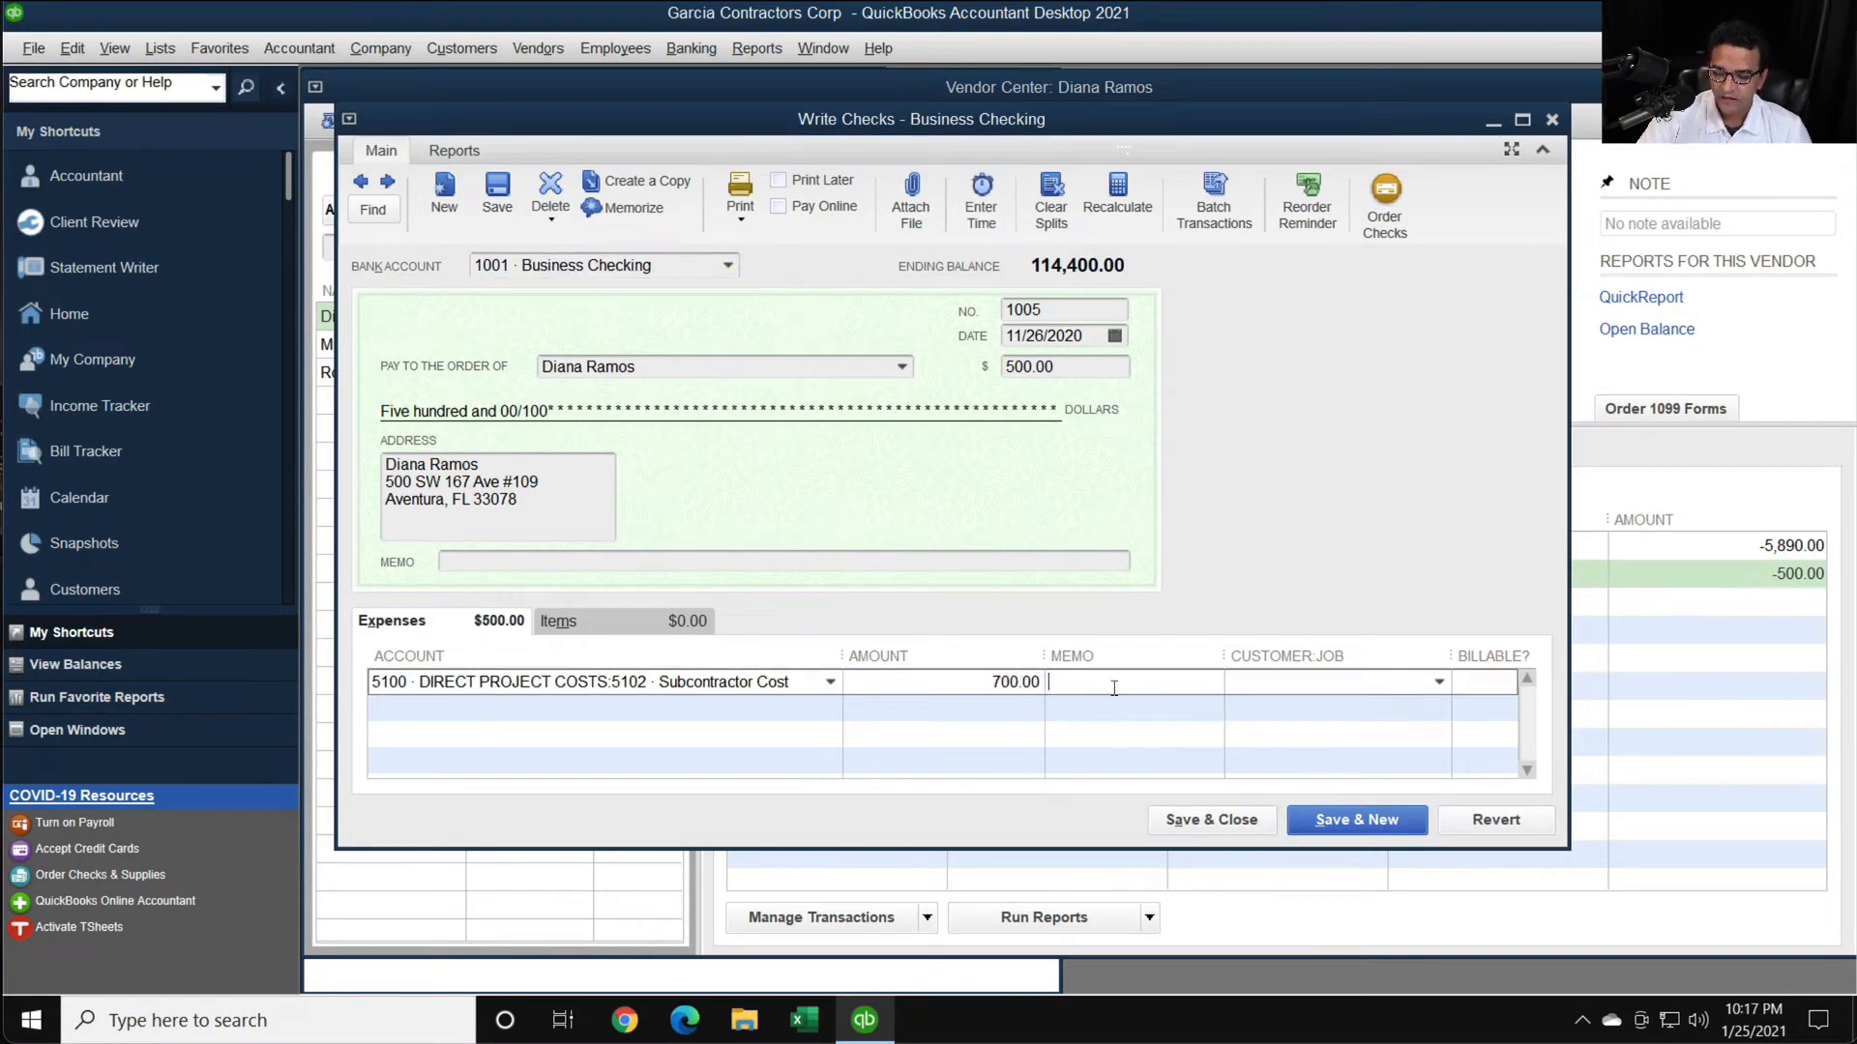
click(1212, 820)
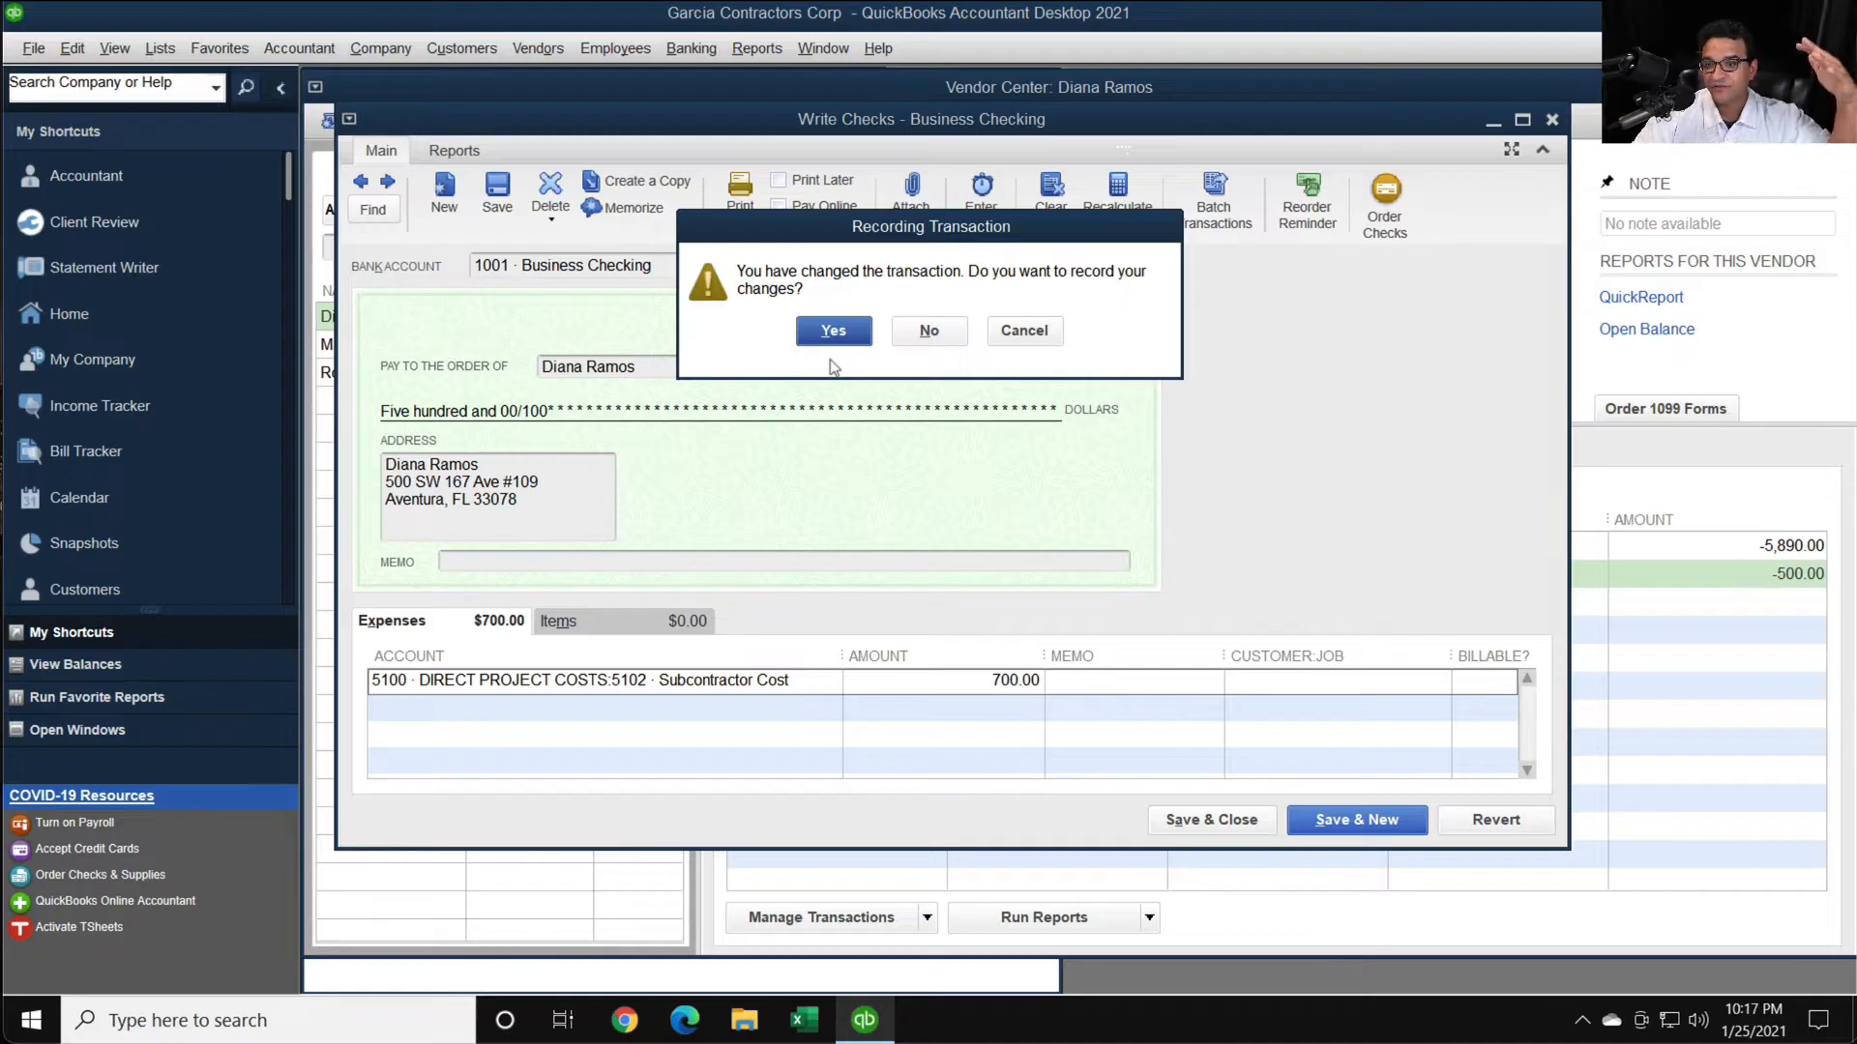
click(845, 334)
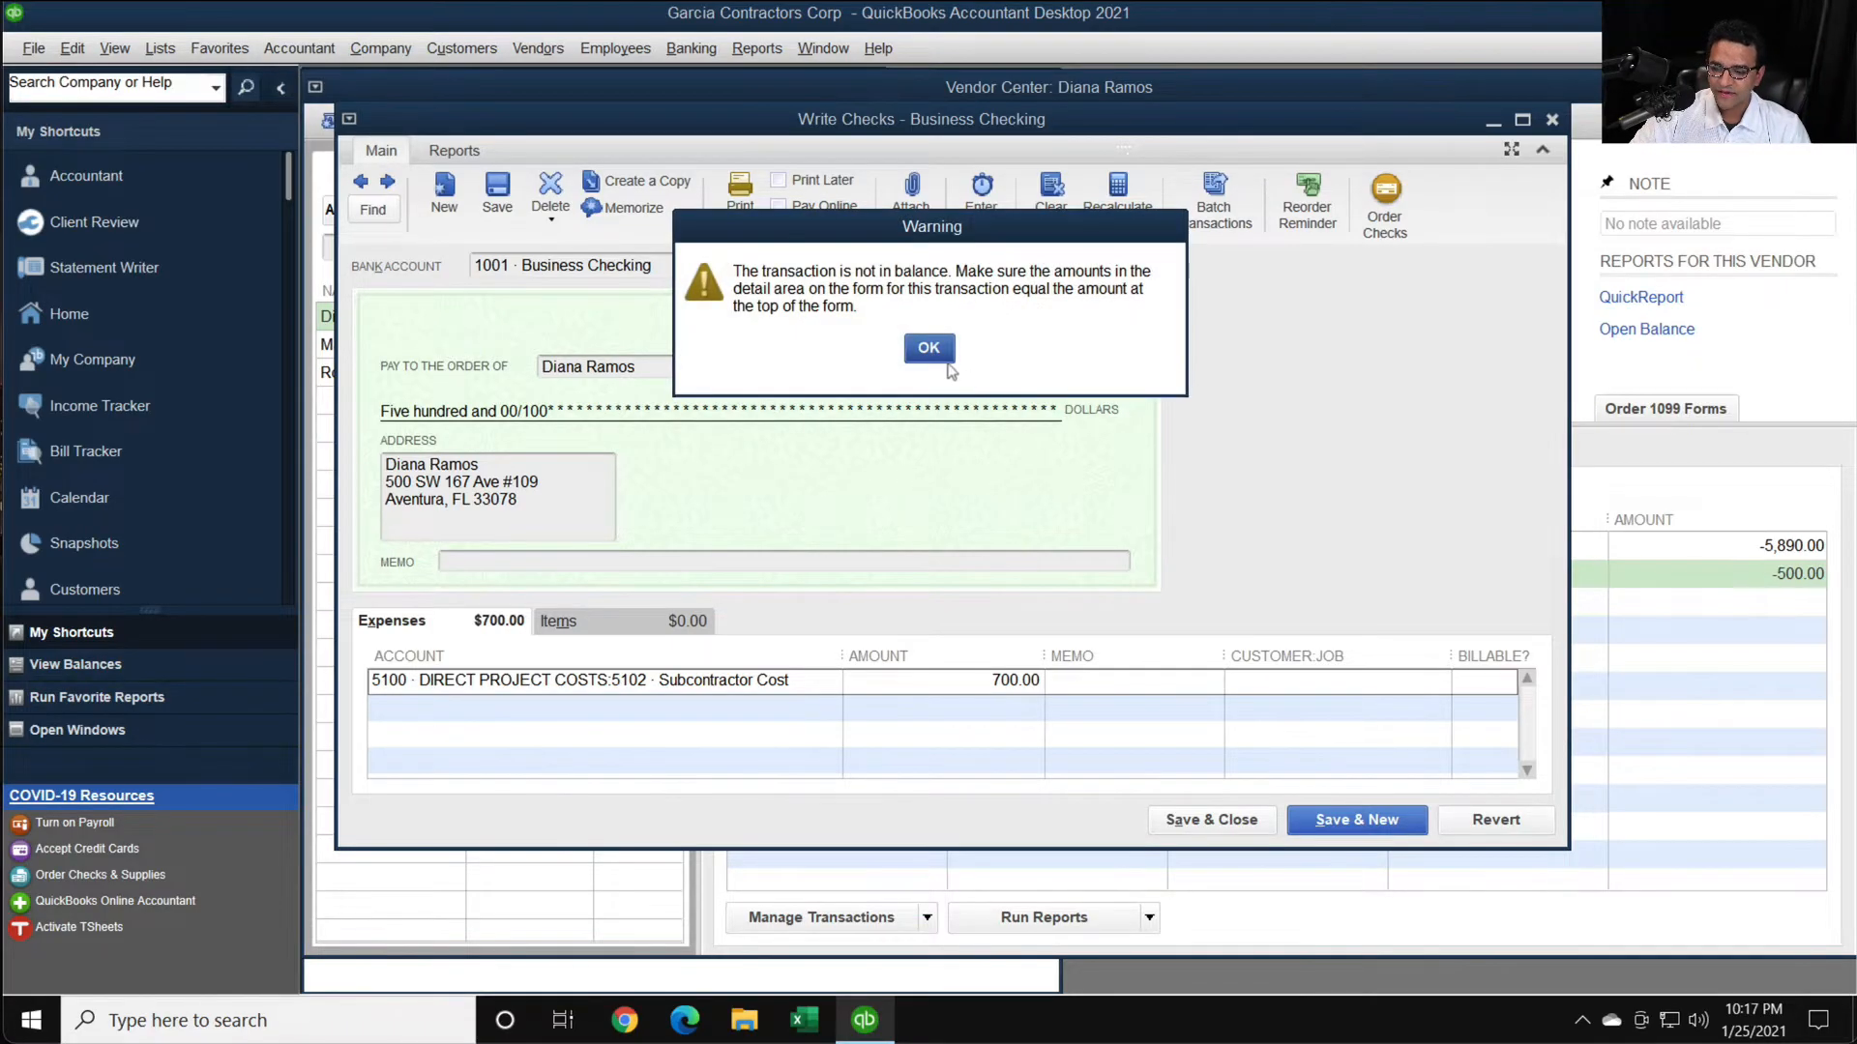
click(928, 348)
- Set the payment amount at the head of check 1005 to 700.00 and record the changed transaction
click(1074, 365)
text(700)
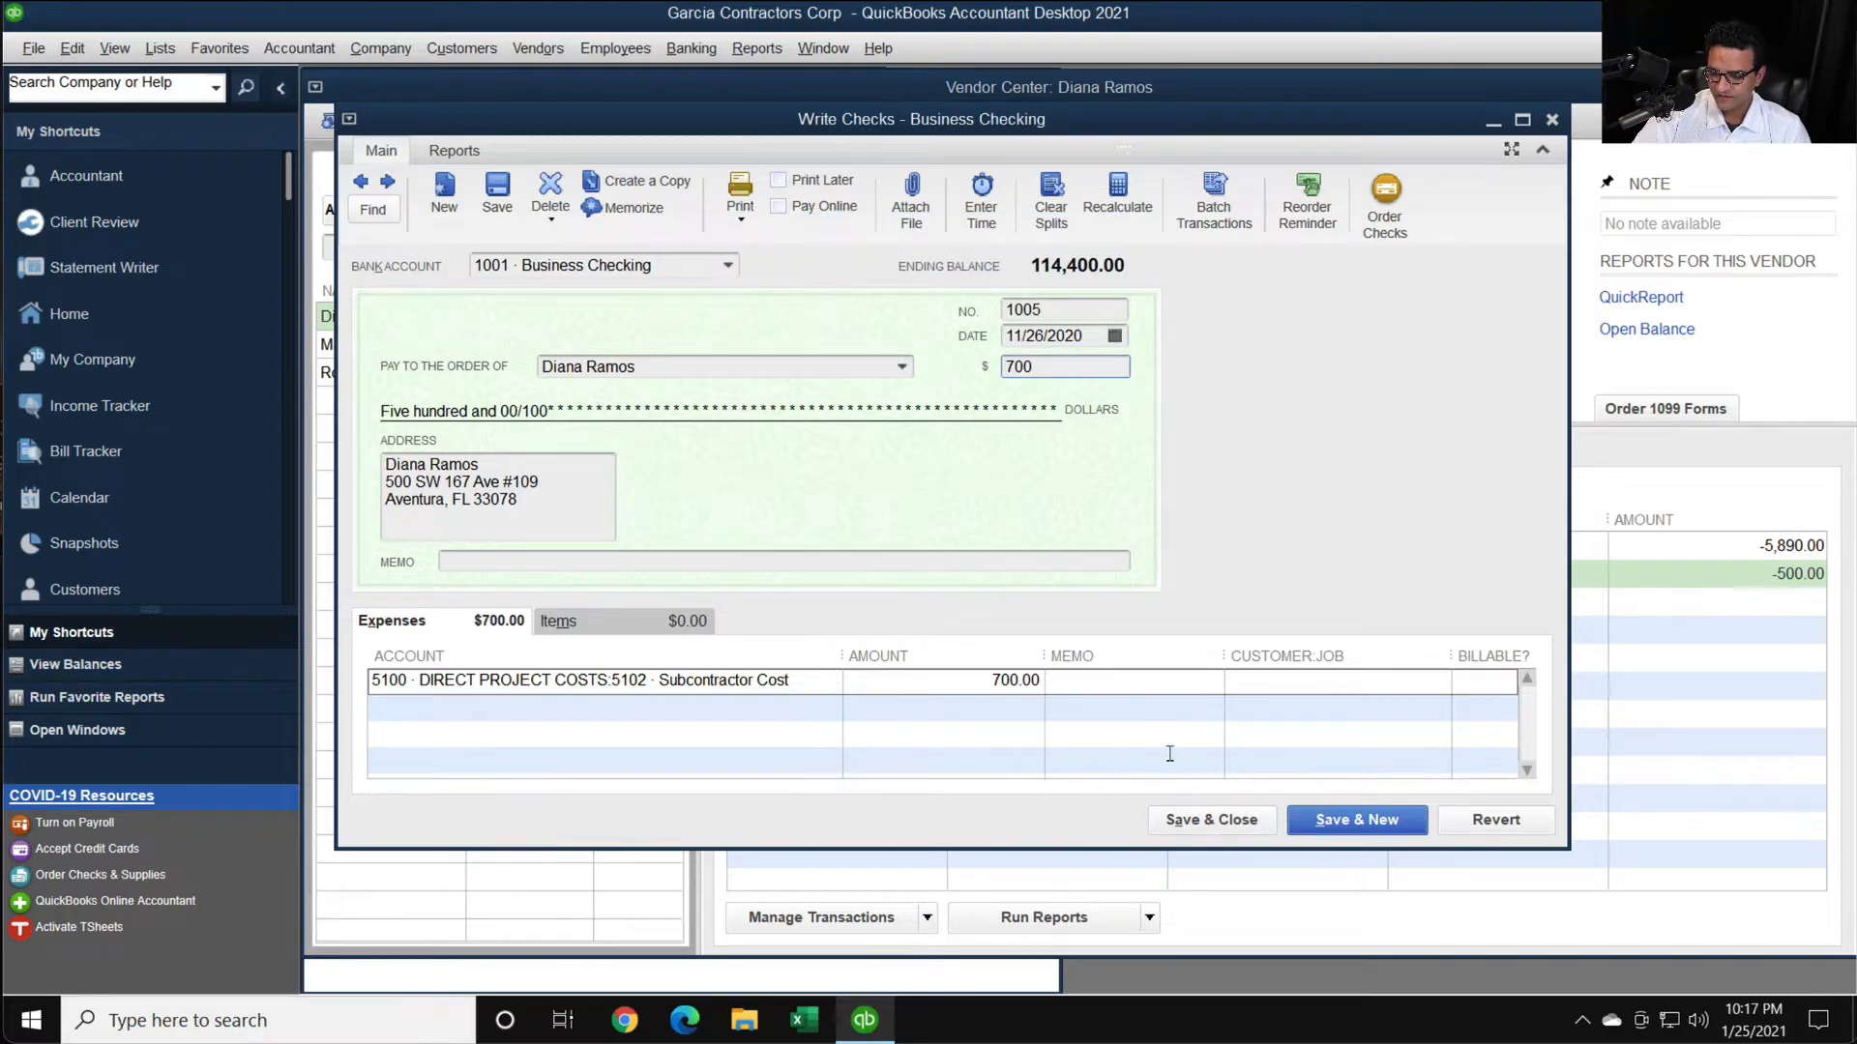
click(1214, 822)
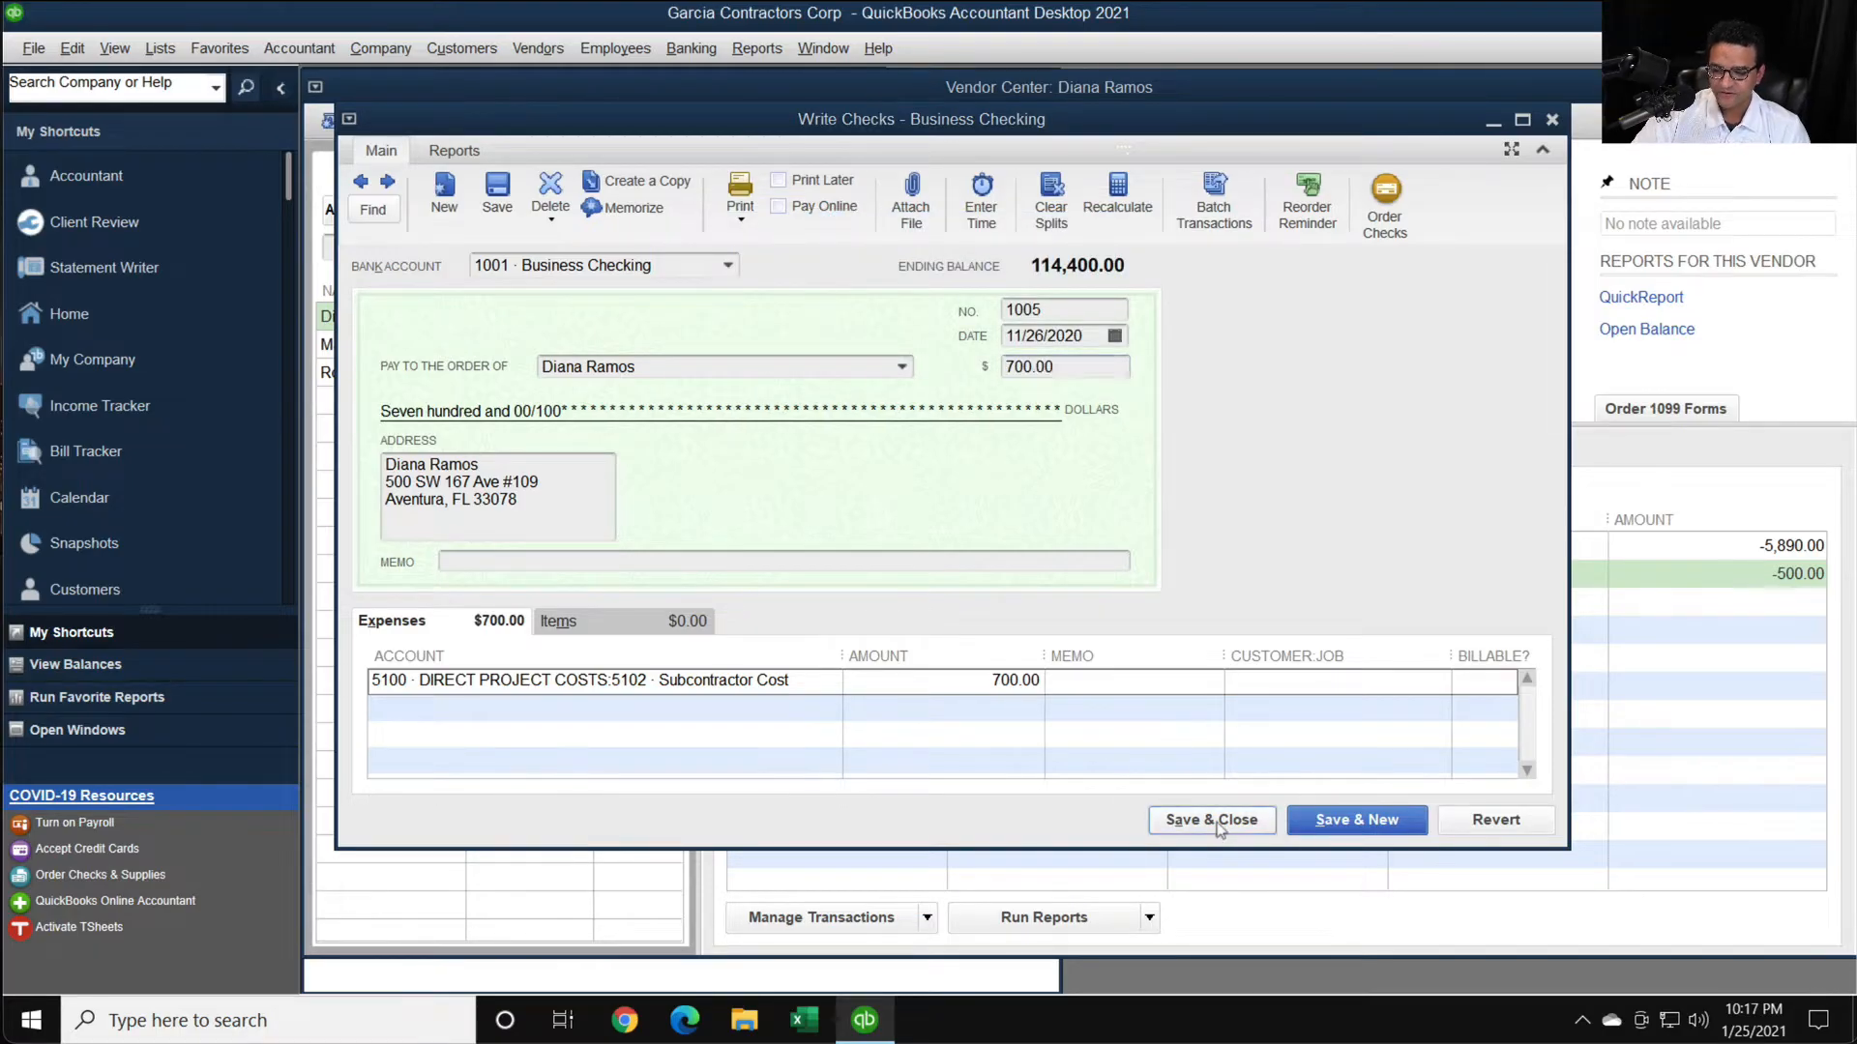
click(839, 332)
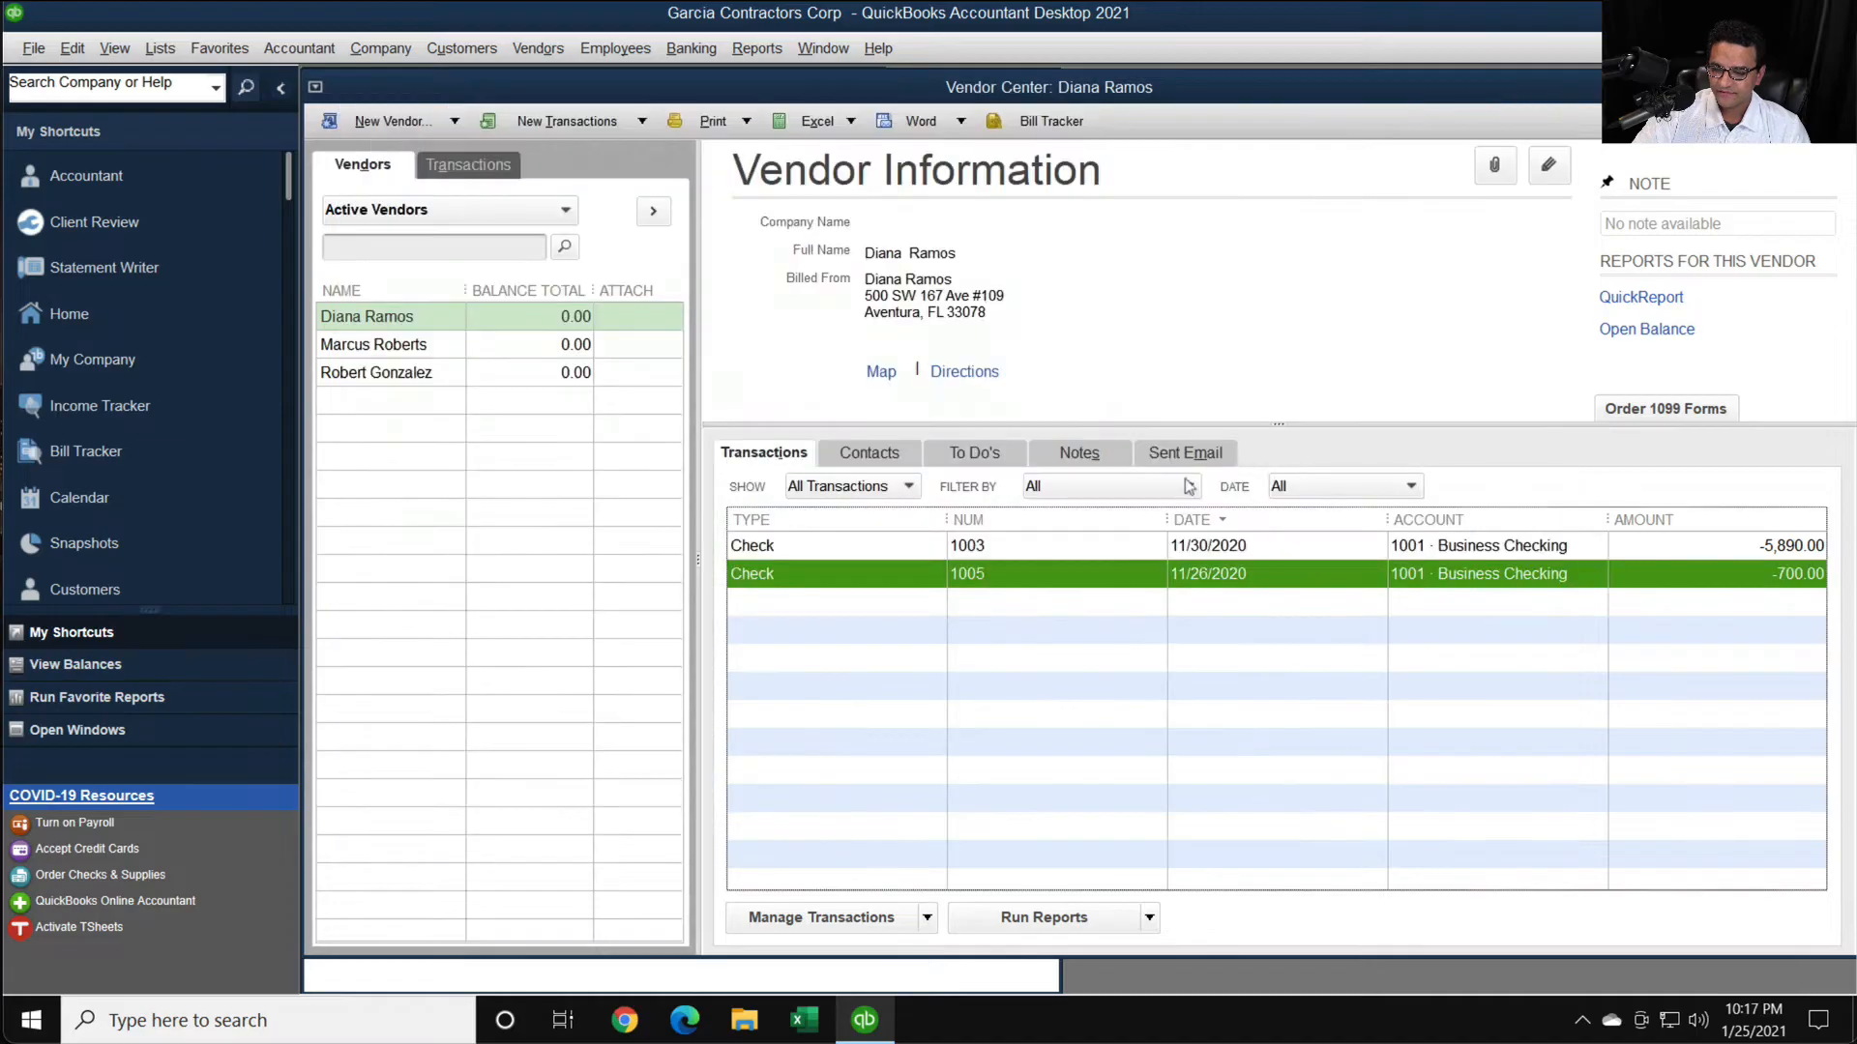
- Restart the Print/E-file 1099 Forms wizard for Form 1099-NEC, advance with the existing vendors and mappings to payment review, and view the included payments
click(538, 48)
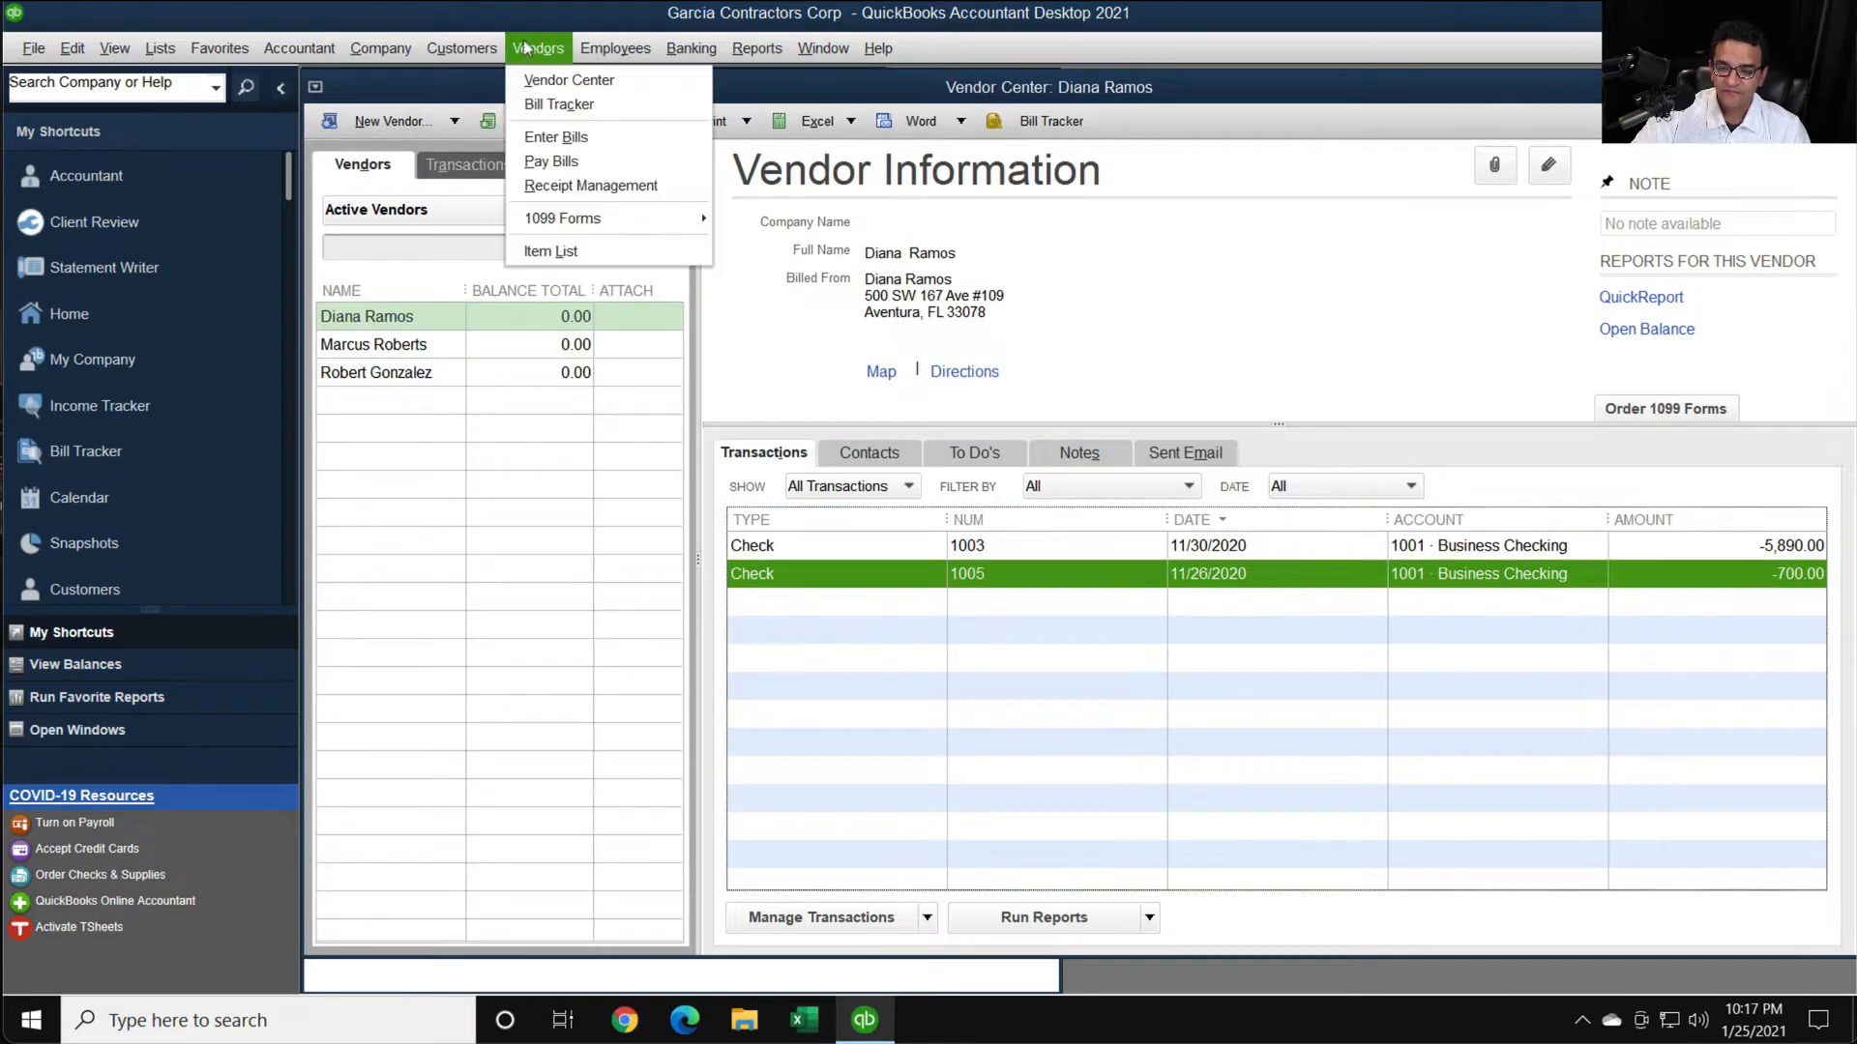
mouse_move(566, 214)
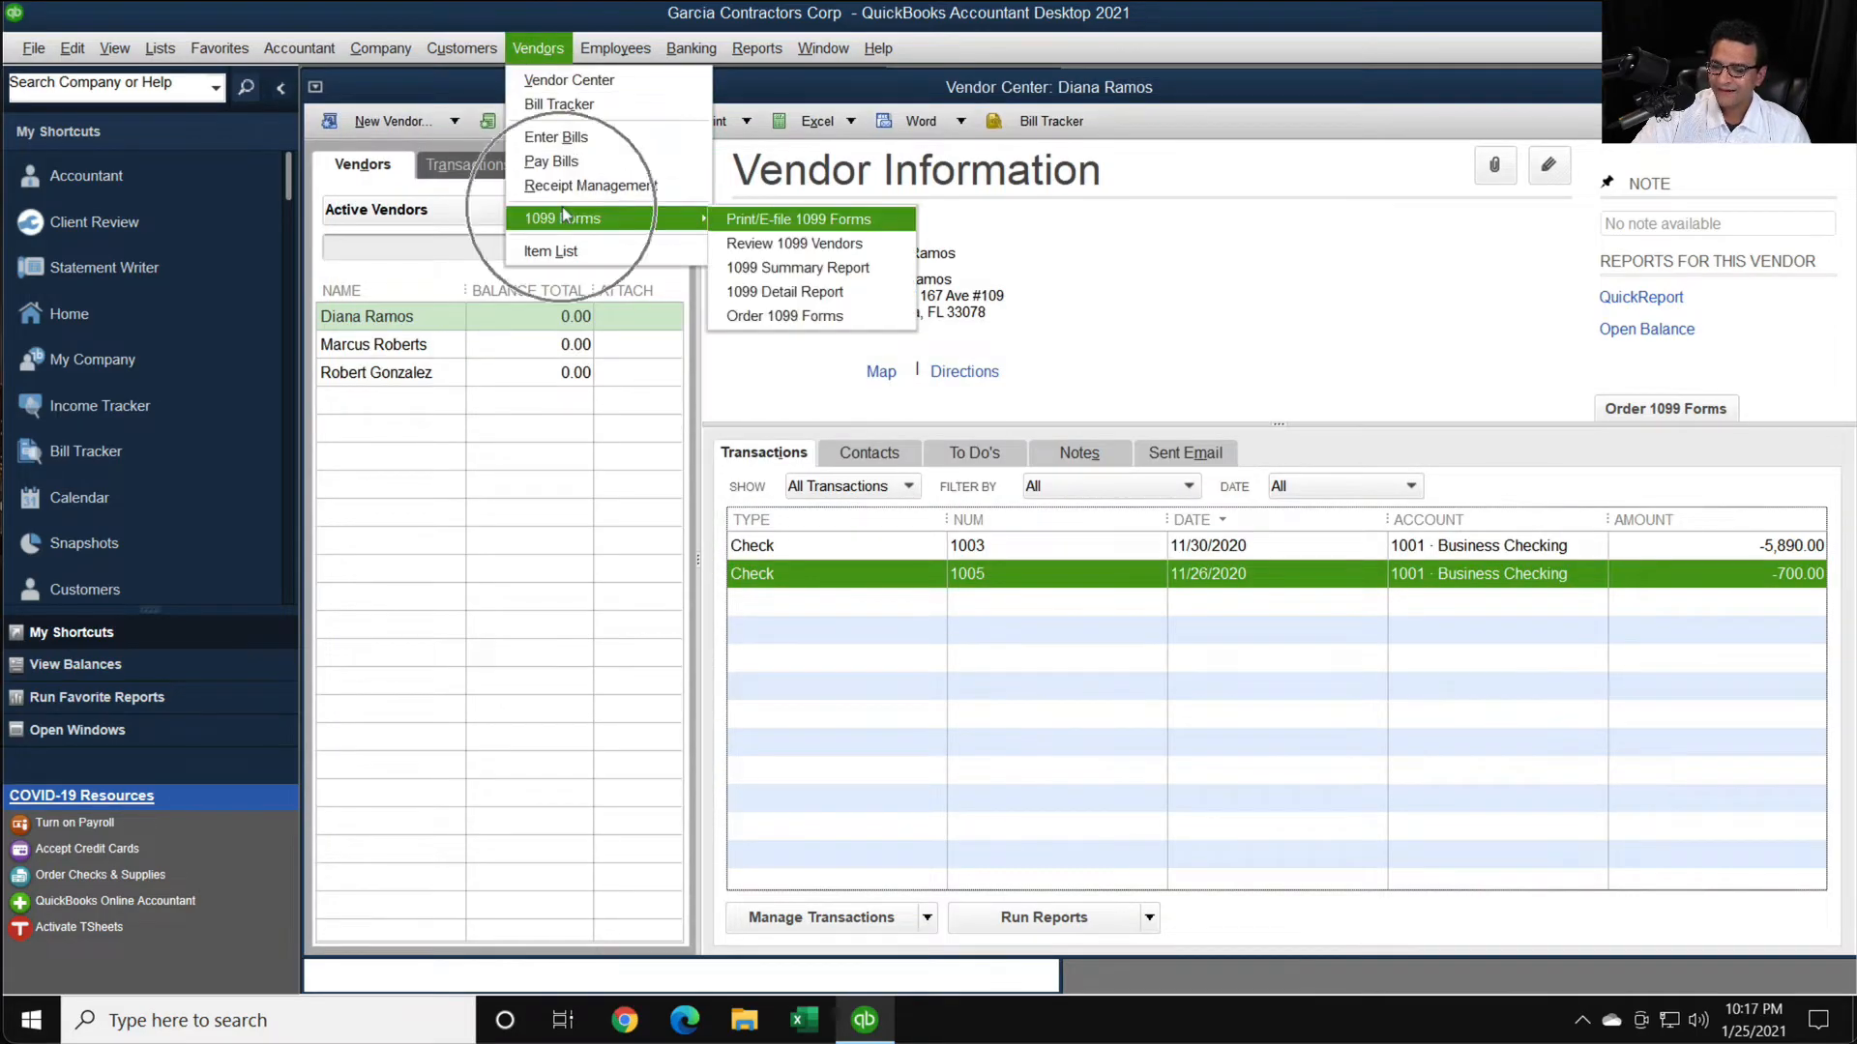
click(764, 217)
click(886, 468)
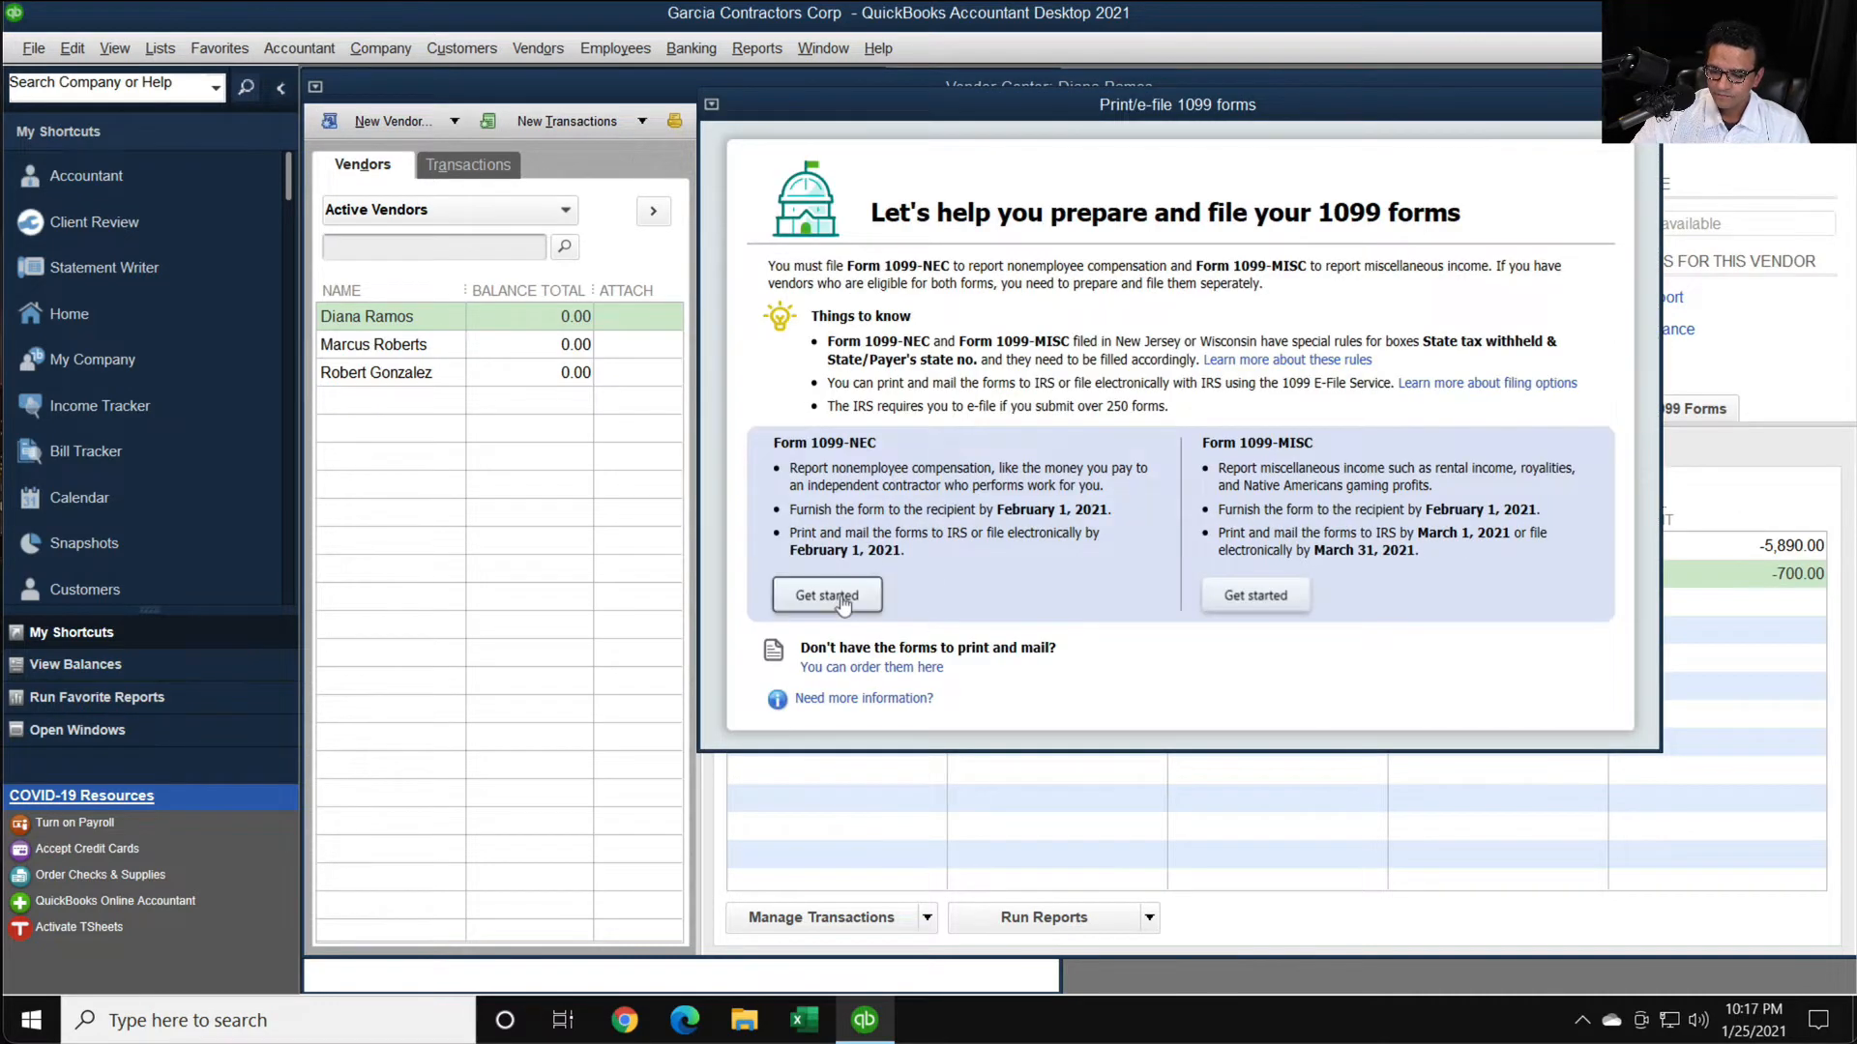
click(832, 594)
click(1501, 689)
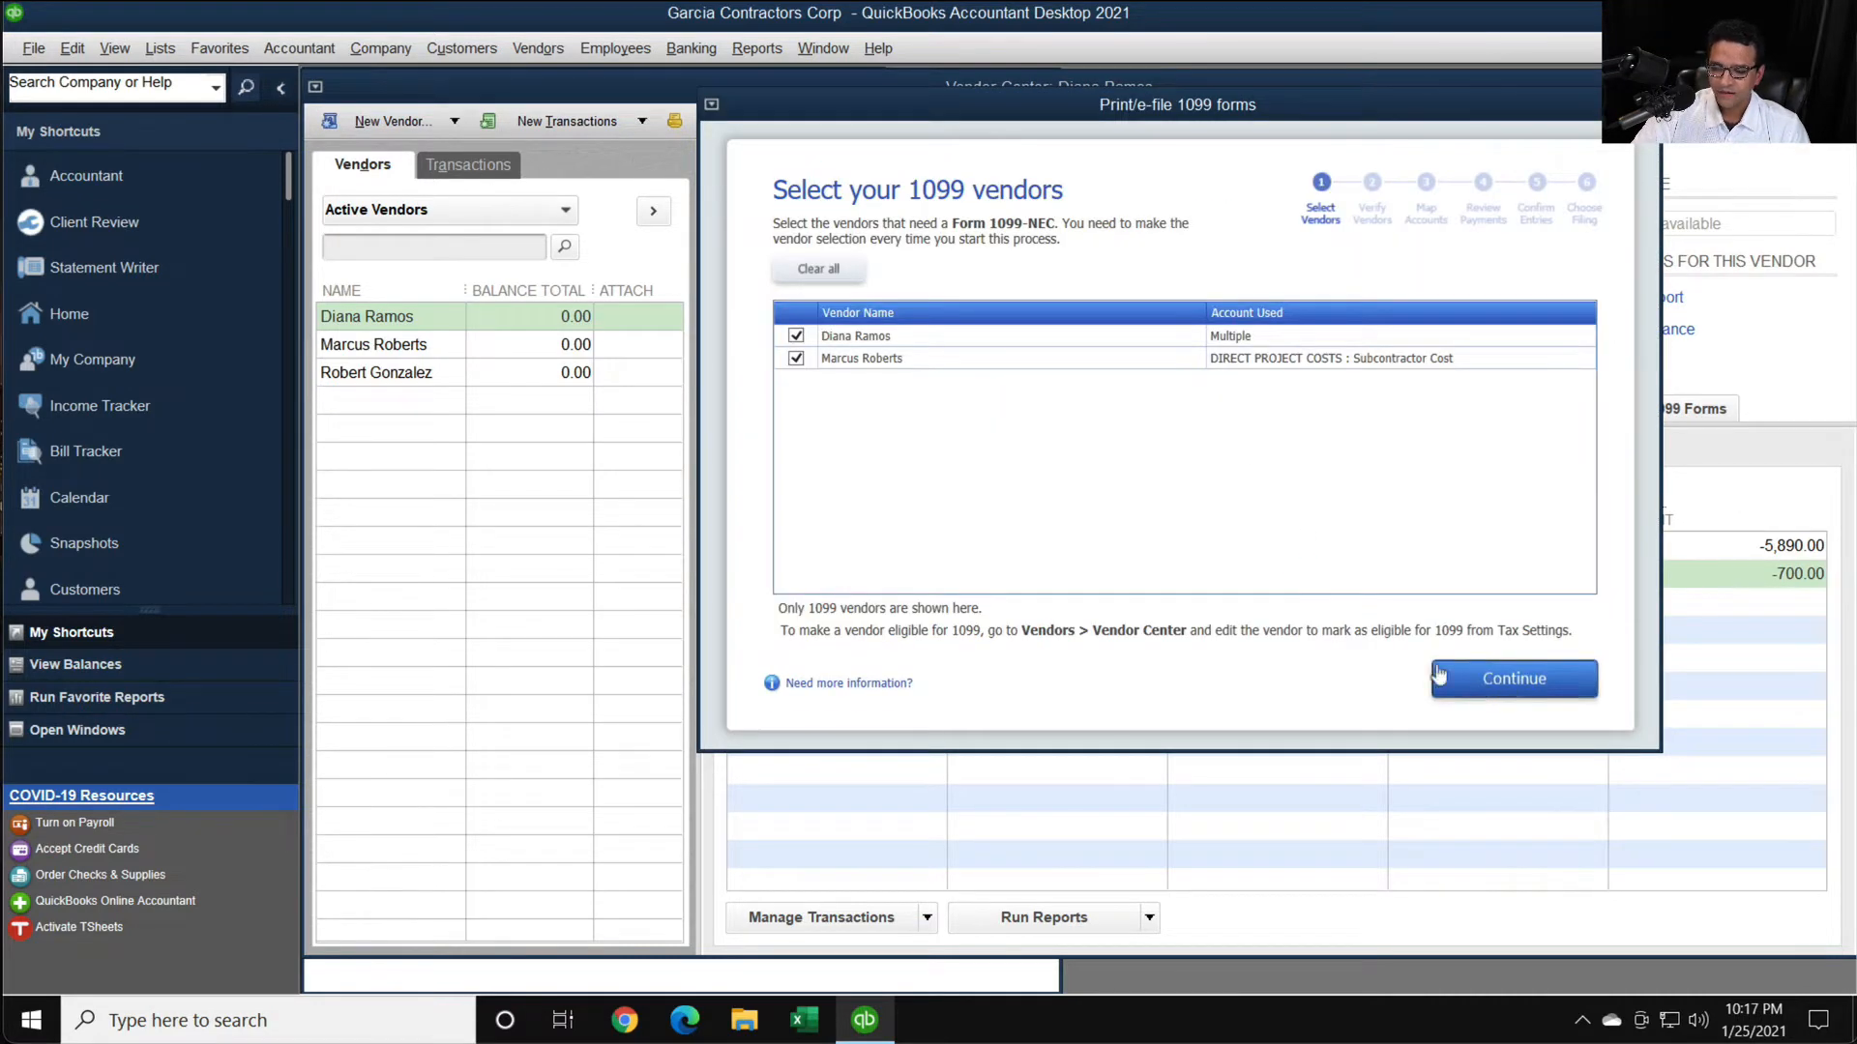
click(1503, 688)
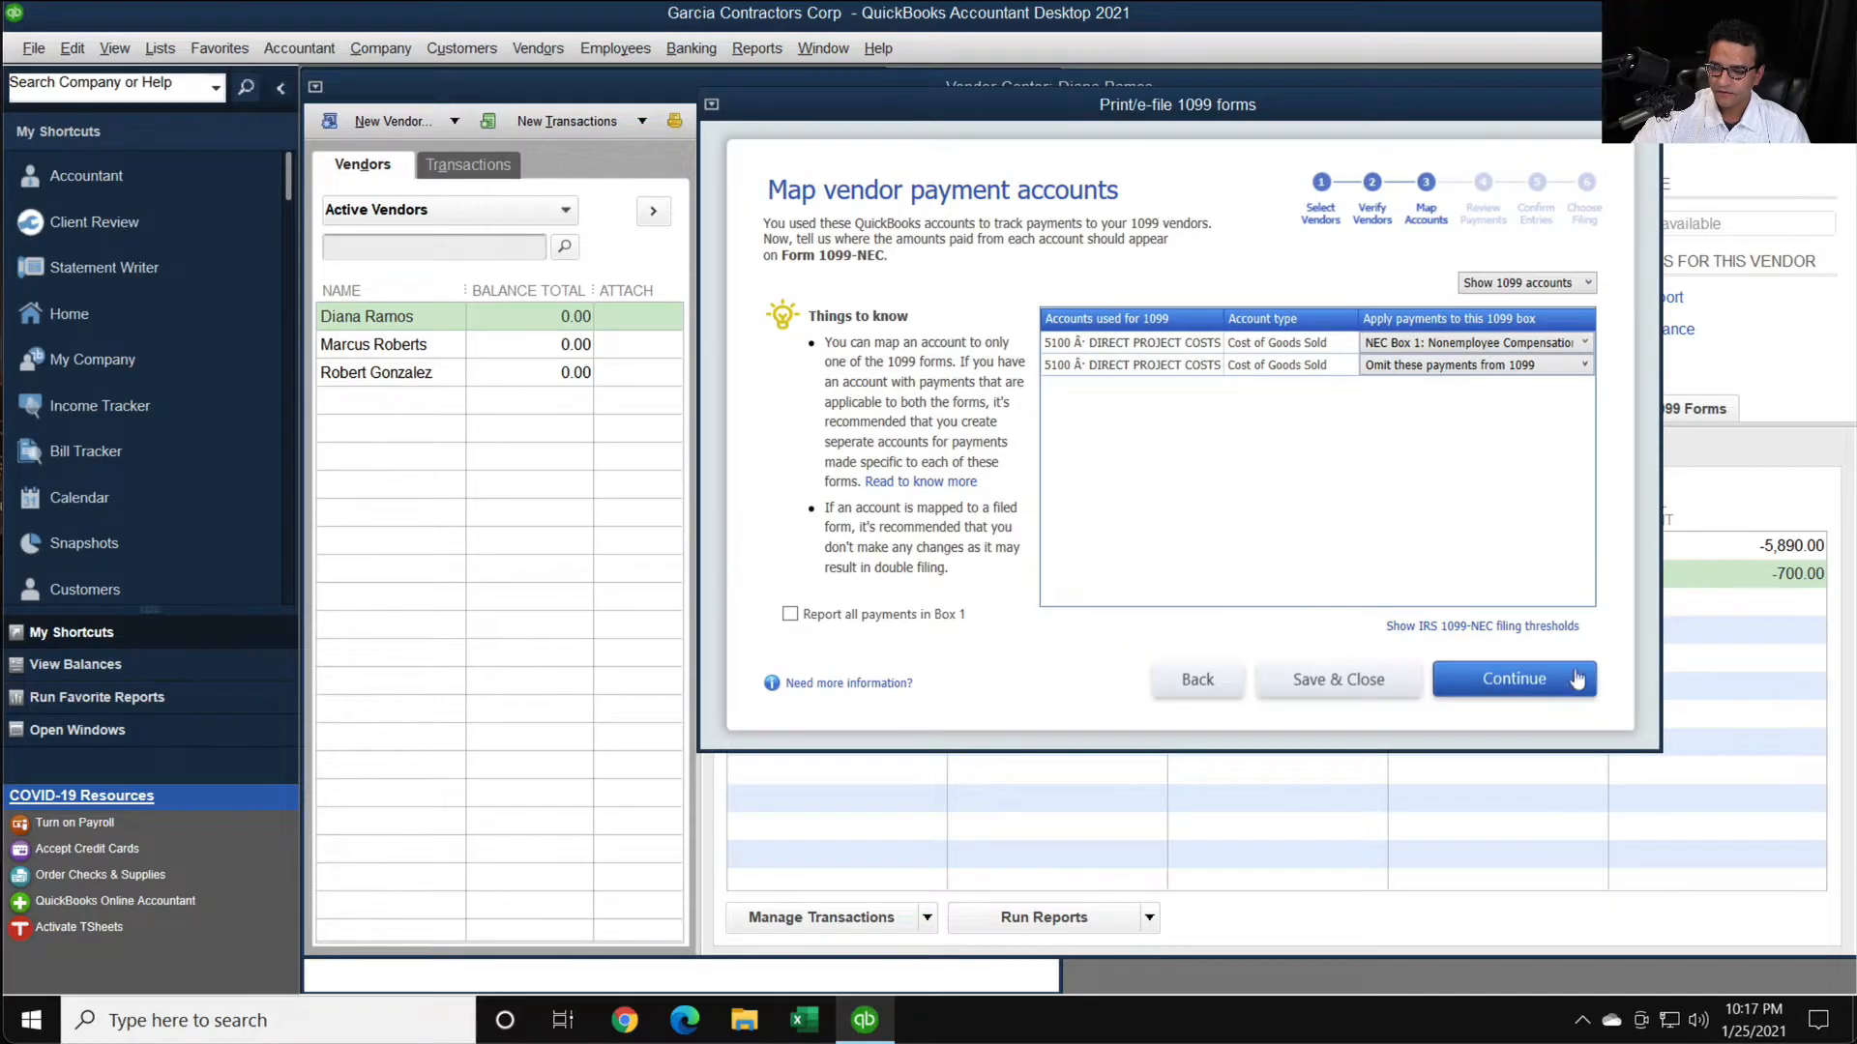
click(1545, 685)
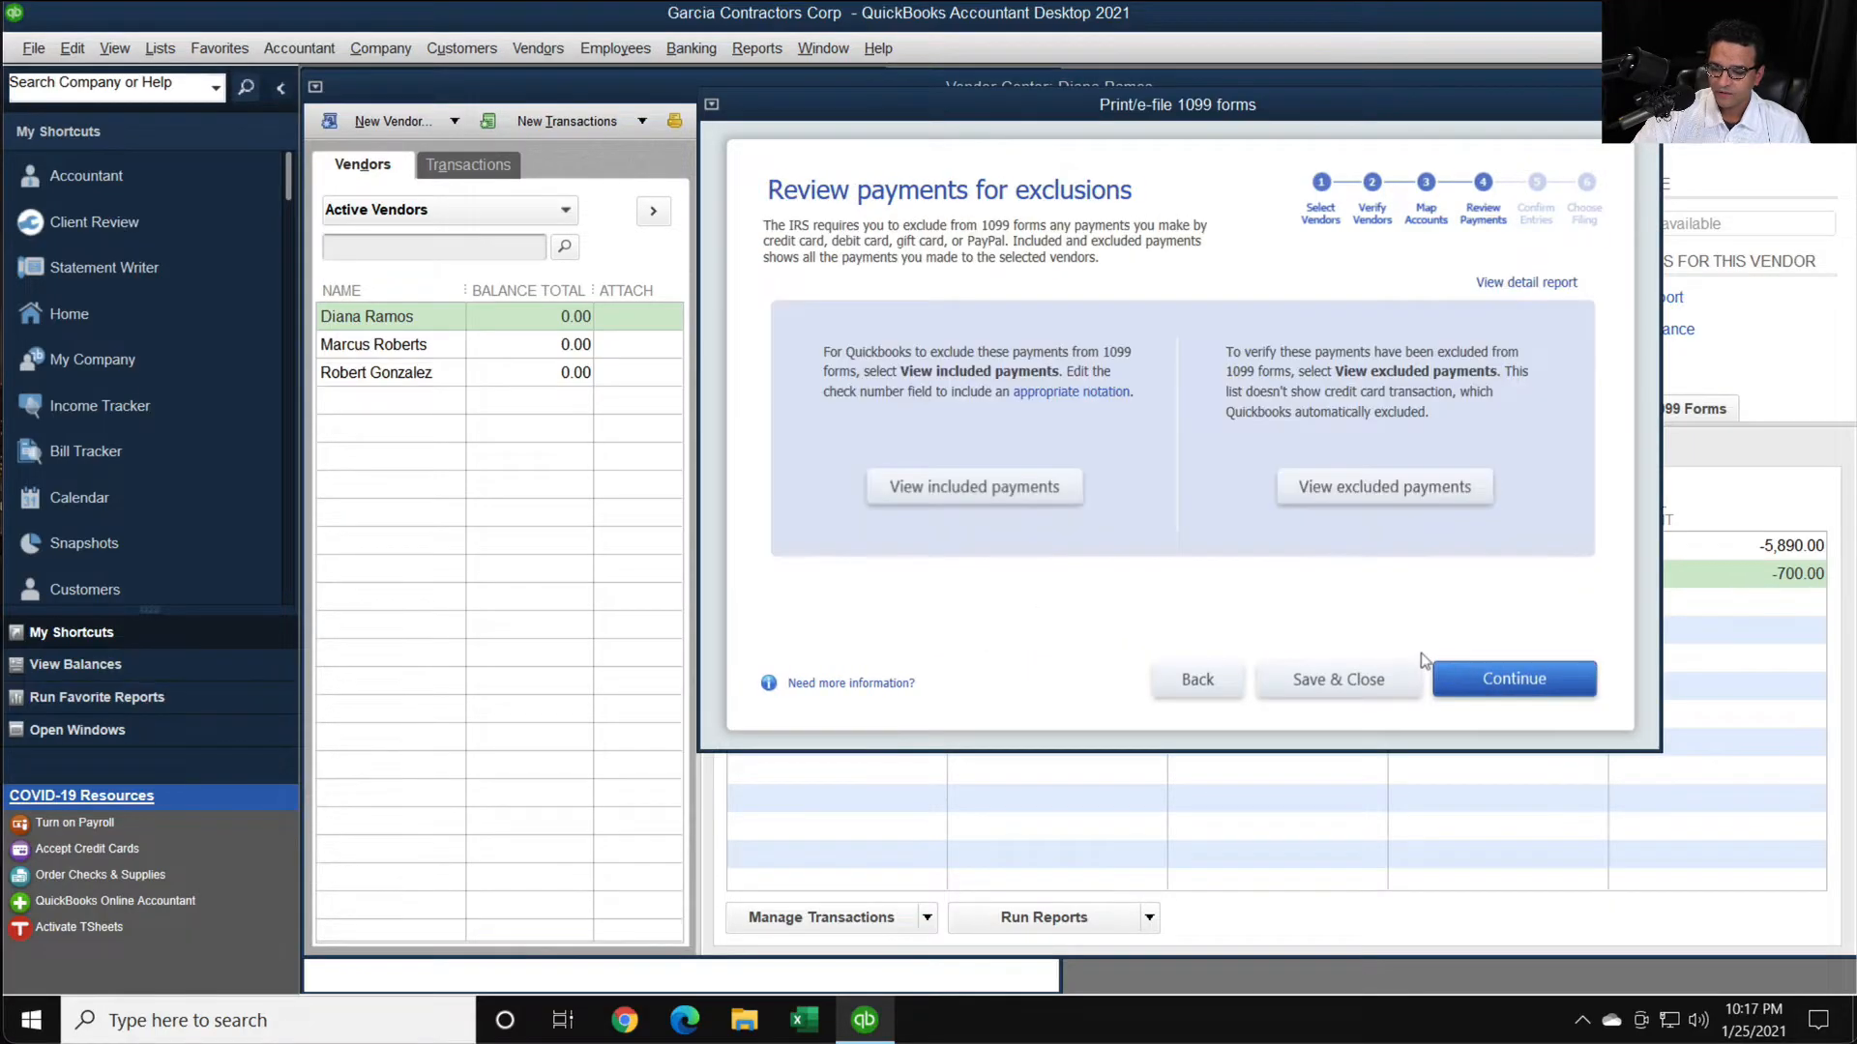
click(964, 488)
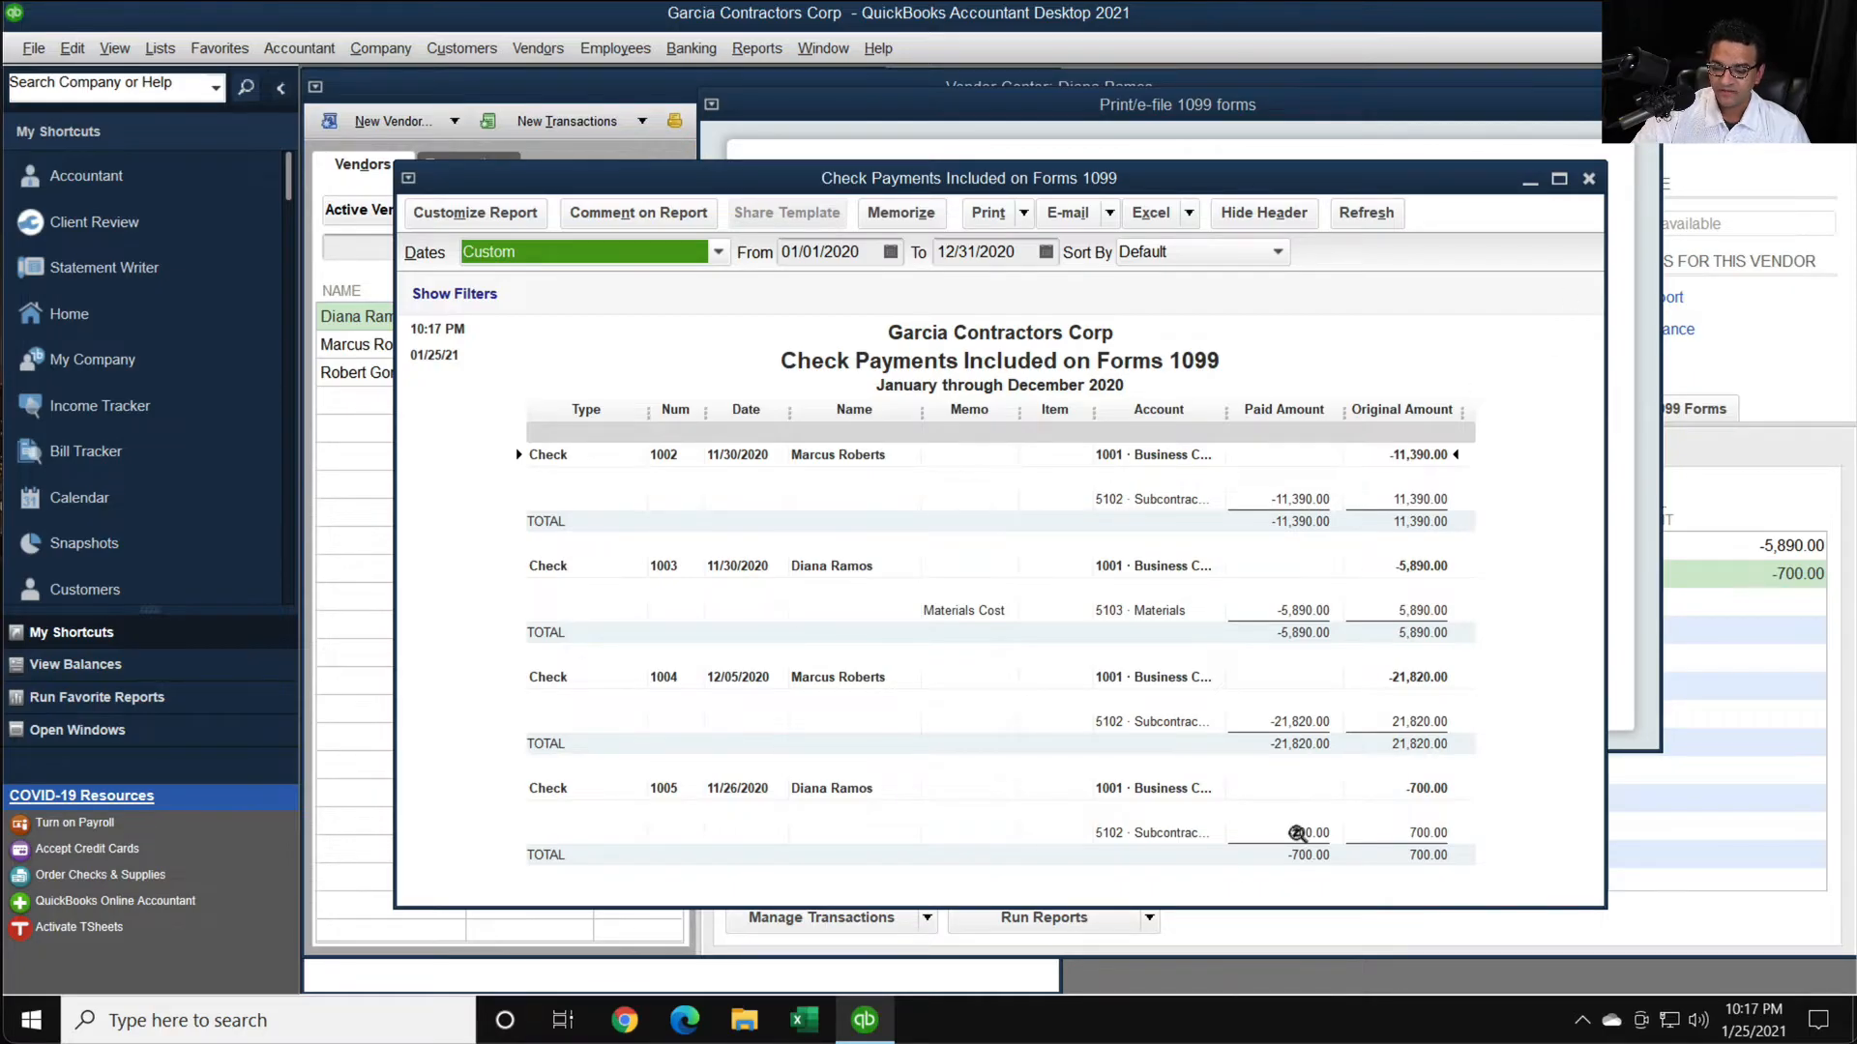
- Close the included payments report, check the payments excluded from Forms 1099, and advance to the 1099 entries confirmation
click(1588, 178)
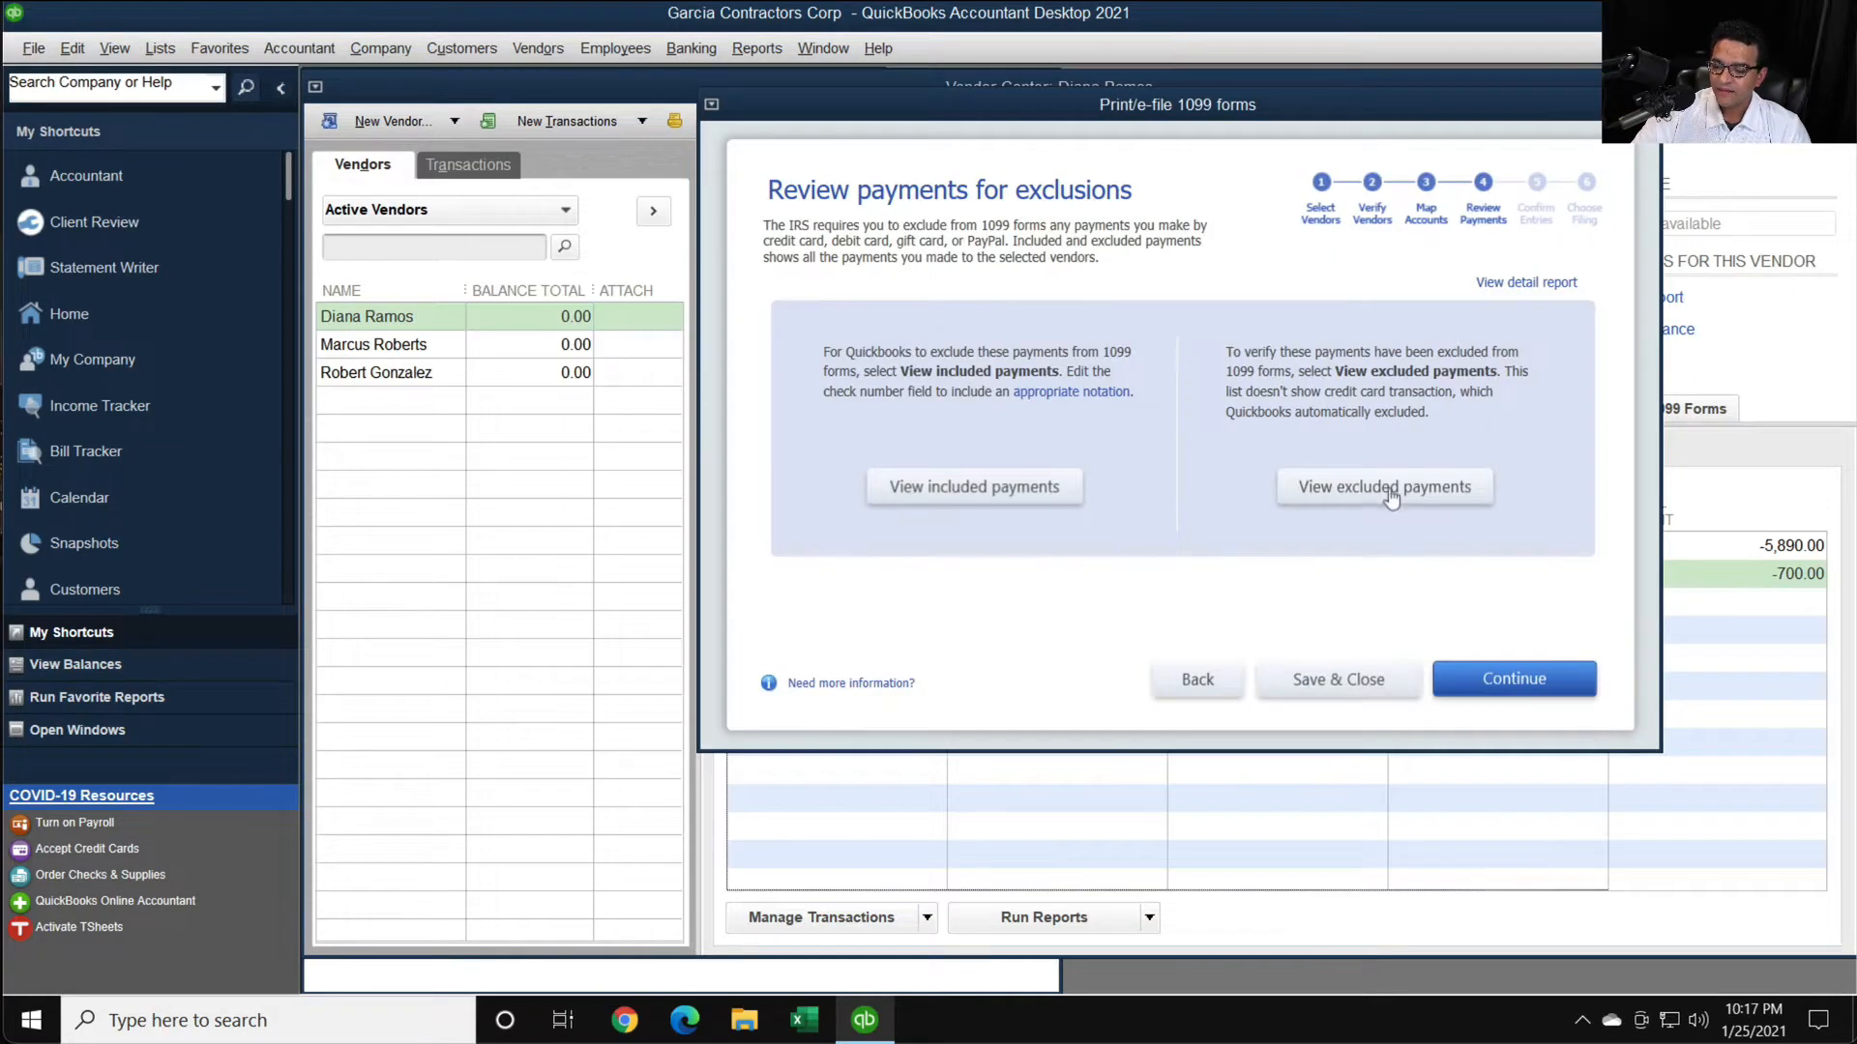
click(1388, 488)
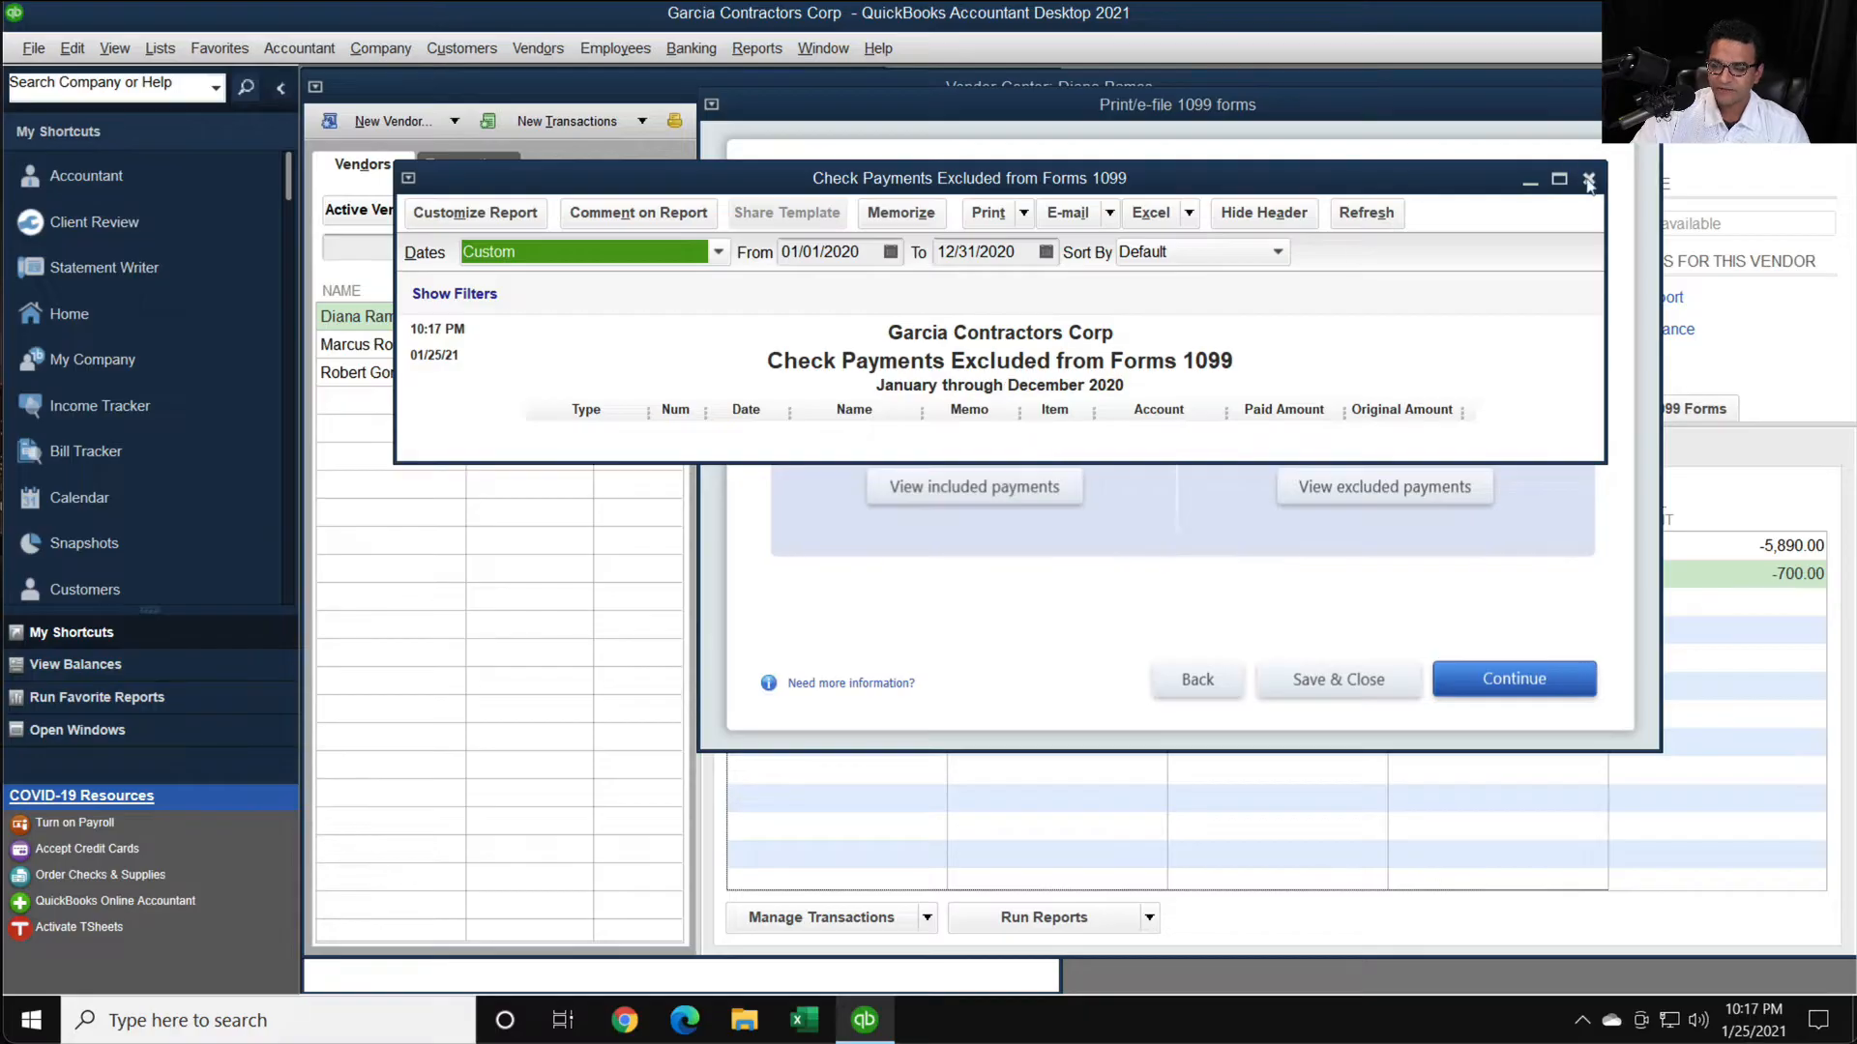
click(1587, 180)
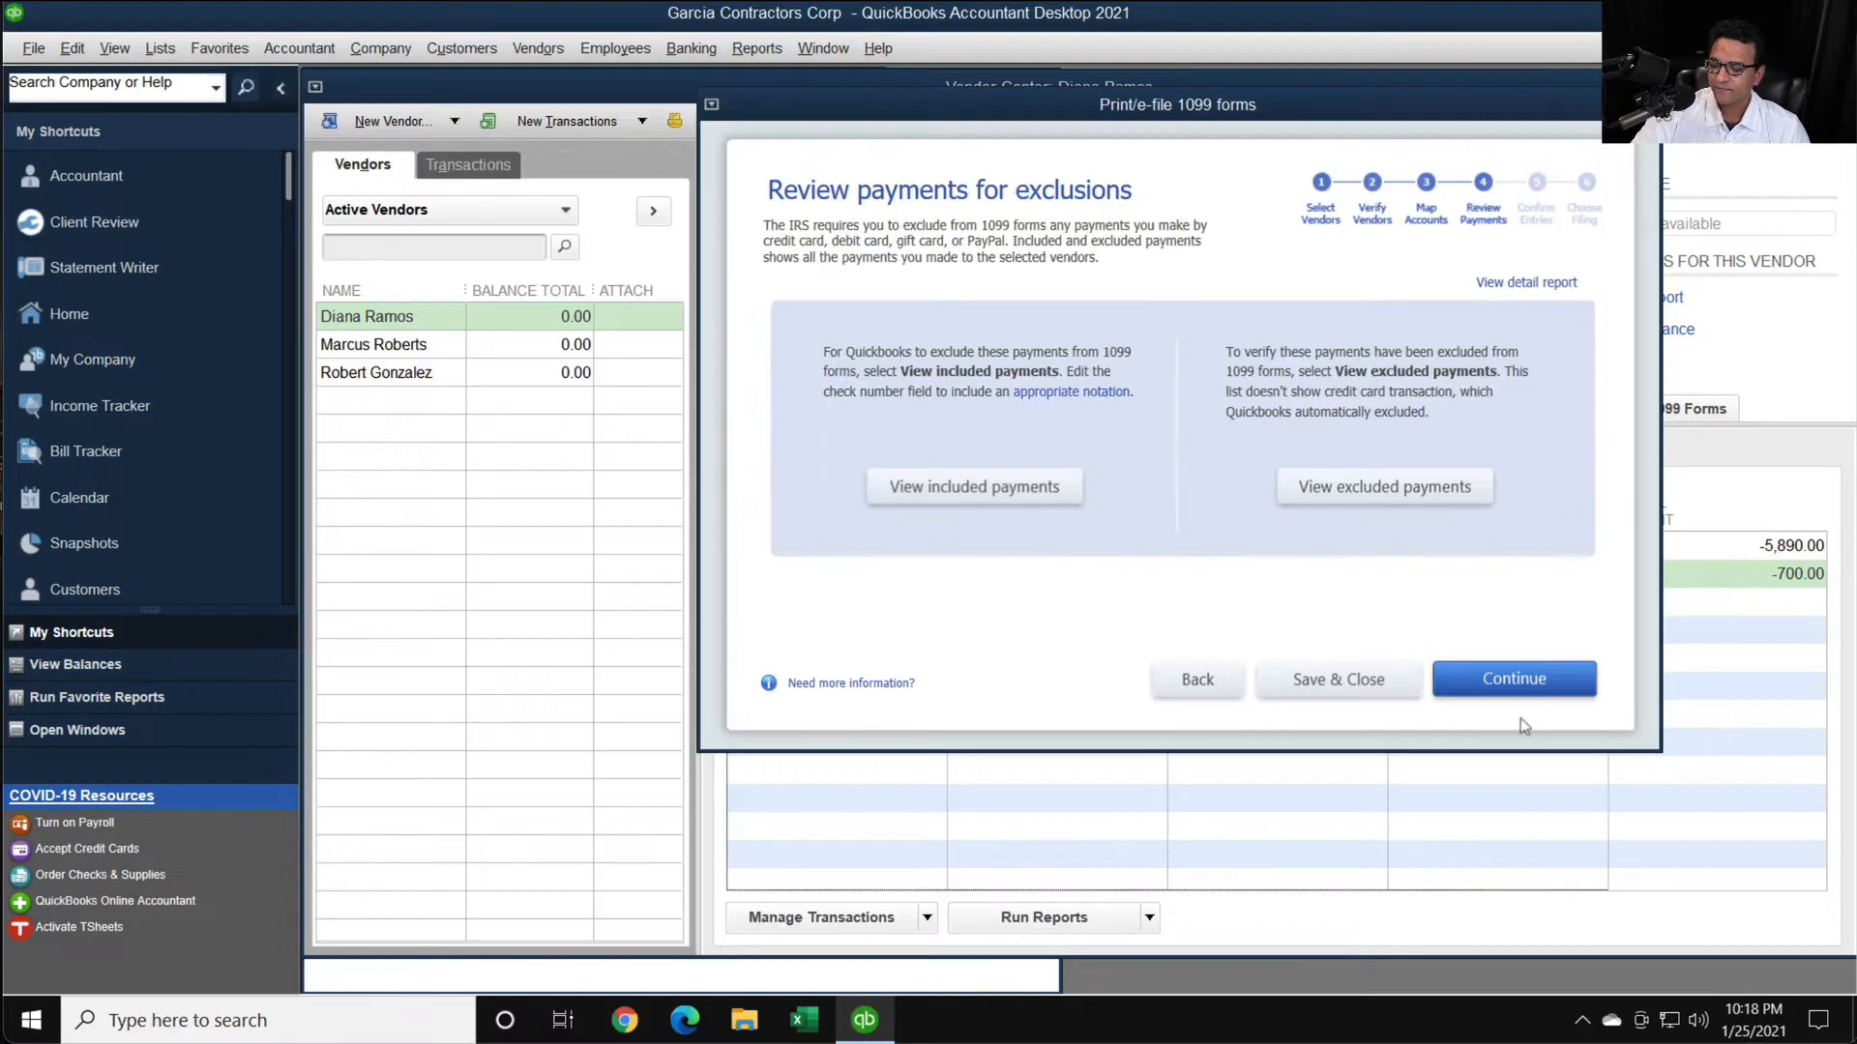
click(1489, 680)
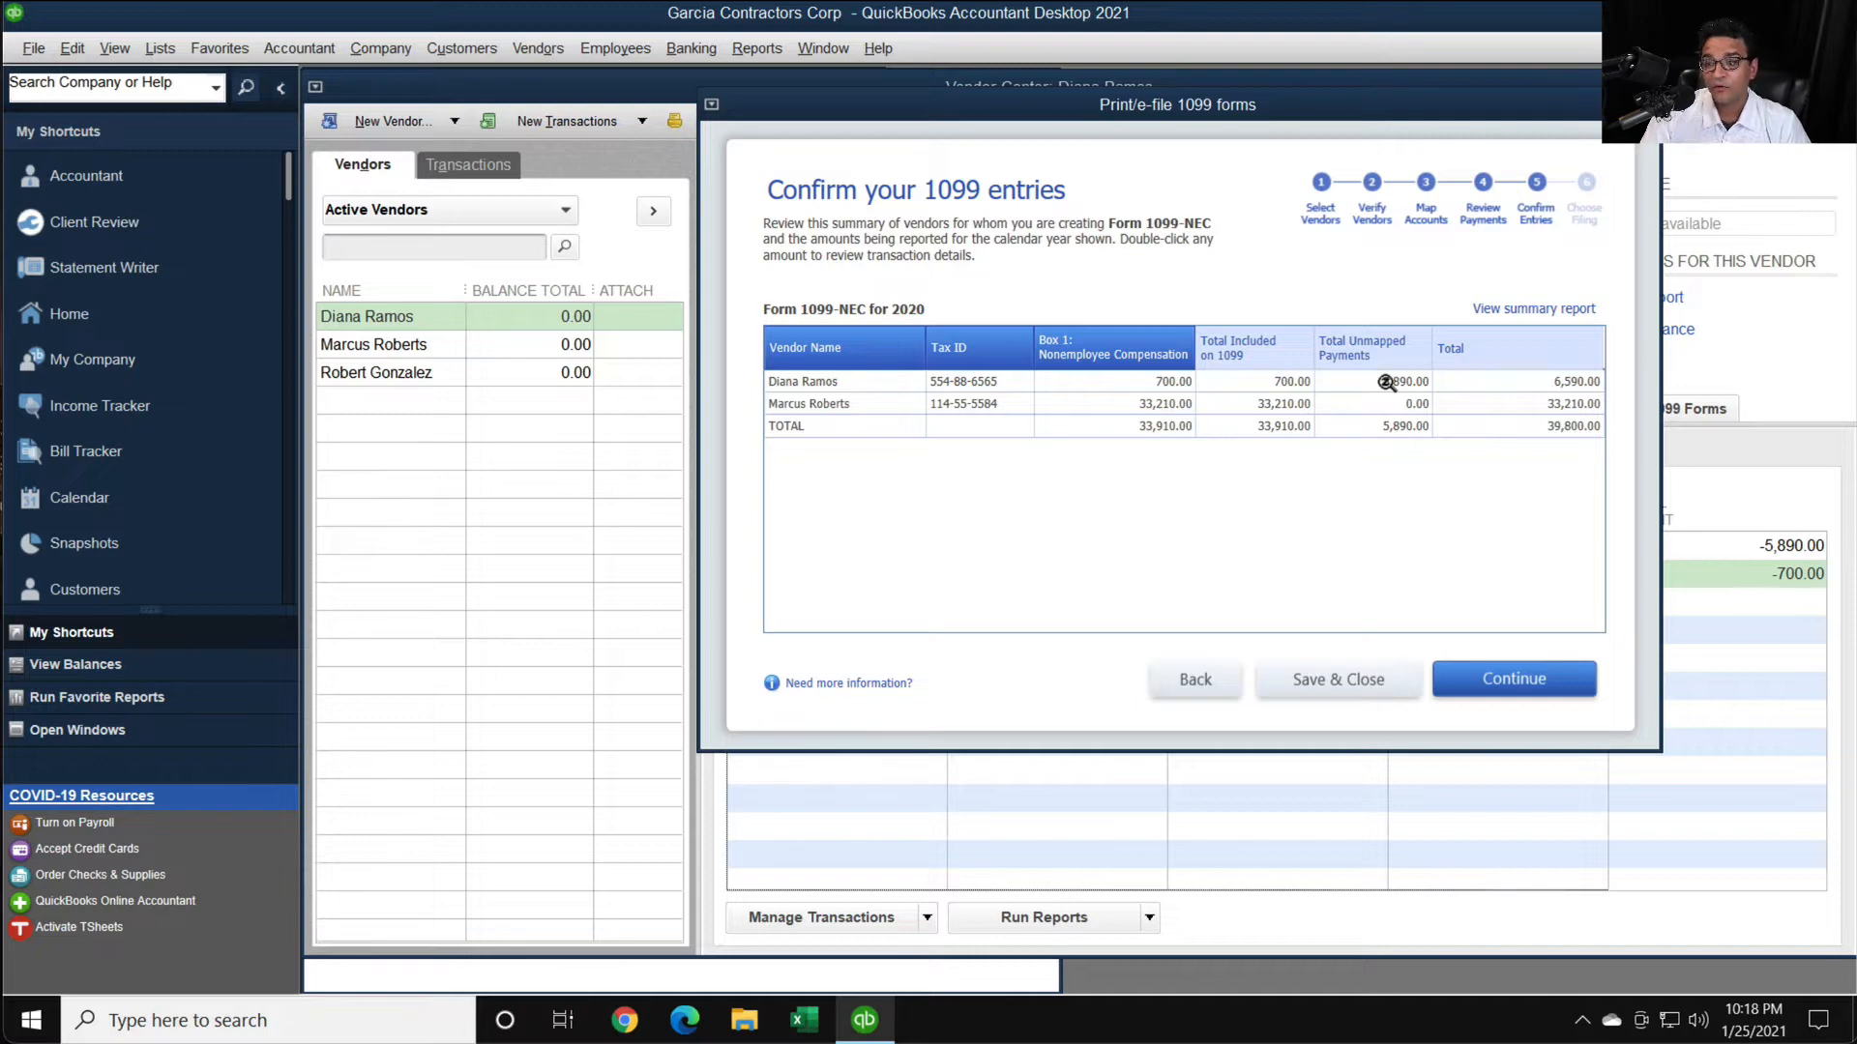
- Return to the account mapping and apply the 5103 Materials payments to NEC Box 1: Nonemployee Compensation
click(1207, 683)
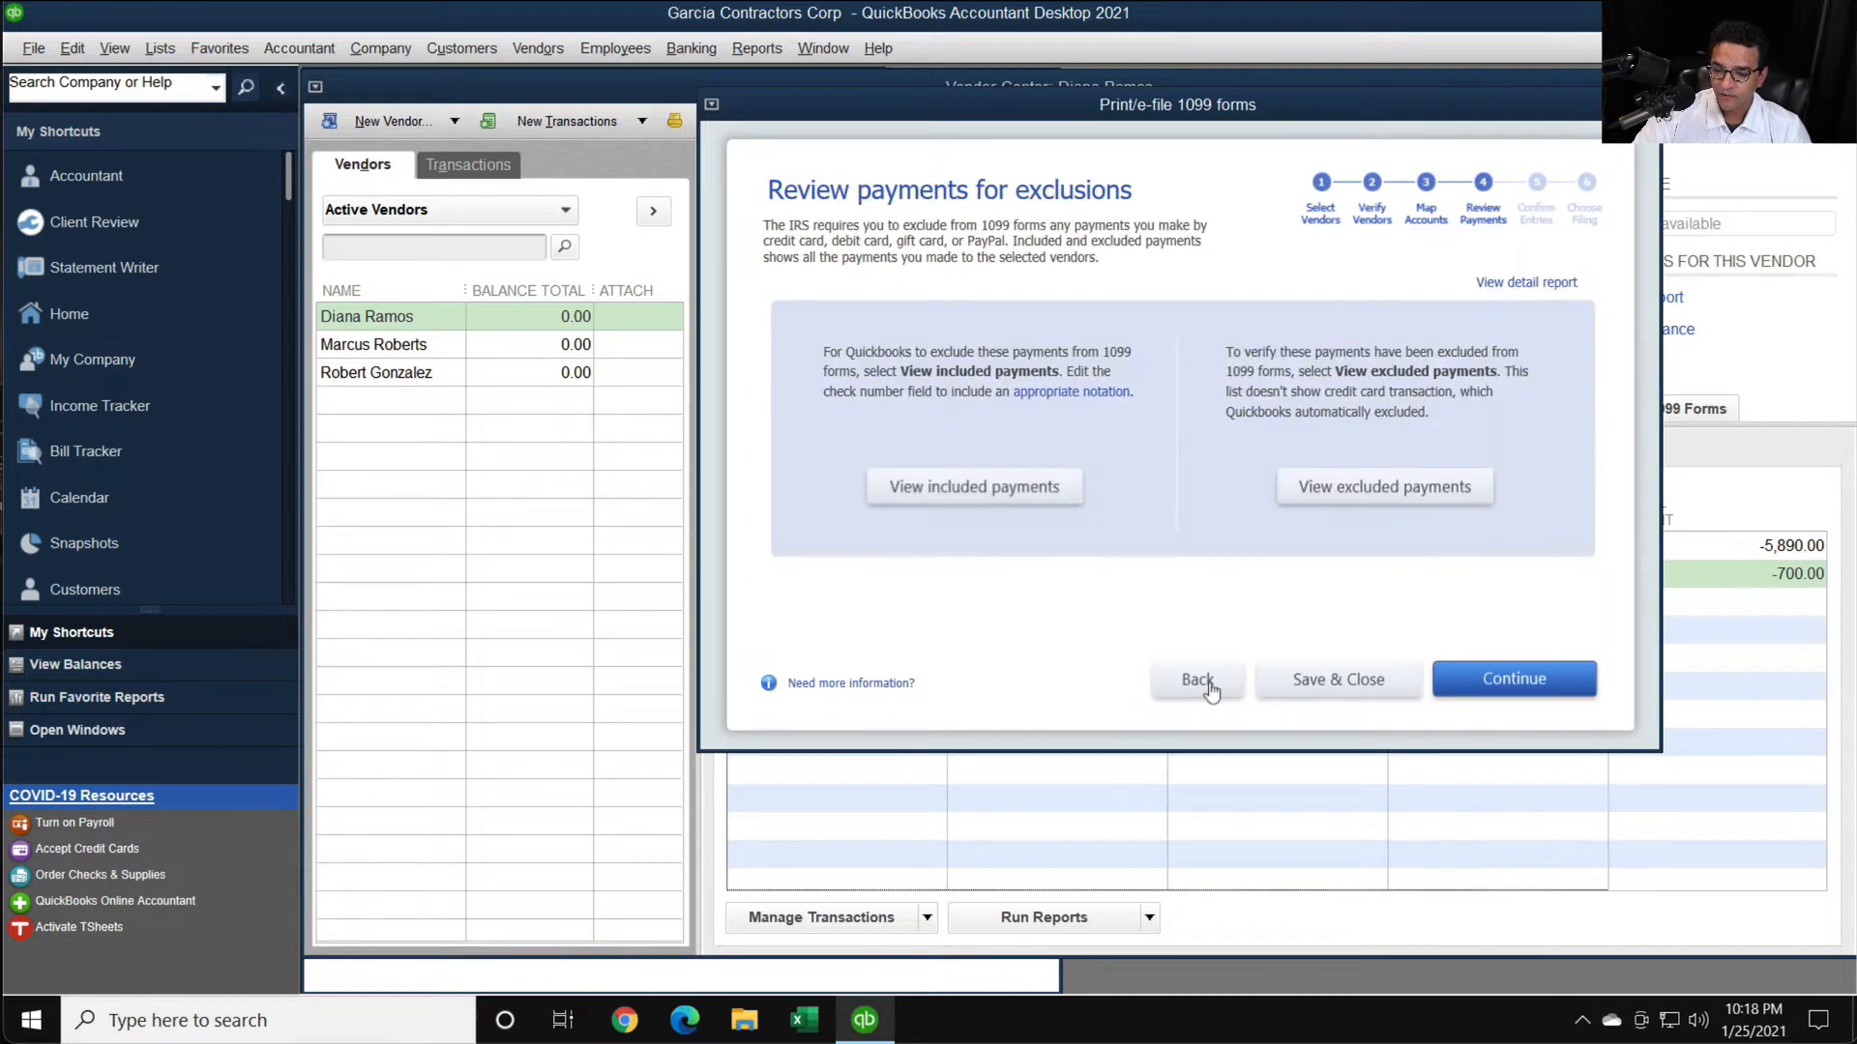
click(1207, 681)
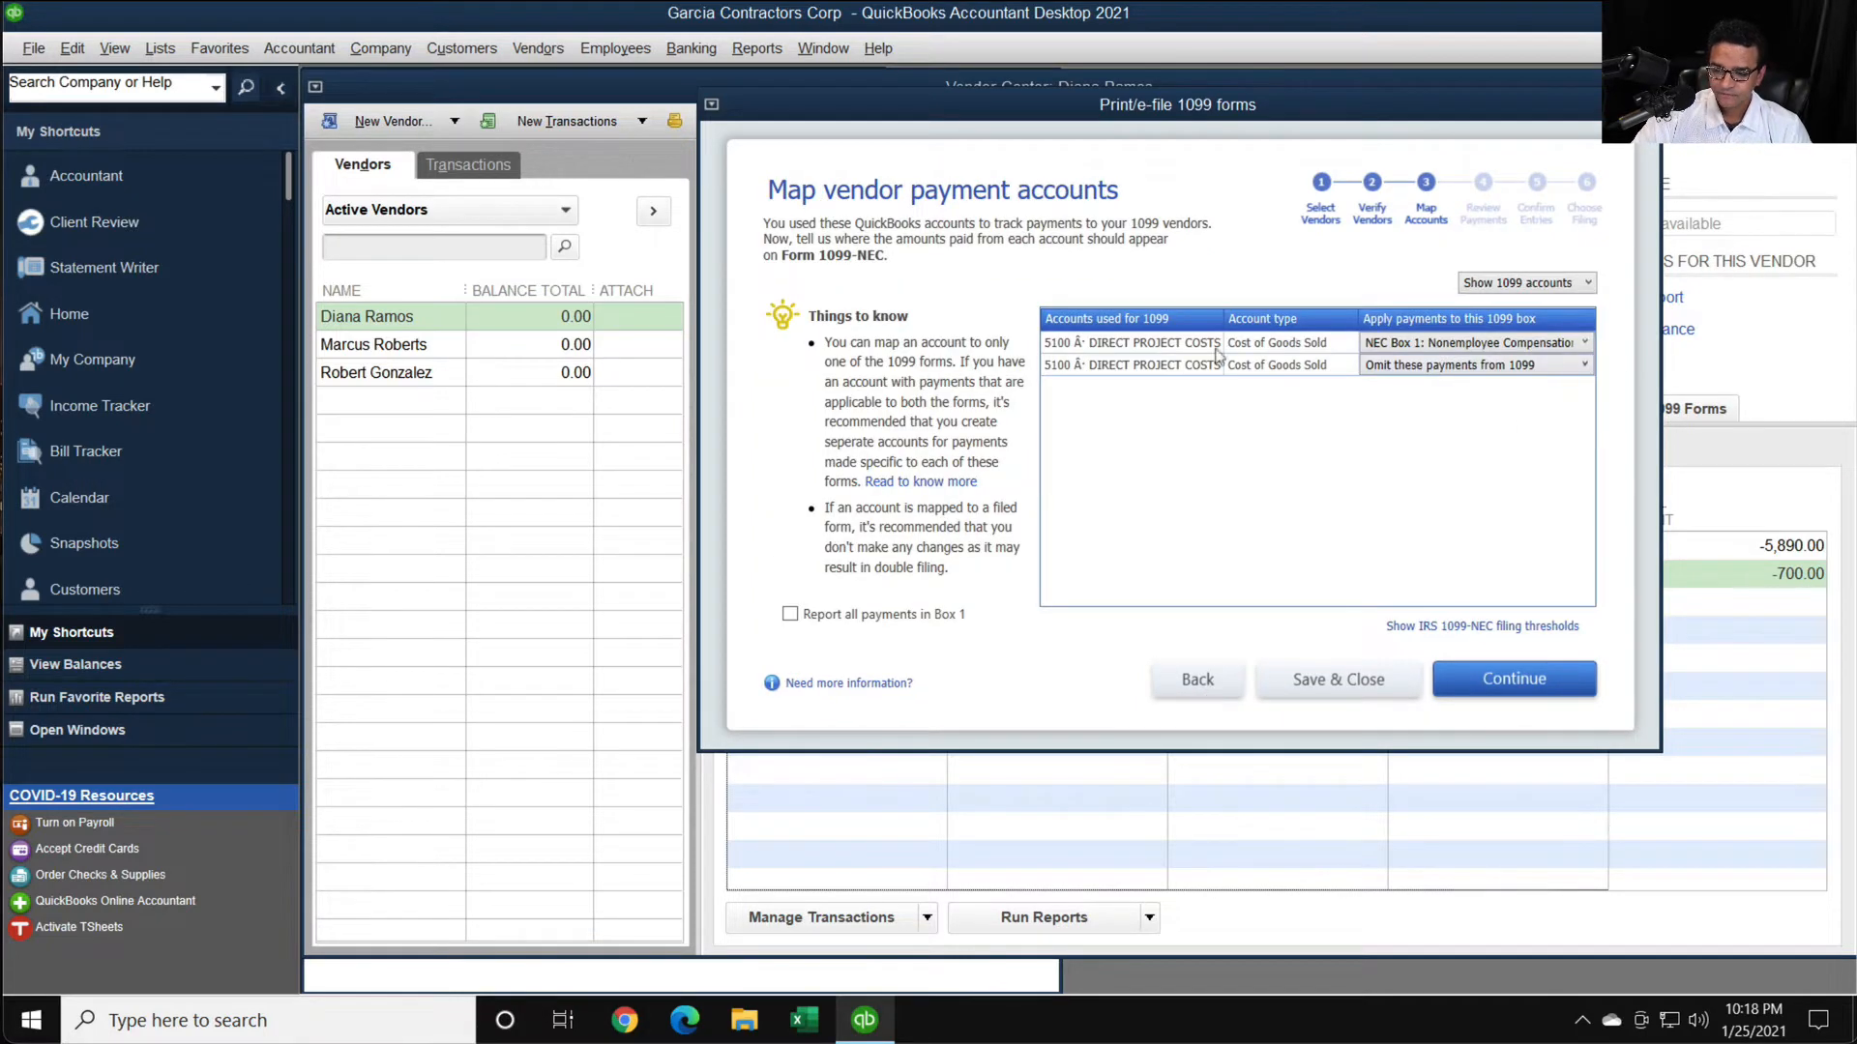
drag(1208, 314, 1332, 314)
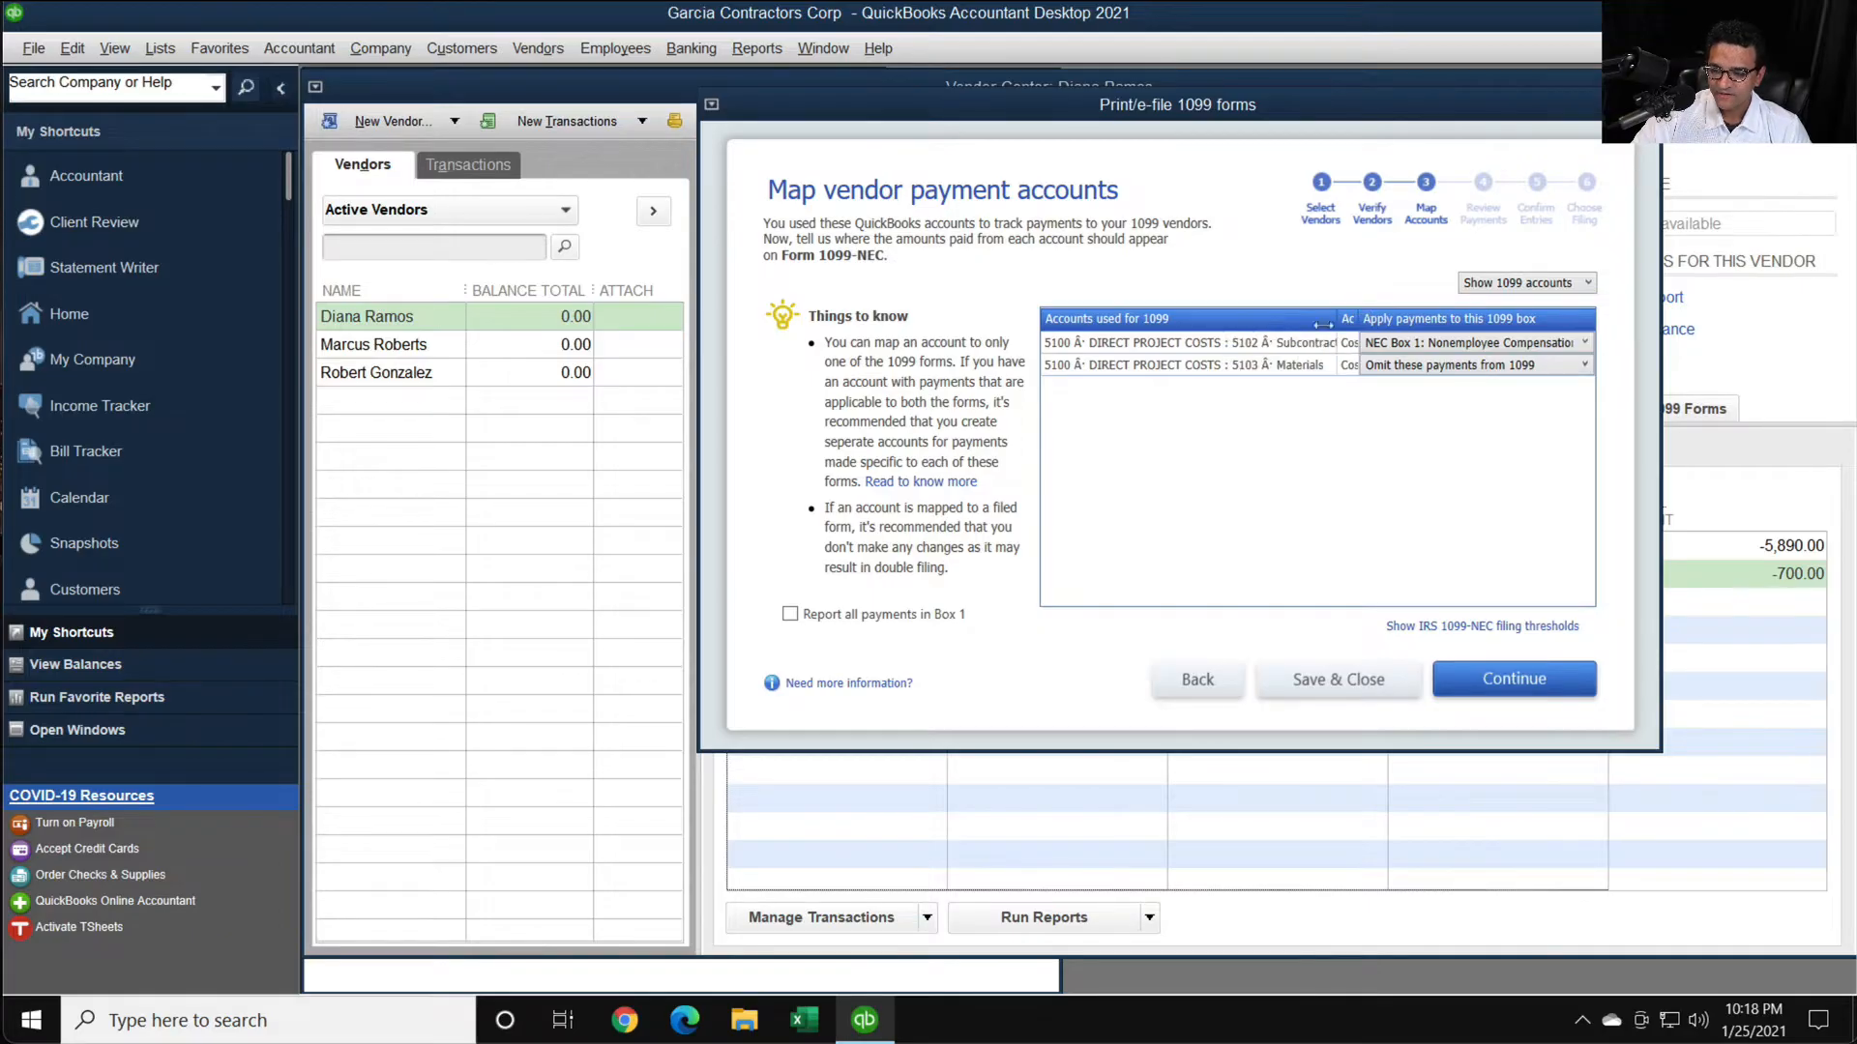
click(1457, 367)
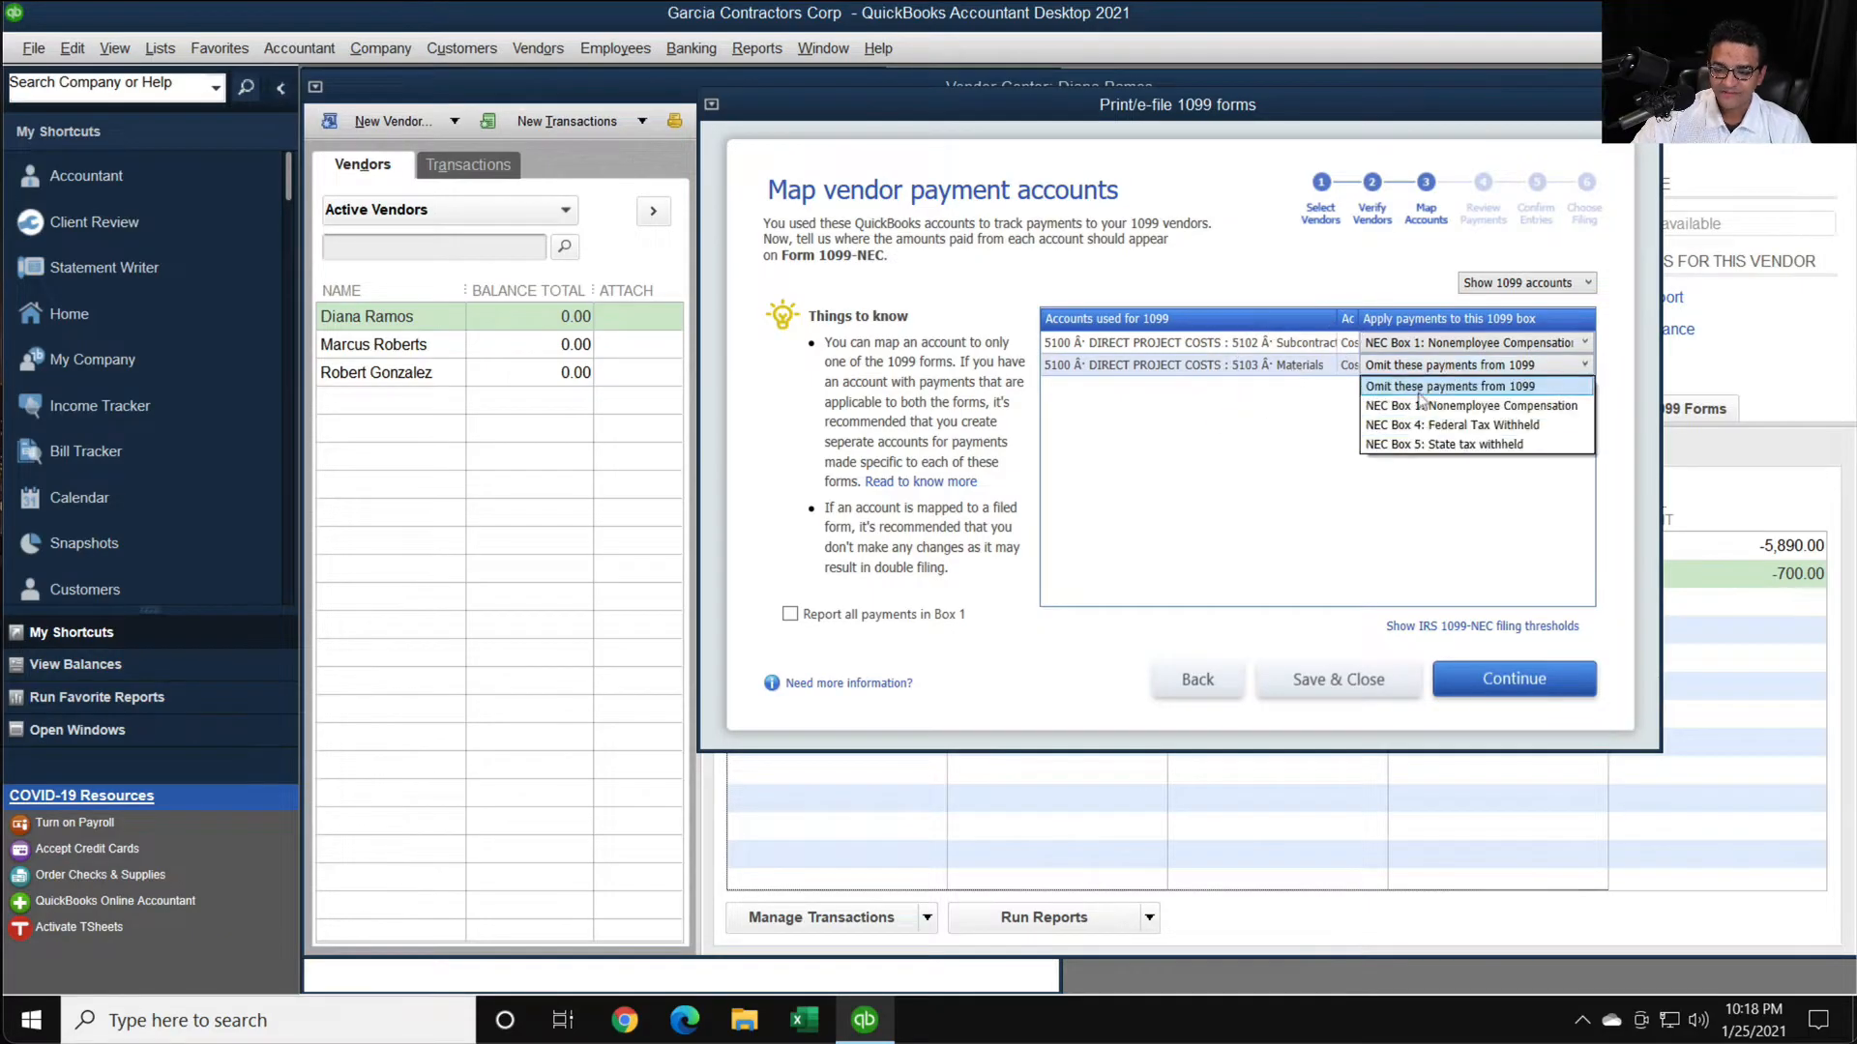
click(1434, 388)
click(1435, 367)
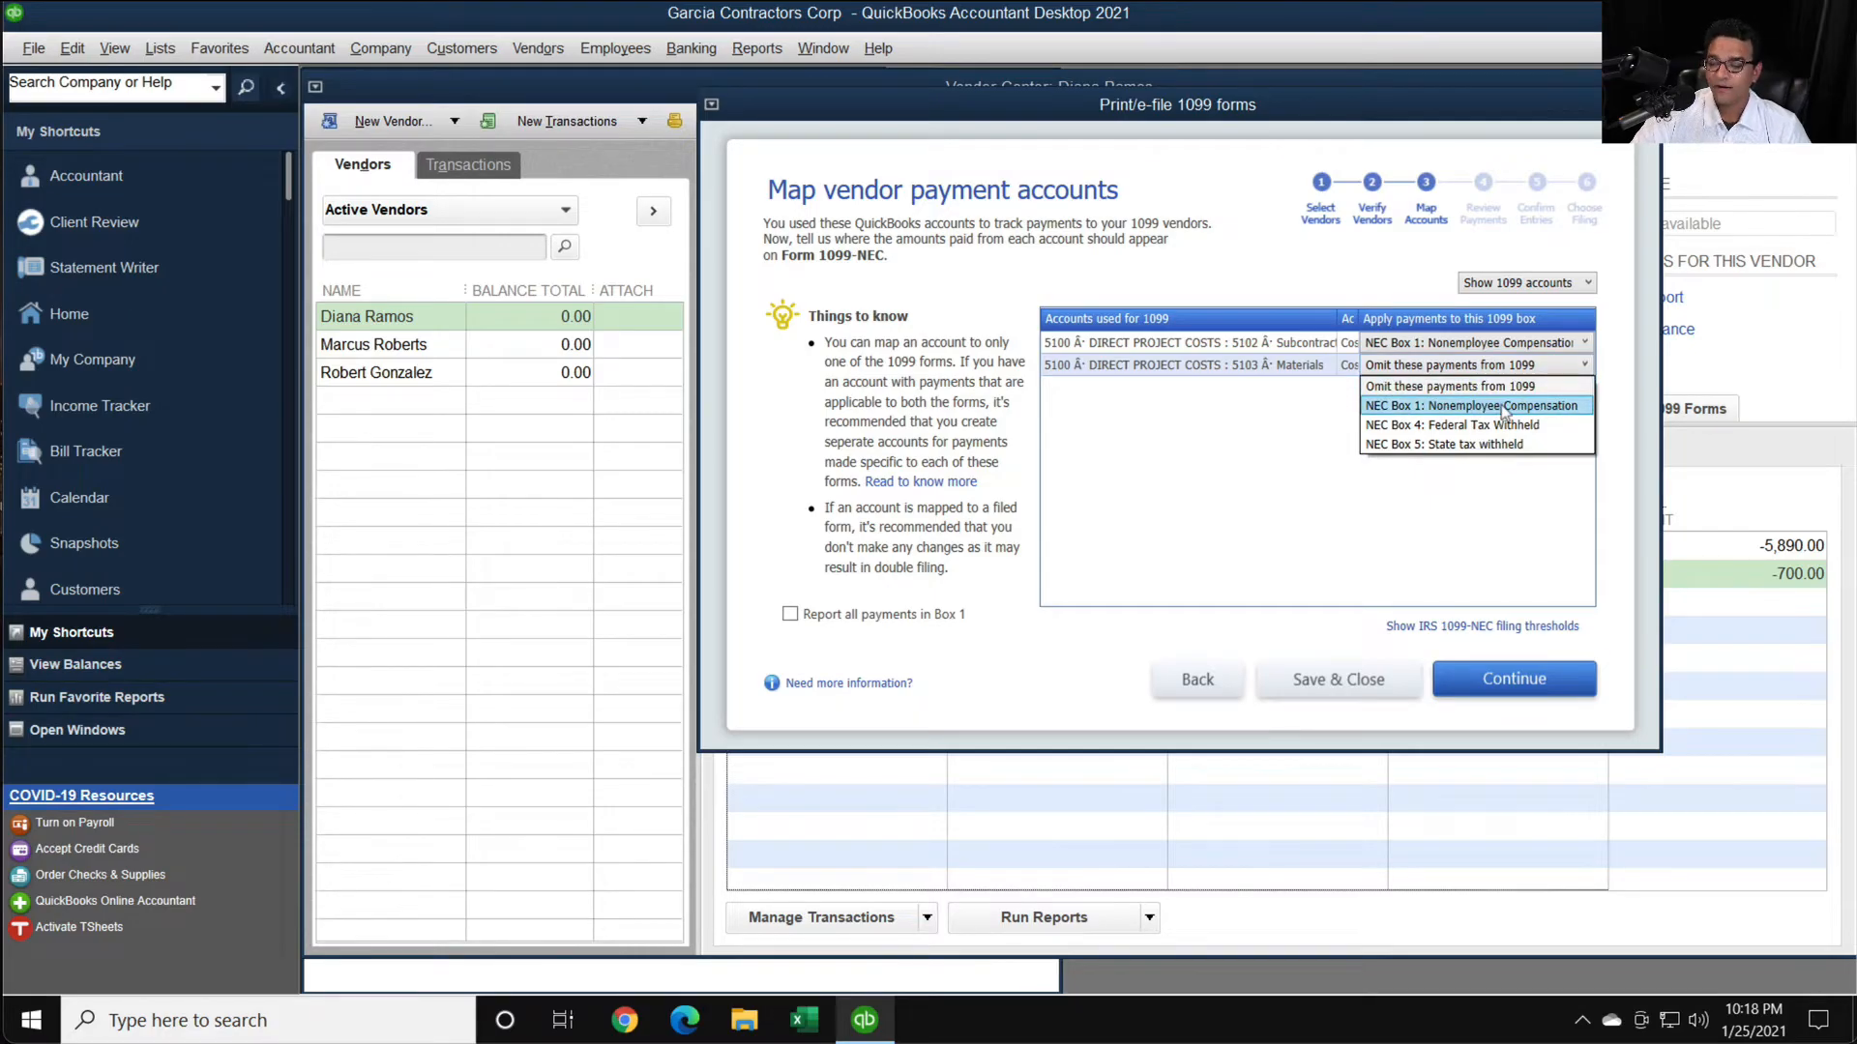
click(1505, 407)
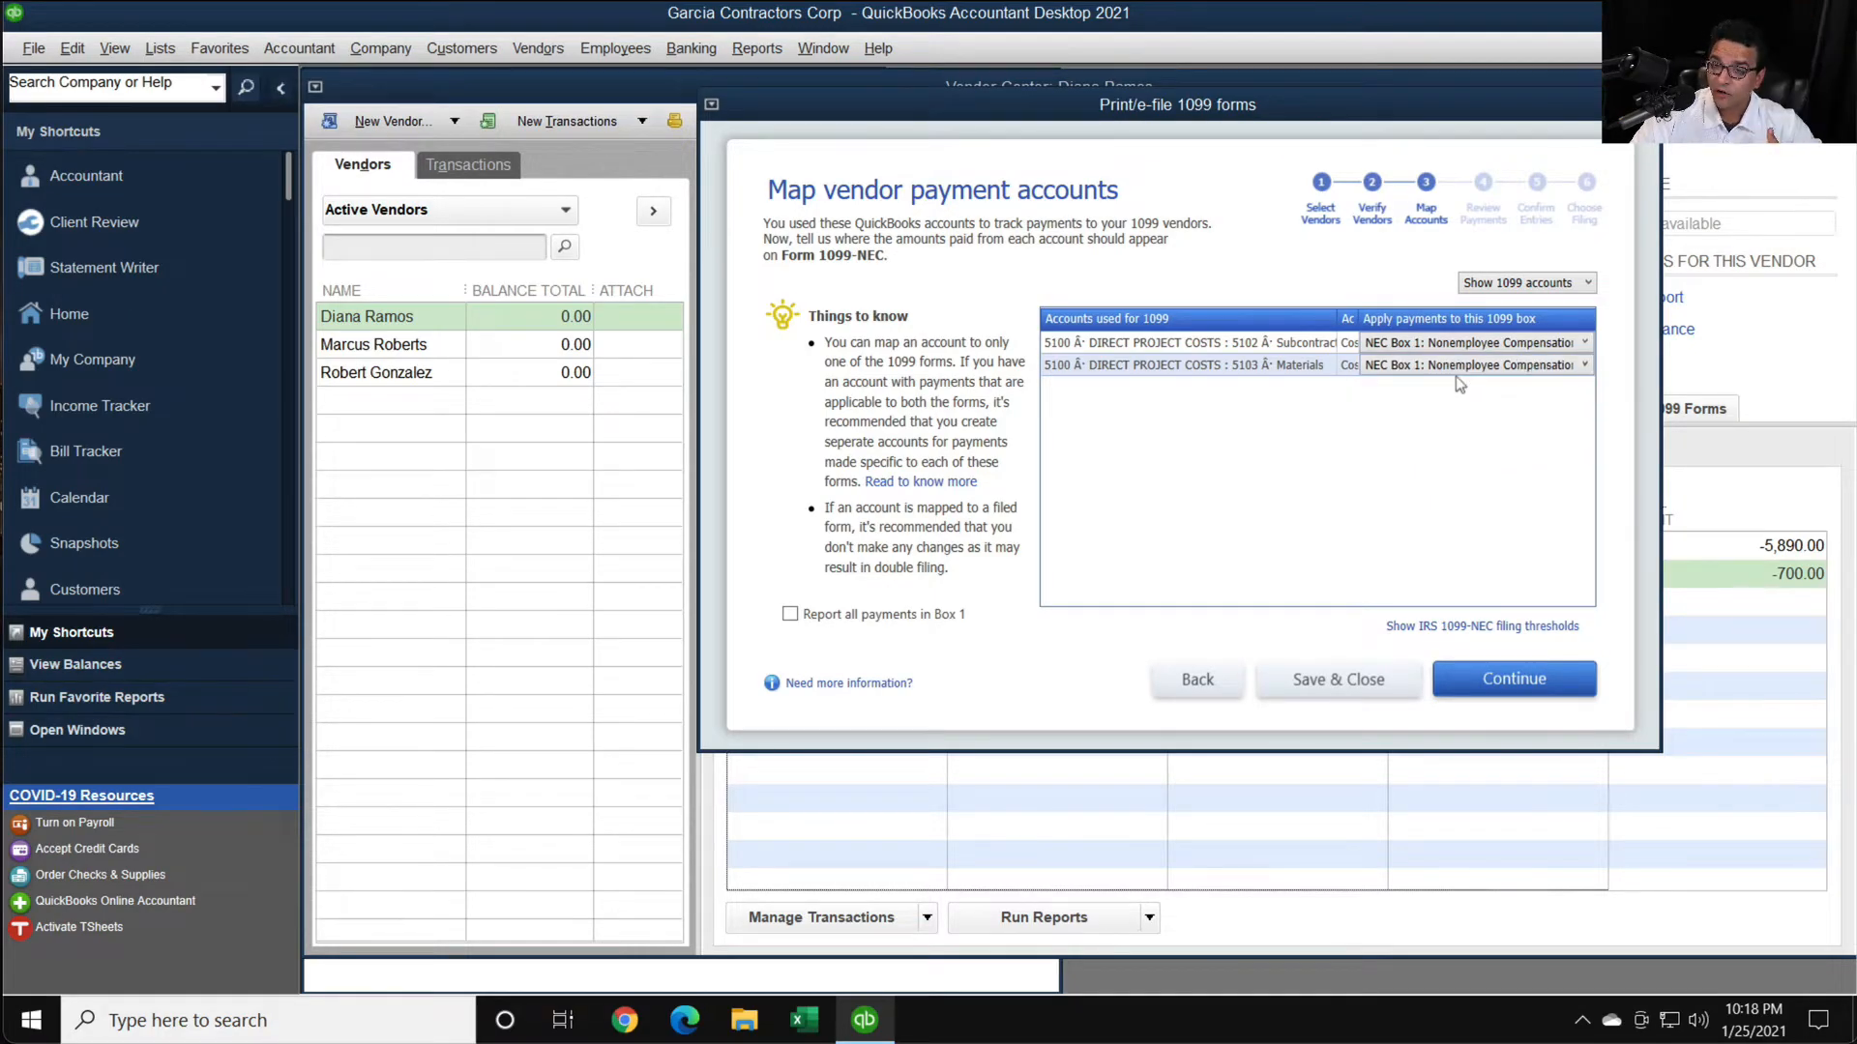
- Advance to the 1099 entries confirmation, examine the Box 1 amounts at higher magnification, and close the wizard
click(1518, 685)
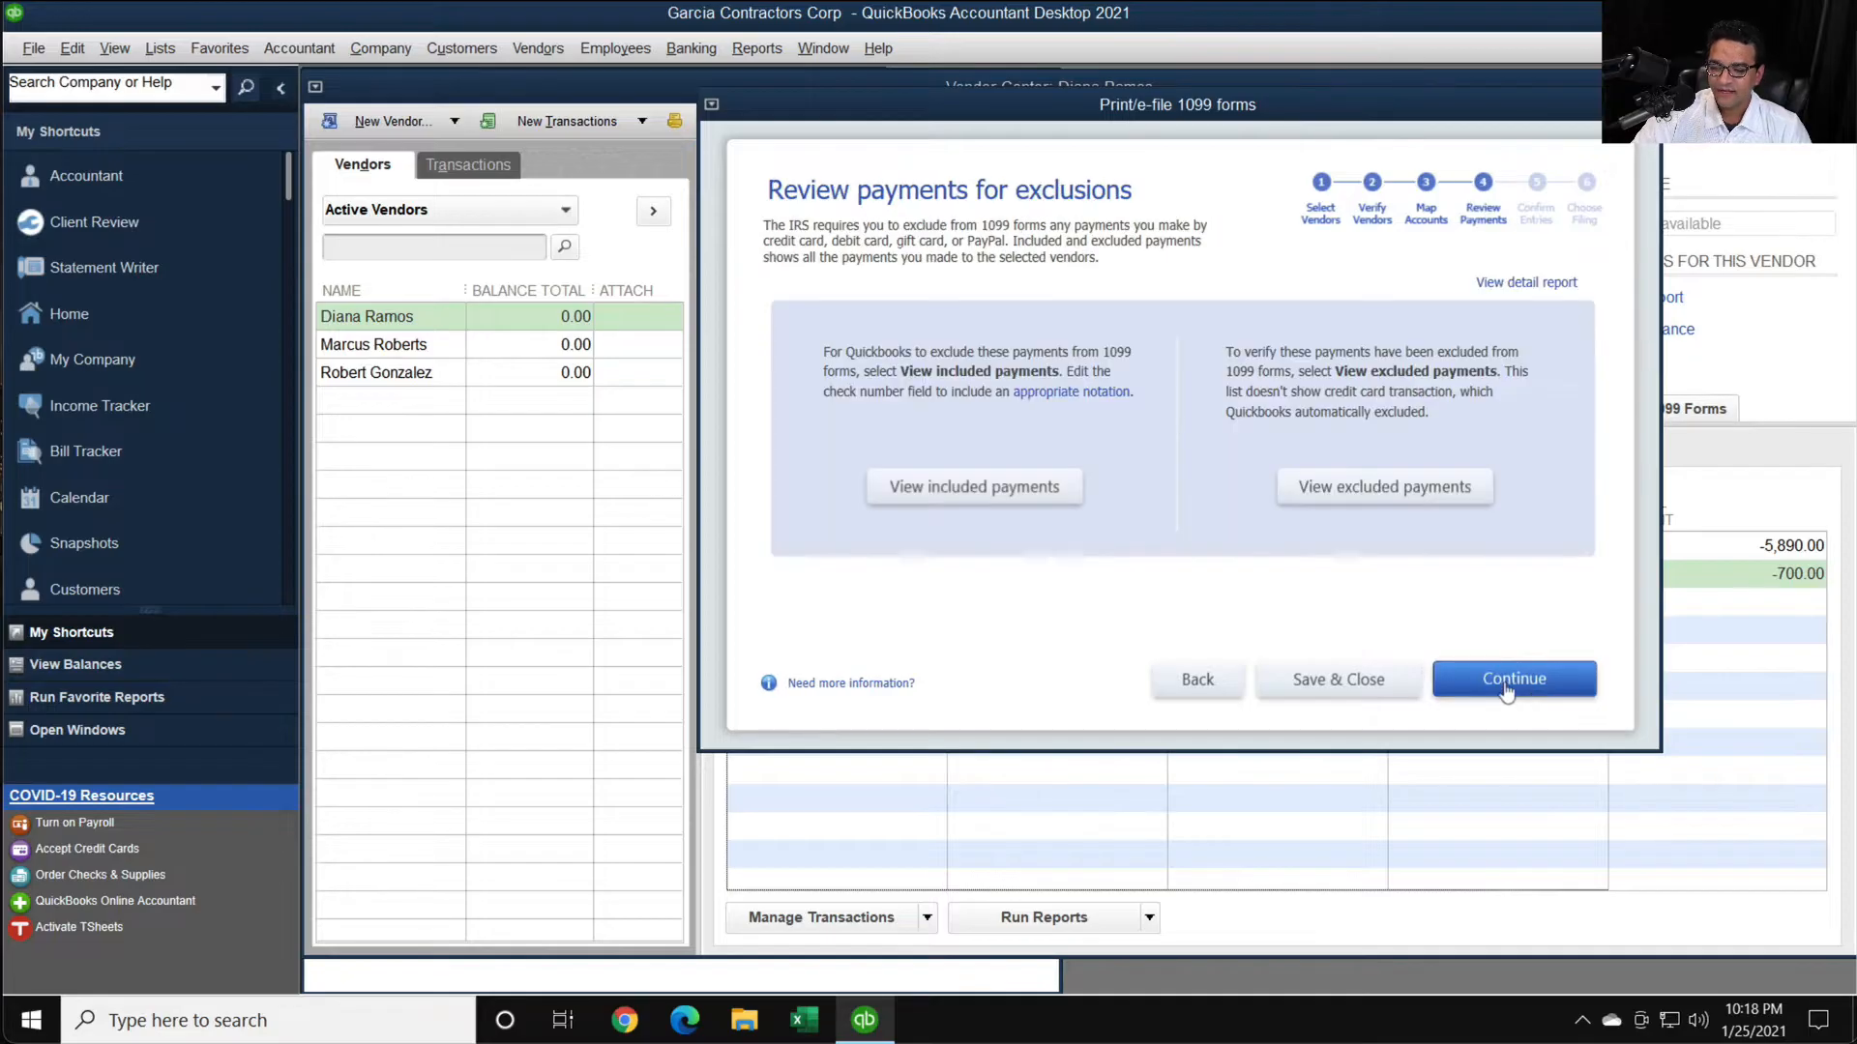
click(1507, 680)
key(super+plus)
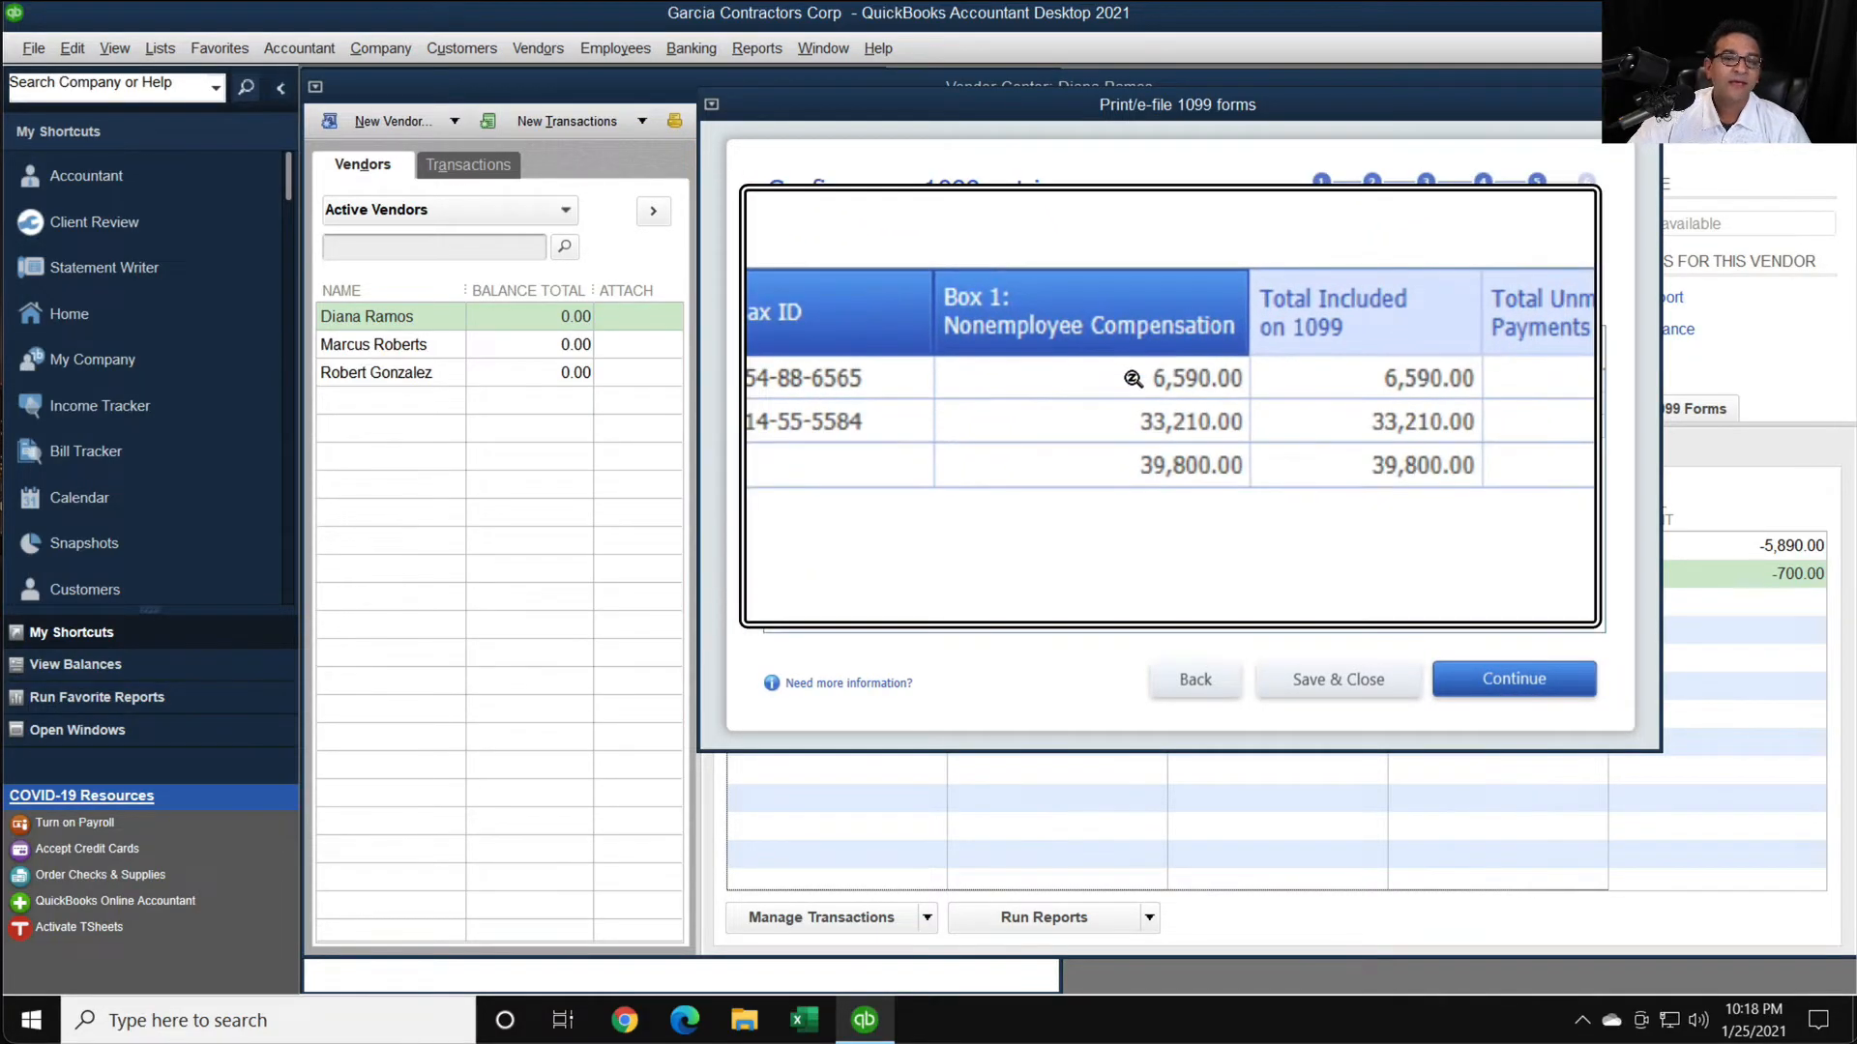
key(super+Escape)
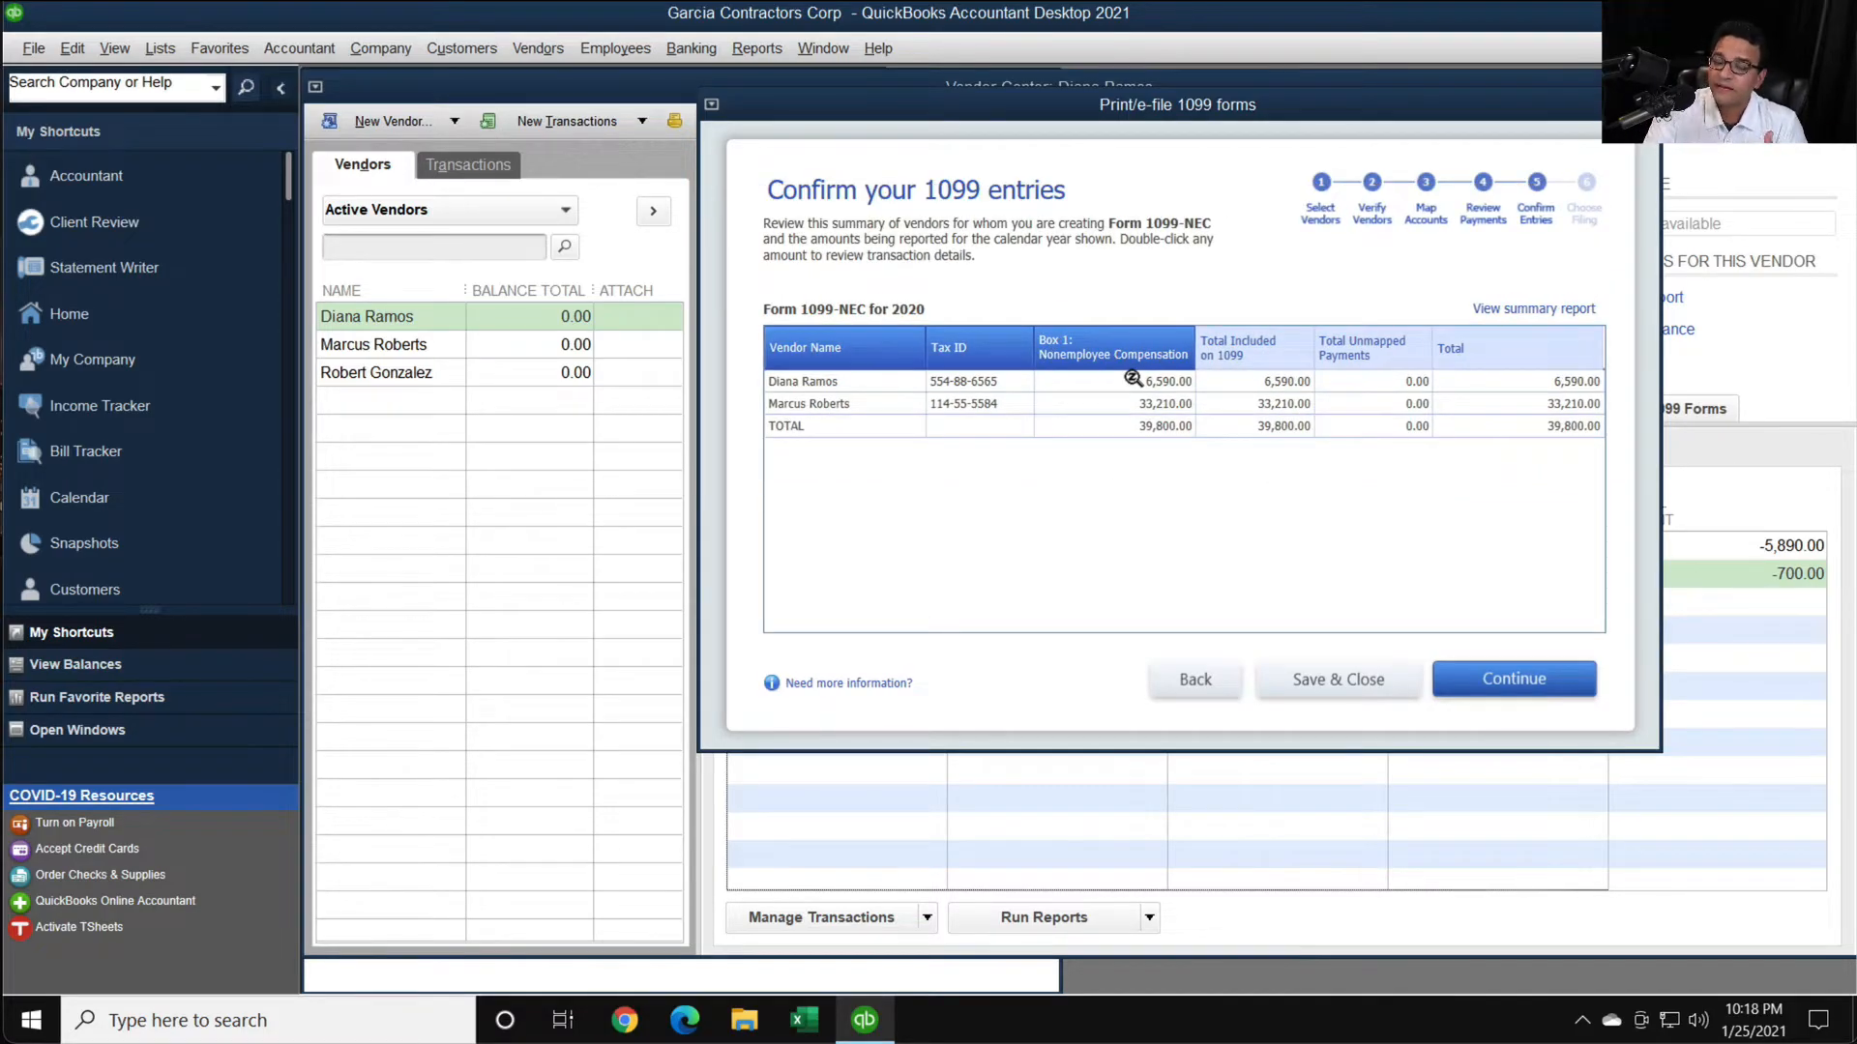
click(1647, 104)
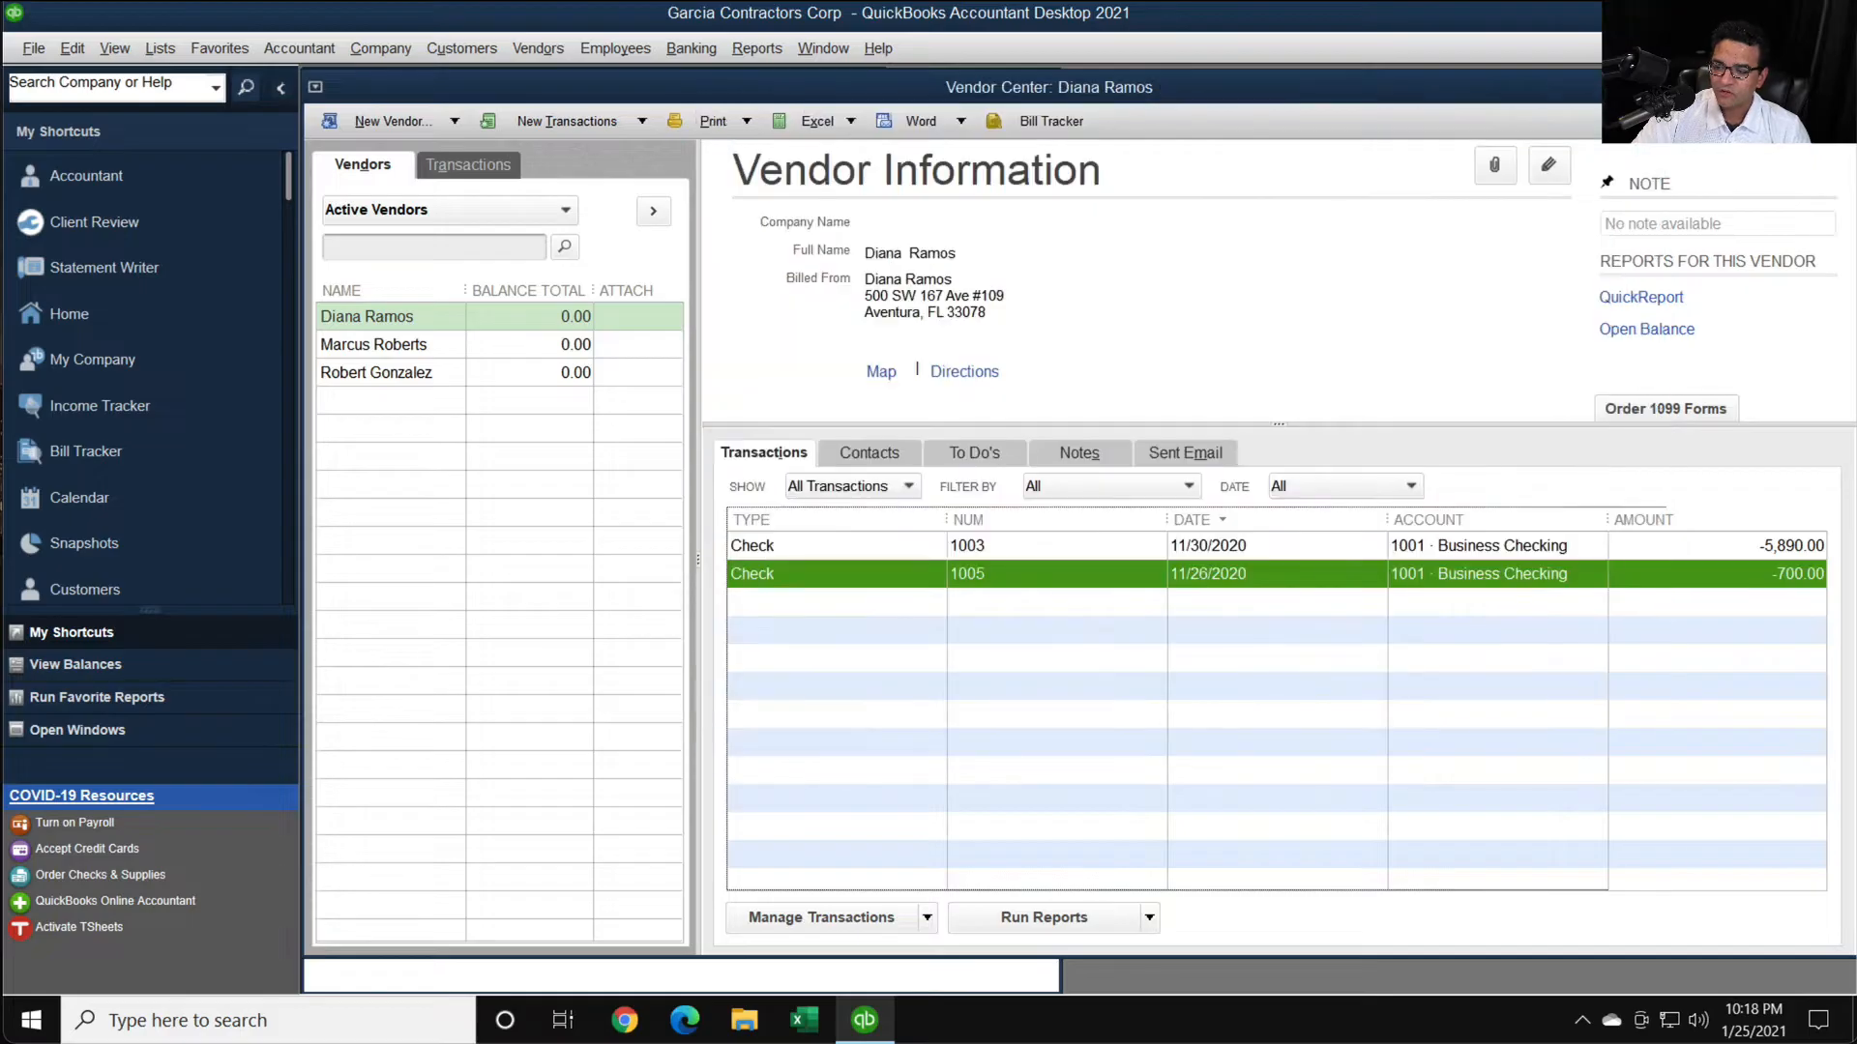
- Reopen check 1005, set its payment amount to 400.00, and record the changed transaction
double_click(1045, 578)
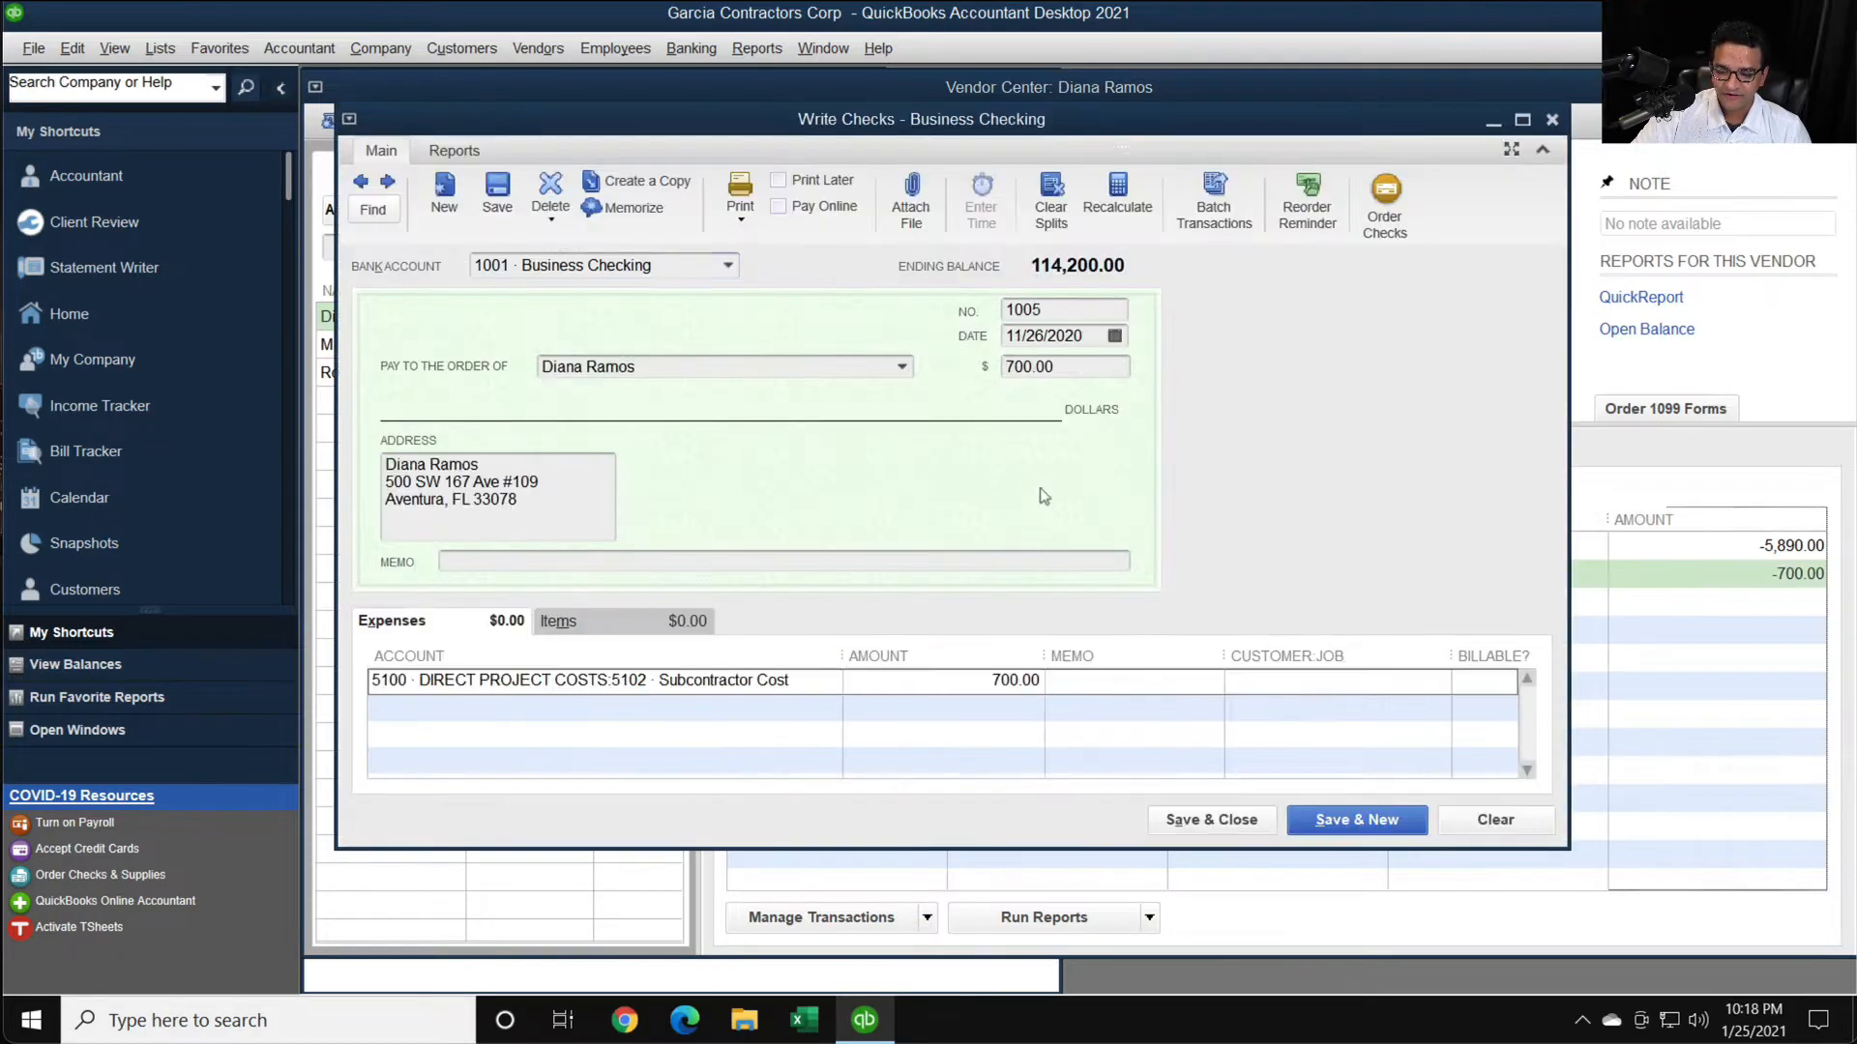
text(400)
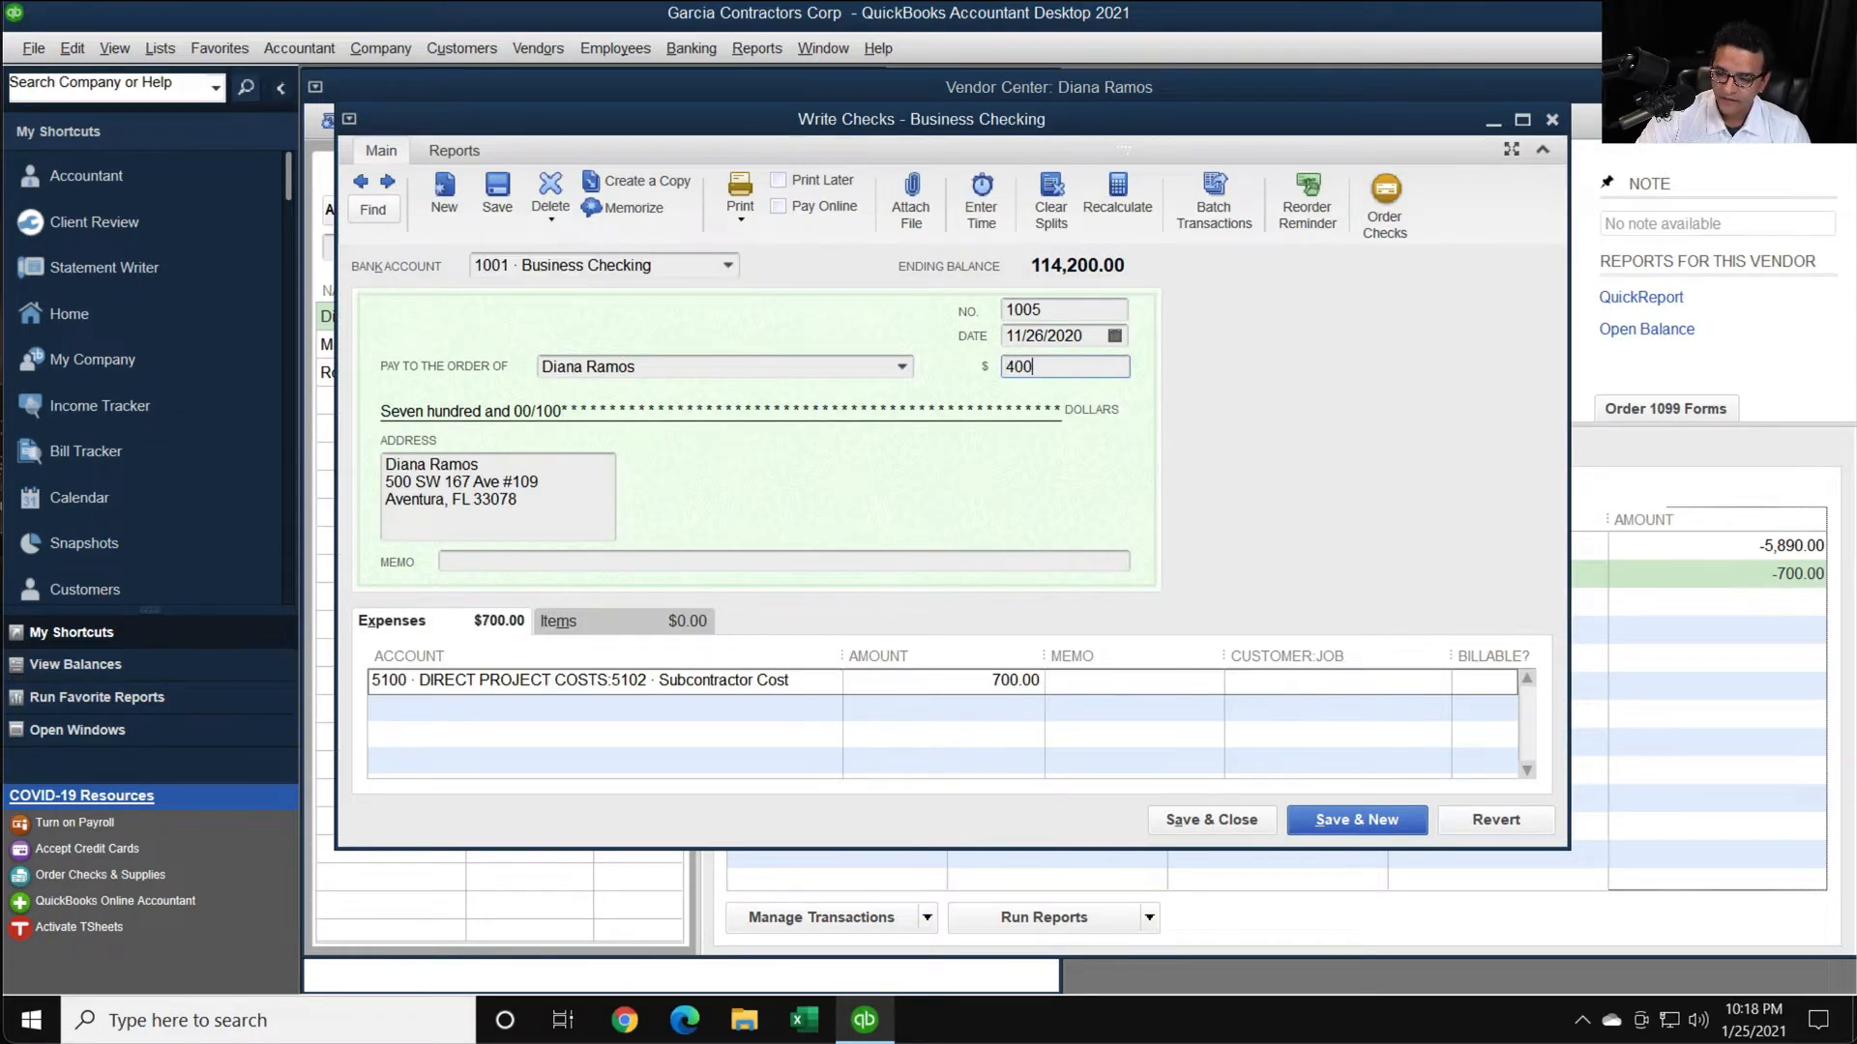
key(Tab)
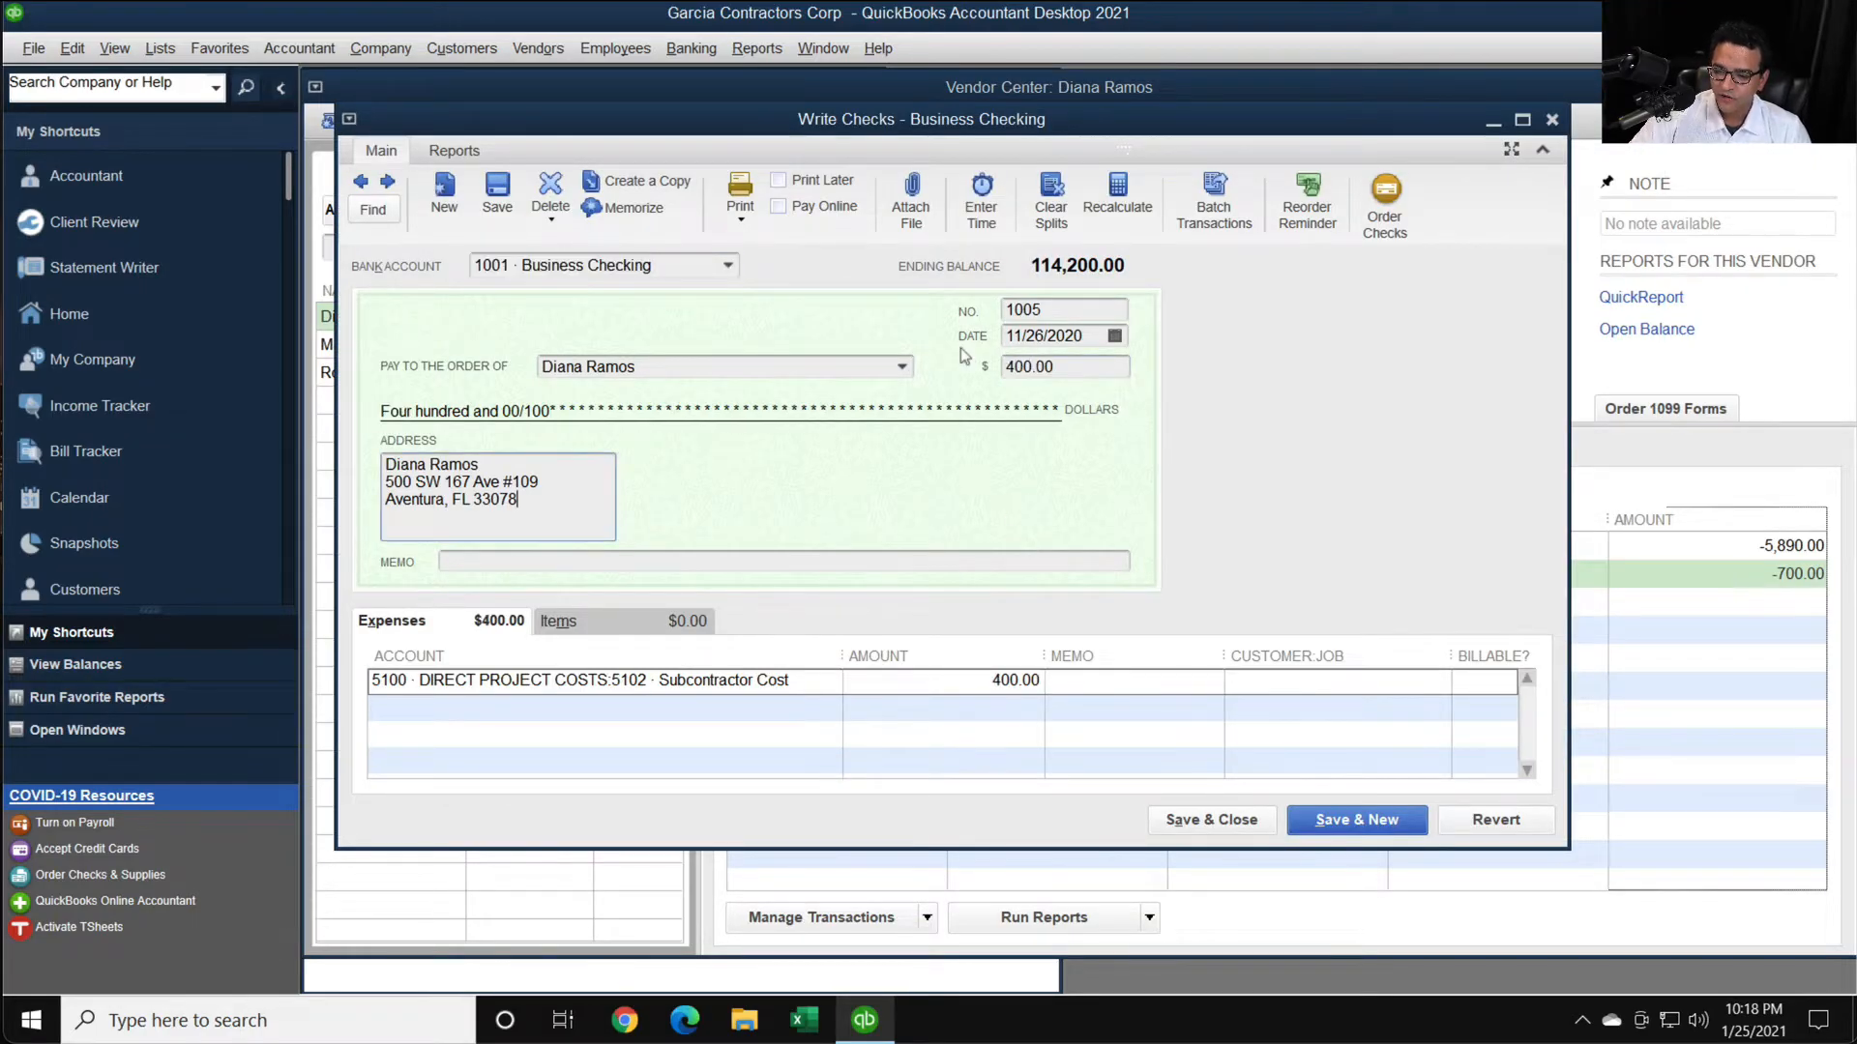
click(1225, 822)
click(835, 331)
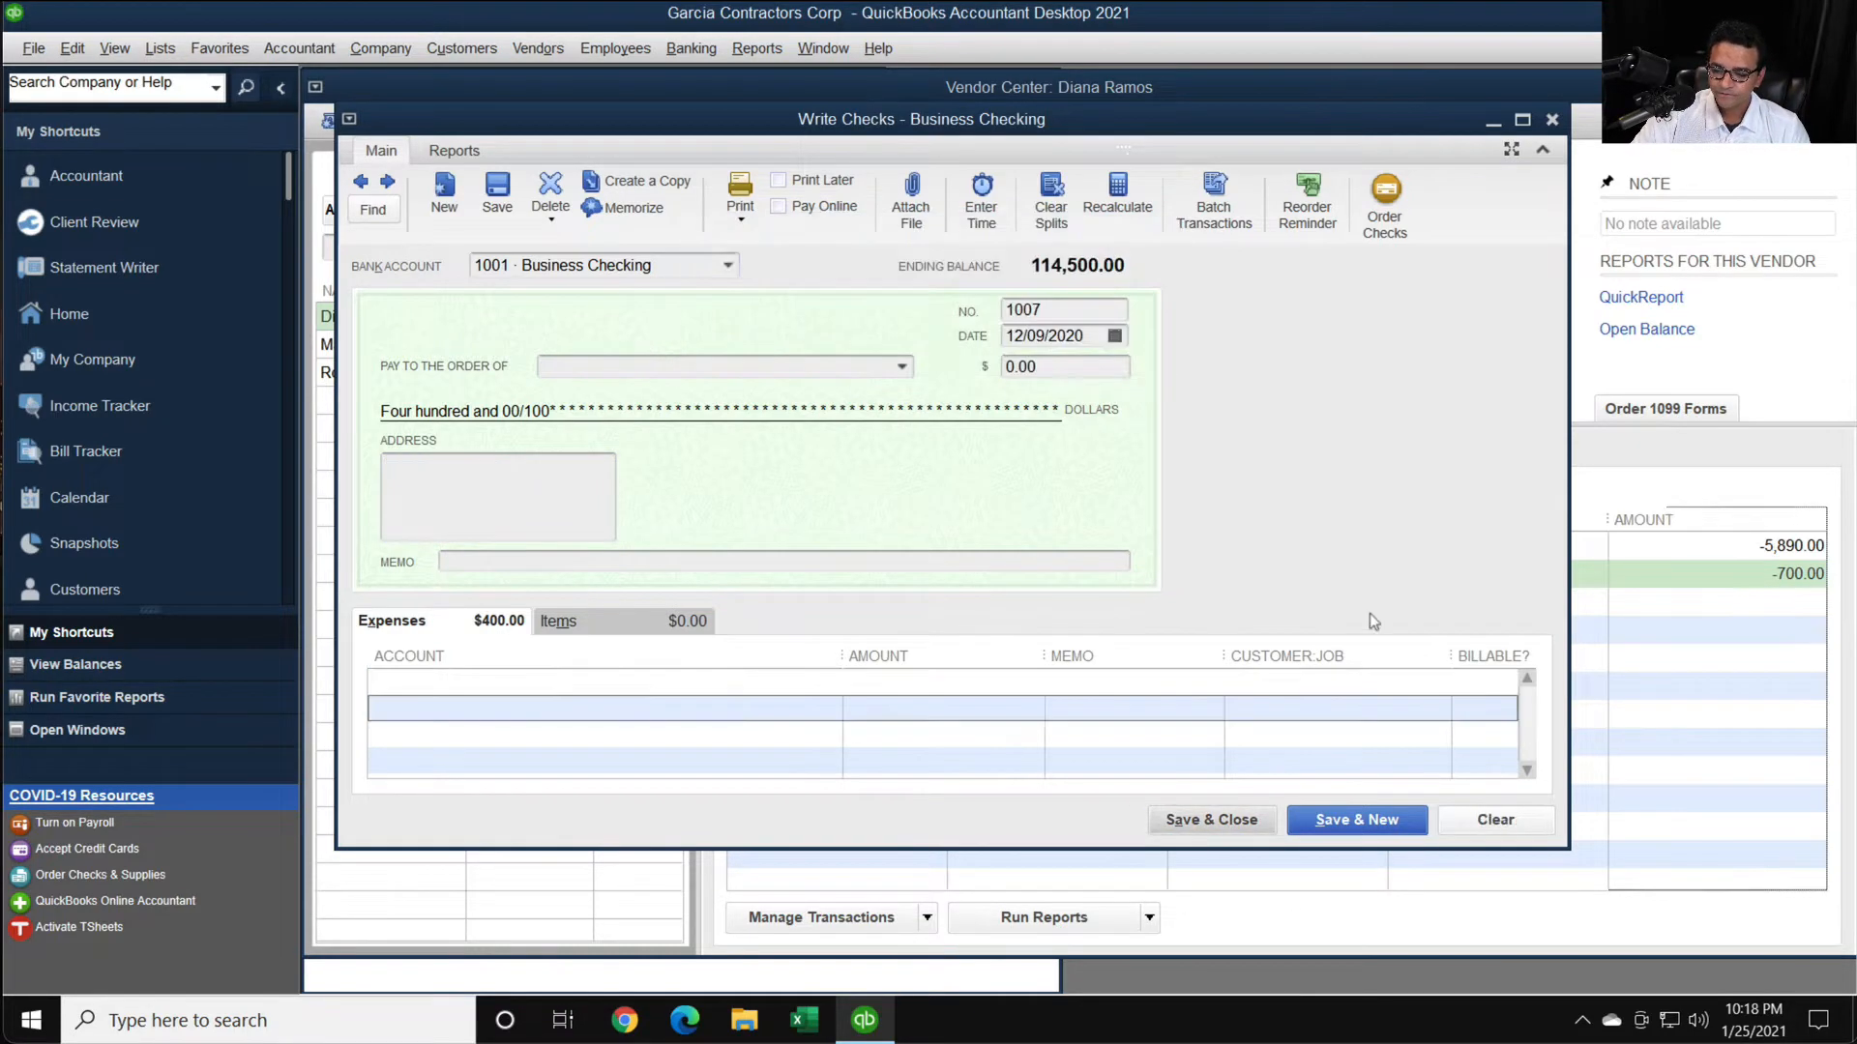
- Restart the Print/E-file 1099 Forms wizard for Form 1099-NEC and advance with the selected vendors to the account mapping
click(563, 55)
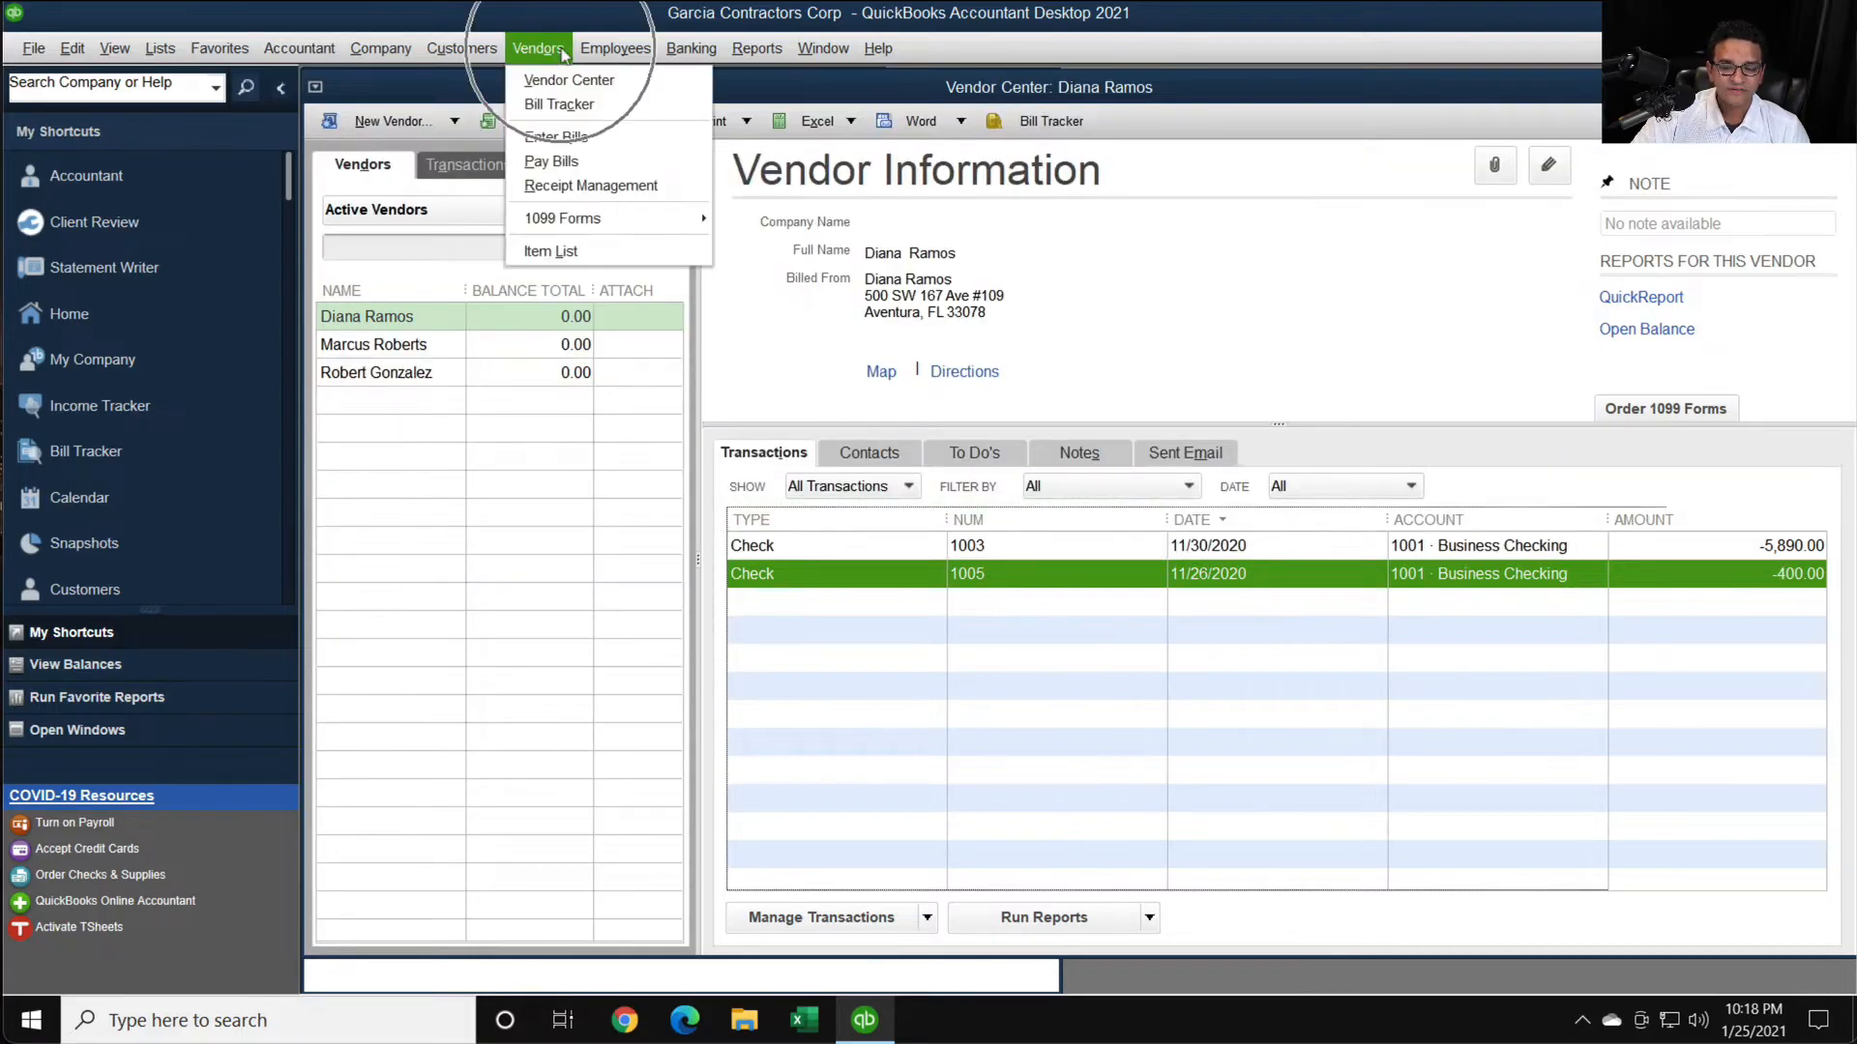
click(588, 215)
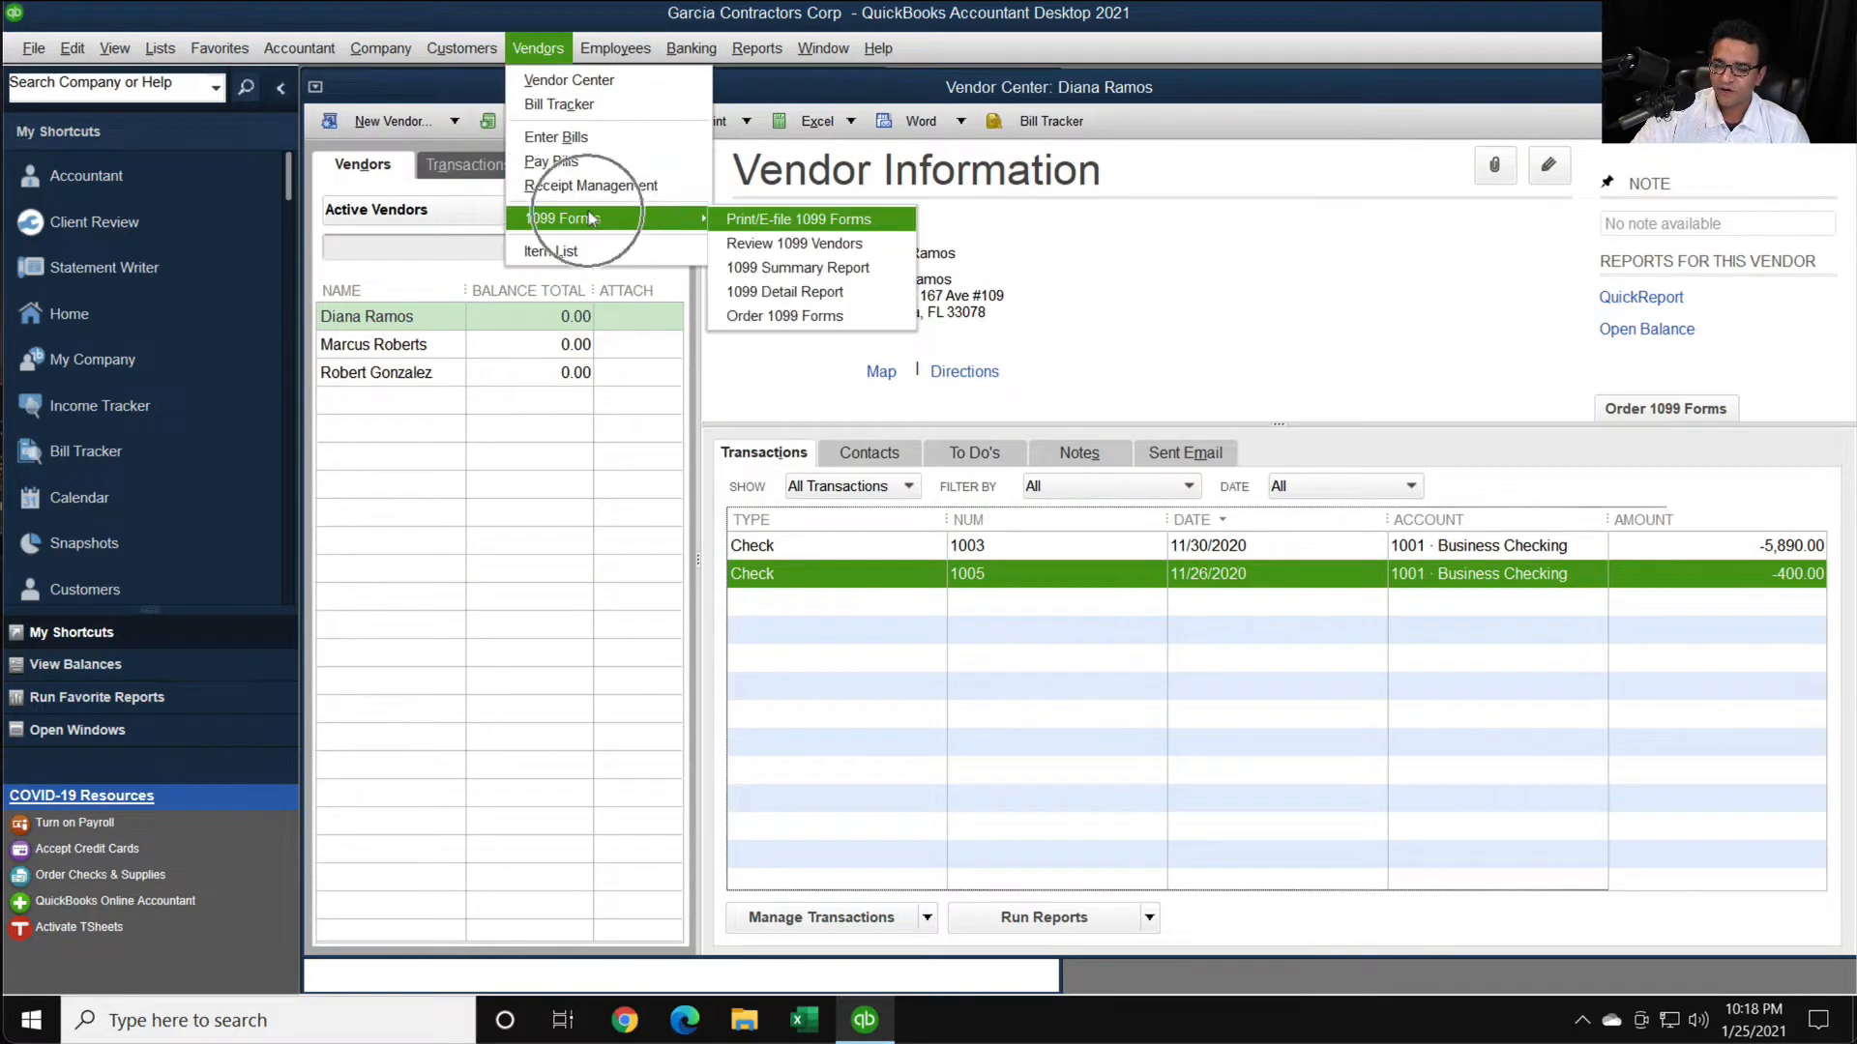
click(798, 220)
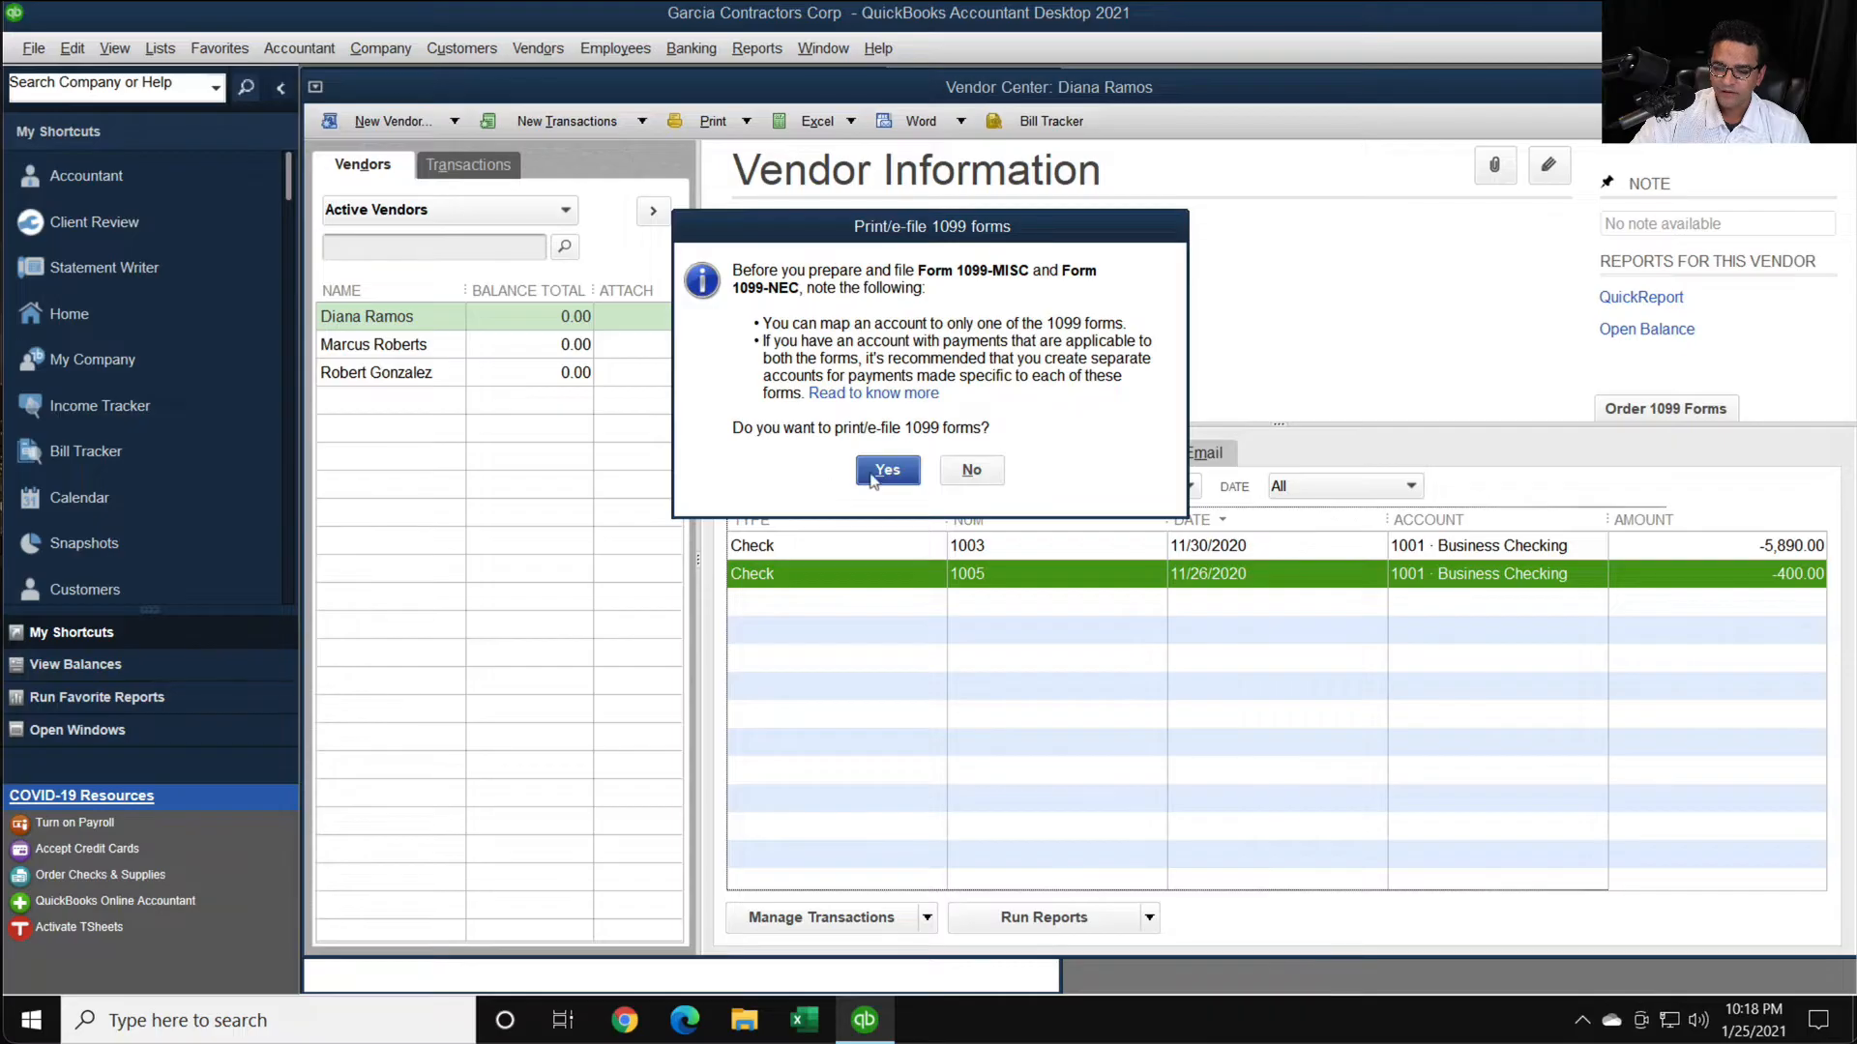
click(886, 470)
click(837, 598)
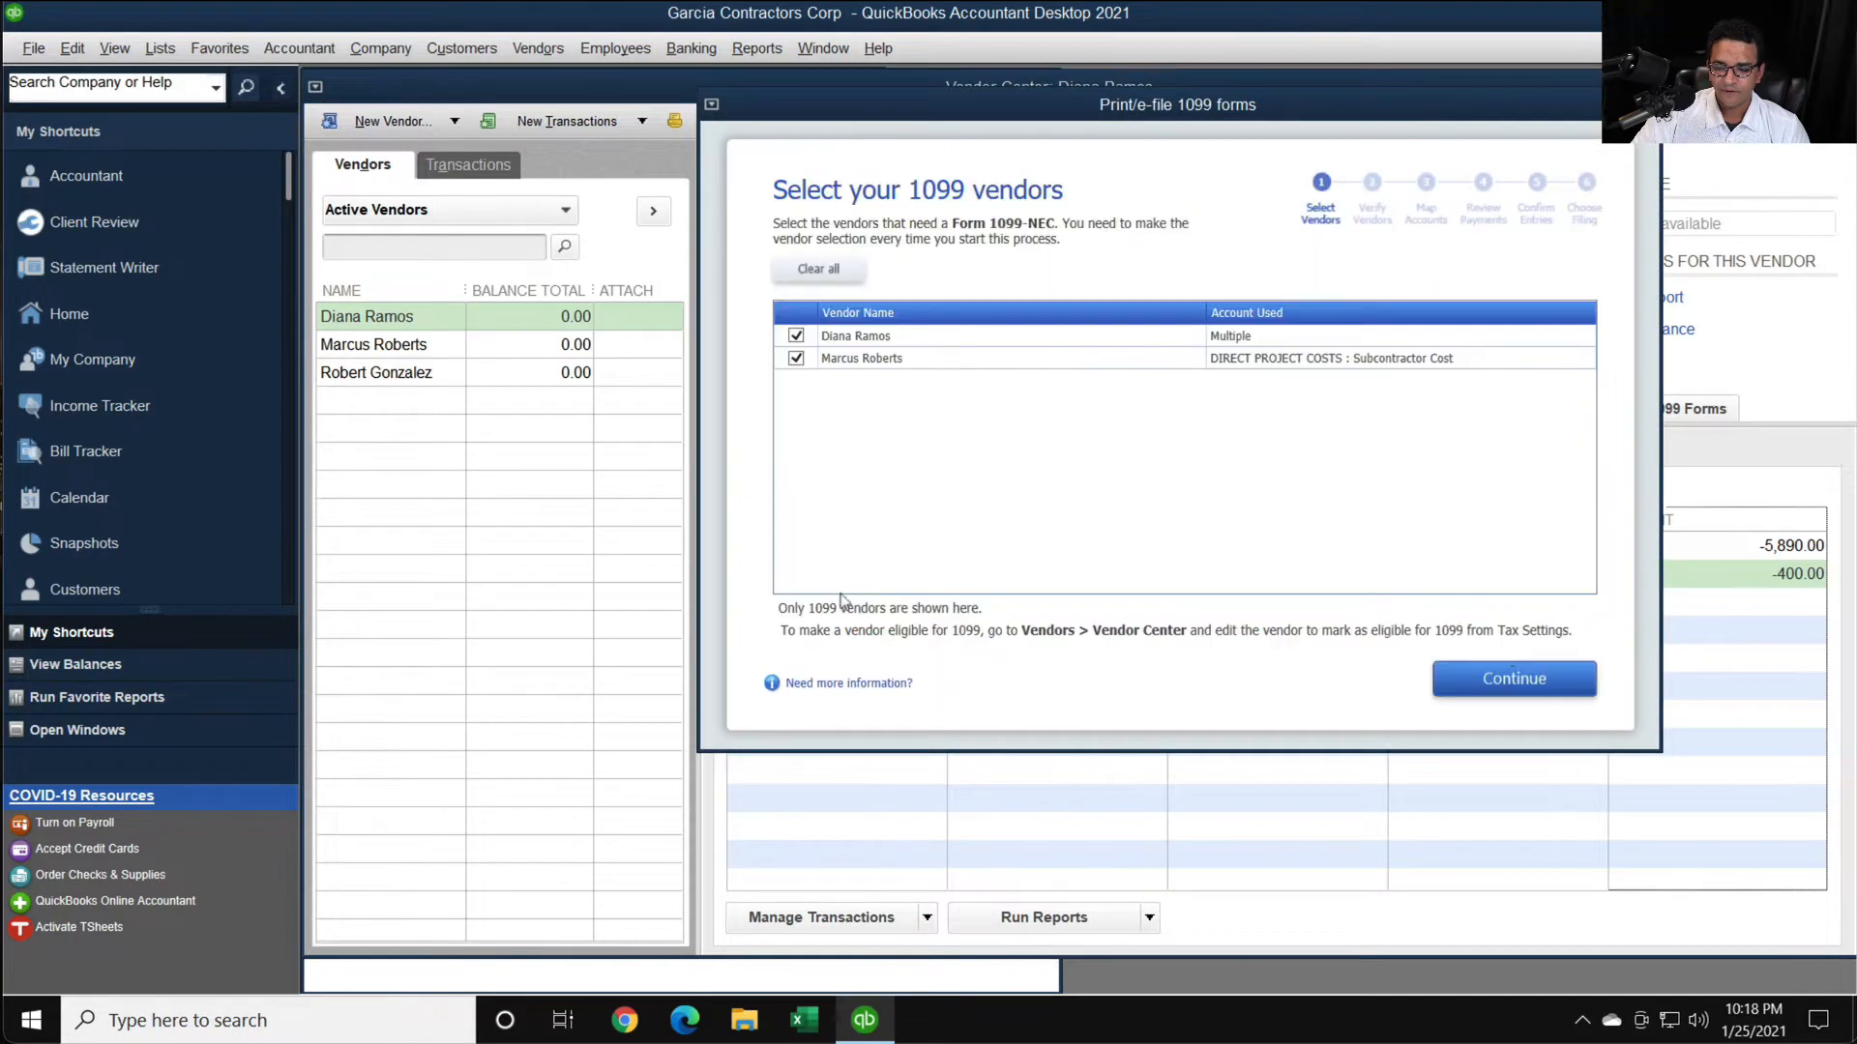
click(1505, 679)
click(1506, 679)
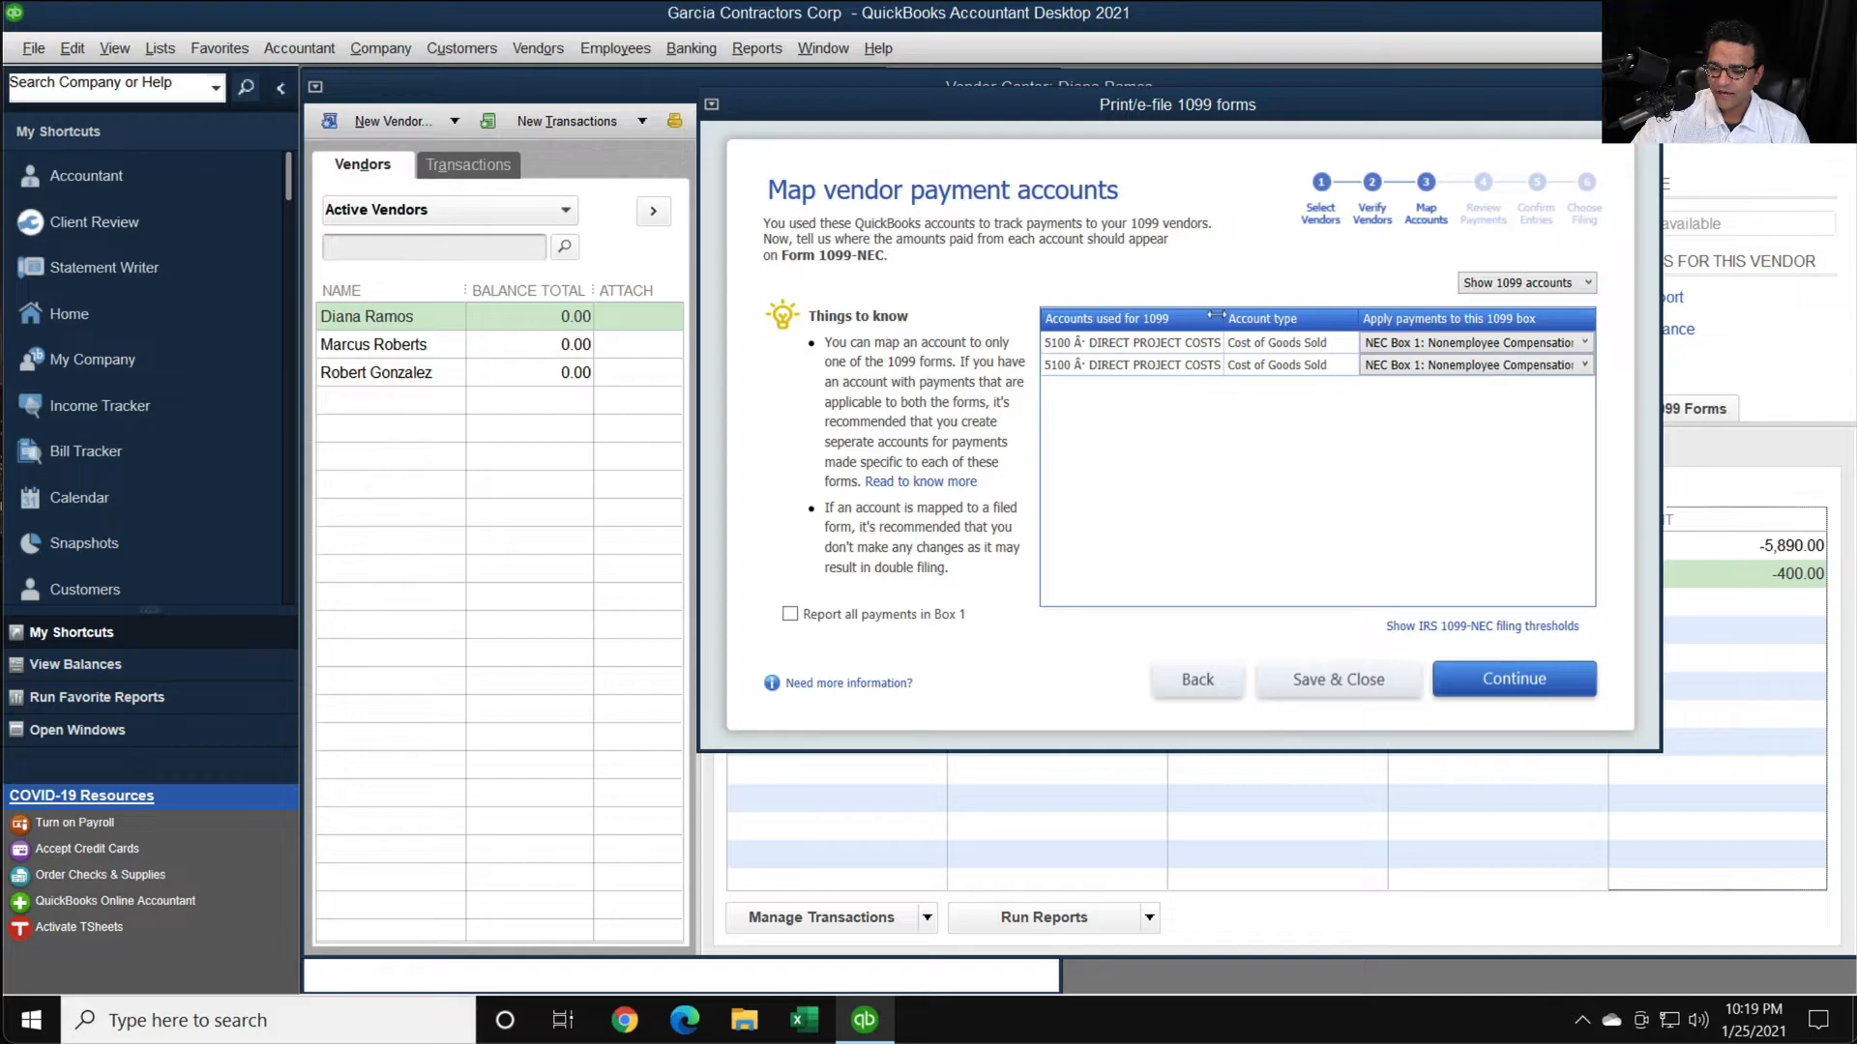
- Widen the account name column and set the 5103 Materials account to Omit these payments from 1099
drag(1216, 317, 1324, 310)
click(1419, 350)
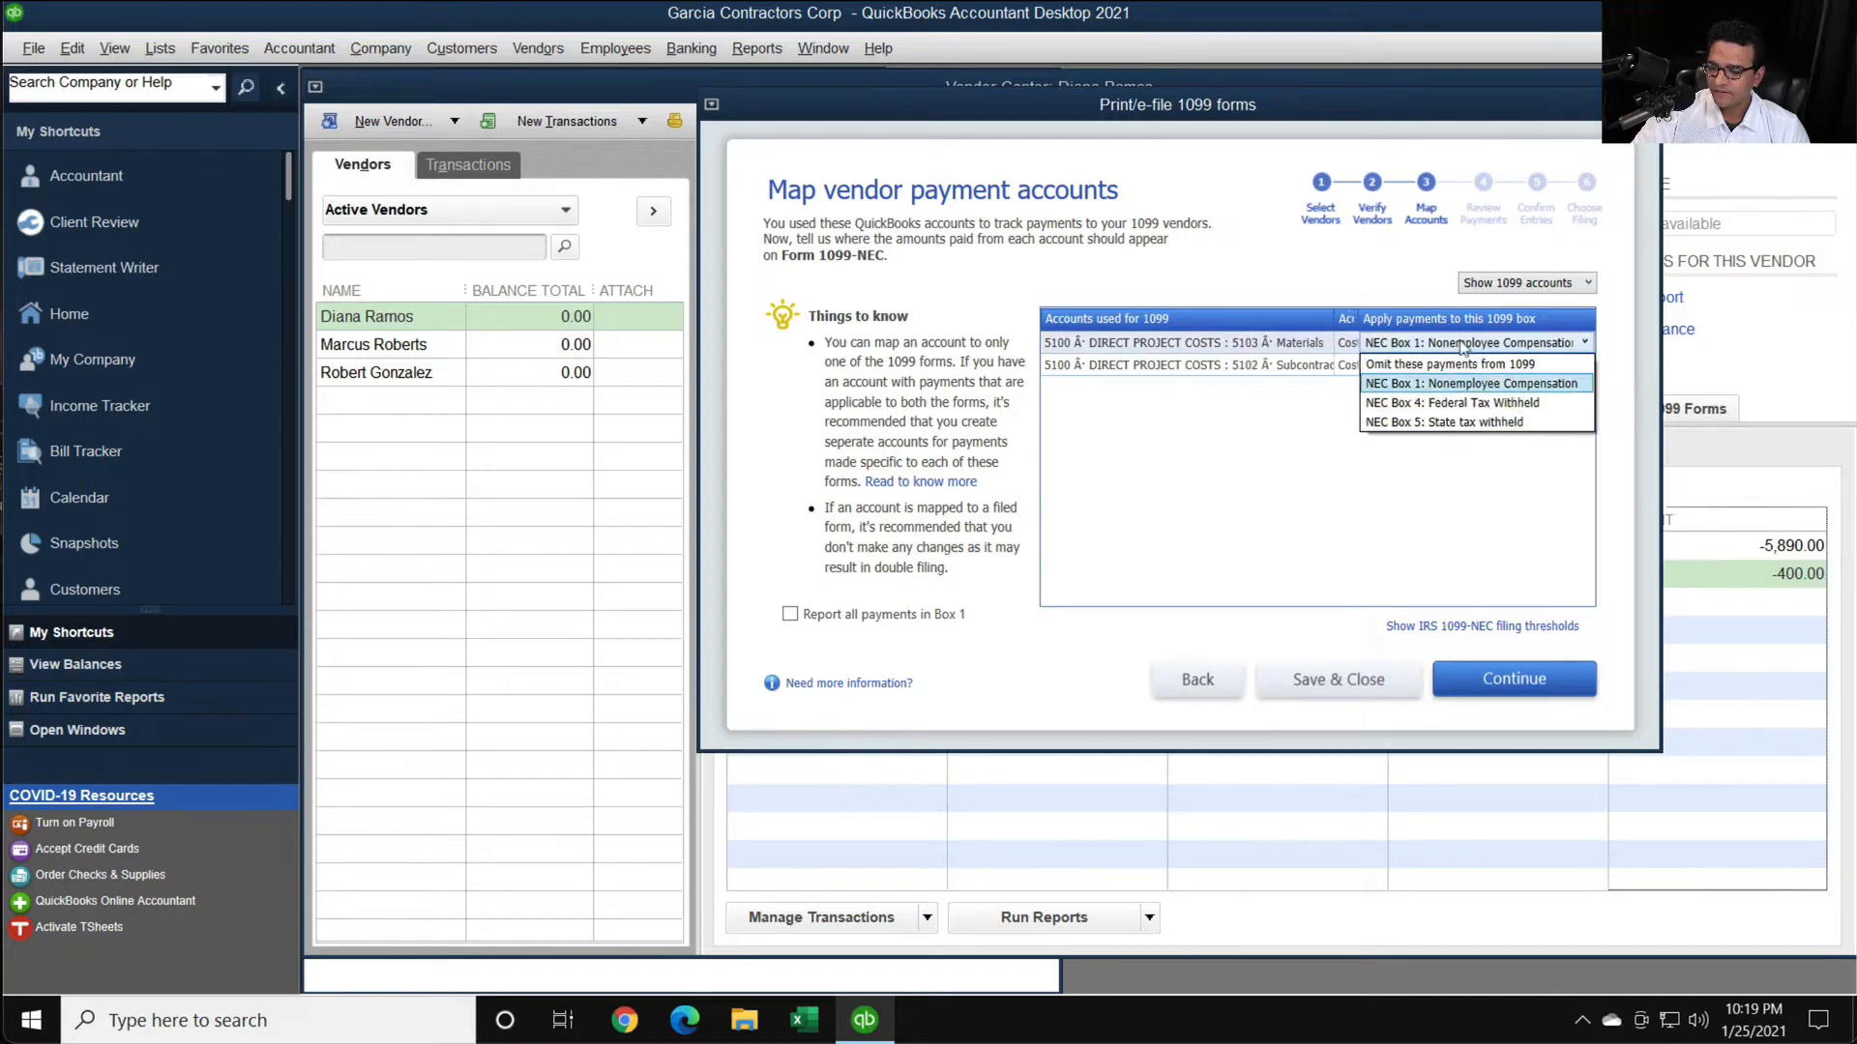
click(1446, 357)
- Advance past payment review to the Form 1099-NEC entries confirmation, check the vendors' Box 1 amounts, and close the wizard
click(1497, 678)
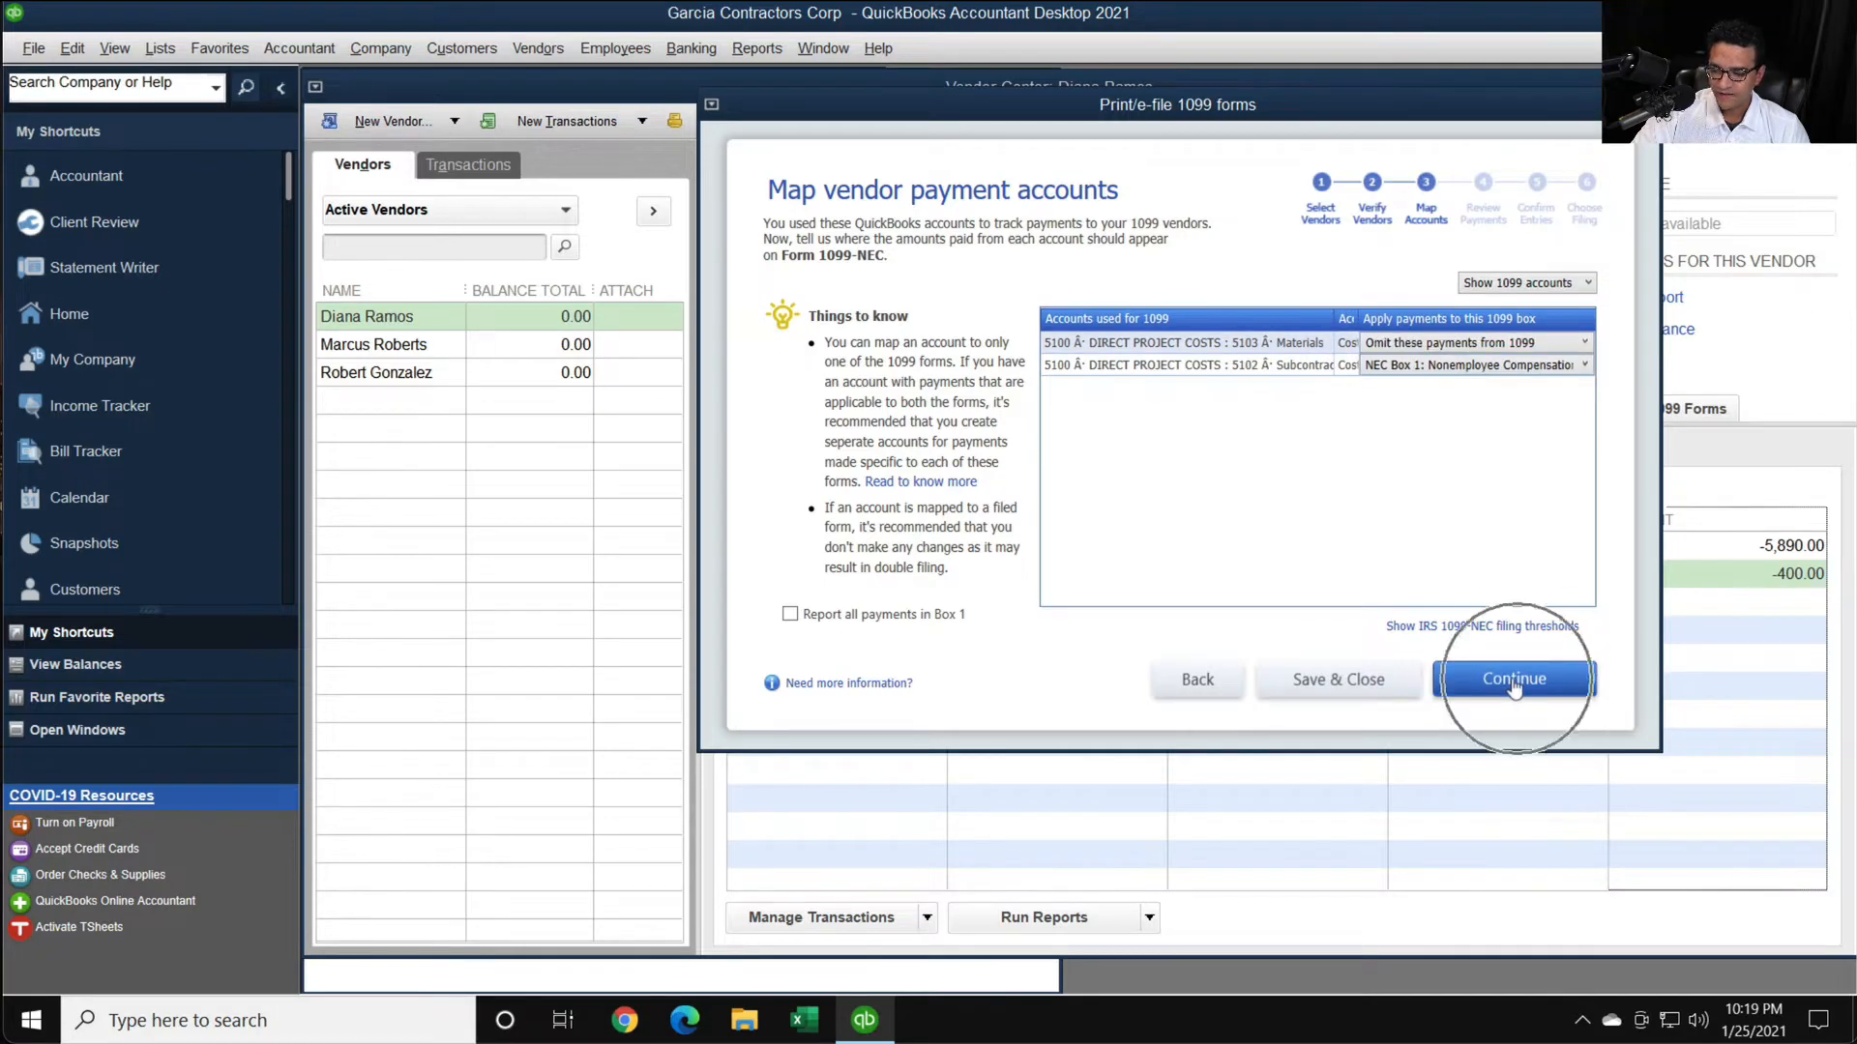
click(1502, 680)
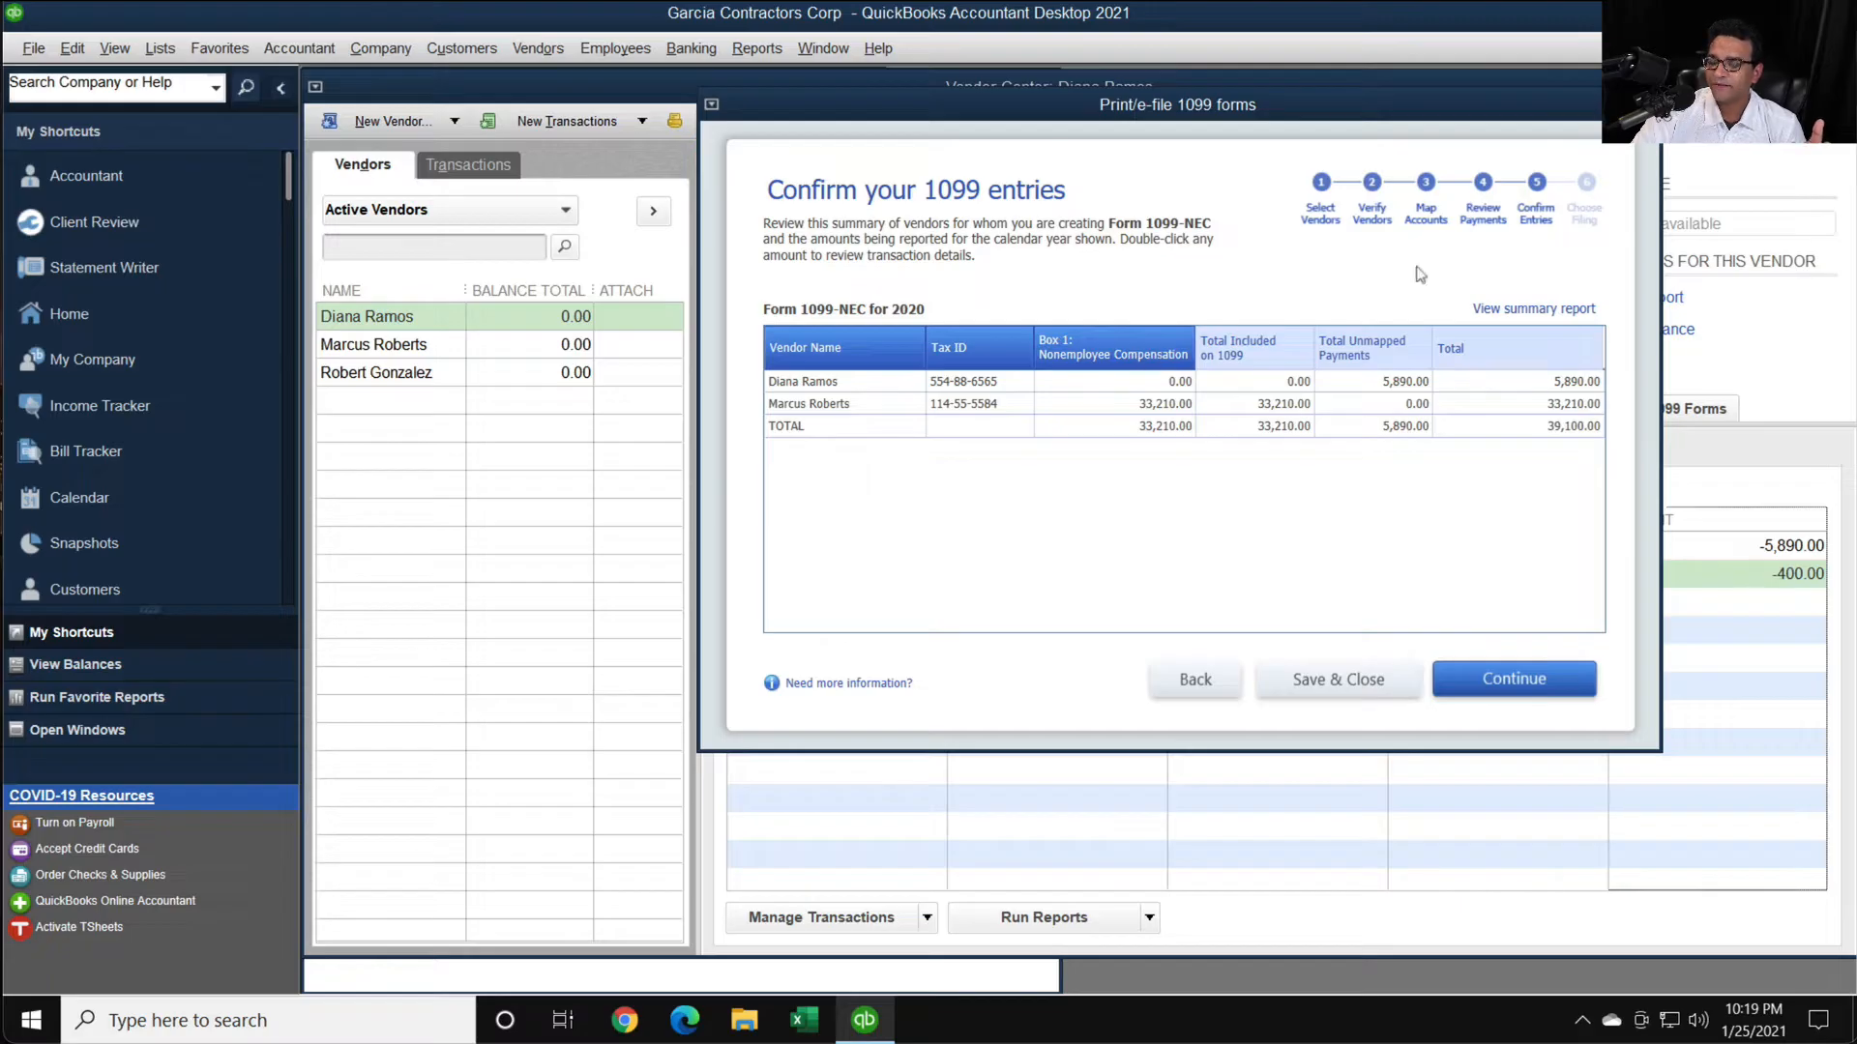
click(1646, 104)
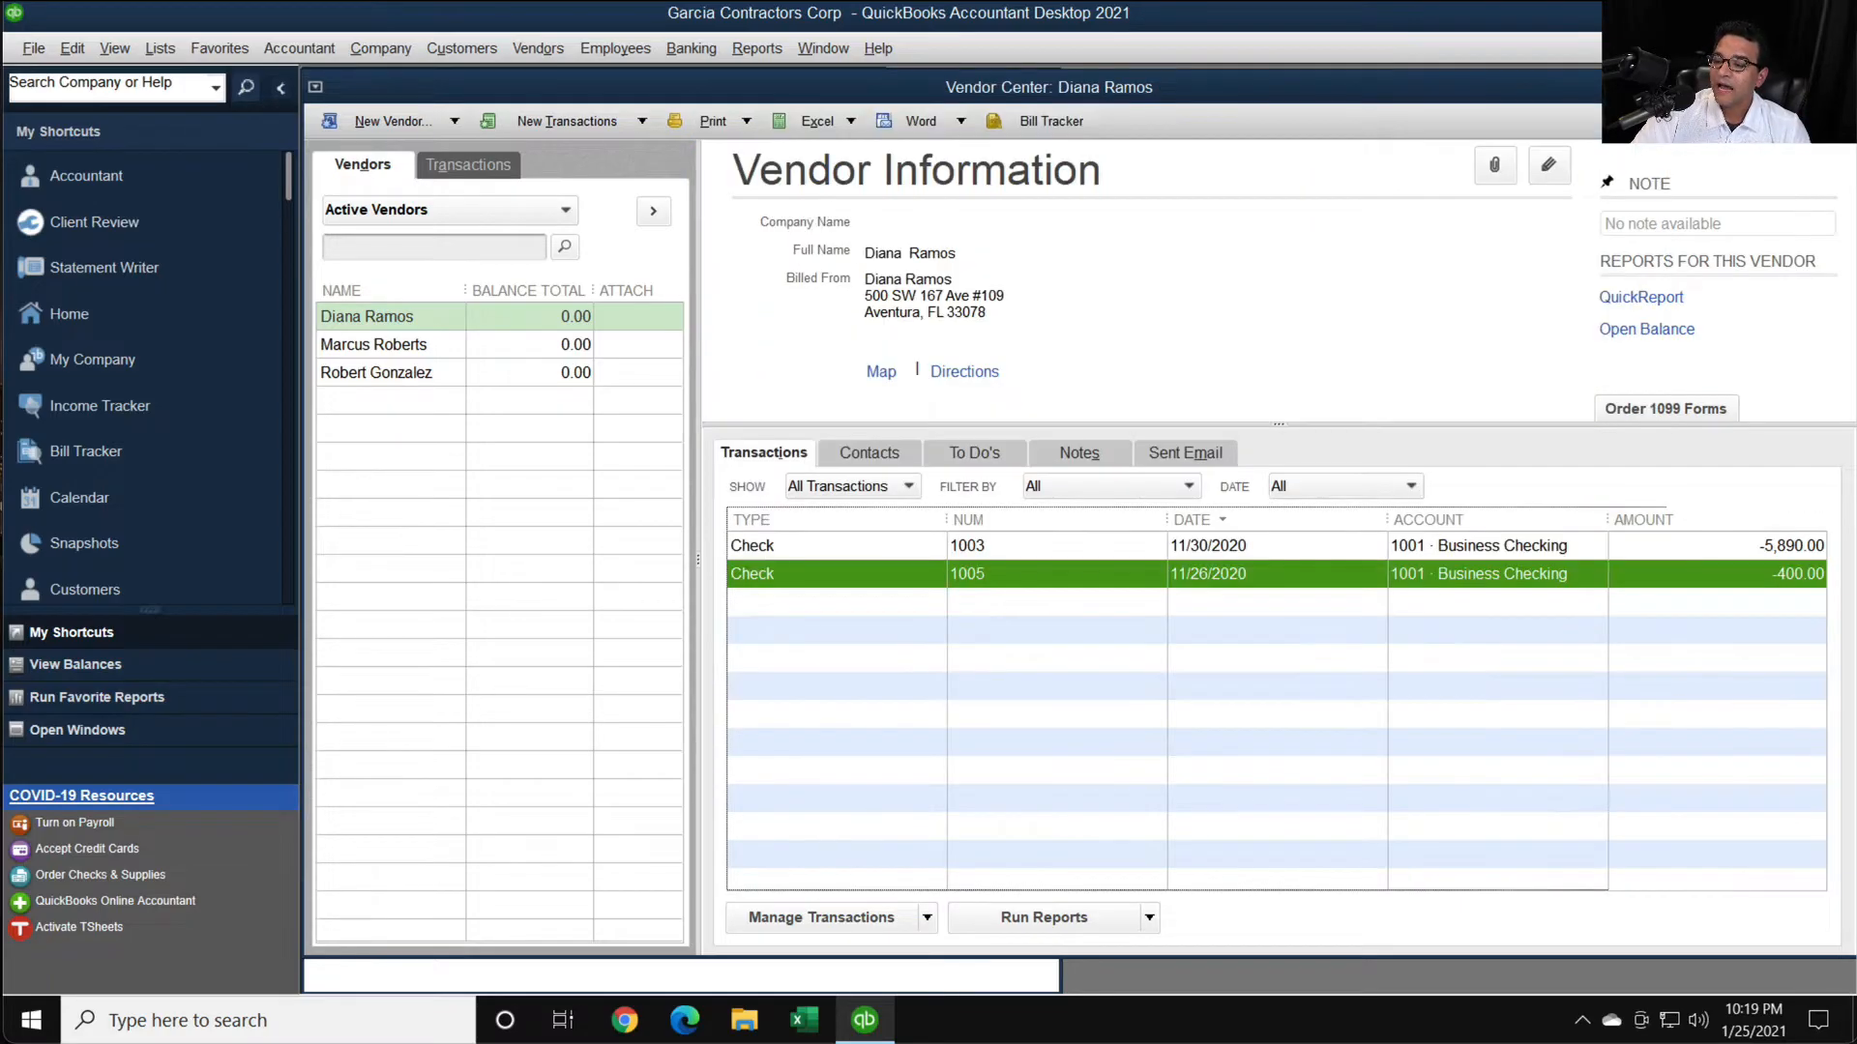
- Duplicate check 1005 and assign check number 1008 to the copy
double_click(1054, 581)
right_click(1226, 462)
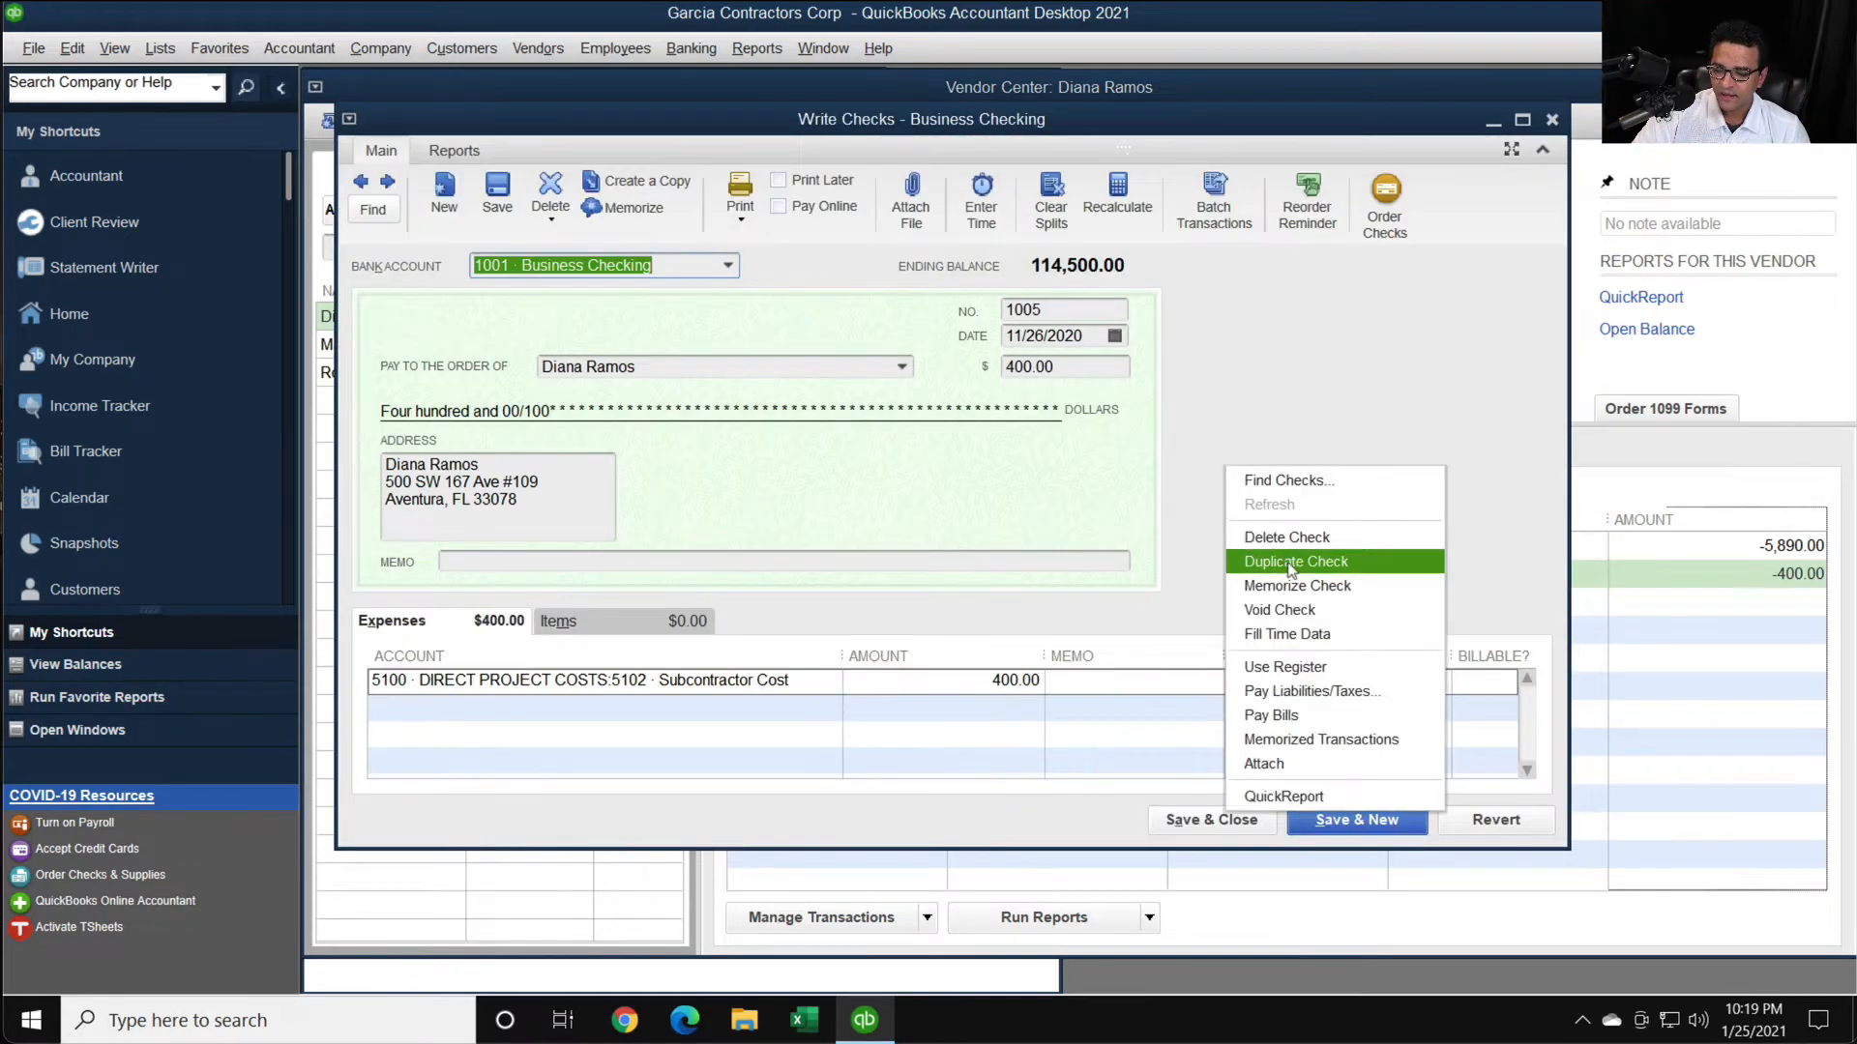
click(1289, 565)
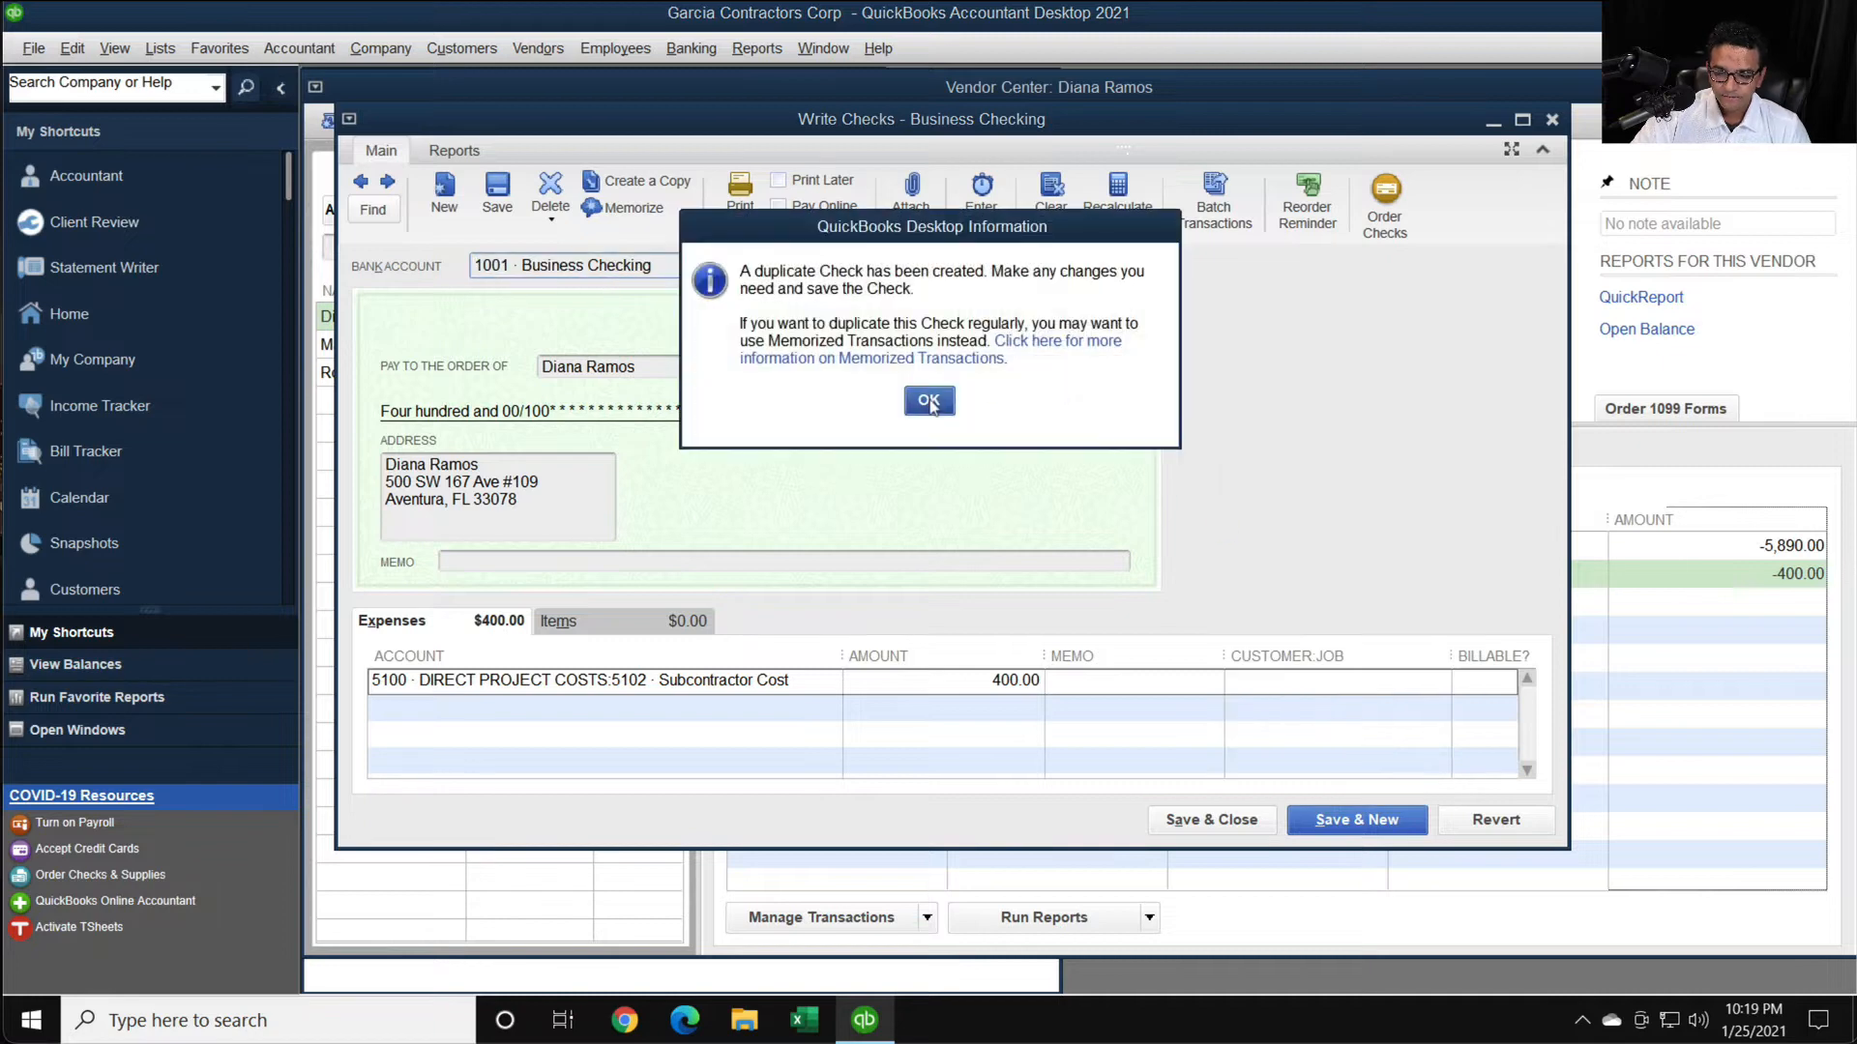
click(929, 402)
click(1050, 308)
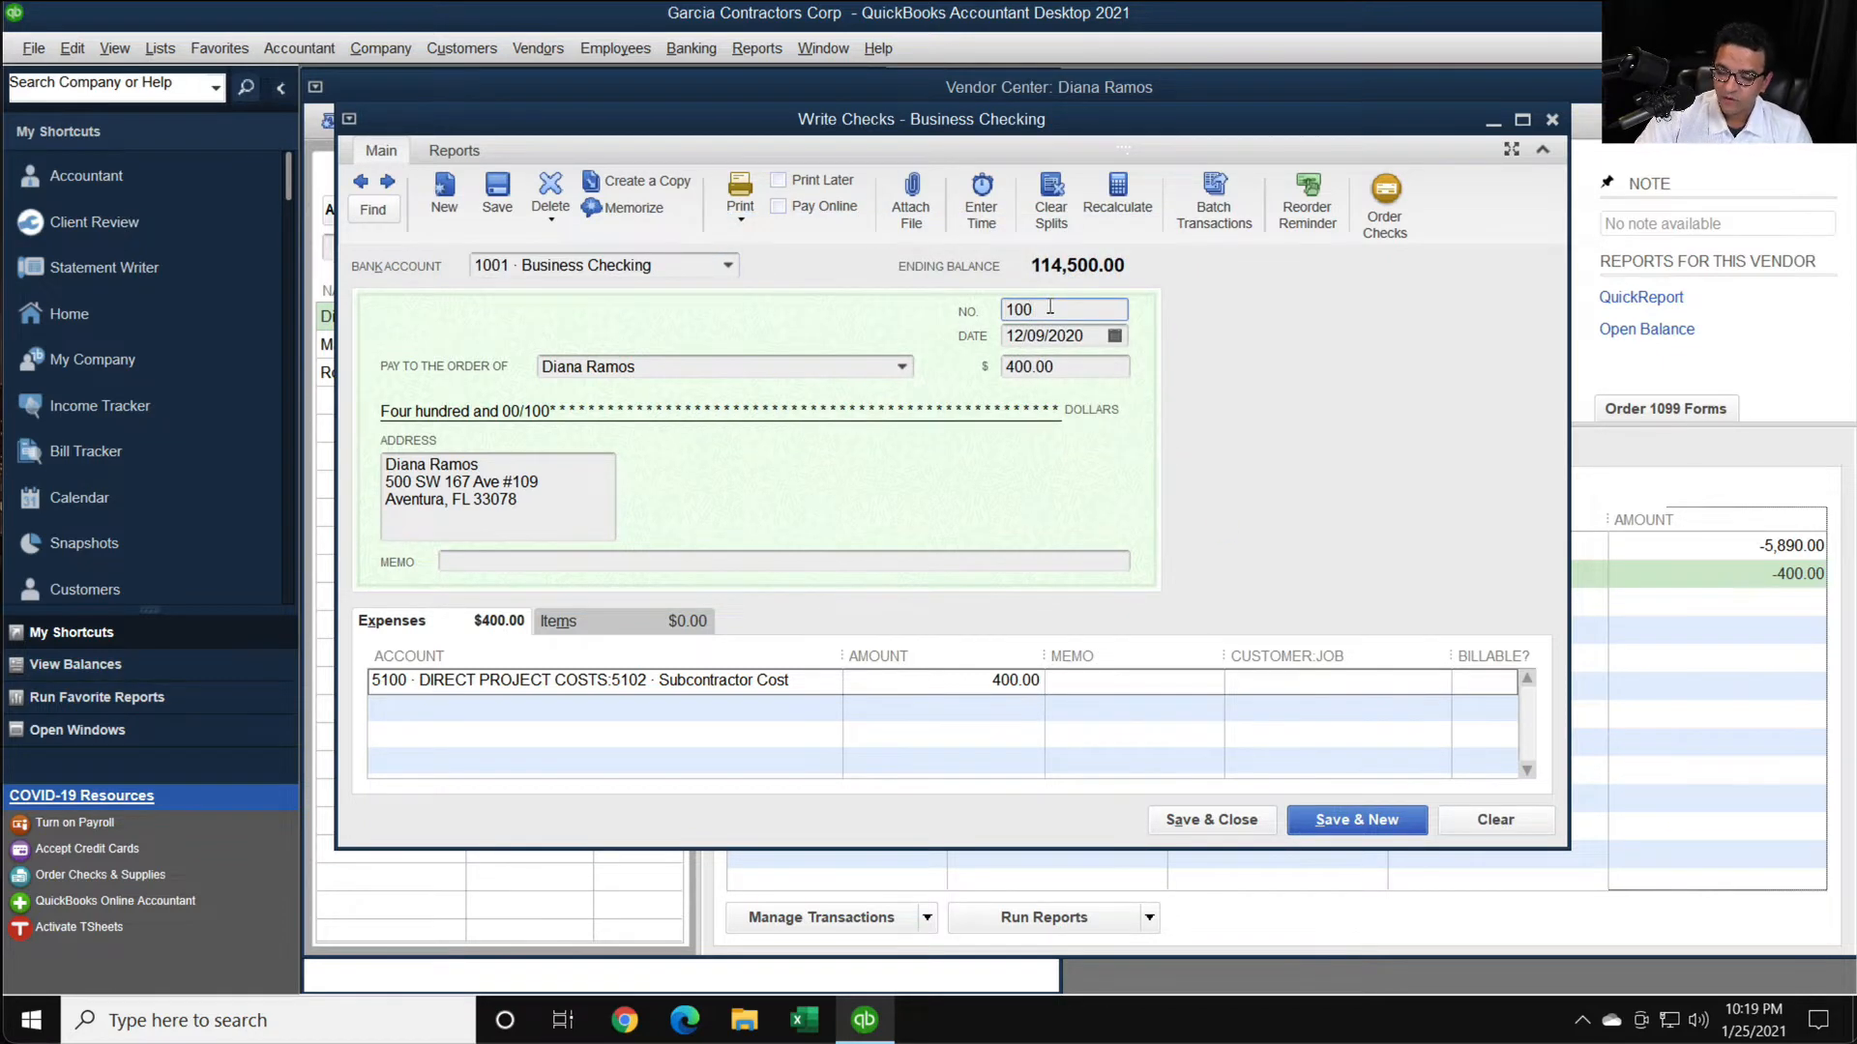
key(shift+Tab)
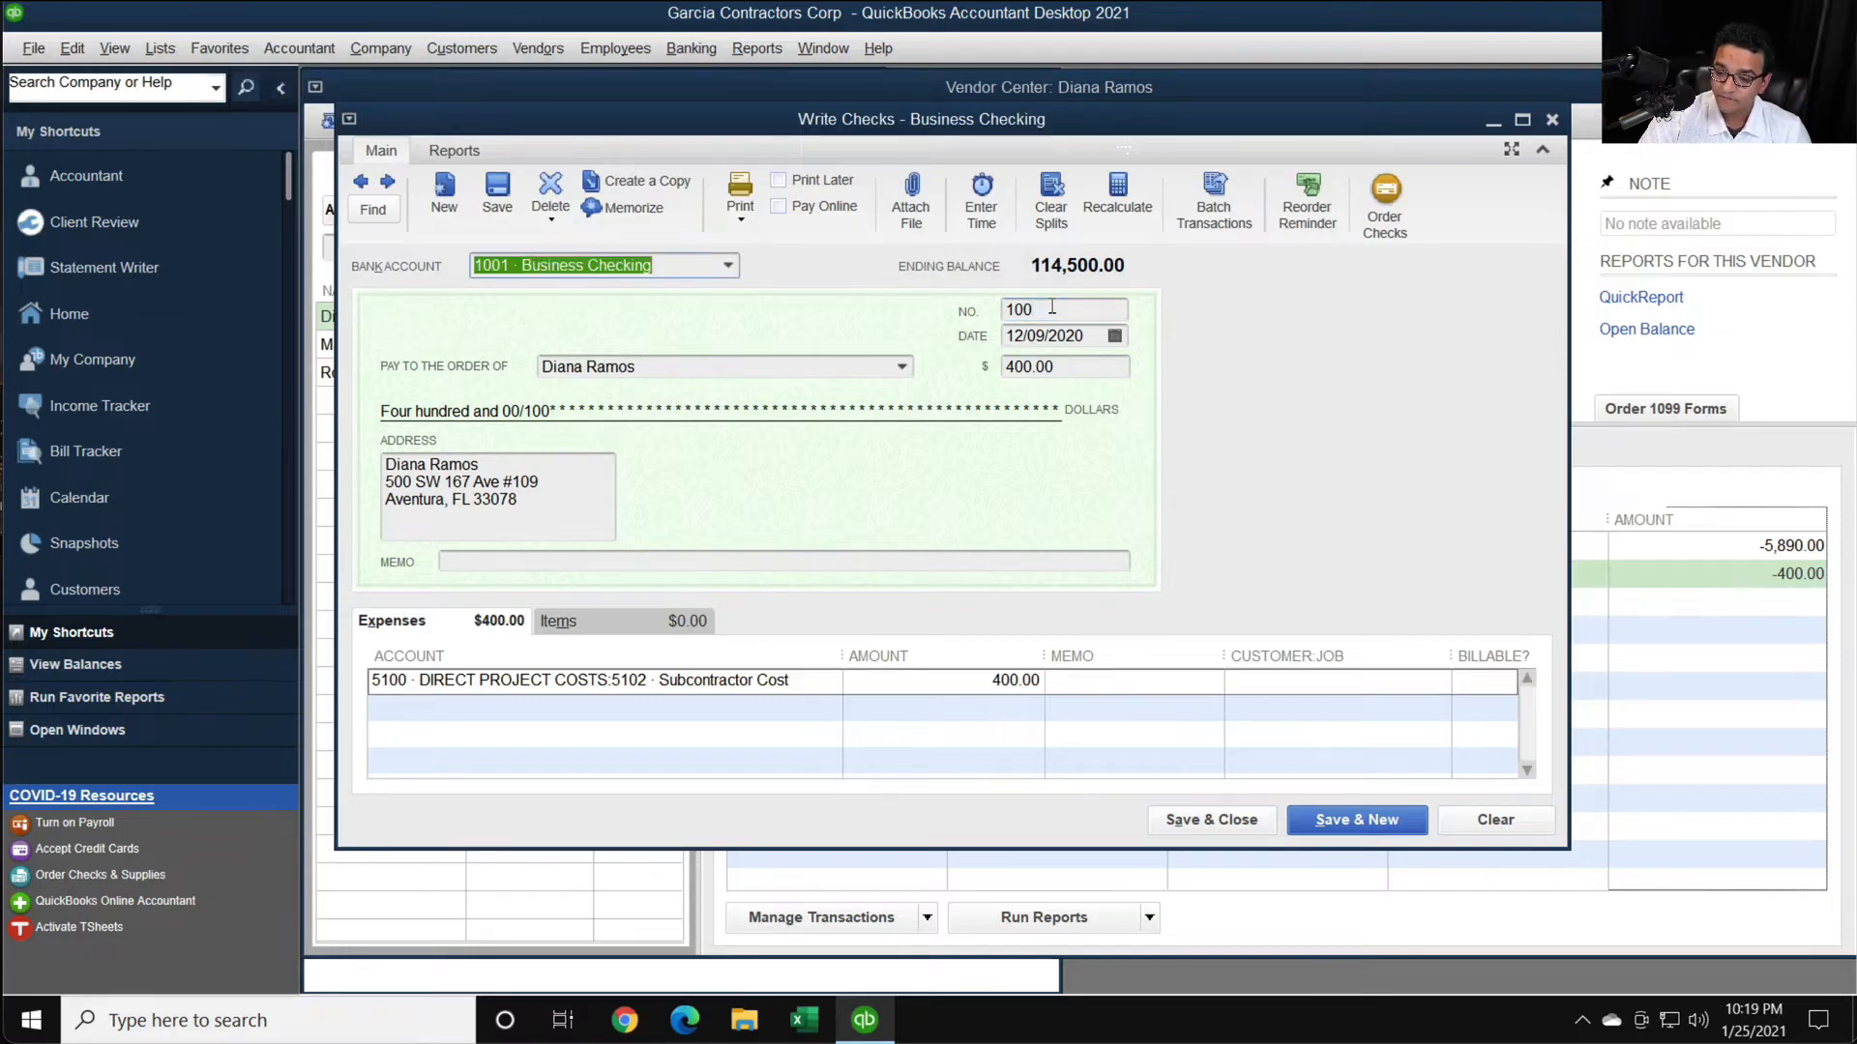
click(1051, 307)
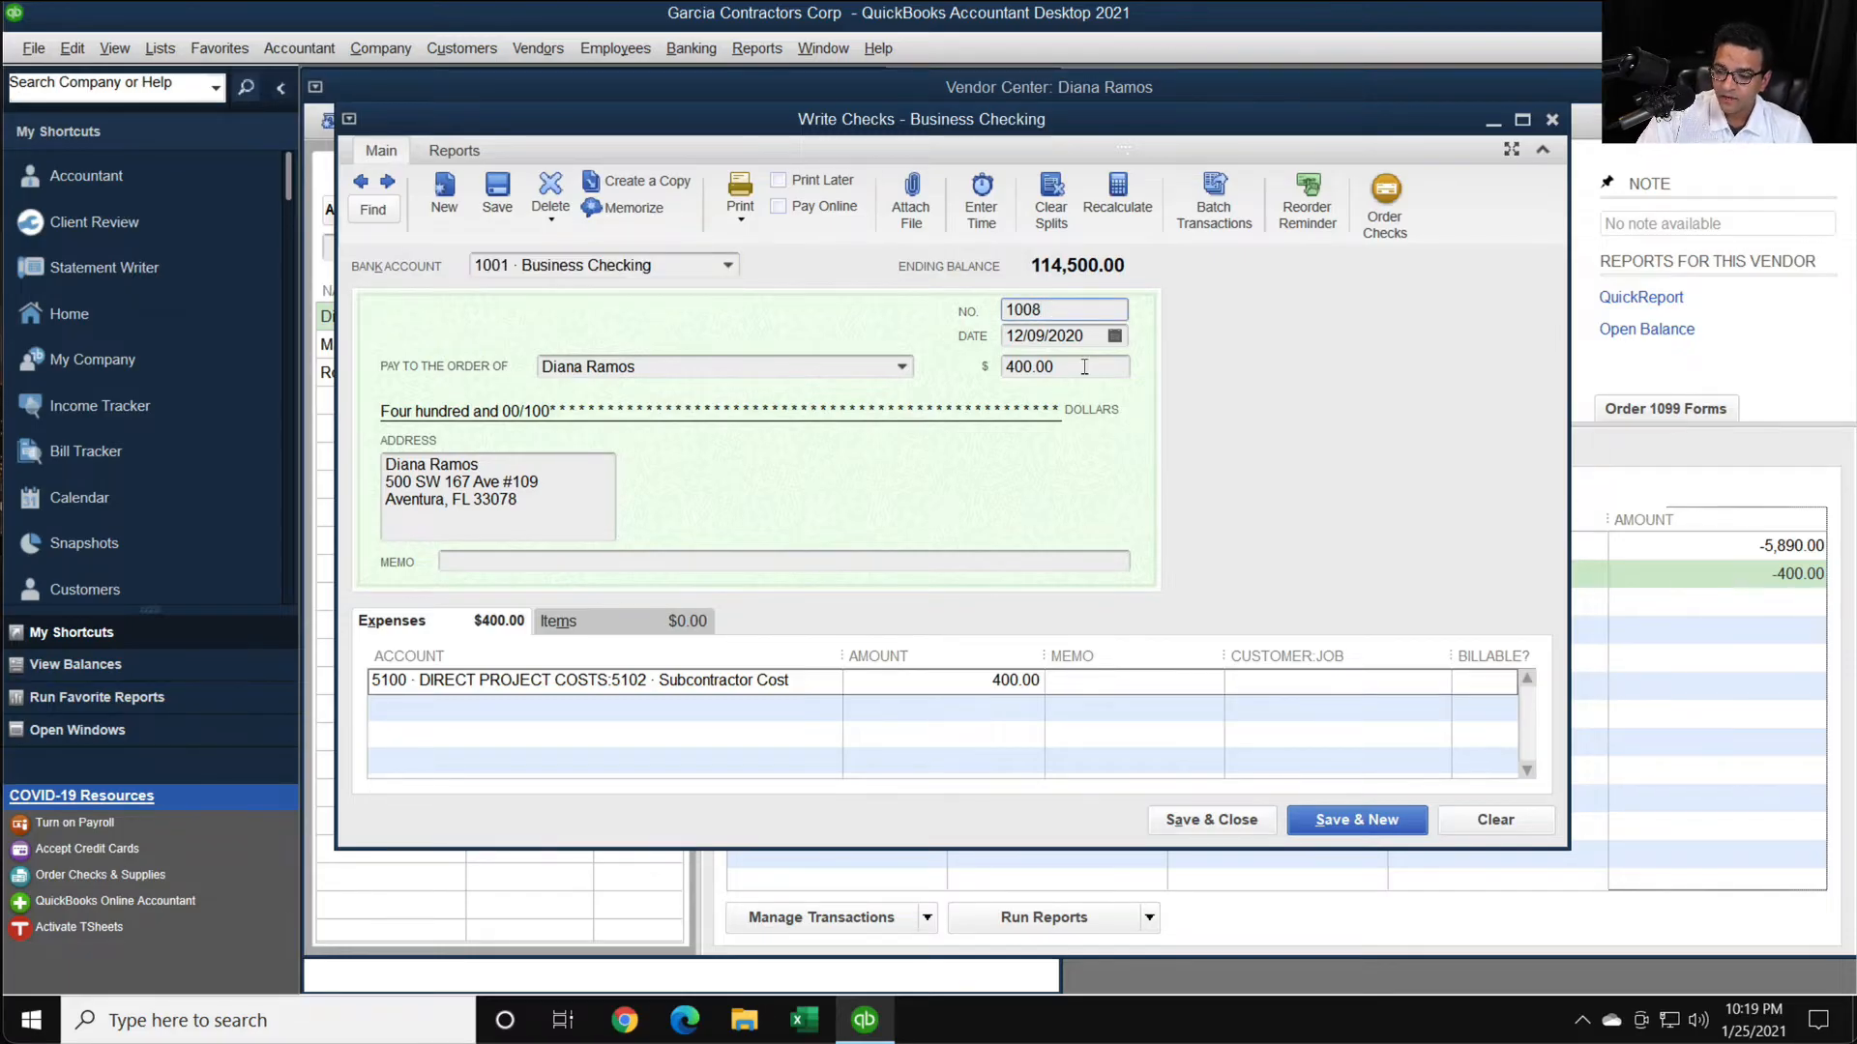
- Set the payment amount of check 1008 to 250.00, then save and close the check
key(Tab)
key(Tab)
key(Tab)
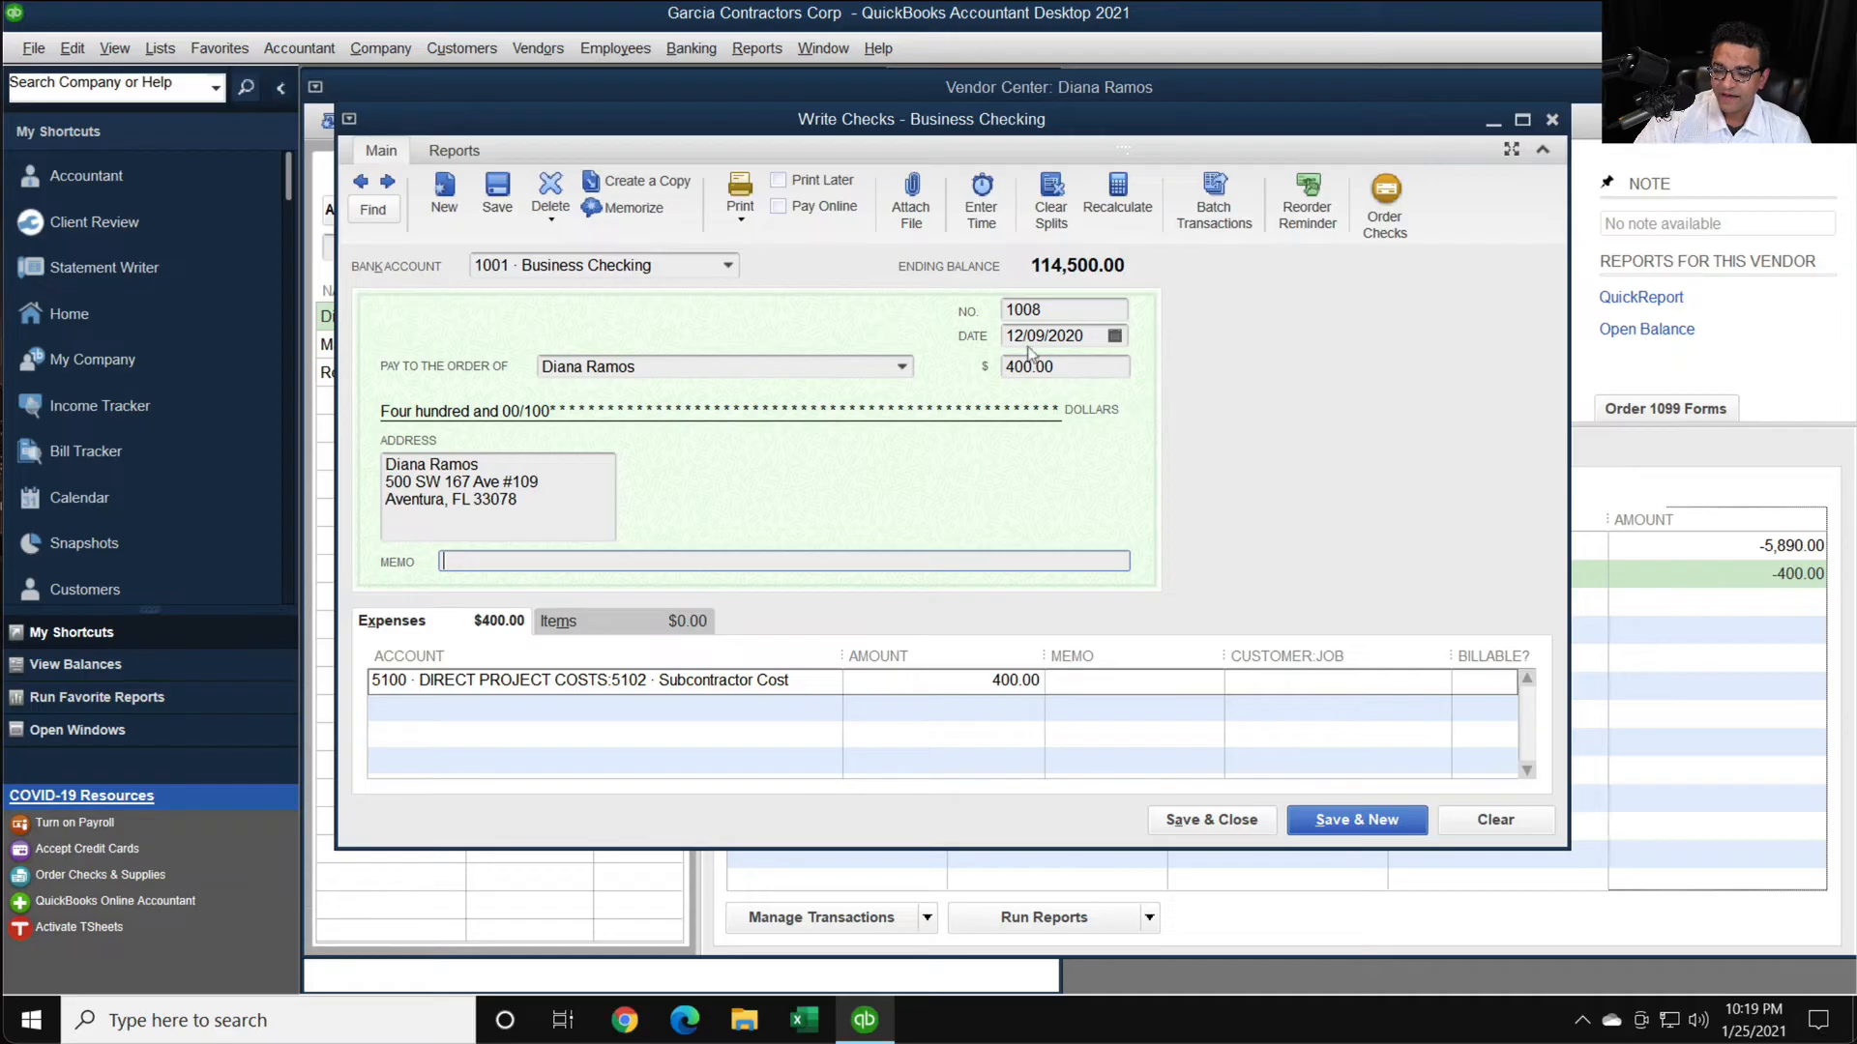
click(1029, 354)
text(250)
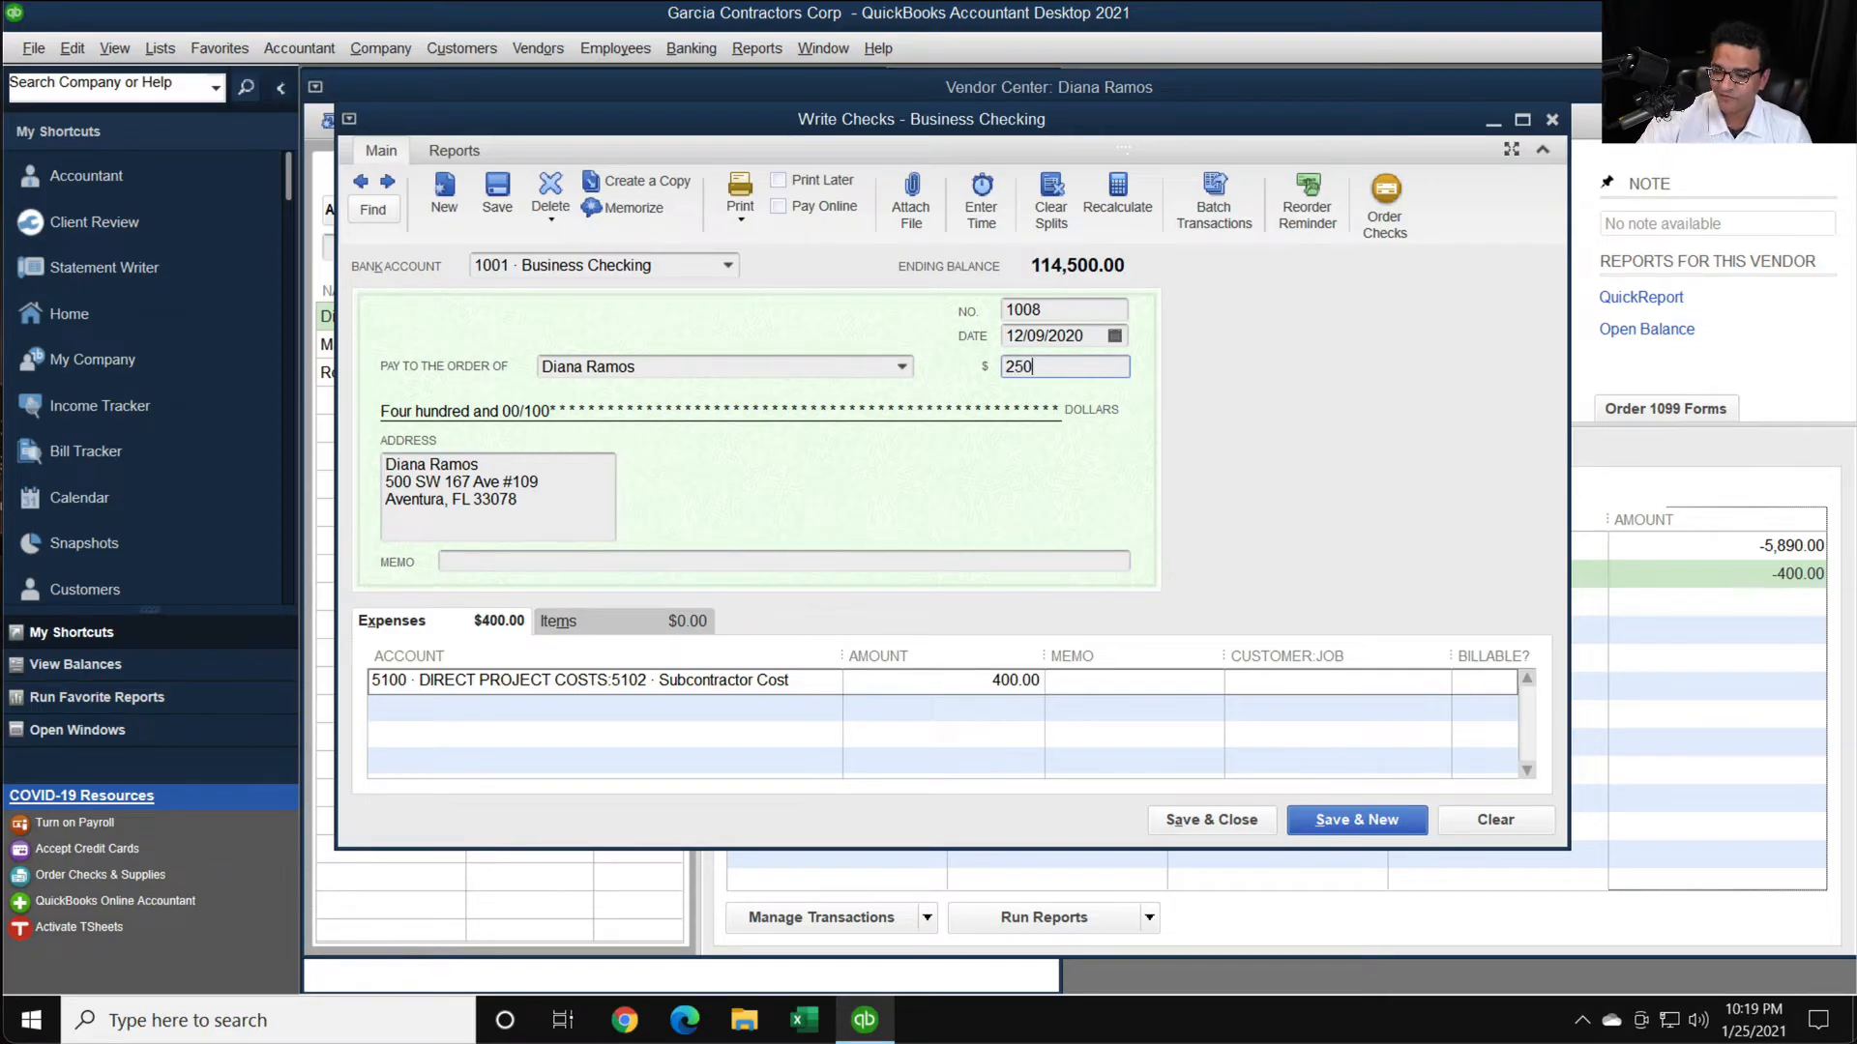
key(Tab)
click(1221, 820)
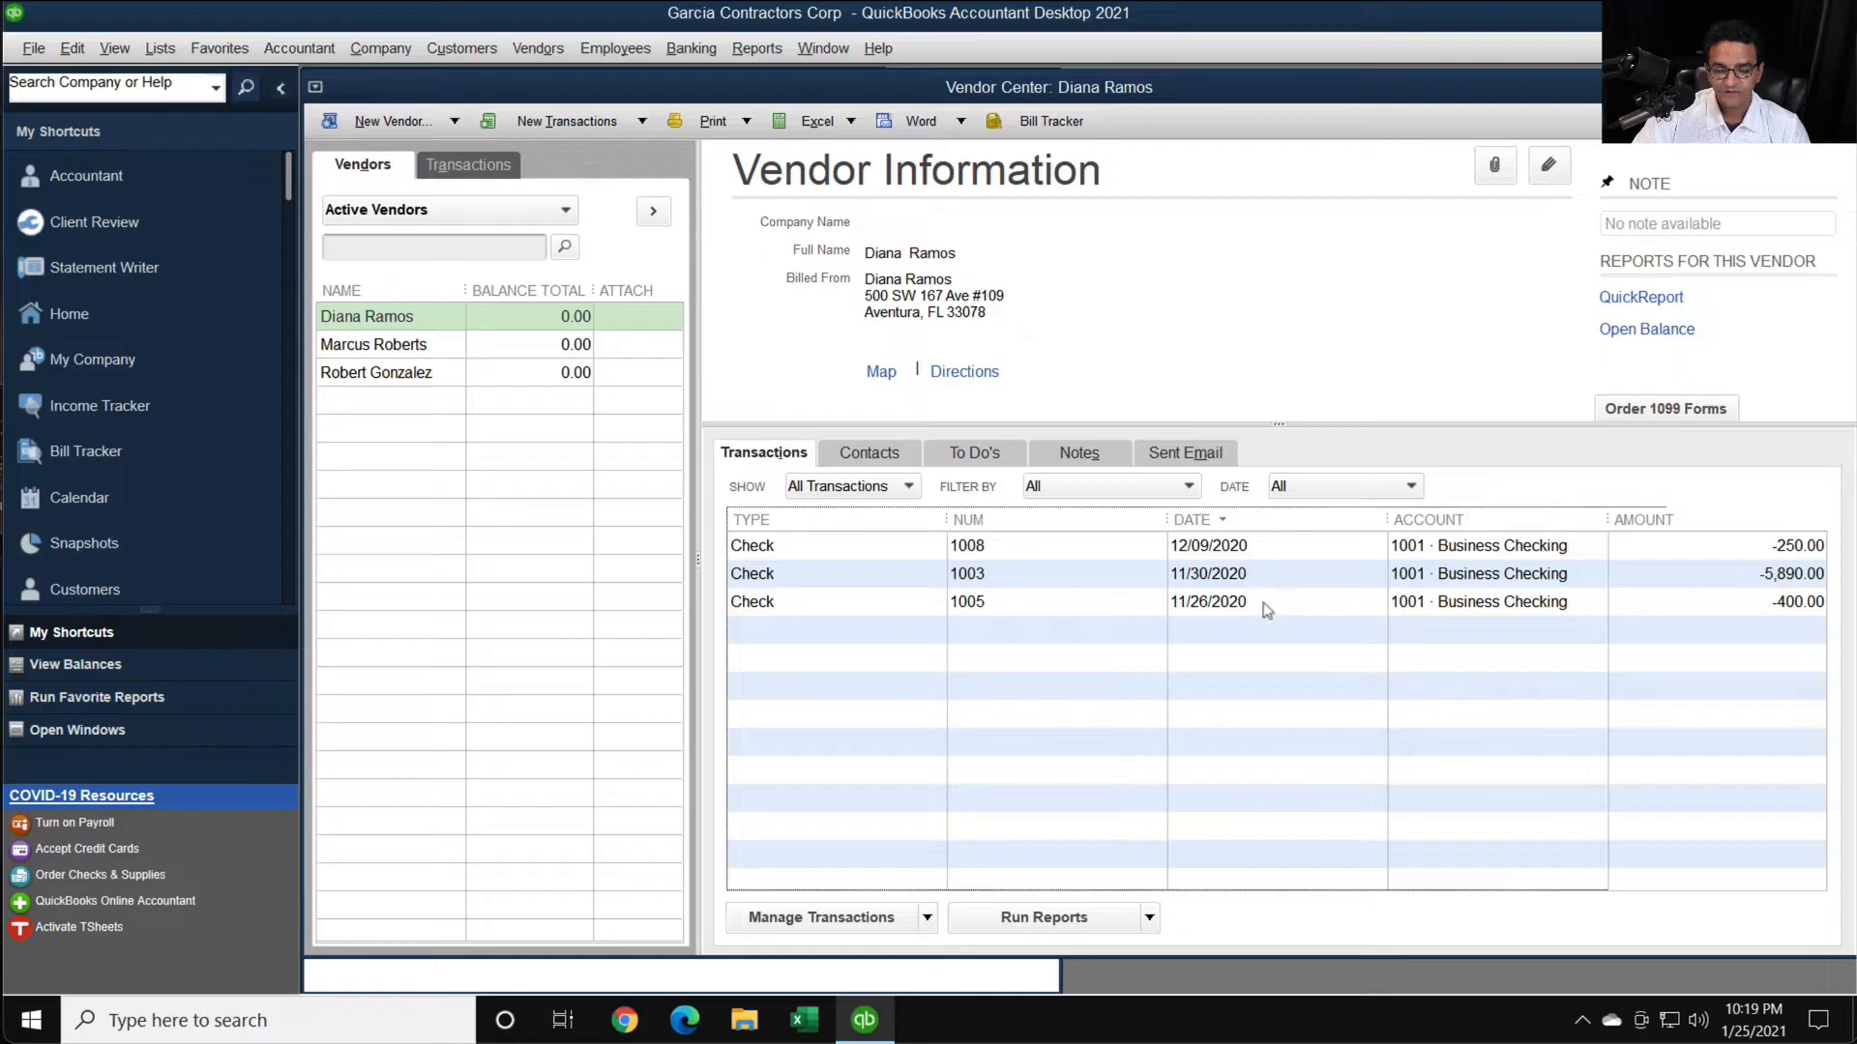
- Reopen the Print/e-file 1099 forms wizard and start the Form 1099-NEC process
click(537, 48)
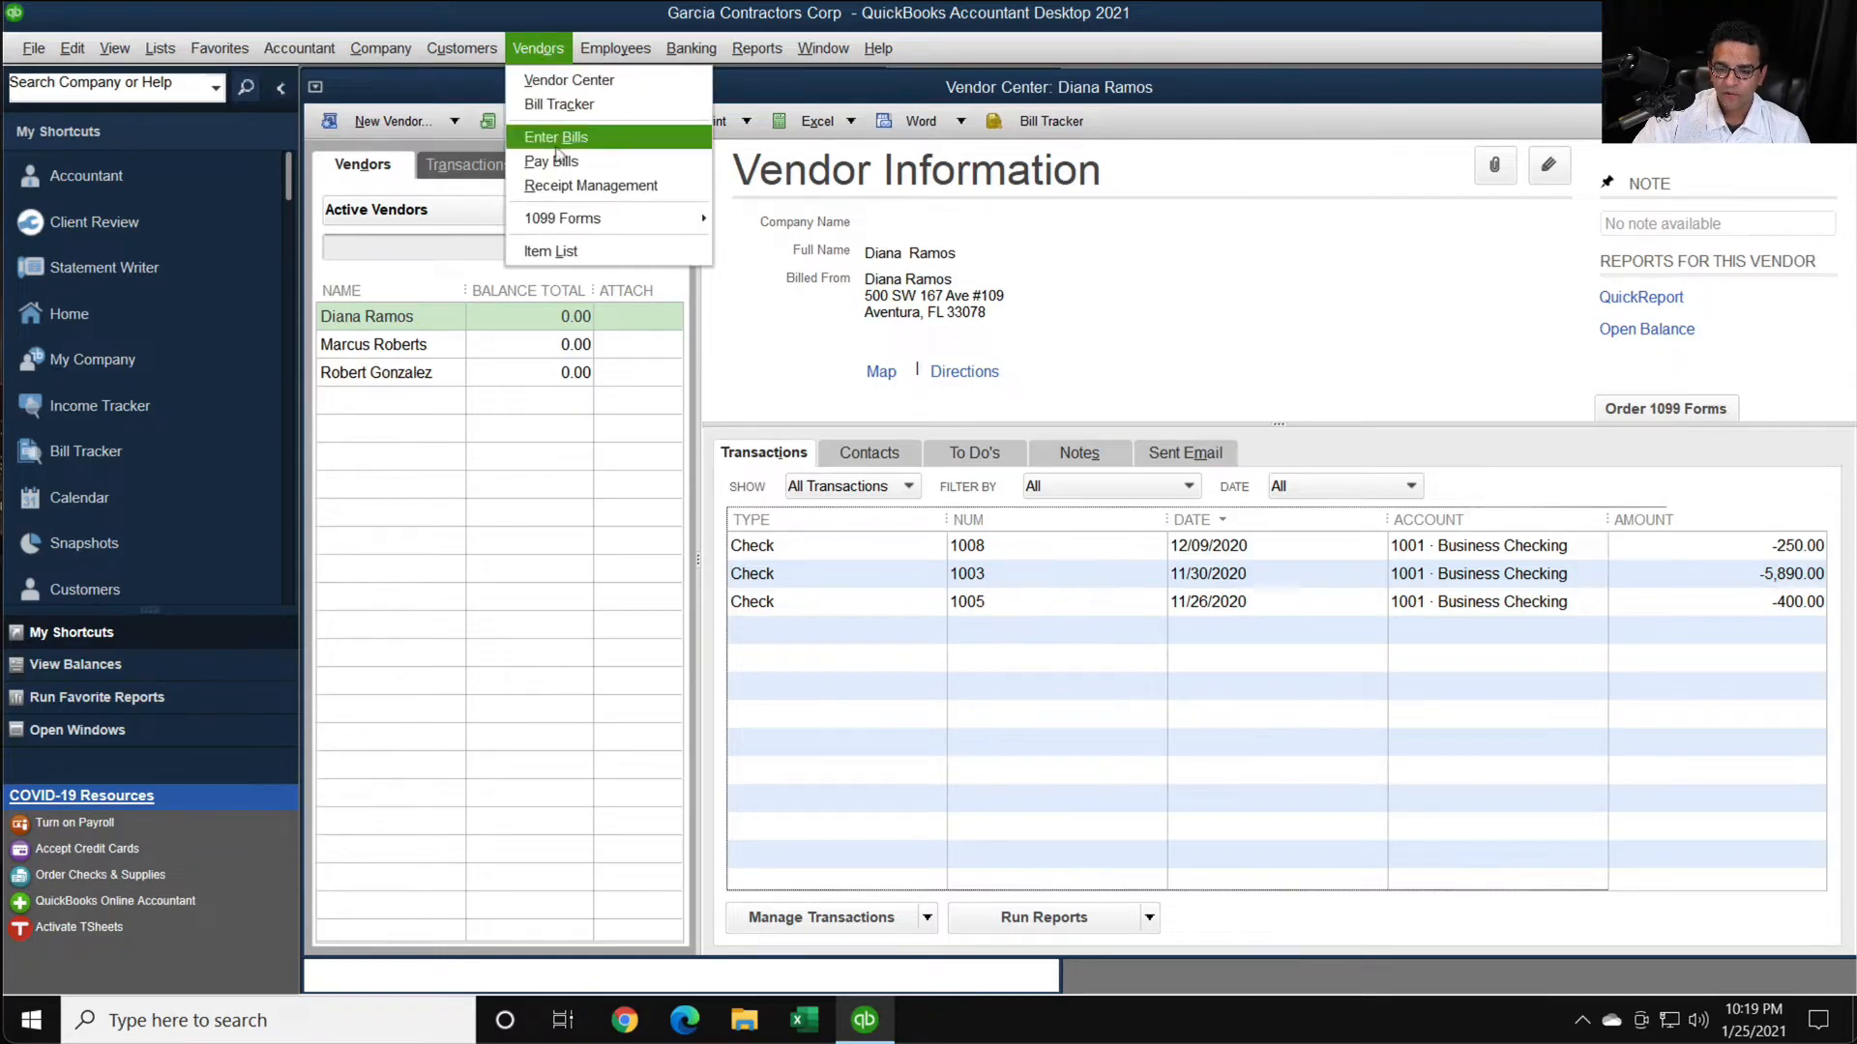
mouse_move(577, 218)
click(802, 219)
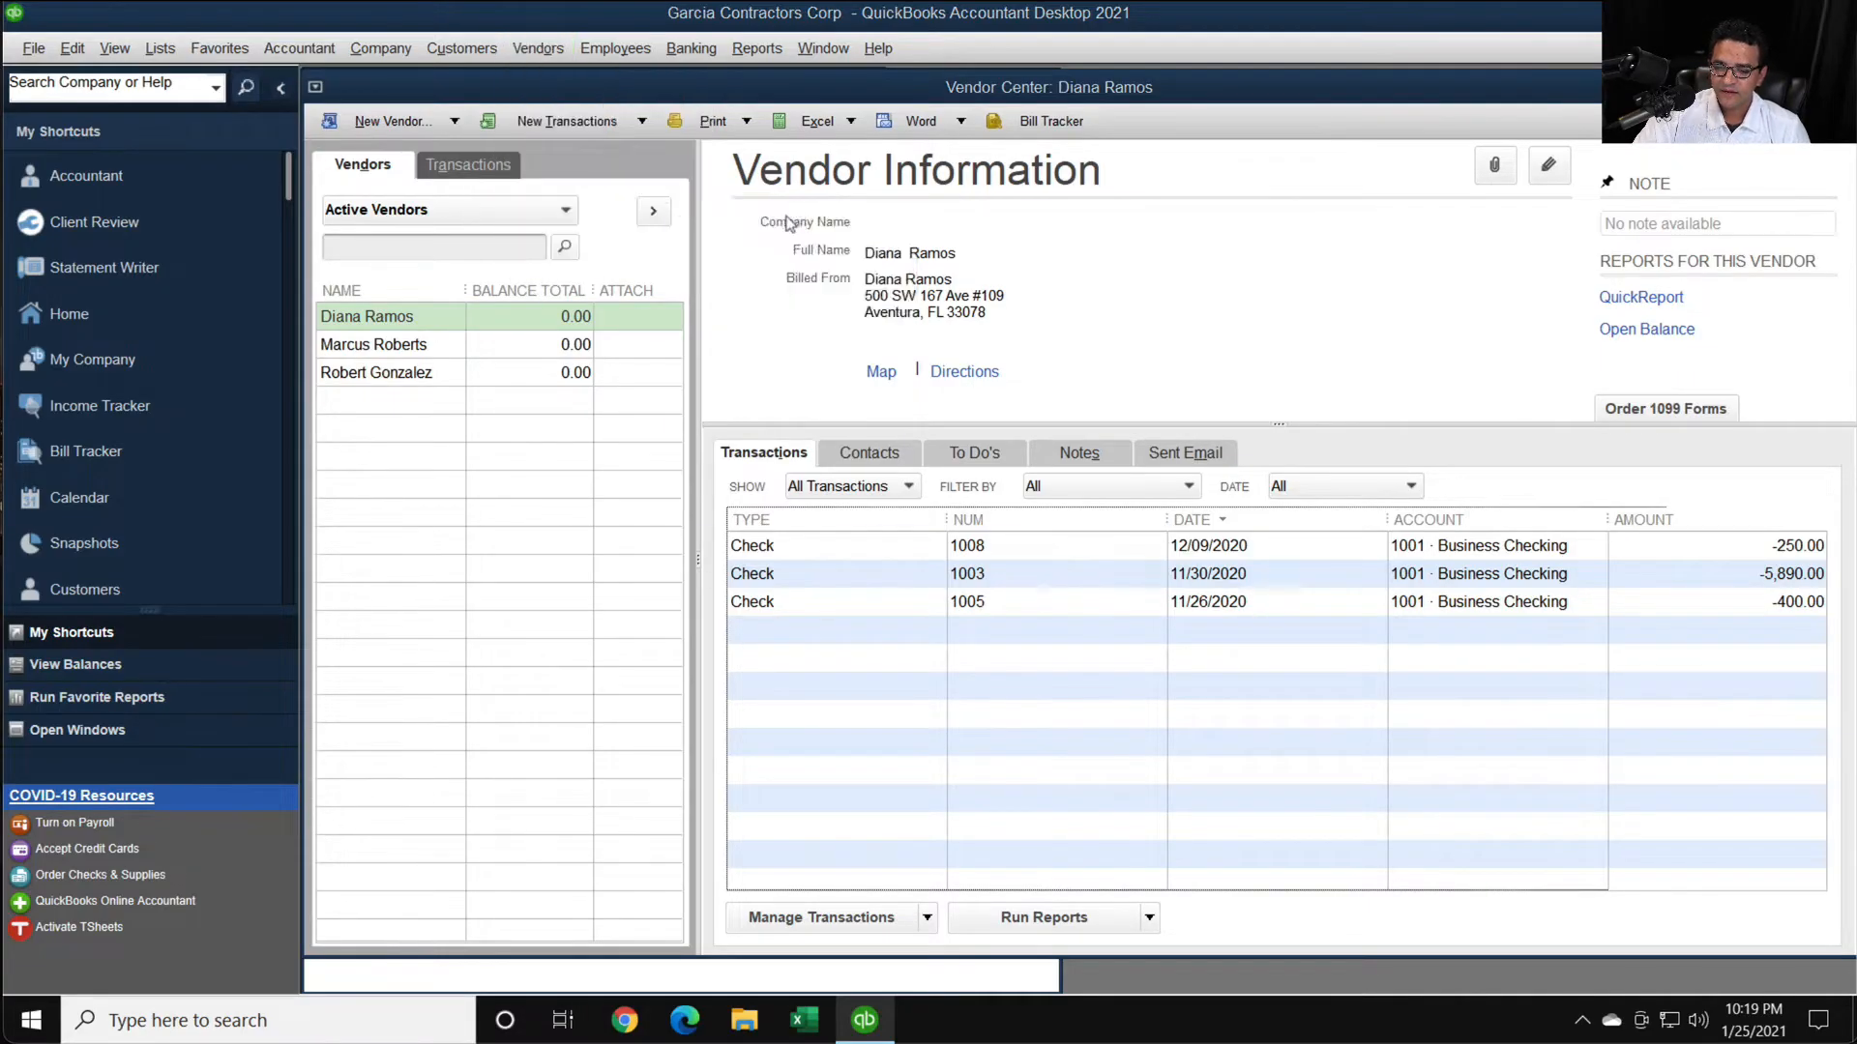
click(888, 474)
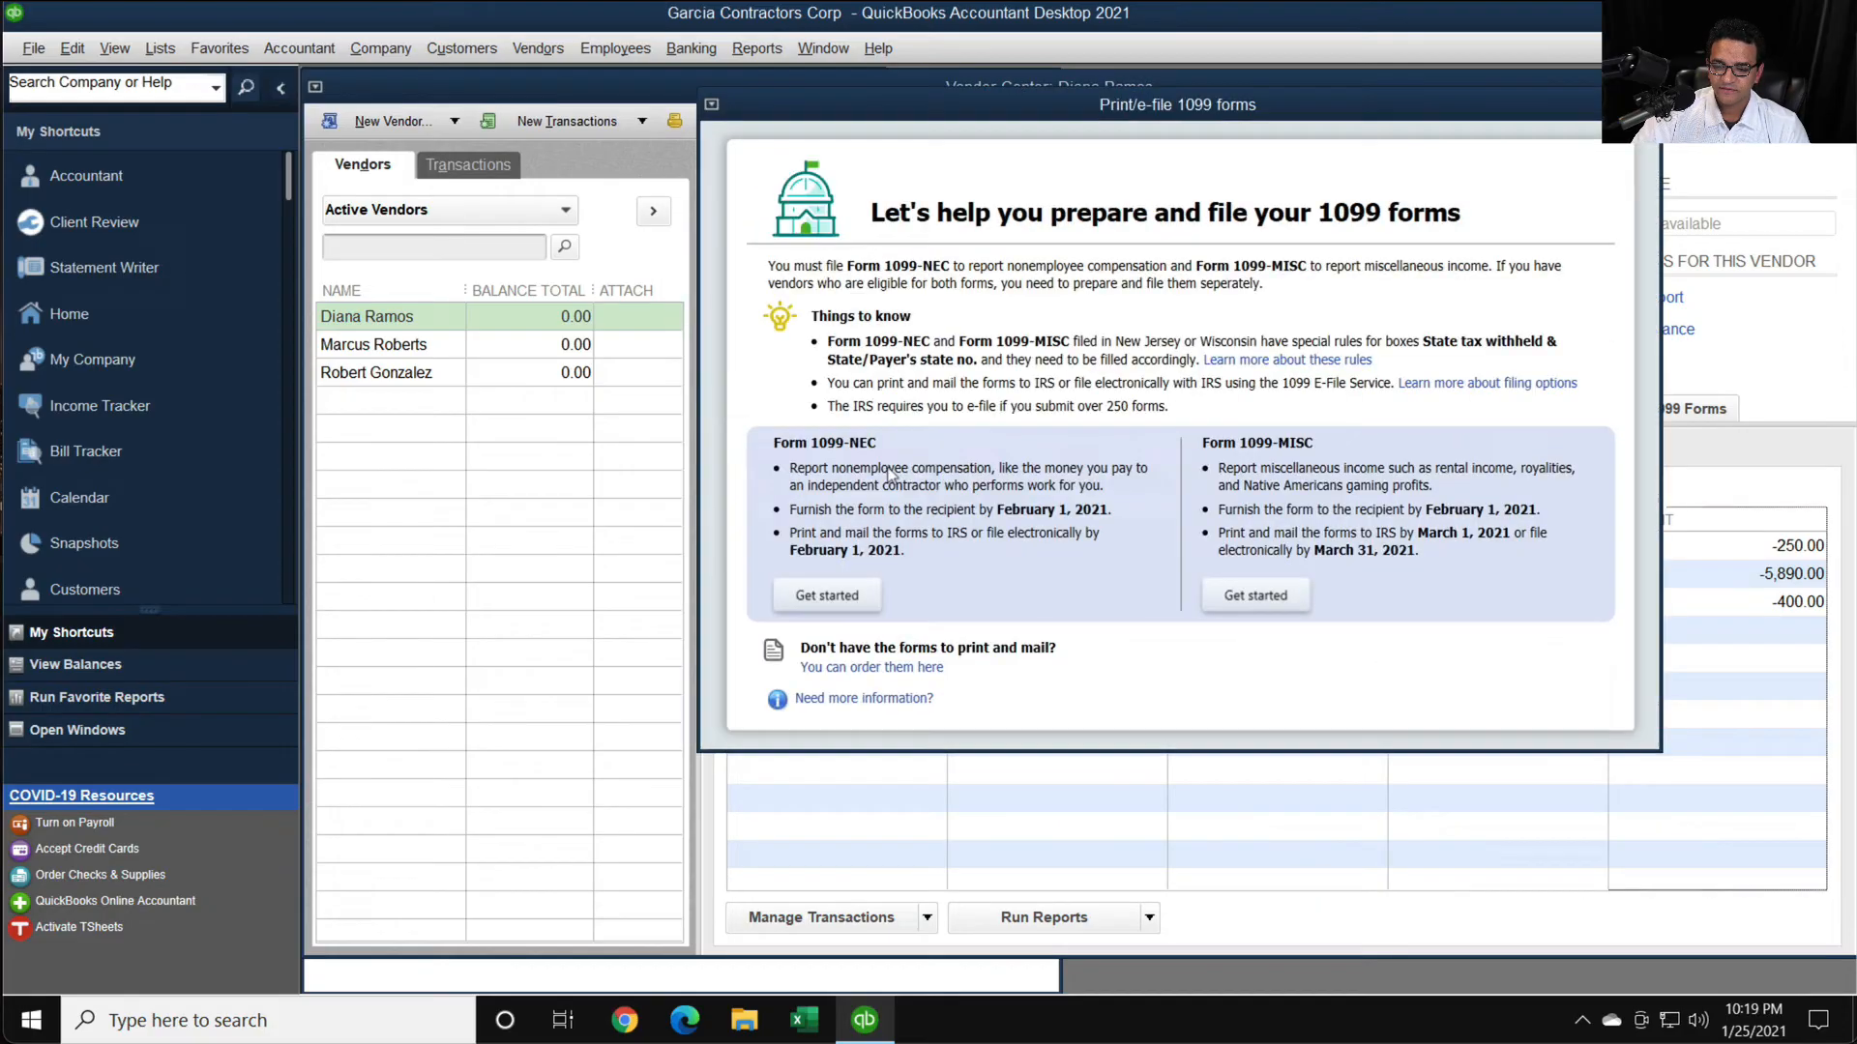
click(808, 597)
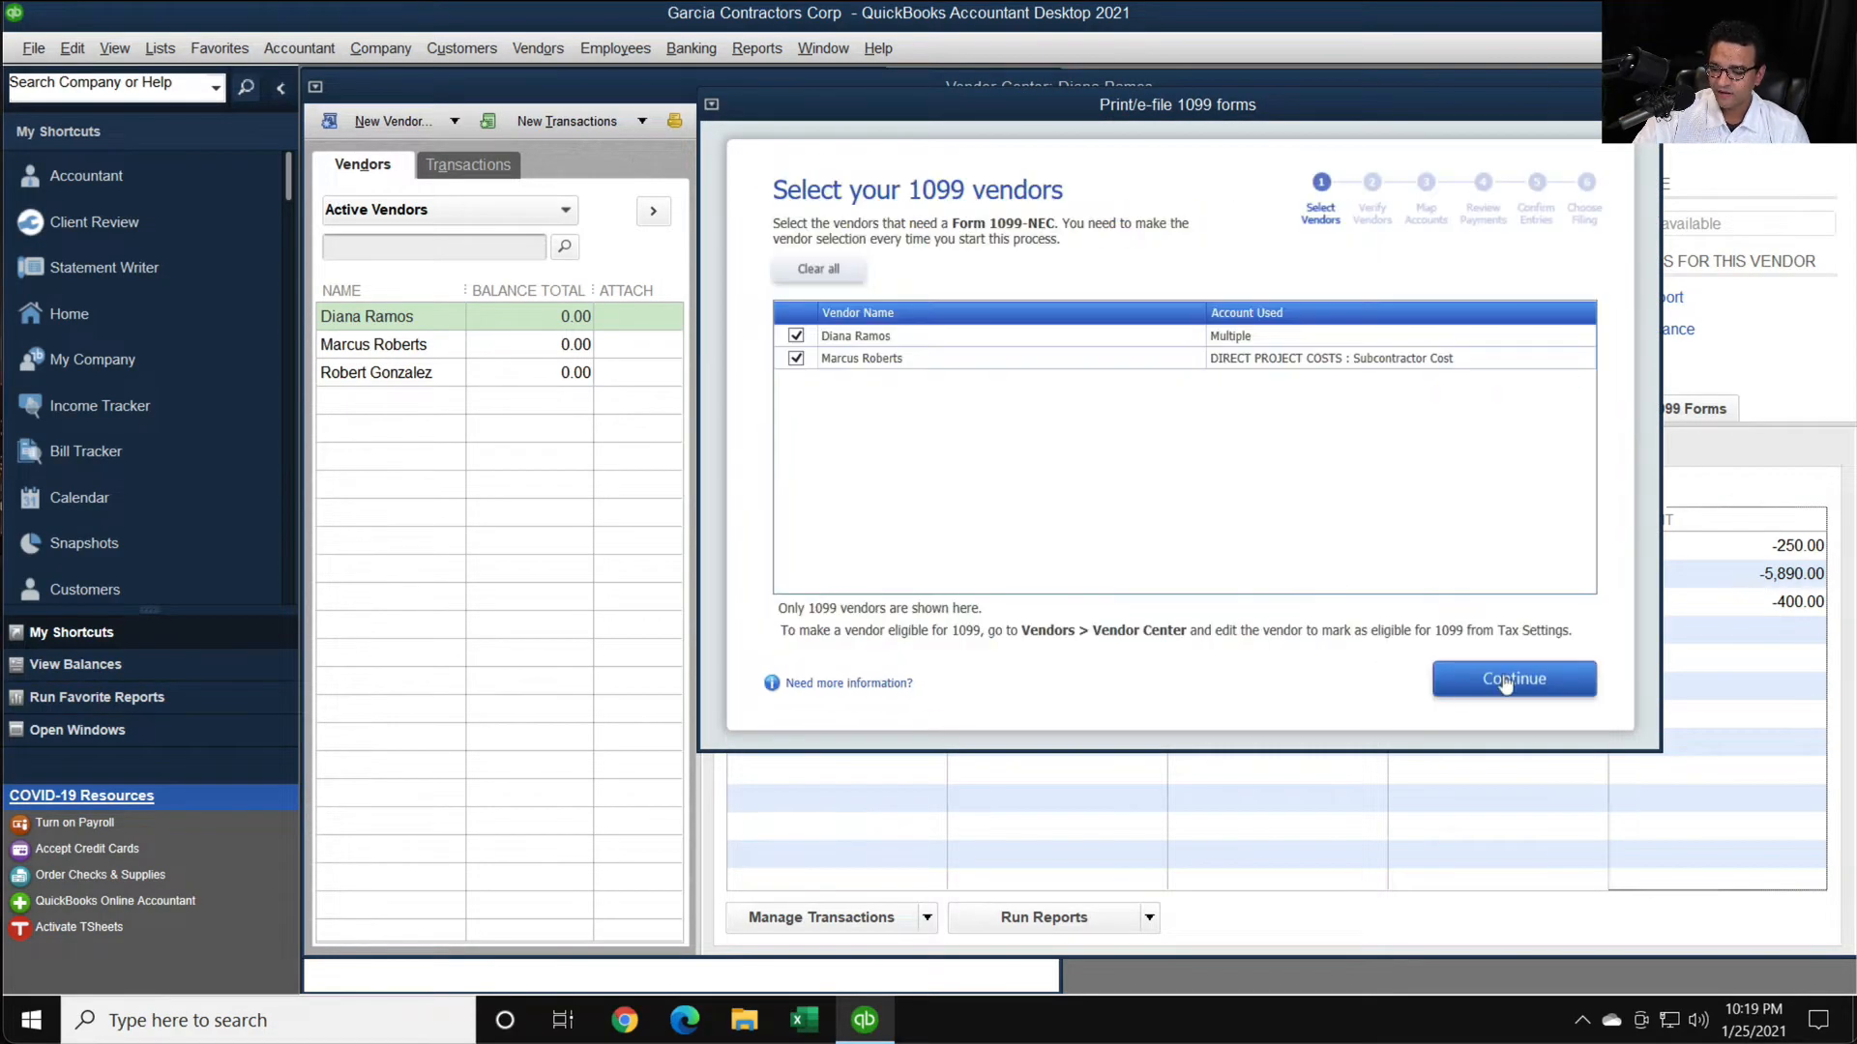
- Advance through the 1099-NEC wizard, check the vendors' Box 1 amounts, continue to the filing method choice, and close the wizard
click(1456, 686)
click(1514, 680)
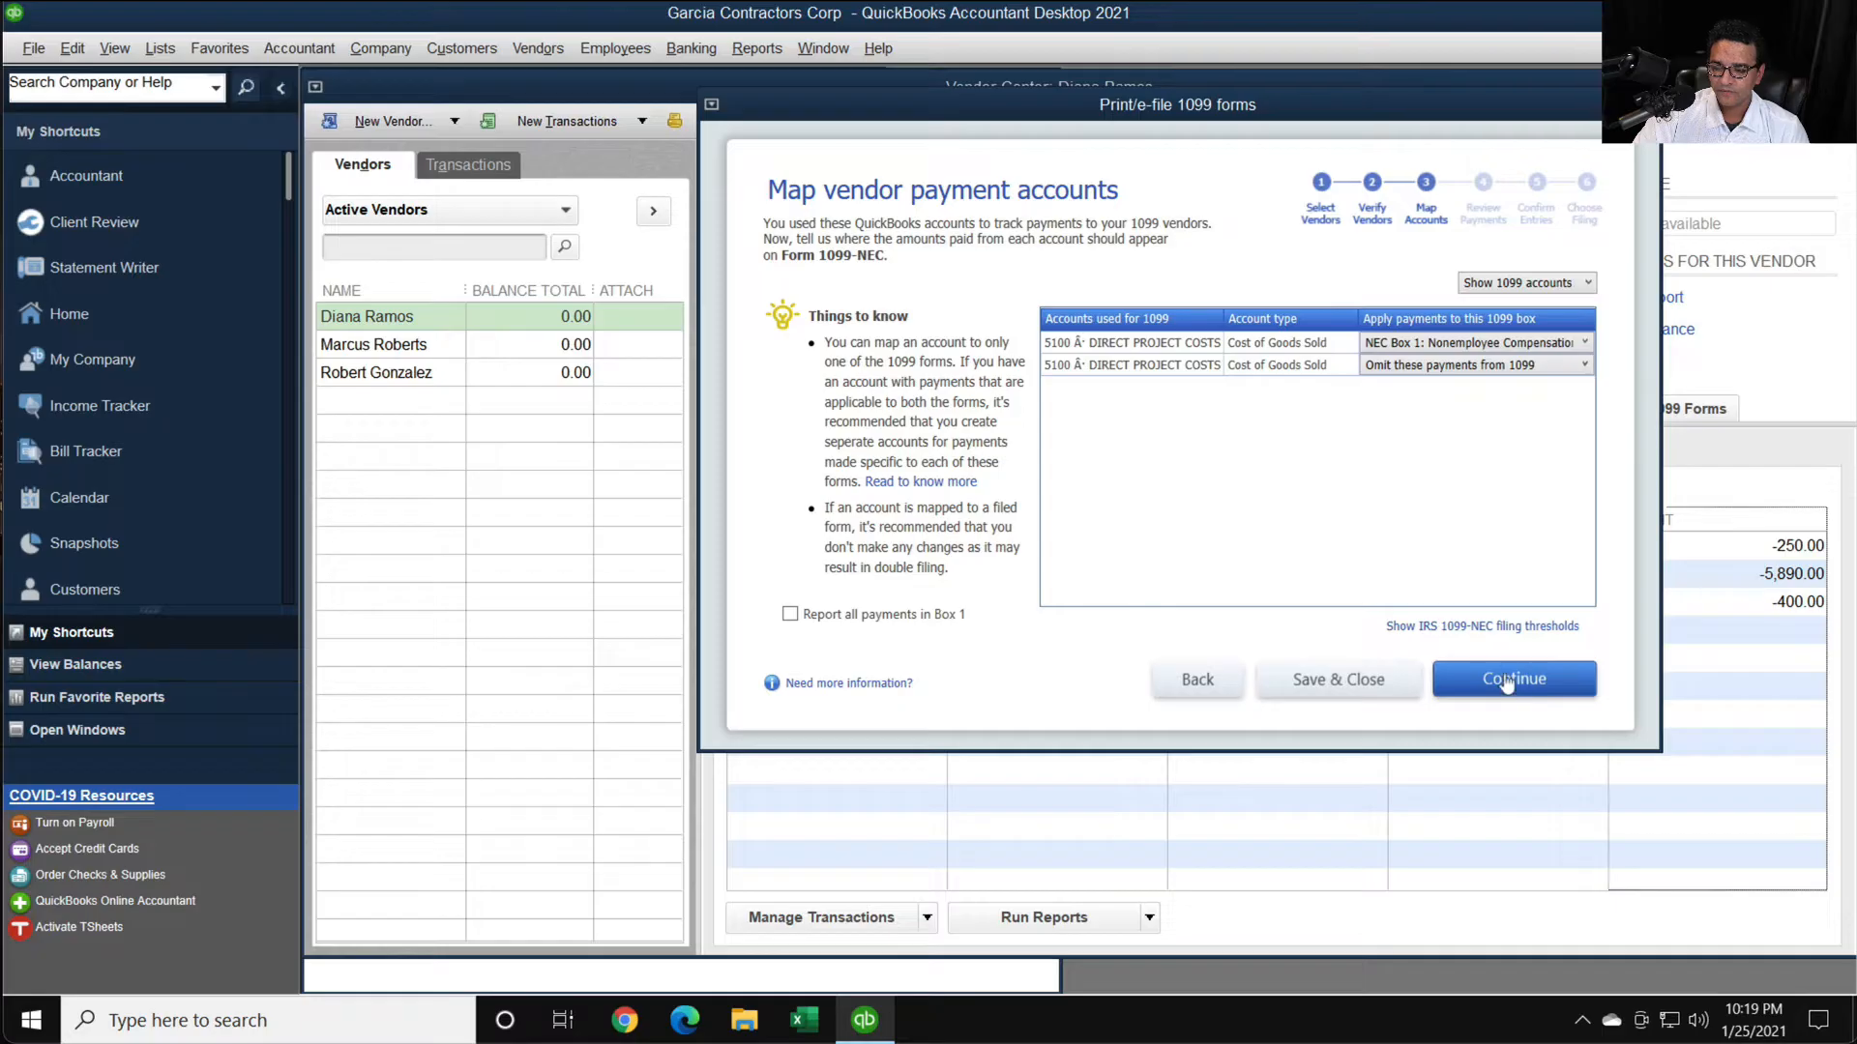
click(1506, 684)
click(1470, 677)
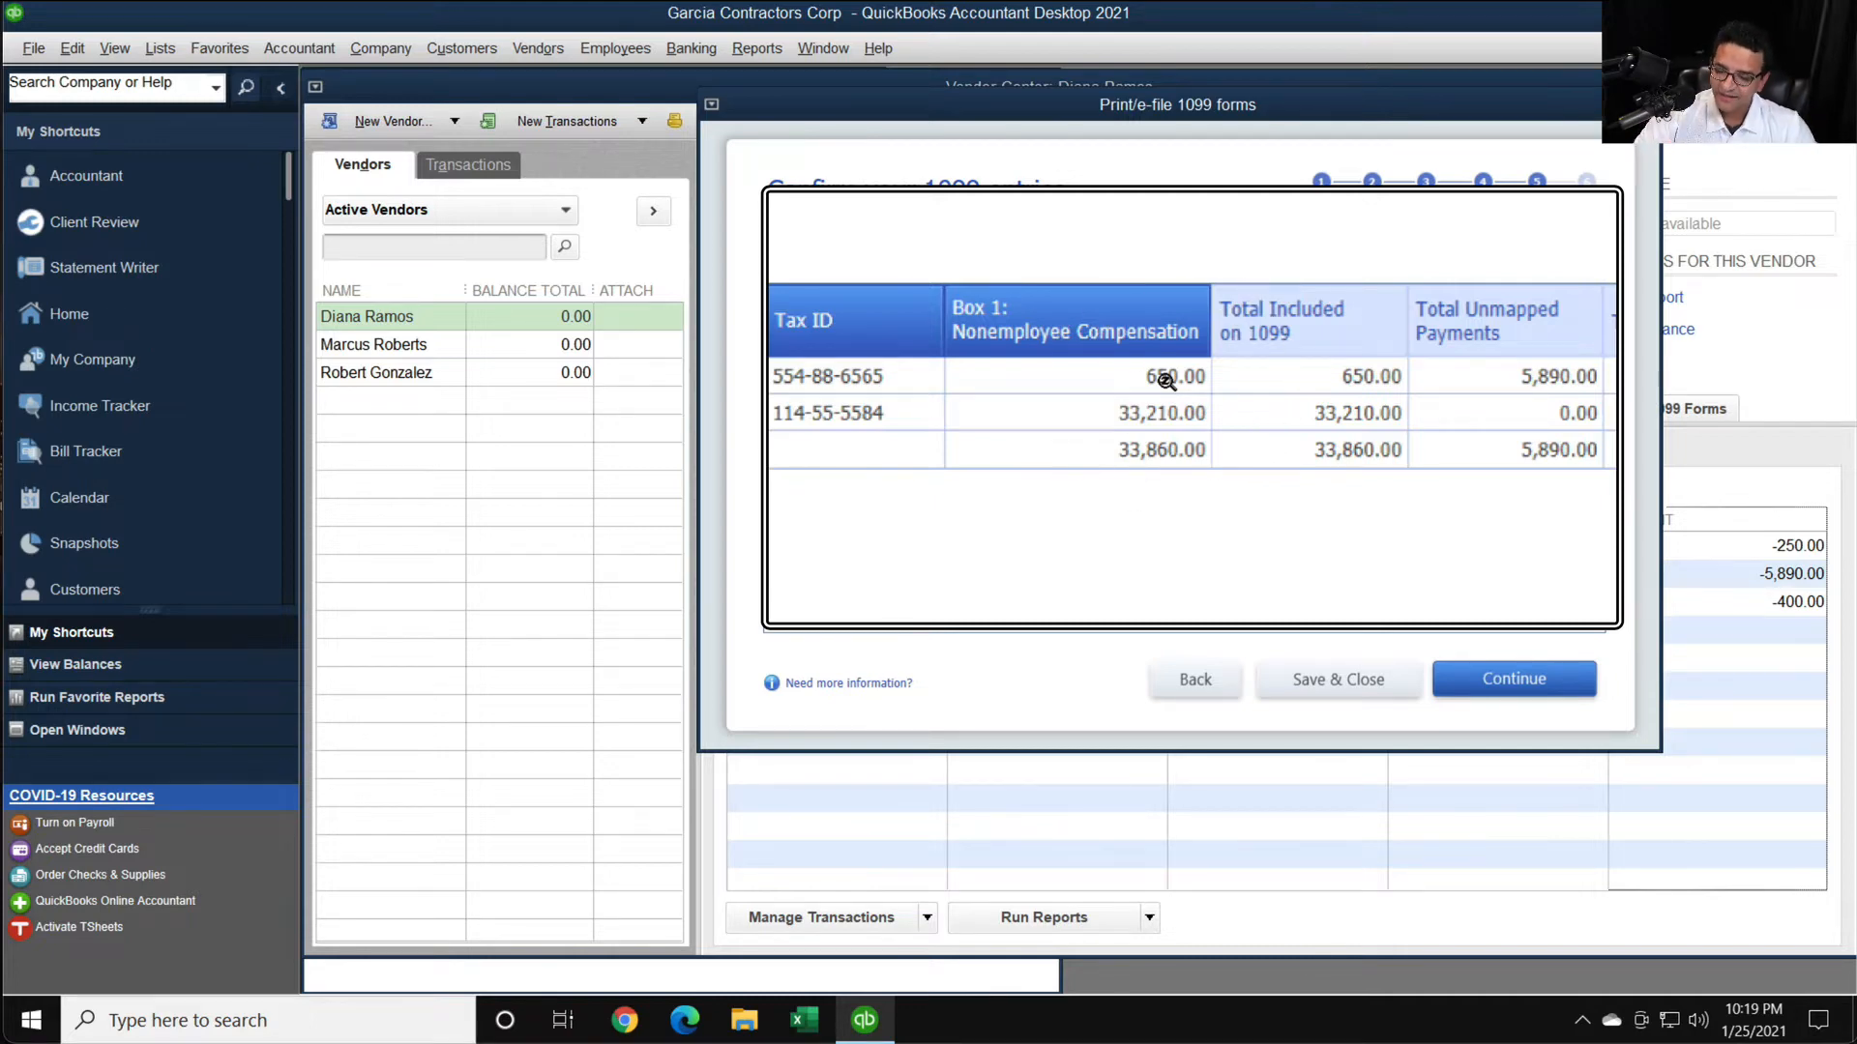
click(1507, 681)
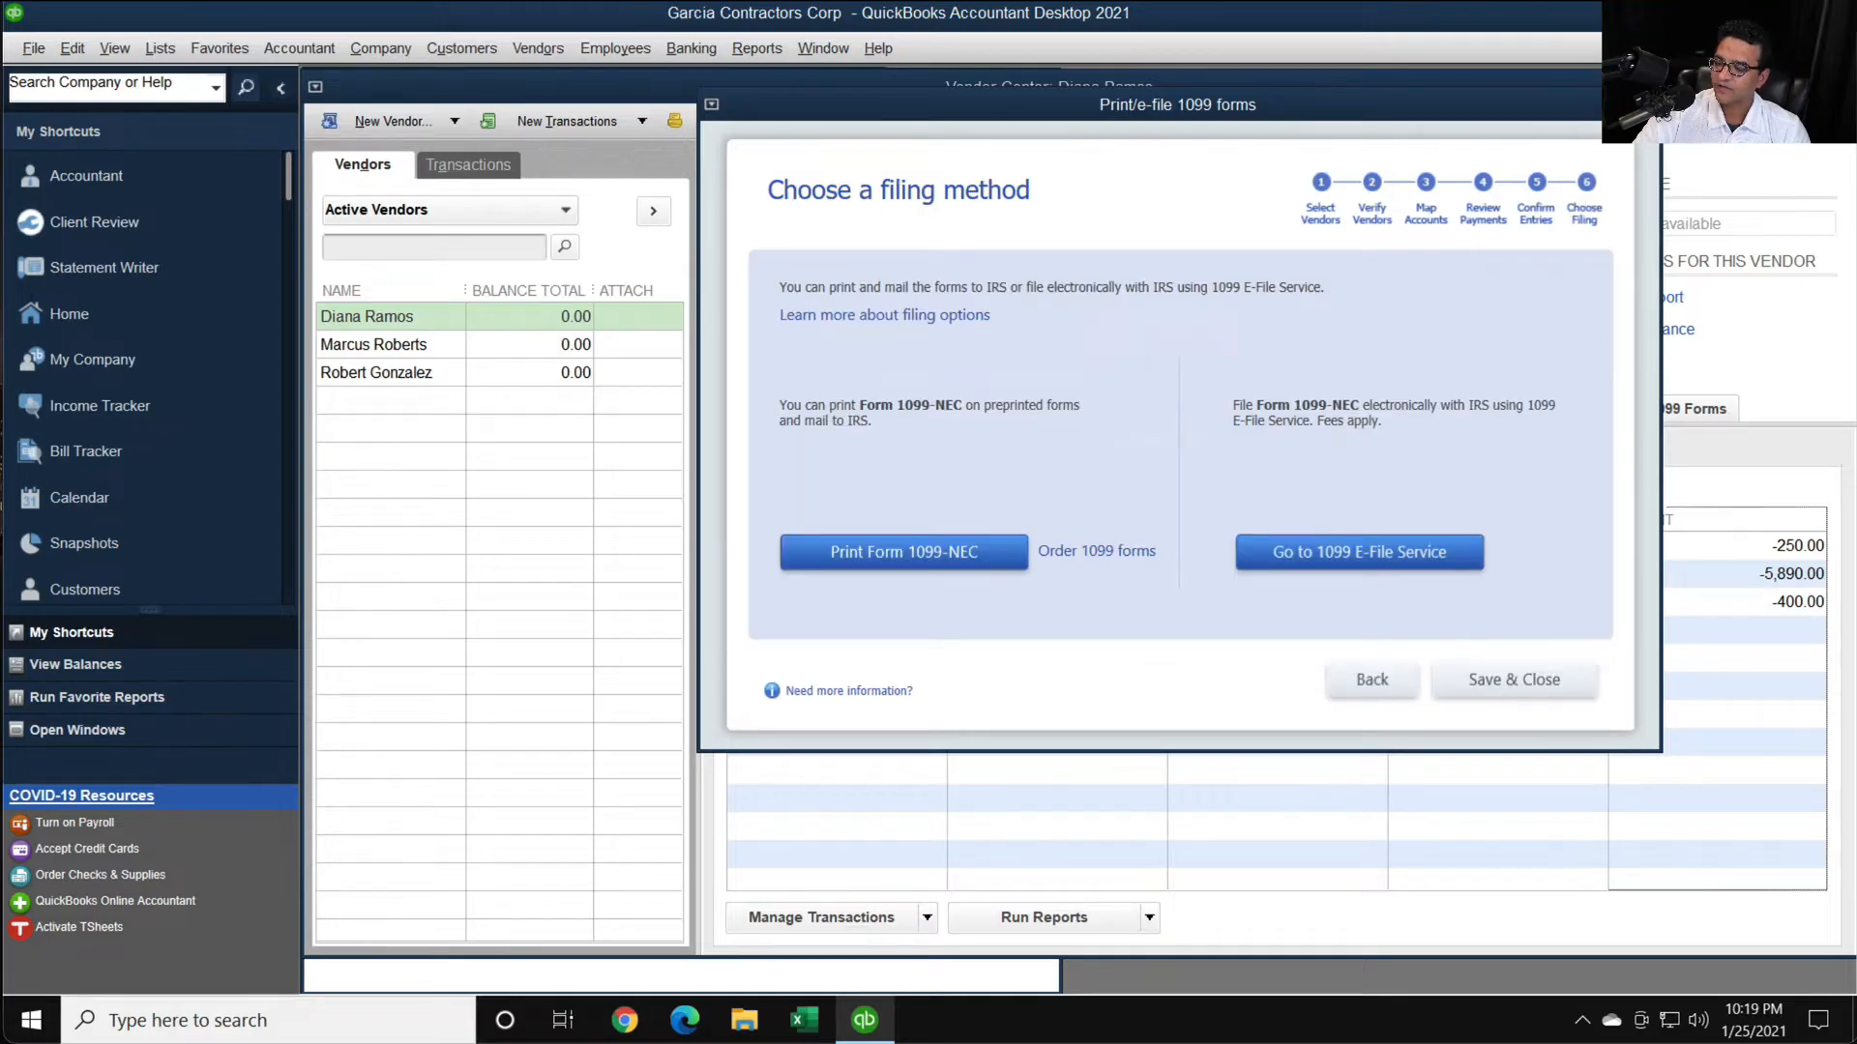
click(1646, 105)
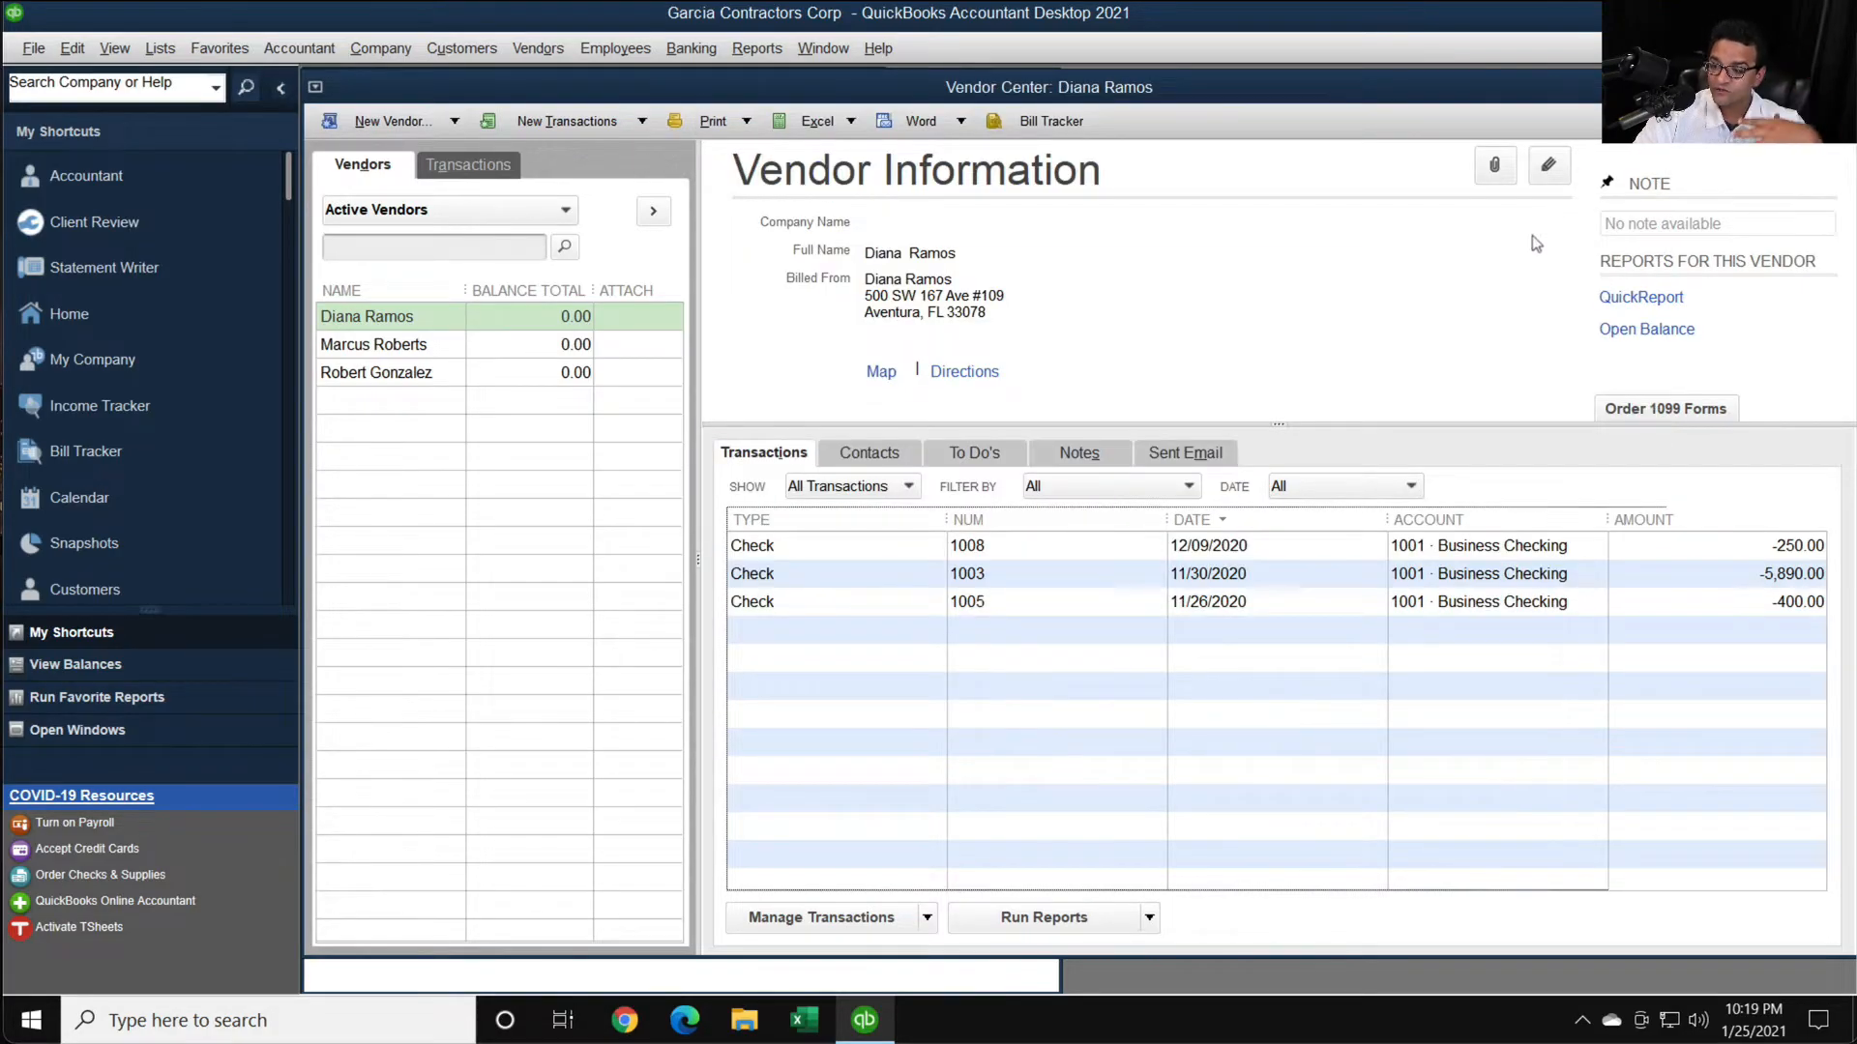
- Set the payment amount of check 1008 to 150.00, then save and close the check
double_click(1266, 547)
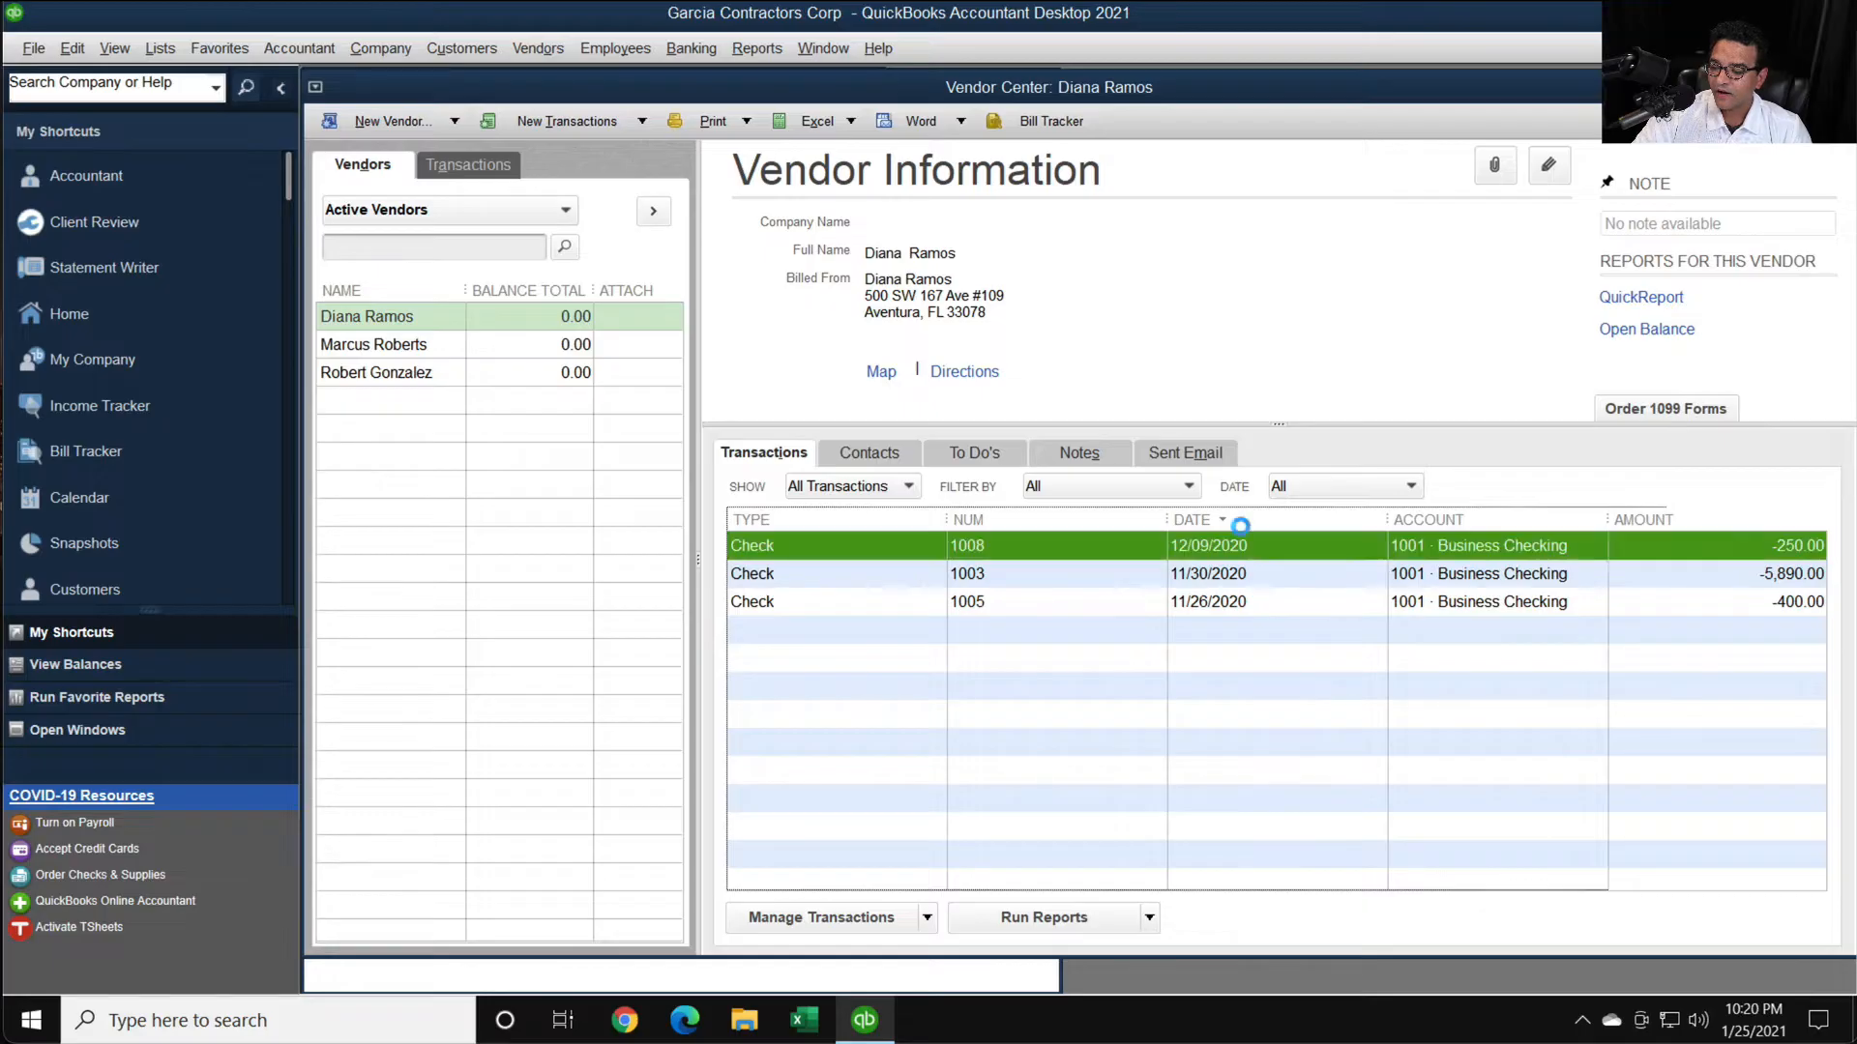
click(1039, 366)
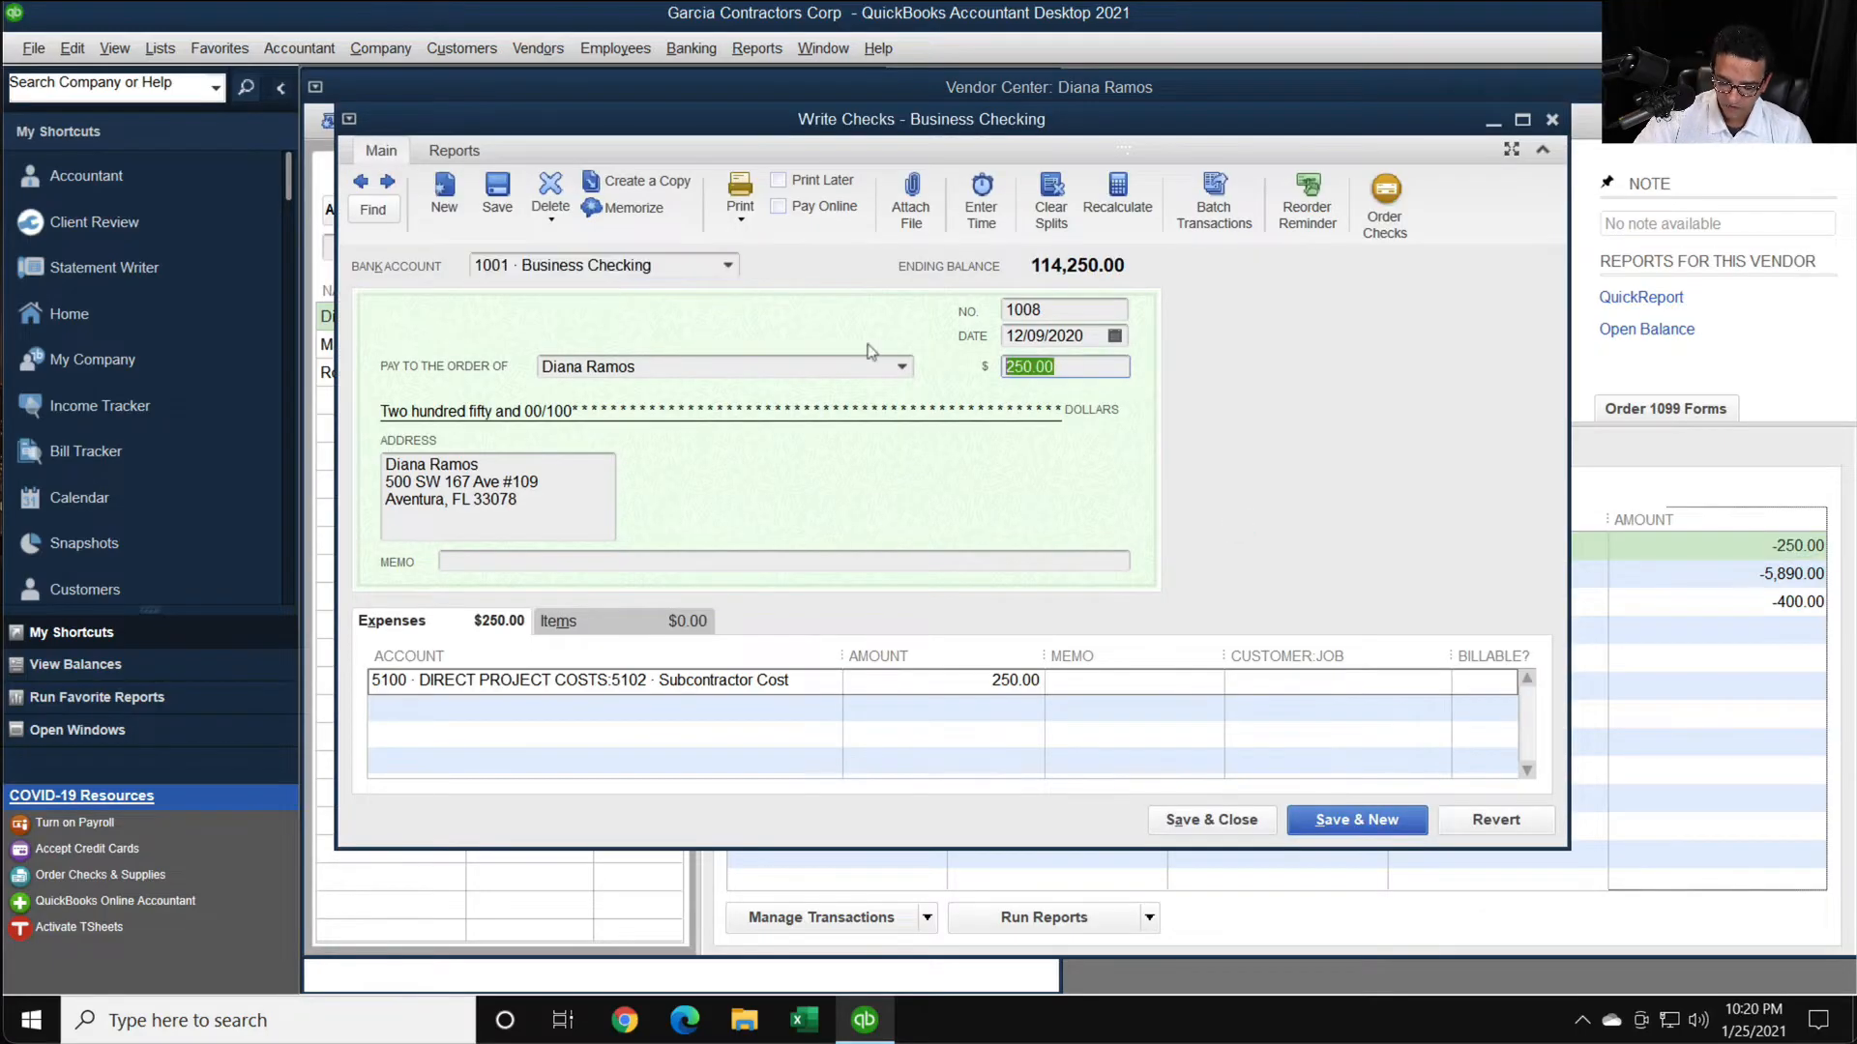
key(Tab)
click(1076, 363)
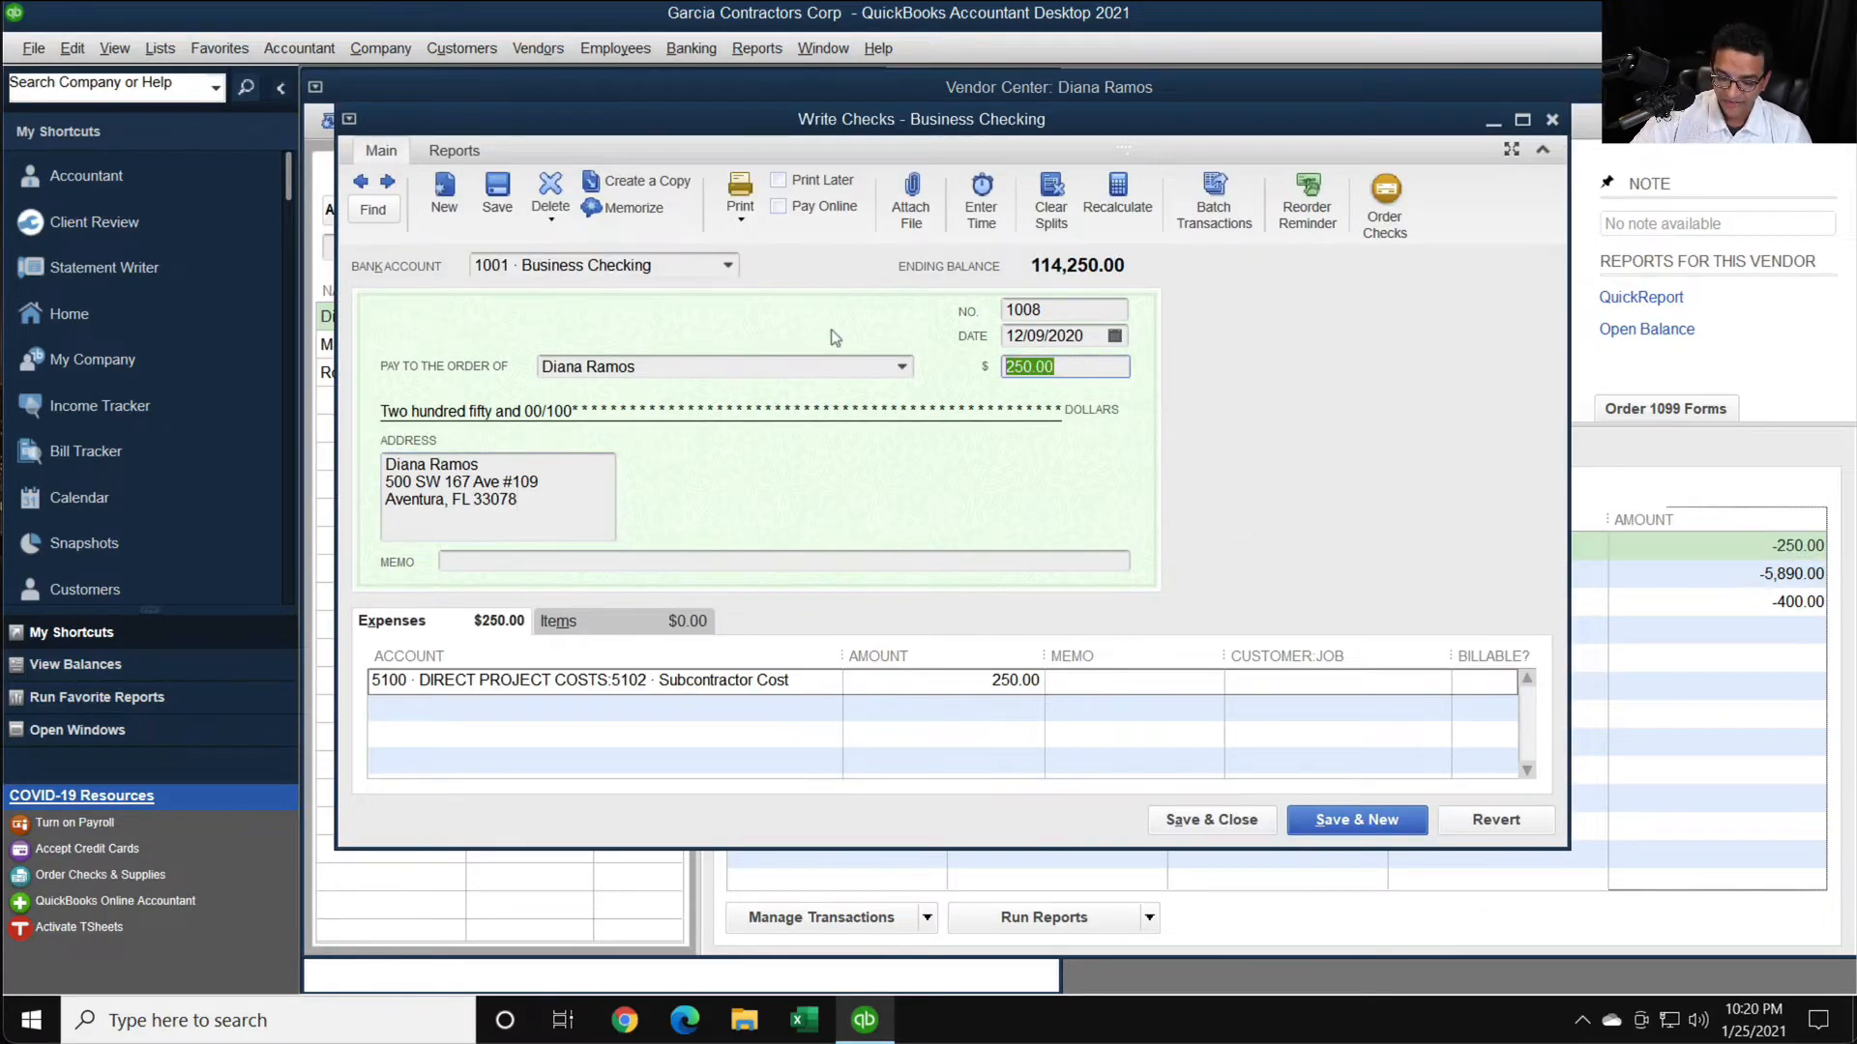
text(150)
key(Tab)
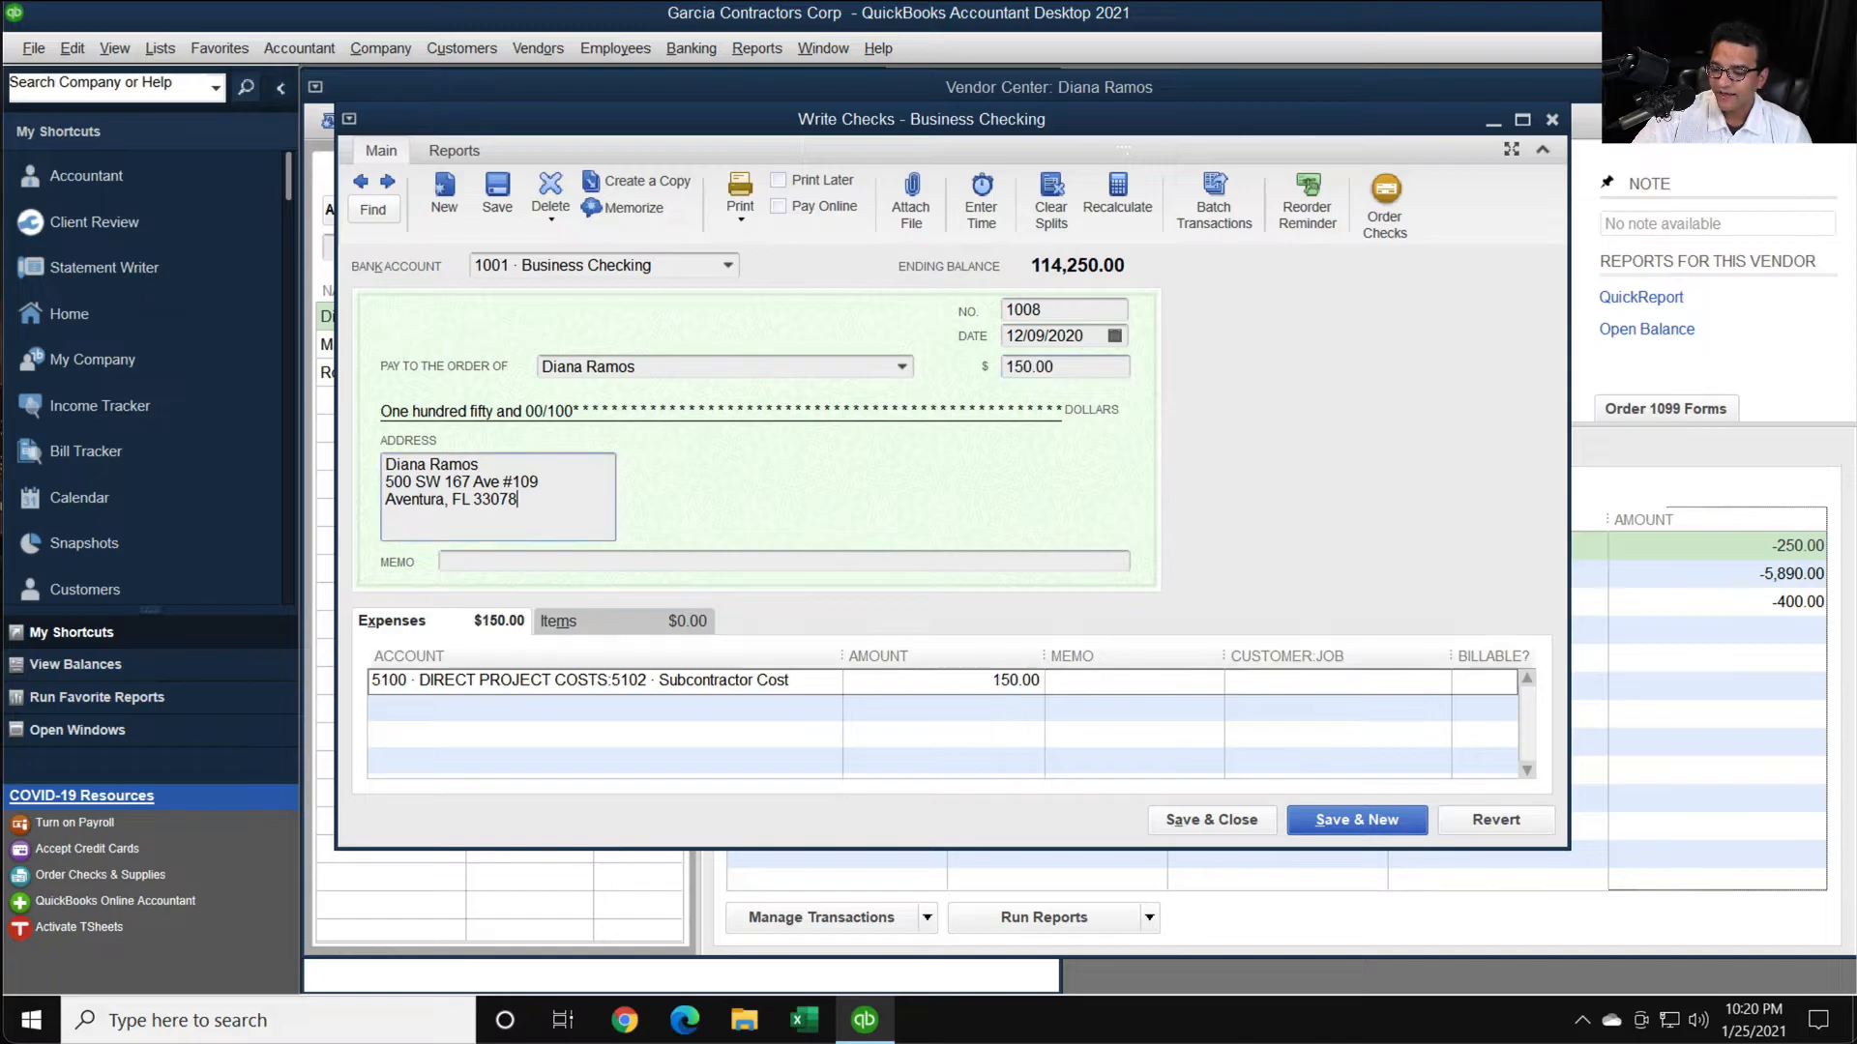
click(1211, 819)
click(864, 334)
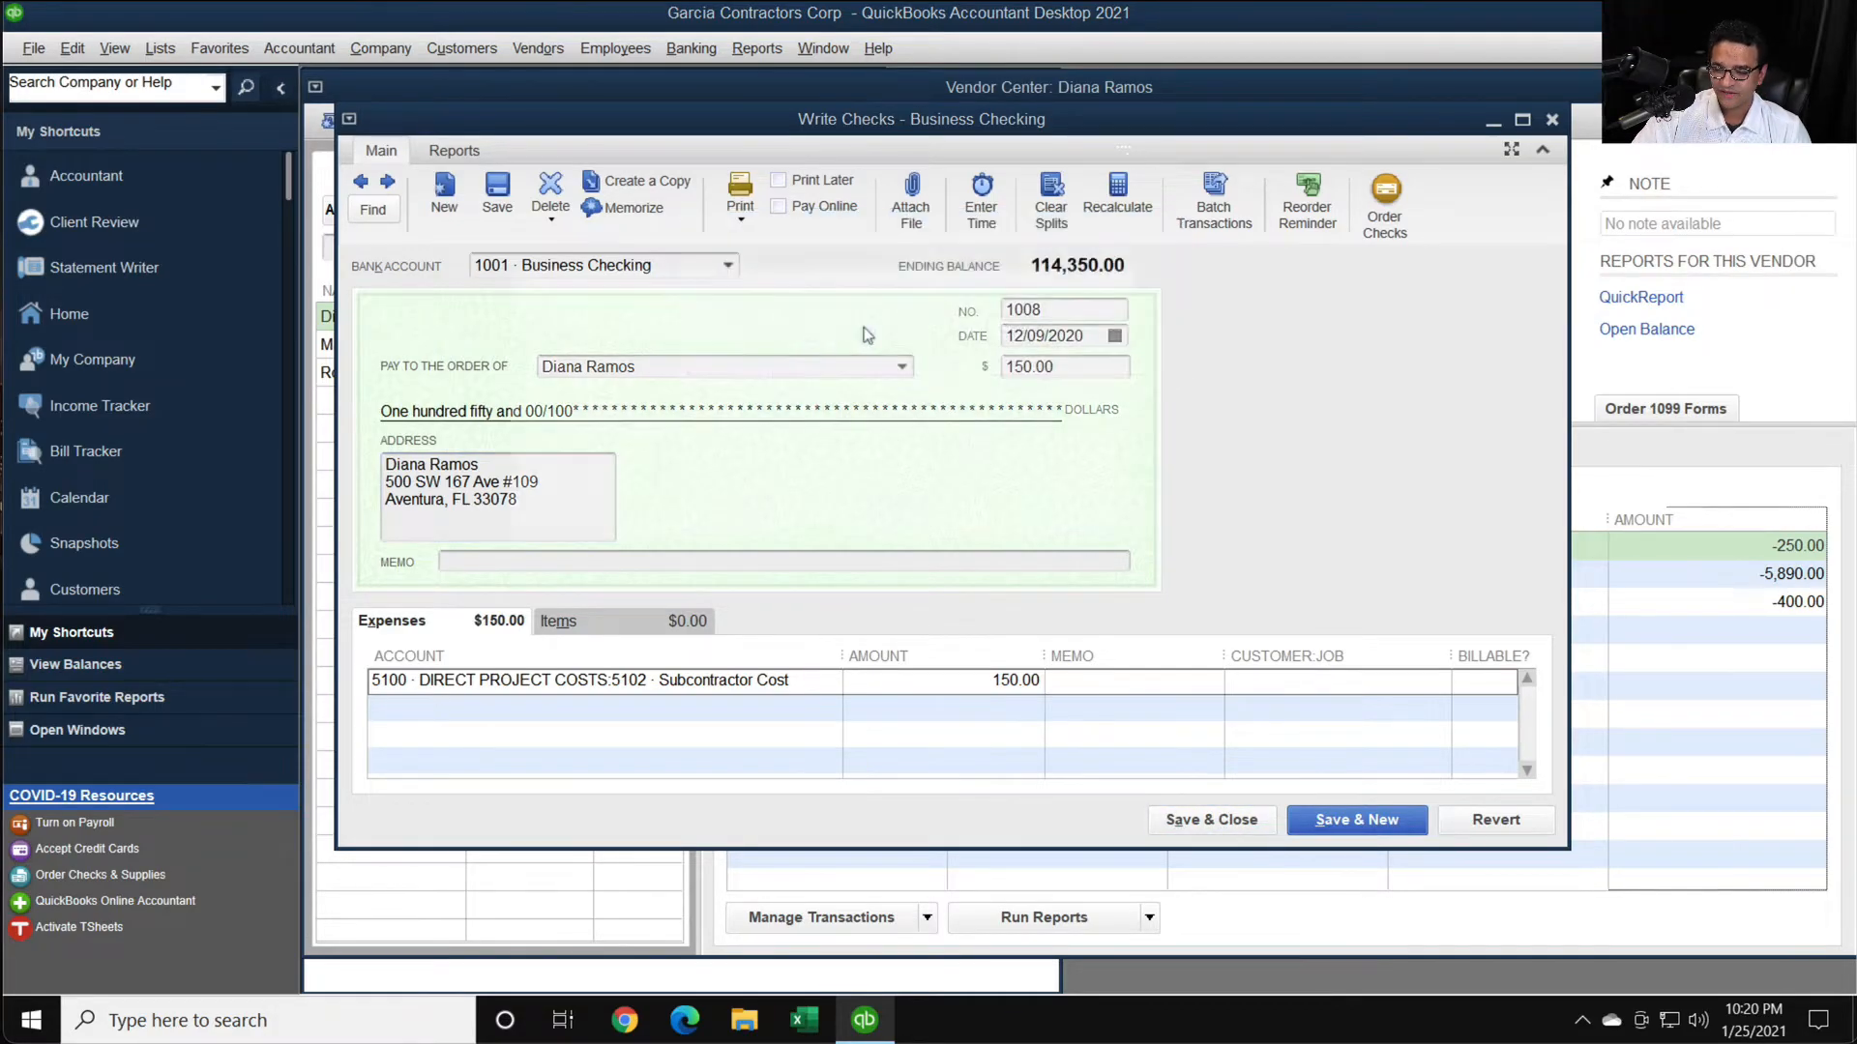
click(921, 488)
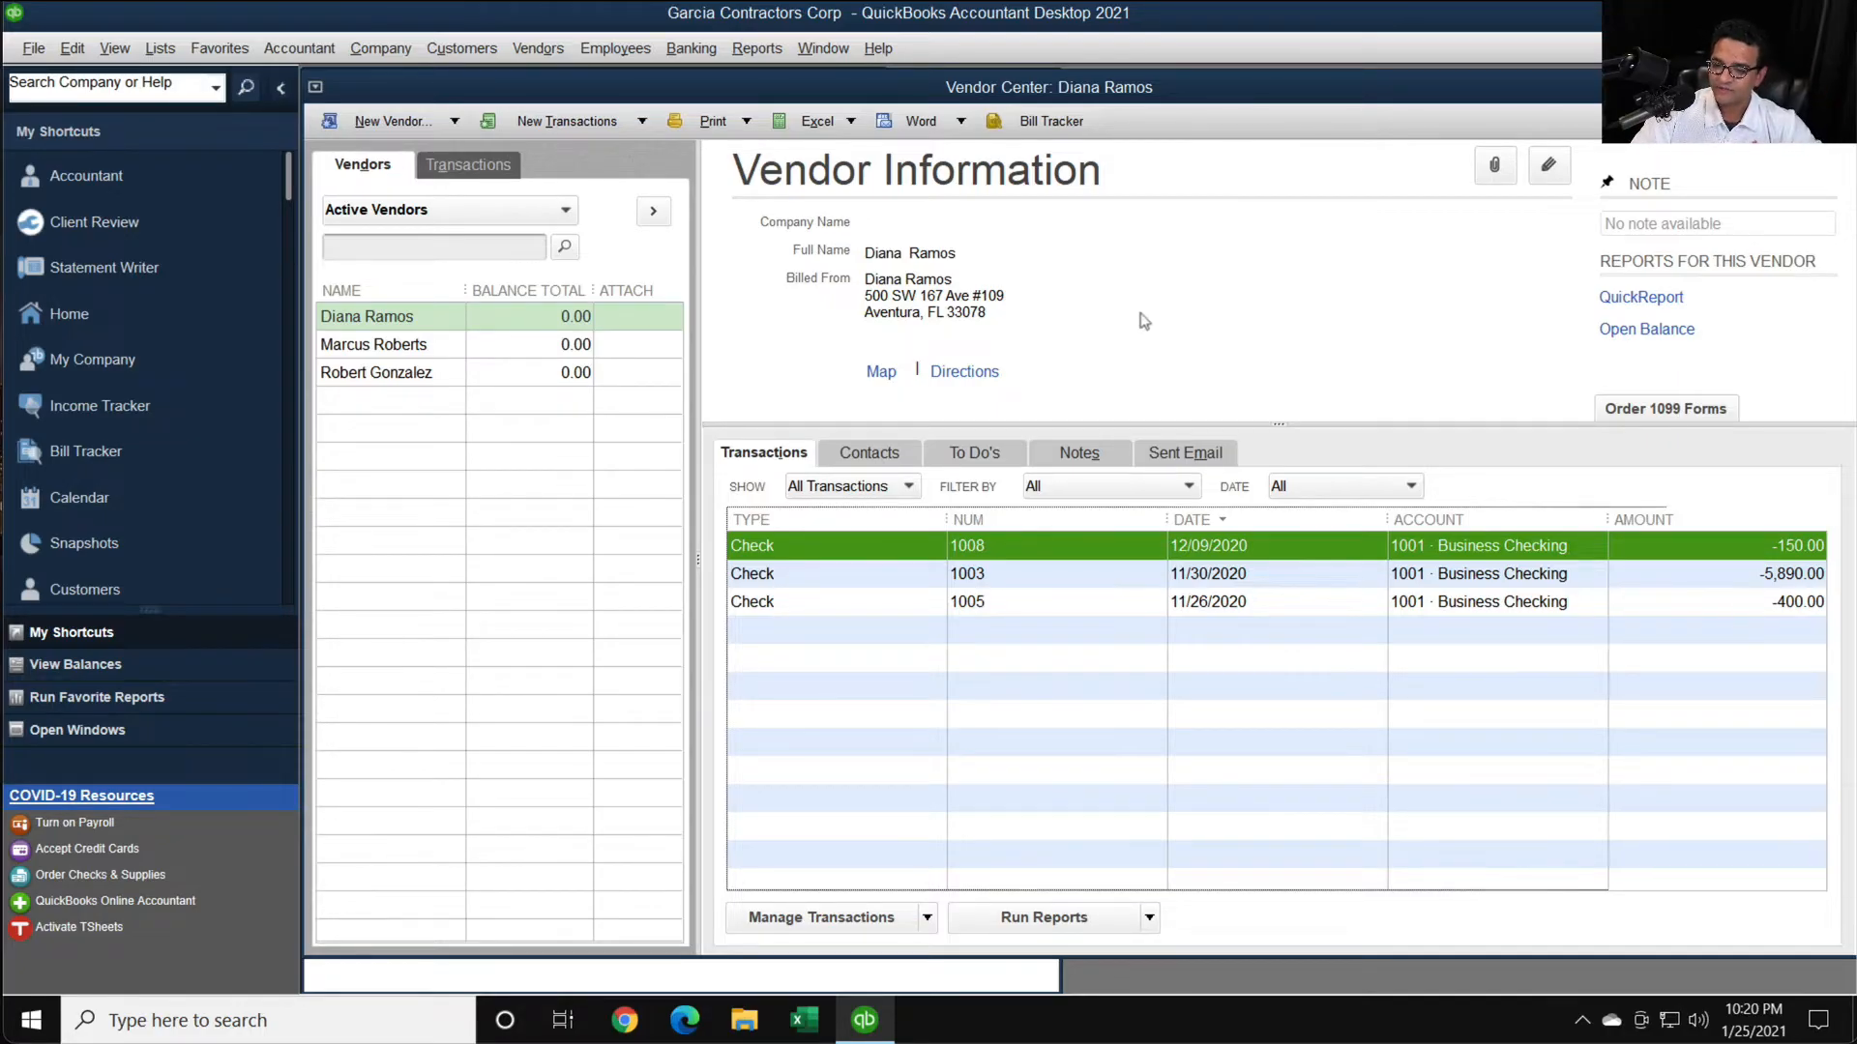
- Open the 1099 Summary report, reposition its window, and examine the totals listed for each vendor
click(527, 51)
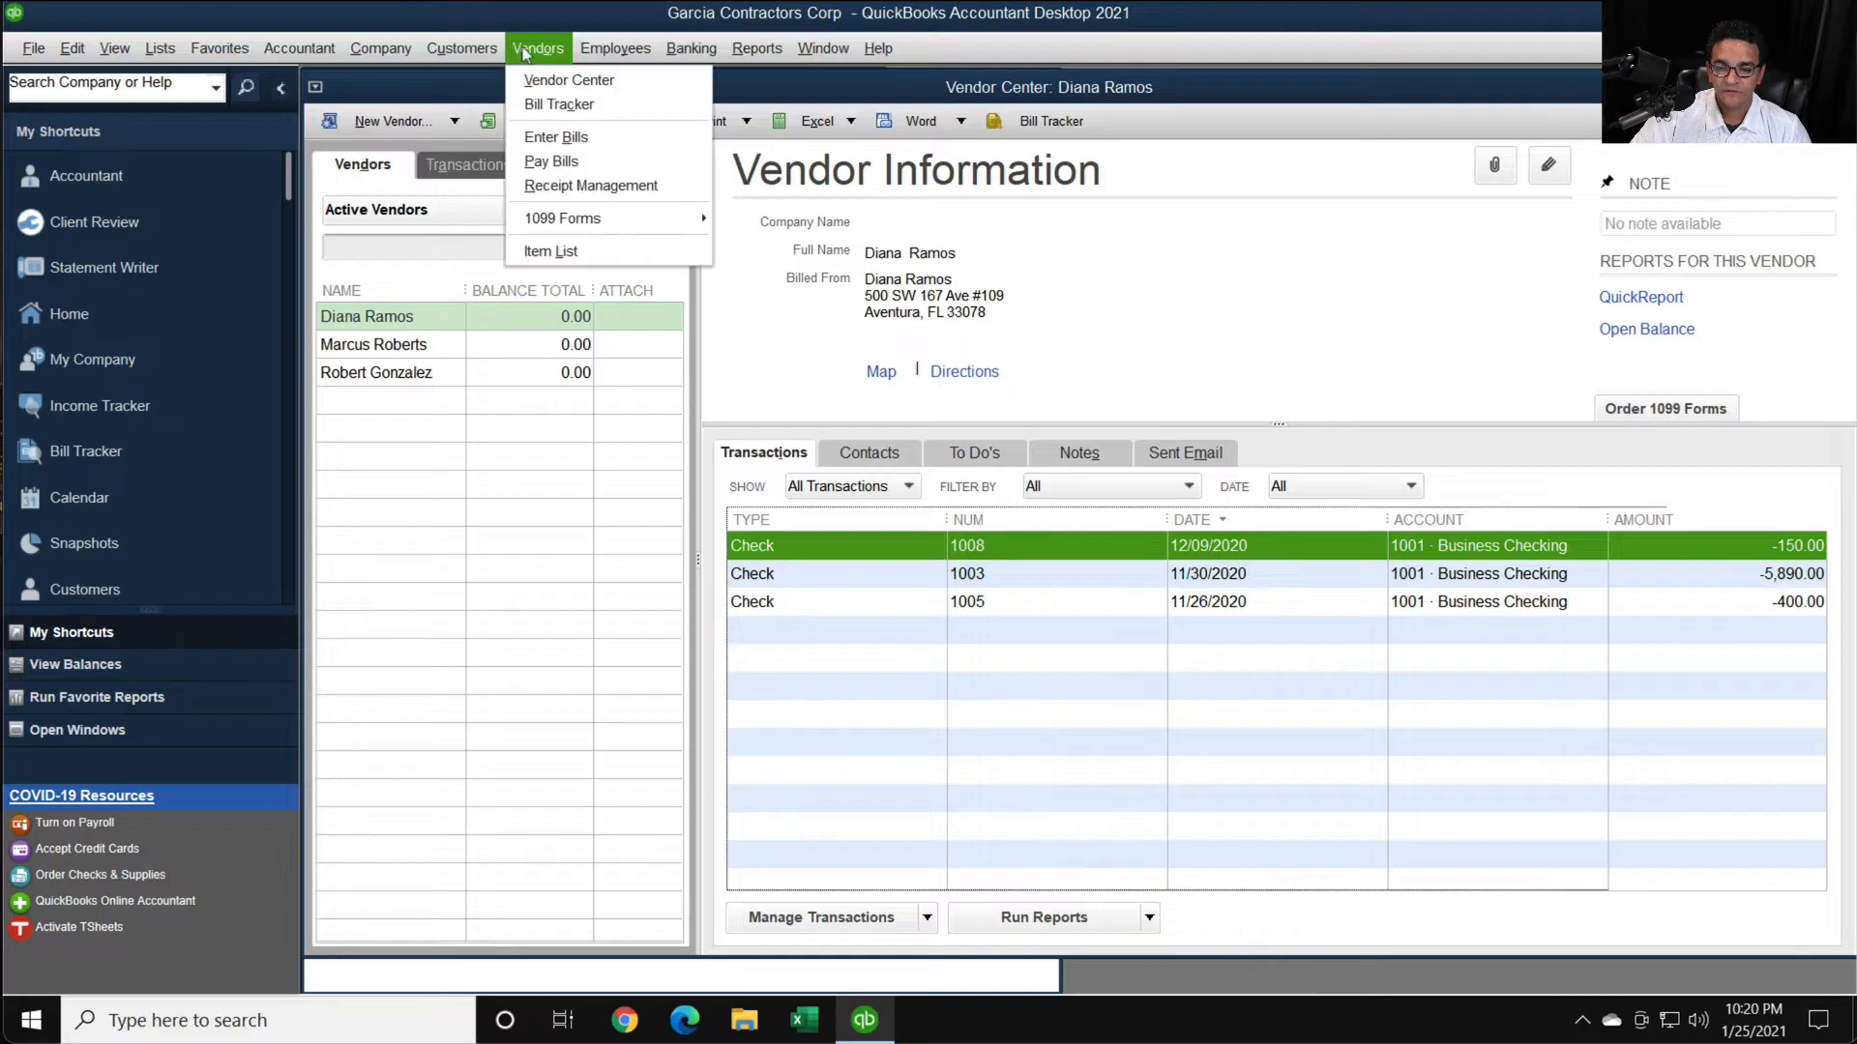
mouse_move(611, 221)
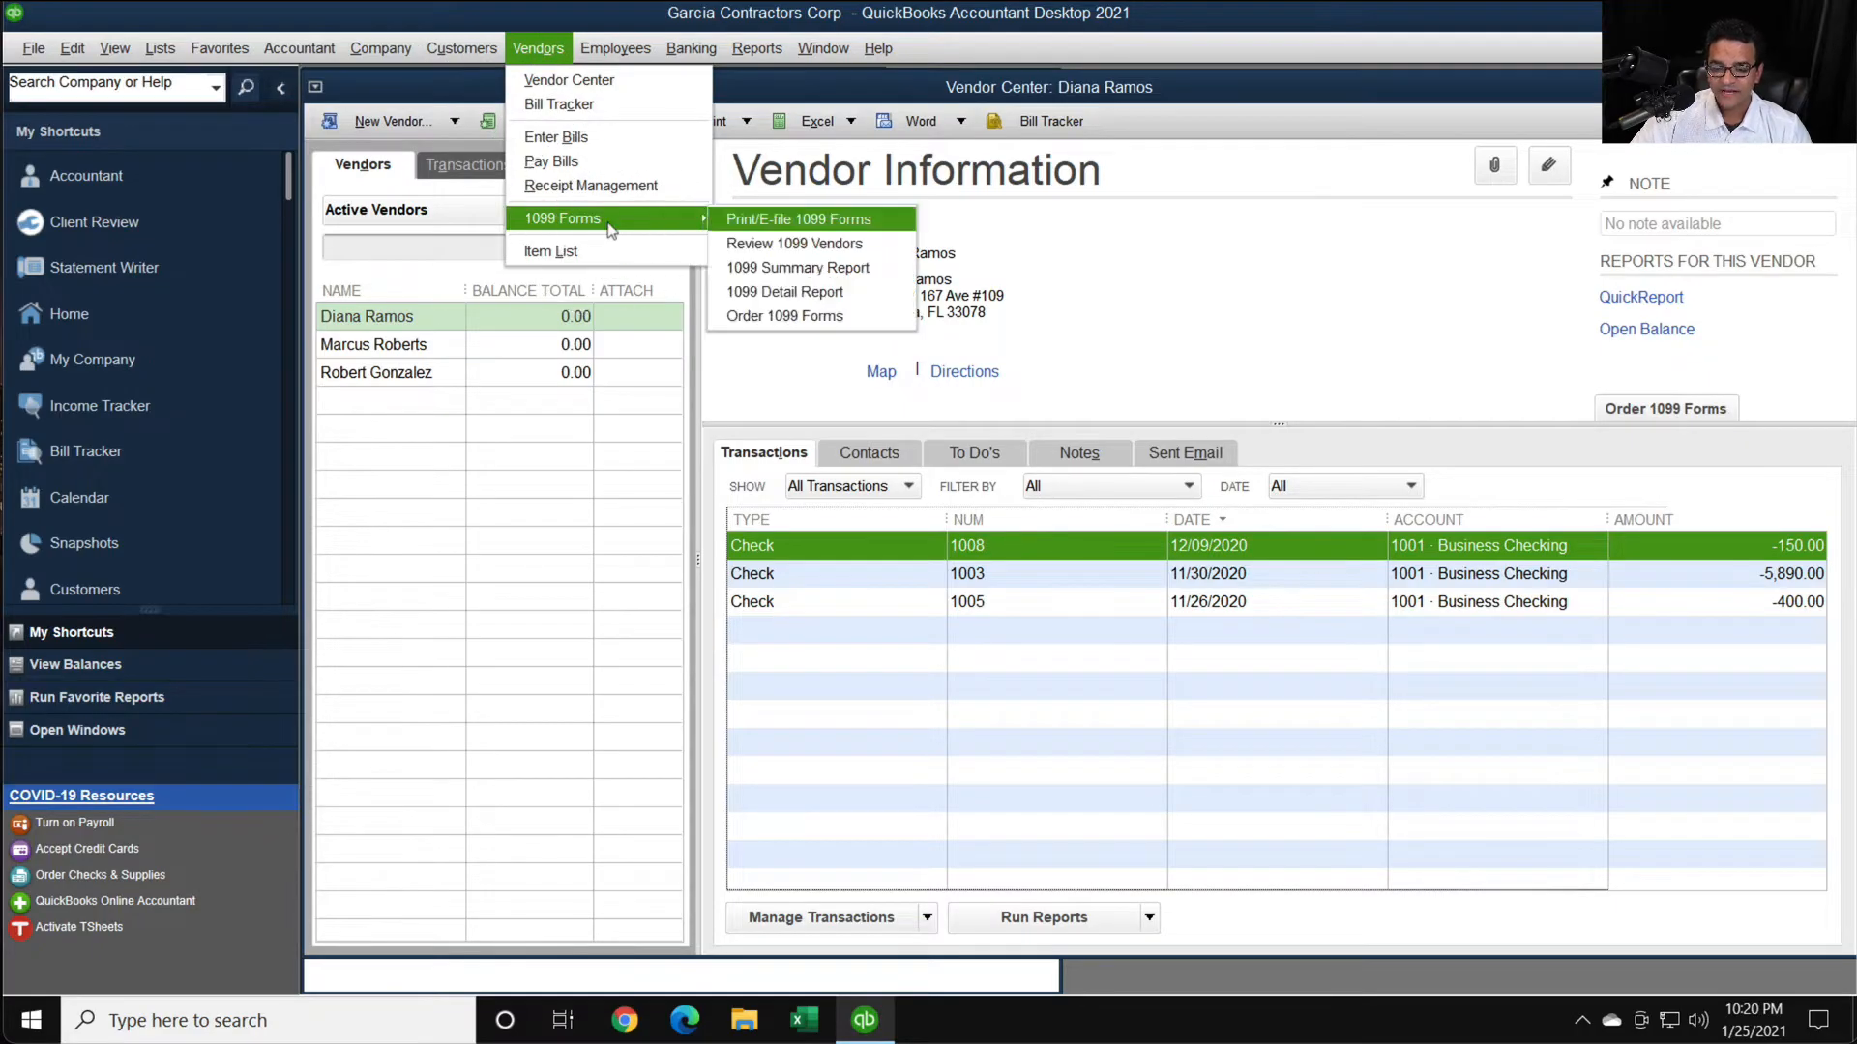
click(840, 274)
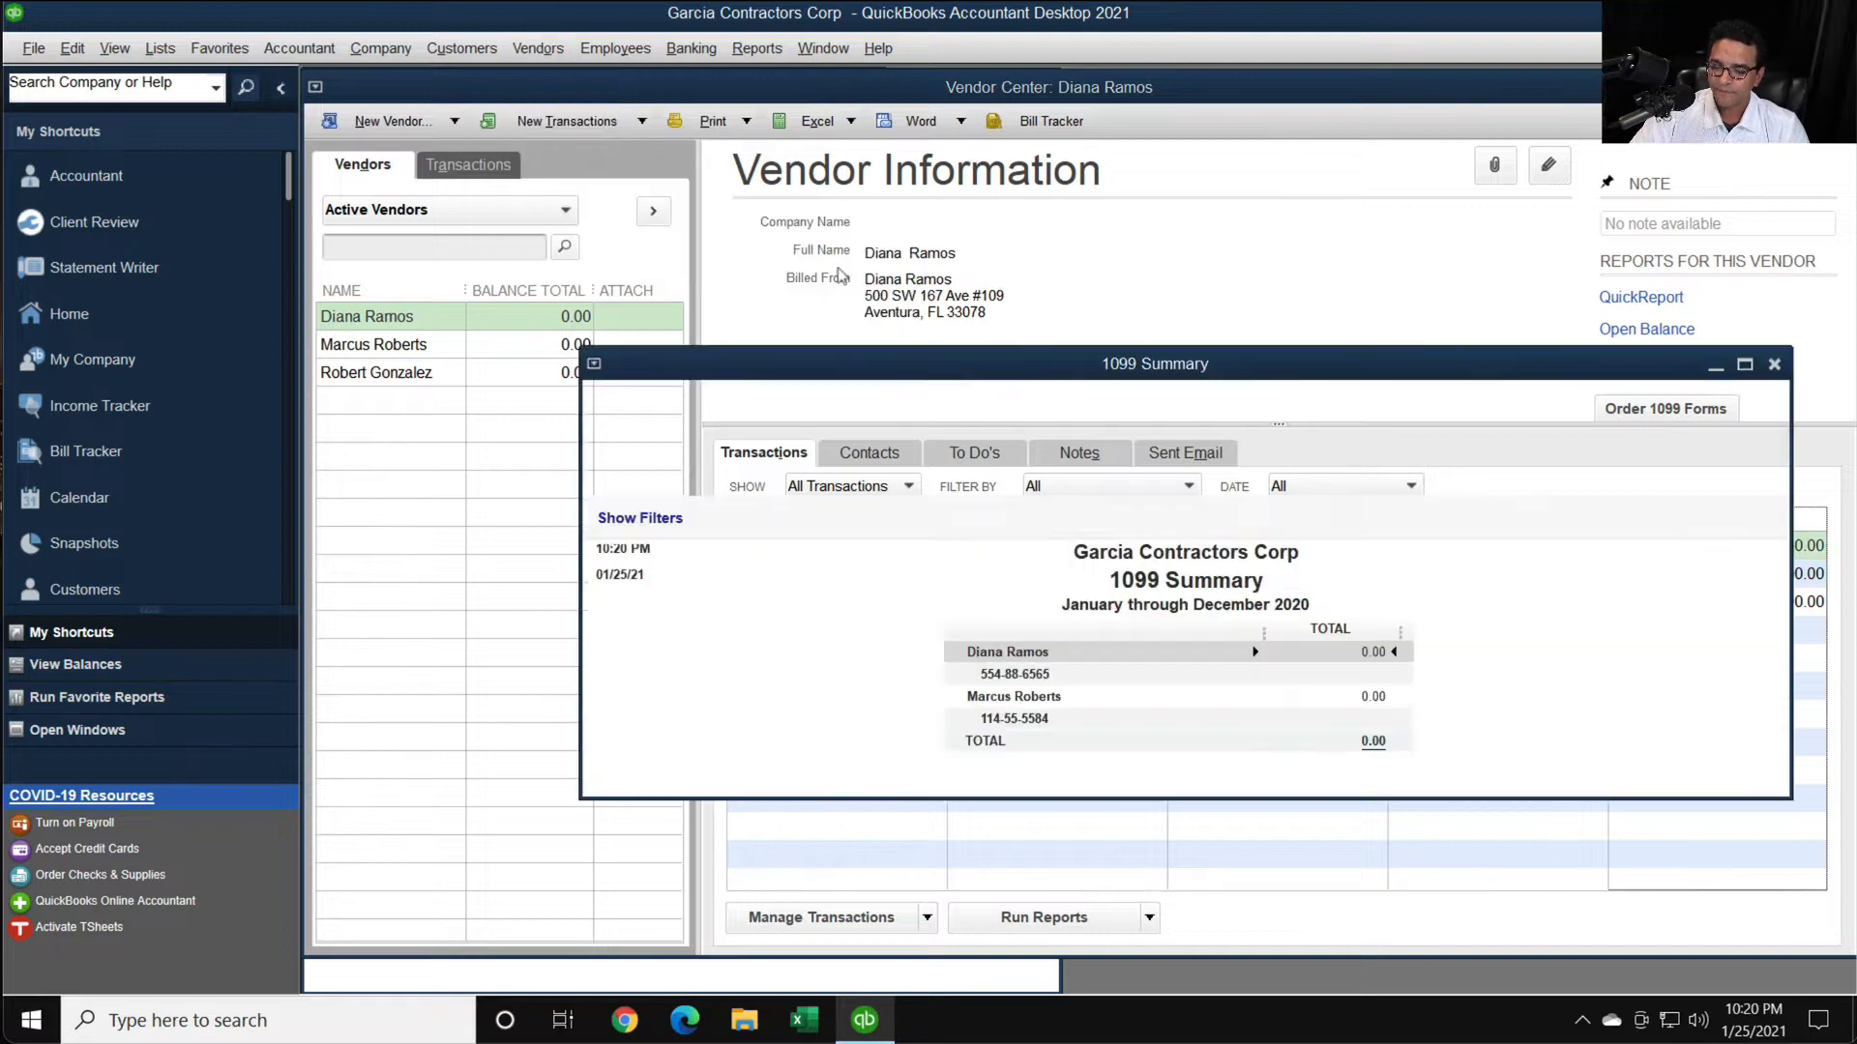
drag(1216, 364, 1056, 281)
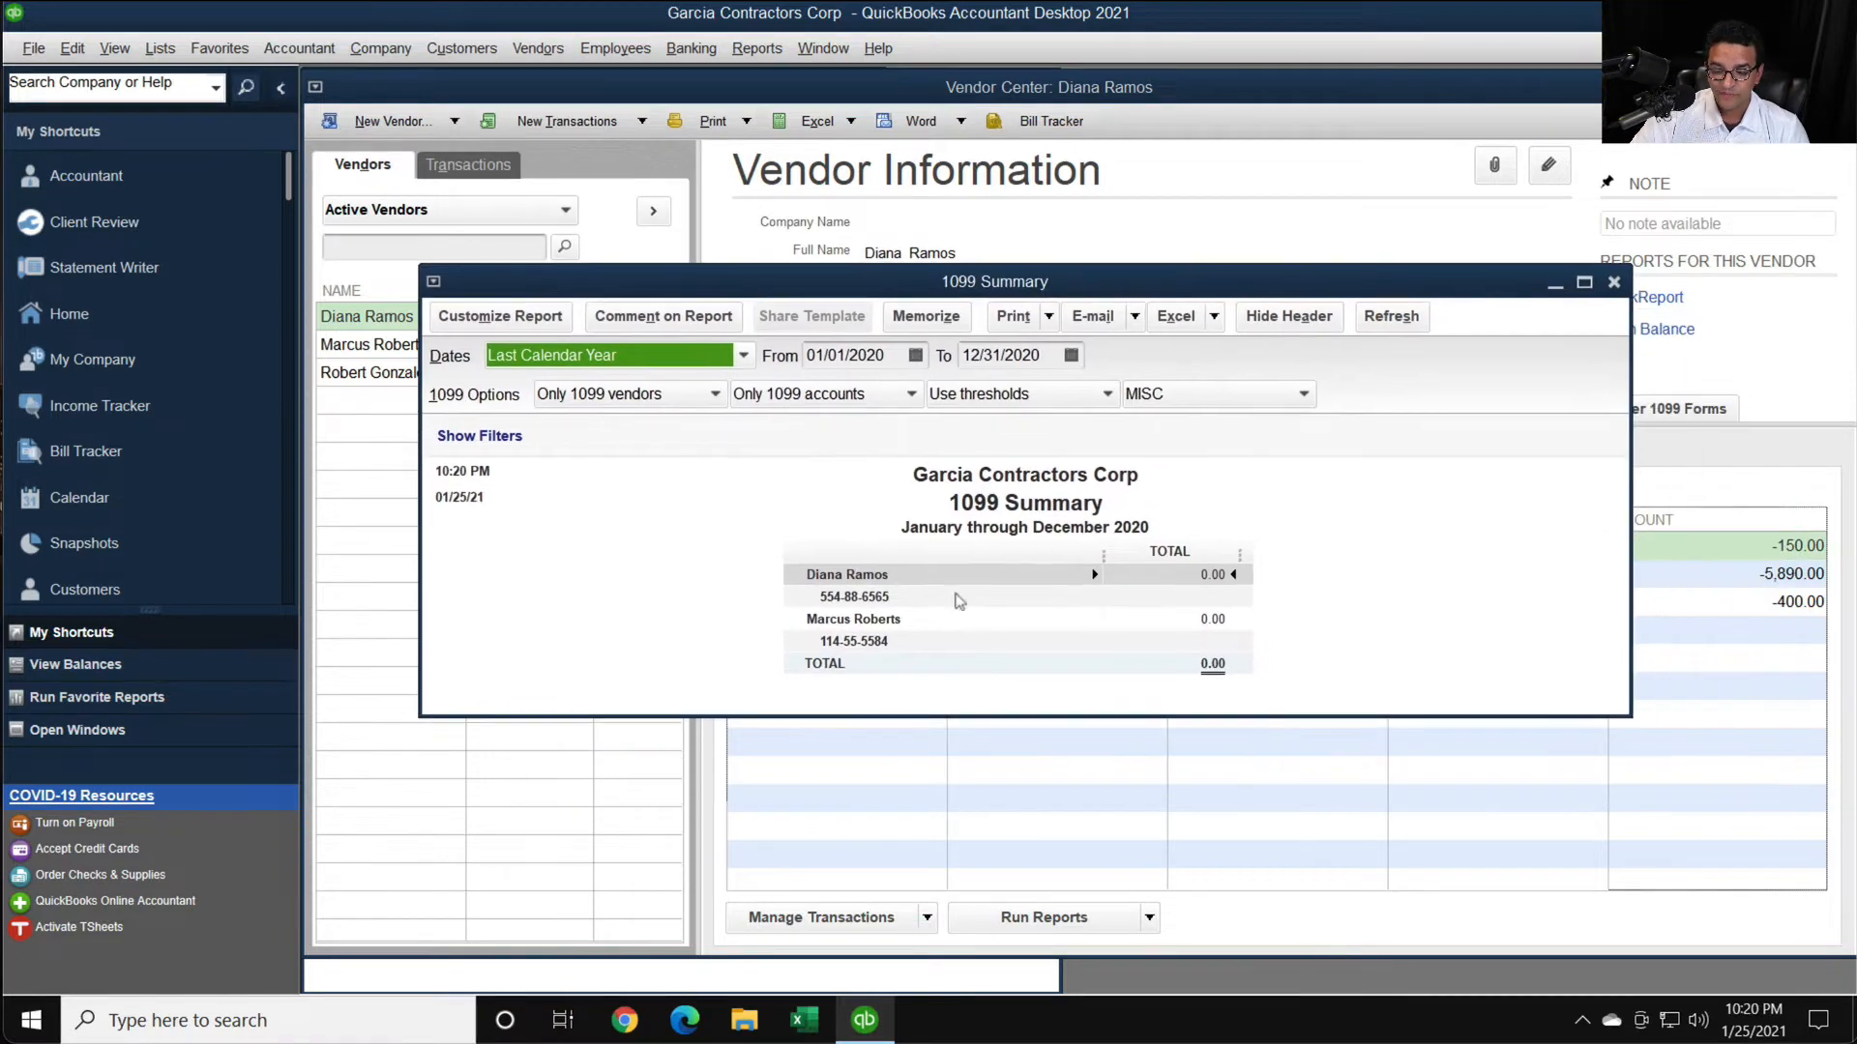
key(ctrl)
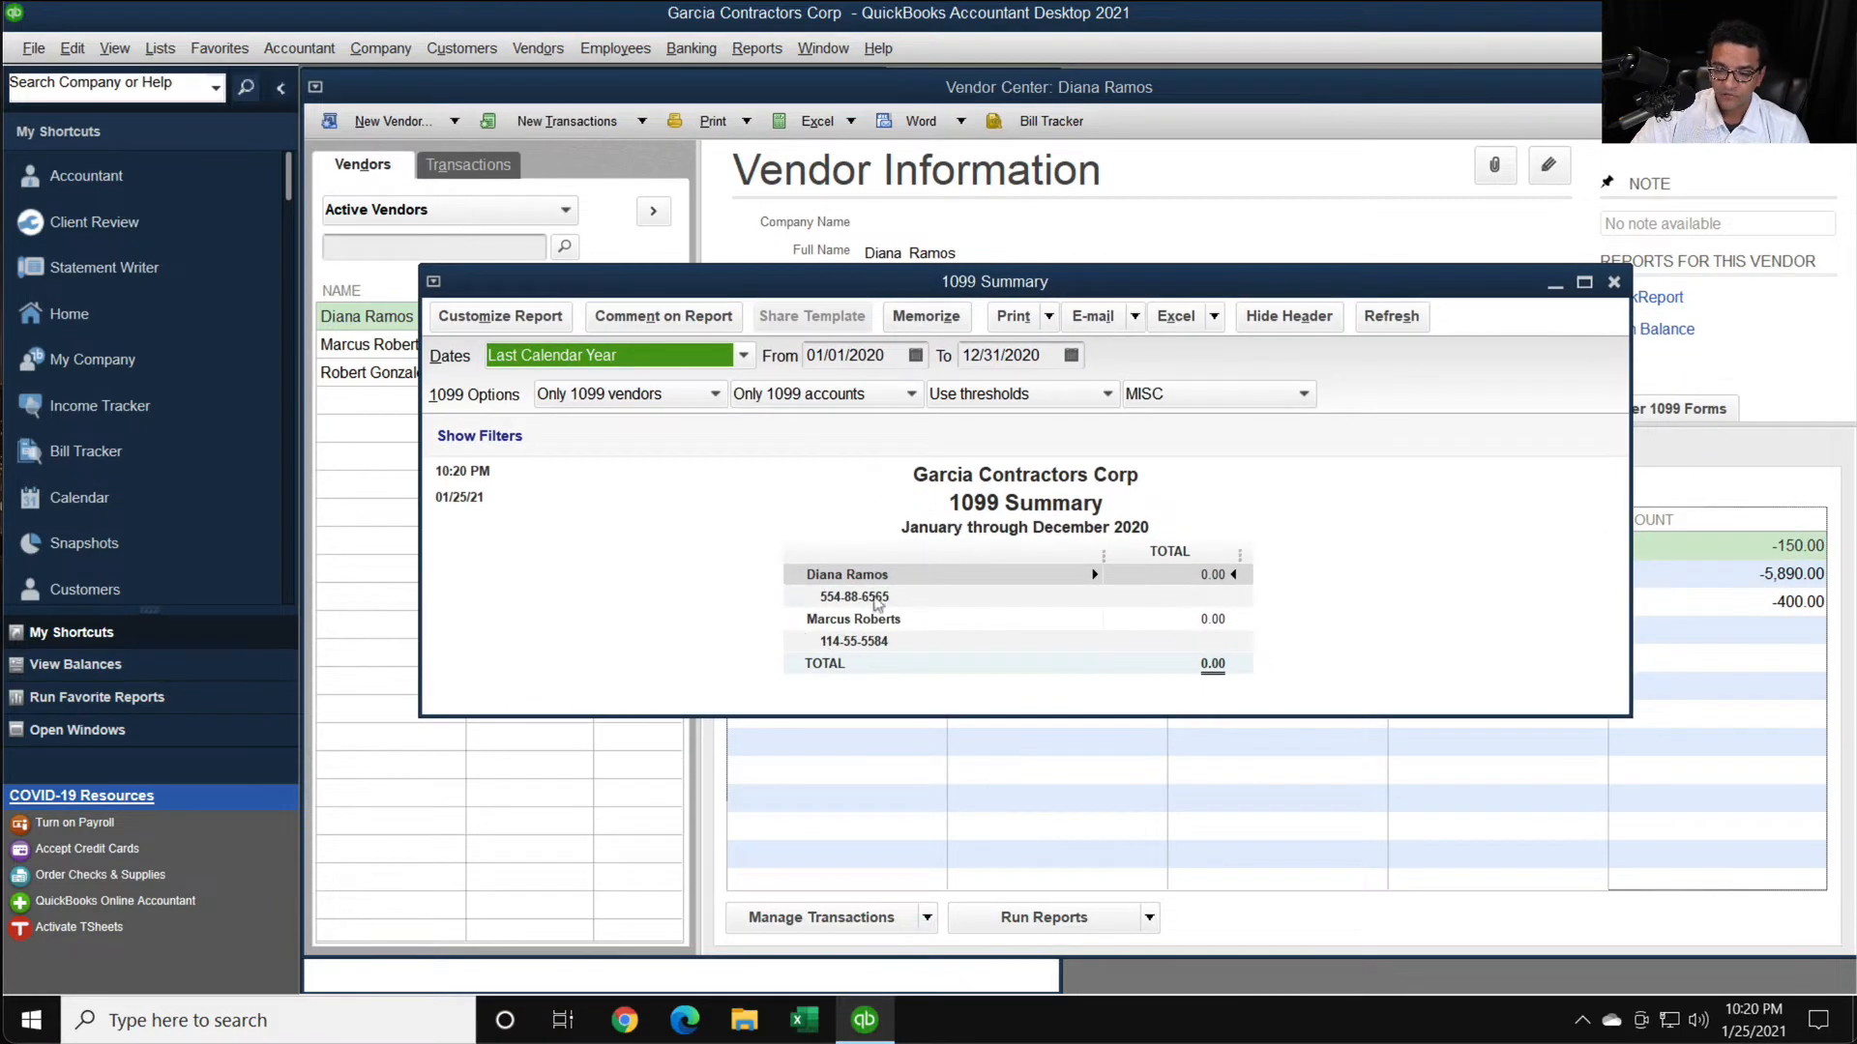
key(super+plus)
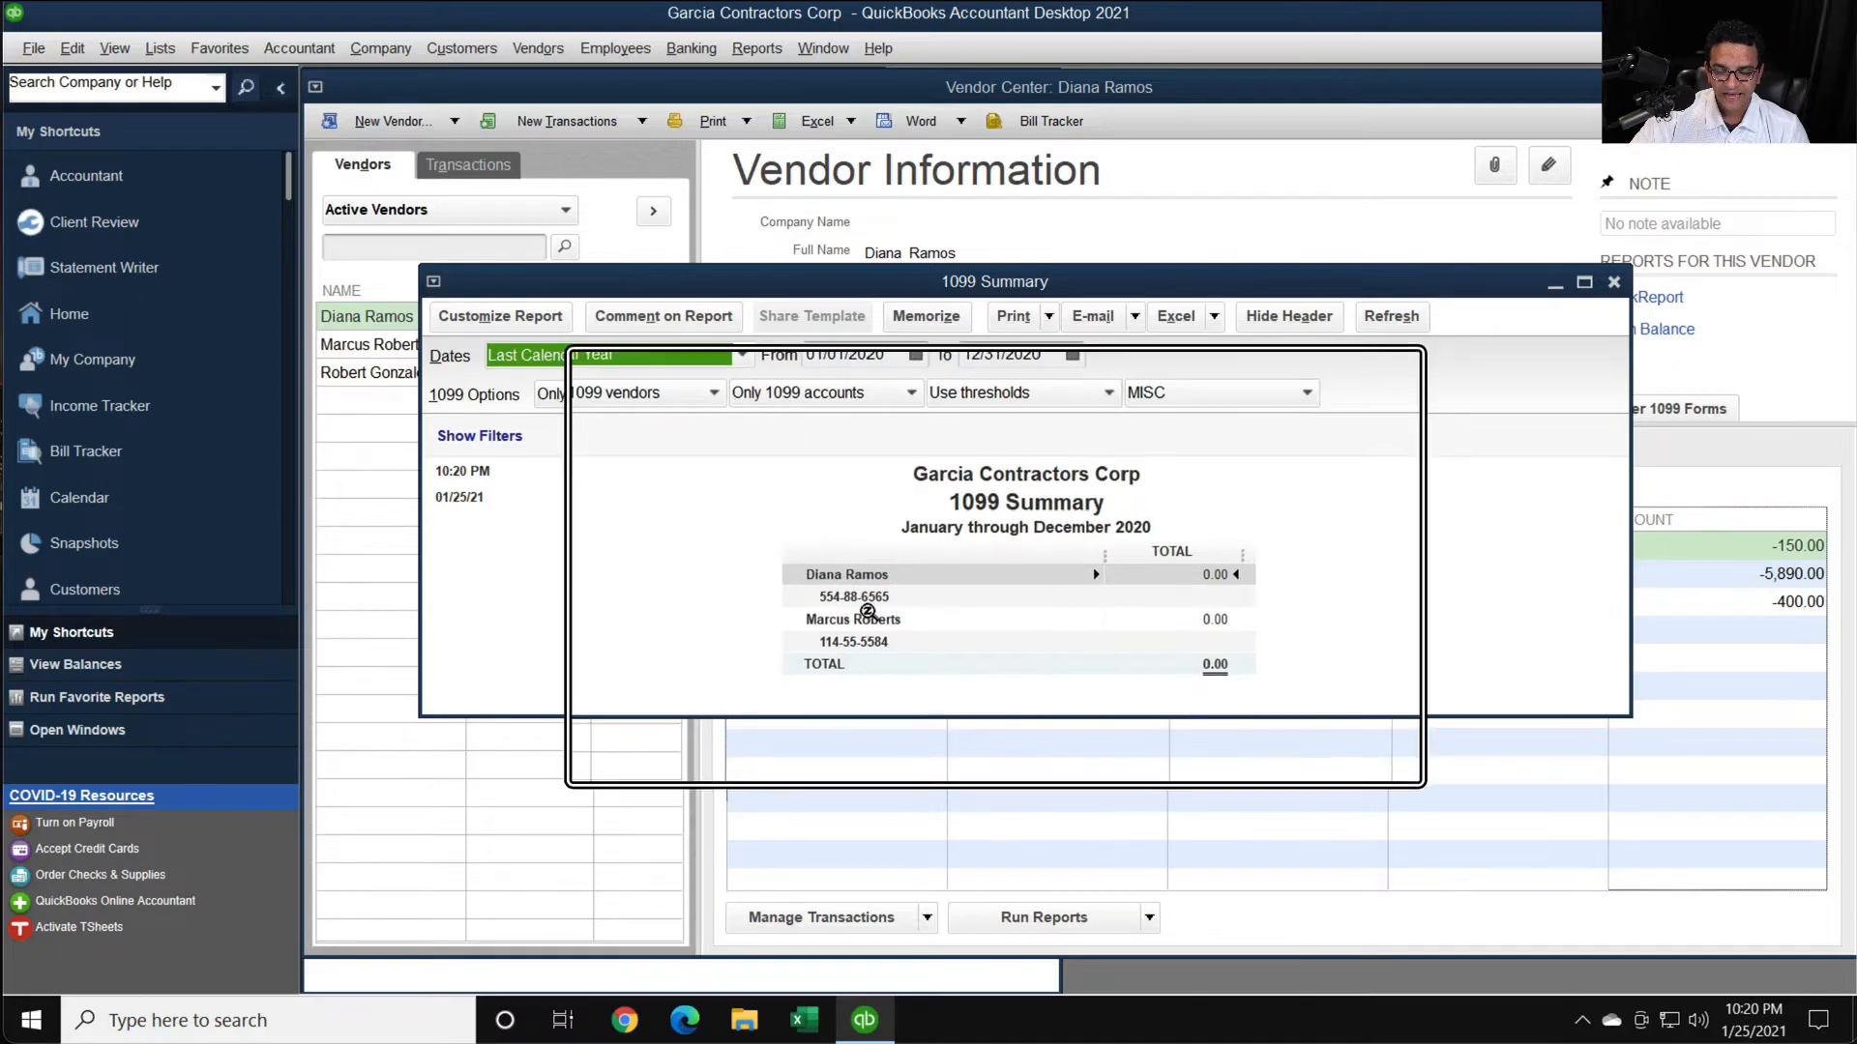
key(super+Escape)
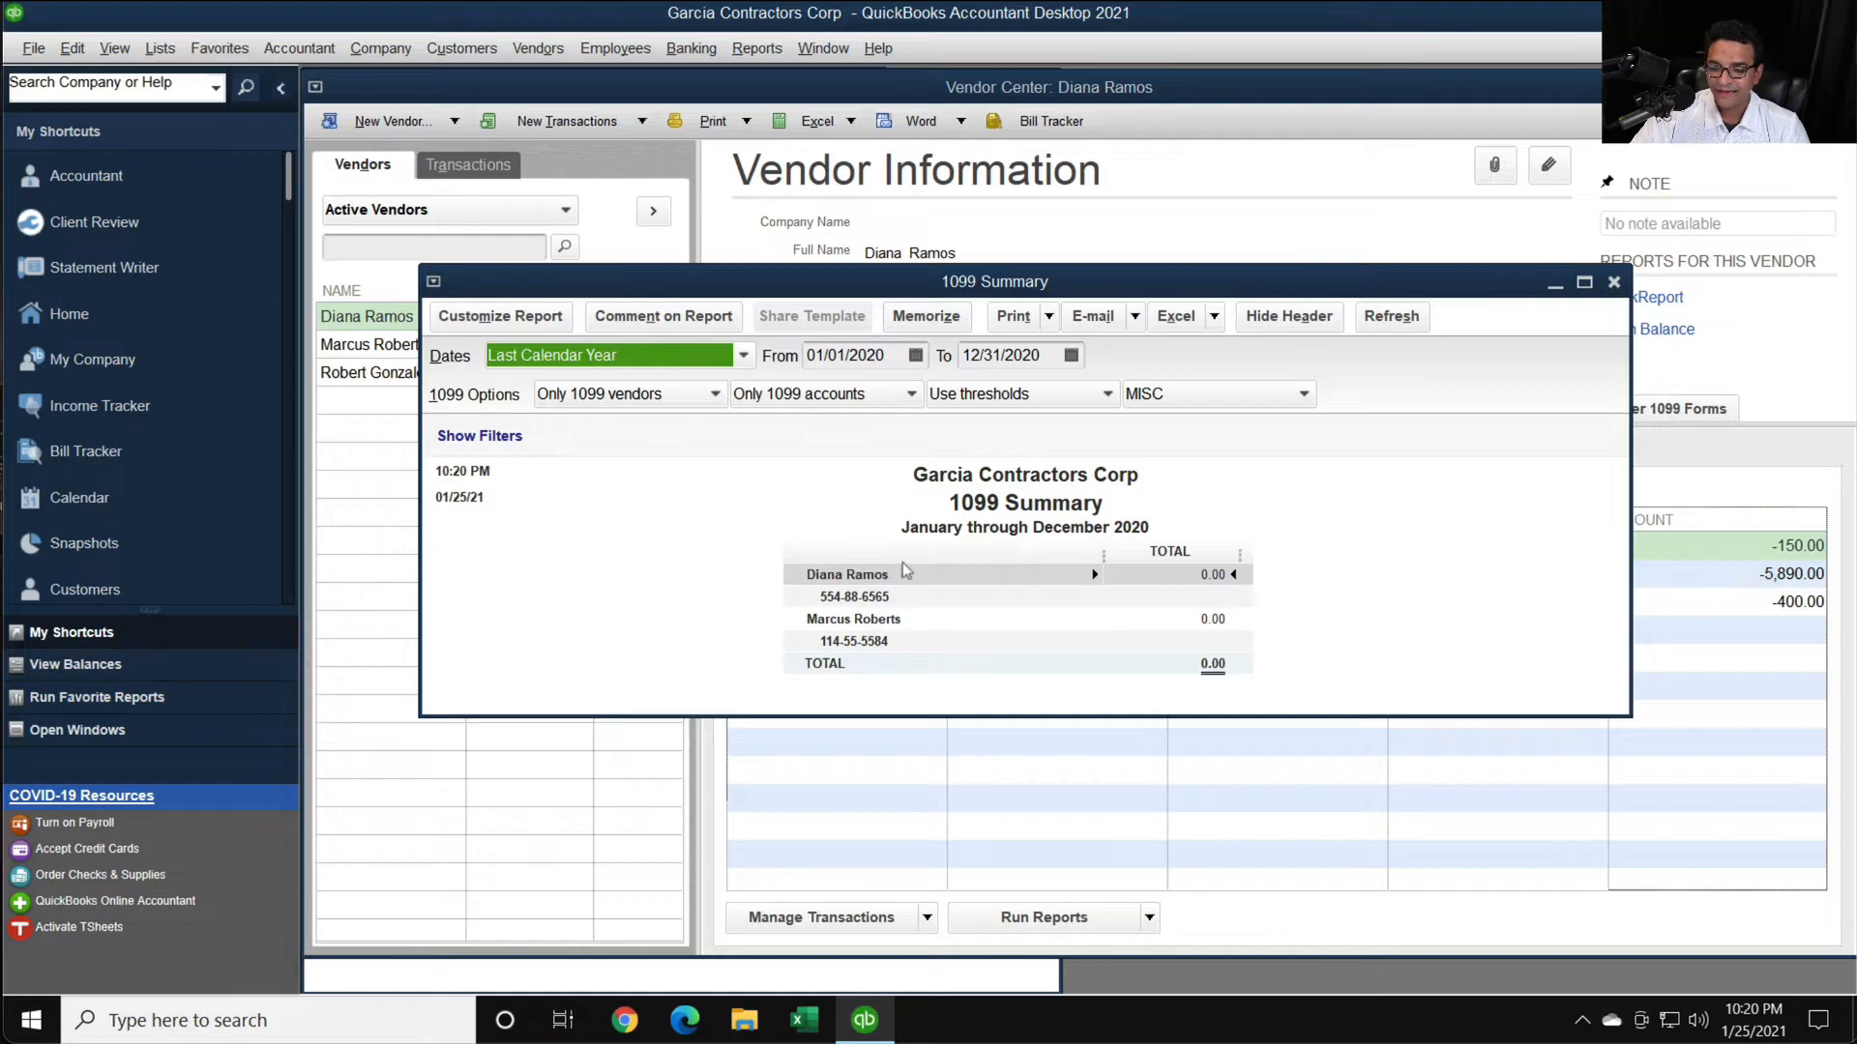
- Set the 1099 Summary report to include All vendors and enlarge its window to show every row
click(613, 392)
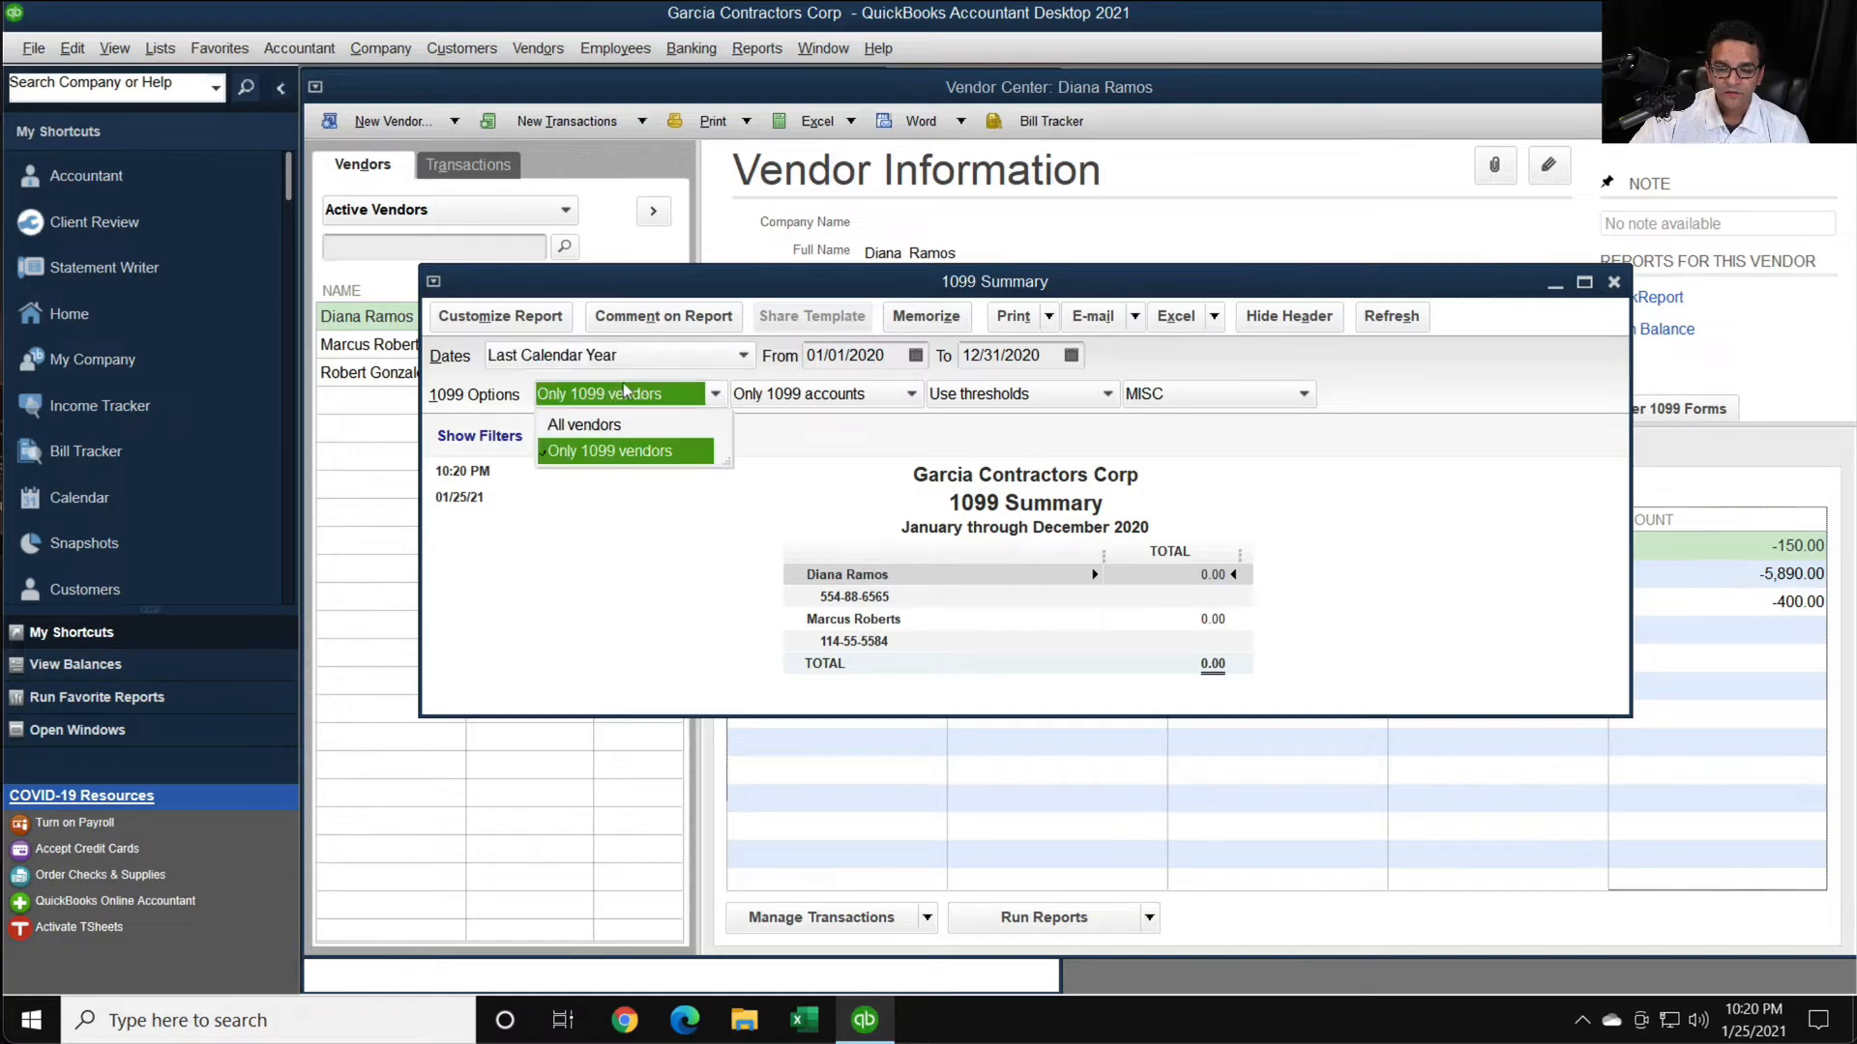
click(584, 425)
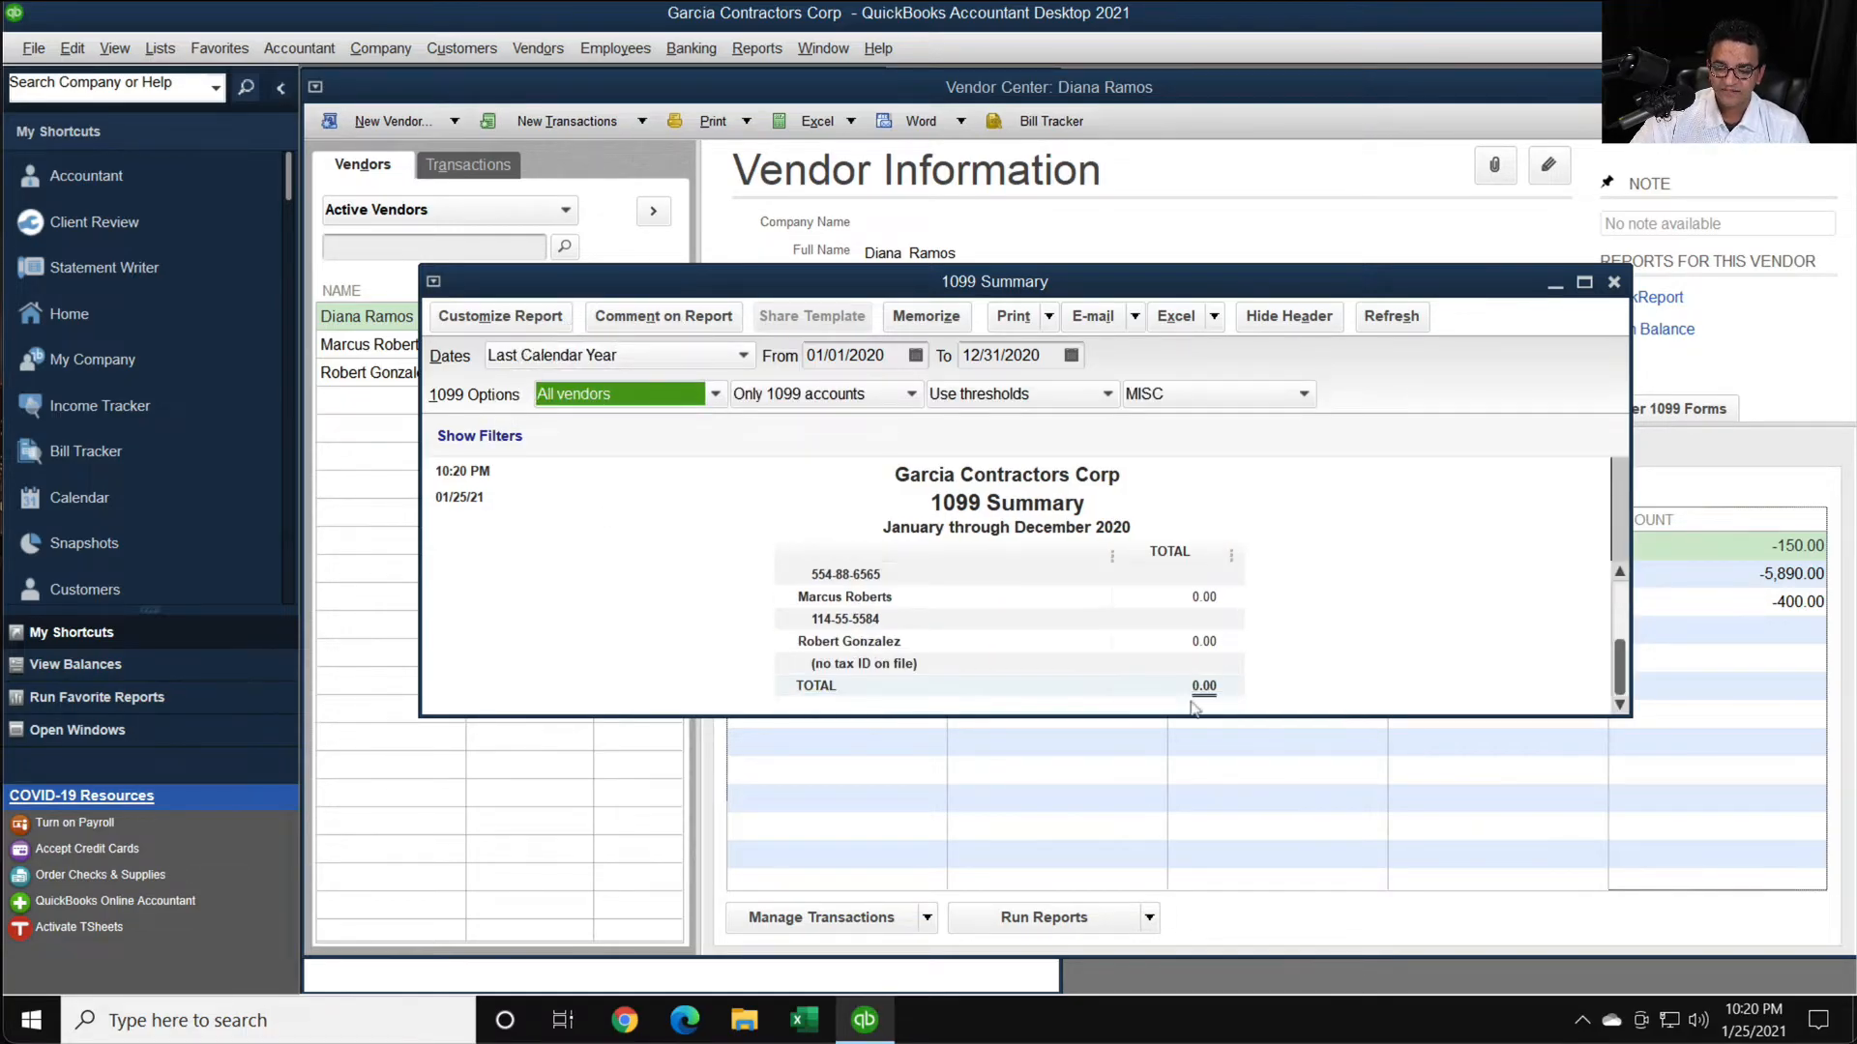
drag(1186, 717, 1184, 841)
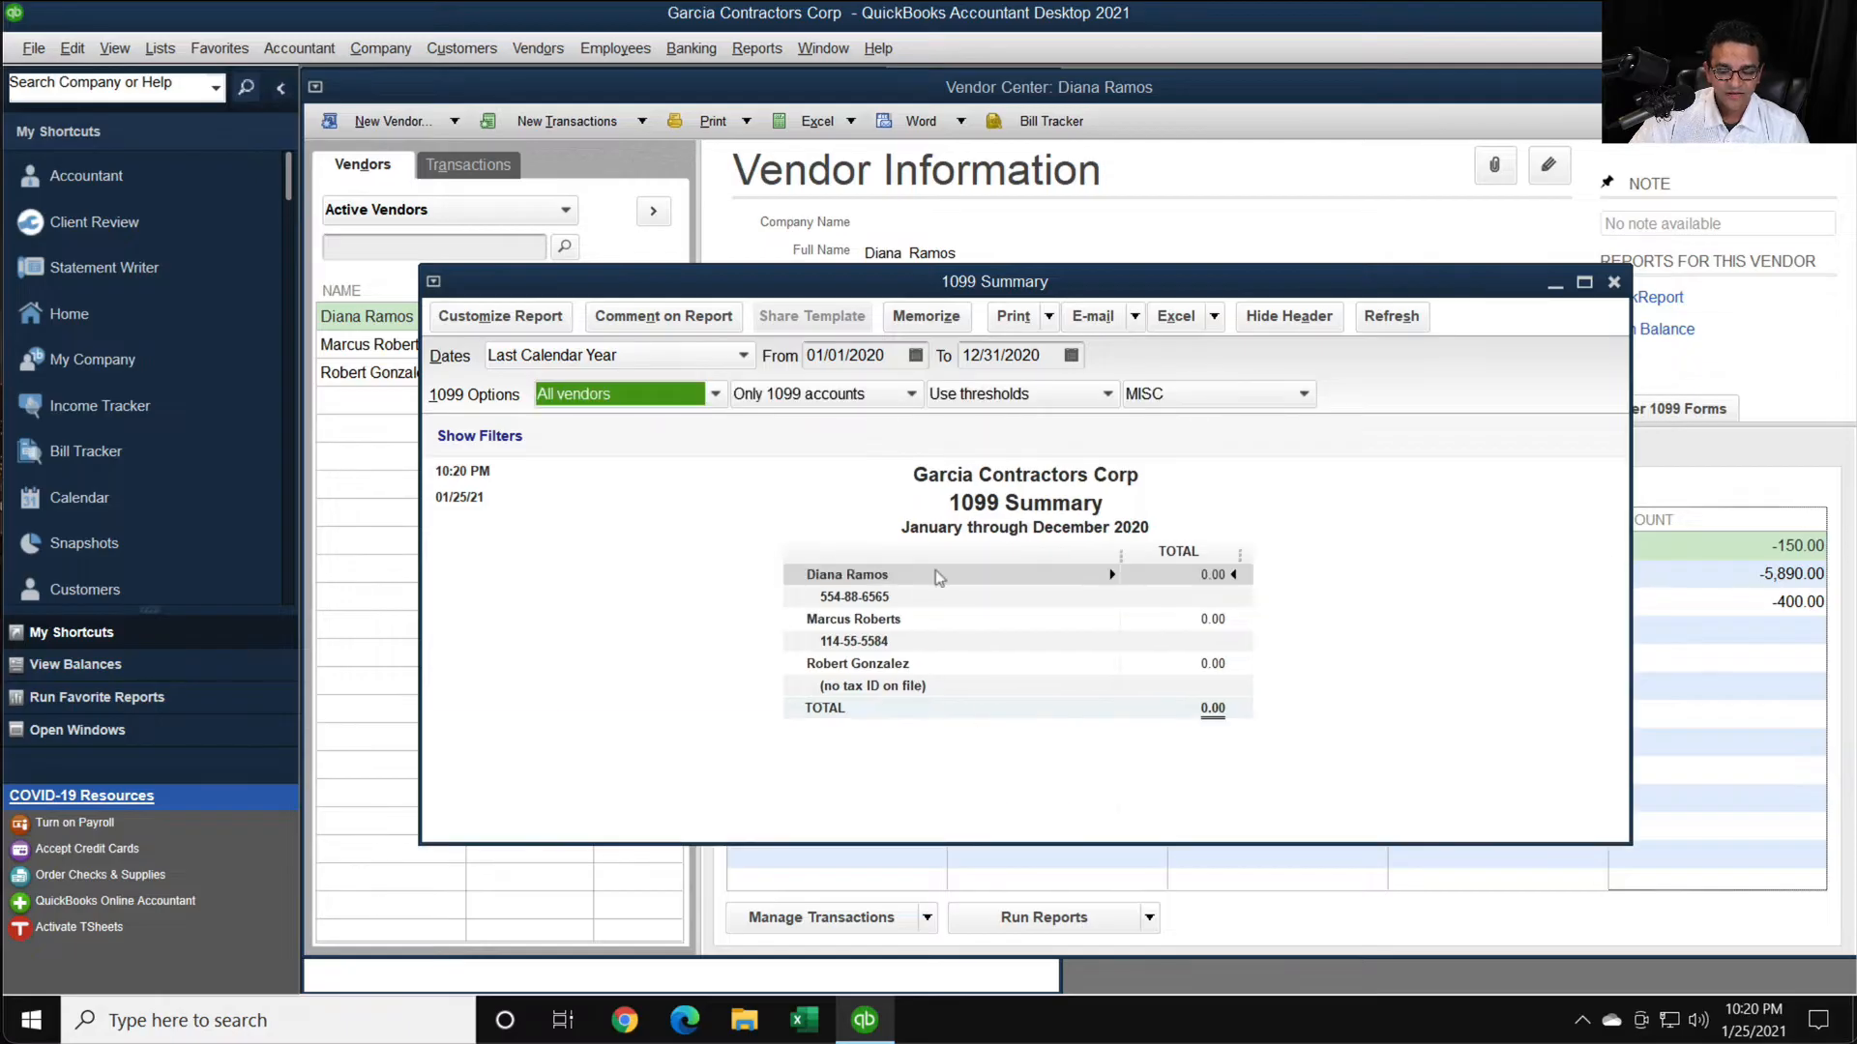
click(598, 399)
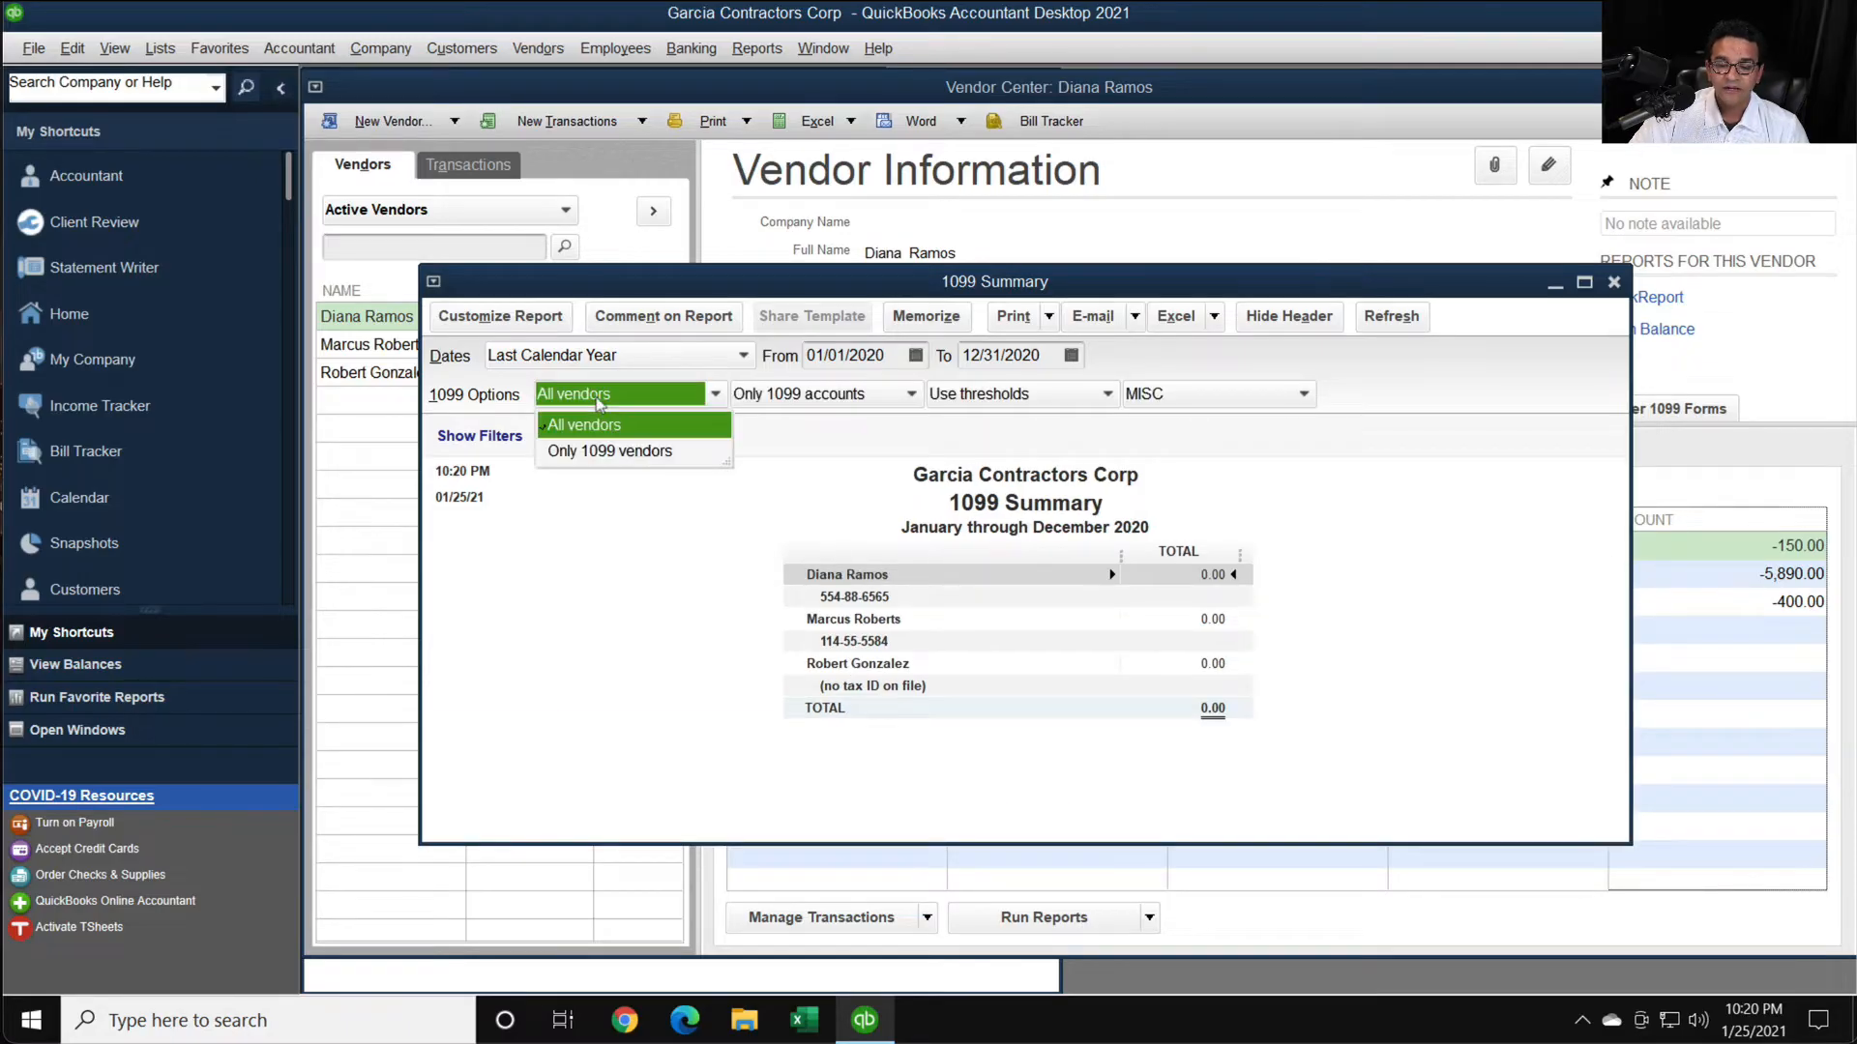
click(640, 510)
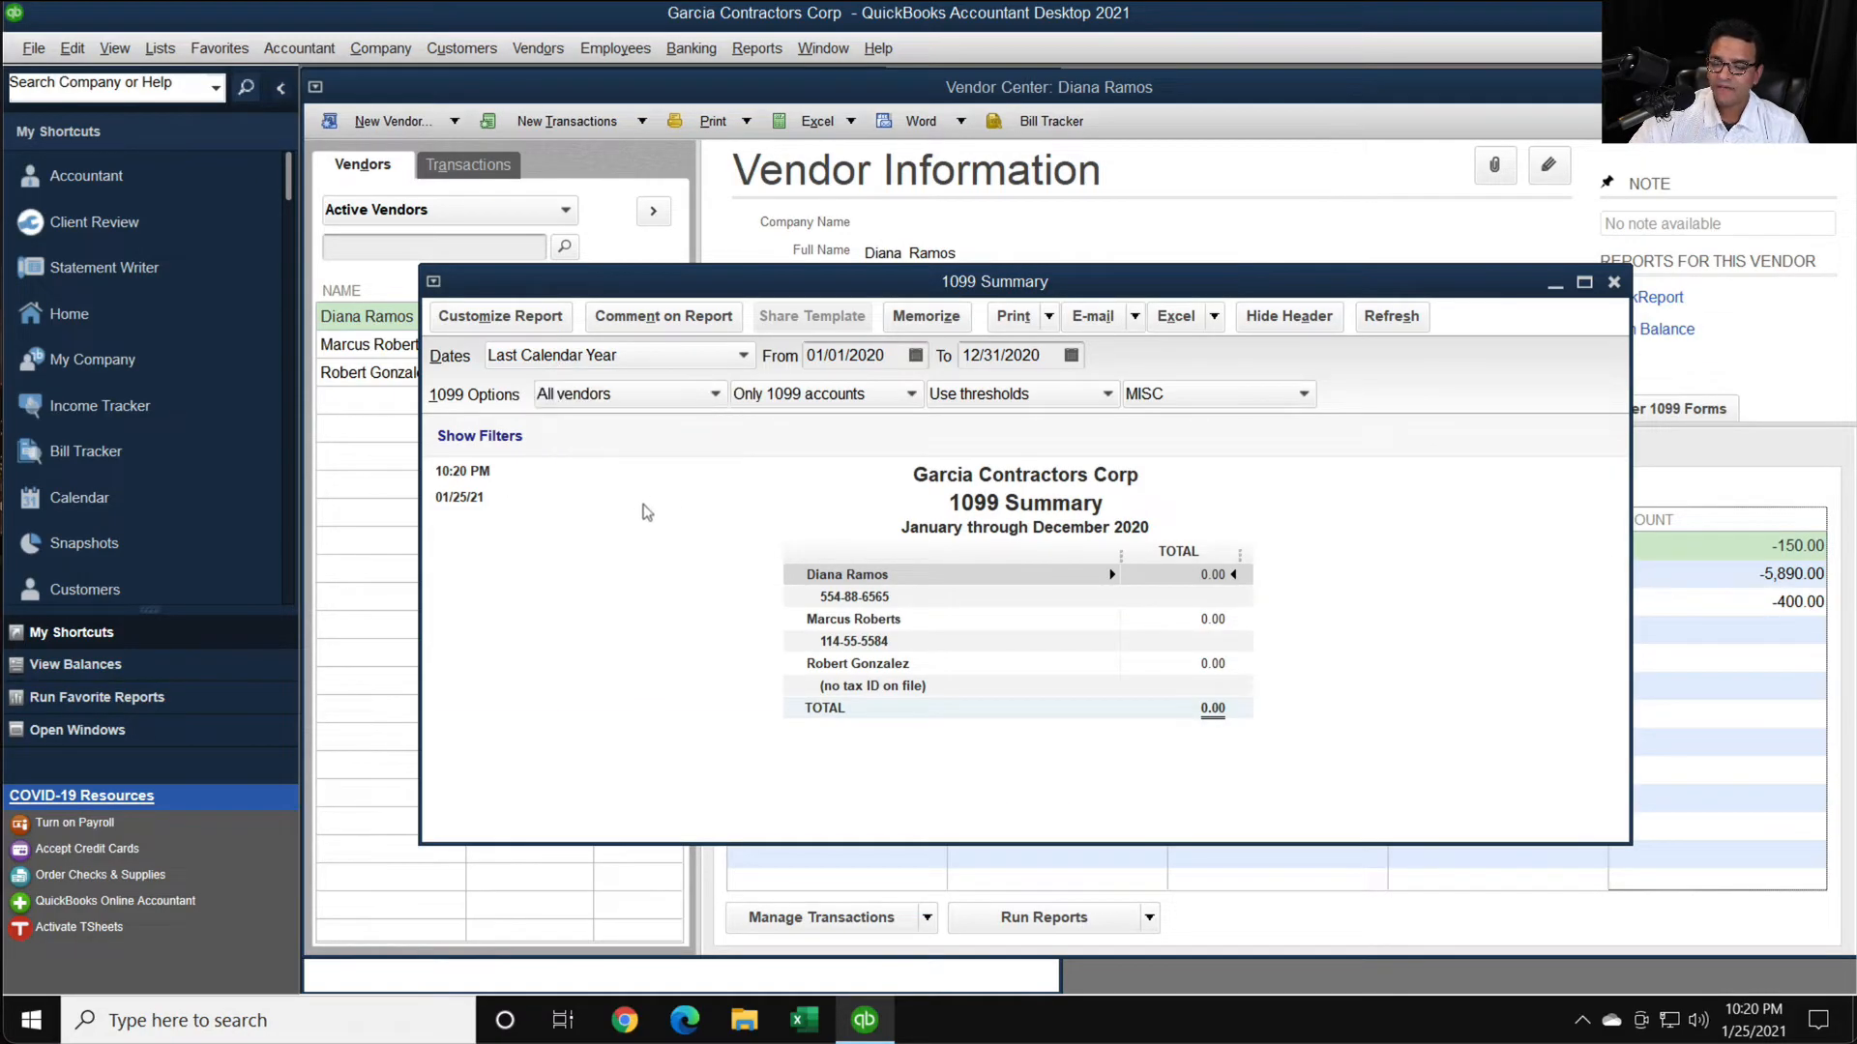
- Set the 1099 Summary report options to All allowed accounts and Ignore thresholds
click(780, 393)
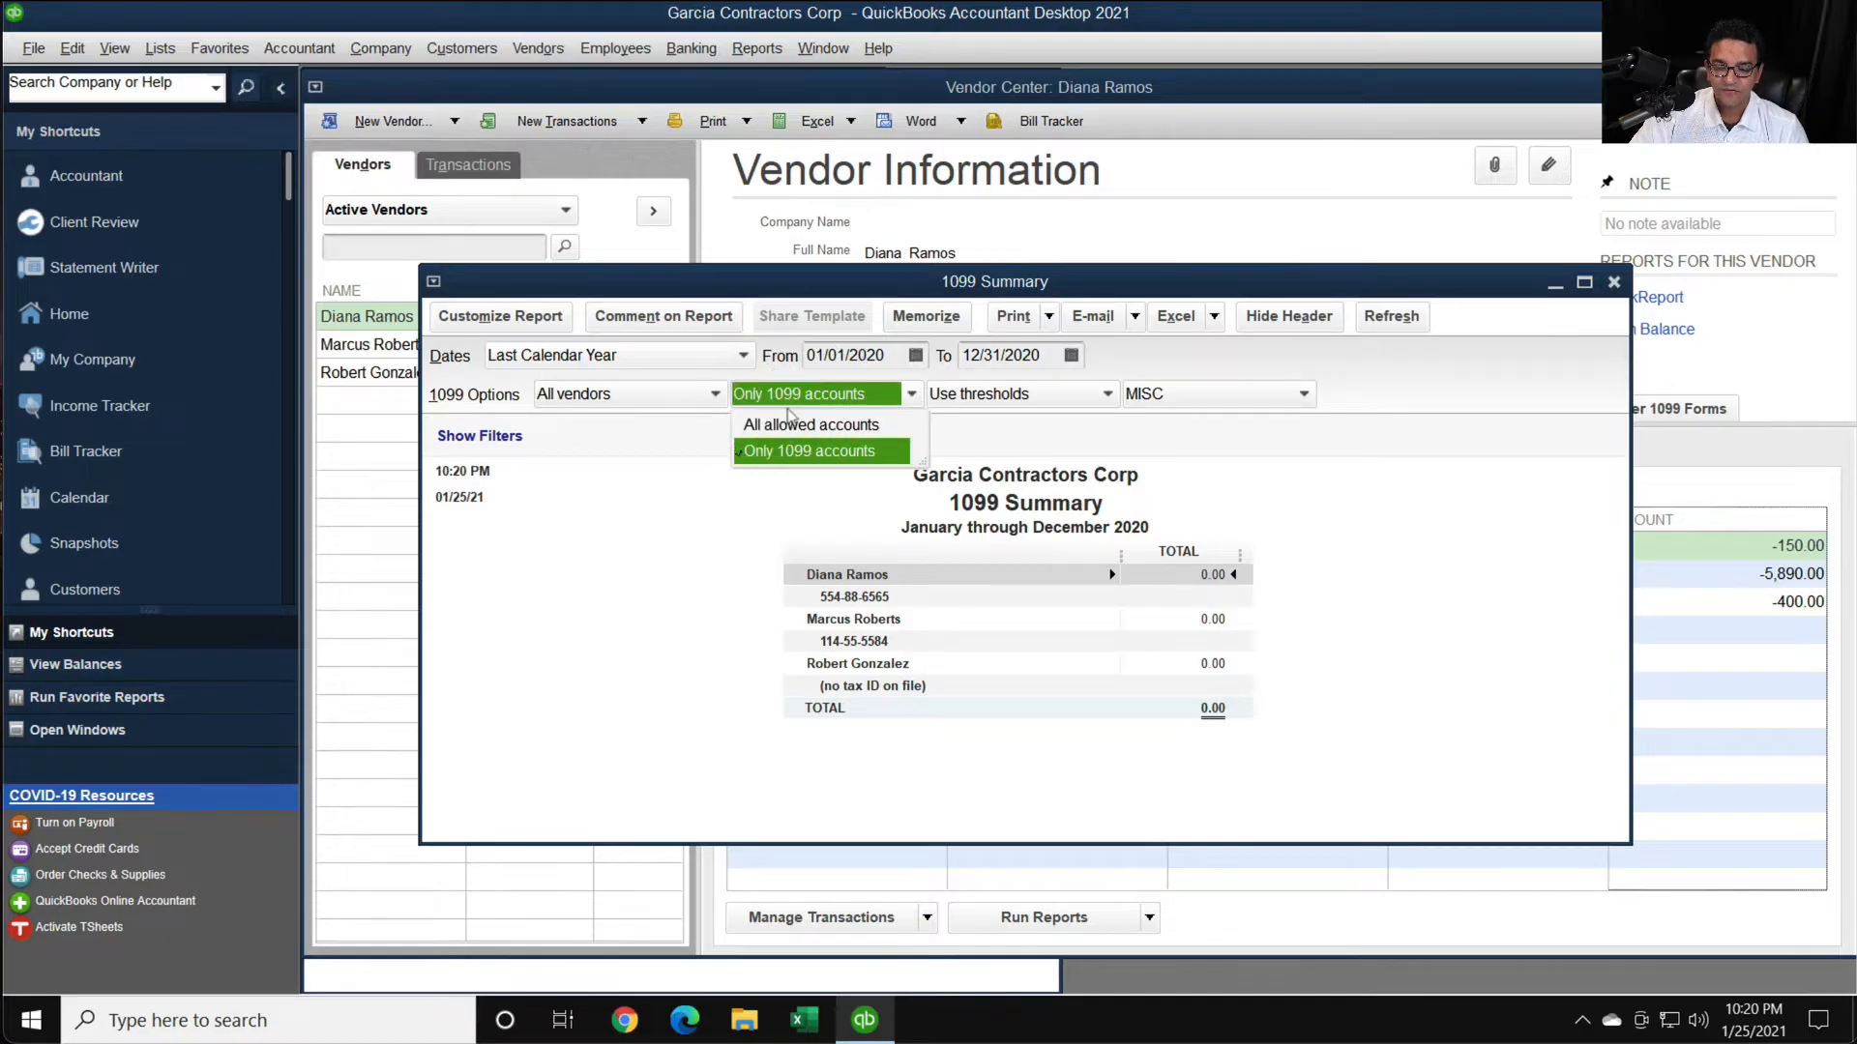
click(797, 426)
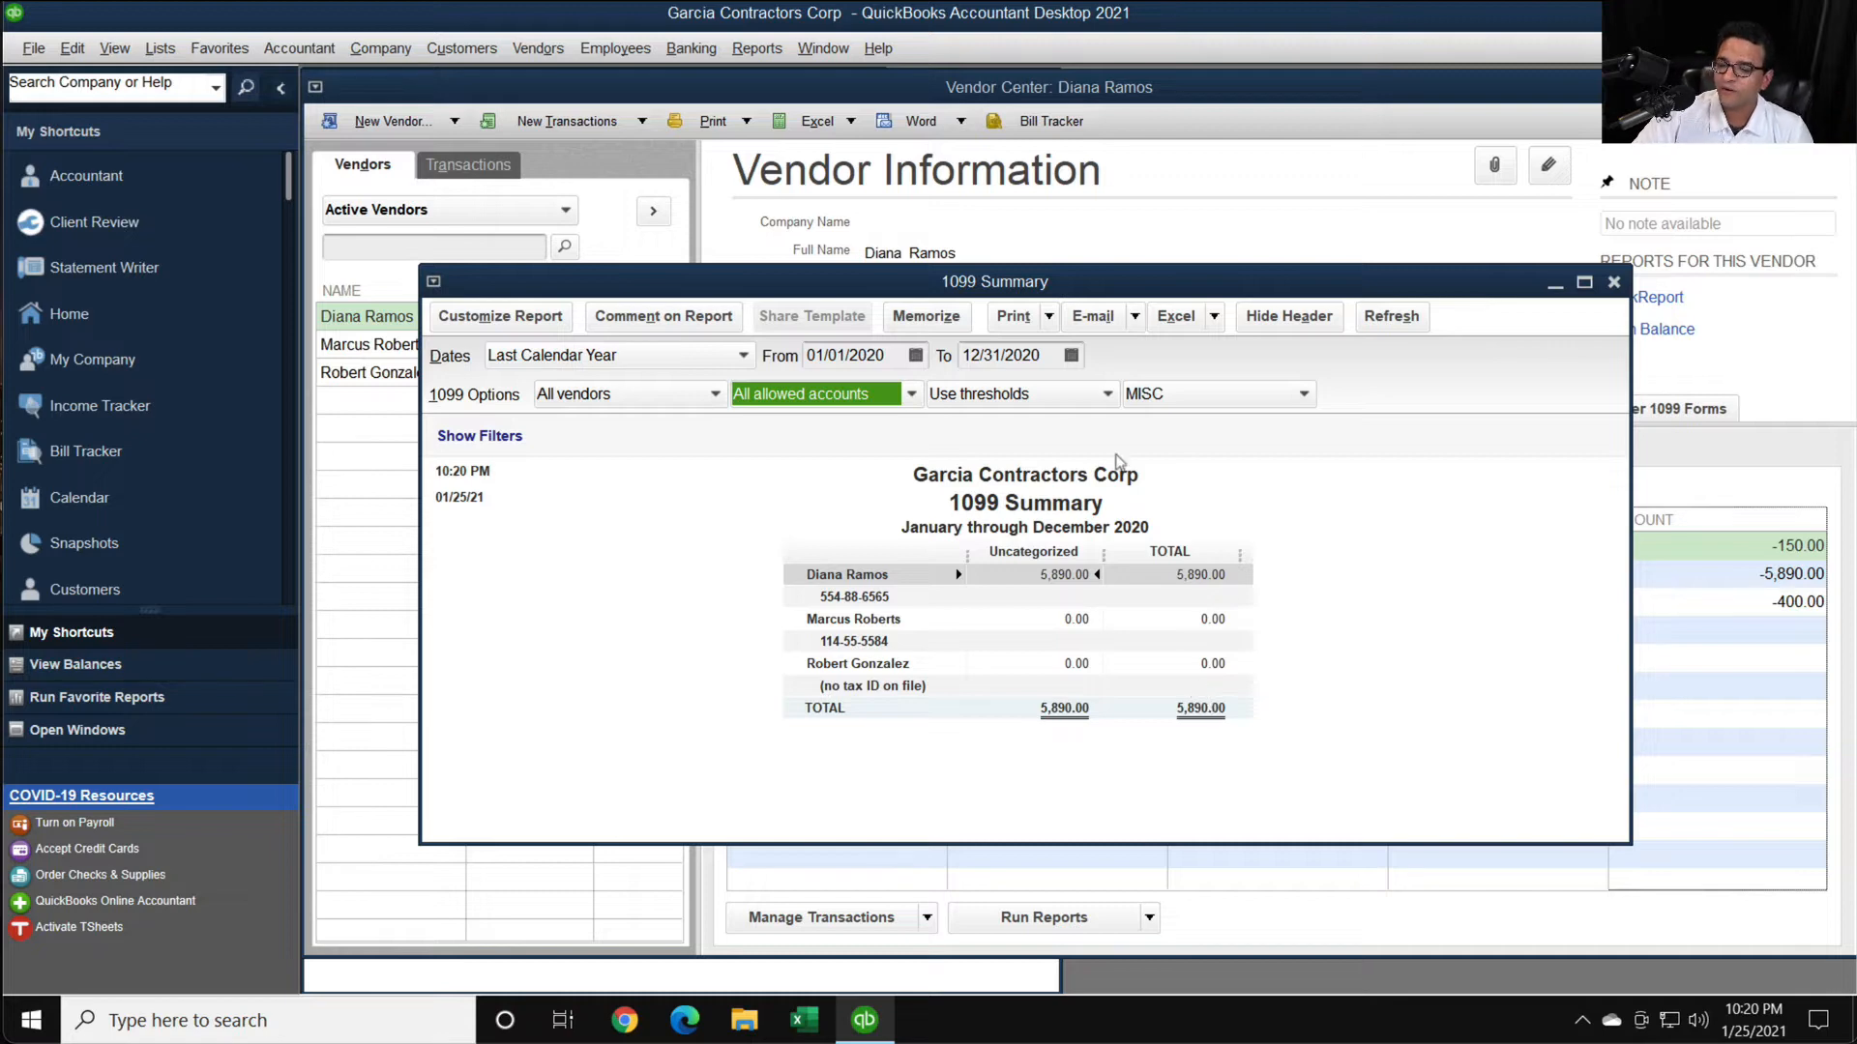
click(996, 397)
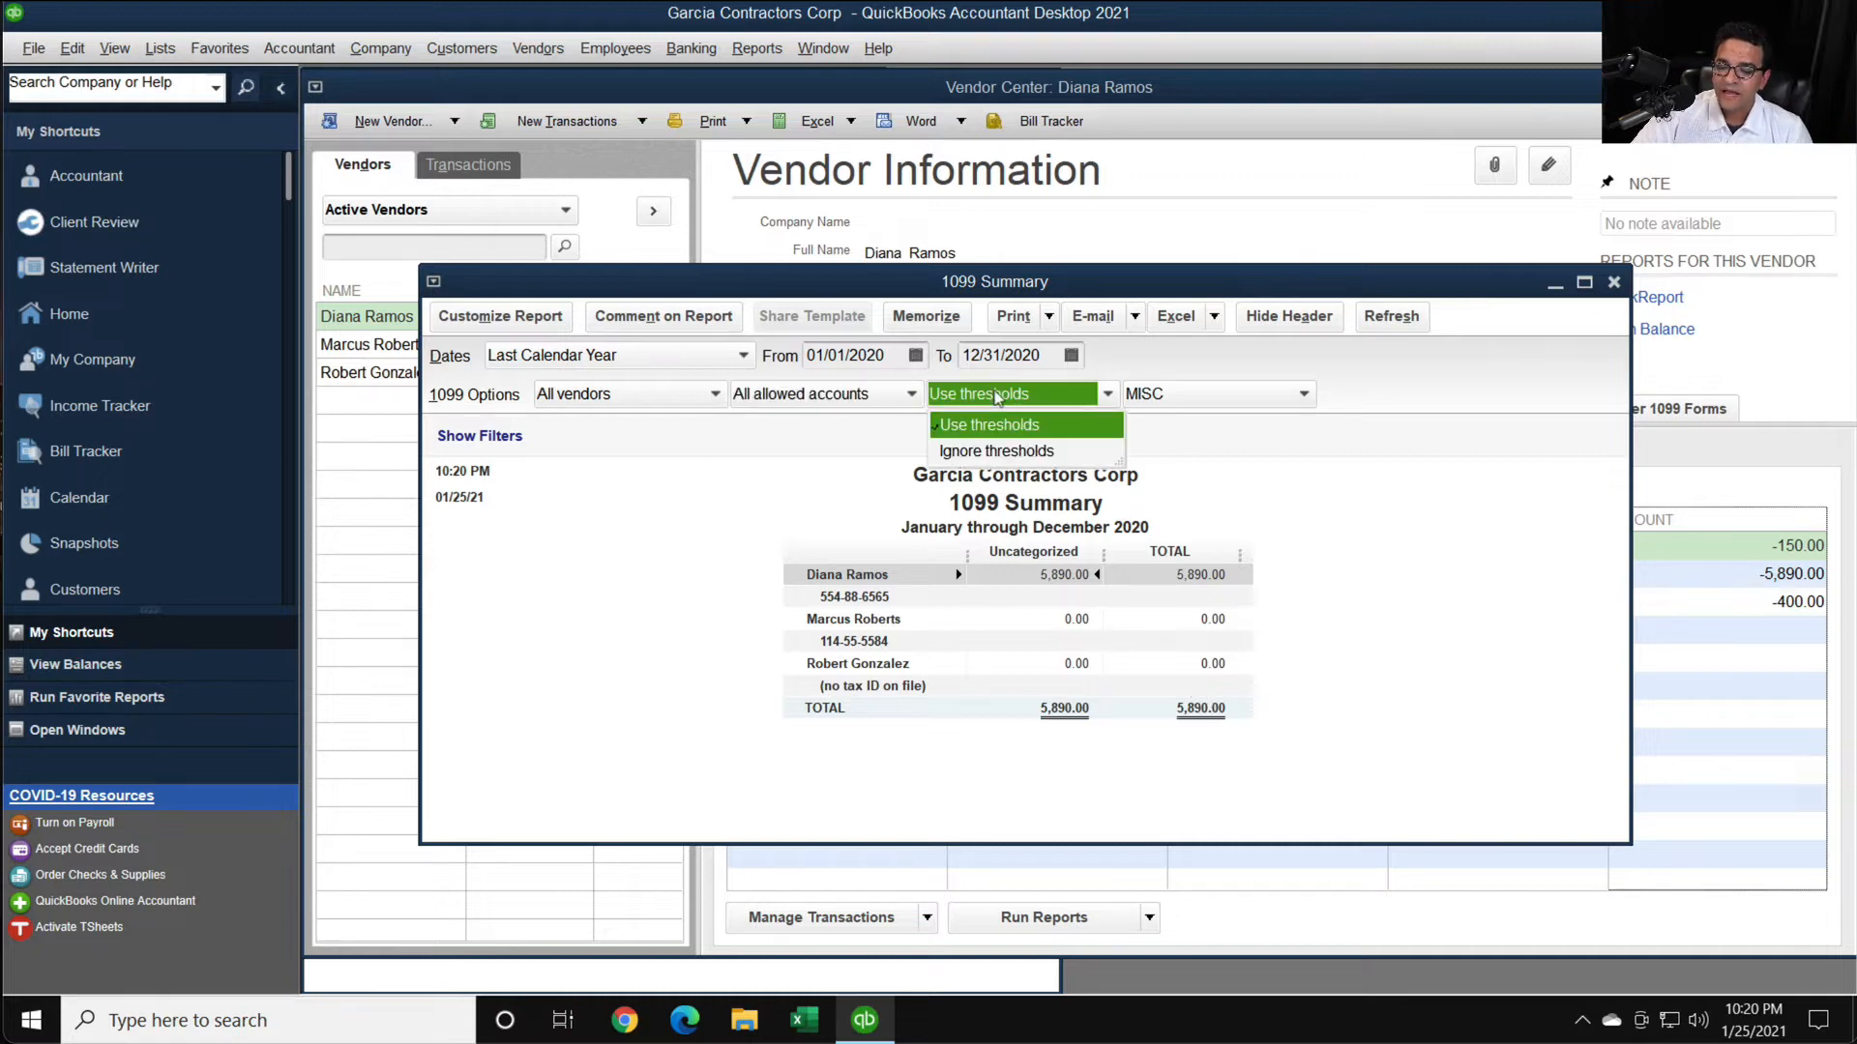
click(996, 451)
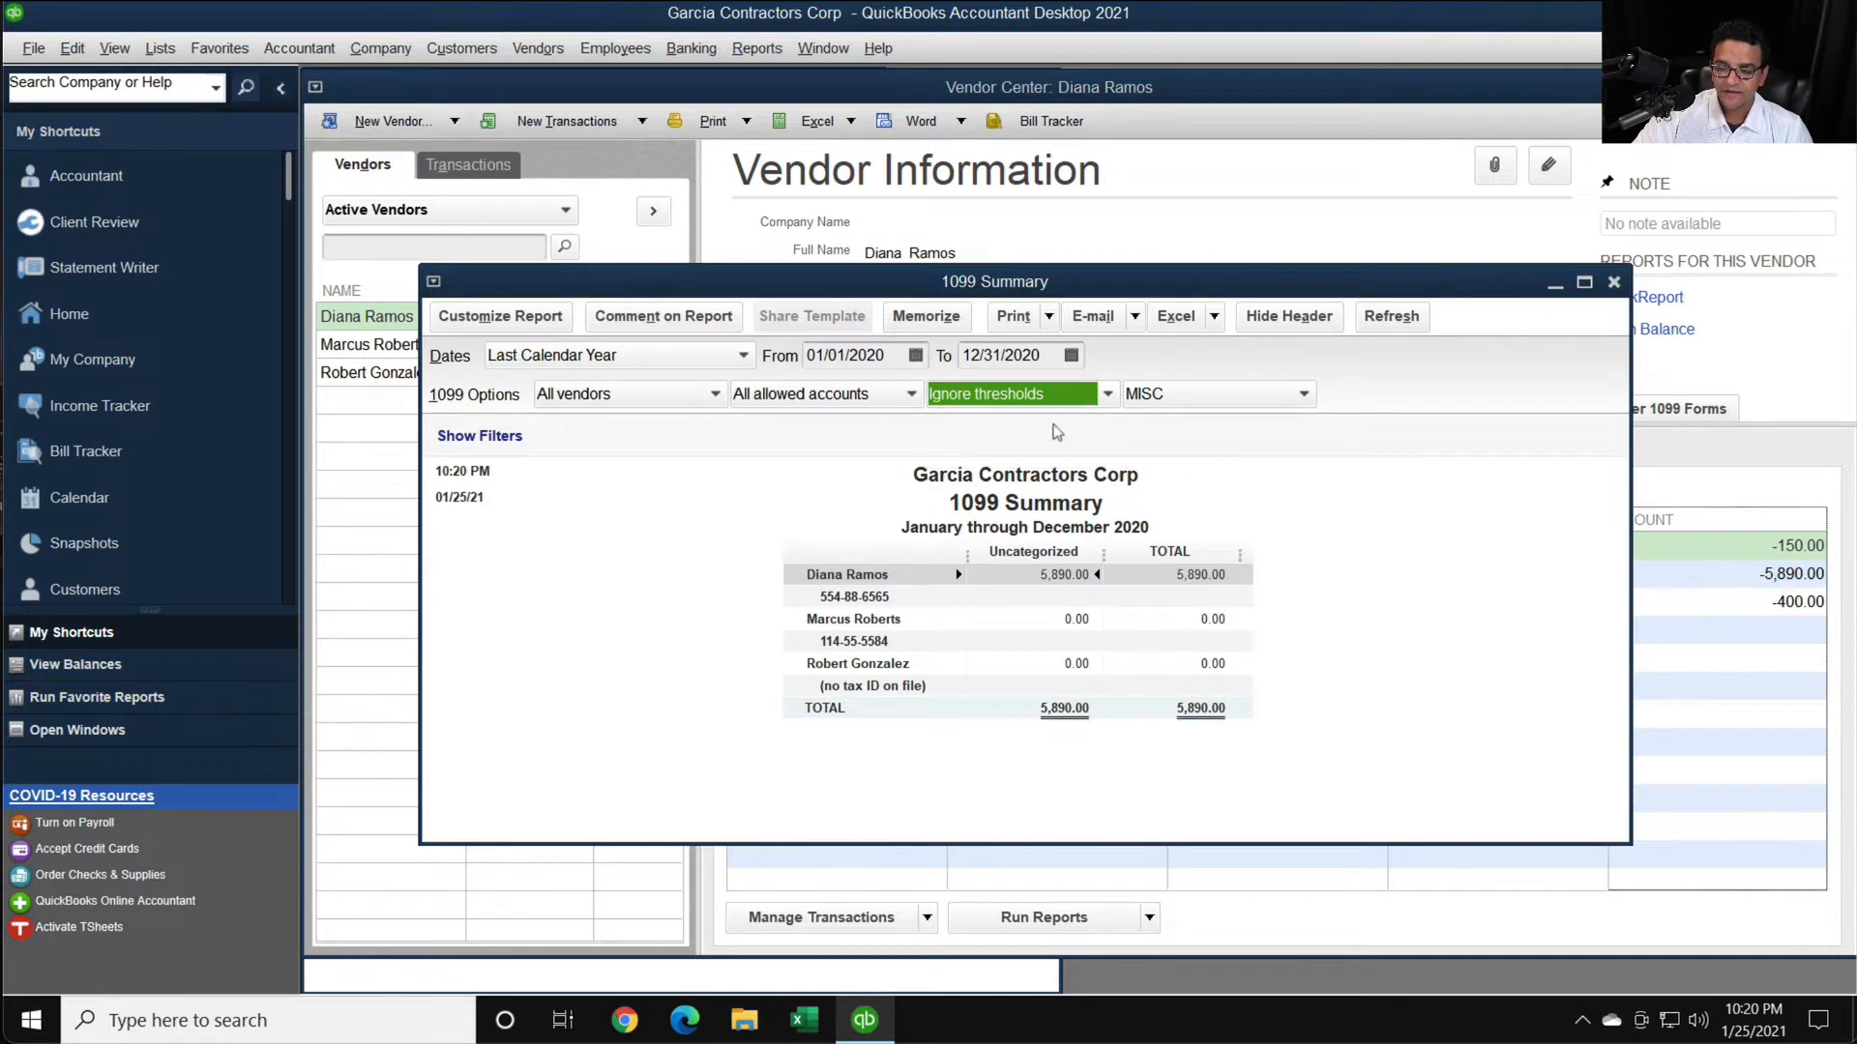
- Switch the form type of the 1099 Summary report to NEC
click(1190, 396)
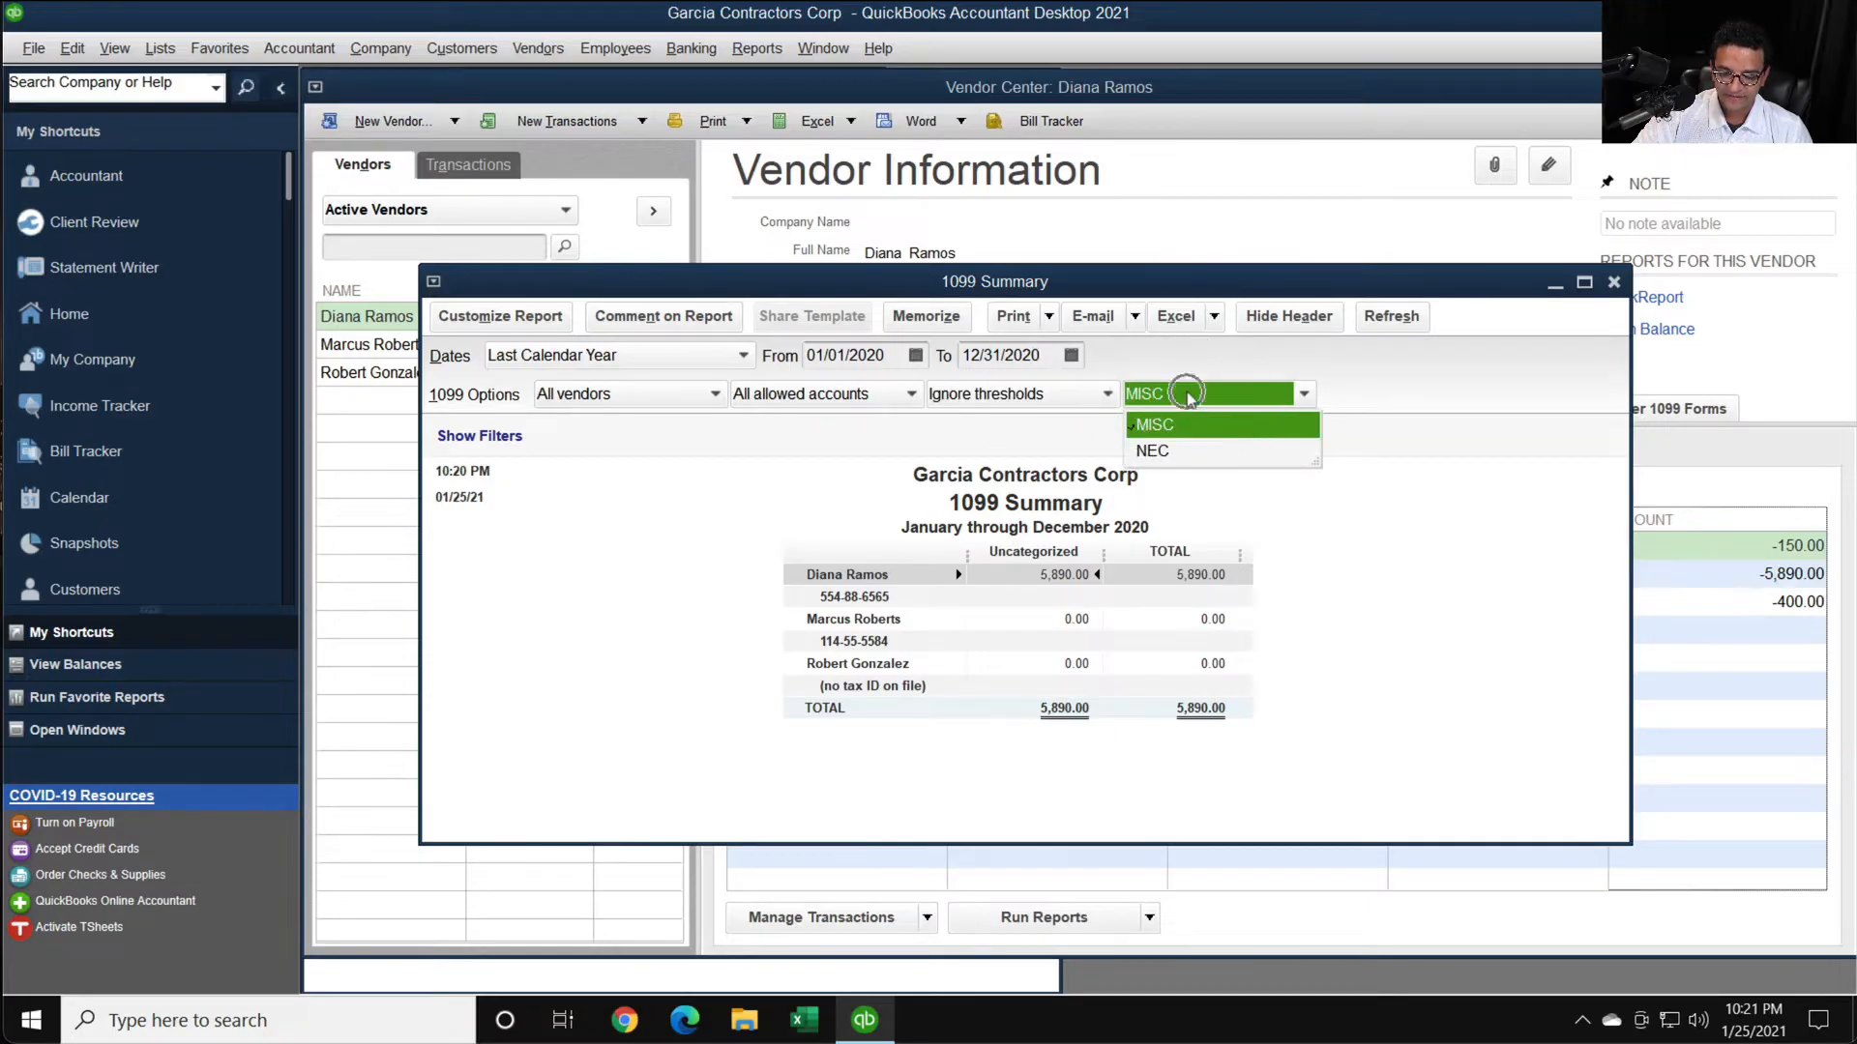
key(ctrl)
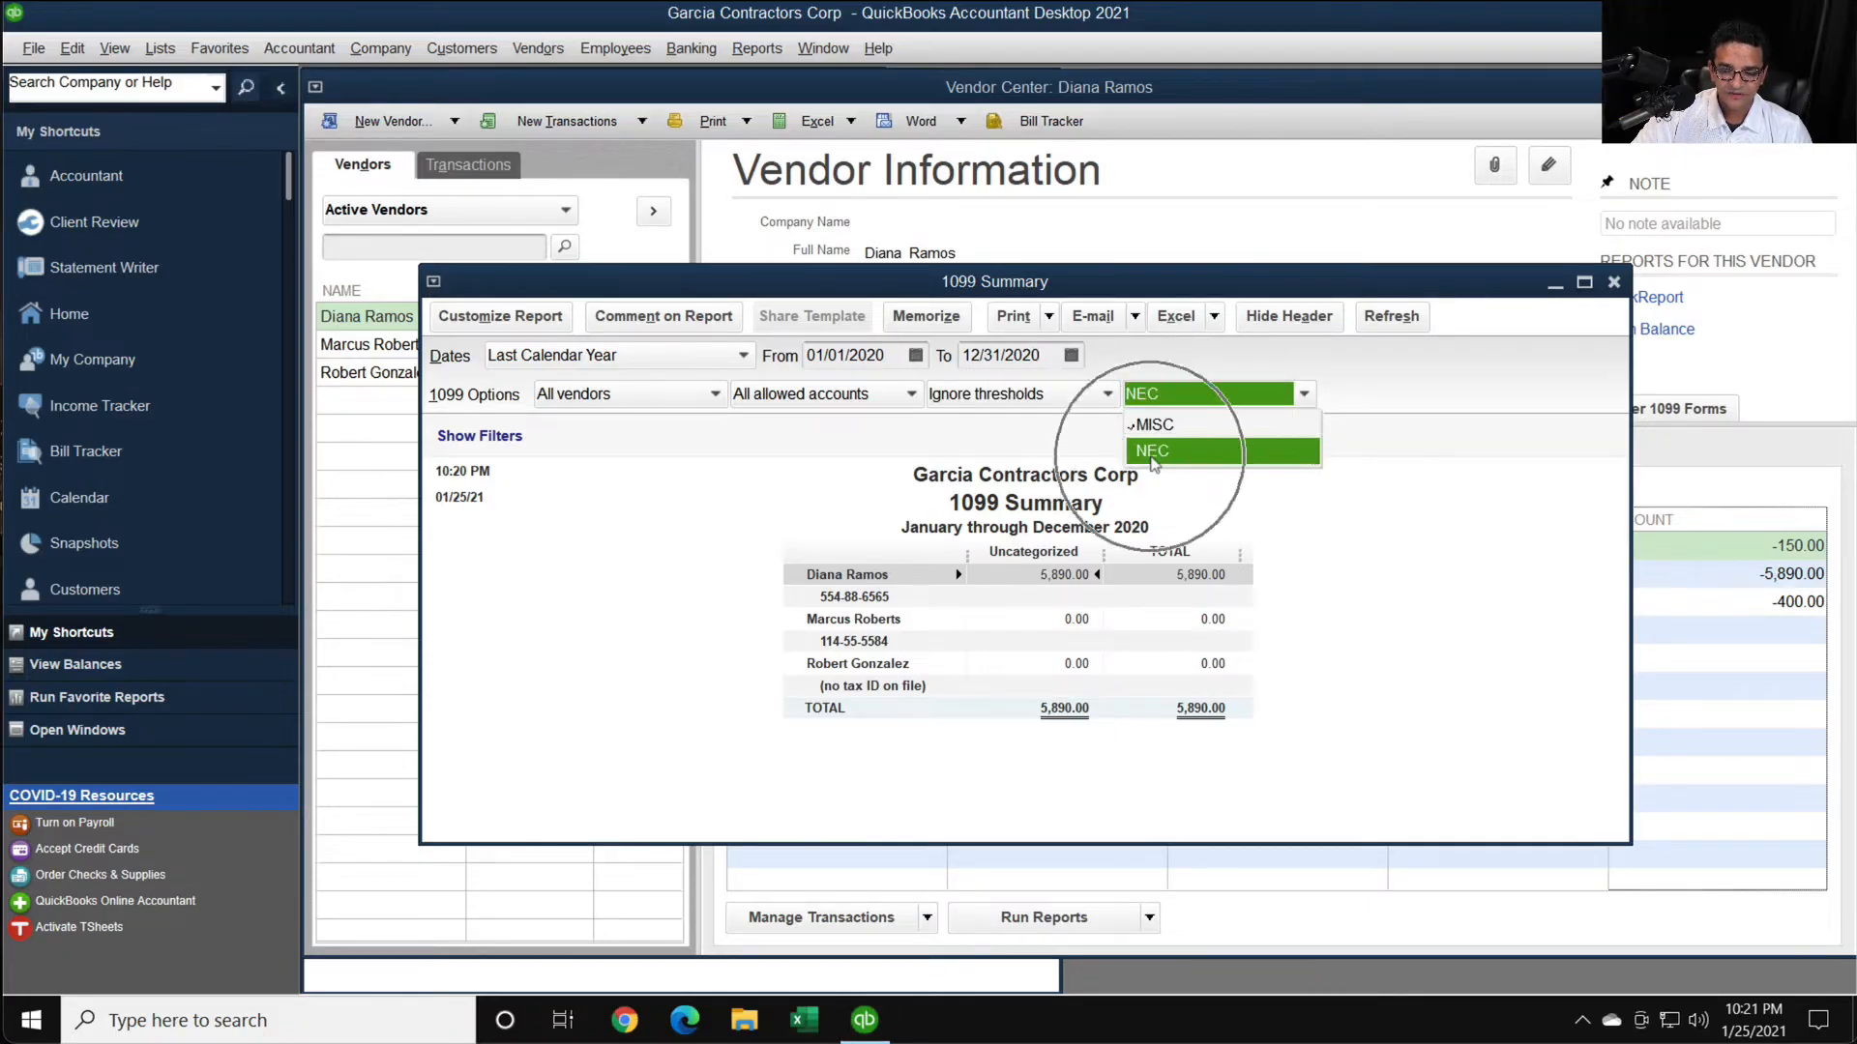
click(1182, 389)
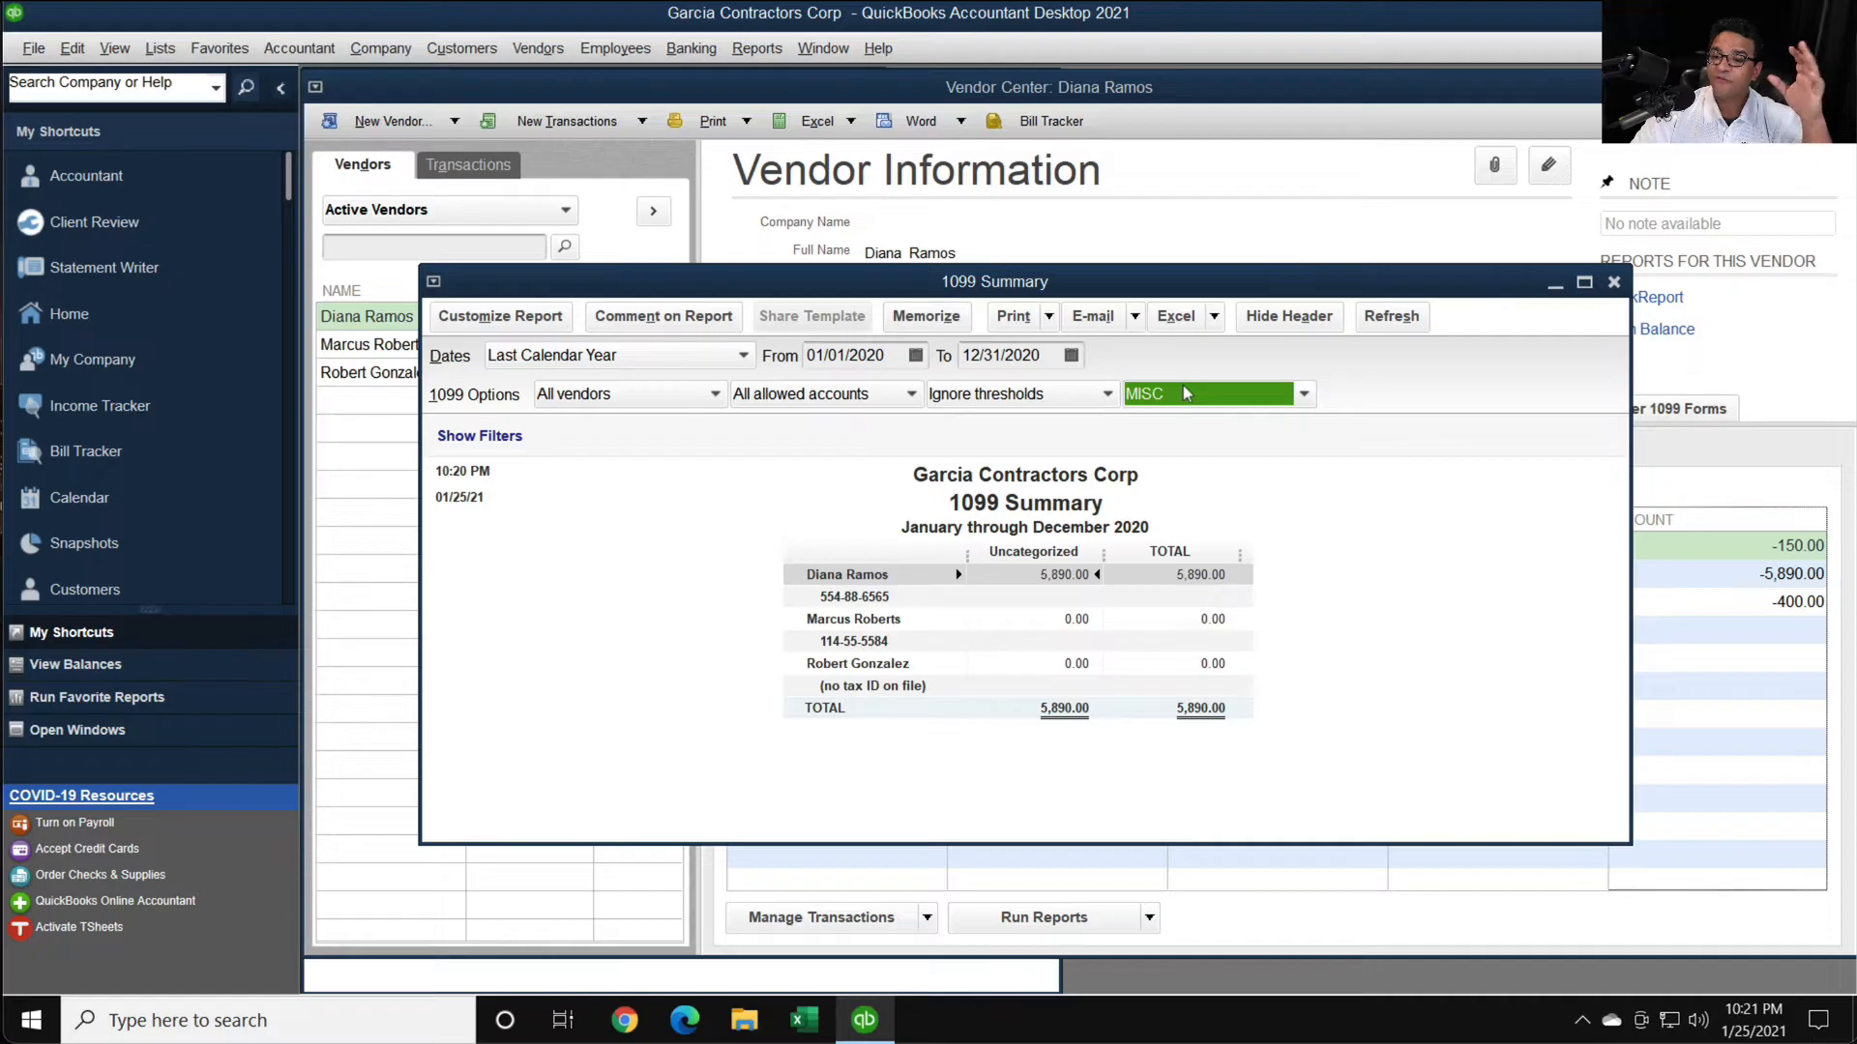
click(1185, 392)
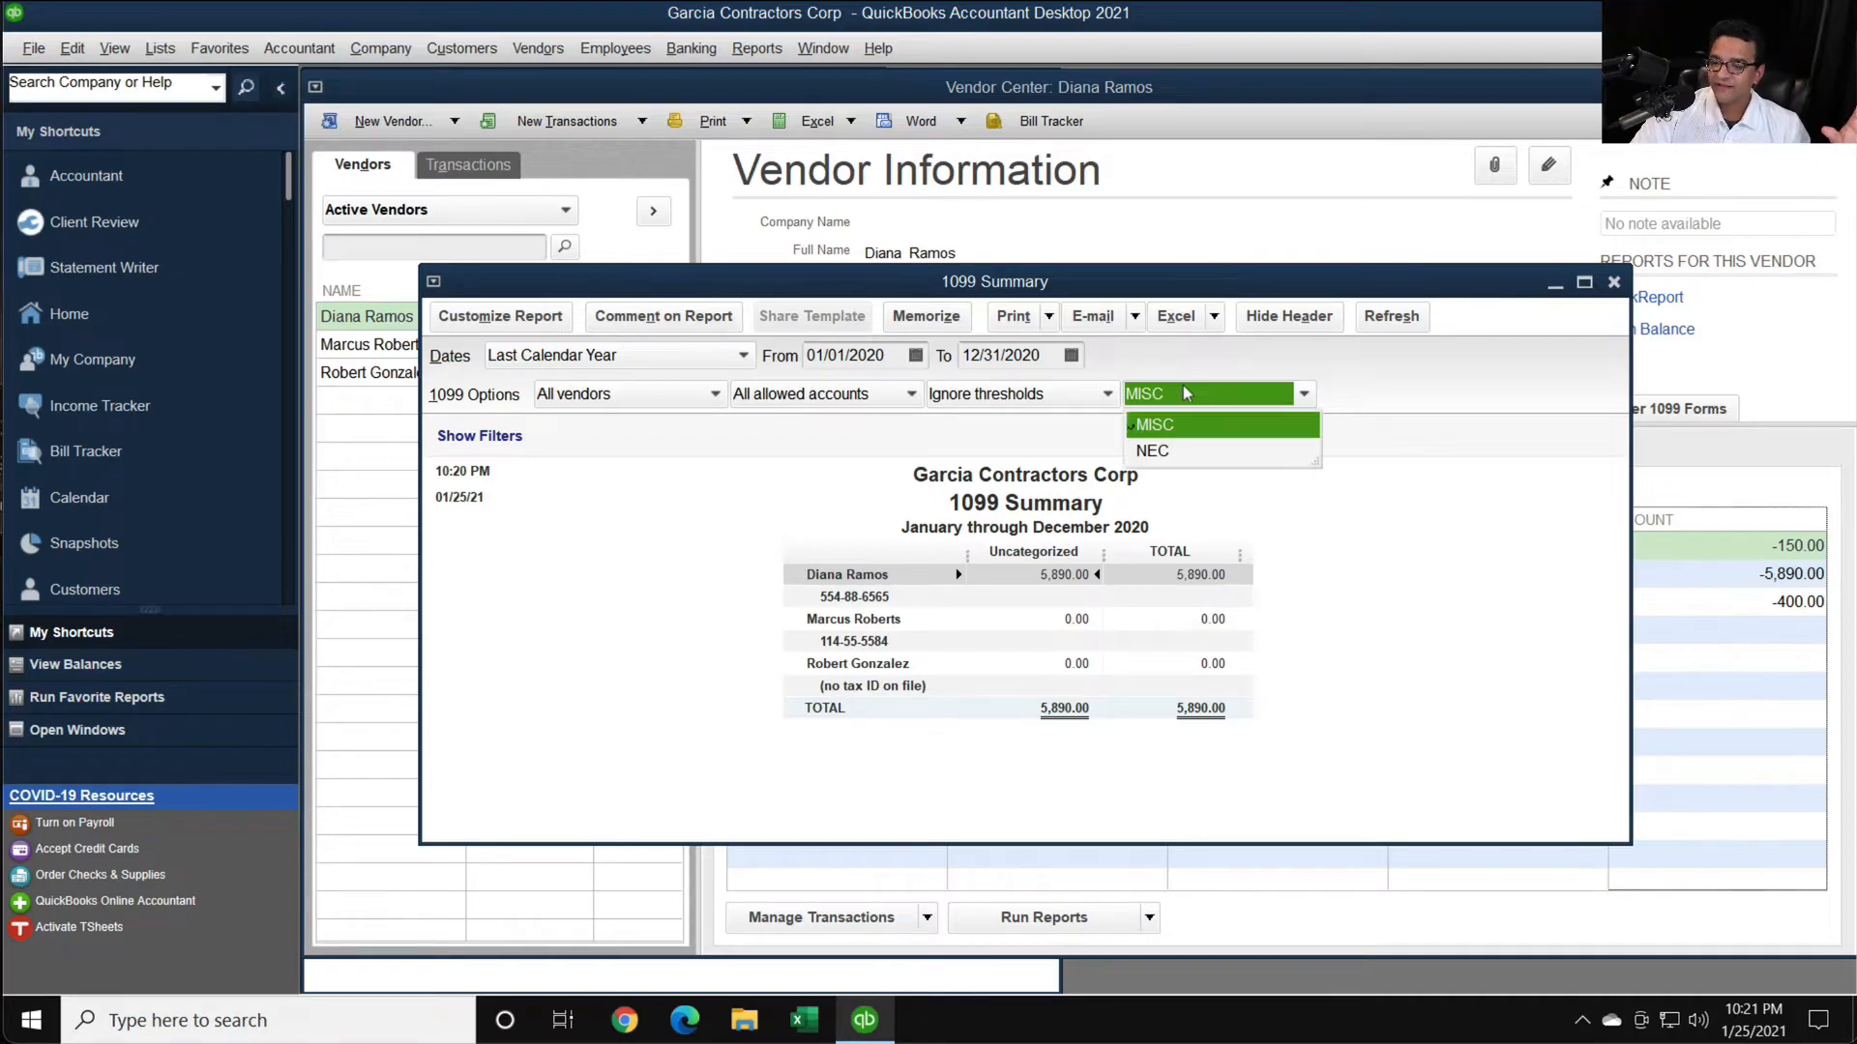
click(1177, 454)
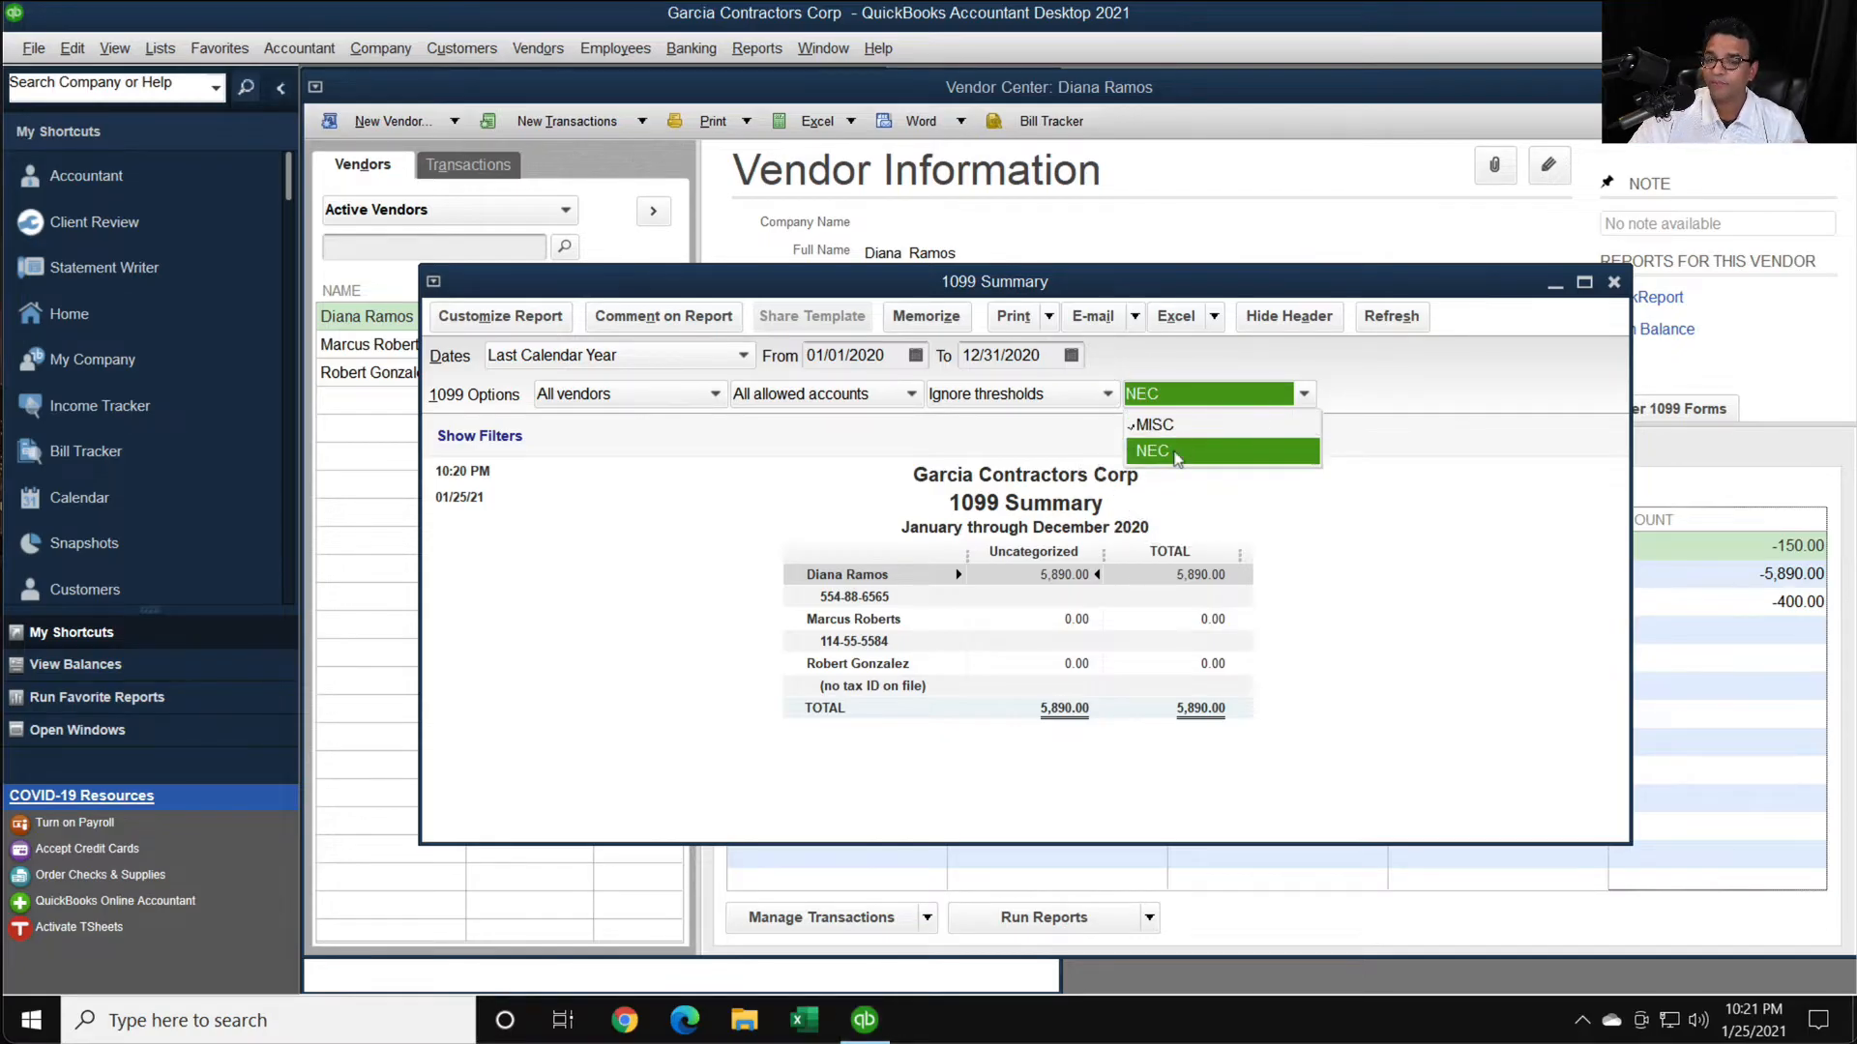
- Set the 1099 Summary report options to NEC, Only 1099 vendors, Only 1099 accounts and Use thresholds
click(1177, 454)
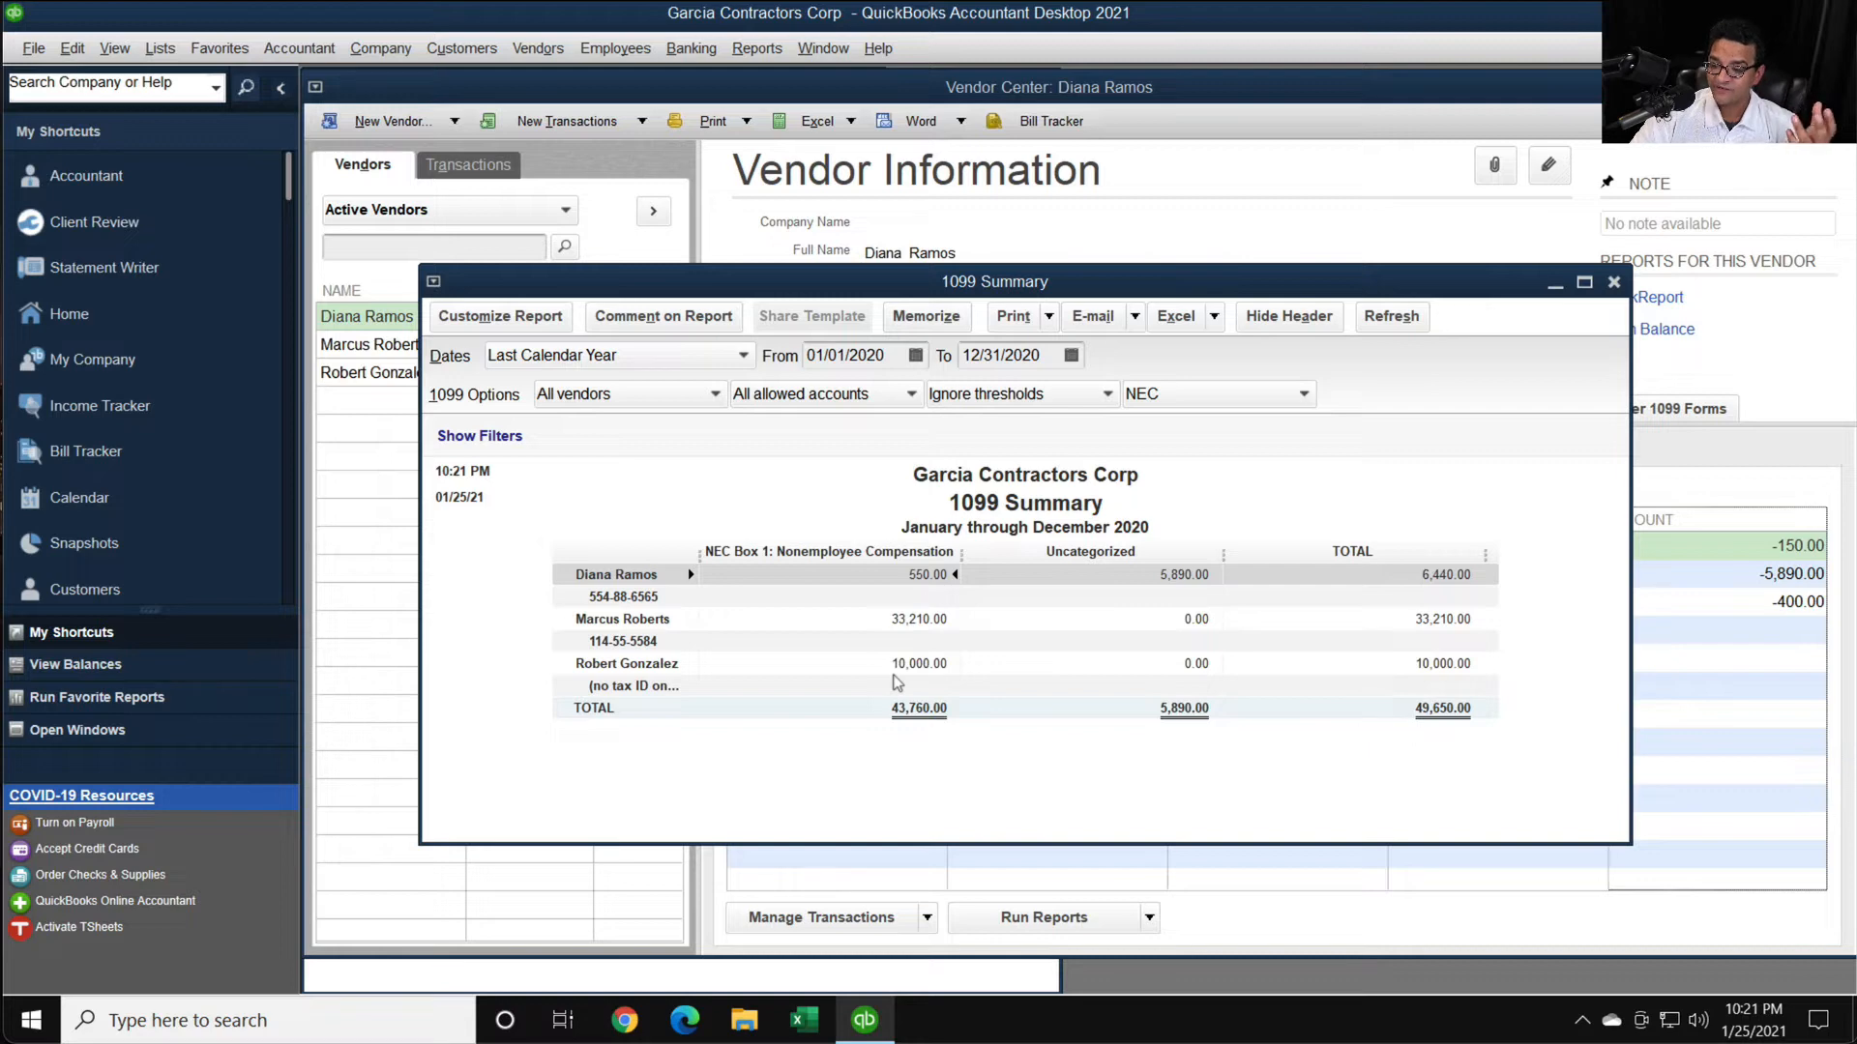
click(601, 402)
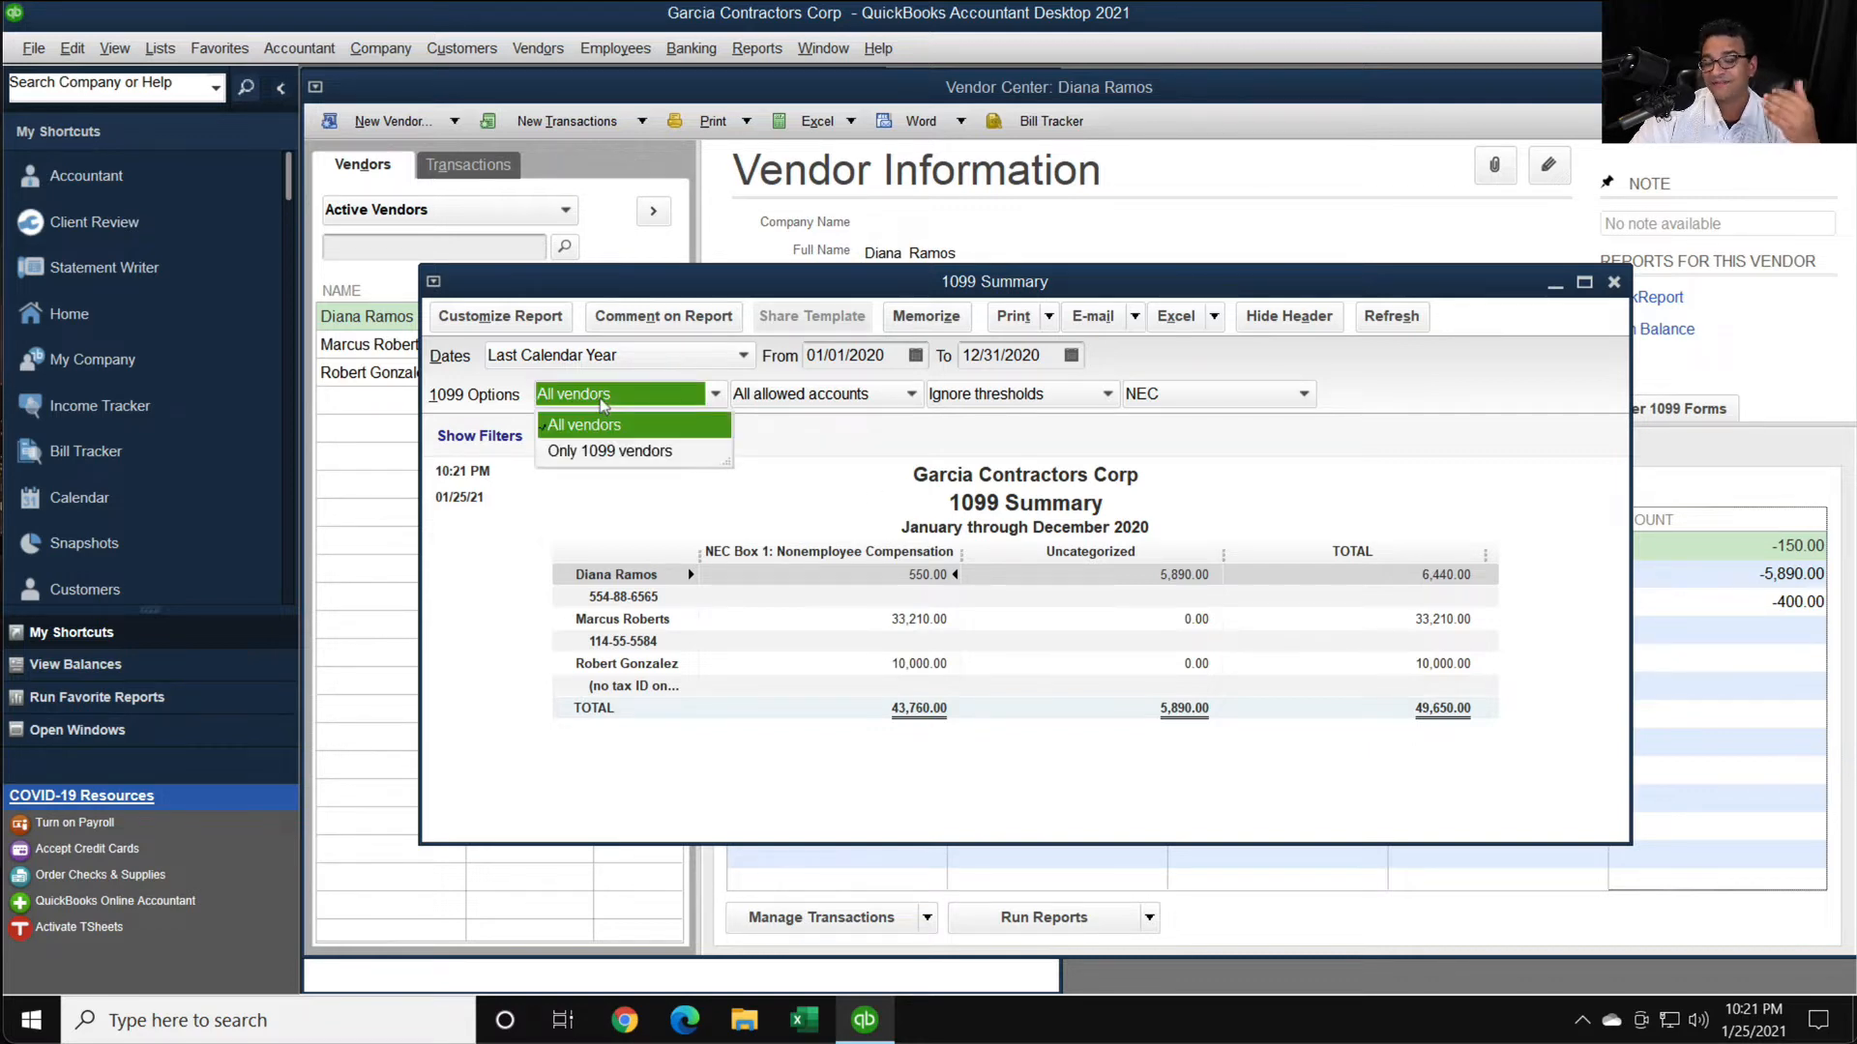
click(596, 451)
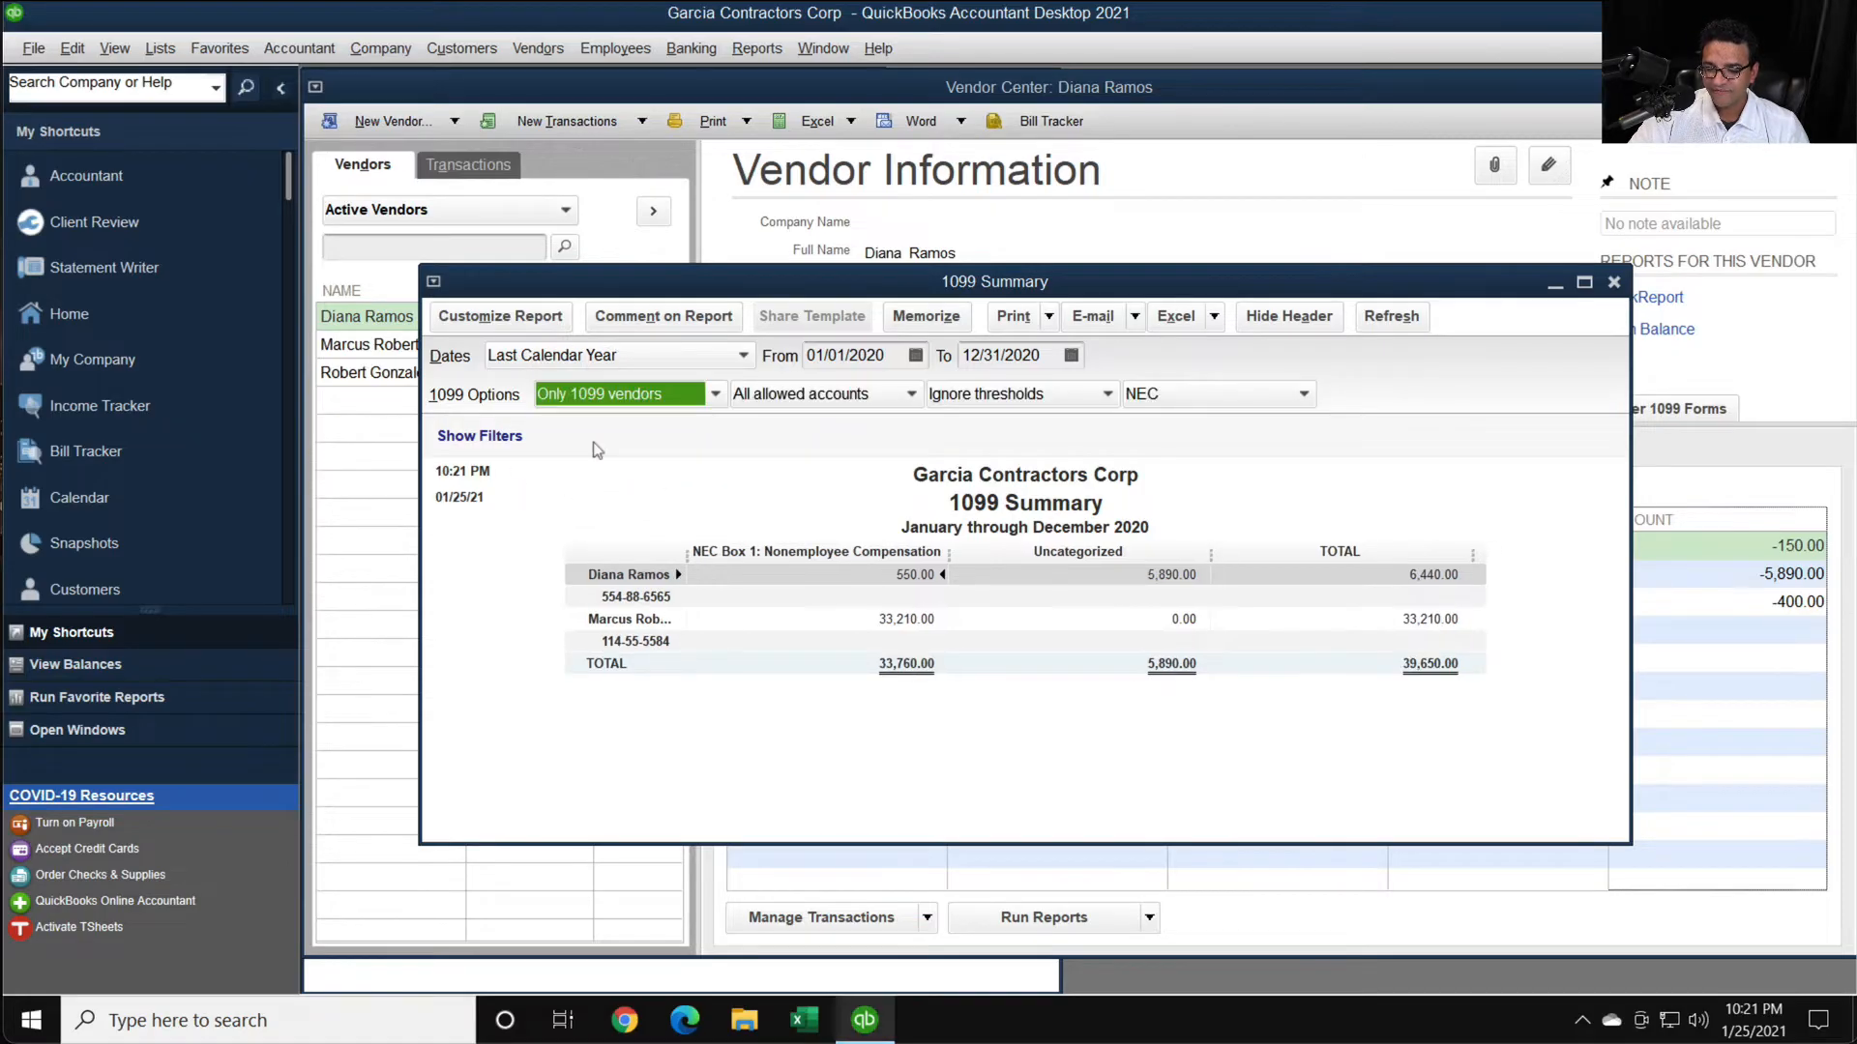
click(1050, 395)
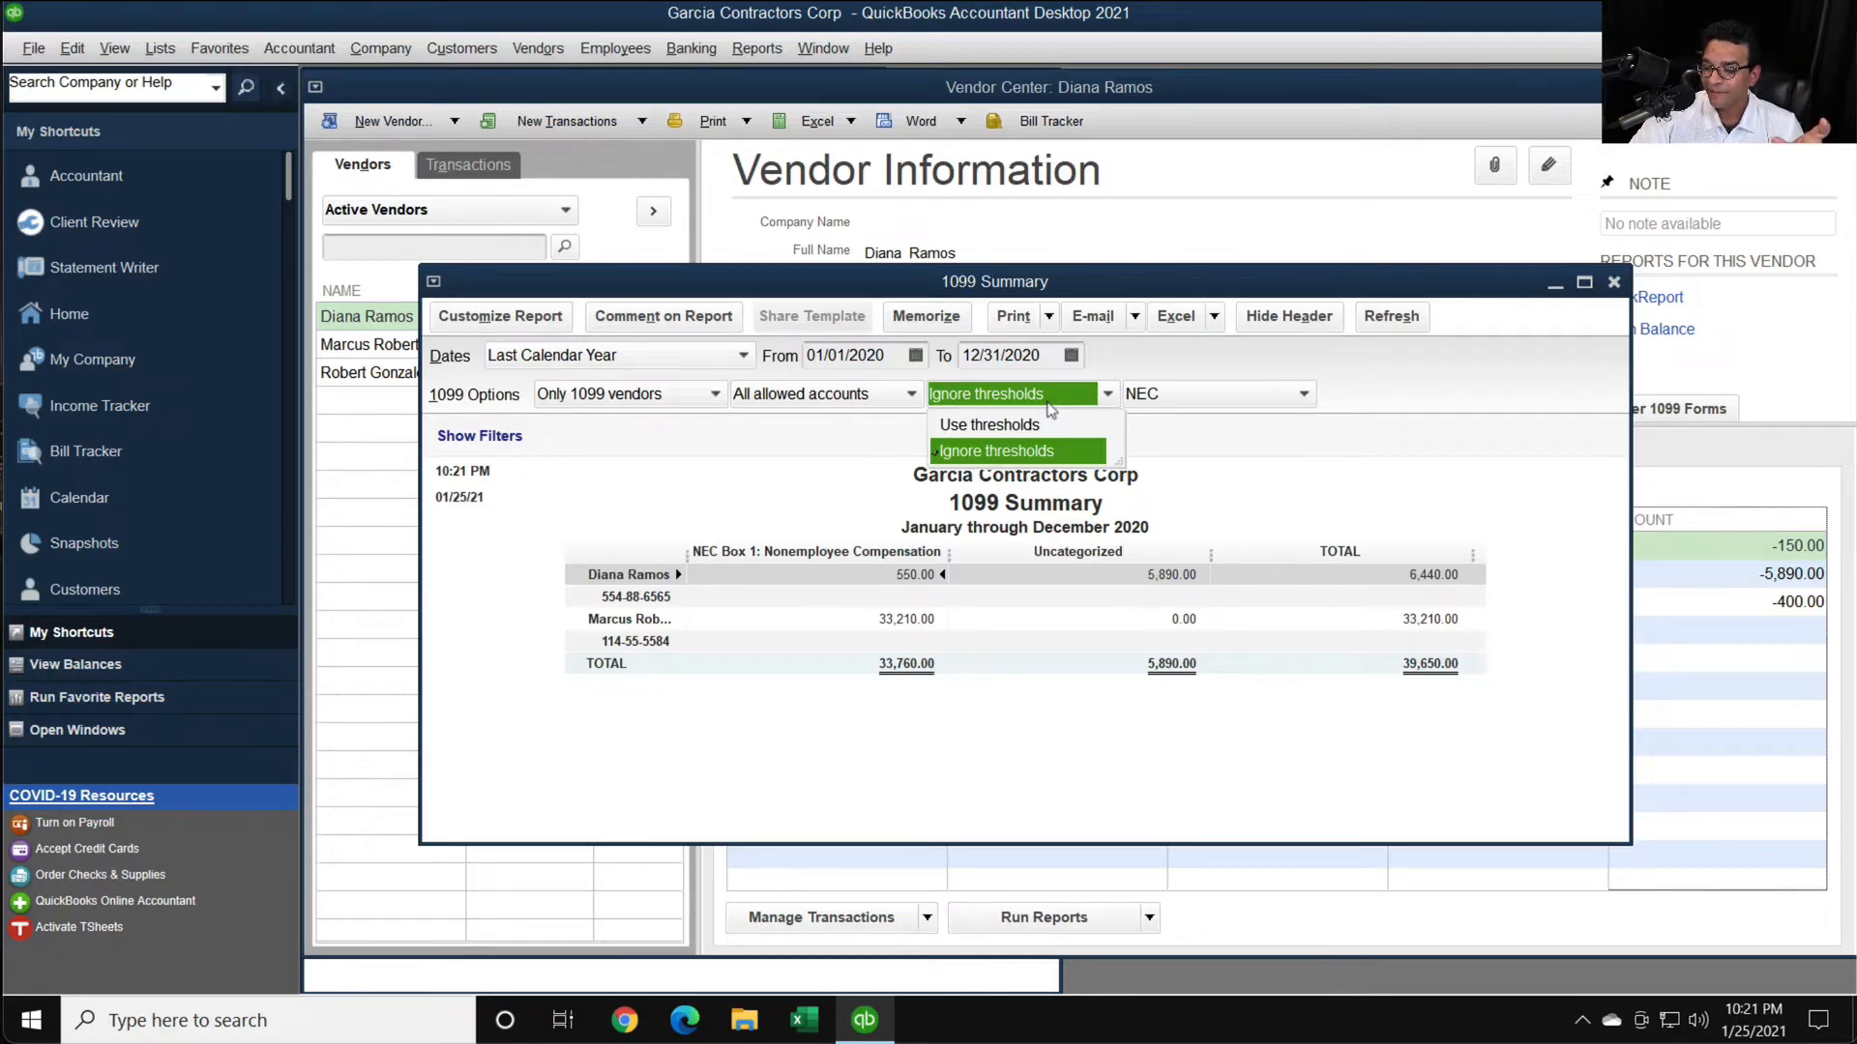
click(1016, 426)
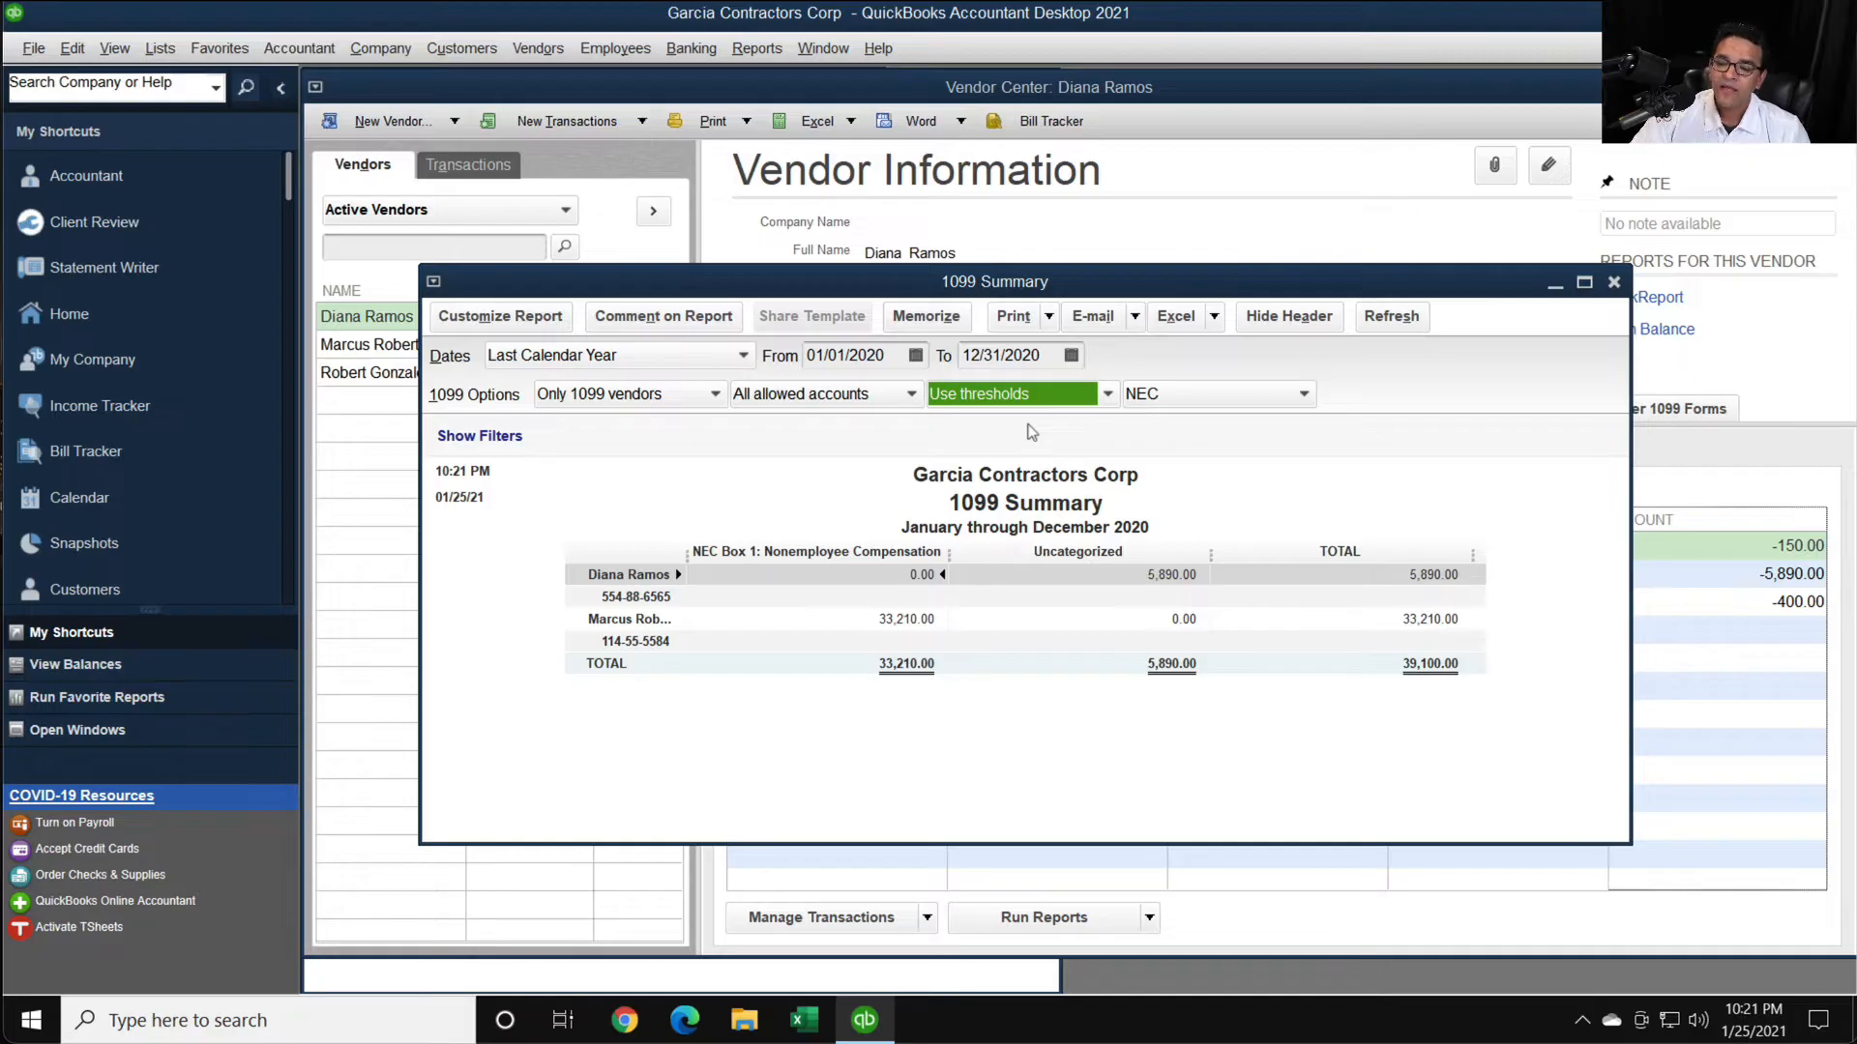
click(813, 399)
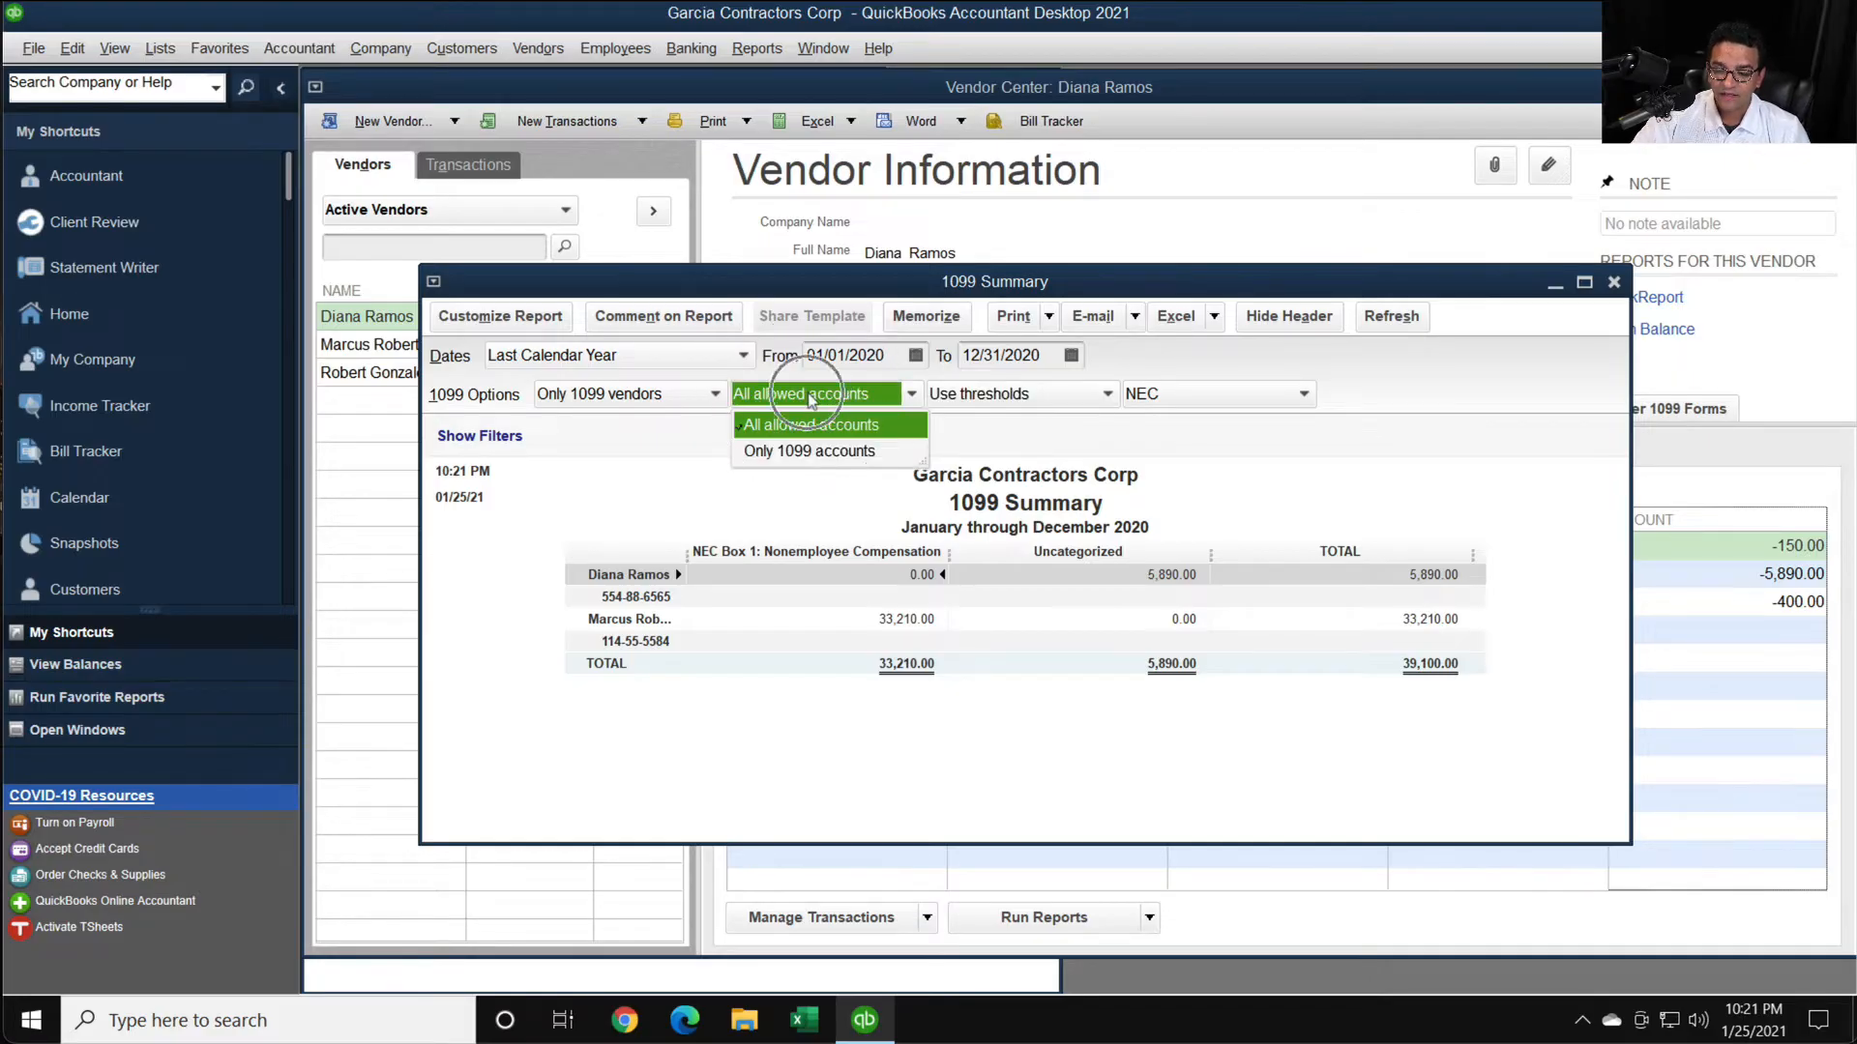
click(810, 451)
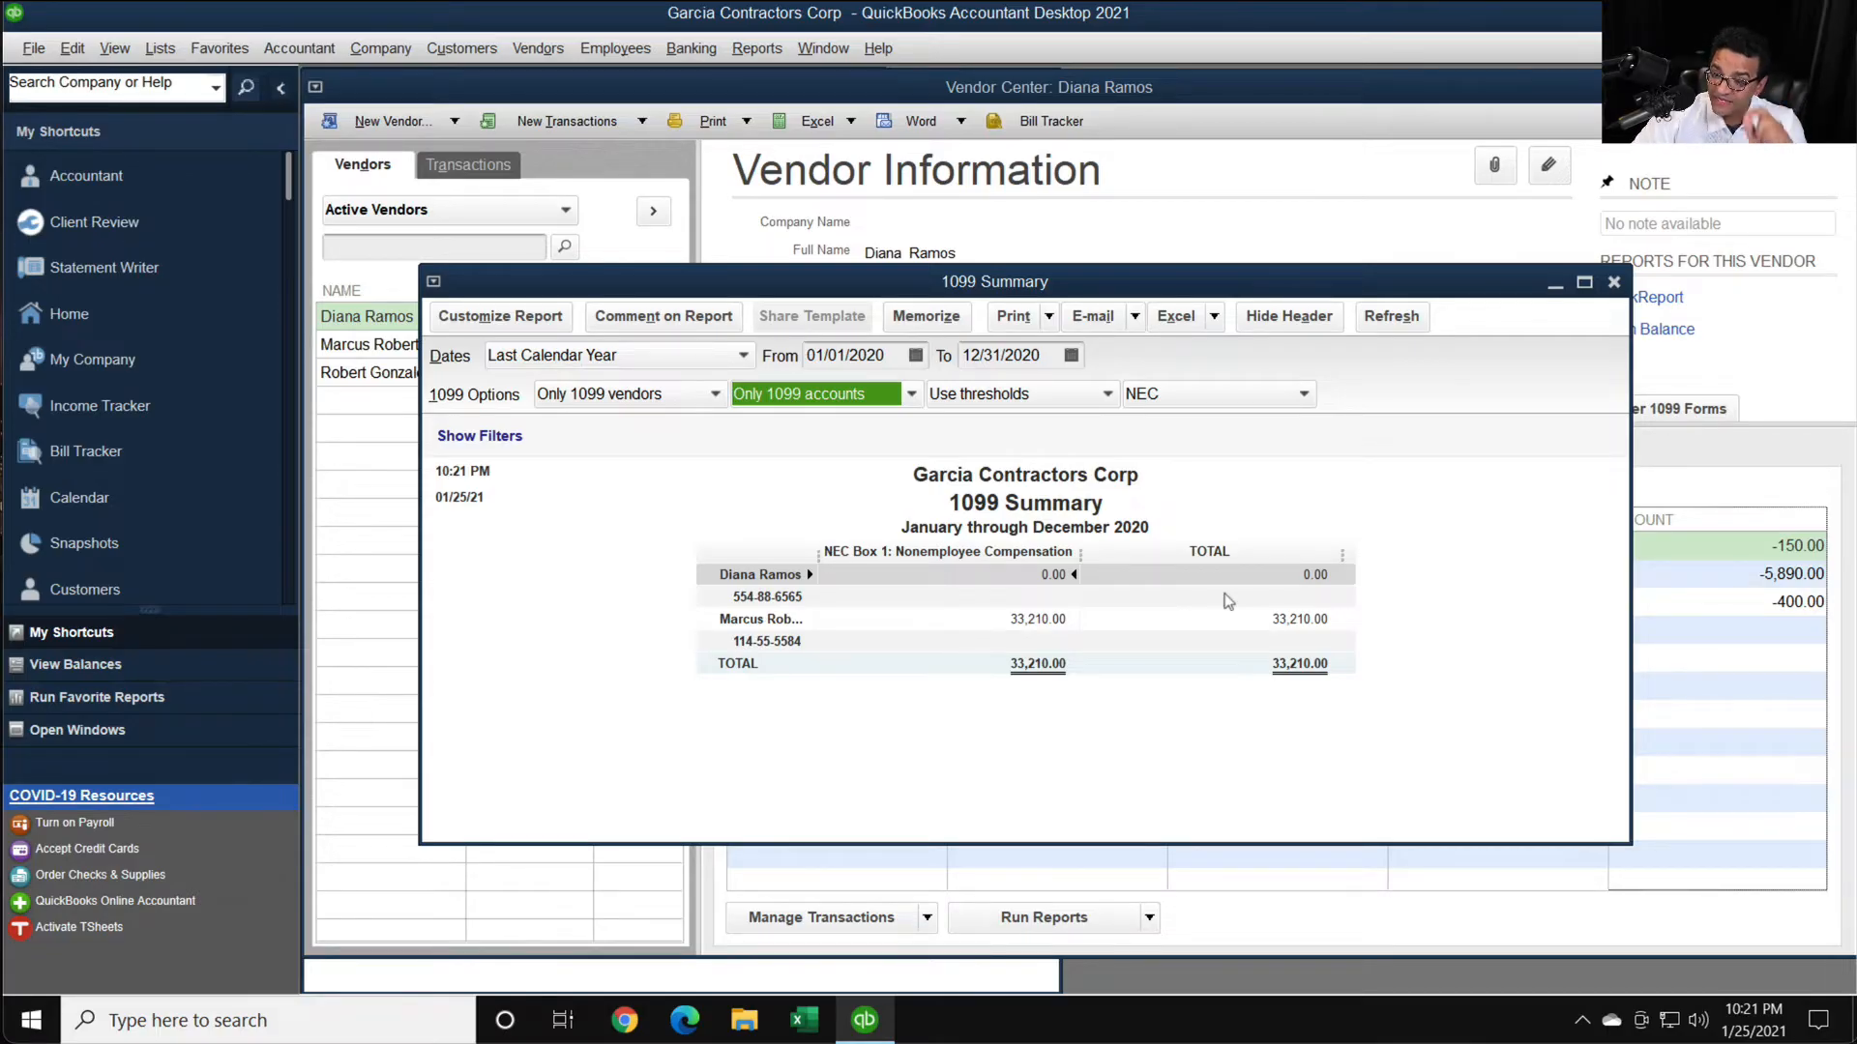
click(614, 394)
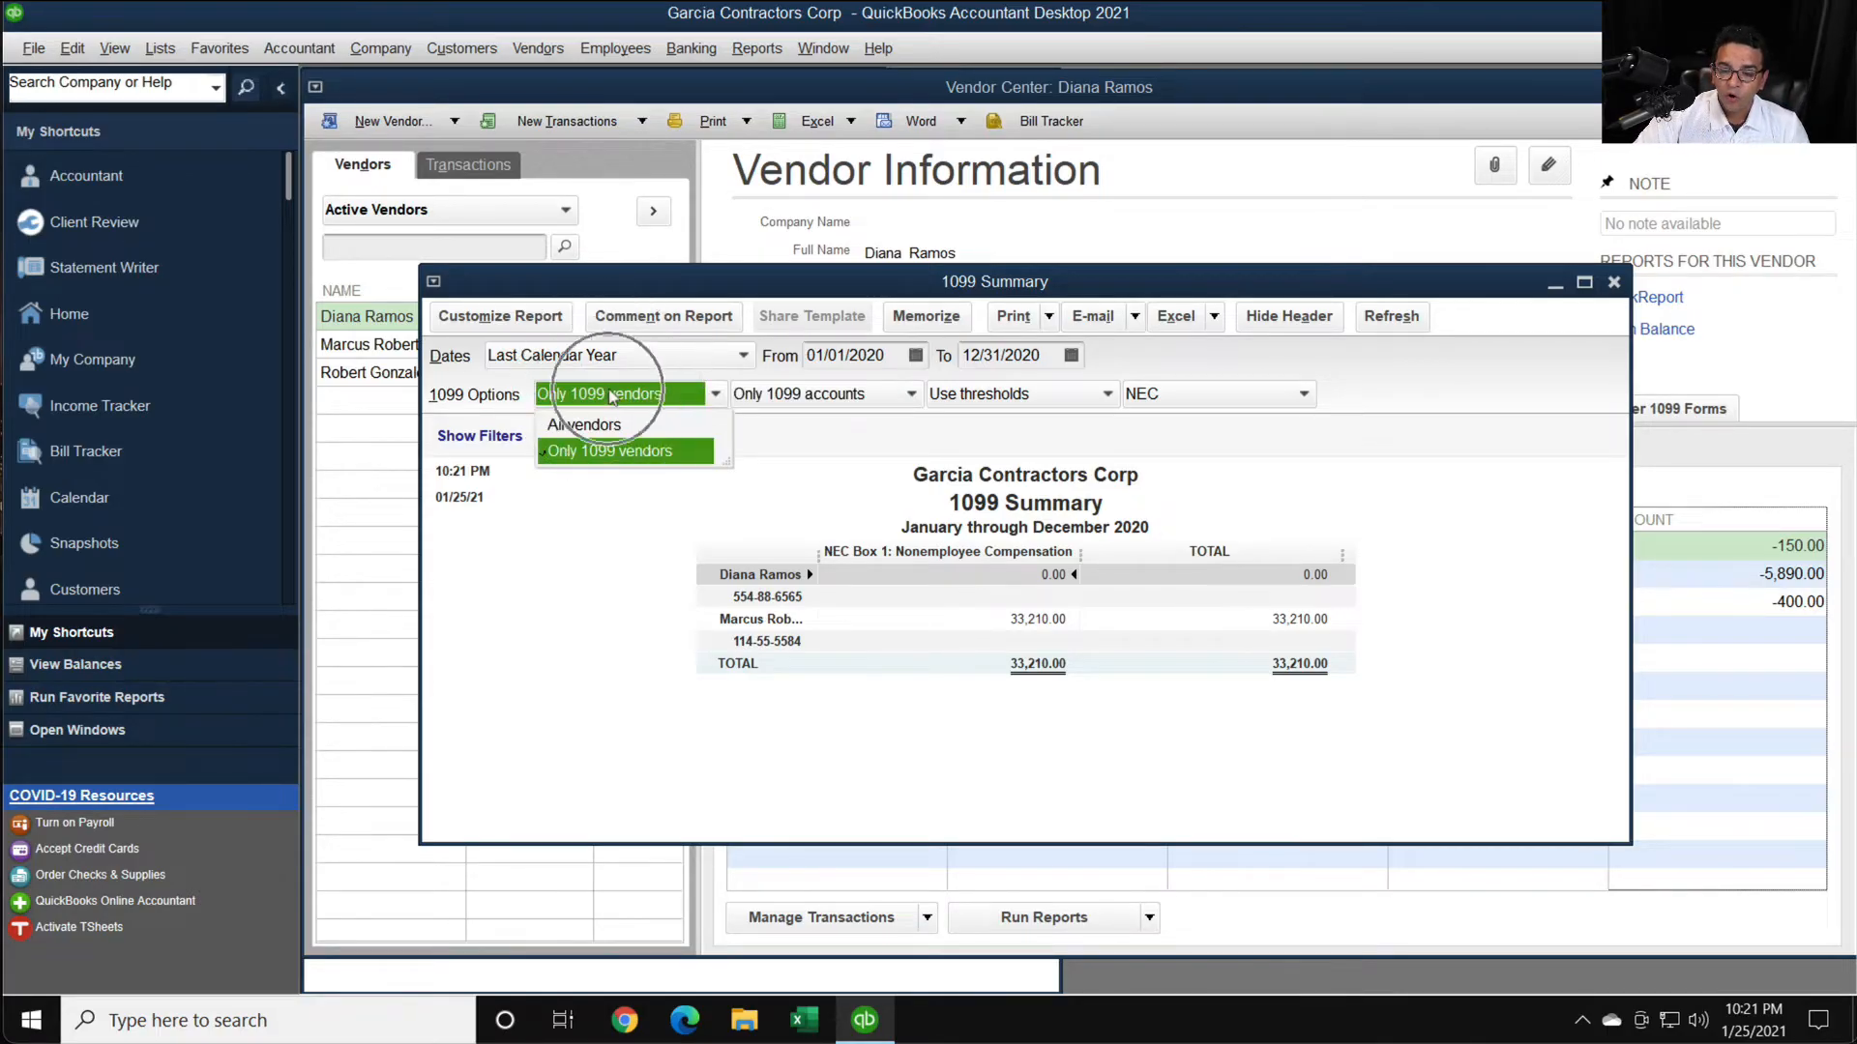
click(903, 394)
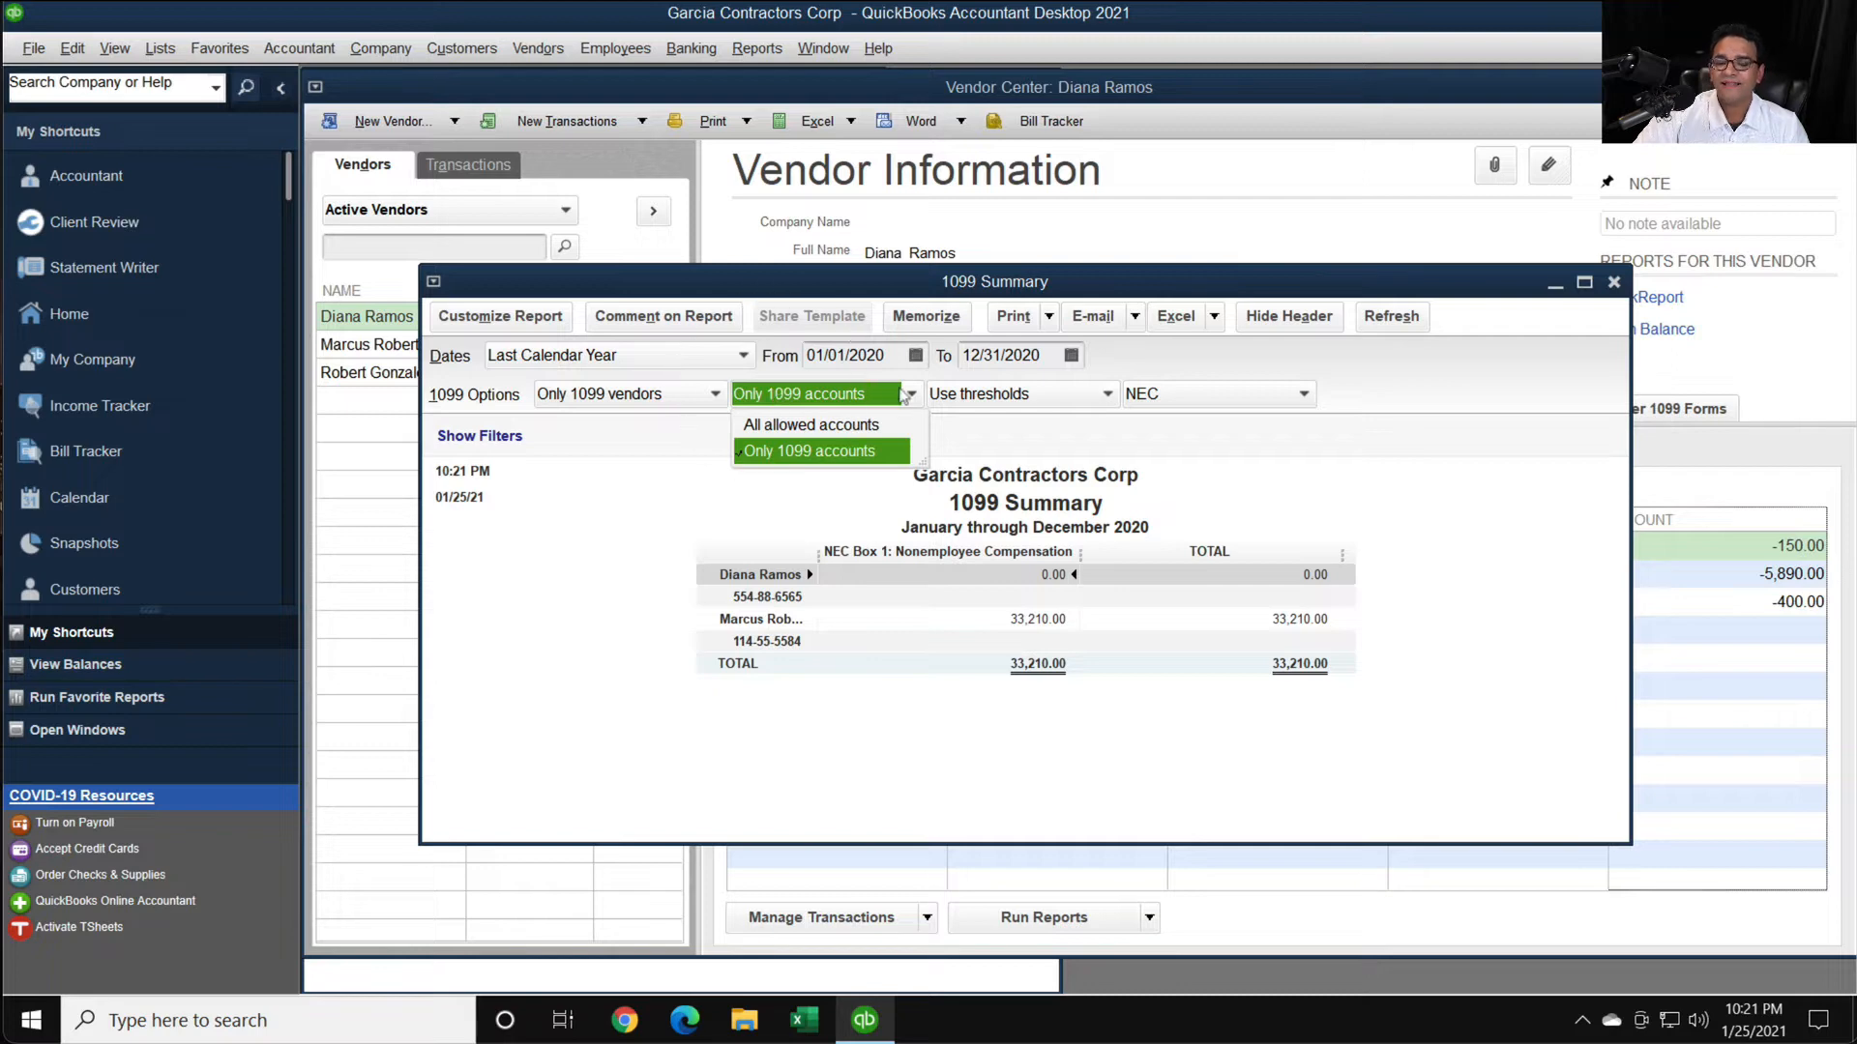
click(997, 396)
click(1159, 395)
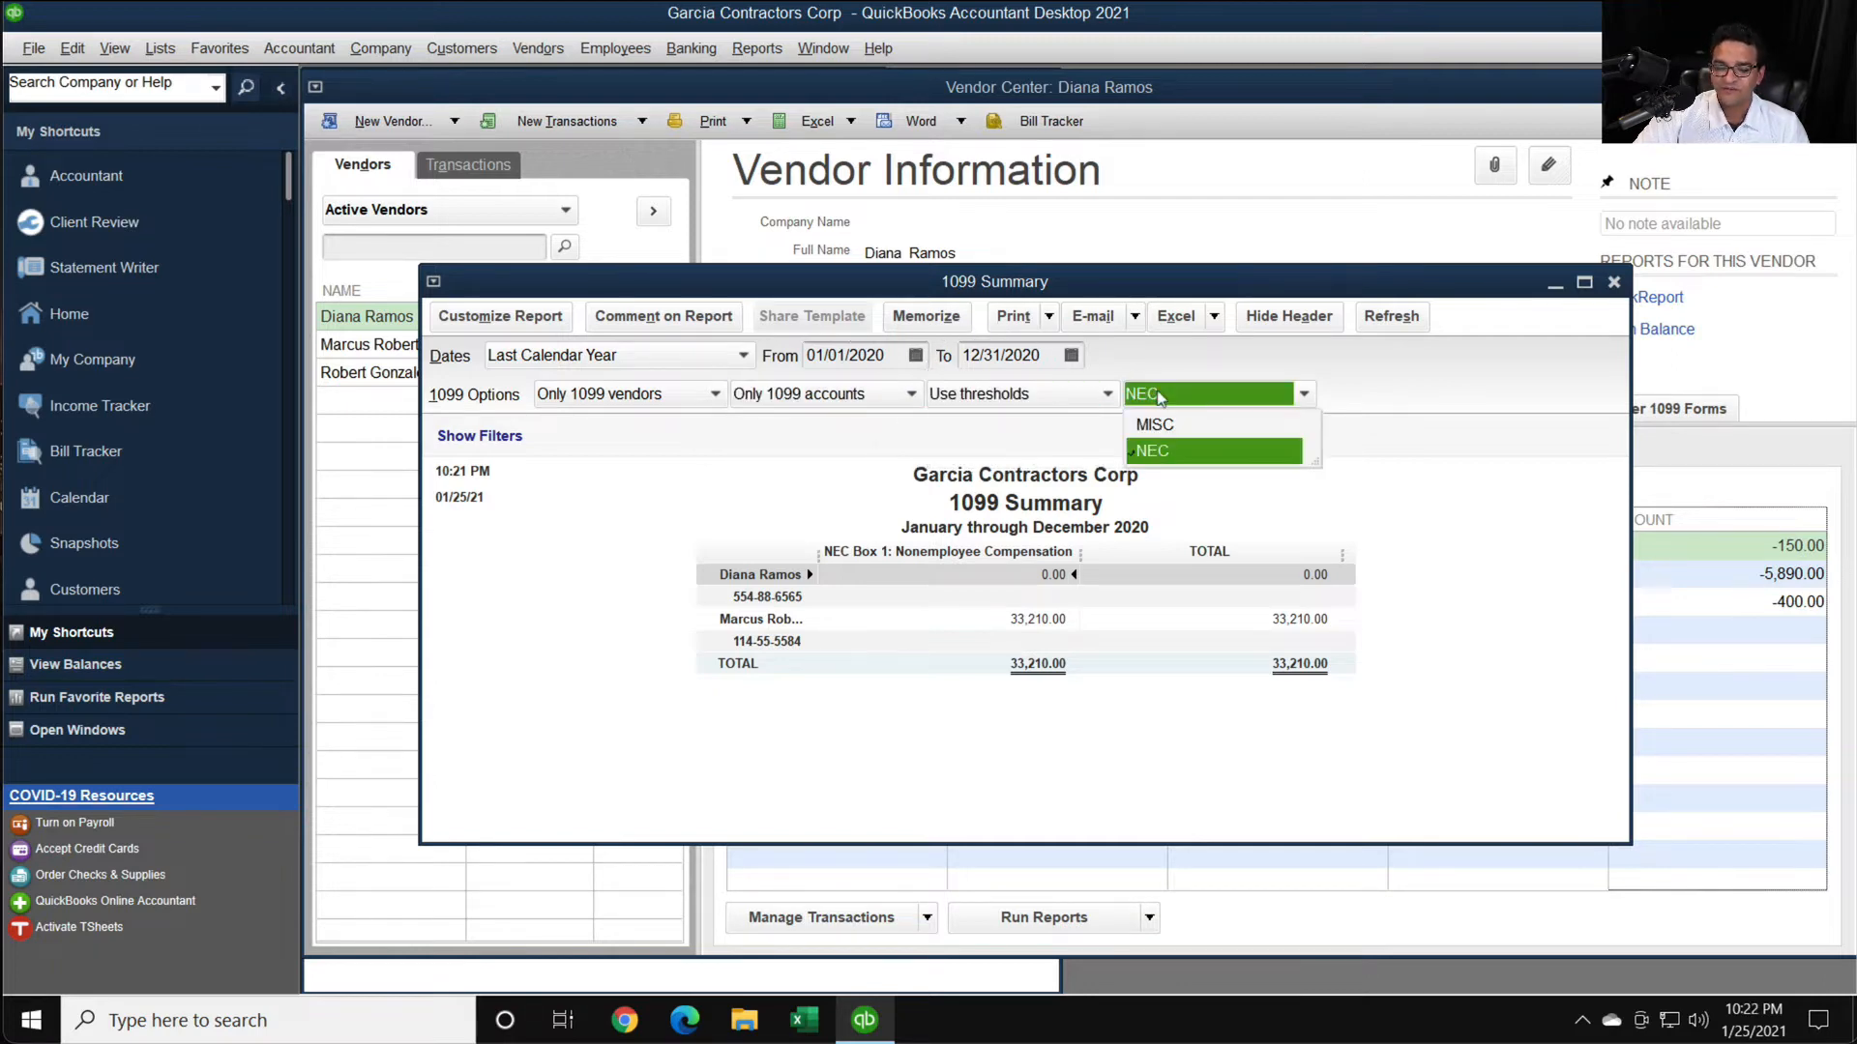
click(1380, 514)
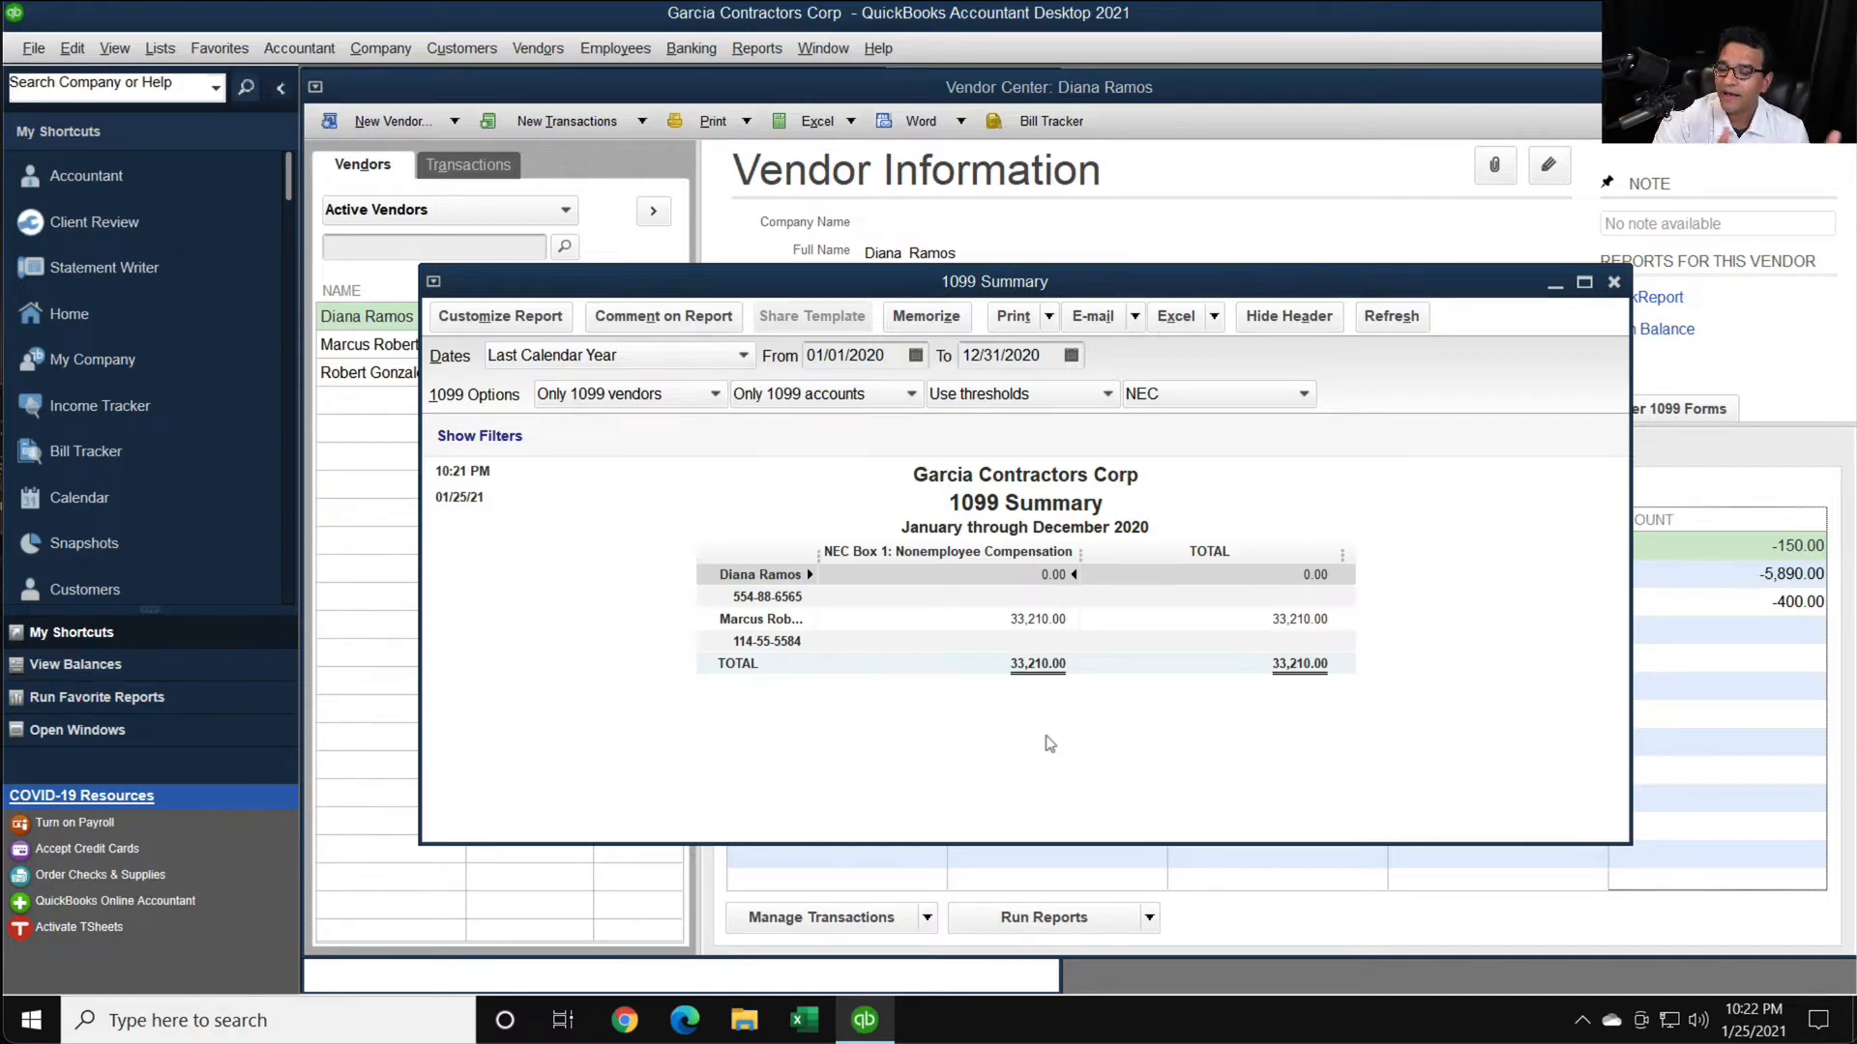
- Show All vendors in the 1099 Summary report for comparison and restore Only 1099 vendors
click(623, 394)
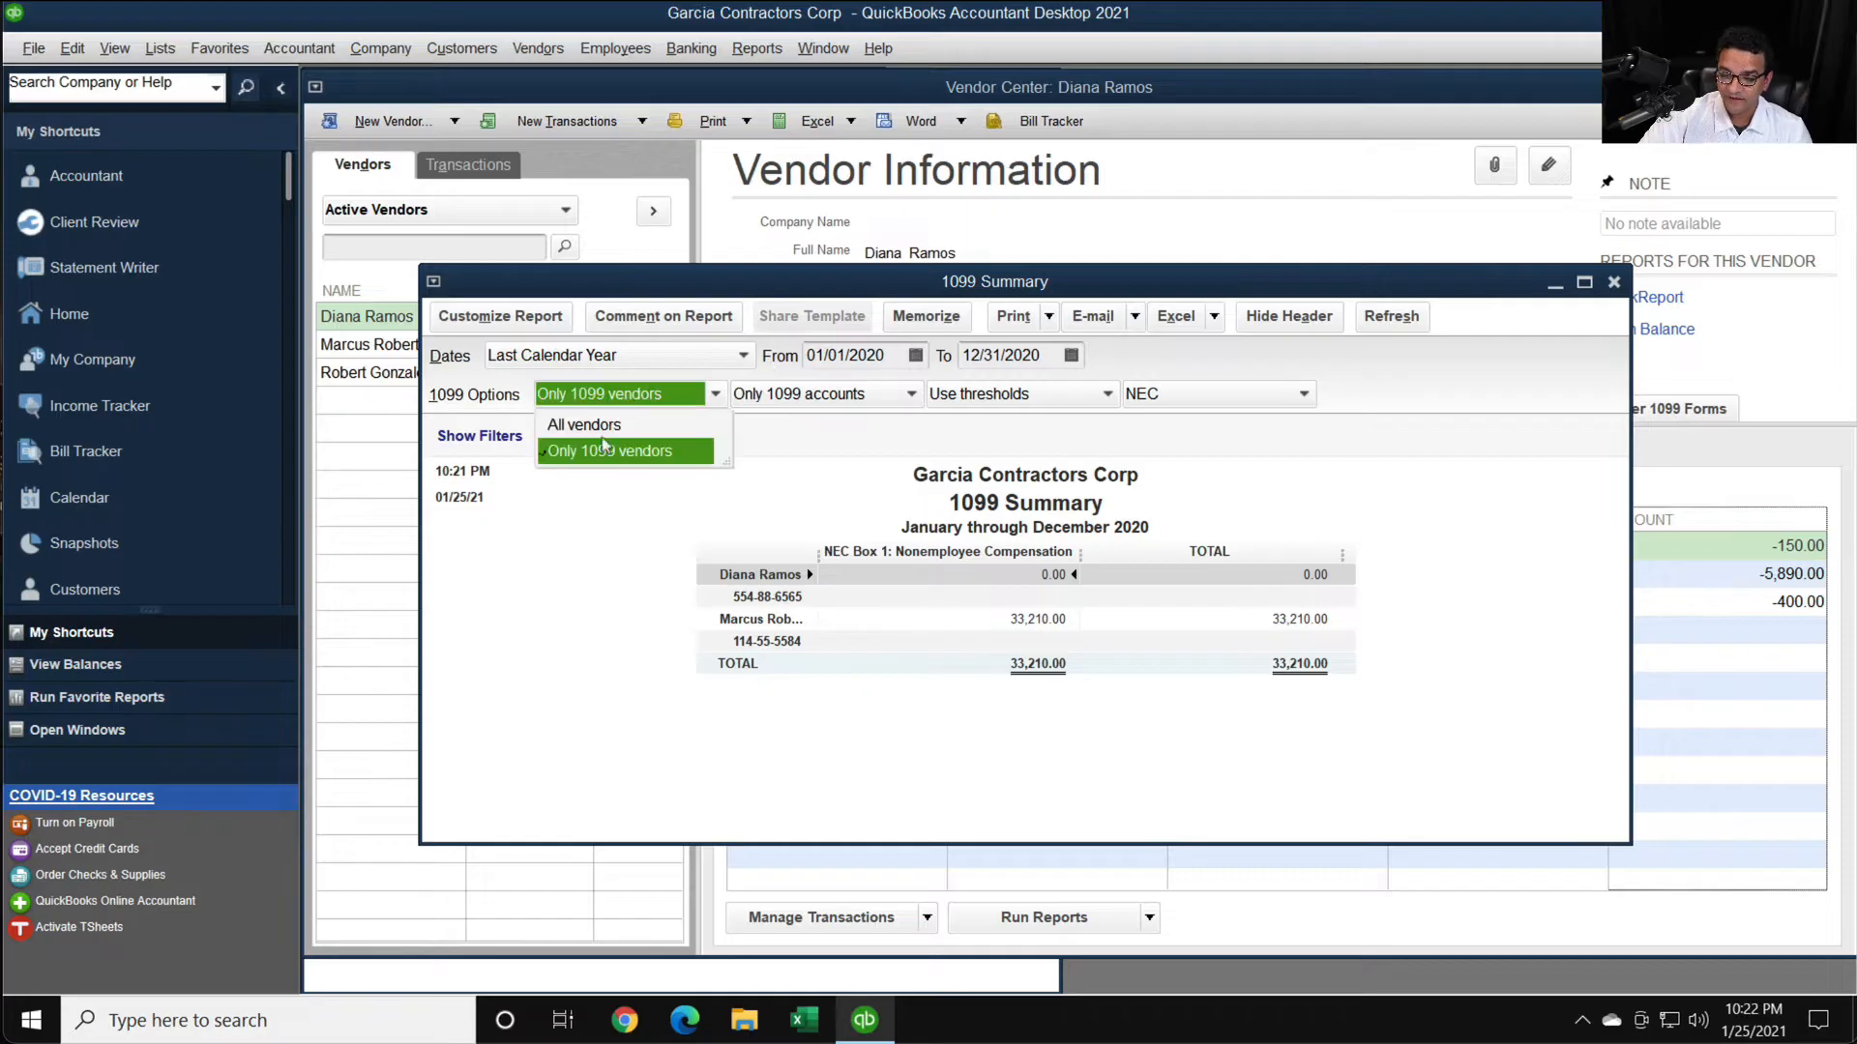
click(612, 426)
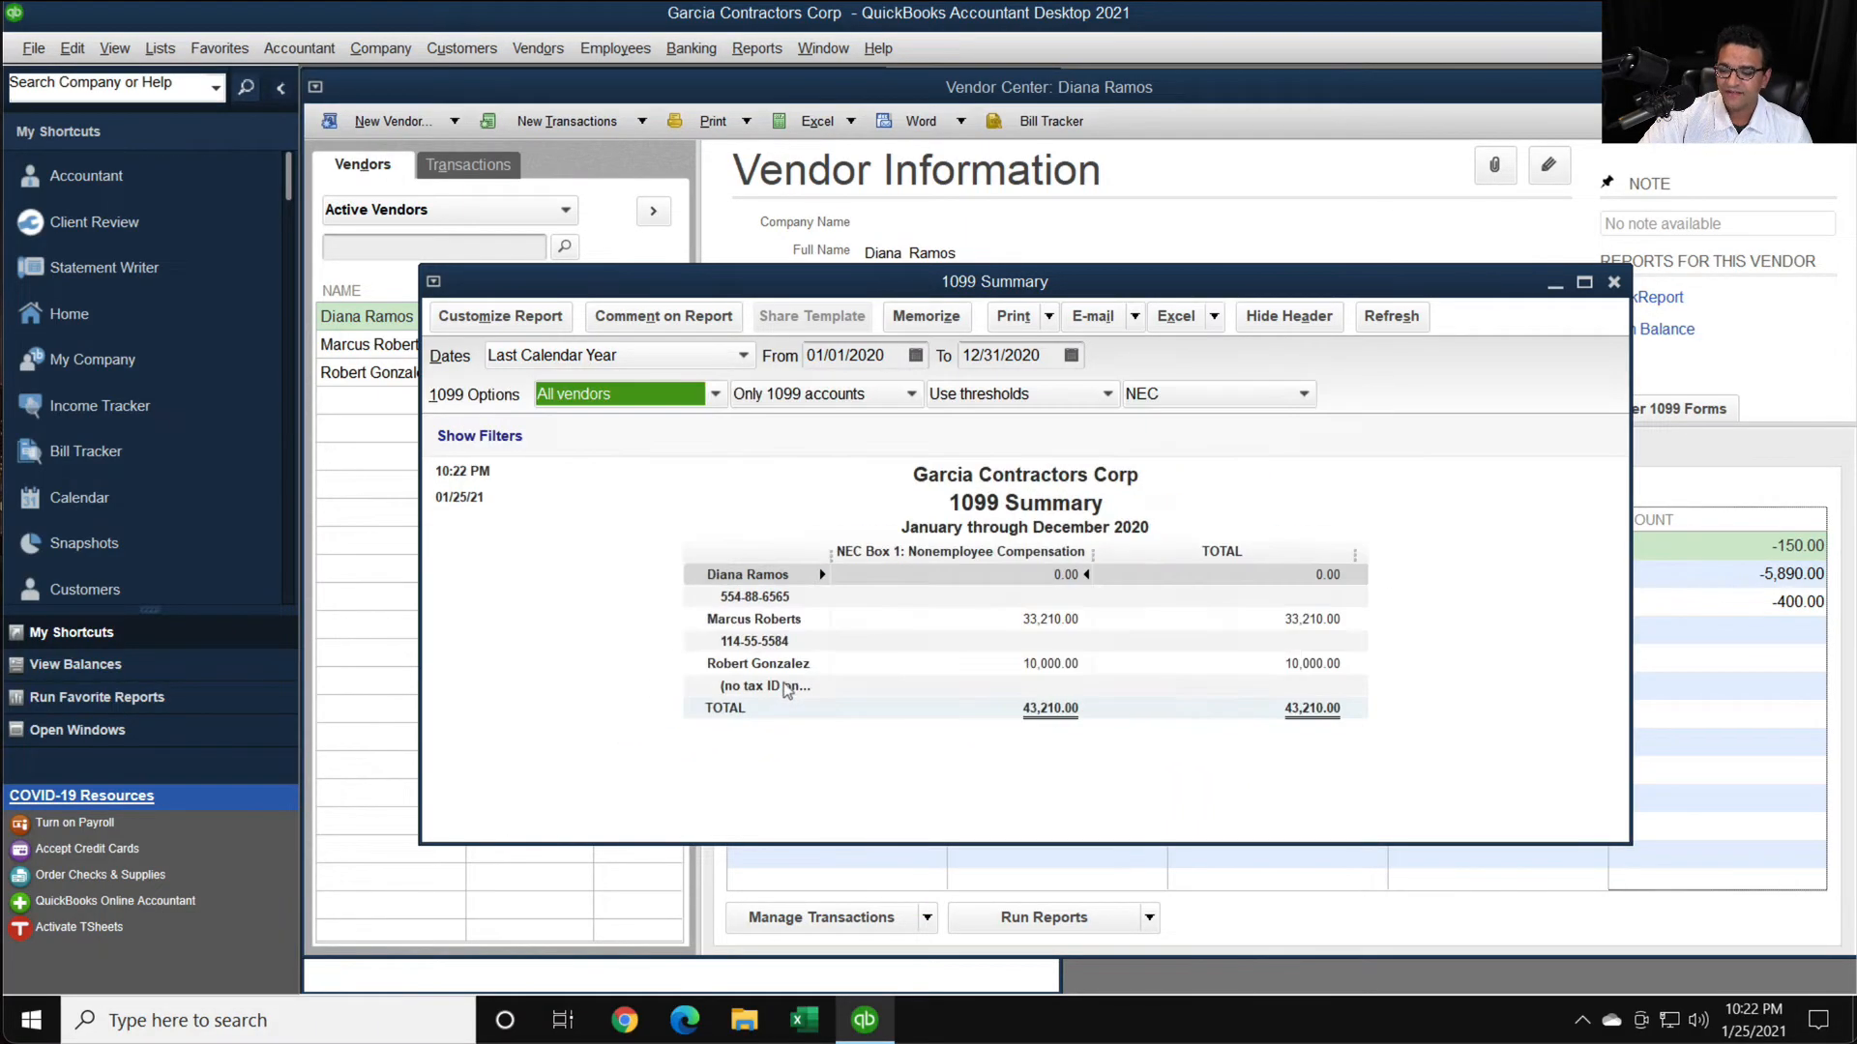
click(624, 395)
click(590, 445)
- Collapse the shortcuts sidebar, move the 1099 Summary report aside, and bring forward and narrow the Vendor Center
drag(754, 283, 948, 389)
click(281, 88)
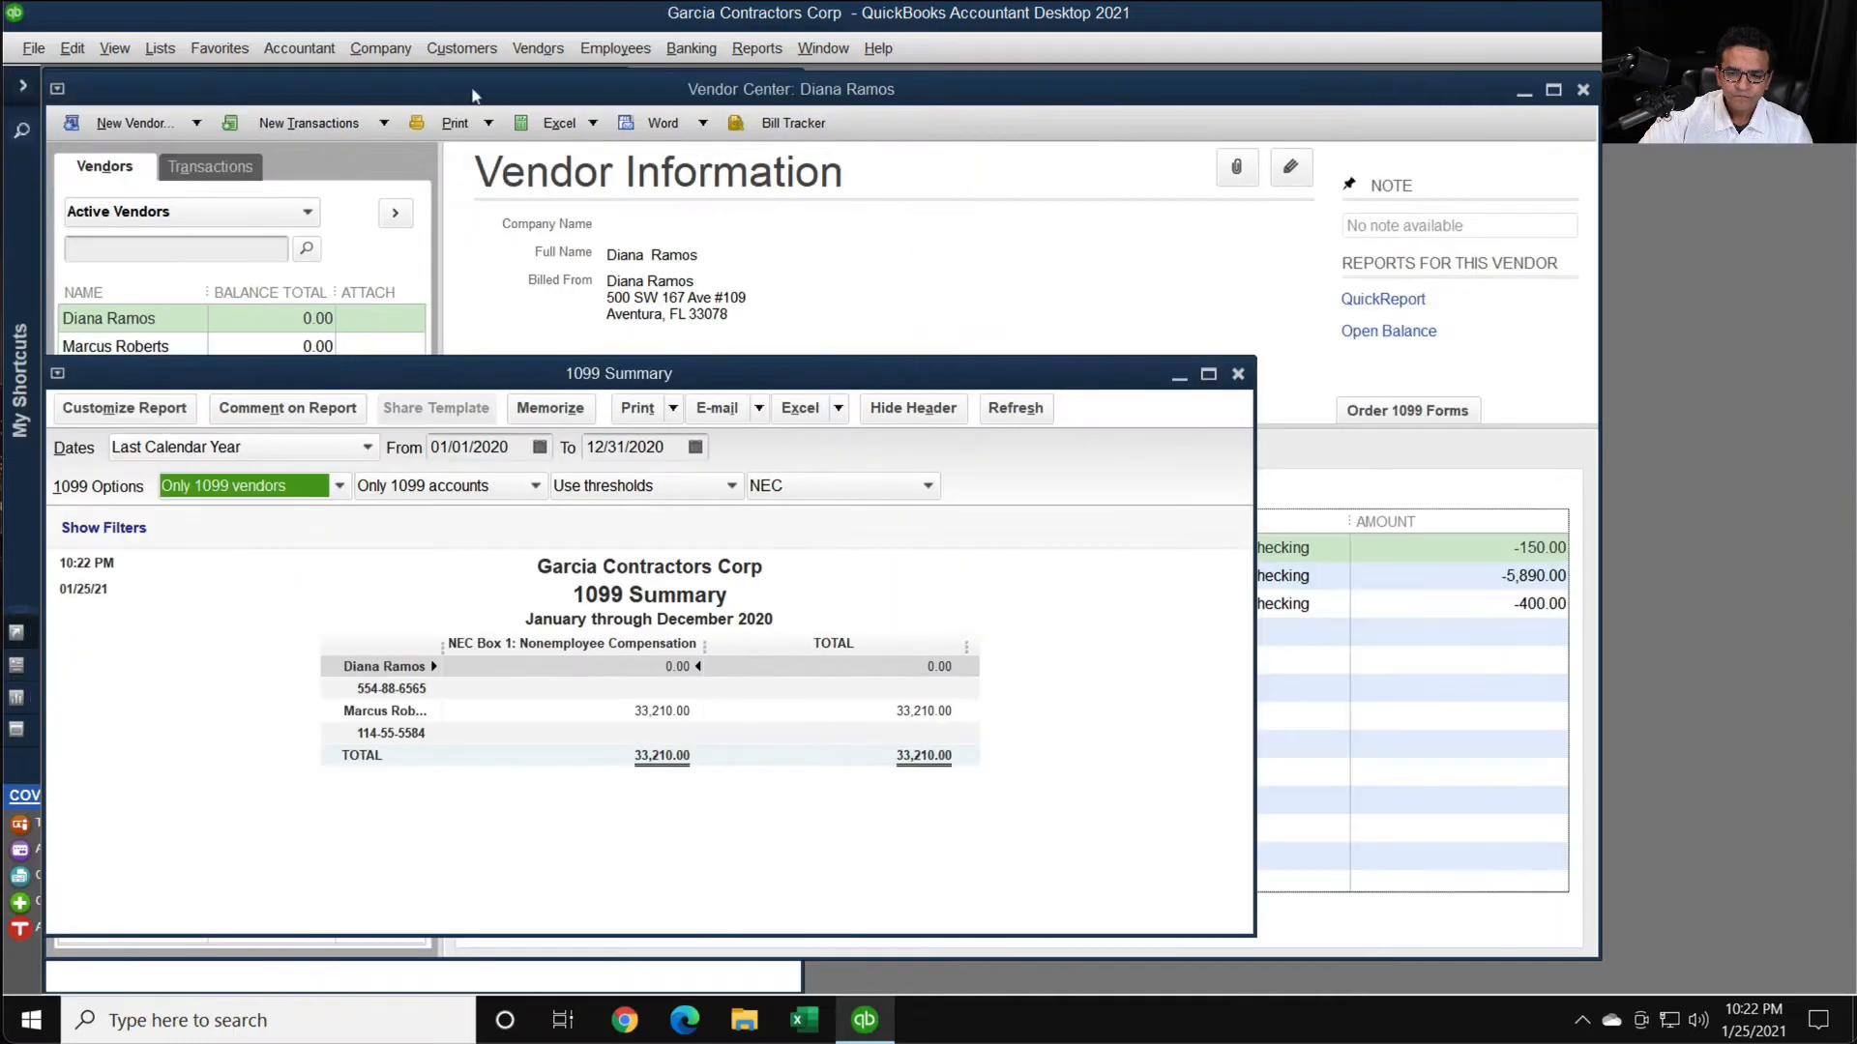
drag(600, 373, 1172, 410)
click(851, 275)
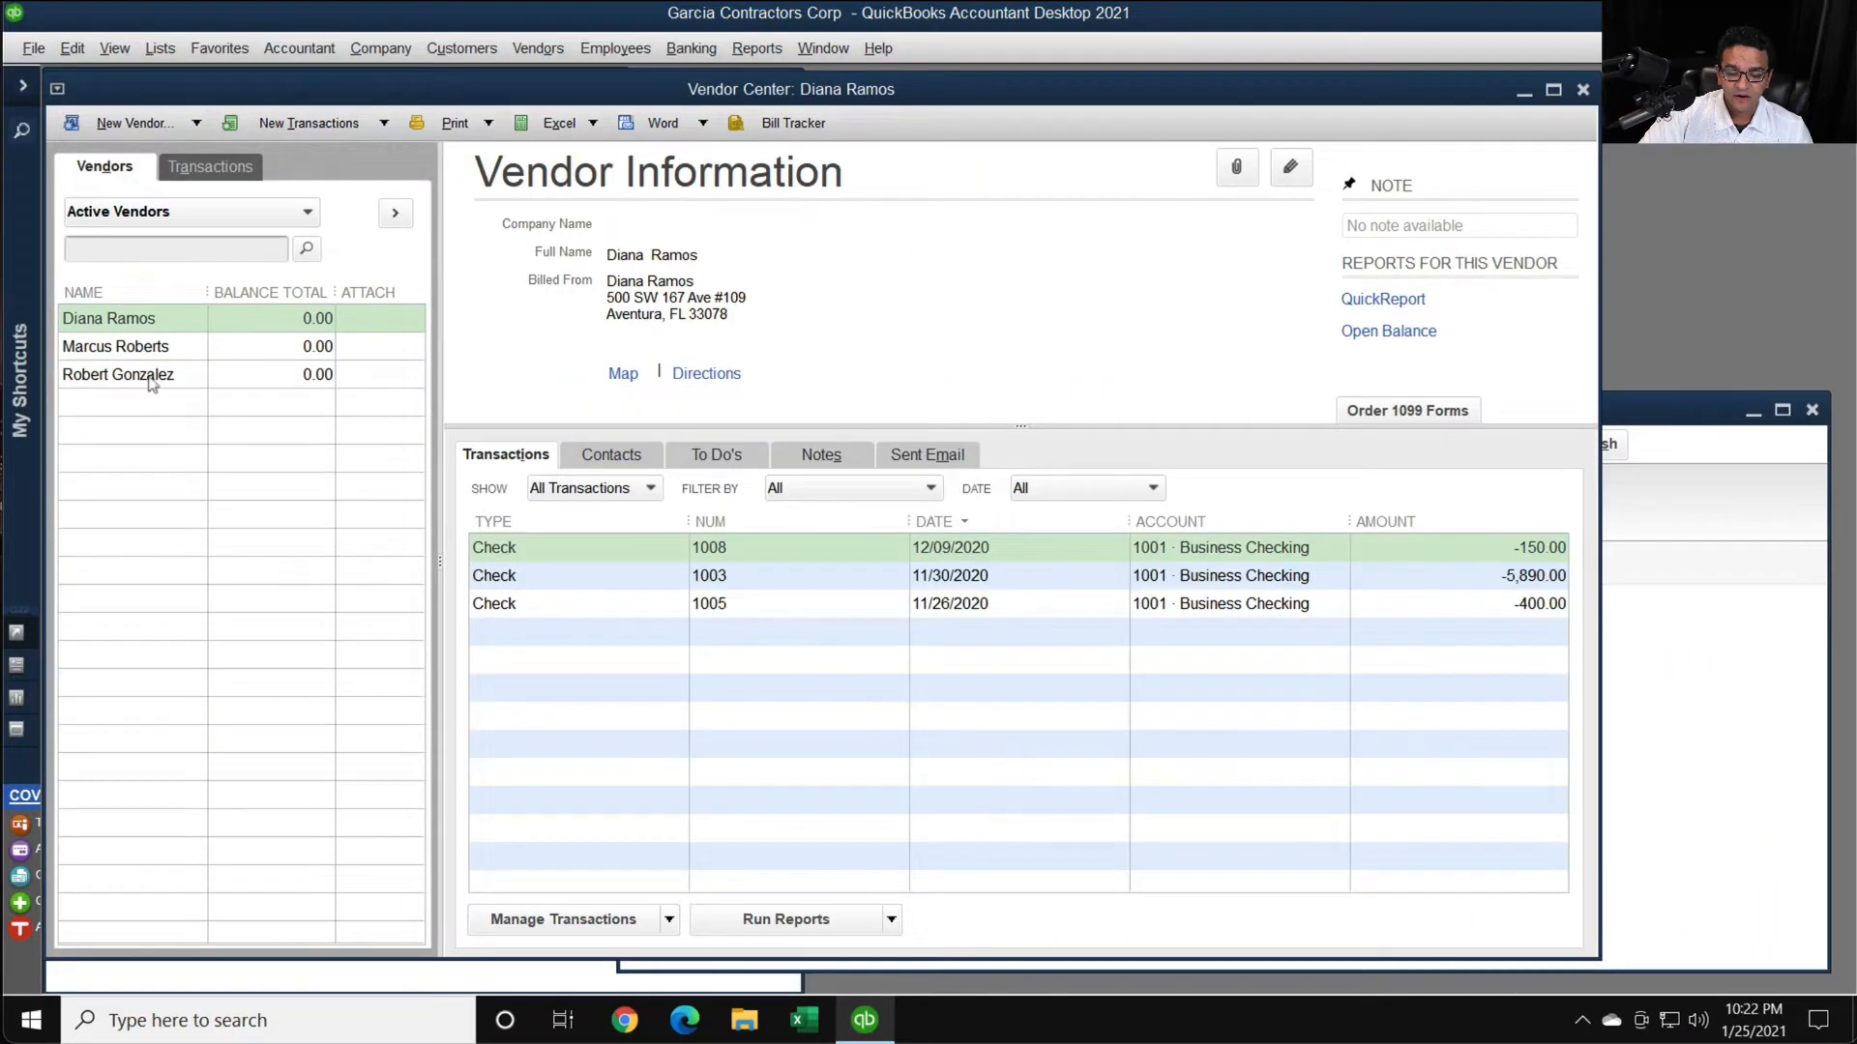
drag(1586, 285, 985, 287)
- Close the Expenses by Vendor Summary report without memorizing it and place the 1099 Summary report beside the vendor list
click(1475, 334)
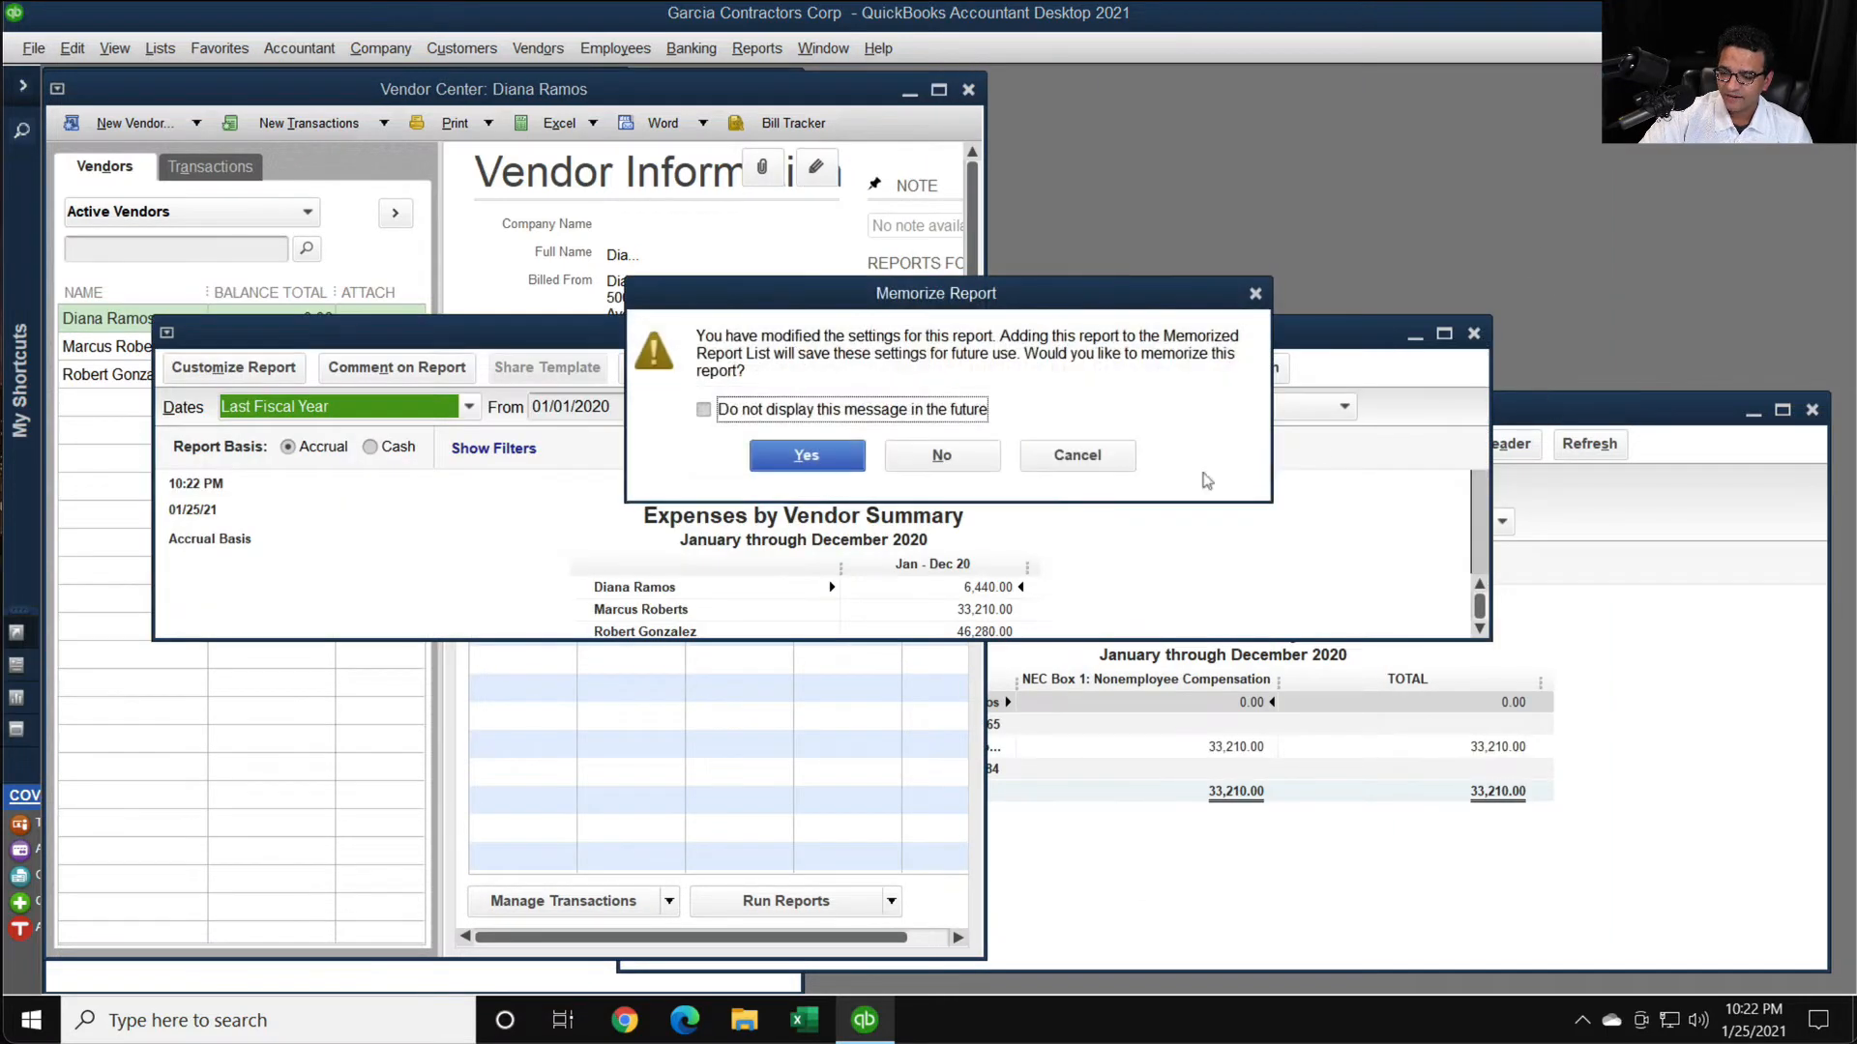
click(943, 456)
drag(1645, 413, 1670, 282)
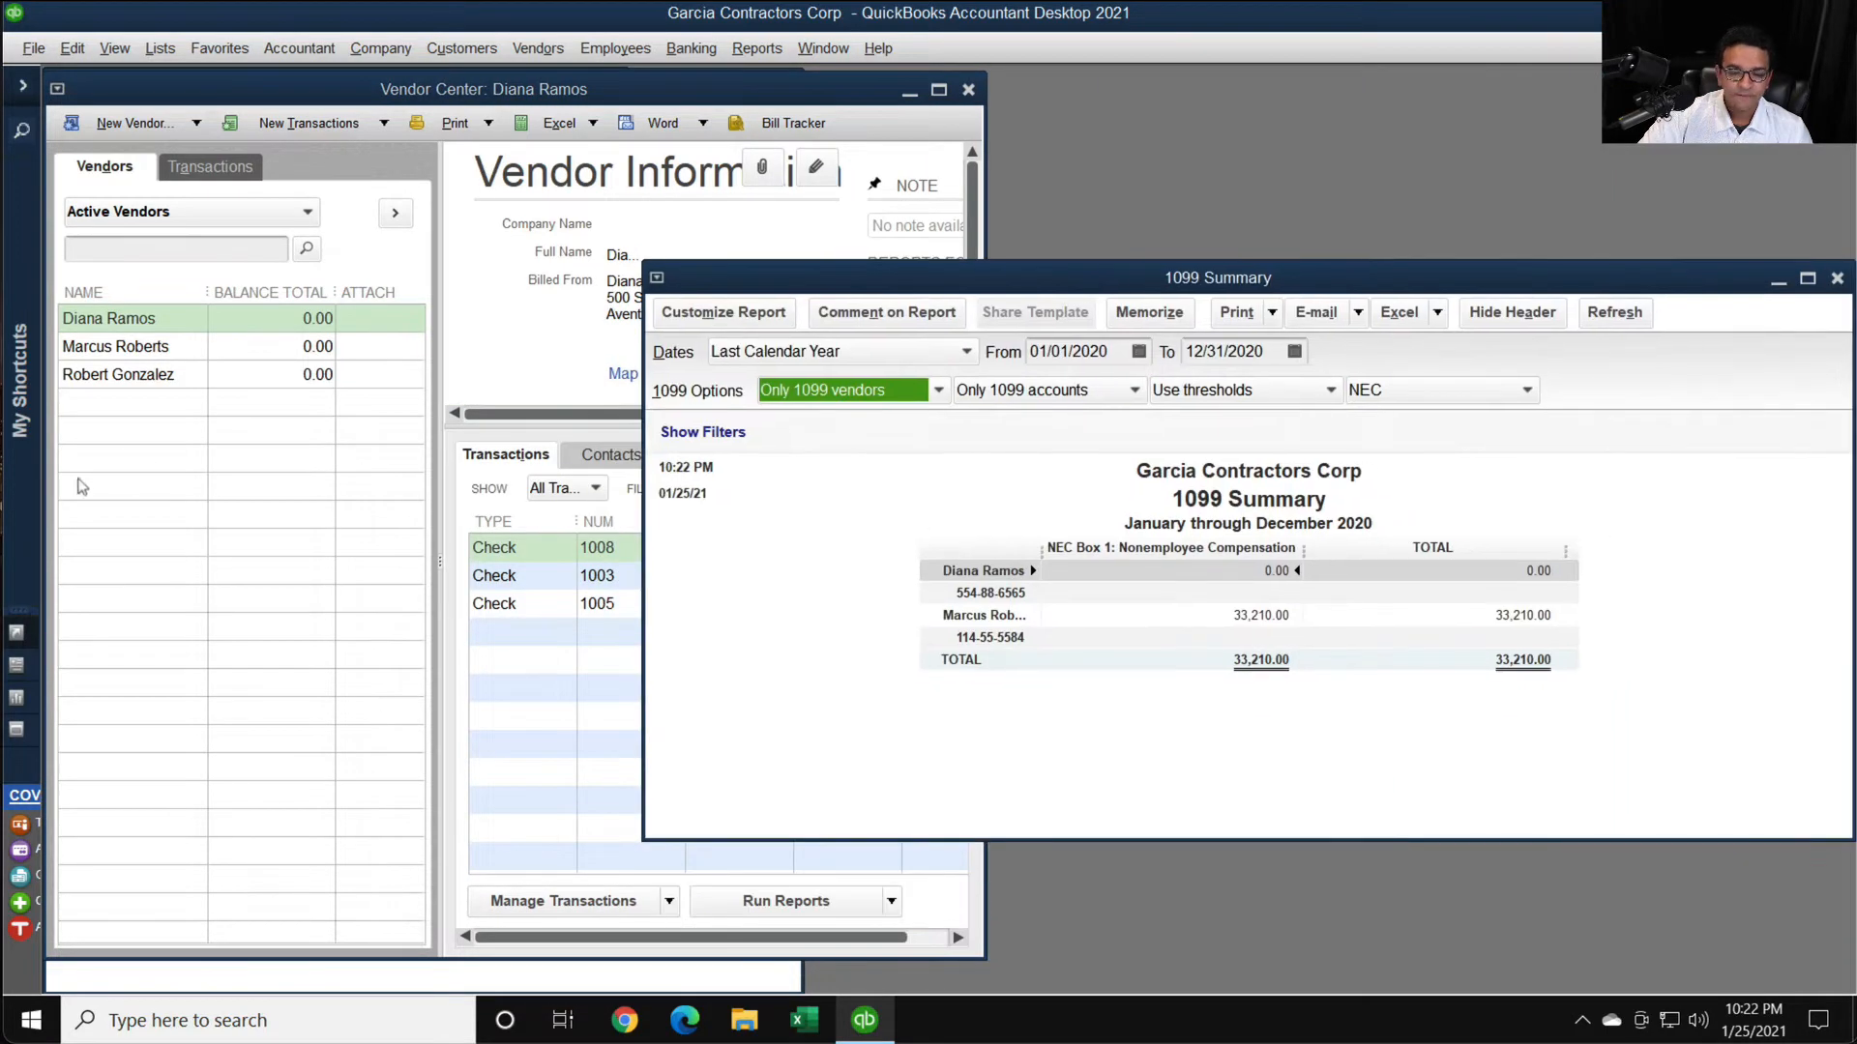
- Mark the vendor with no tax ID as eligible for 1099, save without a tax ID, and return to the 1099 Summary report
click(142, 468)
click(136, 380)
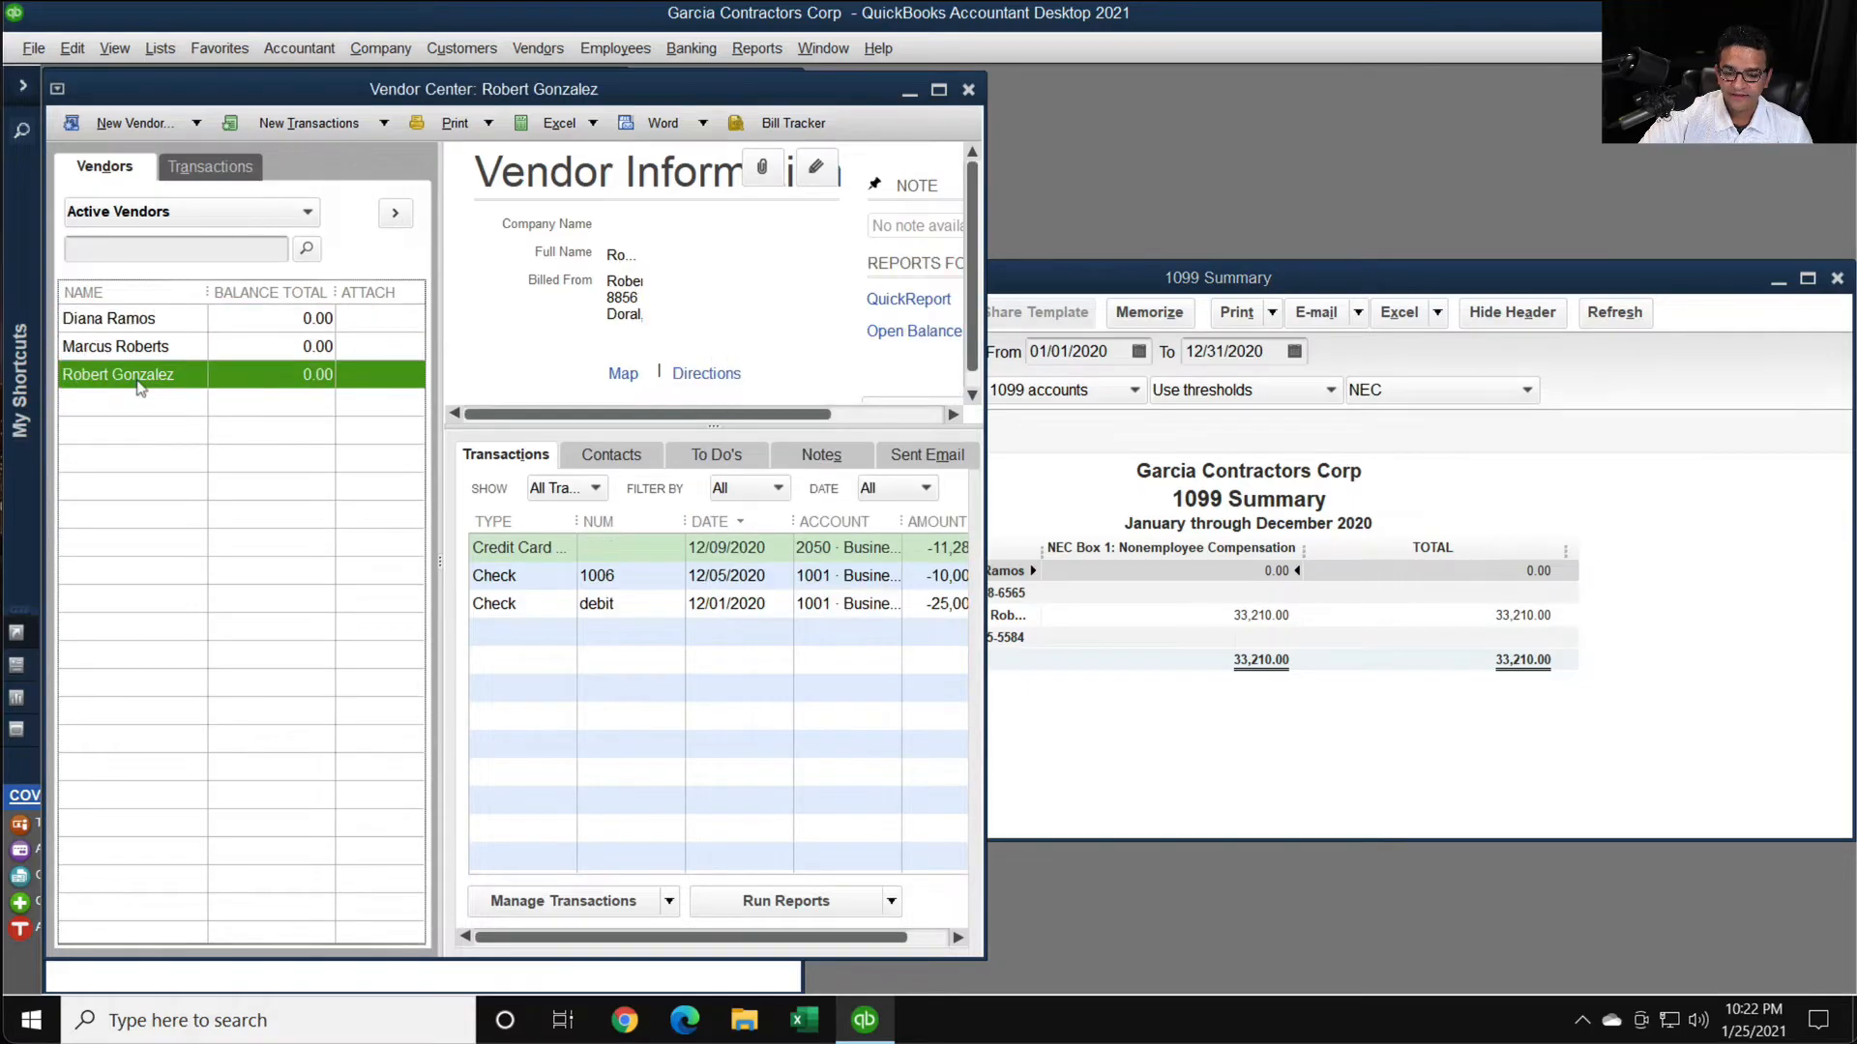
double_click(142, 380)
click(253, 404)
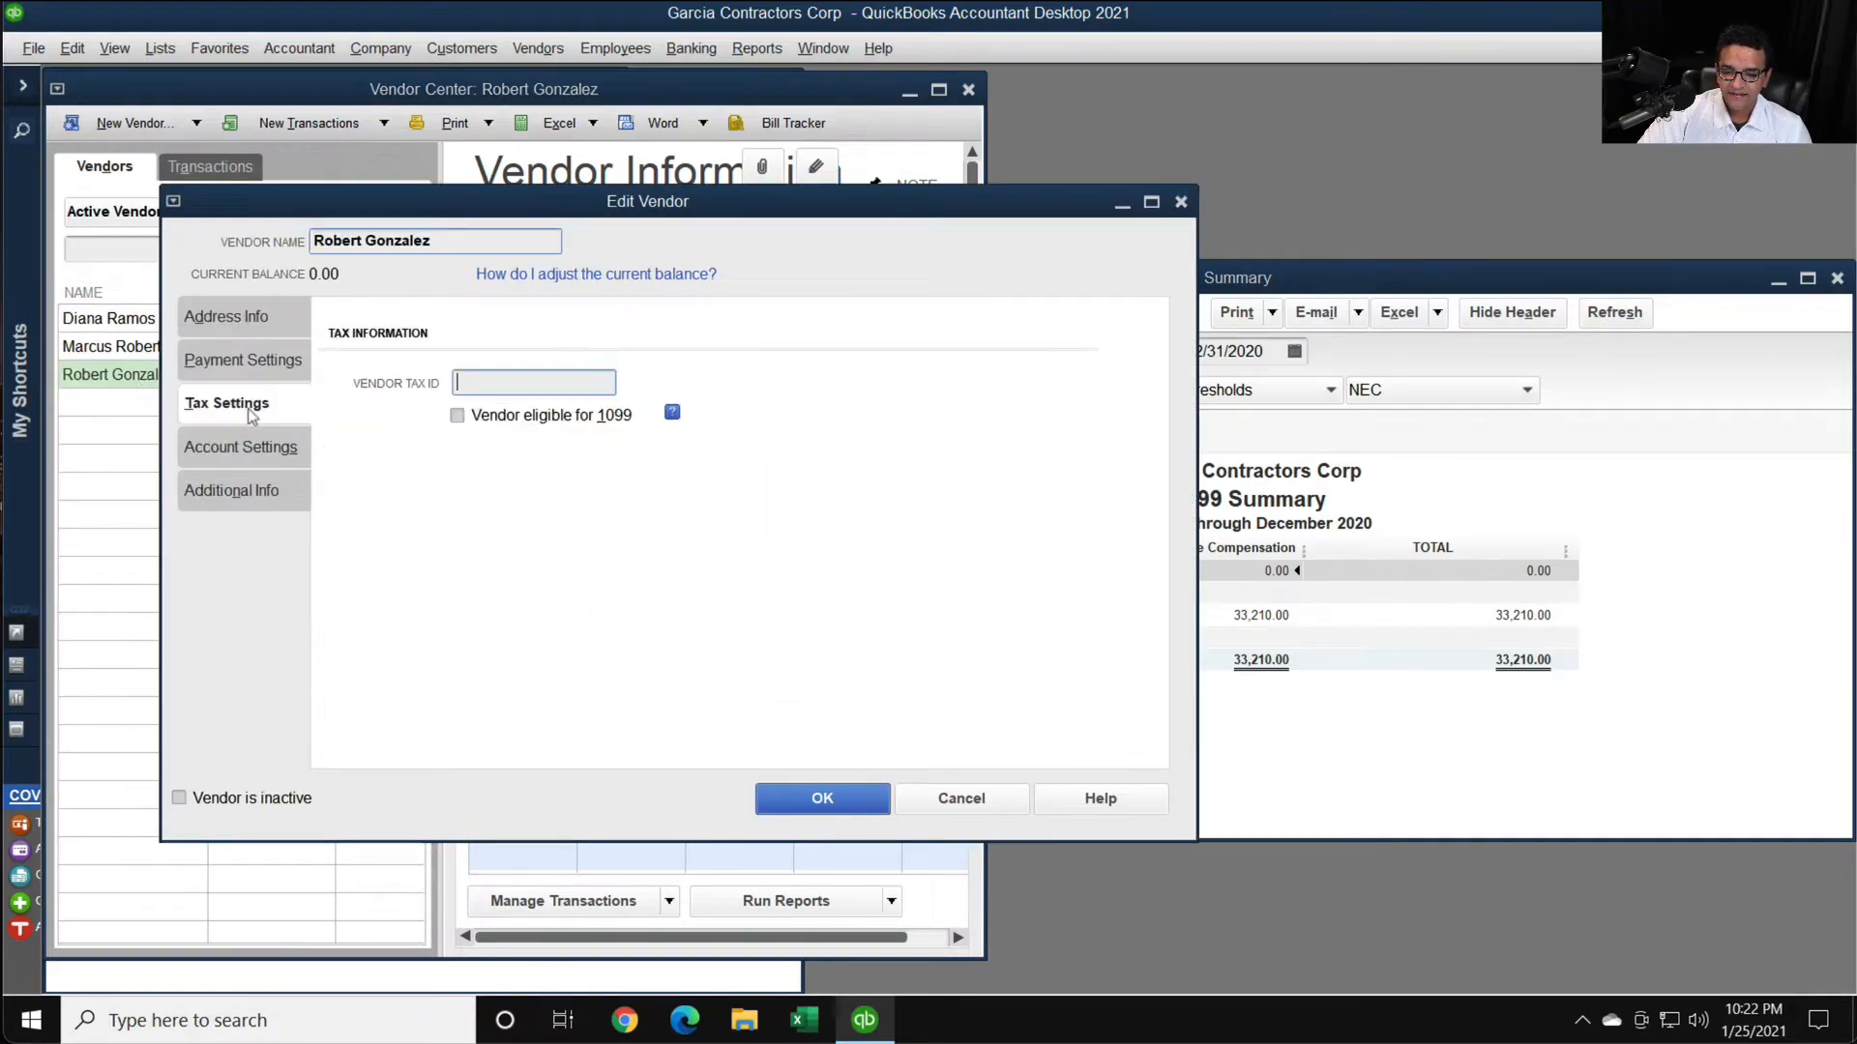
click(520, 420)
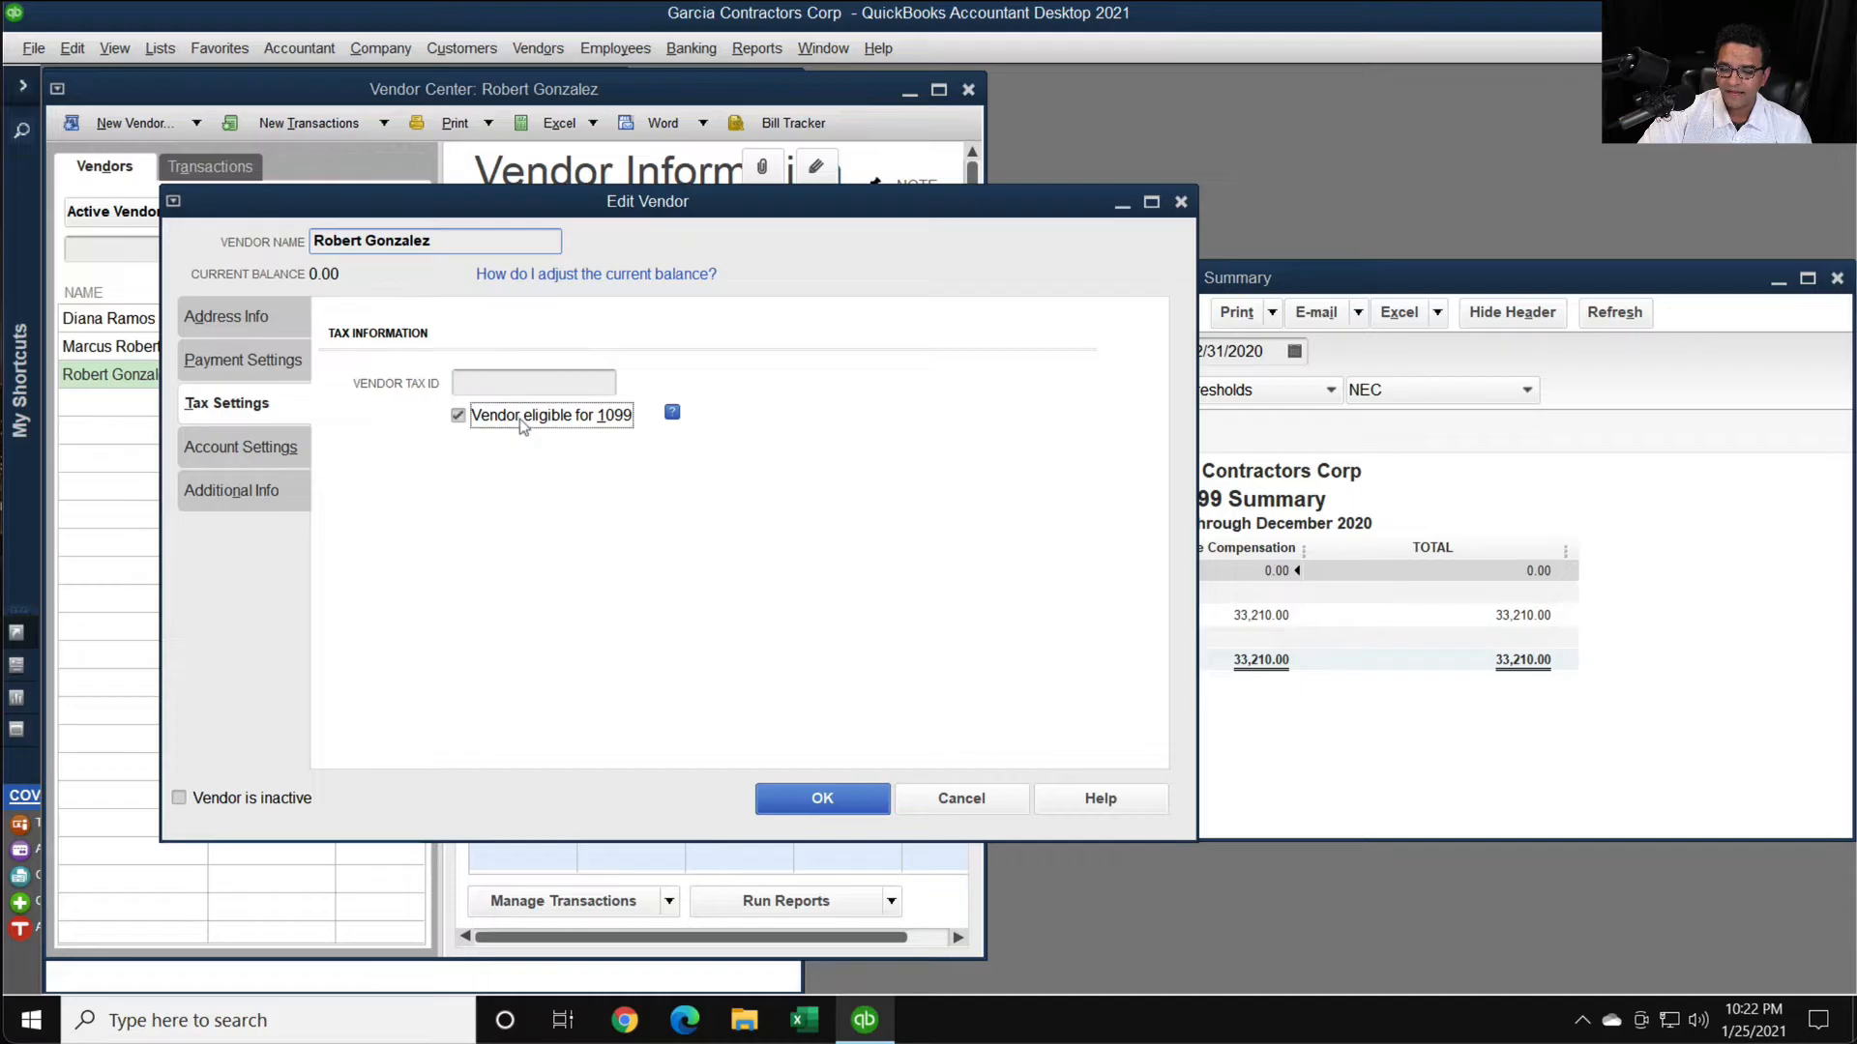
click(489, 384)
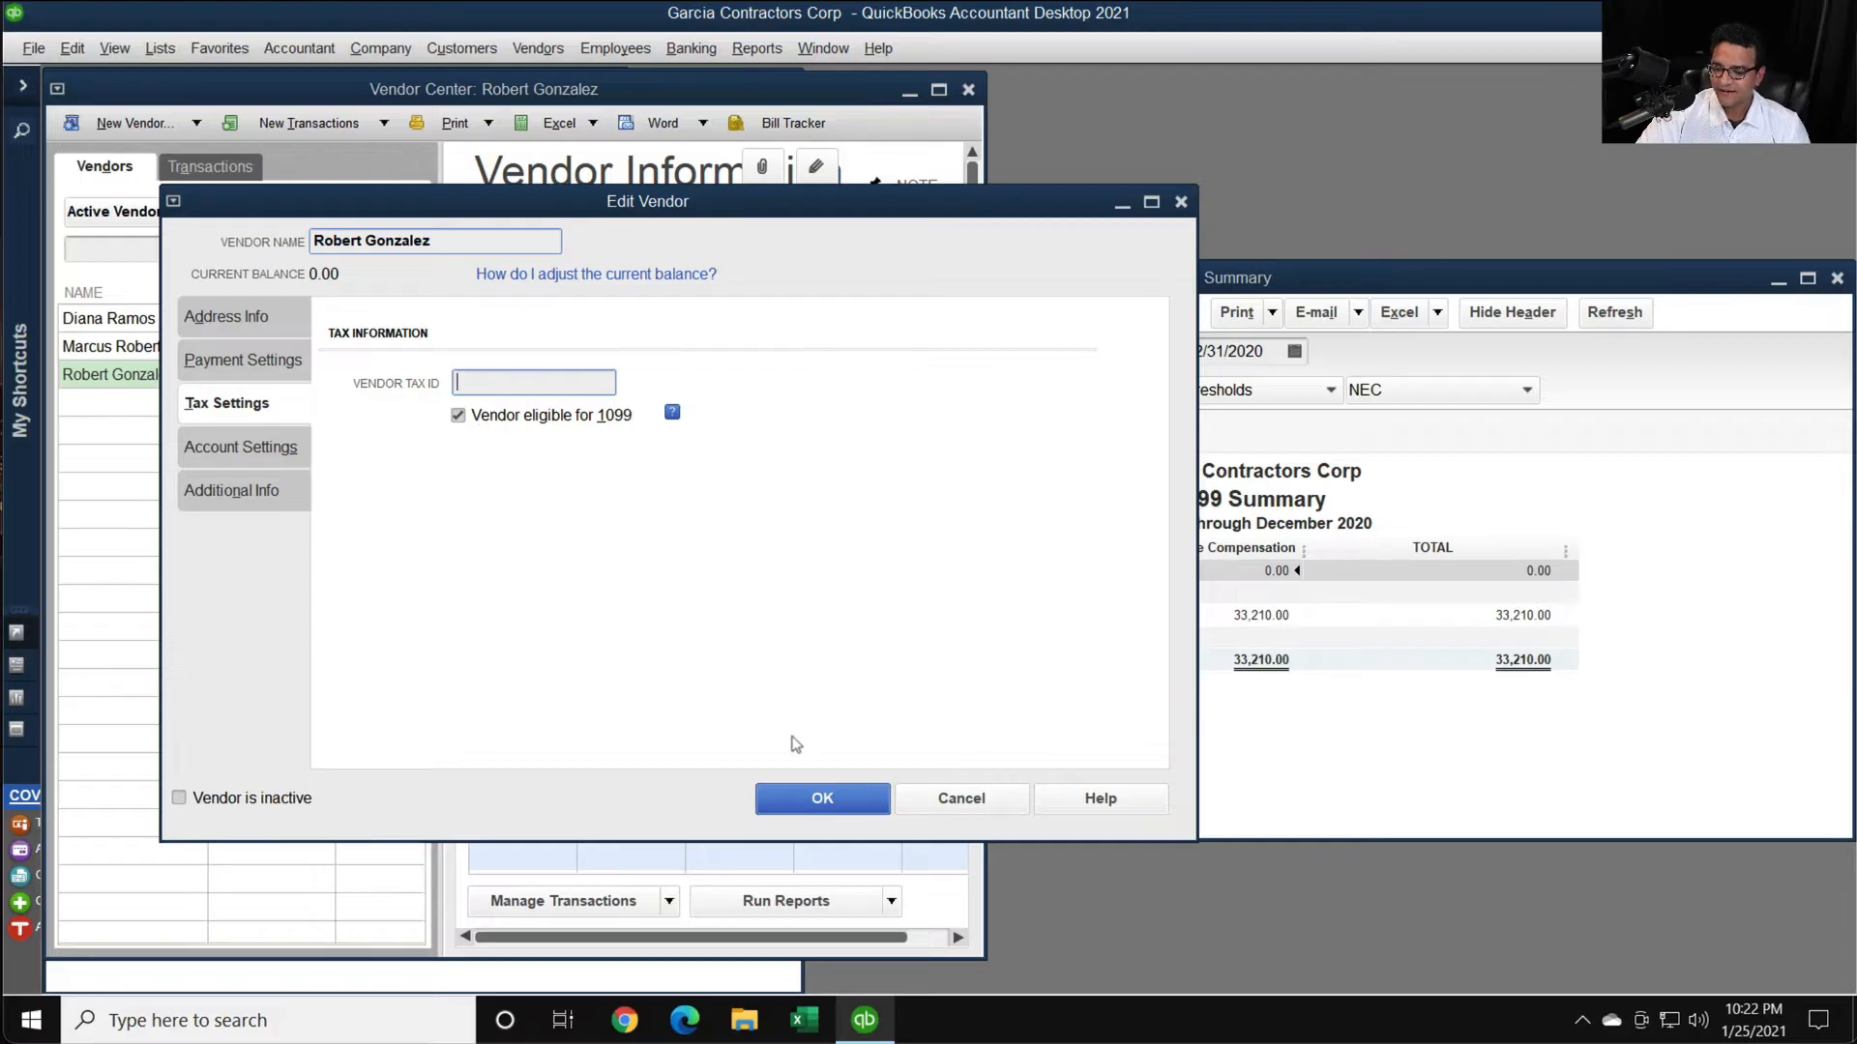
click(822, 799)
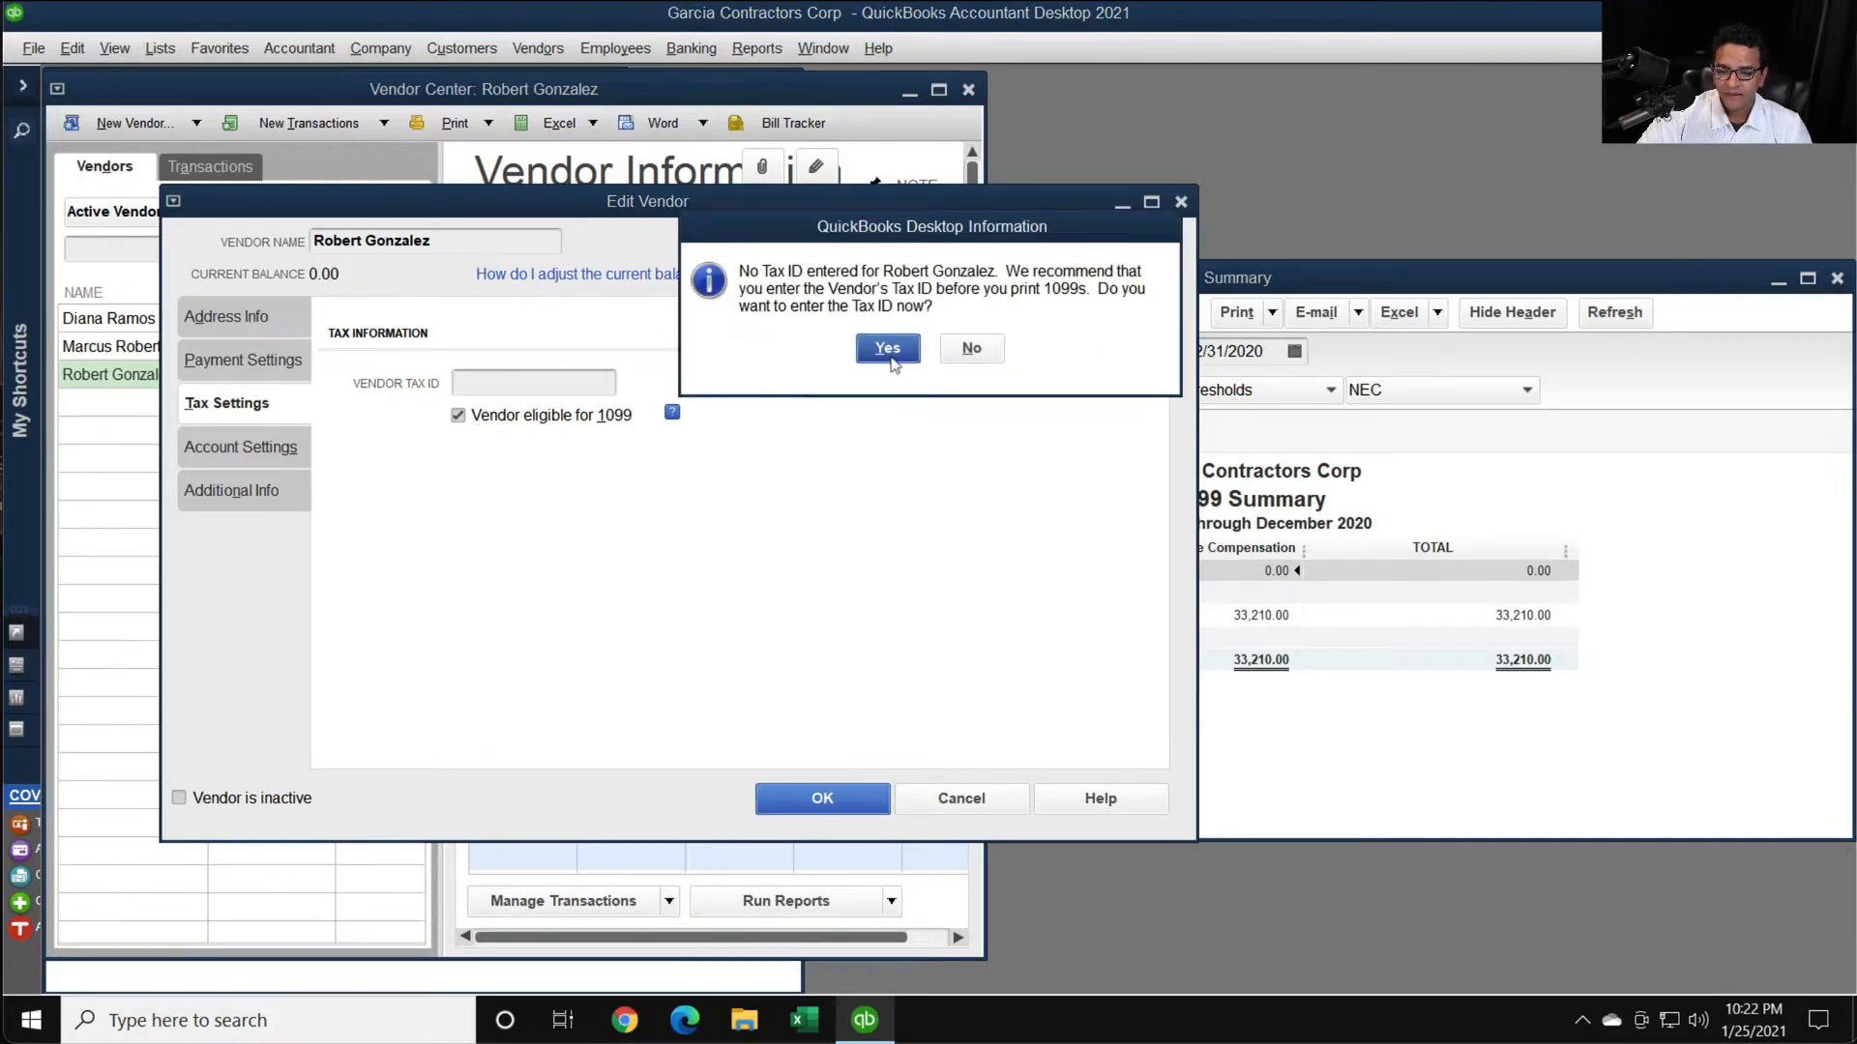
click(891, 354)
click(821, 799)
click(967, 349)
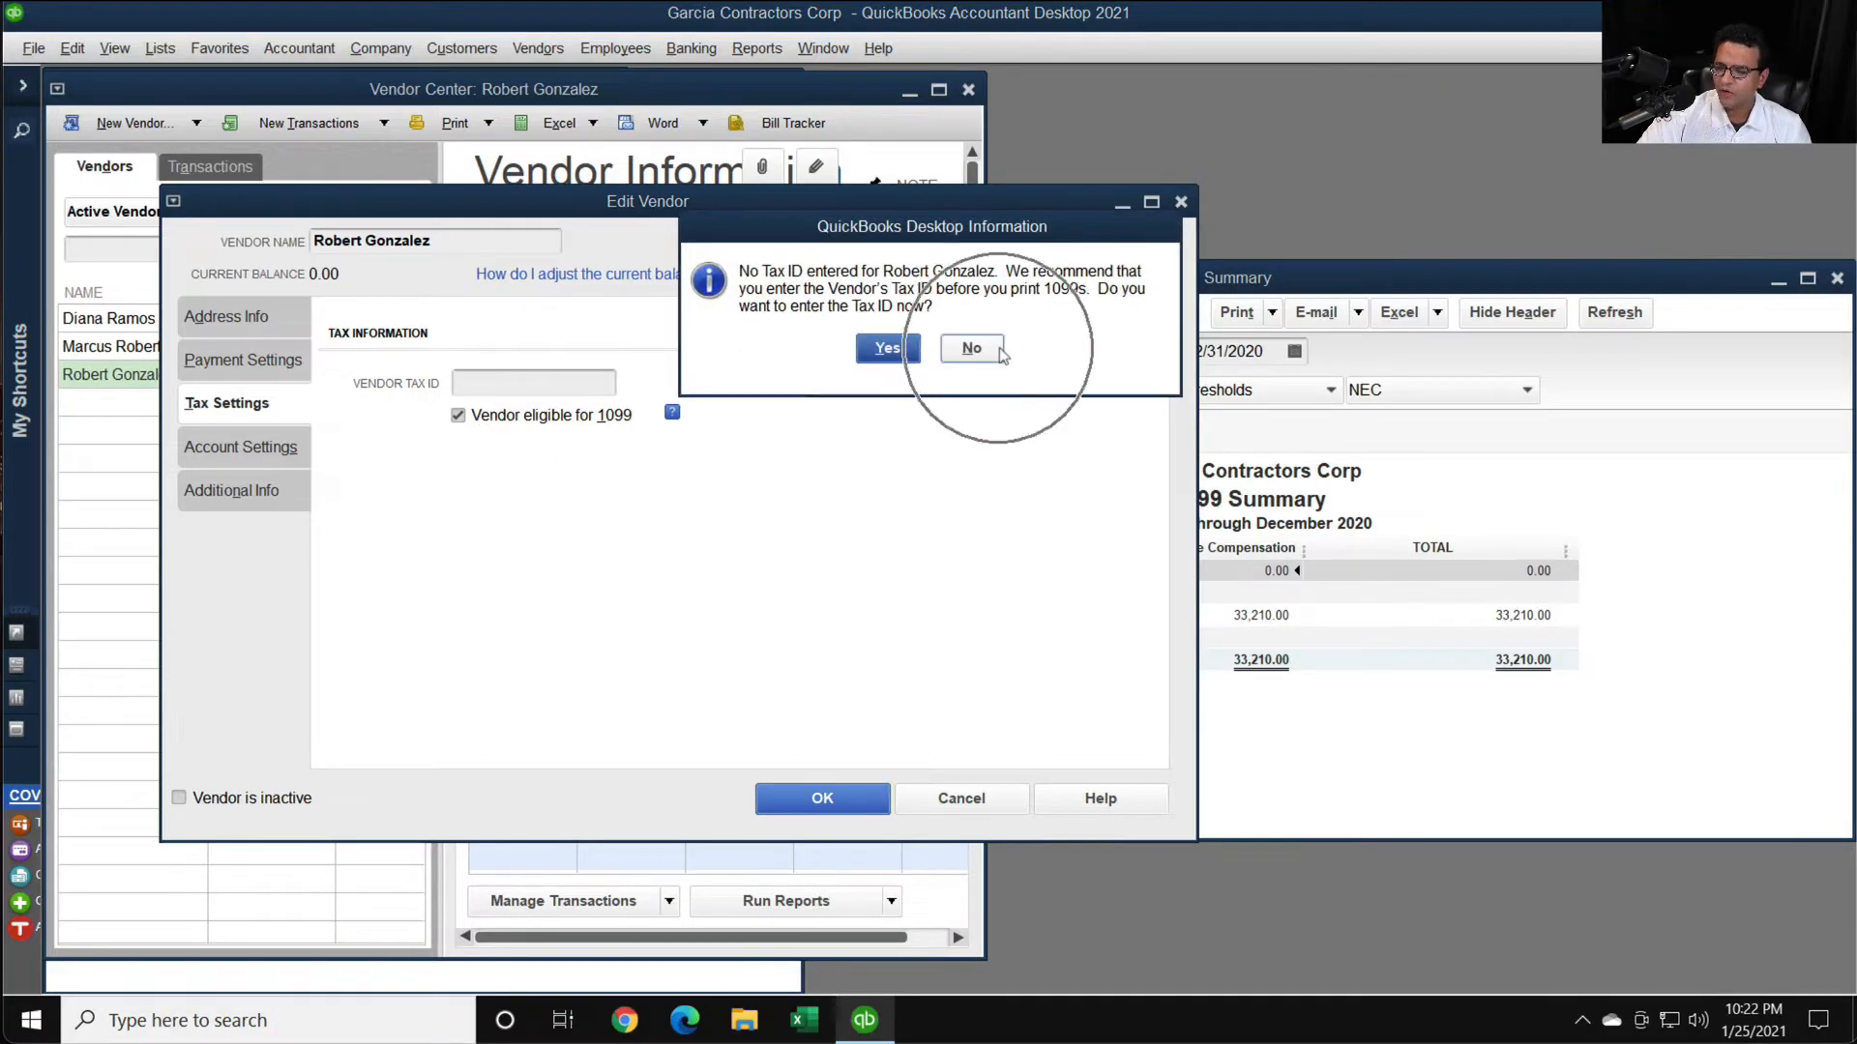
click(1436, 749)
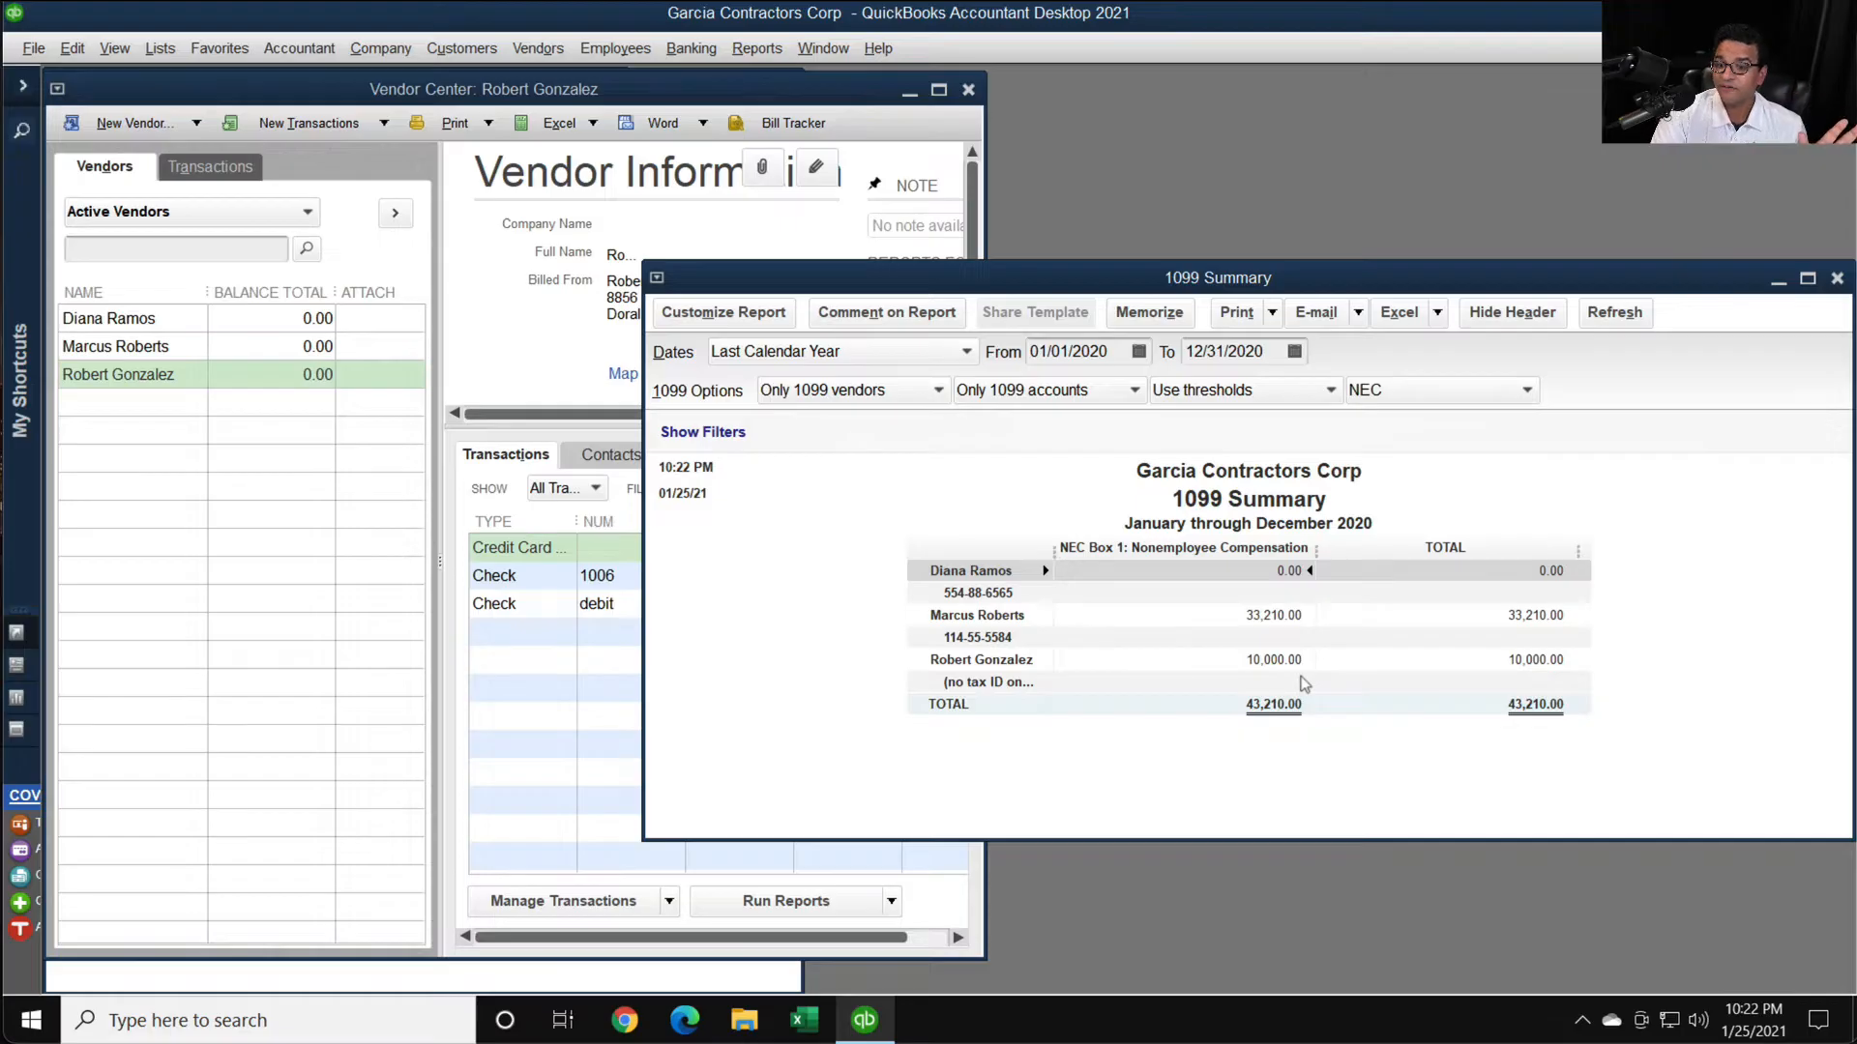
- Widen the Vendor Center and examine the newly eligible vendor's check 1006 and debit payment, closing each record
click(194, 384)
drag(985, 627, 1389, 638)
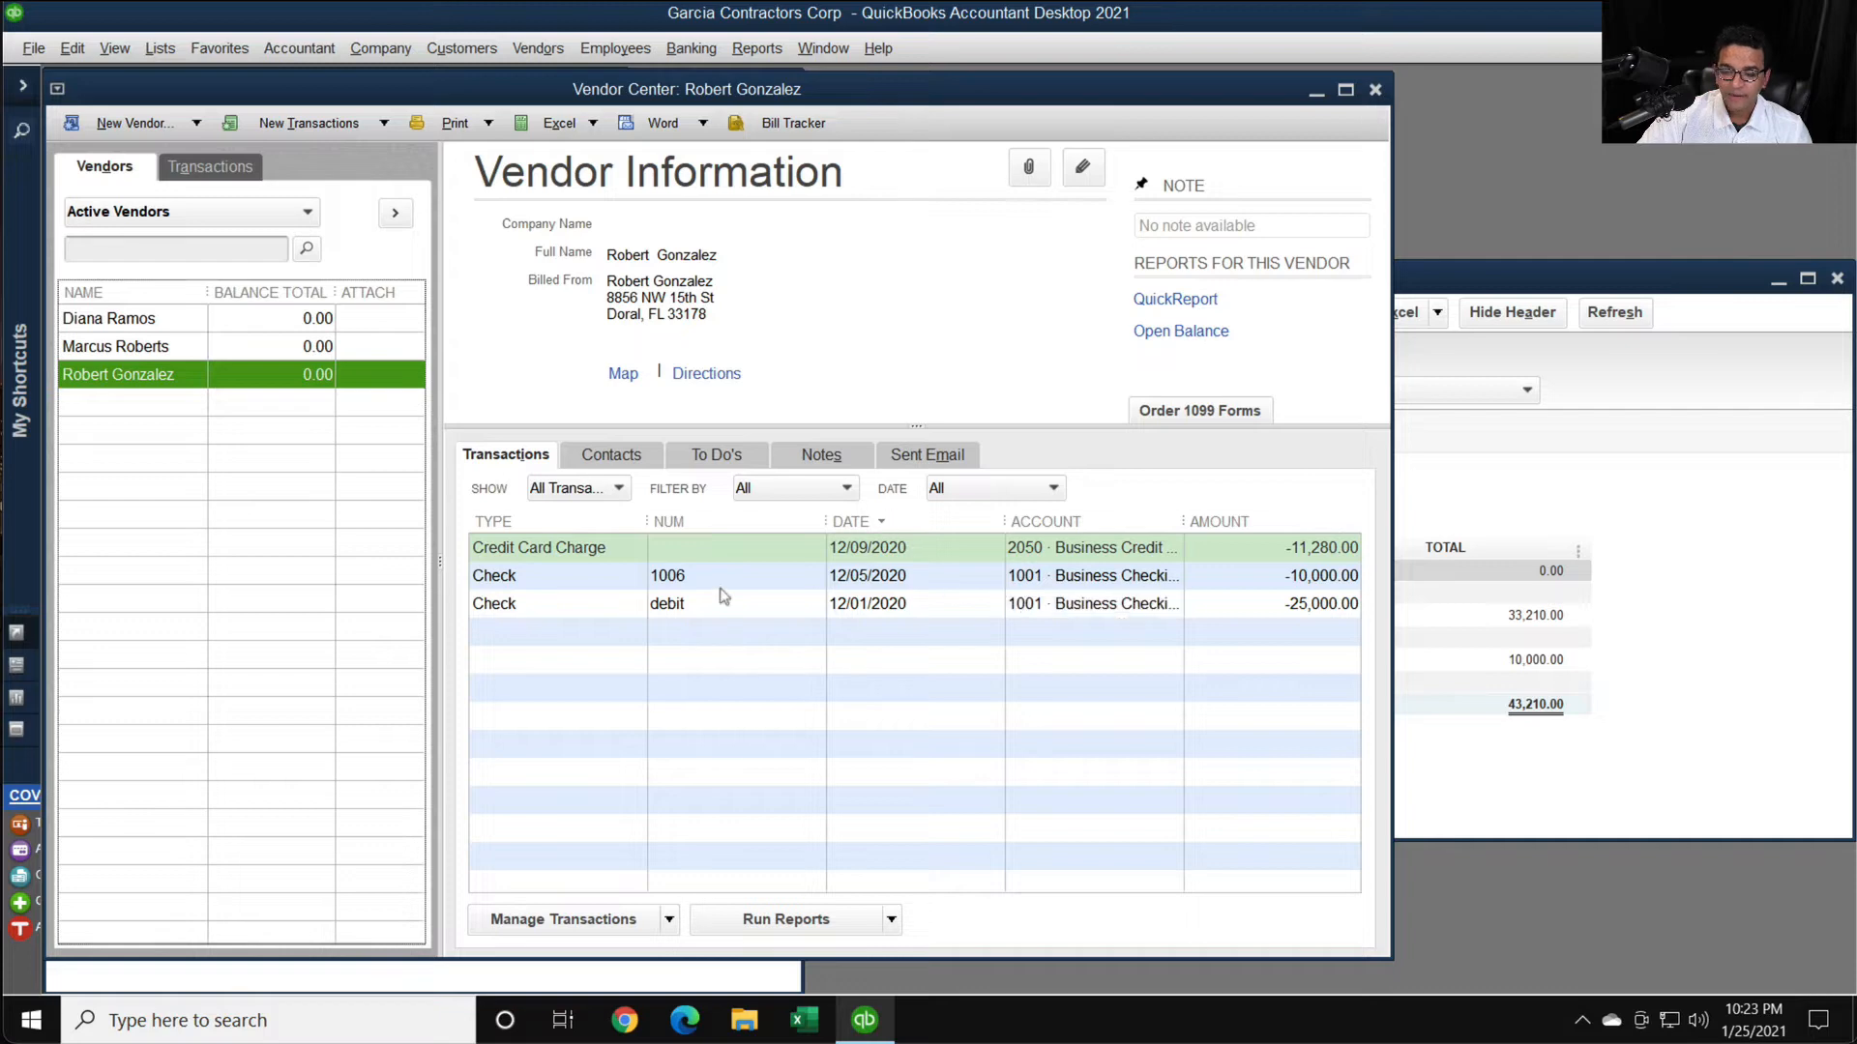
double_click(540, 580)
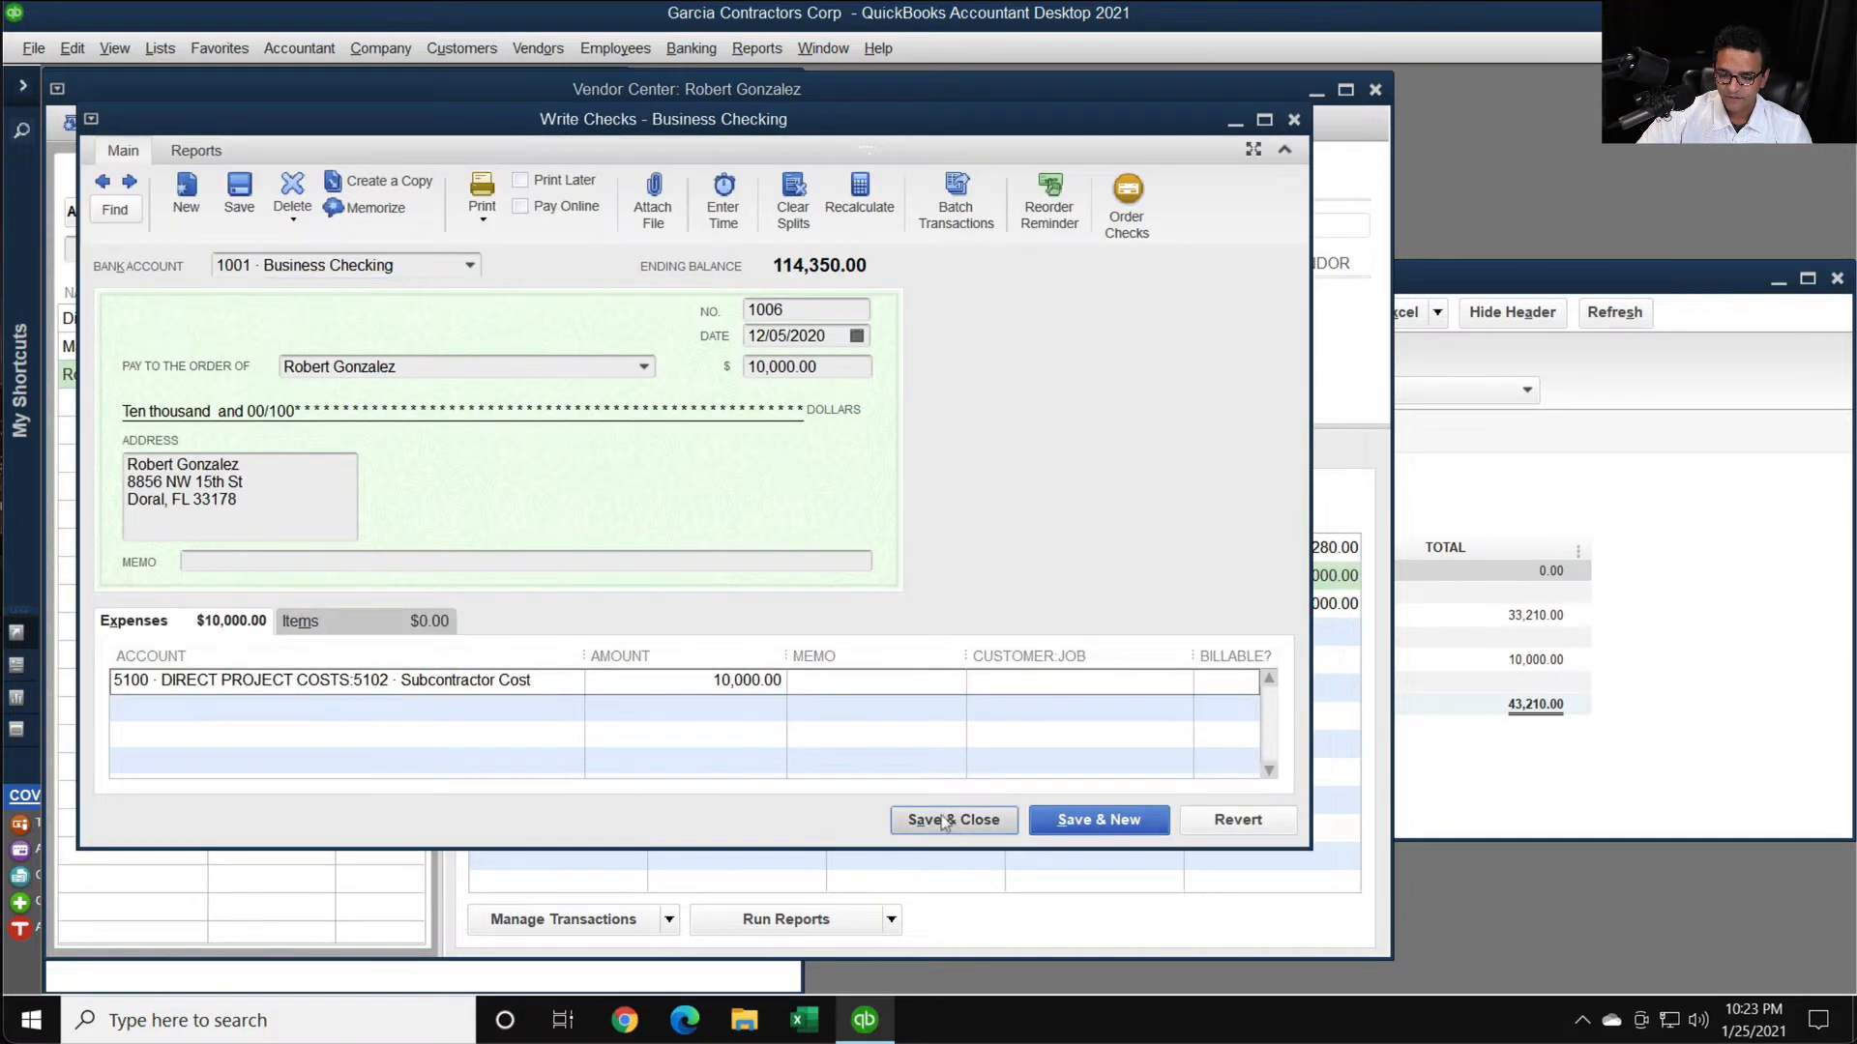
click(933, 819)
double_click(561, 605)
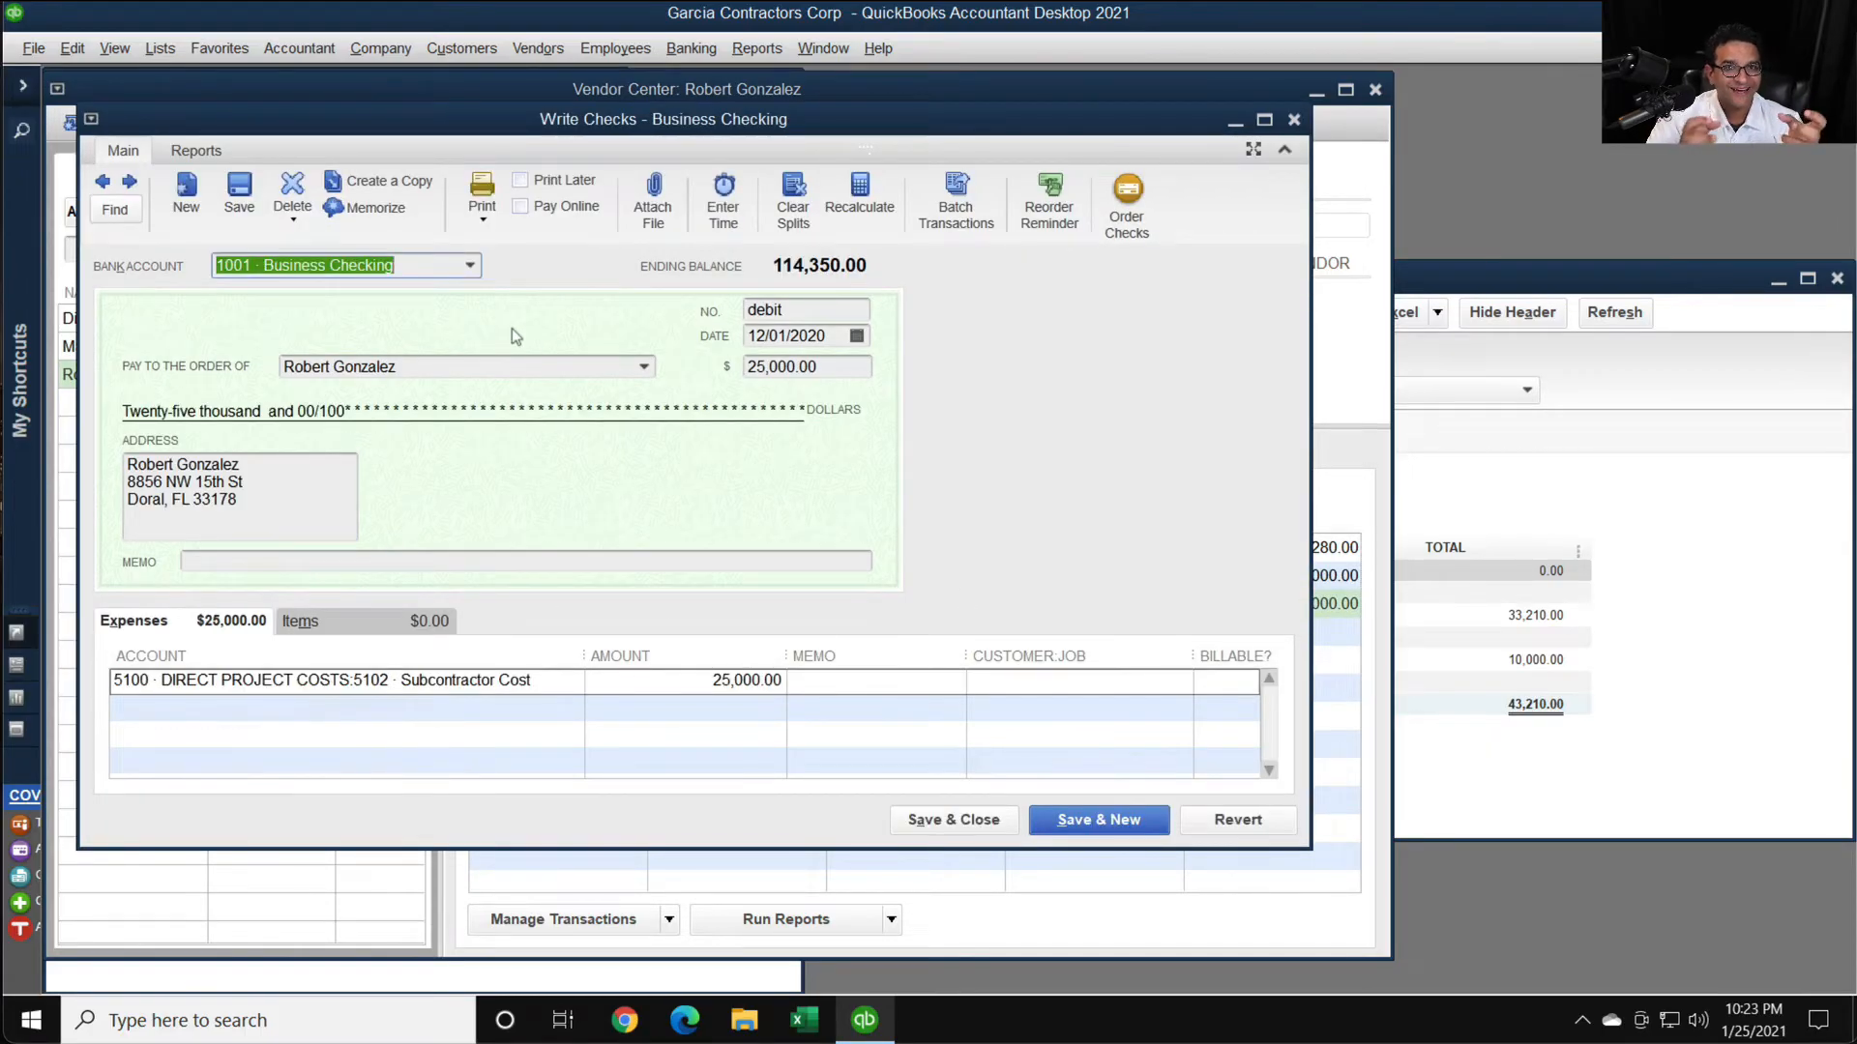
click(837, 372)
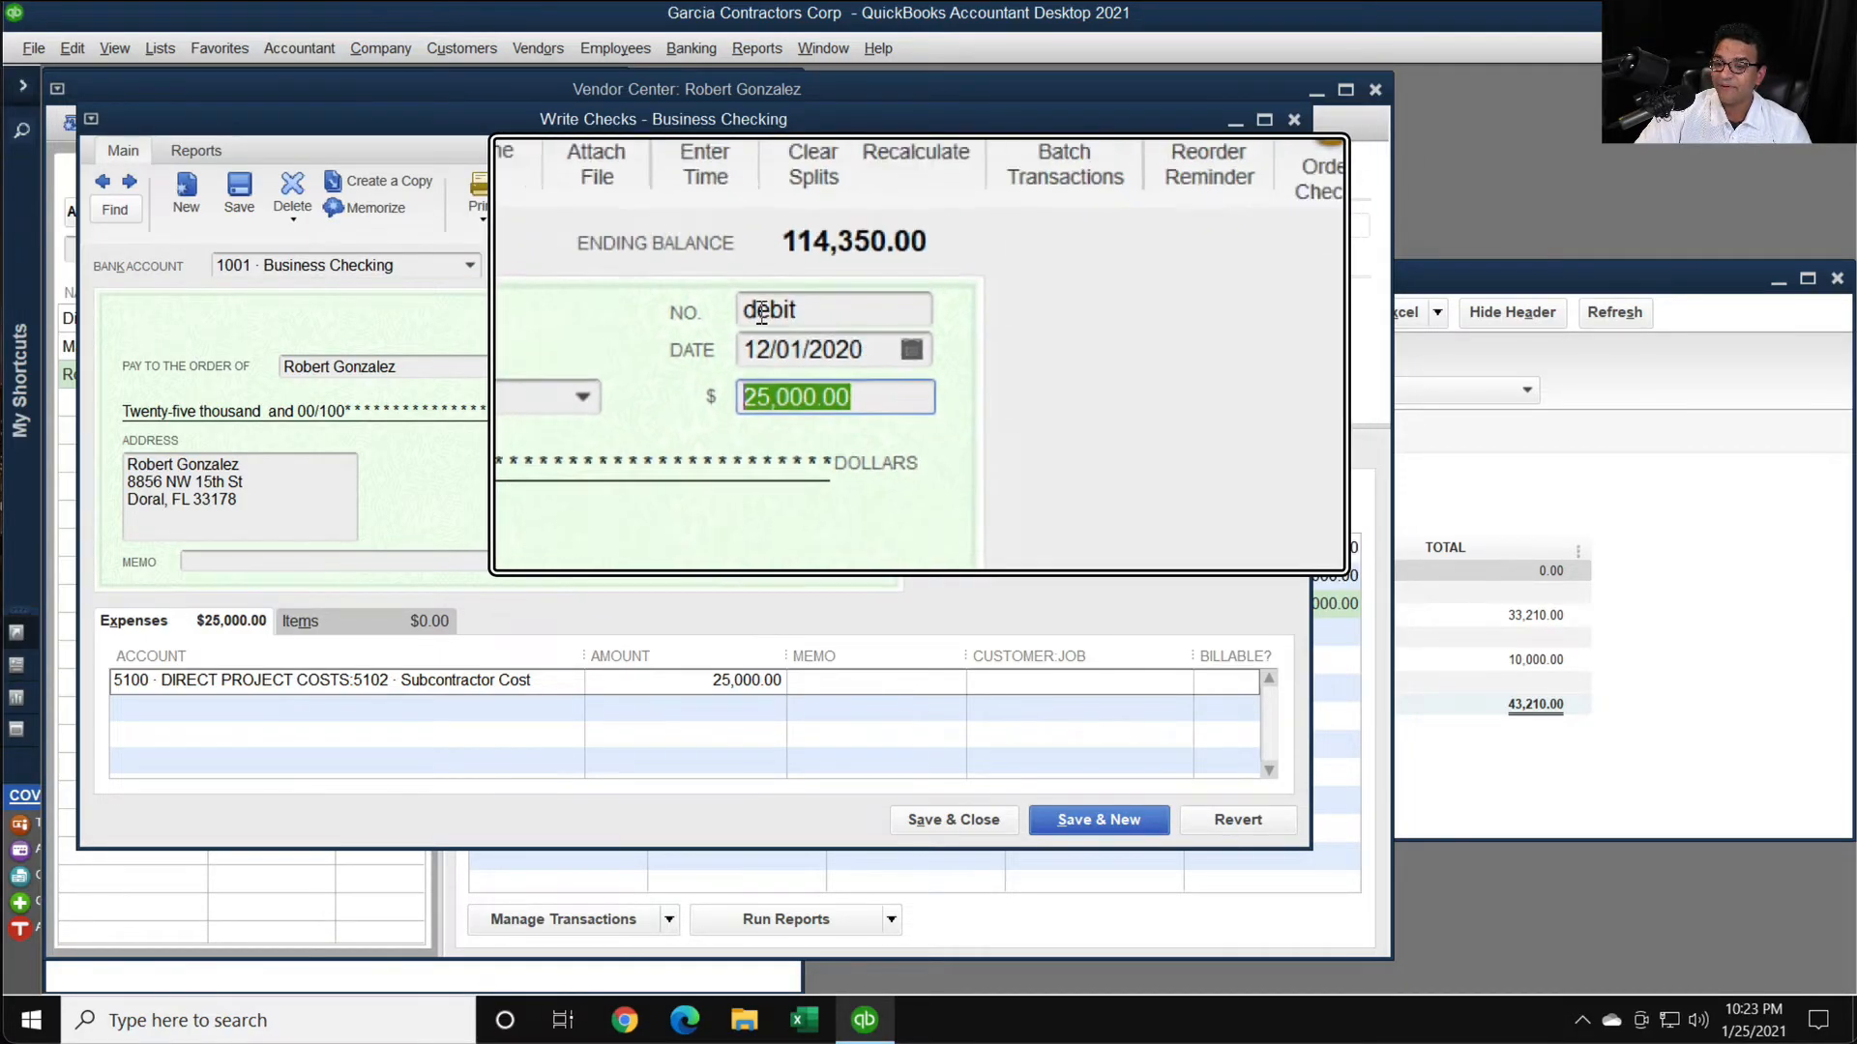
click(942, 820)
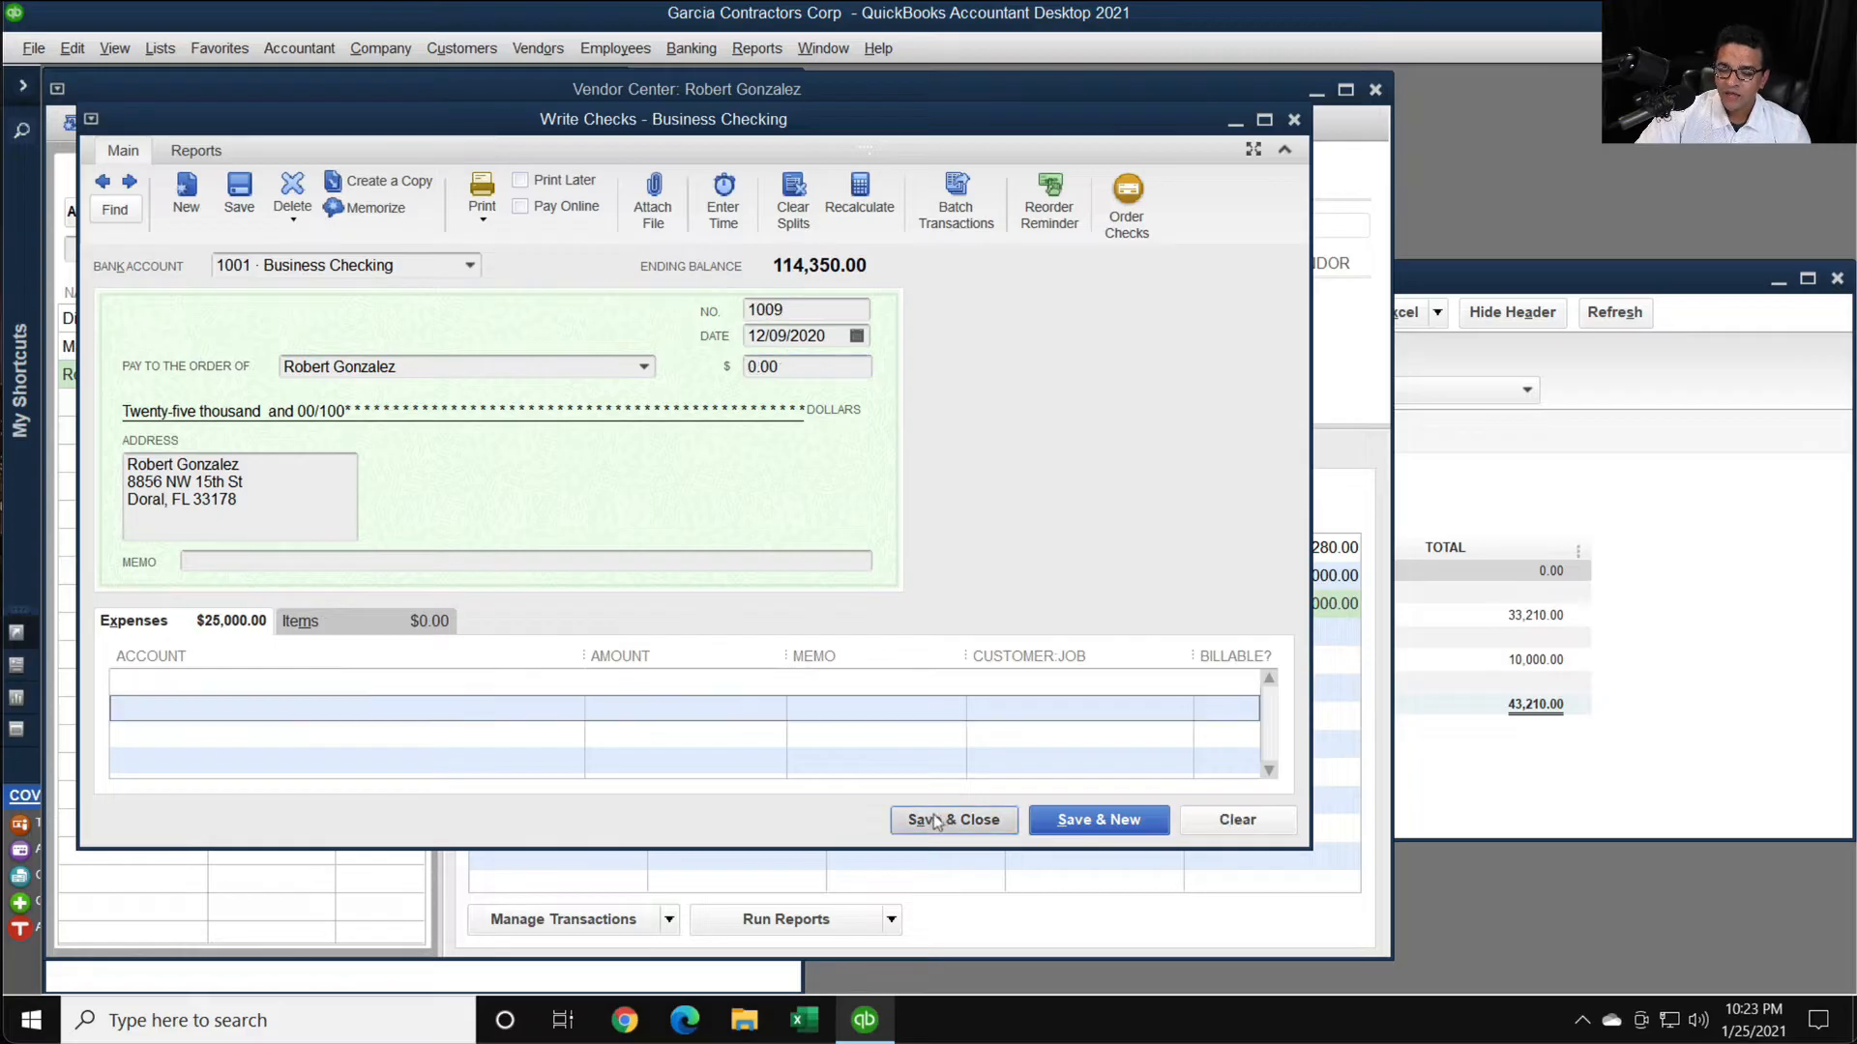
- Examine the account and card on the vendor's 12/09/2020 credit card charge and compare it with the 1099 Summary report
double_click(960, 549)
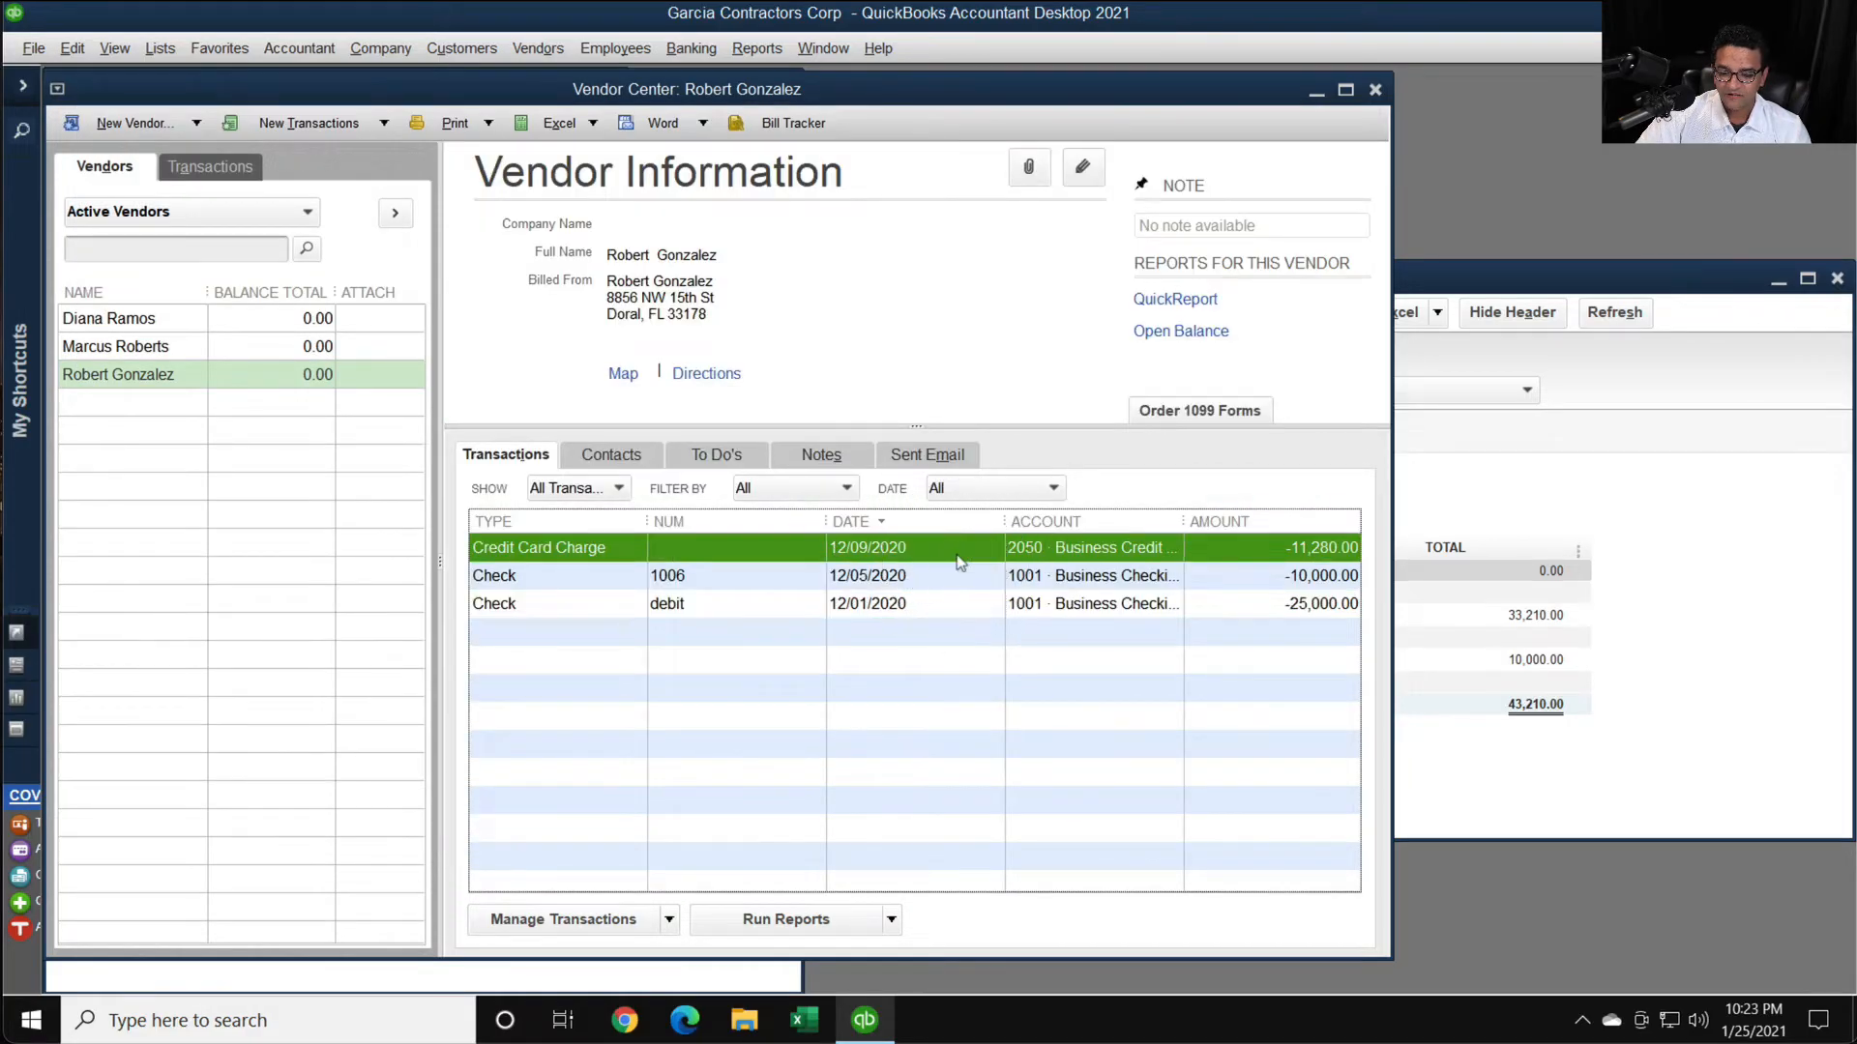
click(527, 712)
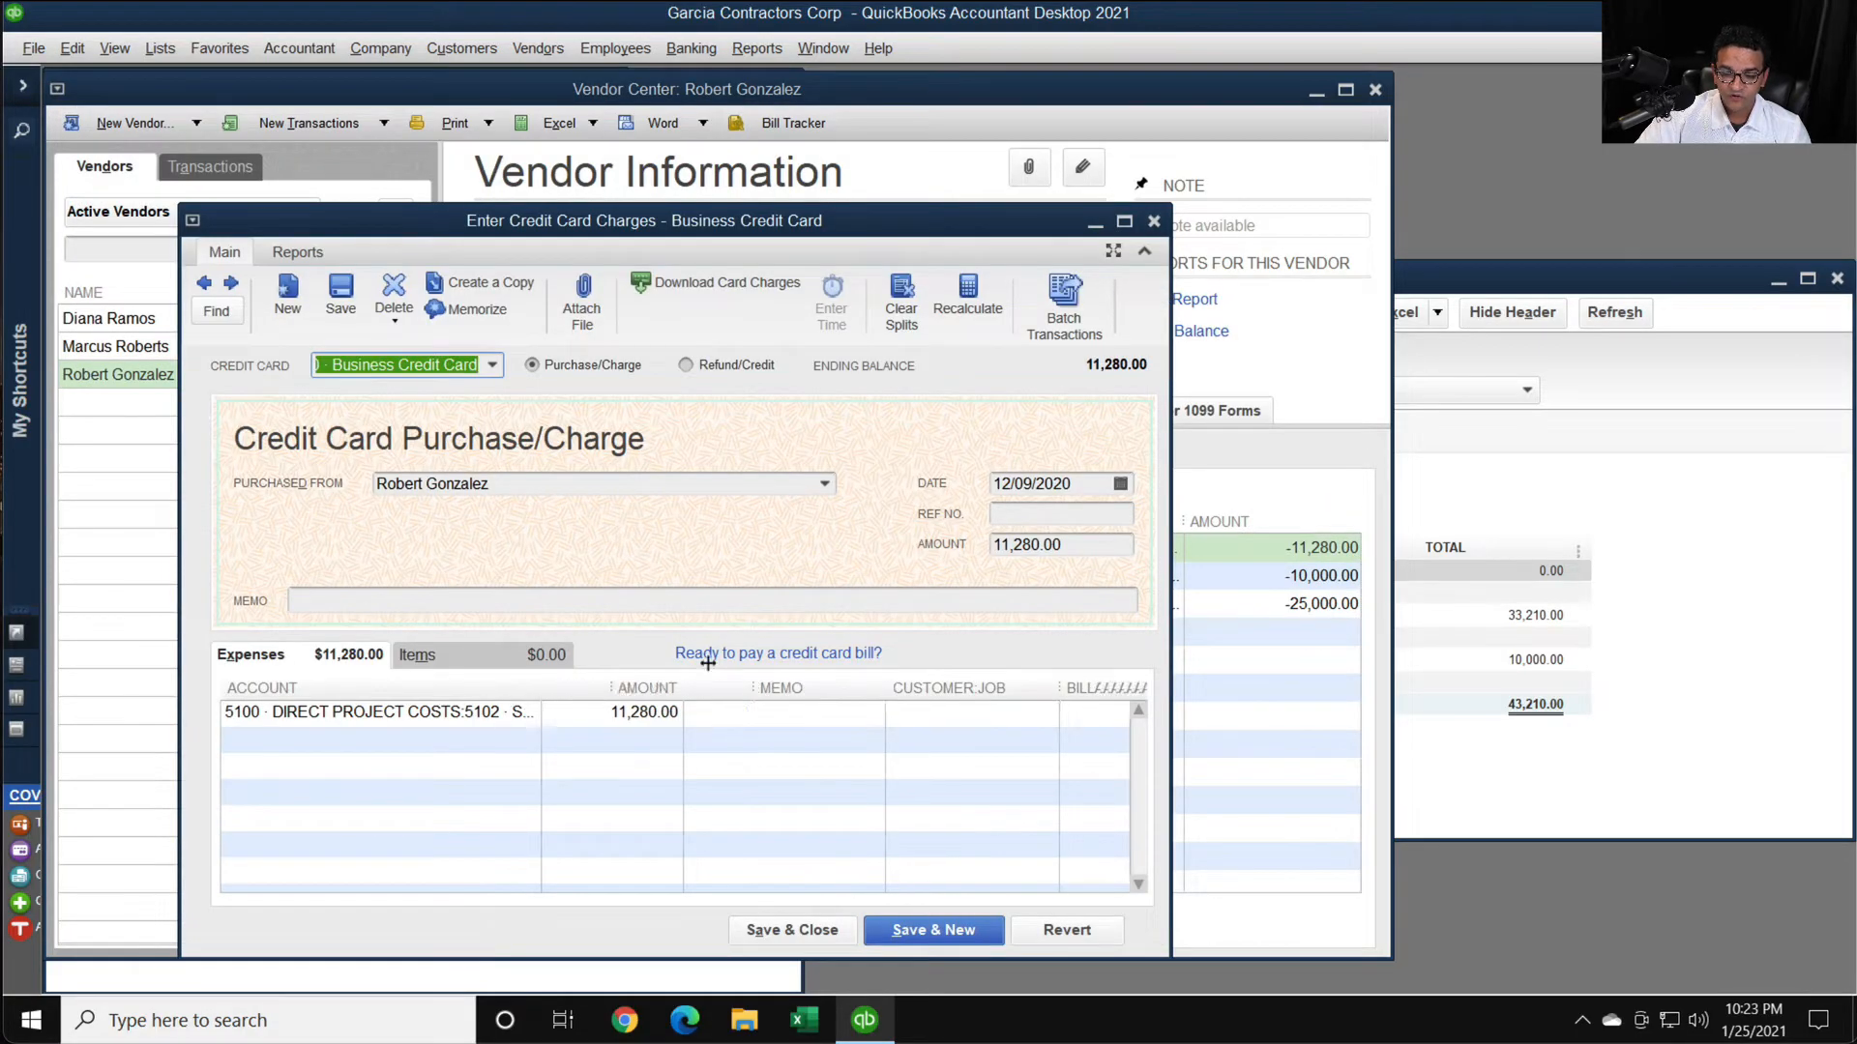
drag(764, 687, 685, 687)
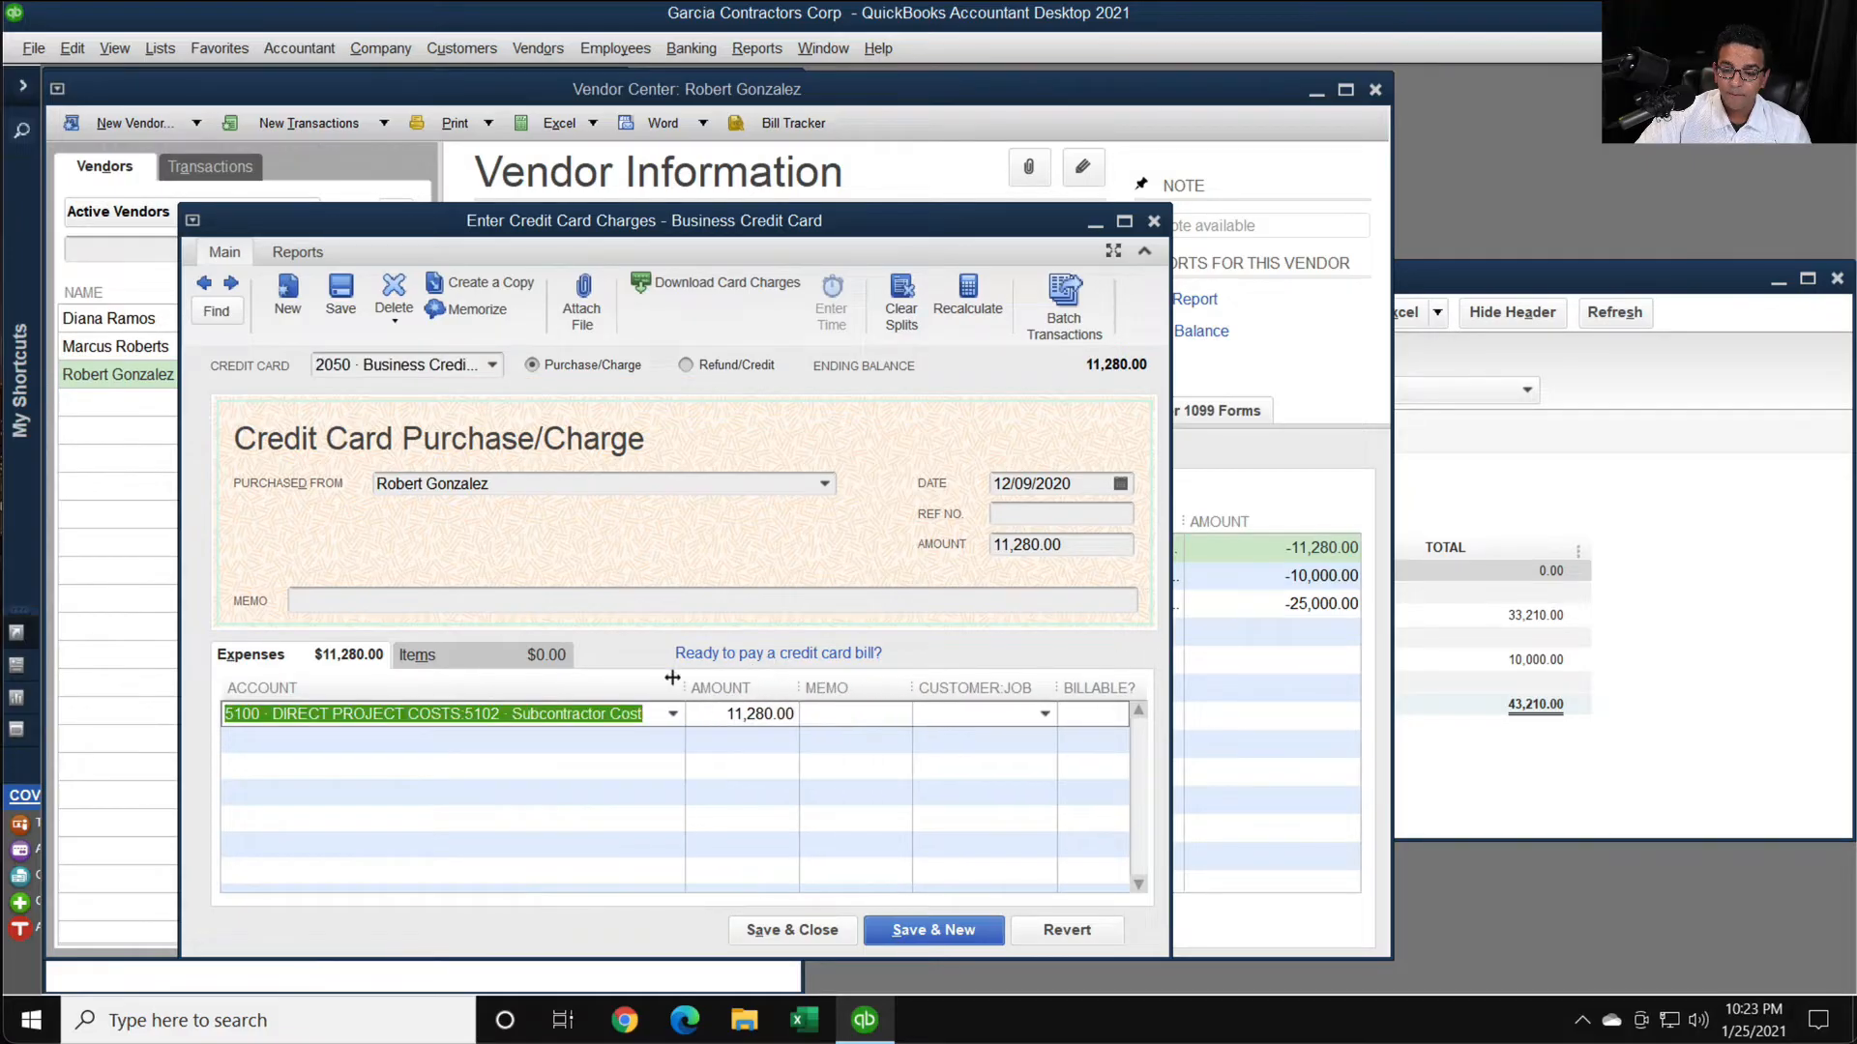
click(497, 367)
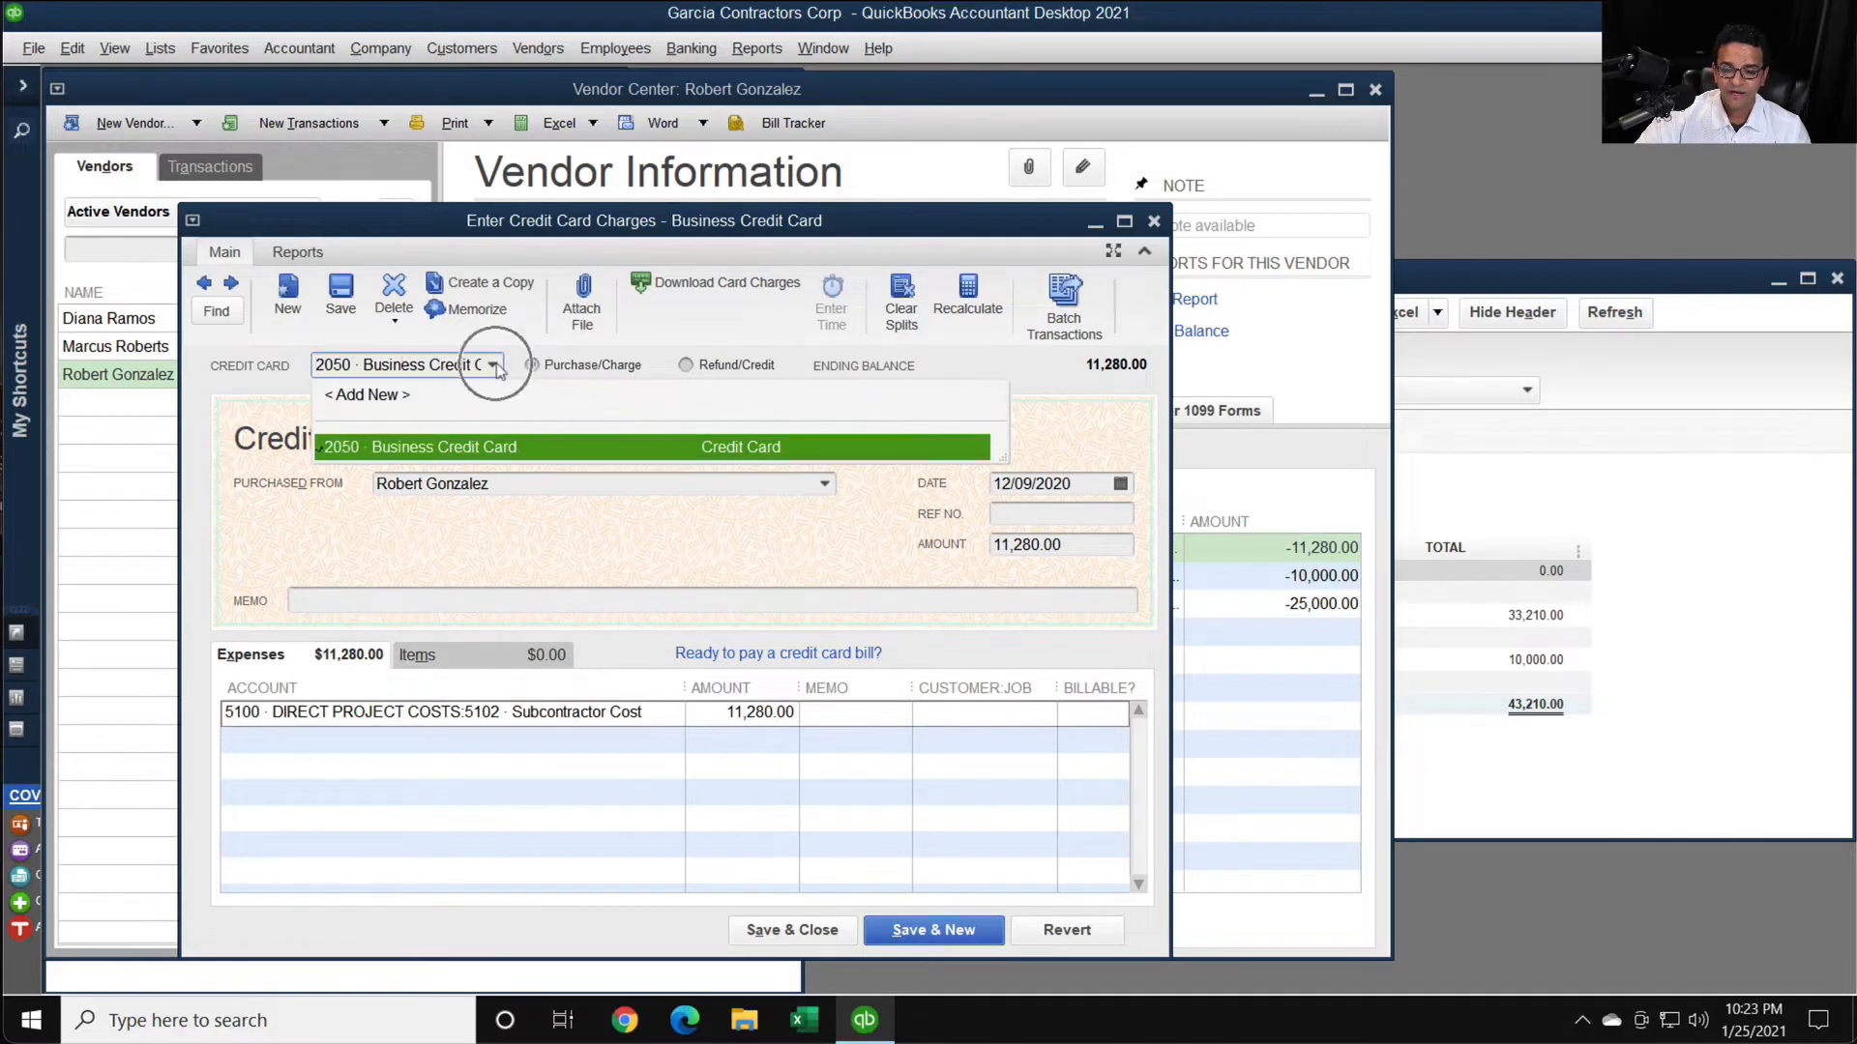
click(1731, 561)
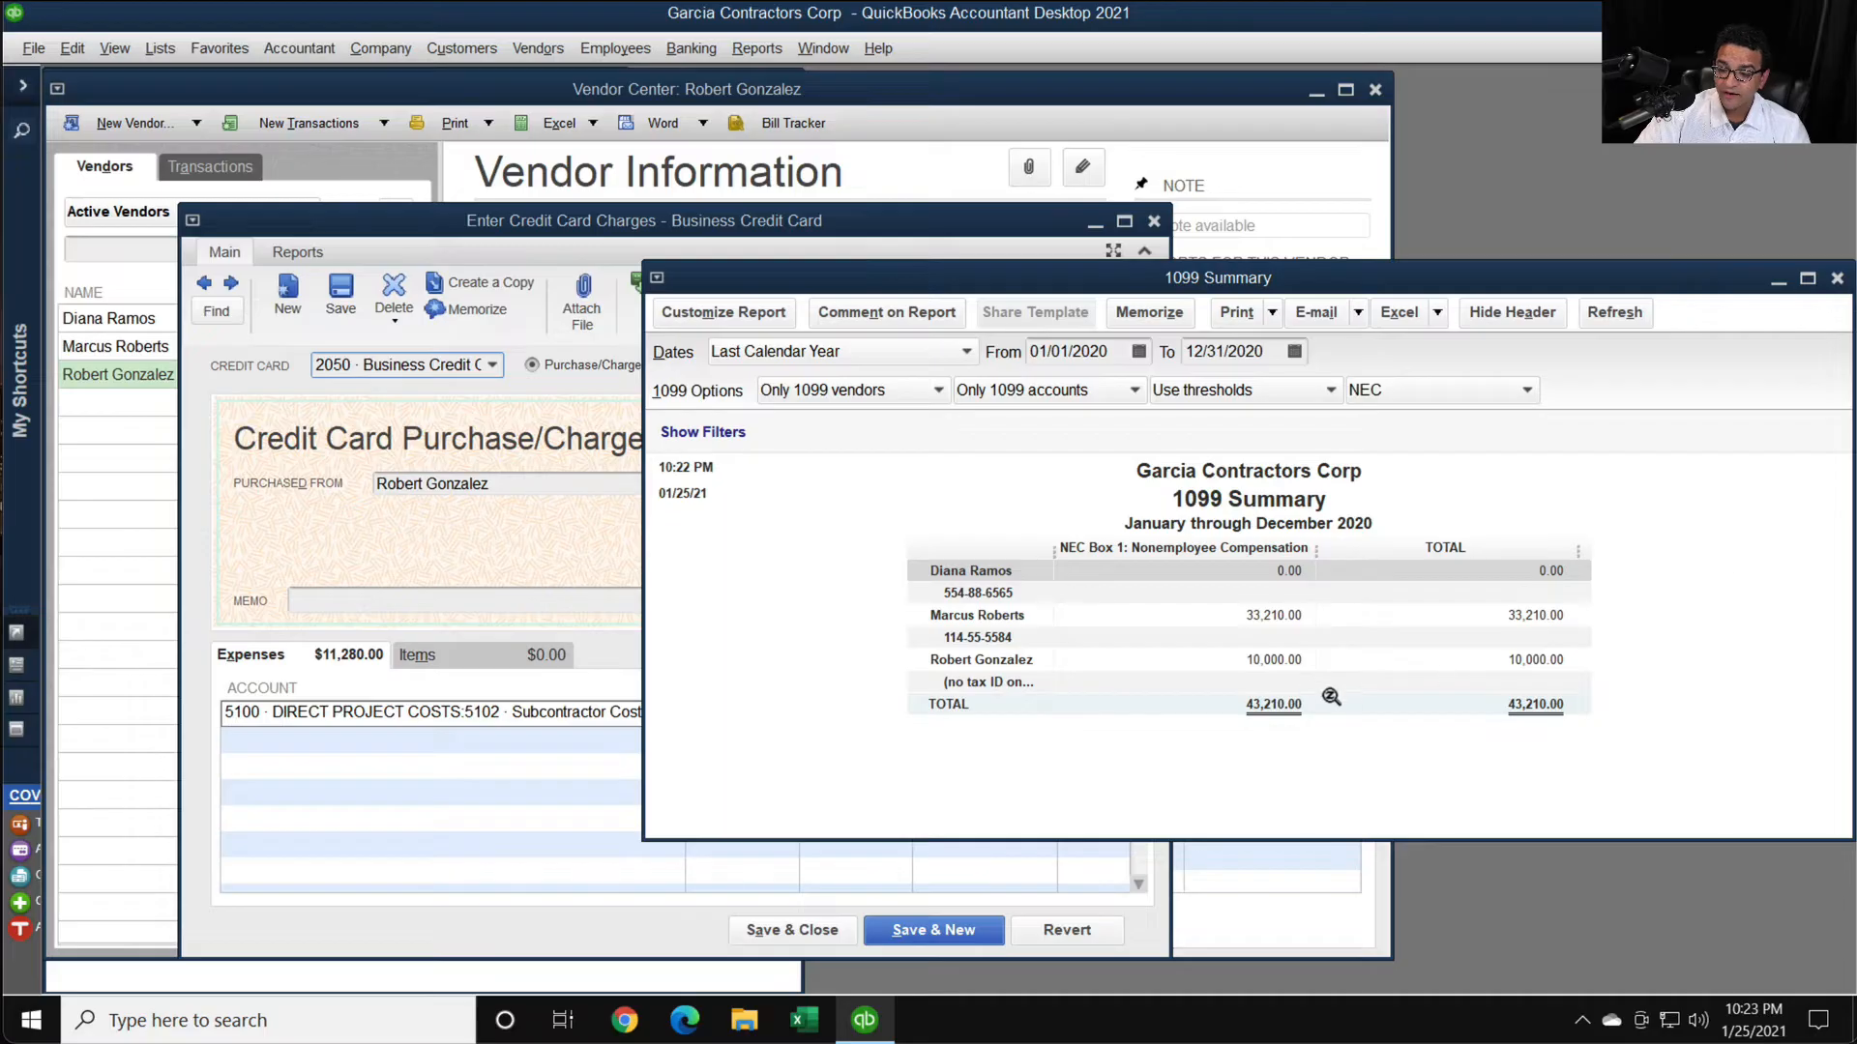
key(ctrl)
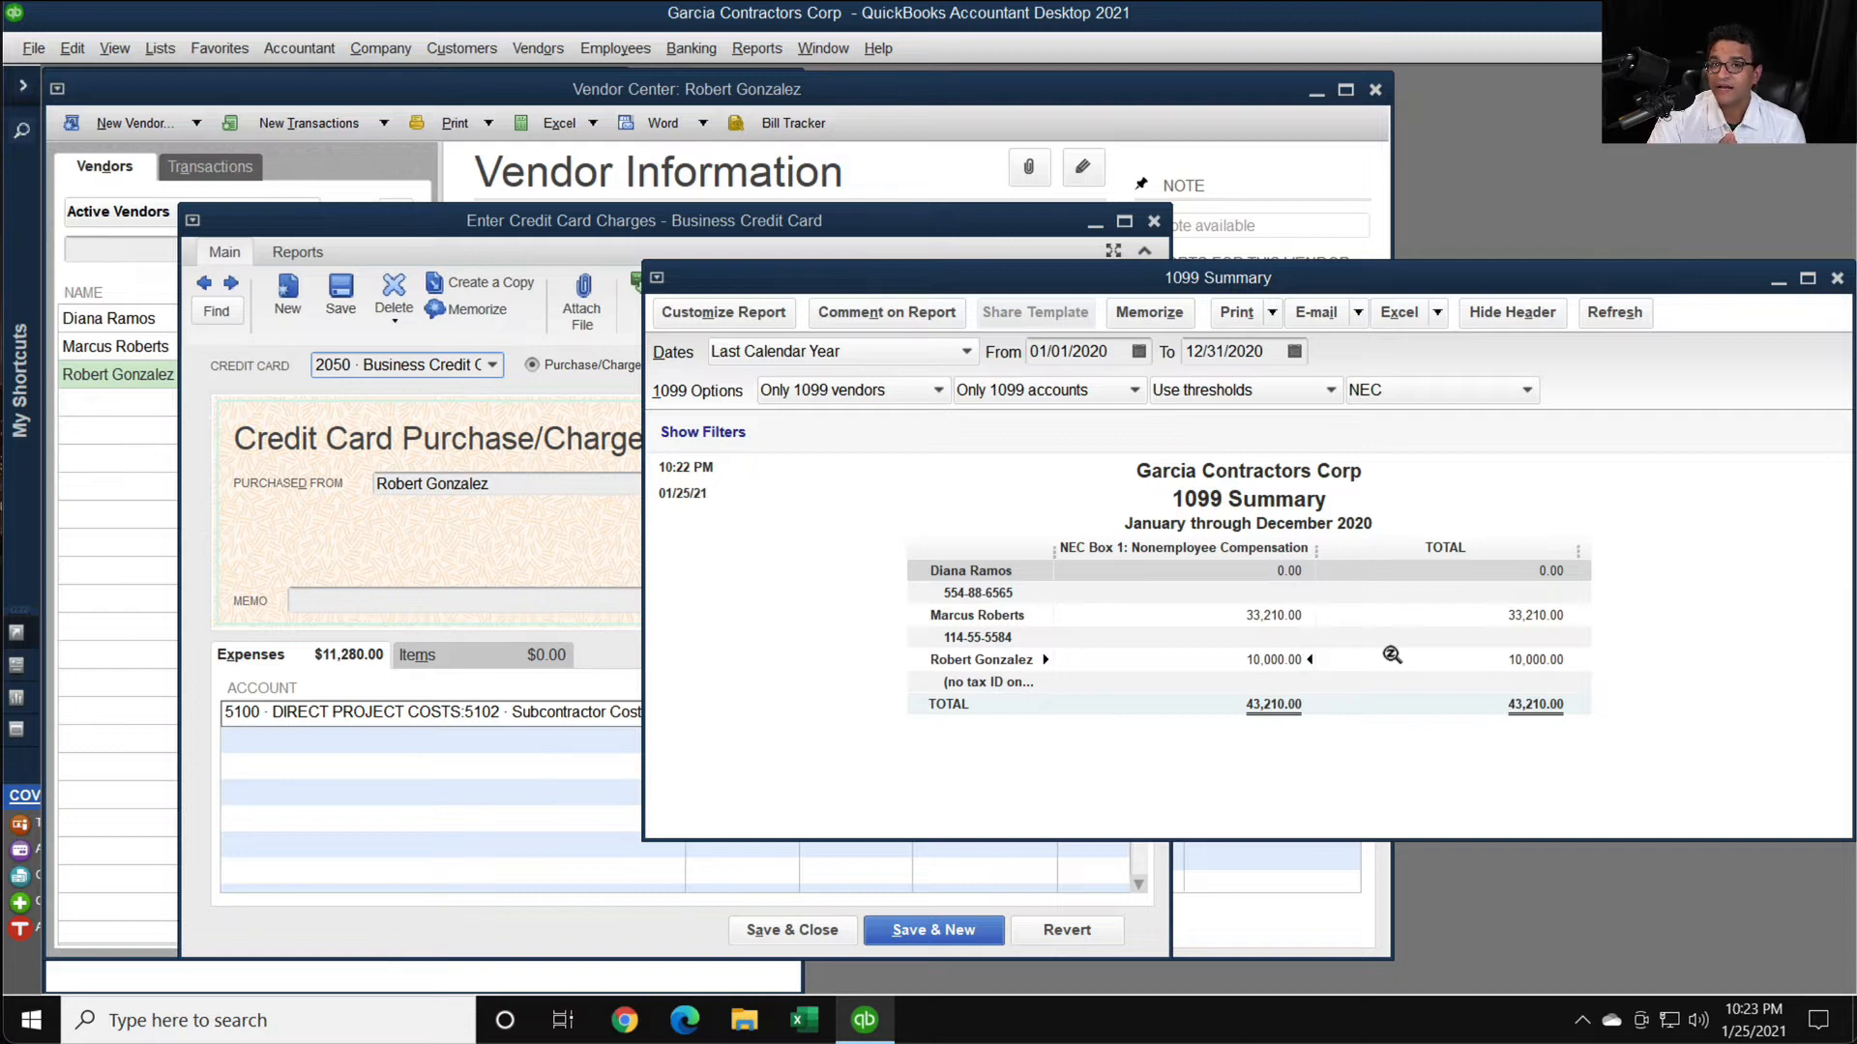
- Check the card account options on the credit card charge, close the charge, and bring the Vendor Center to the front
click(587, 781)
click(494, 365)
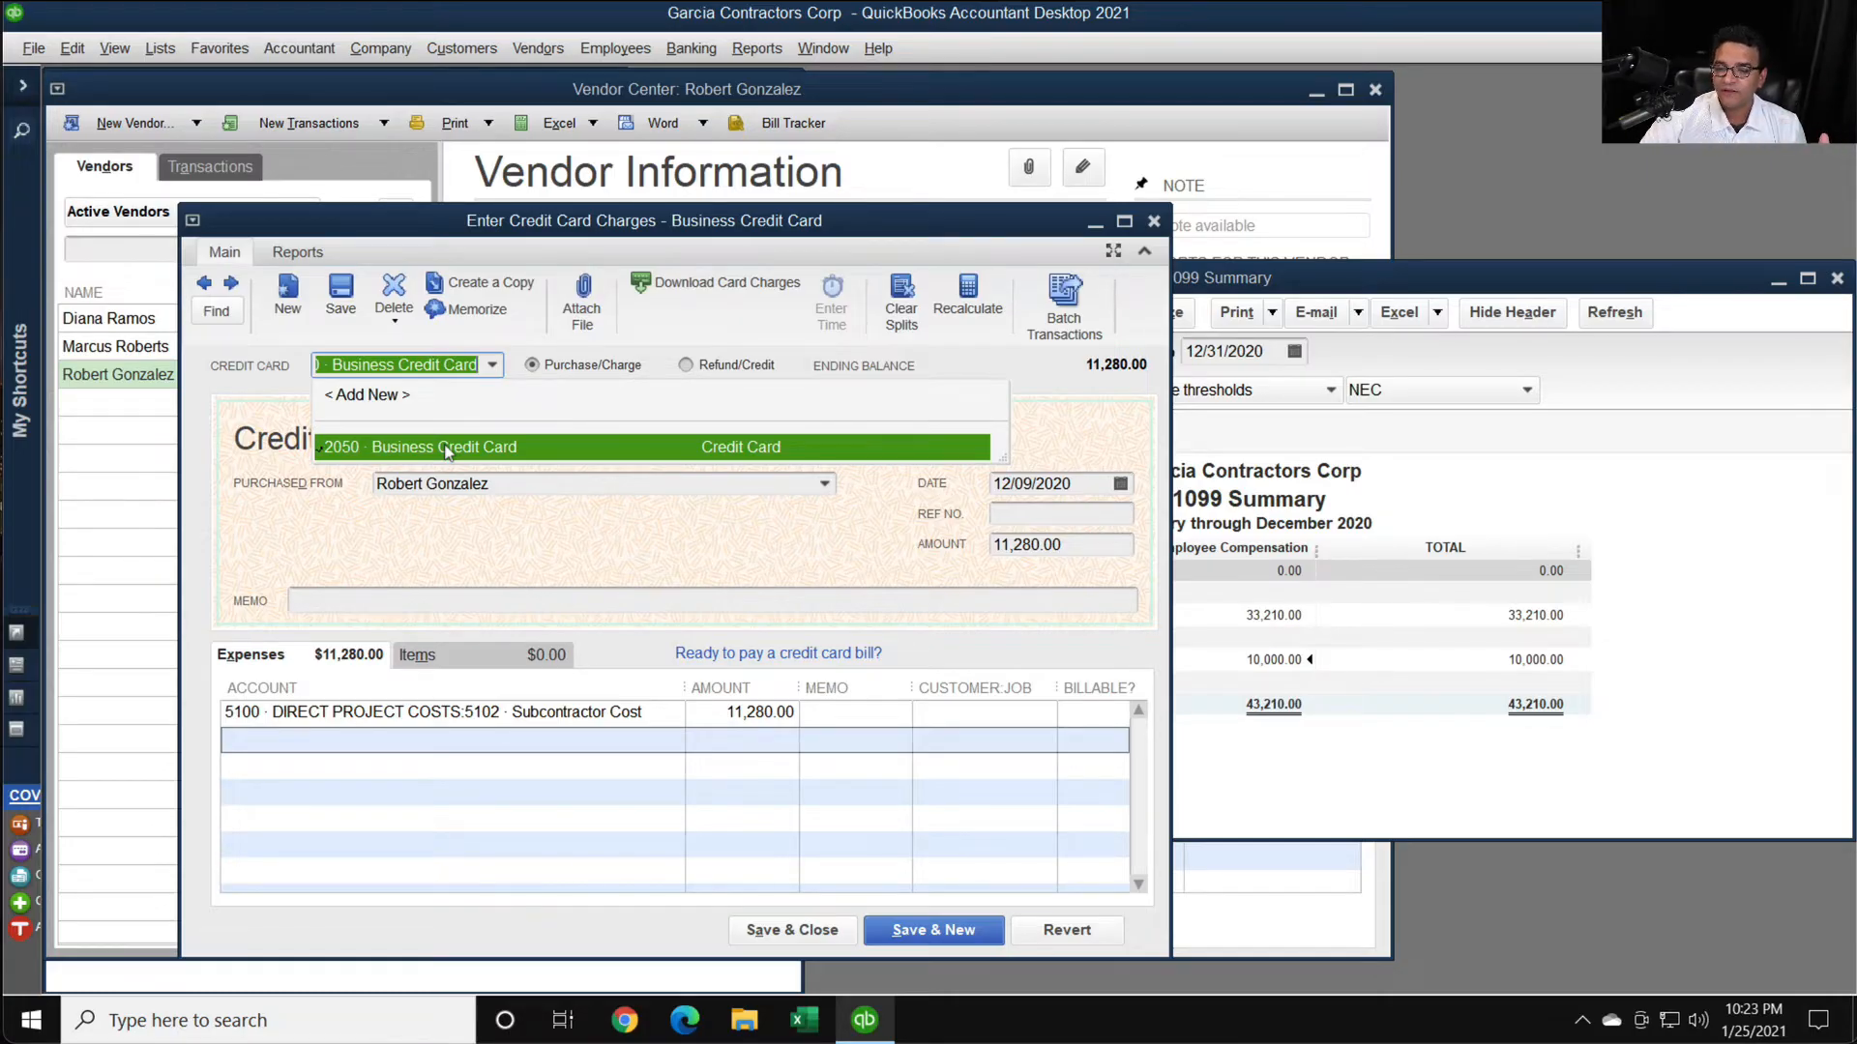
click(643, 814)
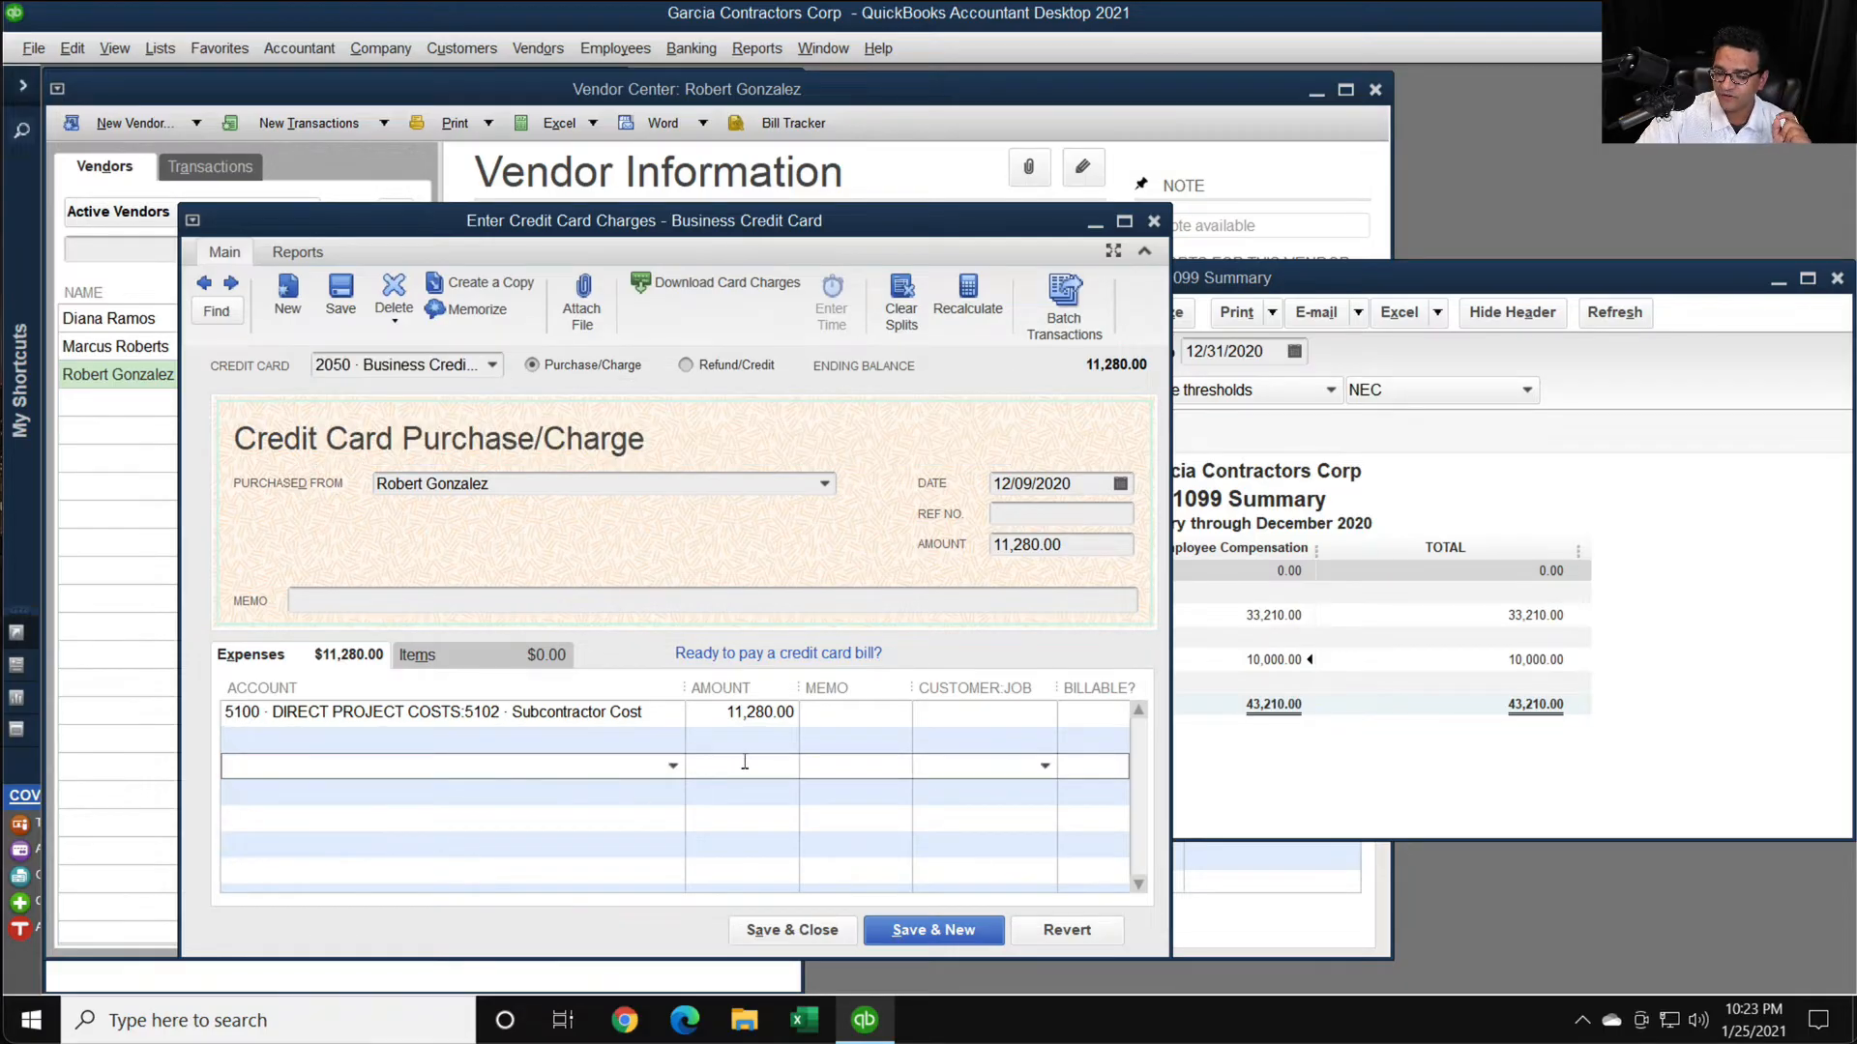
click(791, 929)
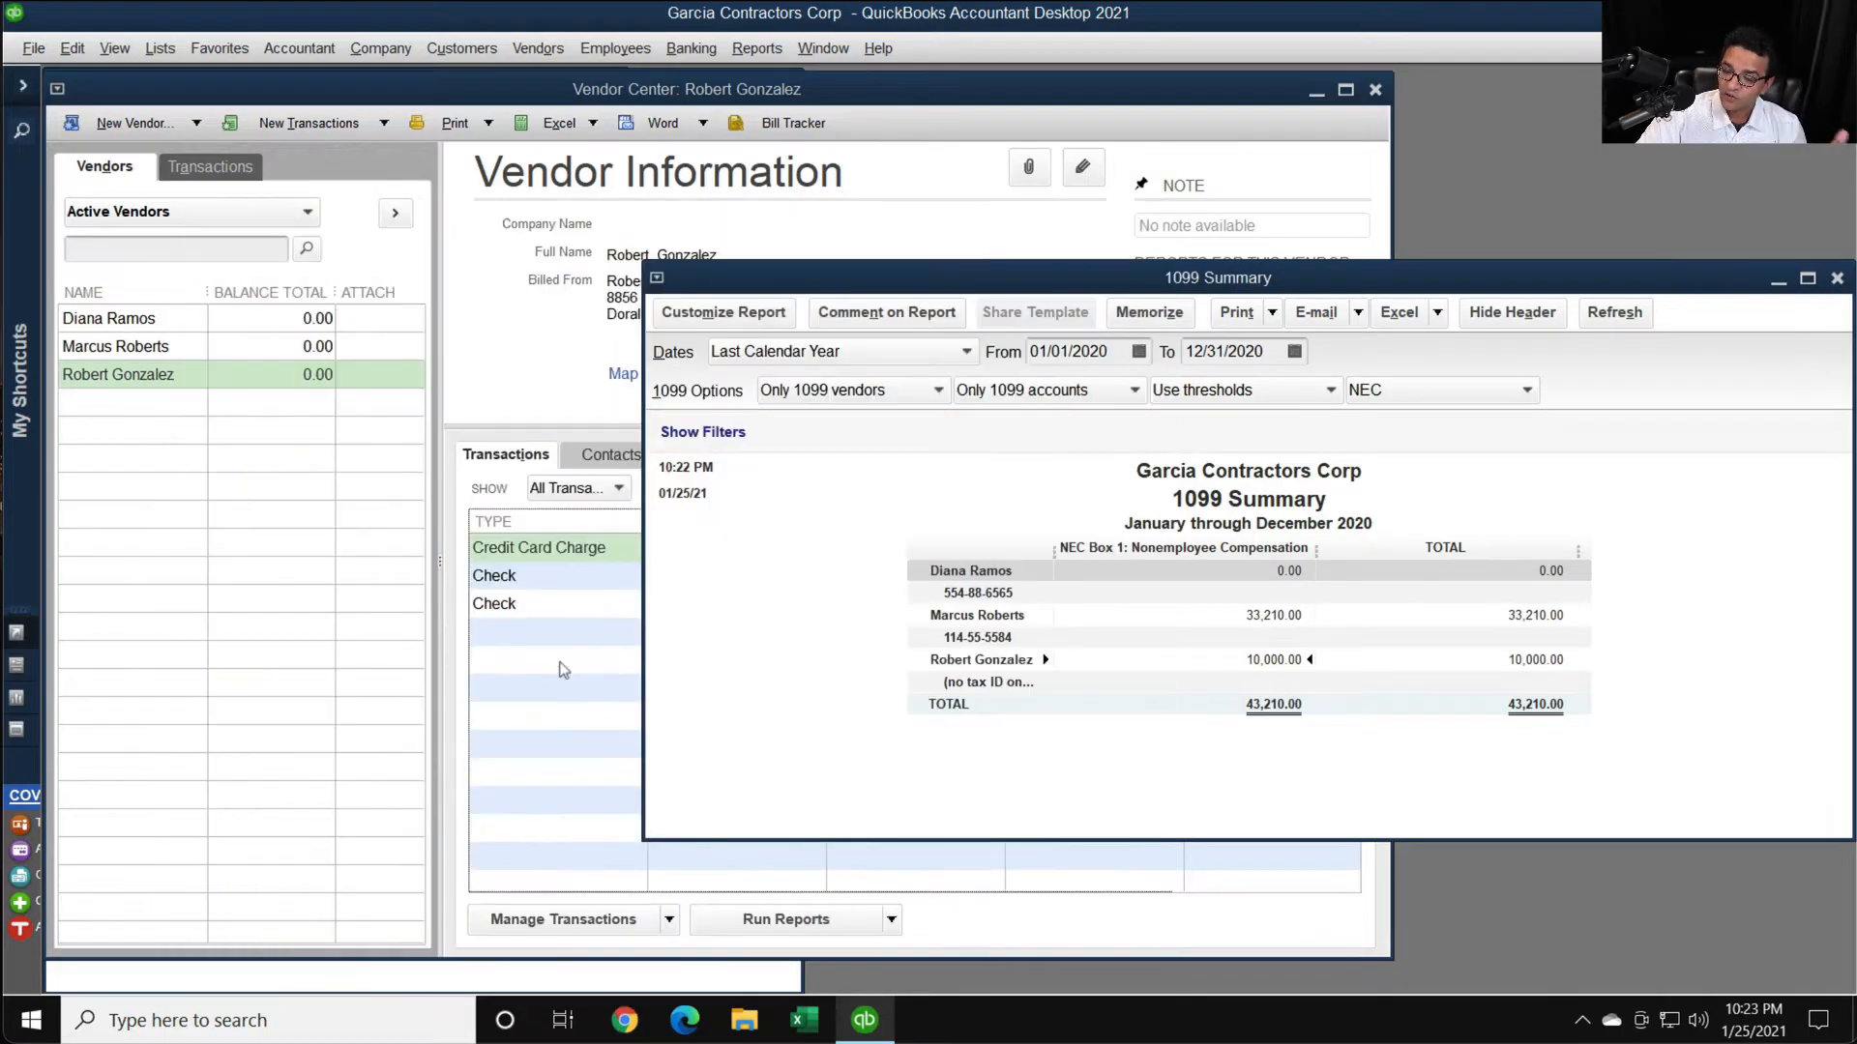
click(518, 634)
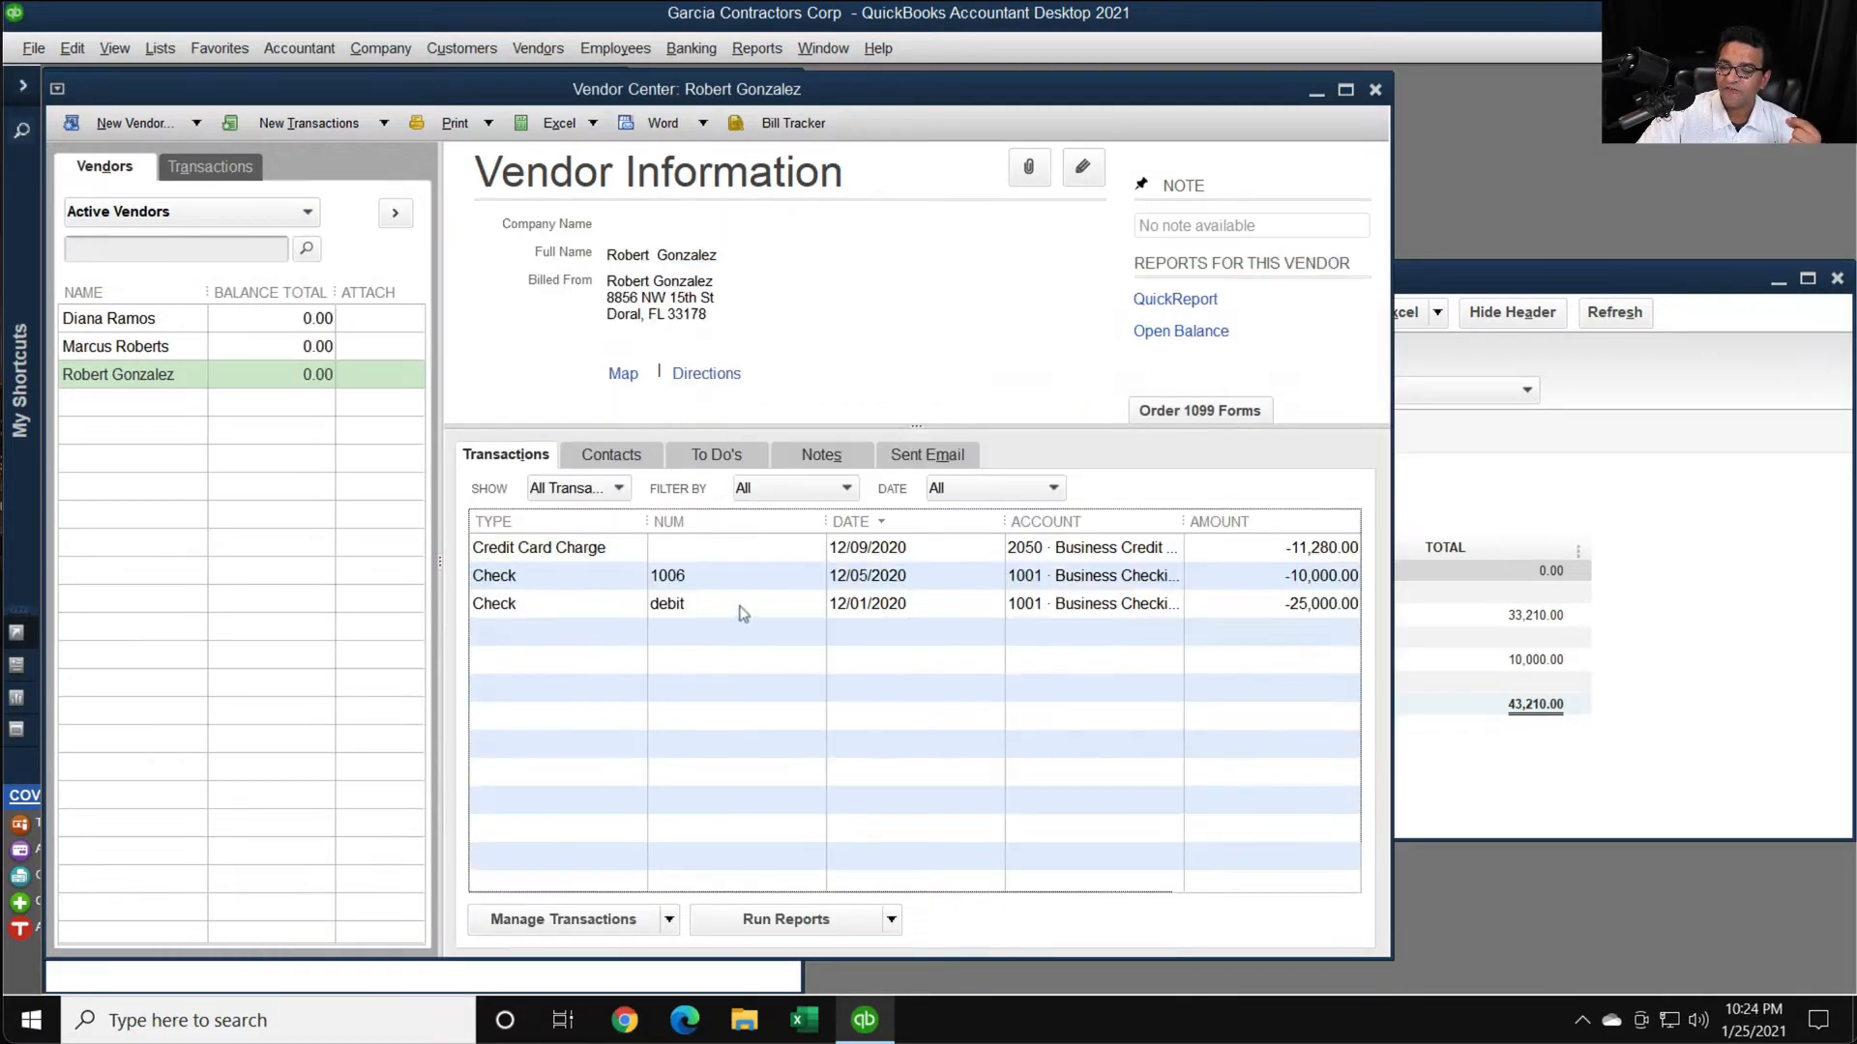
- Open the vendor's 12/01/2020 check, change its number to DBT, and save the changed transaction
double_click(530, 607)
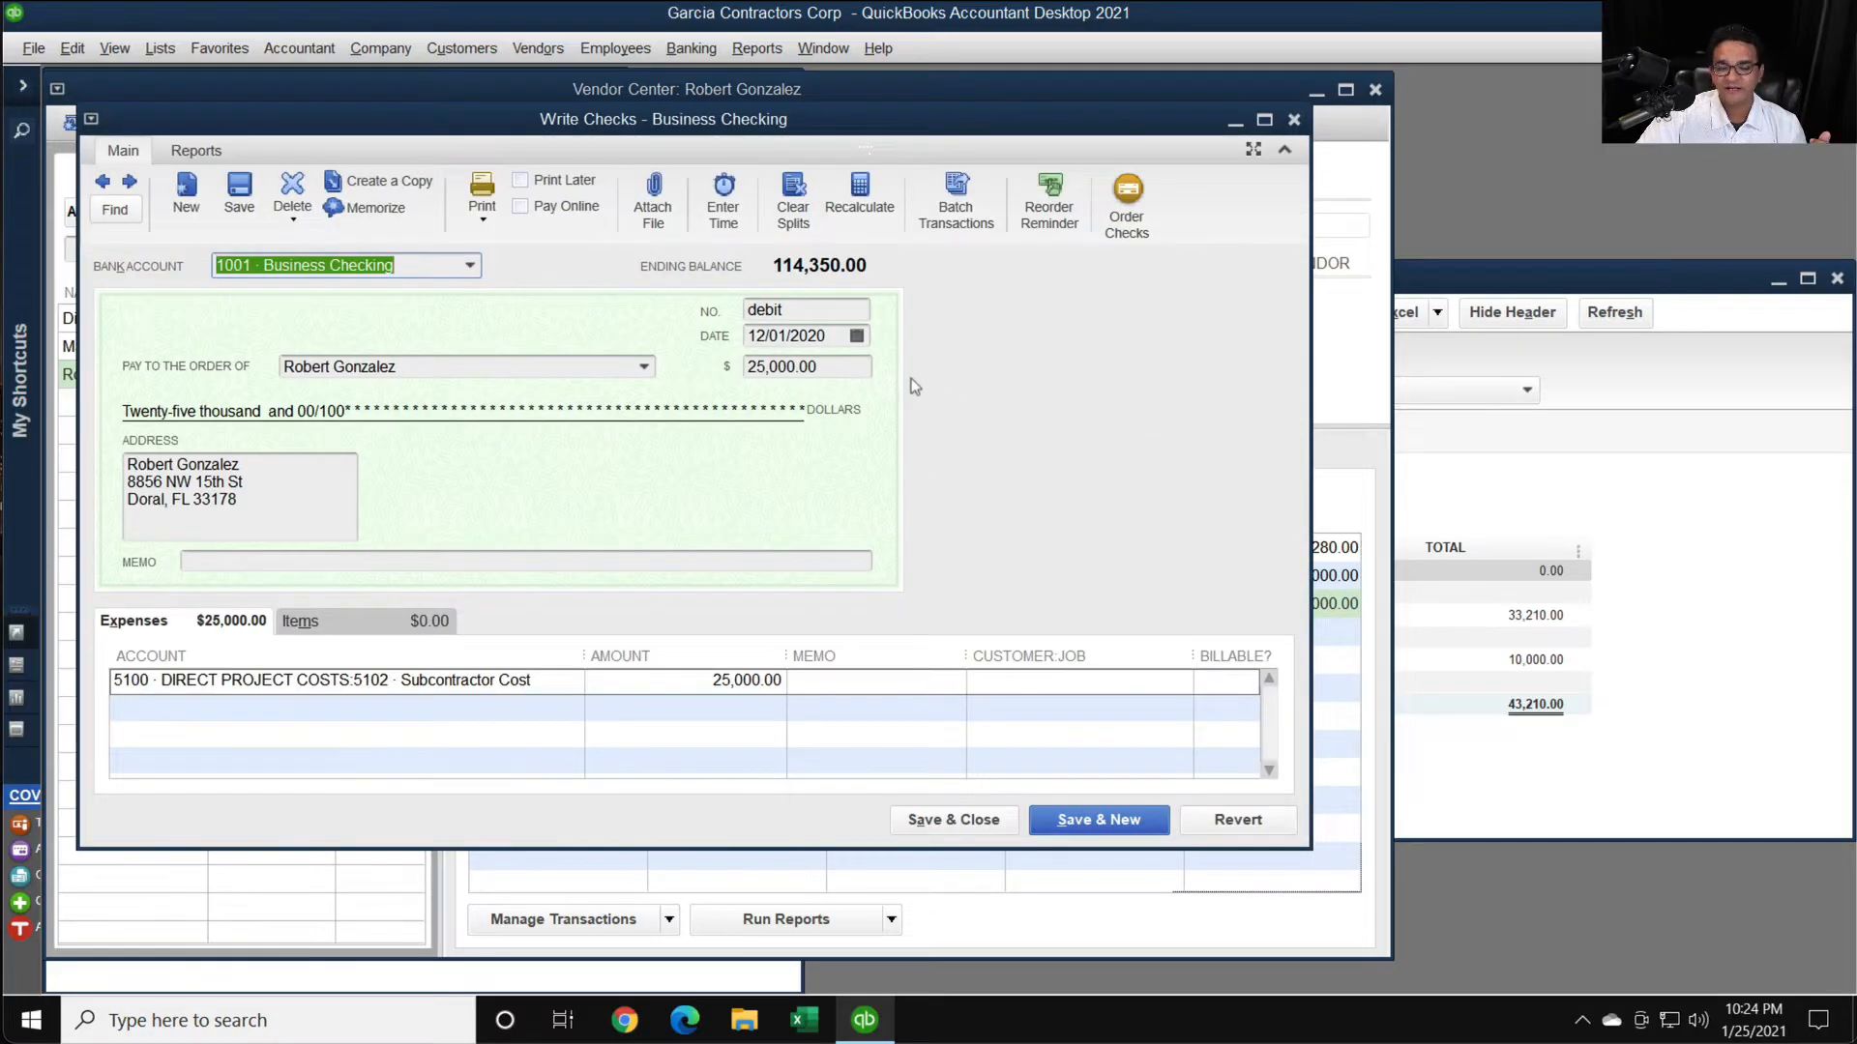
click(822, 310)
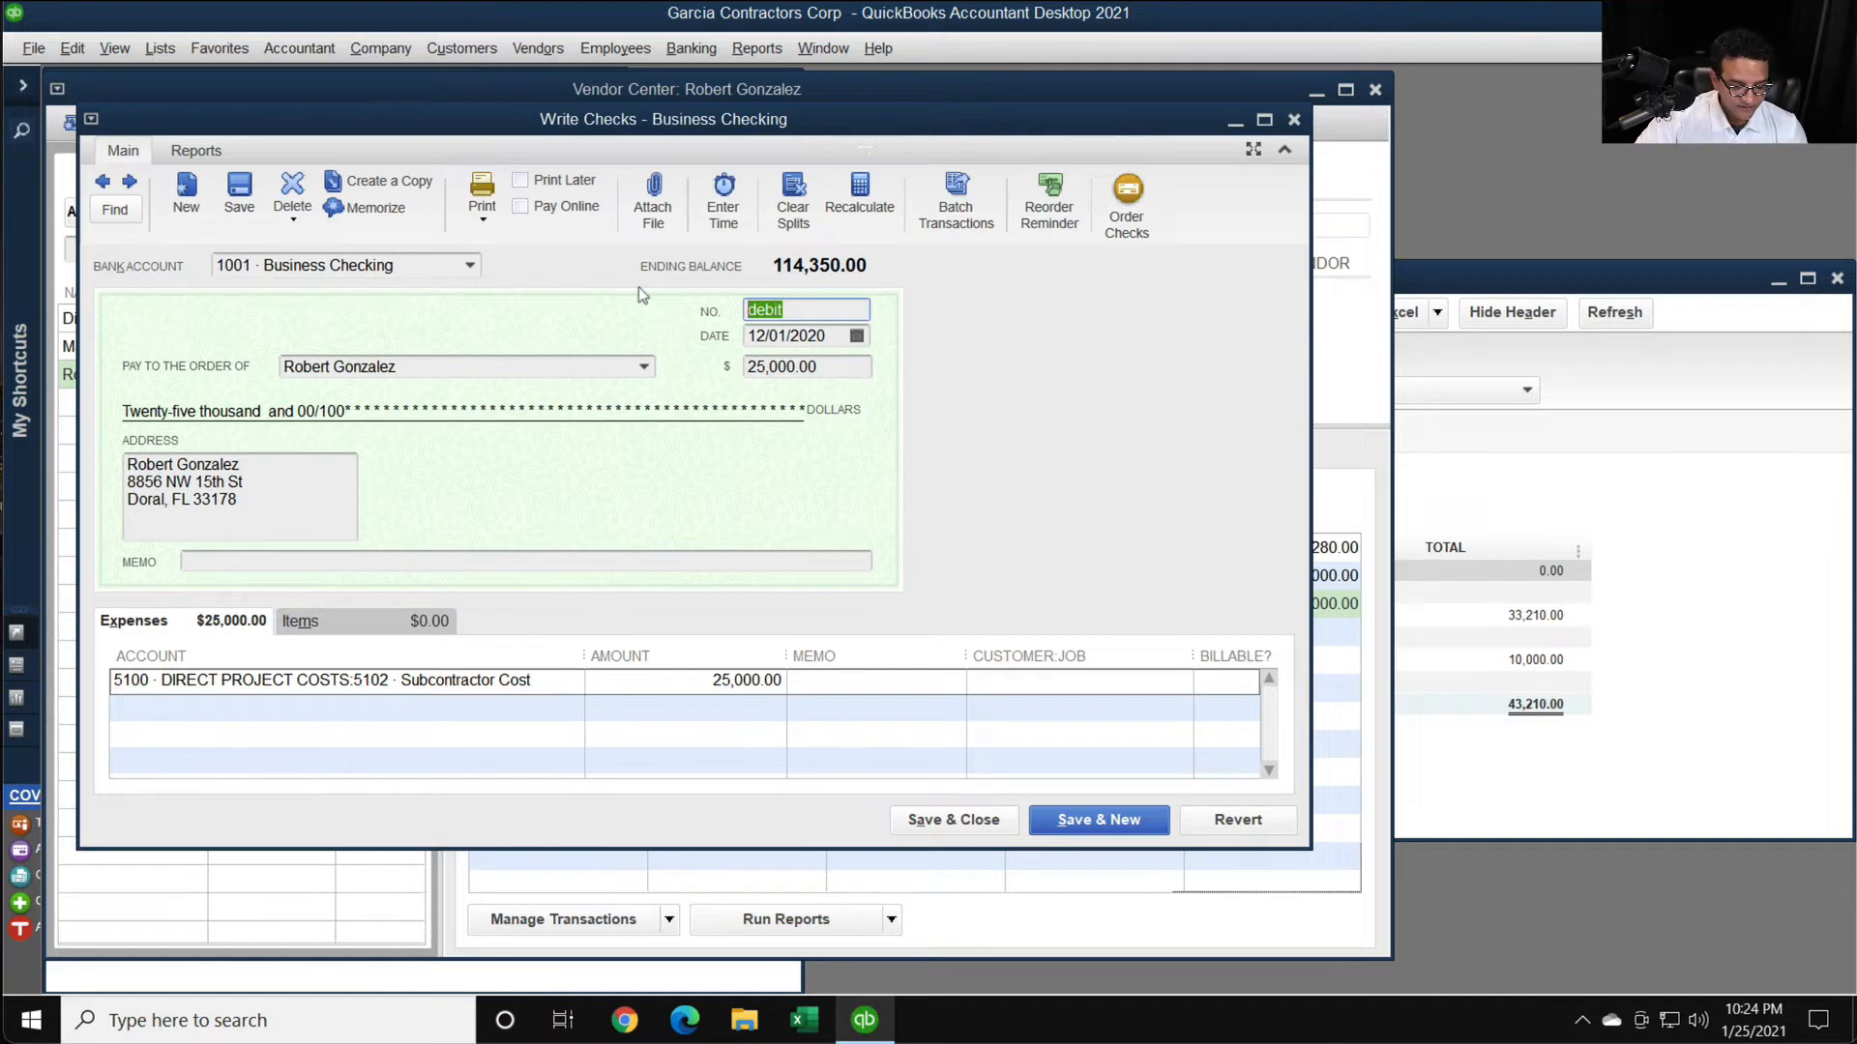
text(b)
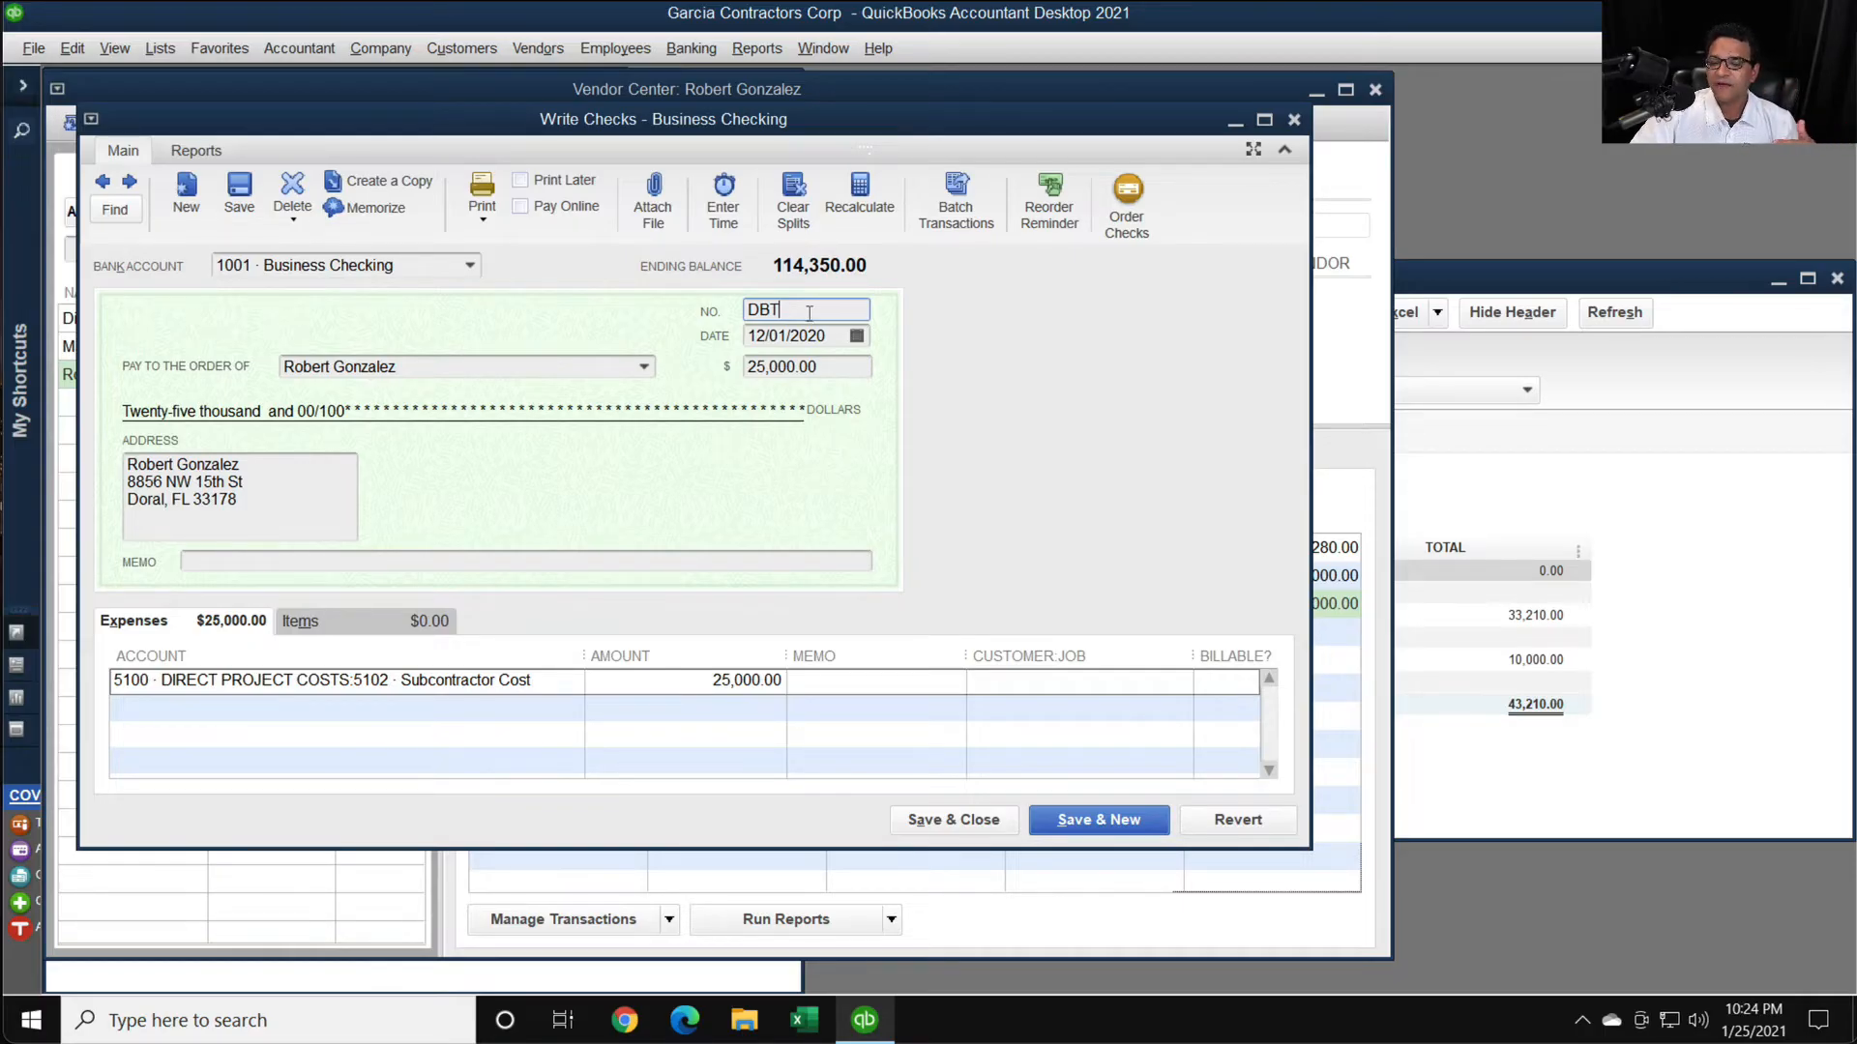
drag(810, 312, 654, 310)
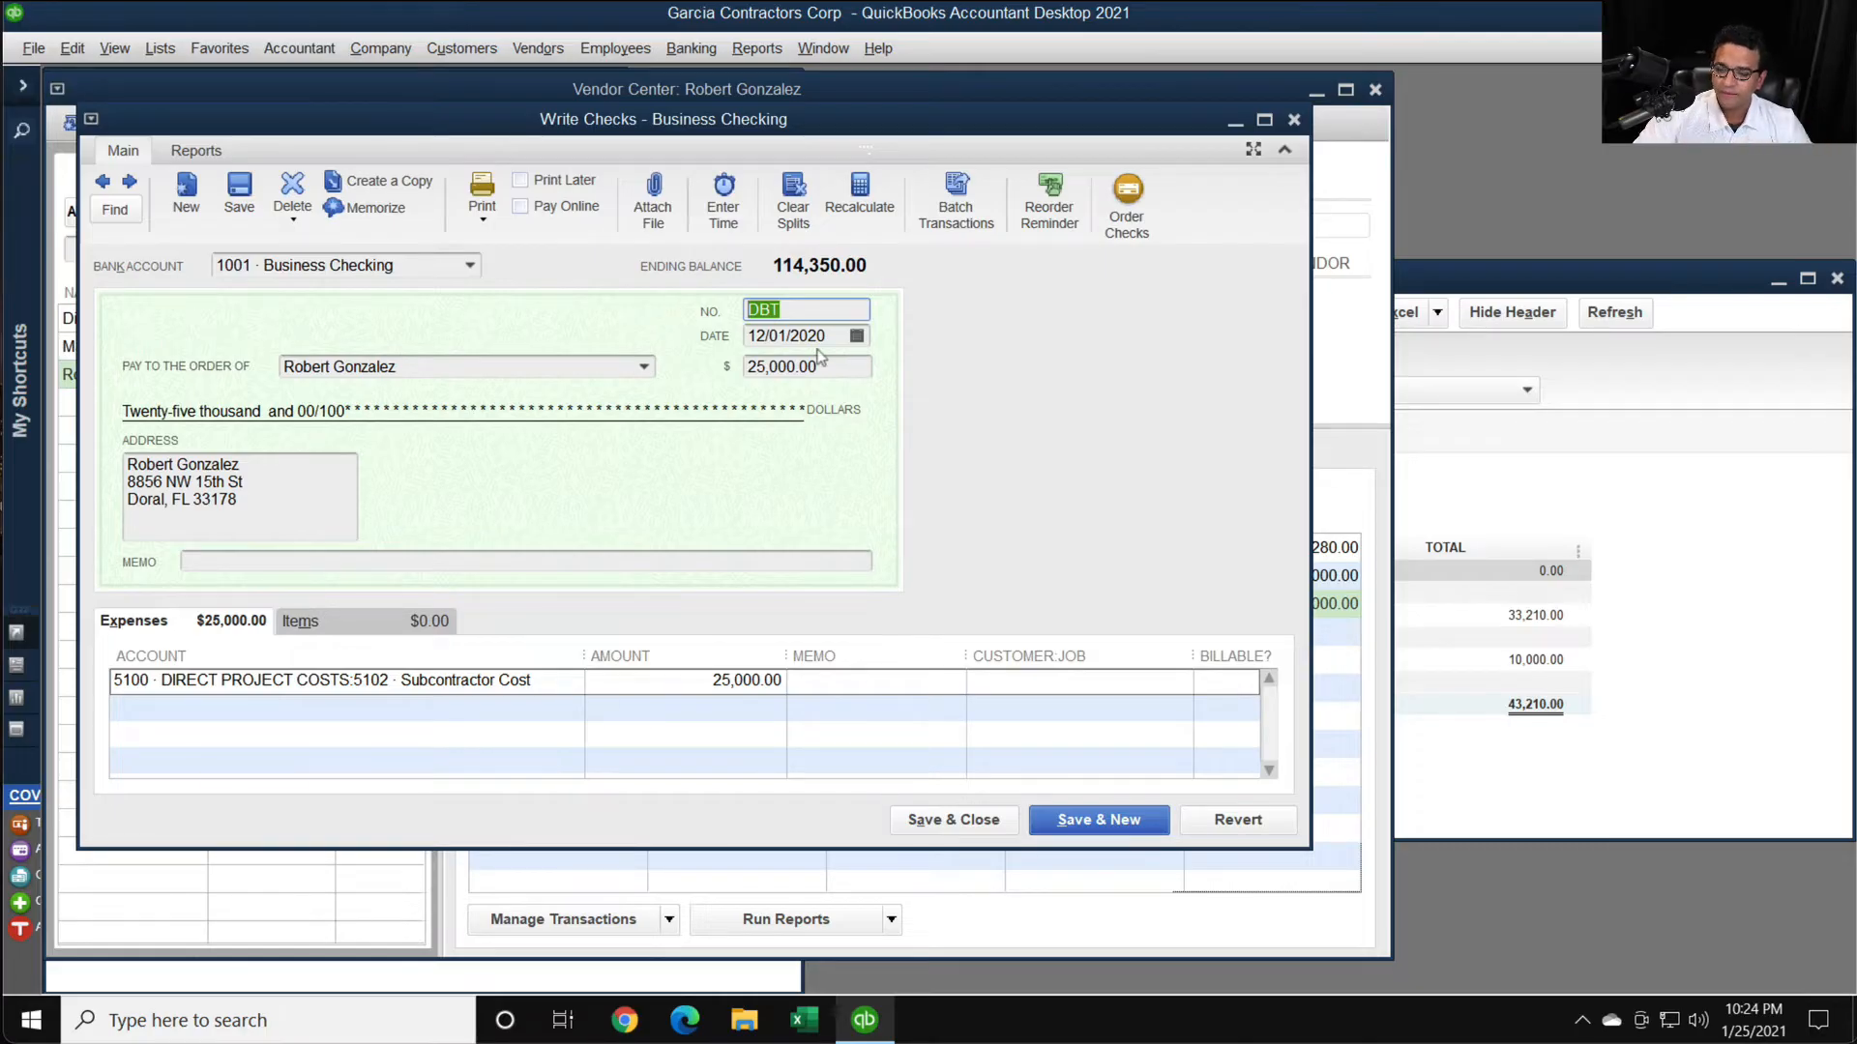
click(967, 820)
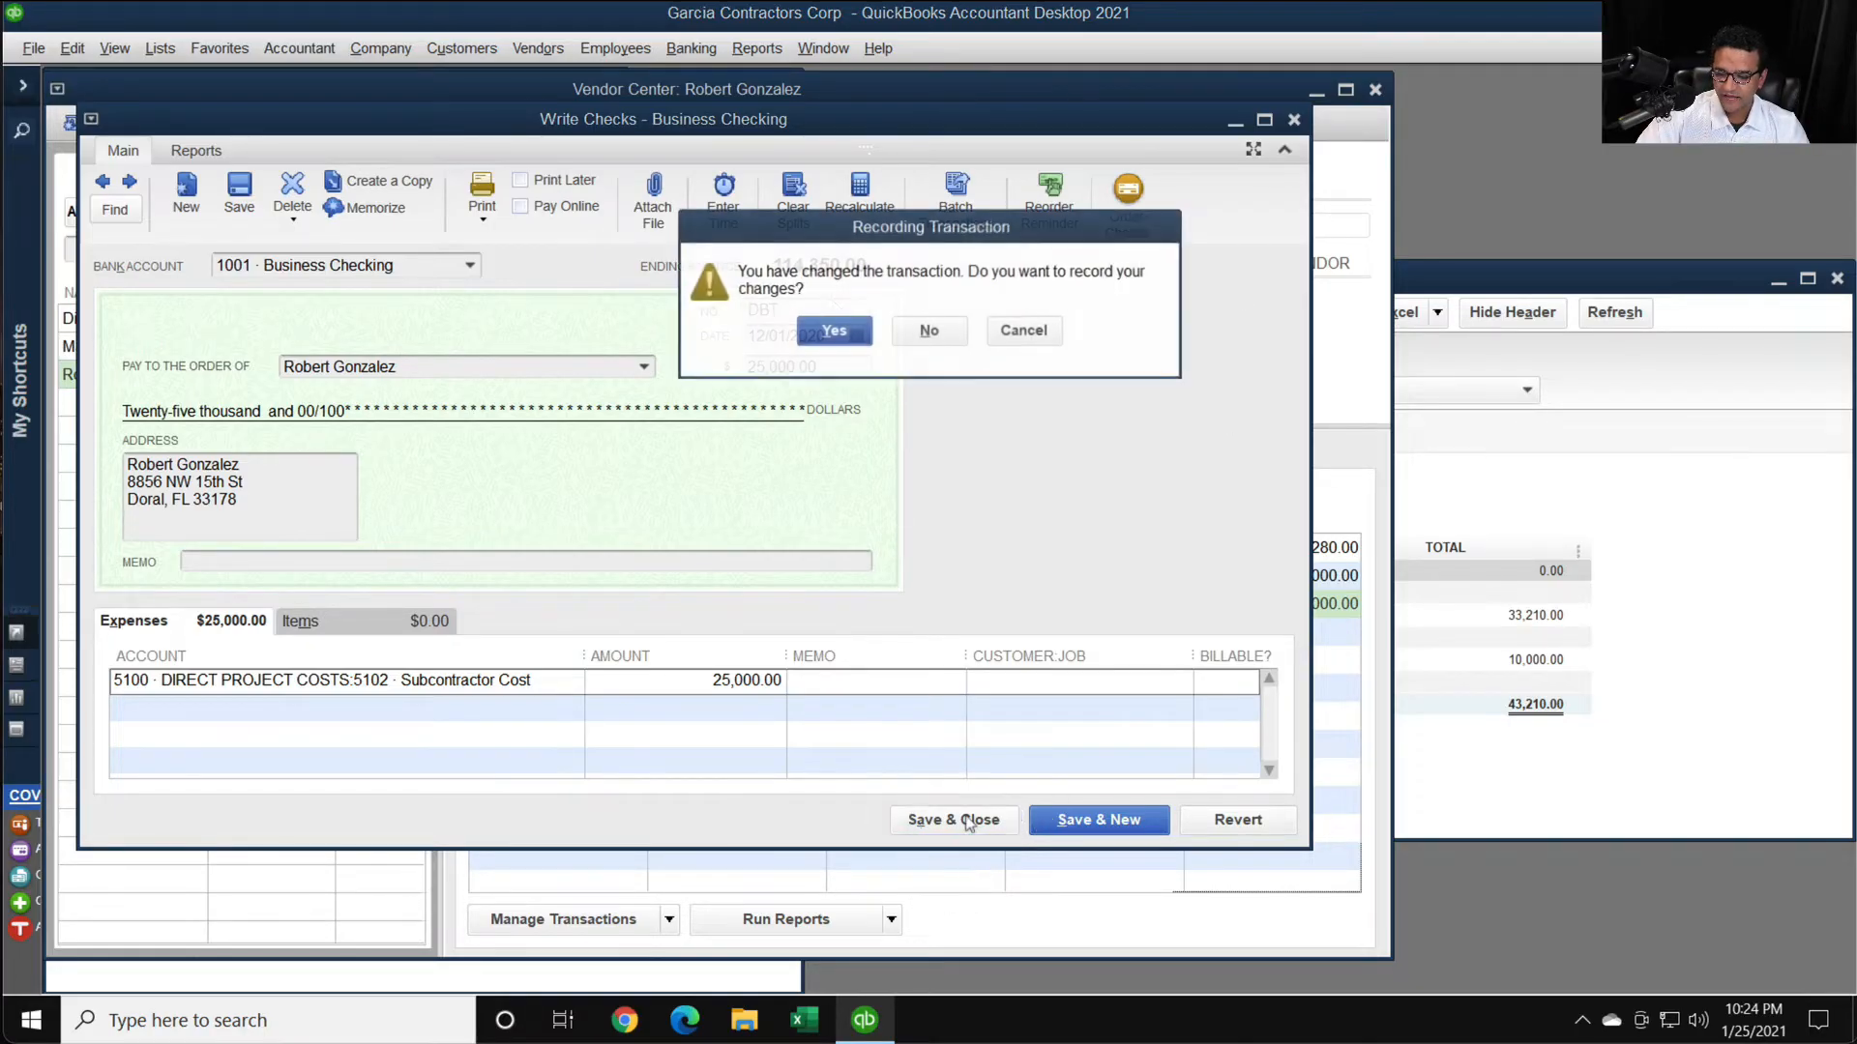
key(Return)
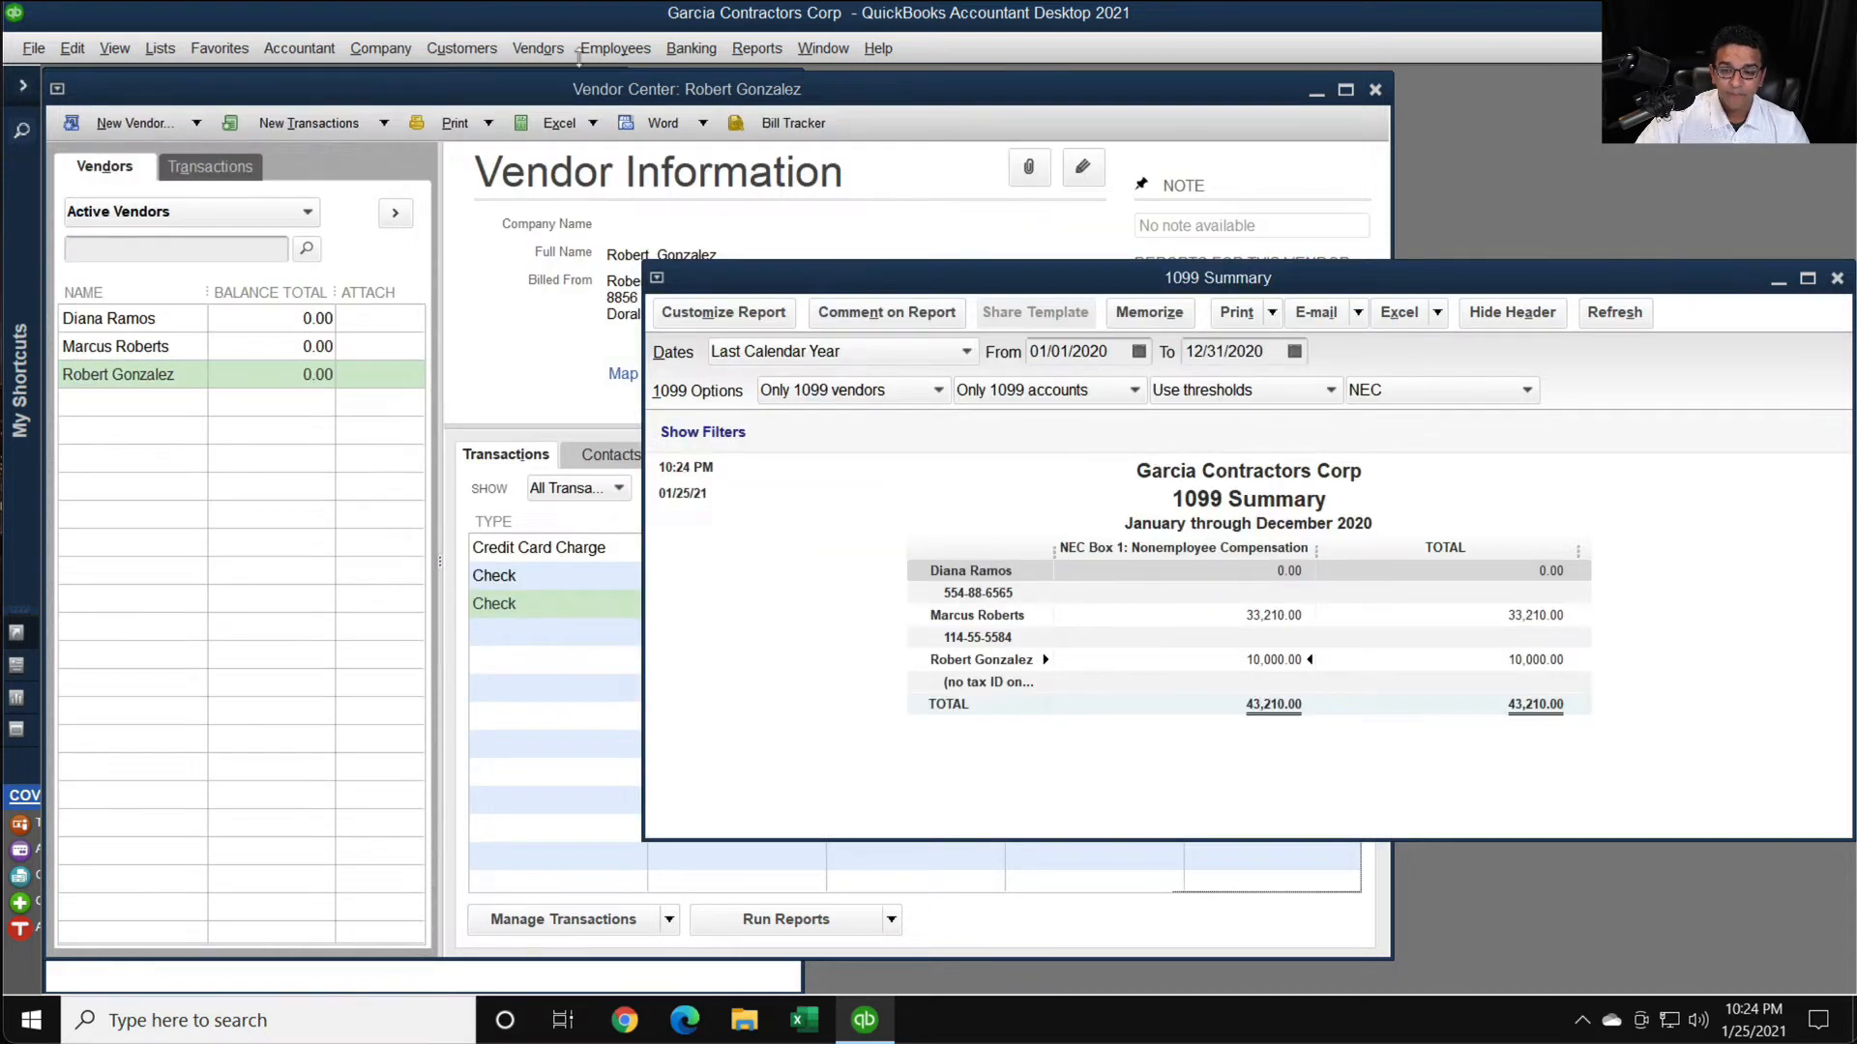
- Start the print/e-file 1099 process, accept the form notice, and choose Form 1099-NEC
click(530, 55)
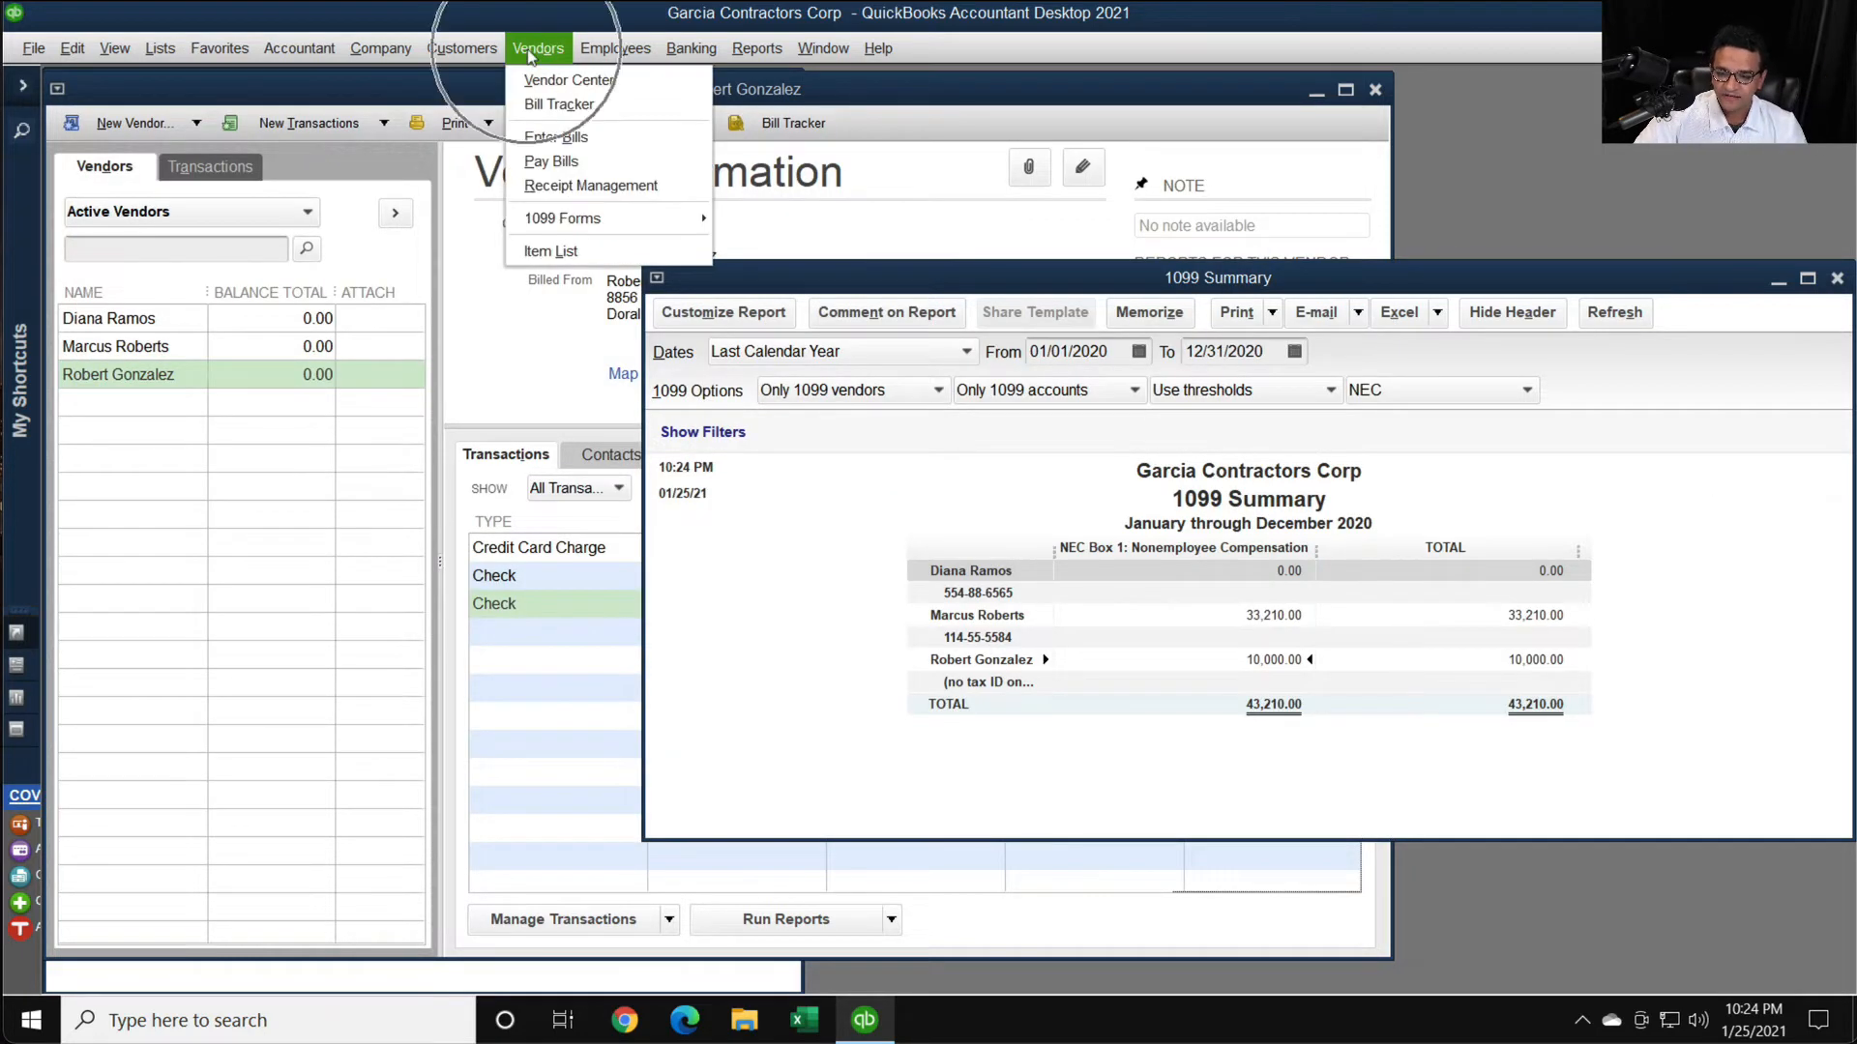
mouse_move(561, 219)
click(850, 227)
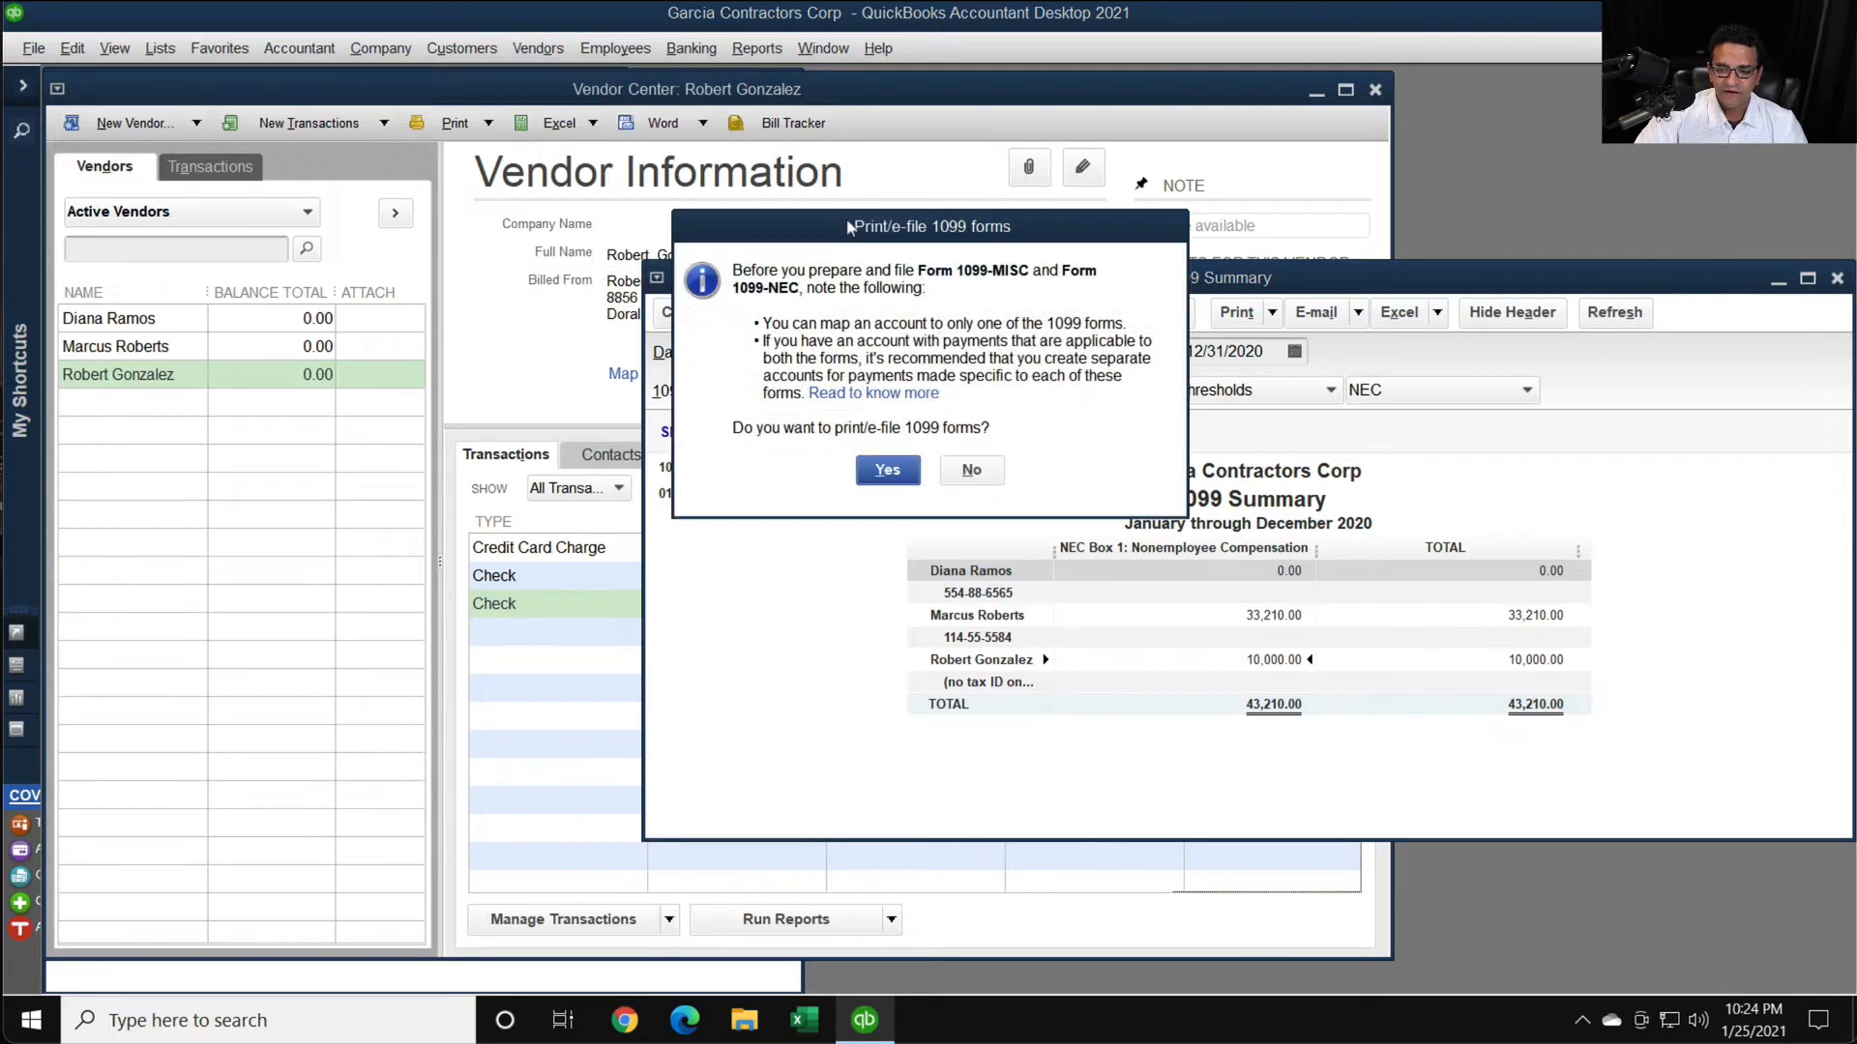
click(886, 470)
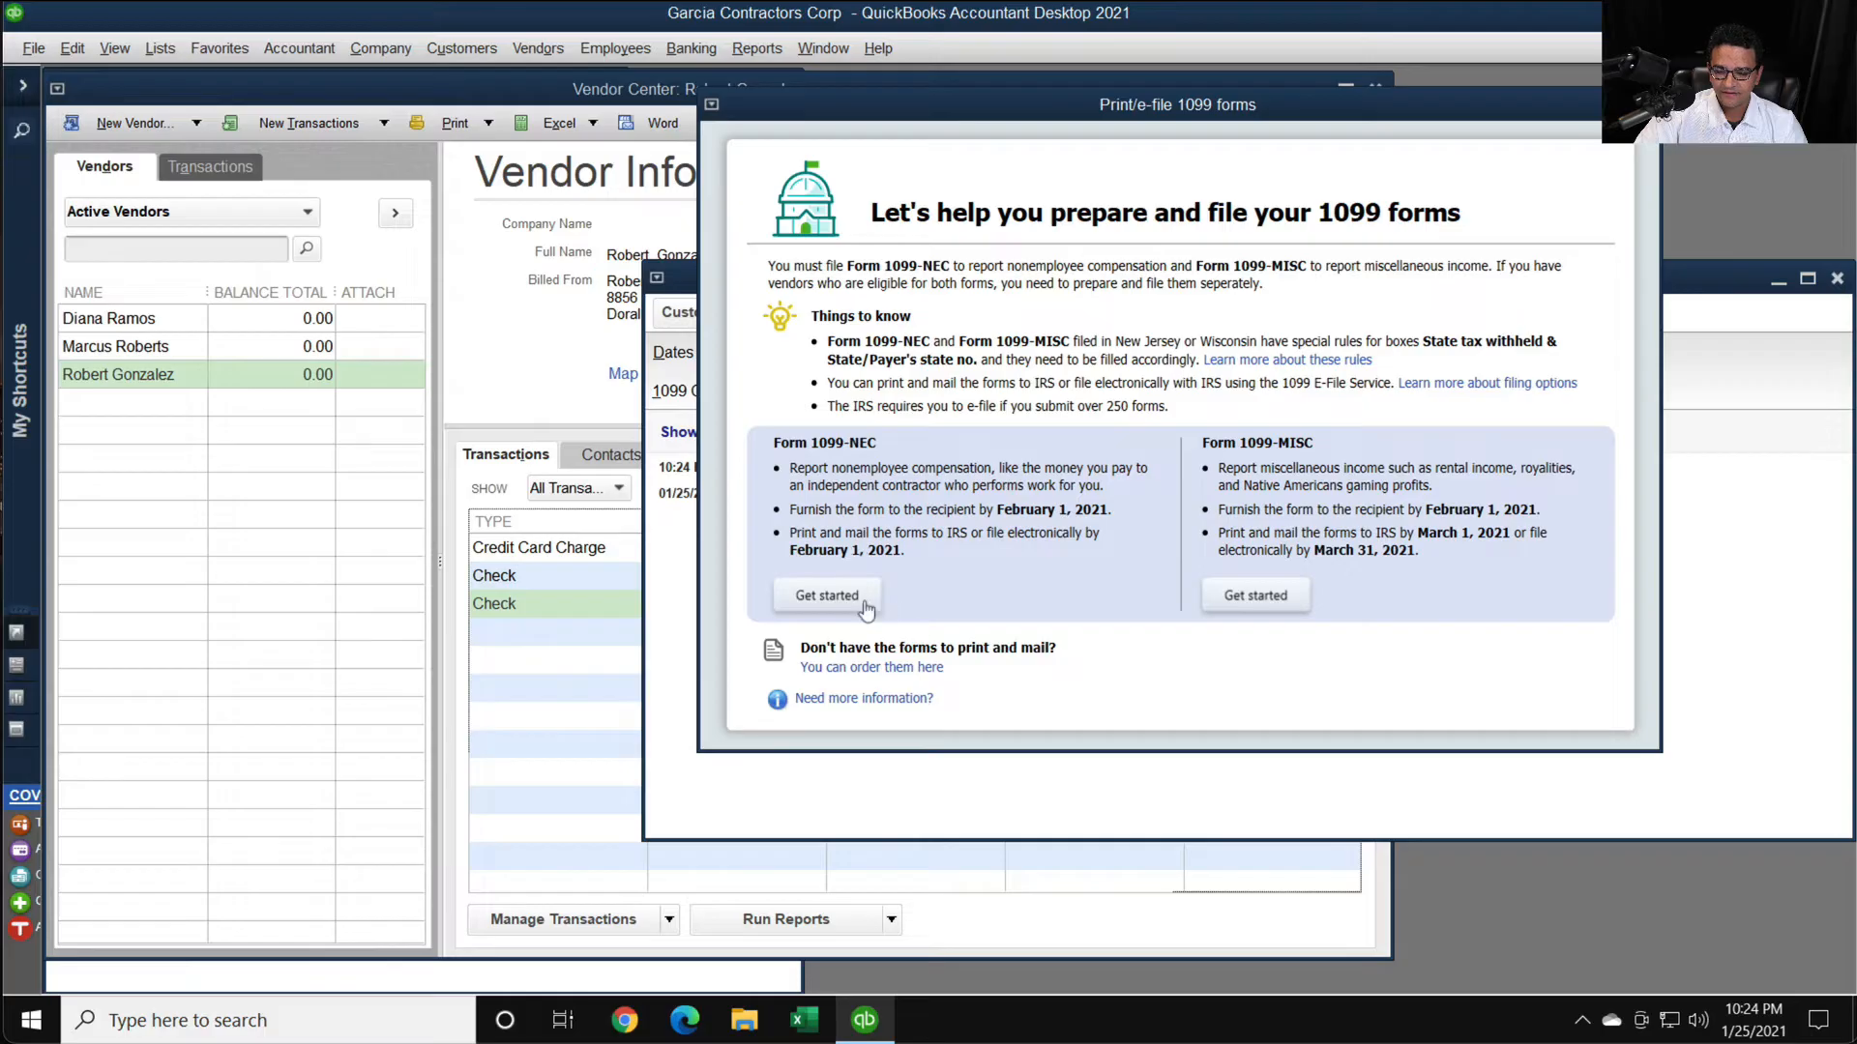
click(828, 597)
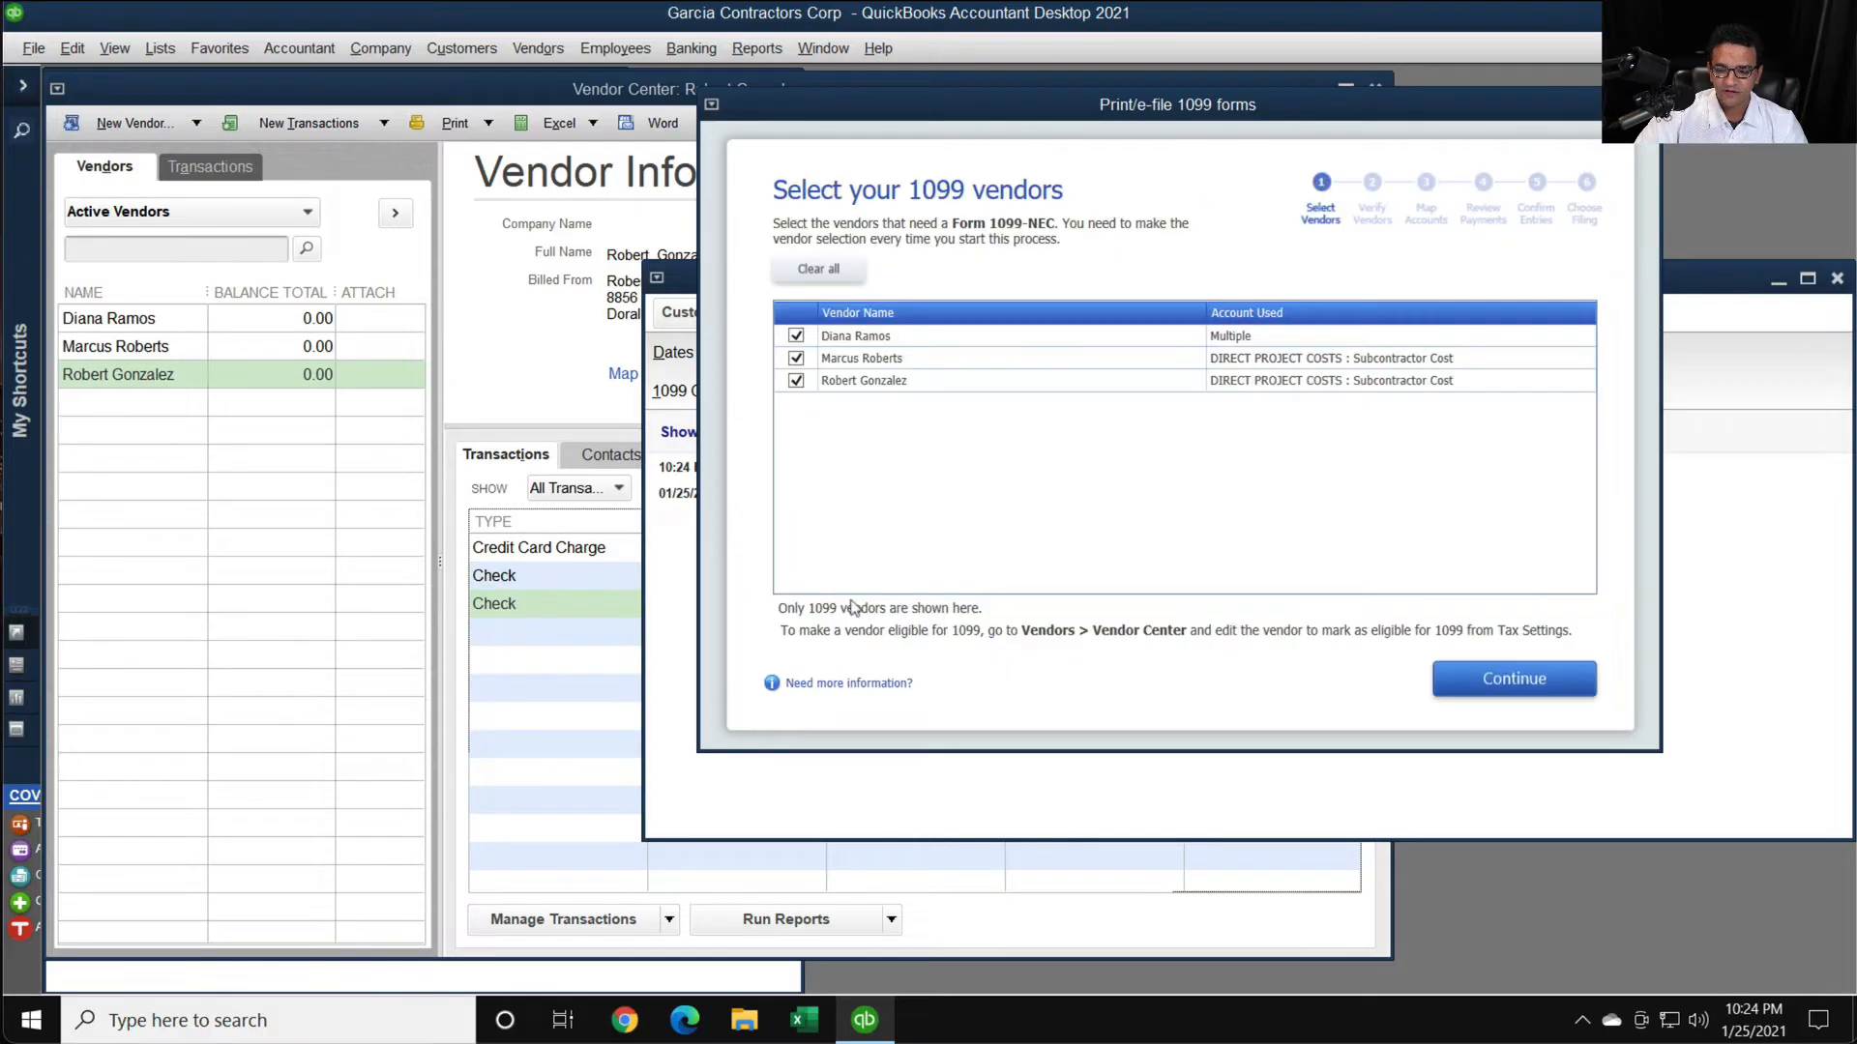
- Keep all listed vendors selected, enter the missing vendor tax ID, and accept the account mapping to reach the payment exclusions review
click(1494, 682)
click(903, 417)
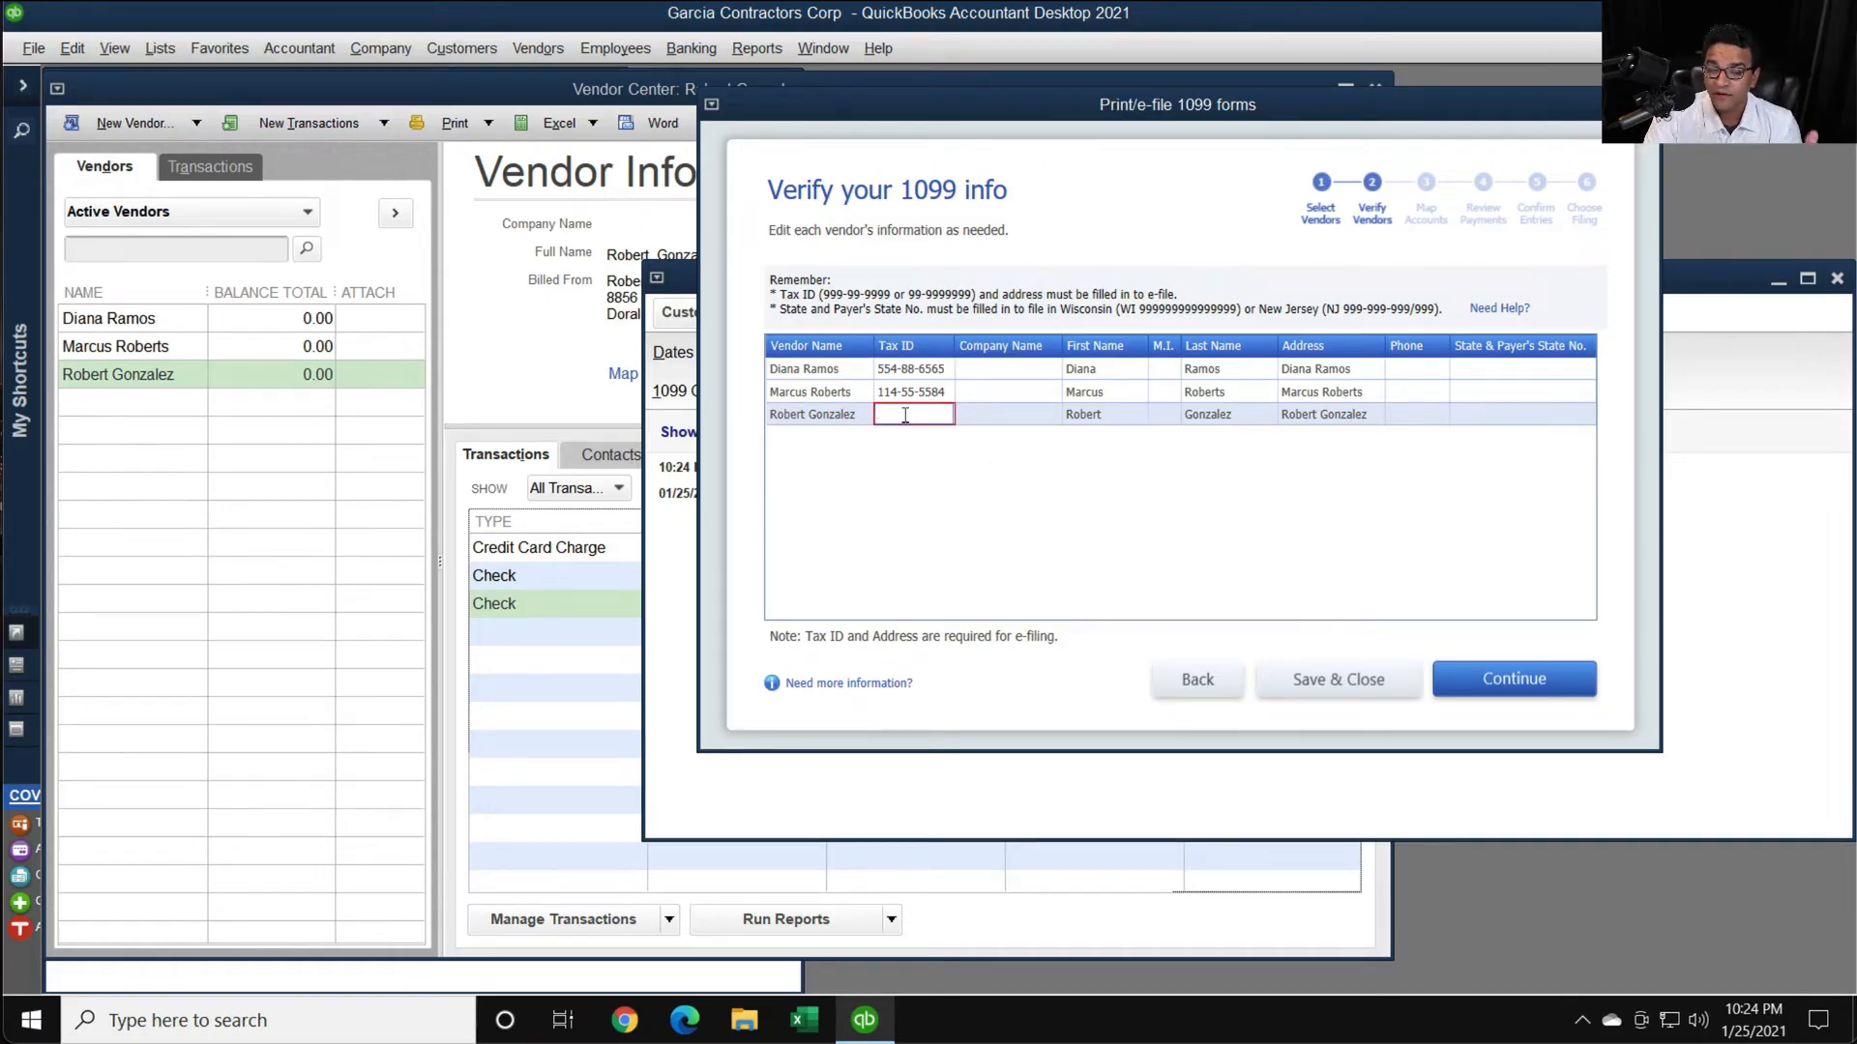
click(1498, 693)
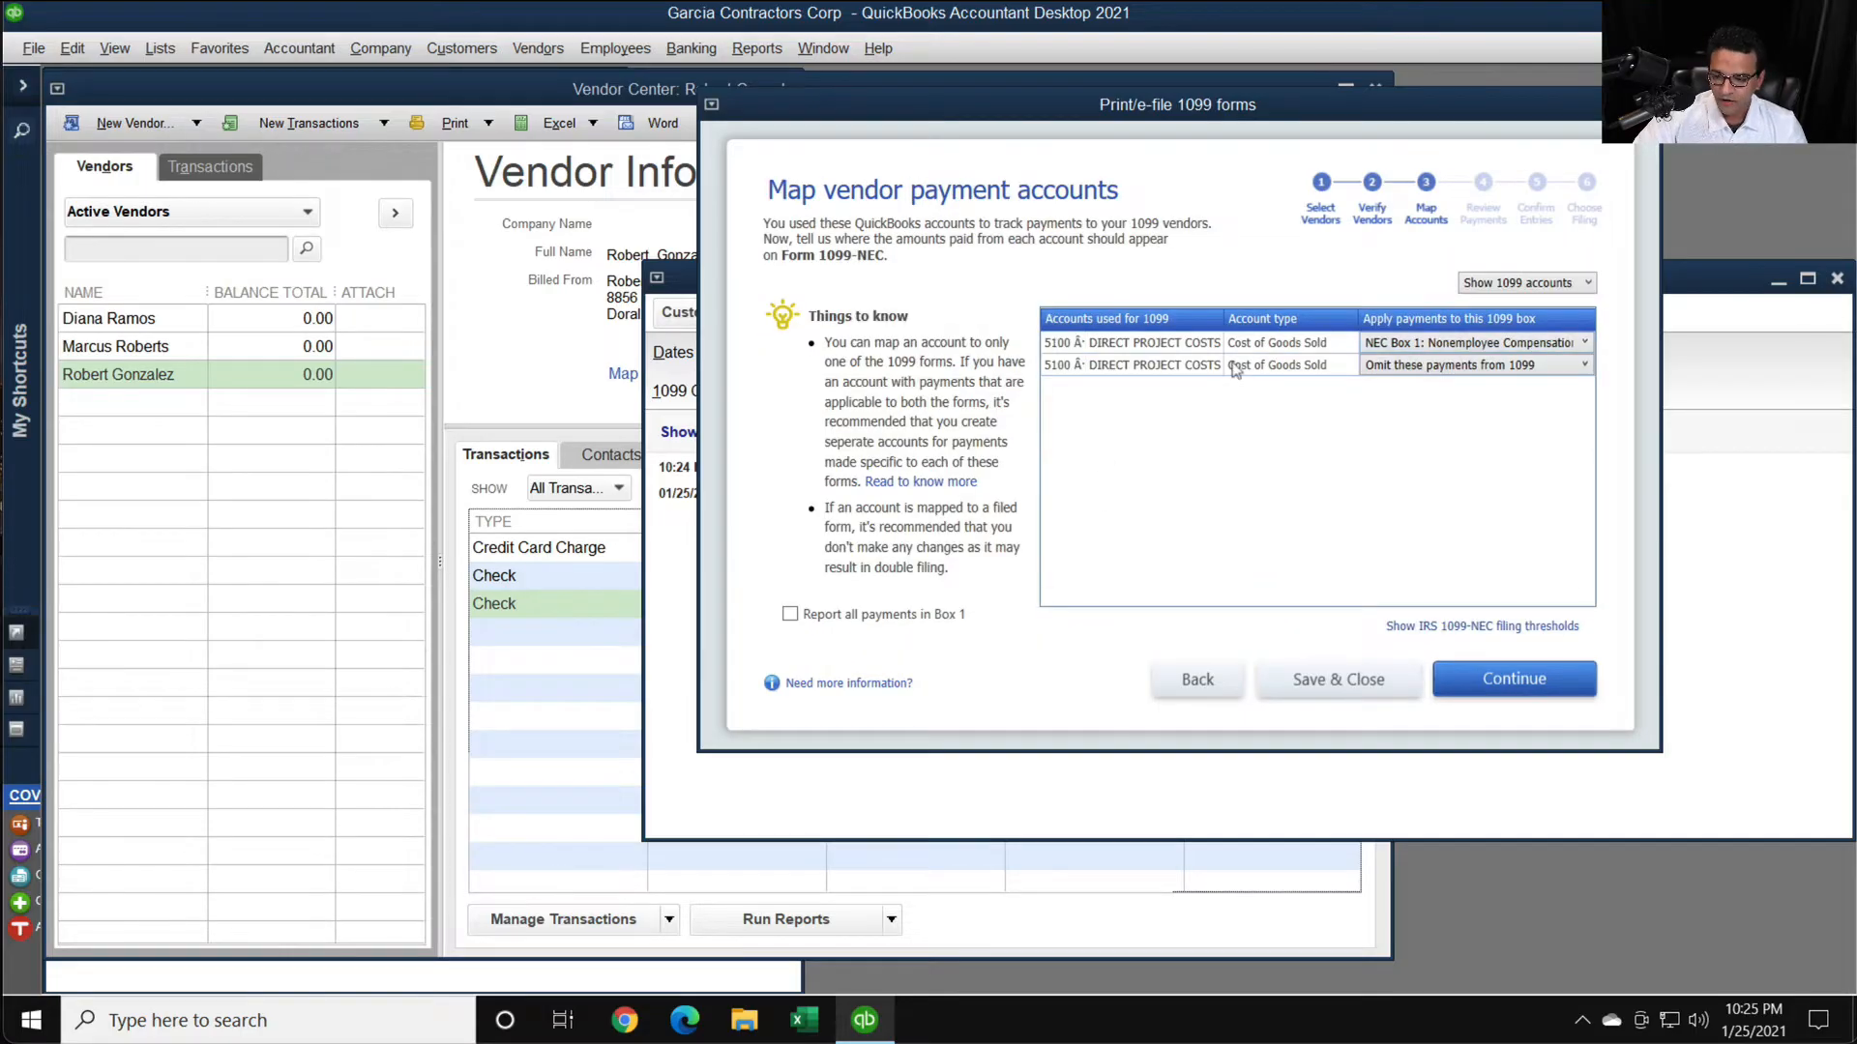
click(1519, 678)
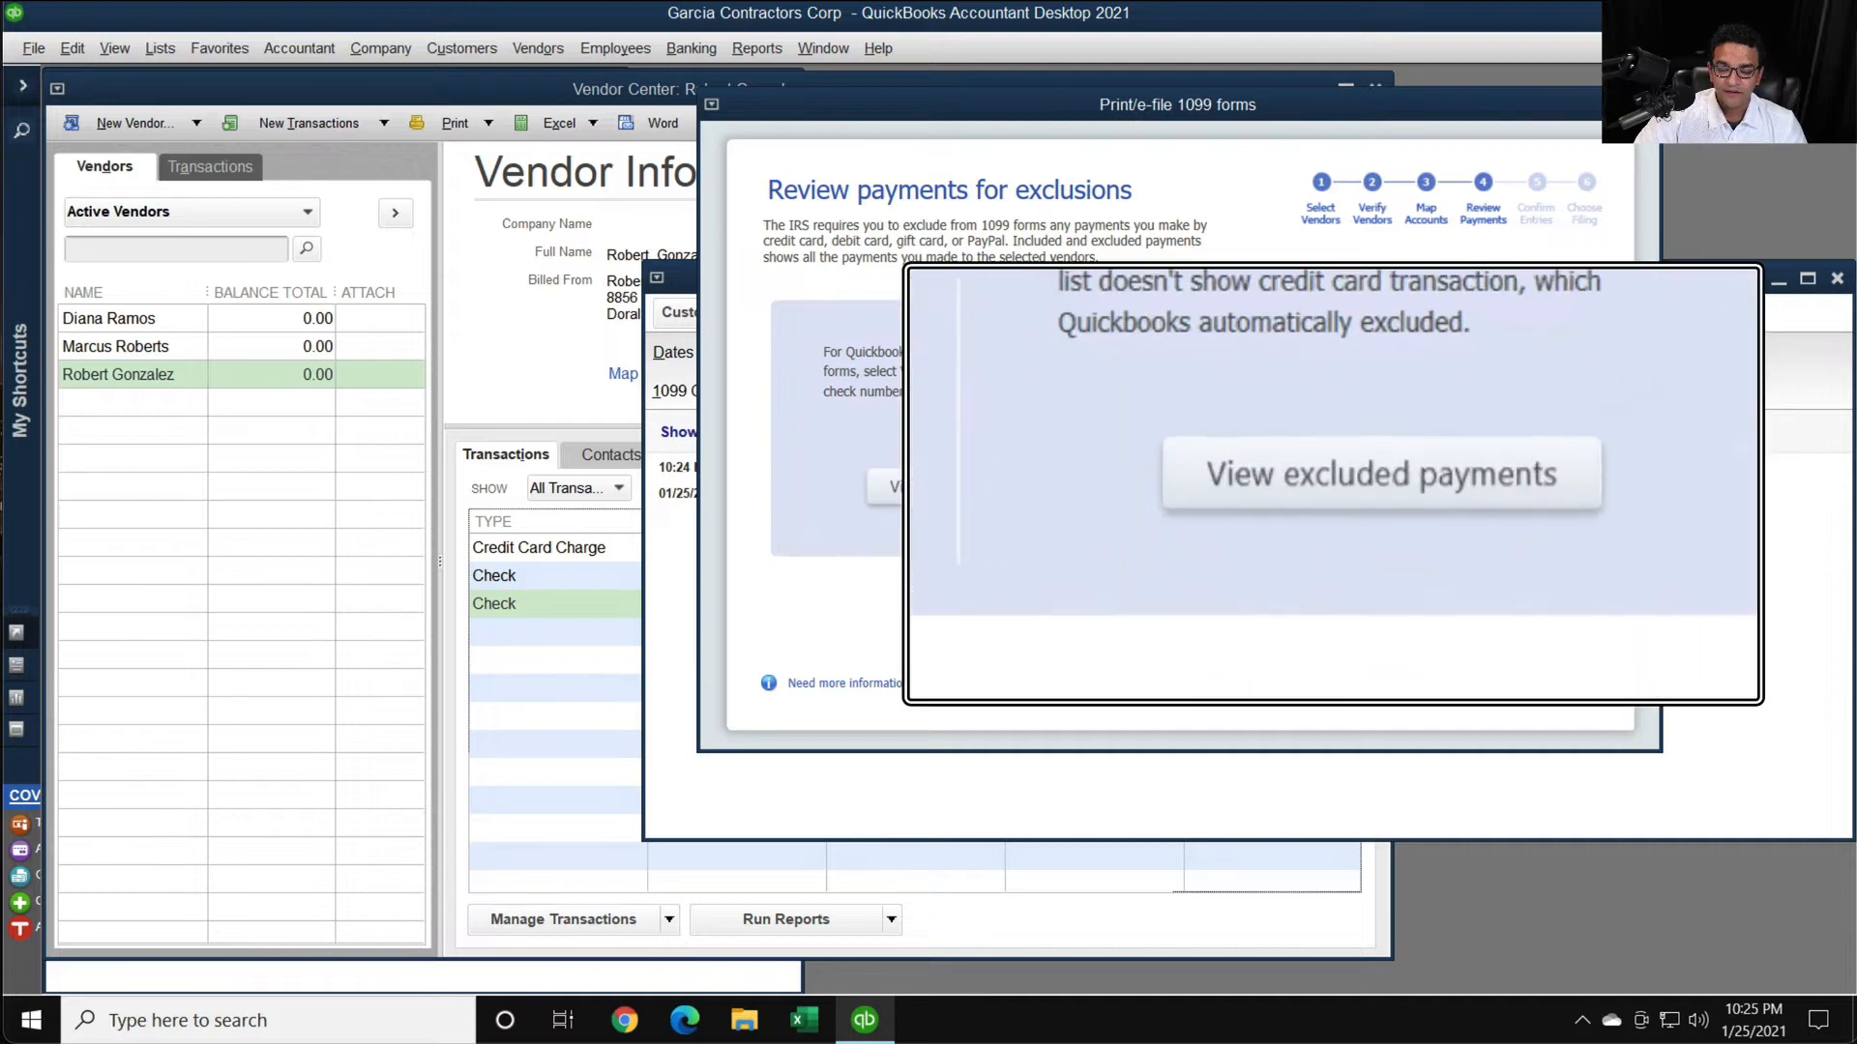
- View the excluded payments report, clear the DBT number from the listed check, save the change, and close the report
click(1349, 490)
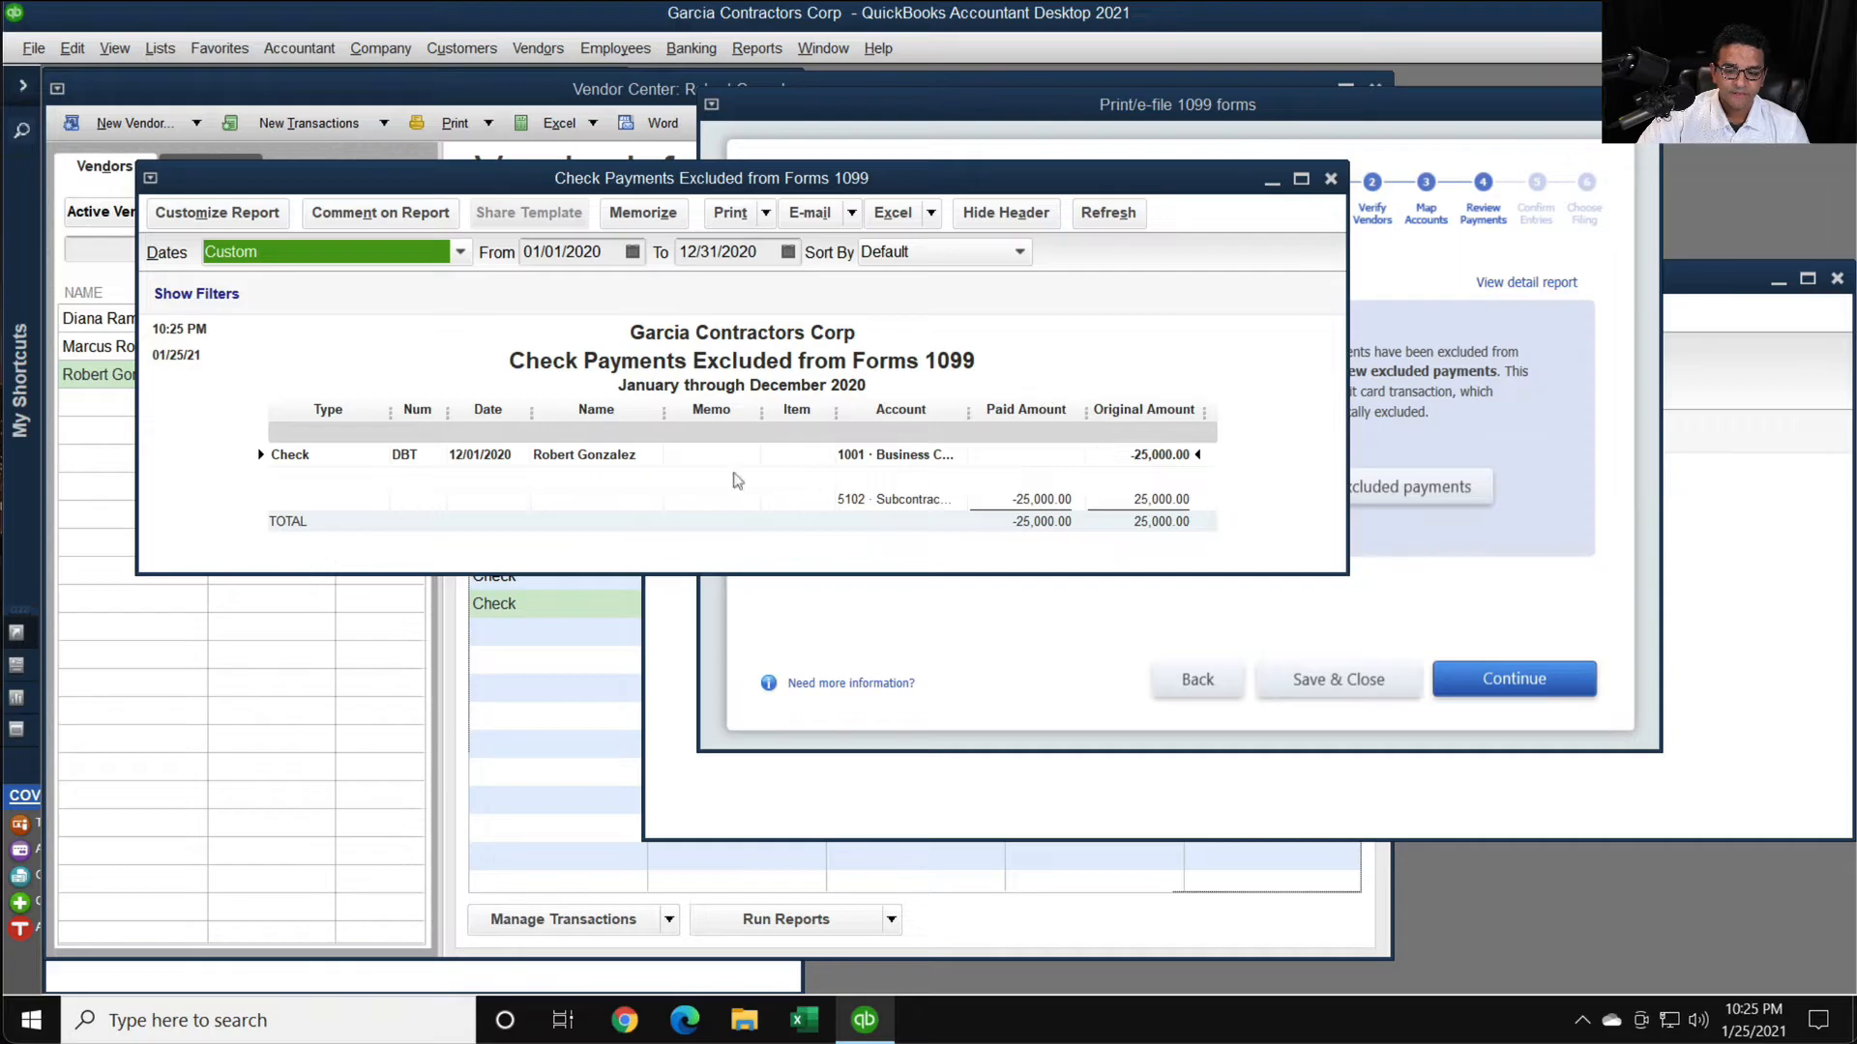
double_click(556, 451)
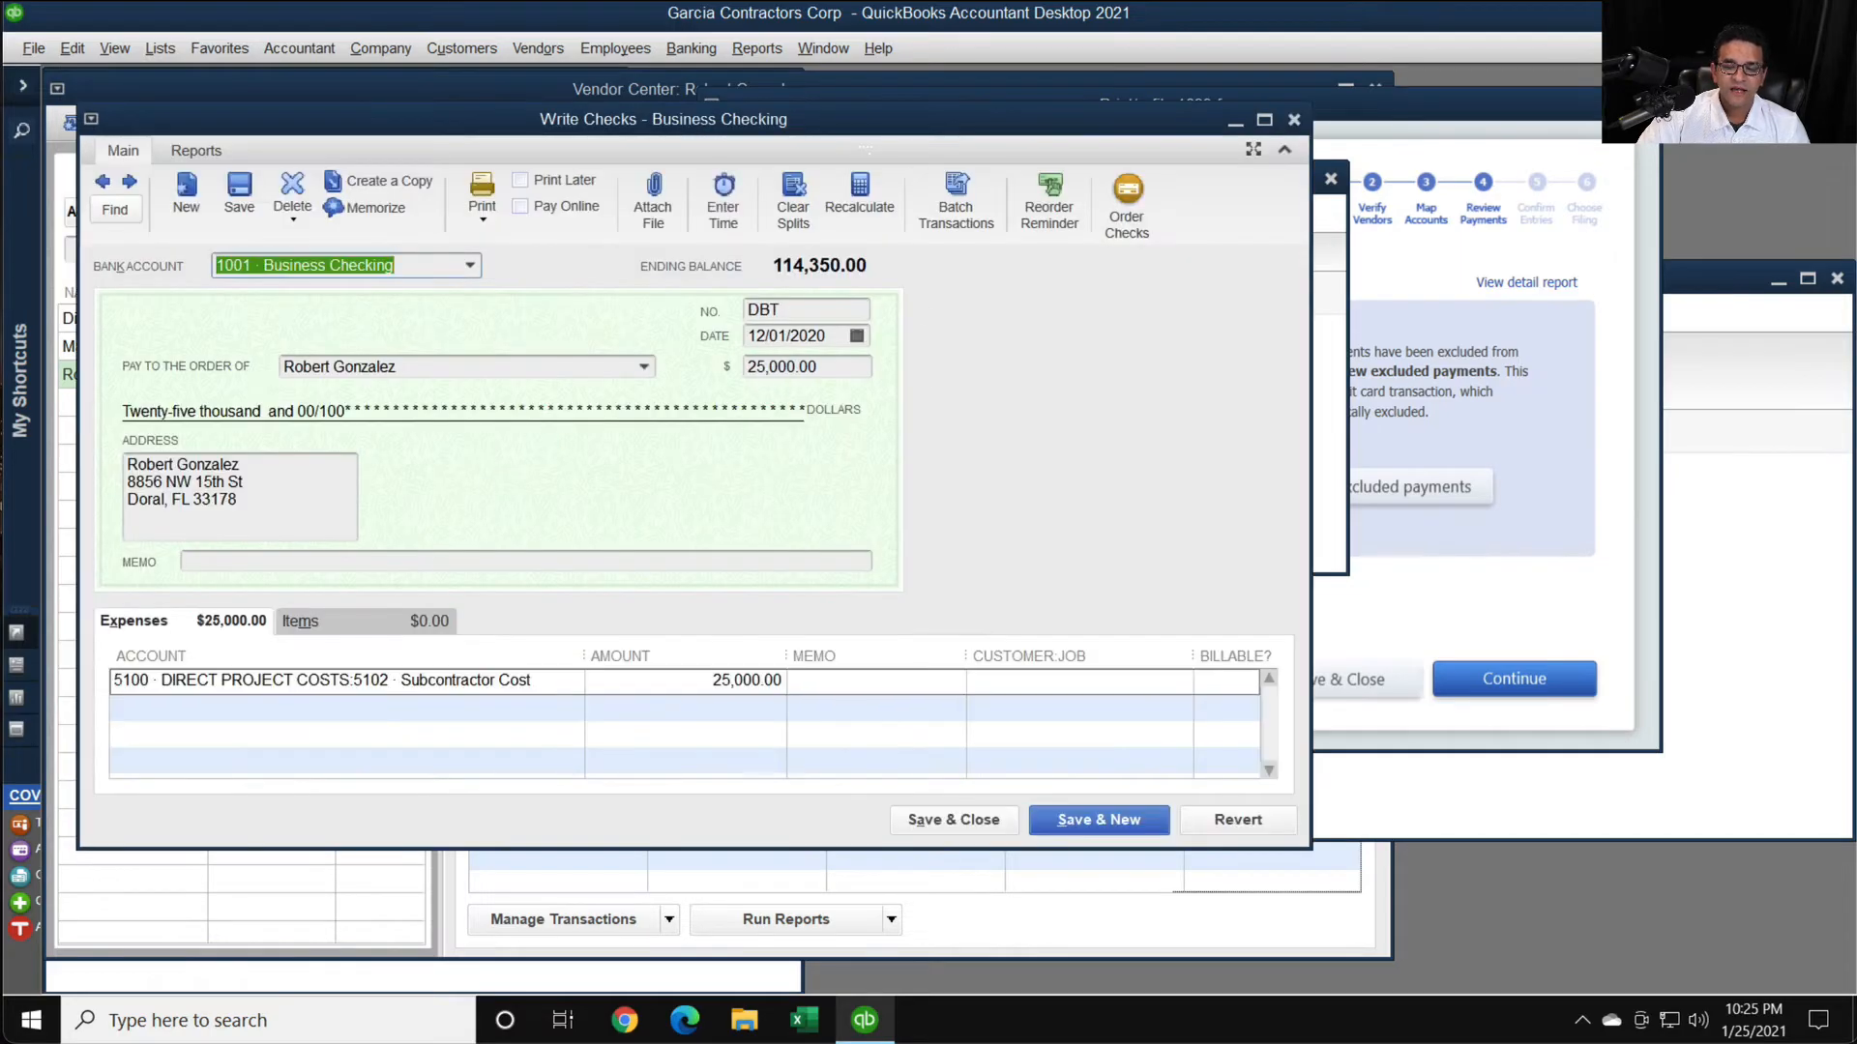
click(793, 309)
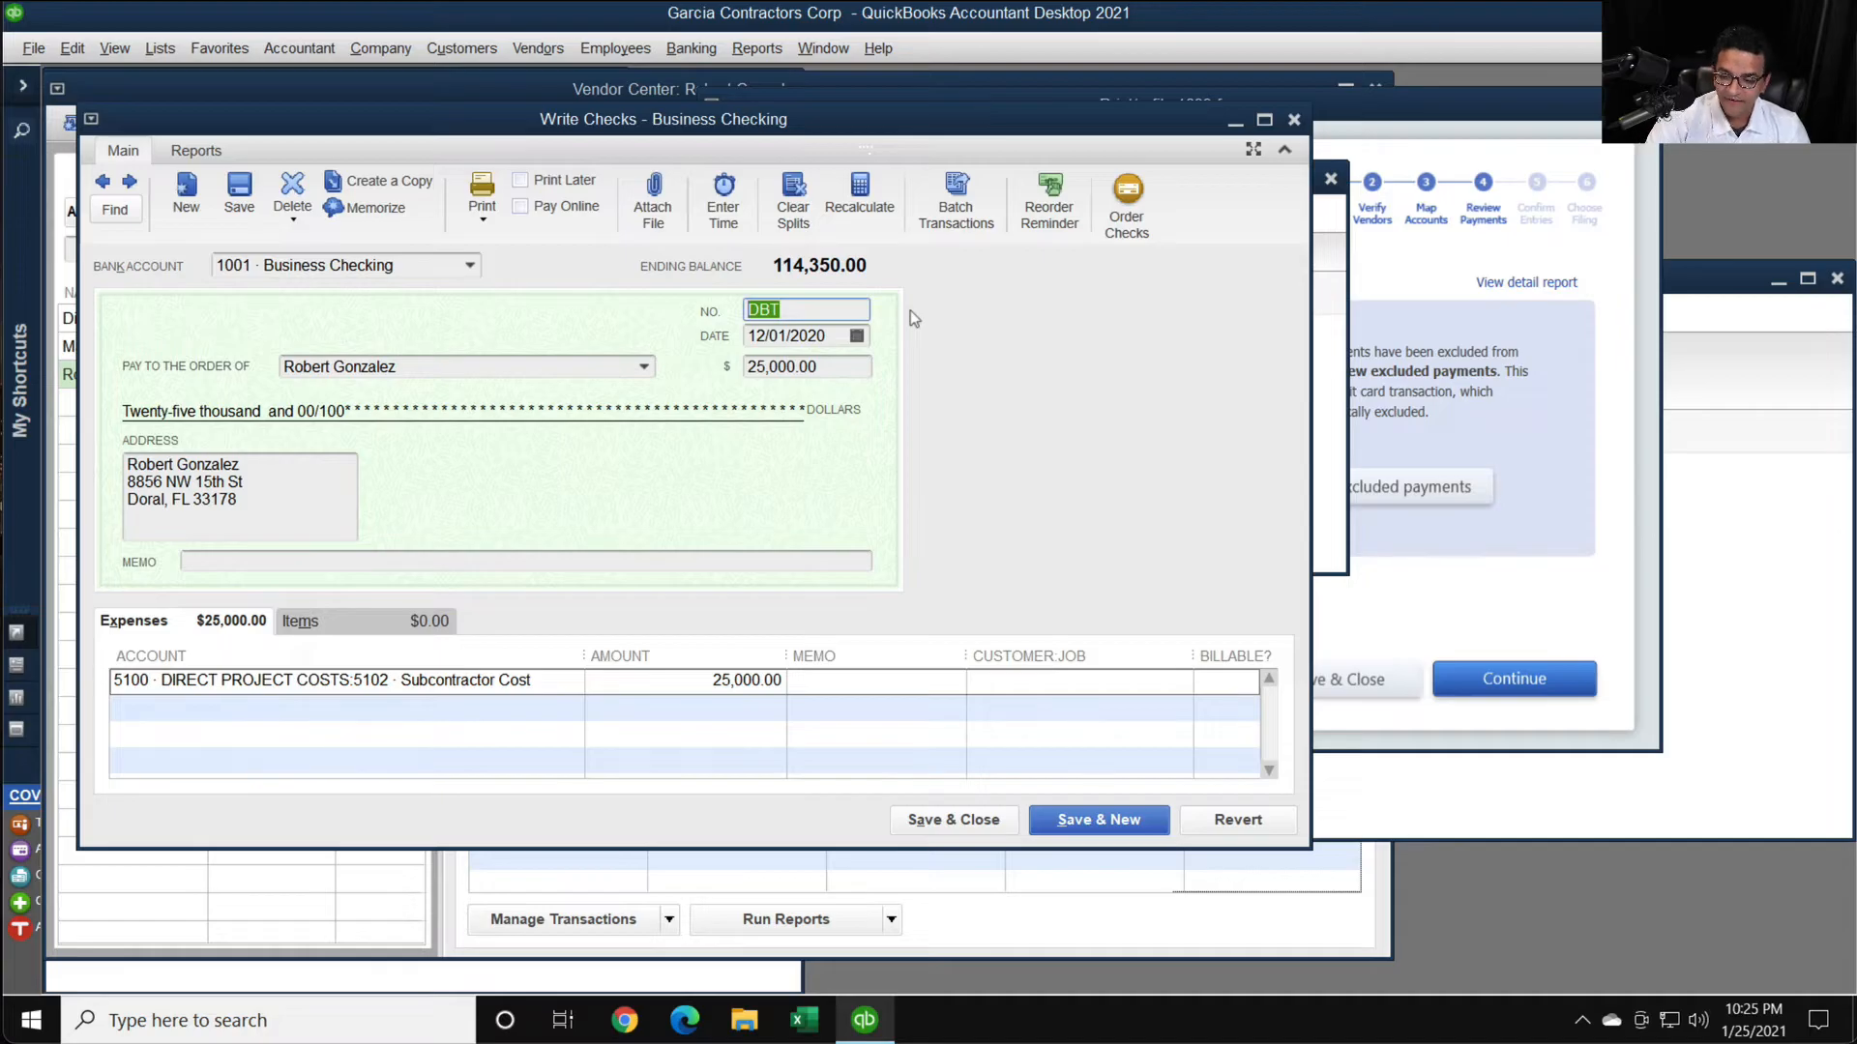
key(BackSpace)
click(953, 819)
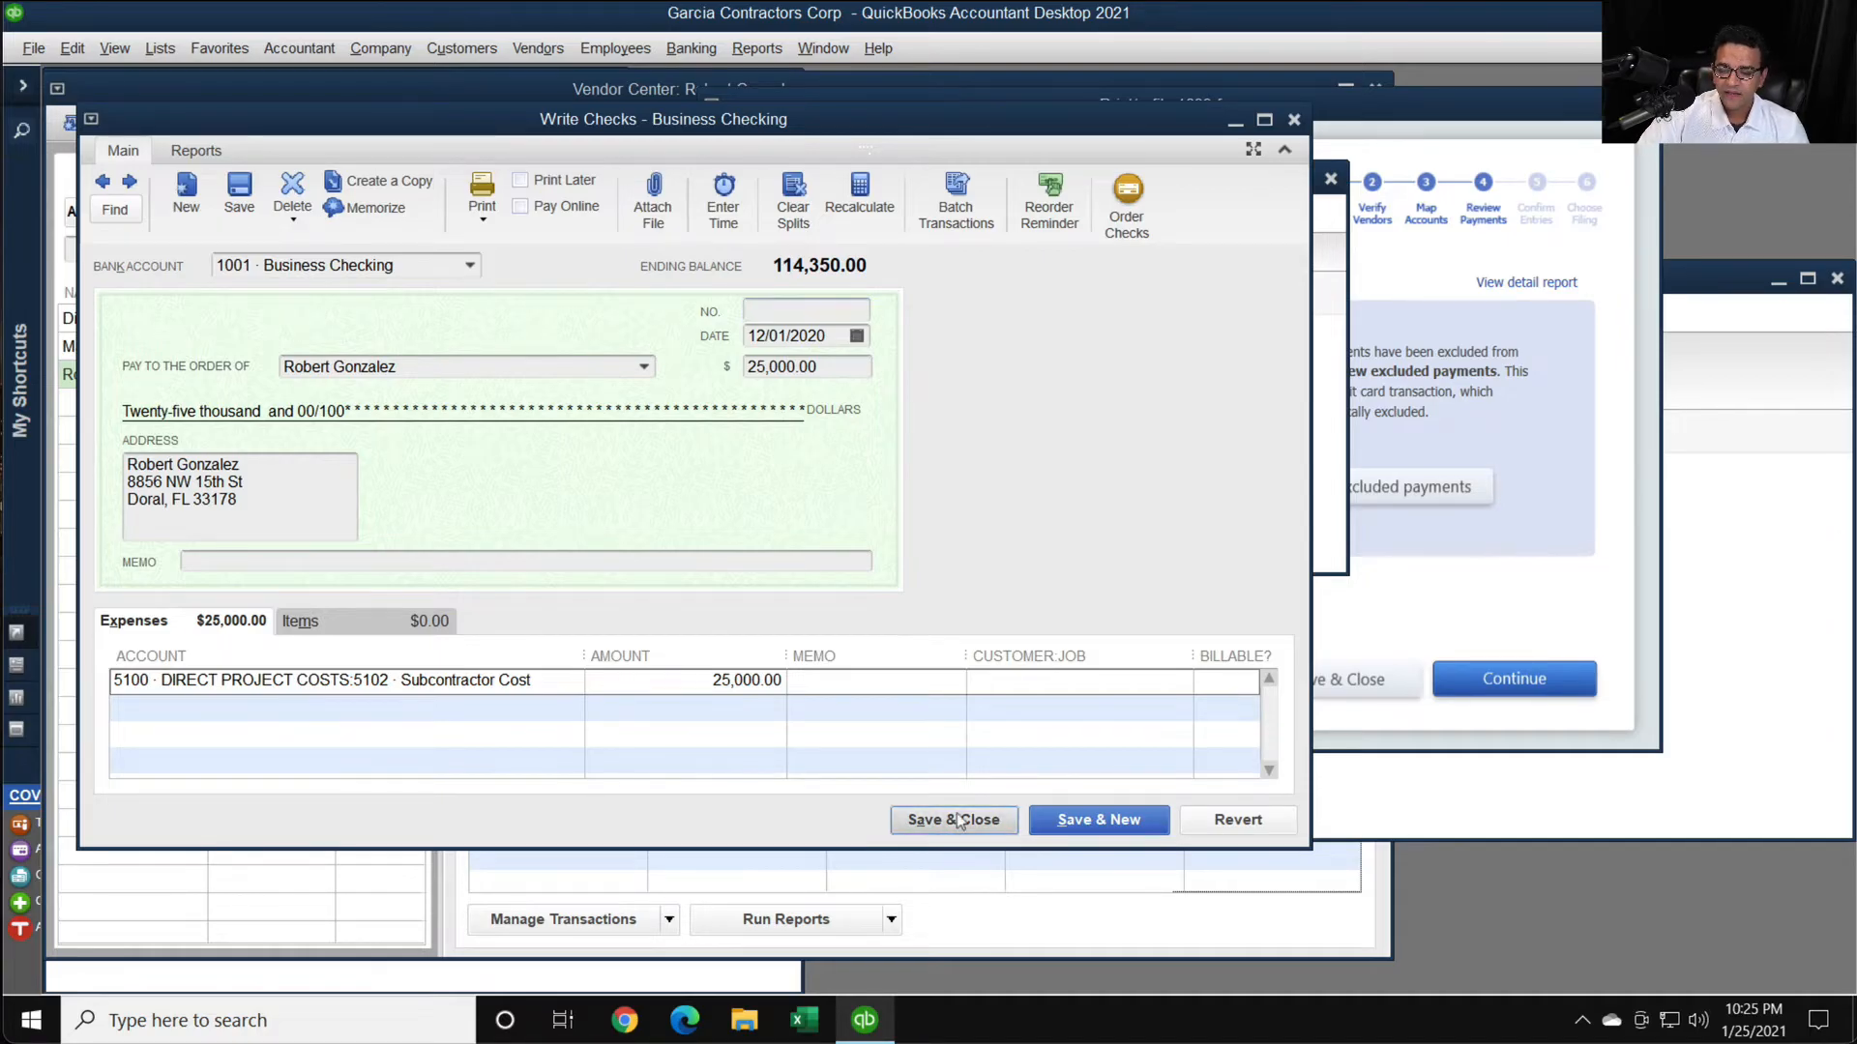
click(837, 328)
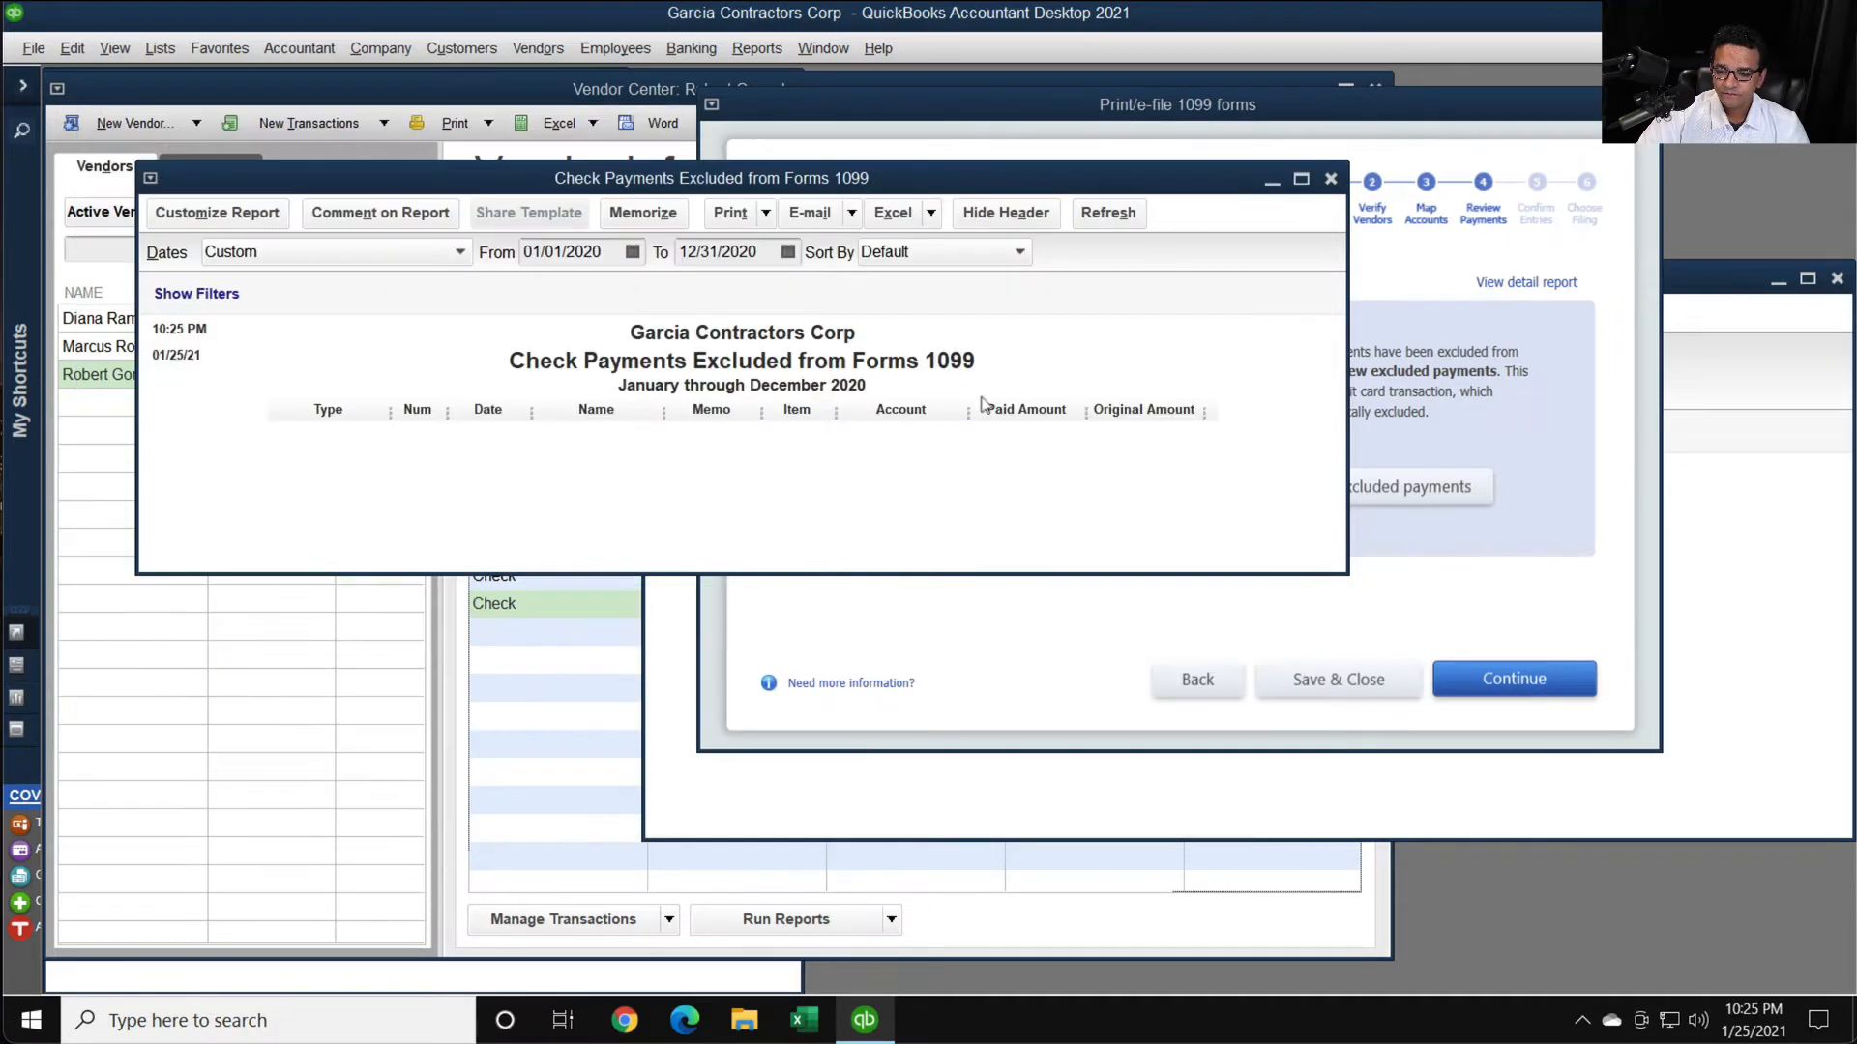
click(703, 389)
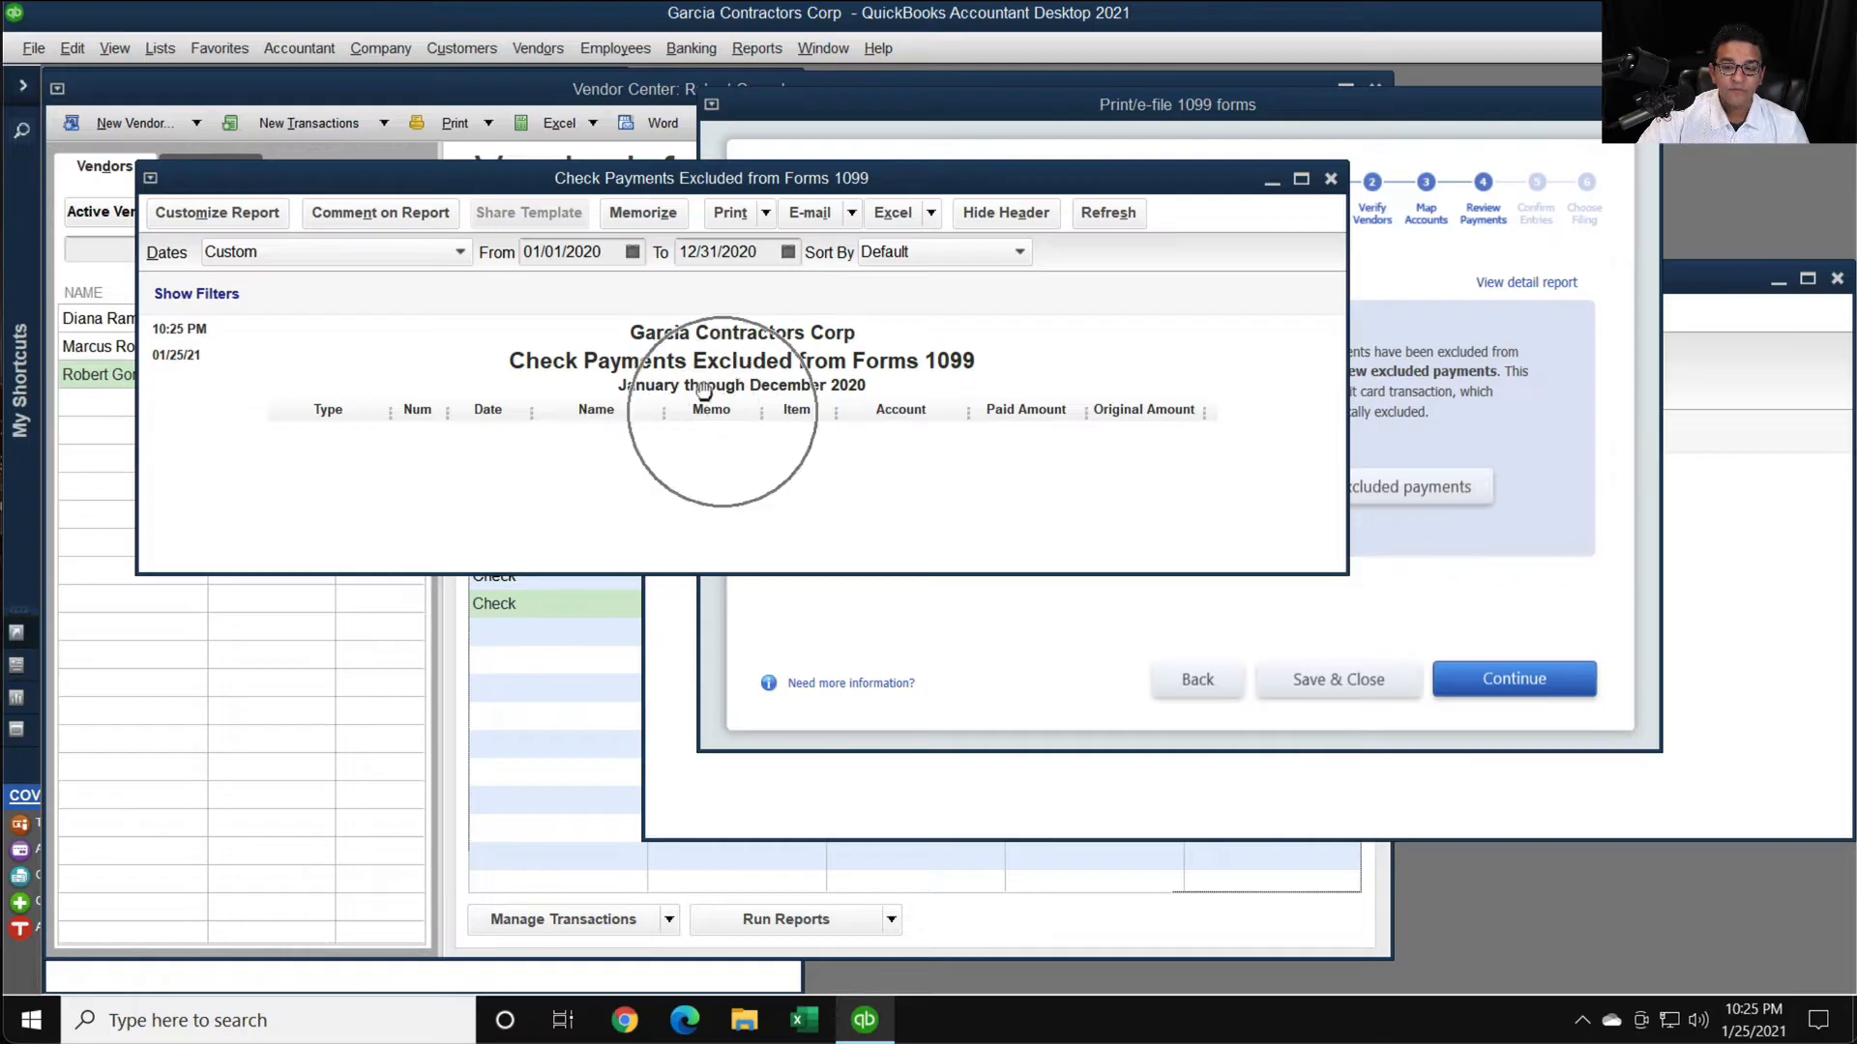
click(1331, 178)
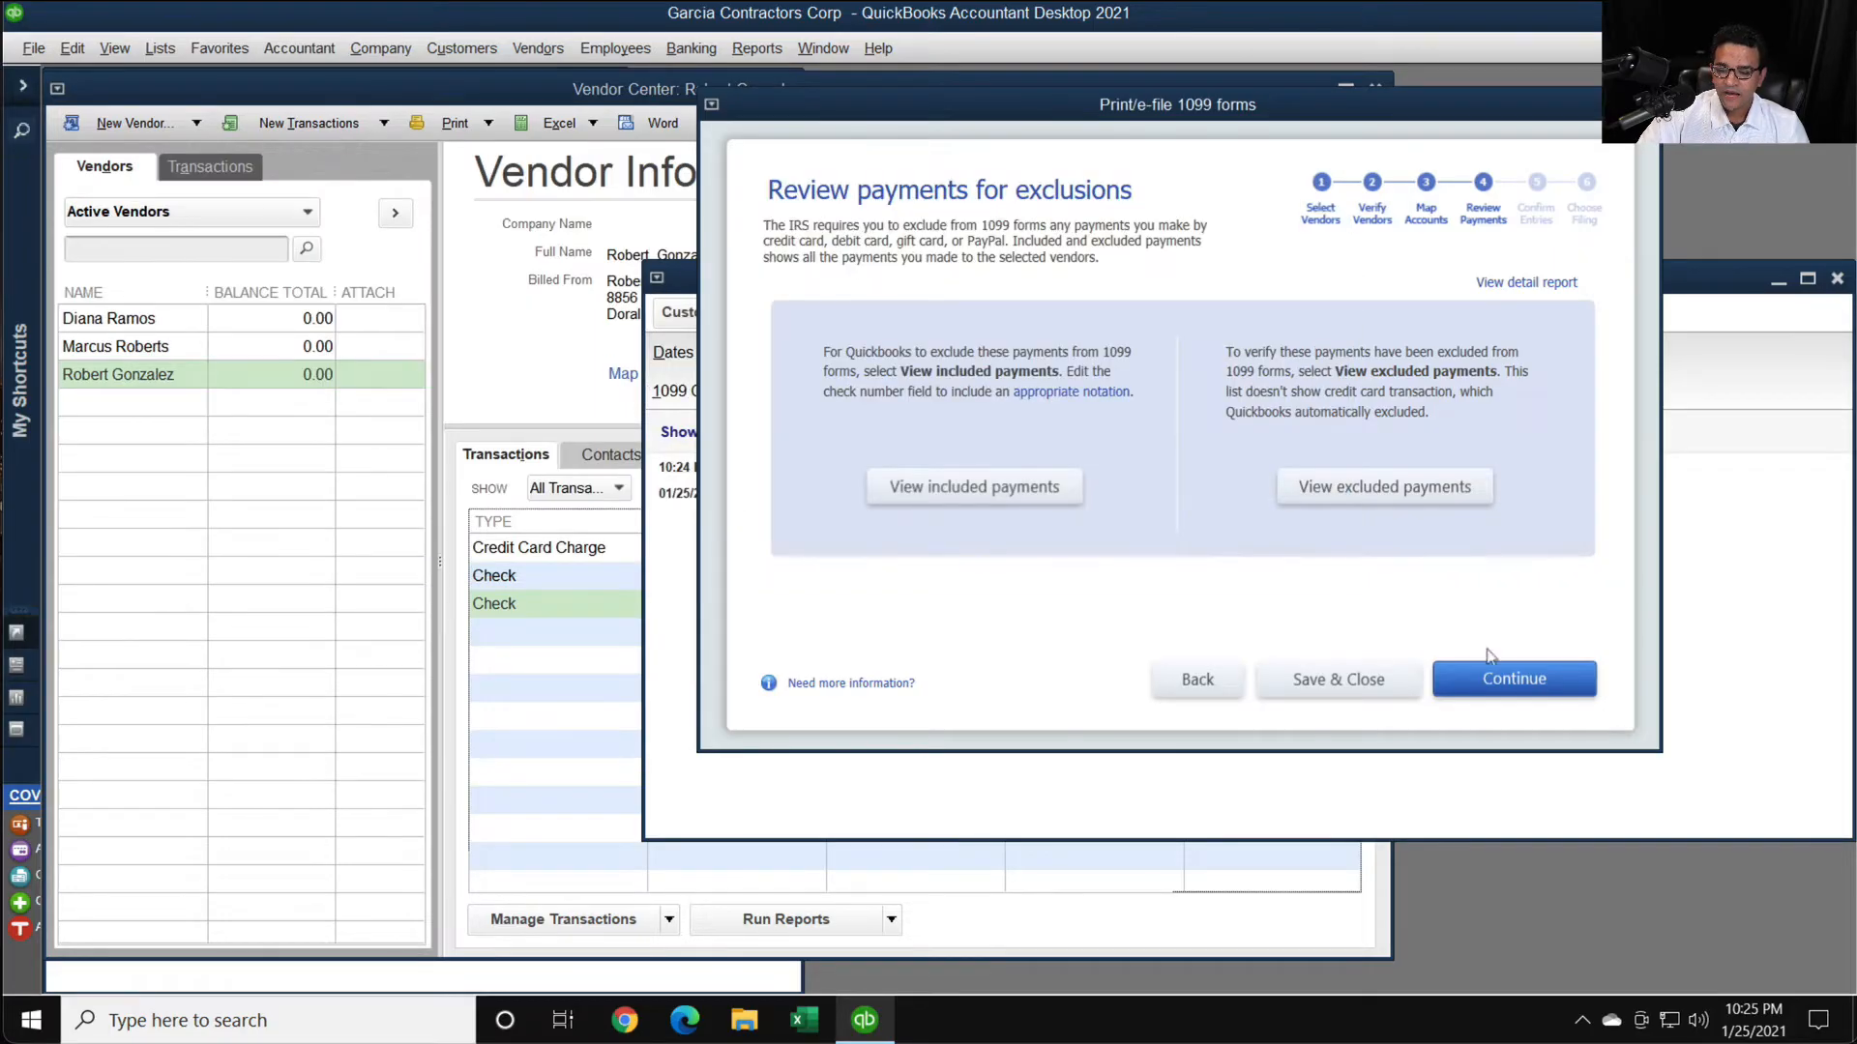
- Continue to the 1099 entries confirmation and examine the vendors' Box 1 nonemployee compensation amounts
click(1547, 686)
key(super+plus)
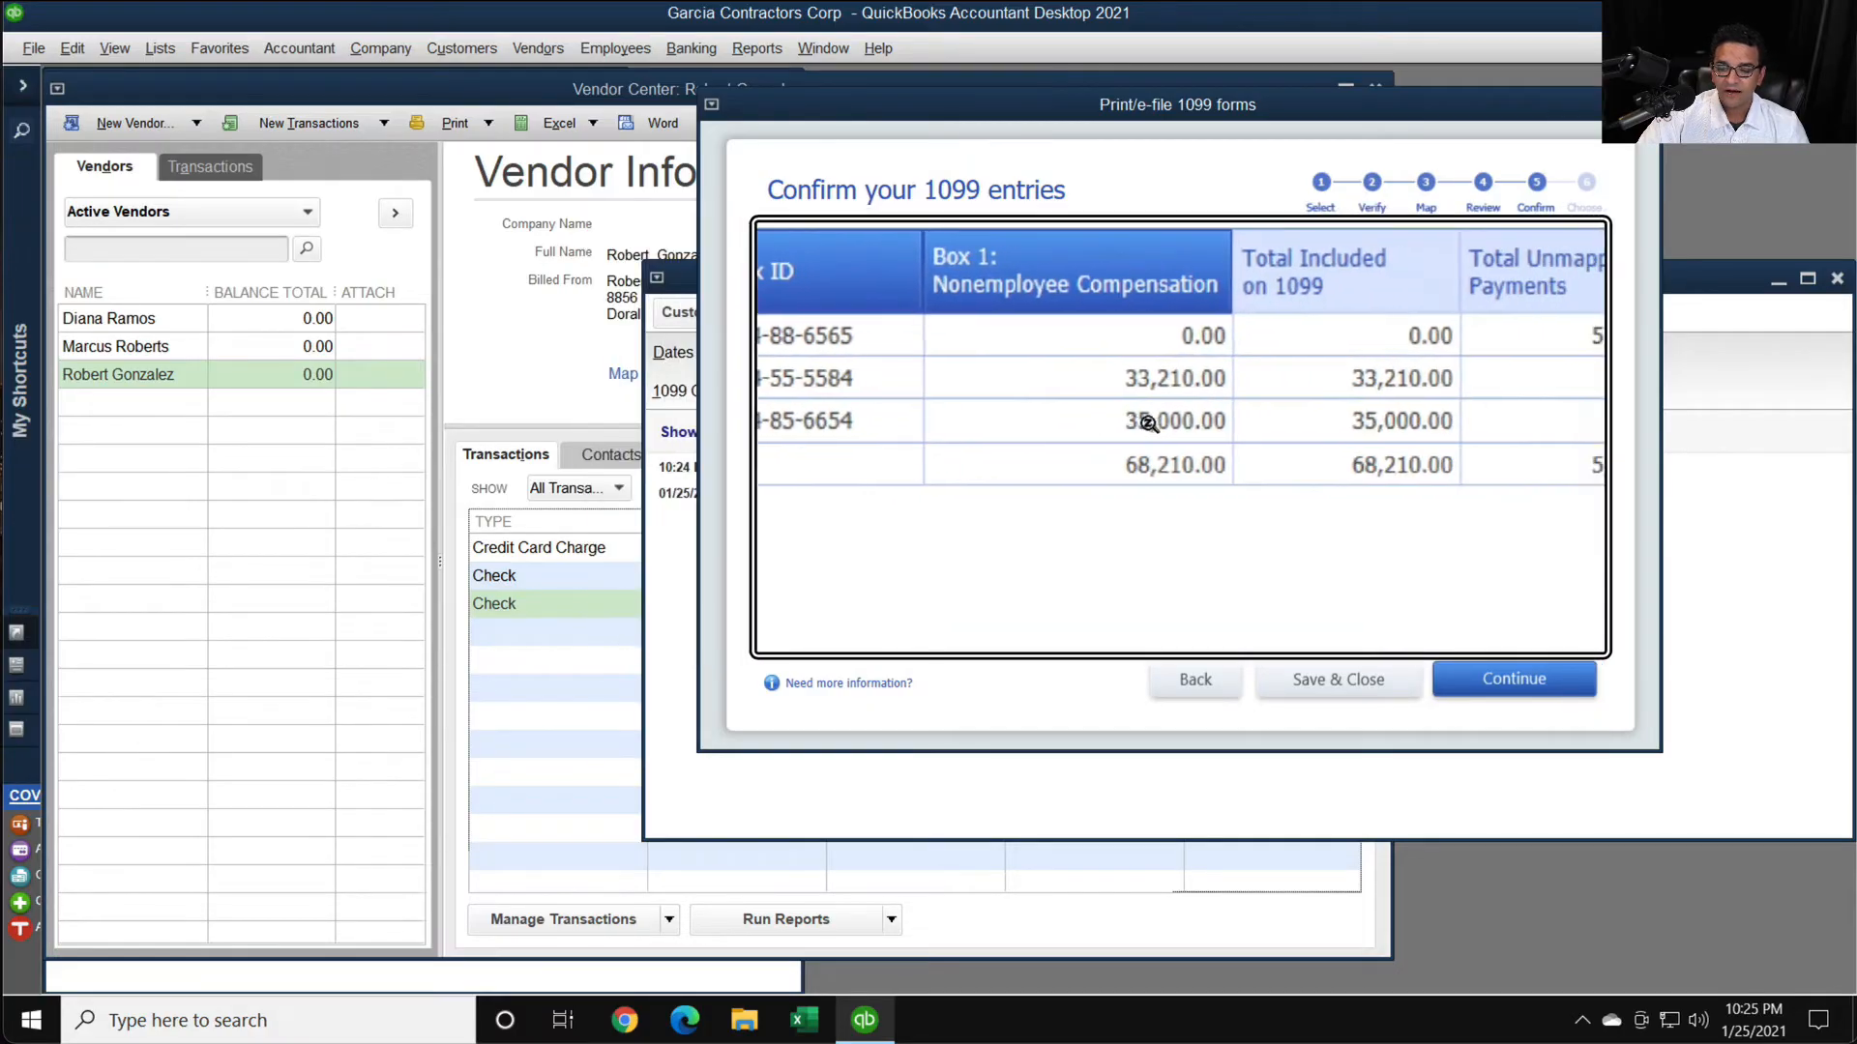
key(super+minus)
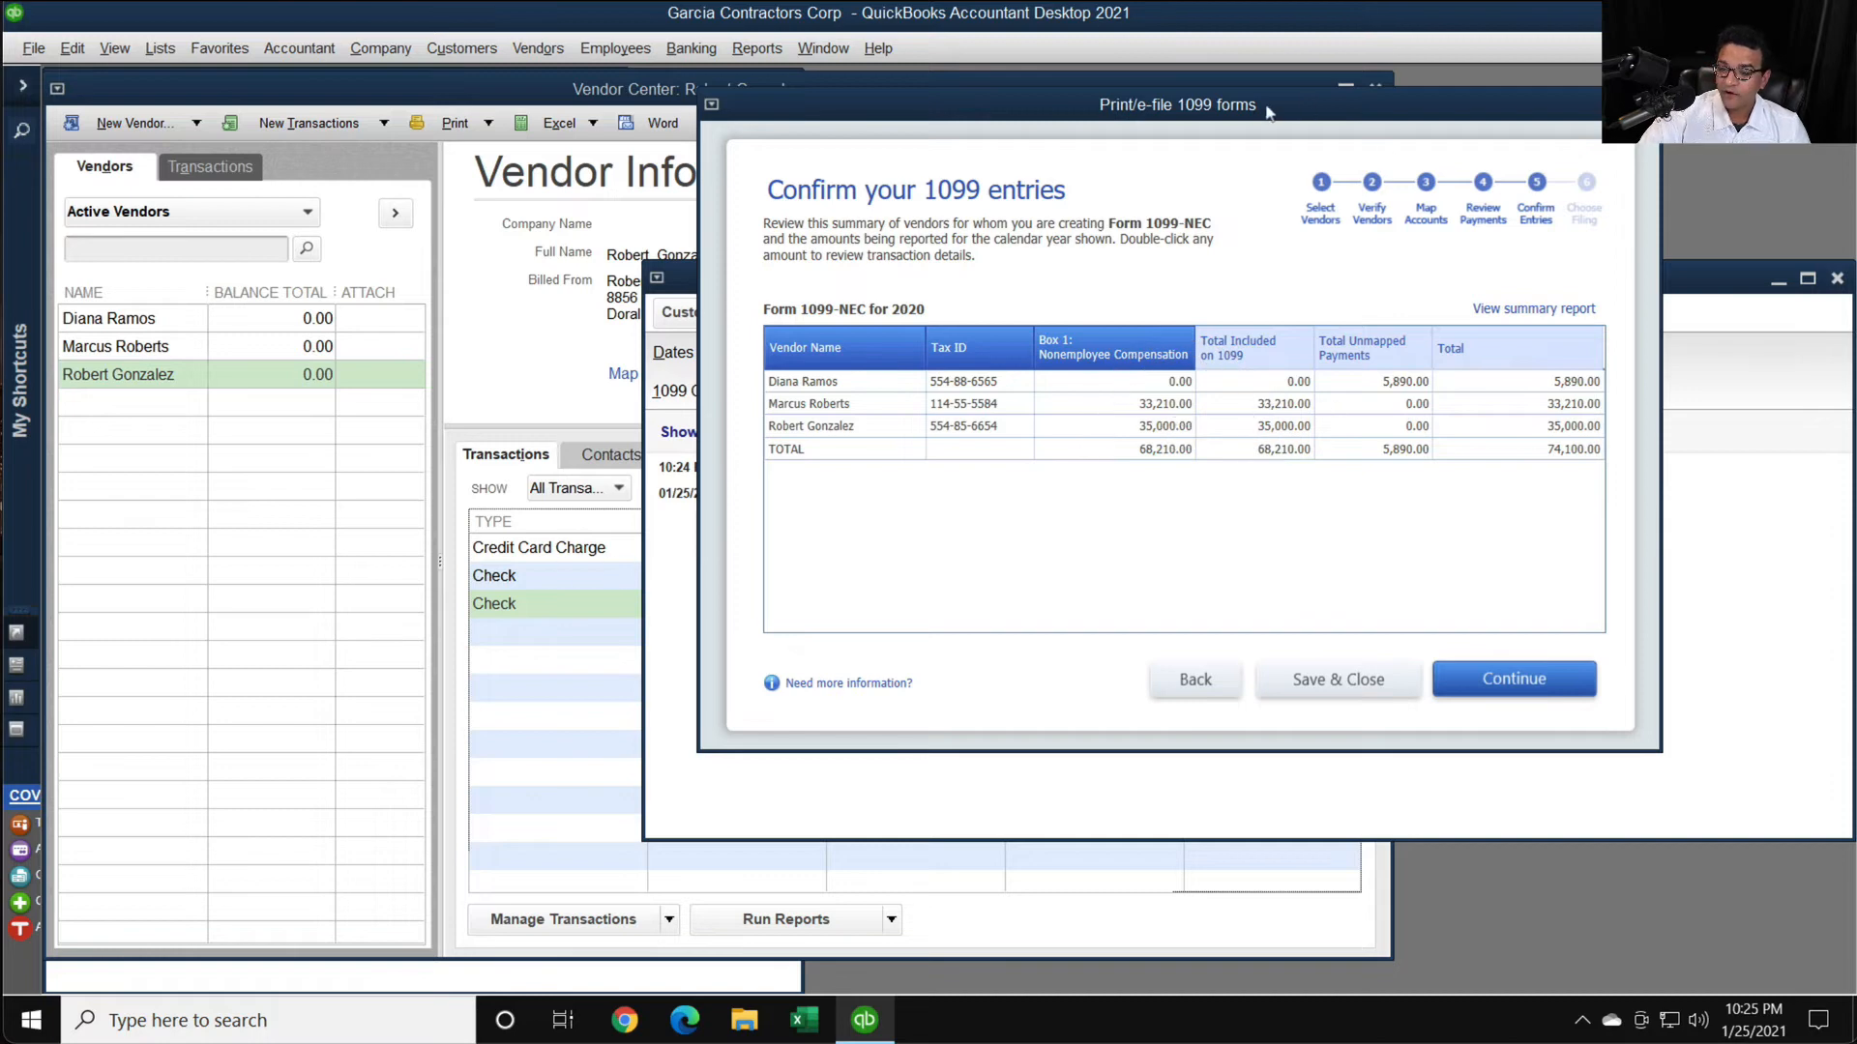
- Move the 1099 forms window clear of the vendor details and close the 1099 Summary report without memorizing it
drag(1257, 112, 1429, 106)
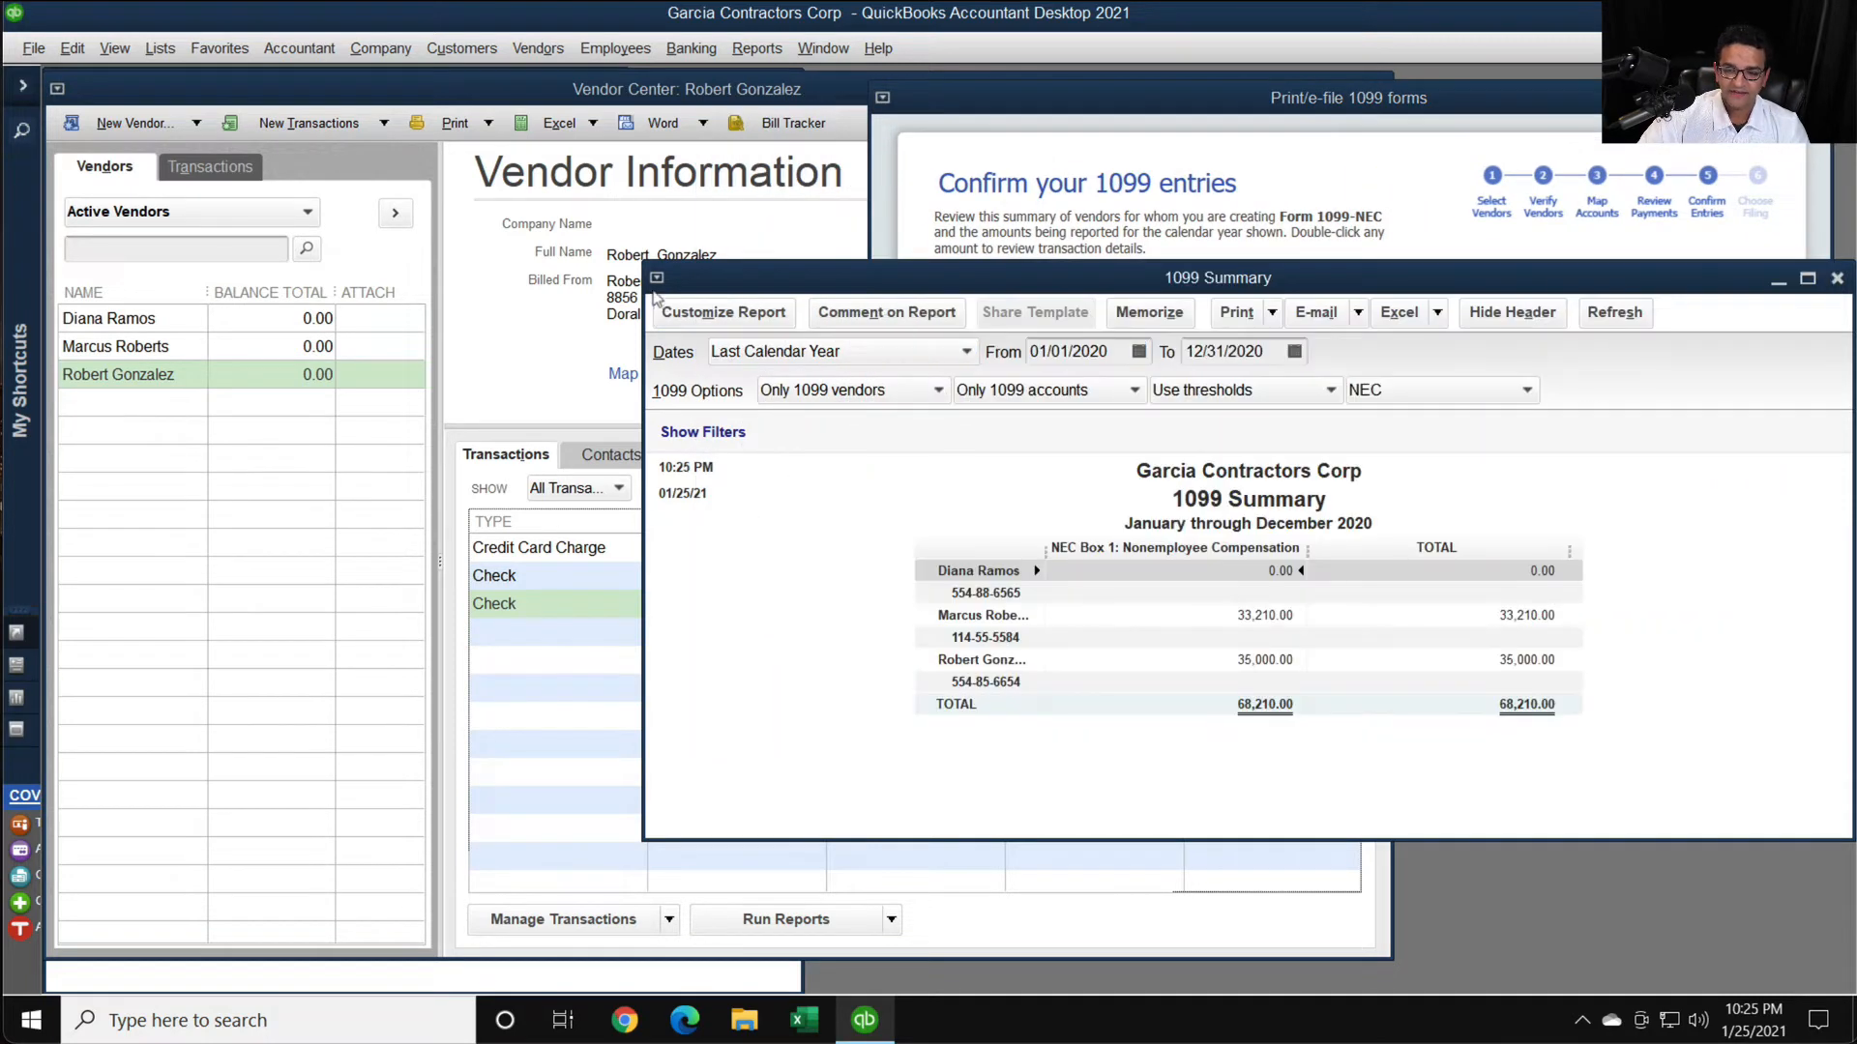
click(656, 277)
click(689, 470)
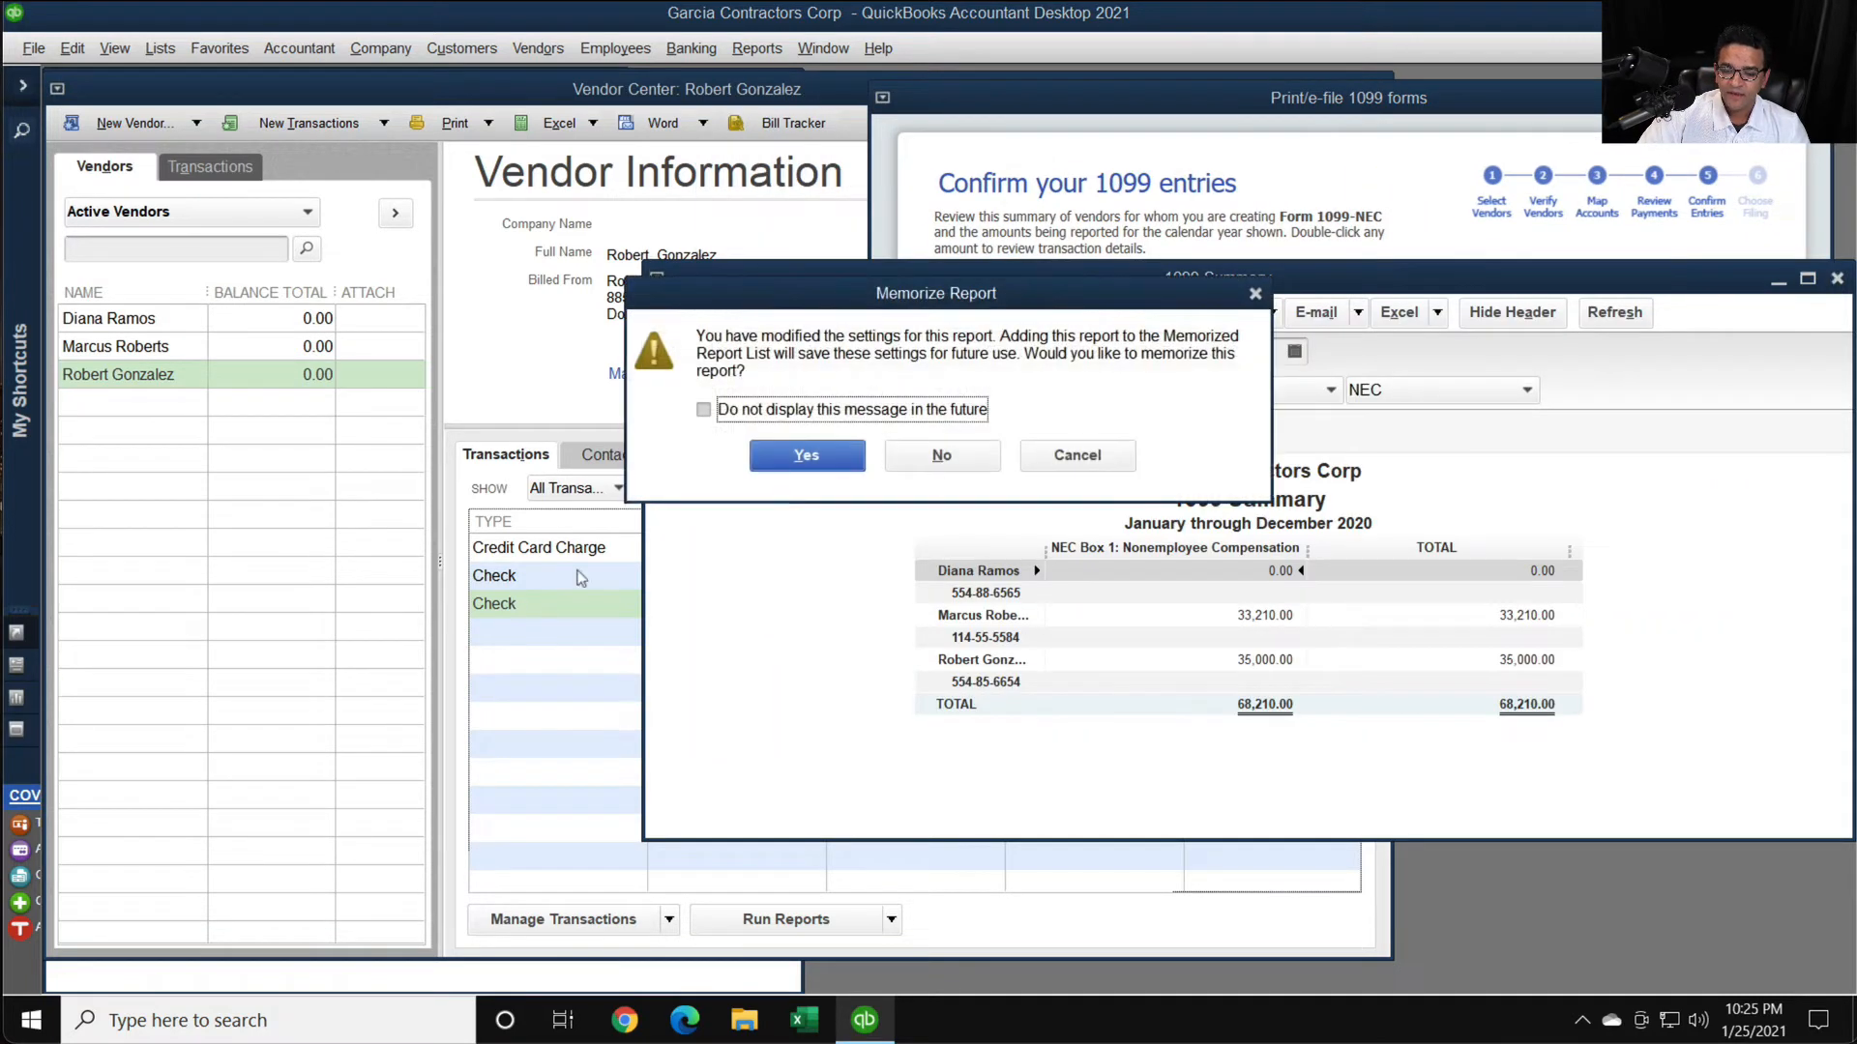
click(943, 452)
- Set the number of the vendor's 12/01/2020 check to visa and save the changed transaction
double_click(548, 591)
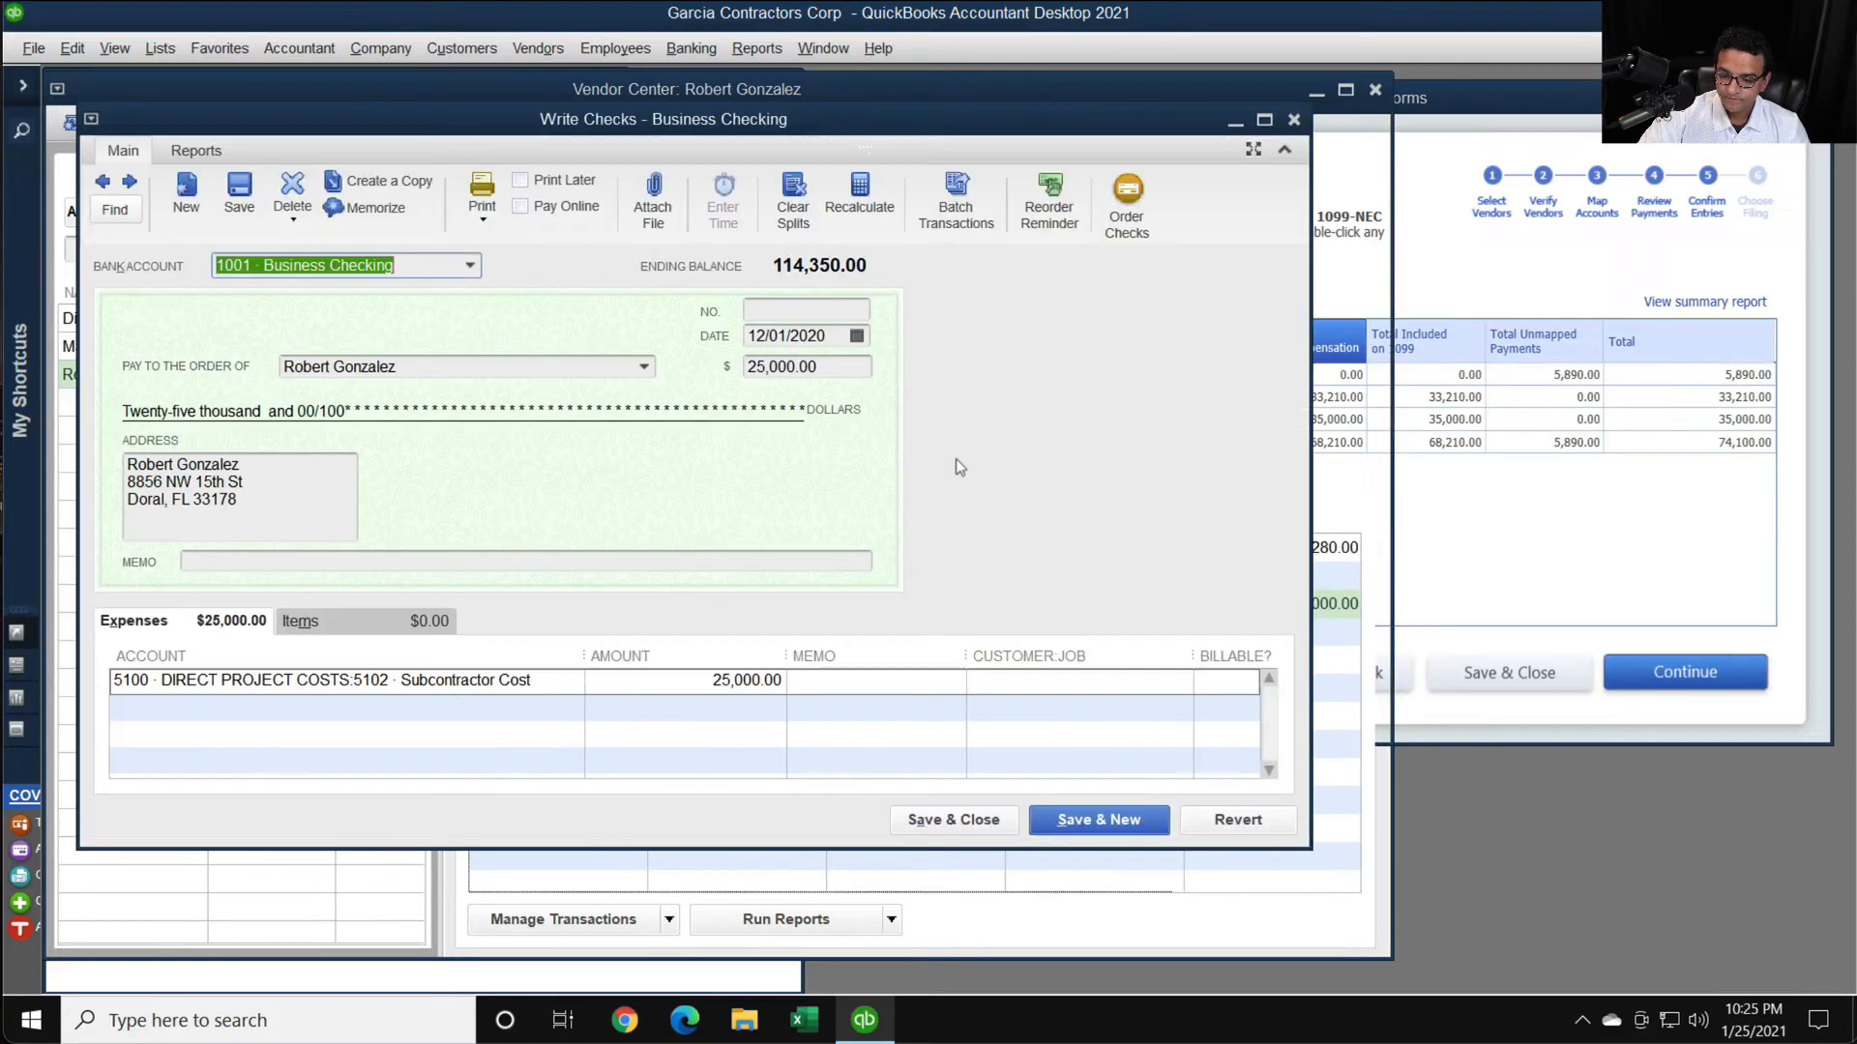
click(793, 308)
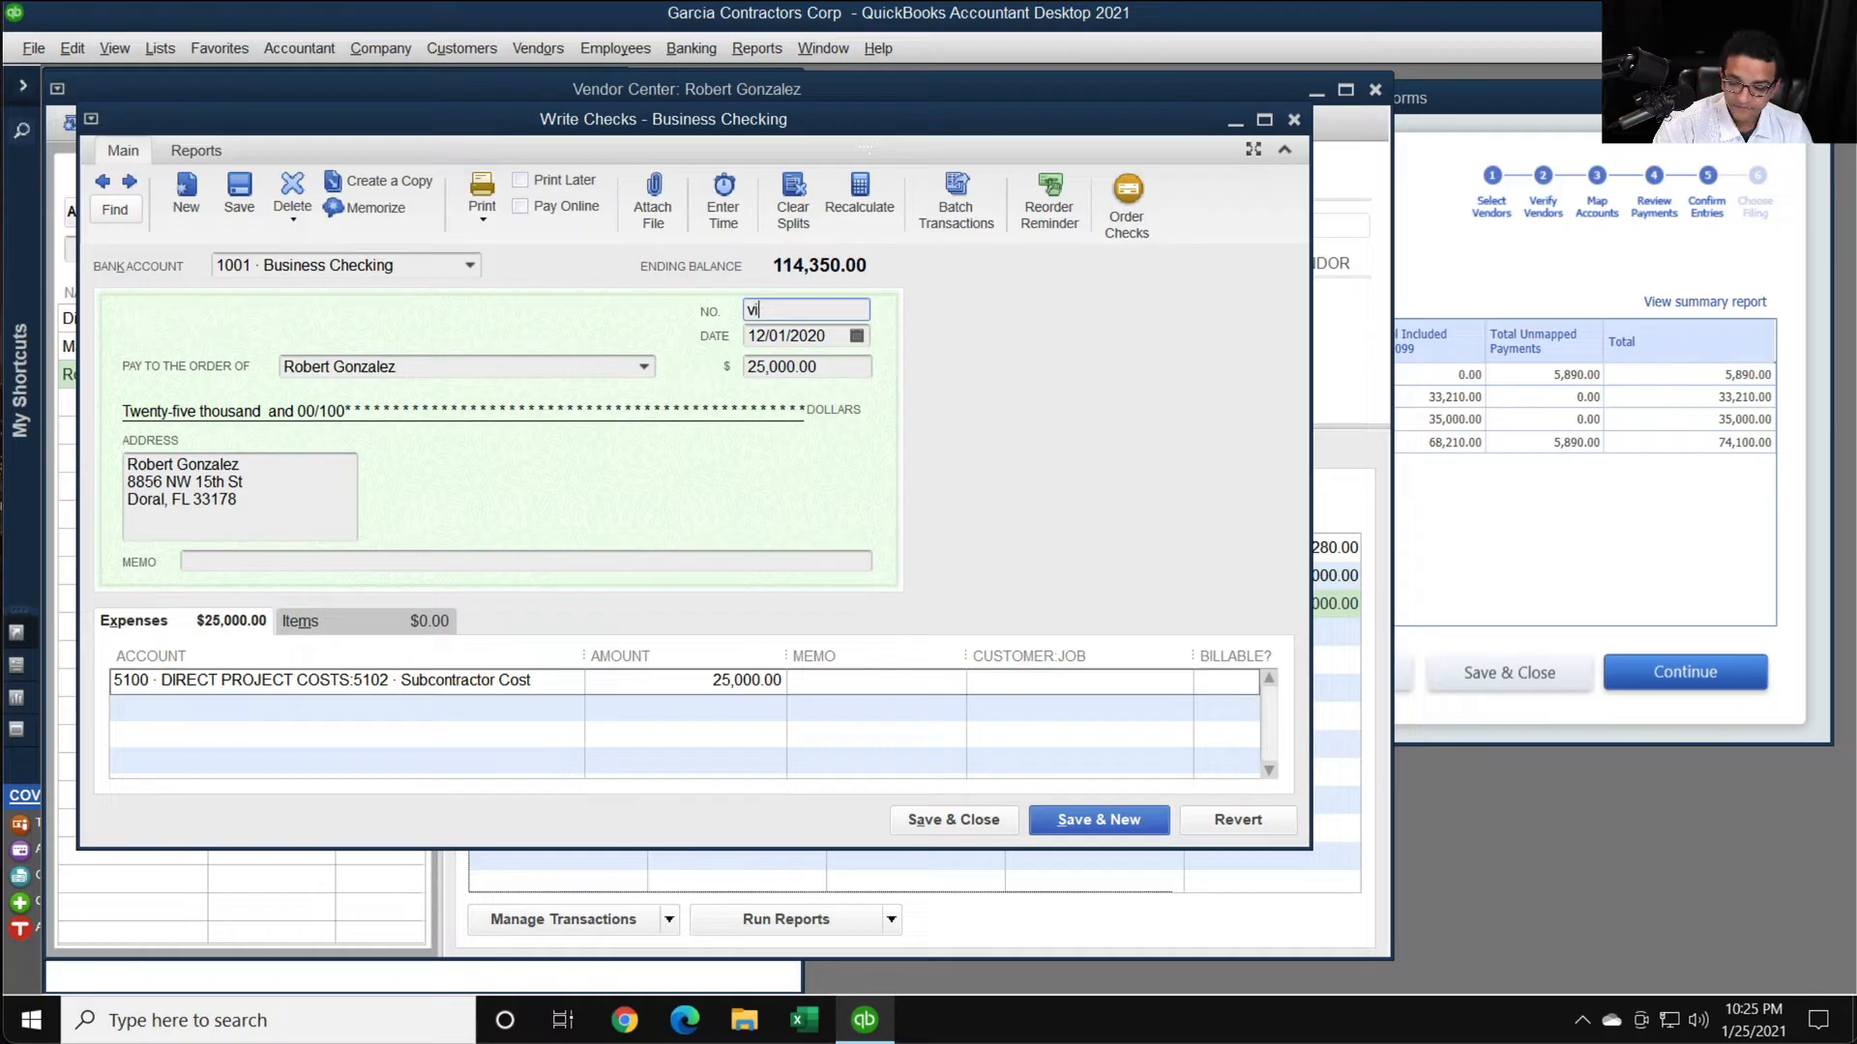
click(988, 832)
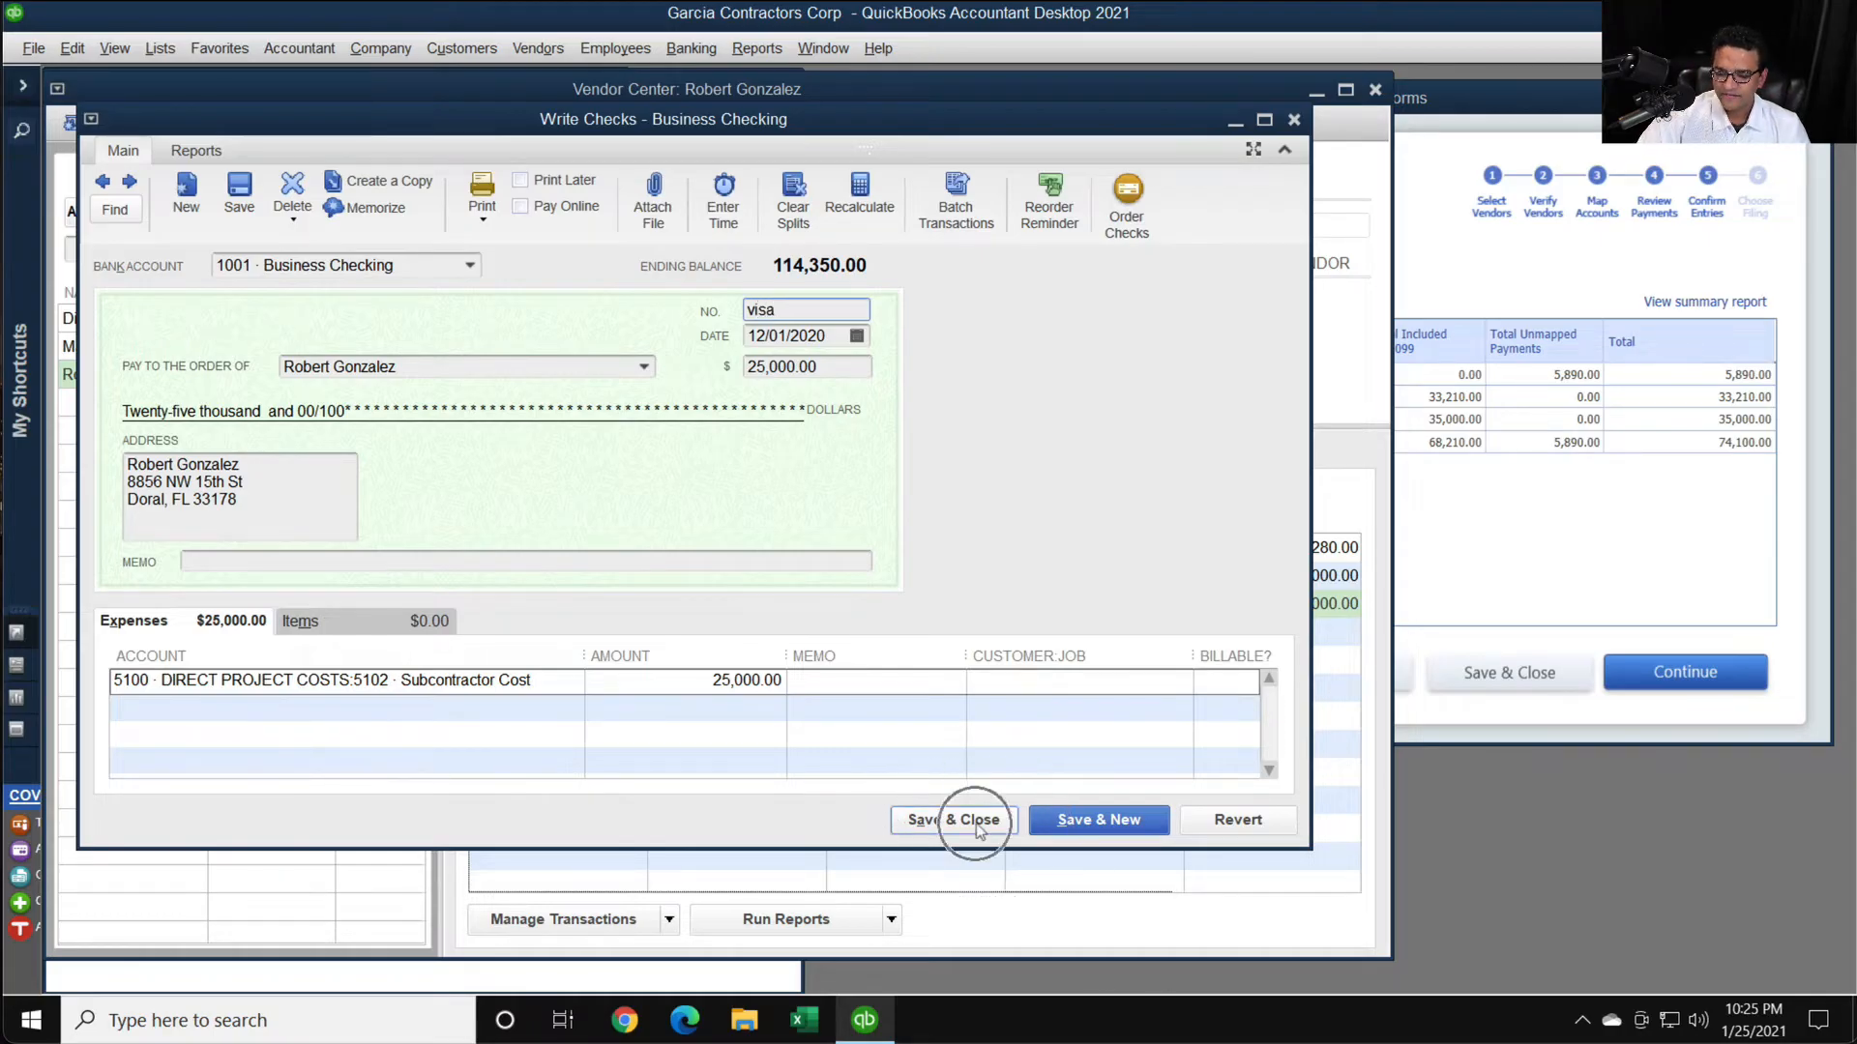
key(Return)
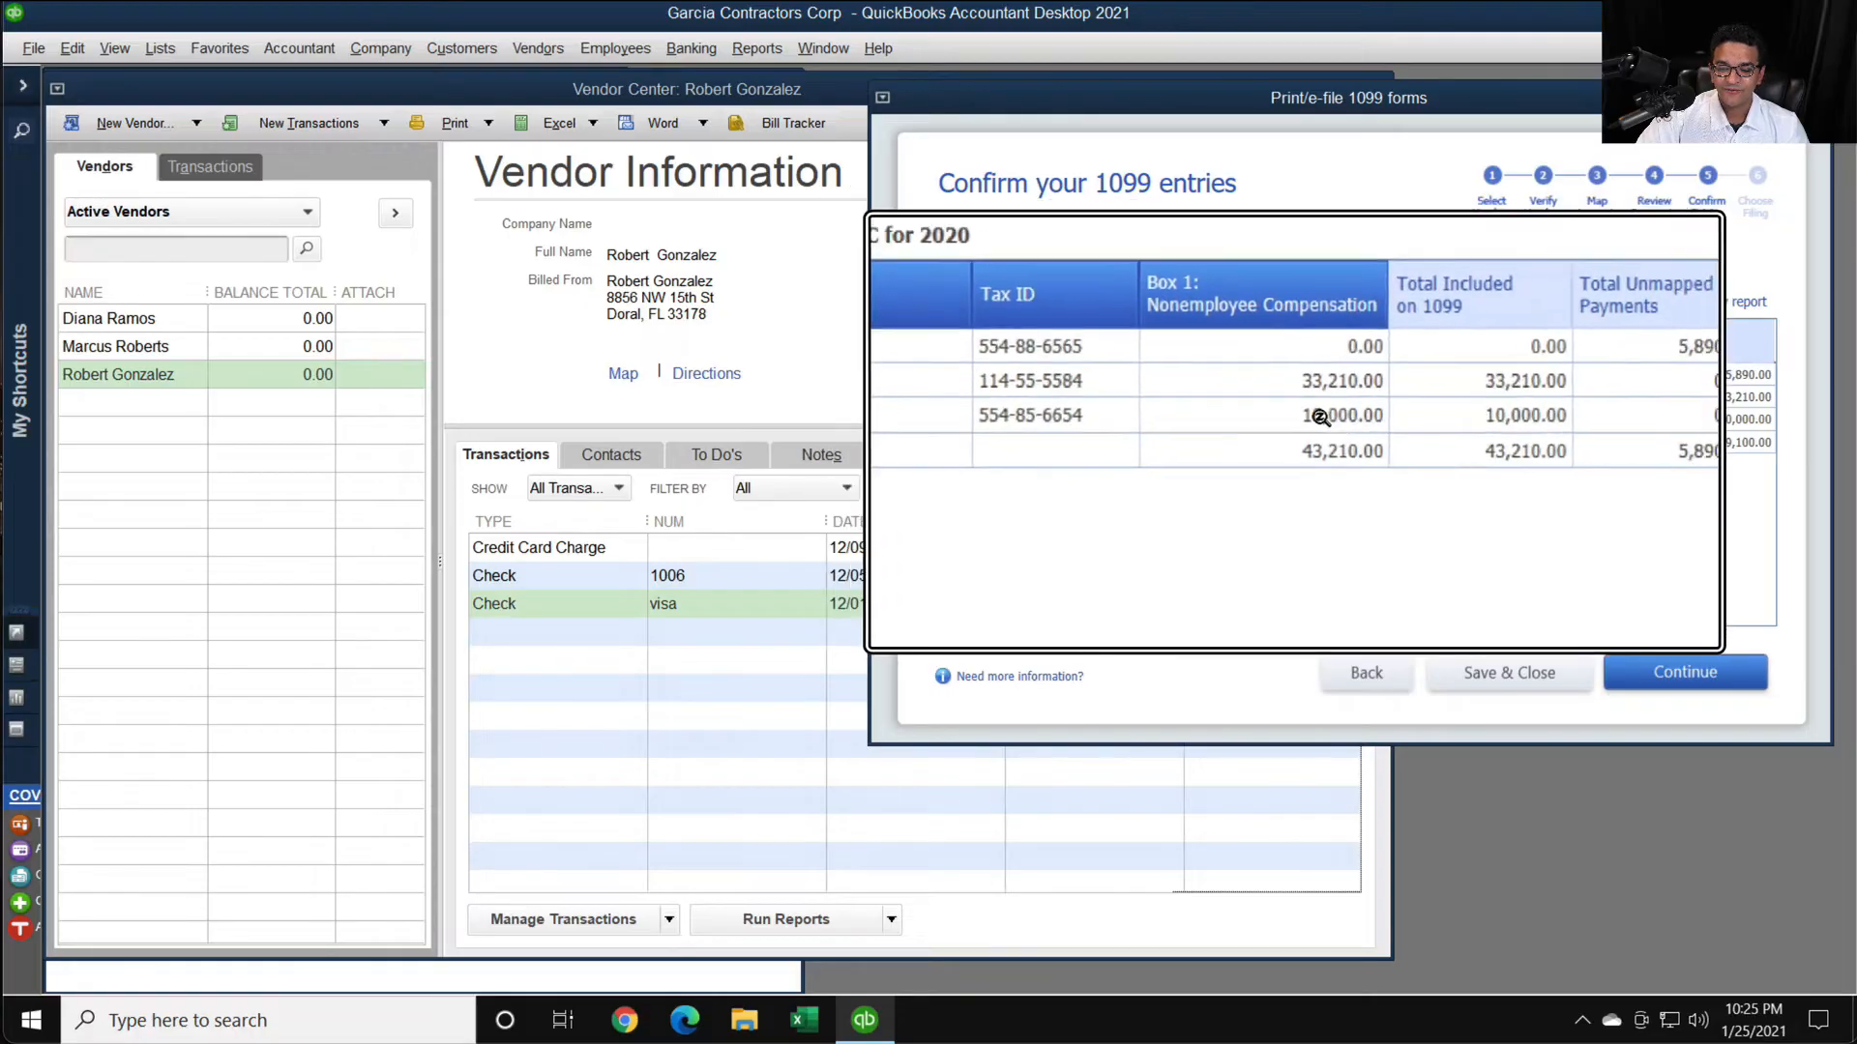
- Switch to Chrome and search Google for quickbooks 1099 excluded payments
click(625, 1020)
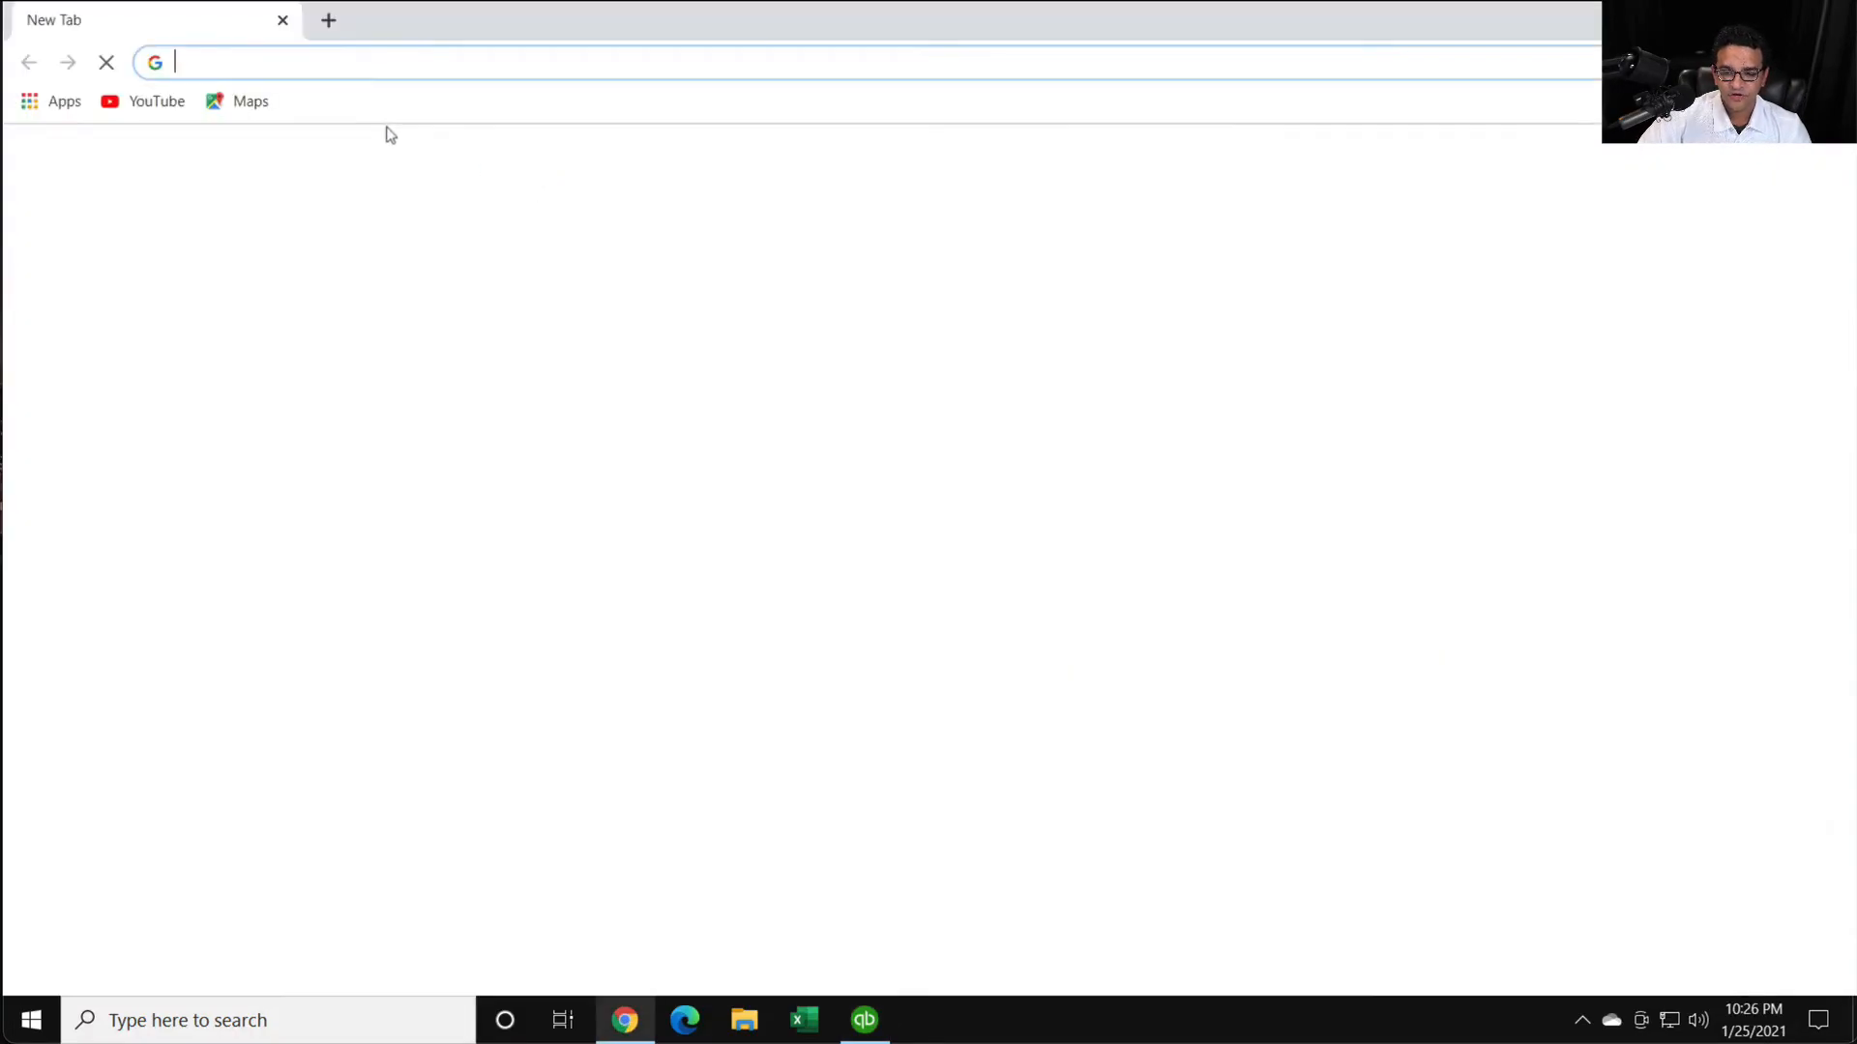
click(686, 515)
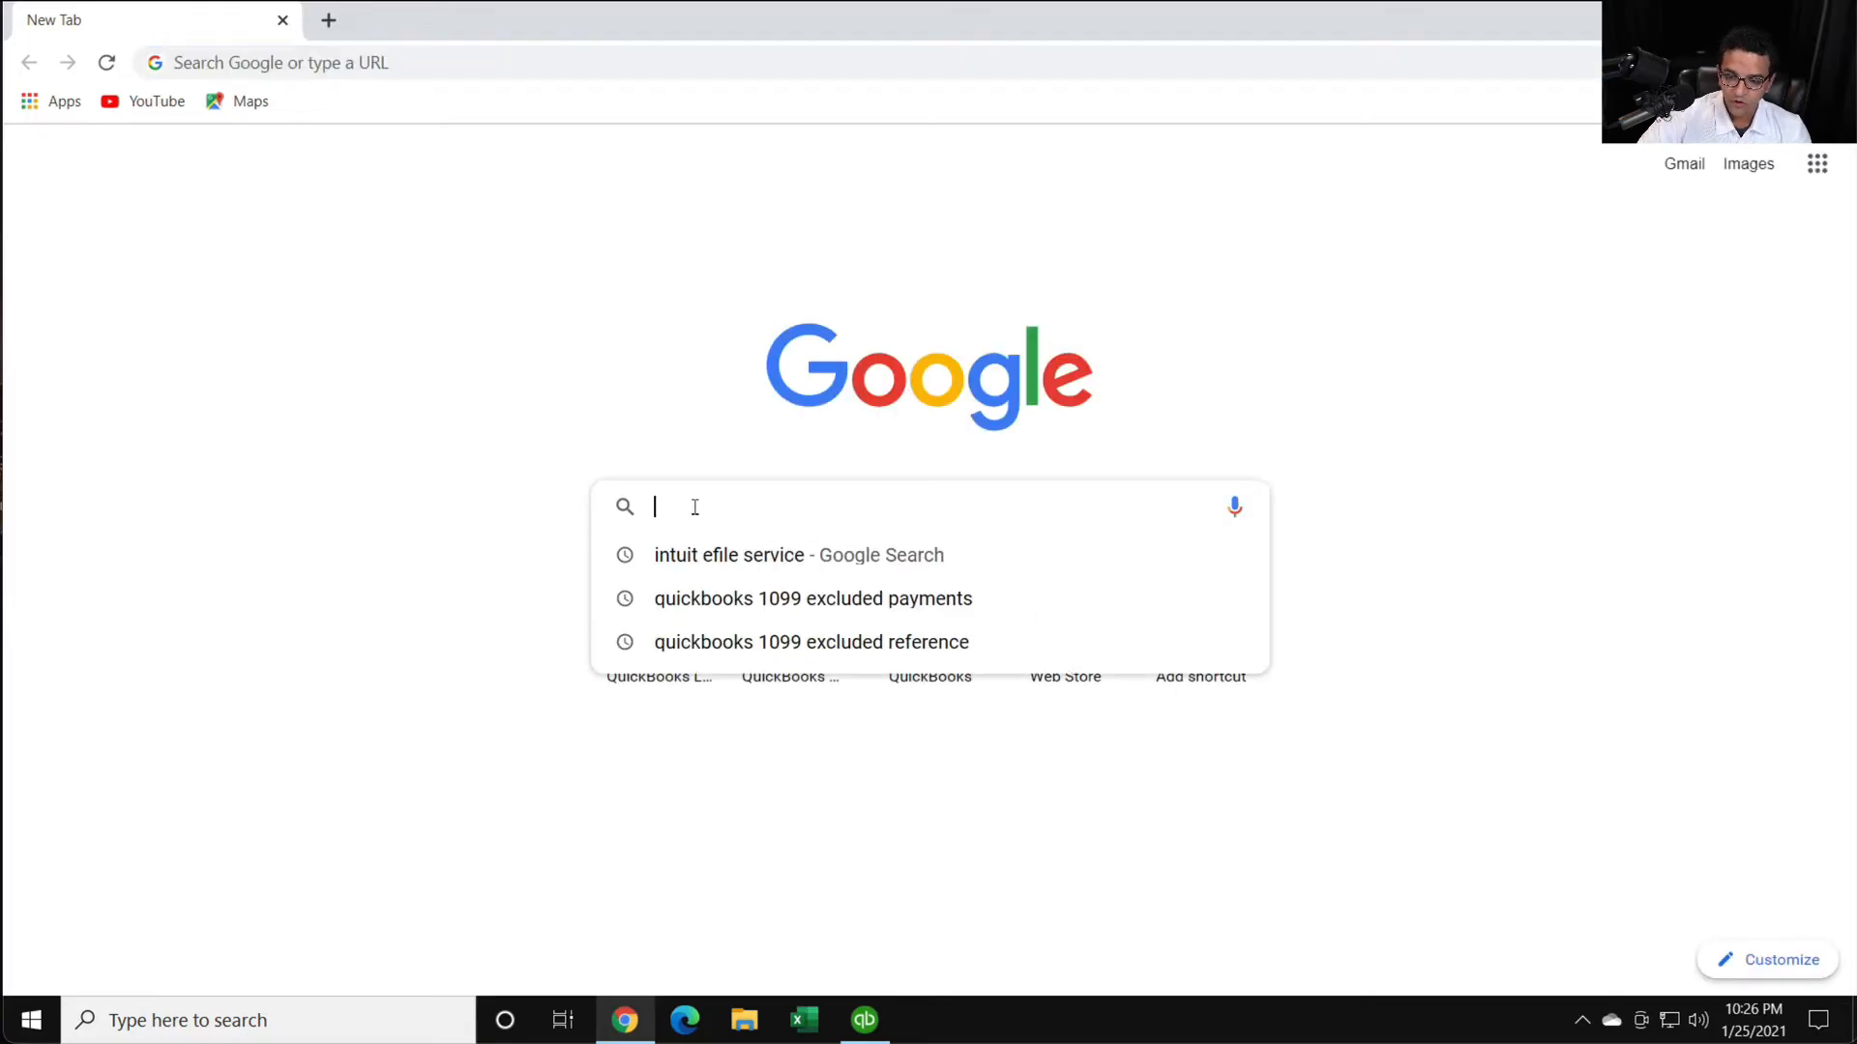
text(quickbooks)
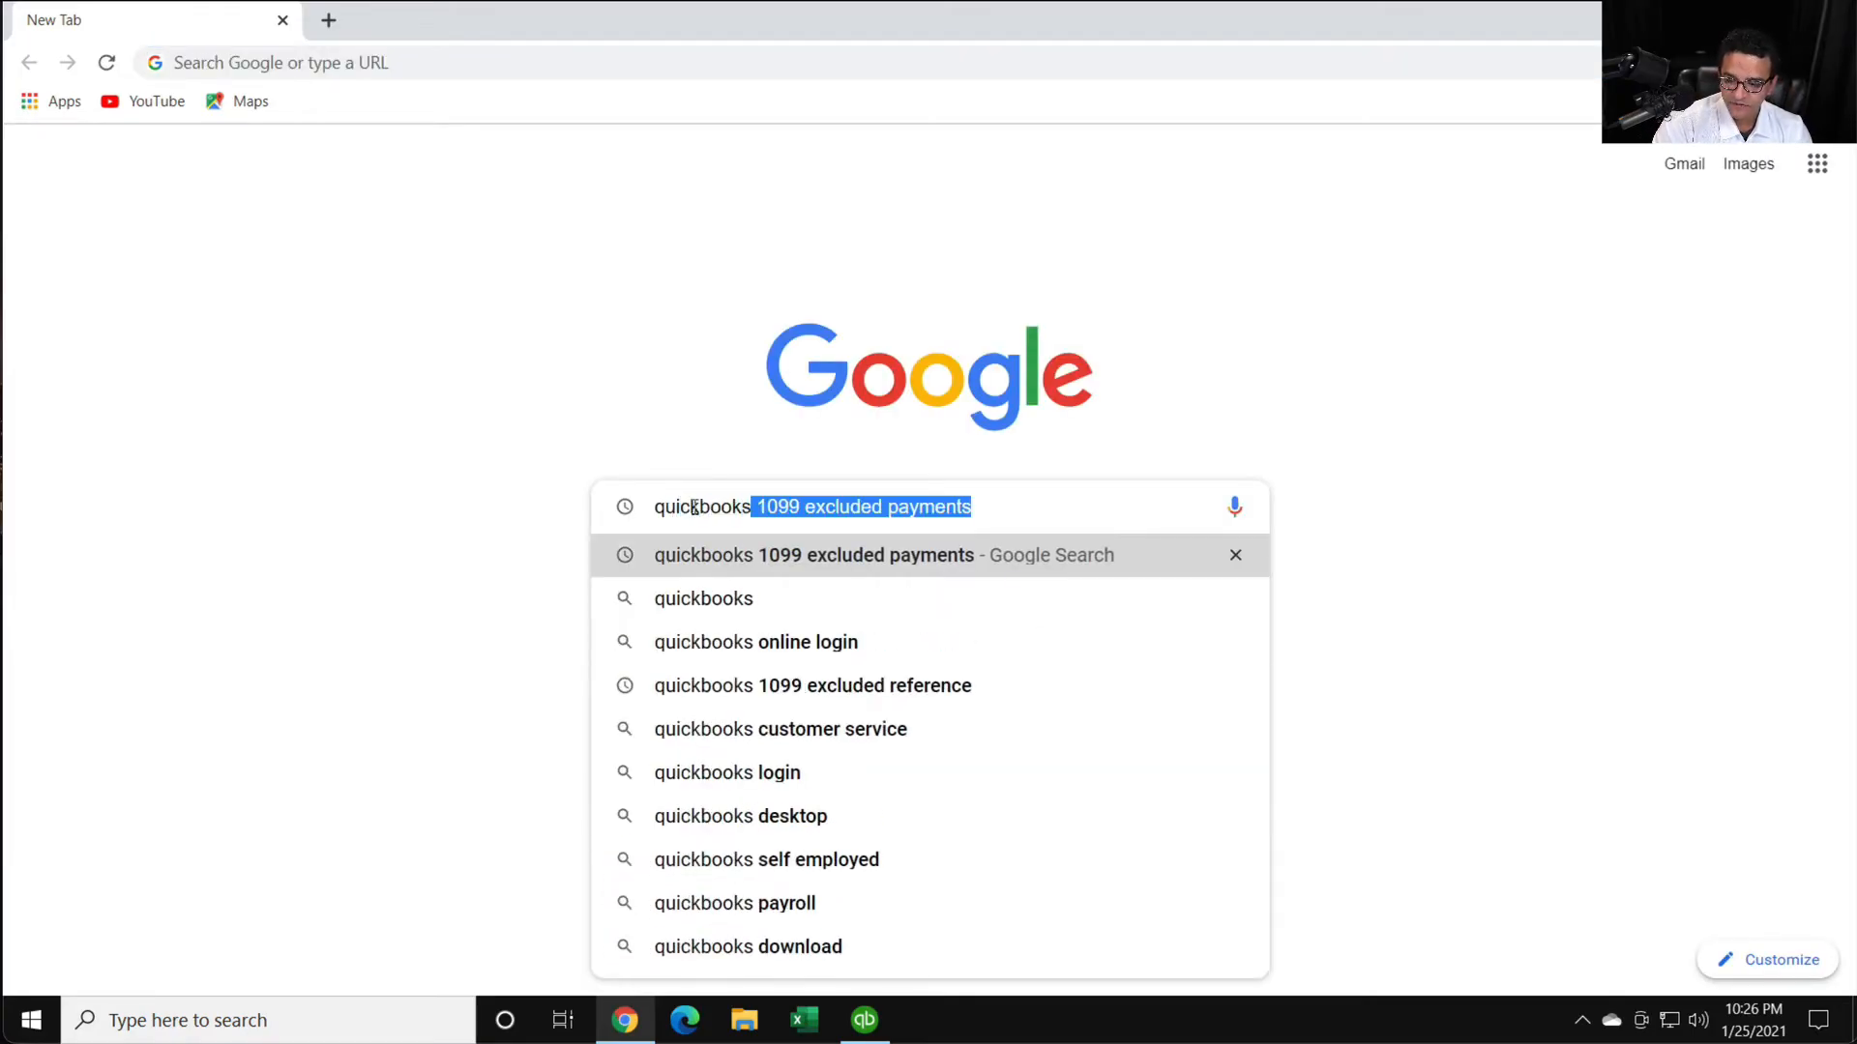
drag(931, 514, 527, 479)
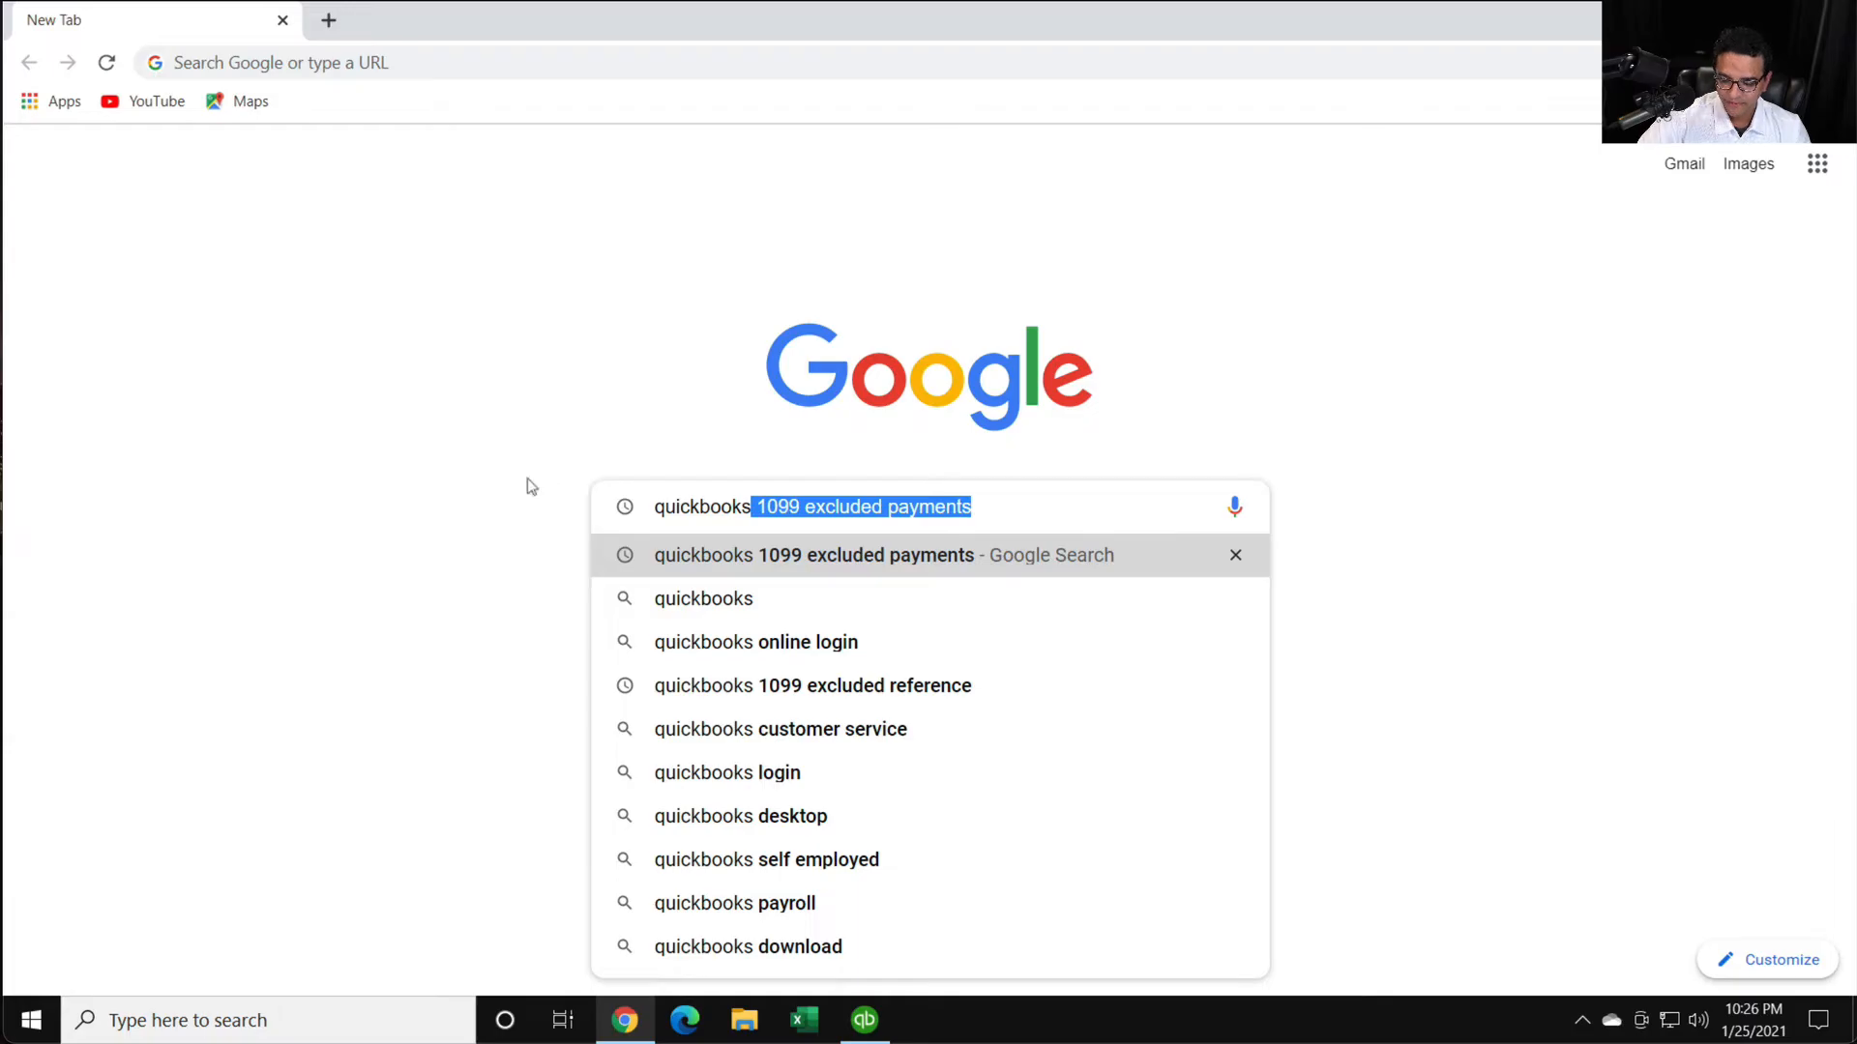
key(Return)
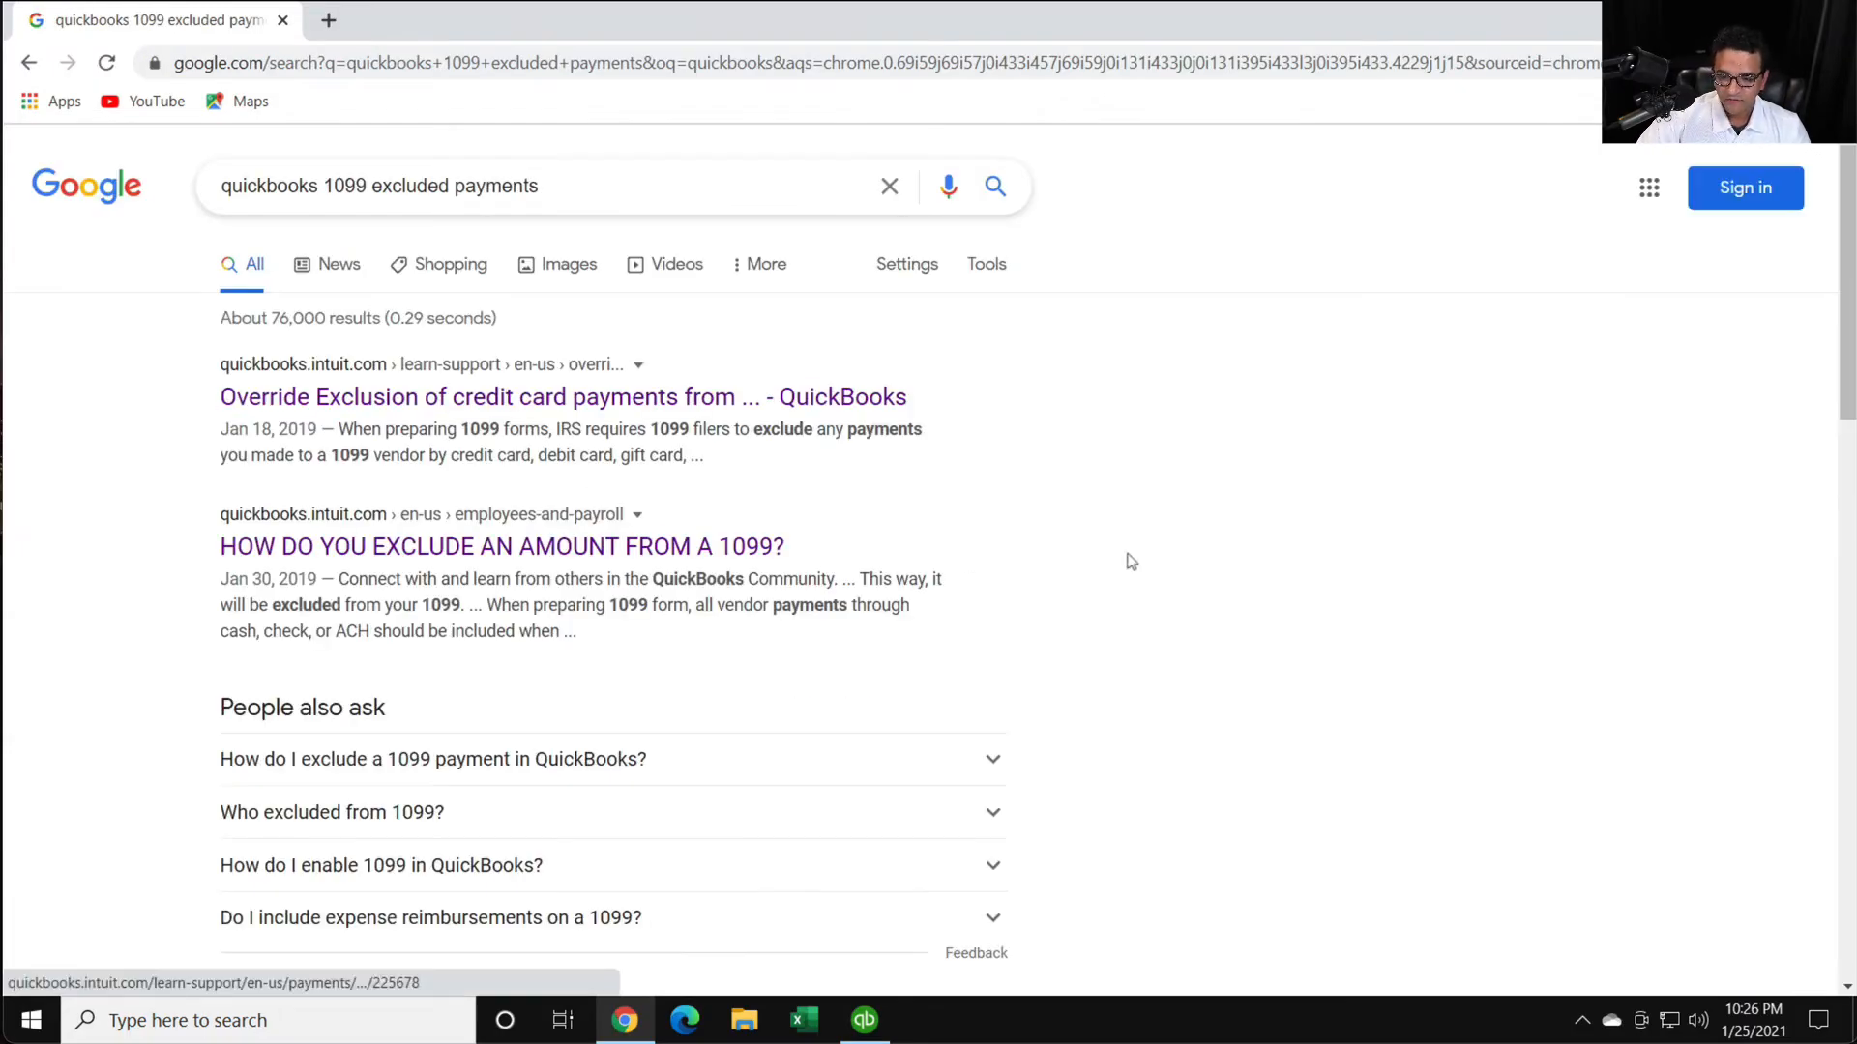
- Open the QuickBooks article on payments excluded from a 1099-NEC, review its exclusion rules, and return to the search results
scroll(929, 547, down, 6)
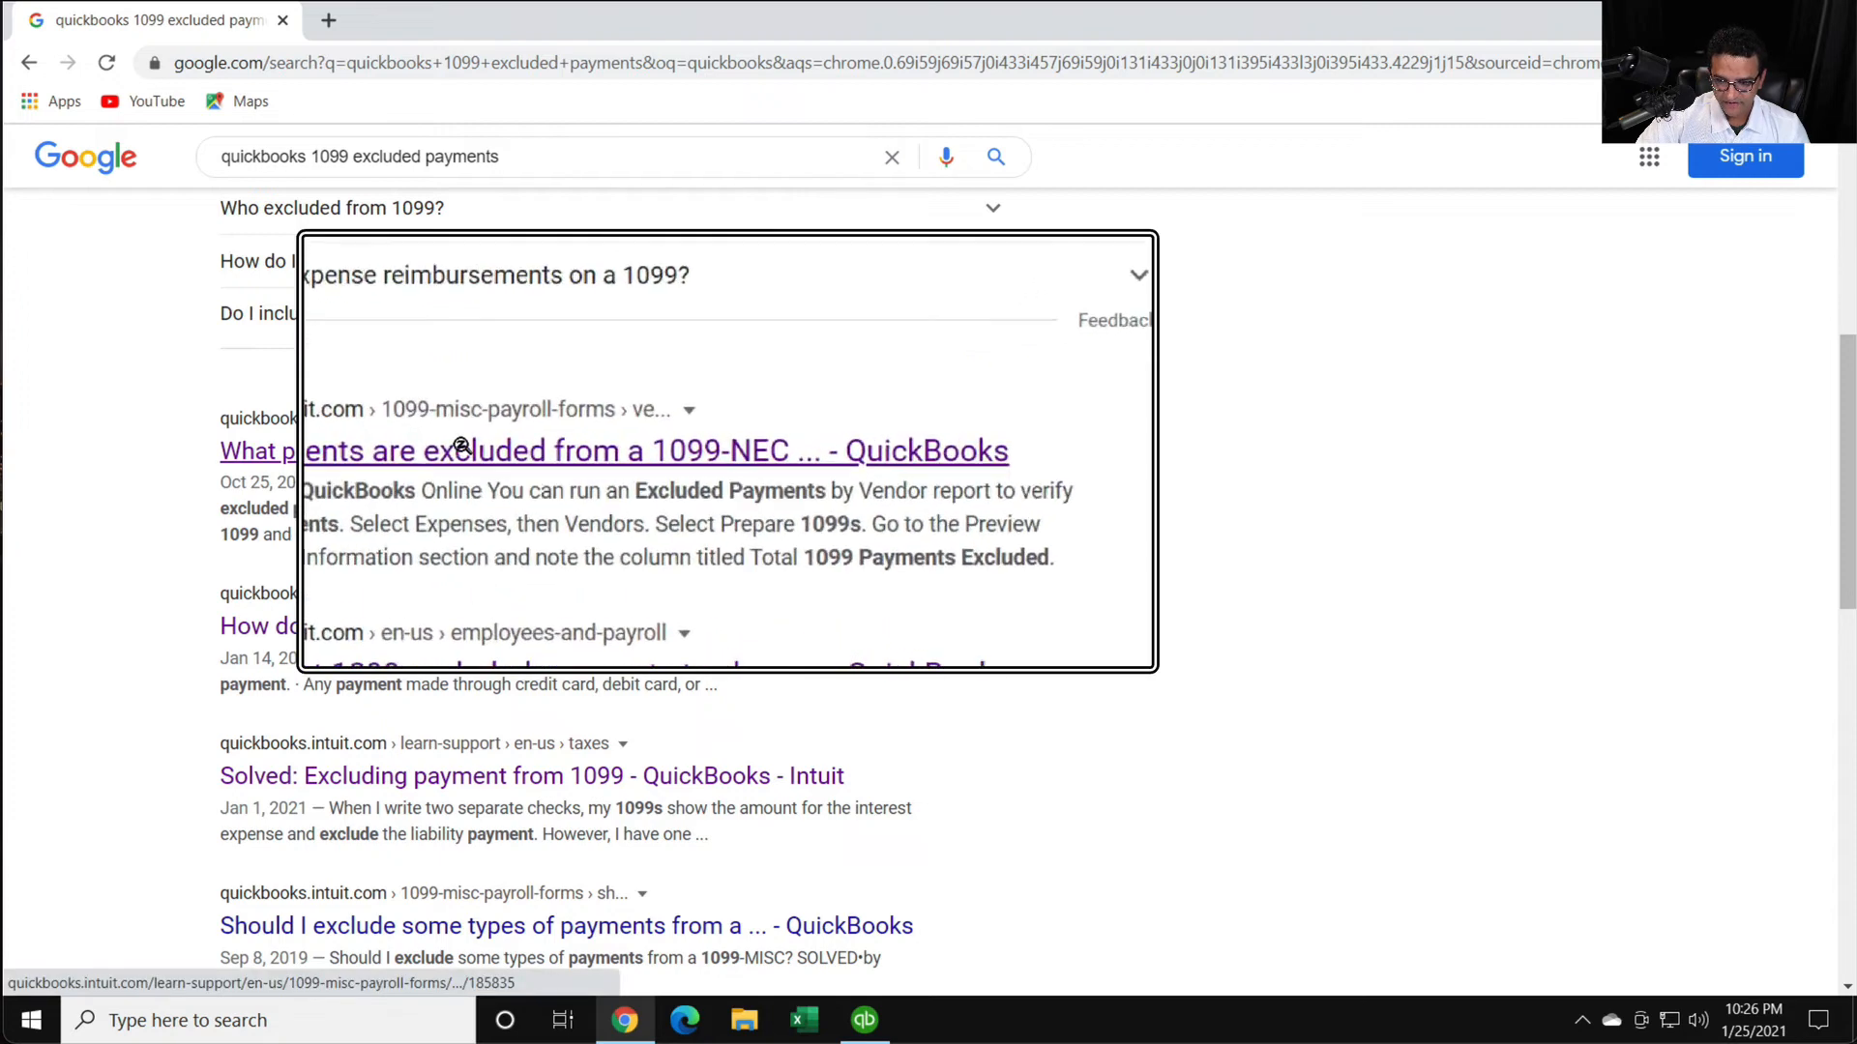
click(464, 453)
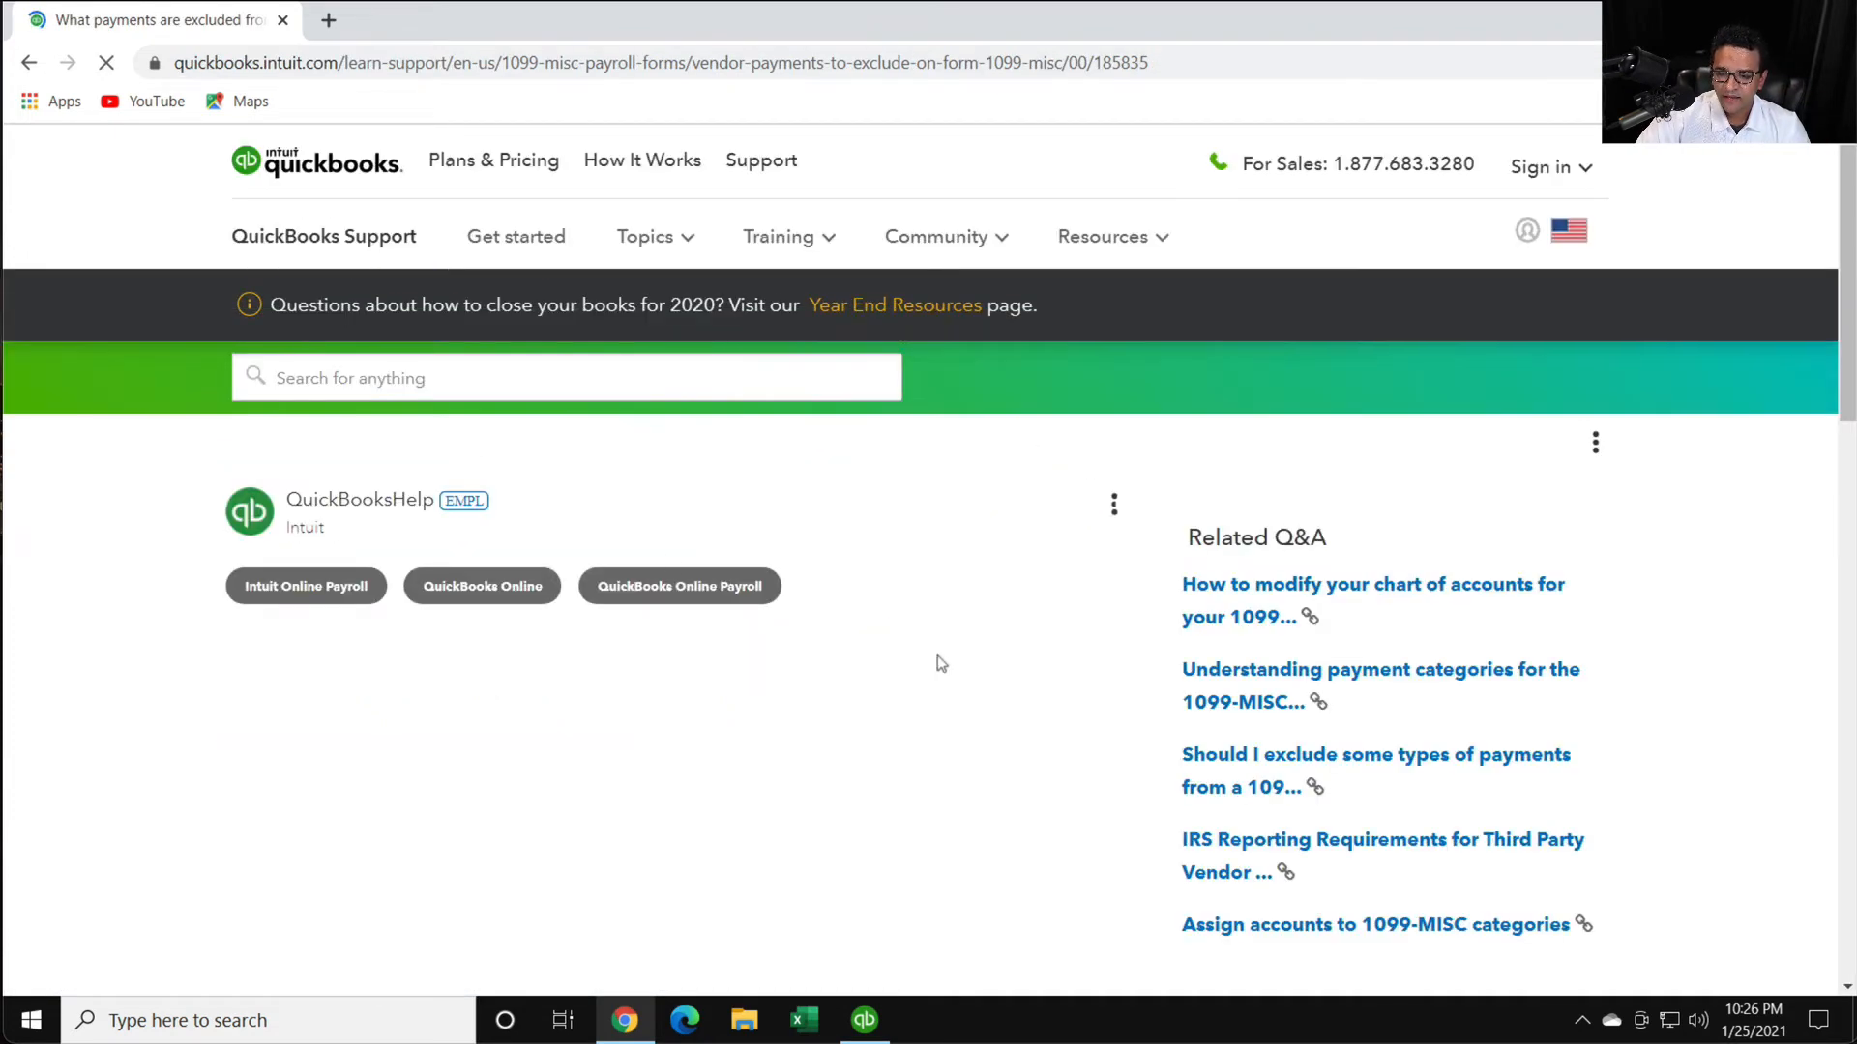
scroll(933, 660, down, 6)
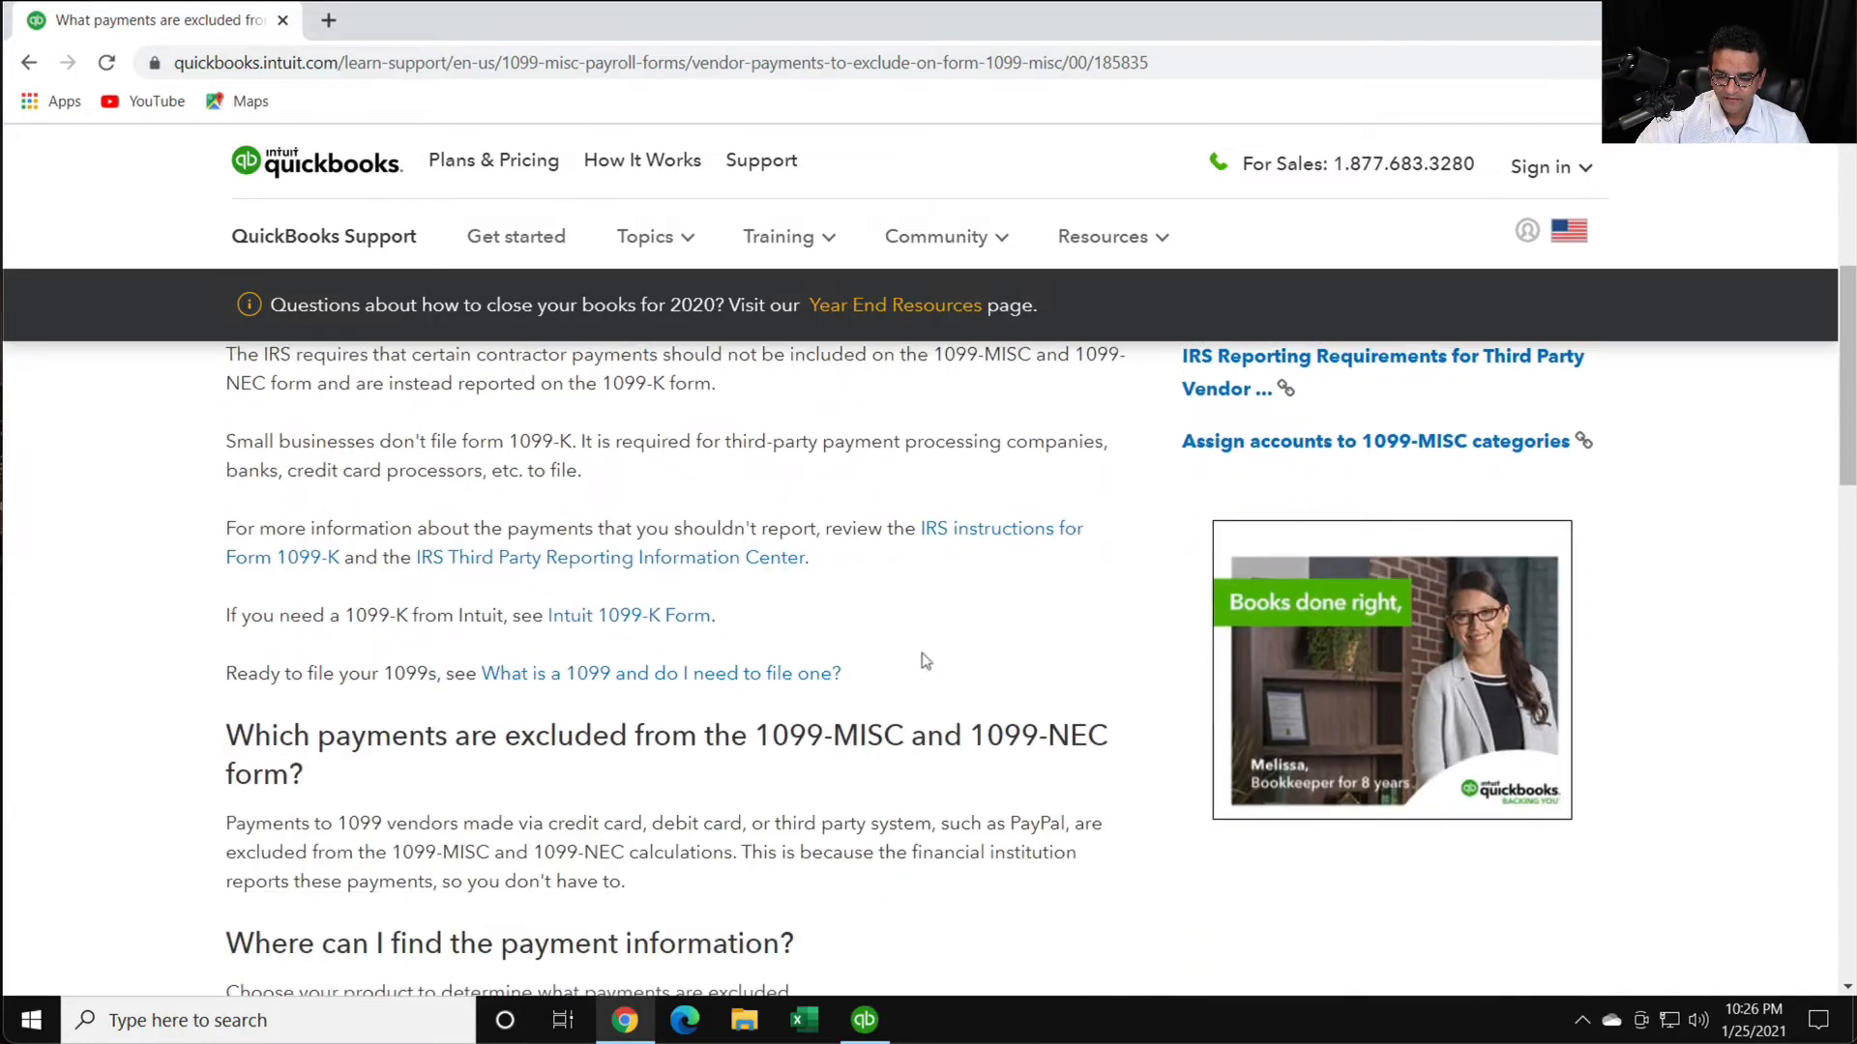
click(29, 62)
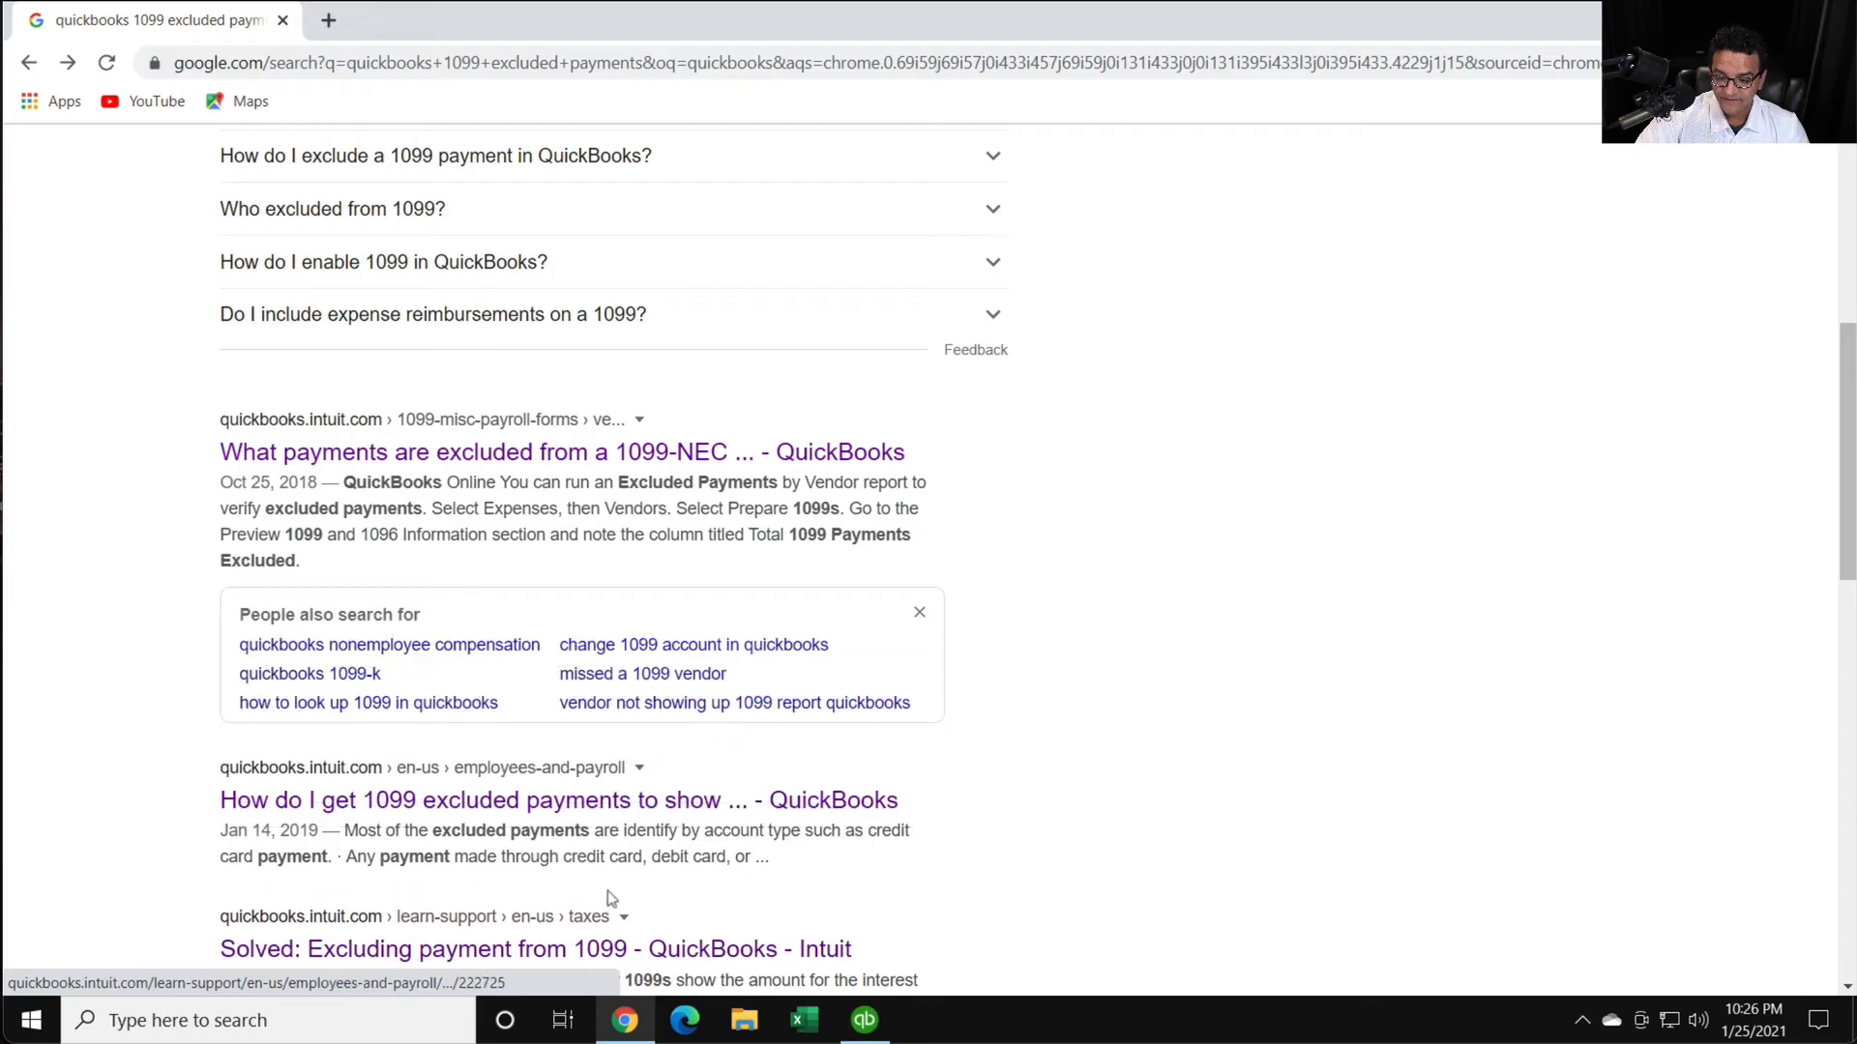
- Open the QuickBooks community thread on getting 1099 excluded payments to show up and go to its first reply
click(480, 948)
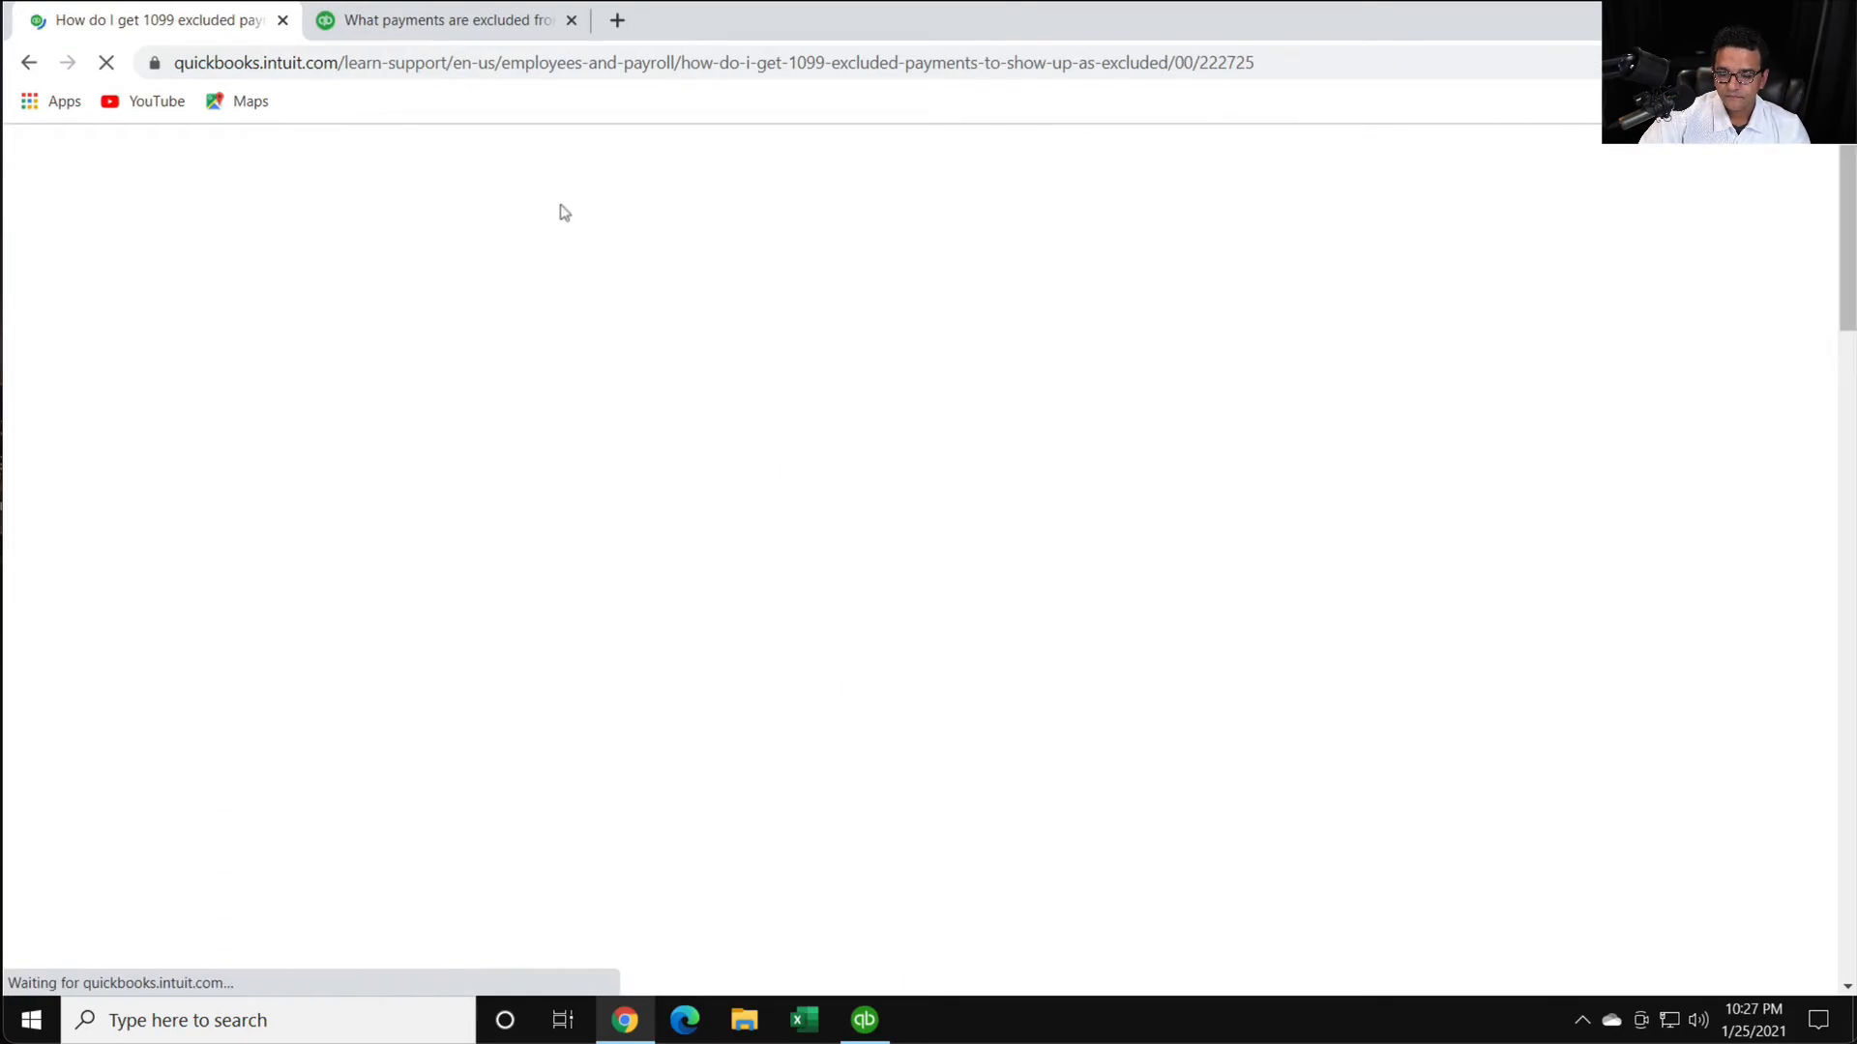
scroll(829, 619, down, 6)
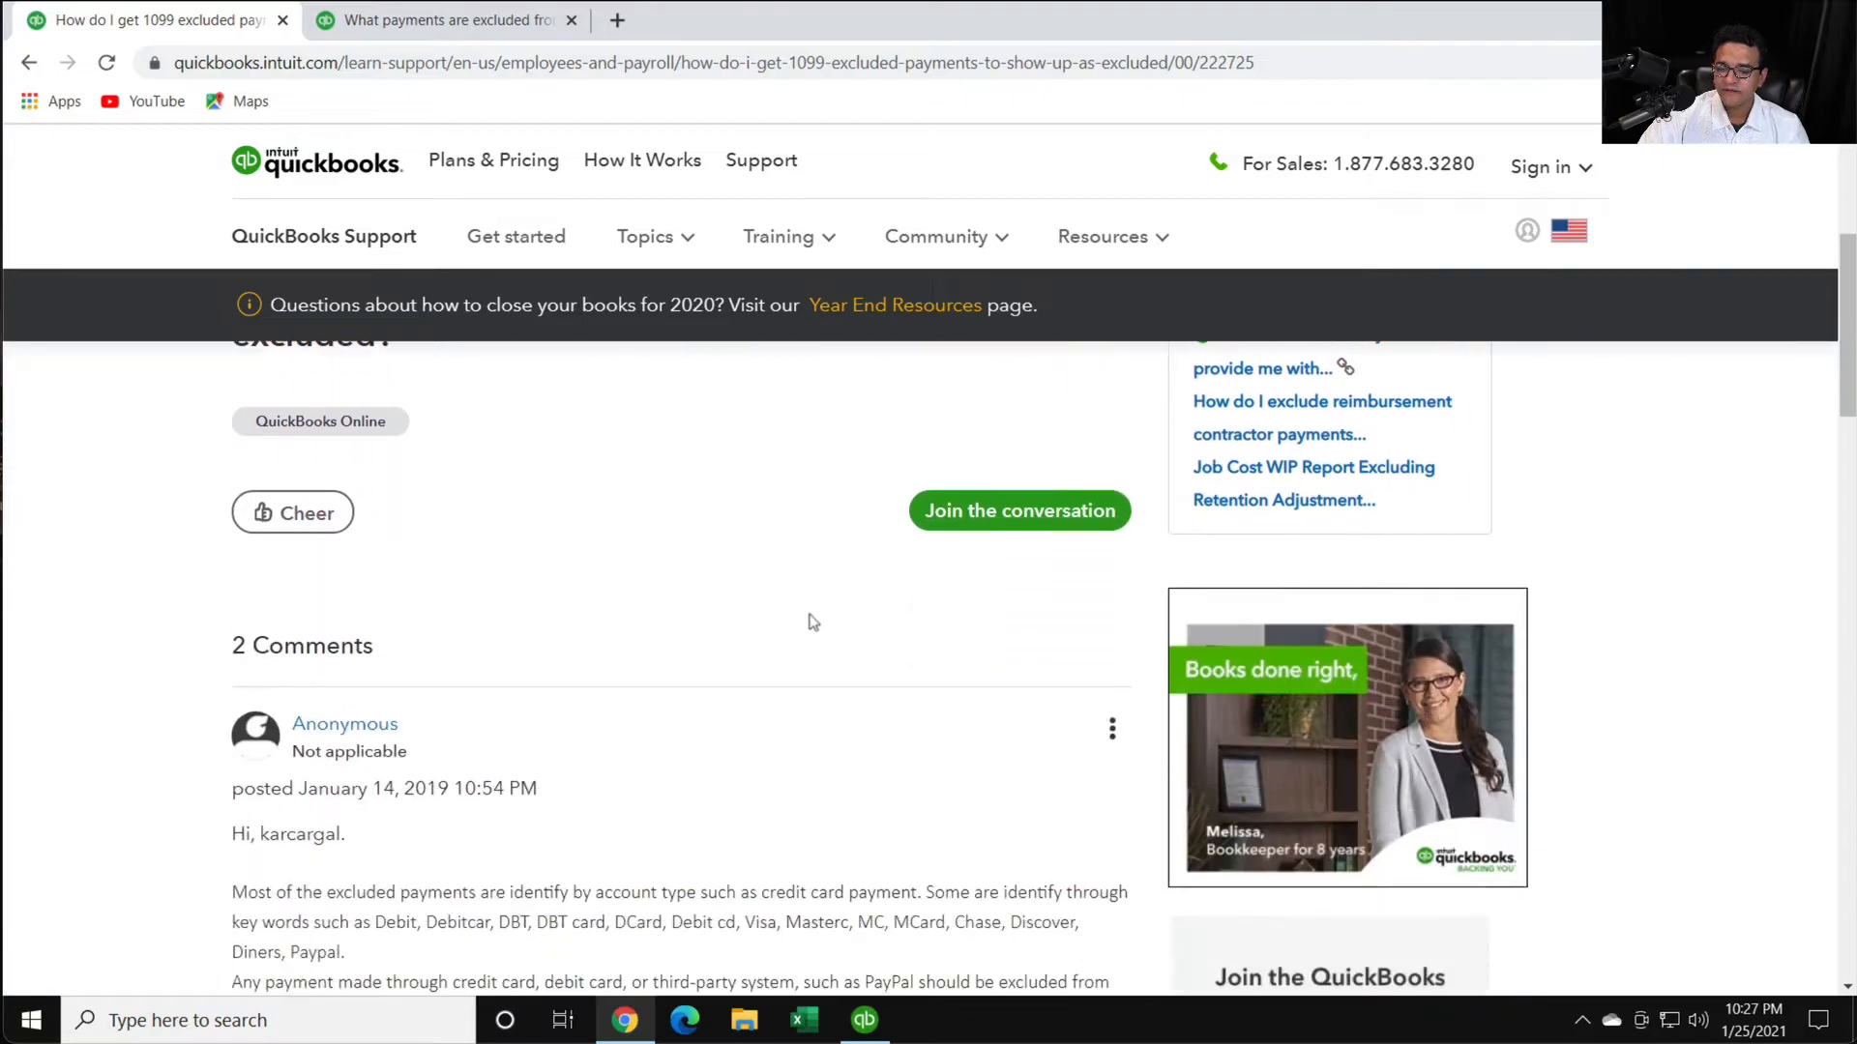
scroll(810, 624, down, 2)
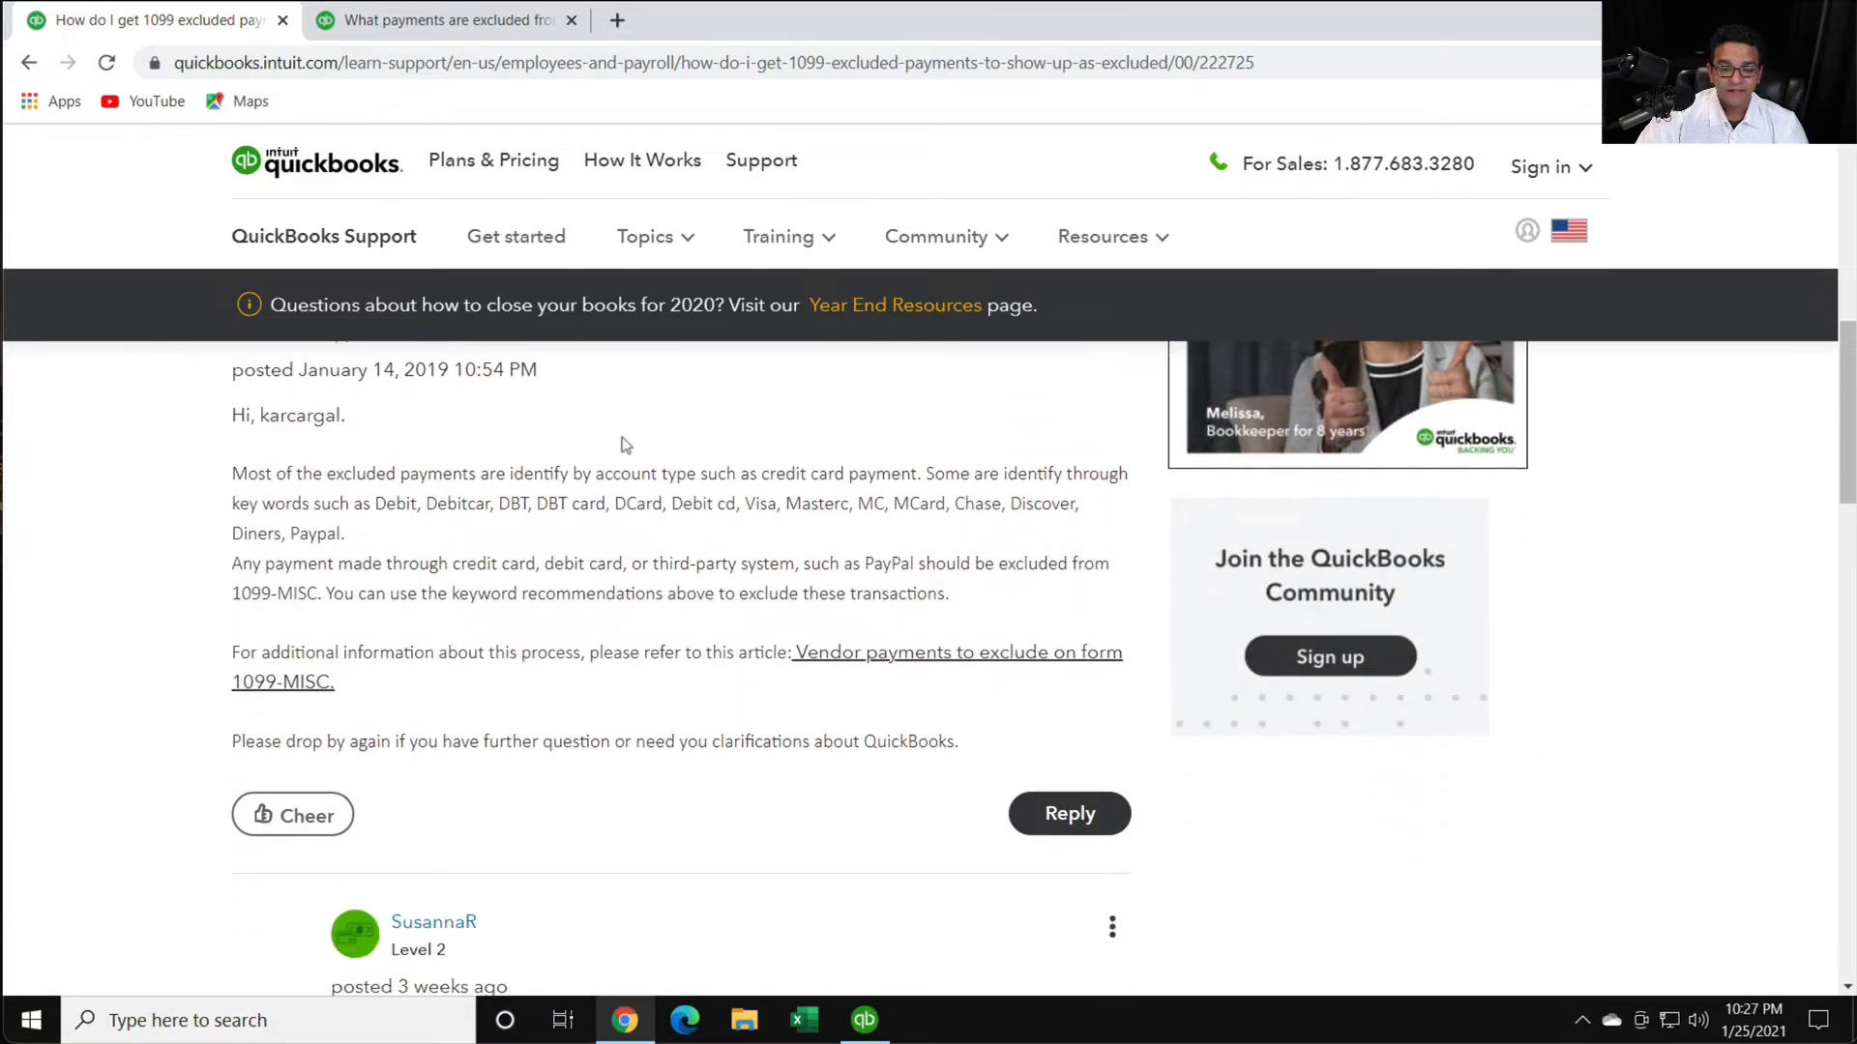
click(661, 63)
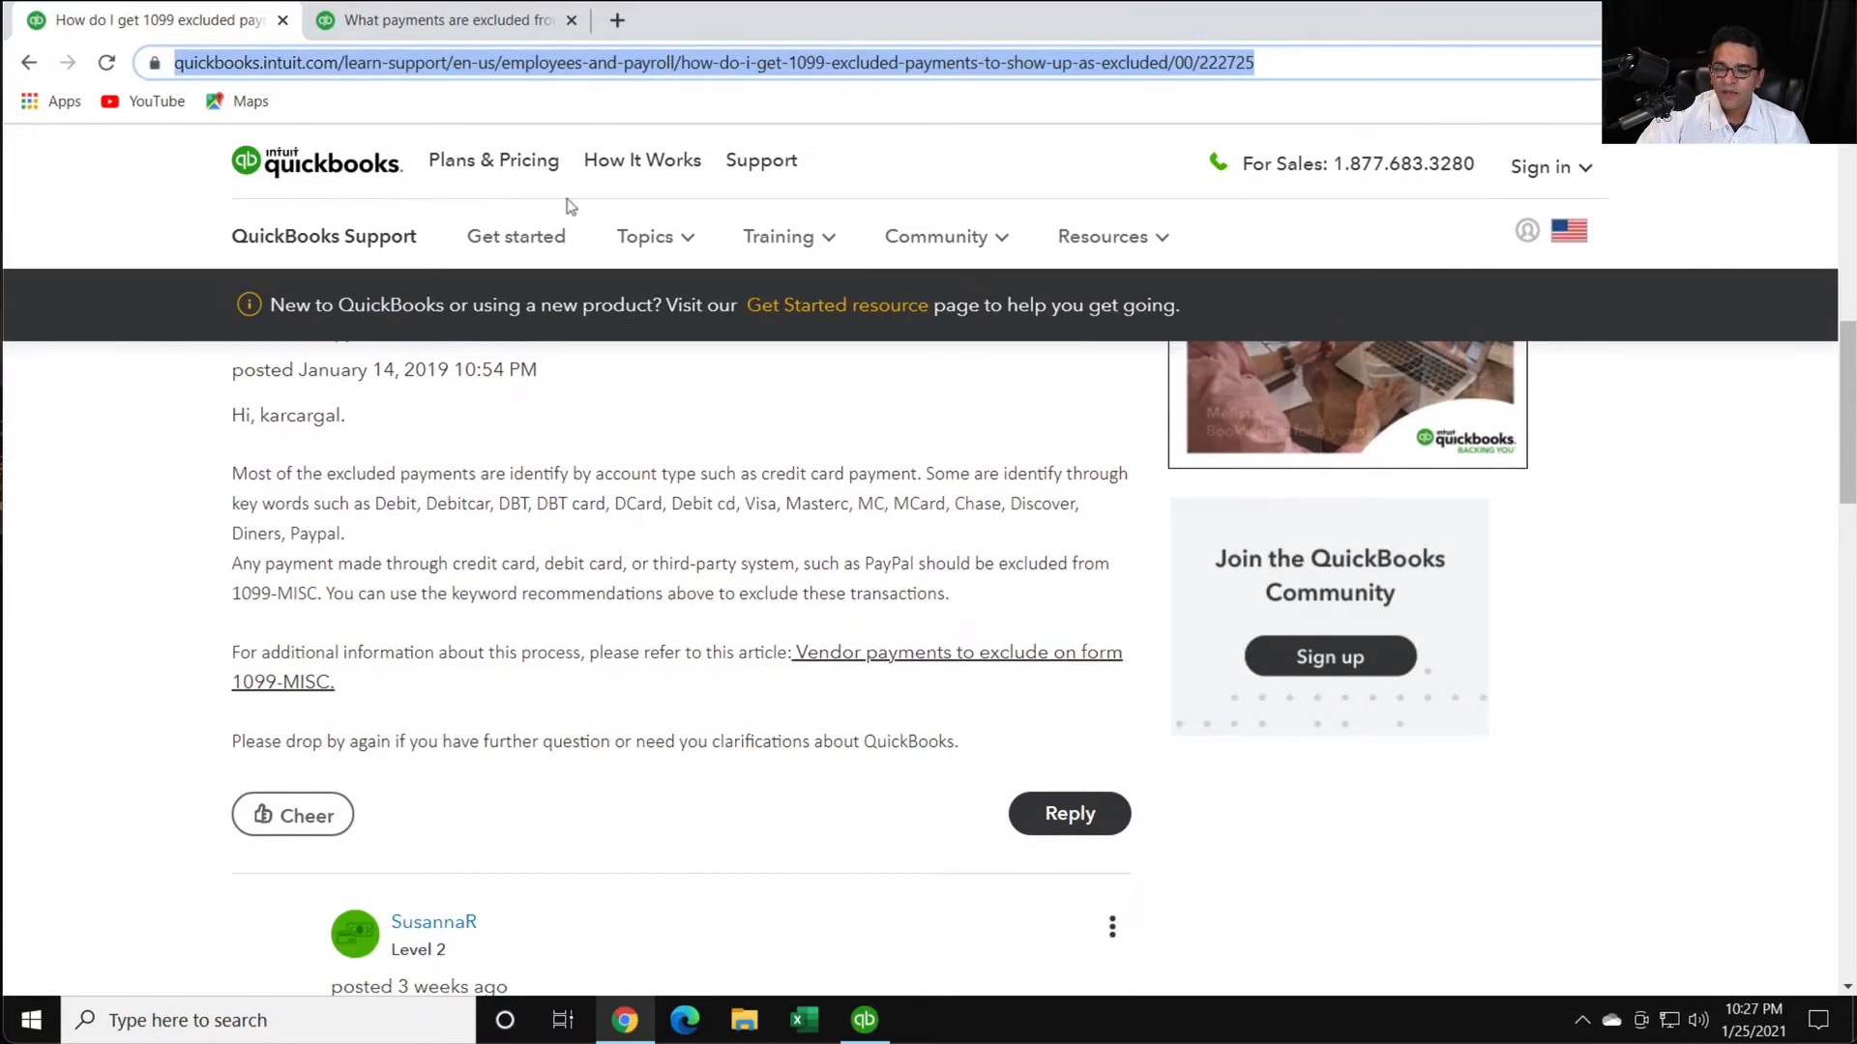
- Magnify the first reply and examine the keywords that identify payments as excluded from the 1099
click(372, 501)
drag(378, 501, 708, 504)
right_click(581, 498)
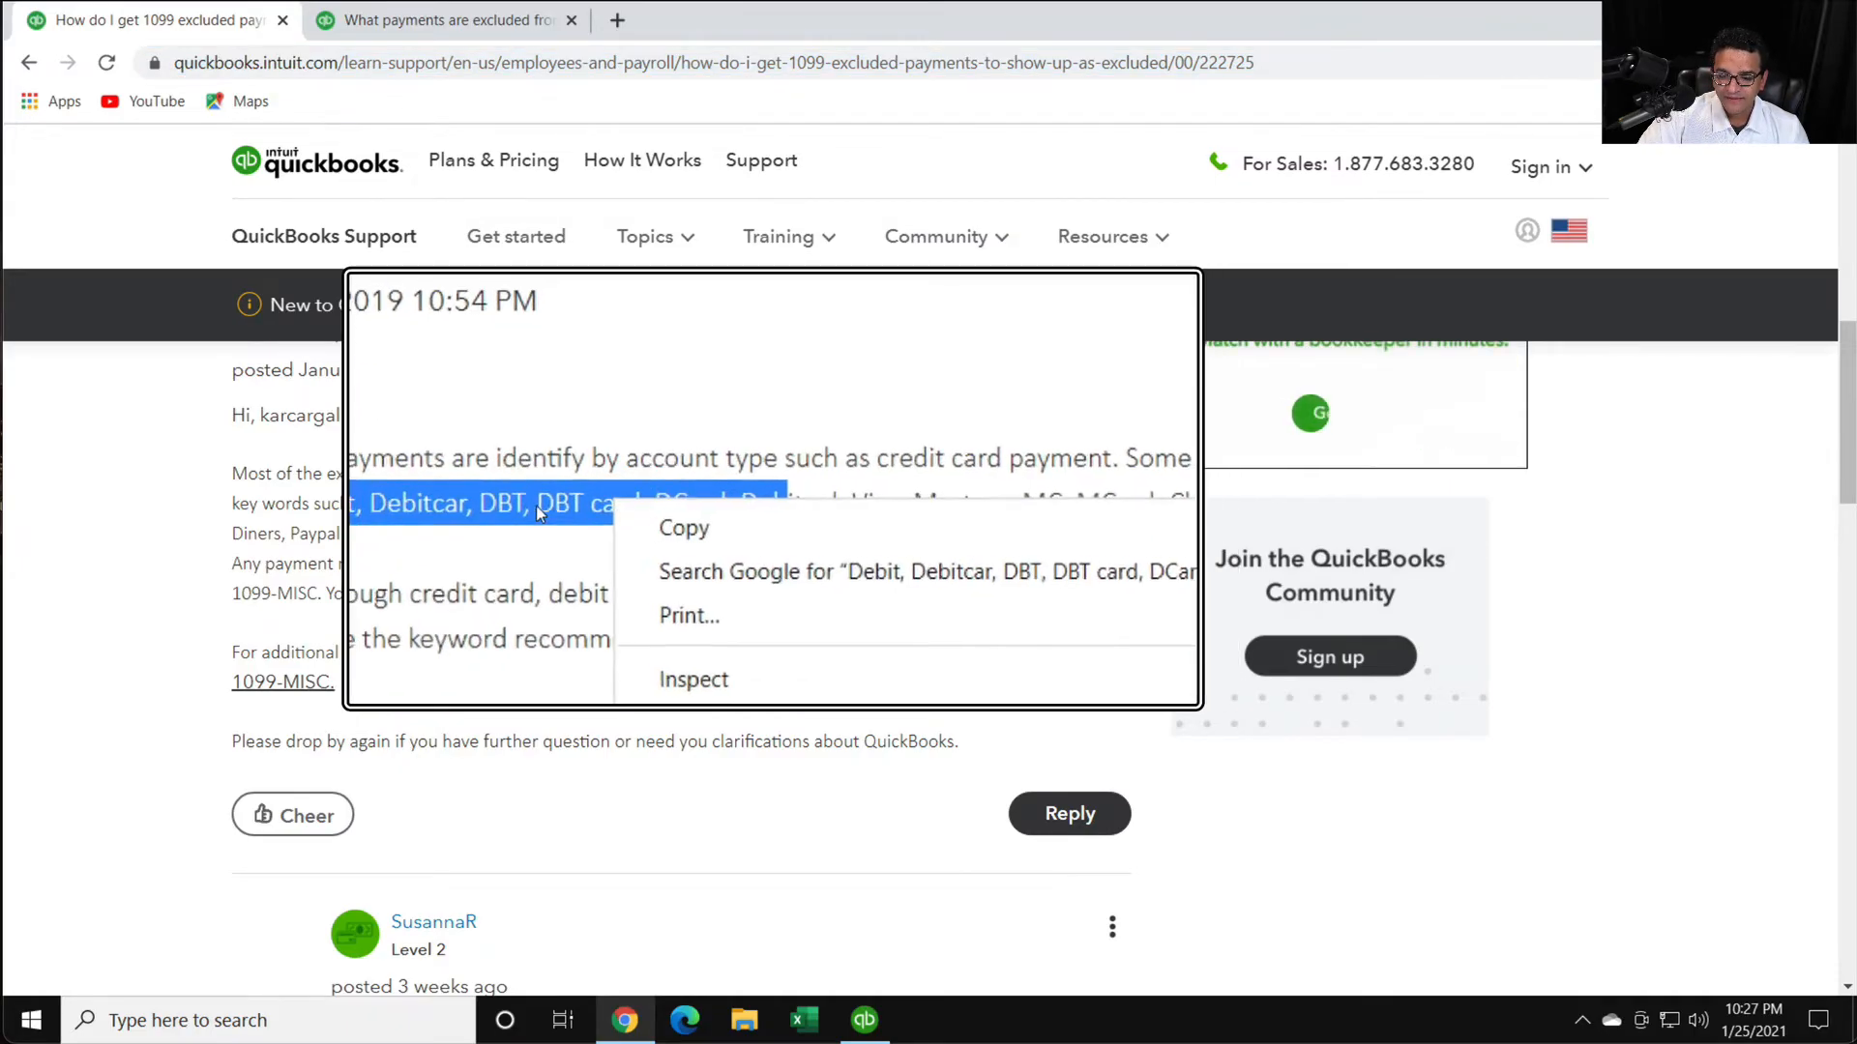
click(609, 499)
right_click(620, 500)
click(620, 501)
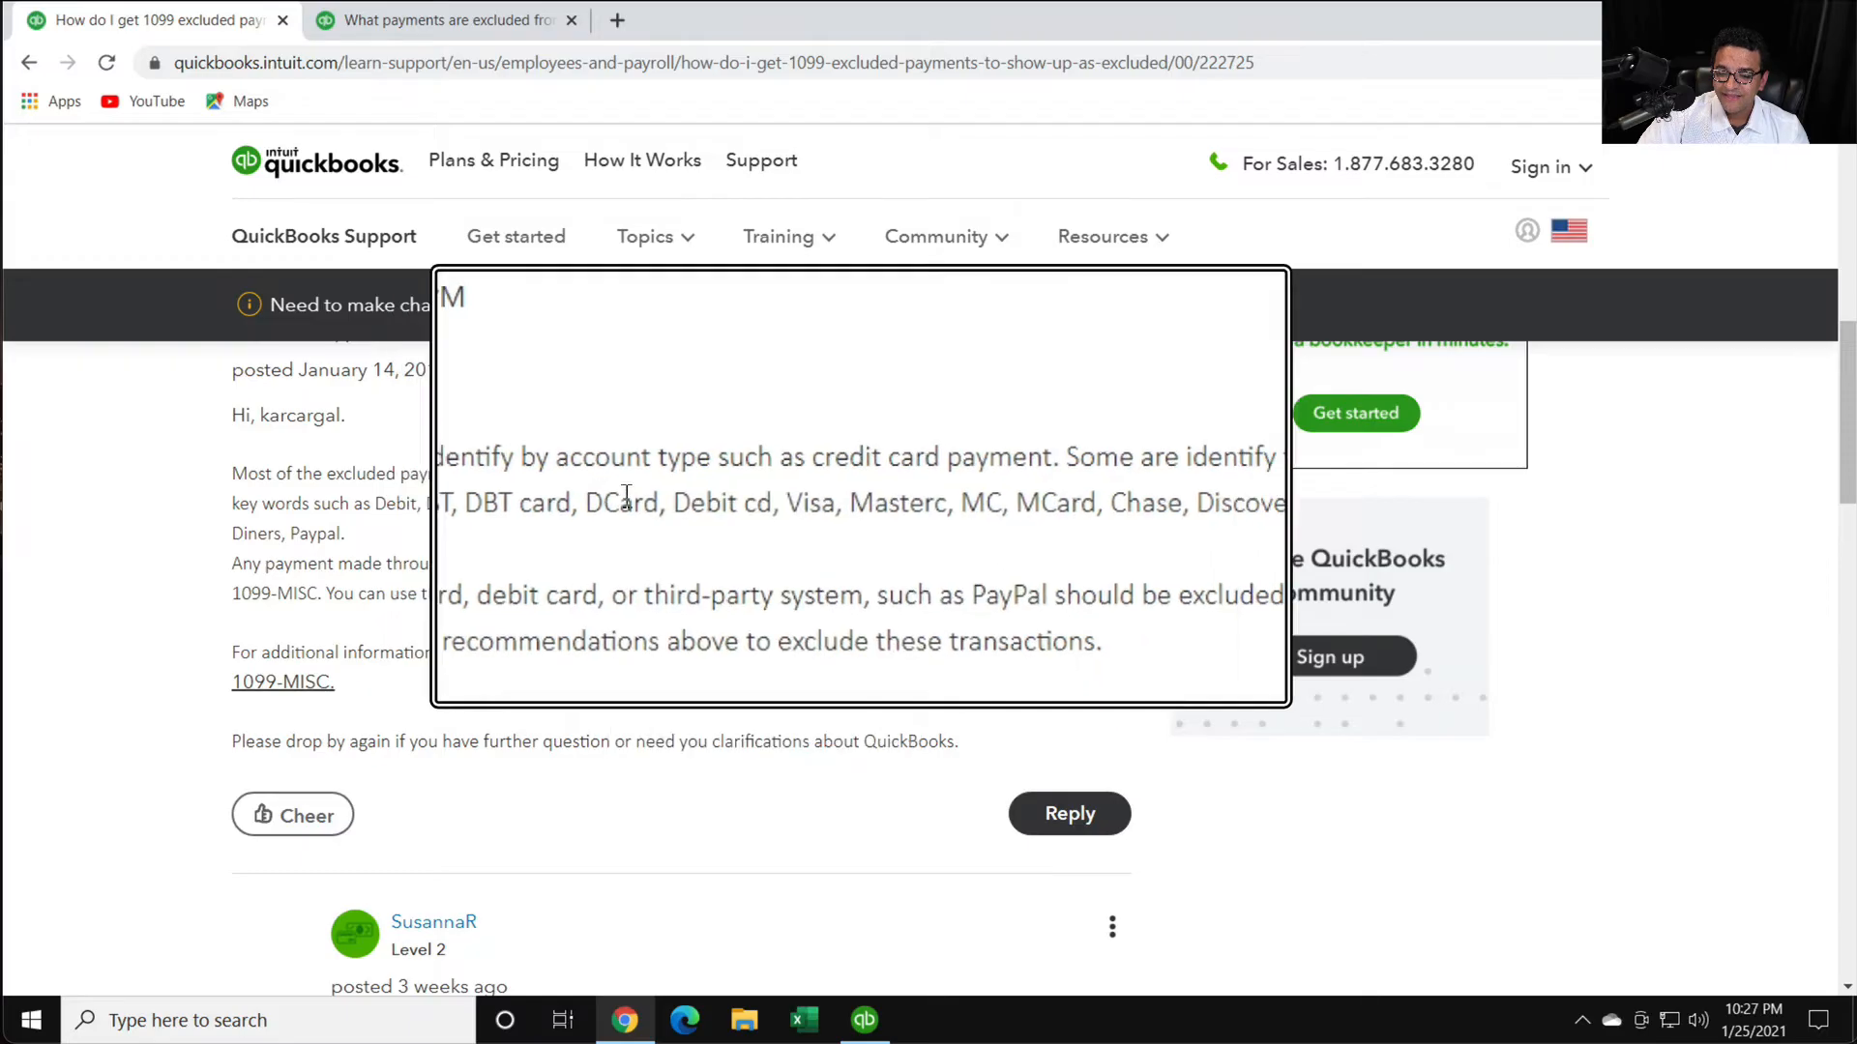
key(super+plus)
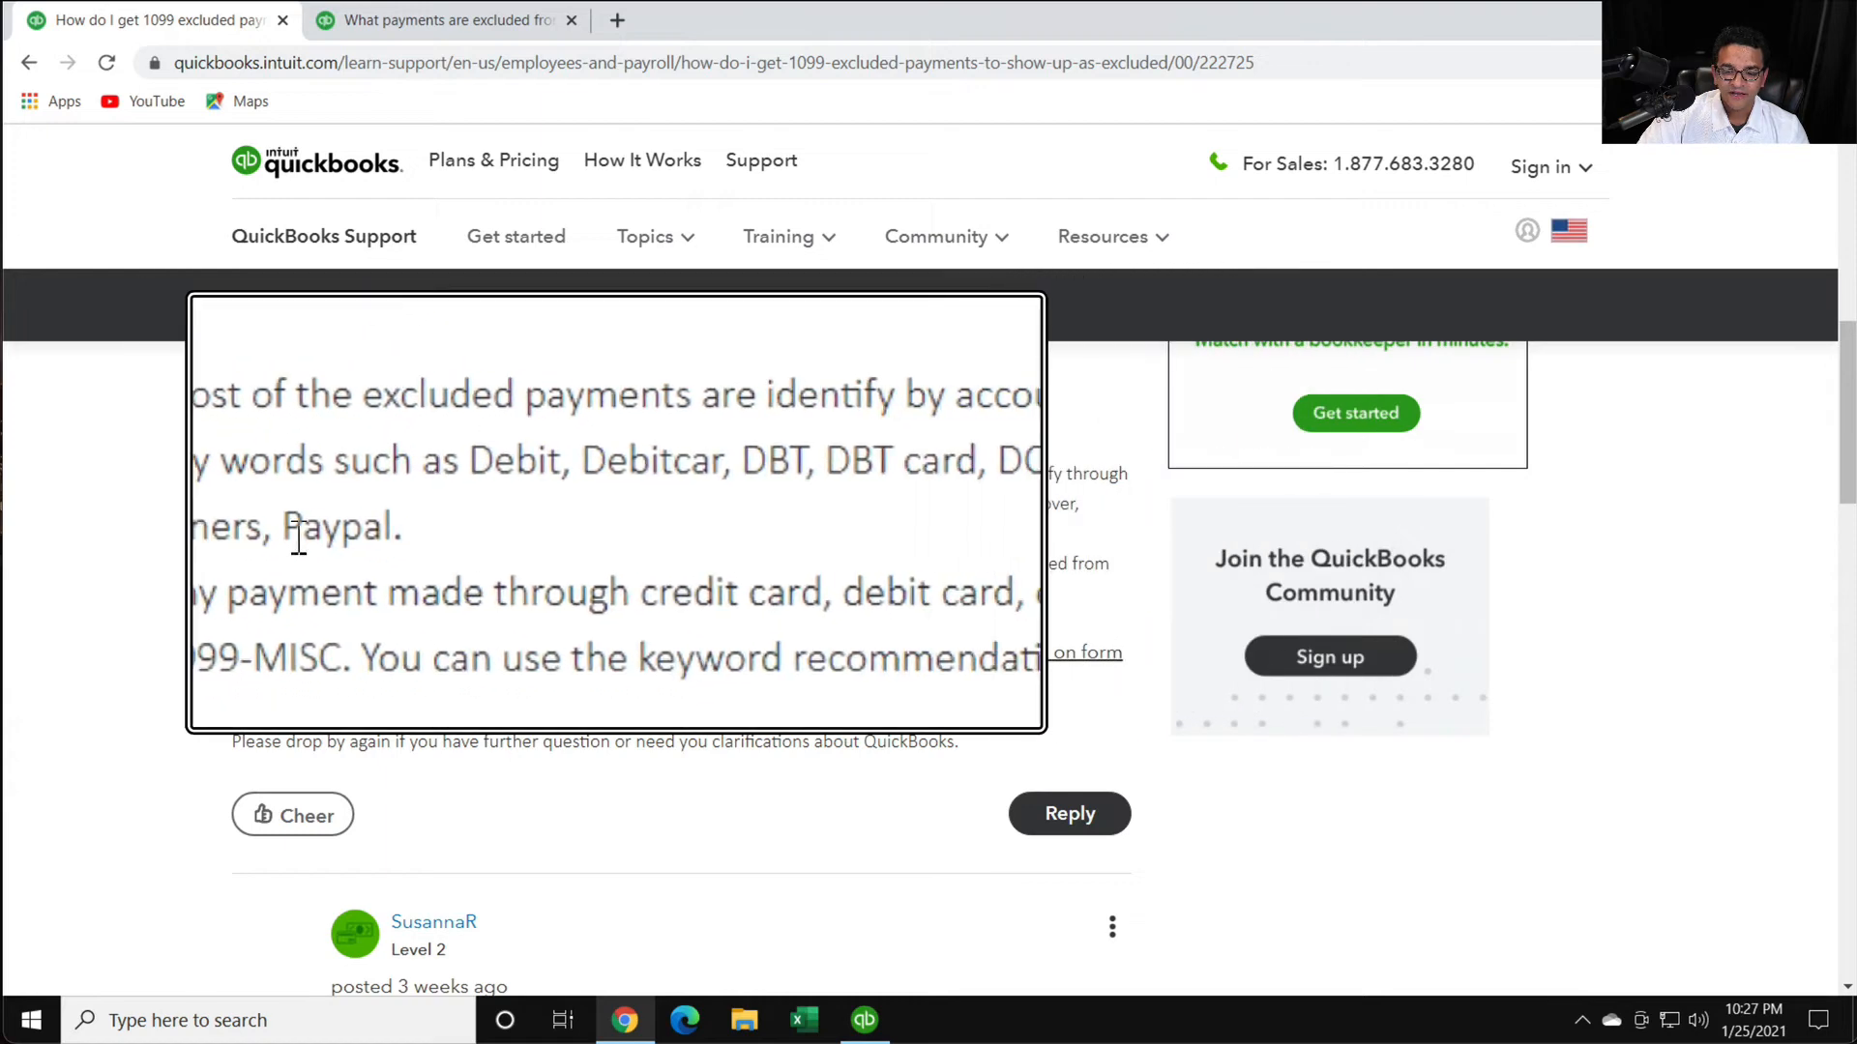
key(super+Escape)
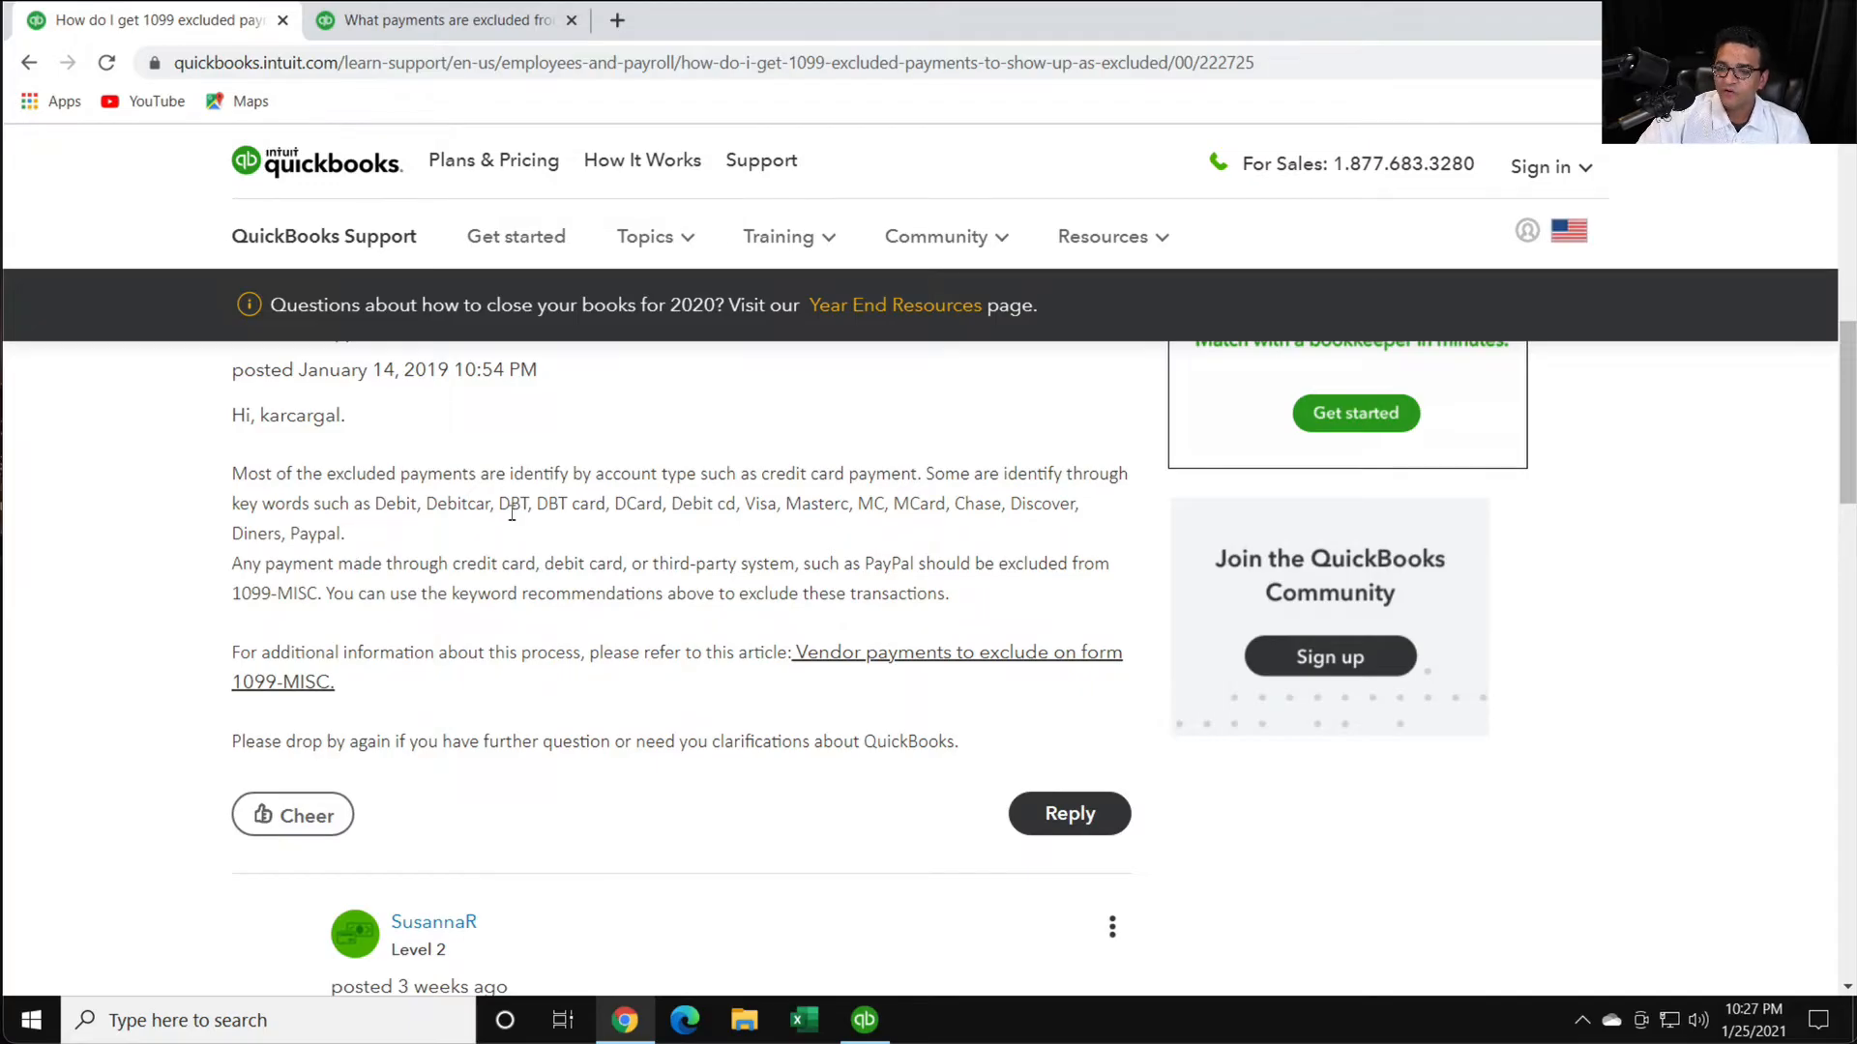
- Highlight the reply's keyword list through Paypal, glance at the other open excluded-payments article, and return to the thread
drag(442, 500, 643, 544)
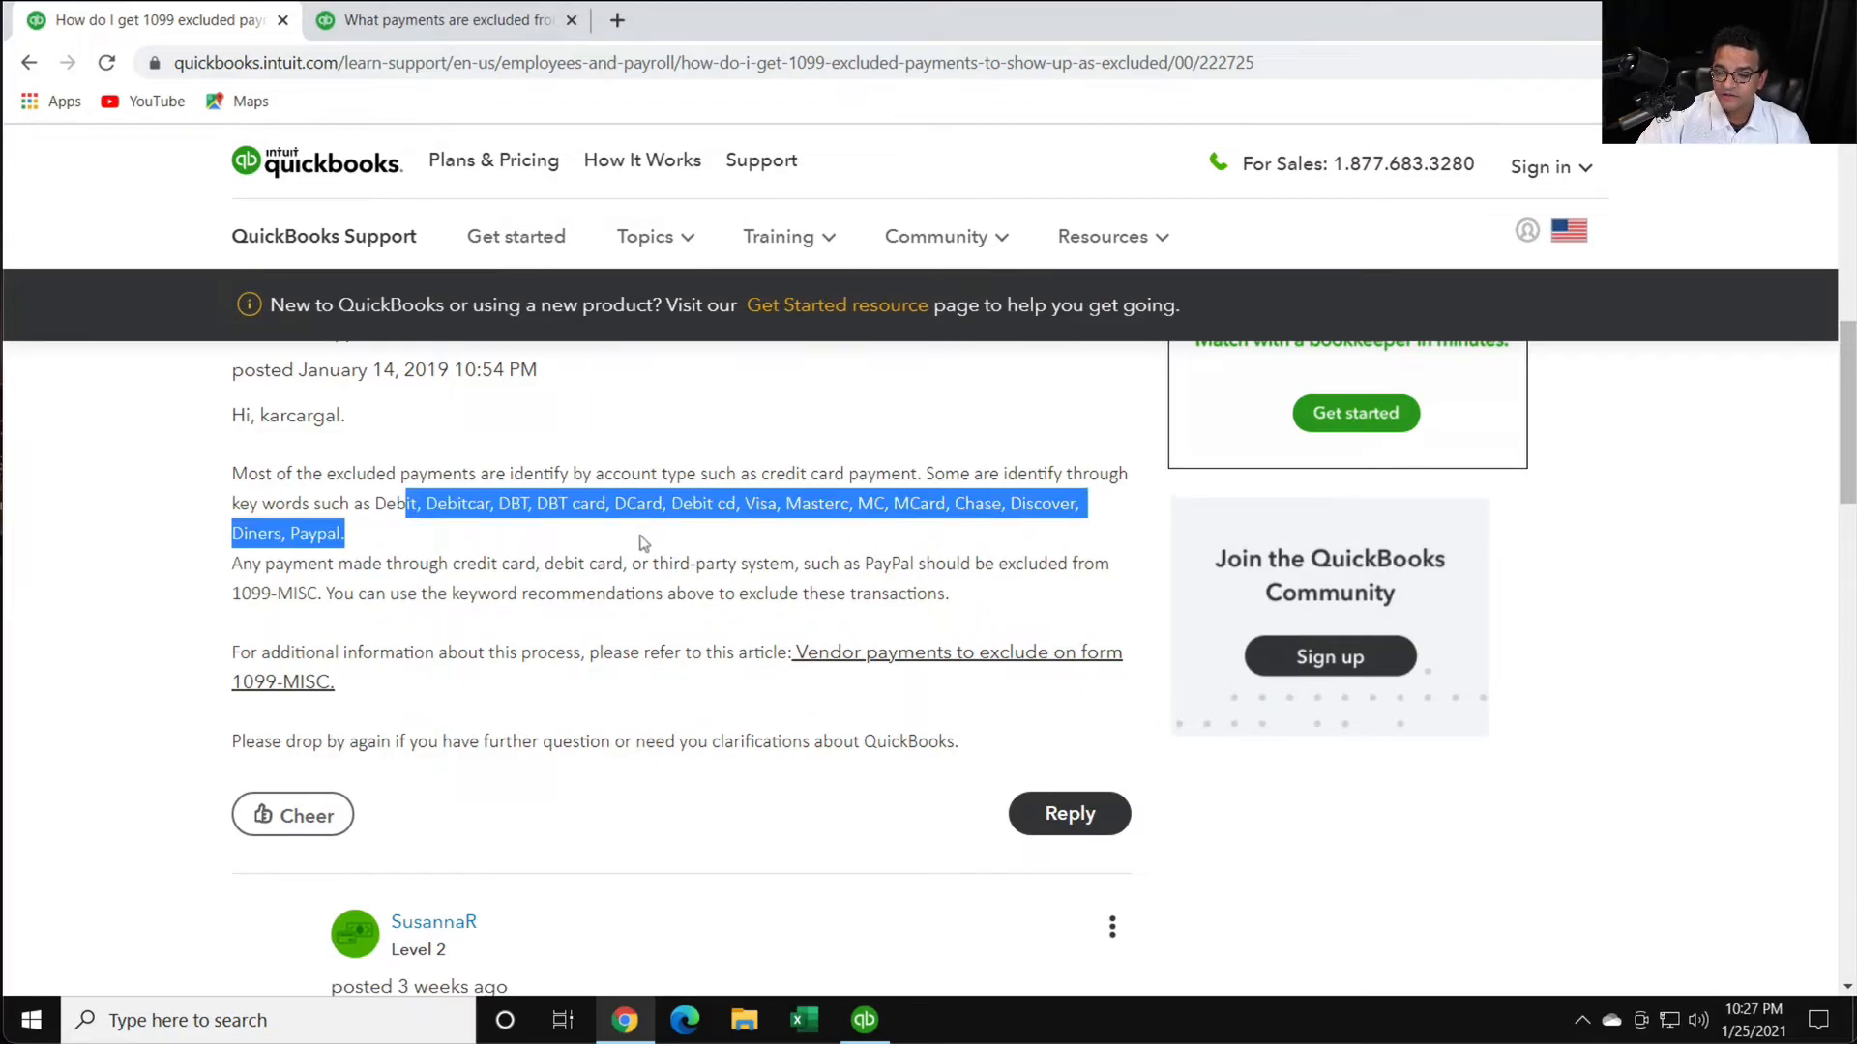
click(643, 543)
click(453, 23)
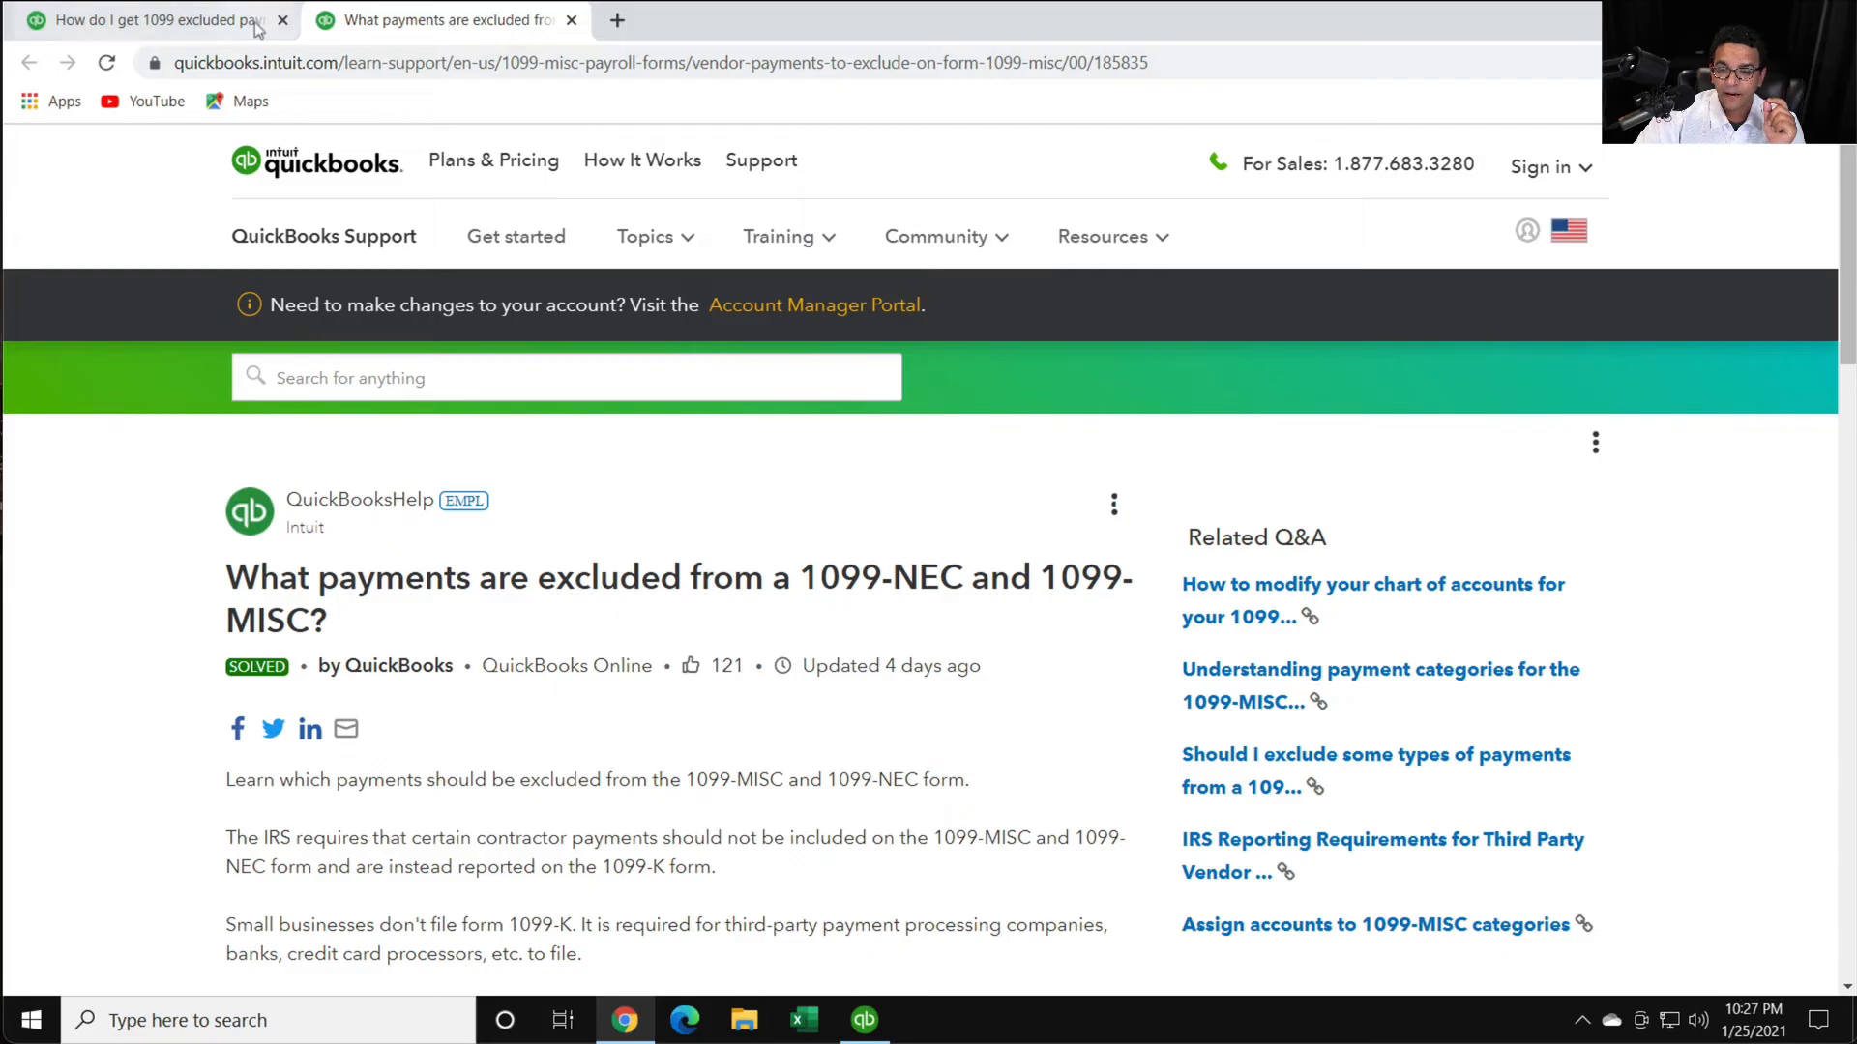
click(174, 21)
- Switch back to QuickBooks, open the vendor's 12/01/2020 check, and examine its visa notation in the check number field up close
mouse_move(876, 1023)
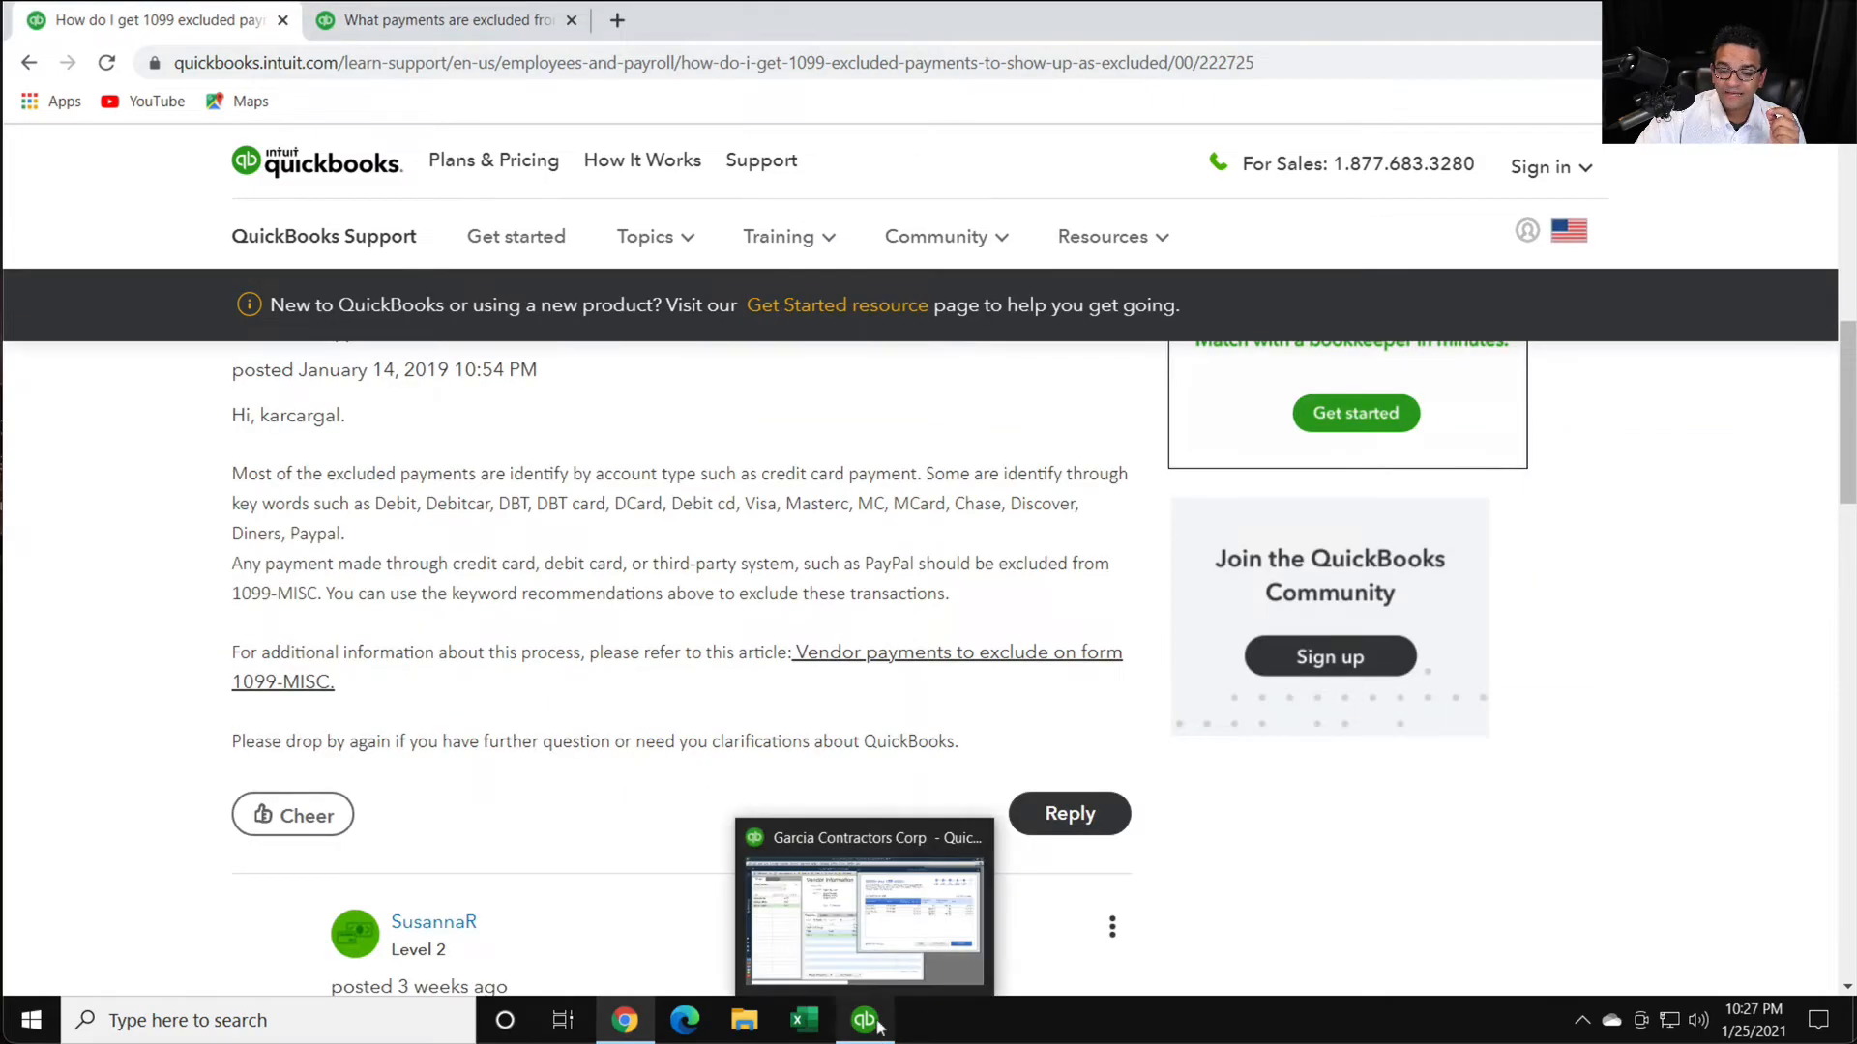
click(847, 935)
double_click(522, 603)
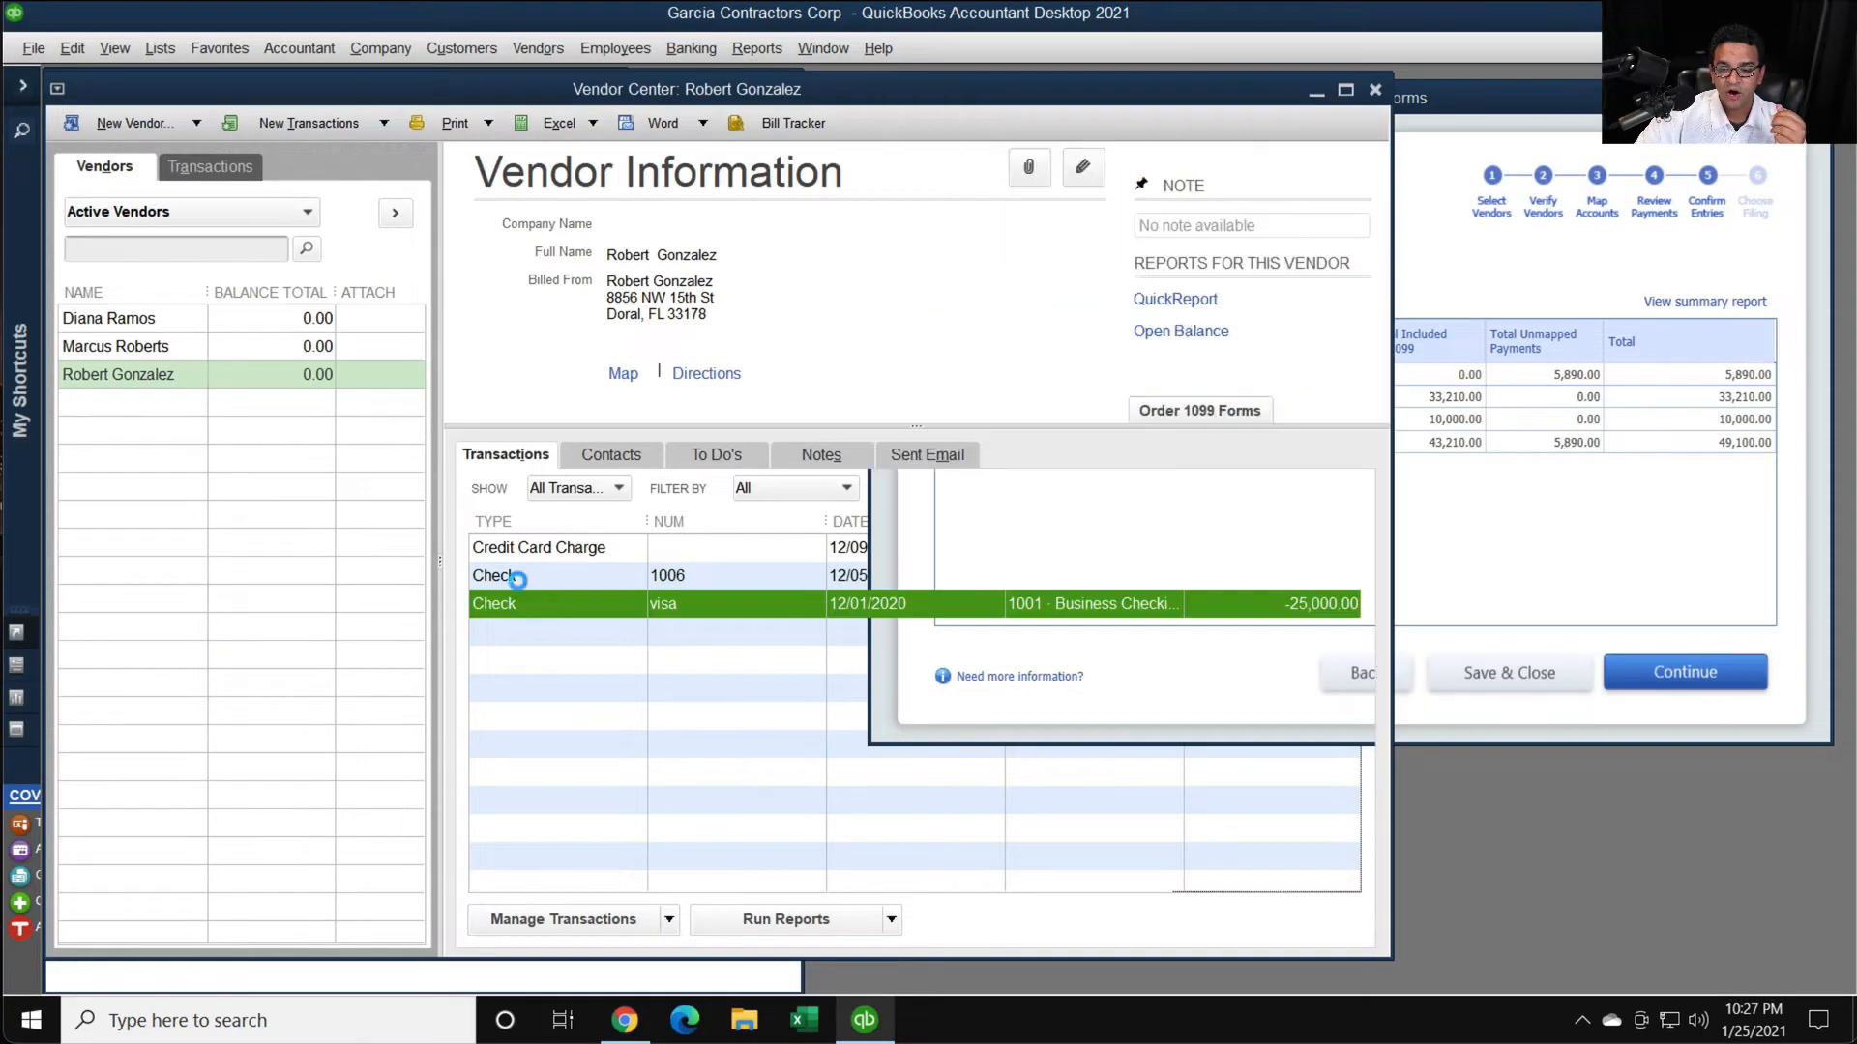
key(super+plus)
right_click(771, 309)
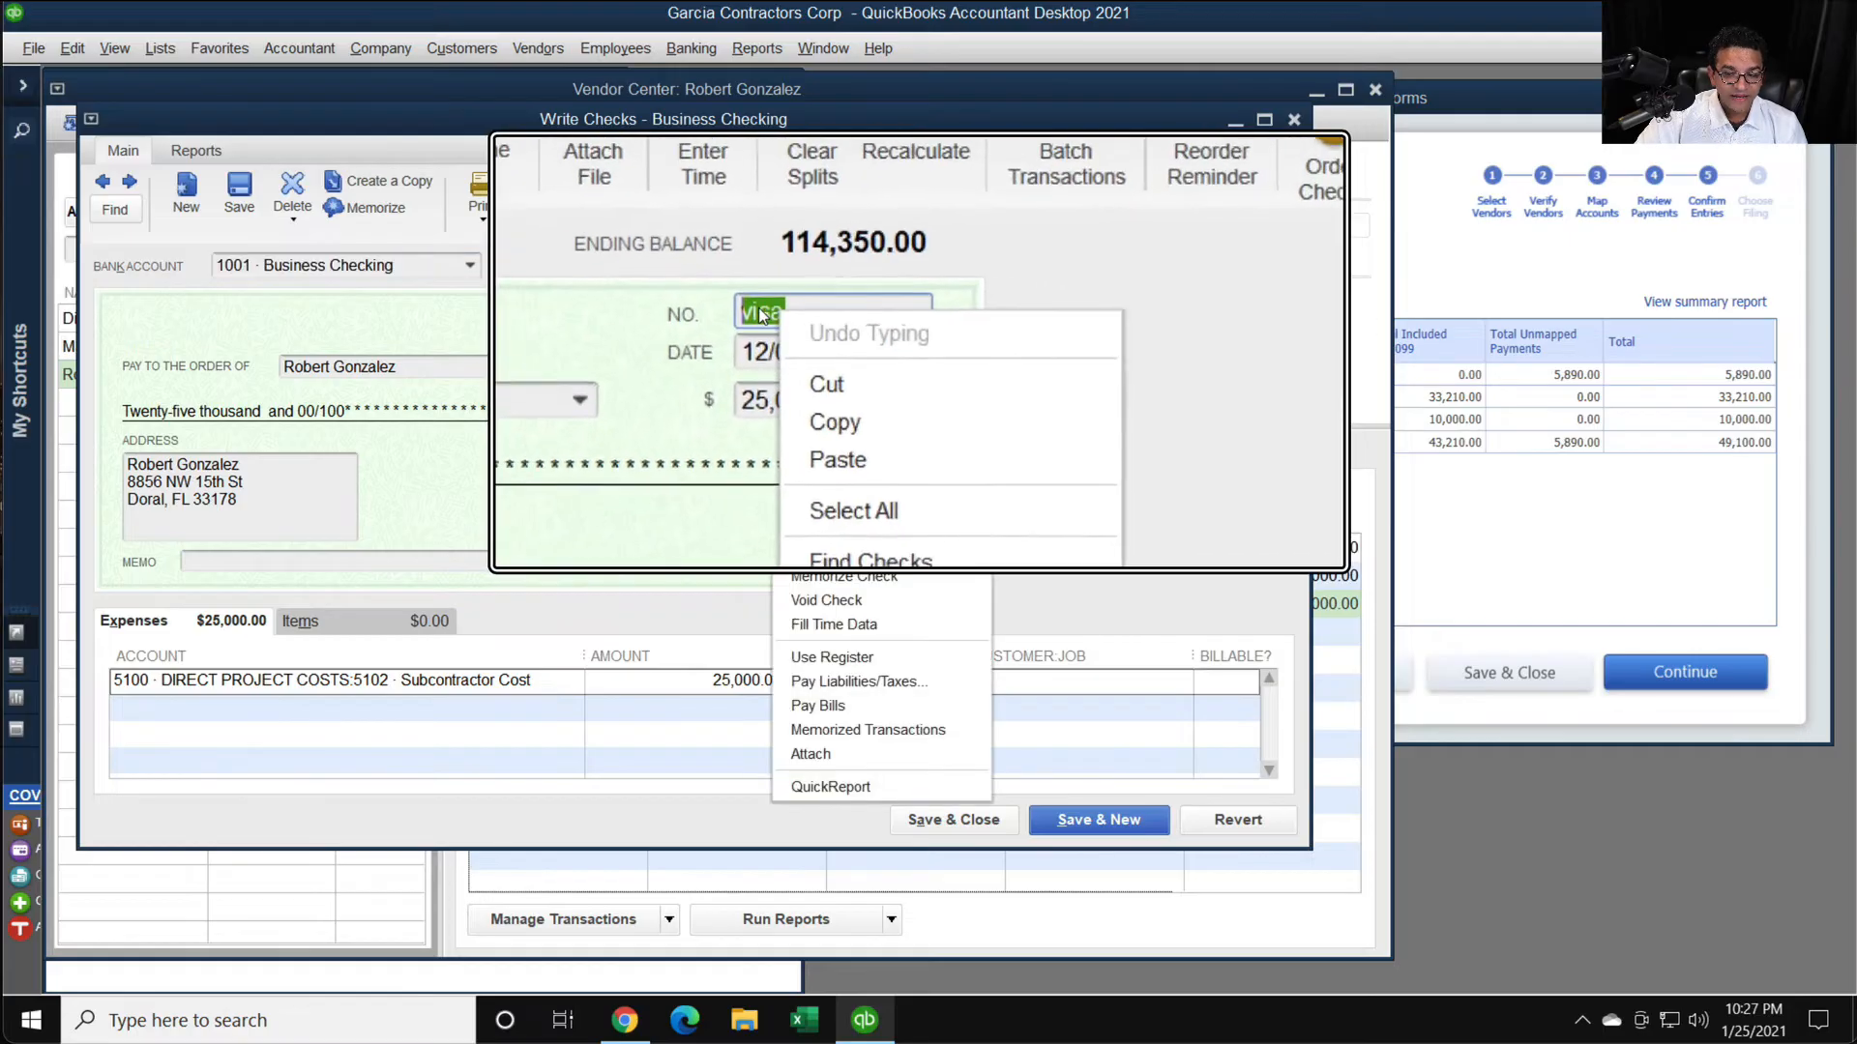
click(763, 310)
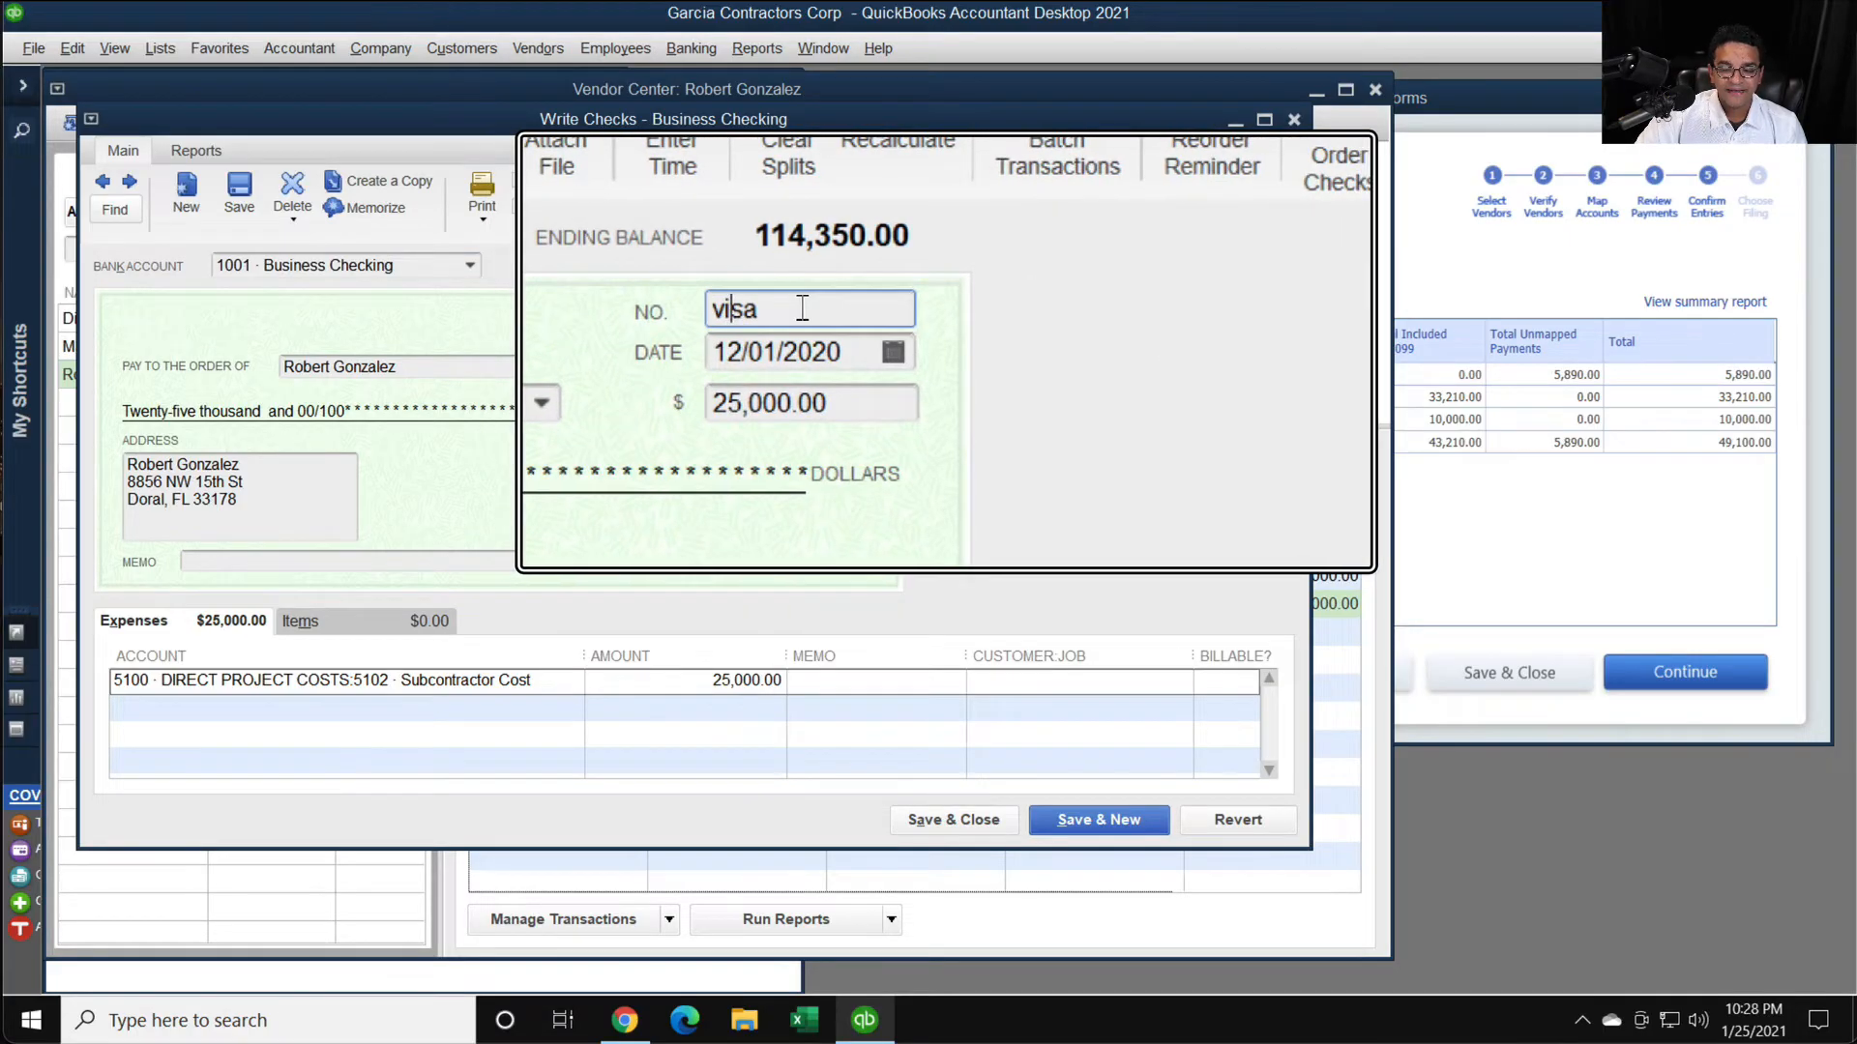
key(super+Escape)
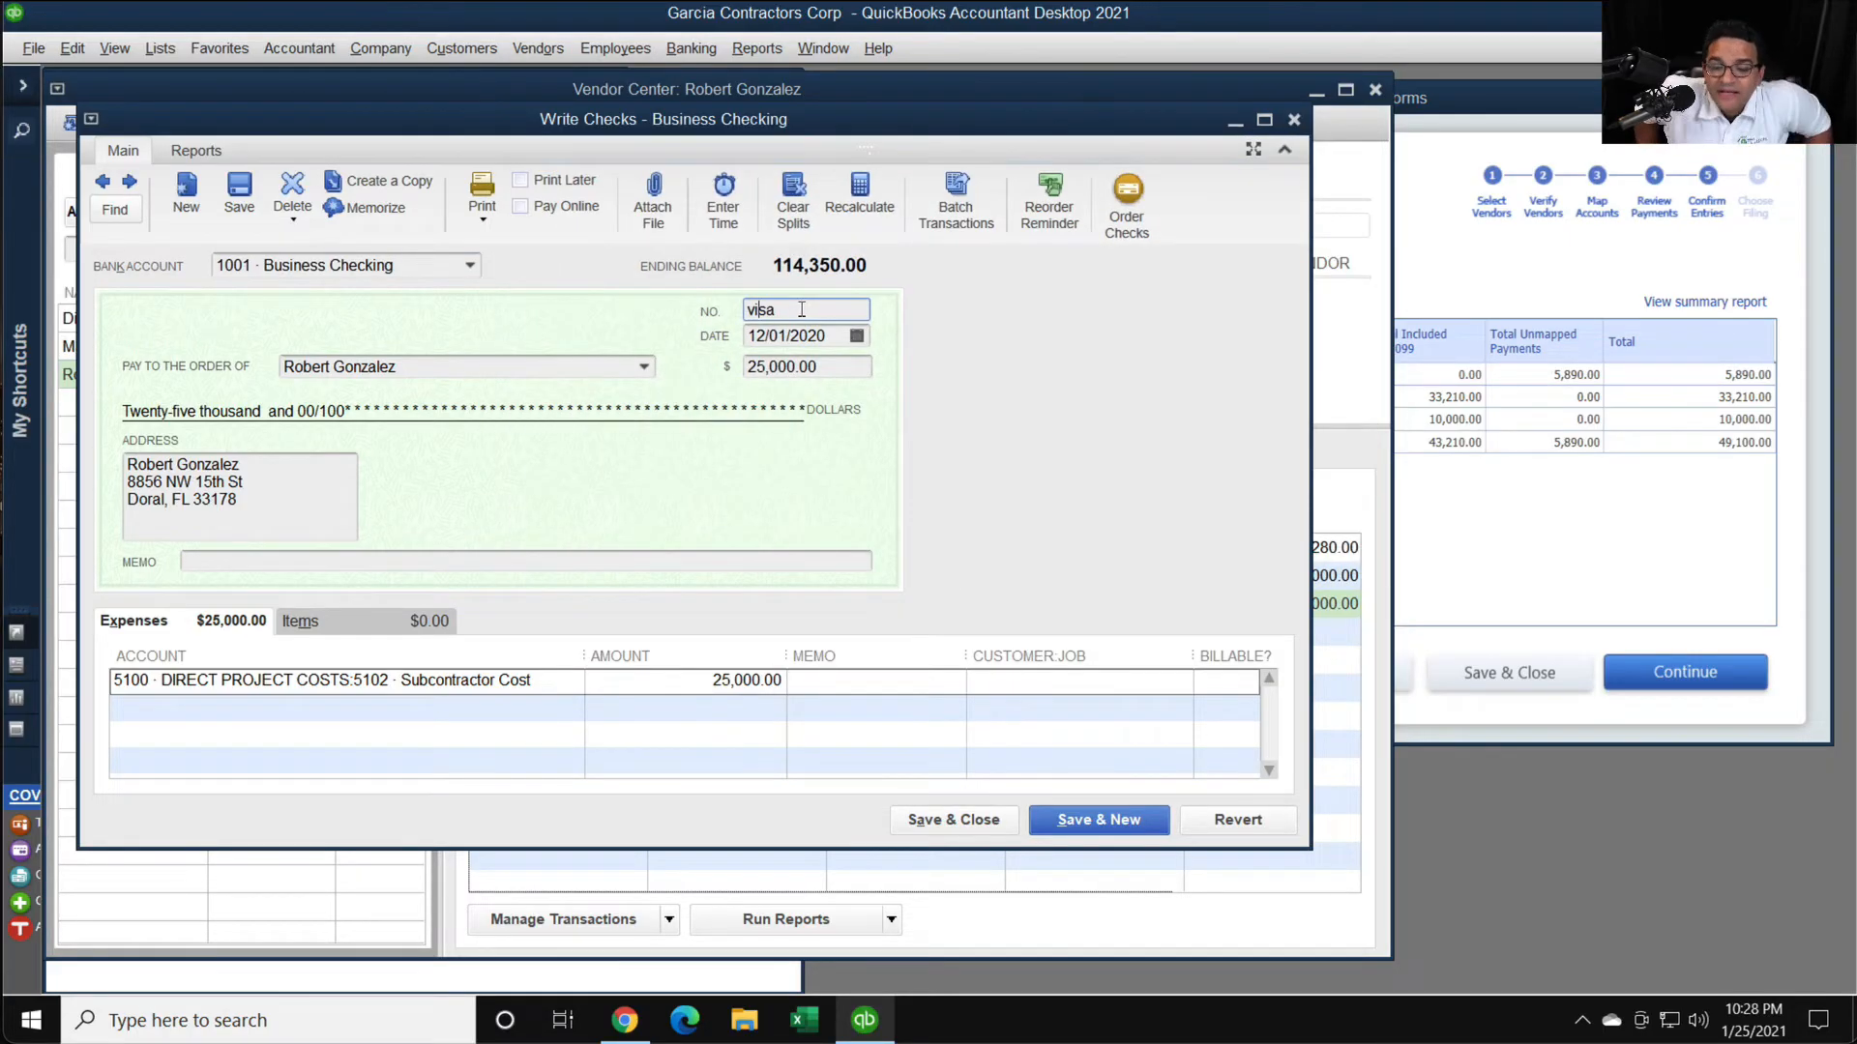
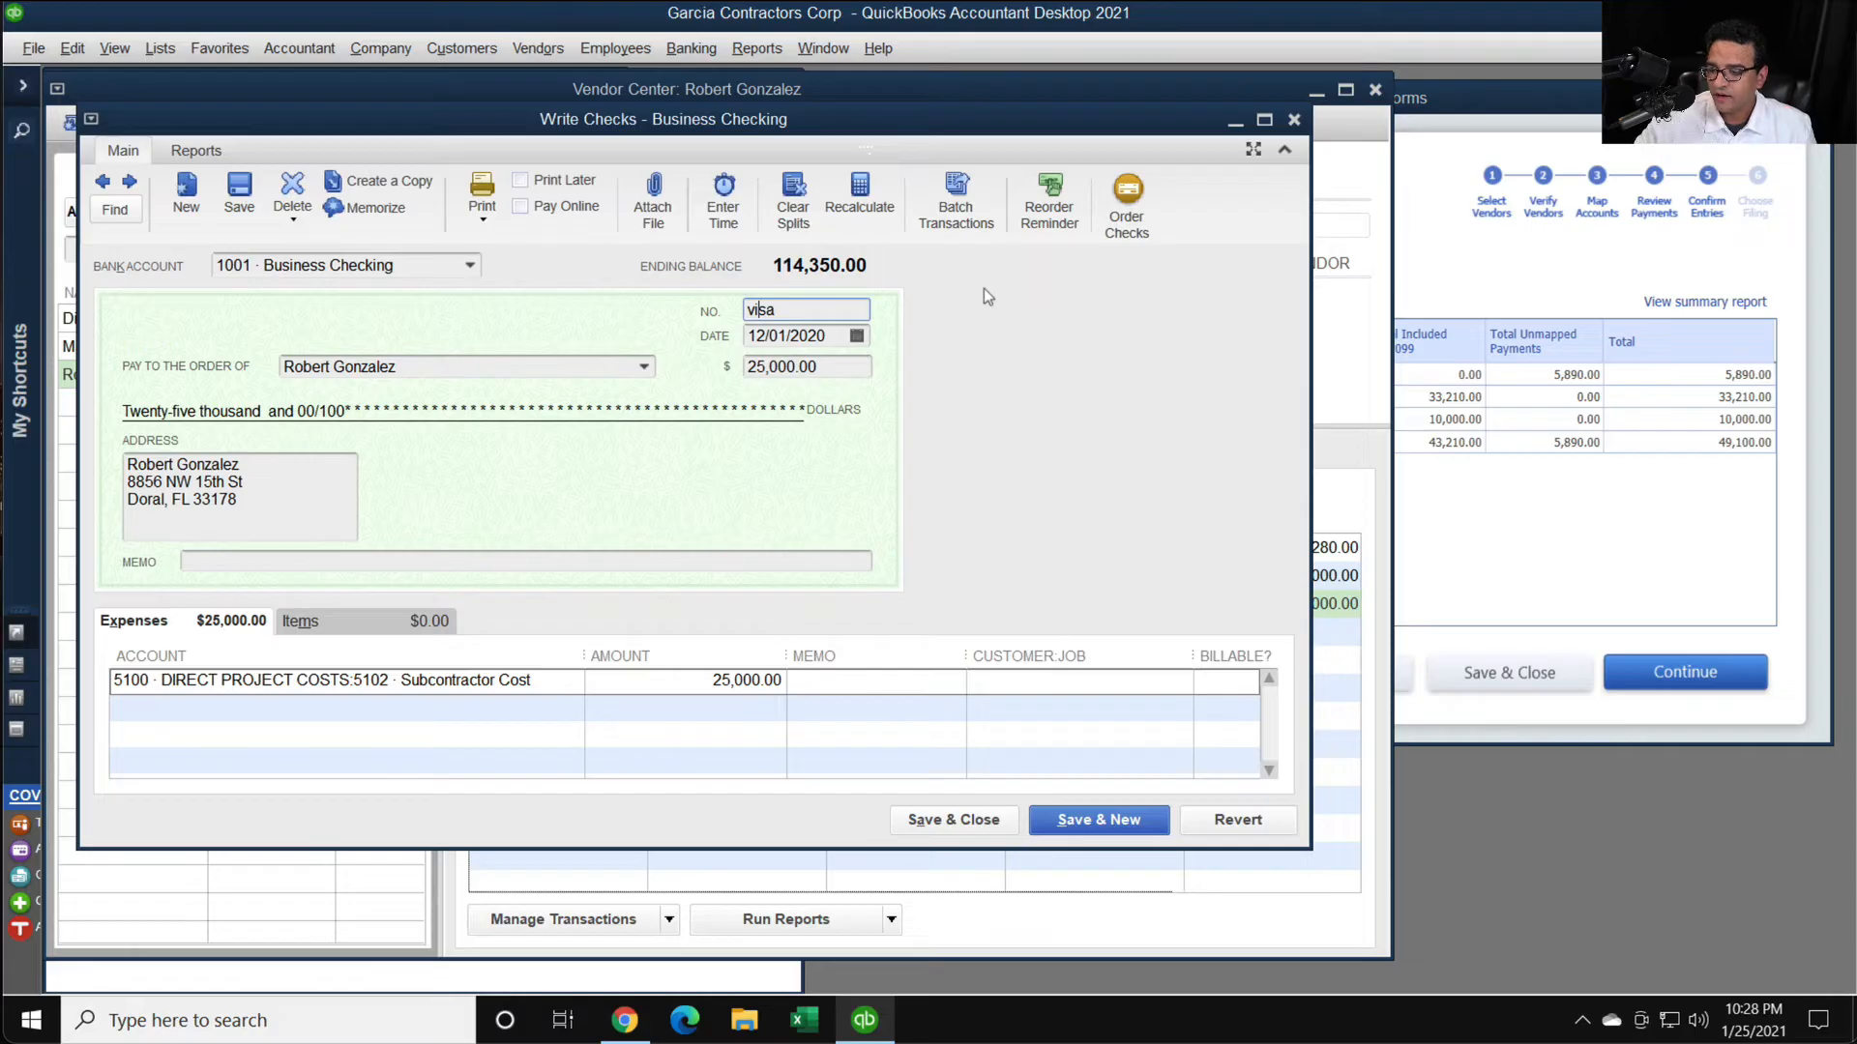
- Close the check, open the vendor's 12/09/2020 credit card charge, check its reference number and credit card account fields, and close it
click(1294, 118)
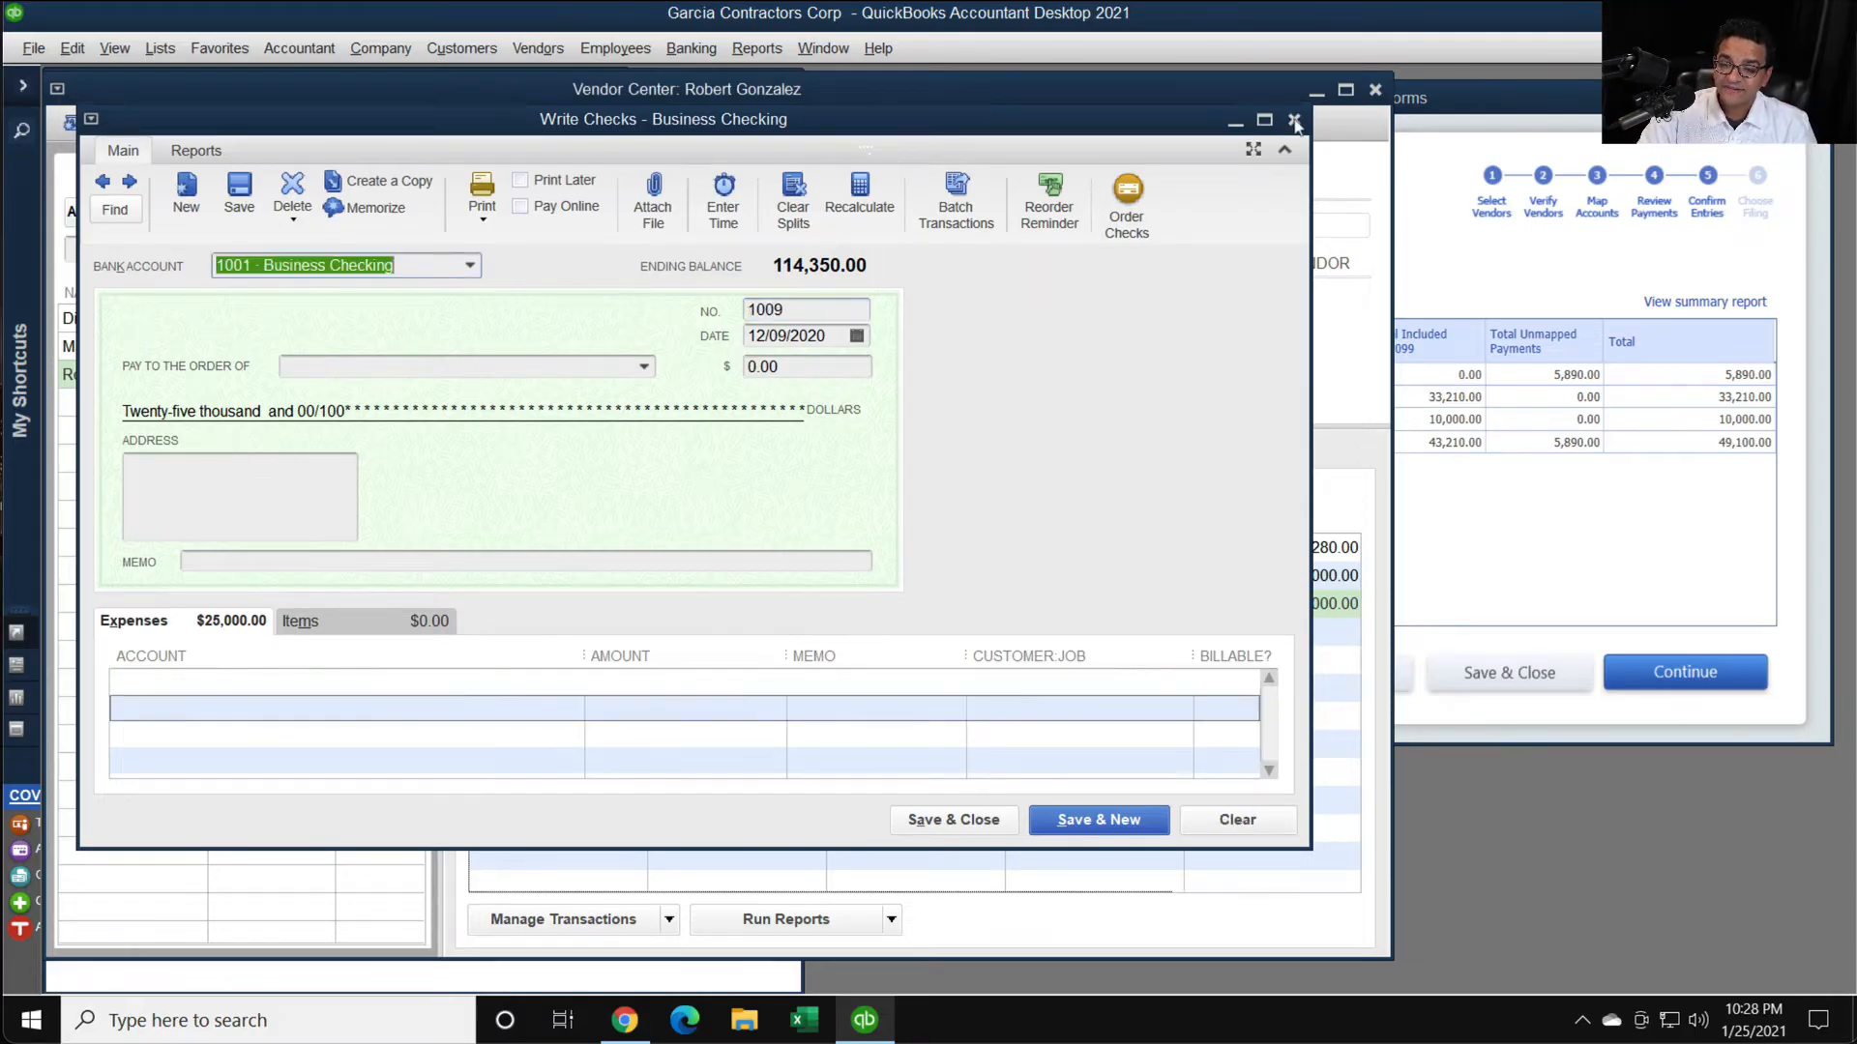
double_click(639, 553)
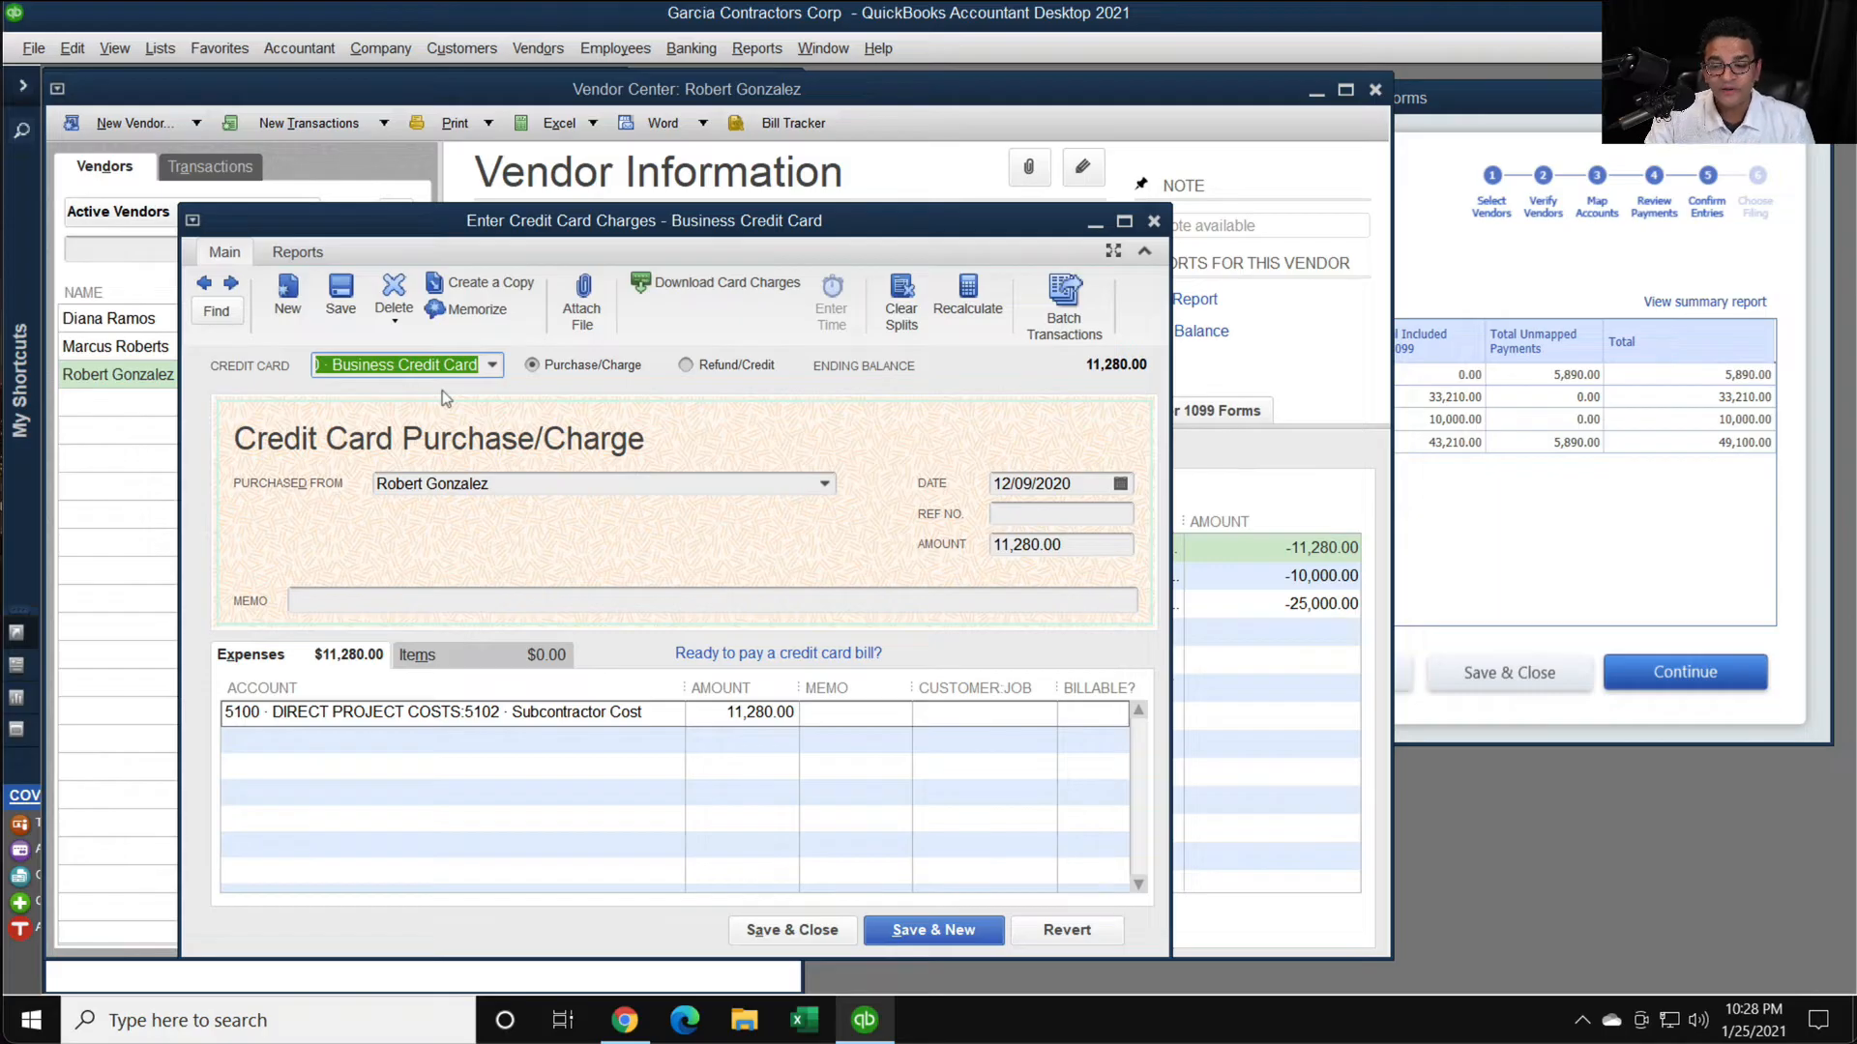
click(1041, 511)
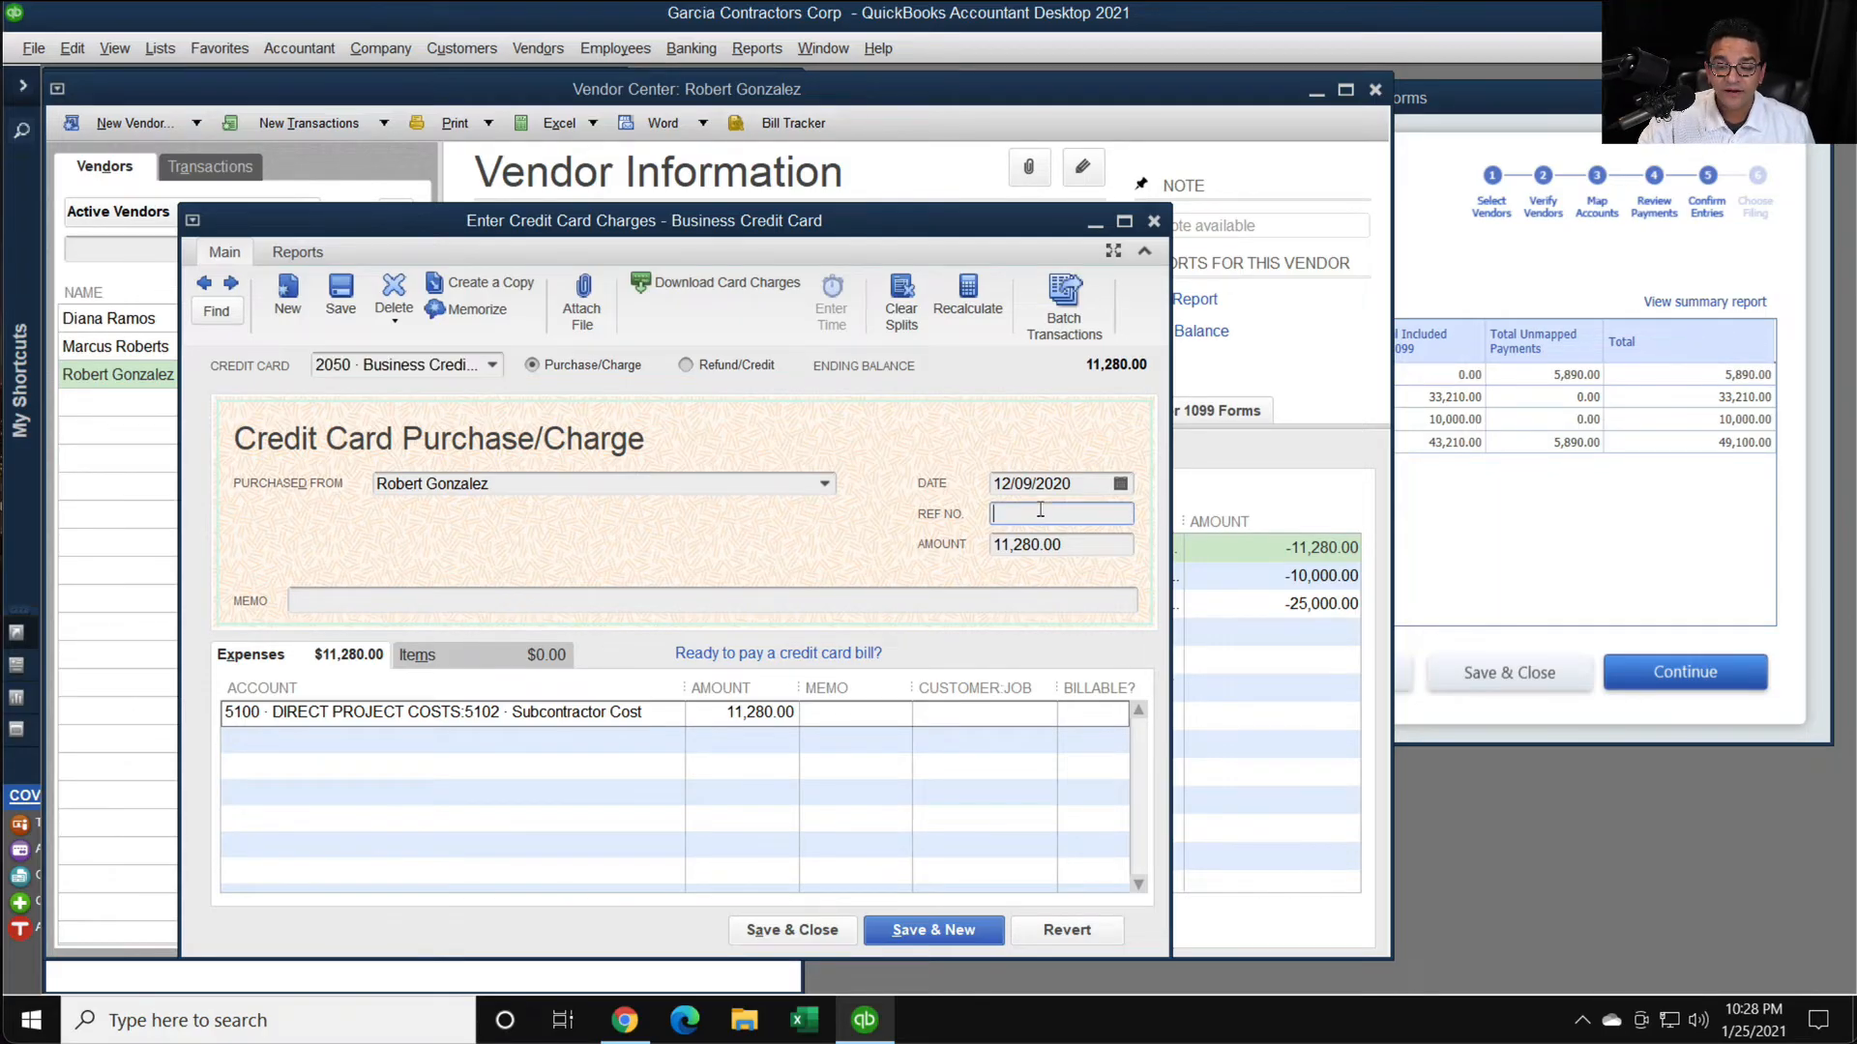
click(494, 366)
click(493, 366)
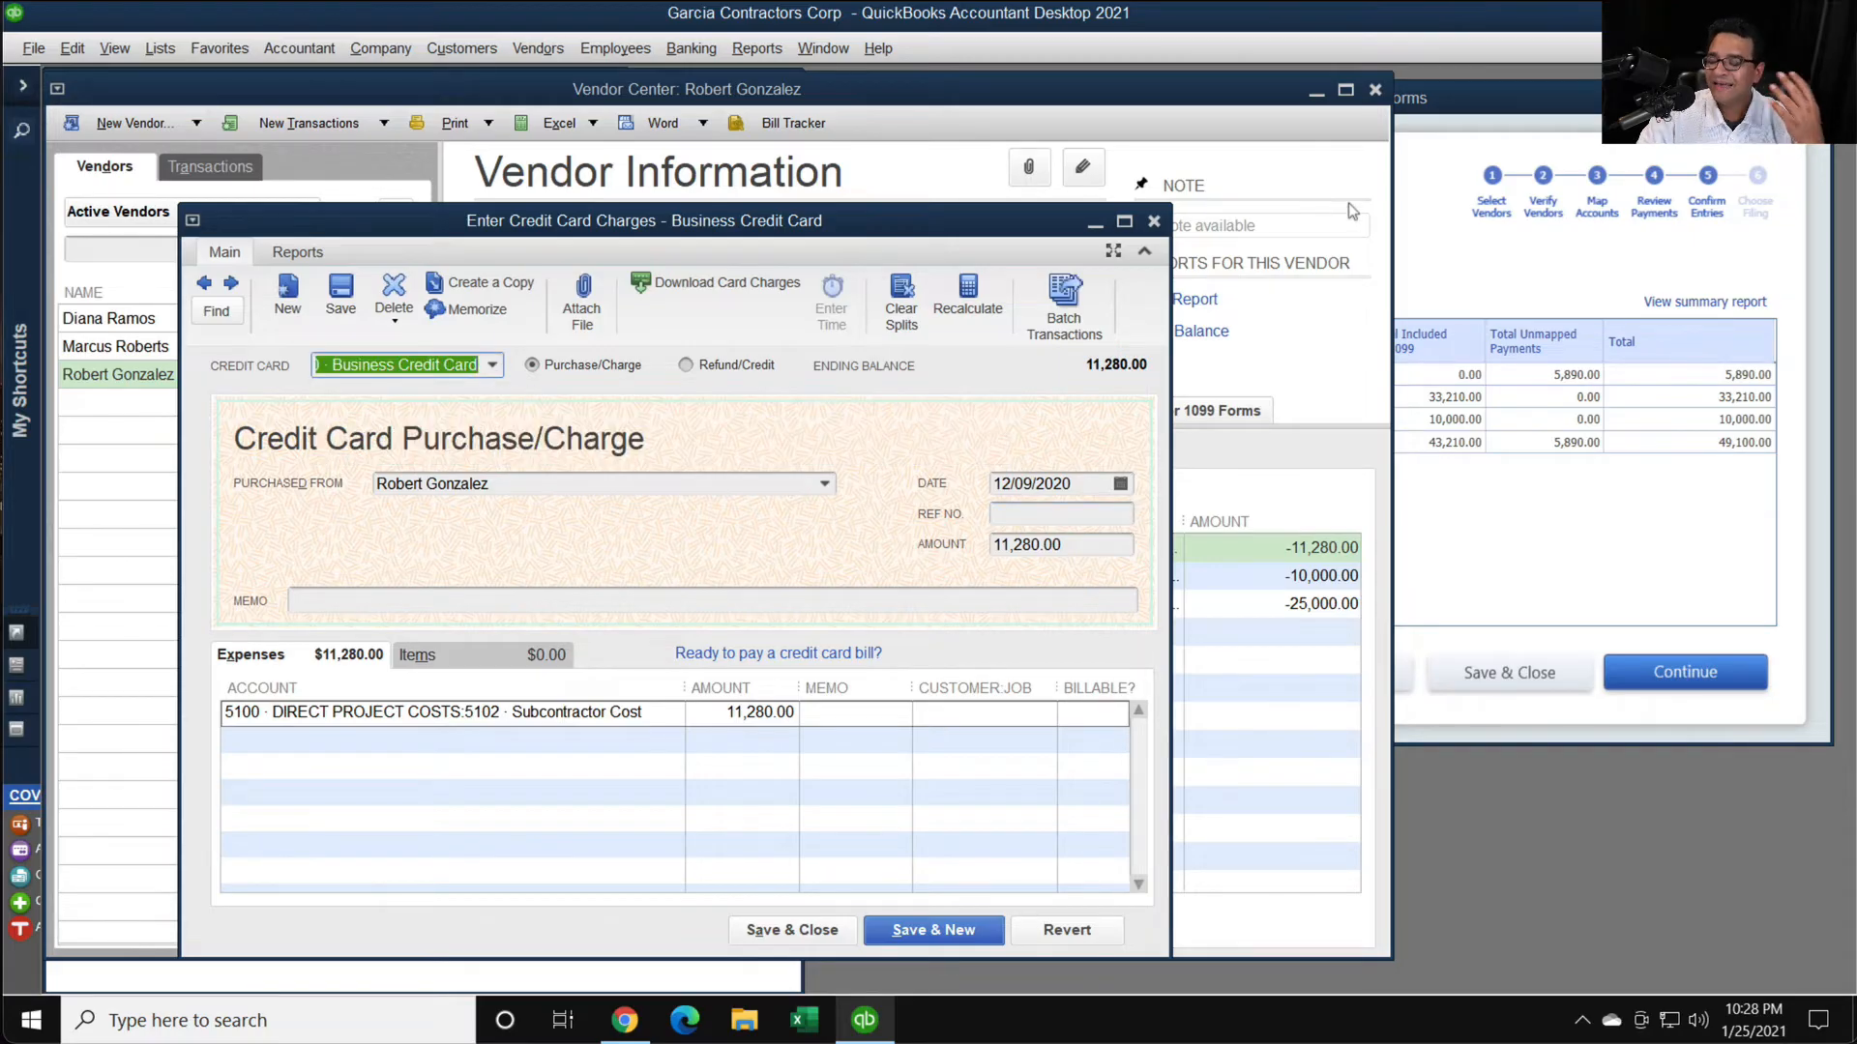
click(1153, 222)
- Continue past the 1099 entries confirmation and choose to print Form 1099-NEC for Last Calendar Year, 01/01/2020 to 12/31/2020
click(1555, 548)
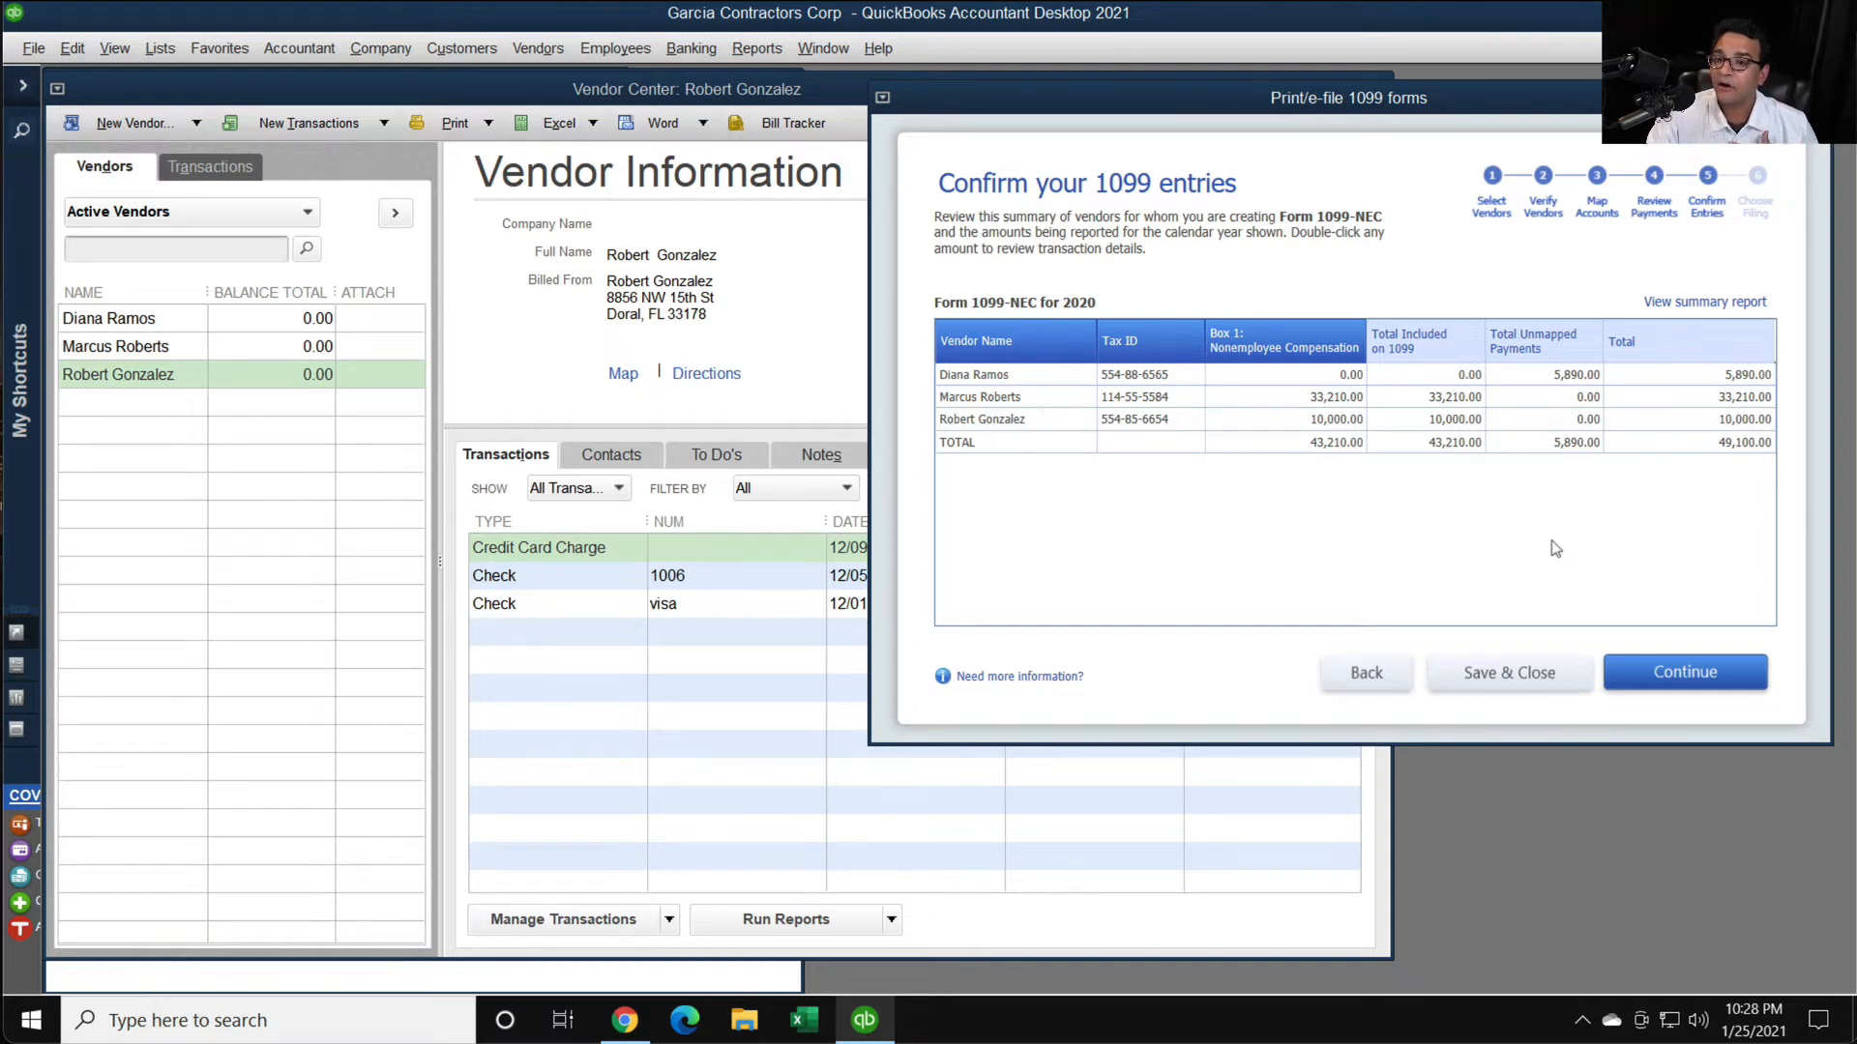
click(1680, 675)
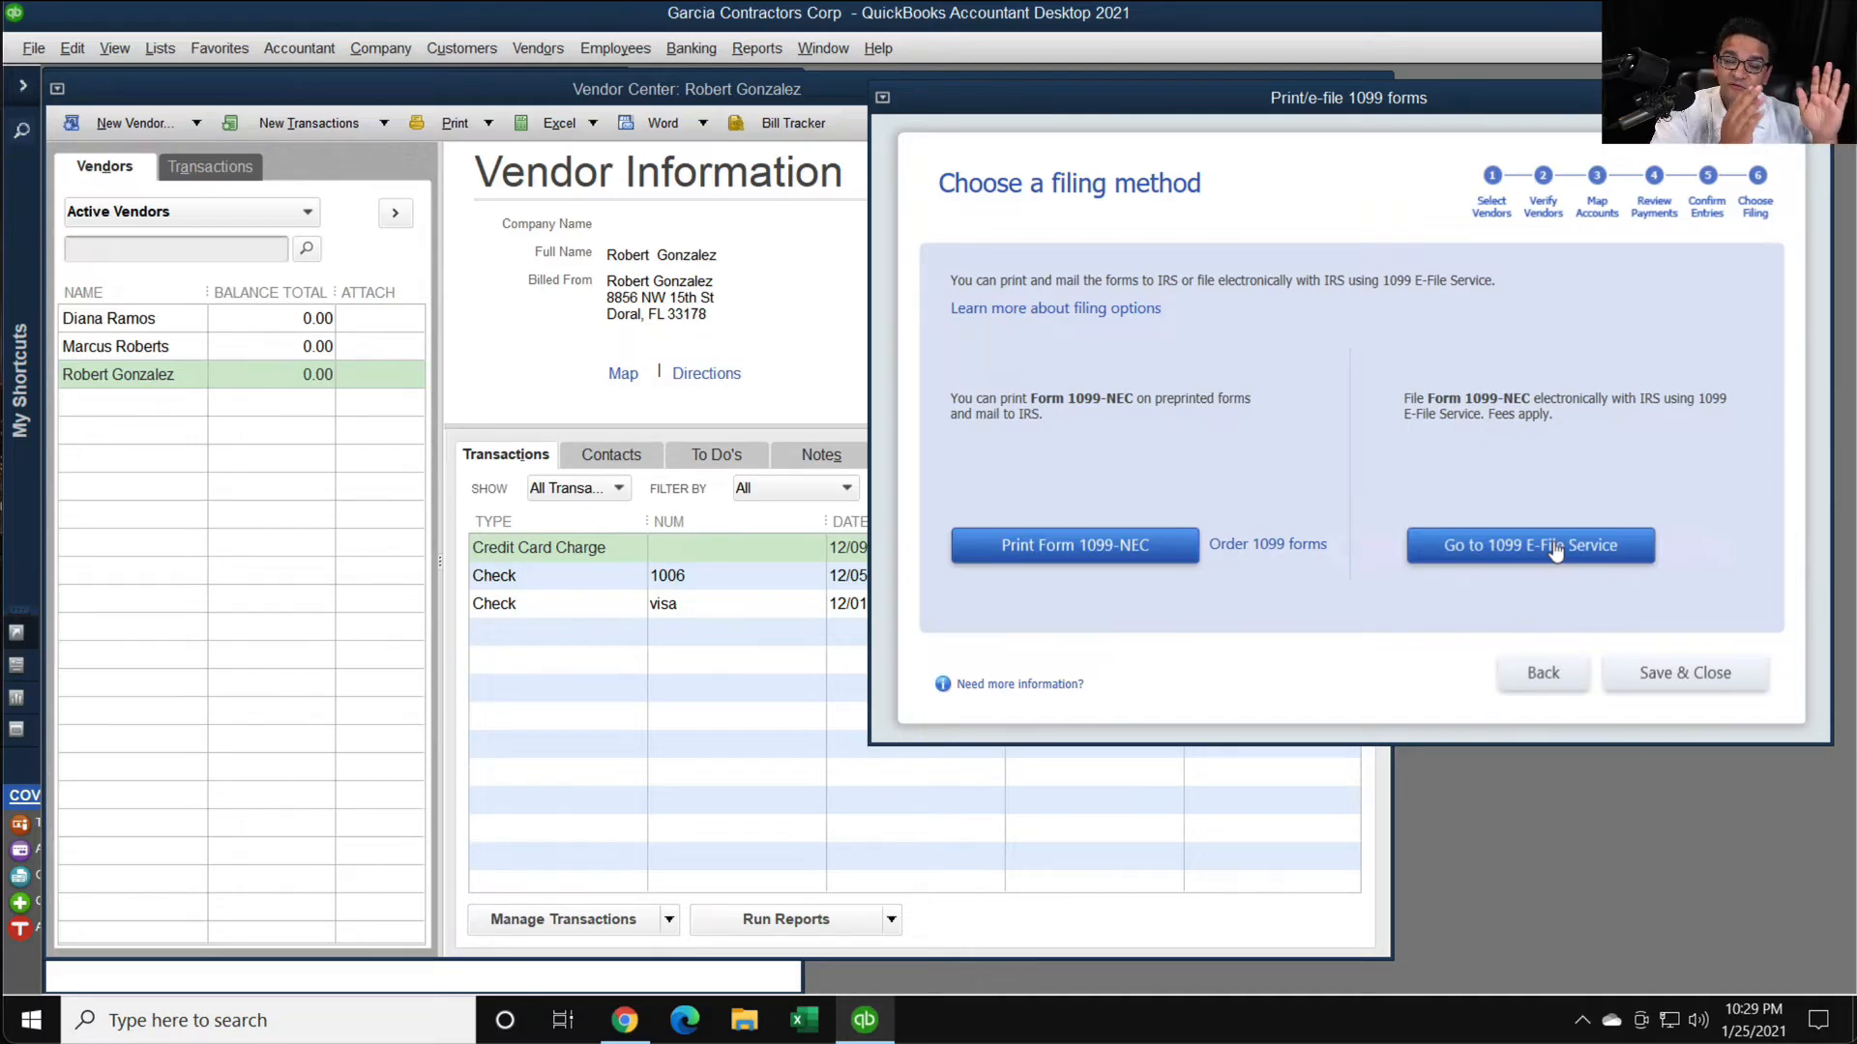
click(1060, 547)
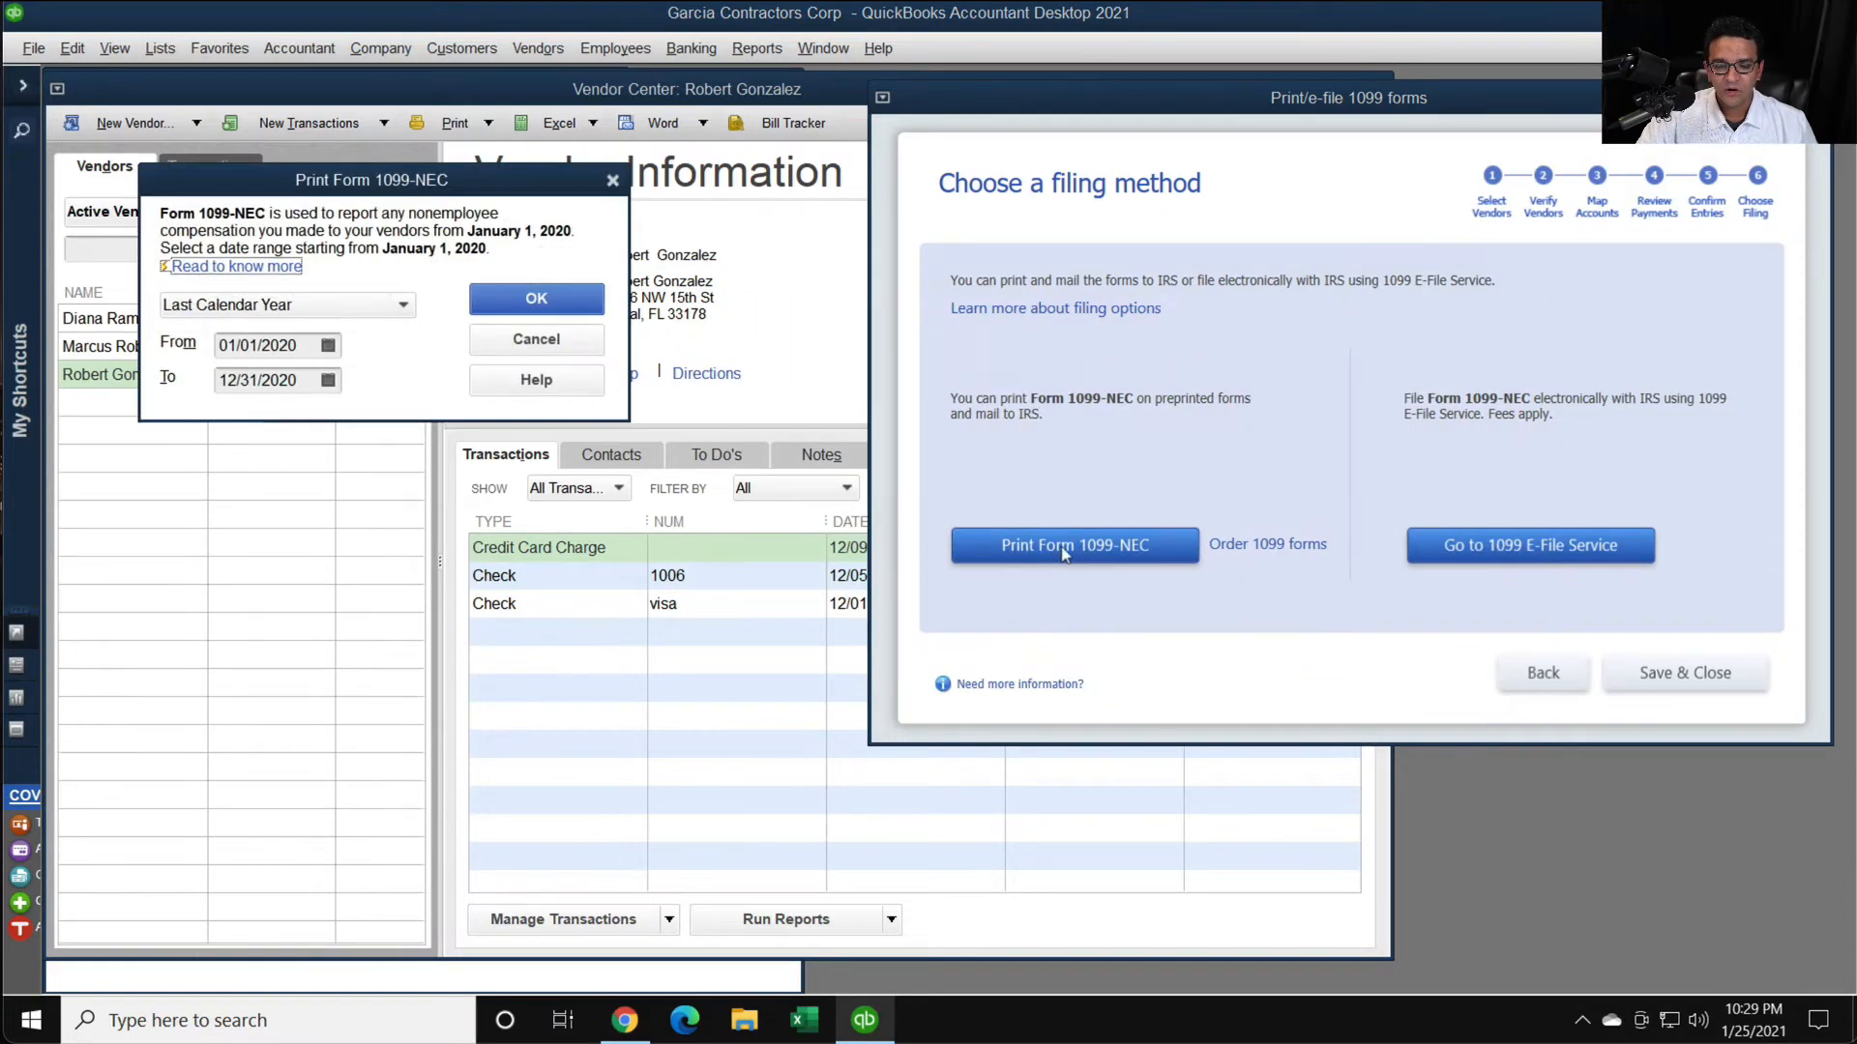
click(547, 305)
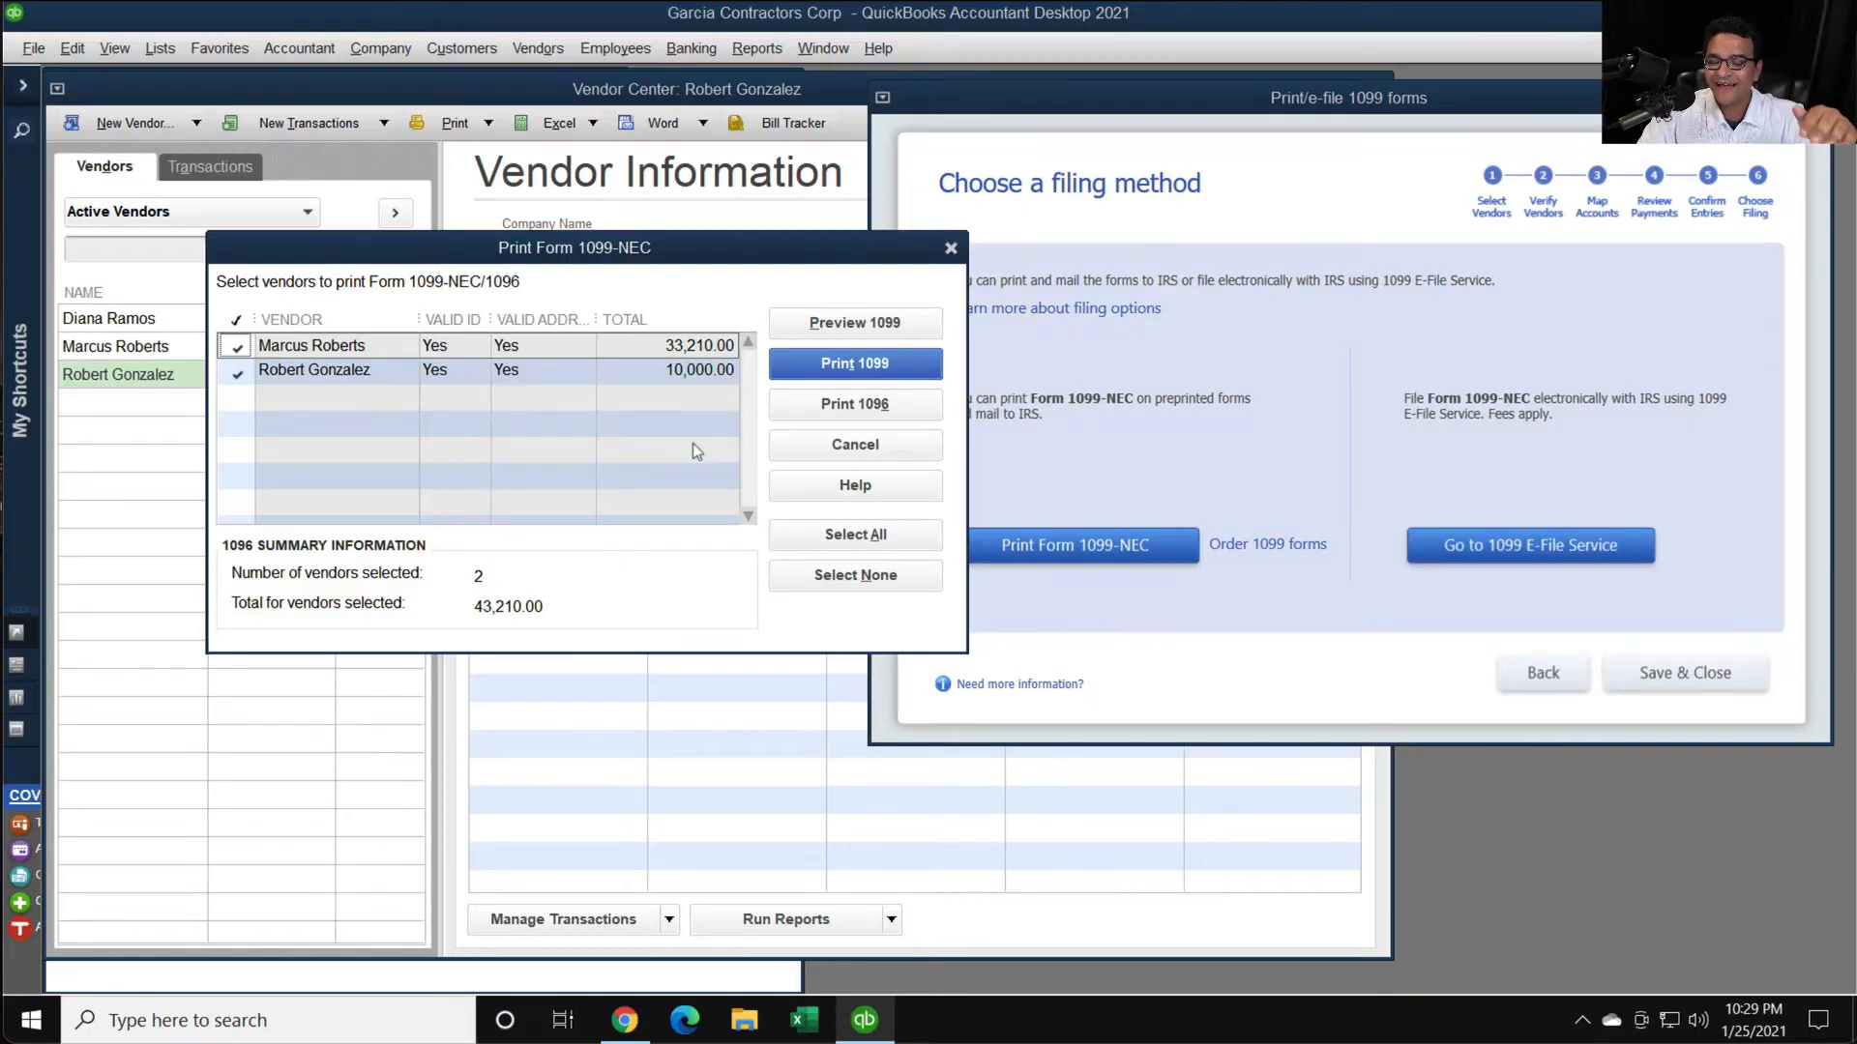
- Switch to Chrome, search the web for office depot, and open the retailer's official online store
click(624, 1020)
click(477, 67)
text(office)
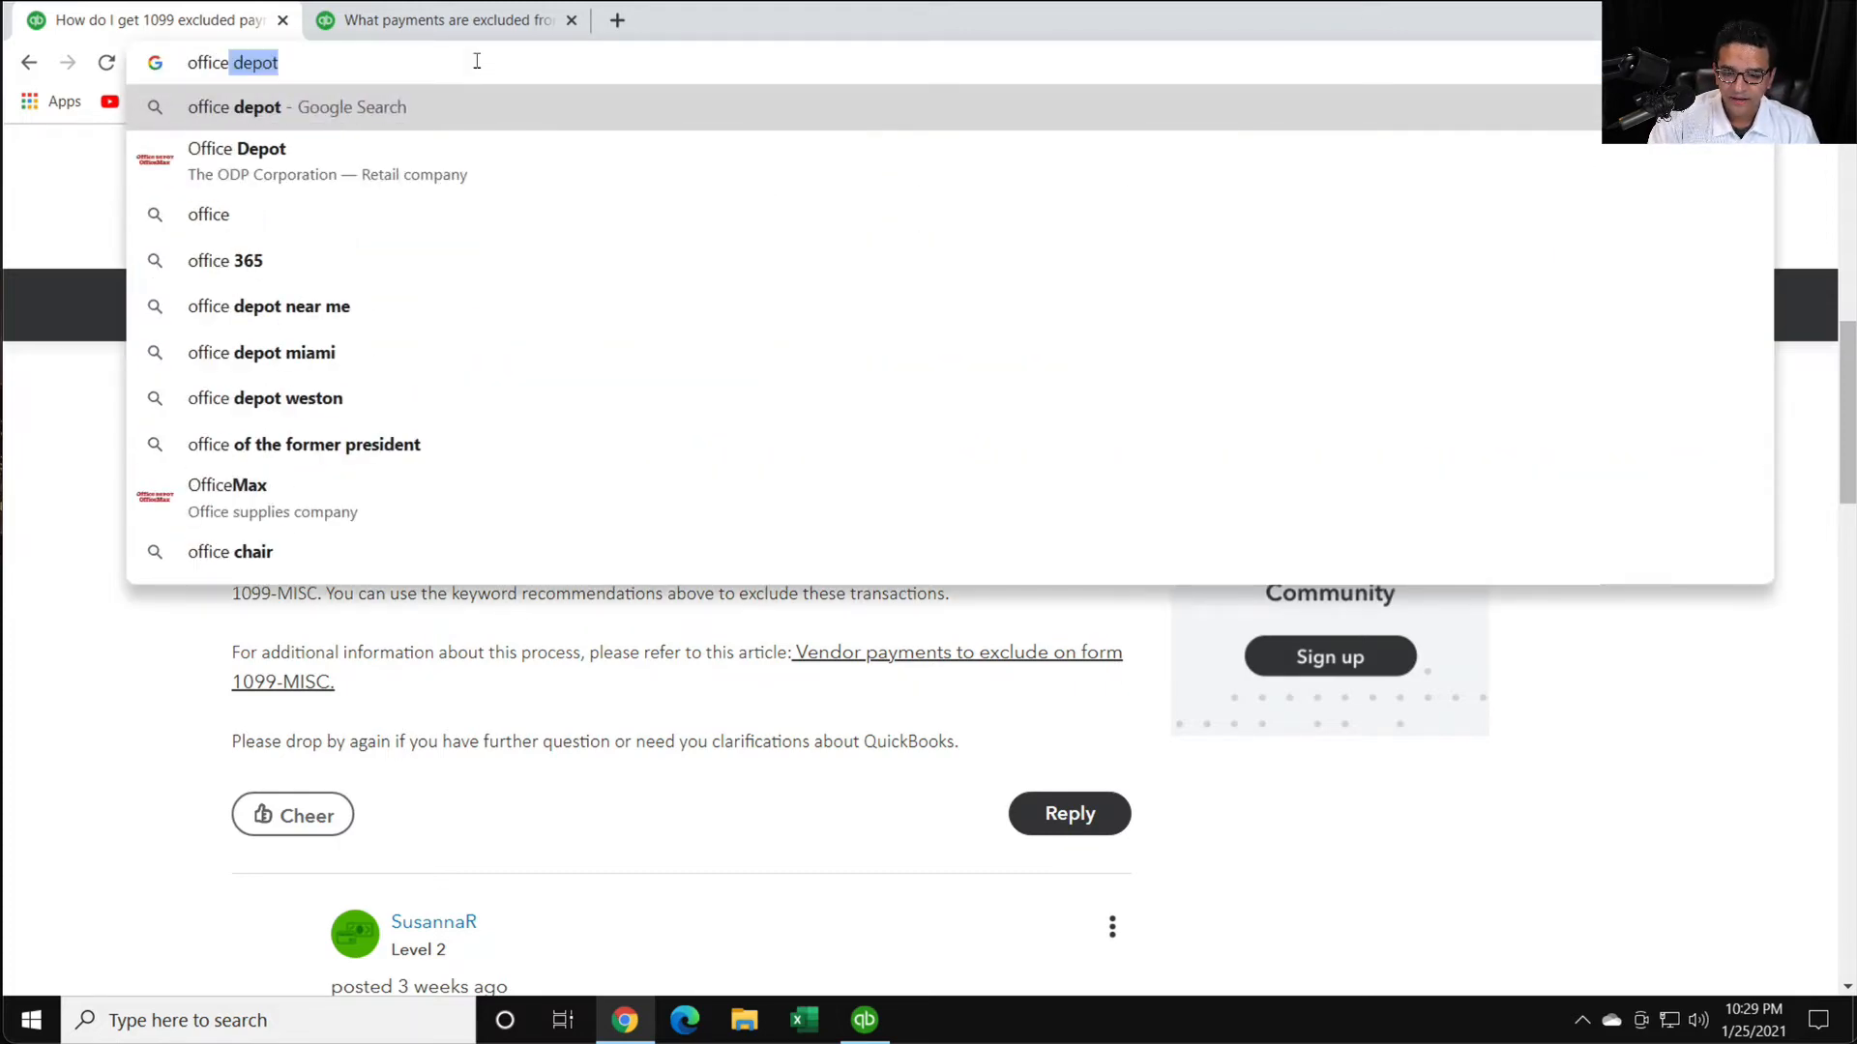
key(Return)
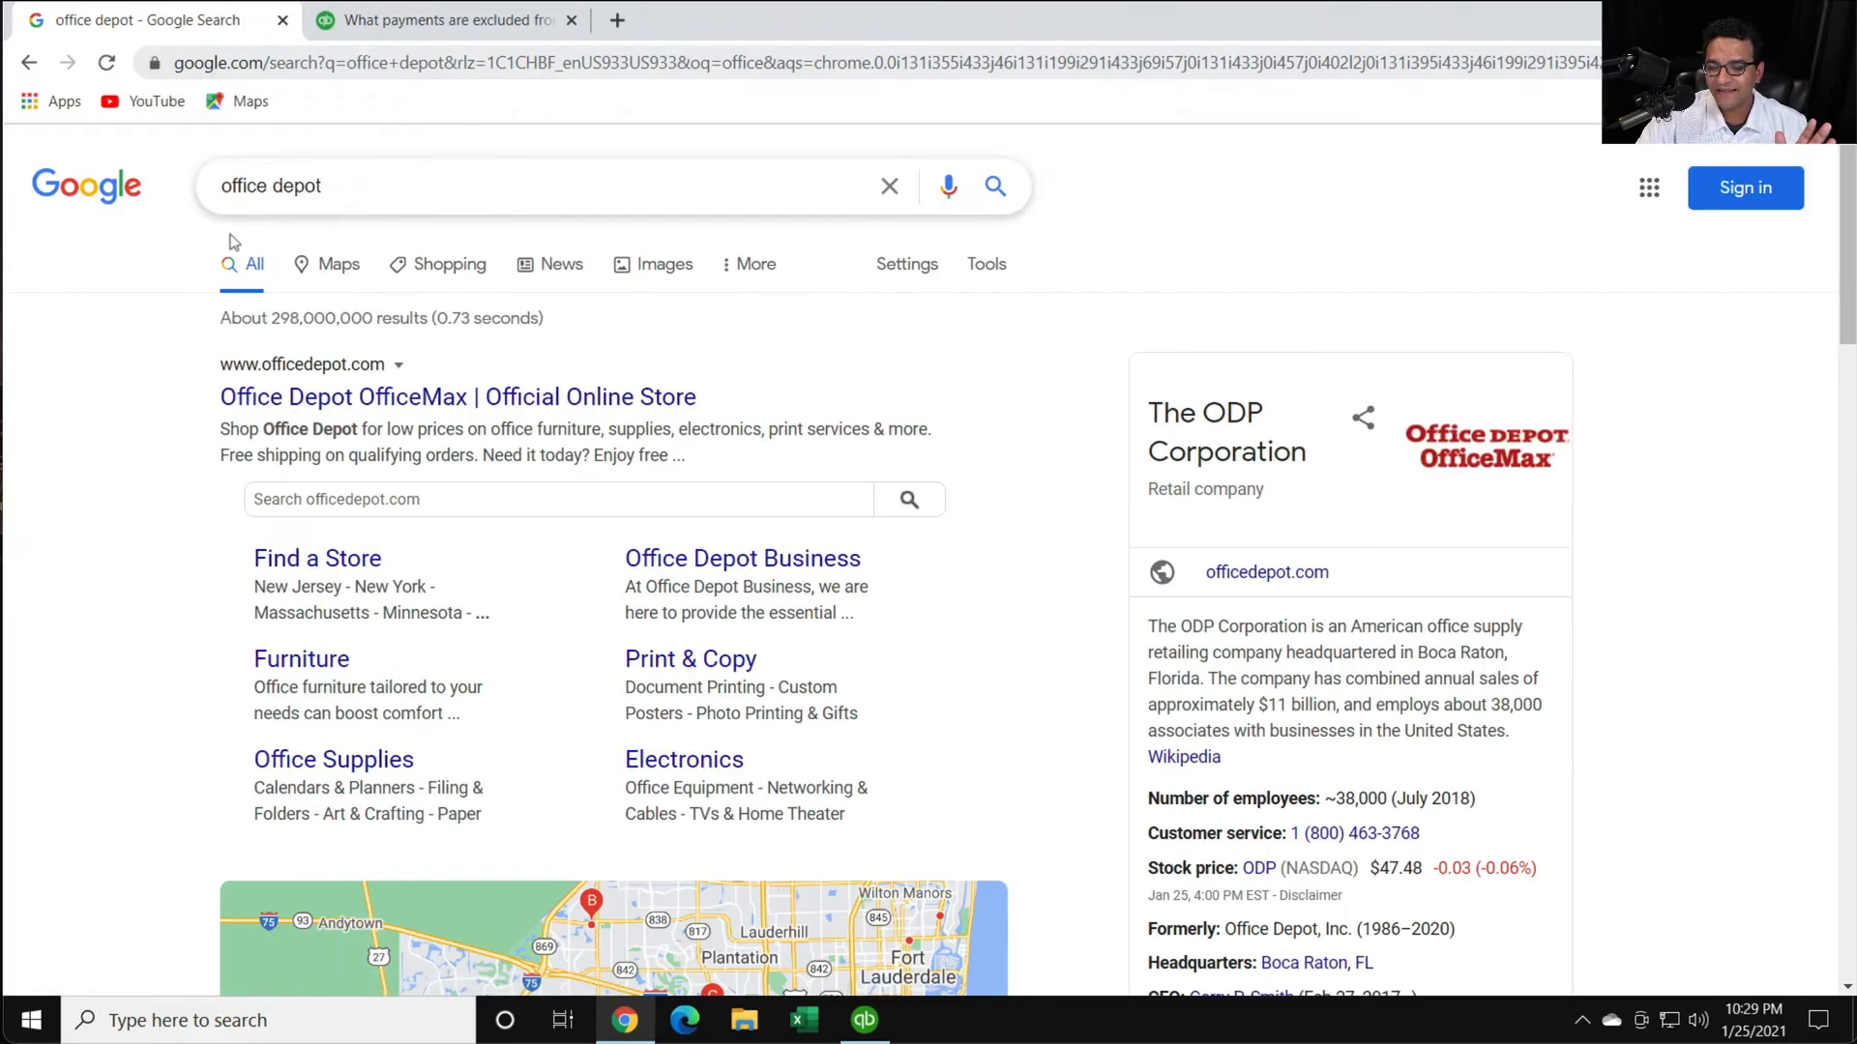
click(391, 198)
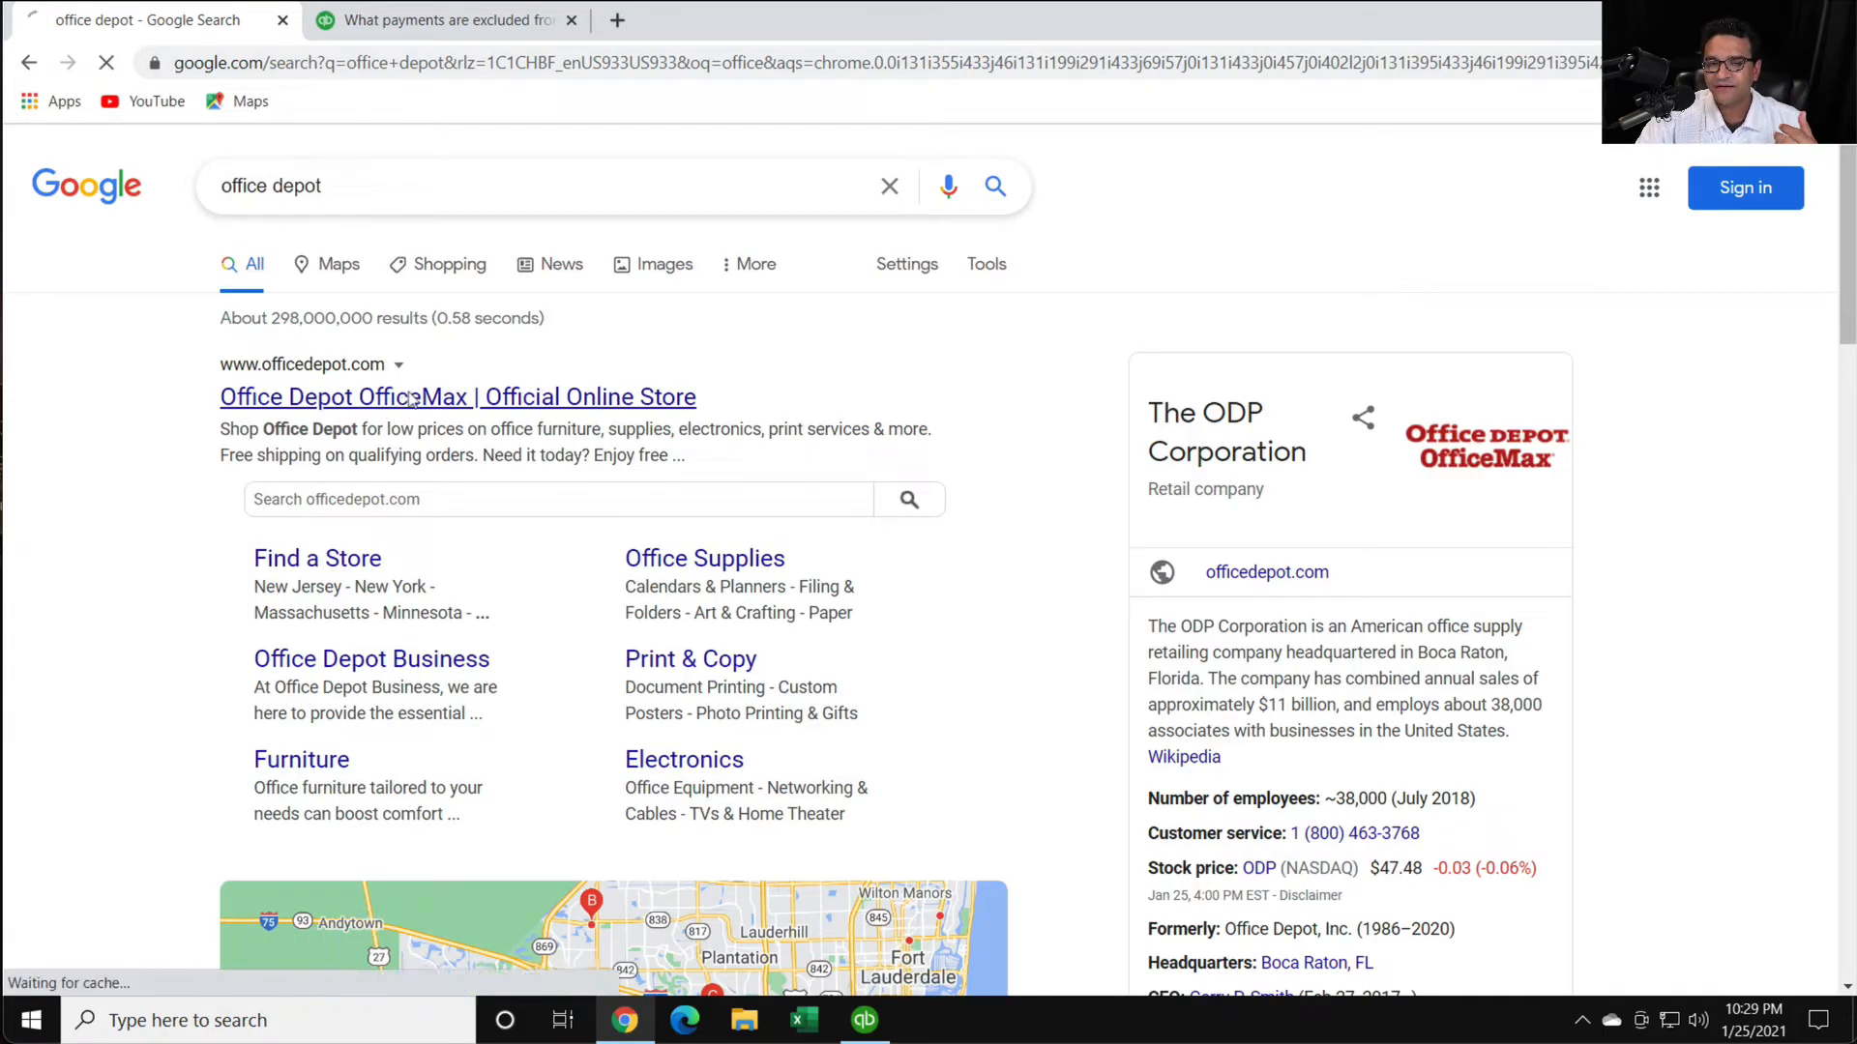
click(411, 397)
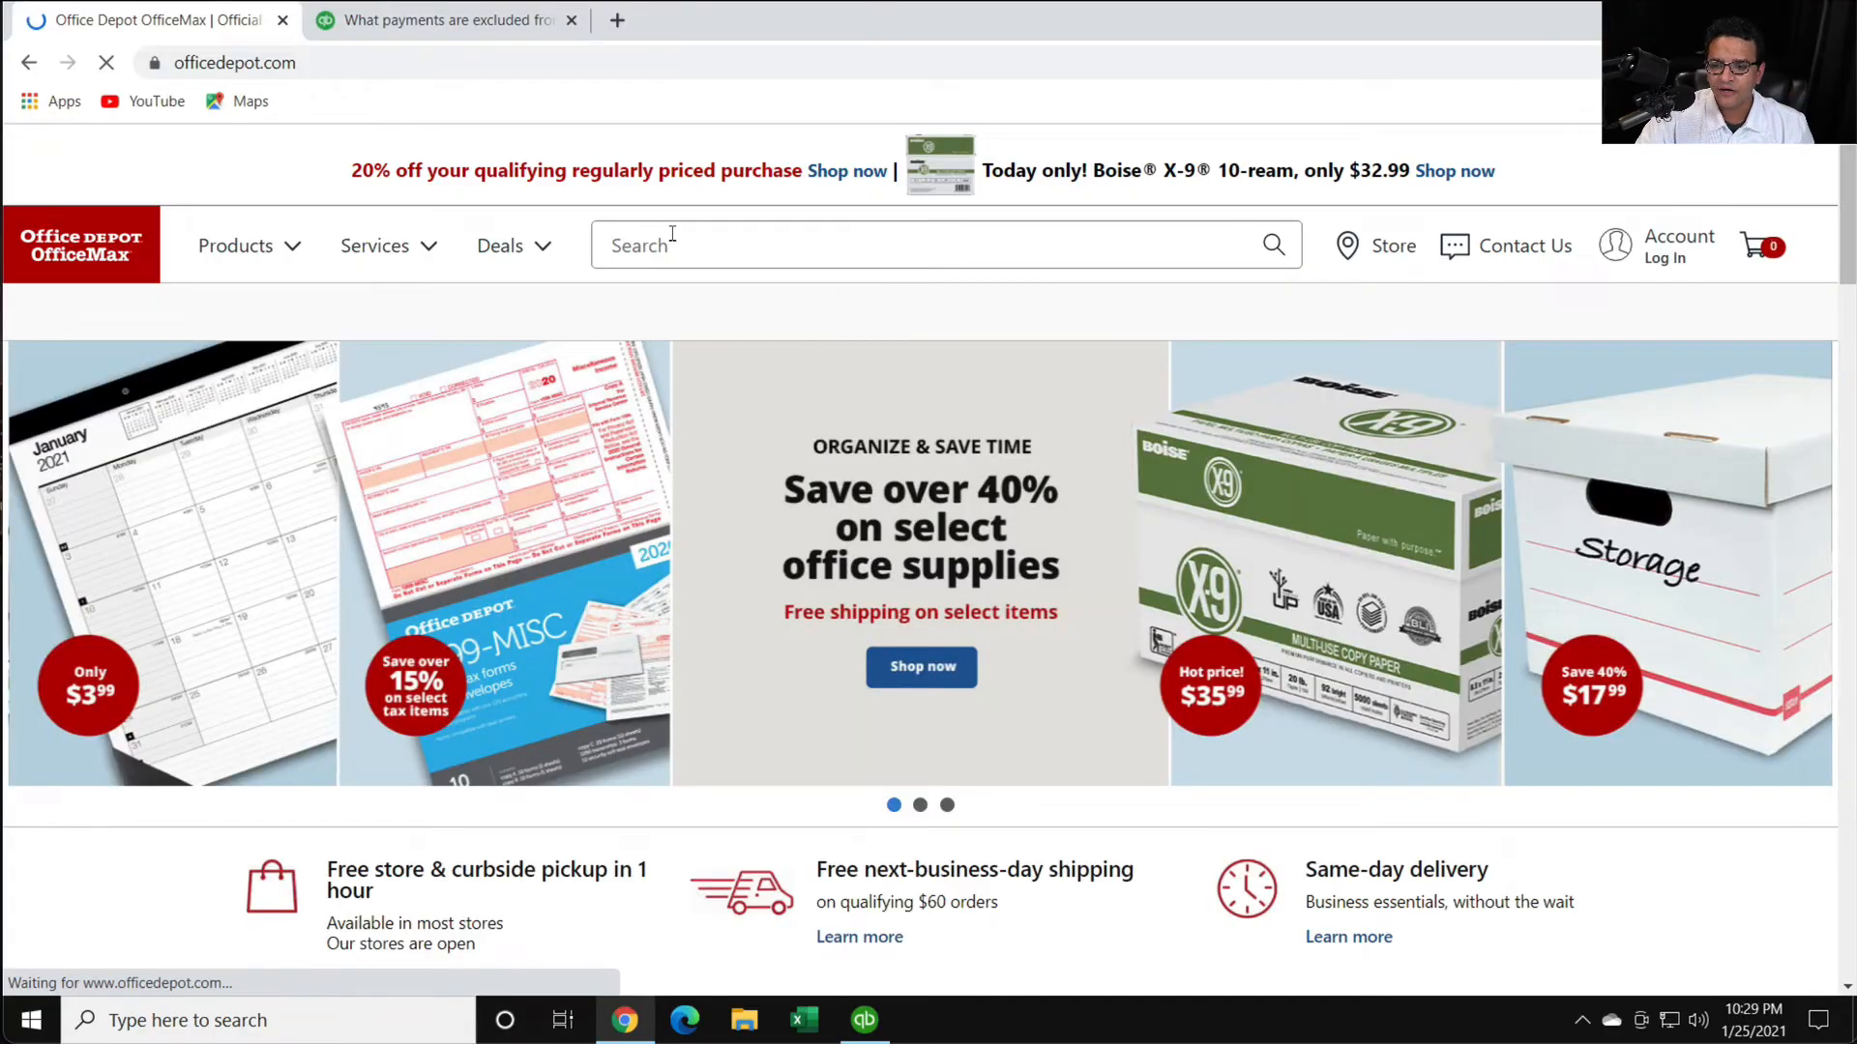
- Search the Office Depot store for 1099-nec
click(672, 234)
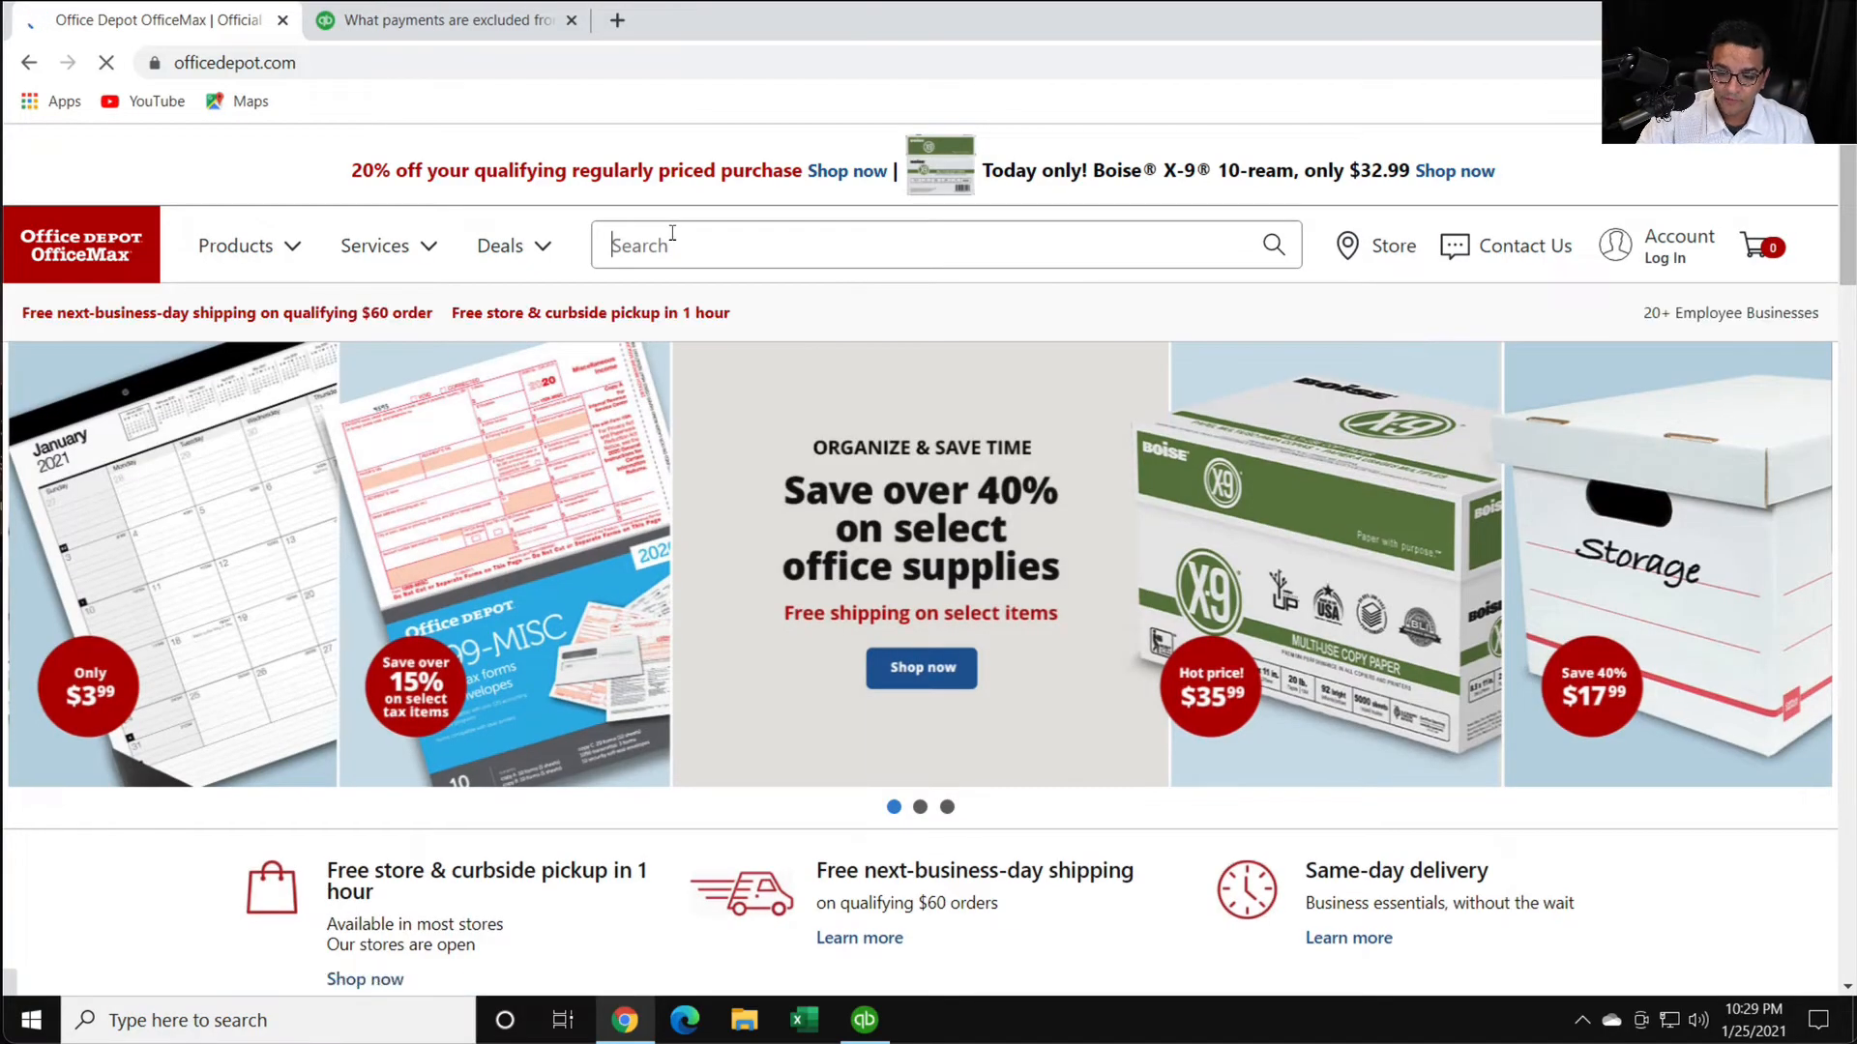
text(10)
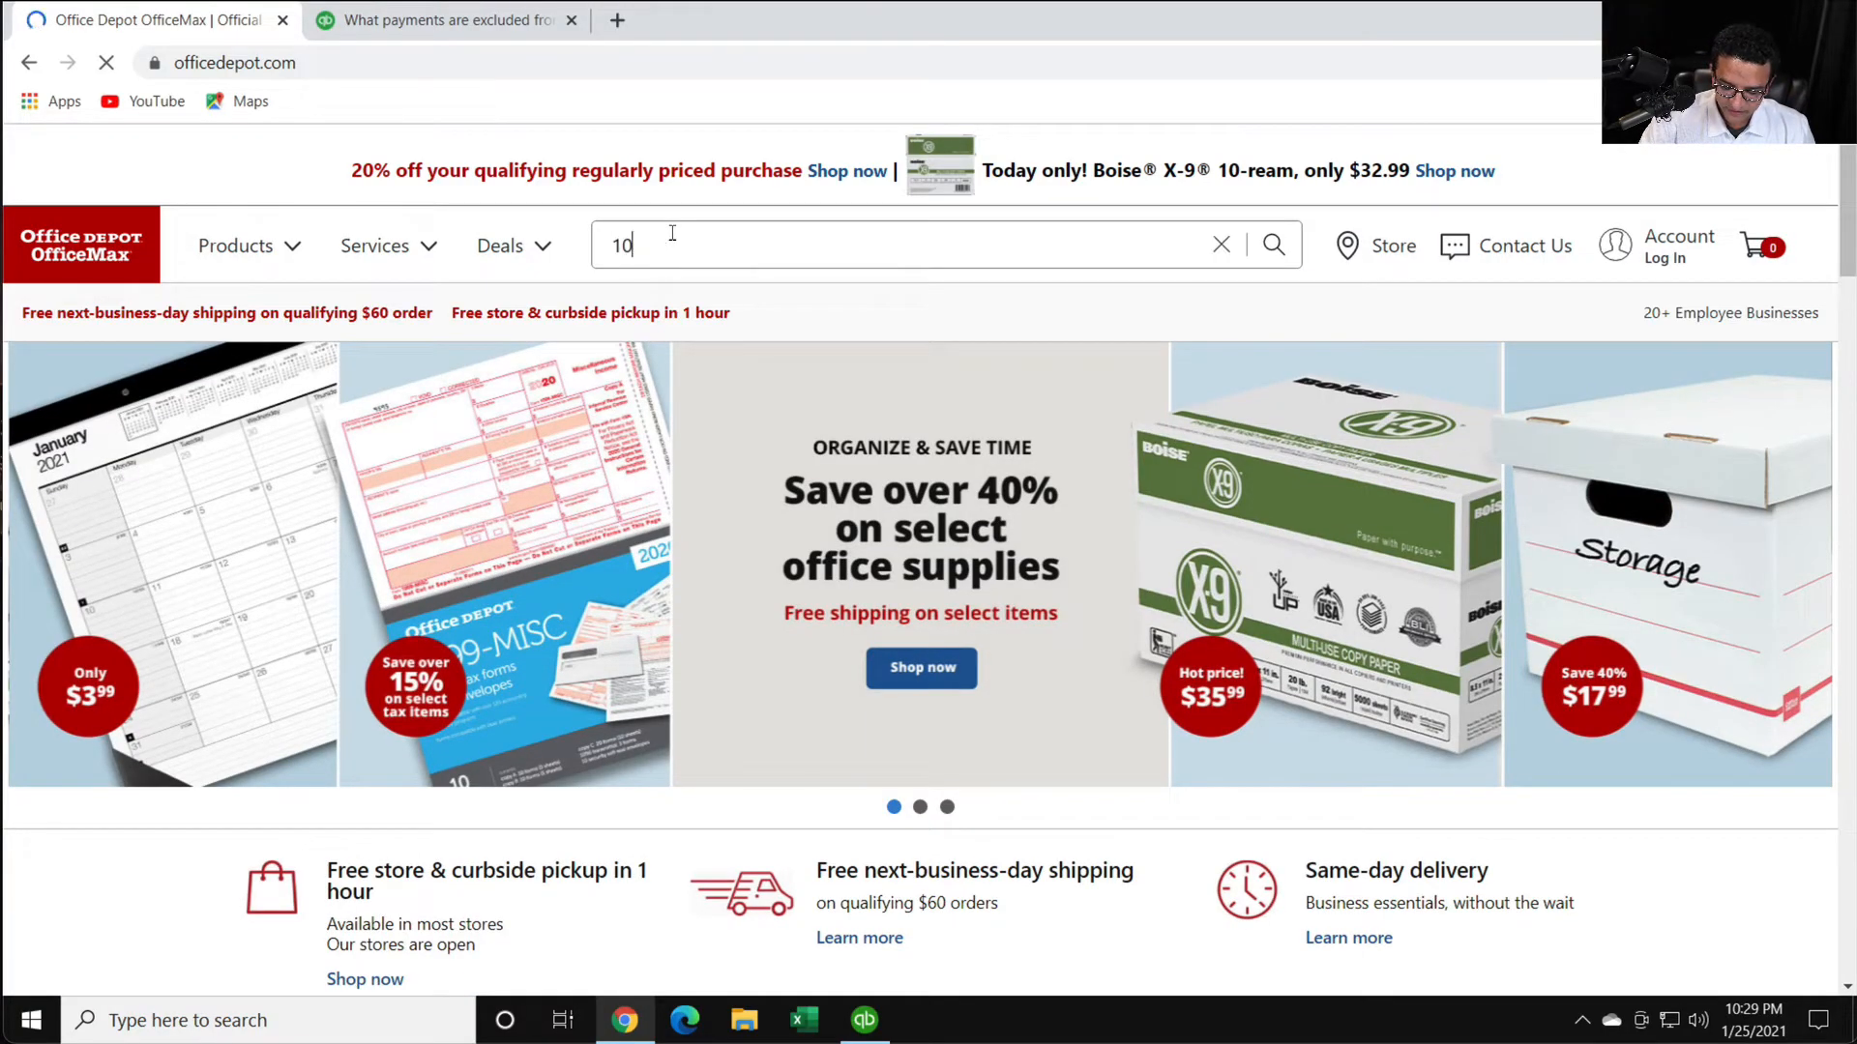
text(99-nec)
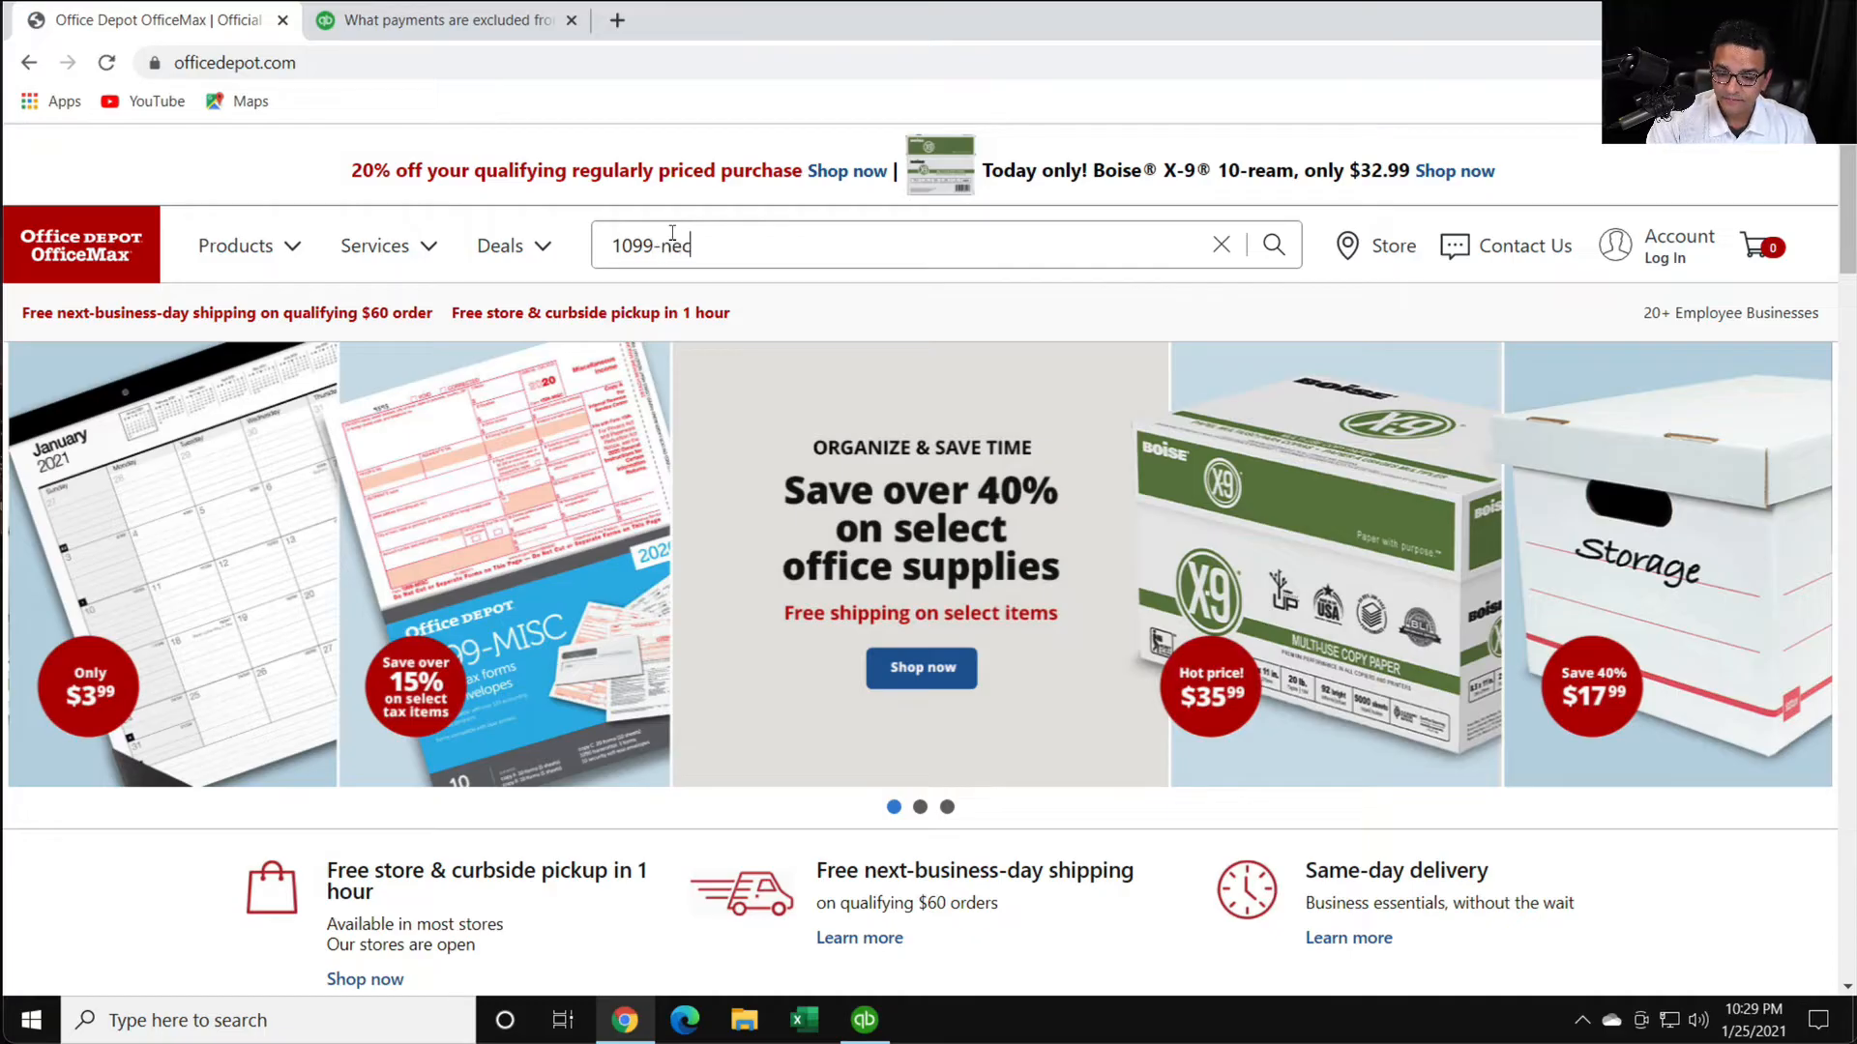
key(Return)
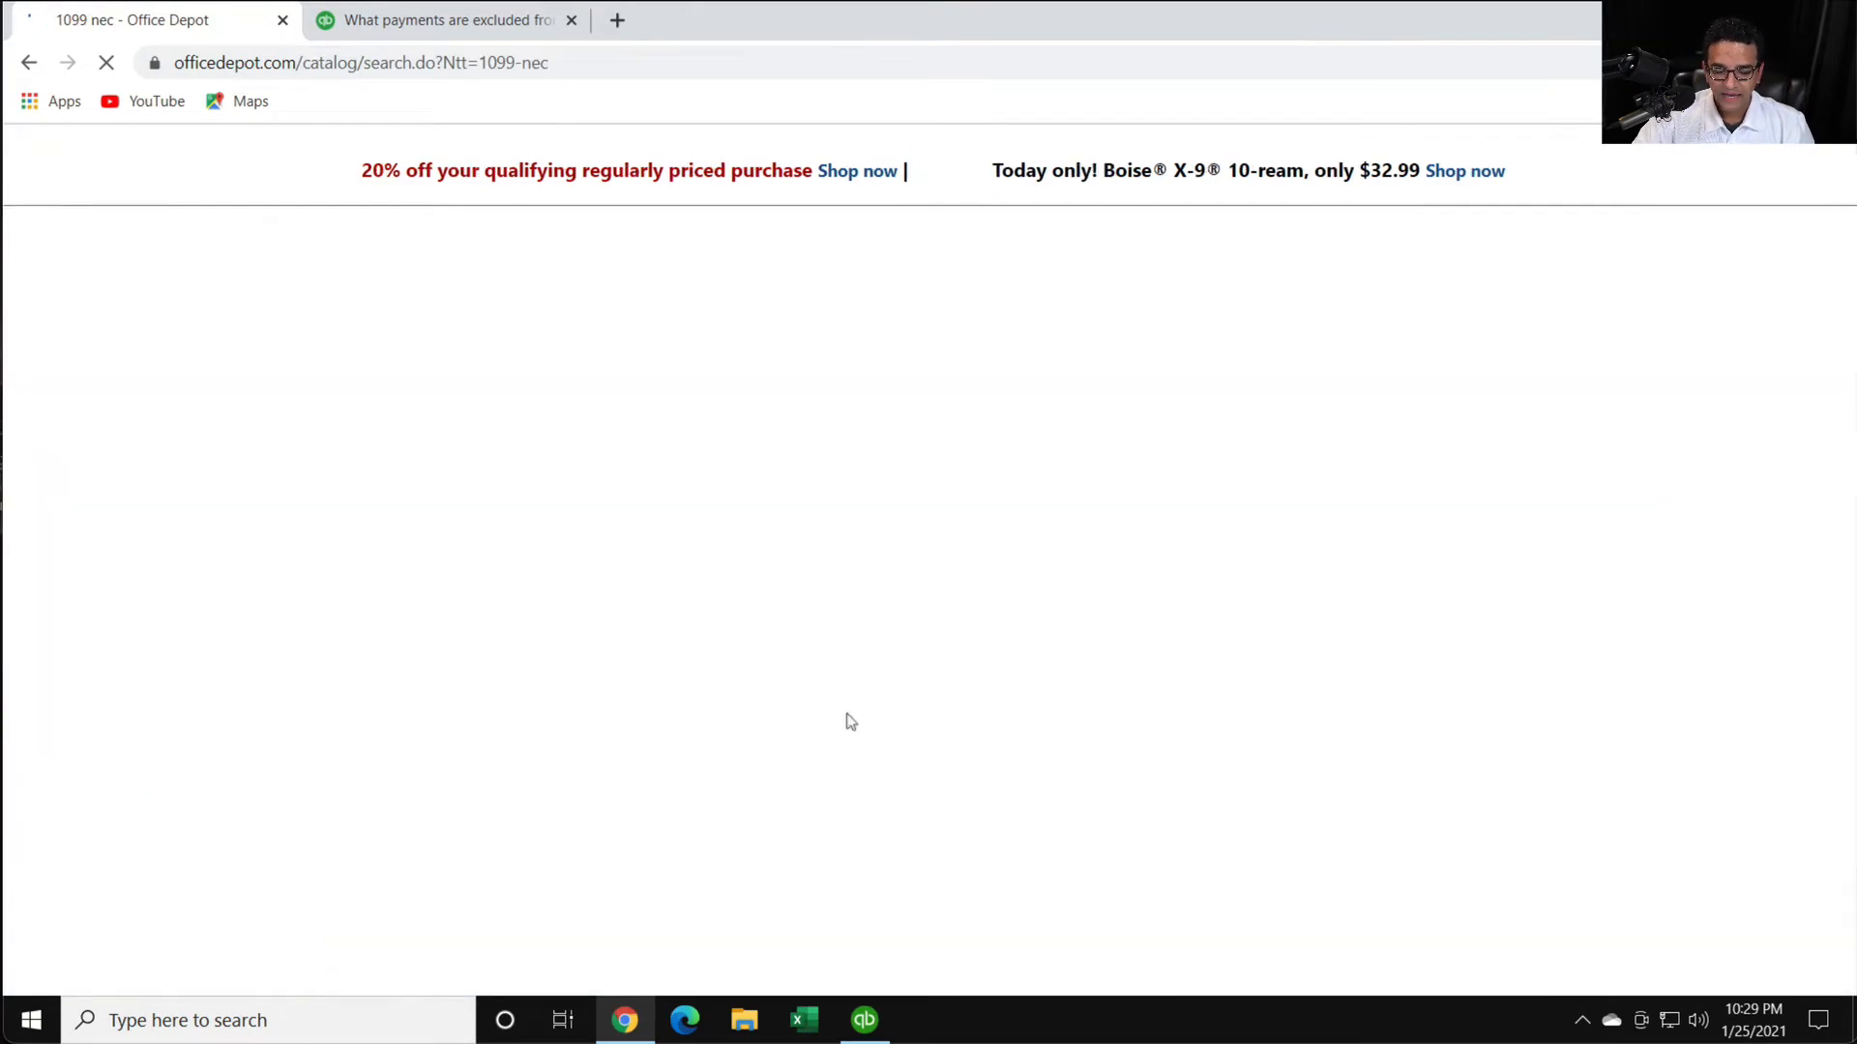
- Browse the 1099-NEC product results at a larger page size and dismiss the email coupon offer
scroll(1052, 557, down, 1)
scroll(1052, 557, down, 2)
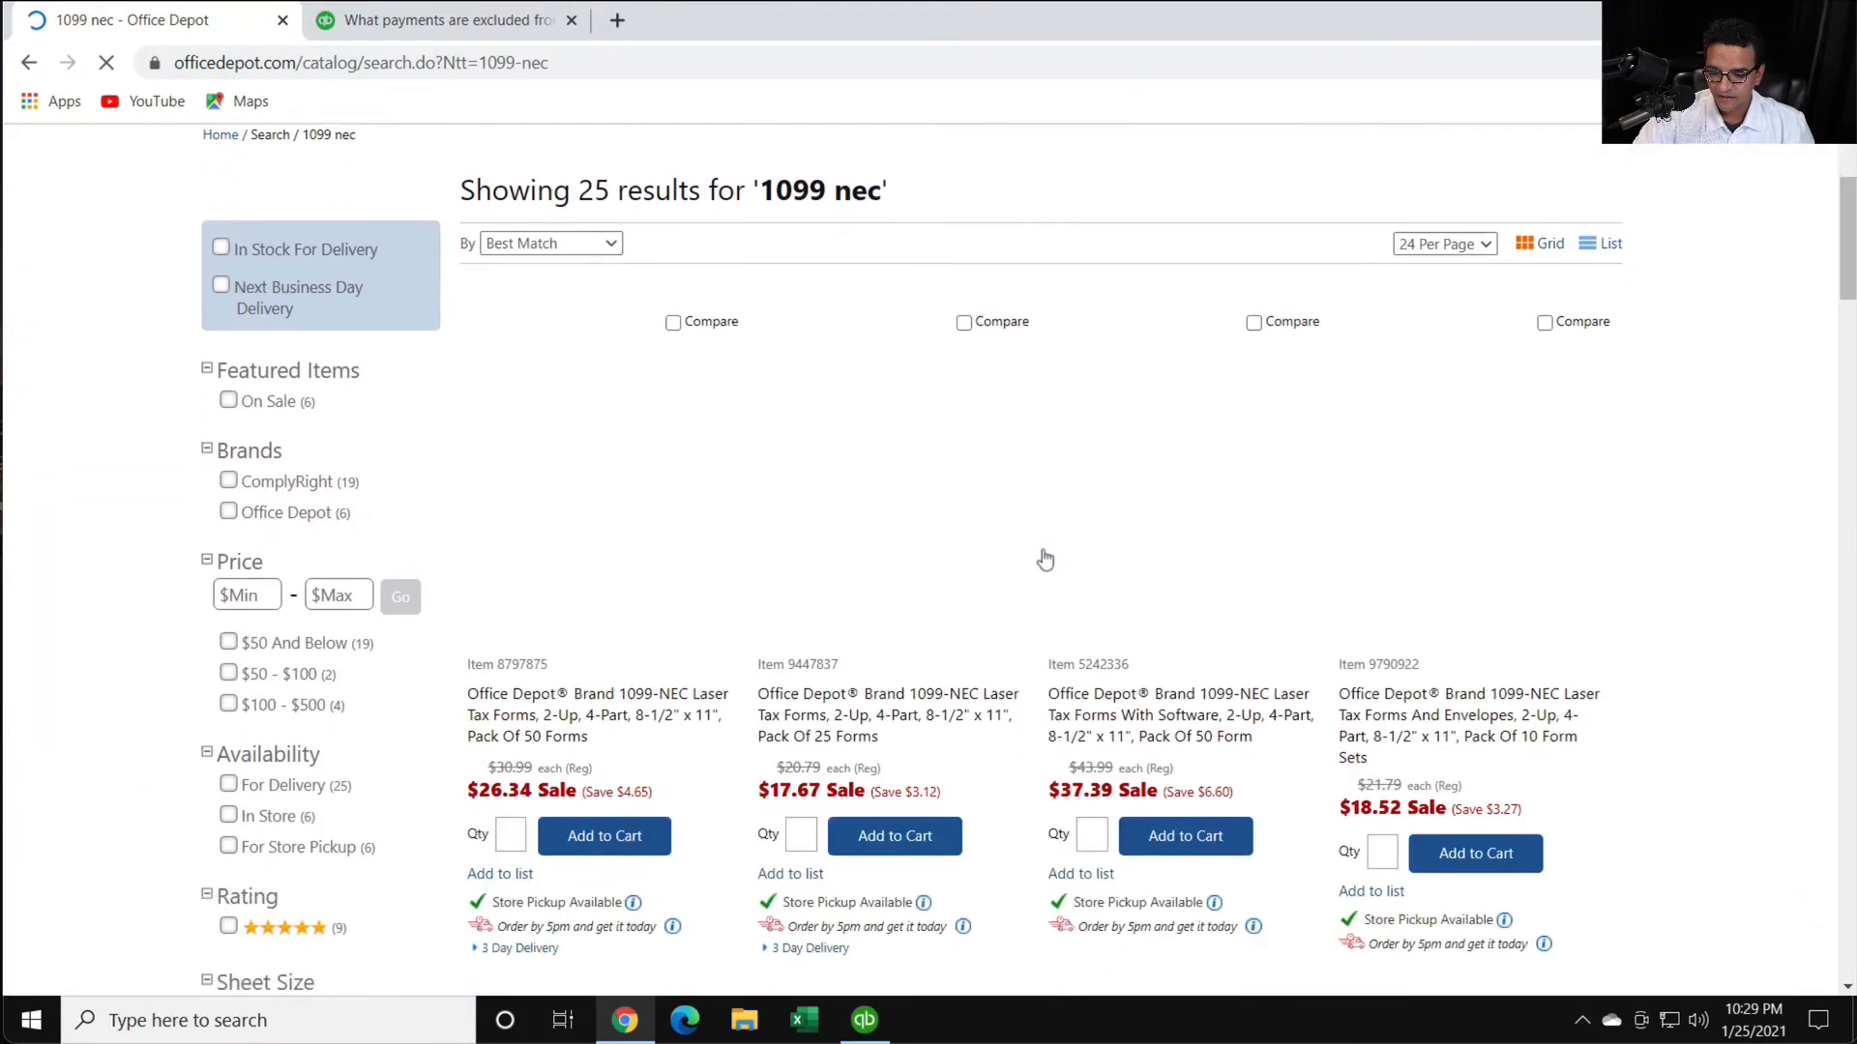
scroll(587, 698, down, 1)
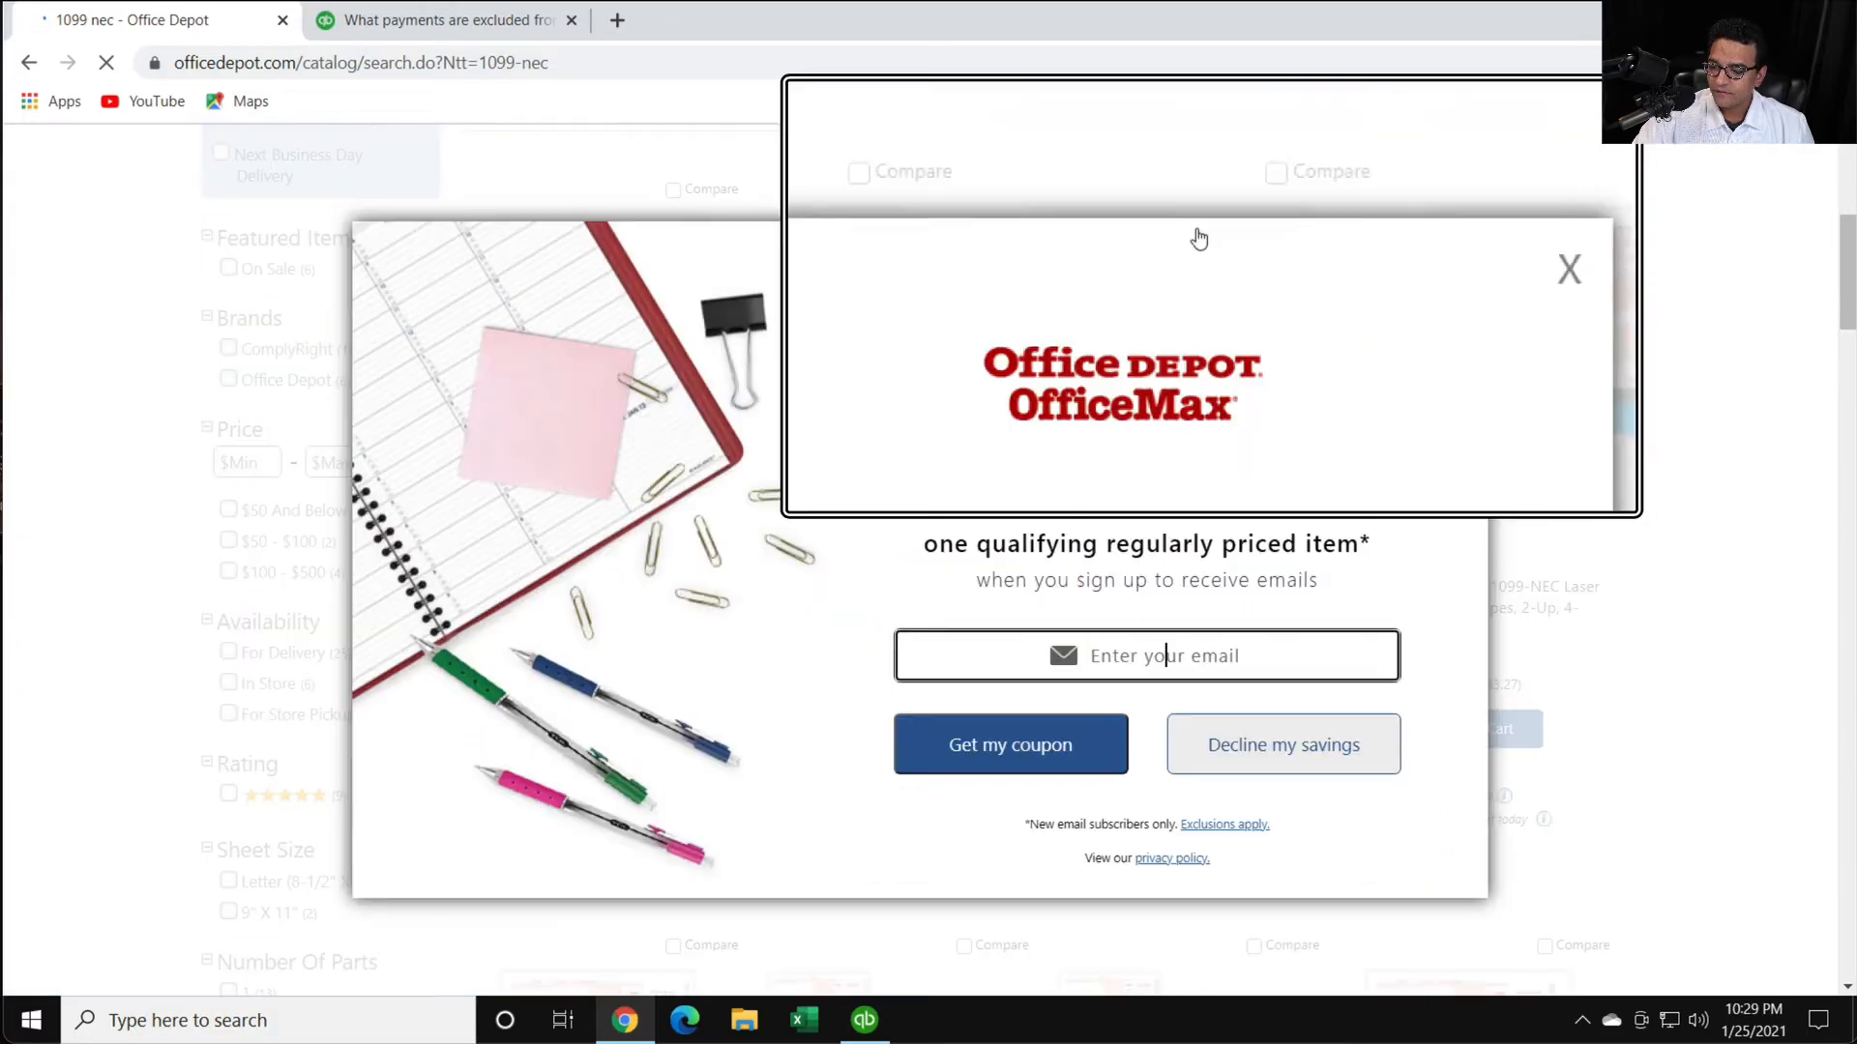
key(ctrl+plus)
key(ctrl+plus)
key(ctrl+plus)
key(ctrl+plus)
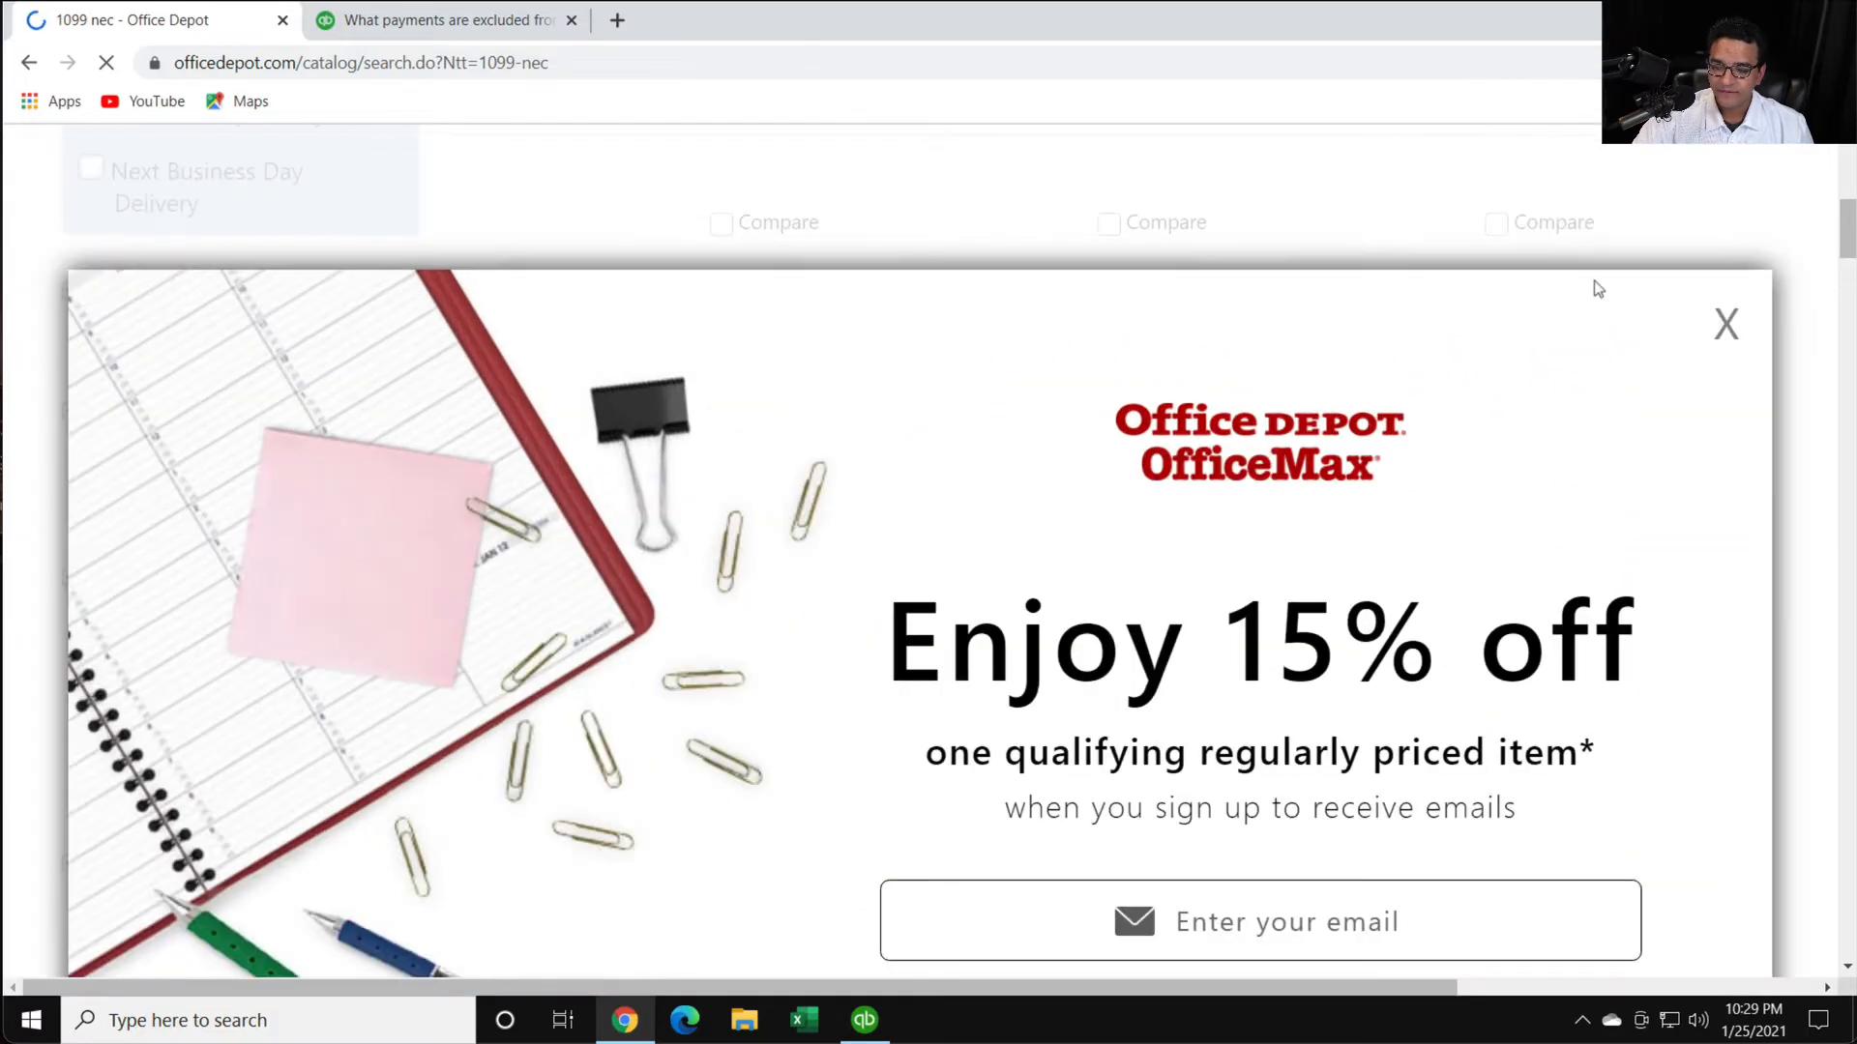
click(1783, 361)
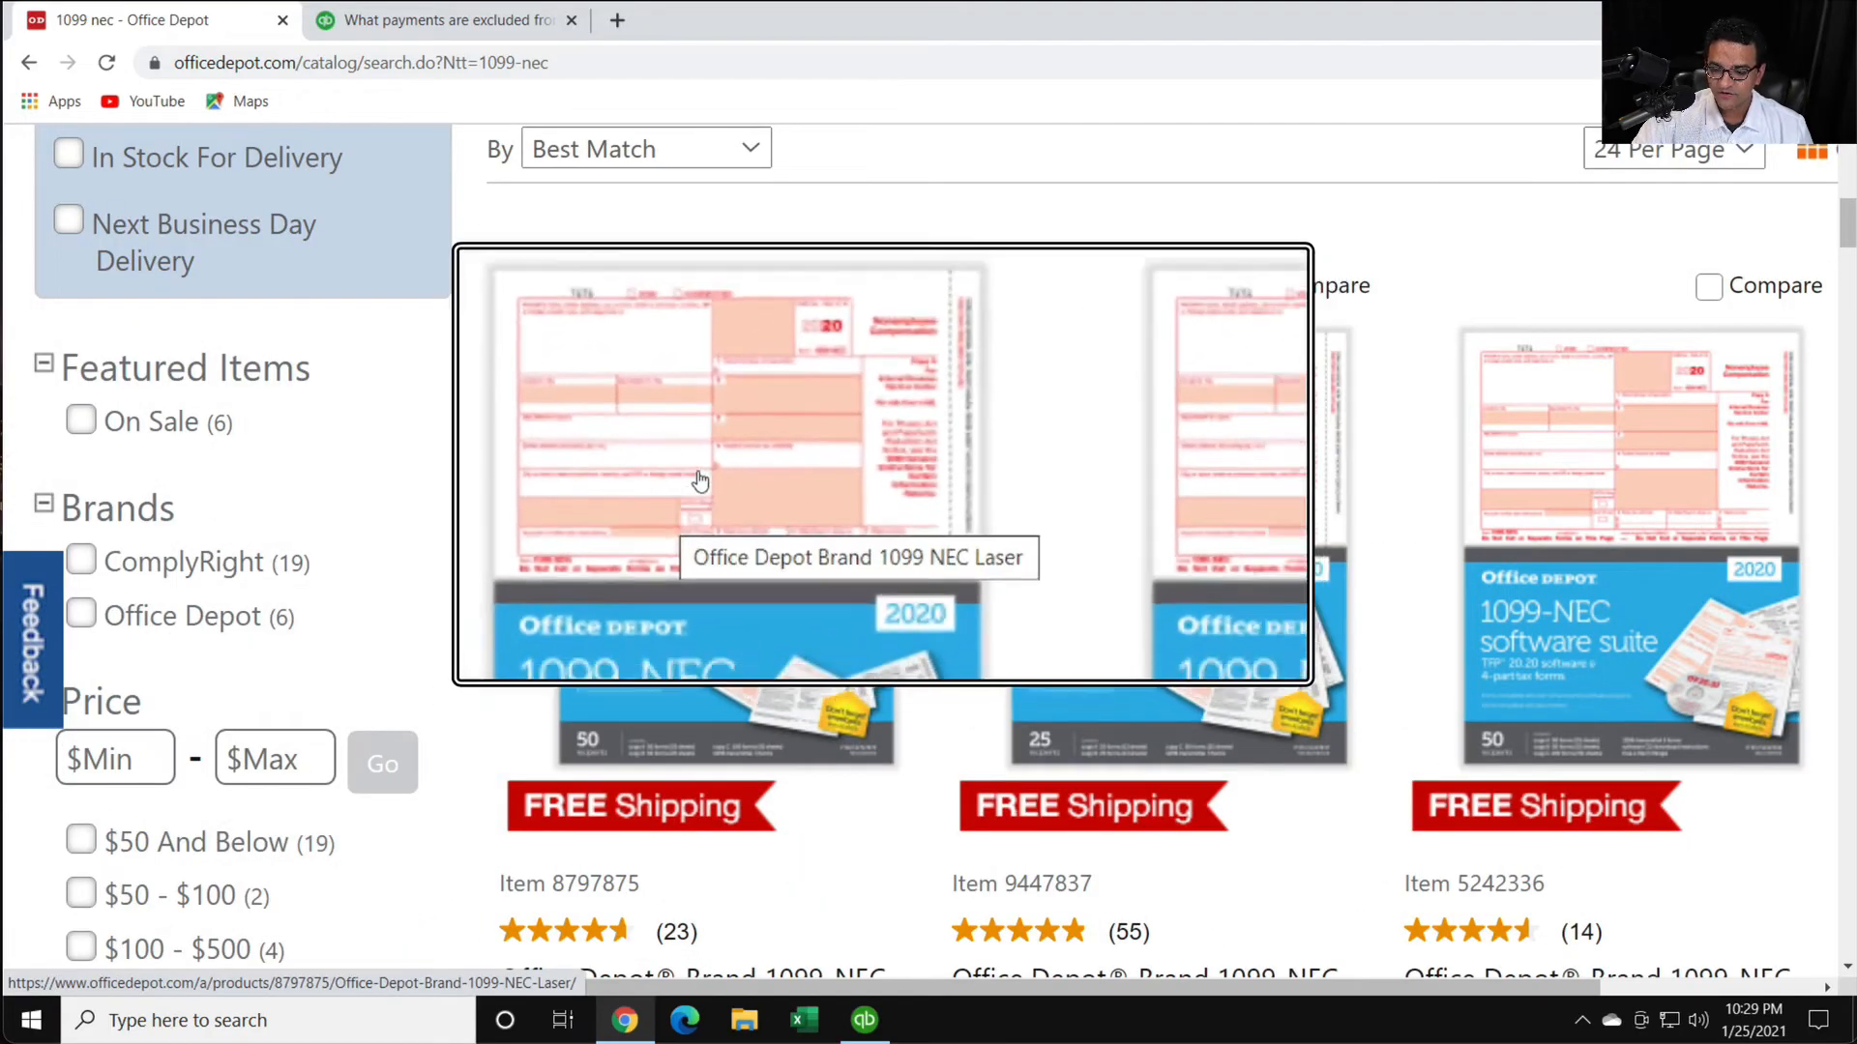
- Open the first listed Office Depot 1099-NEC laser tax forms product, the pack of 50, and view its form image and details
scroll(695, 503, down, 2)
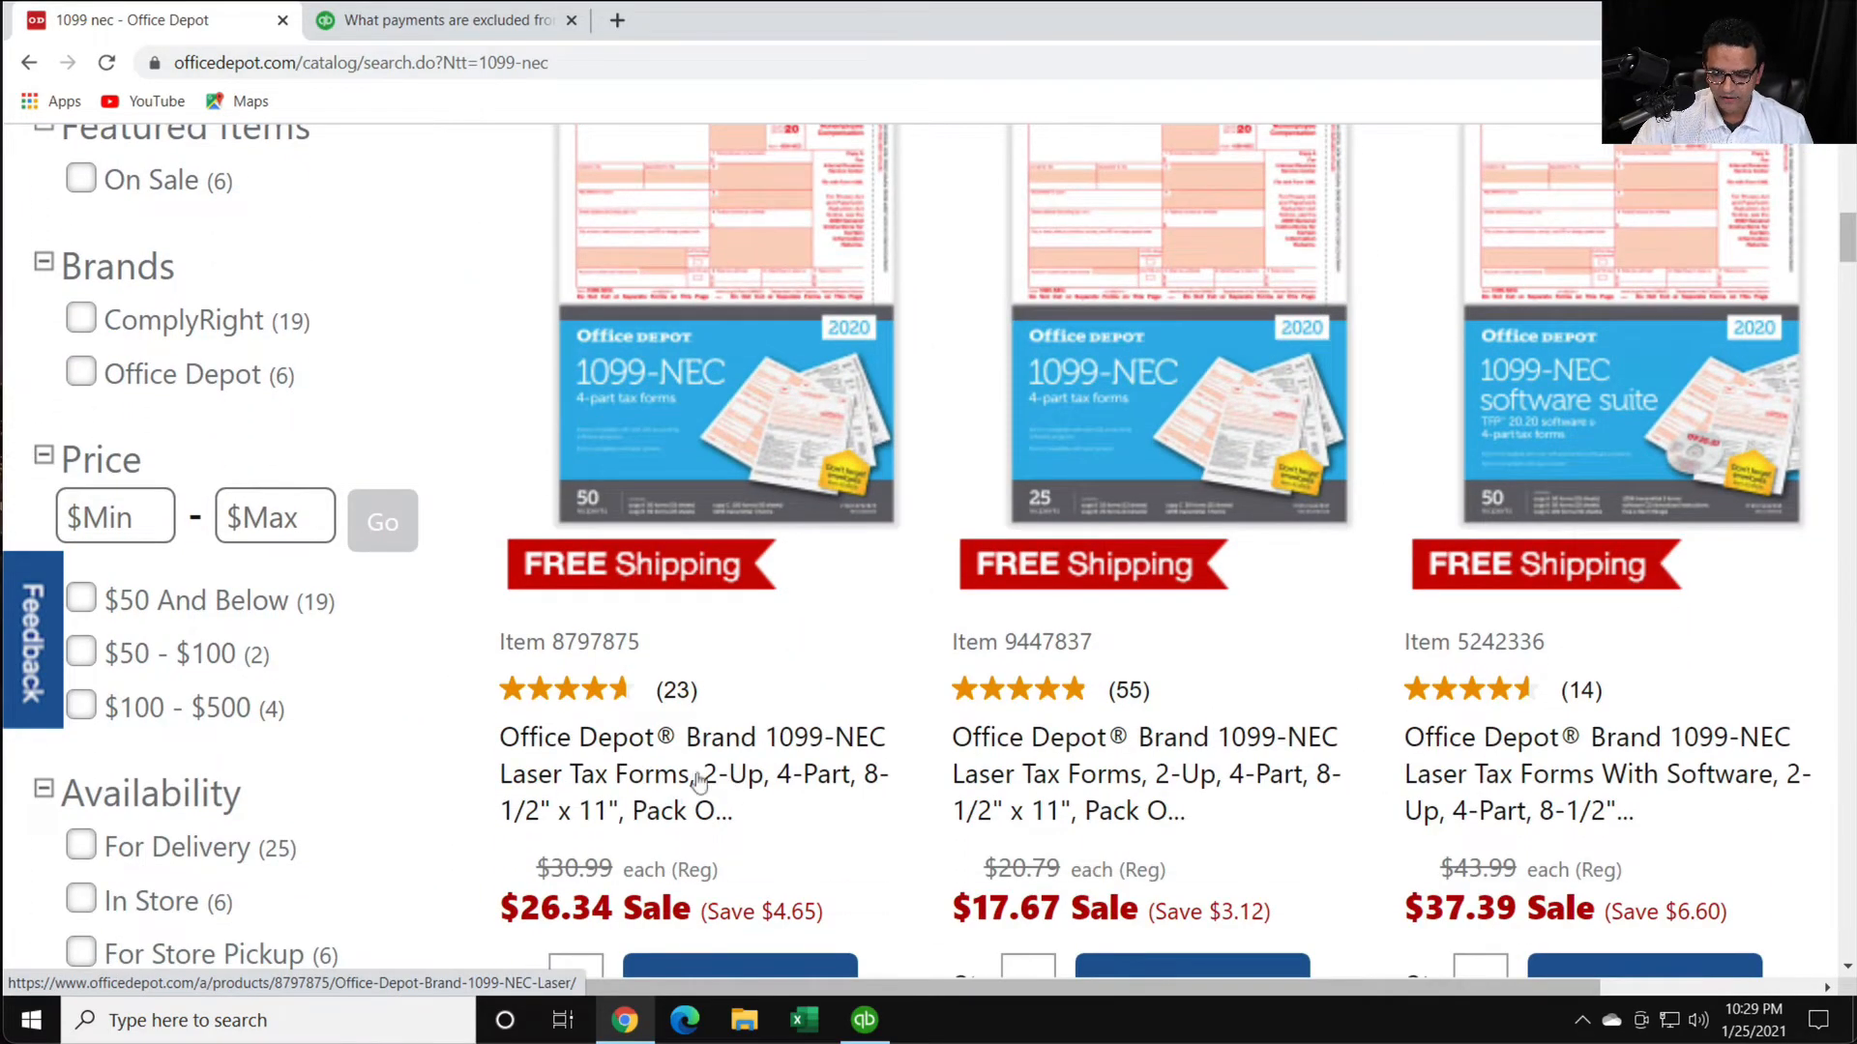
scroll(683, 829, down, 1)
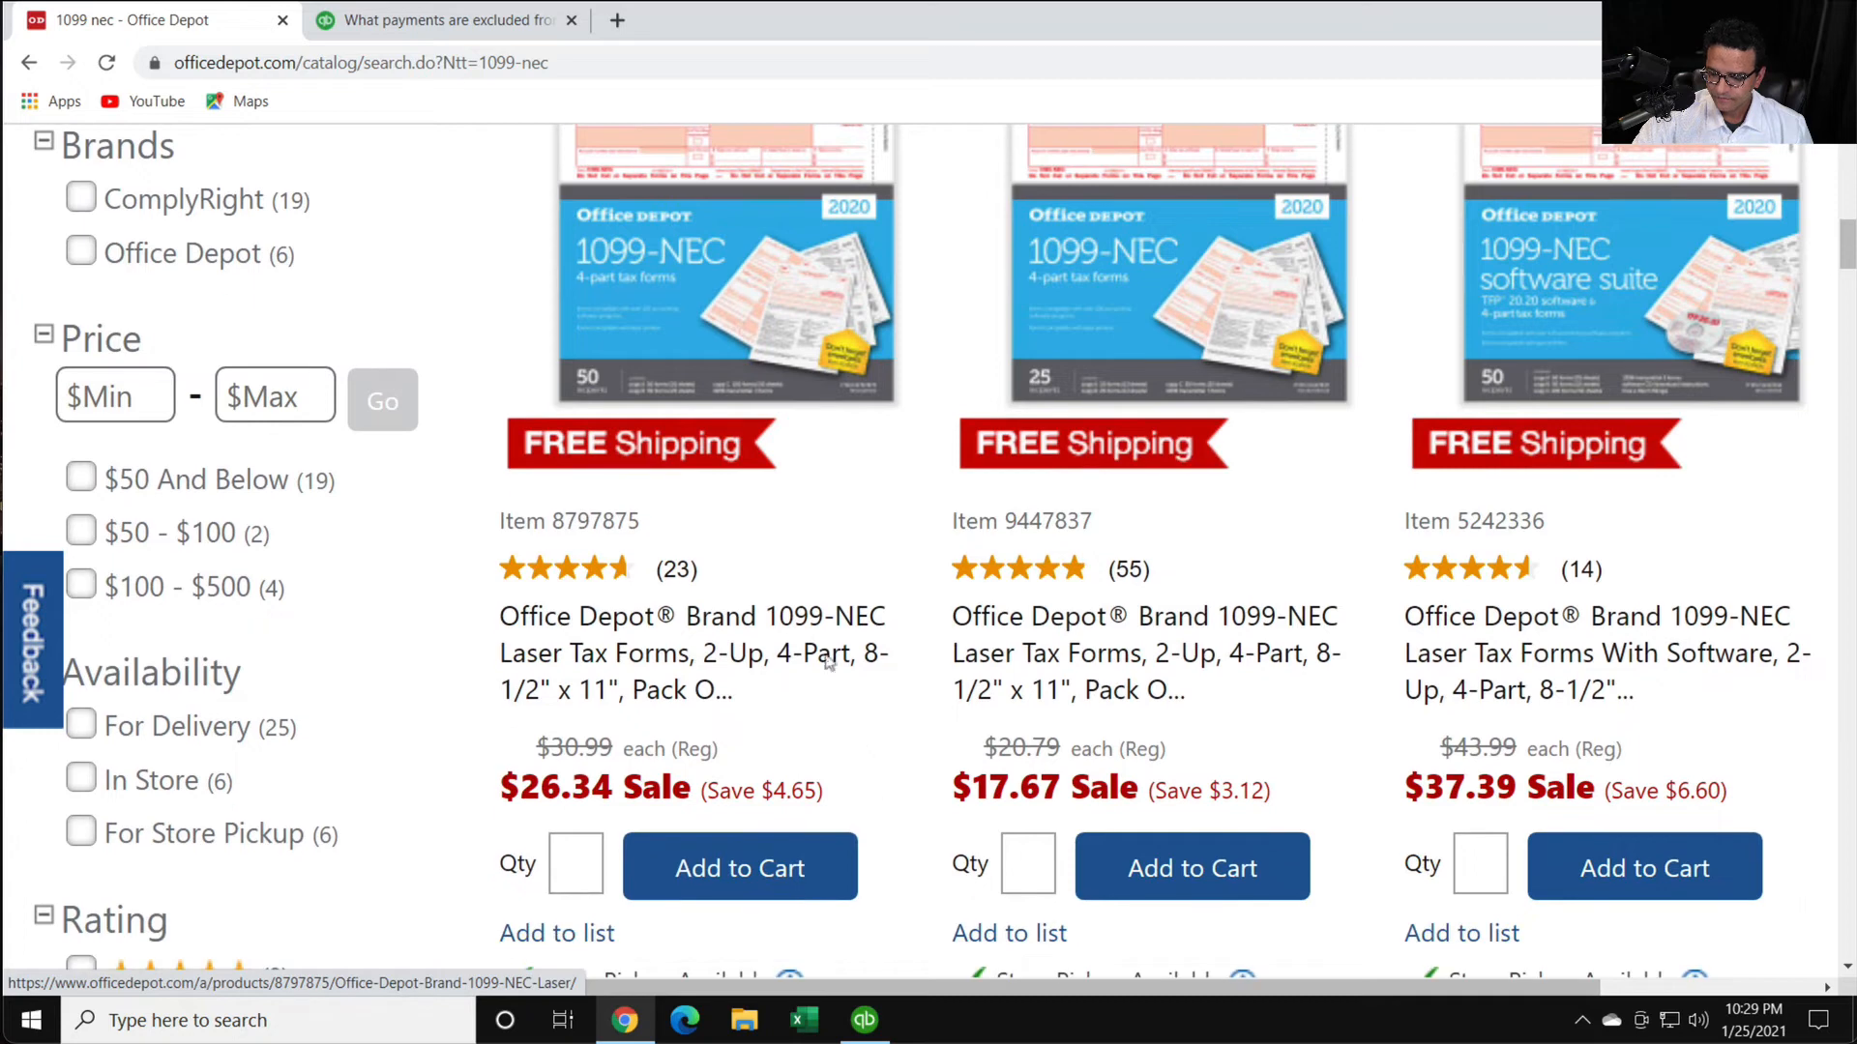
click(704, 659)
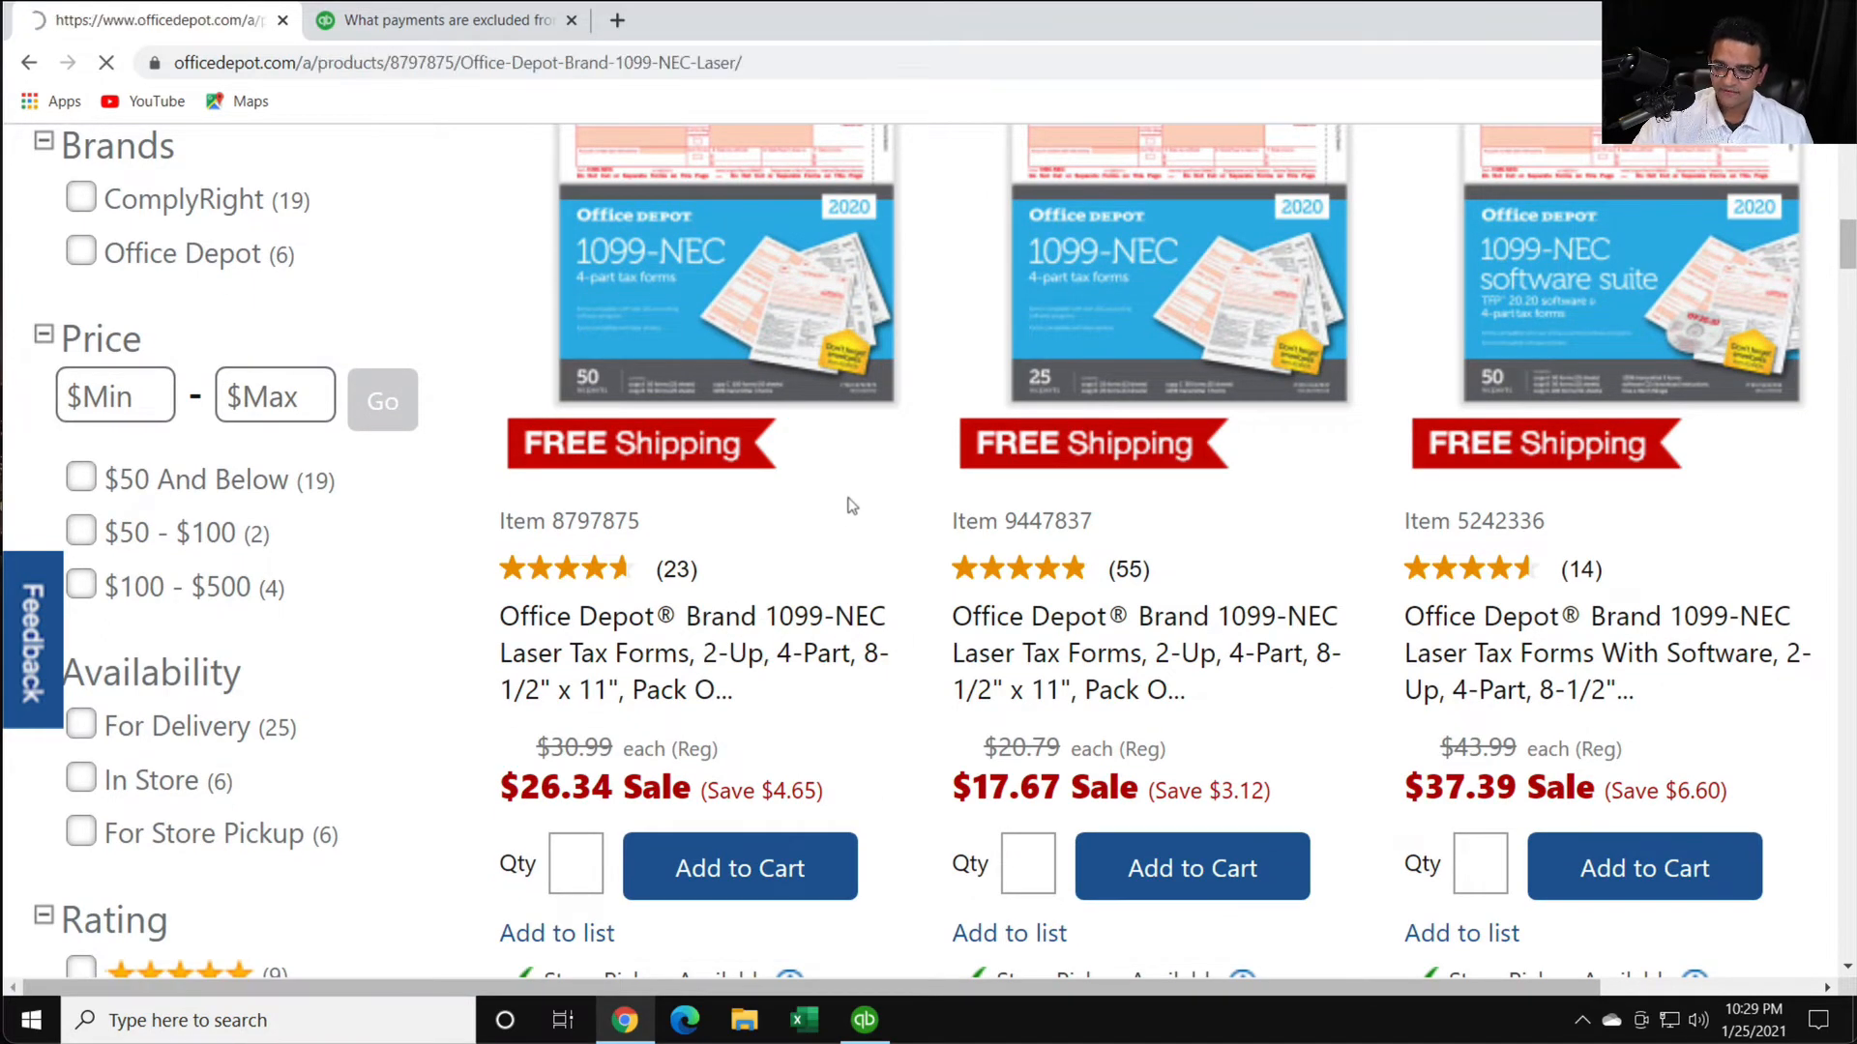
scroll(887, 530, down, 3)
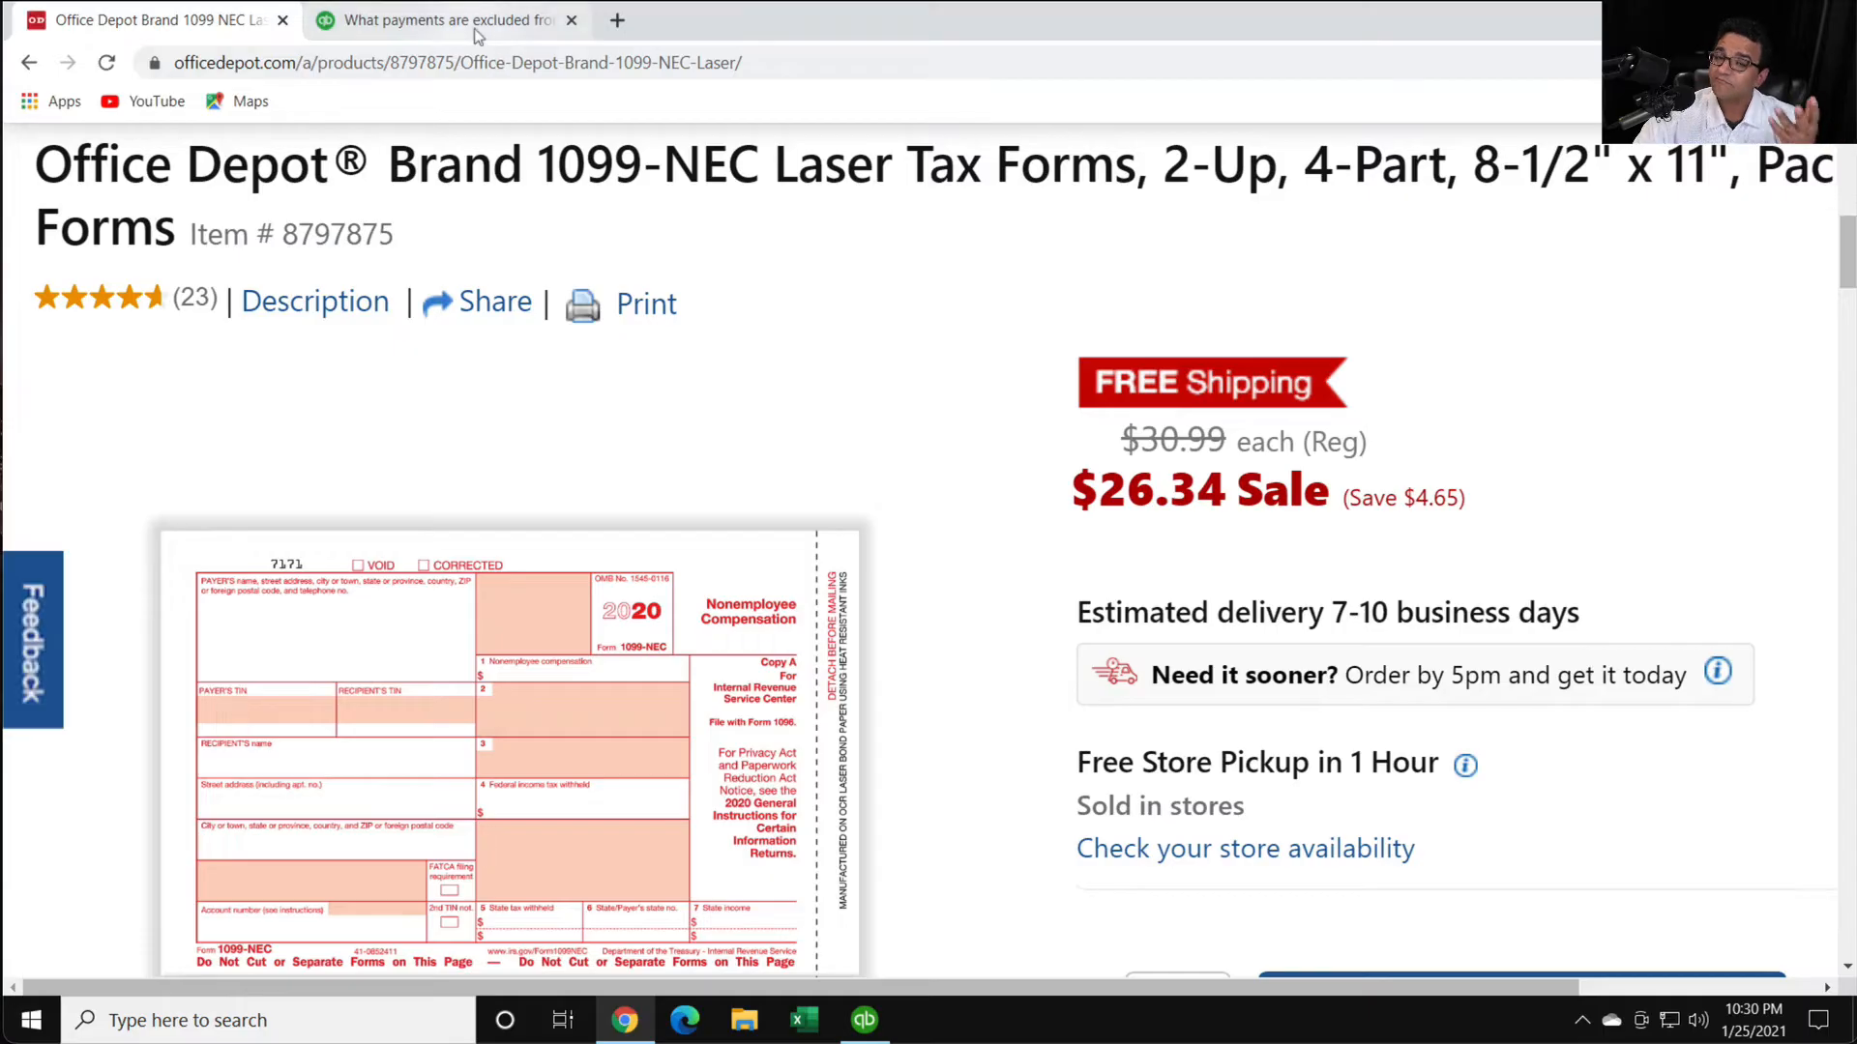
- Switch back to QuickBooks, preview the 1099-NEC printout for the selected vendors up close, and close the preview and vendor selection without printing
click(862, 1023)
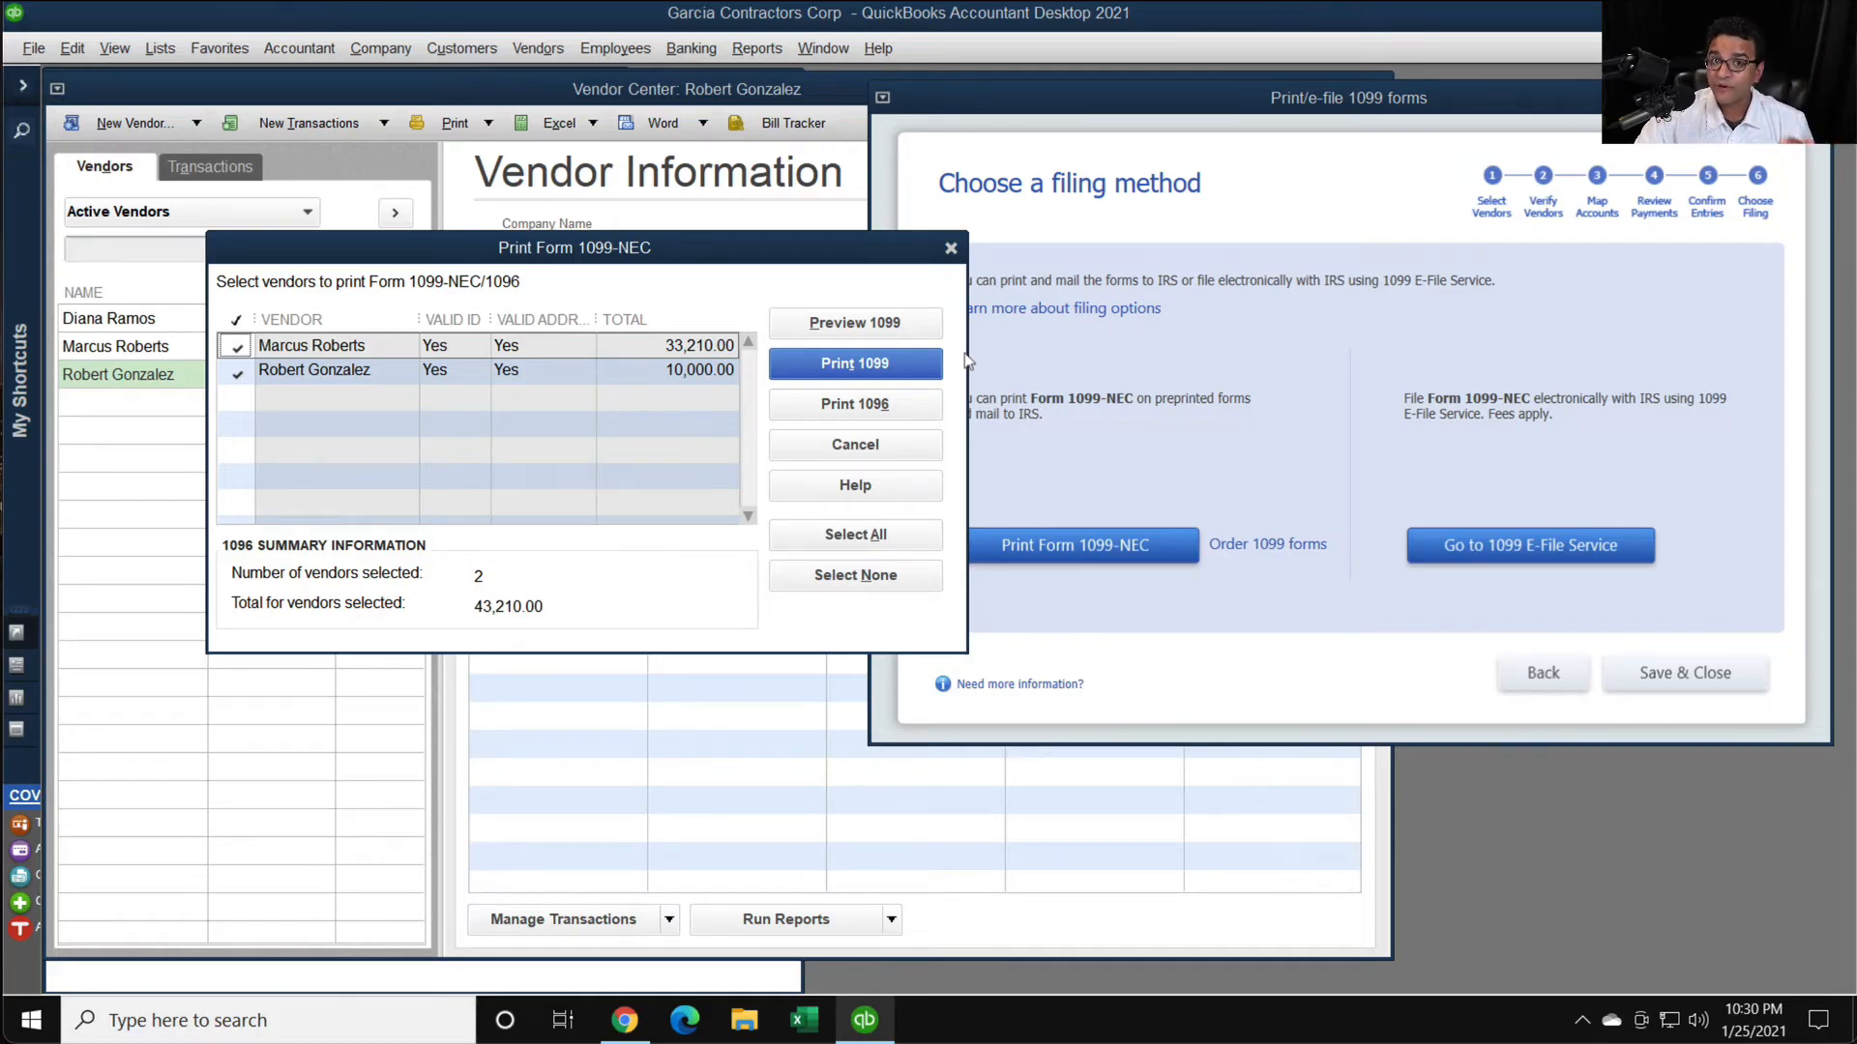
click(859, 323)
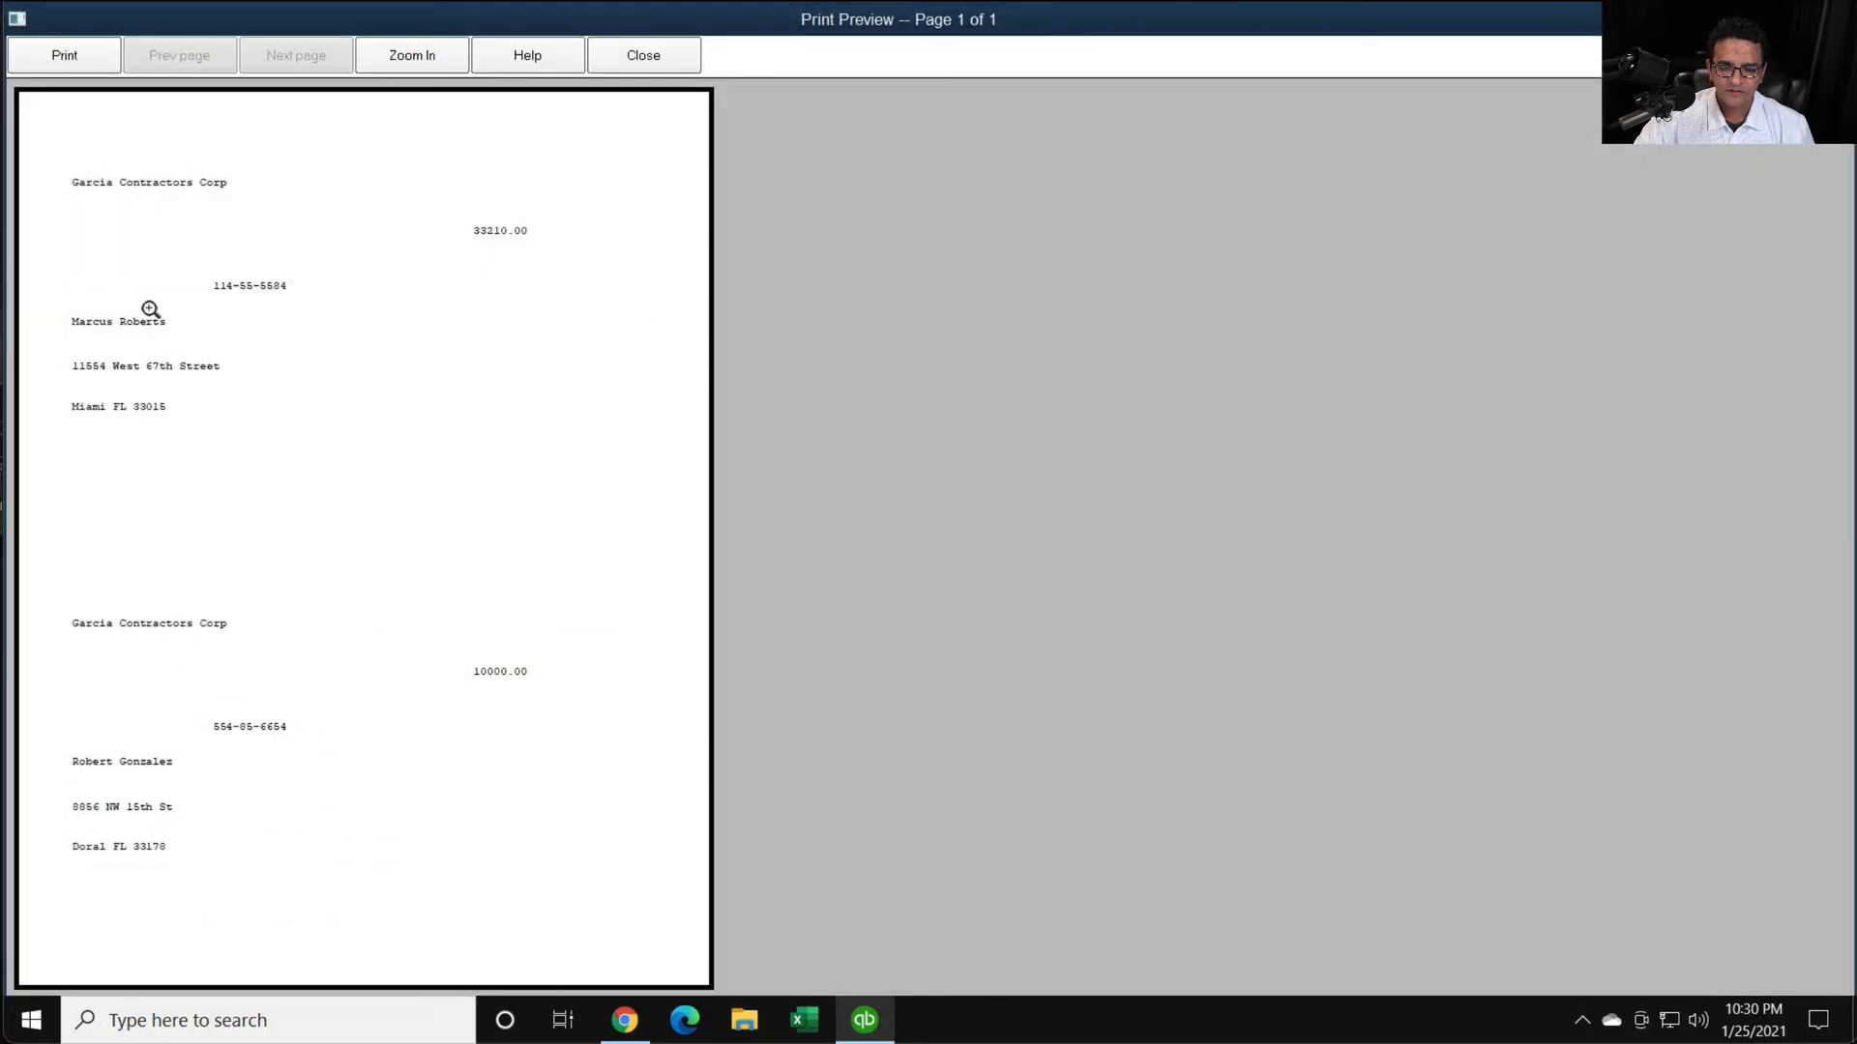
click(136, 264)
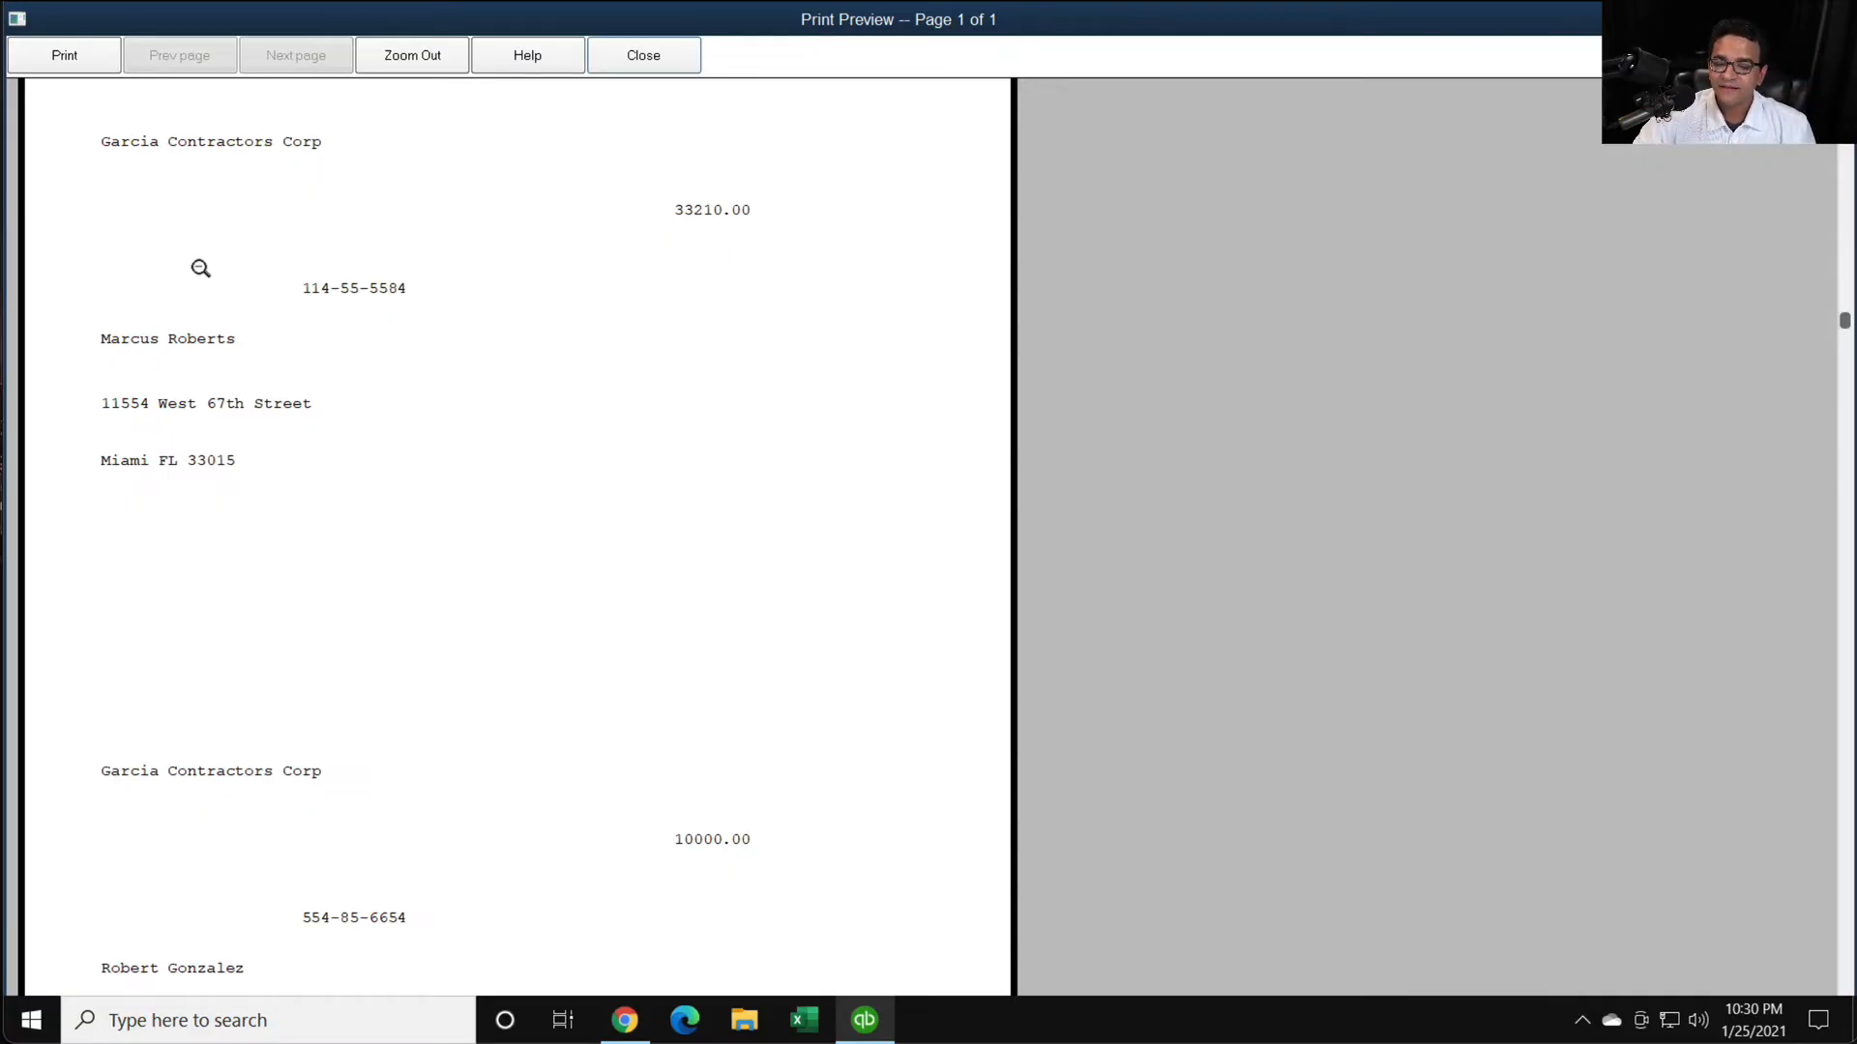
click(643, 55)
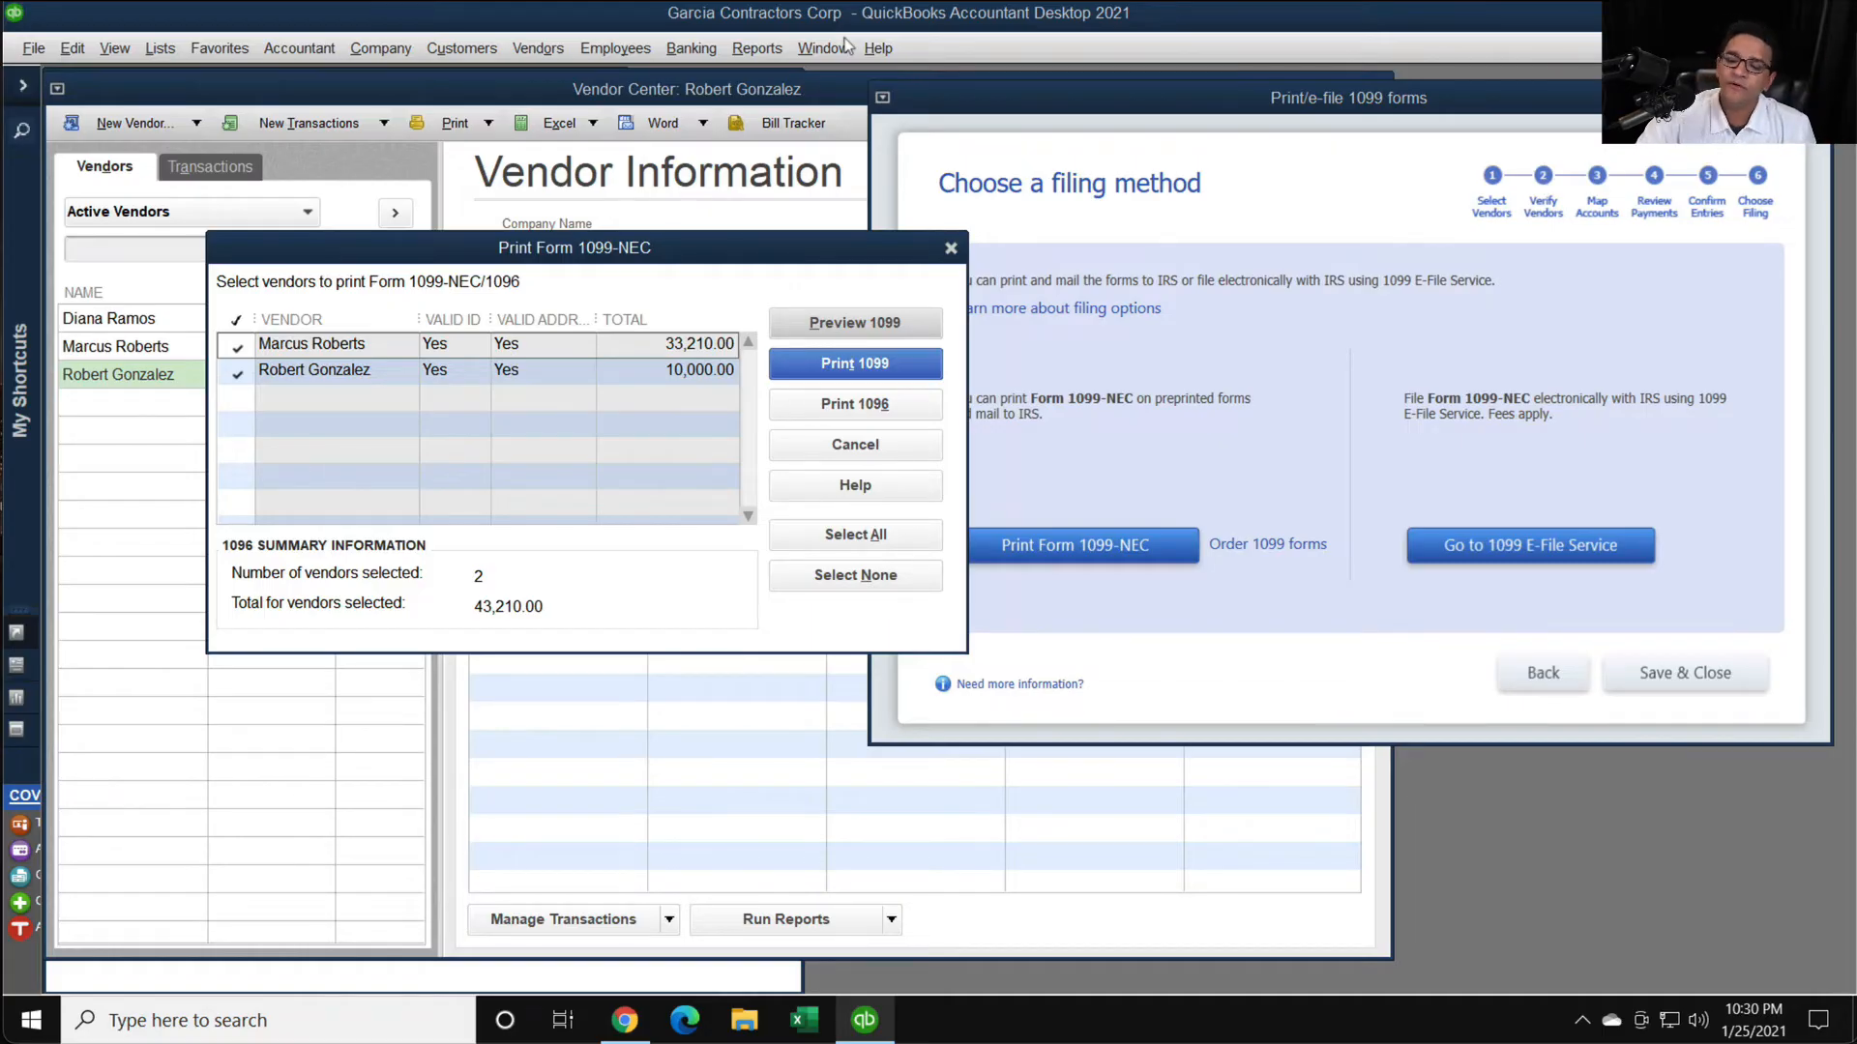
click(951, 247)
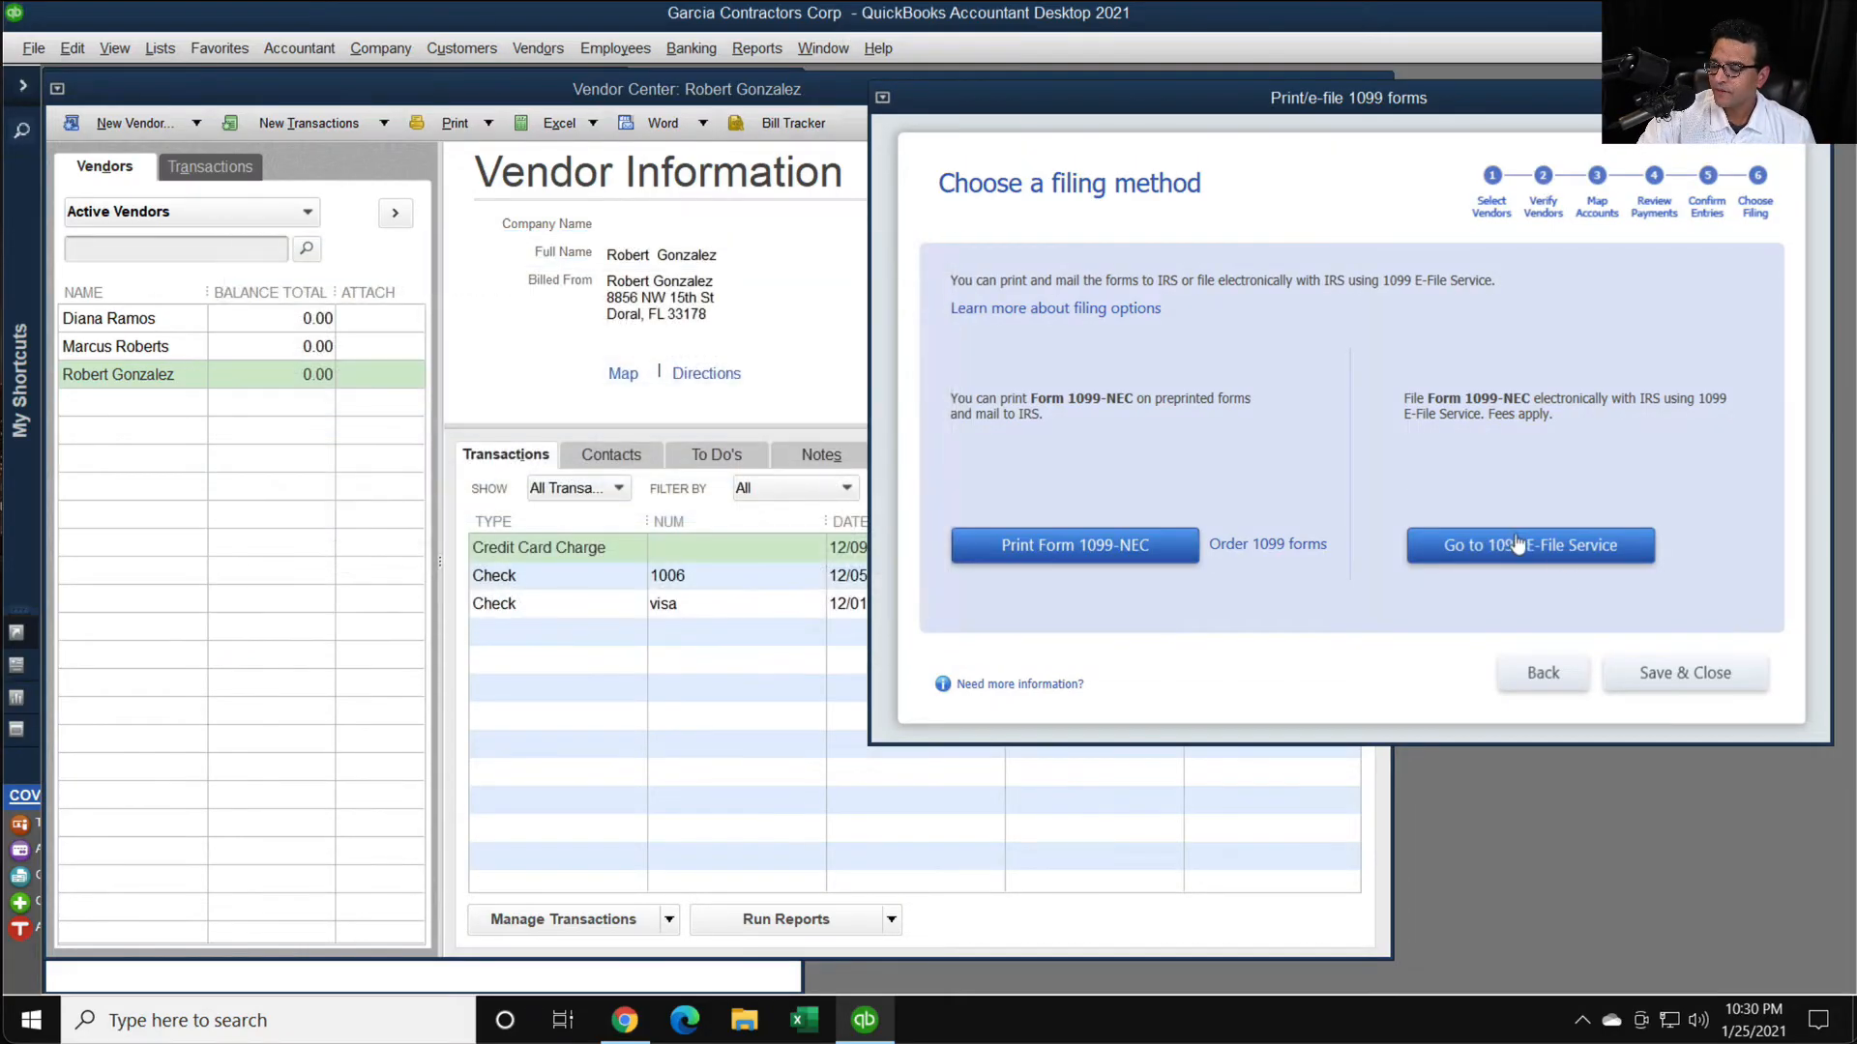
- Go to the 1099 E-File Service, highlight the Tax1099.com preferred partner heading, and start filing the 1099s there
click(1516, 544)
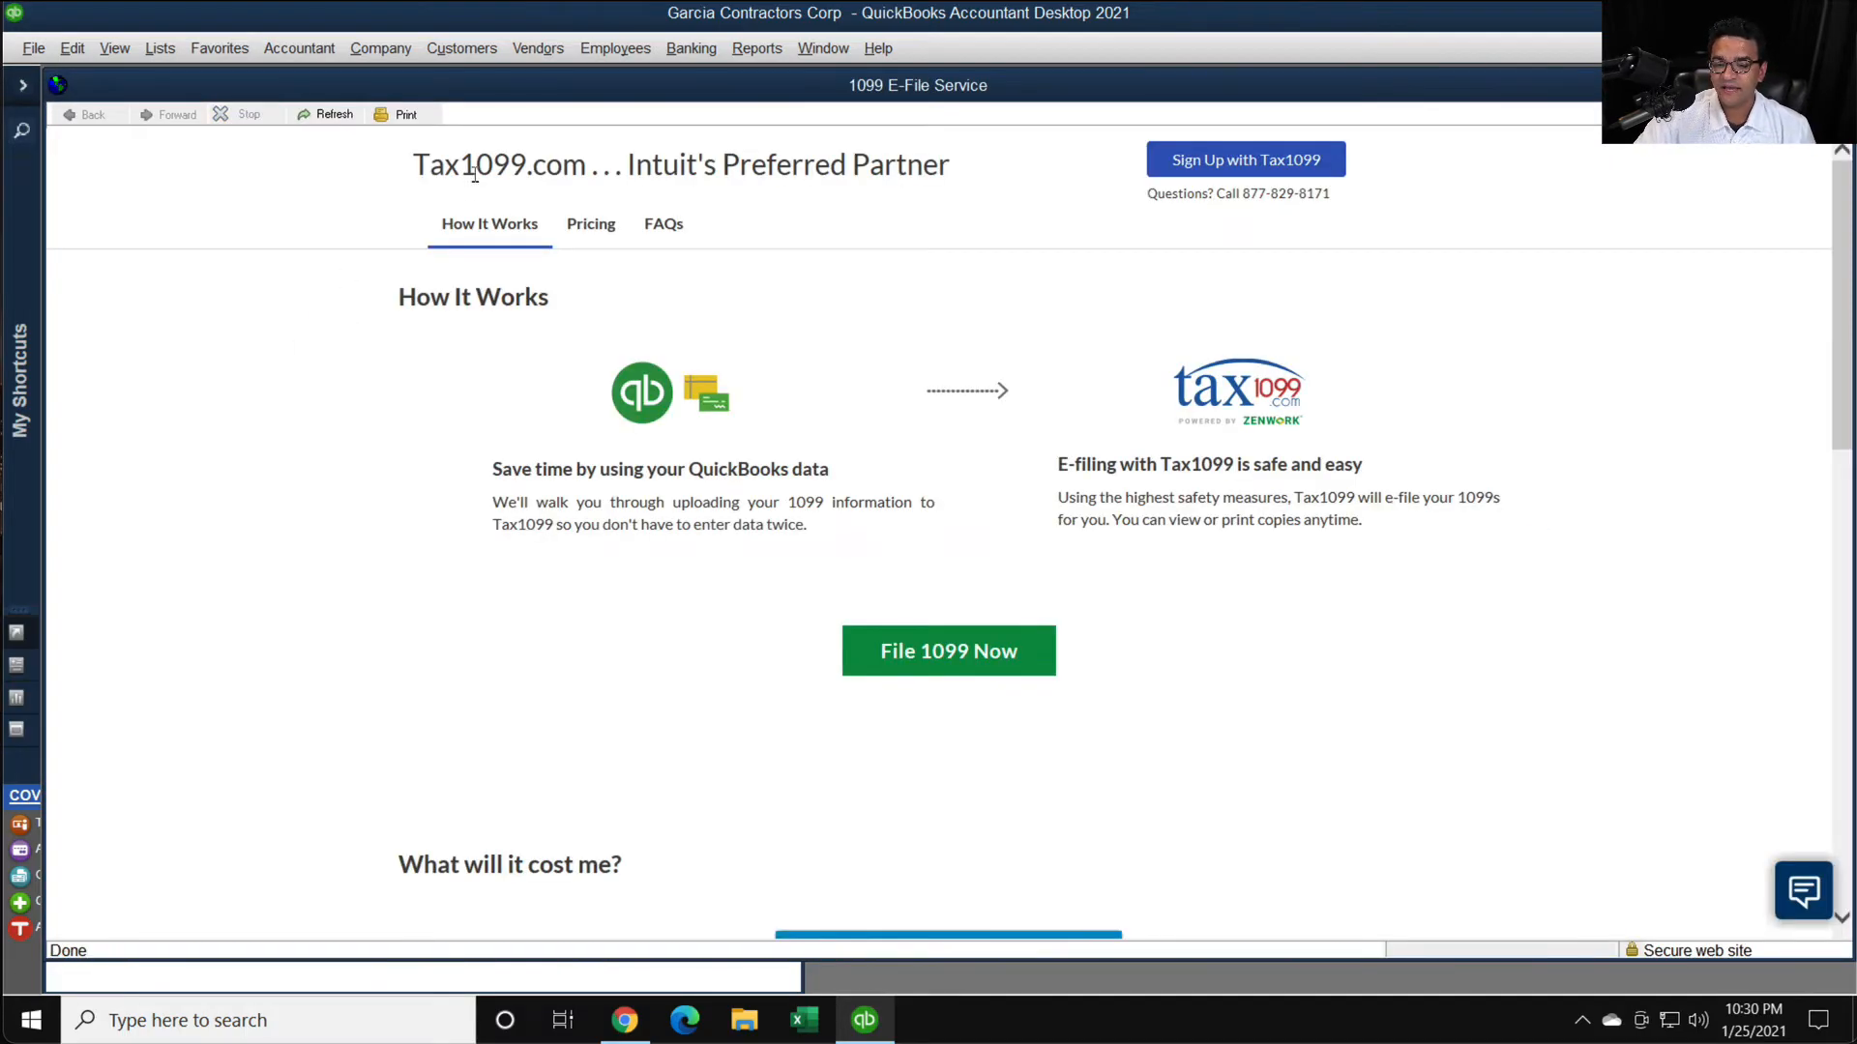
drag(411, 167, 951, 170)
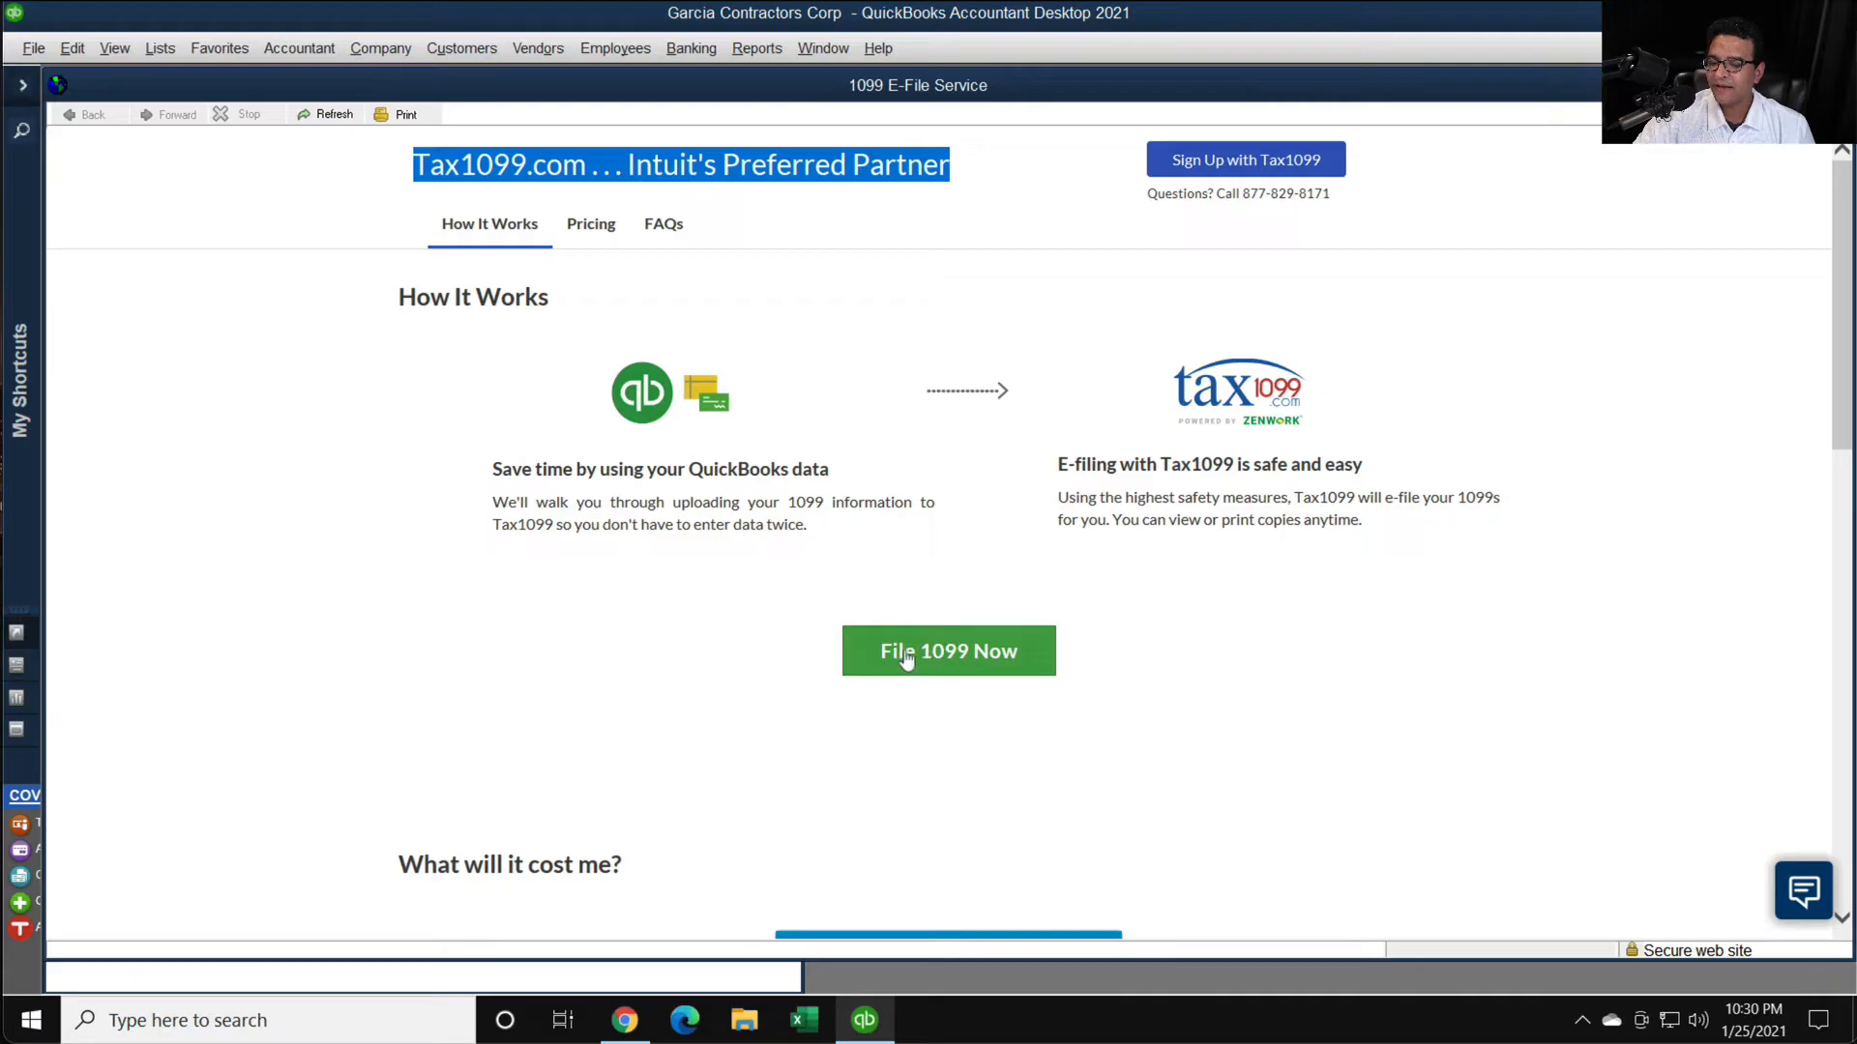
click(951, 654)
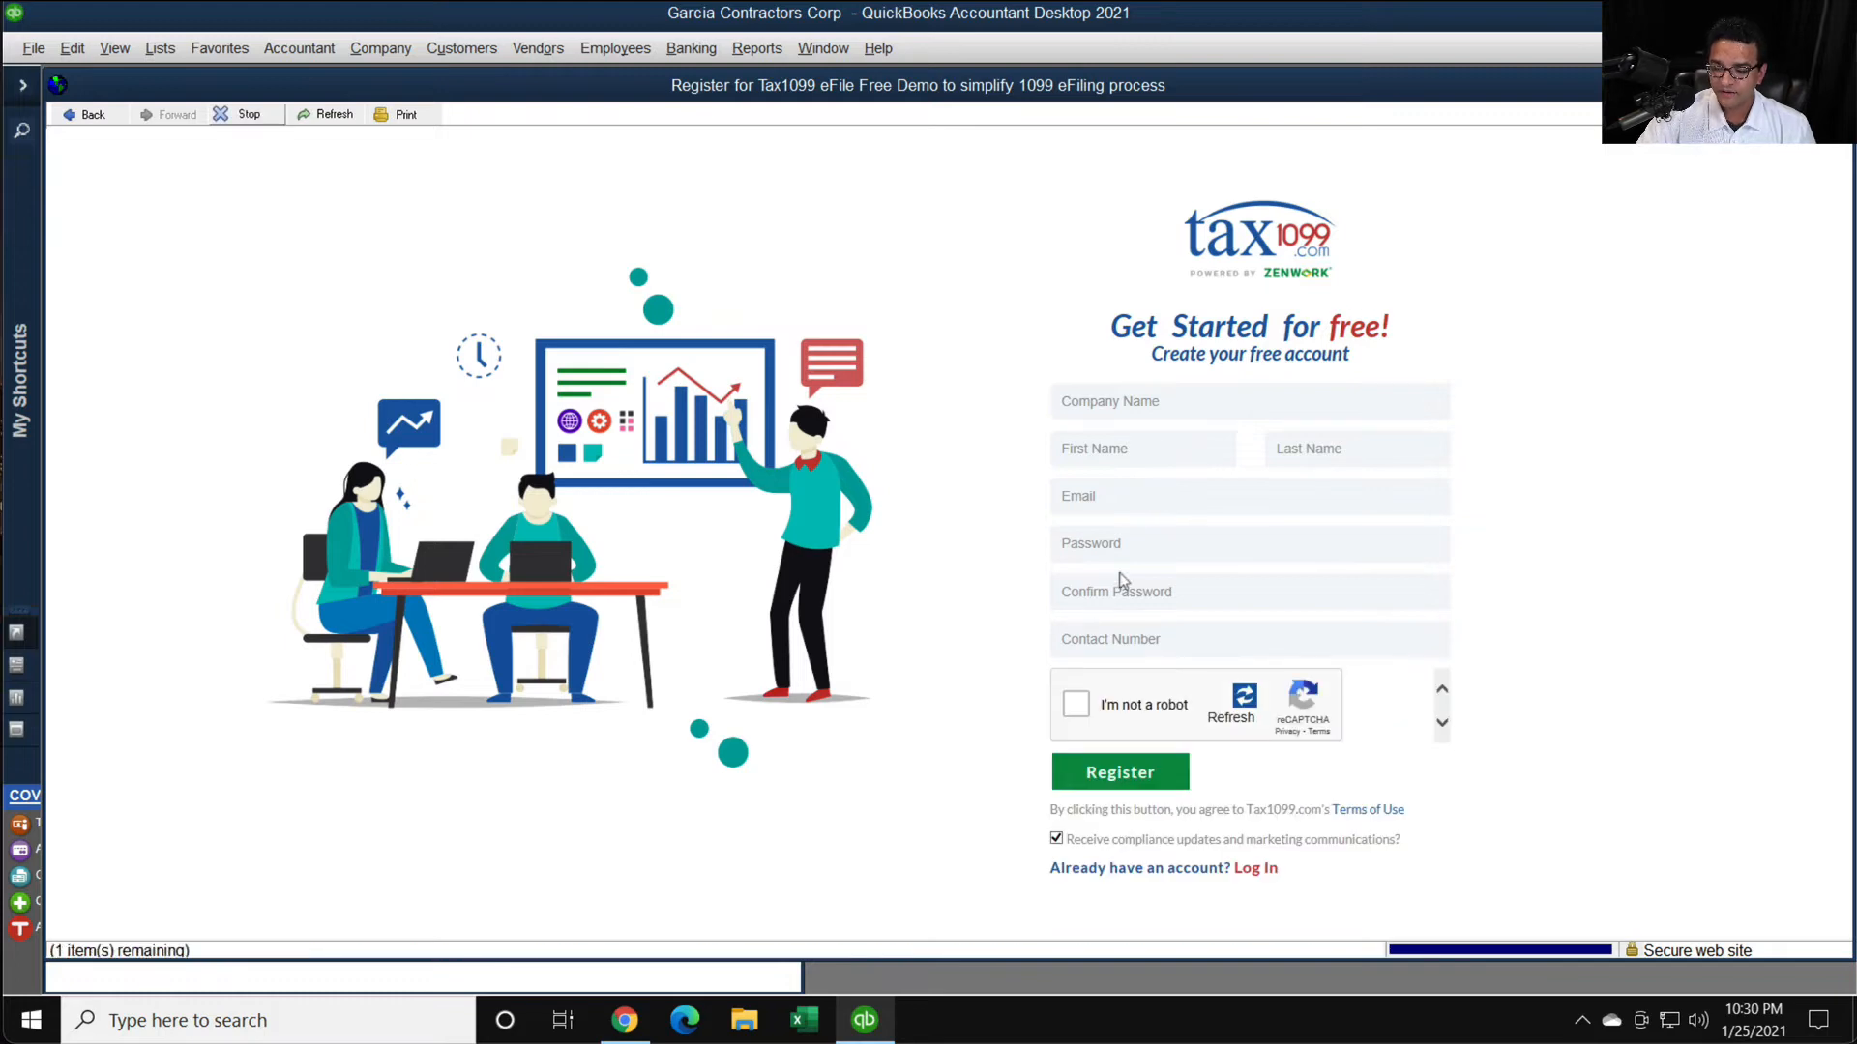
- Enter the account holder's first and last name in the Tax1099 registration form
click(1124, 398)
click(1104, 451)
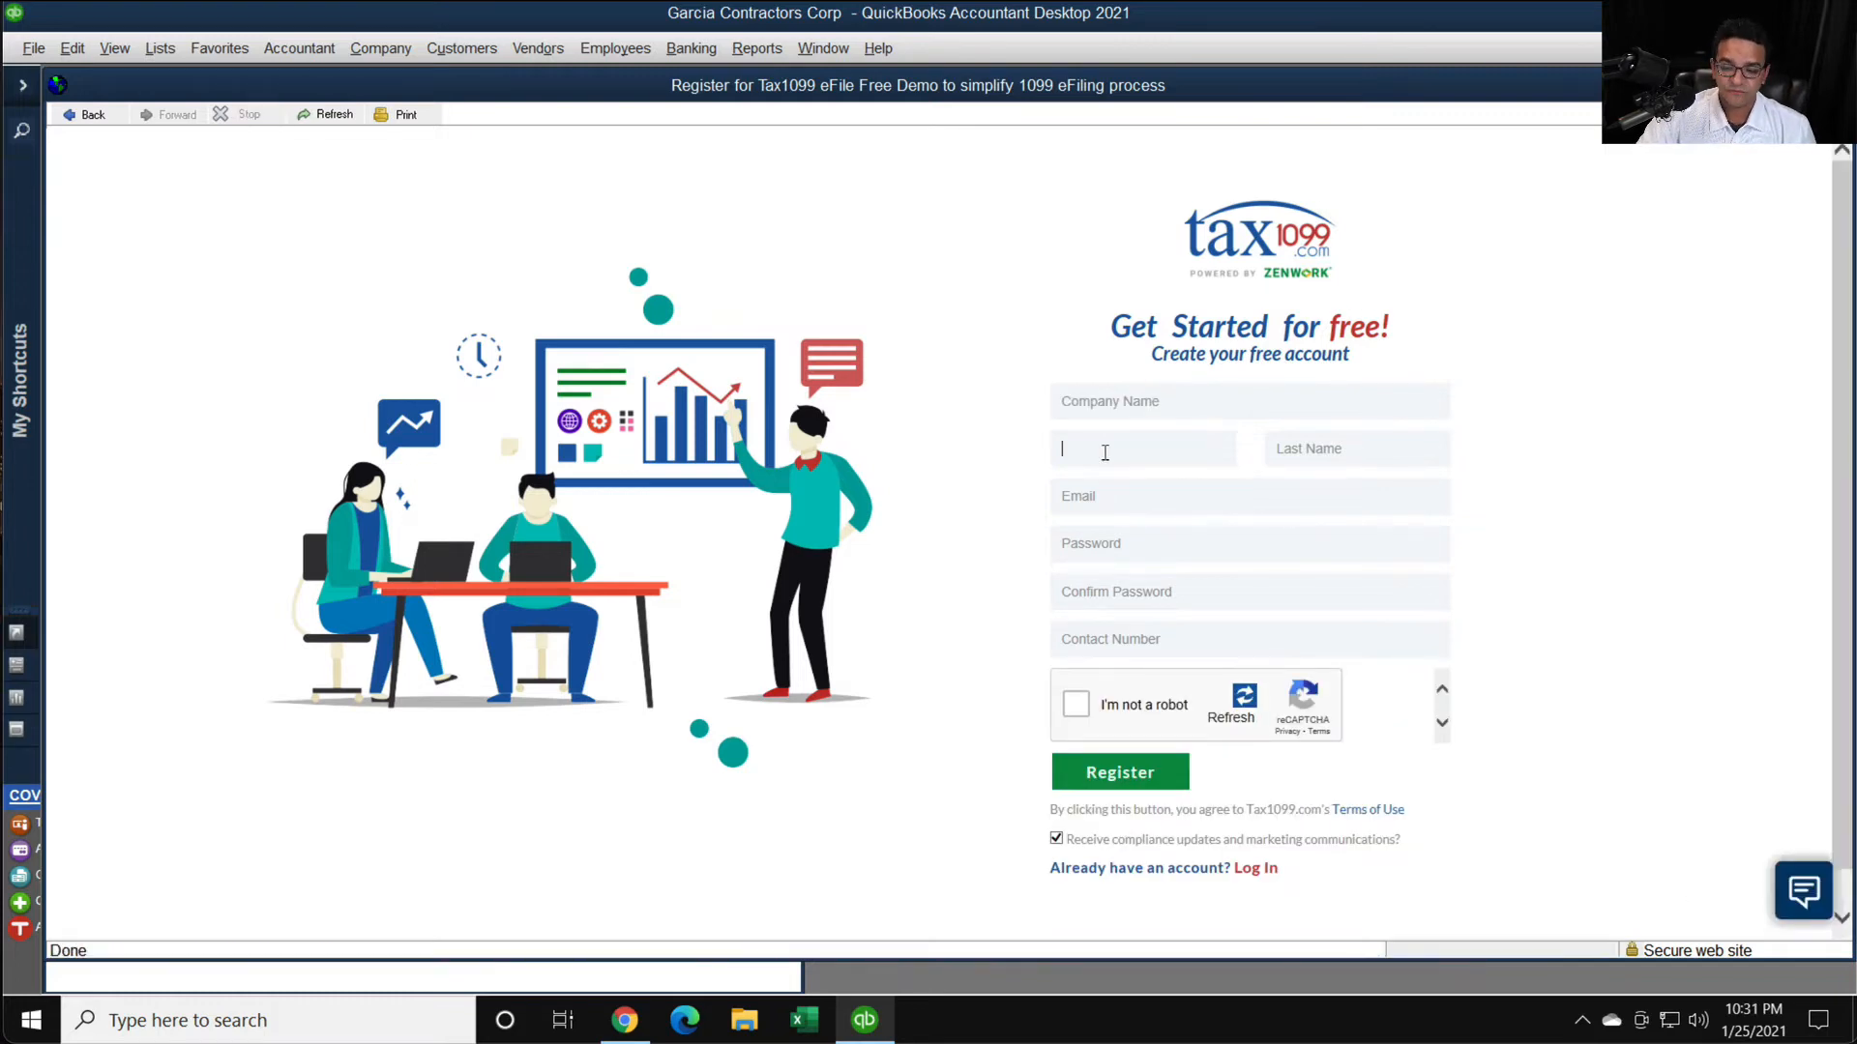
key(Tab)
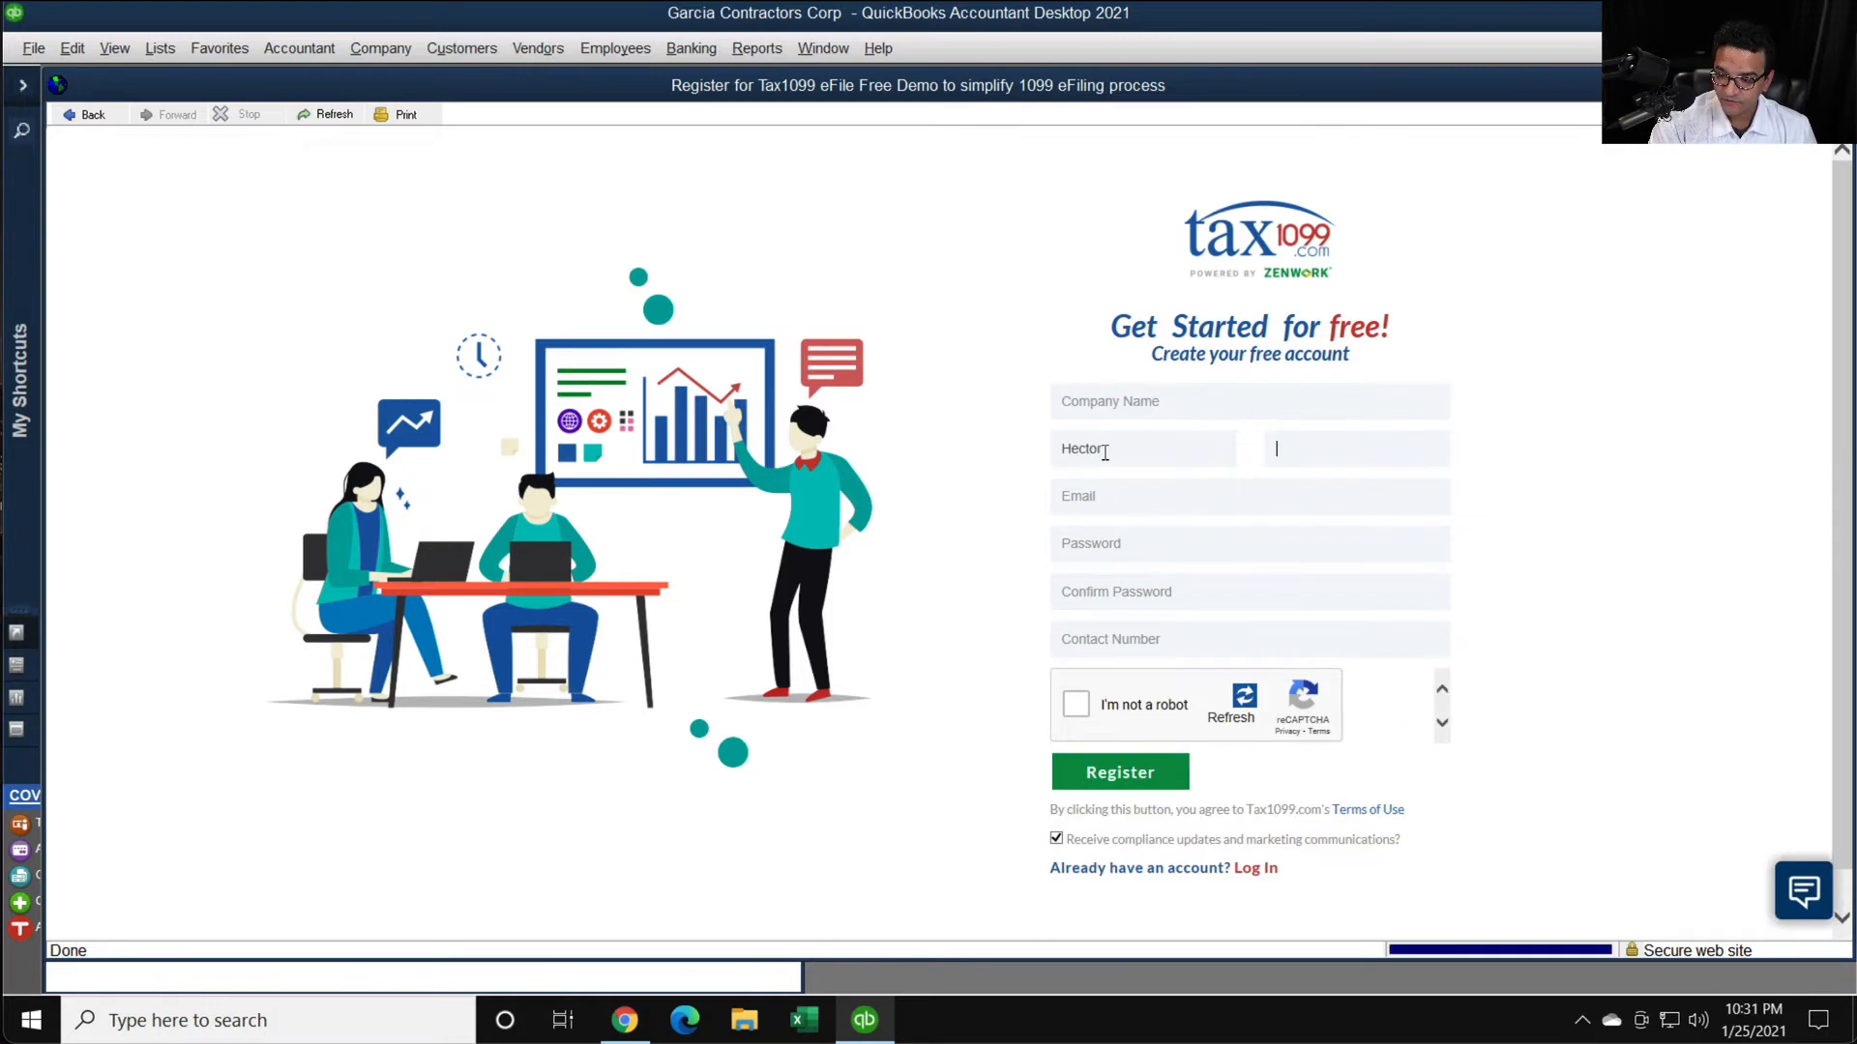
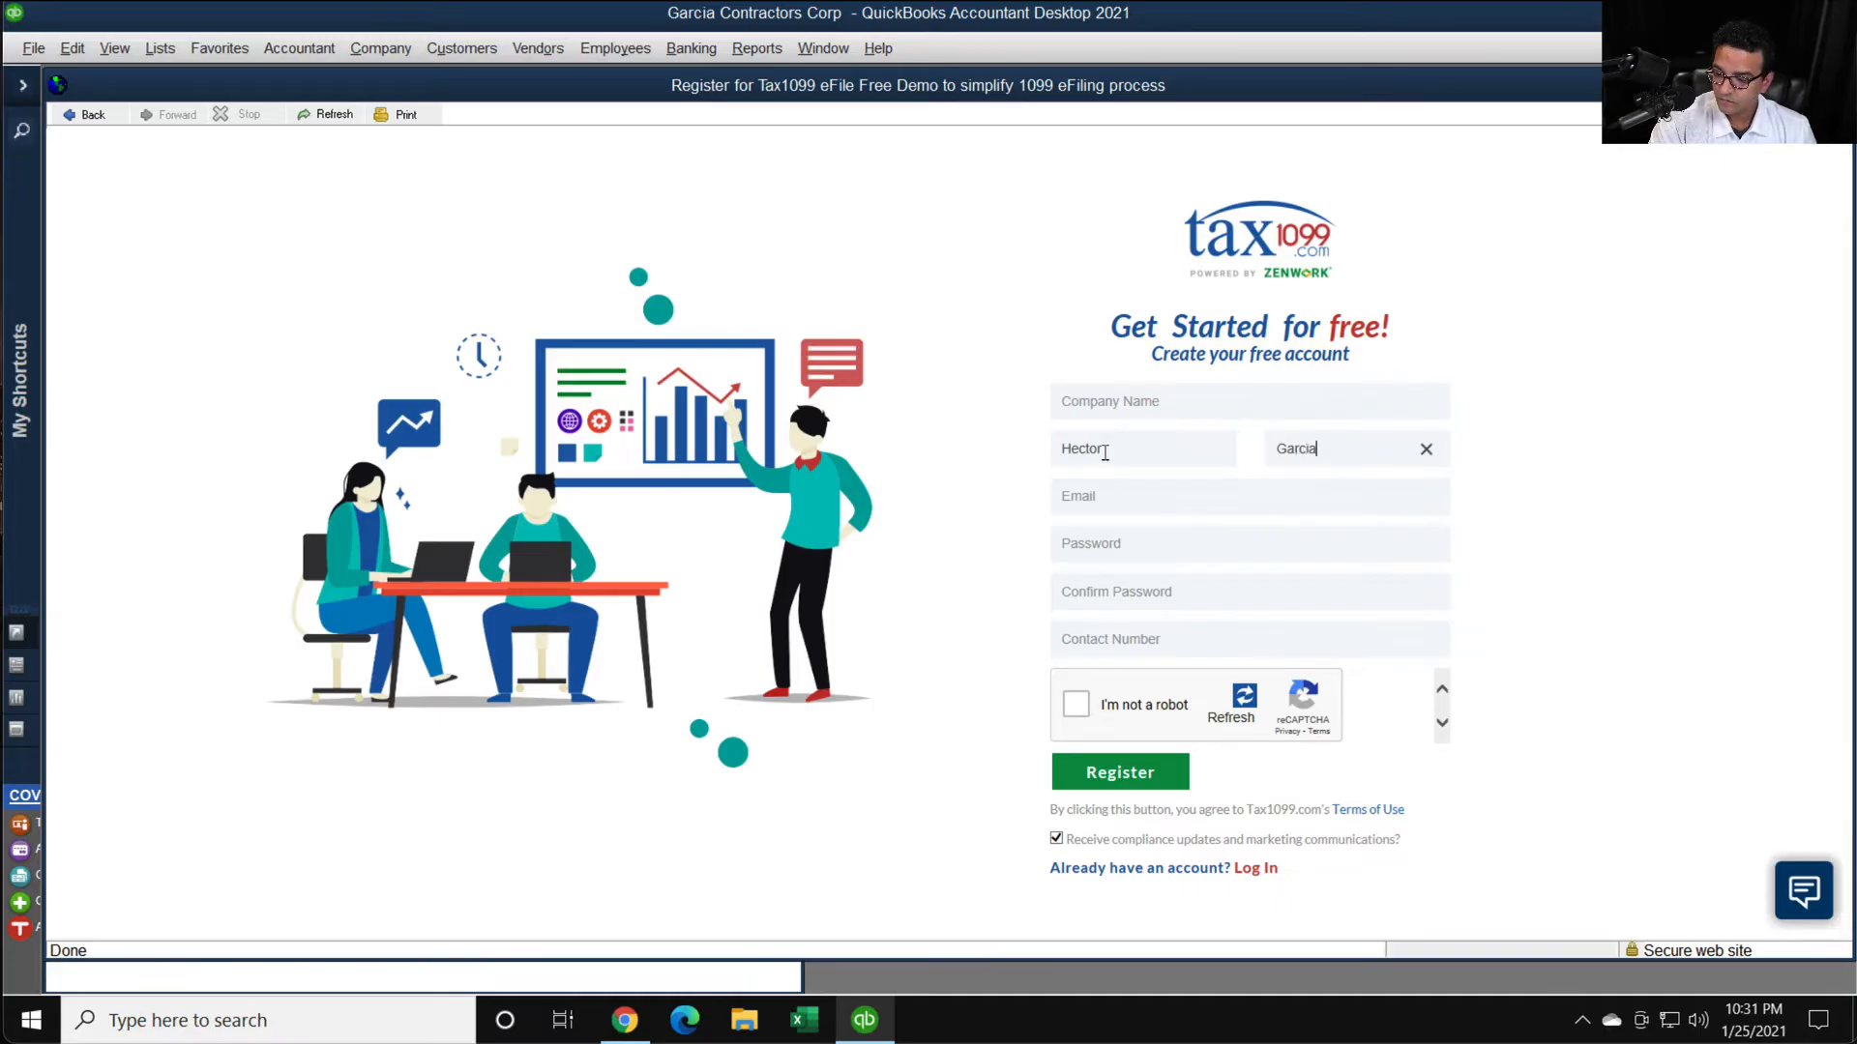
- Fill in the account e-mail, password with confirmation and contact number, complete the fire hydrant image challenge, and submit the registration
key(Tab)
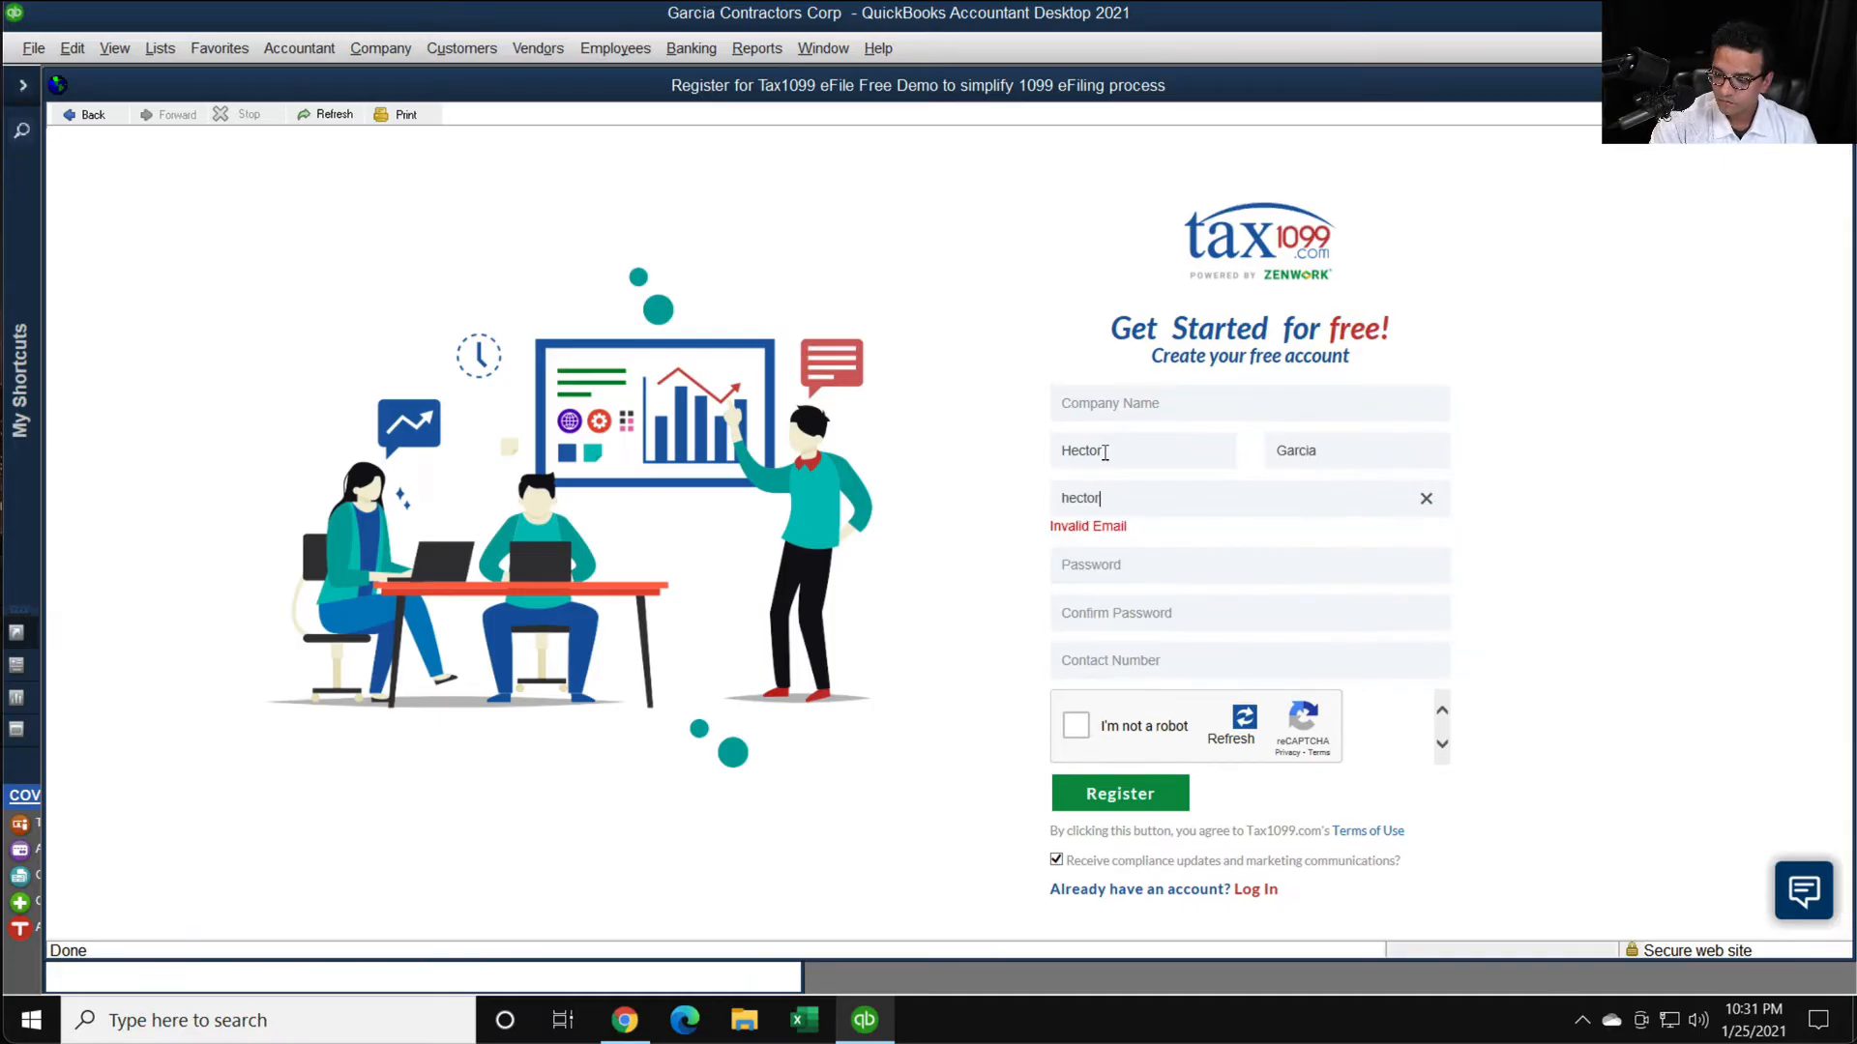
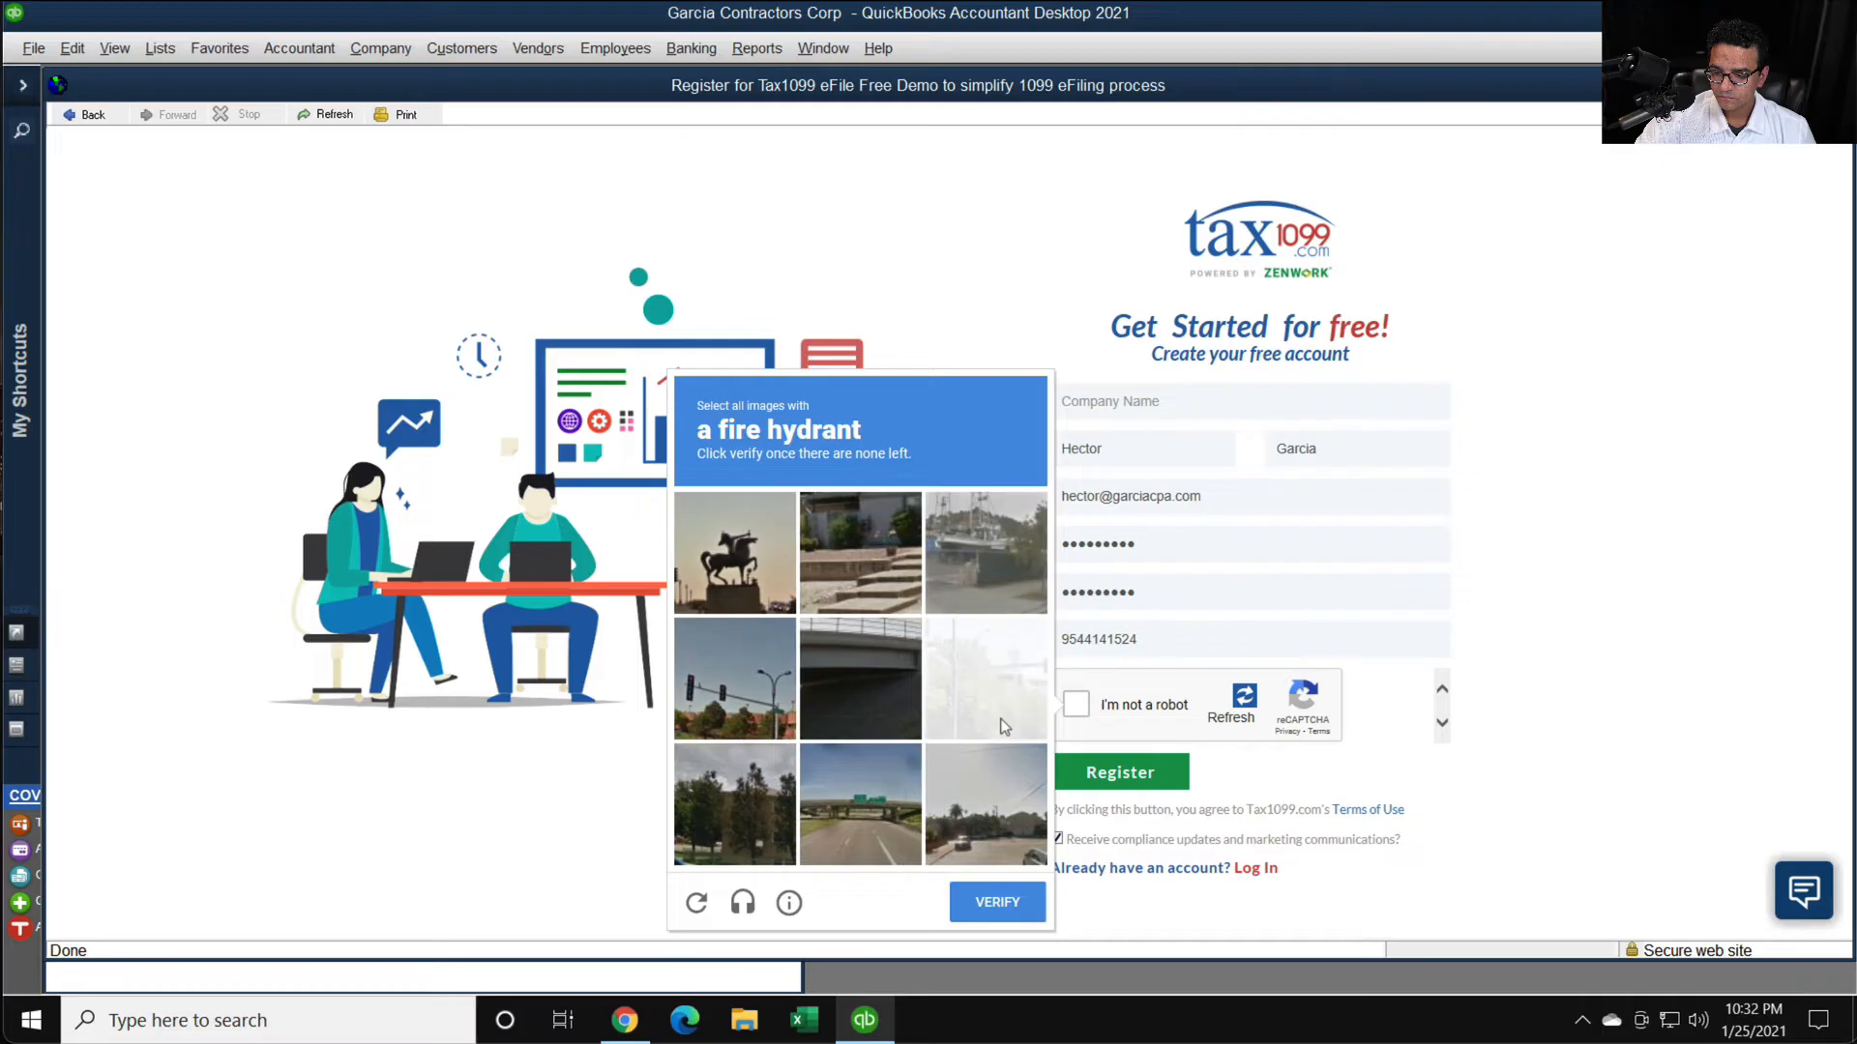
click(997, 902)
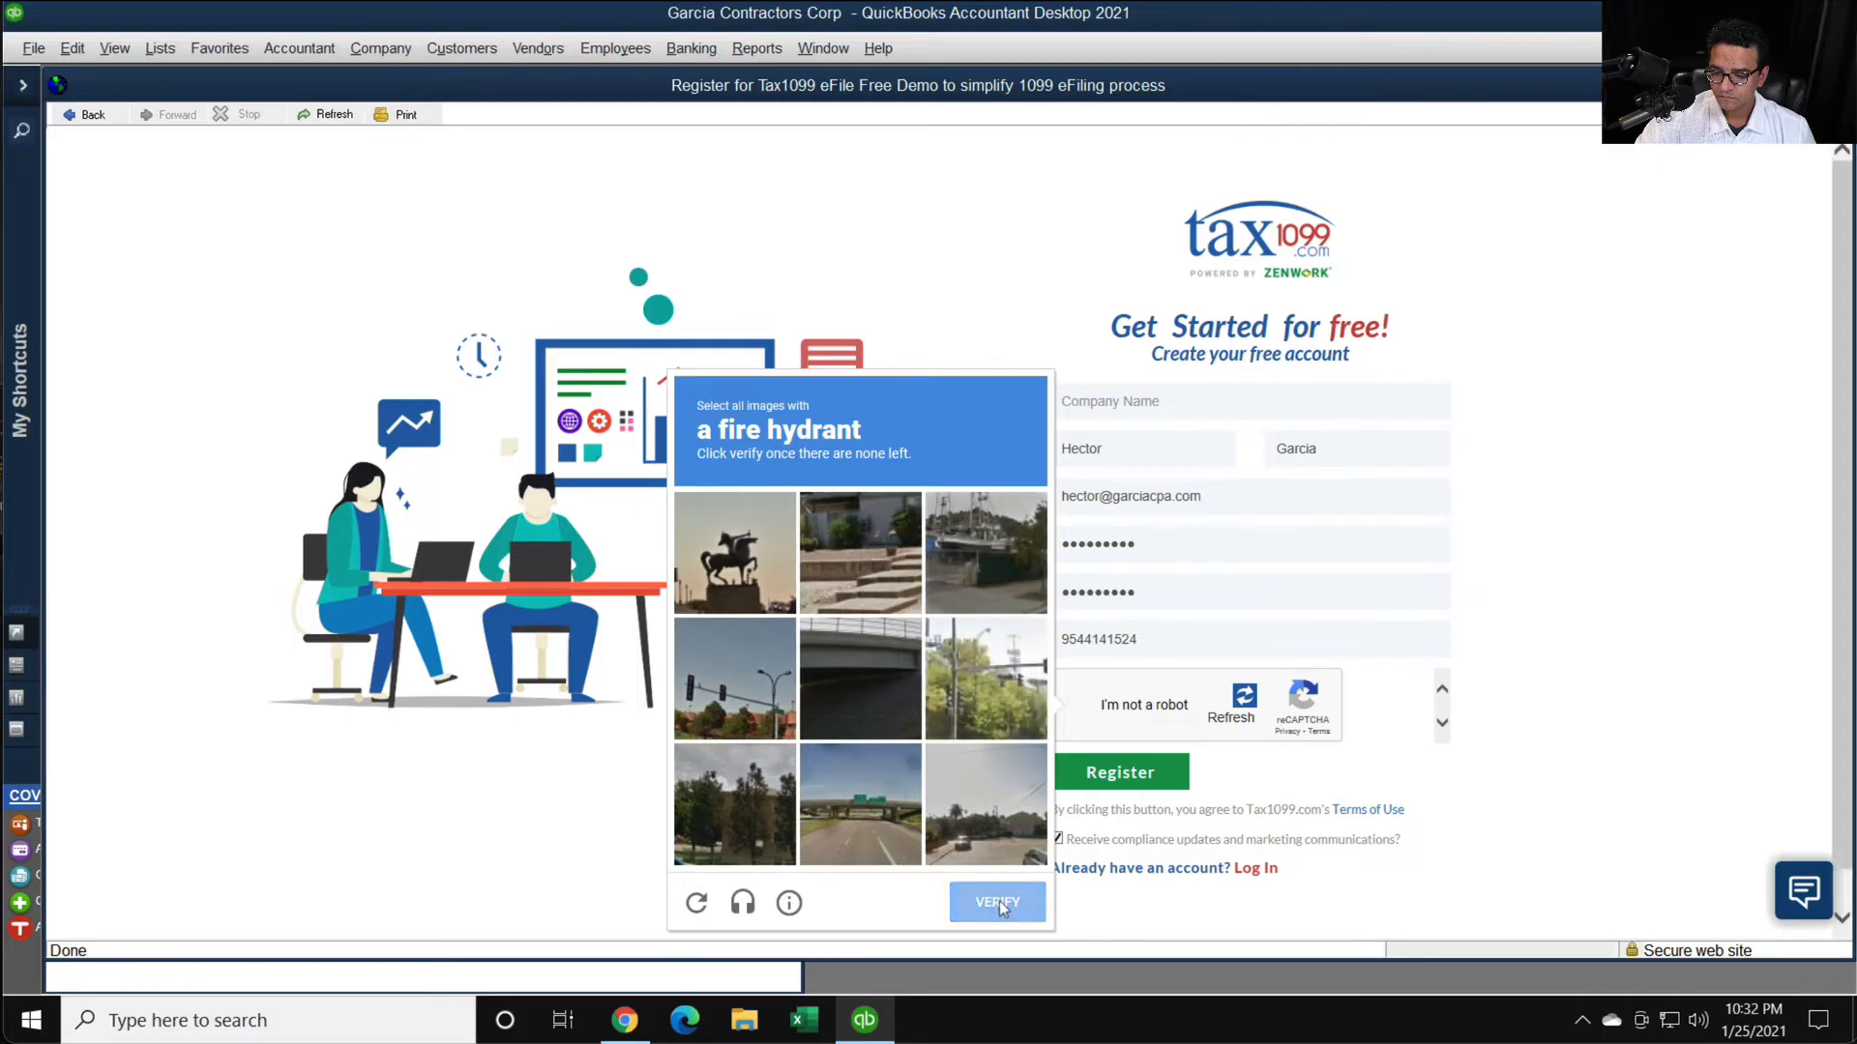
click(1119, 786)
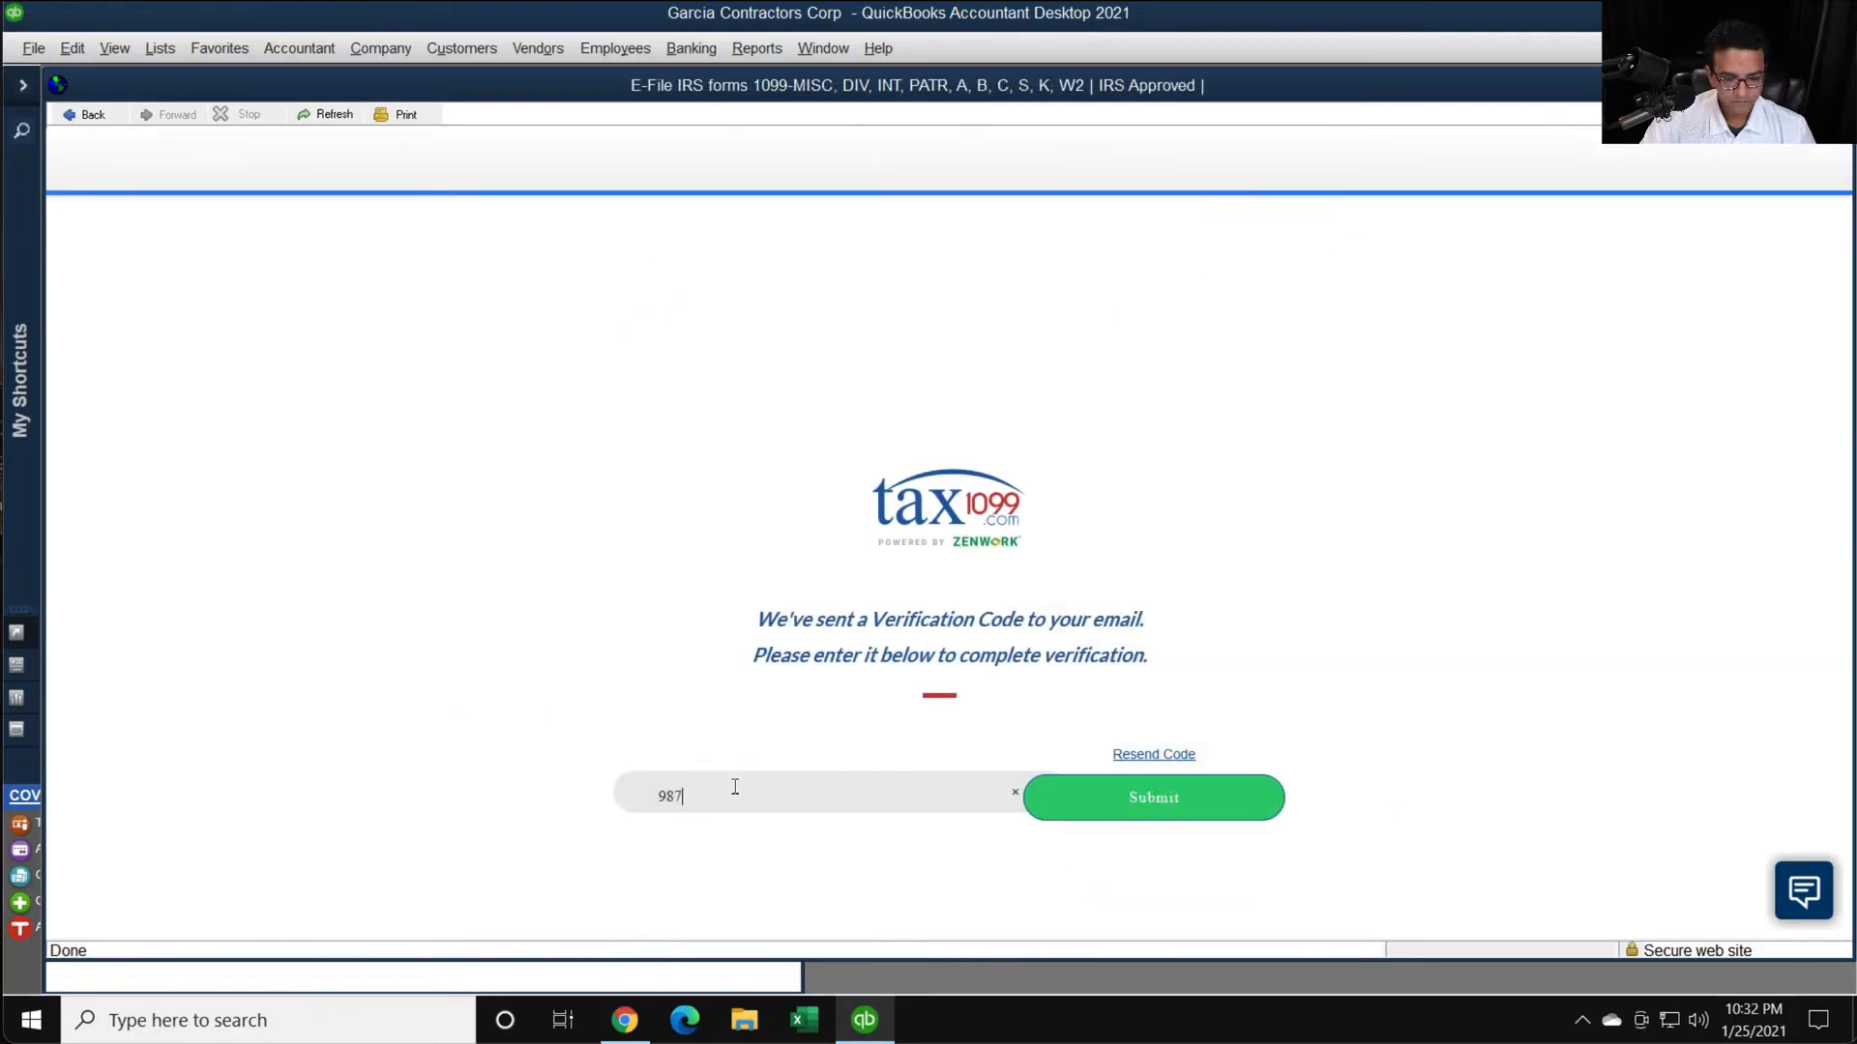
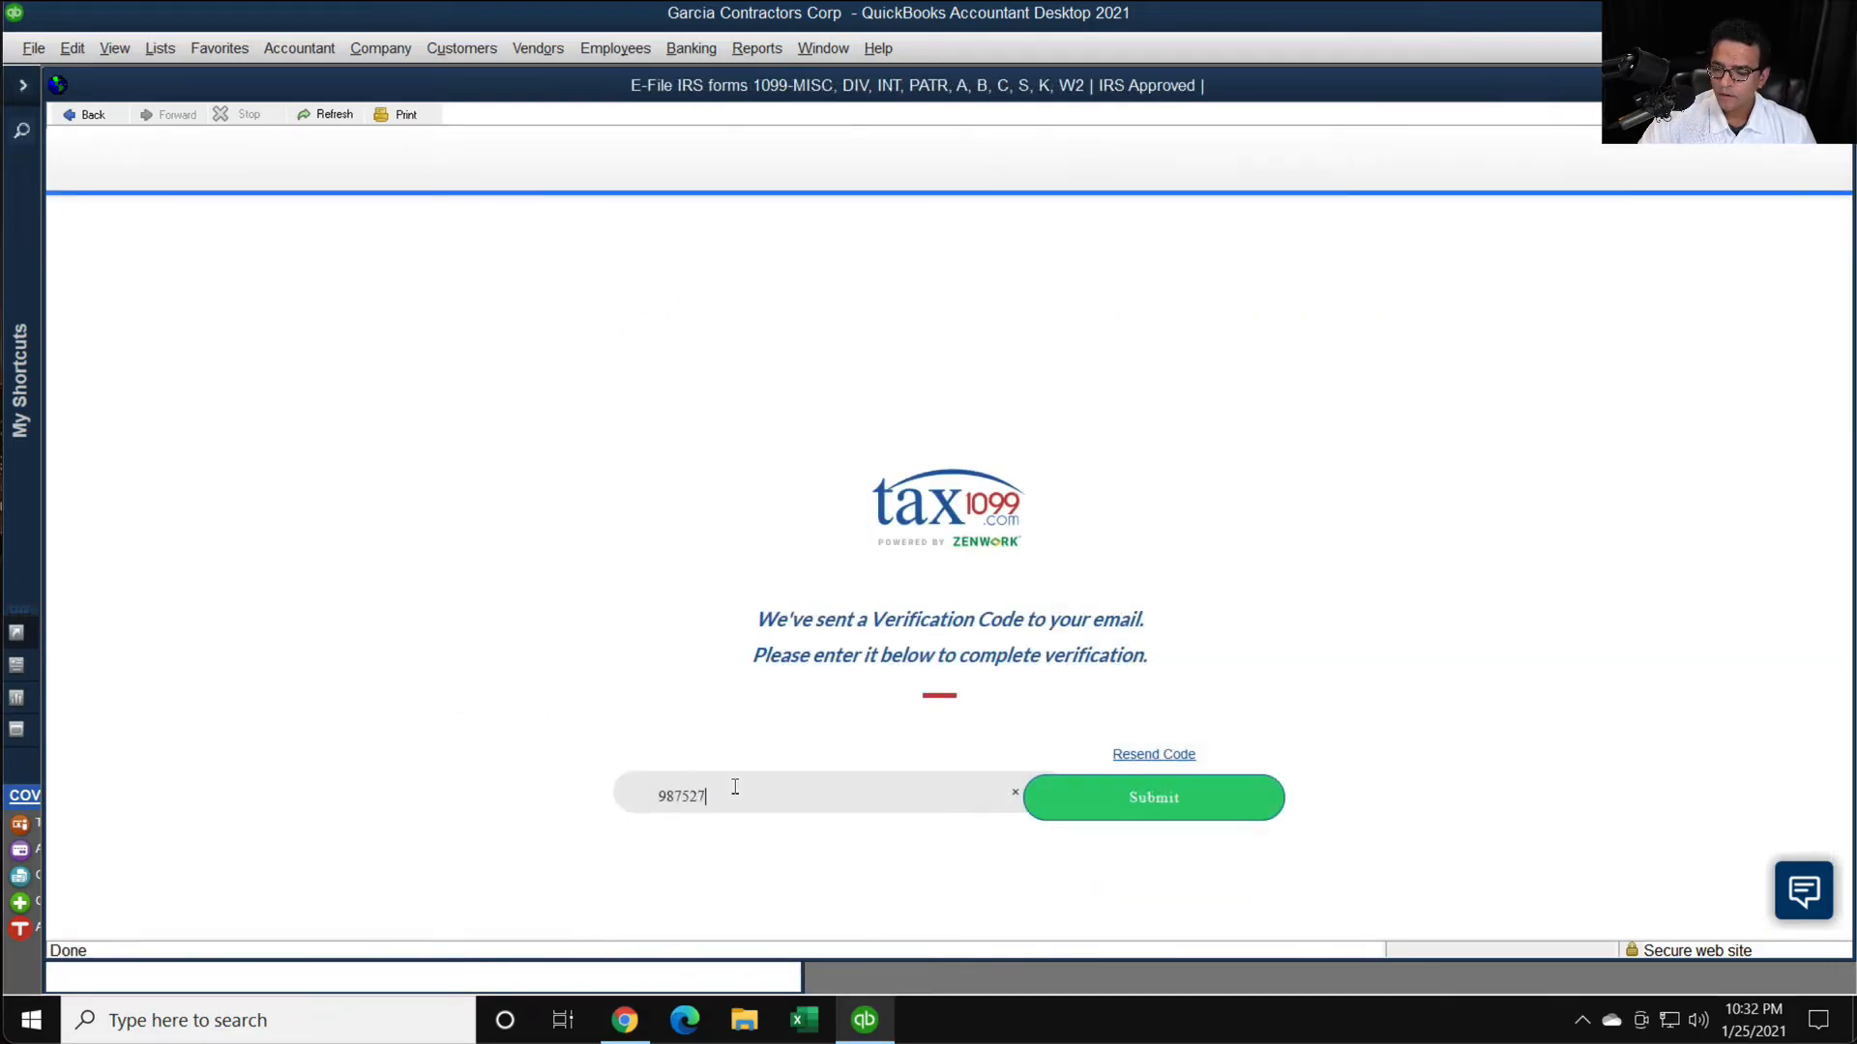
- Submit the e-mailed verification code to activate the Tax1099 account and select the Essential E-File plan
click(1148, 804)
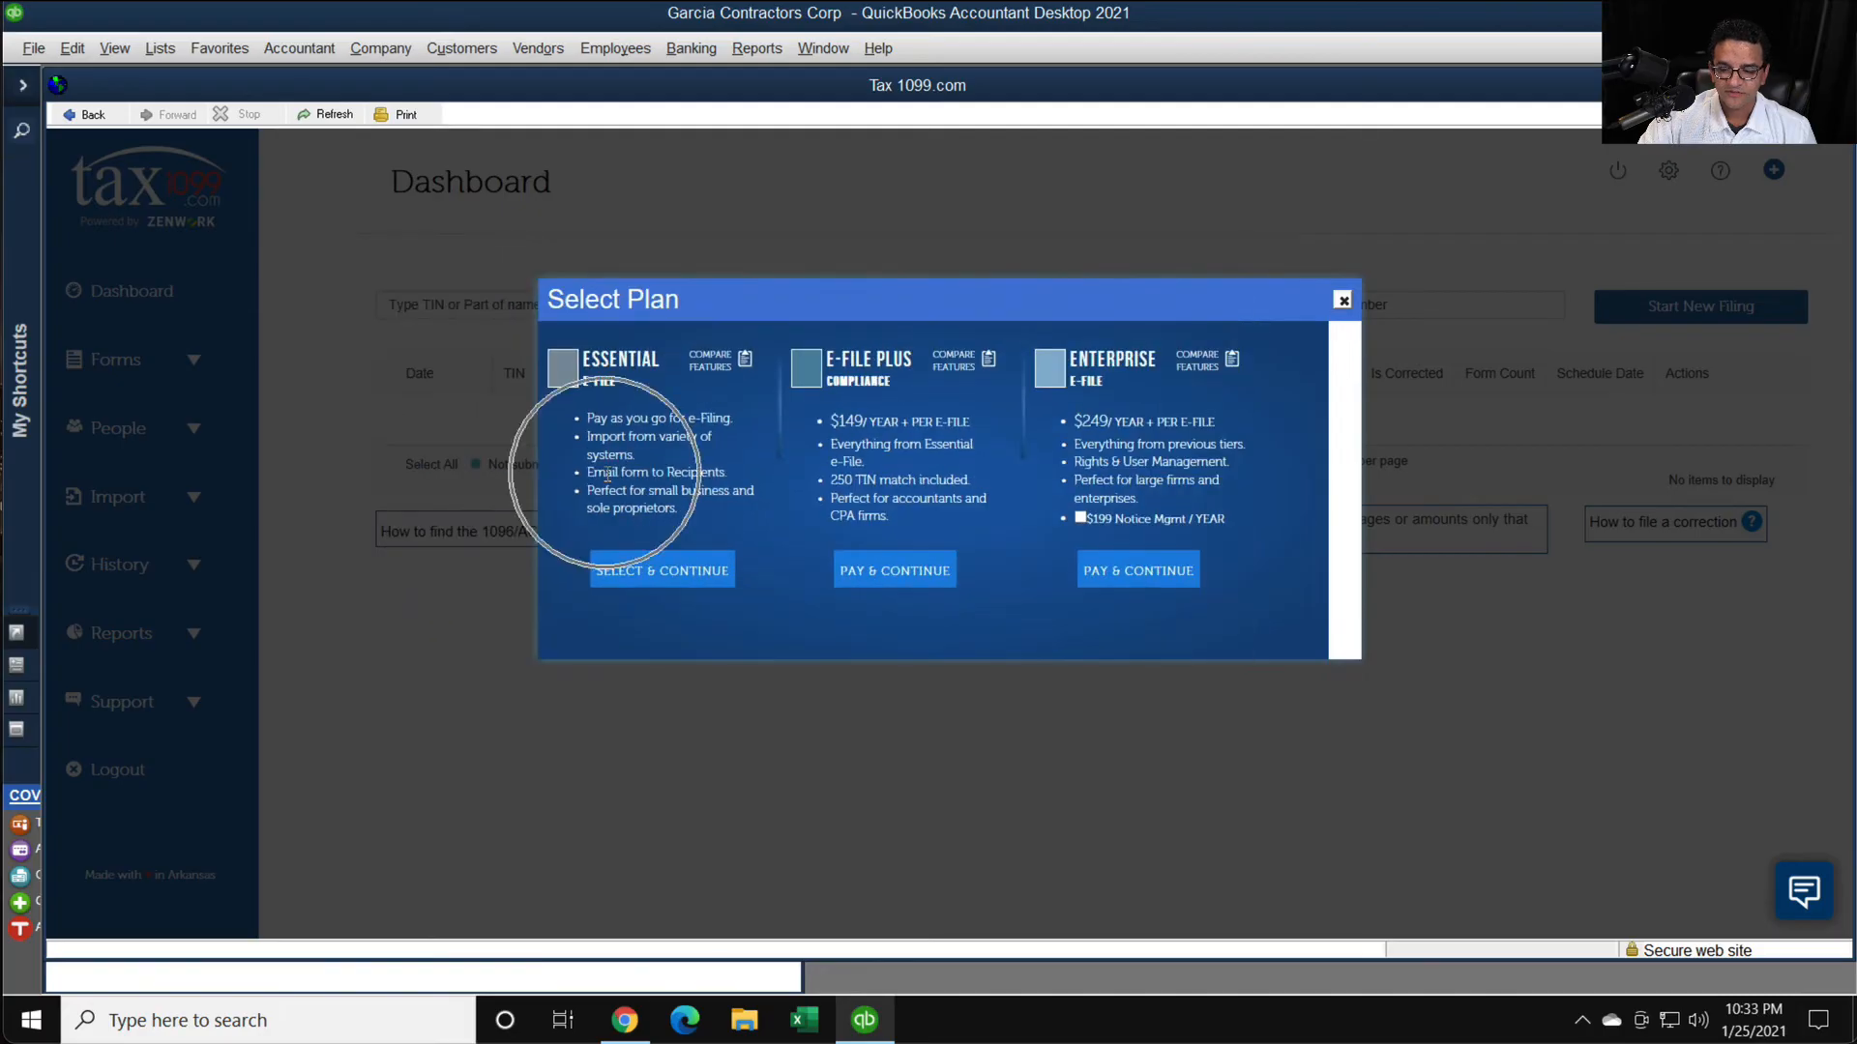
click(643, 573)
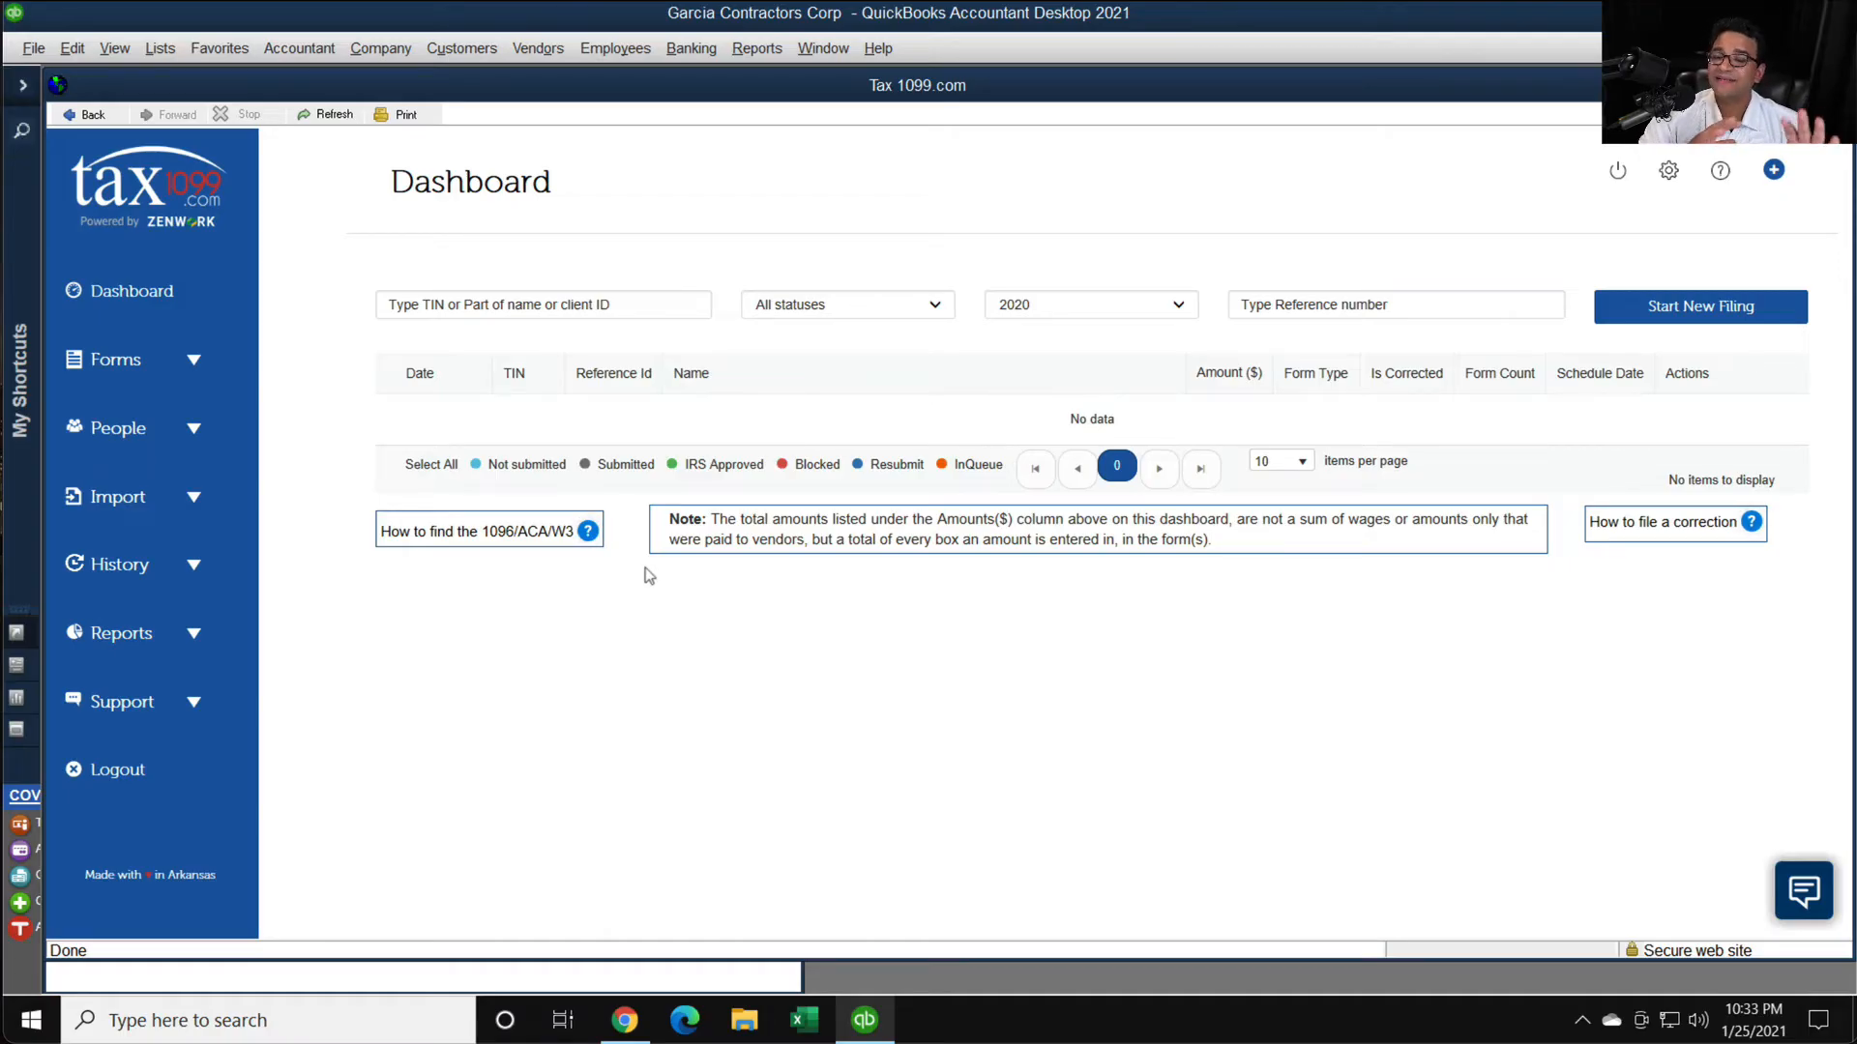
- Go to the QuickBooks Desktop import page and dismiss its workflow questions without answering them
click(198, 497)
scroll(194, 505, down, 1)
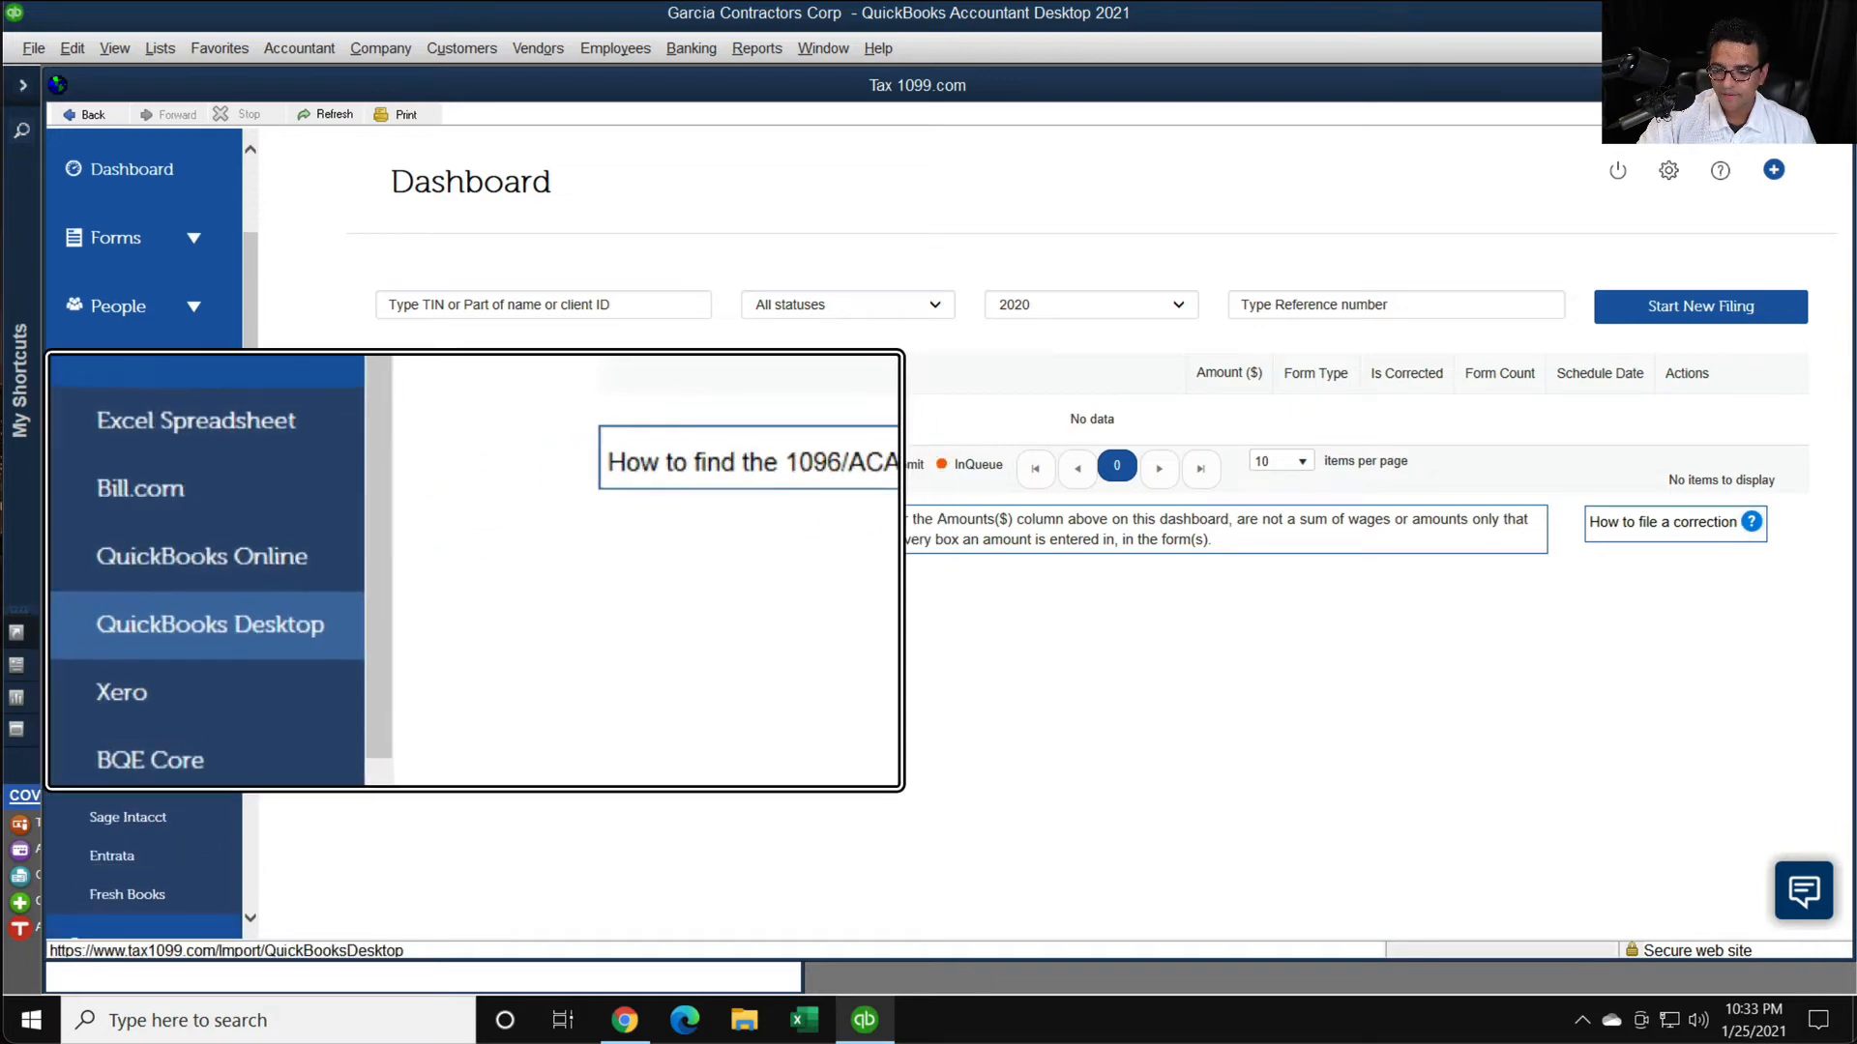
click(135, 630)
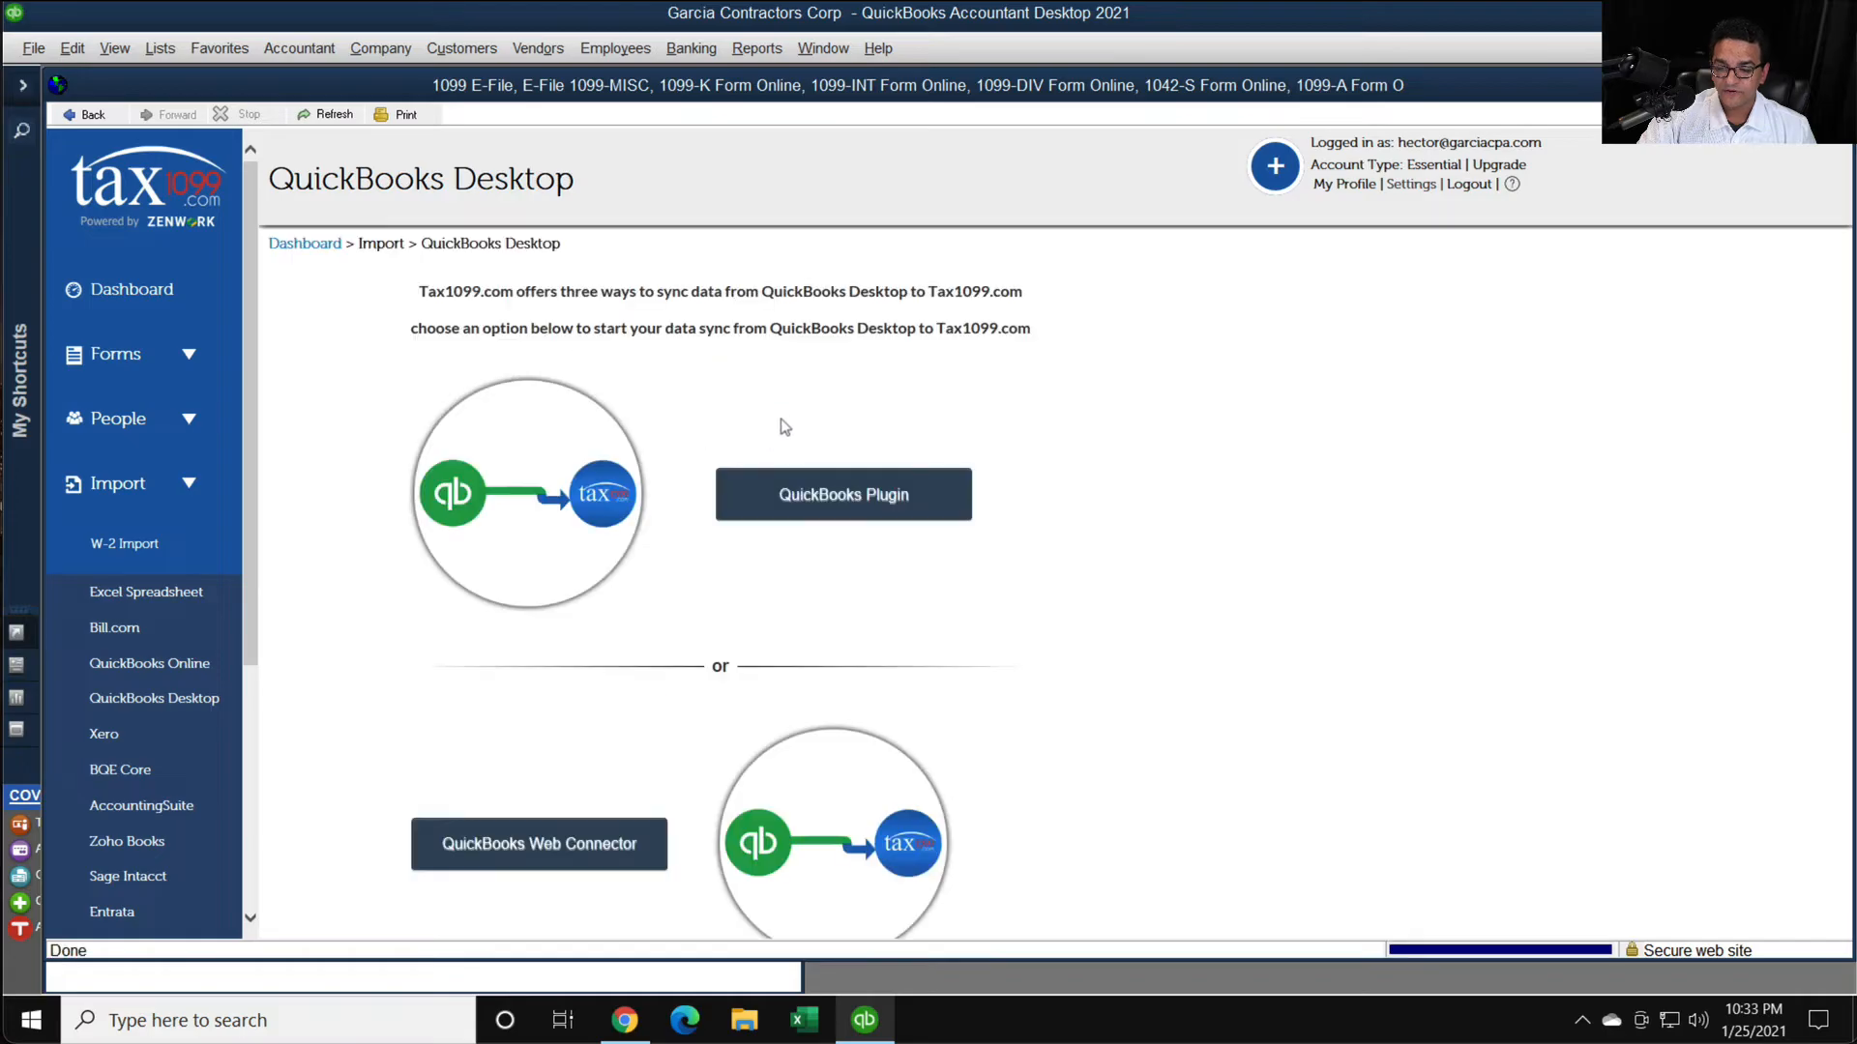
click(772, 494)
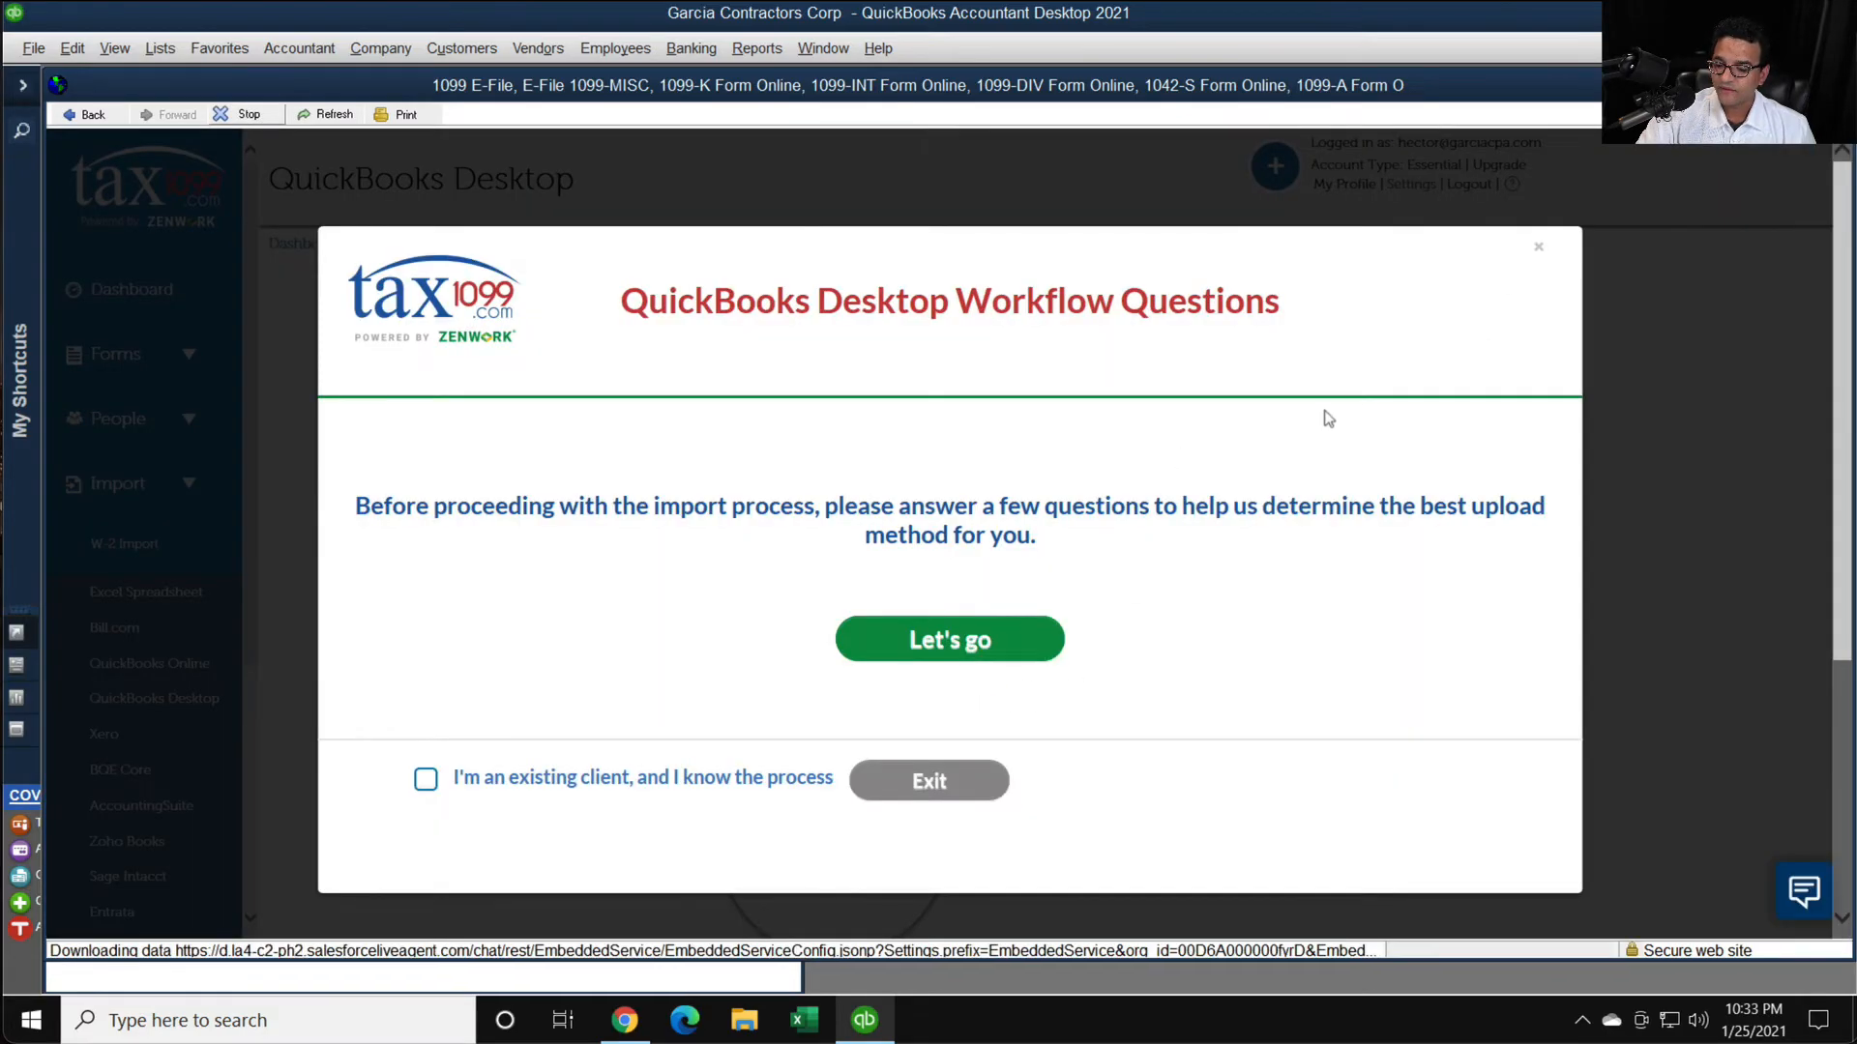
click(1537, 247)
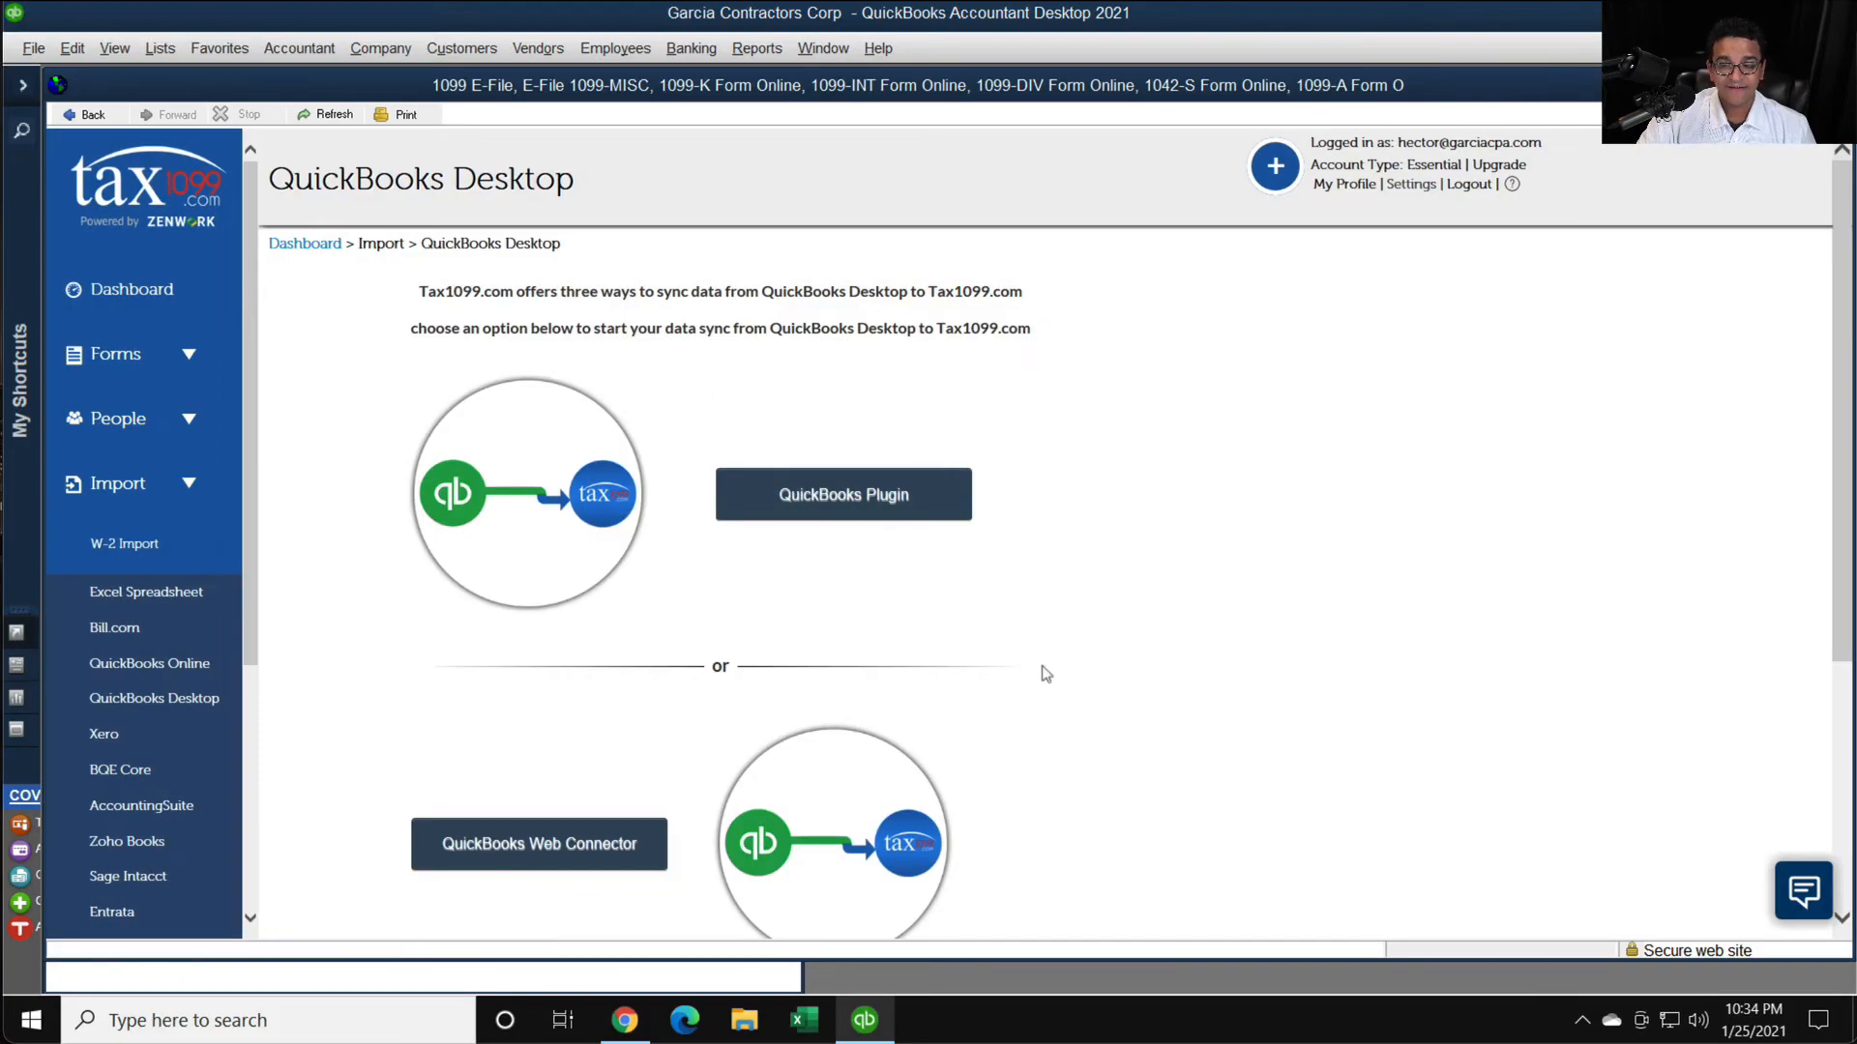
- Review the three QuickBooks Desktop sync options, choose QuickBooks Plugin, and download and open QBPlugin.zip
scroll(1054, 677, down, 3)
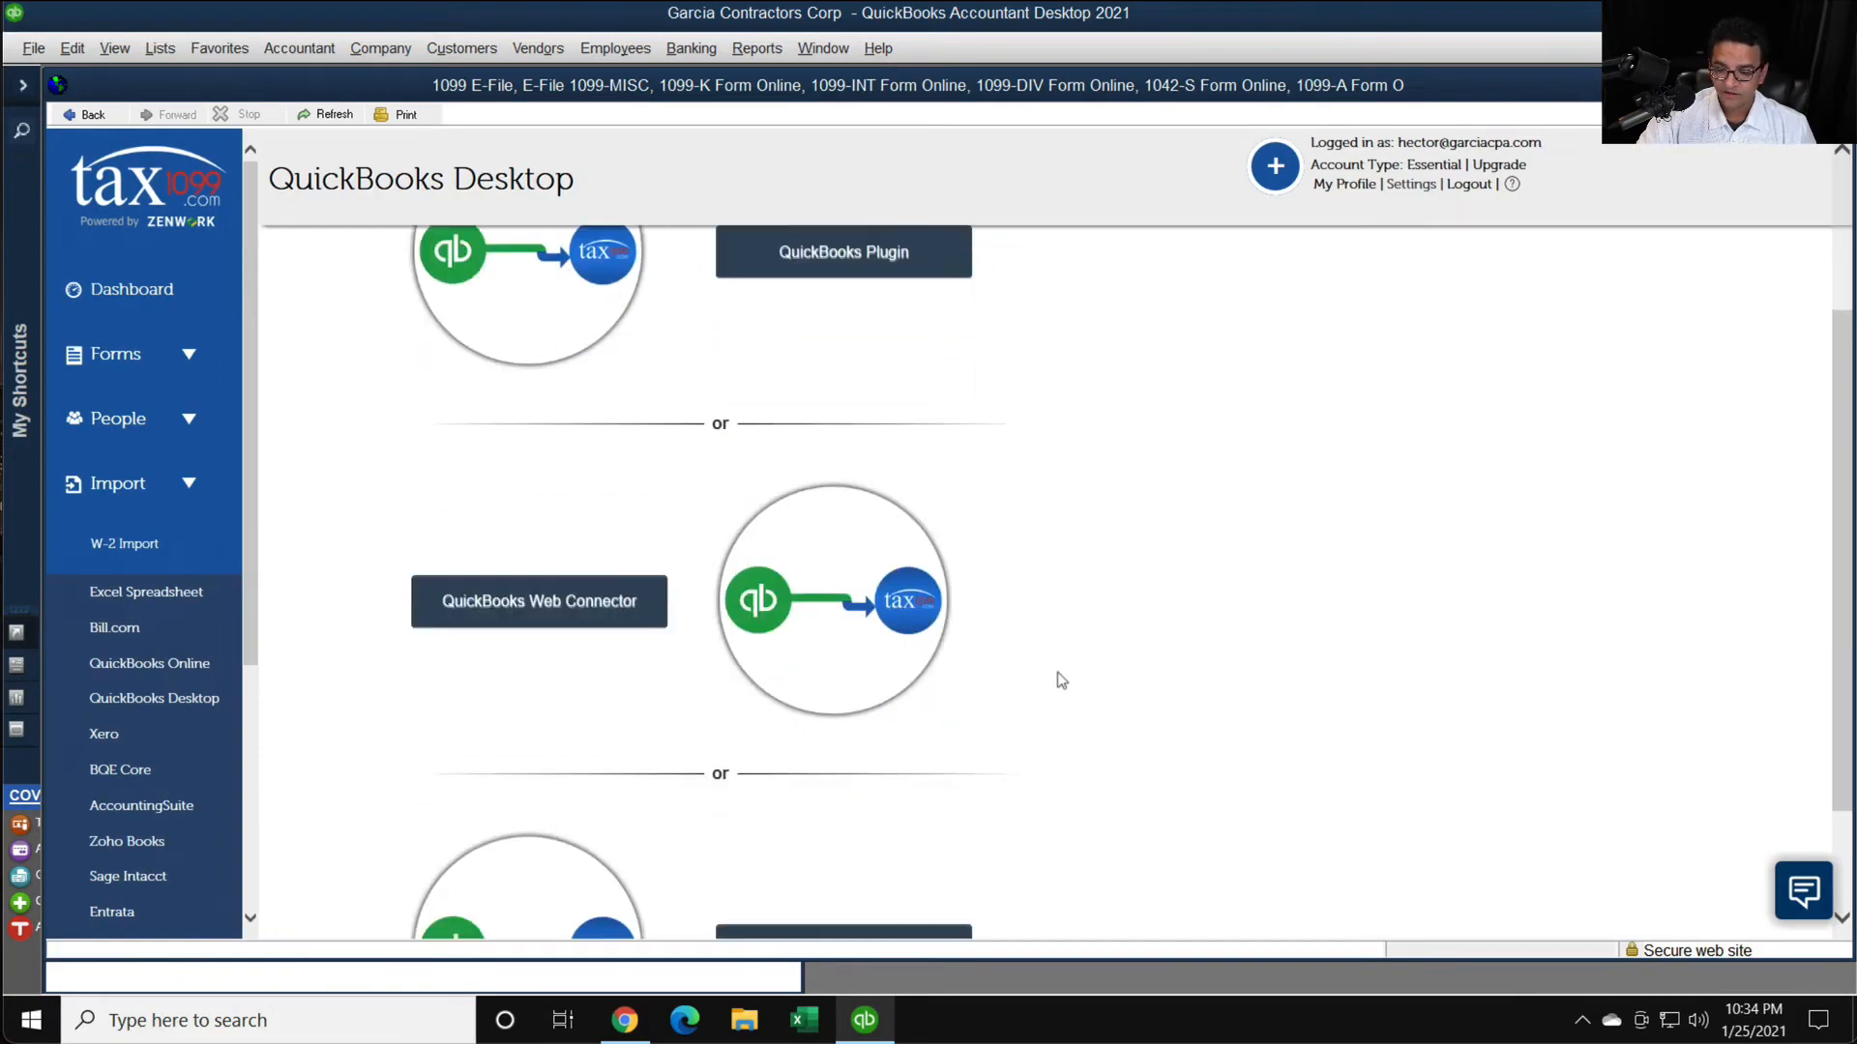
scroll(1061, 680, down, 2)
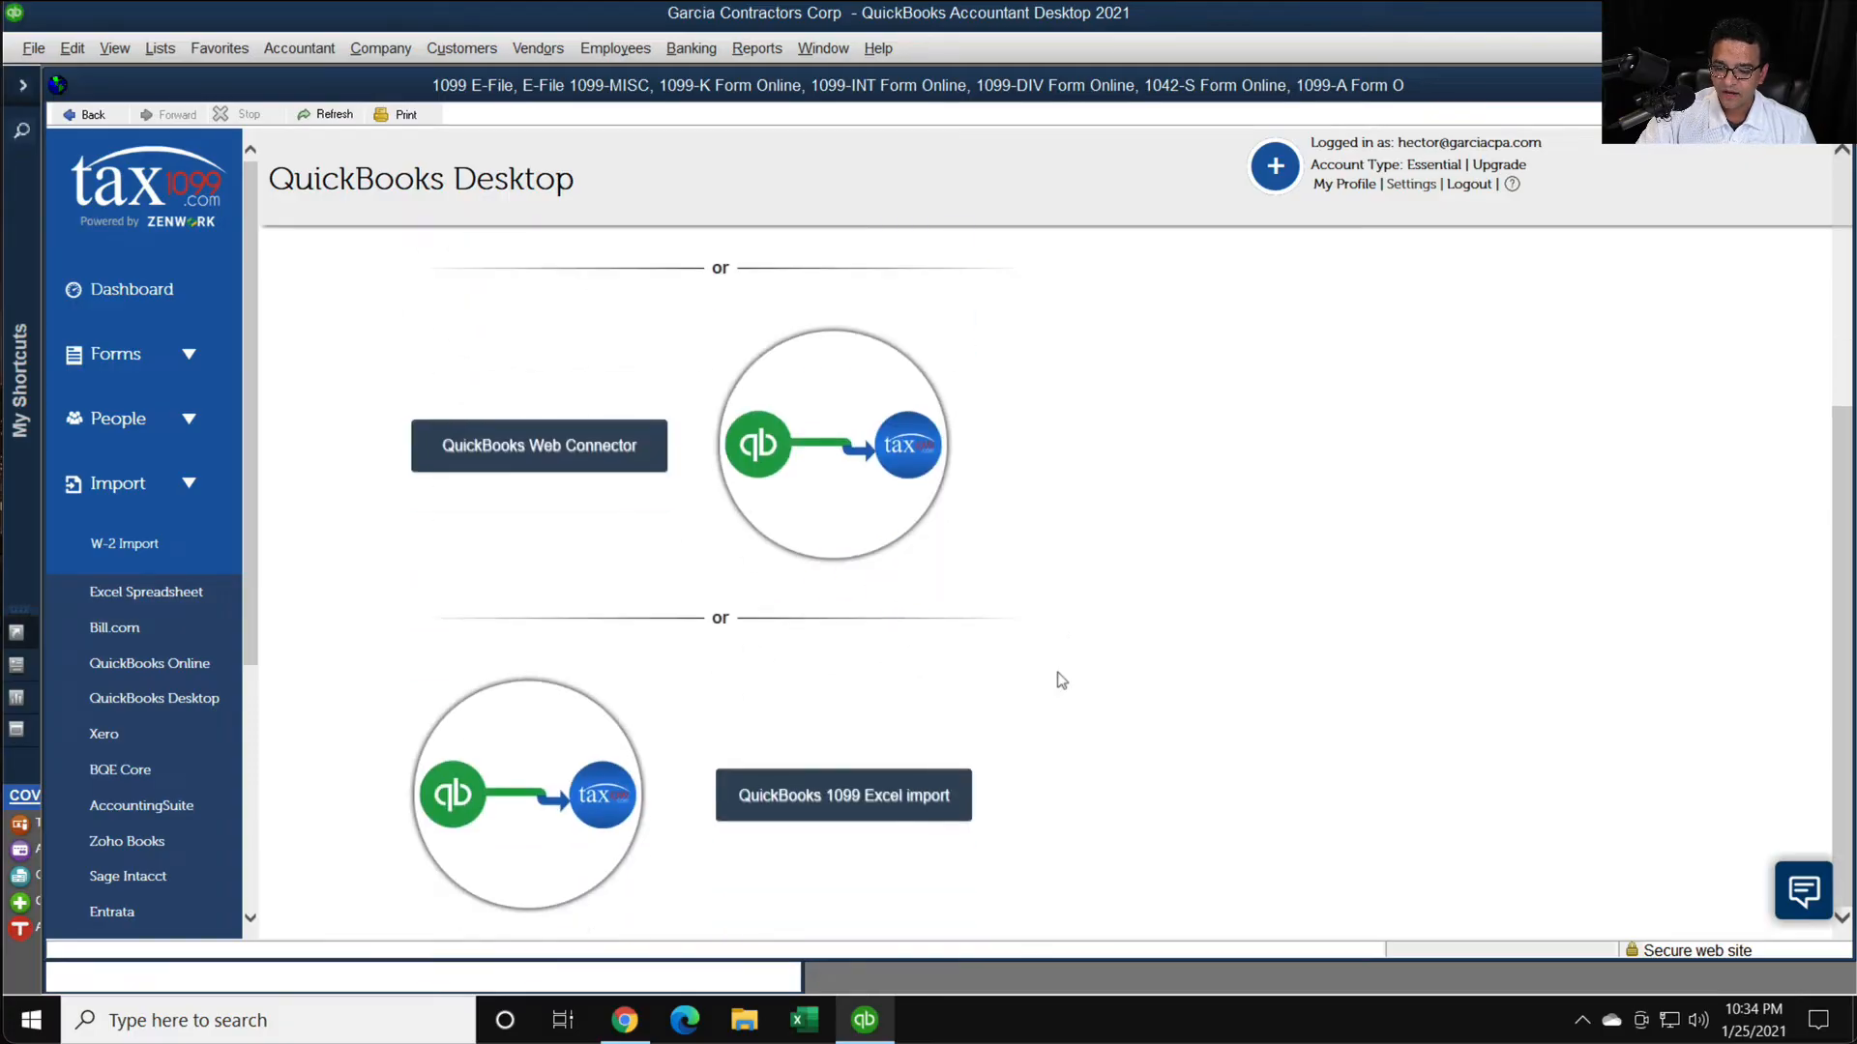
scroll(1061, 680, up, 5)
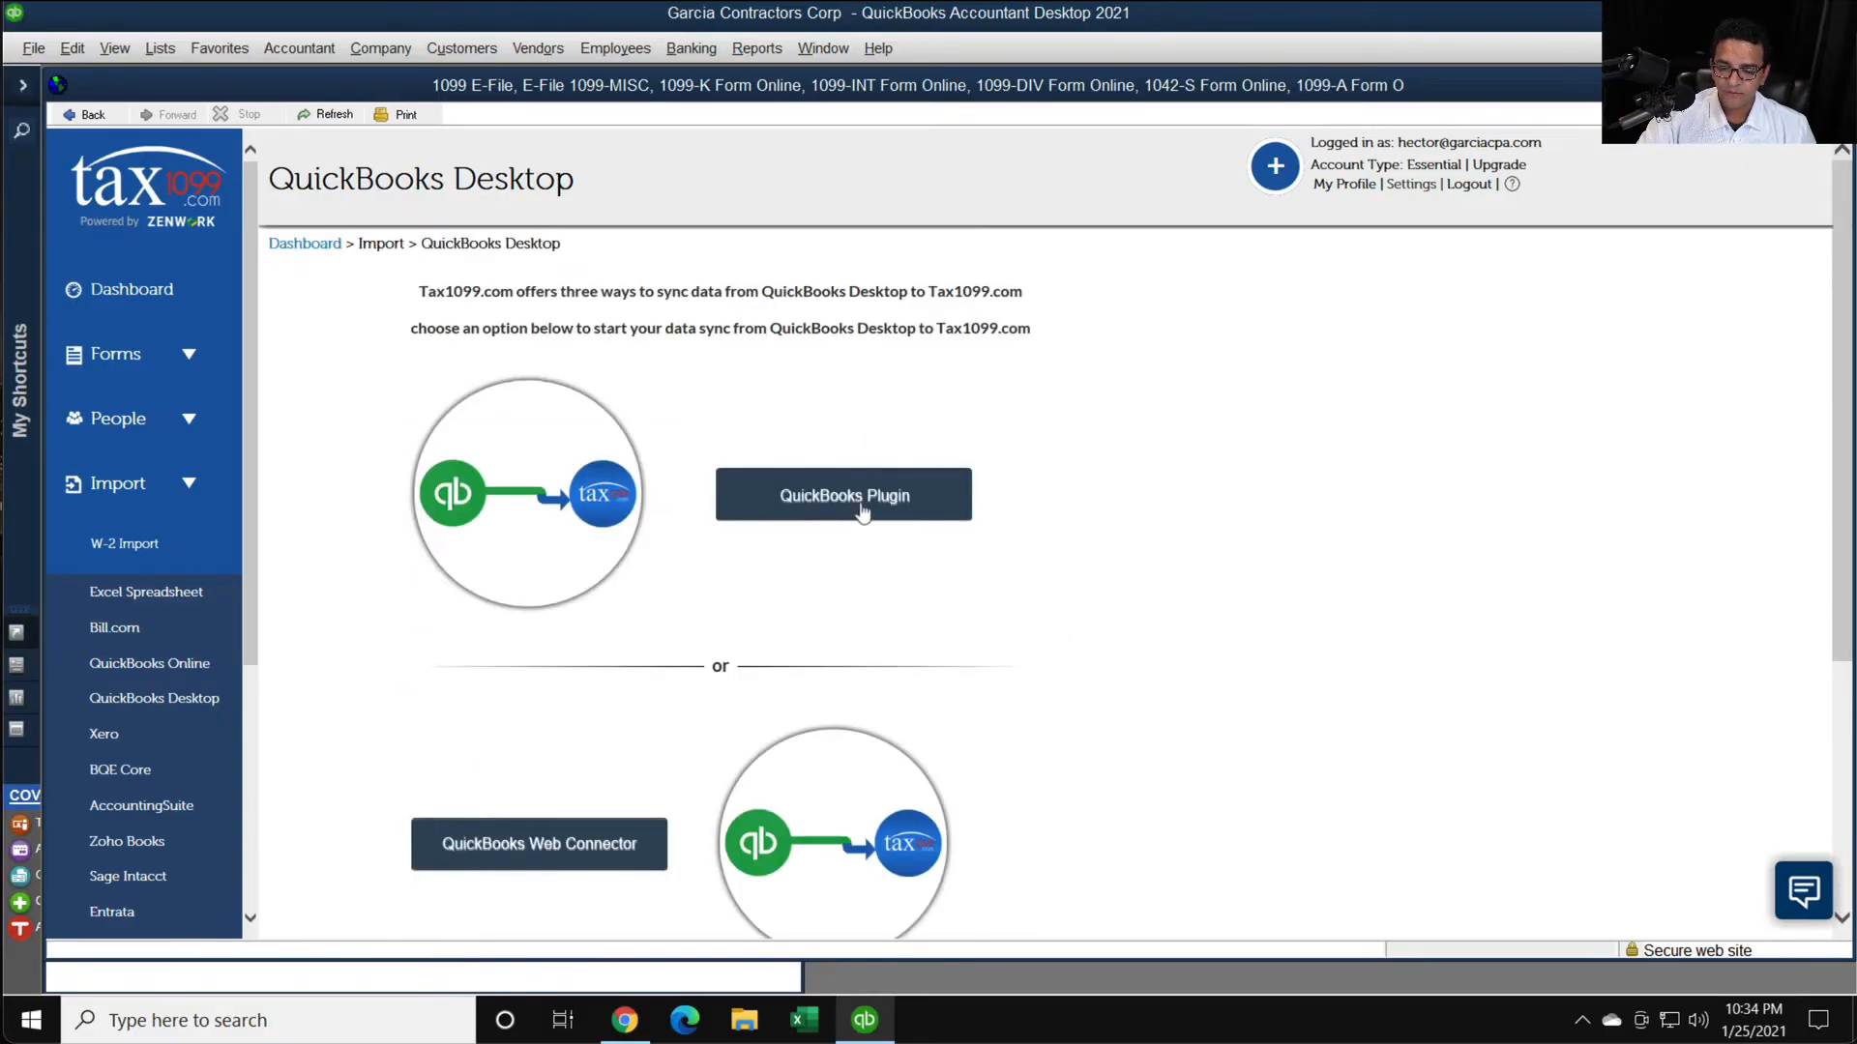
click(862, 512)
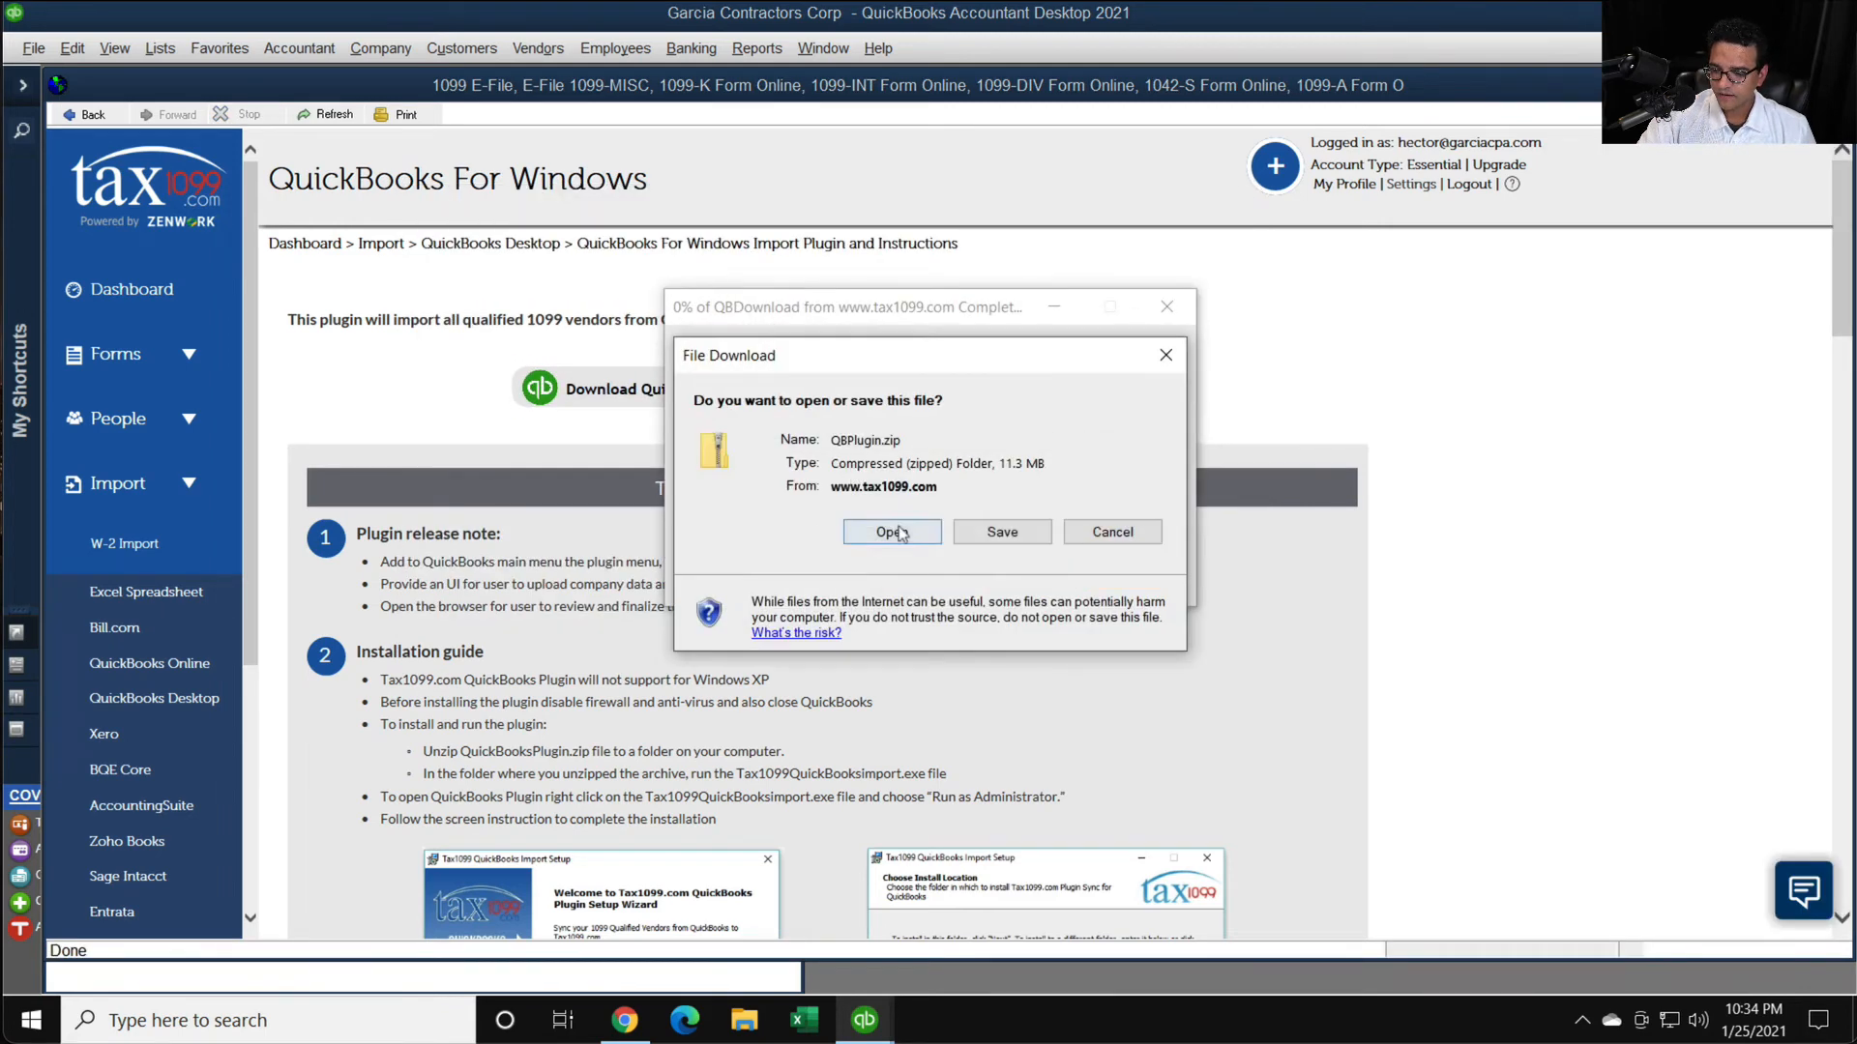
click(891, 532)
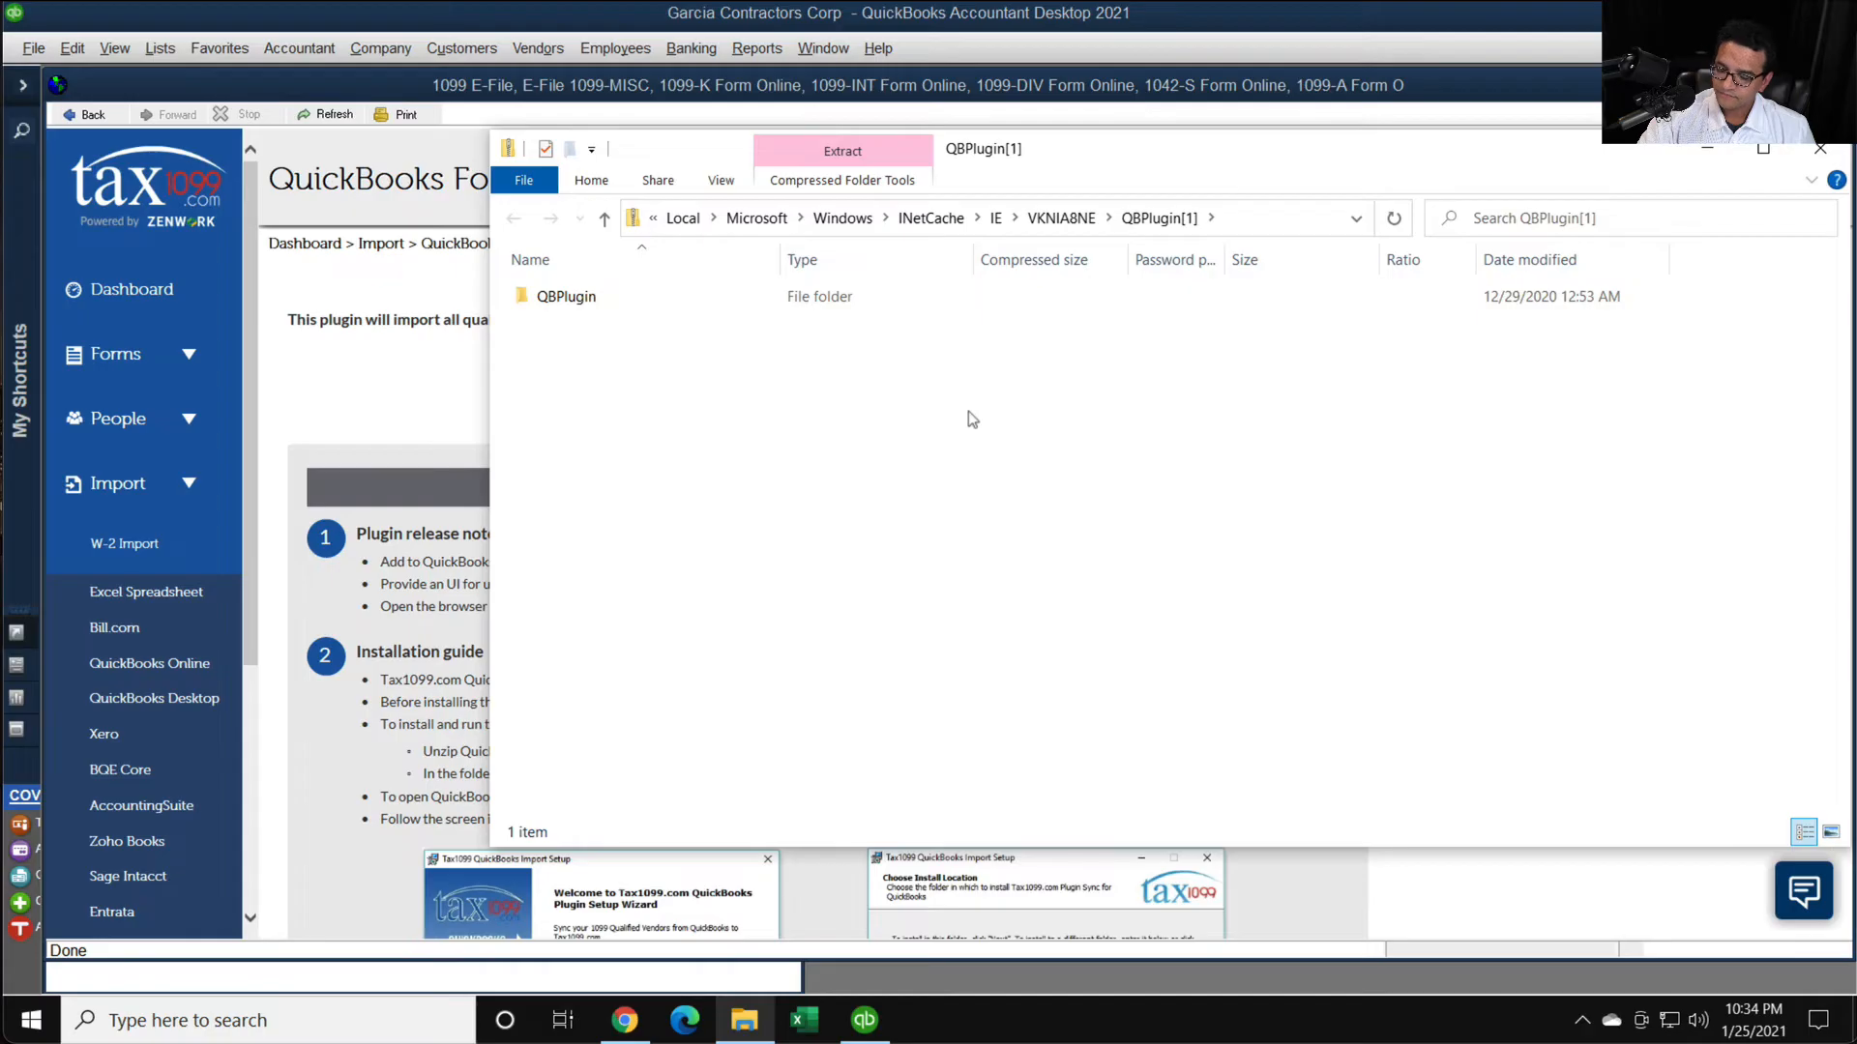
- Run the QBPlugin application from the QBPlugin folder without extracting it, overriding the SmartScreen block and allowing it to make changes to the device
click(615, 297)
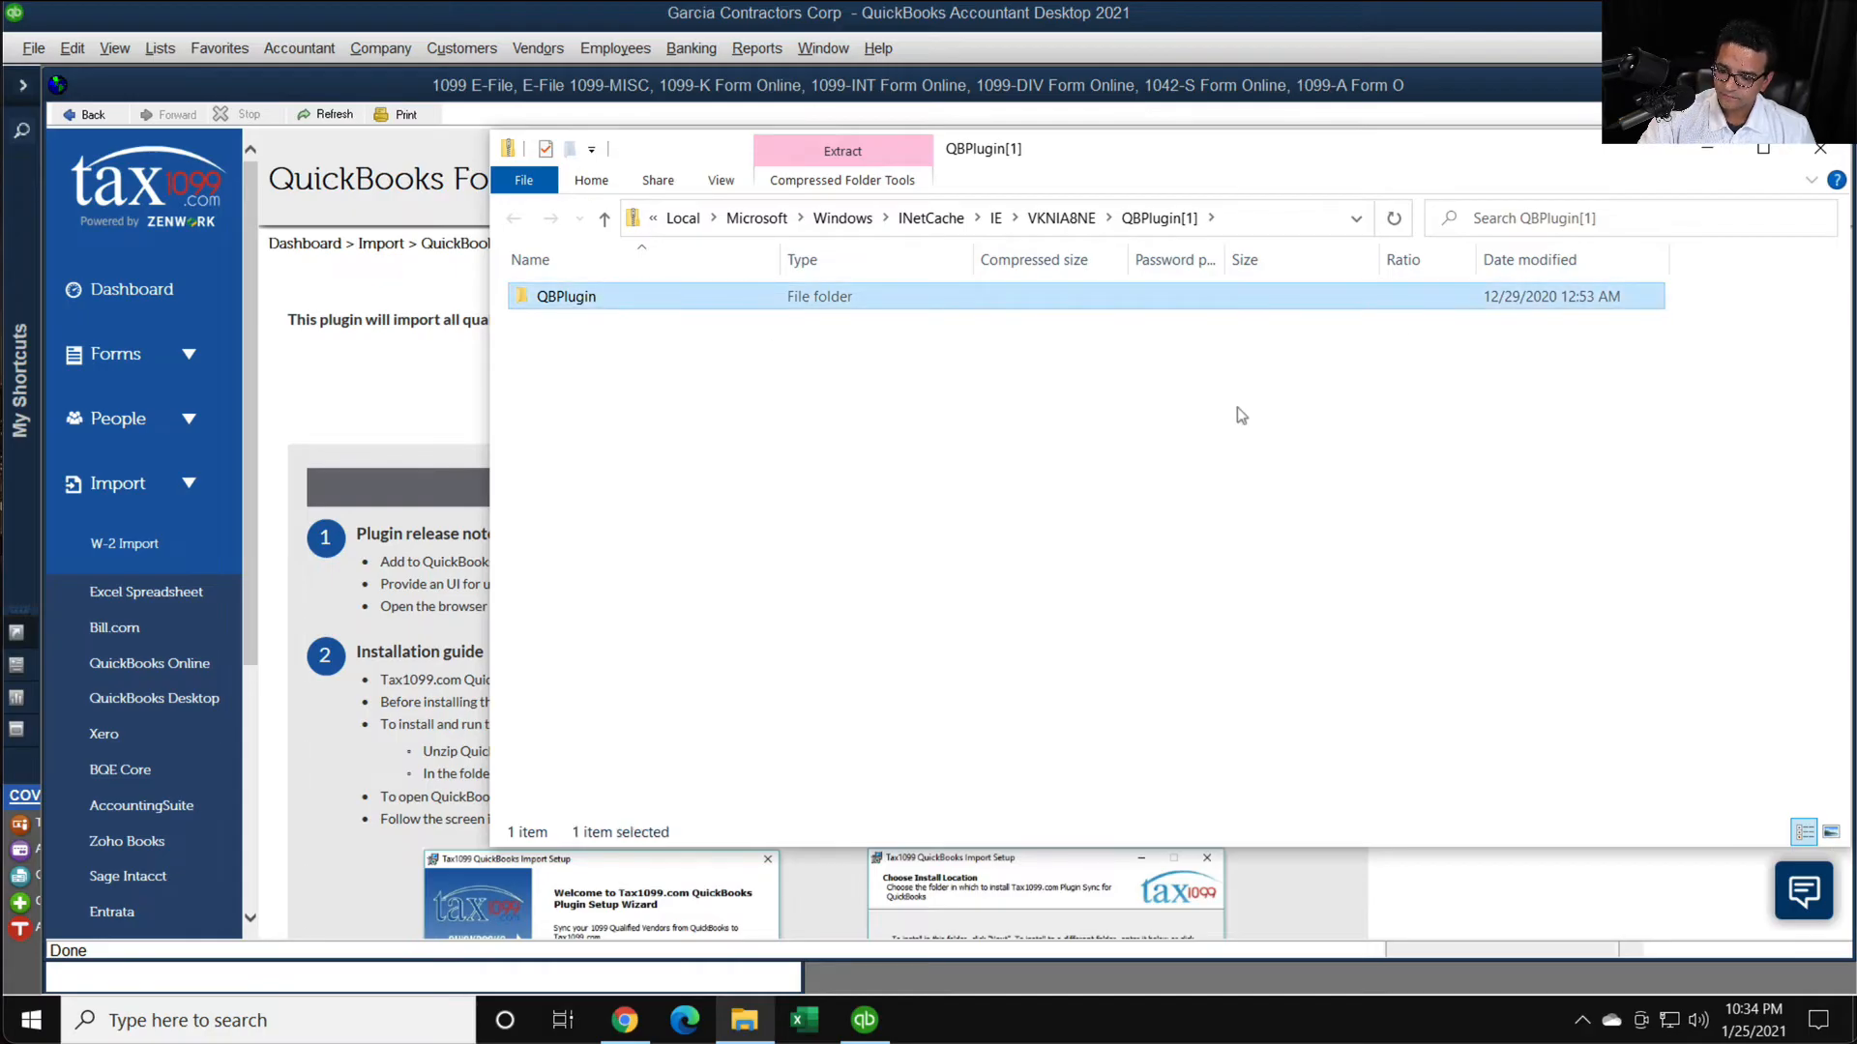
double_click(615, 301)
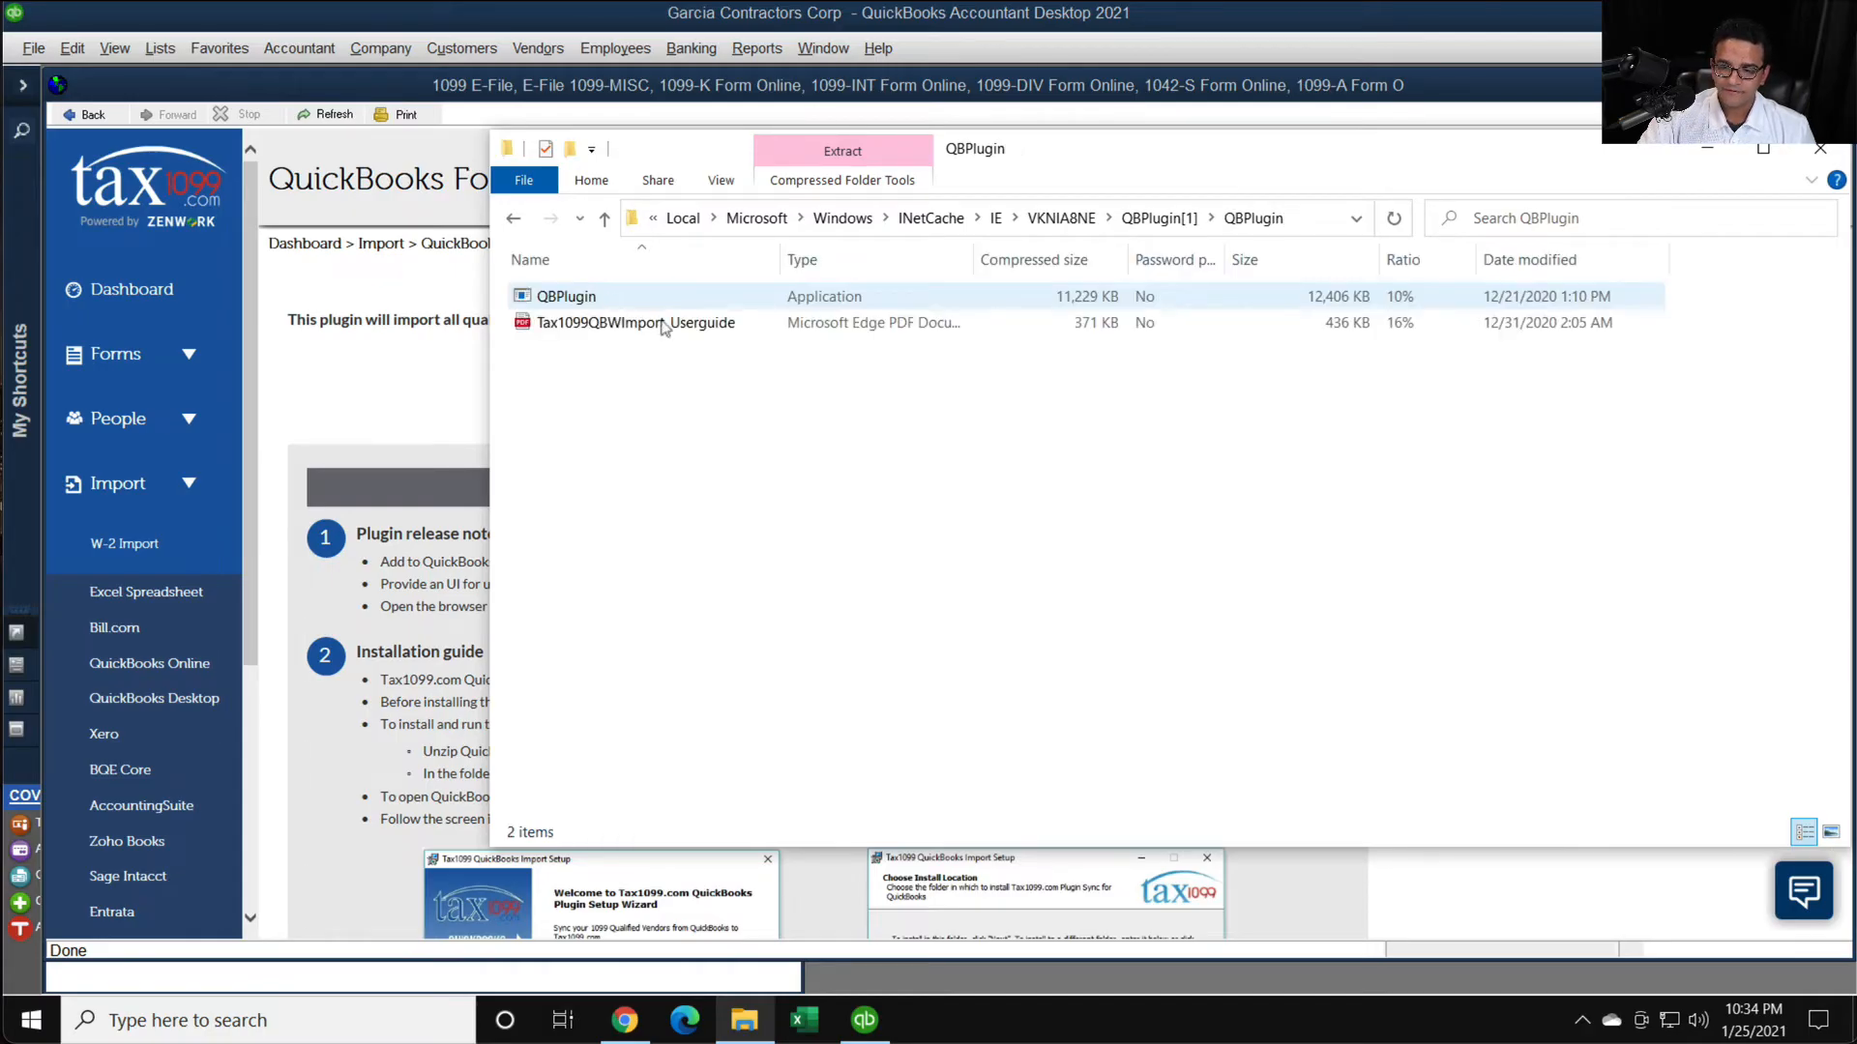
double_click(556, 302)
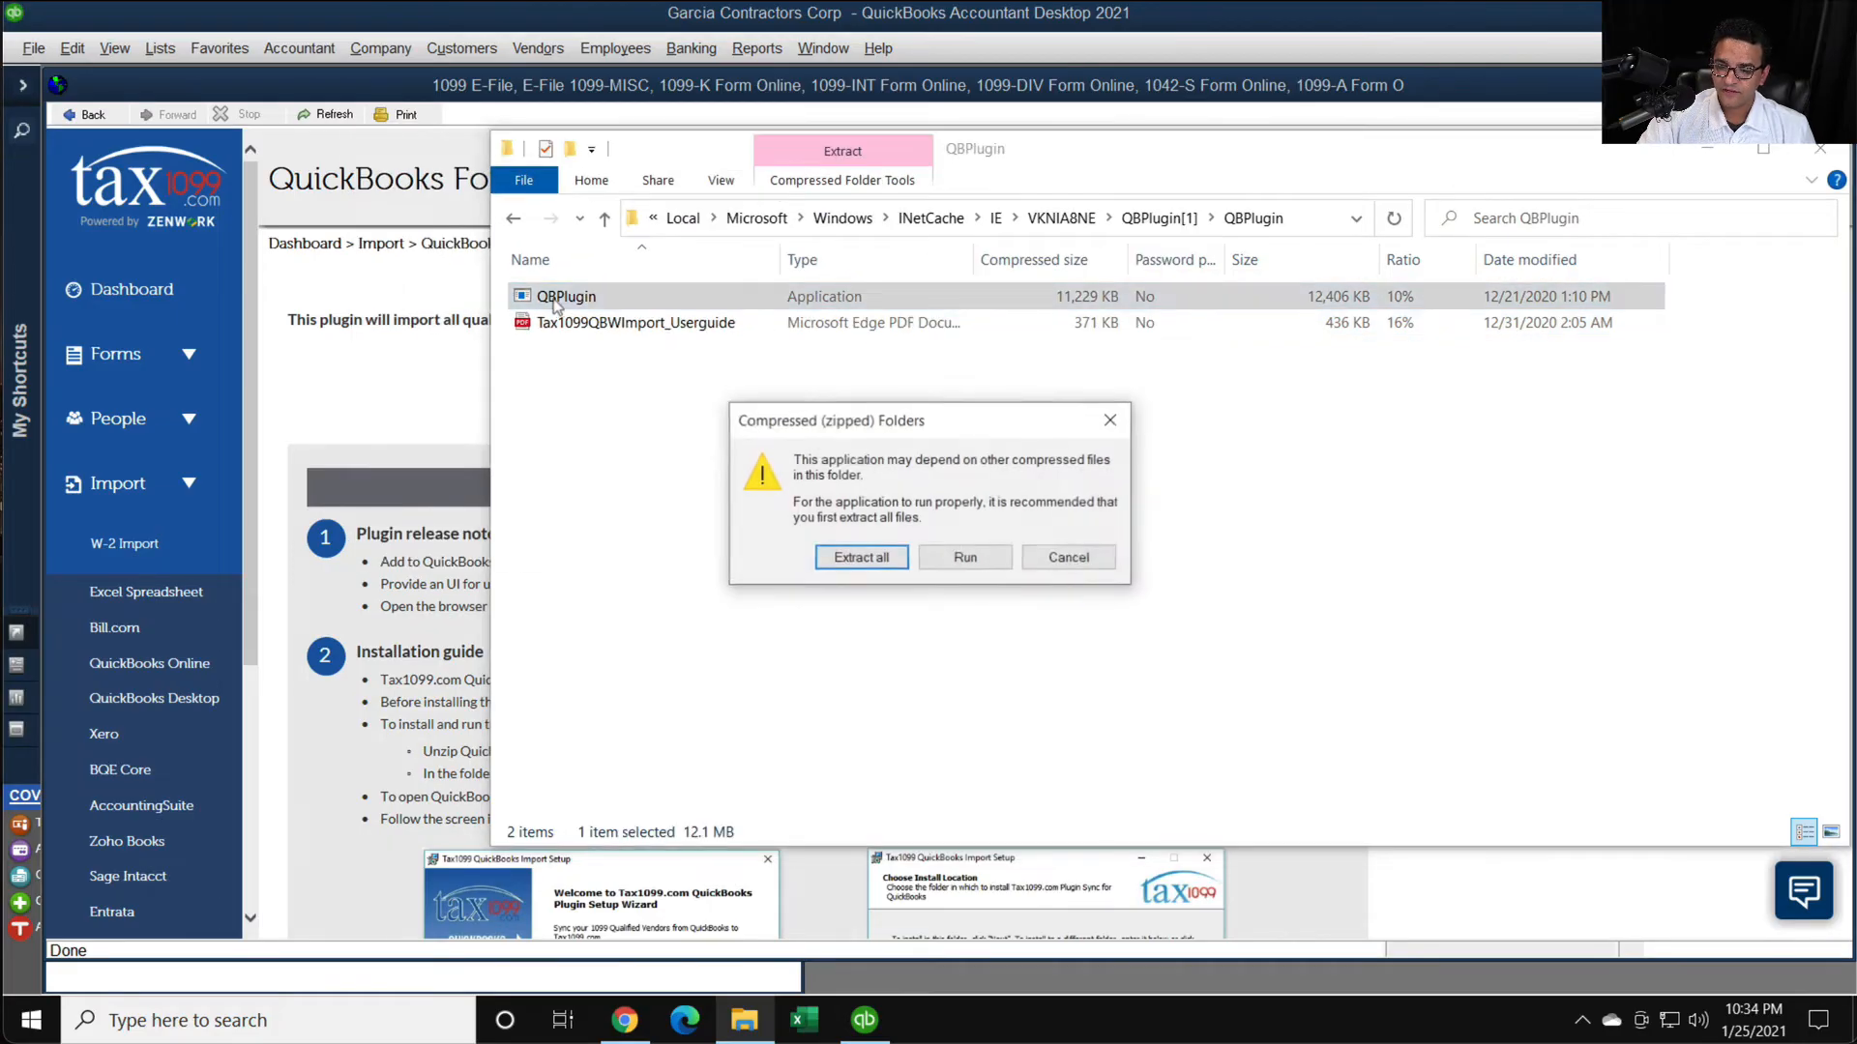
click(965, 553)
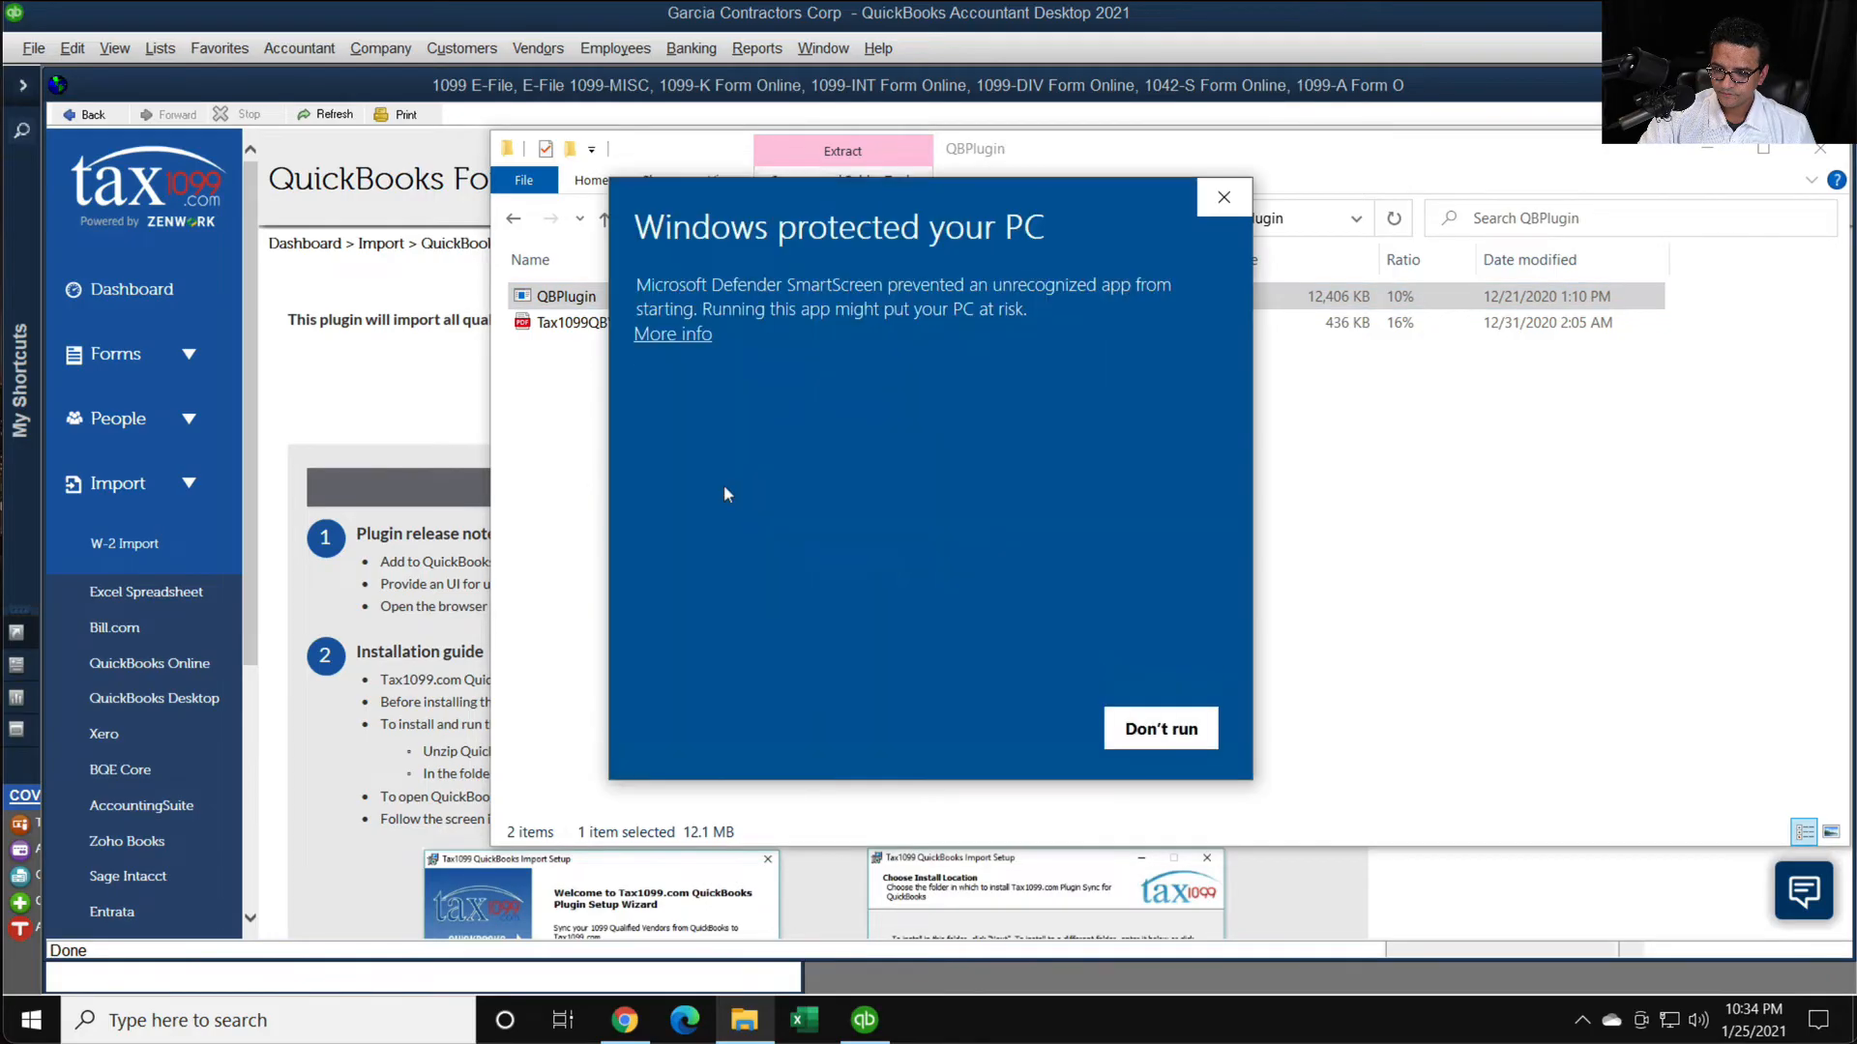
click(681, 336)
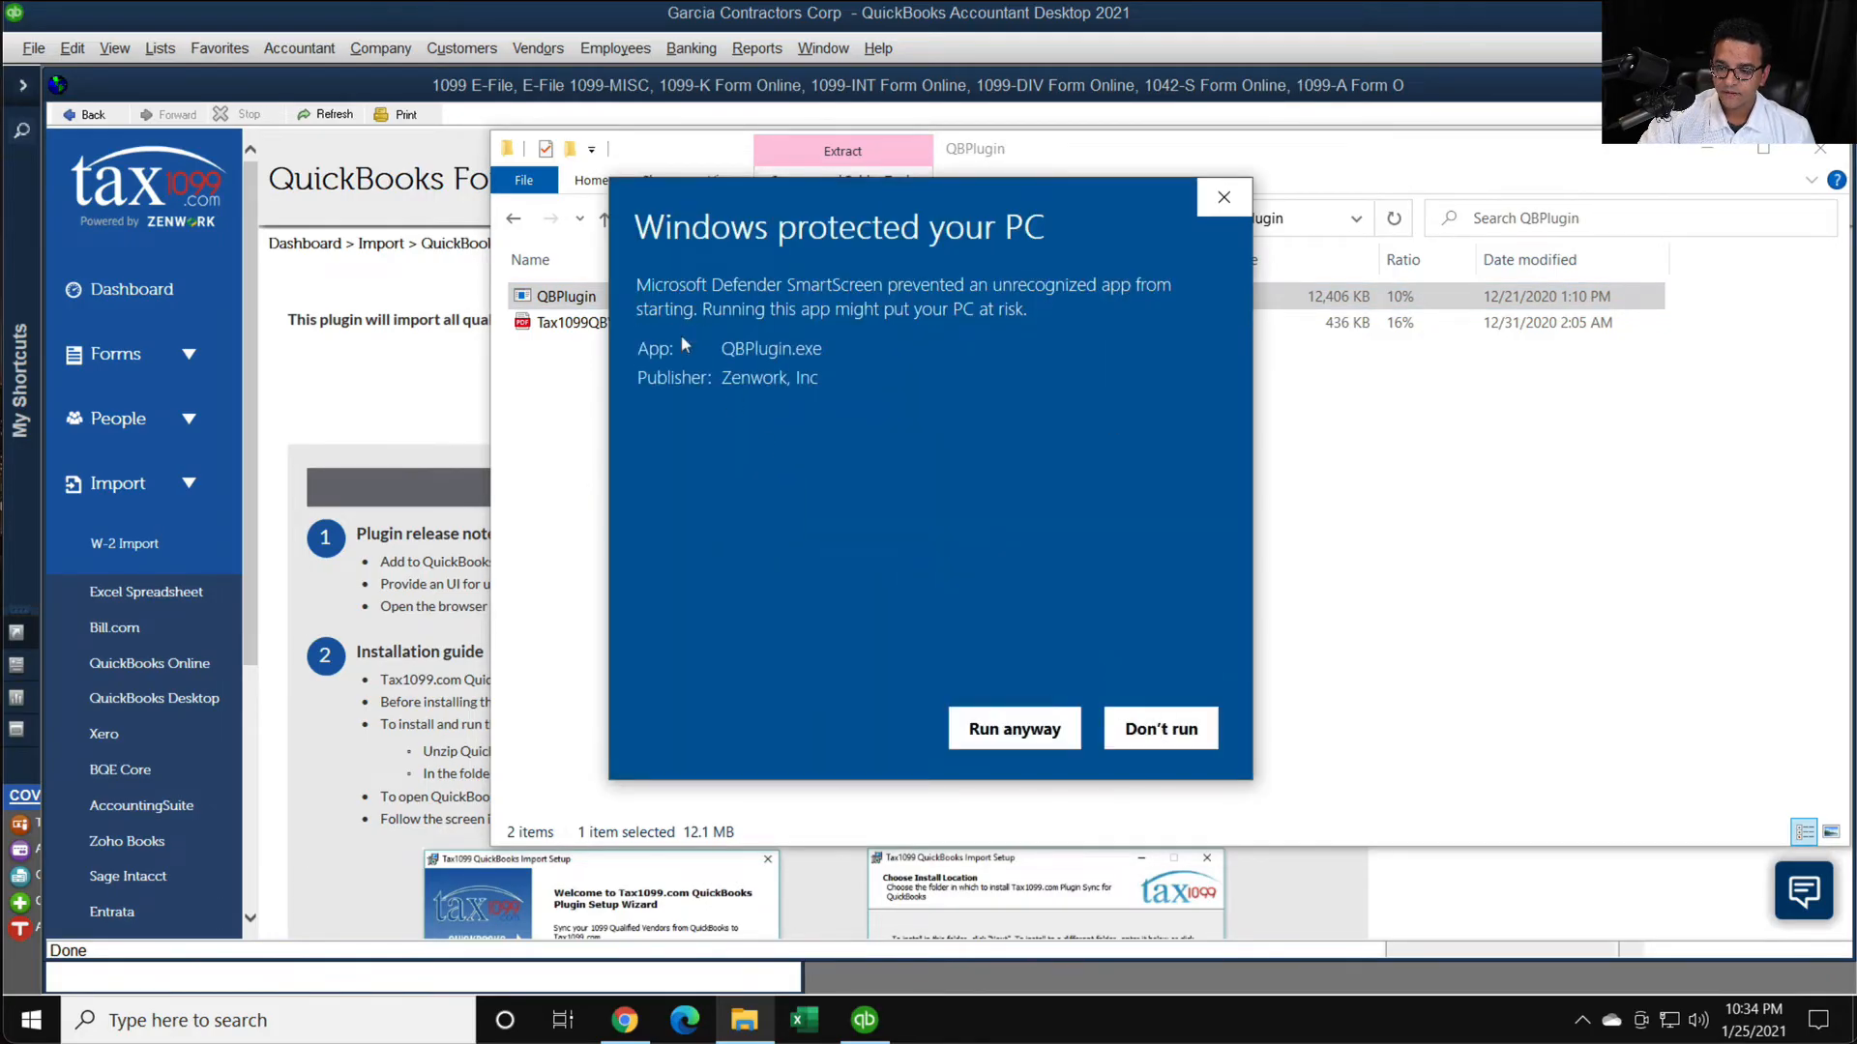
click(990, 730)
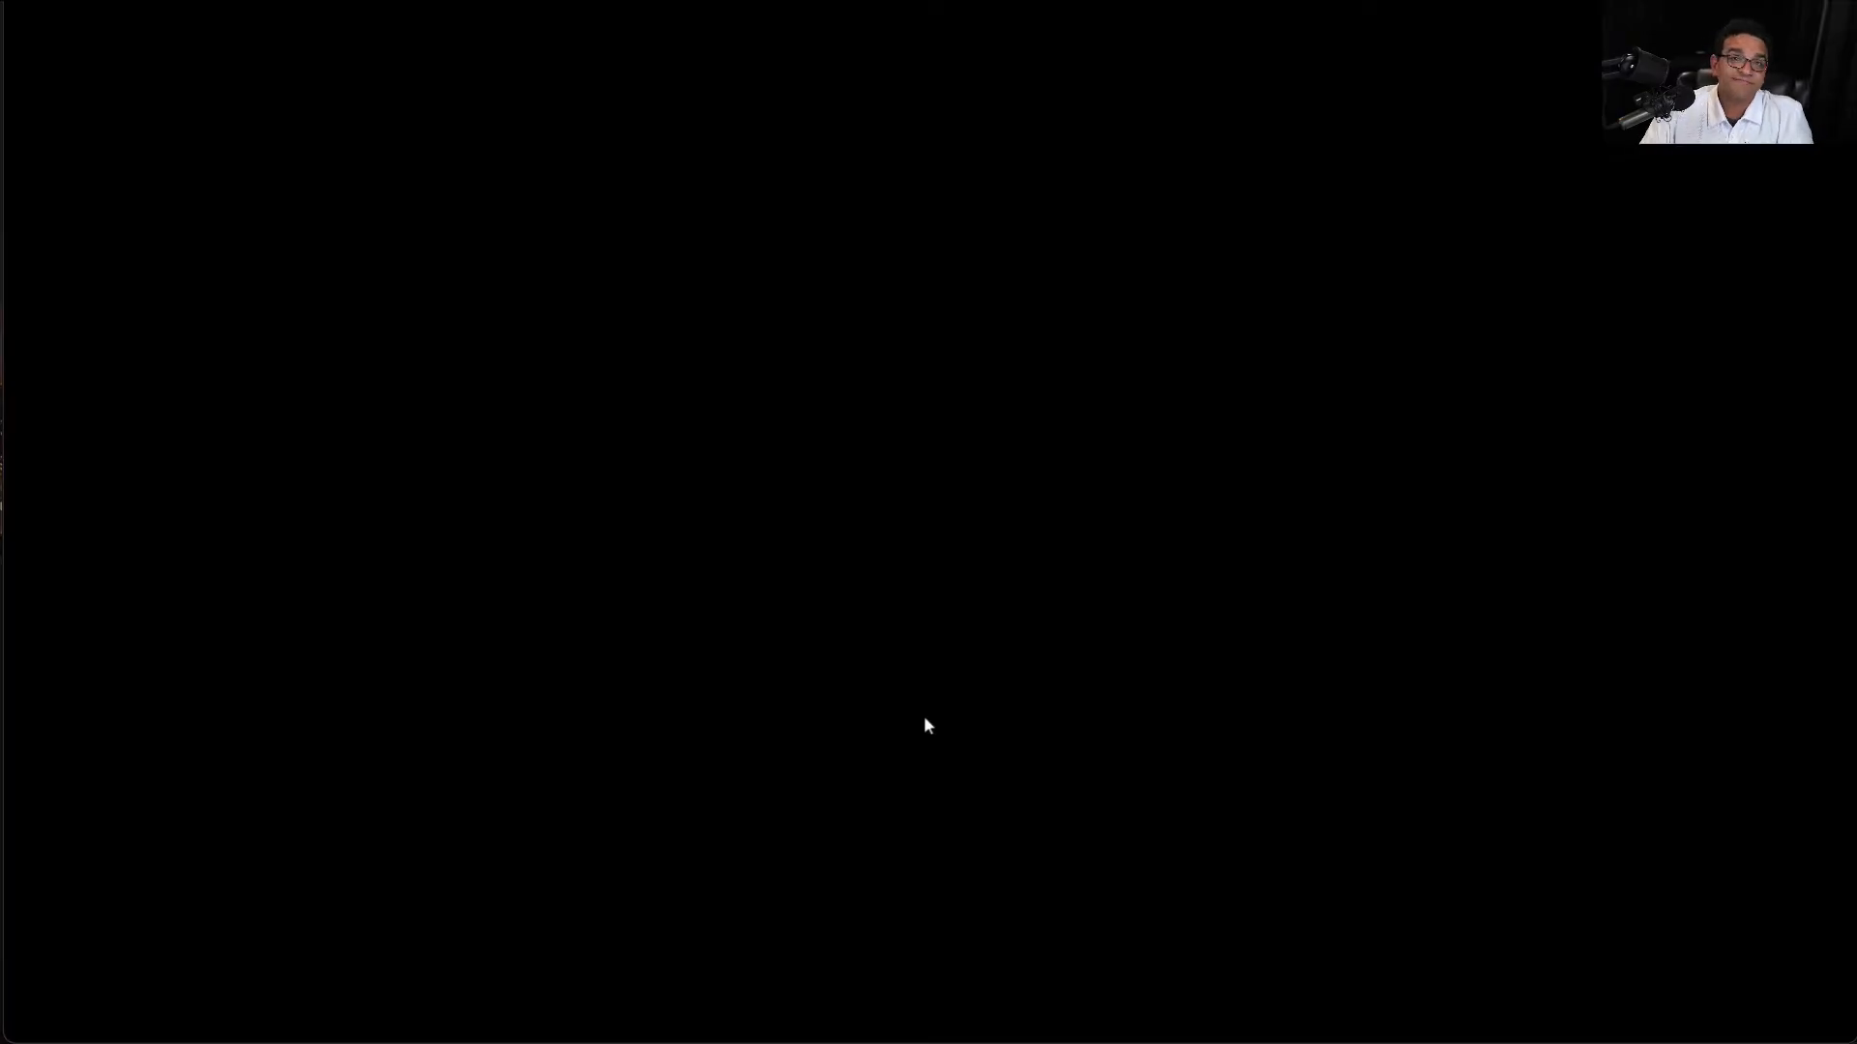
click(886, 677)
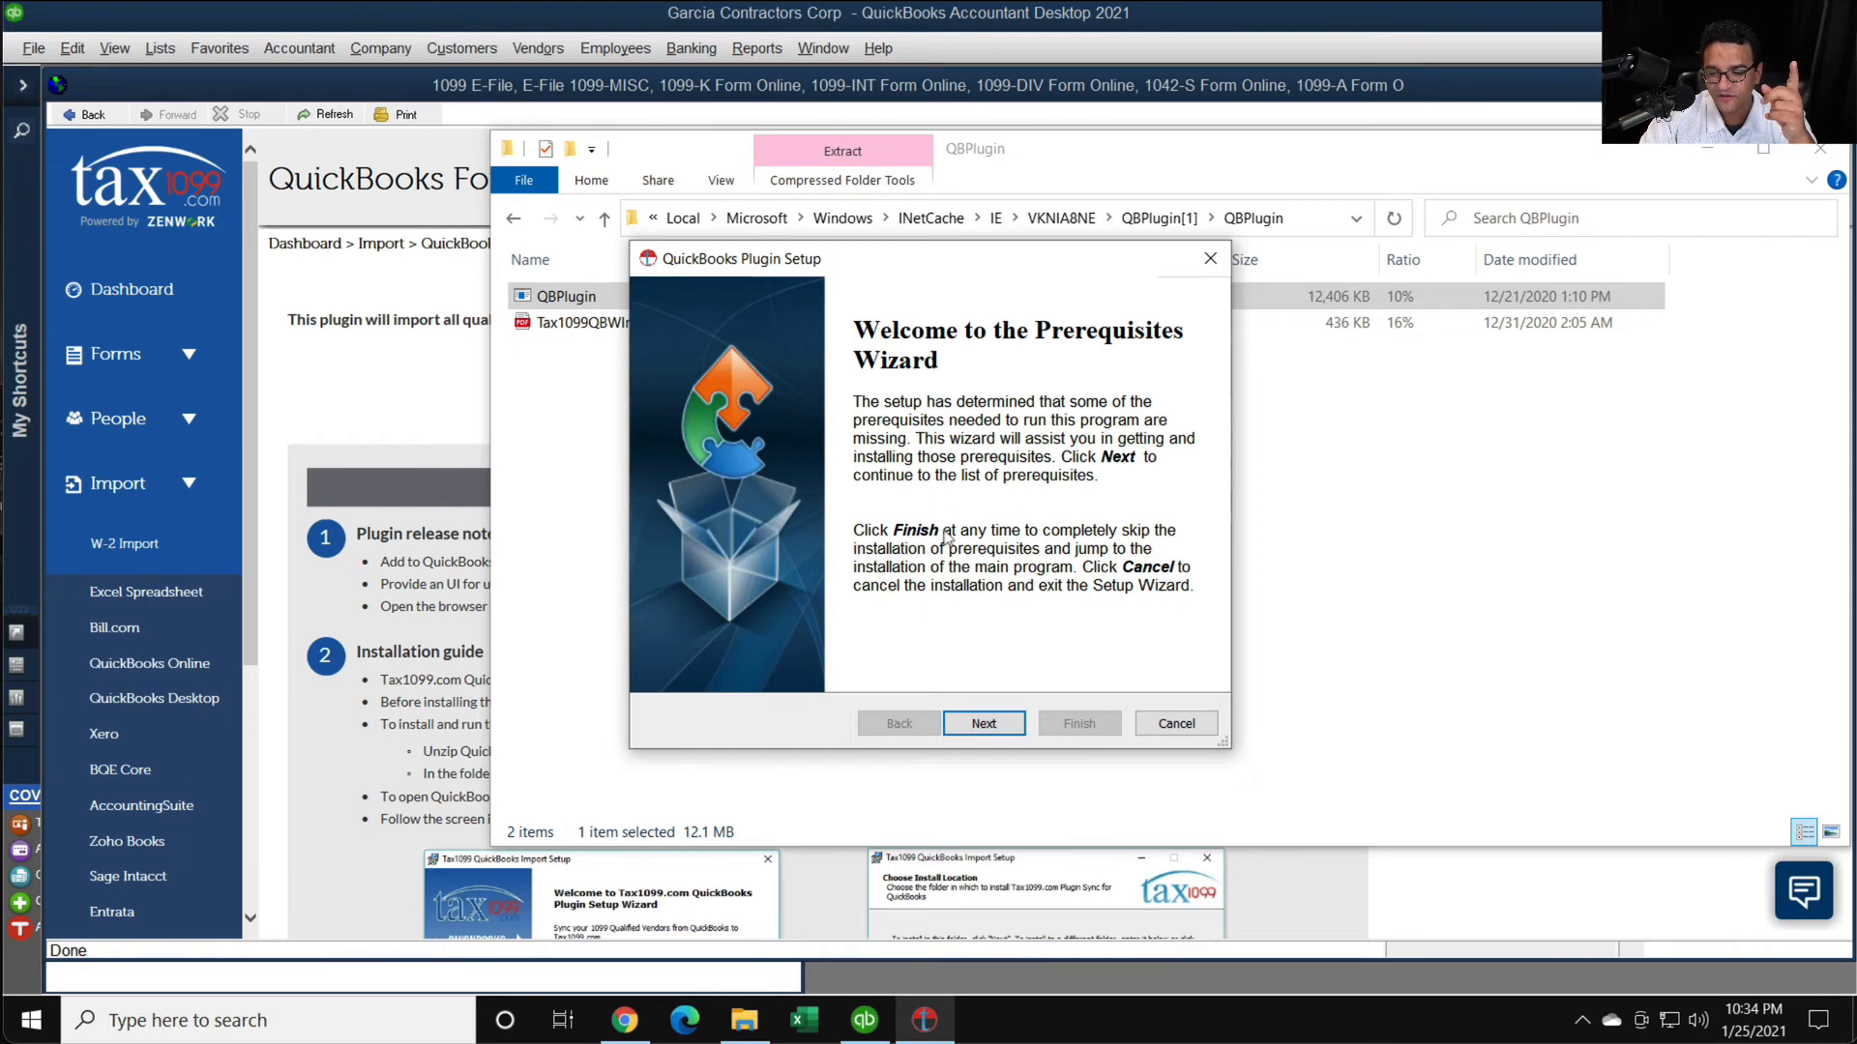
- Install the QBFC 14.0 prerequisite for the QuickBooks plugin and finish its wizard
click(984, 723)
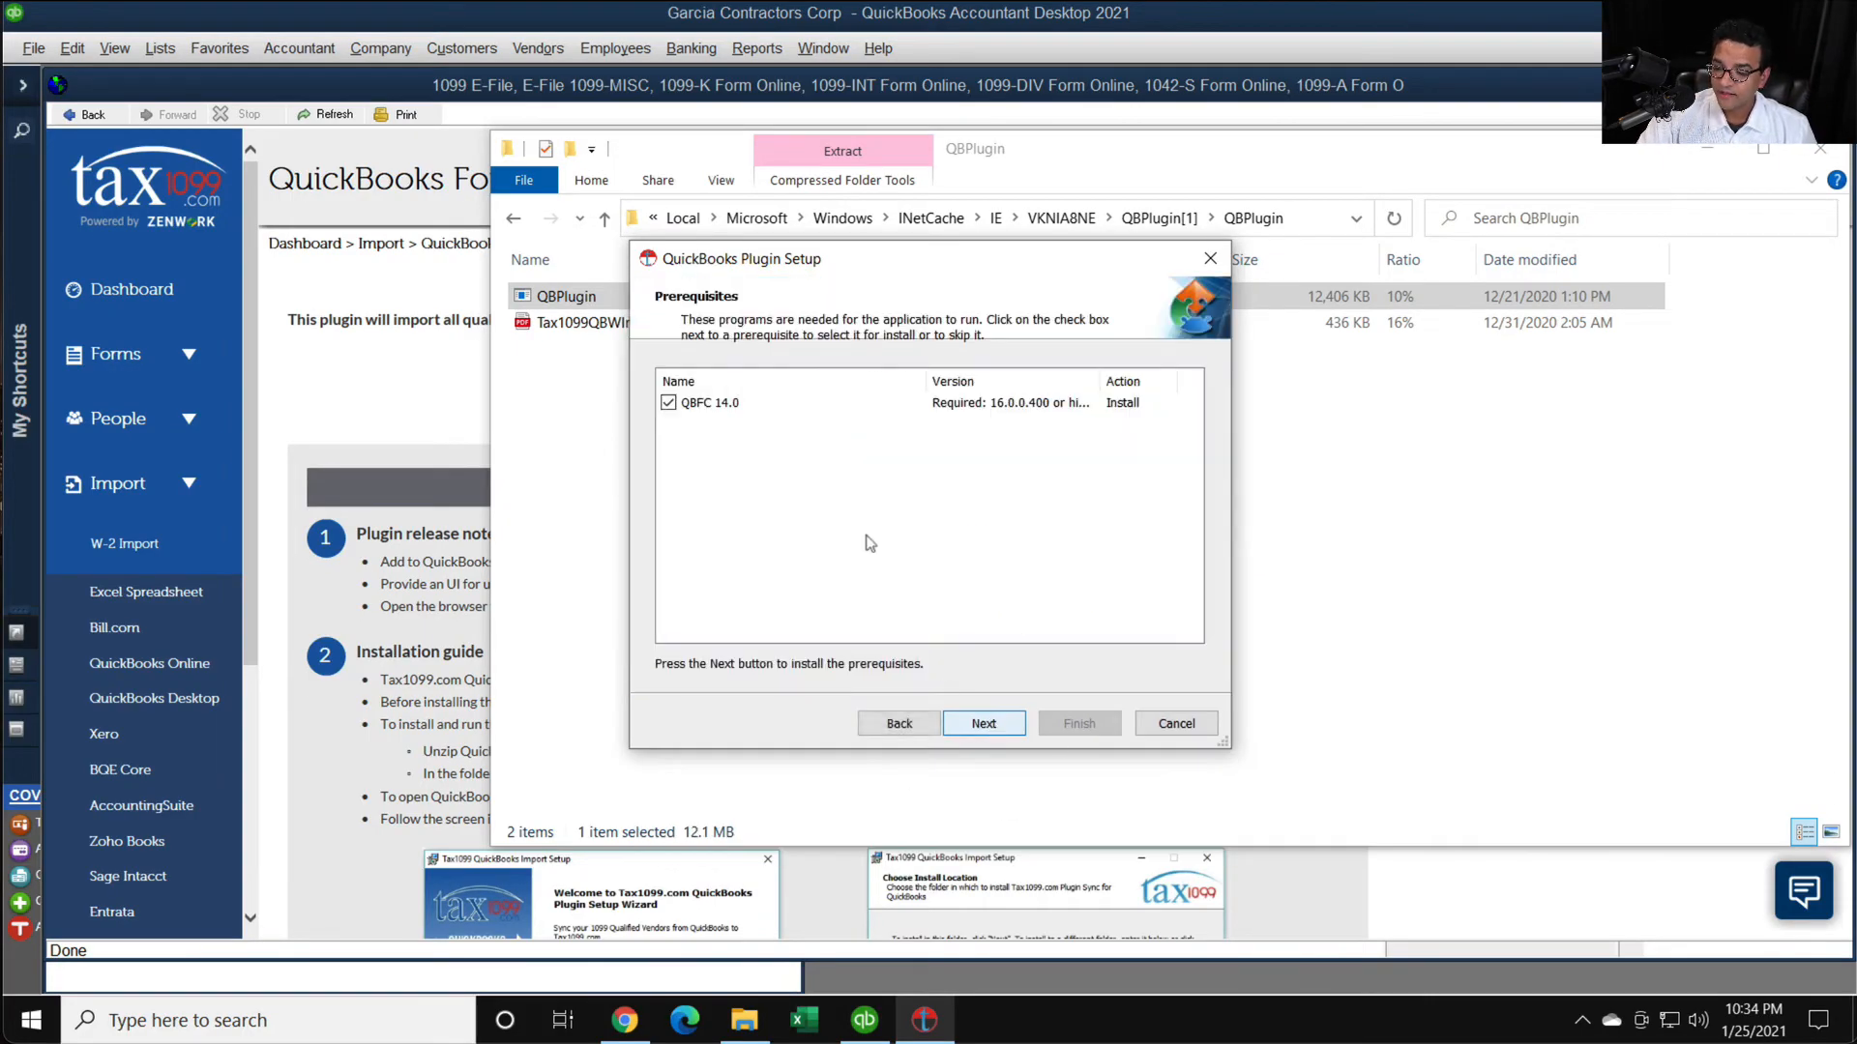
click(992, 723)
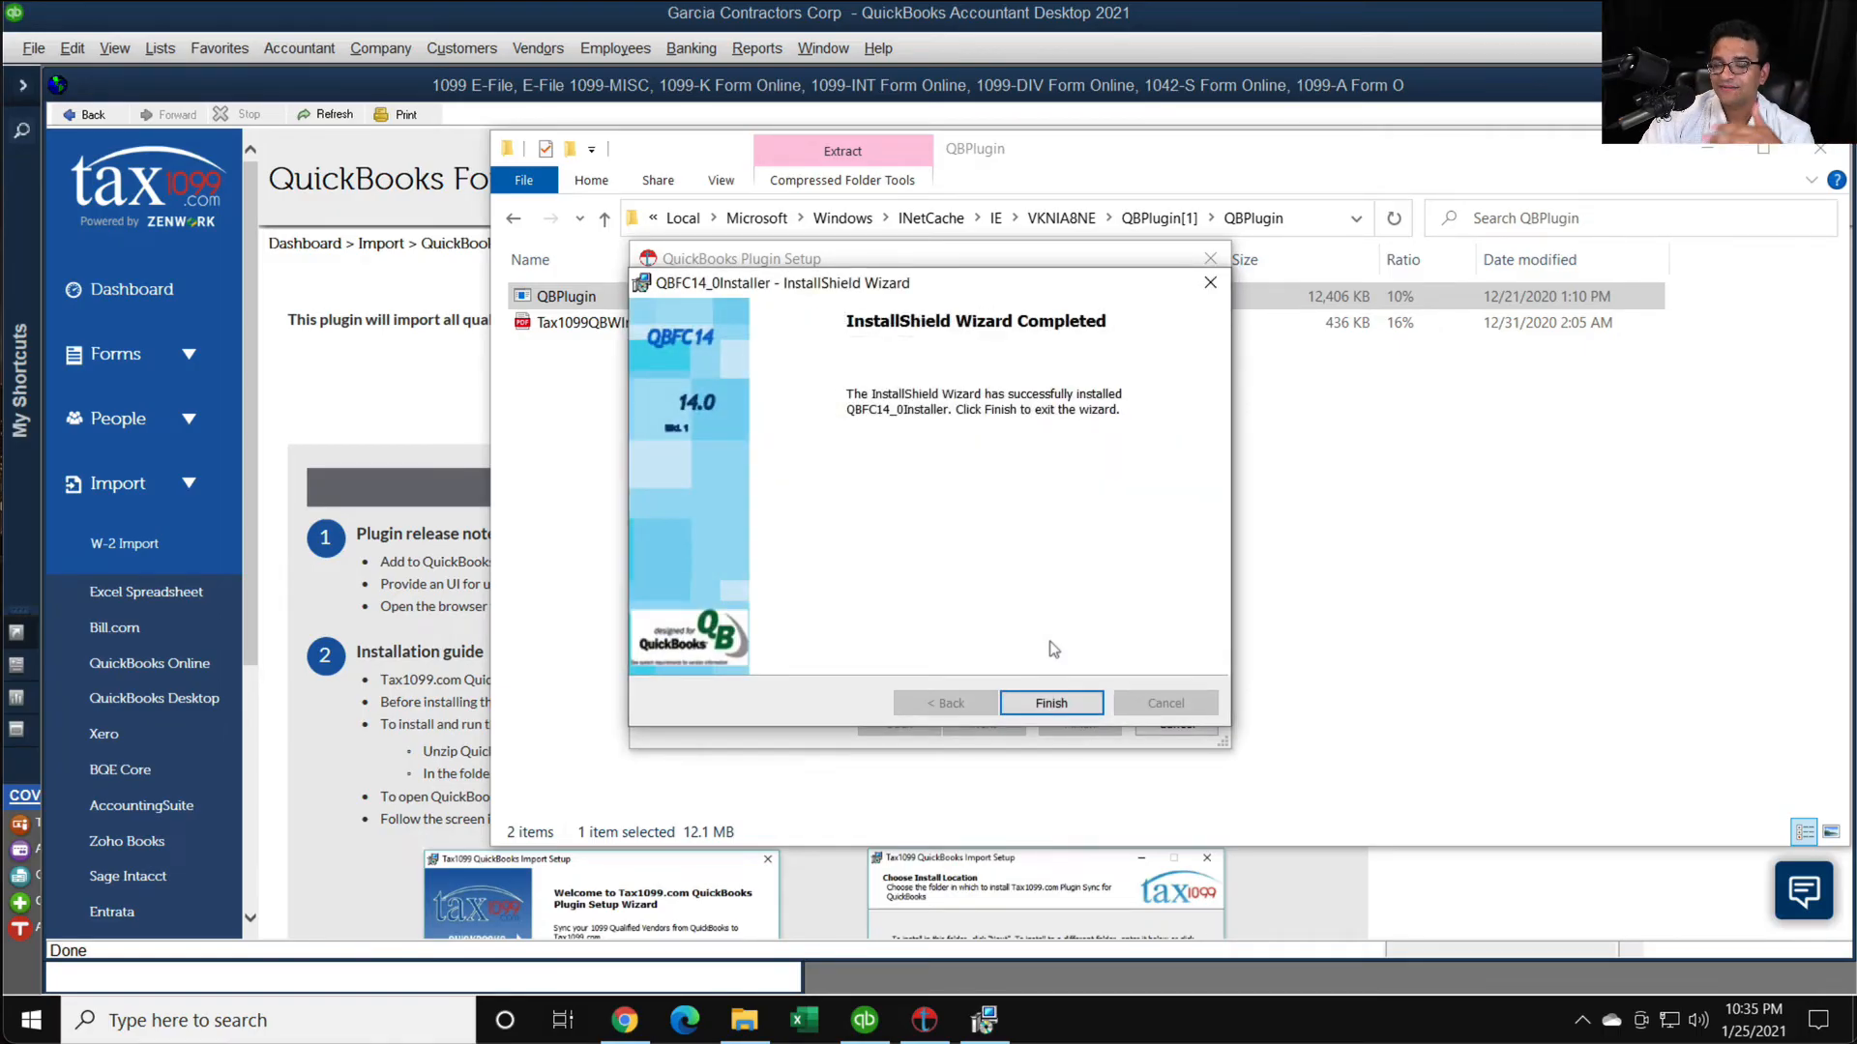
click(1054, 700)
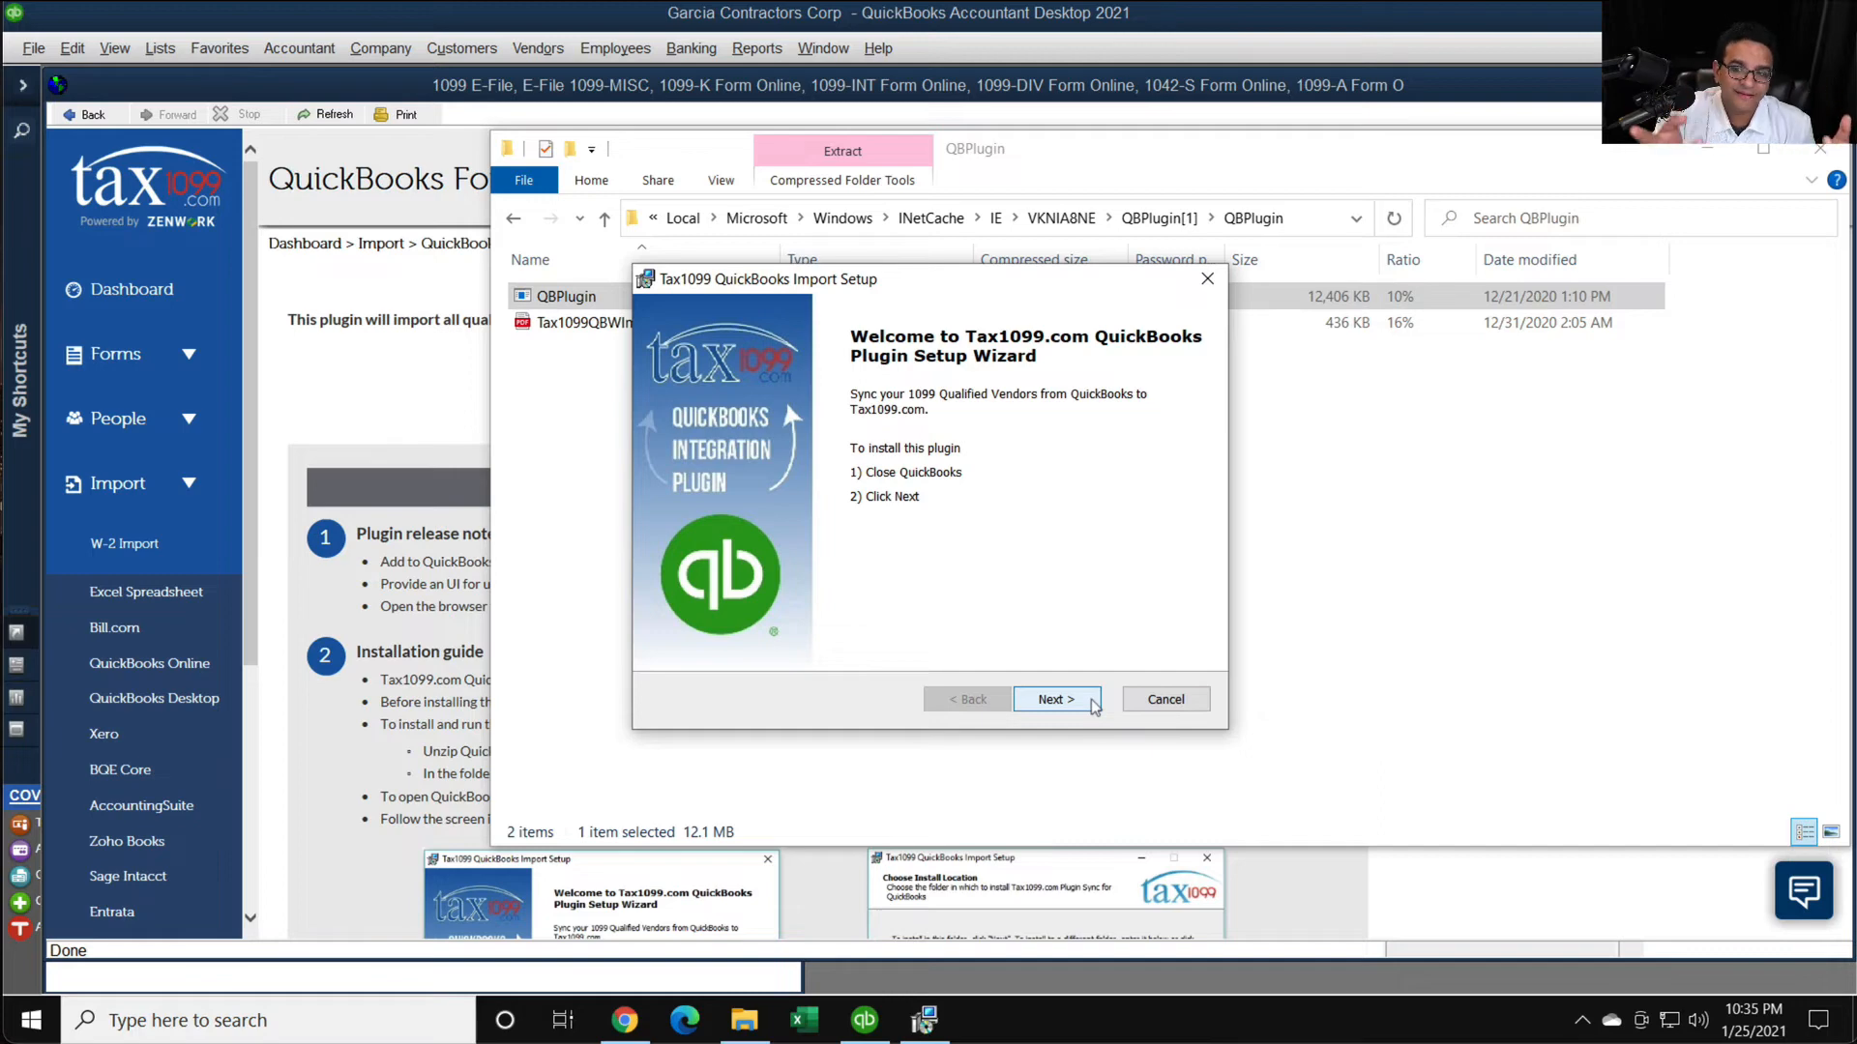
- Install the Tax1099 plugin in C:\Program Files (x86)\Tax1099\QuickBooks Plugin\ with QuickBooks closed, finish the setup, and close the leftover folder and browser windows
click(1055, 699)
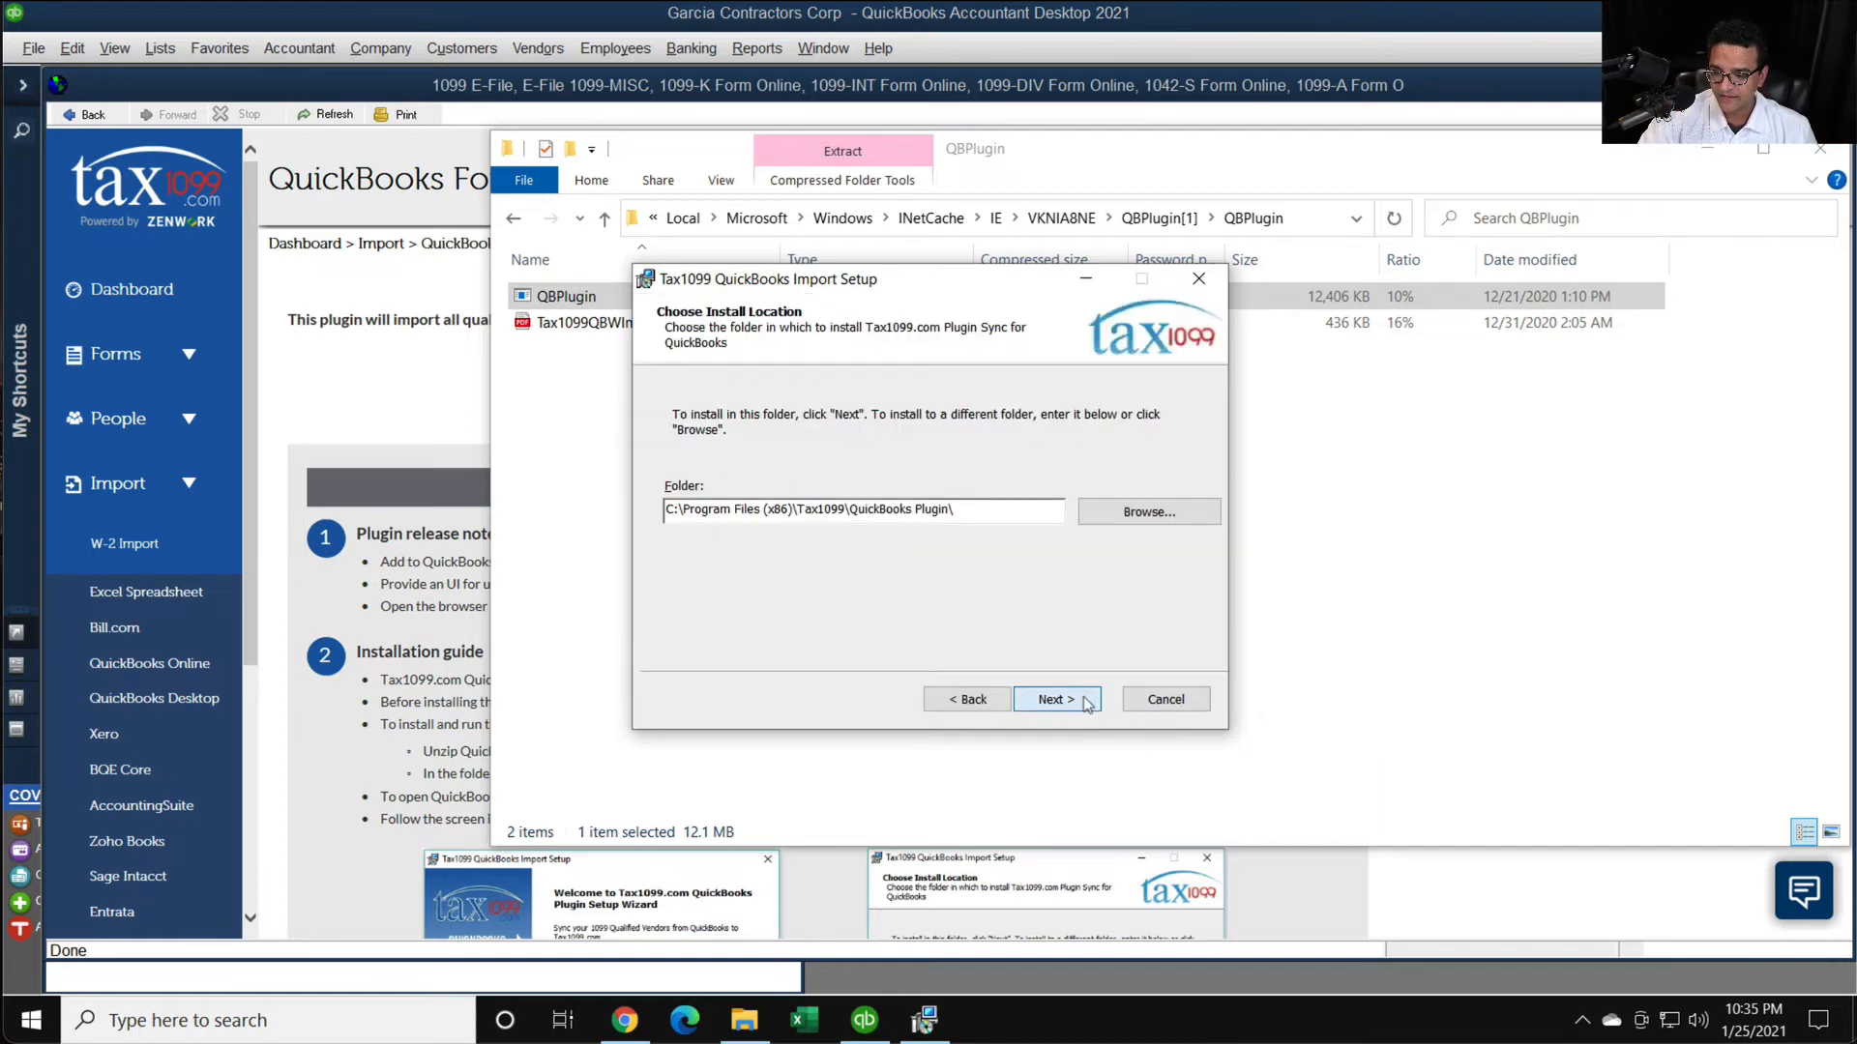
click(1085, 701)
click(1056, 699)
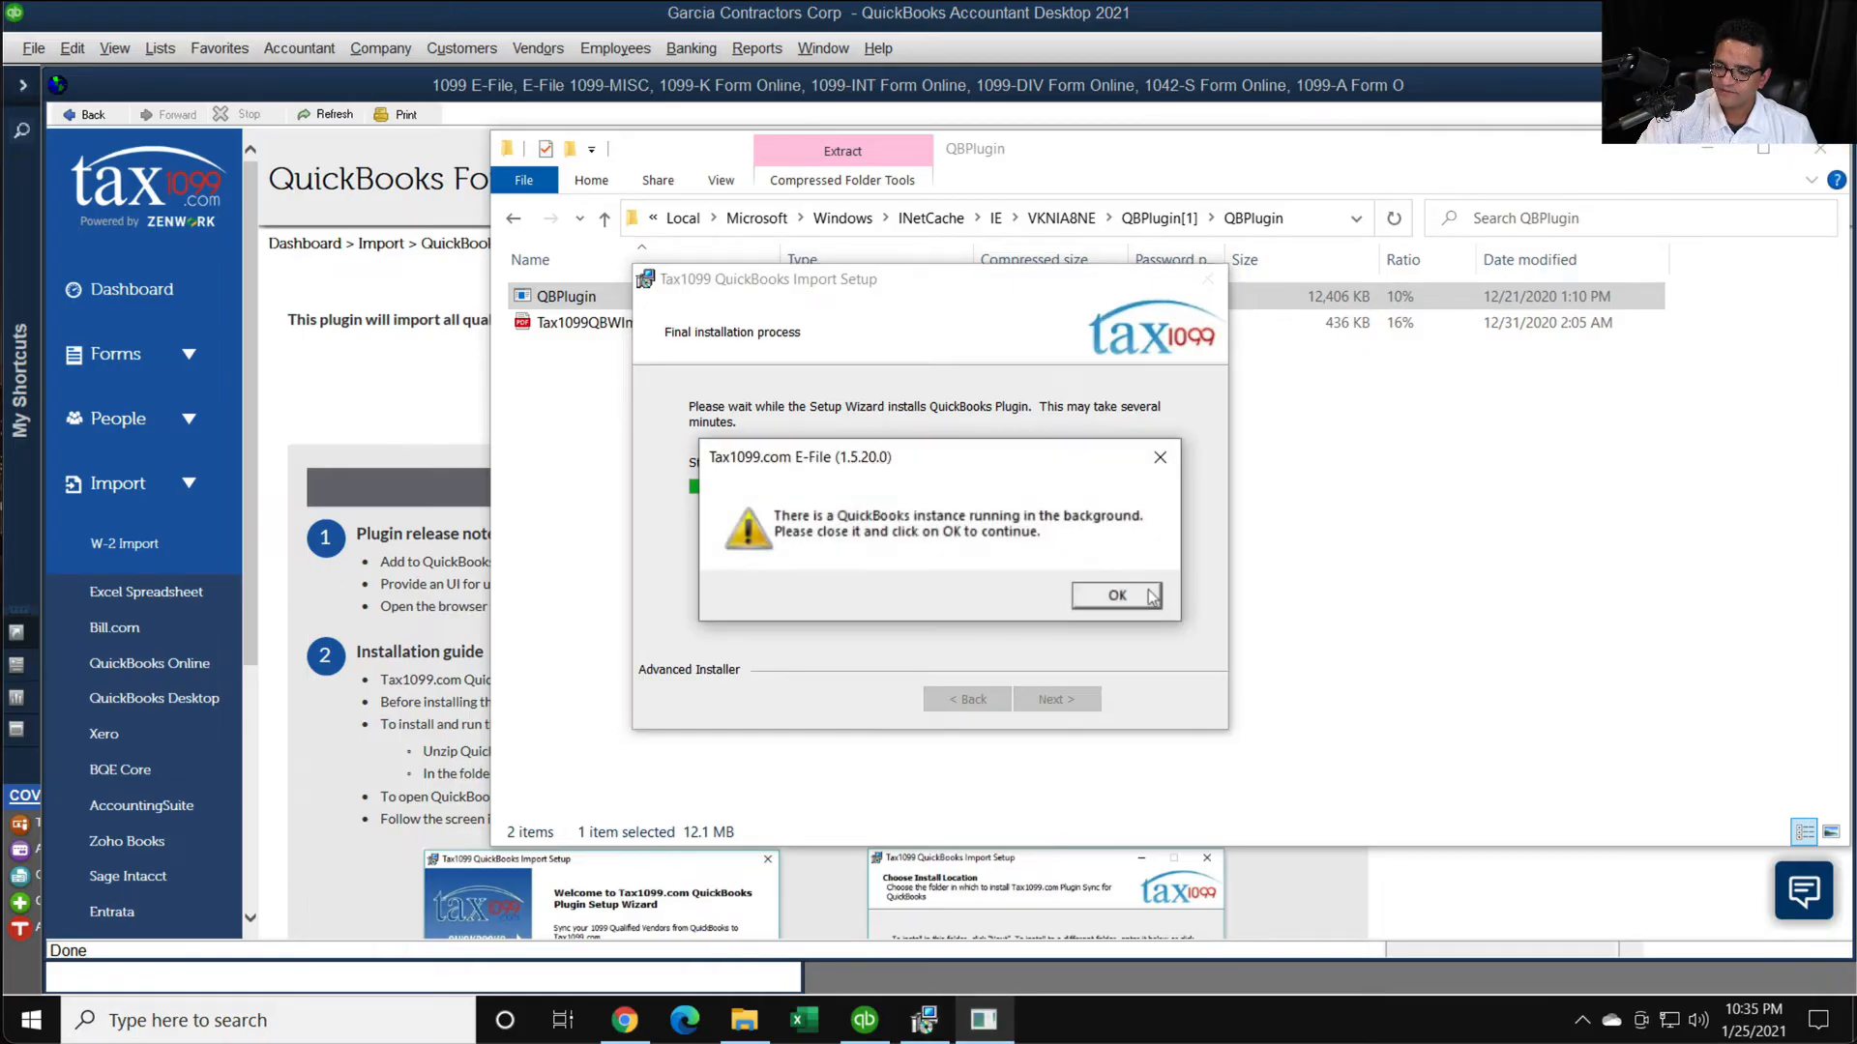
click(1117, 596)
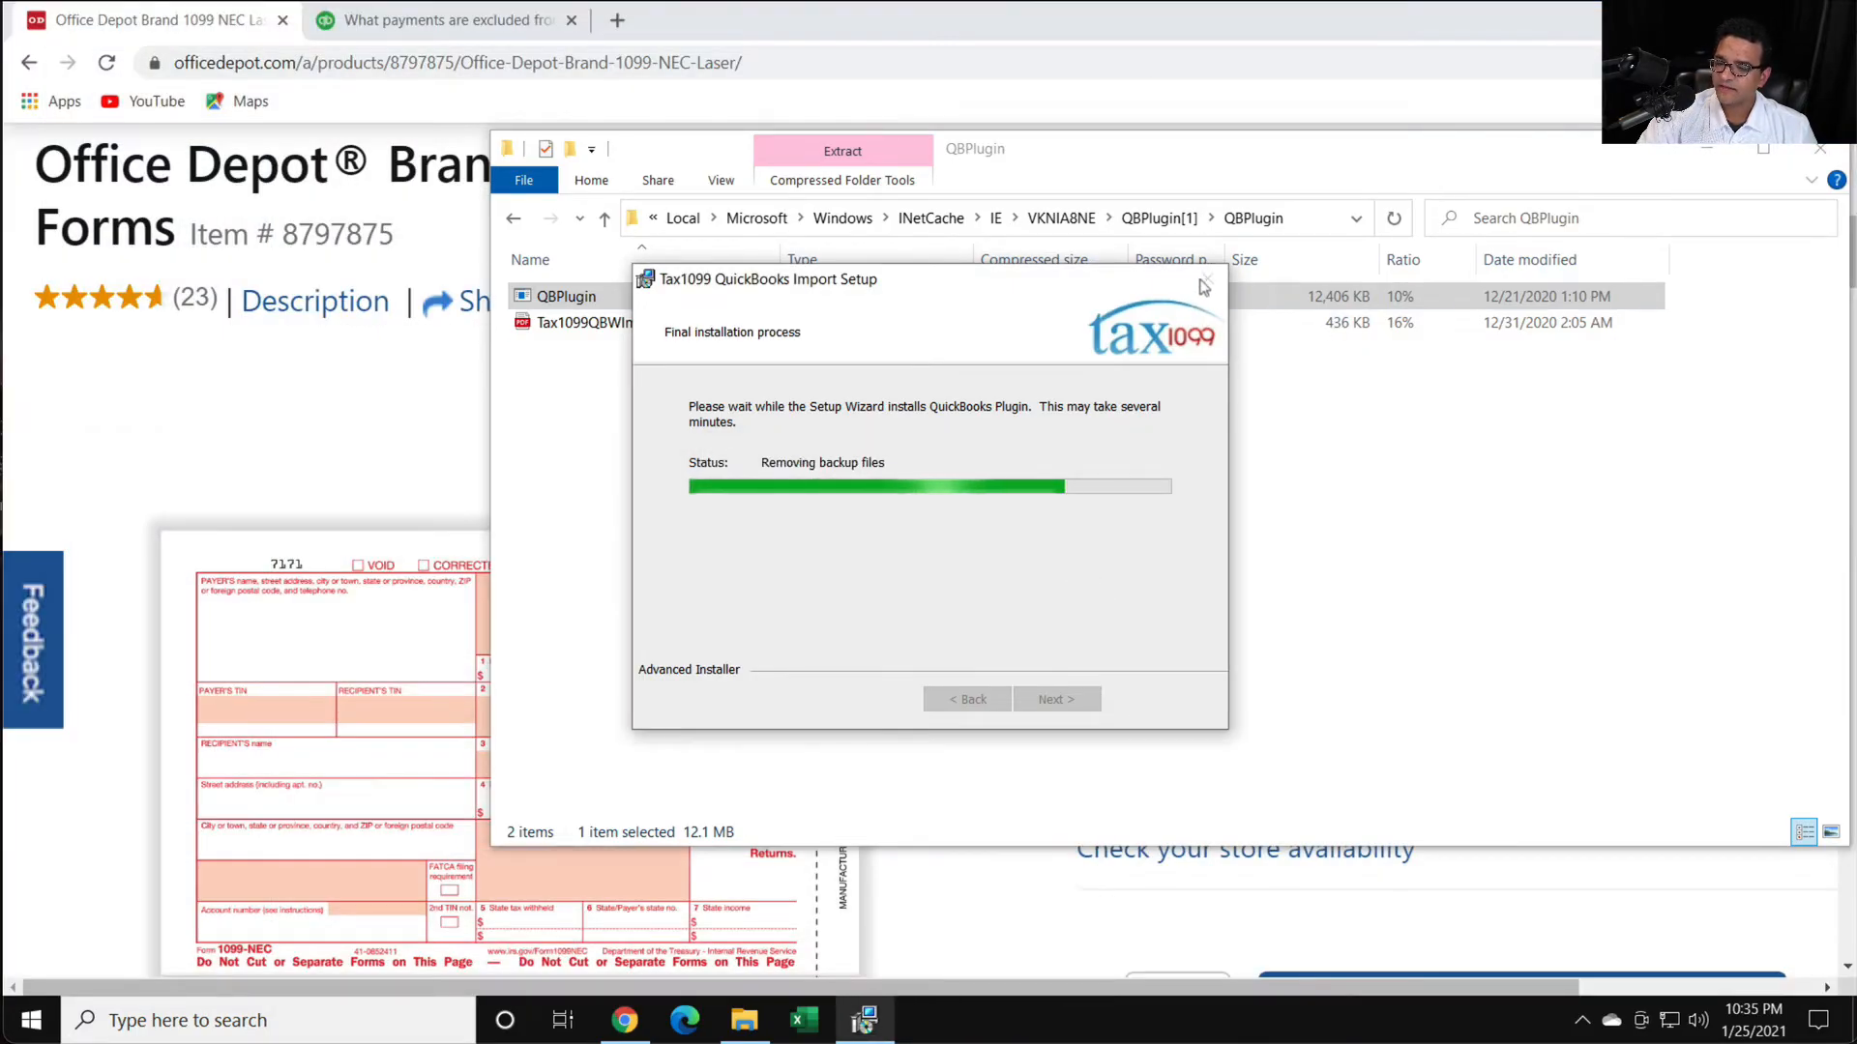
click(1064, 707)
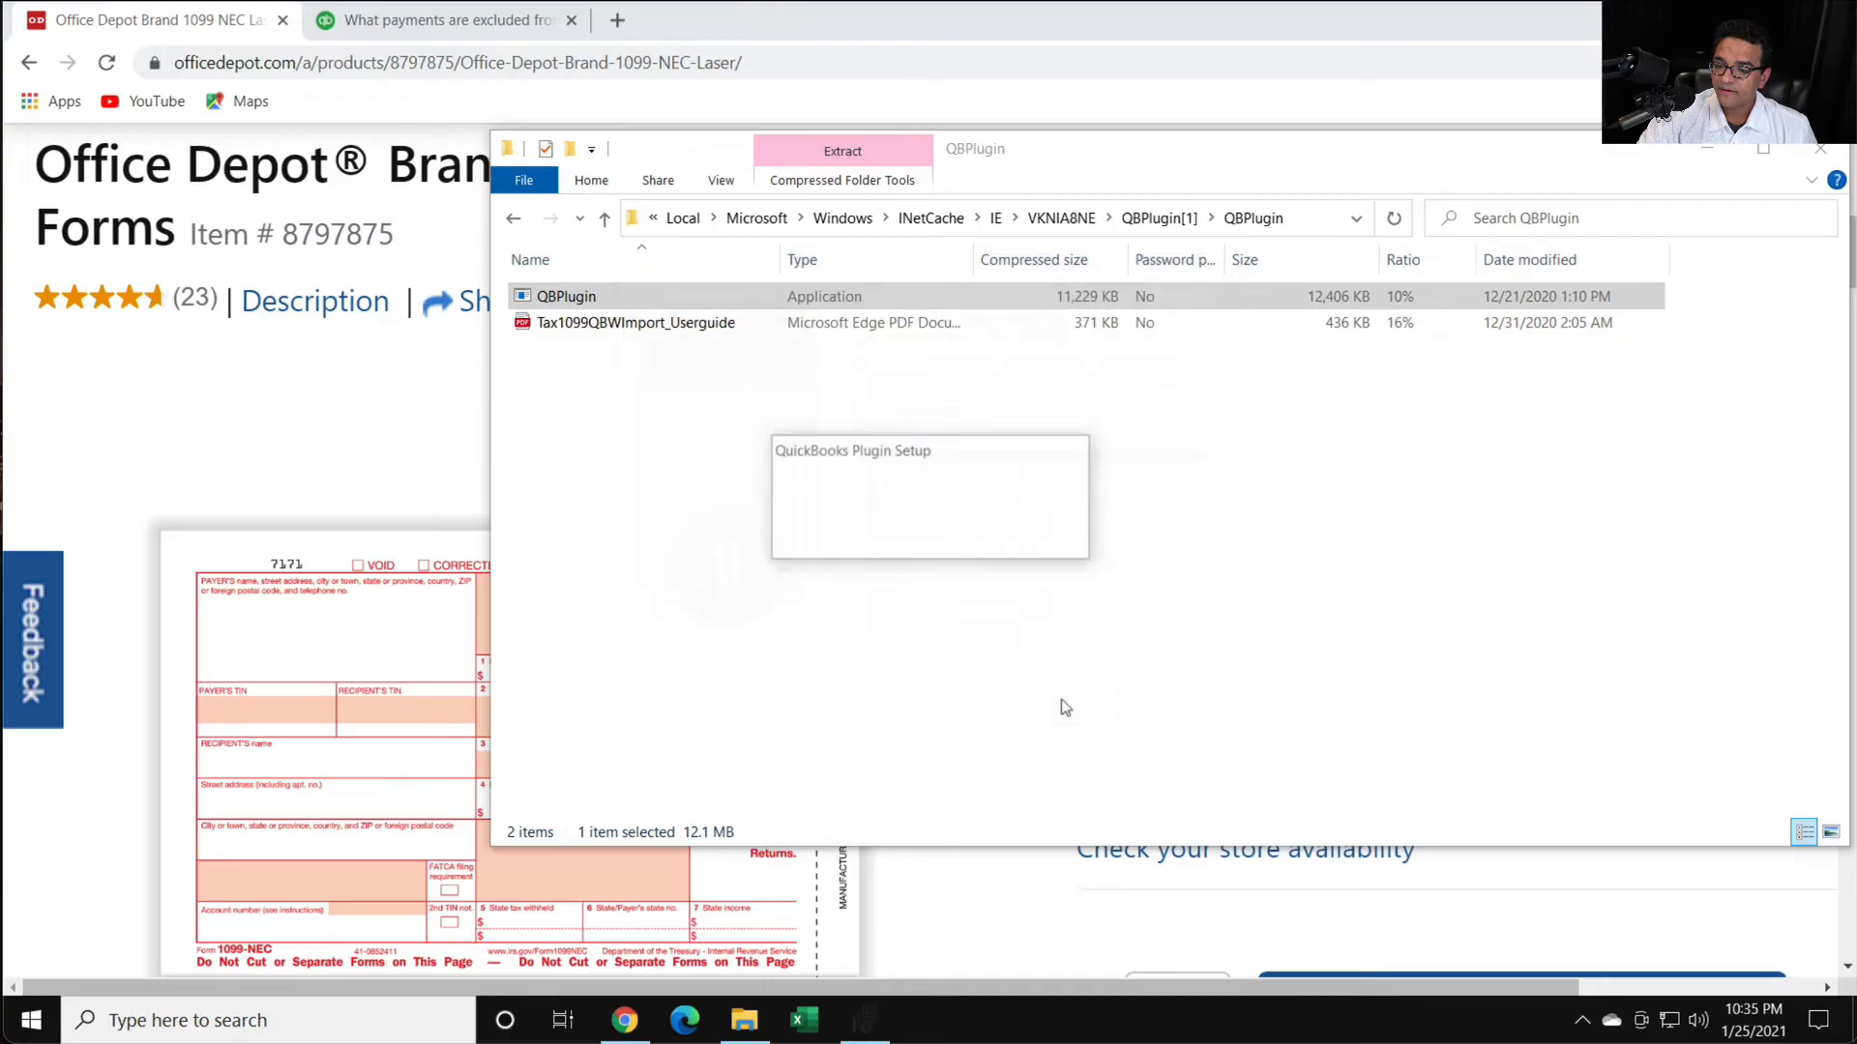
click(1821, 152)
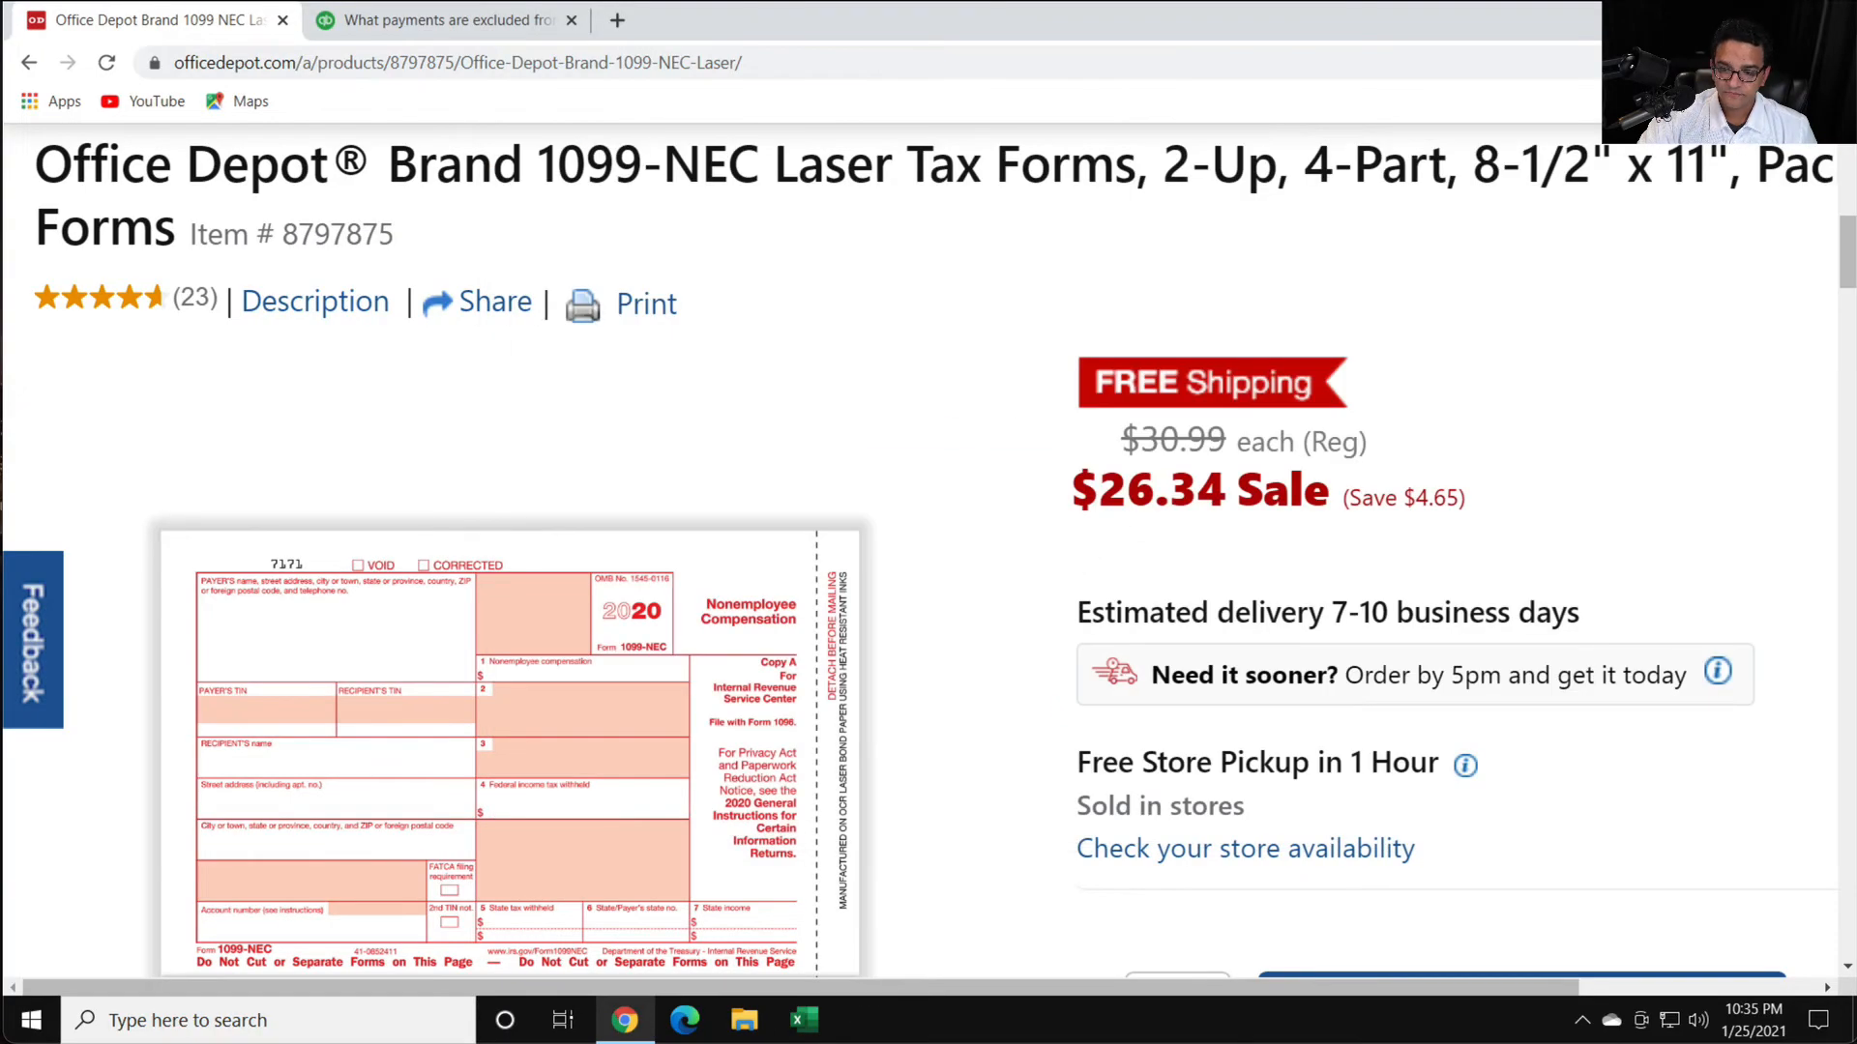
click(1827, 19)
- Launch QuickBooks from the QBA 2021 desktop shortcut as administrator and allow it to make changes to the device
double_click(60, 749)
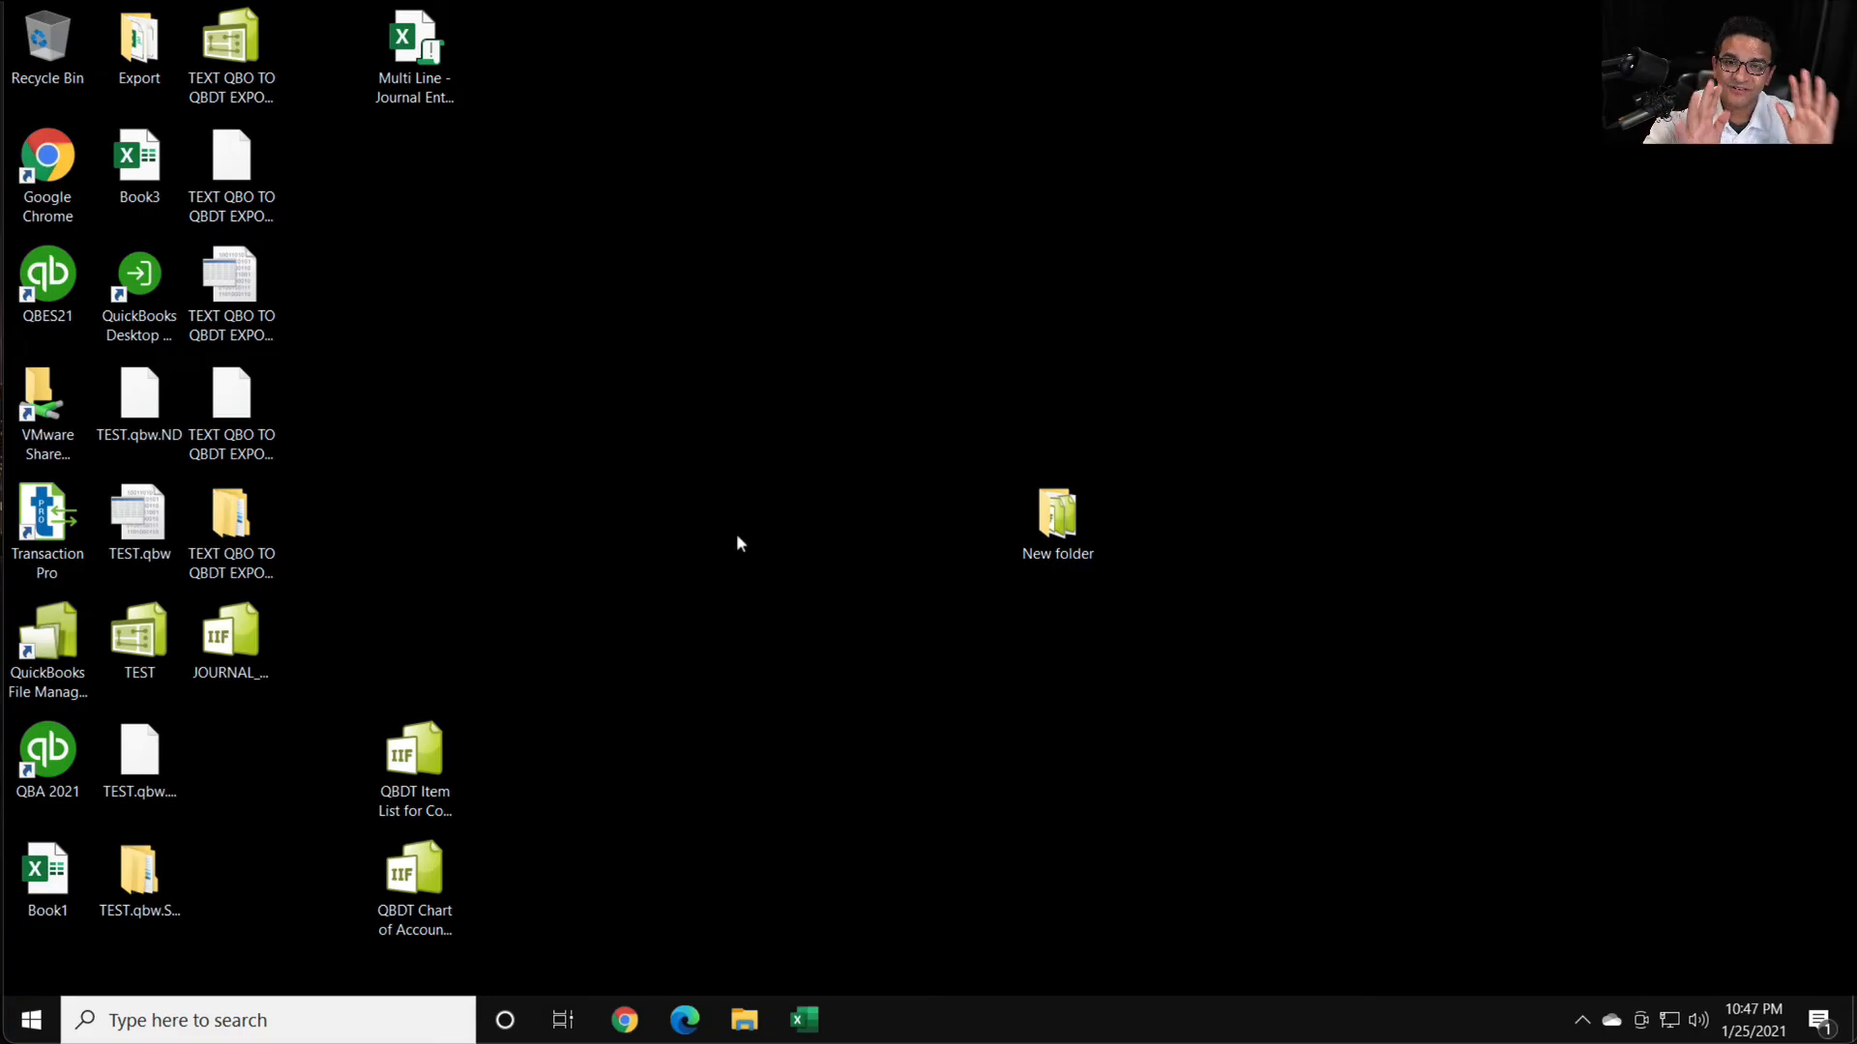
right_click(66, 749)
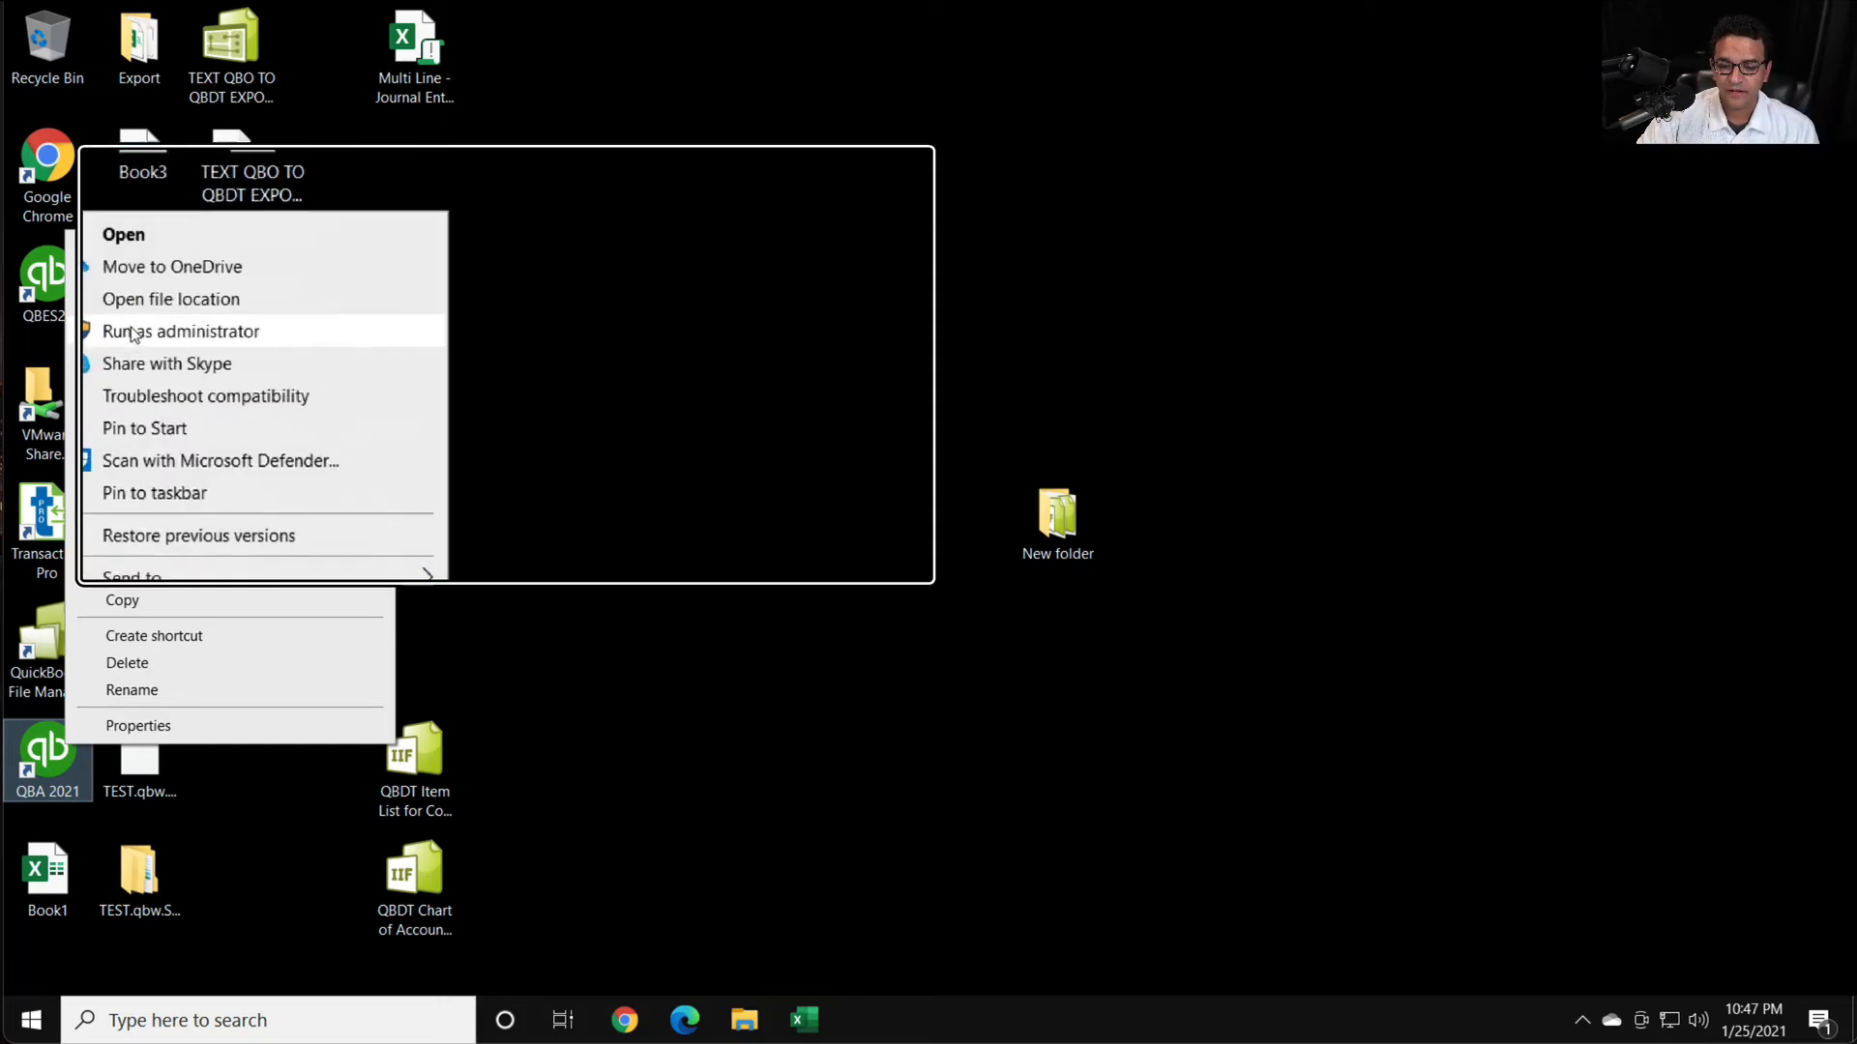
click(132, 334)
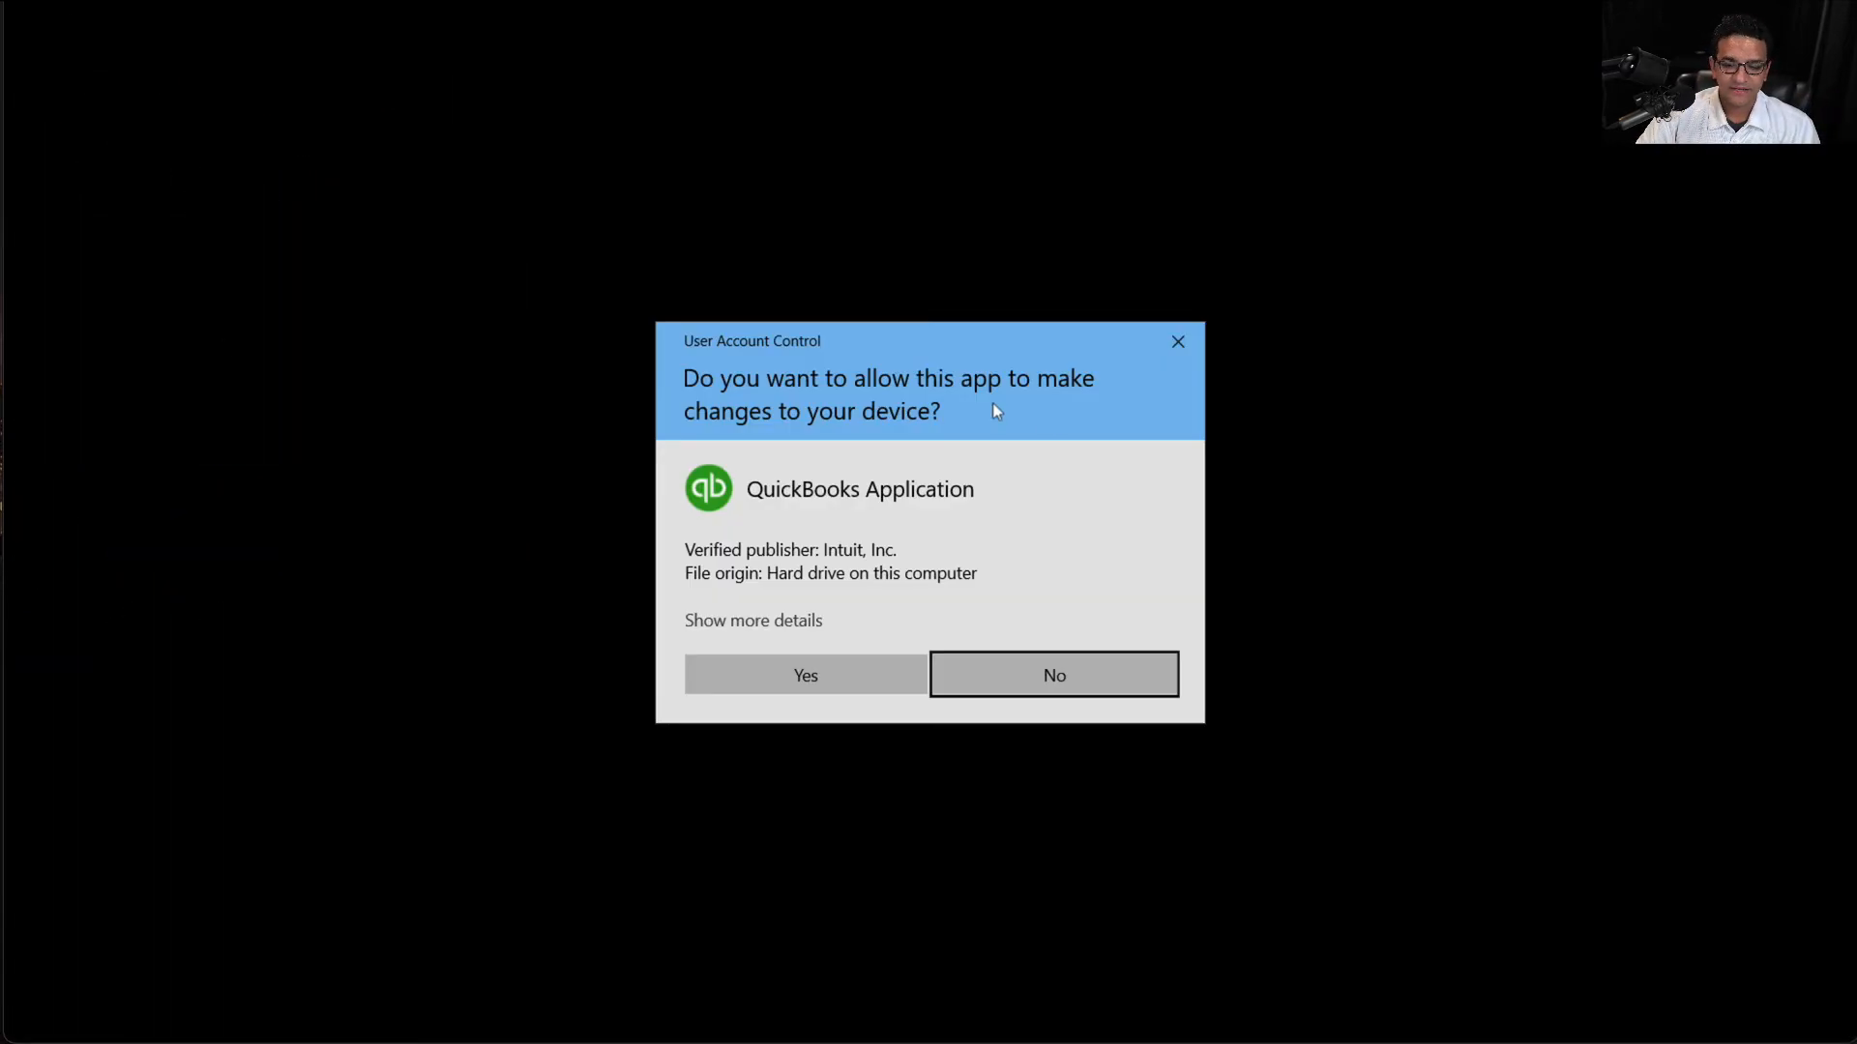
click(817, 668)
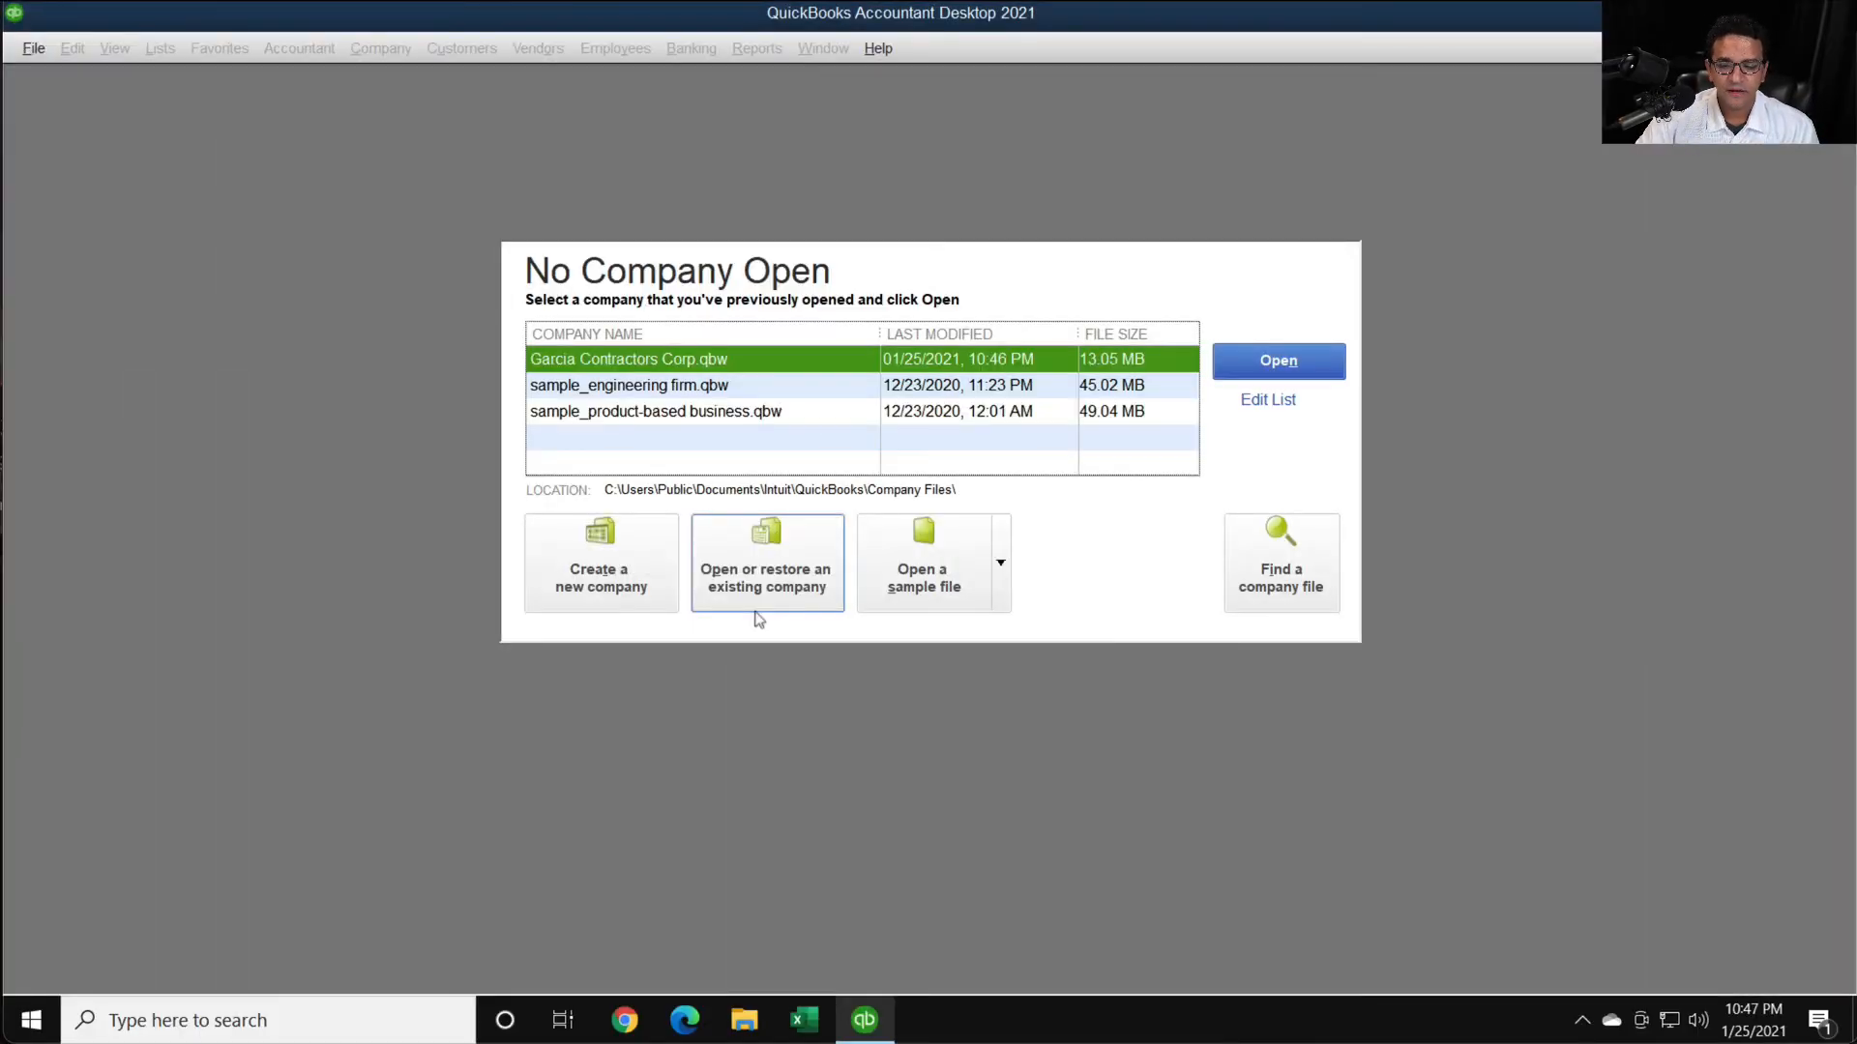
- Open the Garcia Contractors Corp company file and log in with the administrator password
click(1267, 361)
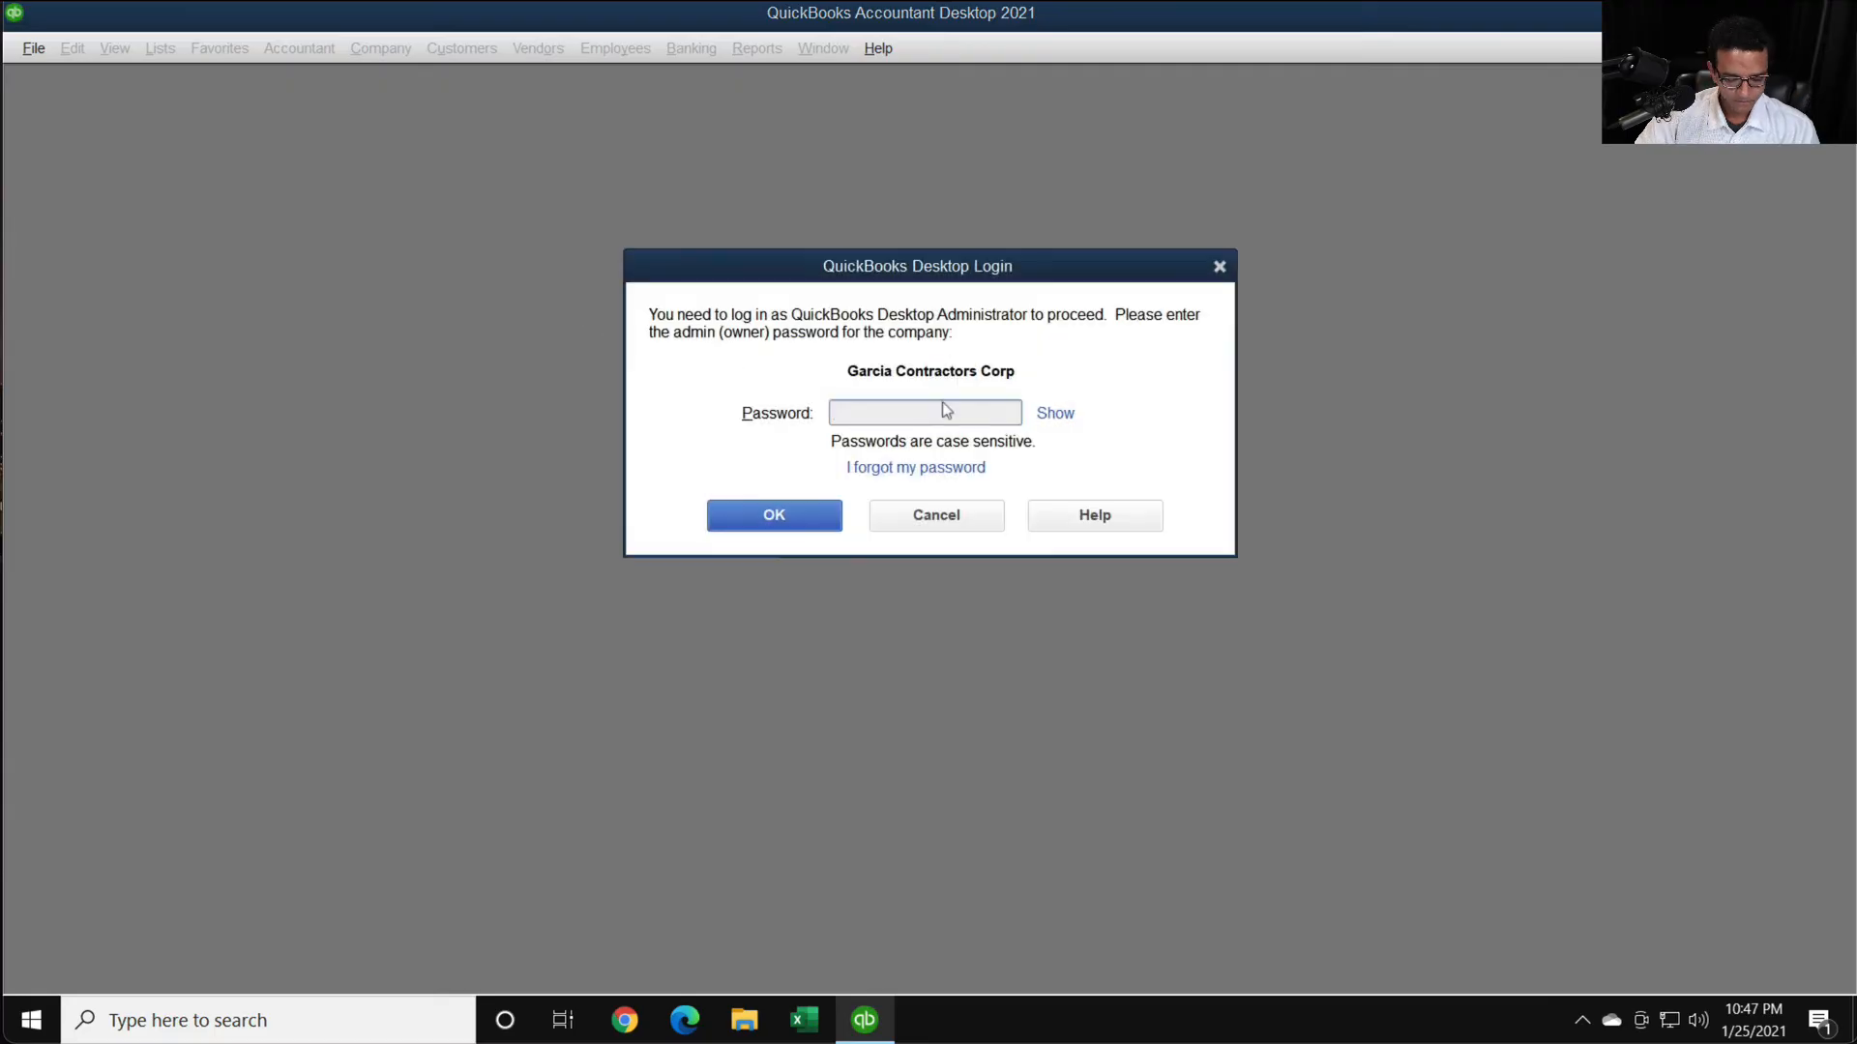
text(••••••••)
key(Return)
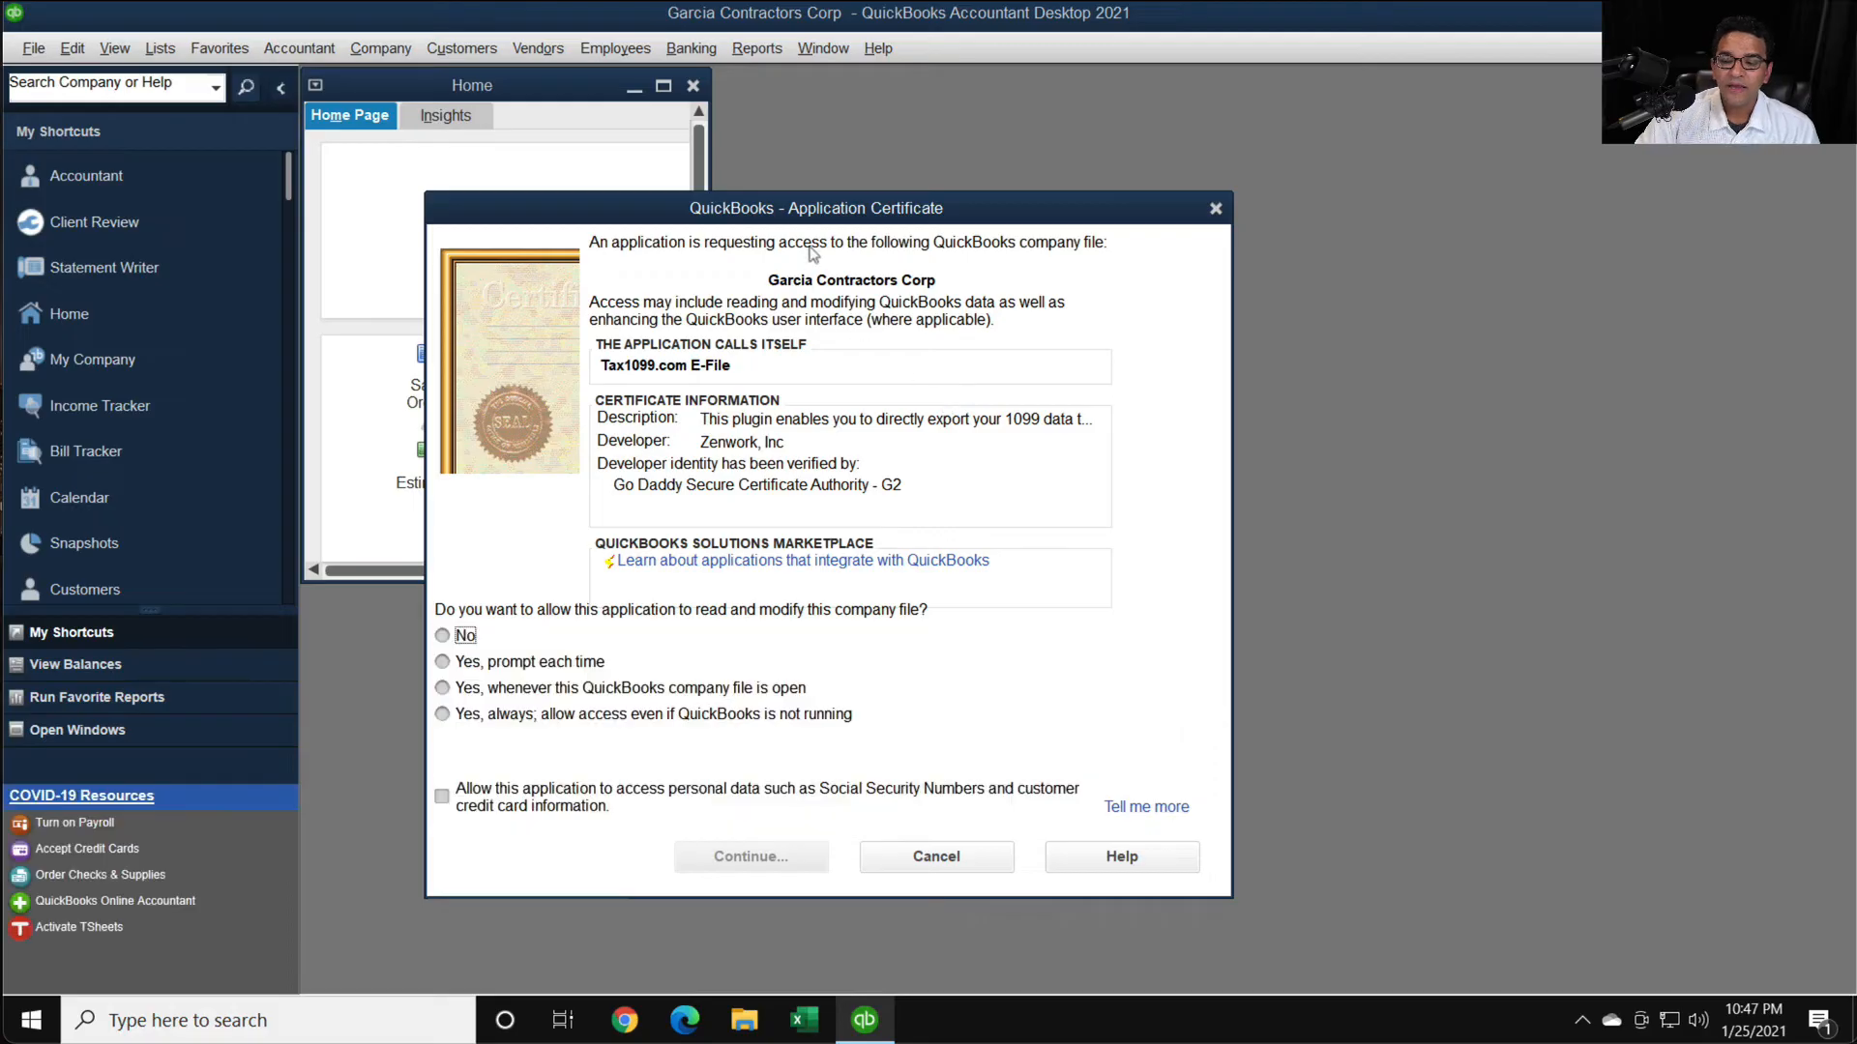
- Grant Tax1099.com E-File permanent access even when QuickBooks is not running, including access to personal data, and confirm the authorization
drag(794, 216, 850, 122)
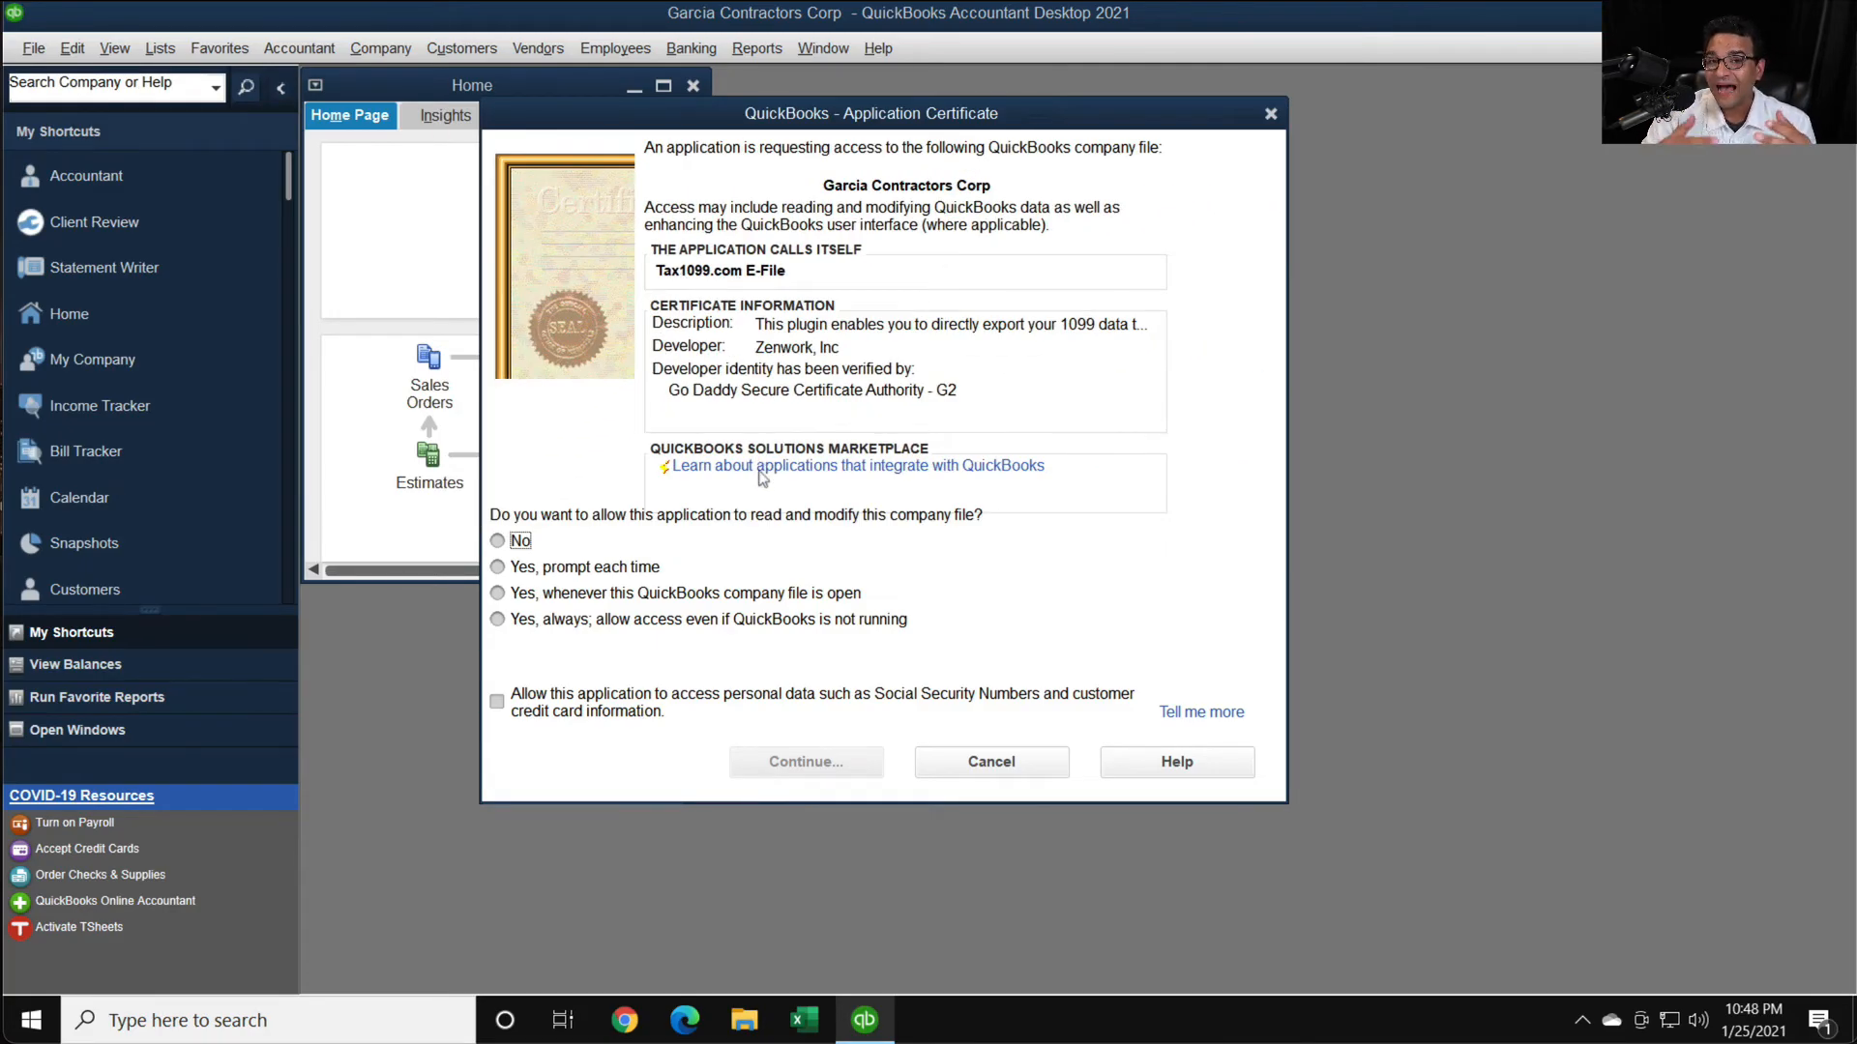
click(561, 623)
click(732, 426)
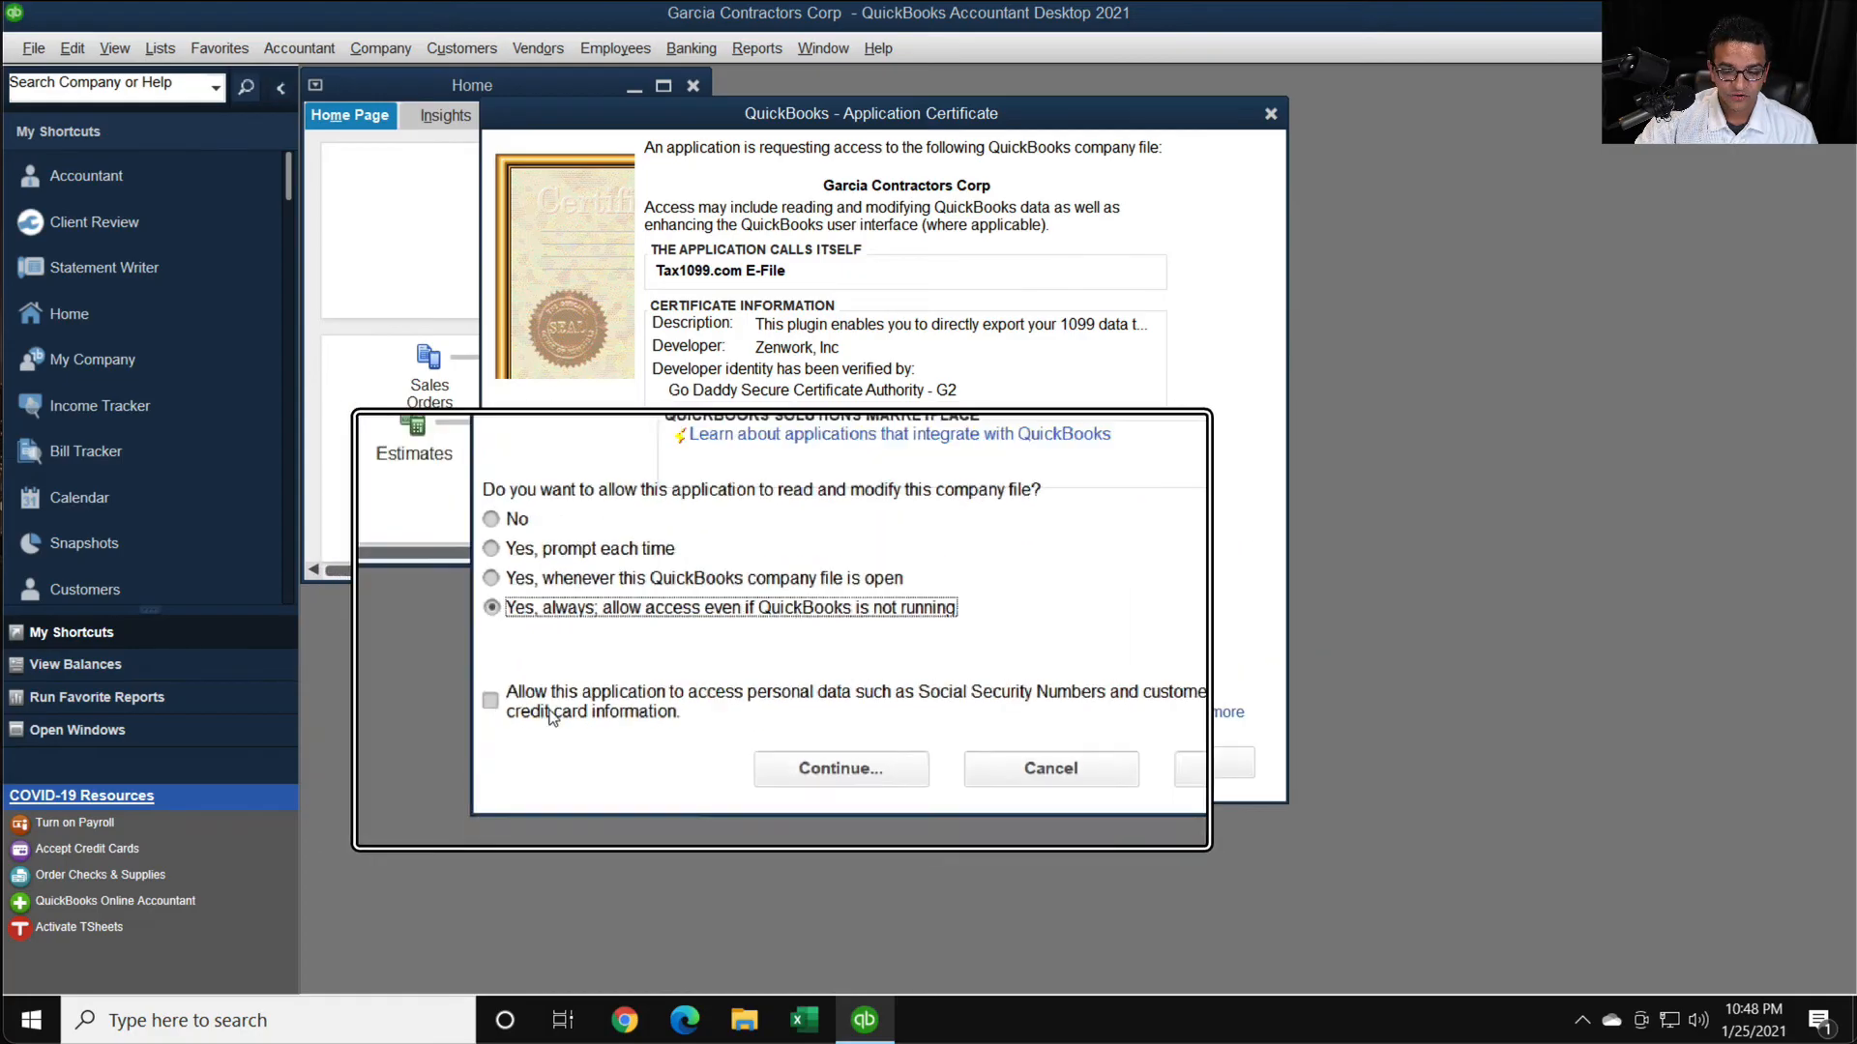
click(556, 711)
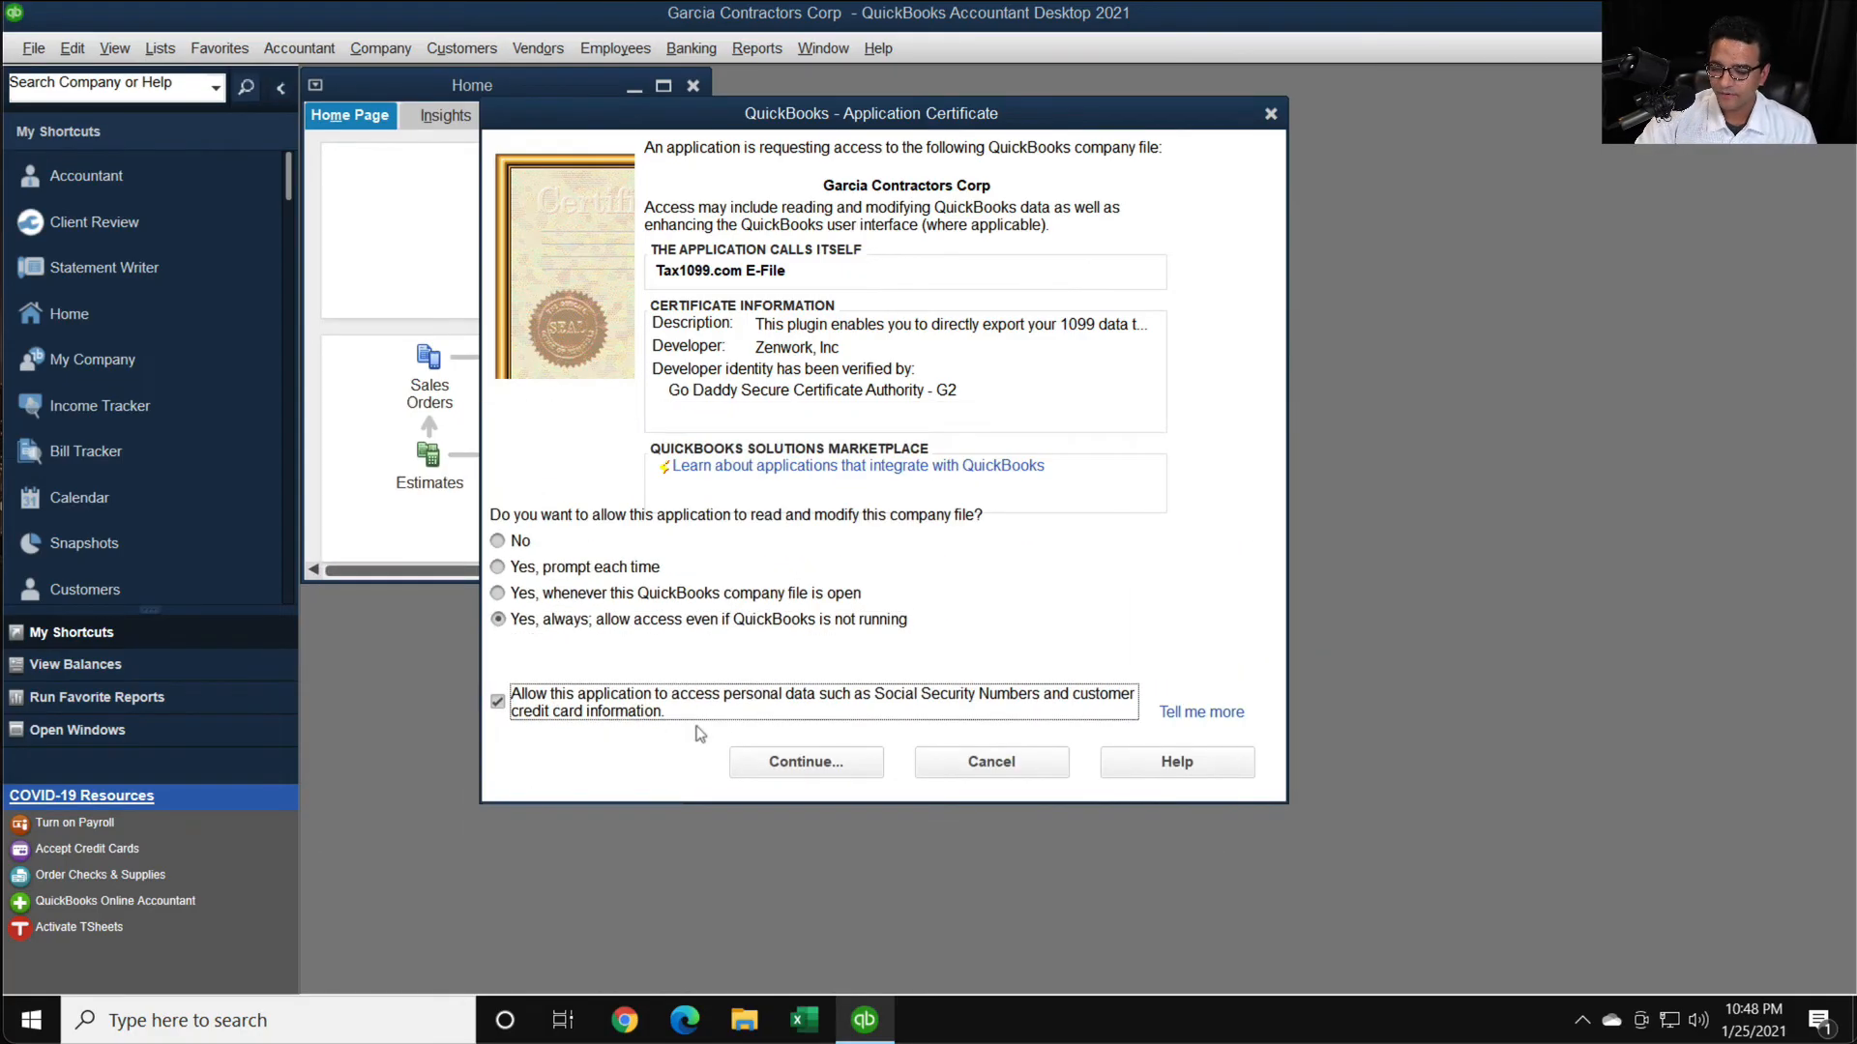
click(786, 763)
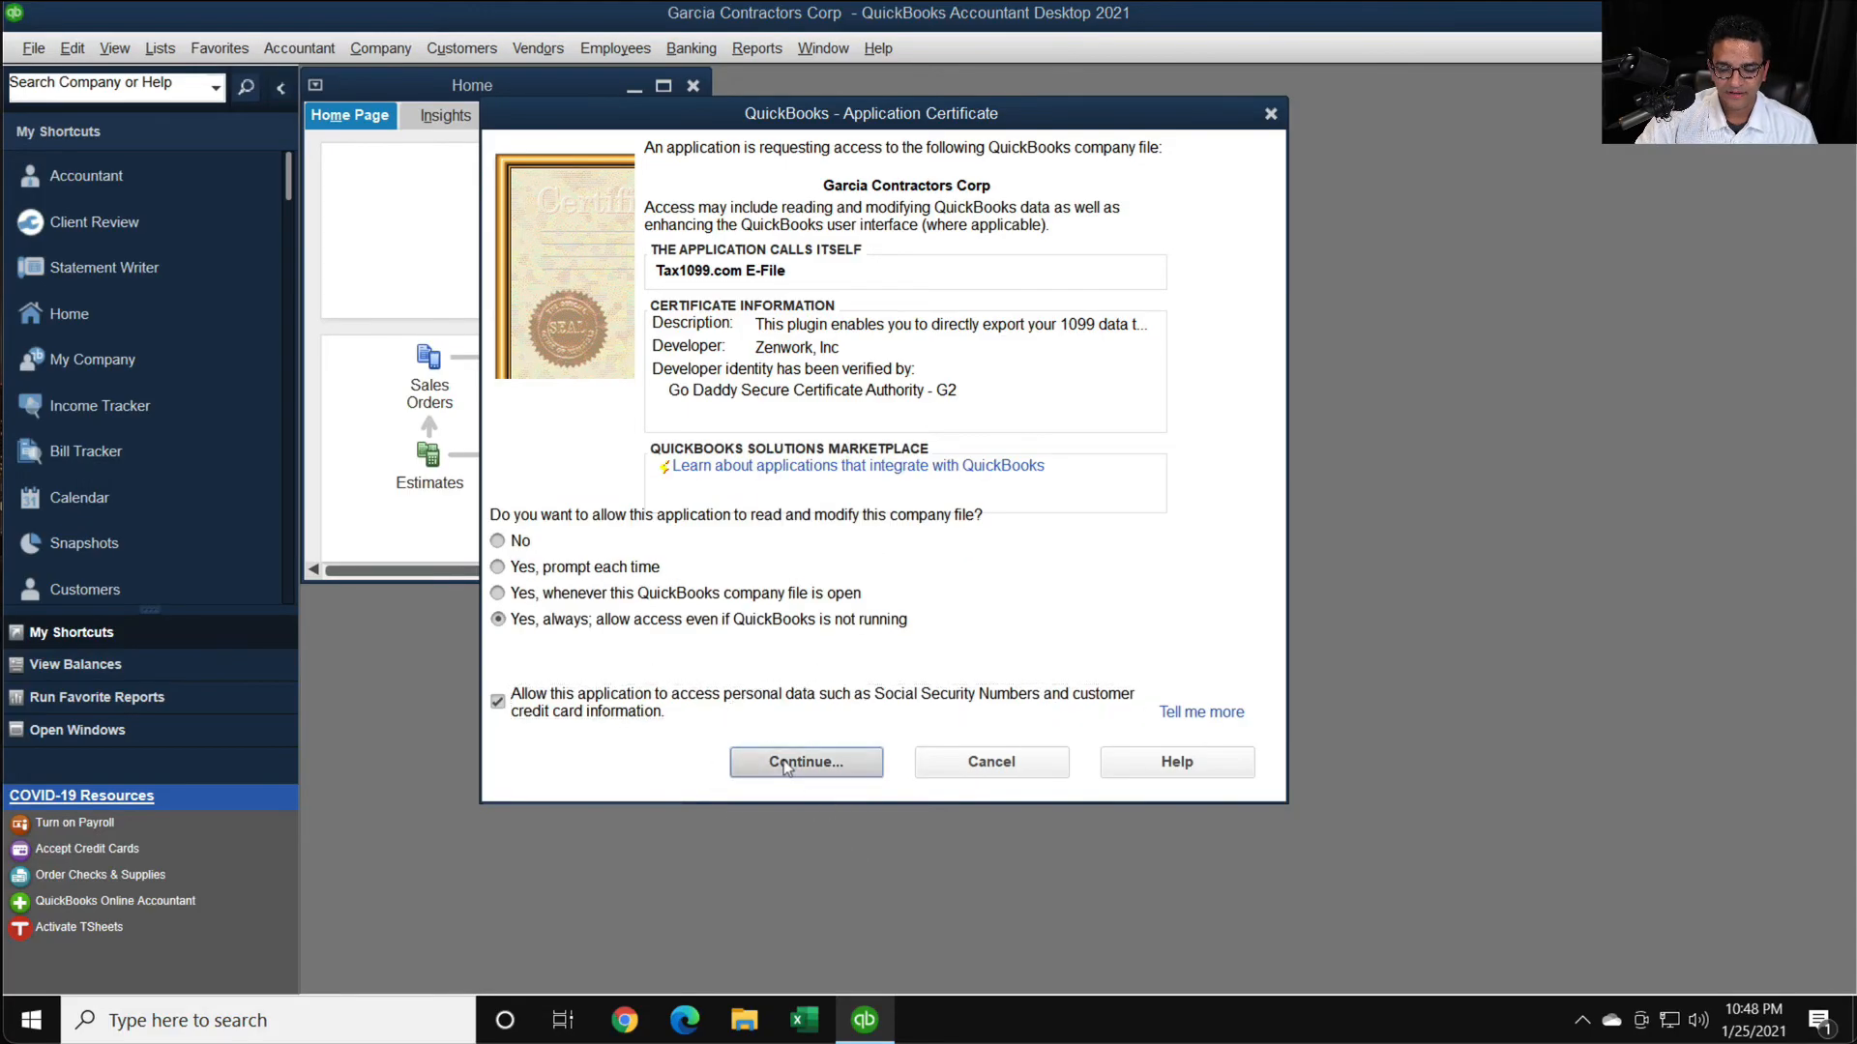
click(767, 587)
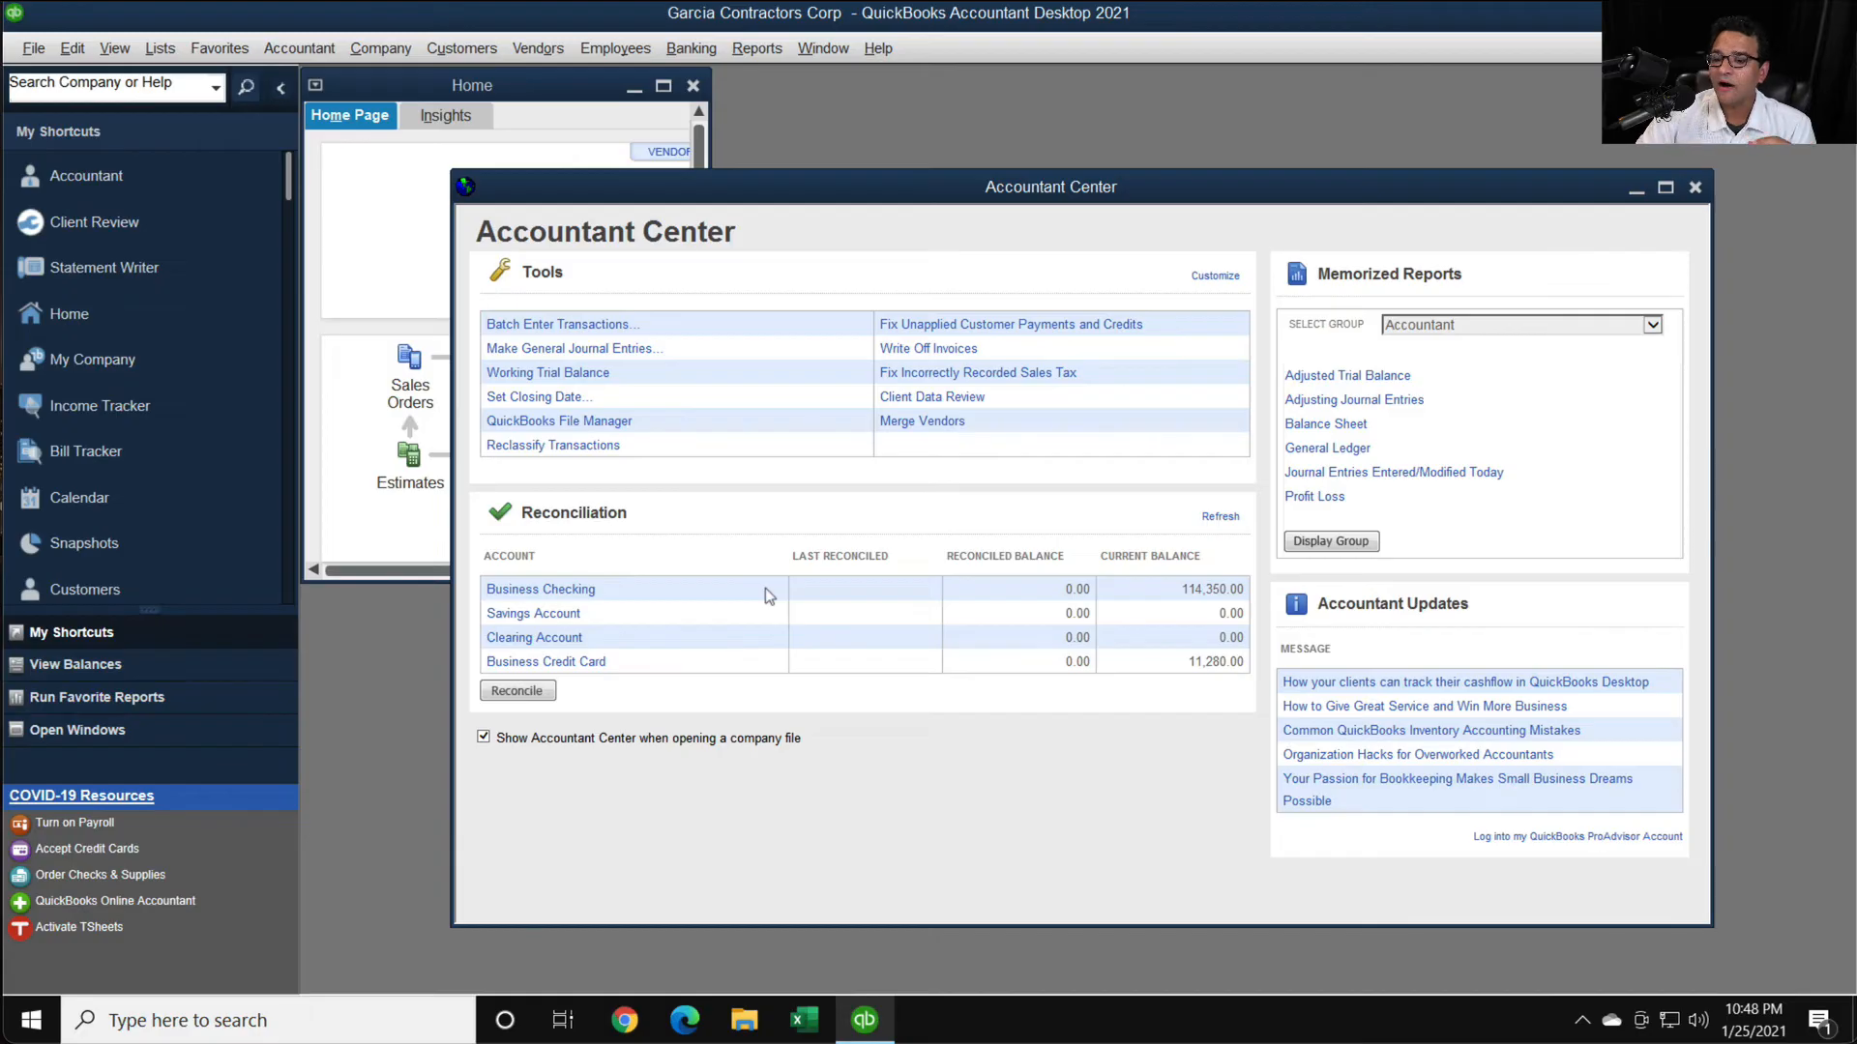
- Clear the Accountant Center away, maximize the Home window, and launch Upload 1099 Data from Tax1099.com E-File
click(1691, 188)
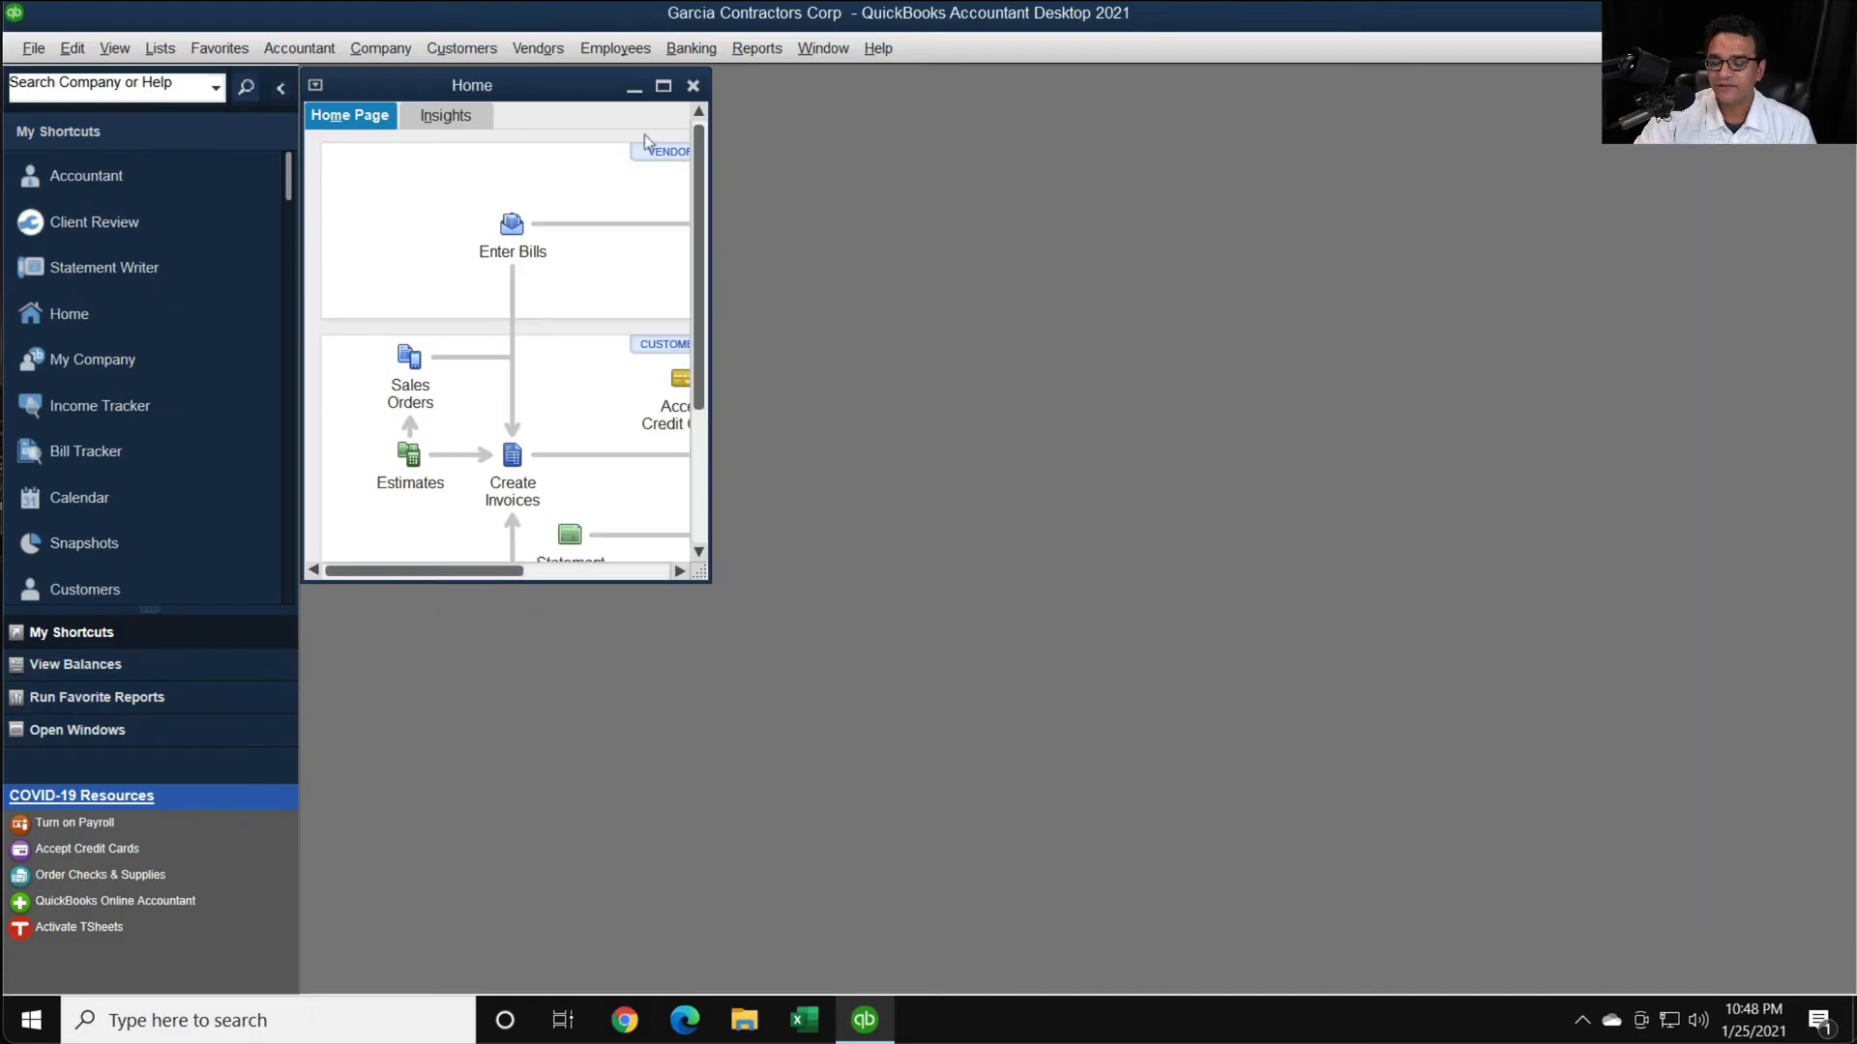
click(664, 87)
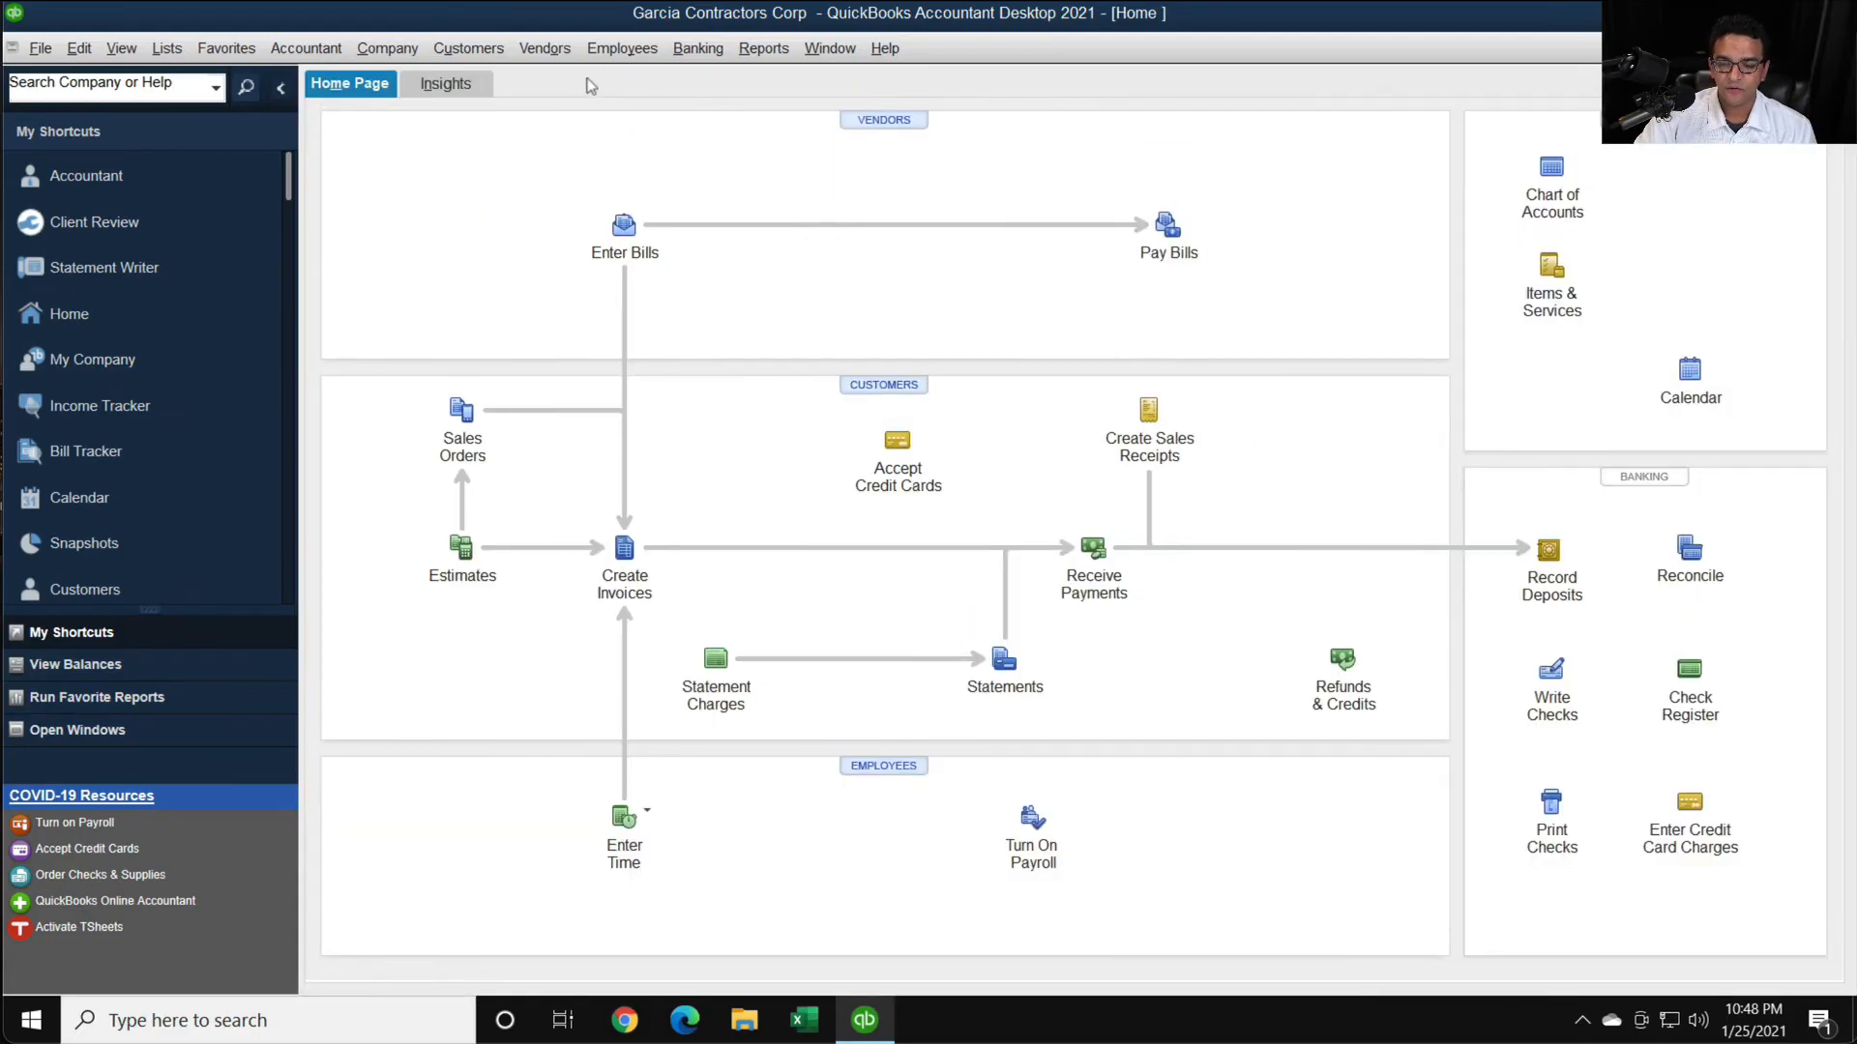
click(544, 48)
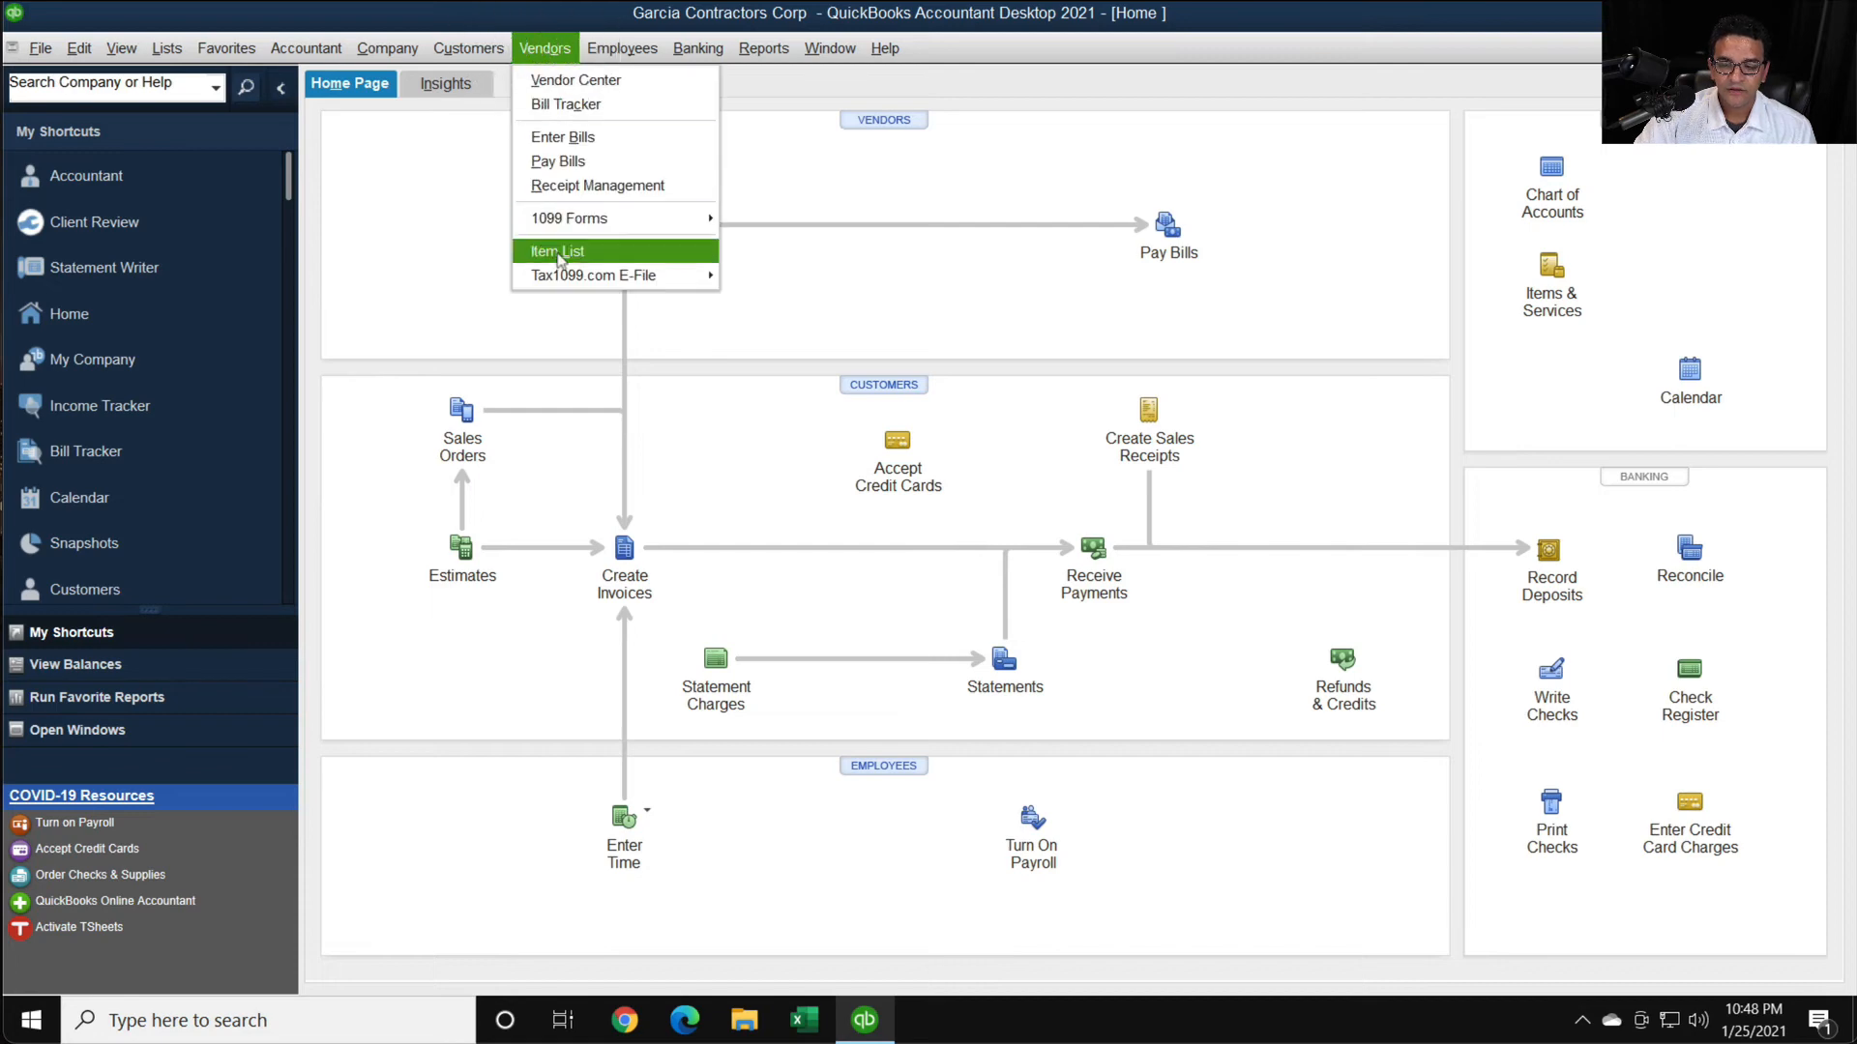
mouse_move(562, 279)
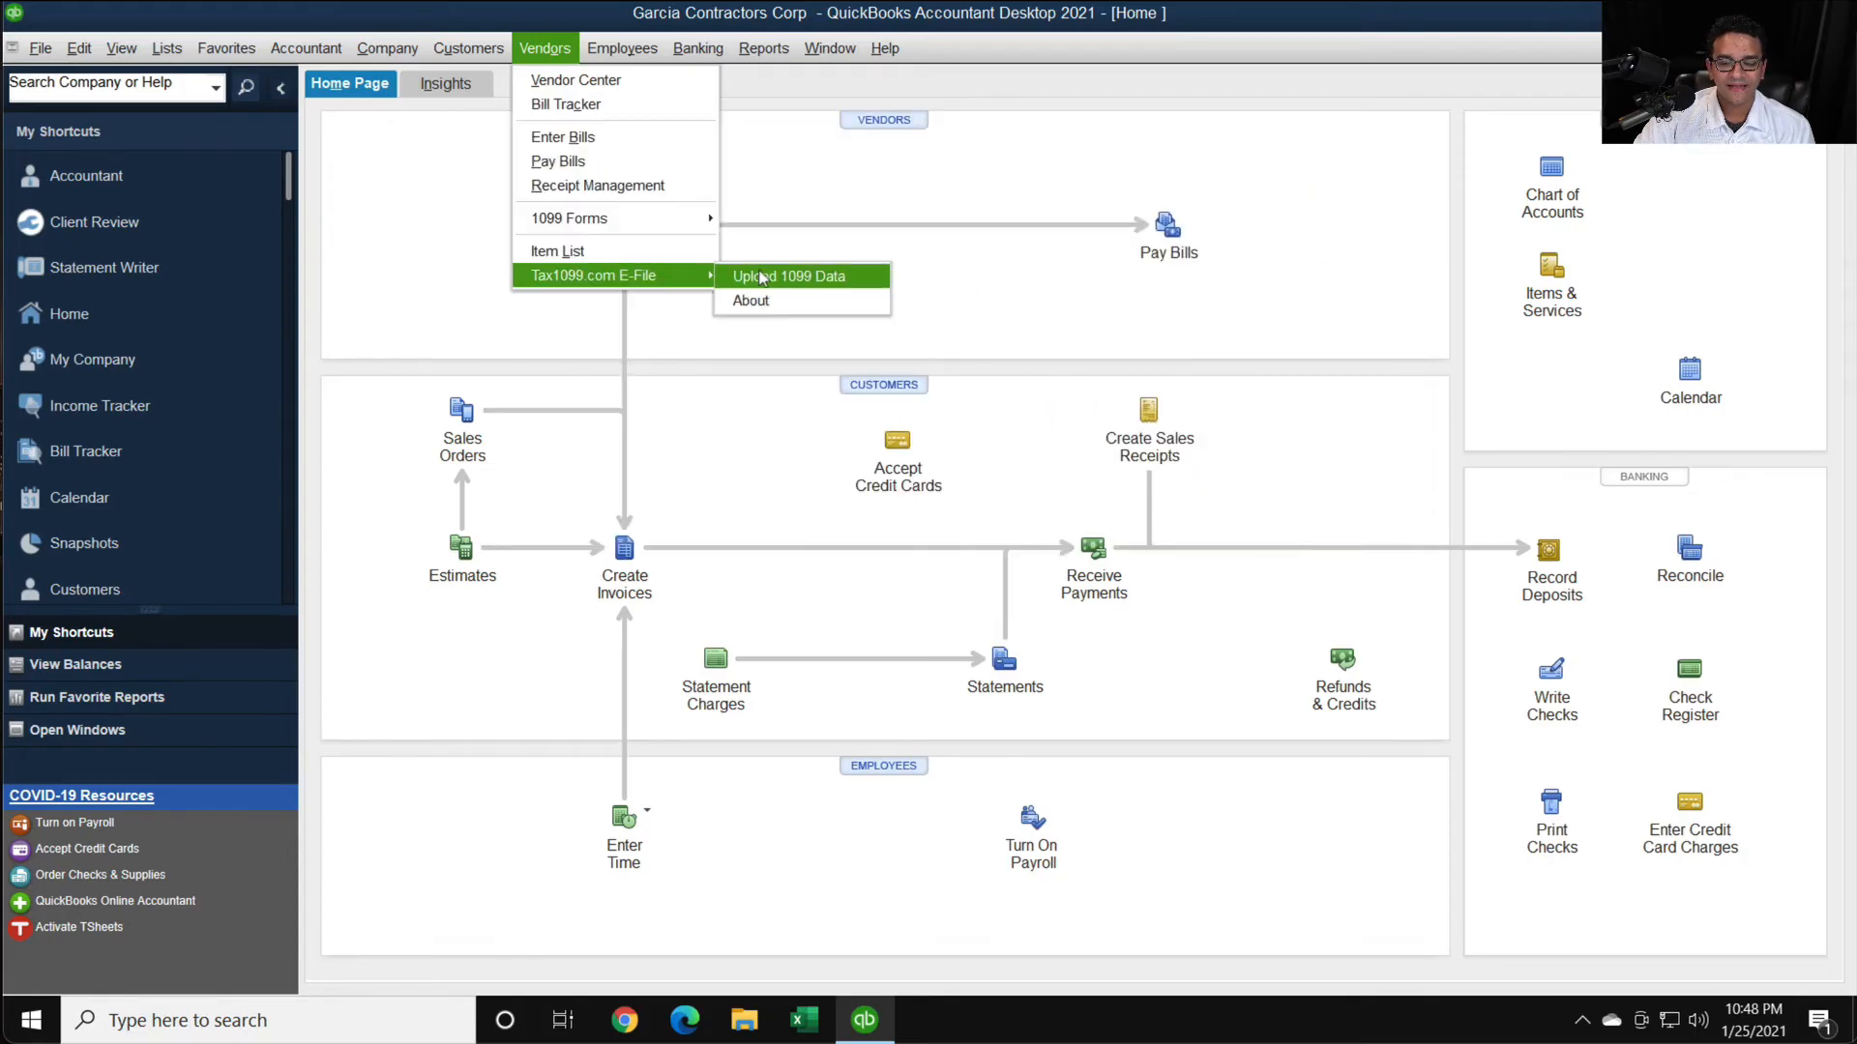
click(789, 278)
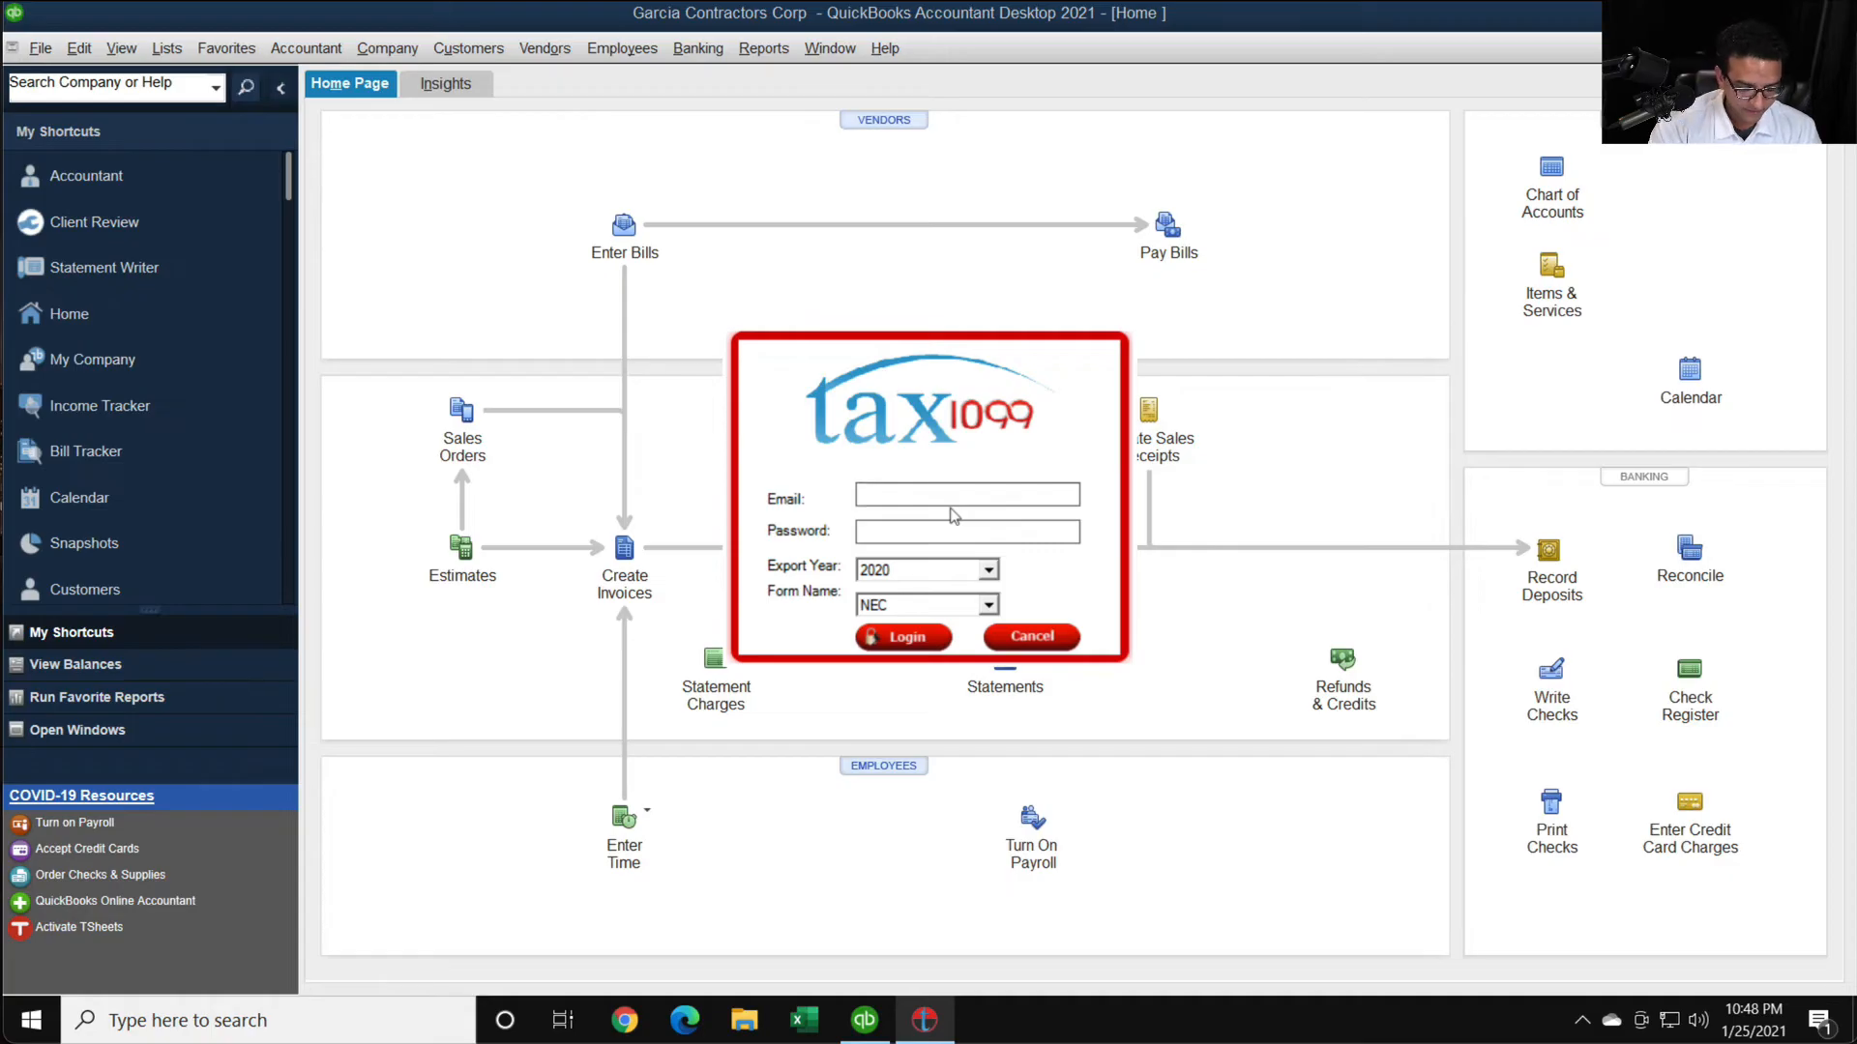
- Log in to the Tax1099 plugin with the account email and password, using export year 2020 and form NEC
text(garciacpa.com)
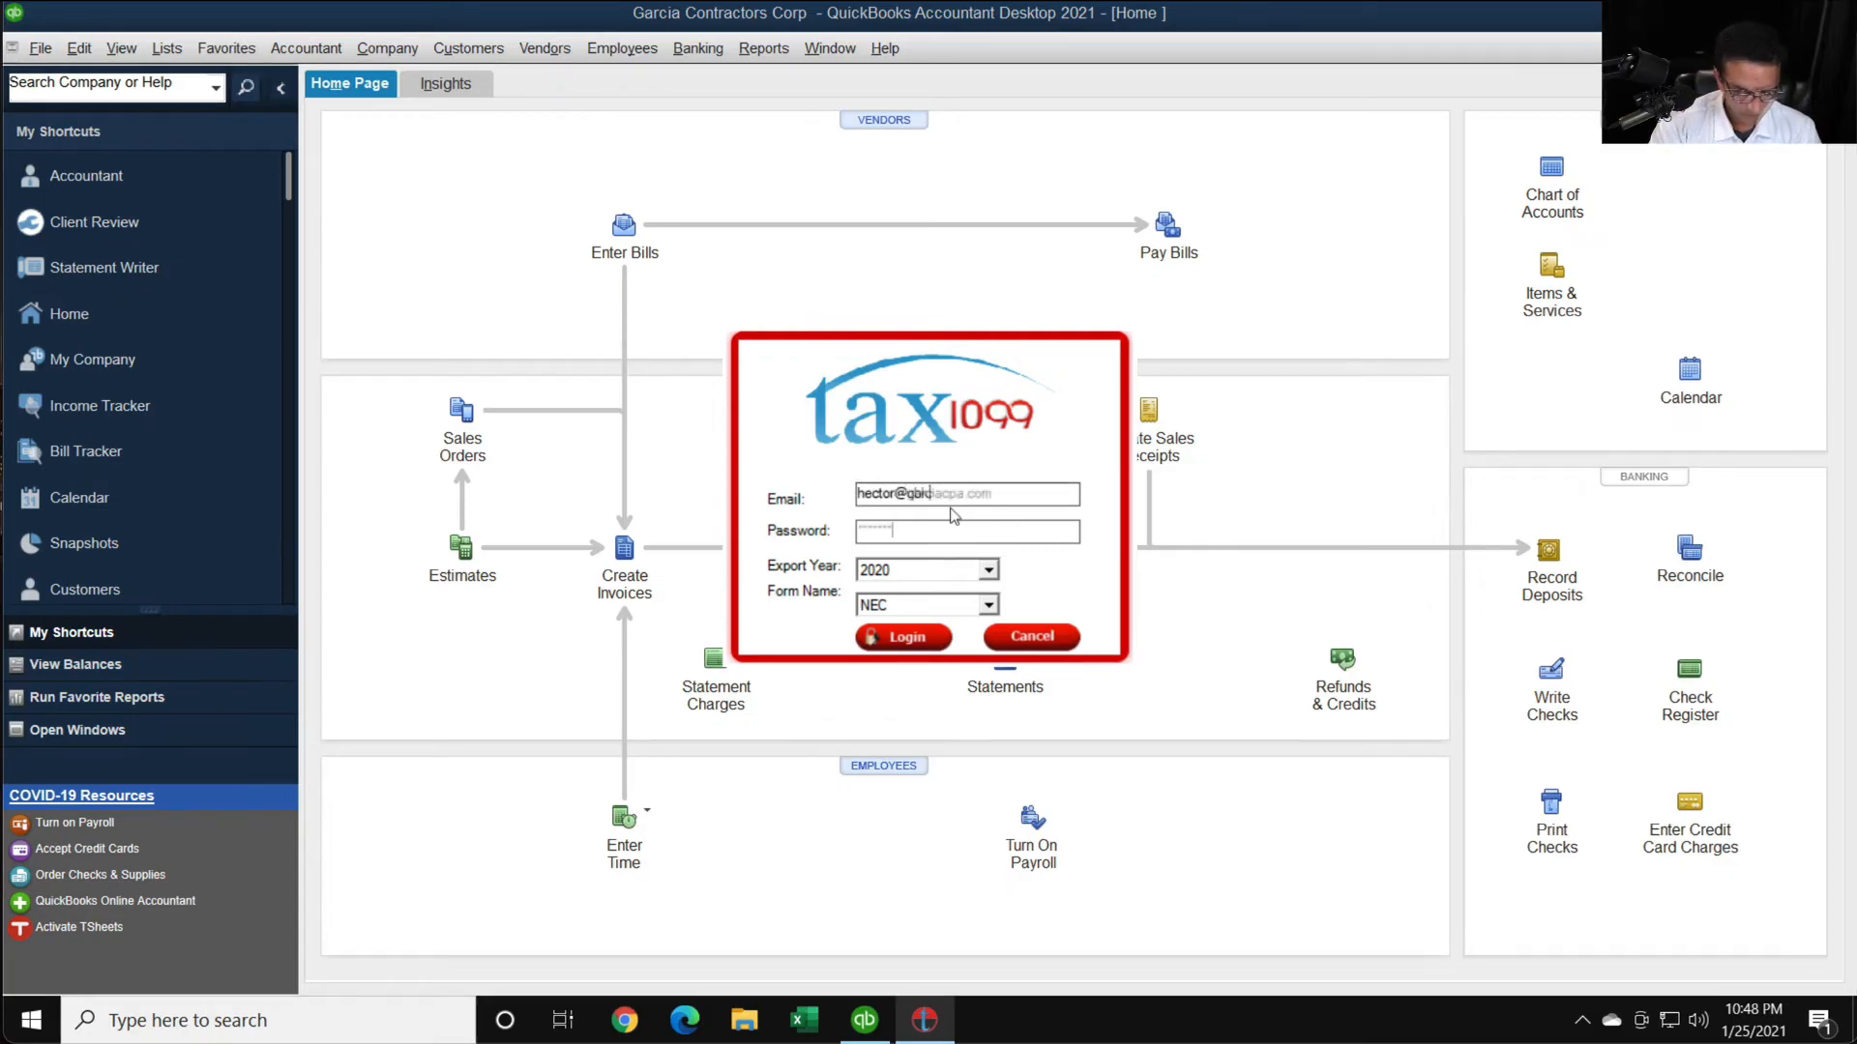
key(Tab)
text(*********)
key(Tab)
click(897, 576)
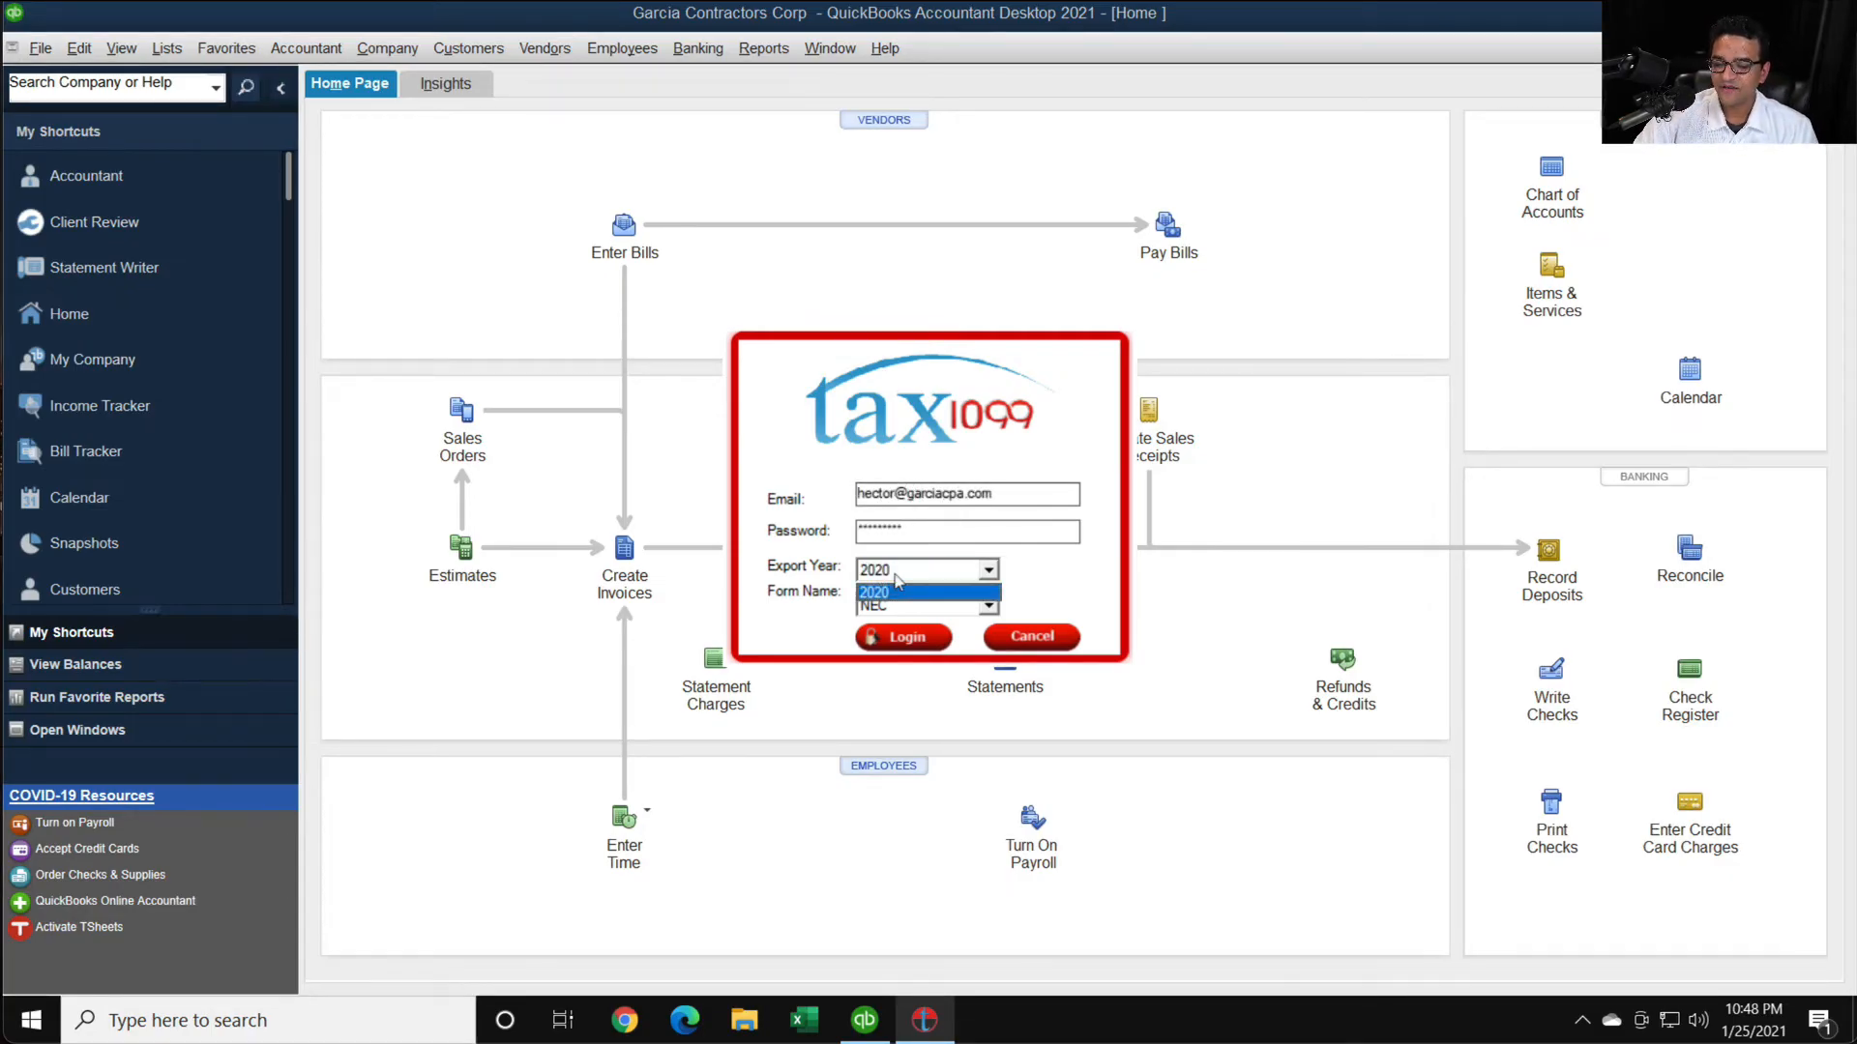
click(888, 594)
click(889, 605)
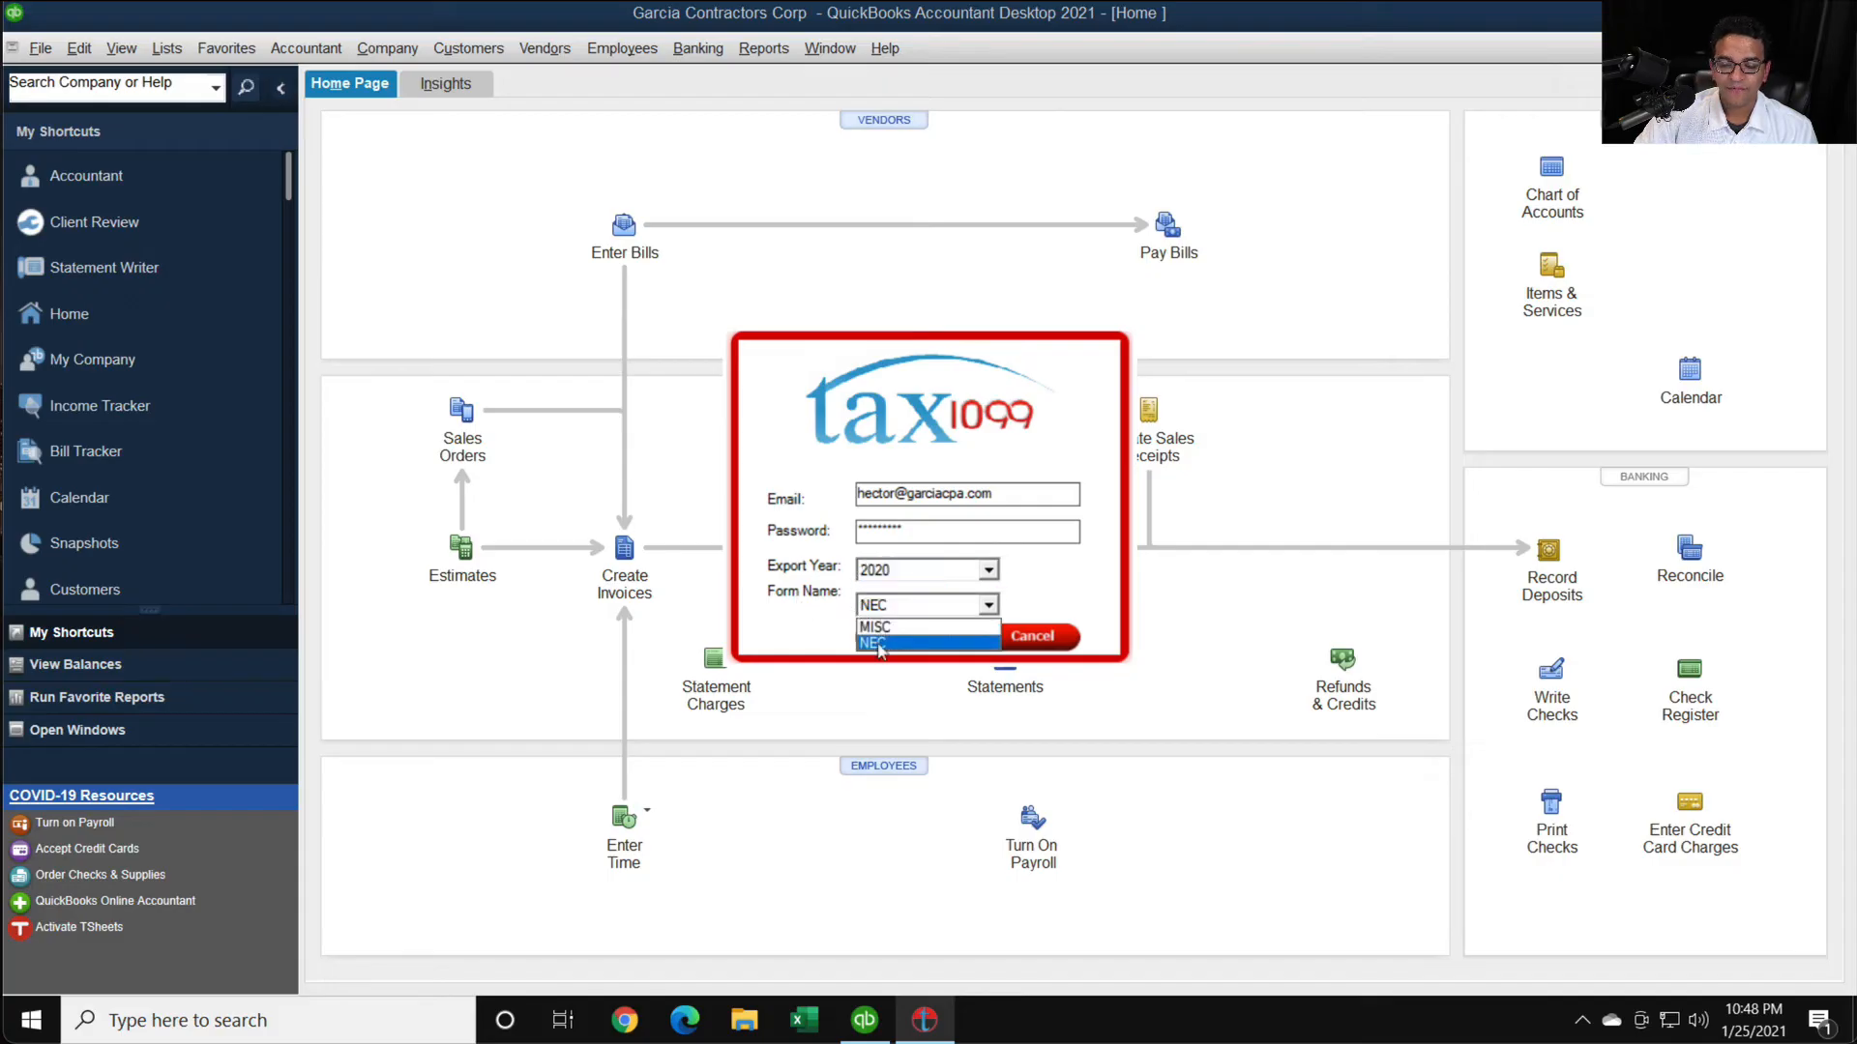
click(883, 643)
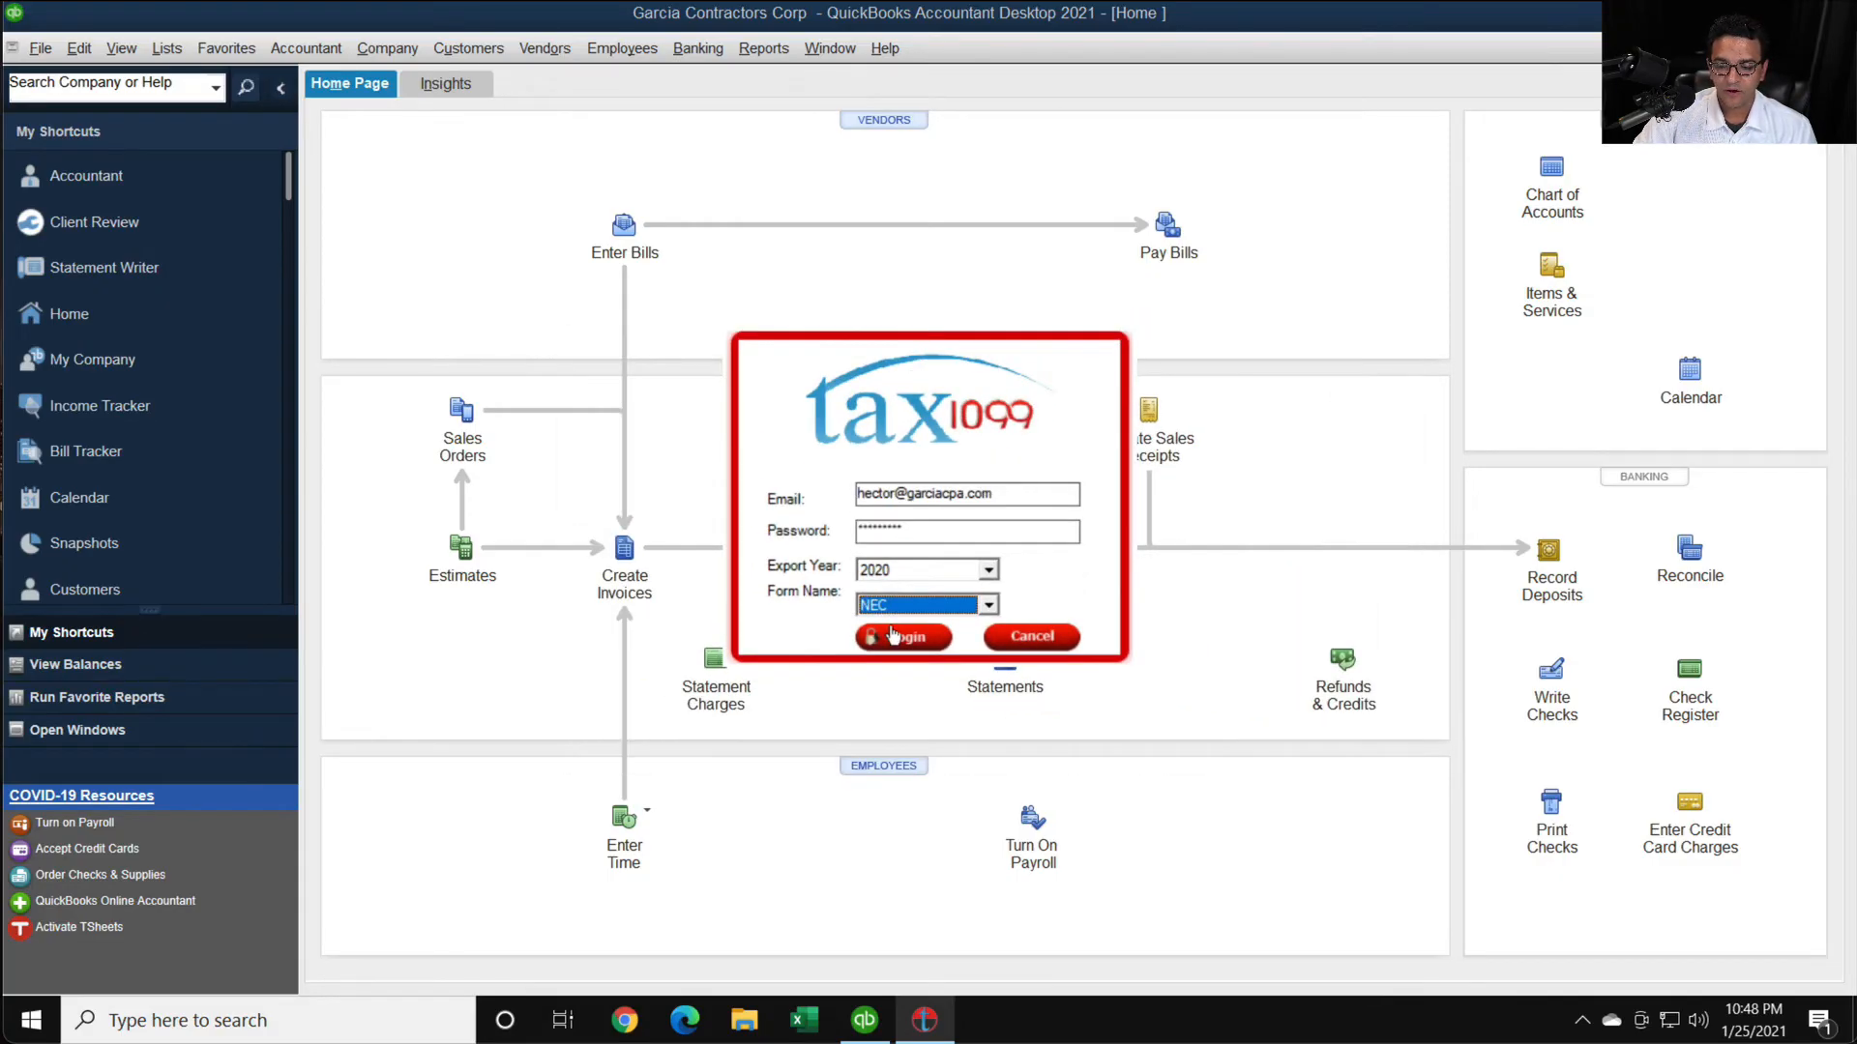
click(882, 633)
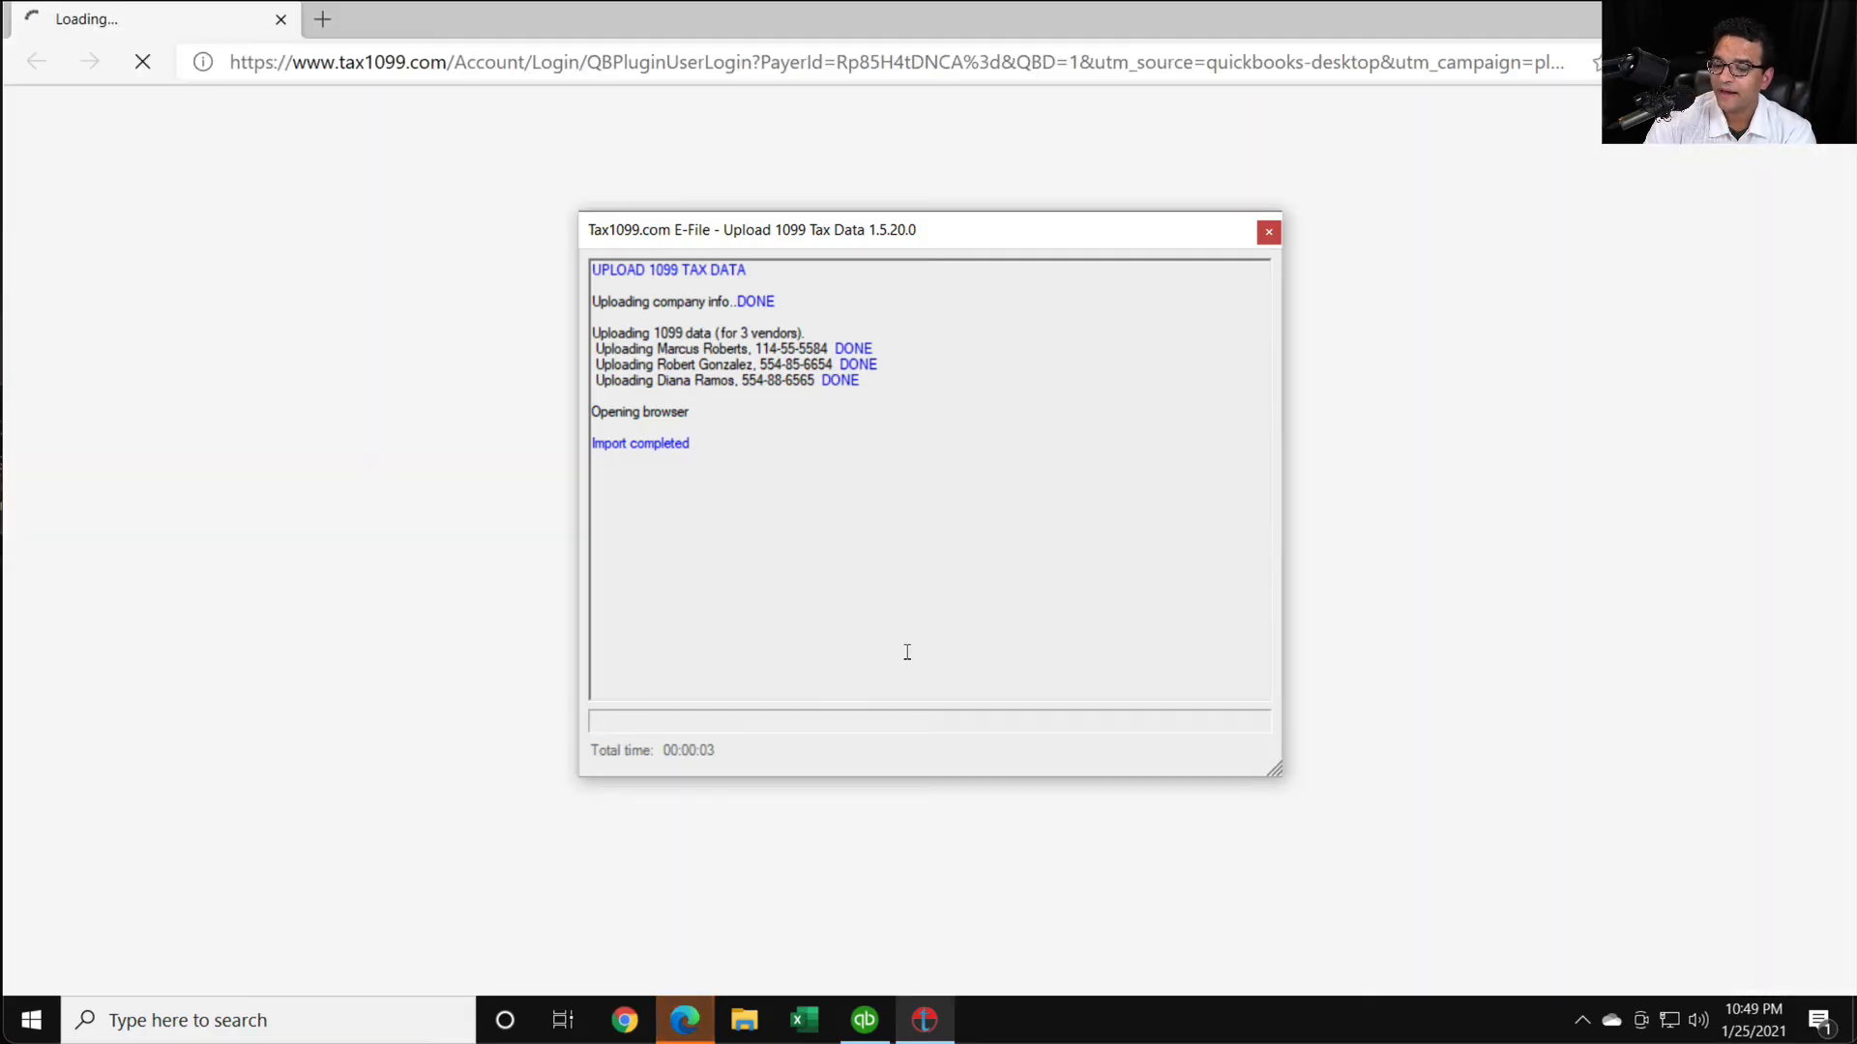
- Review the plugin's upload log, close it, and examine the imported 1099-NEC recipients and box values for Garcia Contractors Corp
drag(592, 333, 905, 426)
click(953, 510)
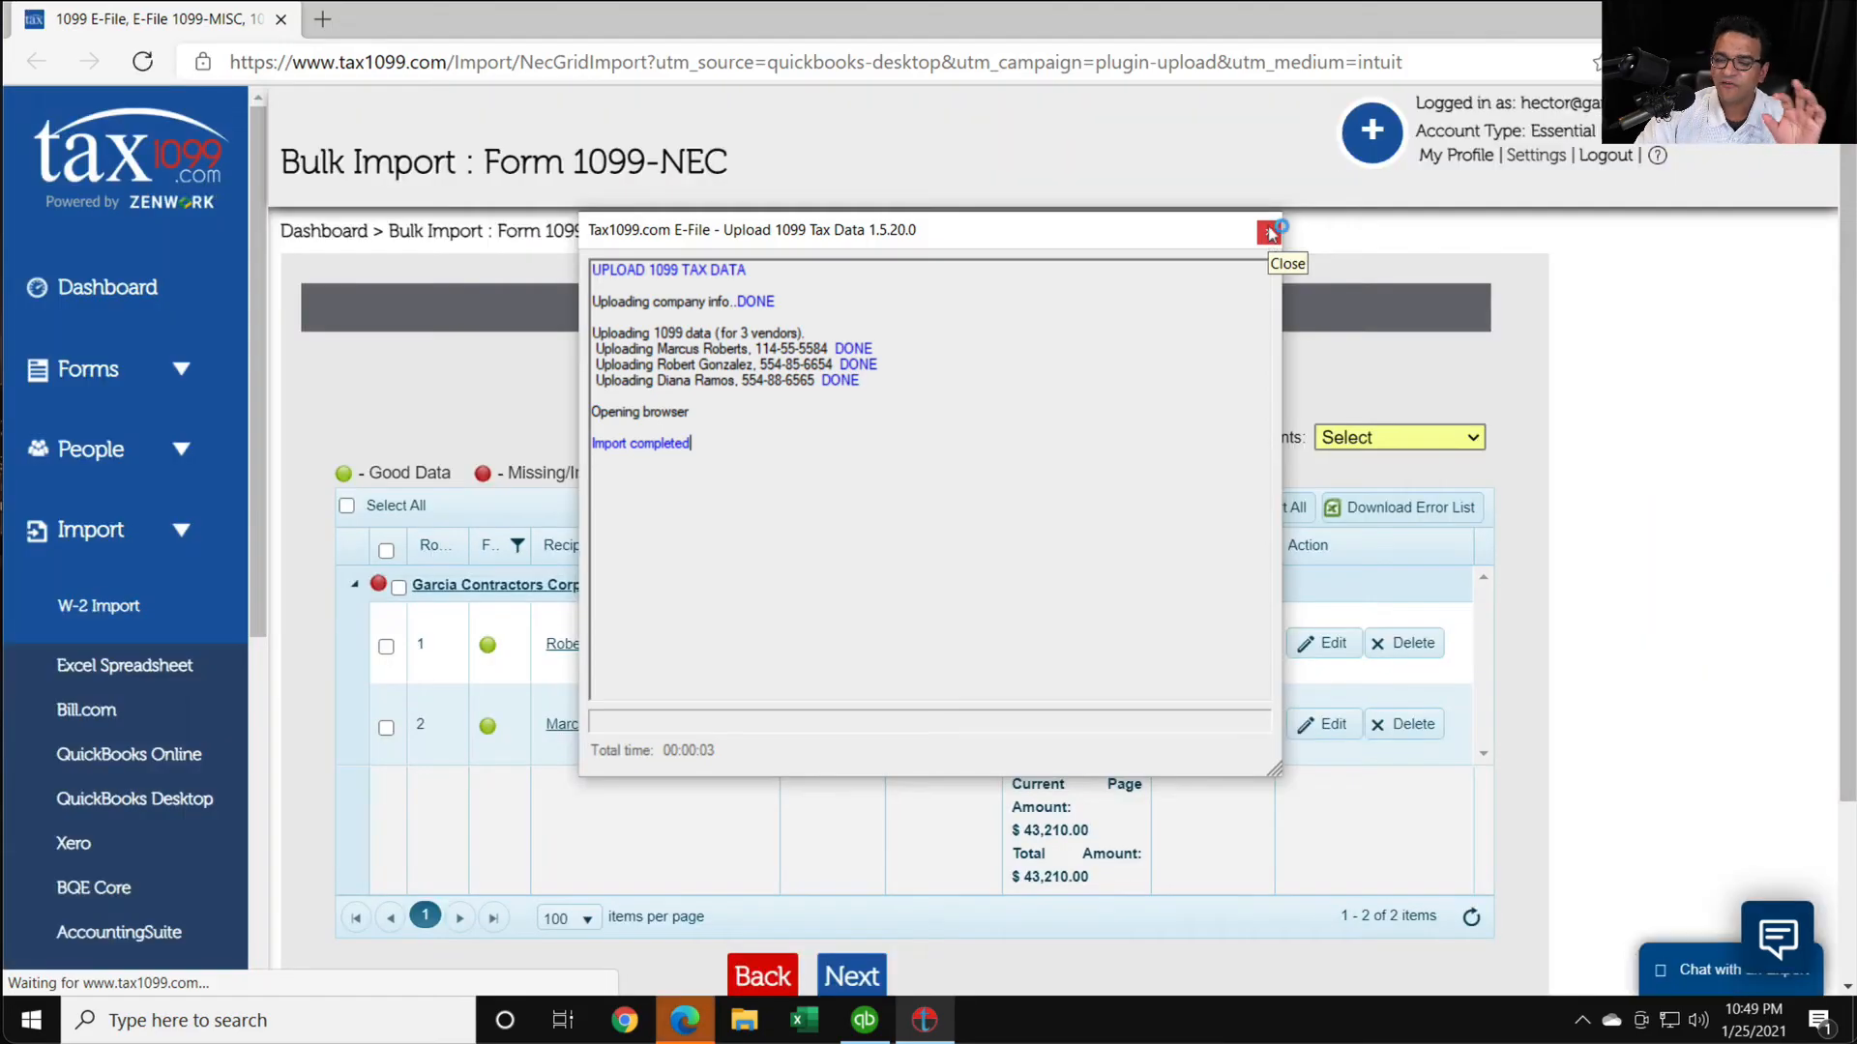
click(1269, 235)
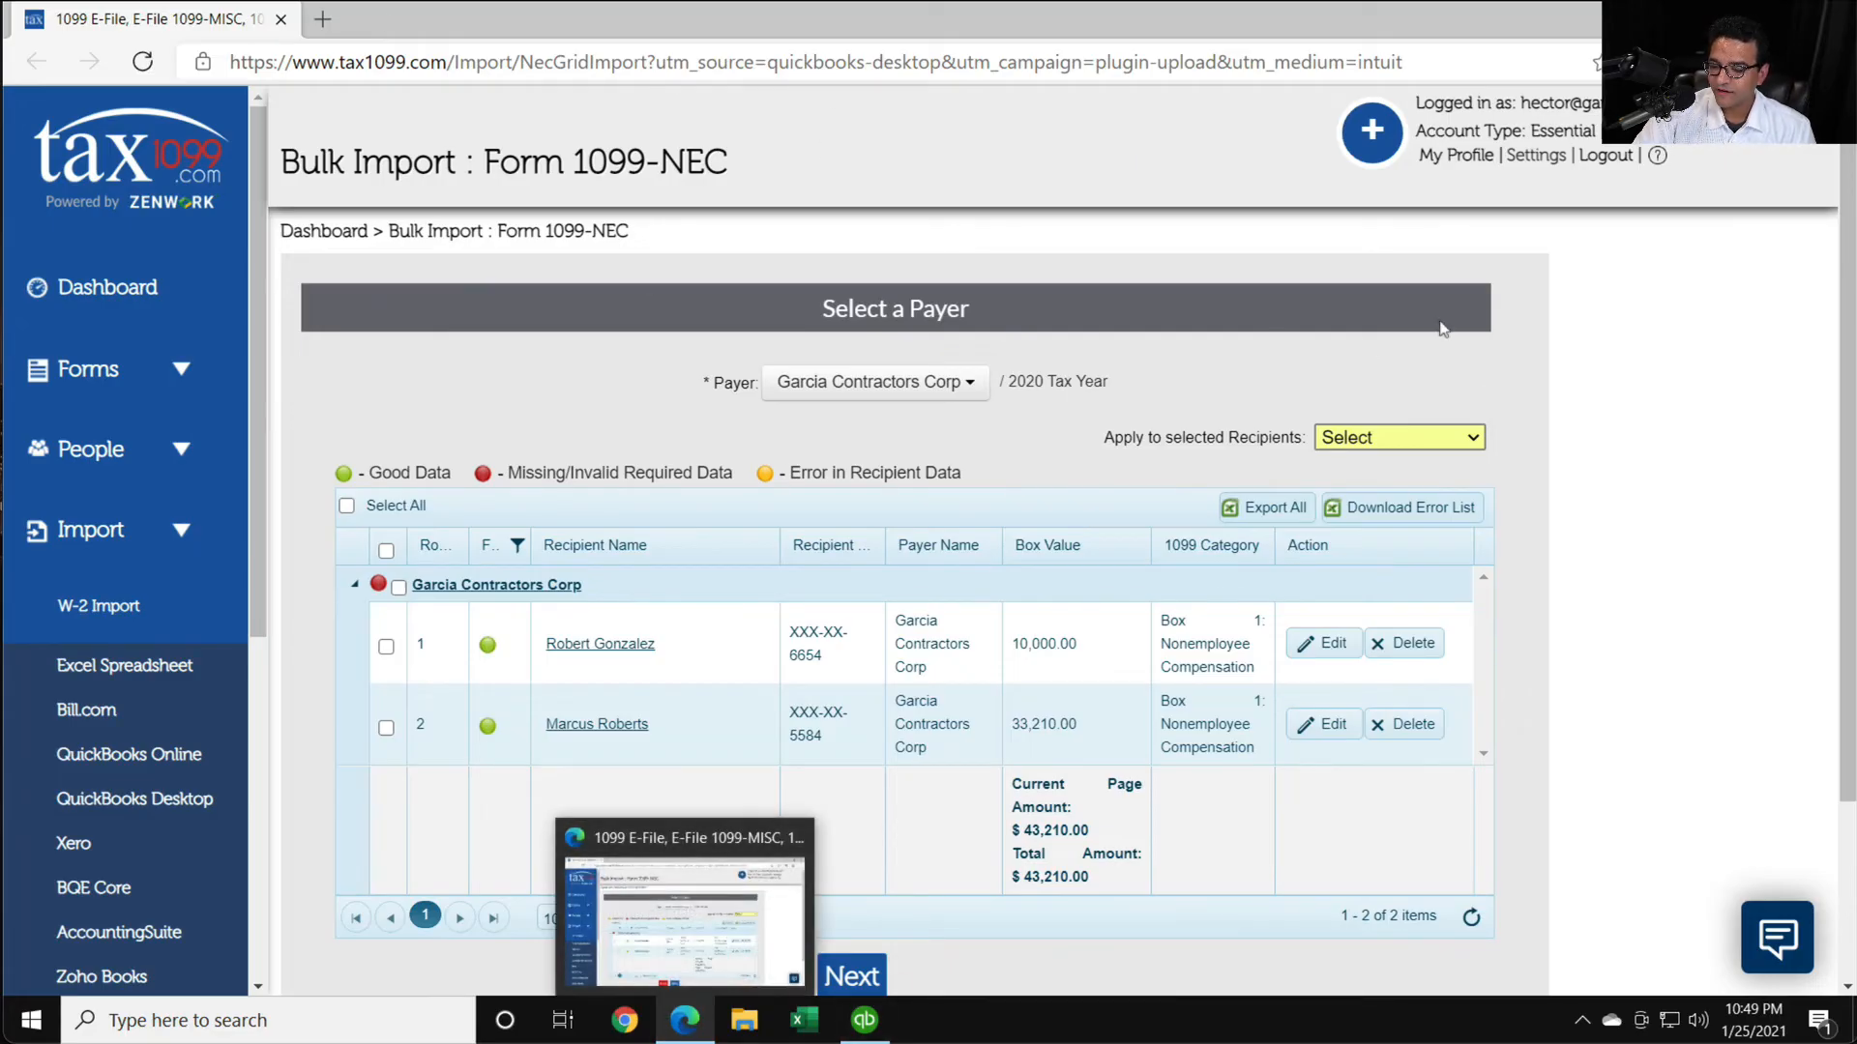
scroll(1627, 498, down, 2)
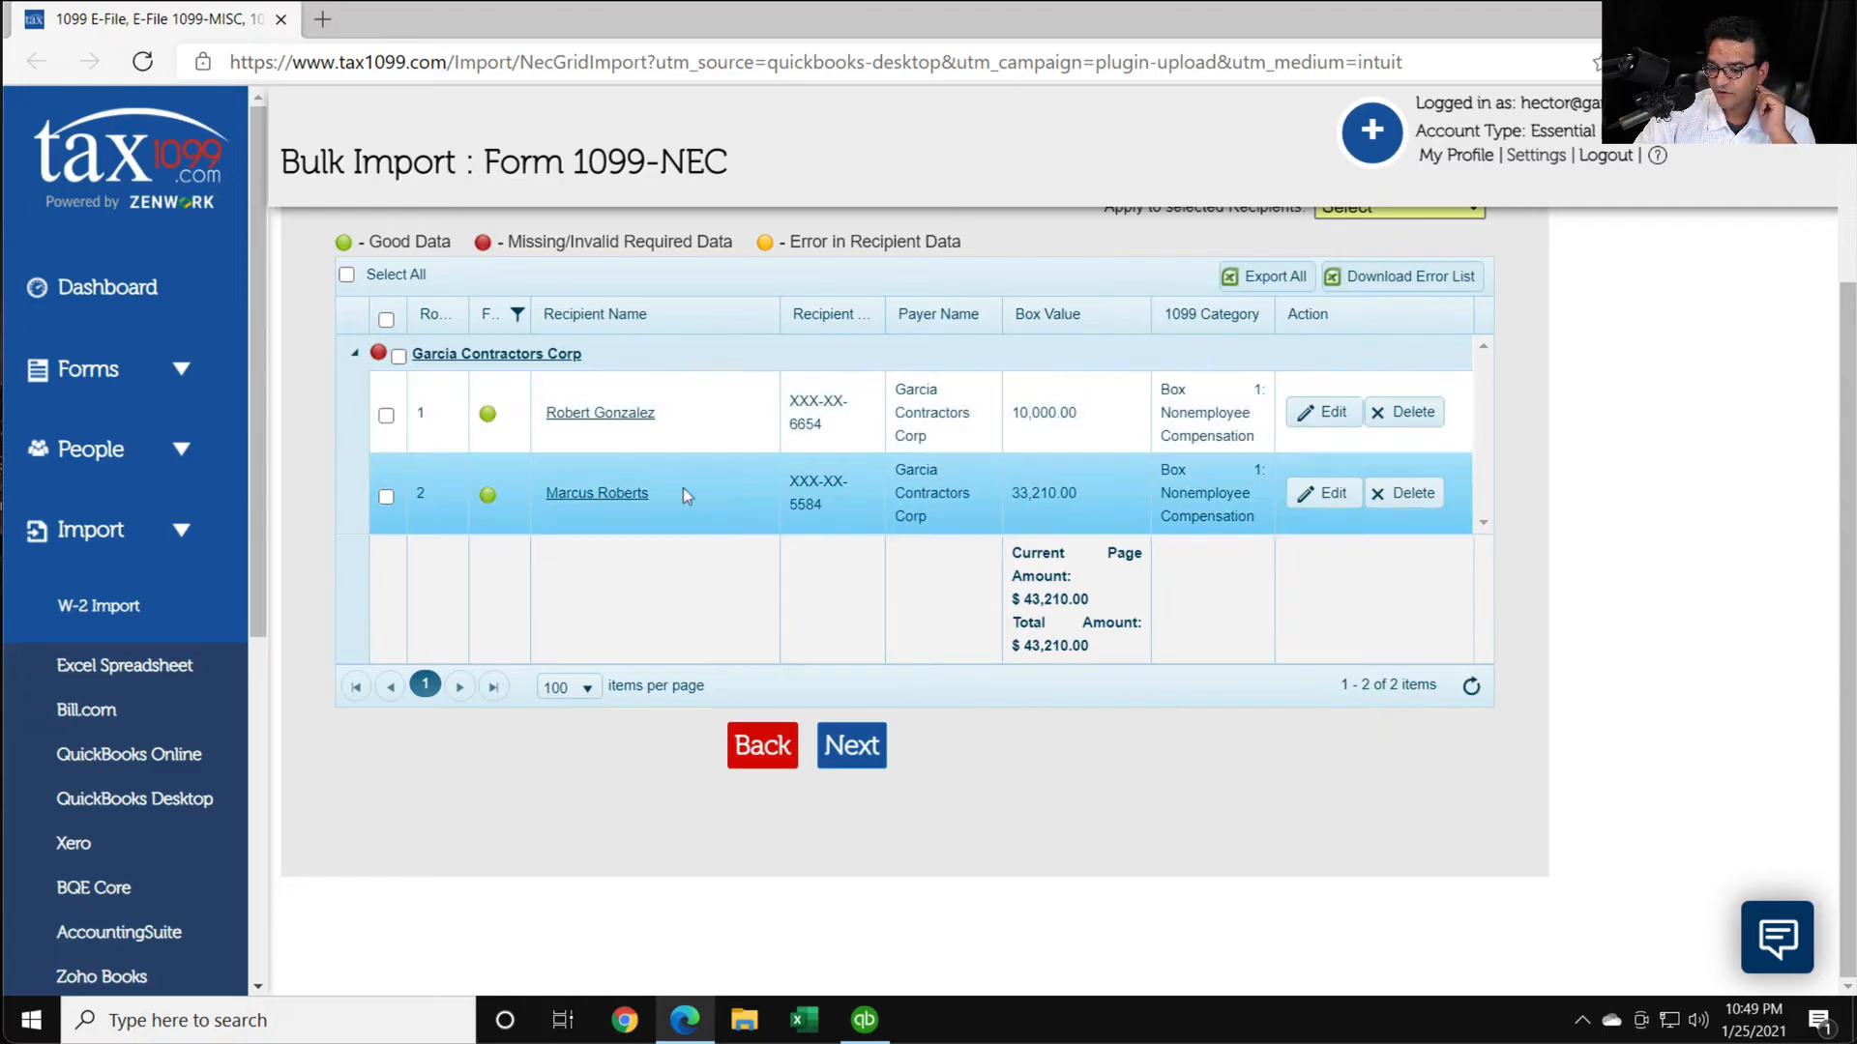
scroll(928, 536, up, 2)
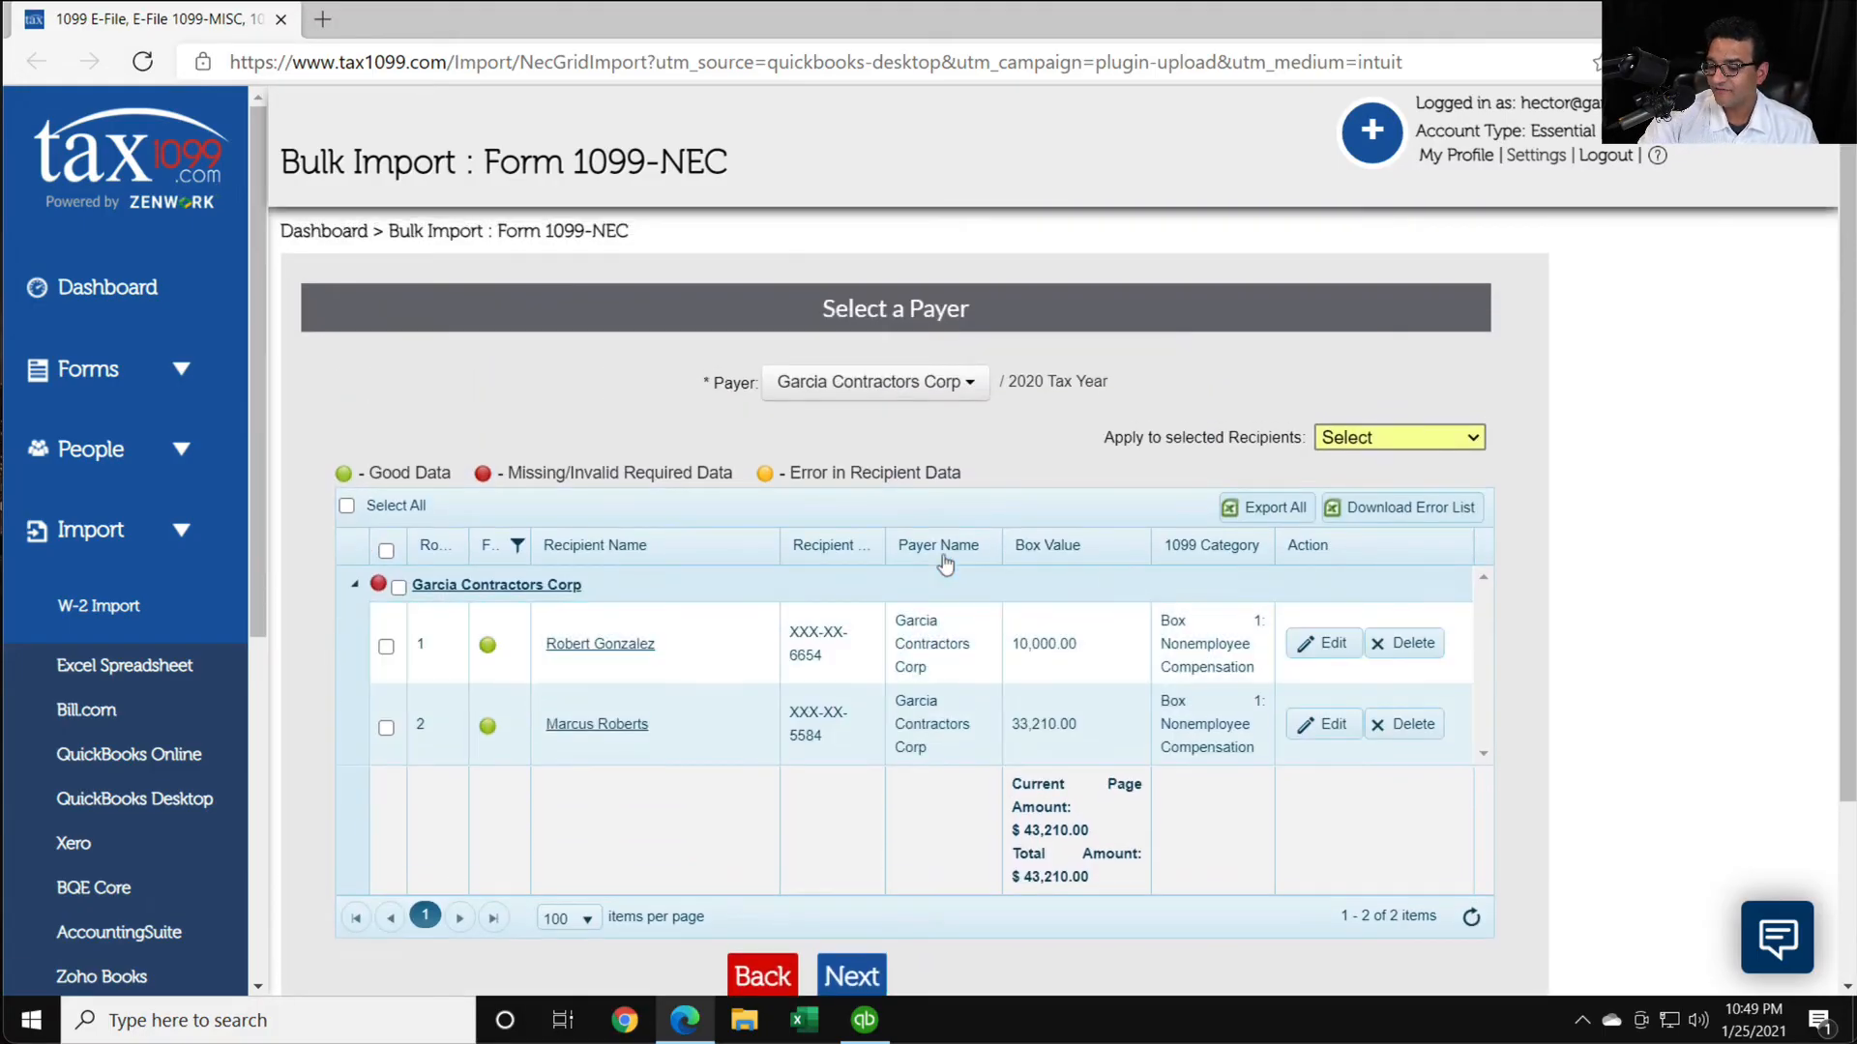
scroll(1016, 541, down, 2)
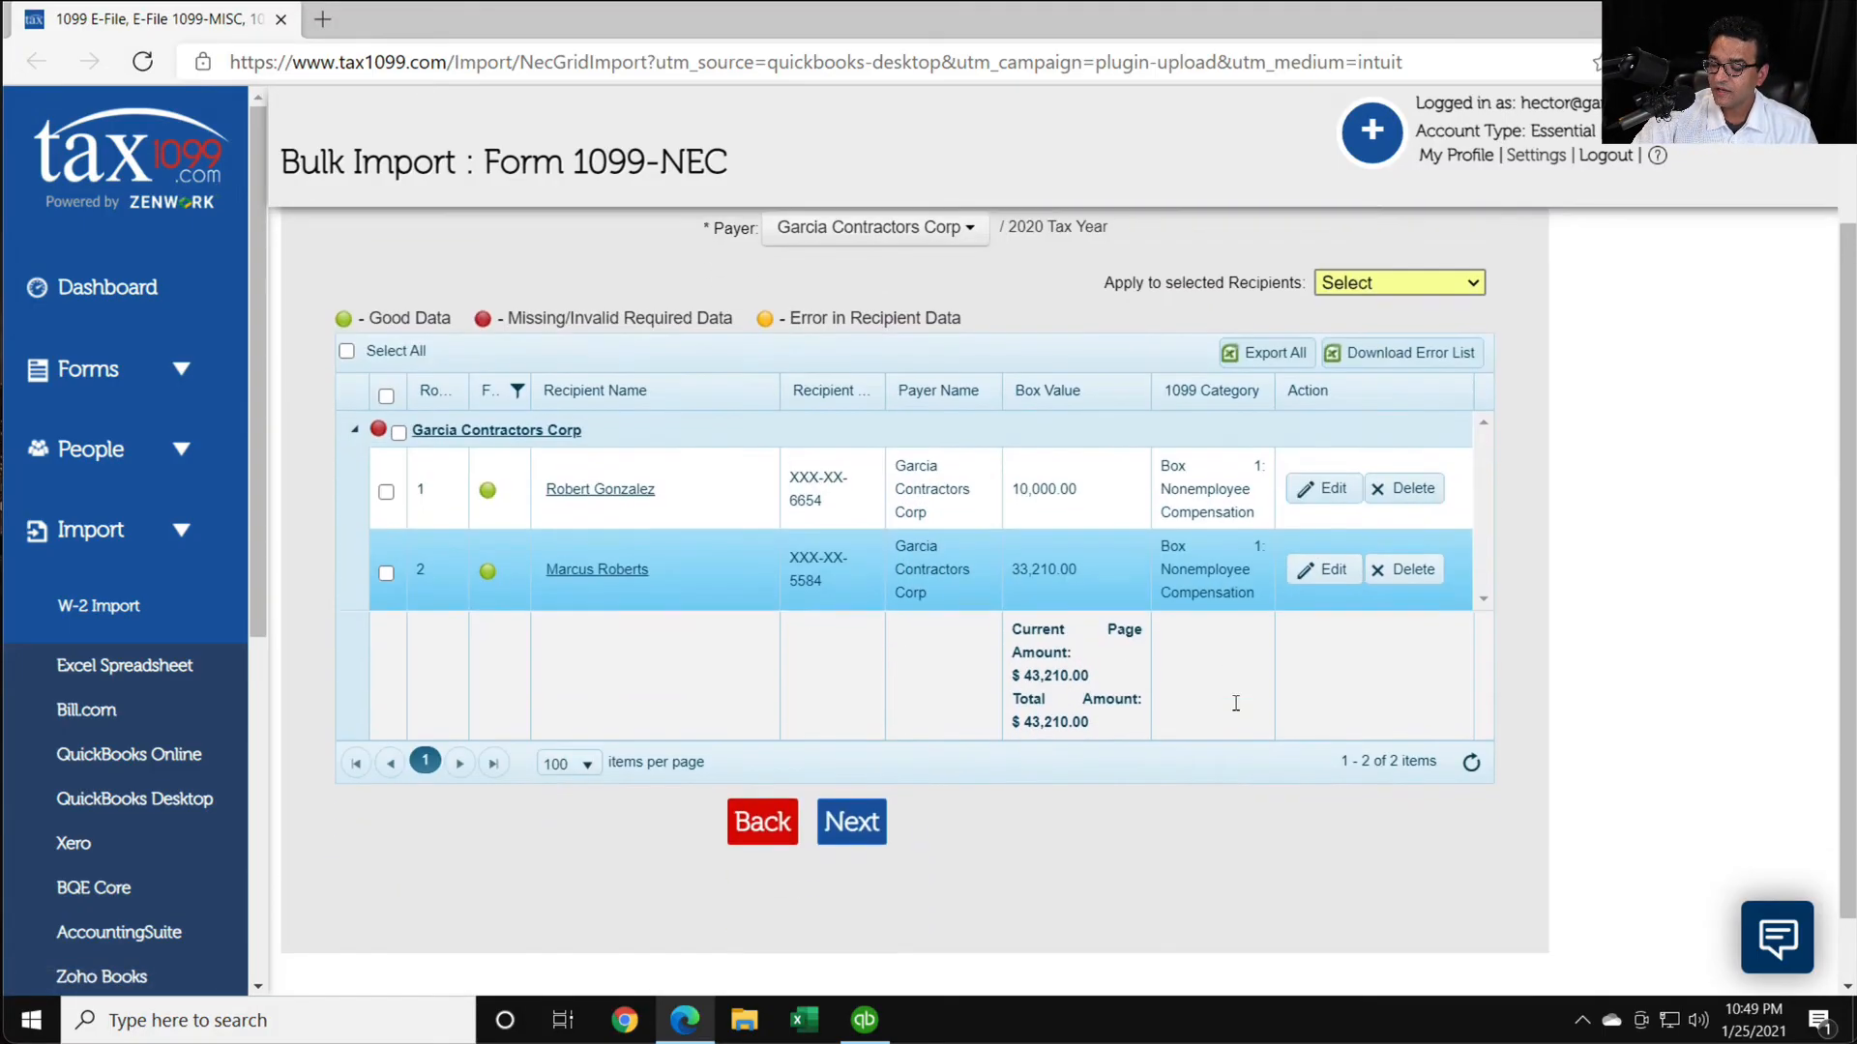
- Switch to QuickBooks and view the 1099 Summary report for last calendar year filtered to NEC
click(864, 1019)
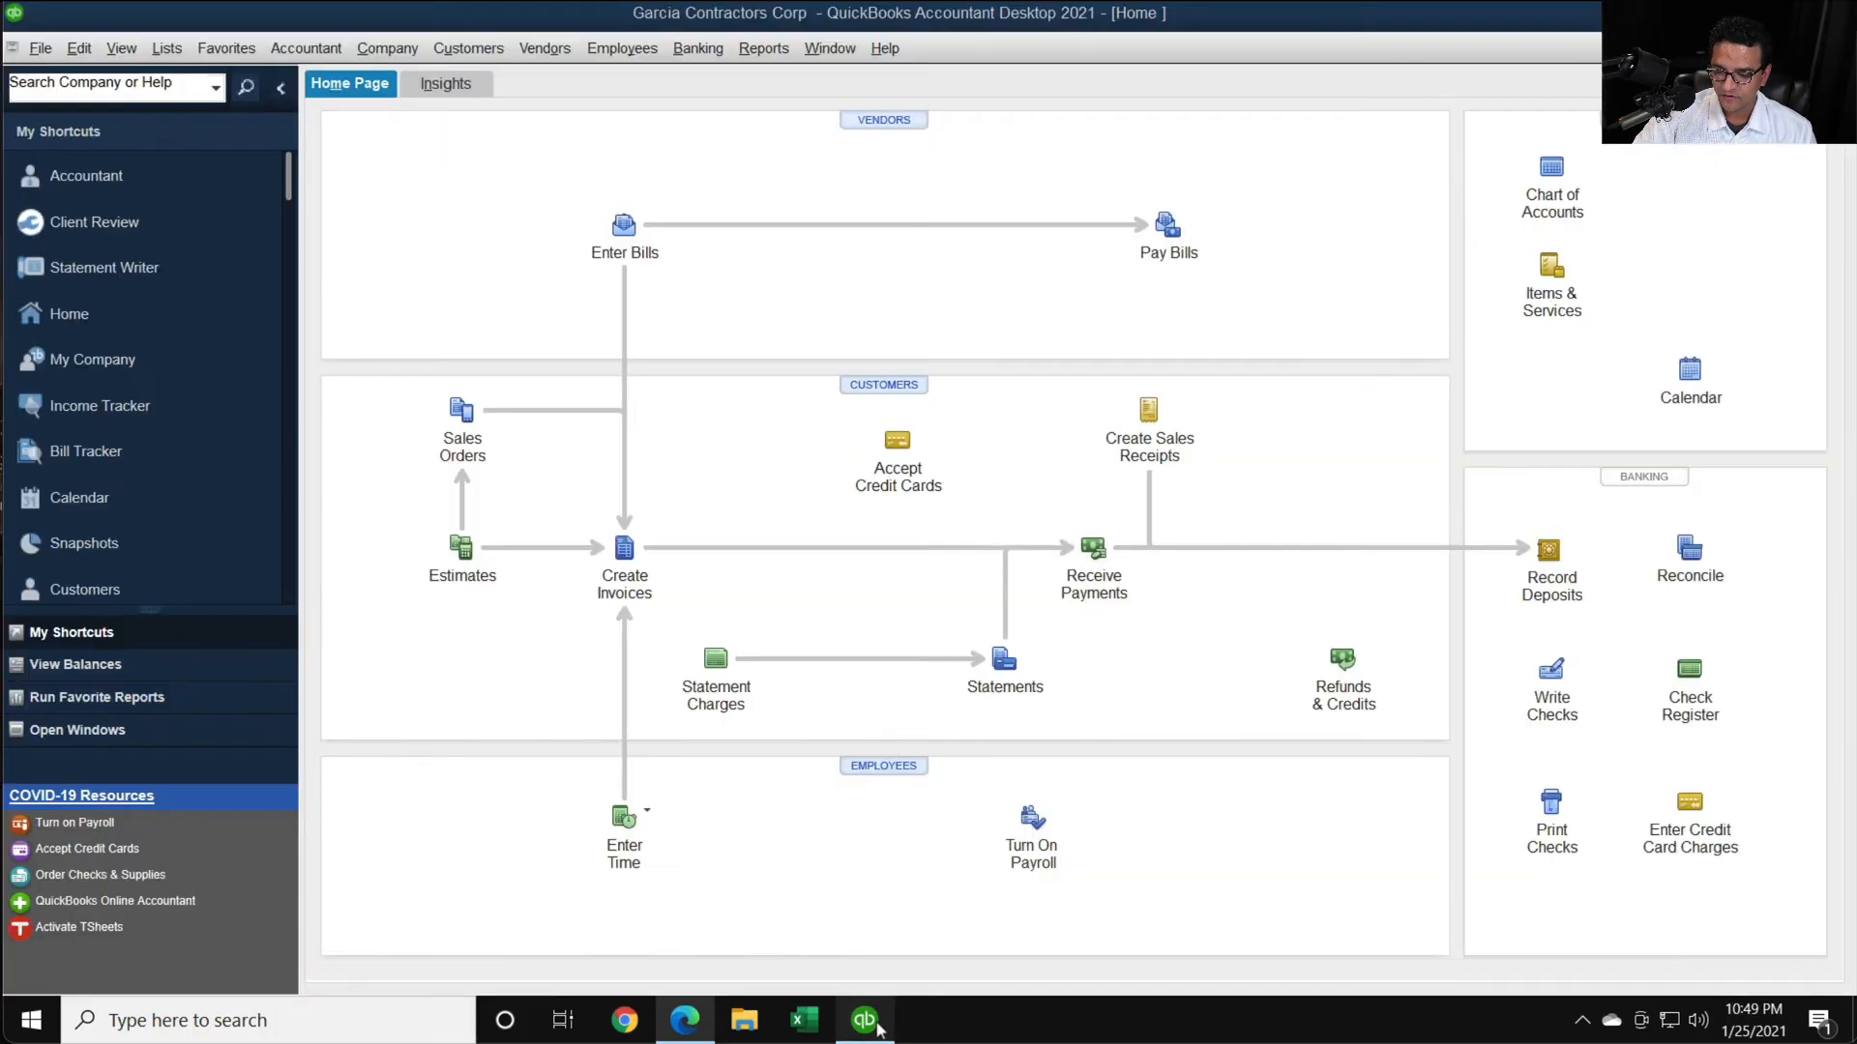
click(544, 48)
mouse_move(666, 225)
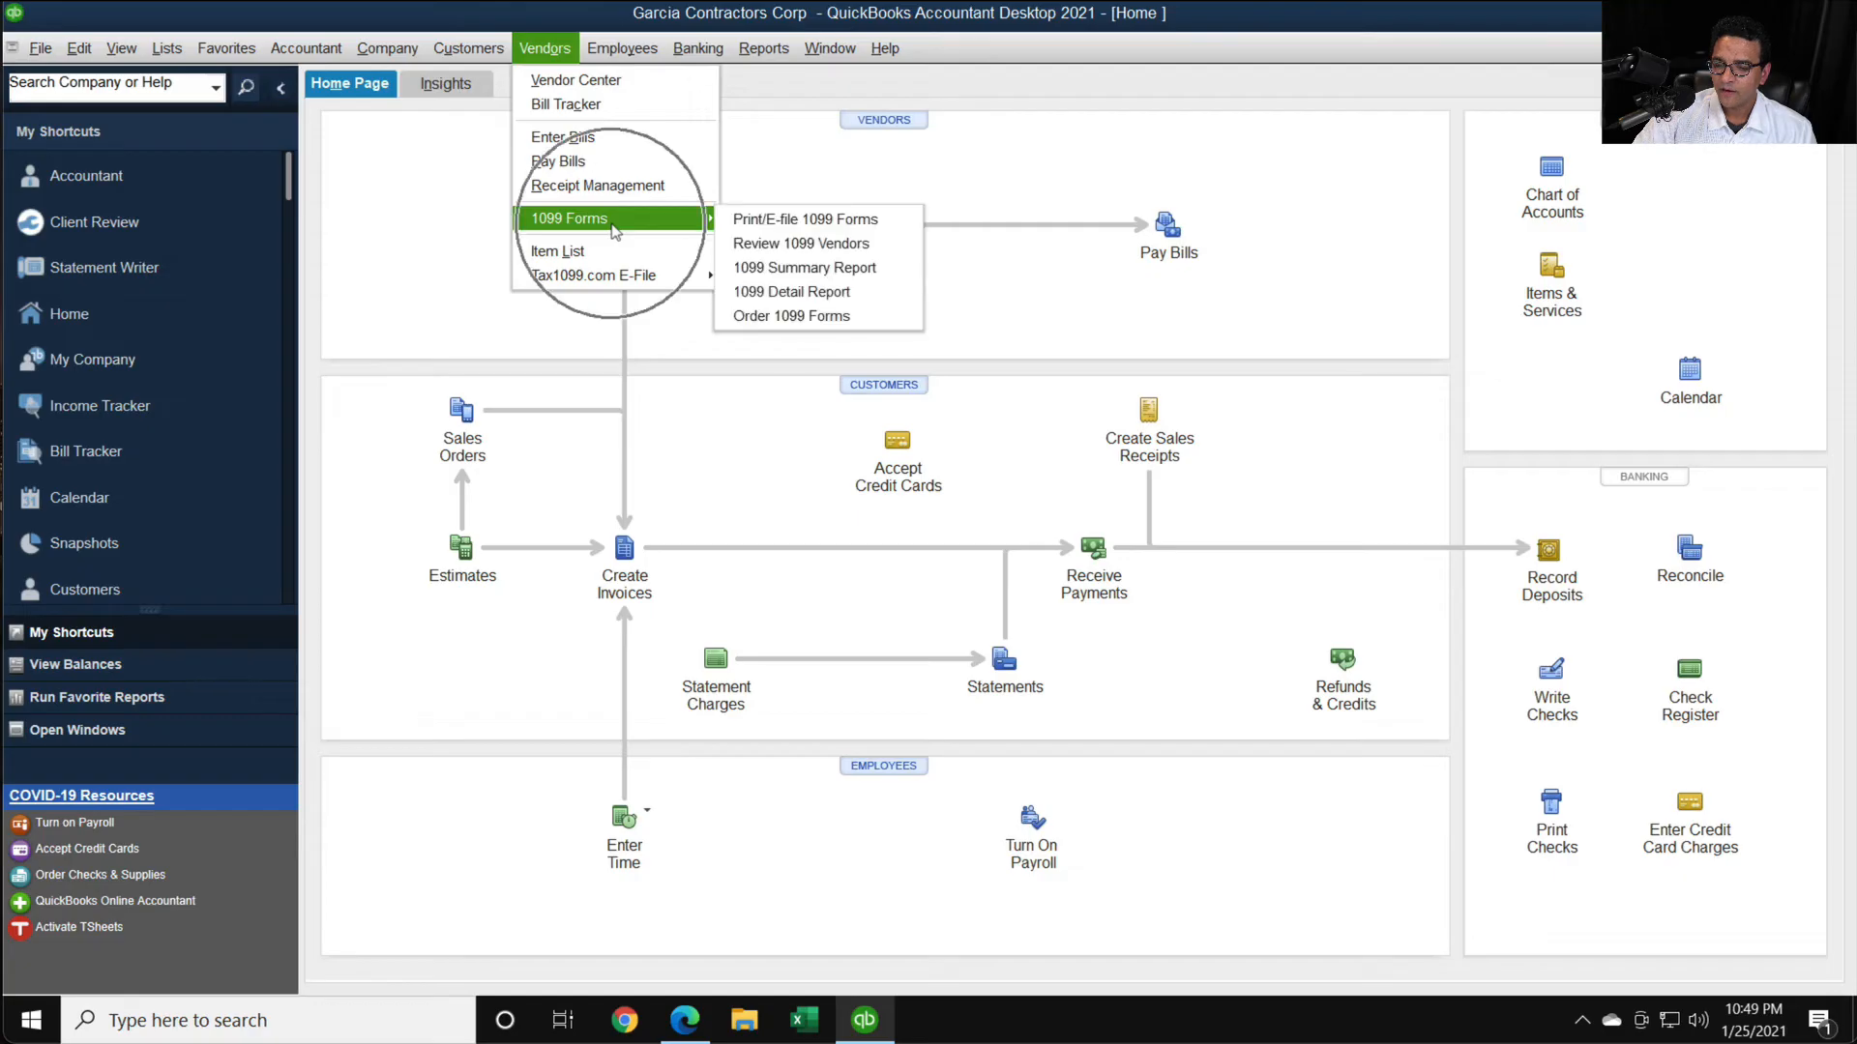
click(858, 276)
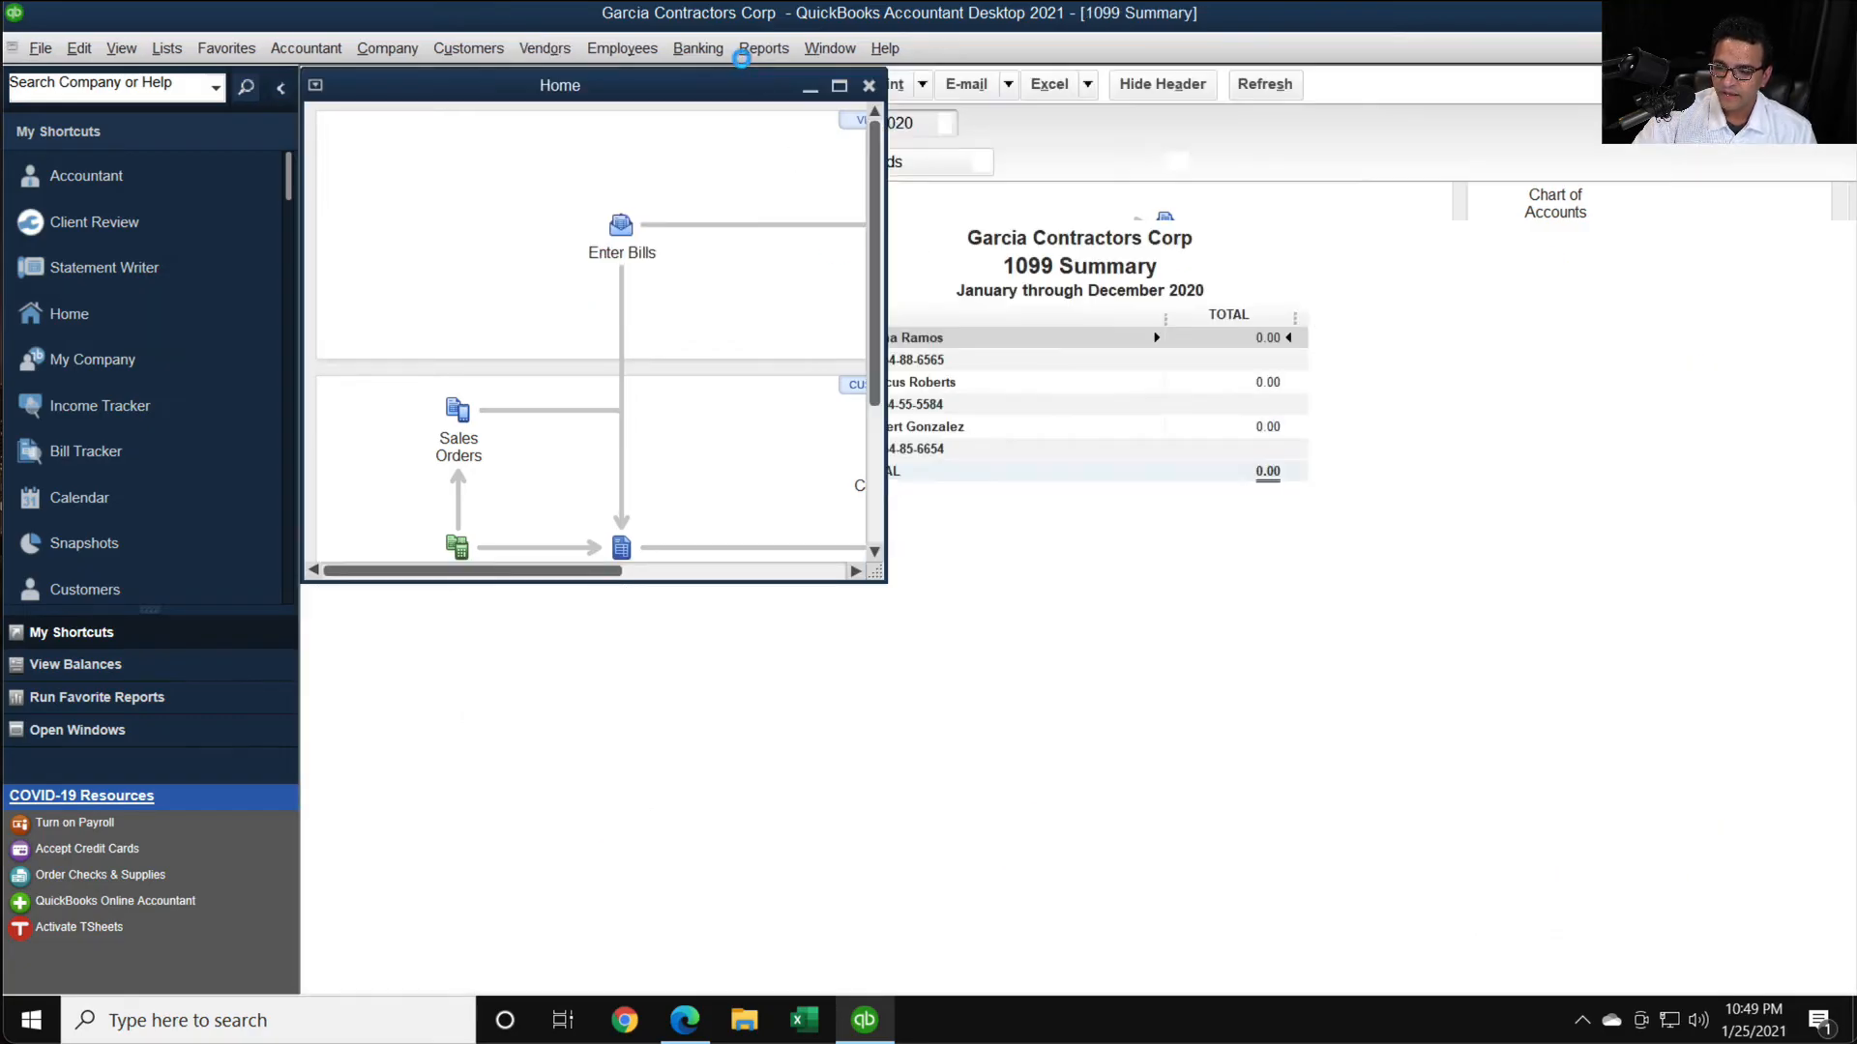
click(467, 122)
click(467, 121)
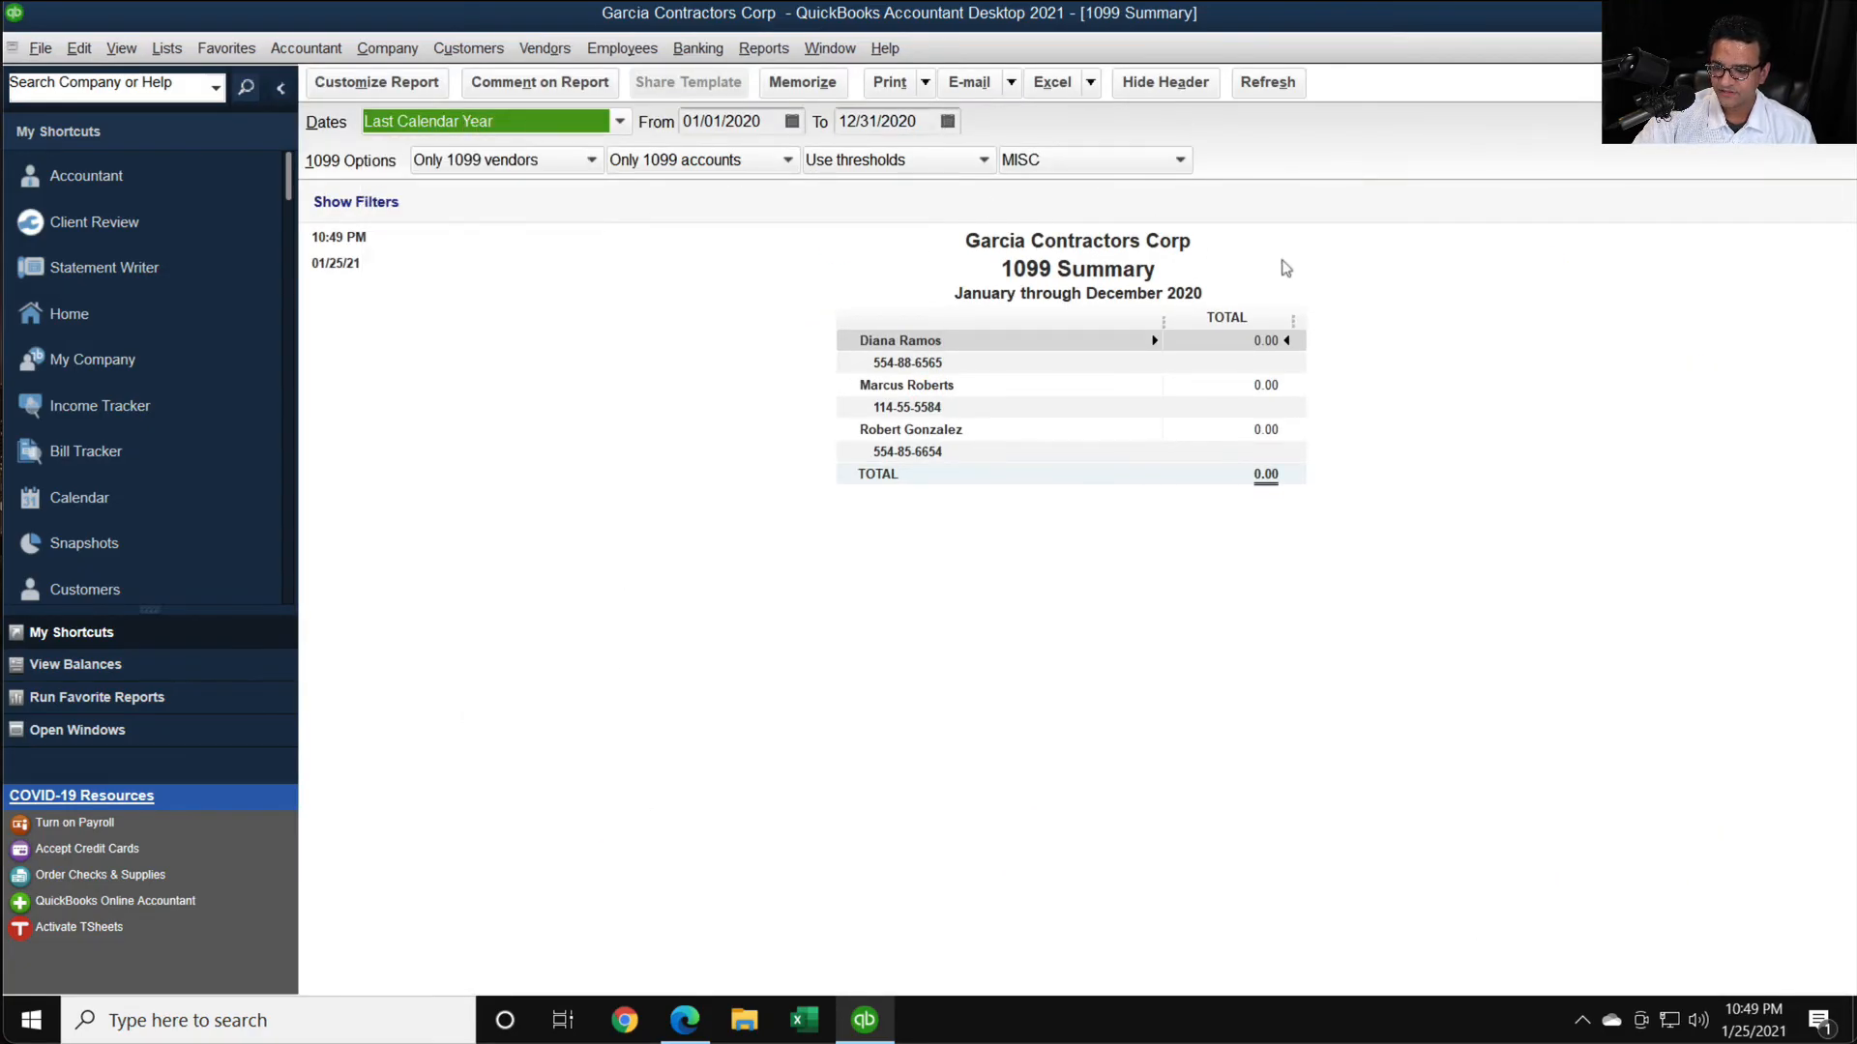
click(1034, 160)
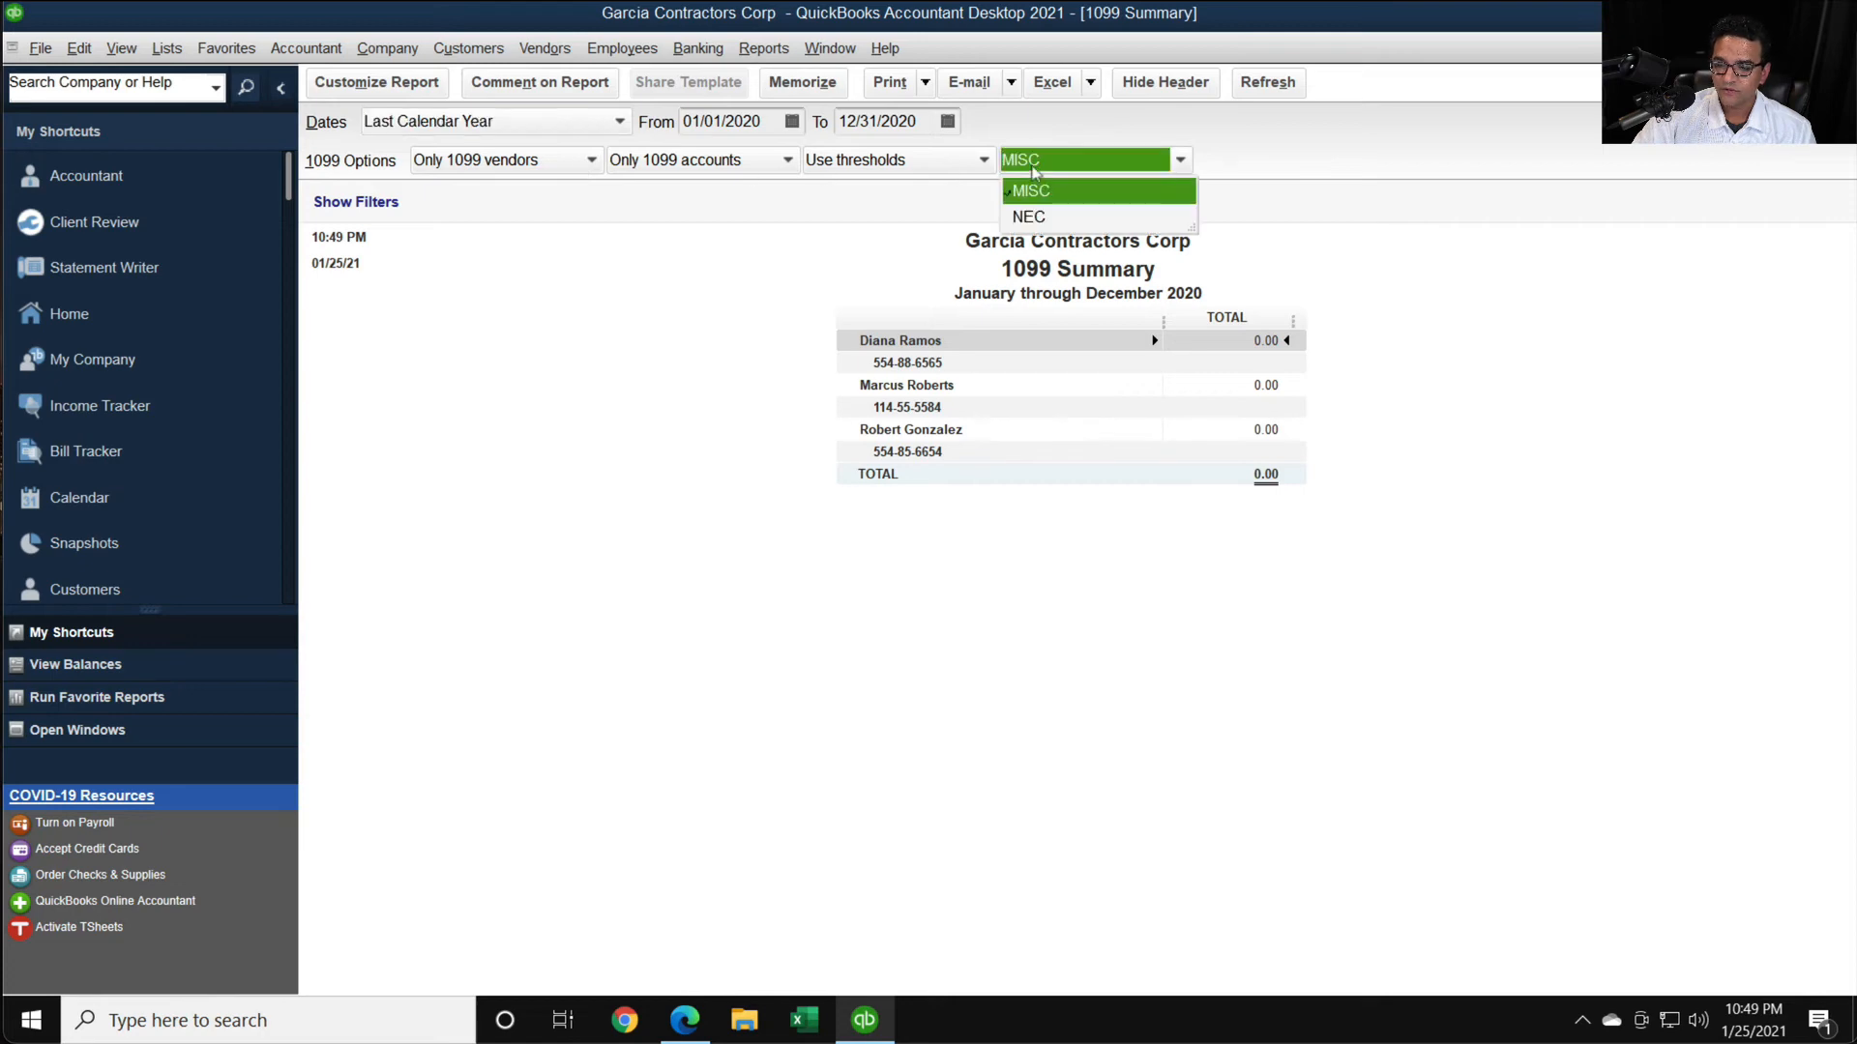
click(1029, 217)
scroll(1052, 379, up, 2)
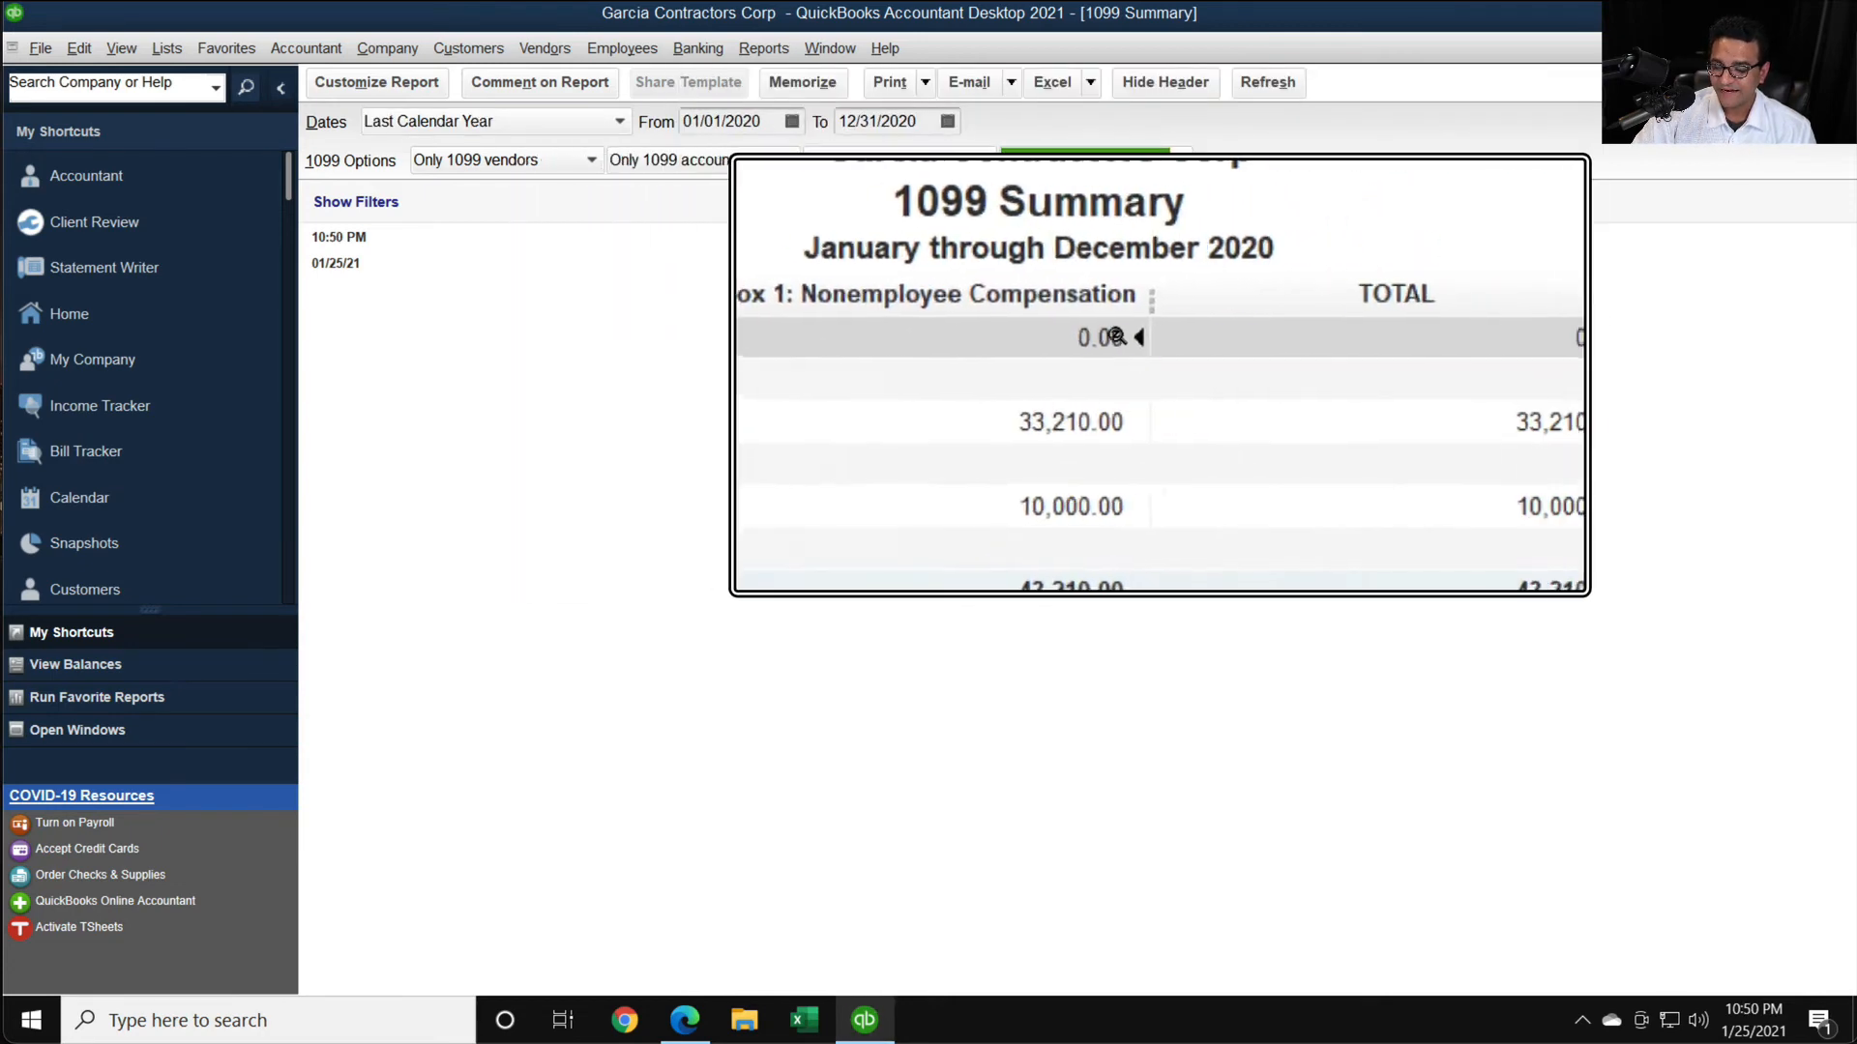
scroll(1064, 343, down, 2)
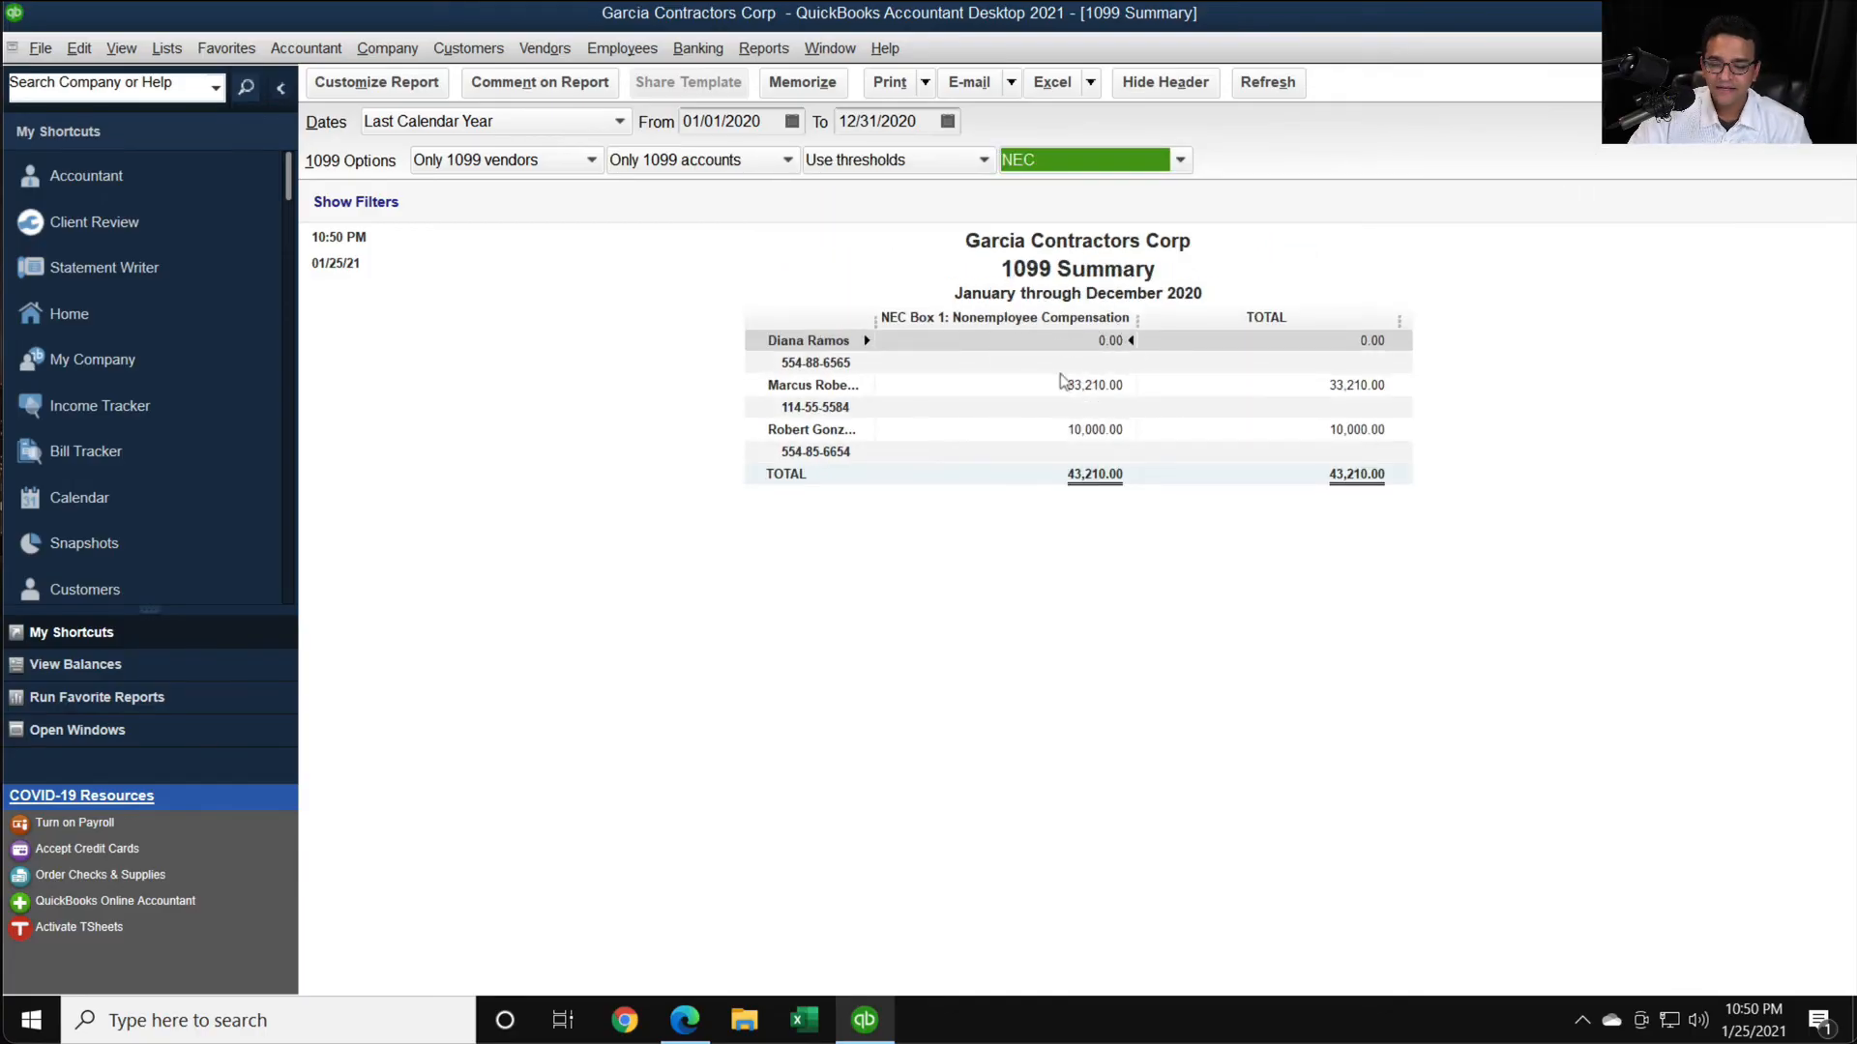
- Return to the Tax1099 import page in Edge and check the first recipient's editable fields without changing them
click(684, 1019)
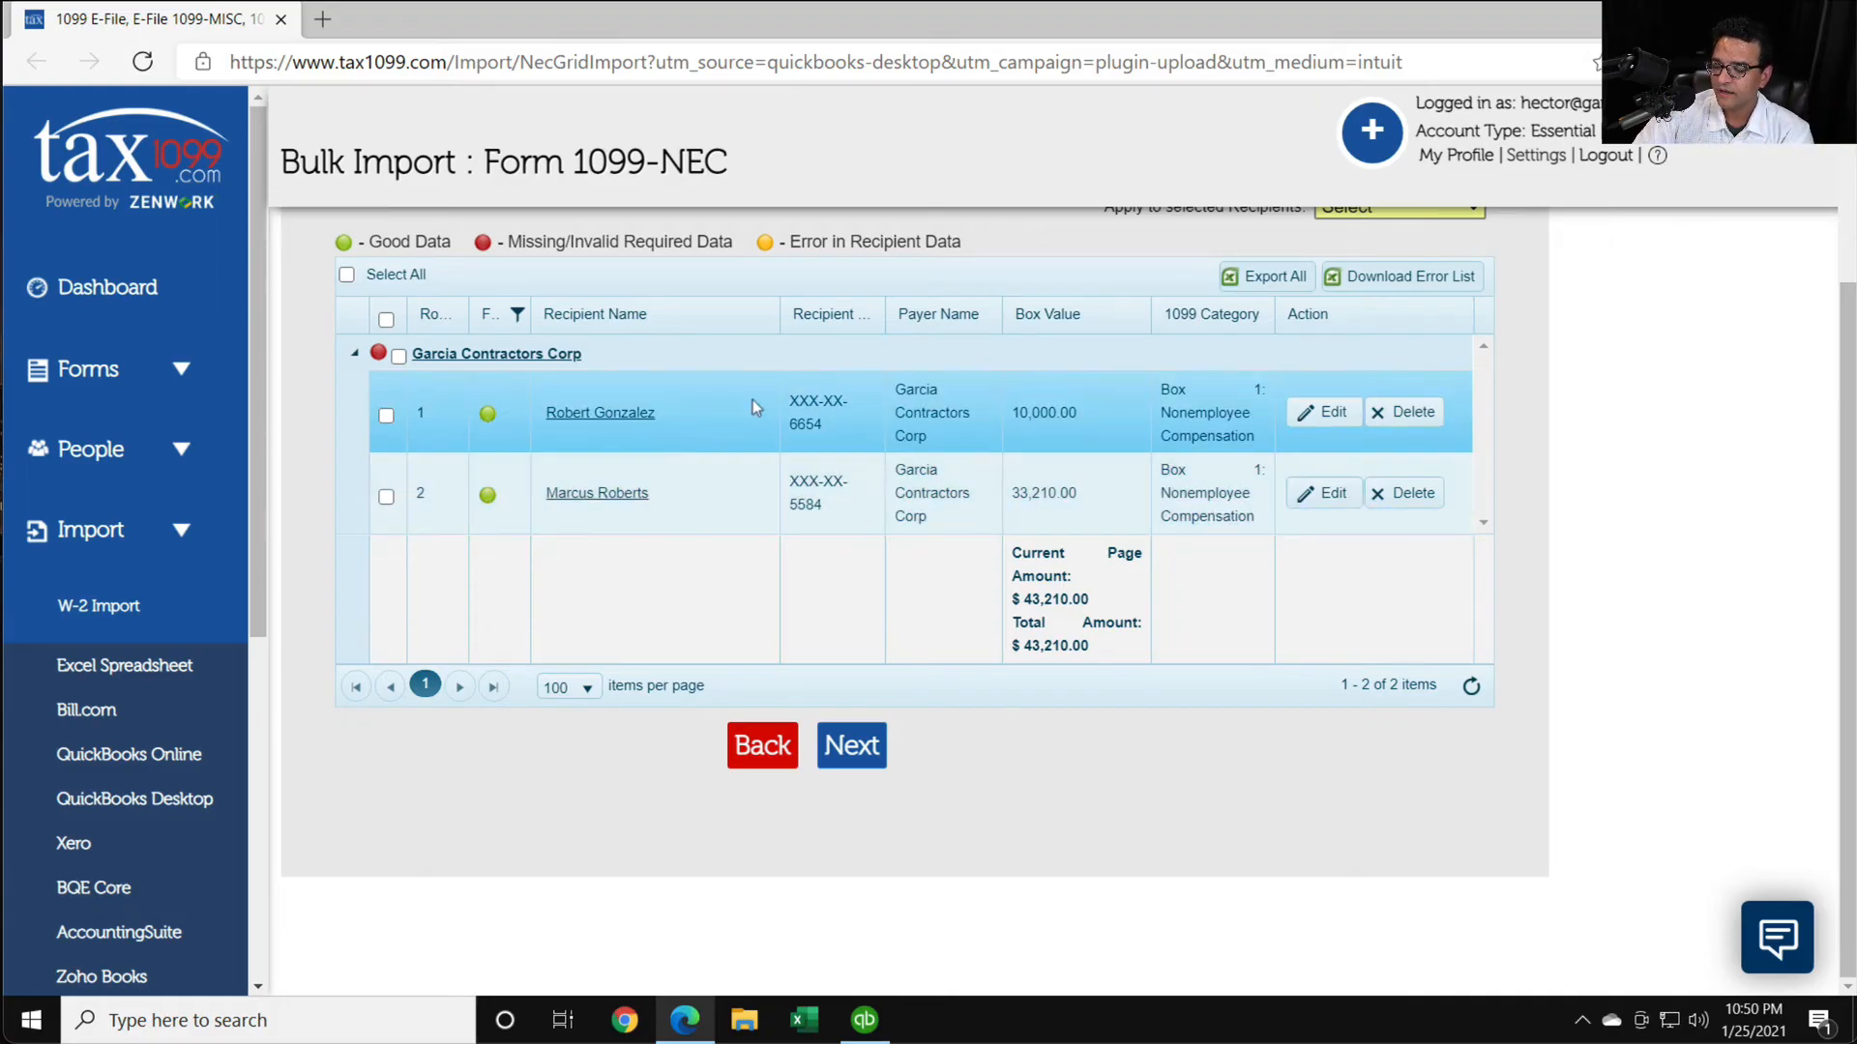
click(1325, 412)
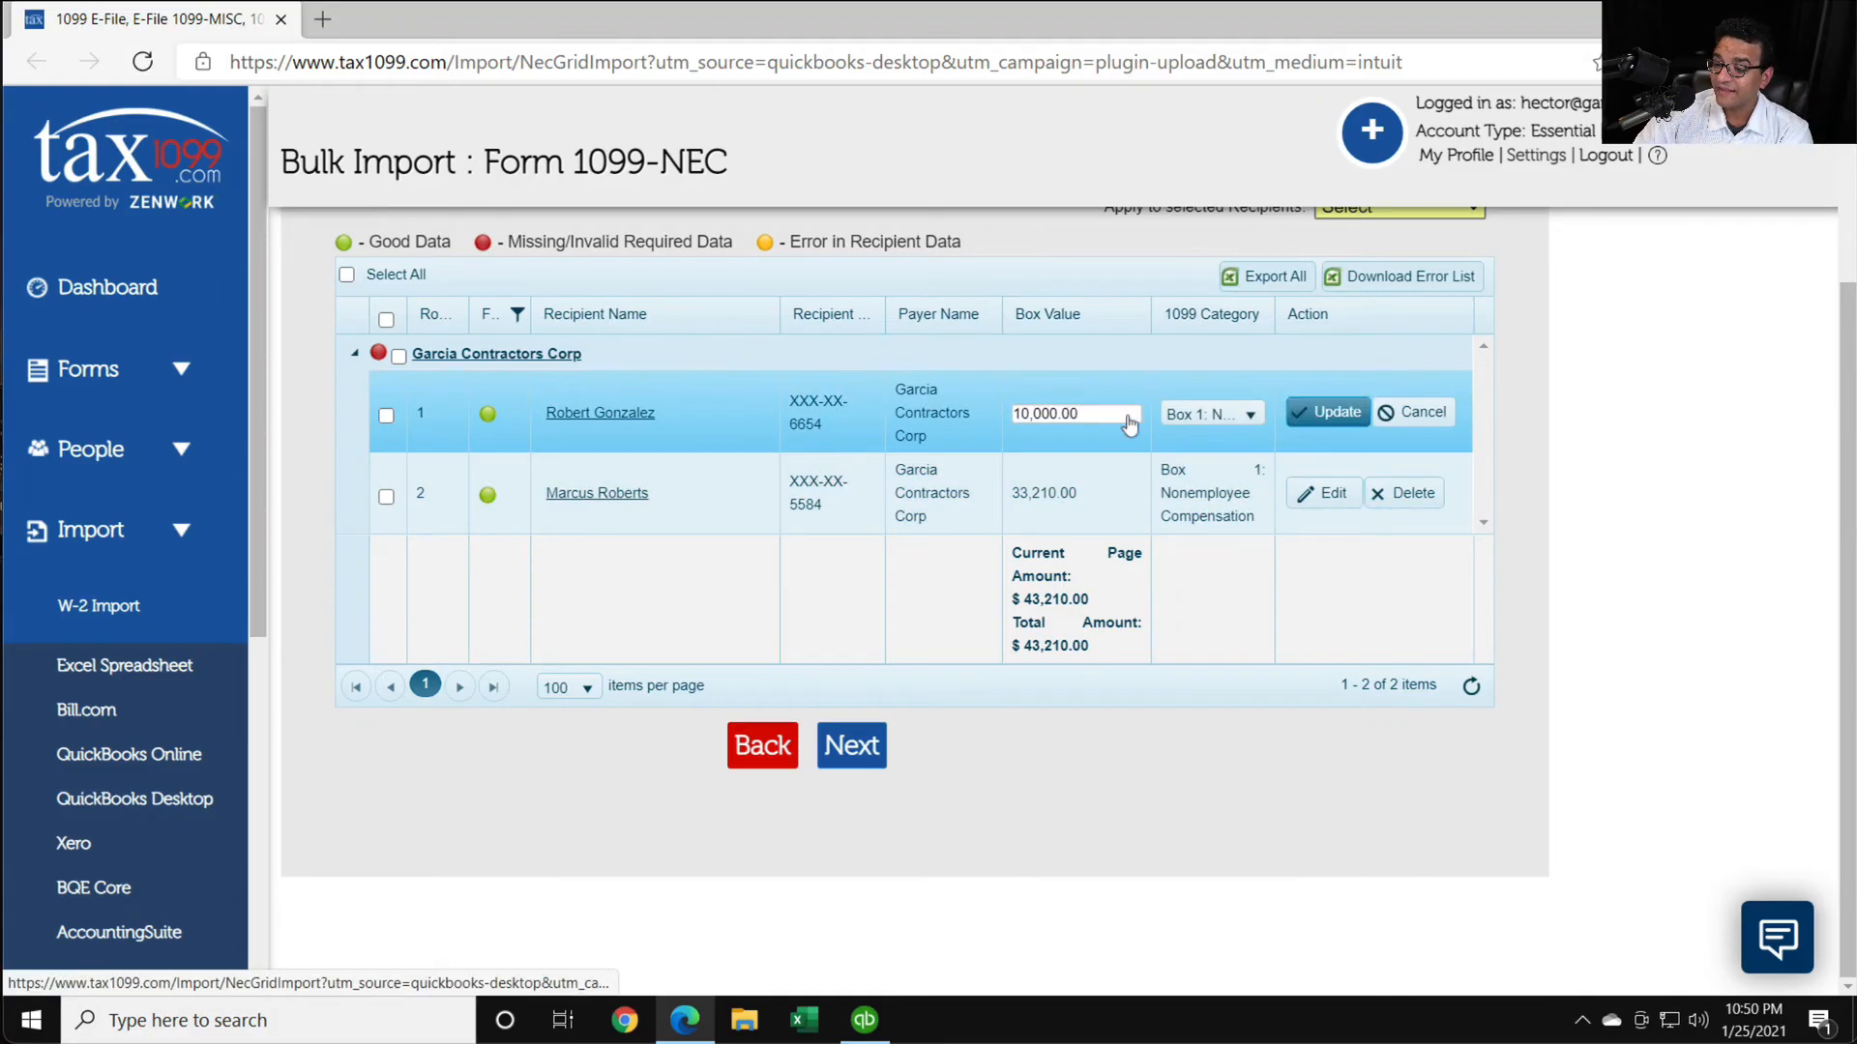
click(1411, 412)
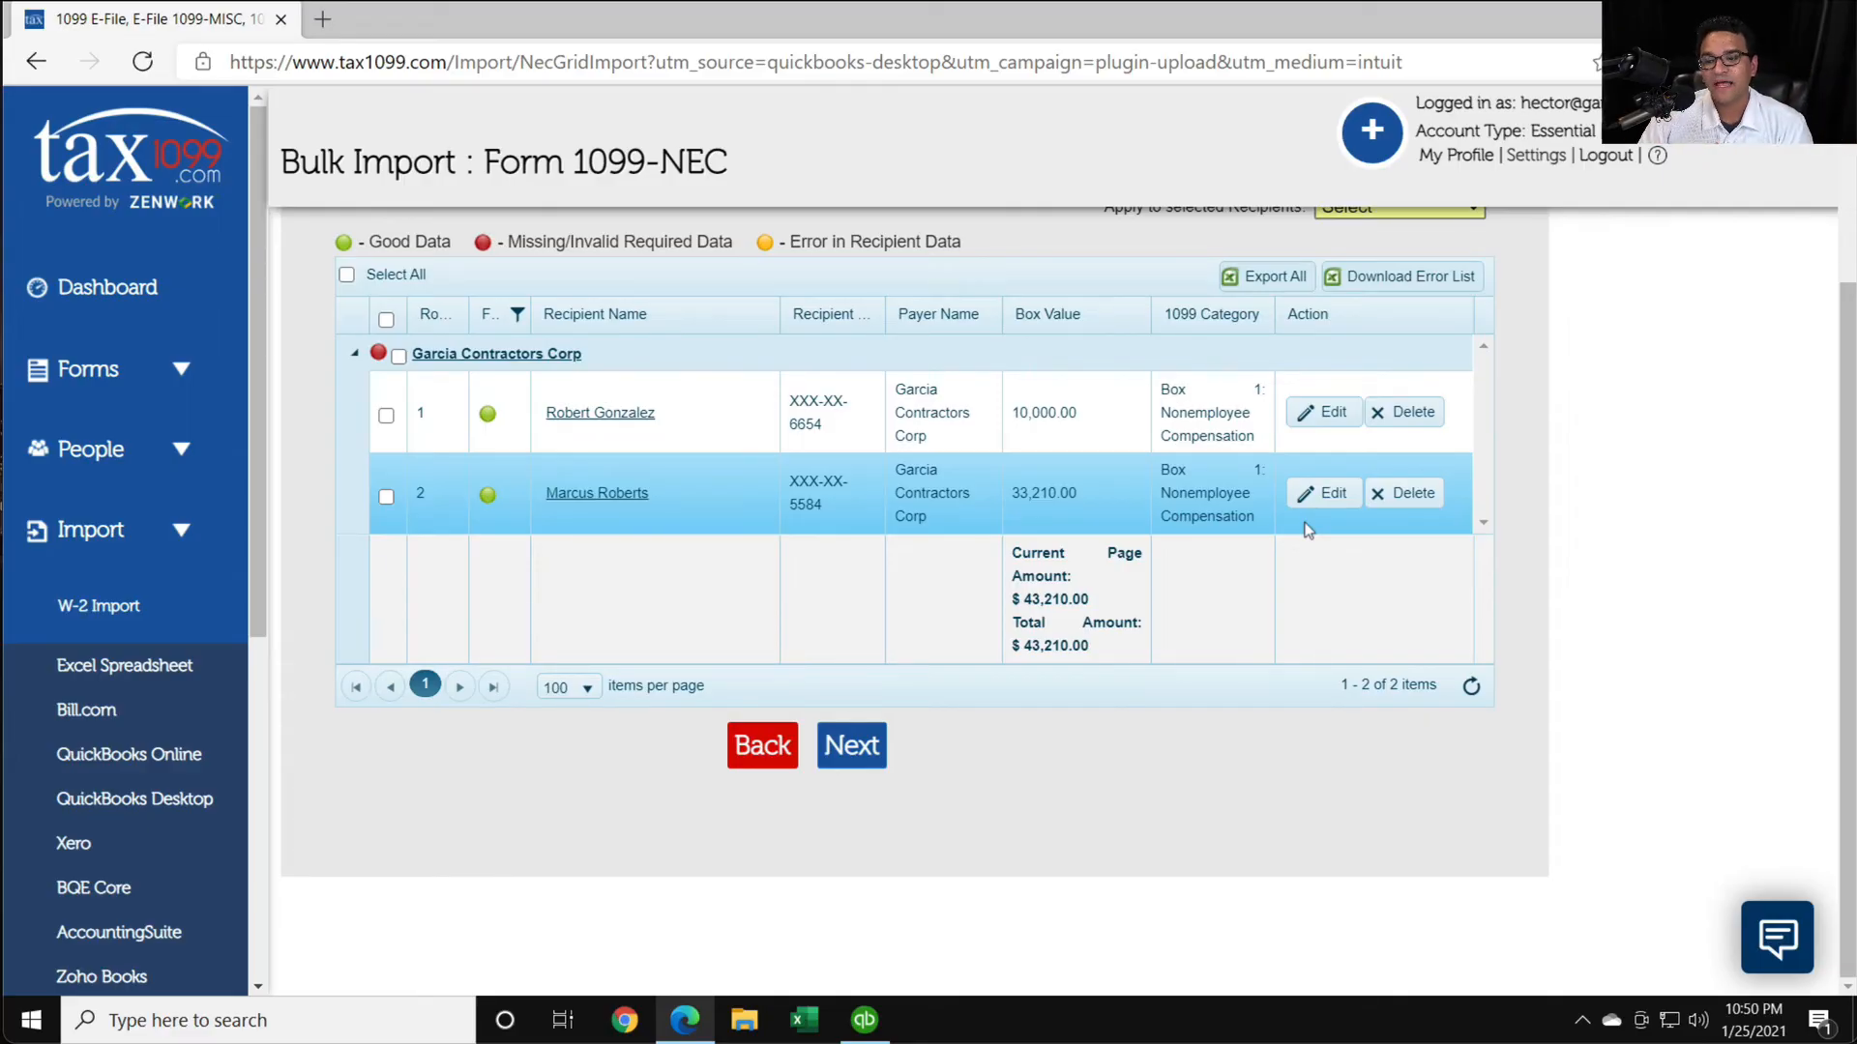
- Try to proceed with the 1099-NEC bulk import without selecting any recipients, and return to the recipient list
scroll(1308, 530, up, 2)
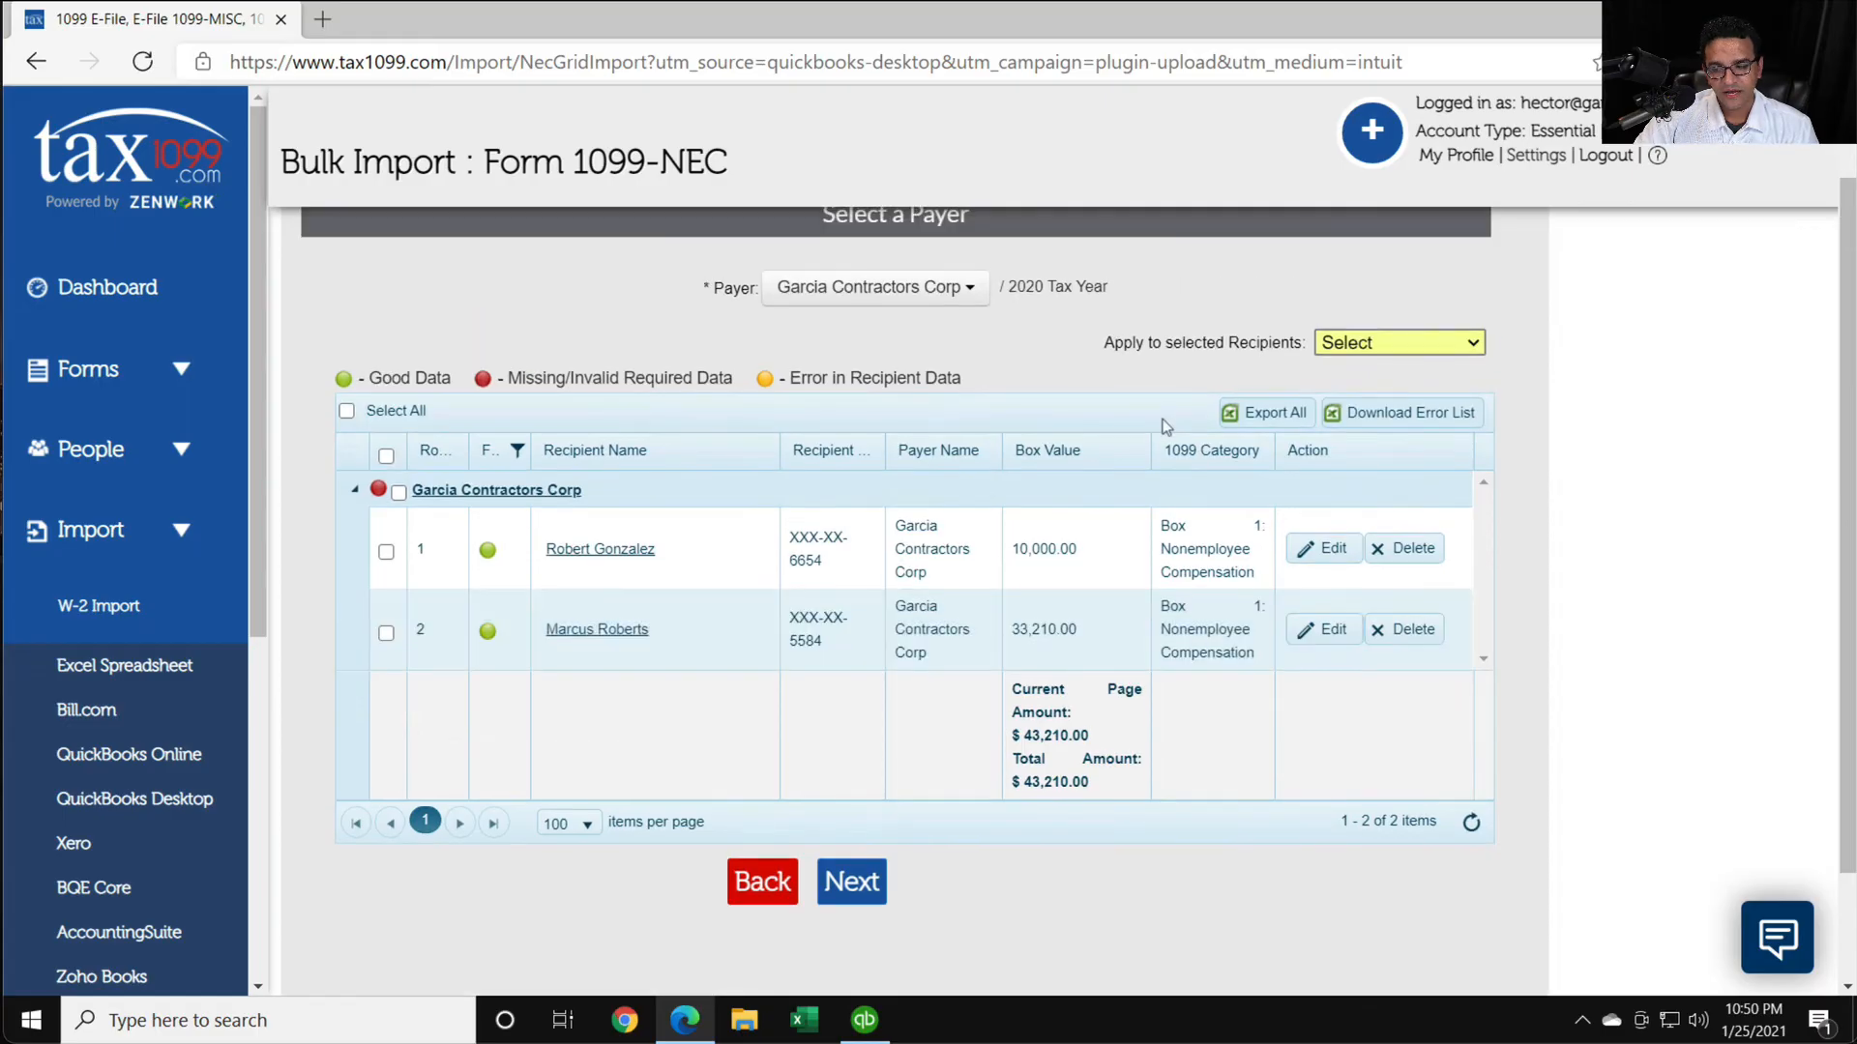
click(852, 891)
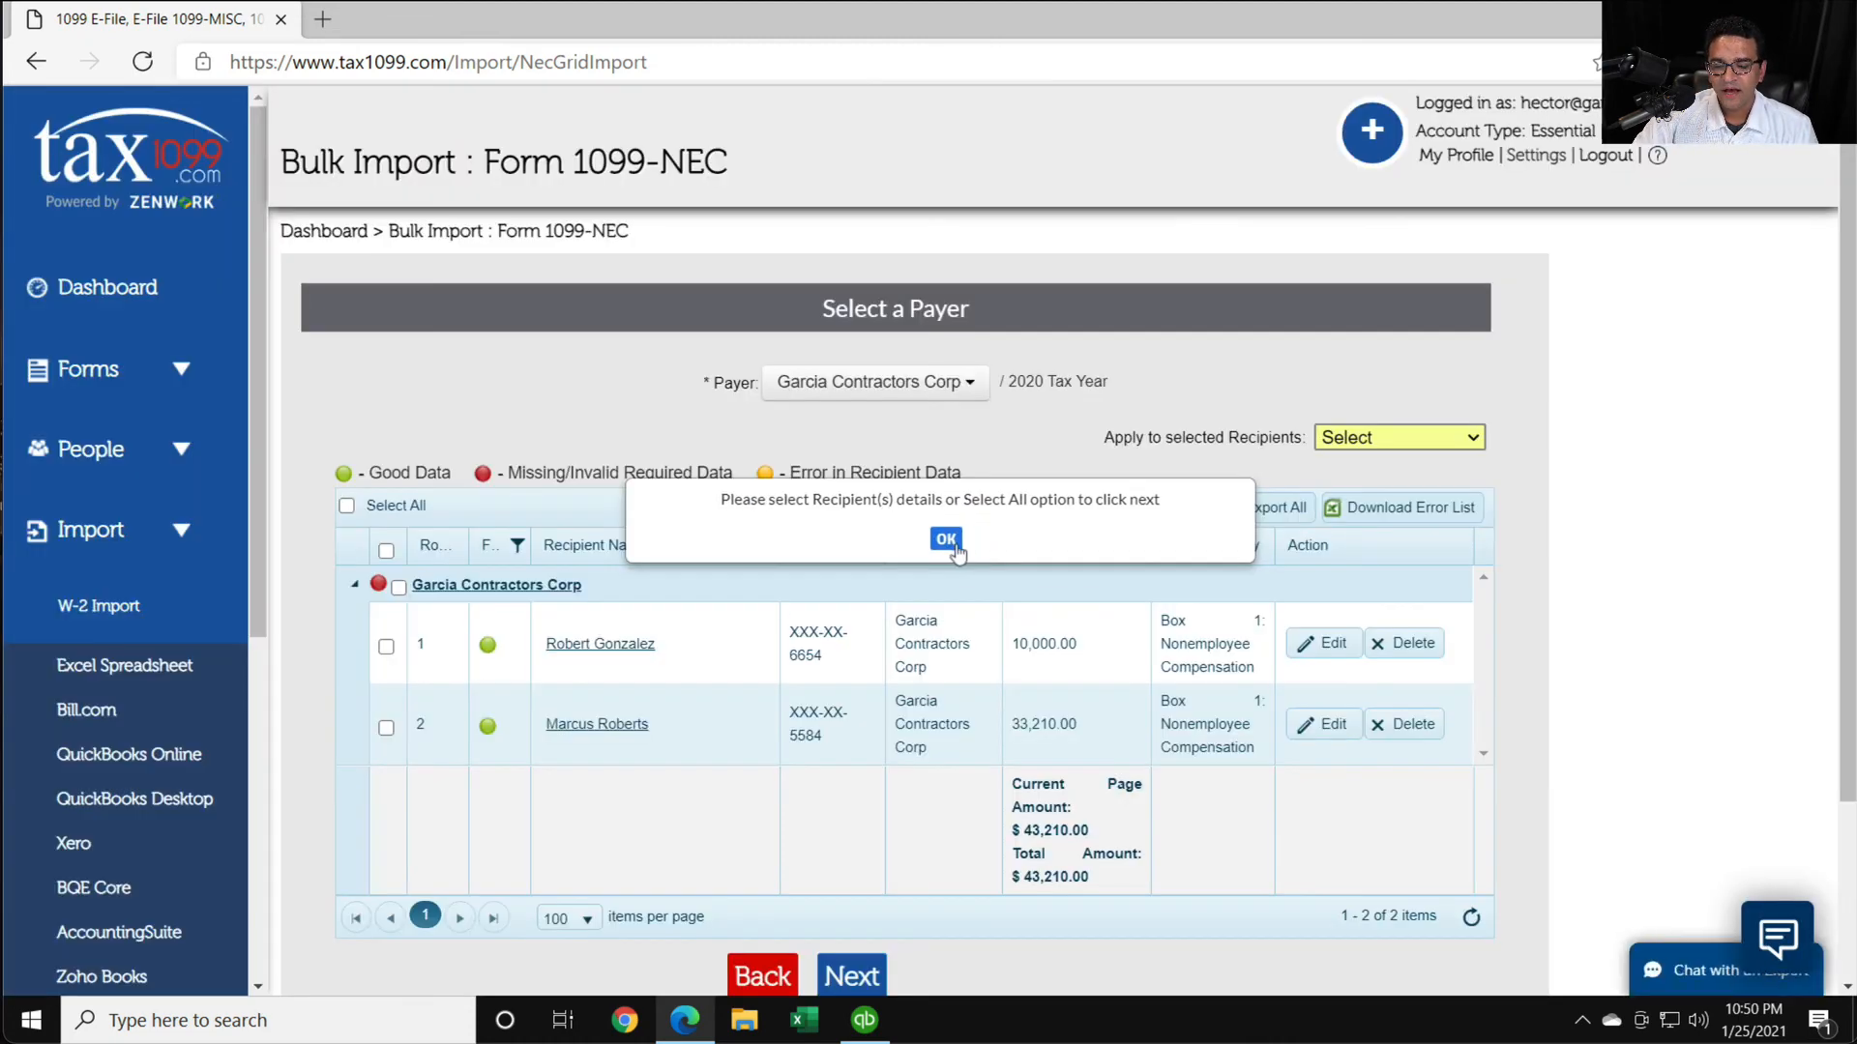
click(957, 541)
scroll(1025, 509, down, 1)
scroll(1028, 518, down, 1)
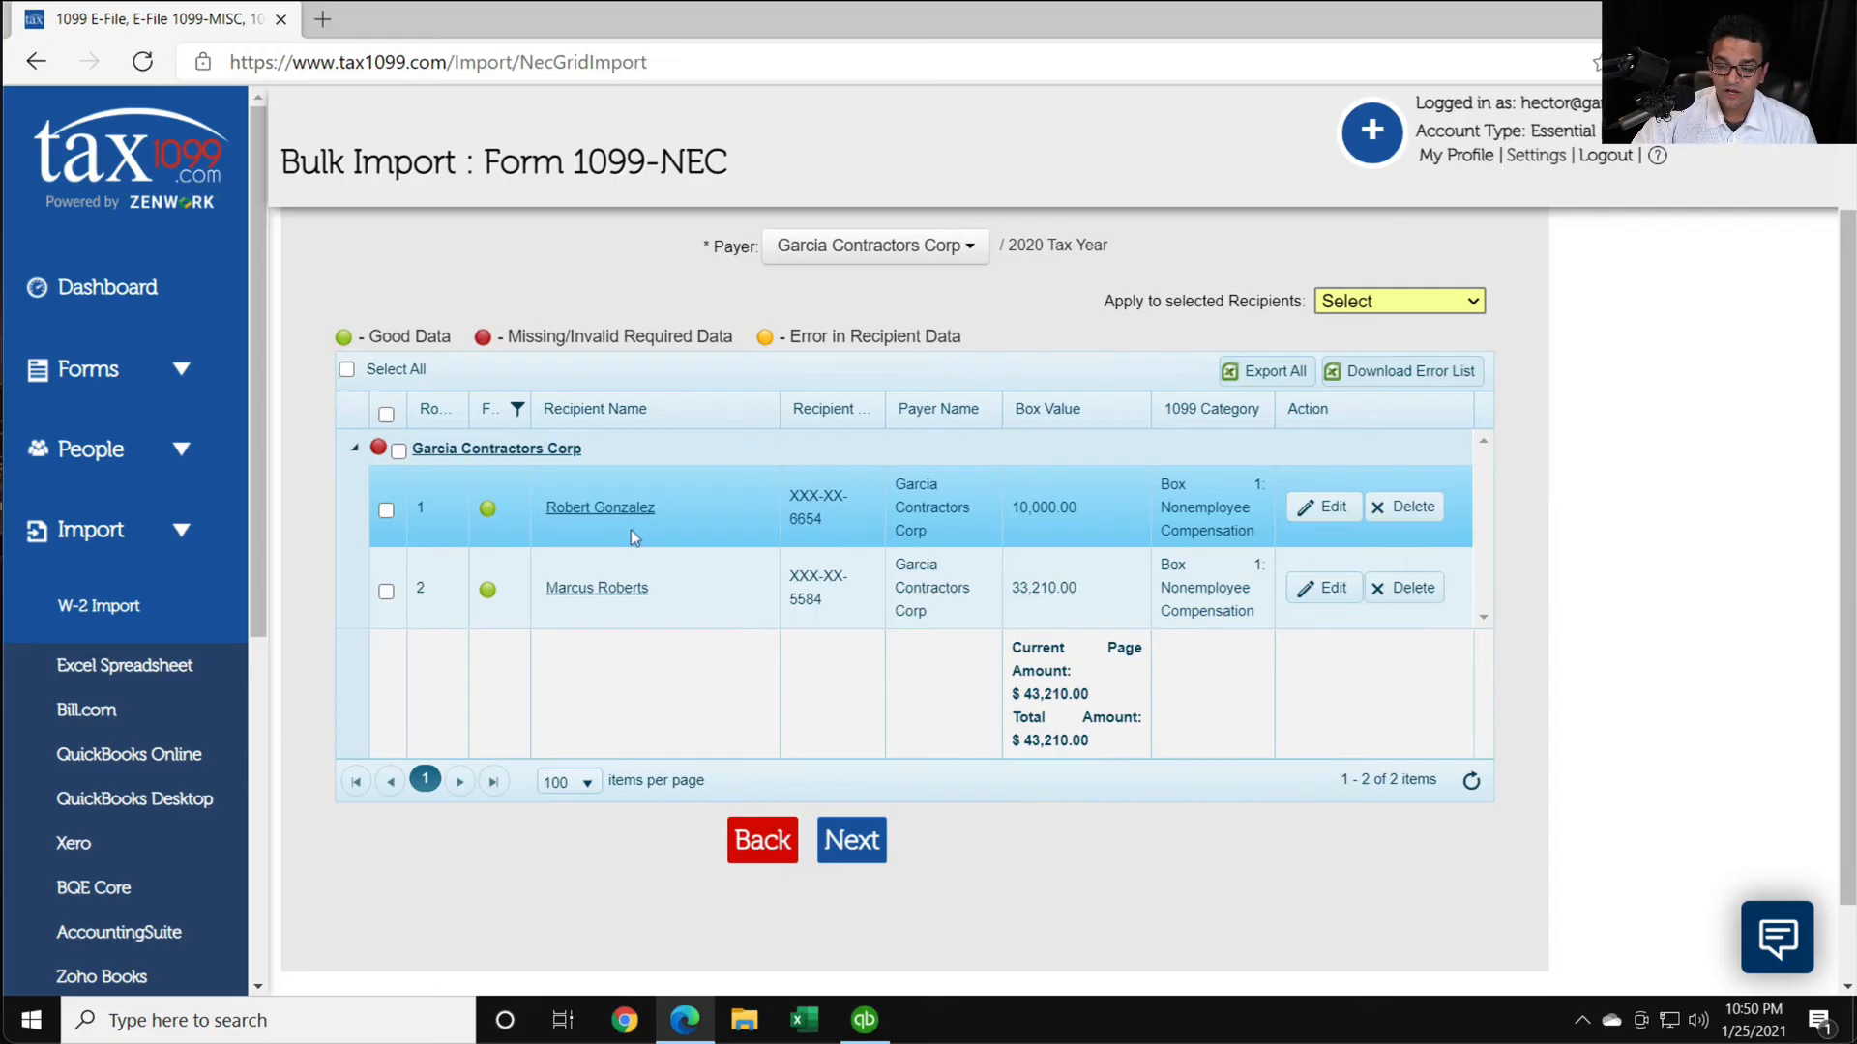
- Select both Garcia Contractors Corp recipients, check the fields that can be applied to them, and try to proceed with the import
scroll(631, 530, up, 2)
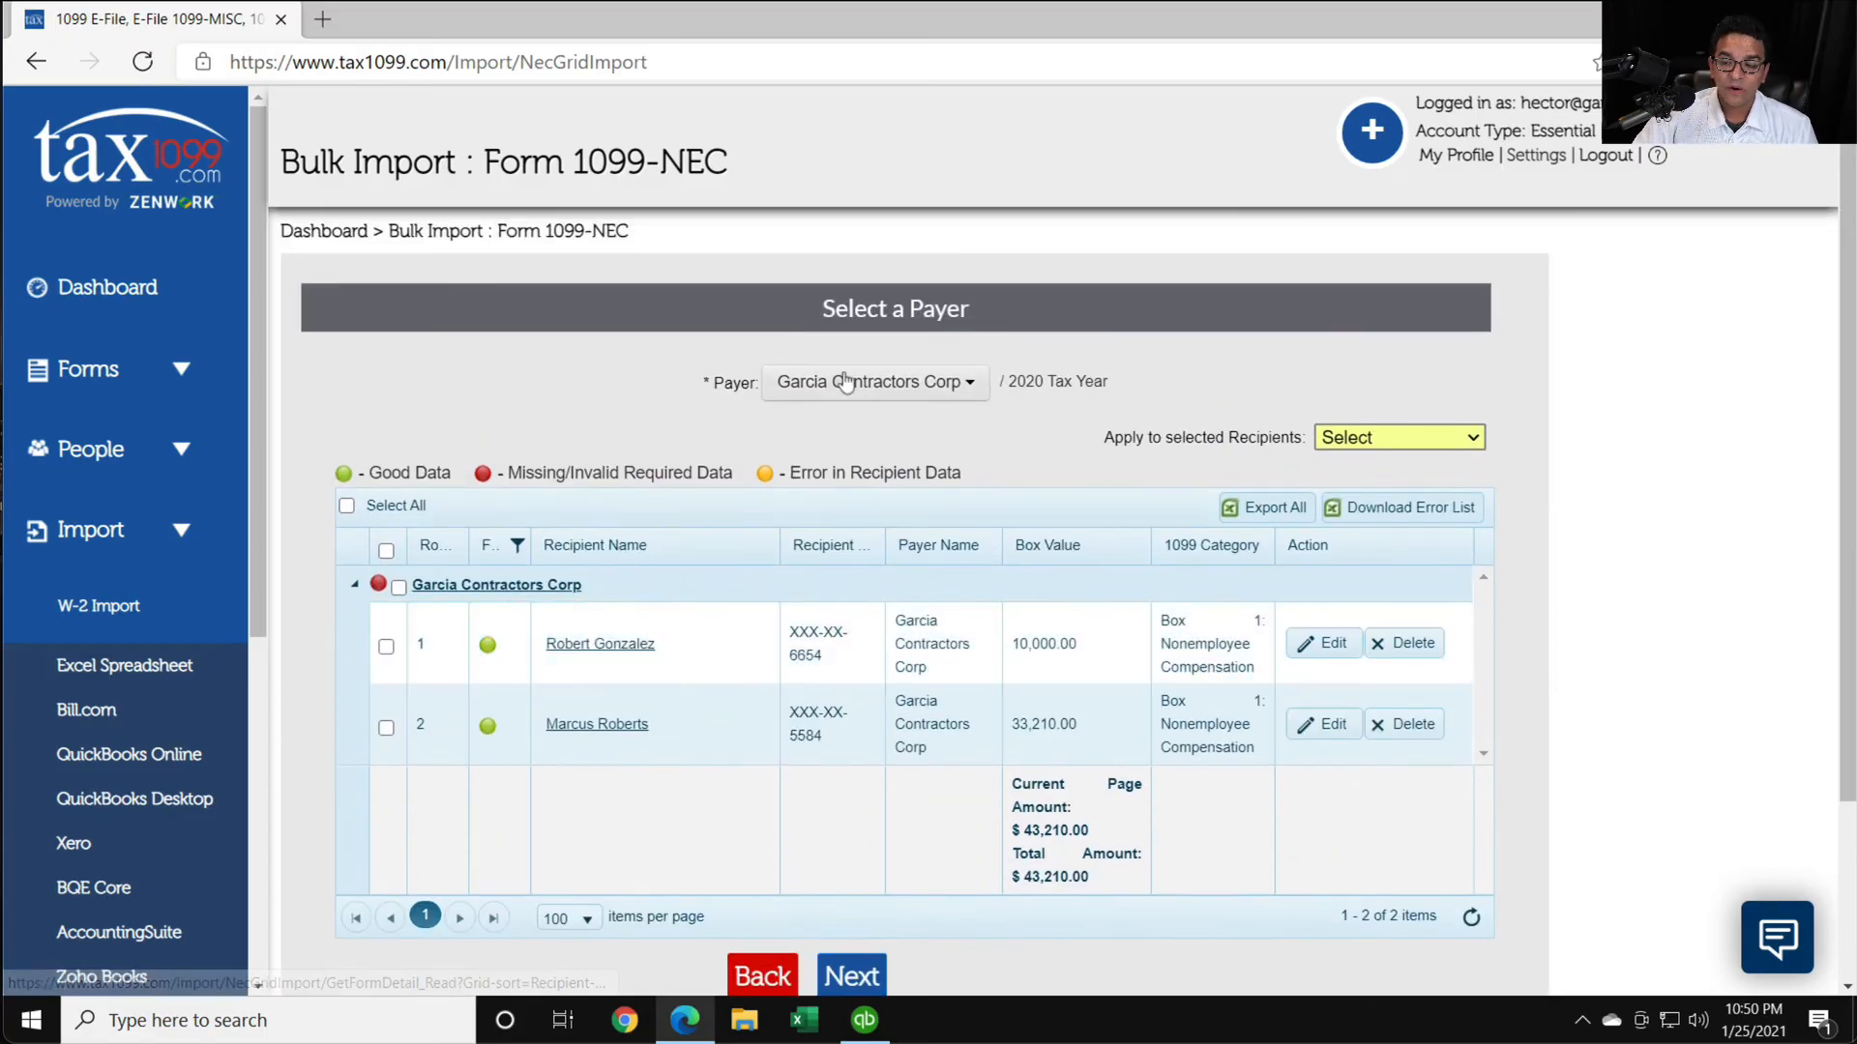
click(385, 646)
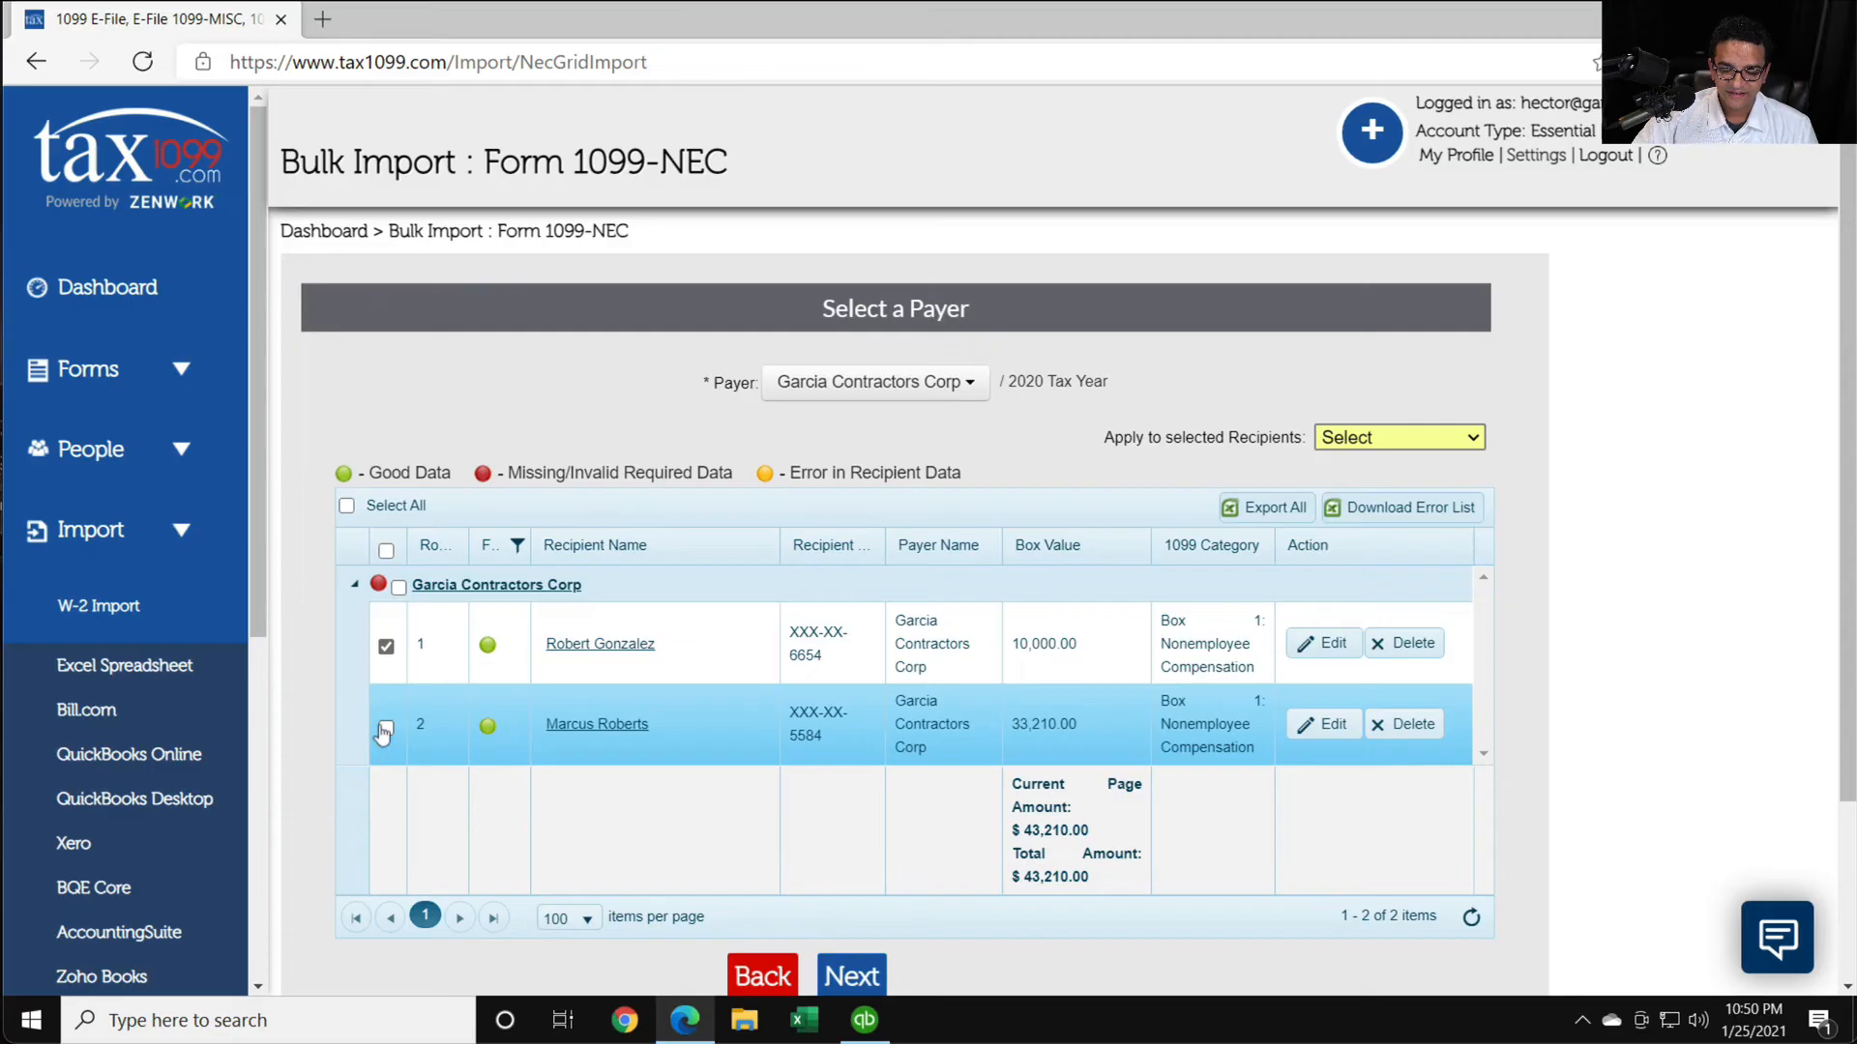
click(385, 729)
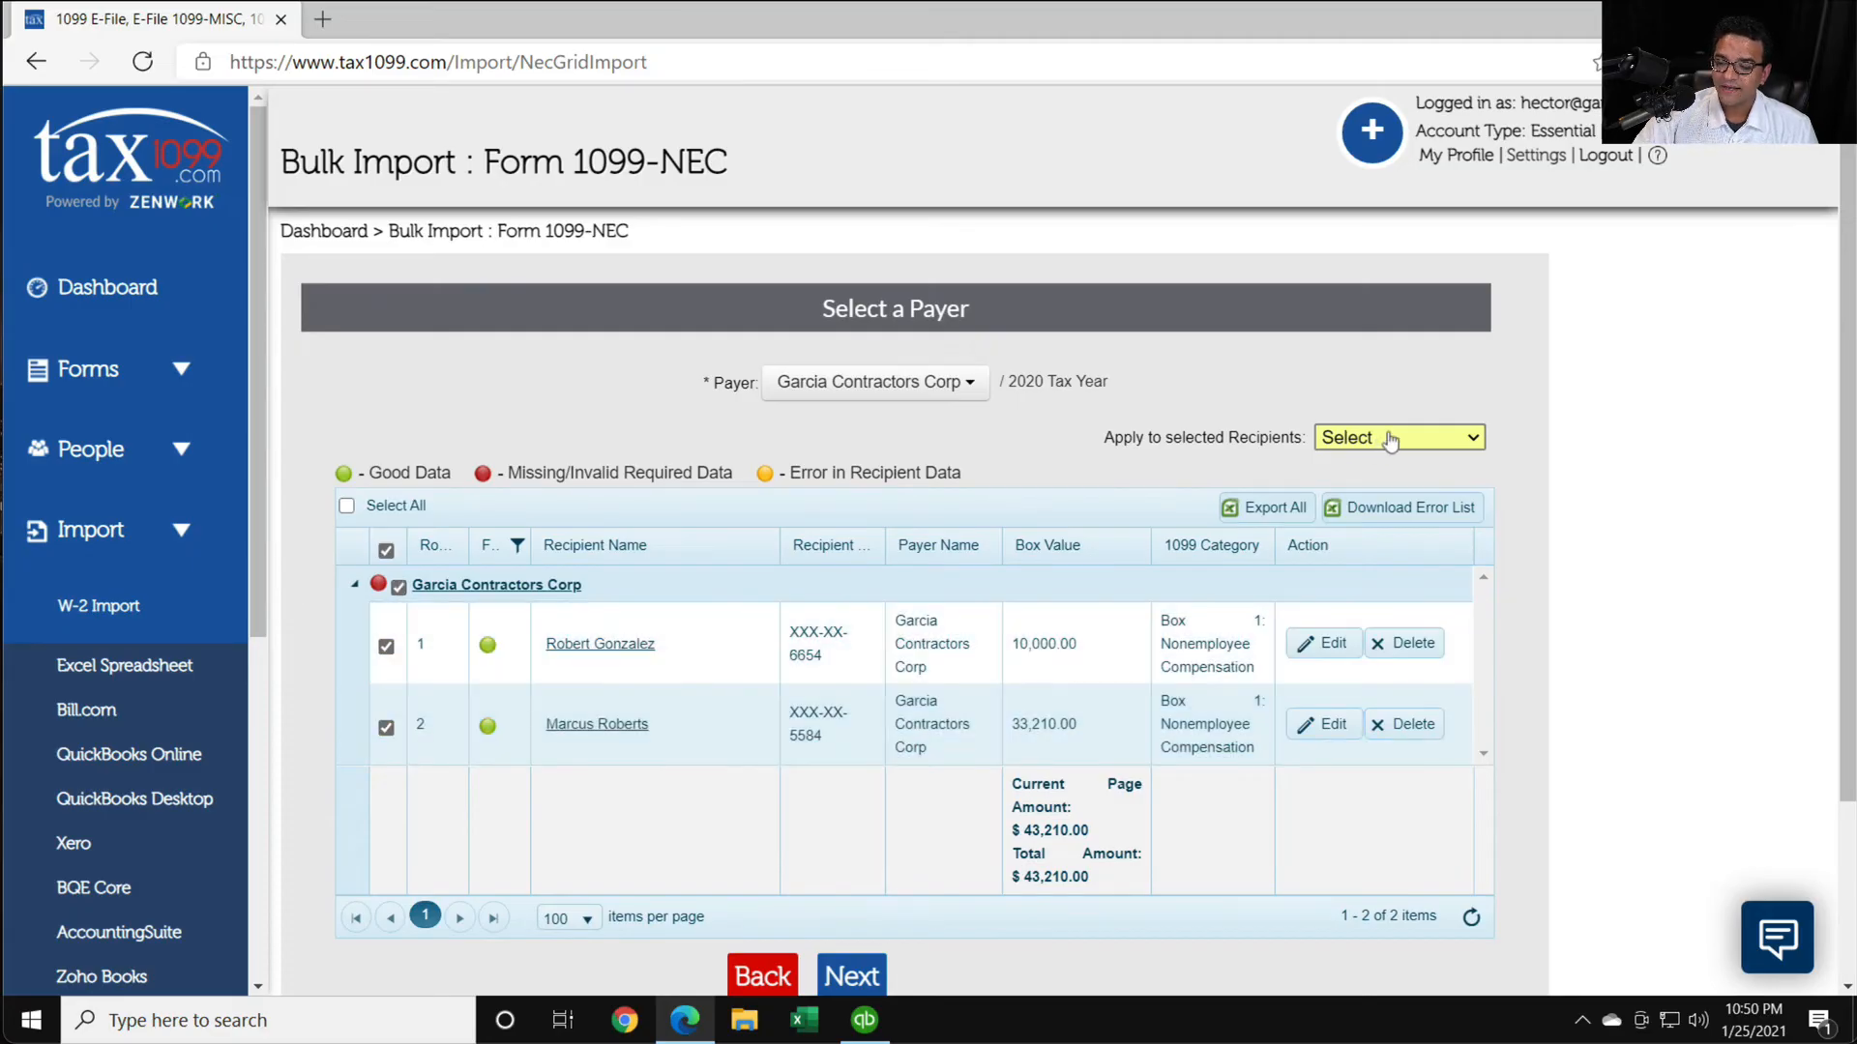
click(1389, 441)
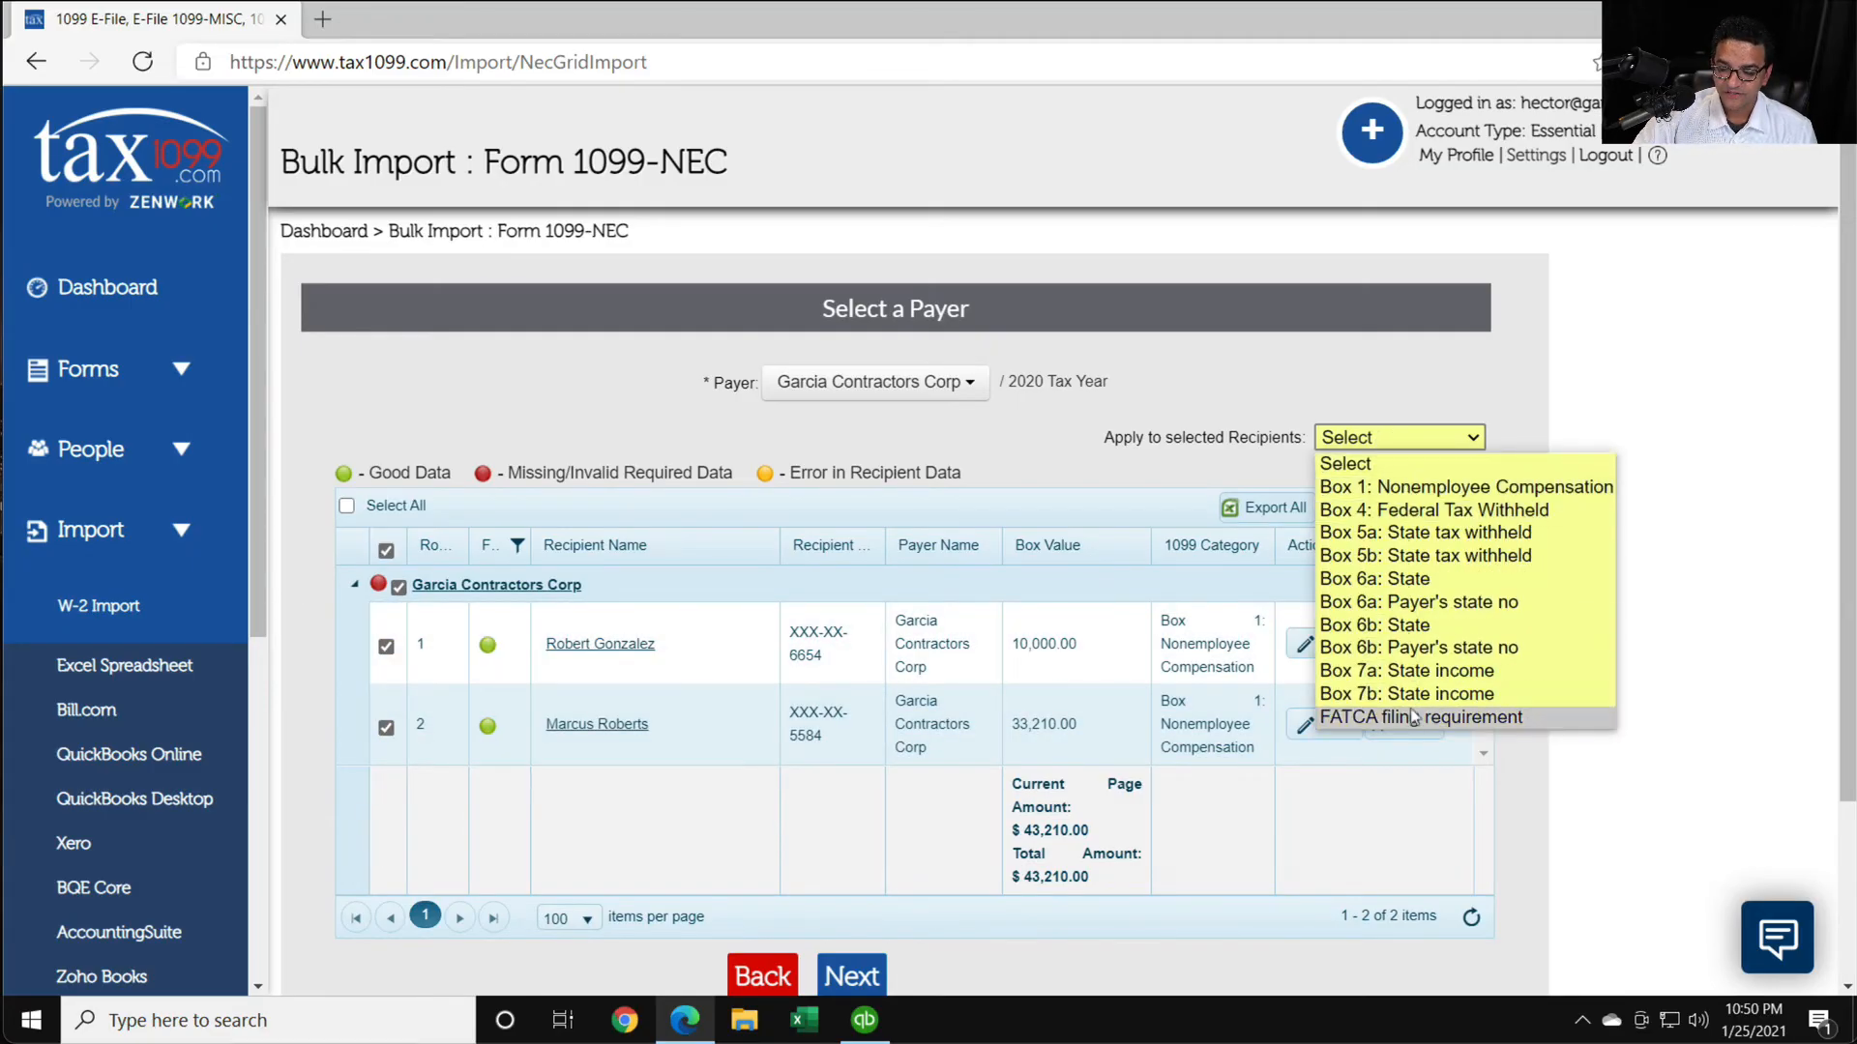
click(1496, 409)
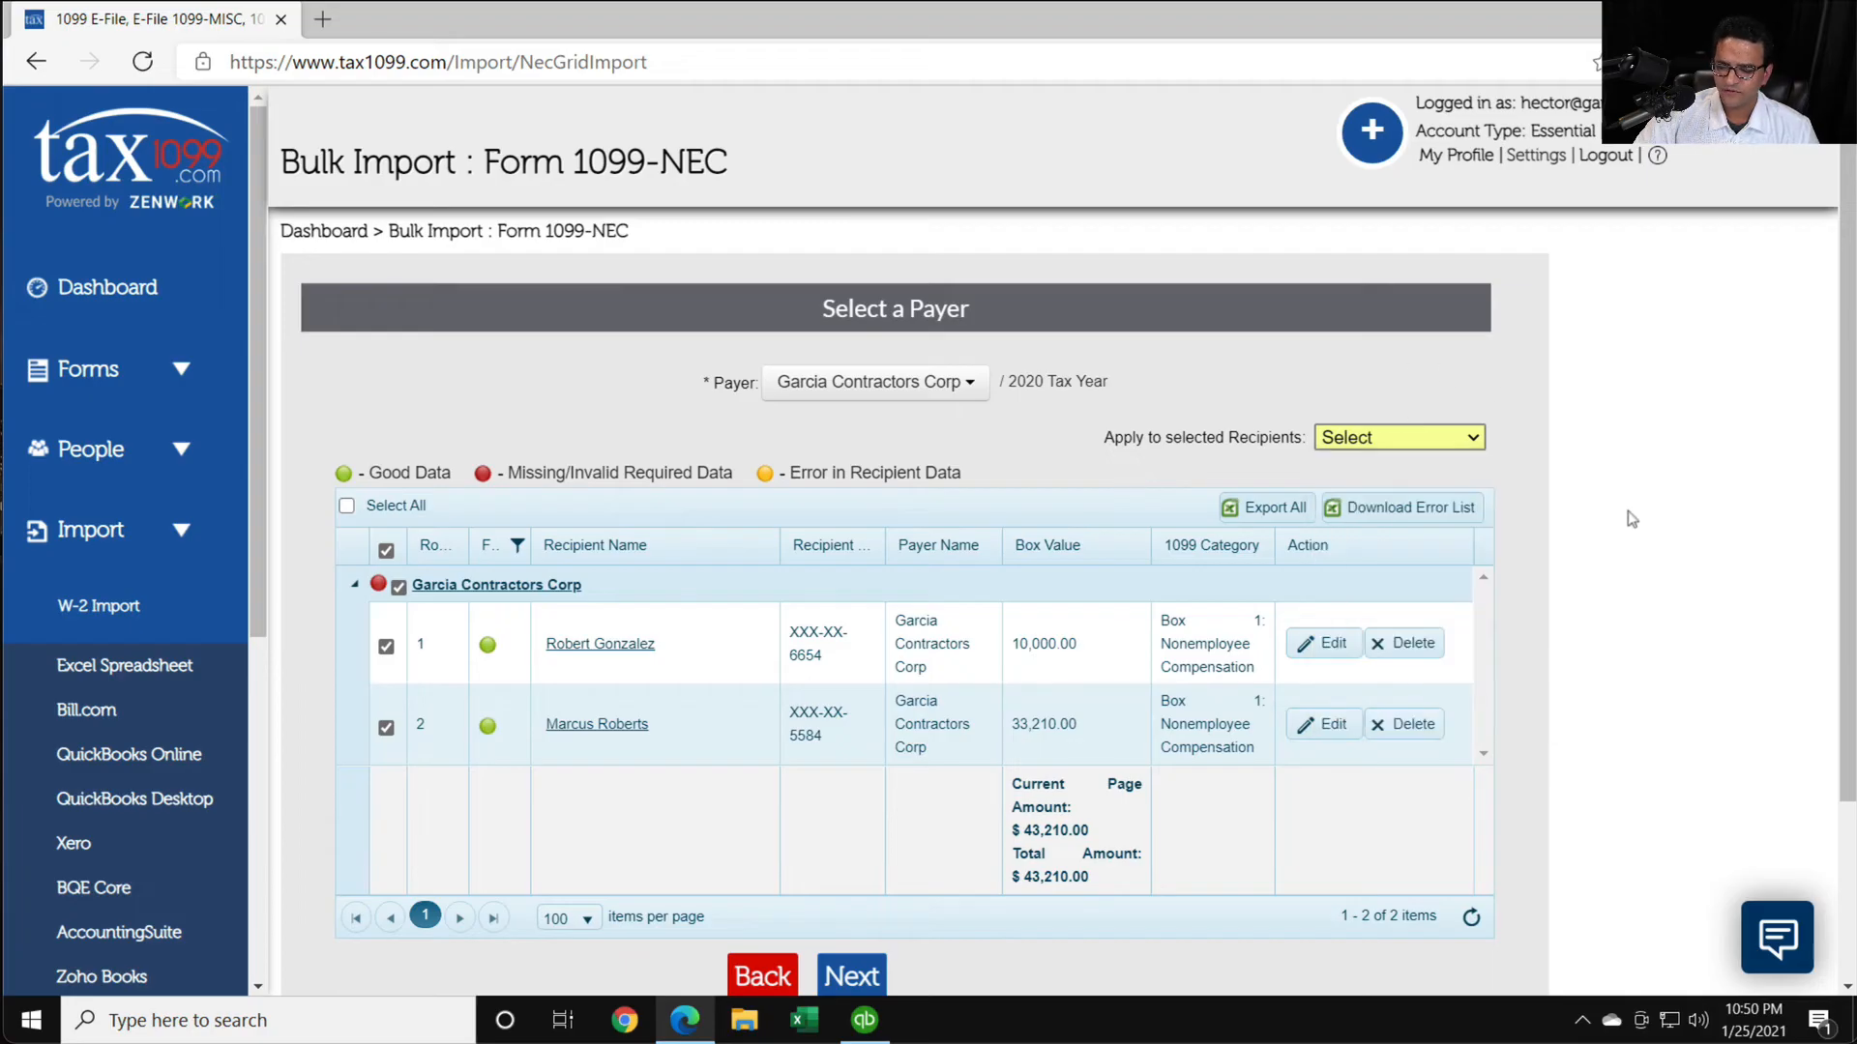
scroll(1198, 863, down, 3)
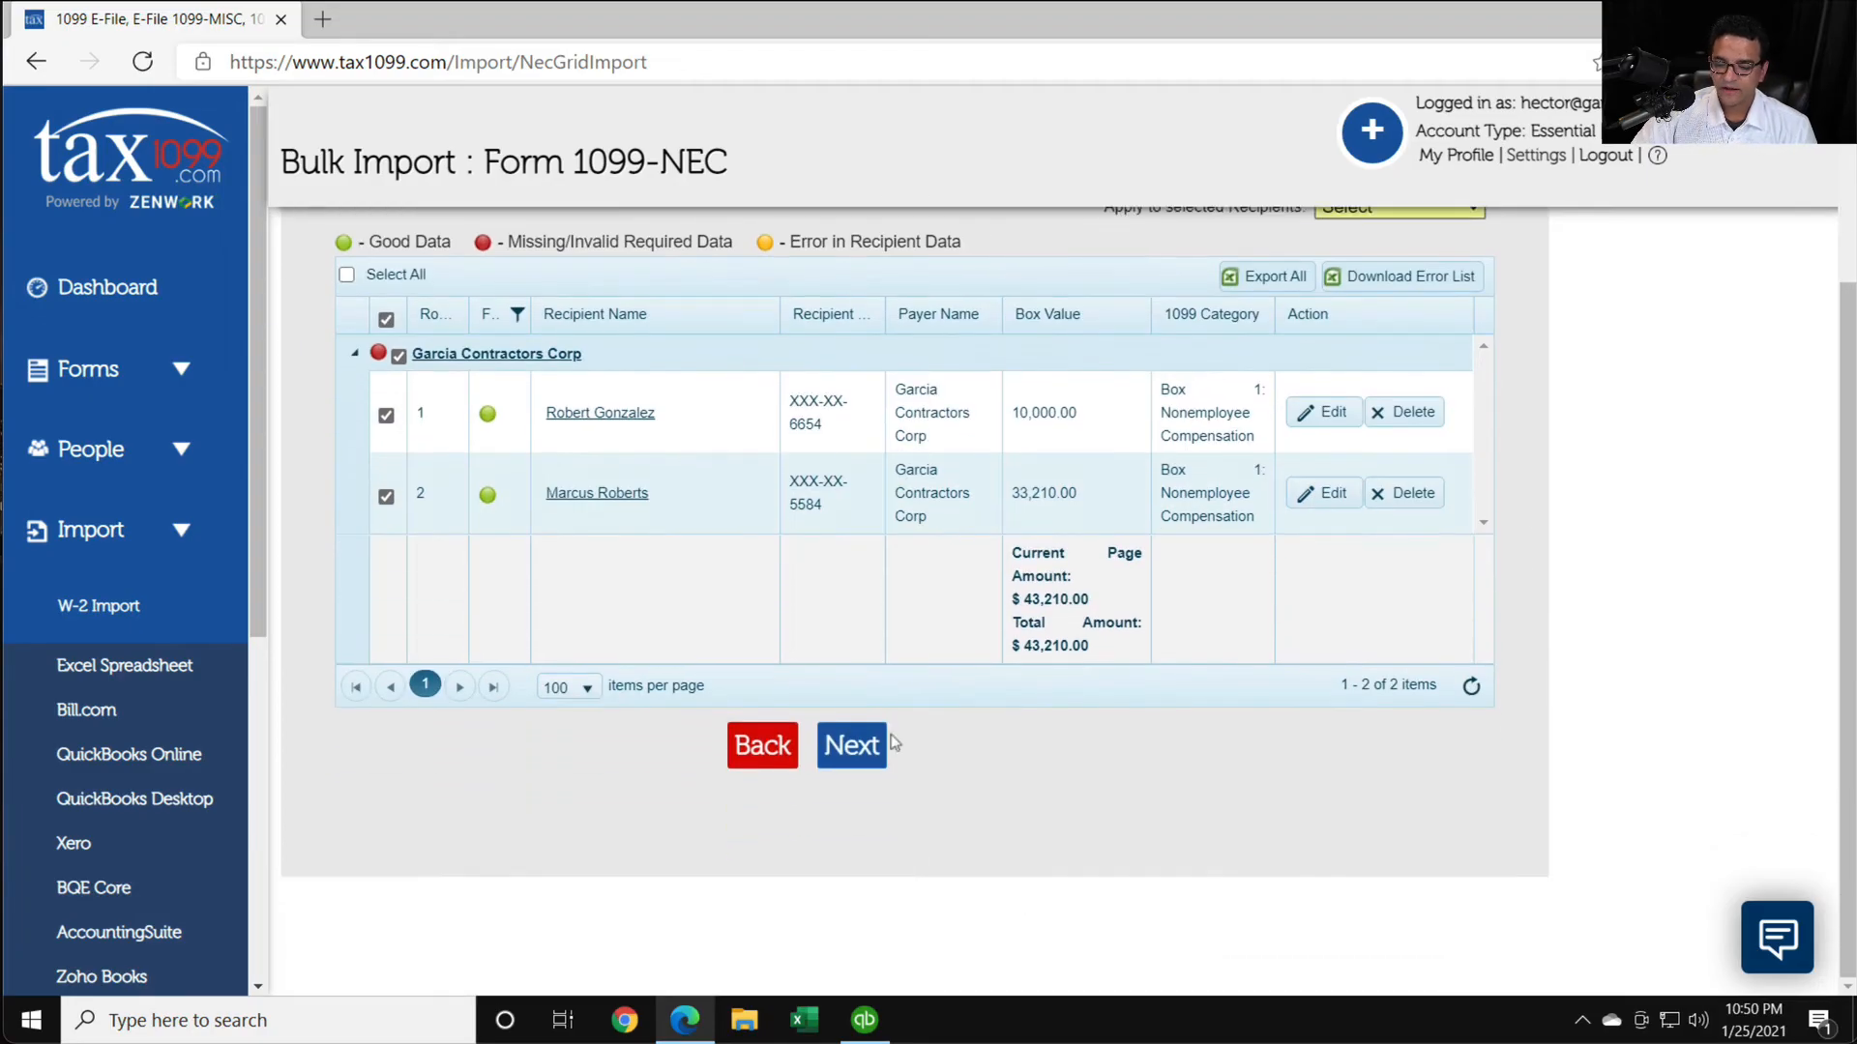
click(840, 744)
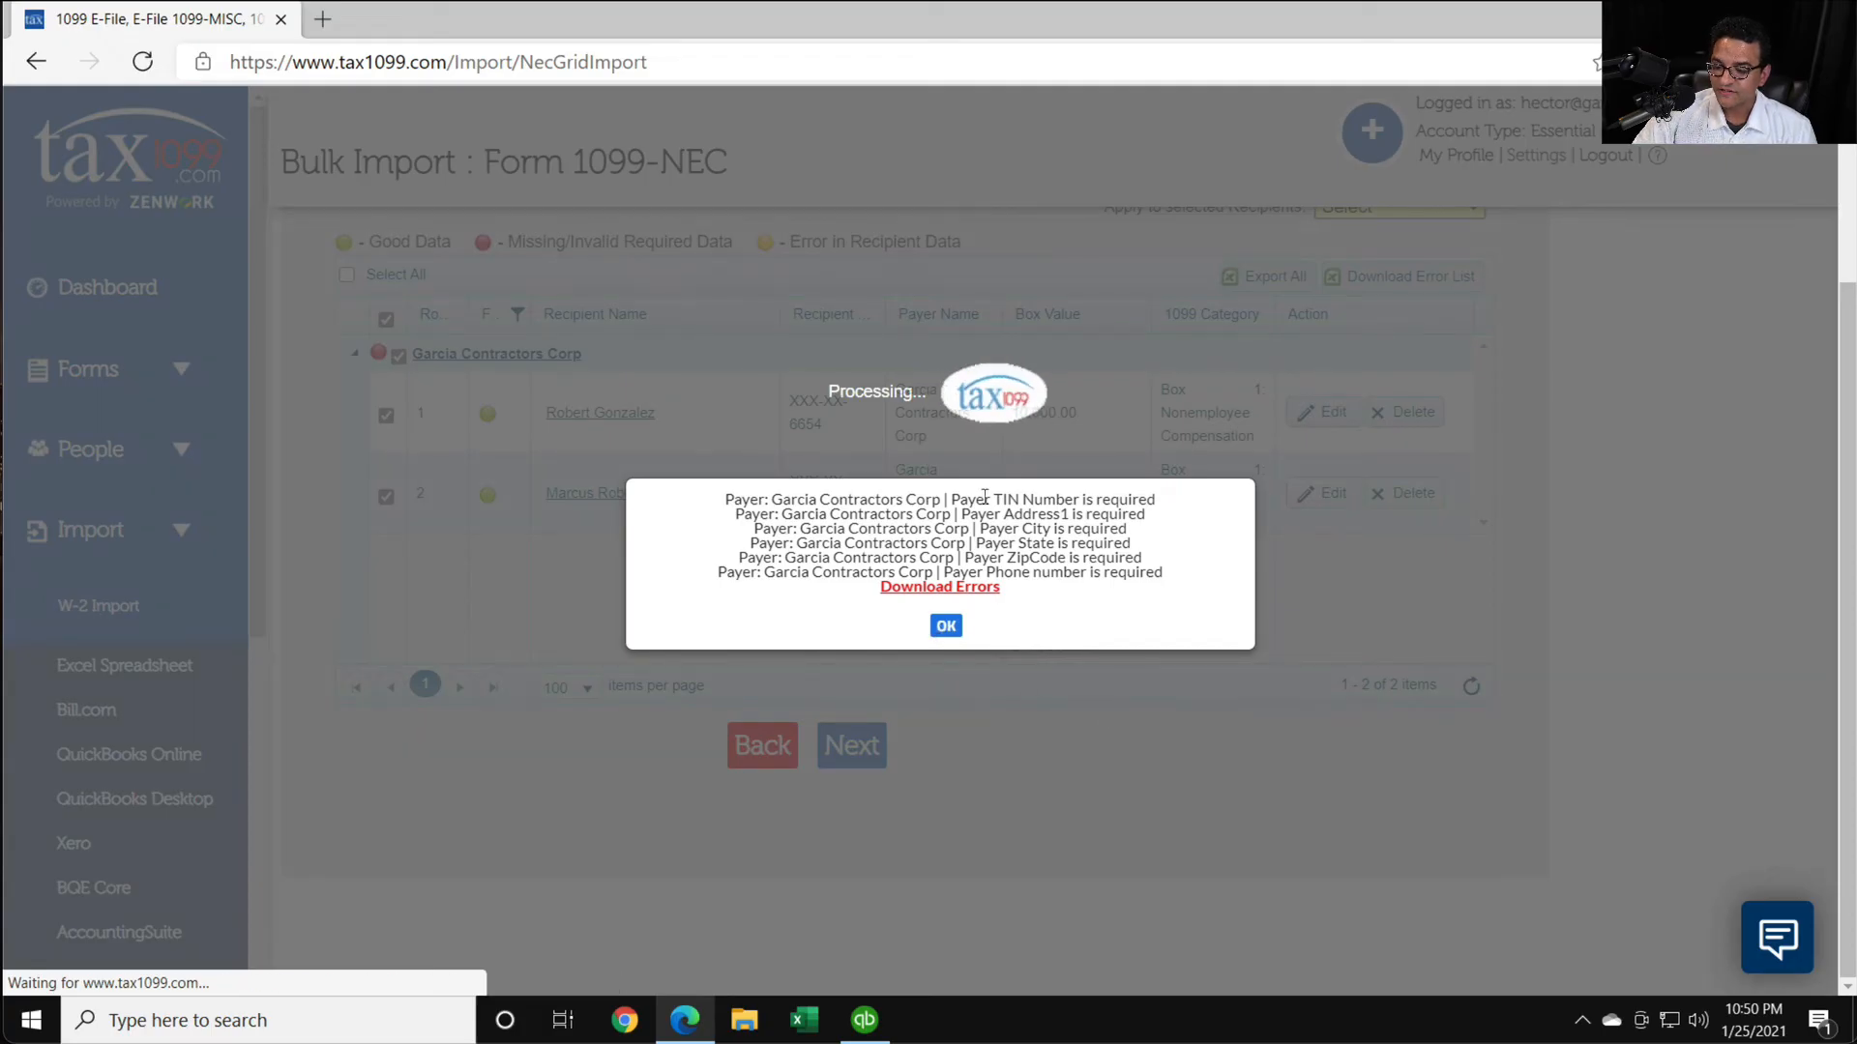
- Read through the payer validation errors for Garcia Contractors Corp and dismiss the message
drag(769, 497, 1119, 578)
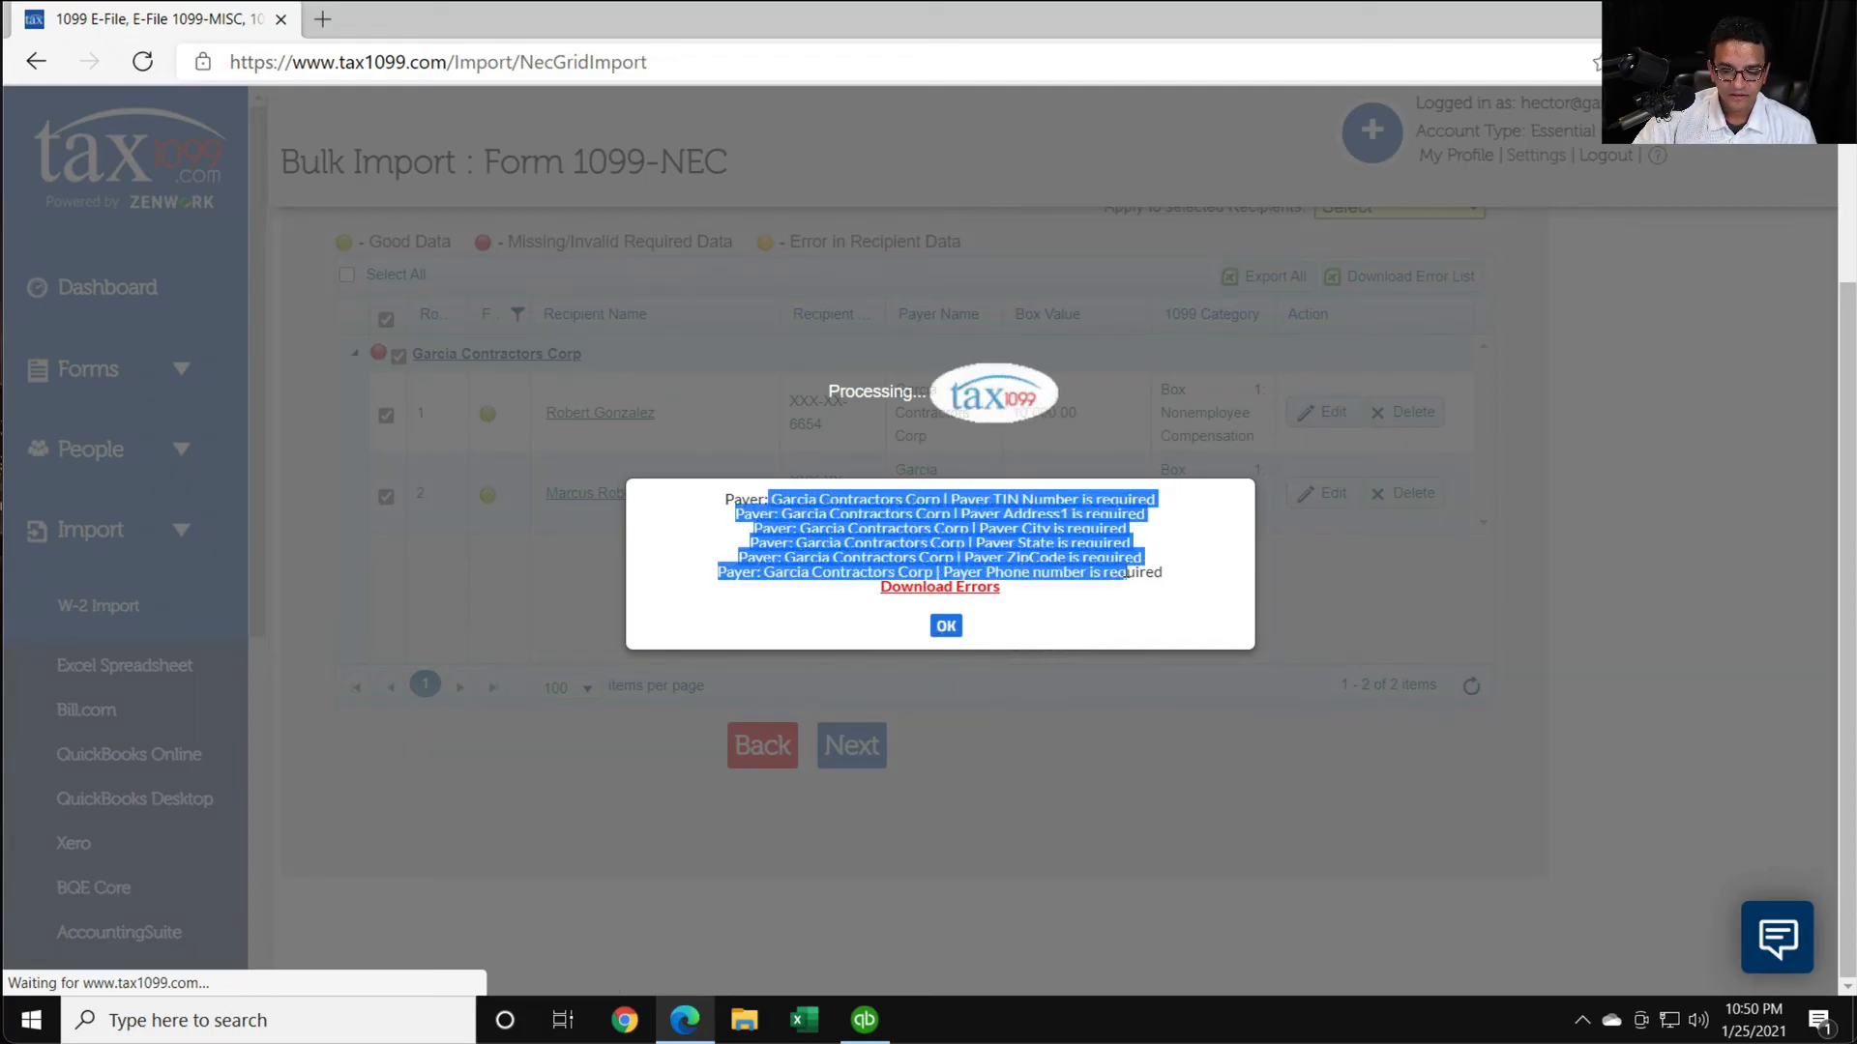
click(1064, 591)
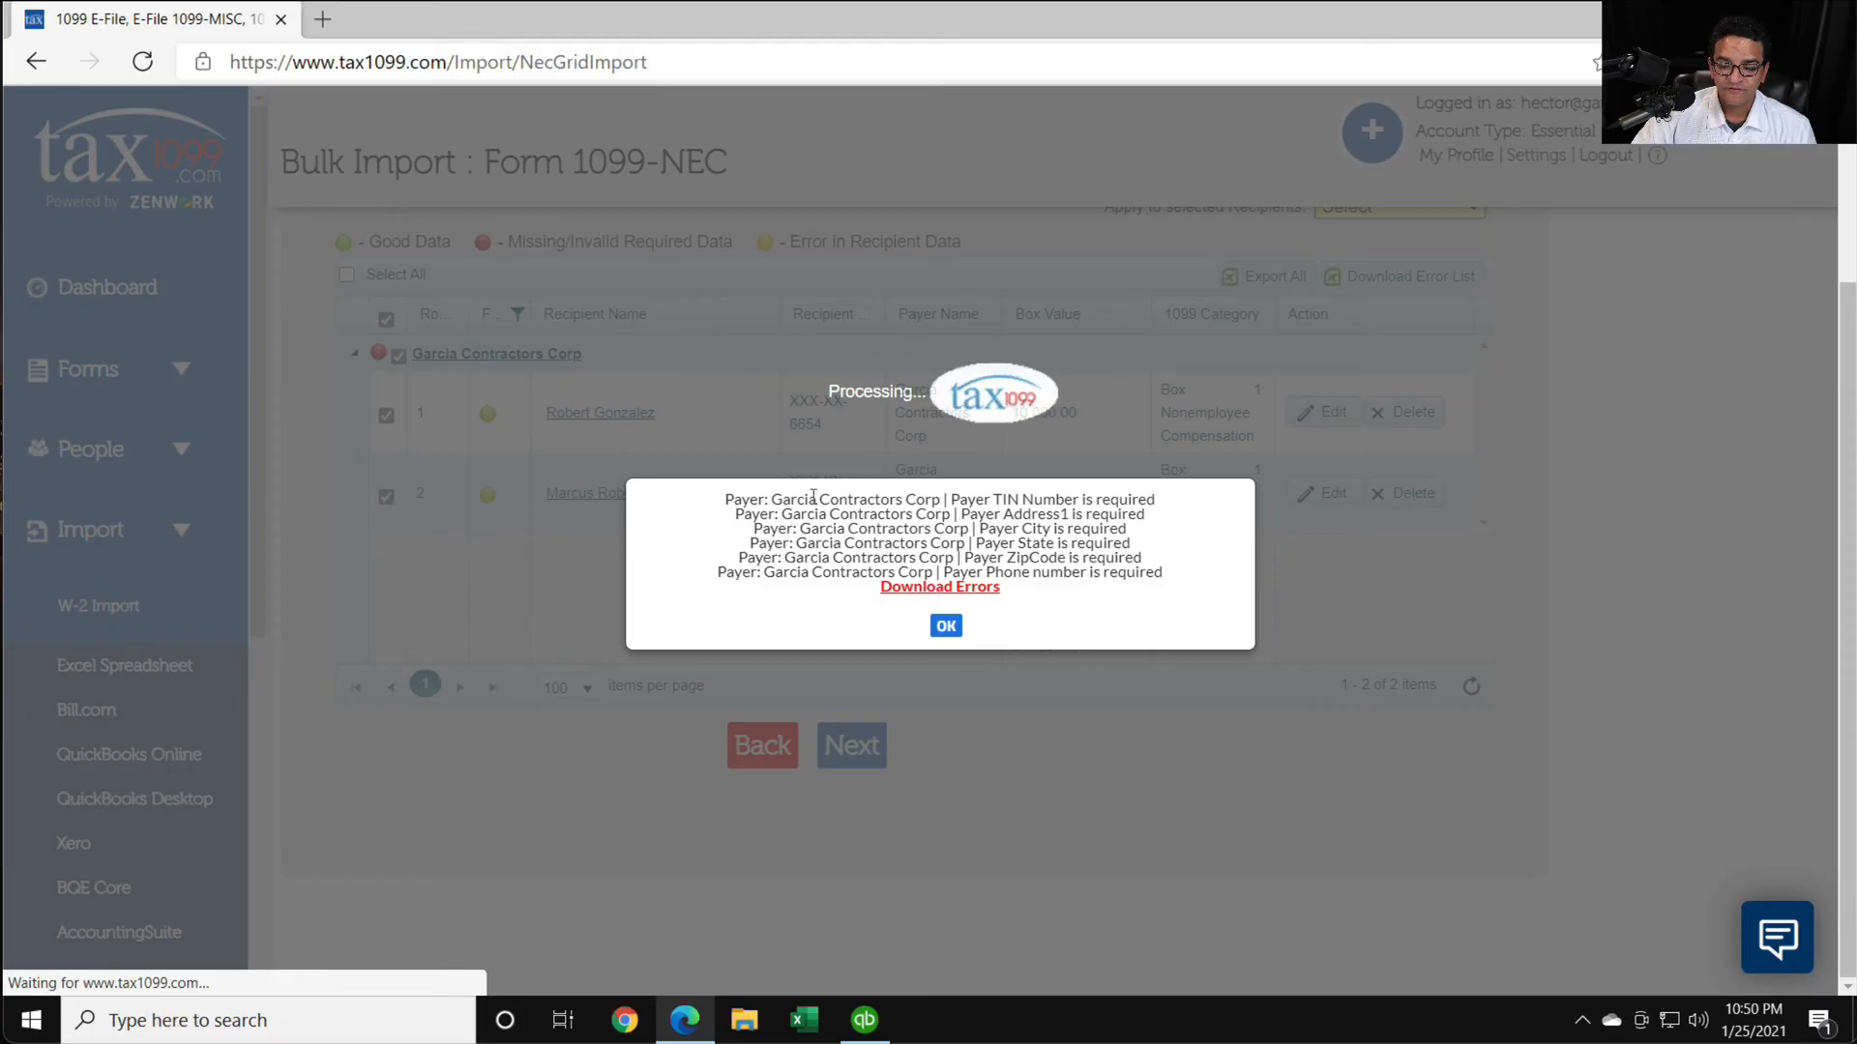
drag(782, 499, 1189, 581)
click(1194, 585)
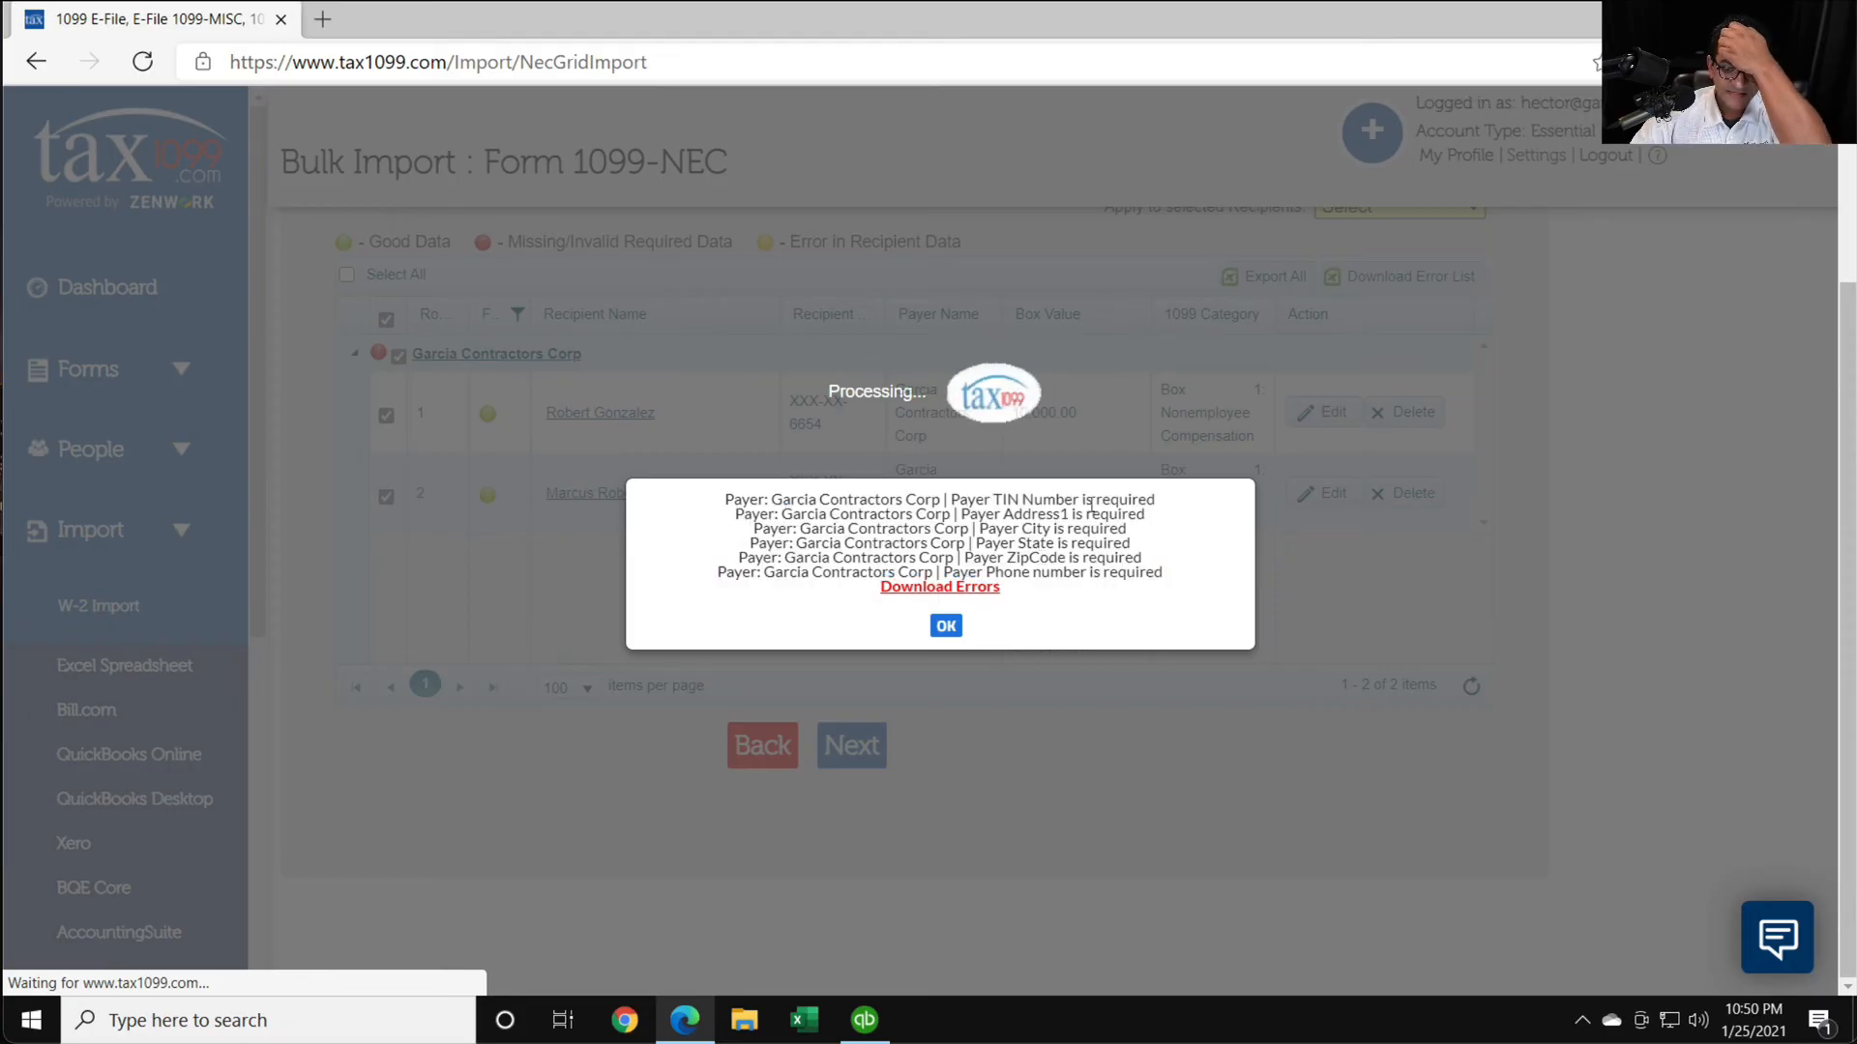
drag(1019, 502, 1098, 571)
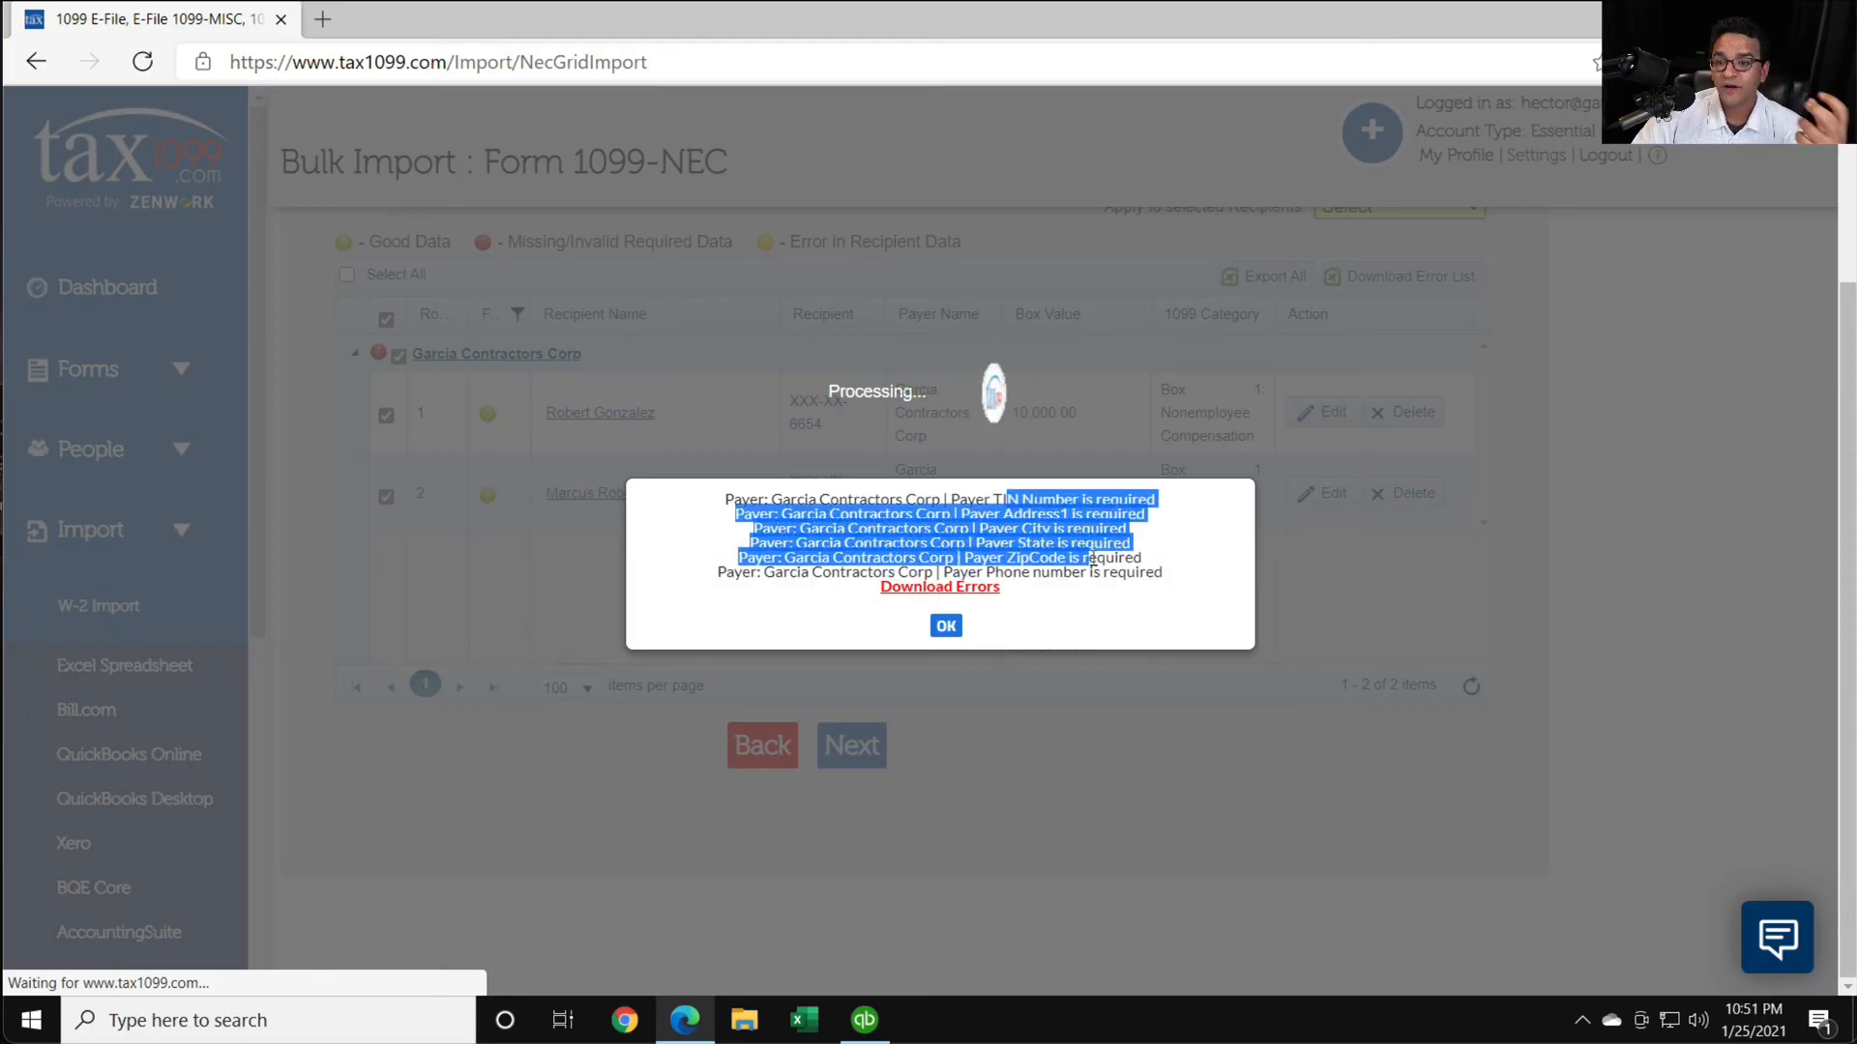
click(1065, 552)
click(946, 626)
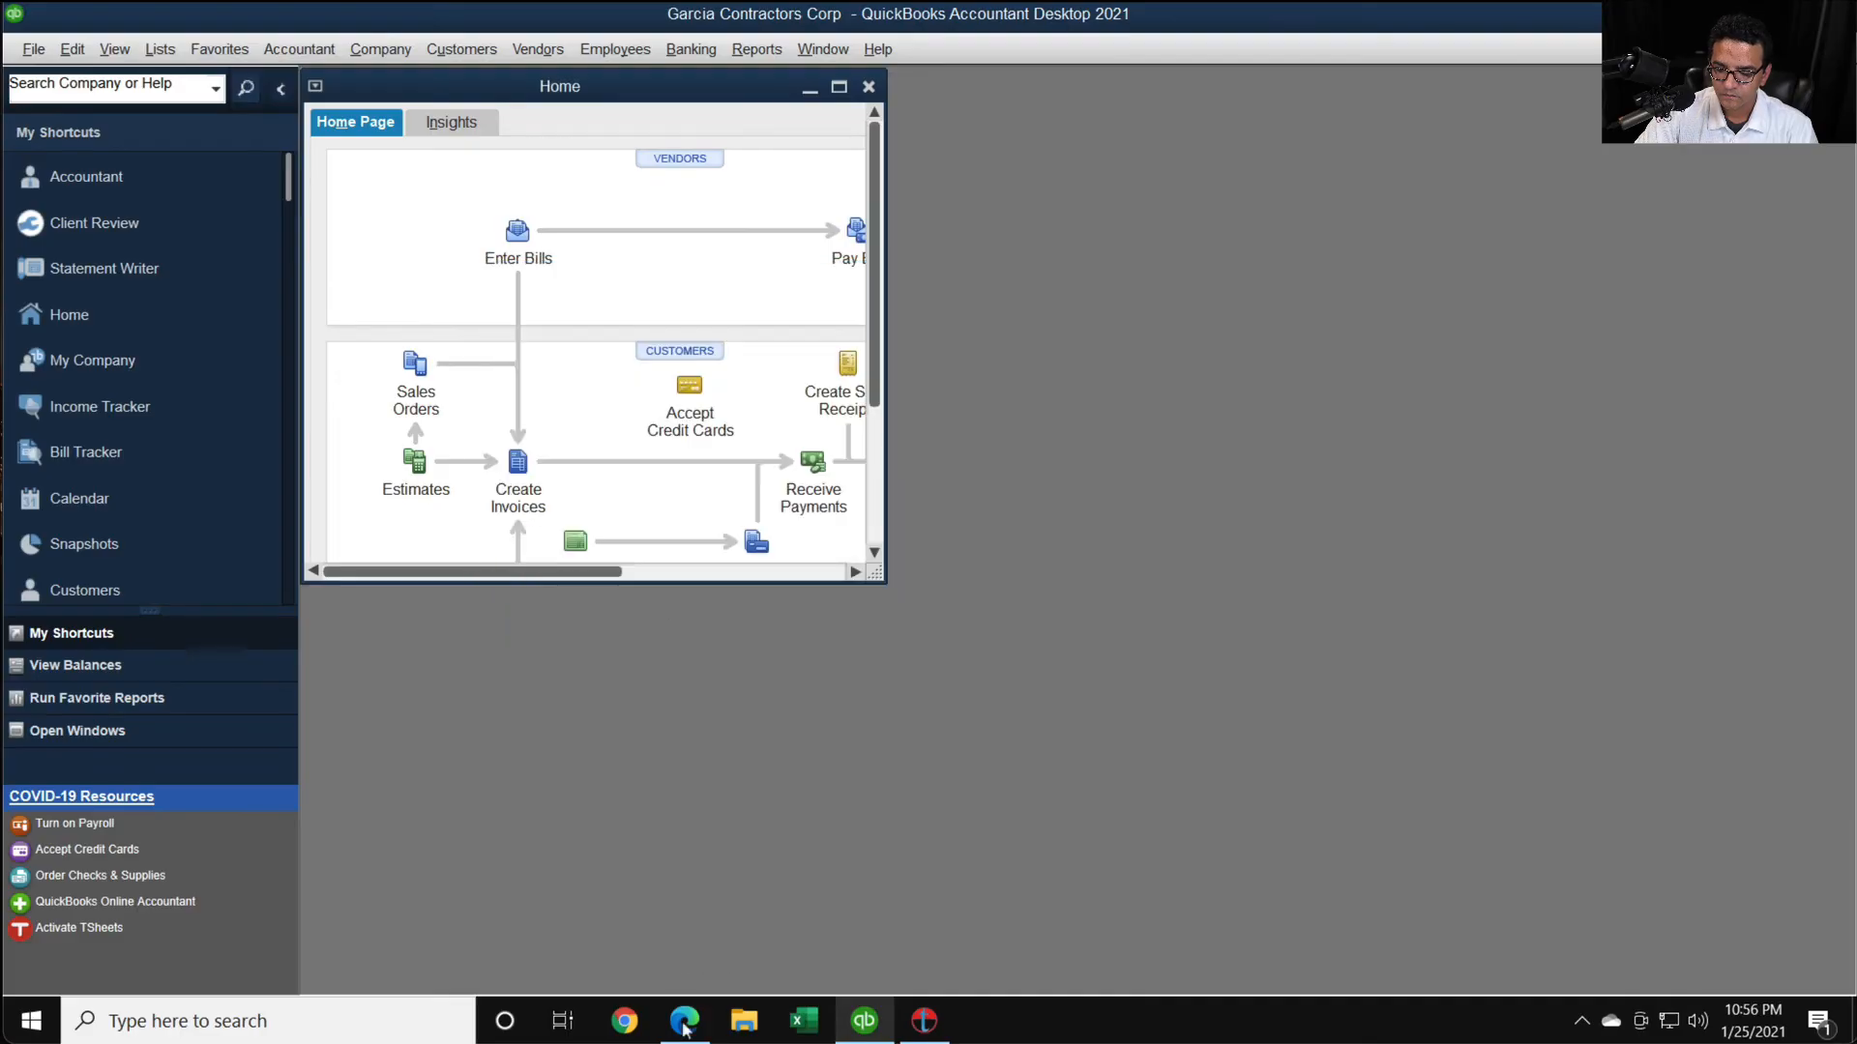
- Check the Tax1099 import page in Edge, then return to QuickBooks and open the company information for editing
click(684, 1024)
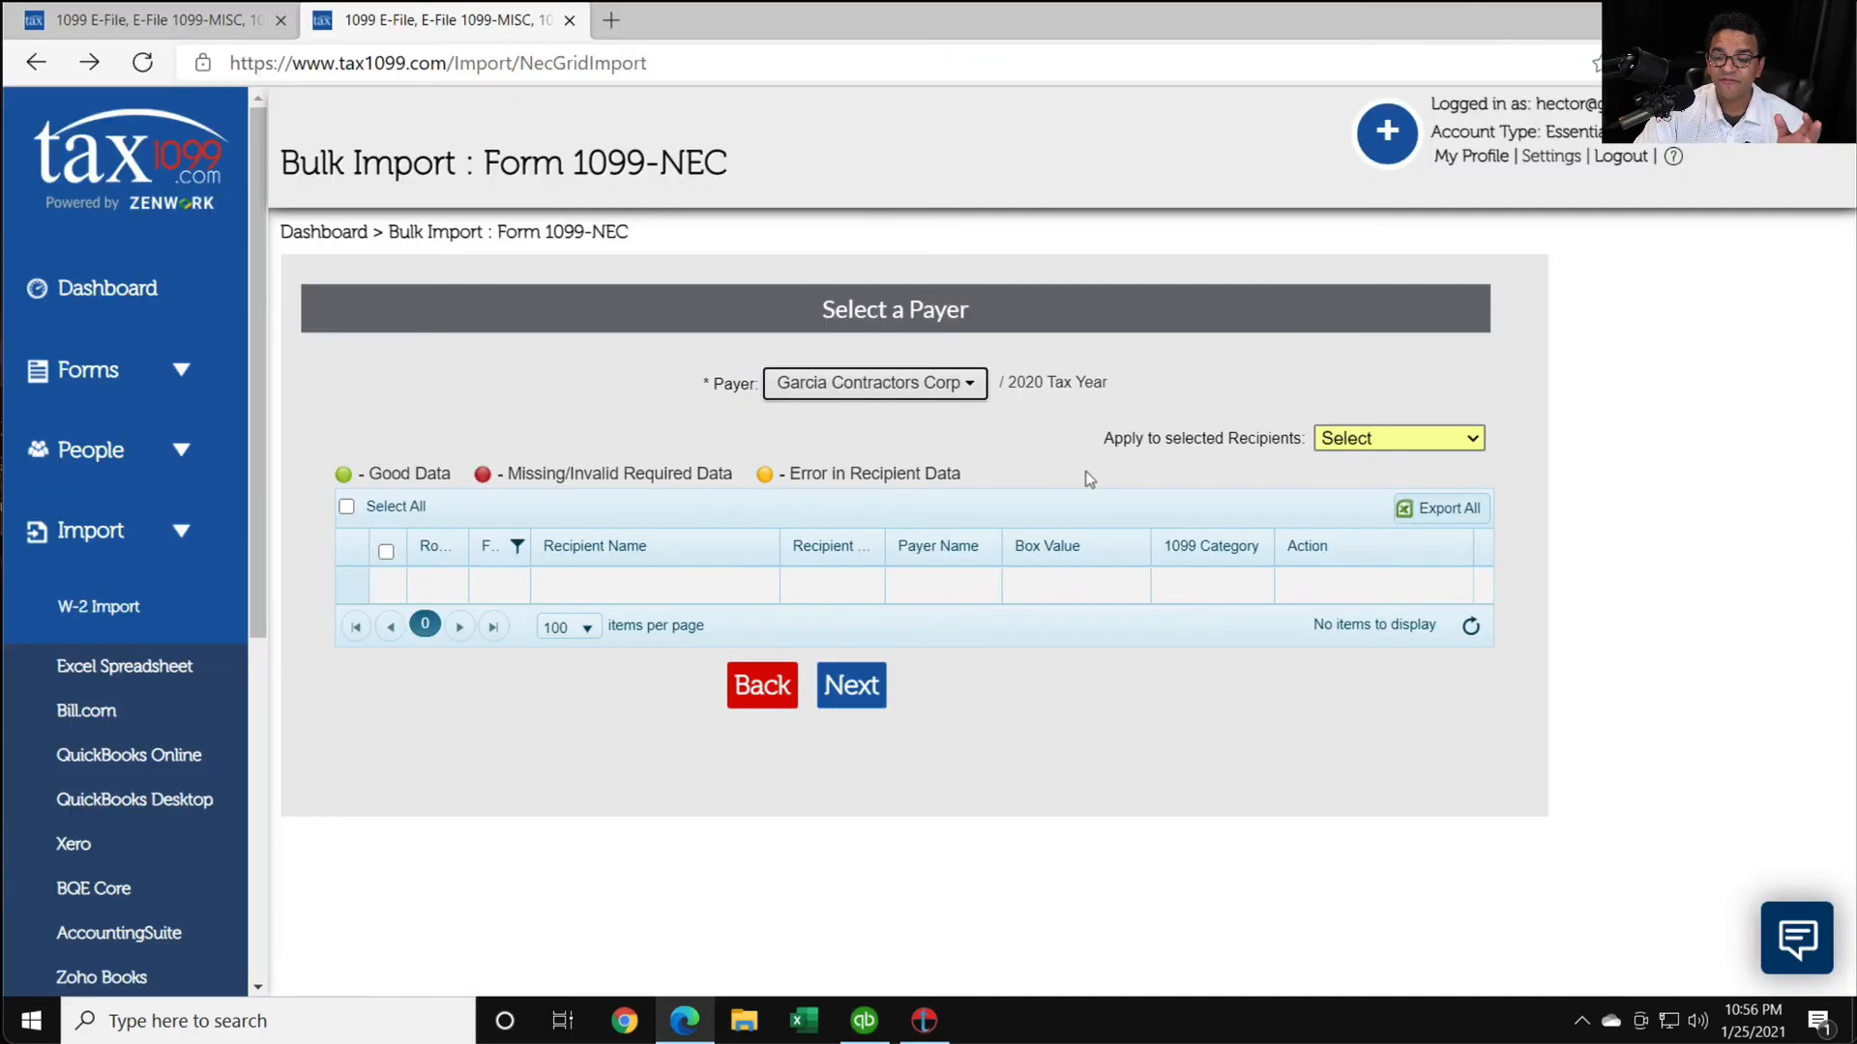
click(864, 1020)
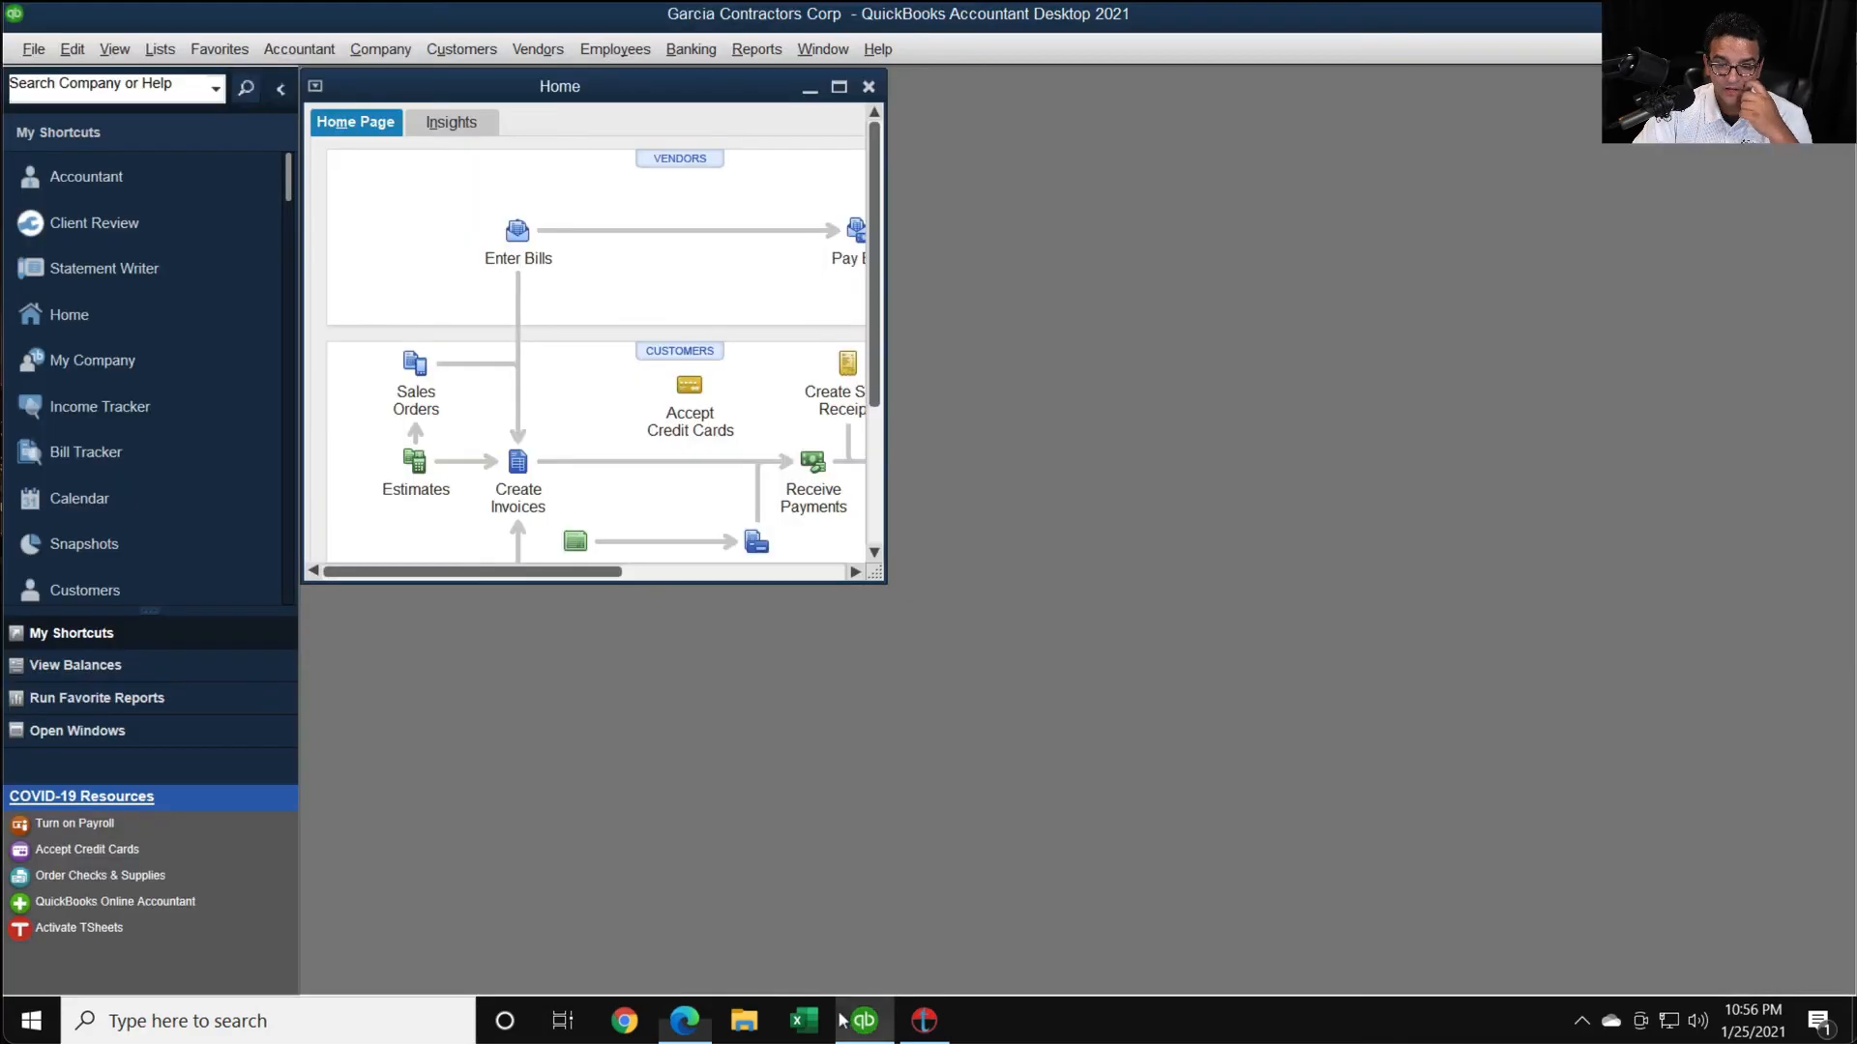
click(402, 53)
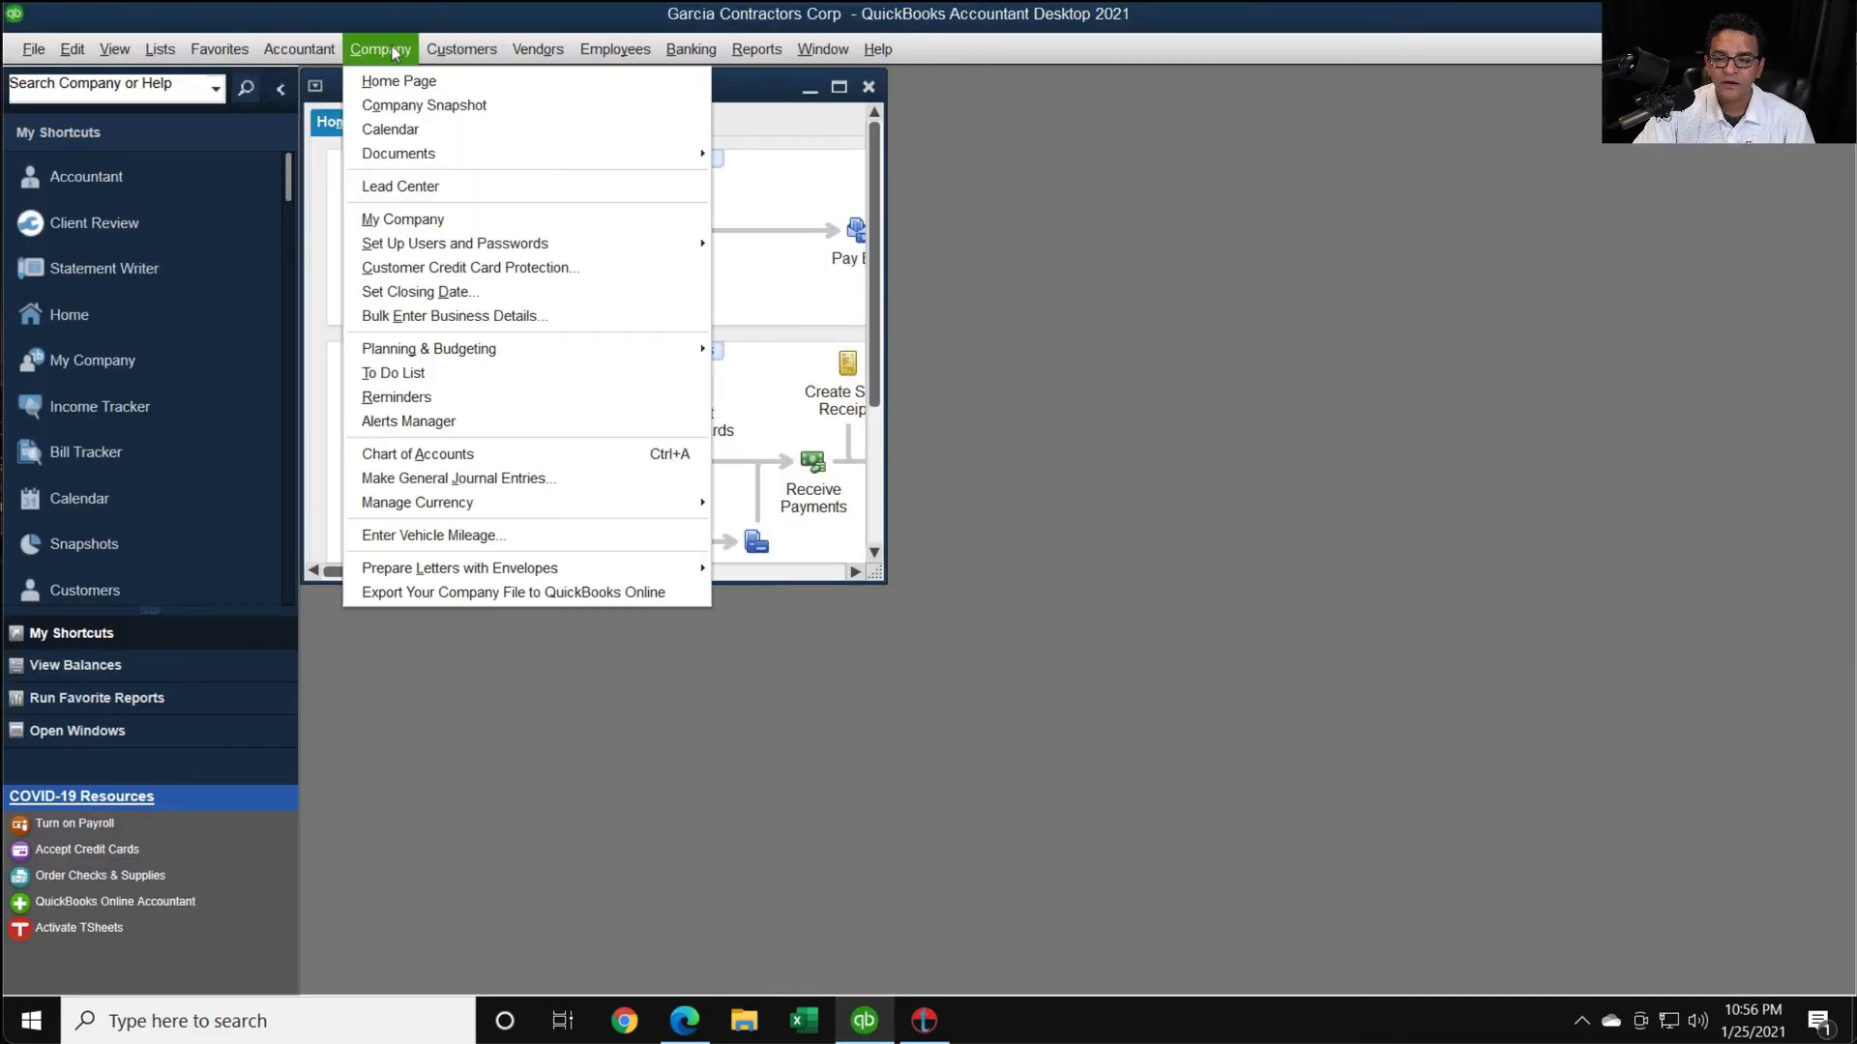
click(404, 219)
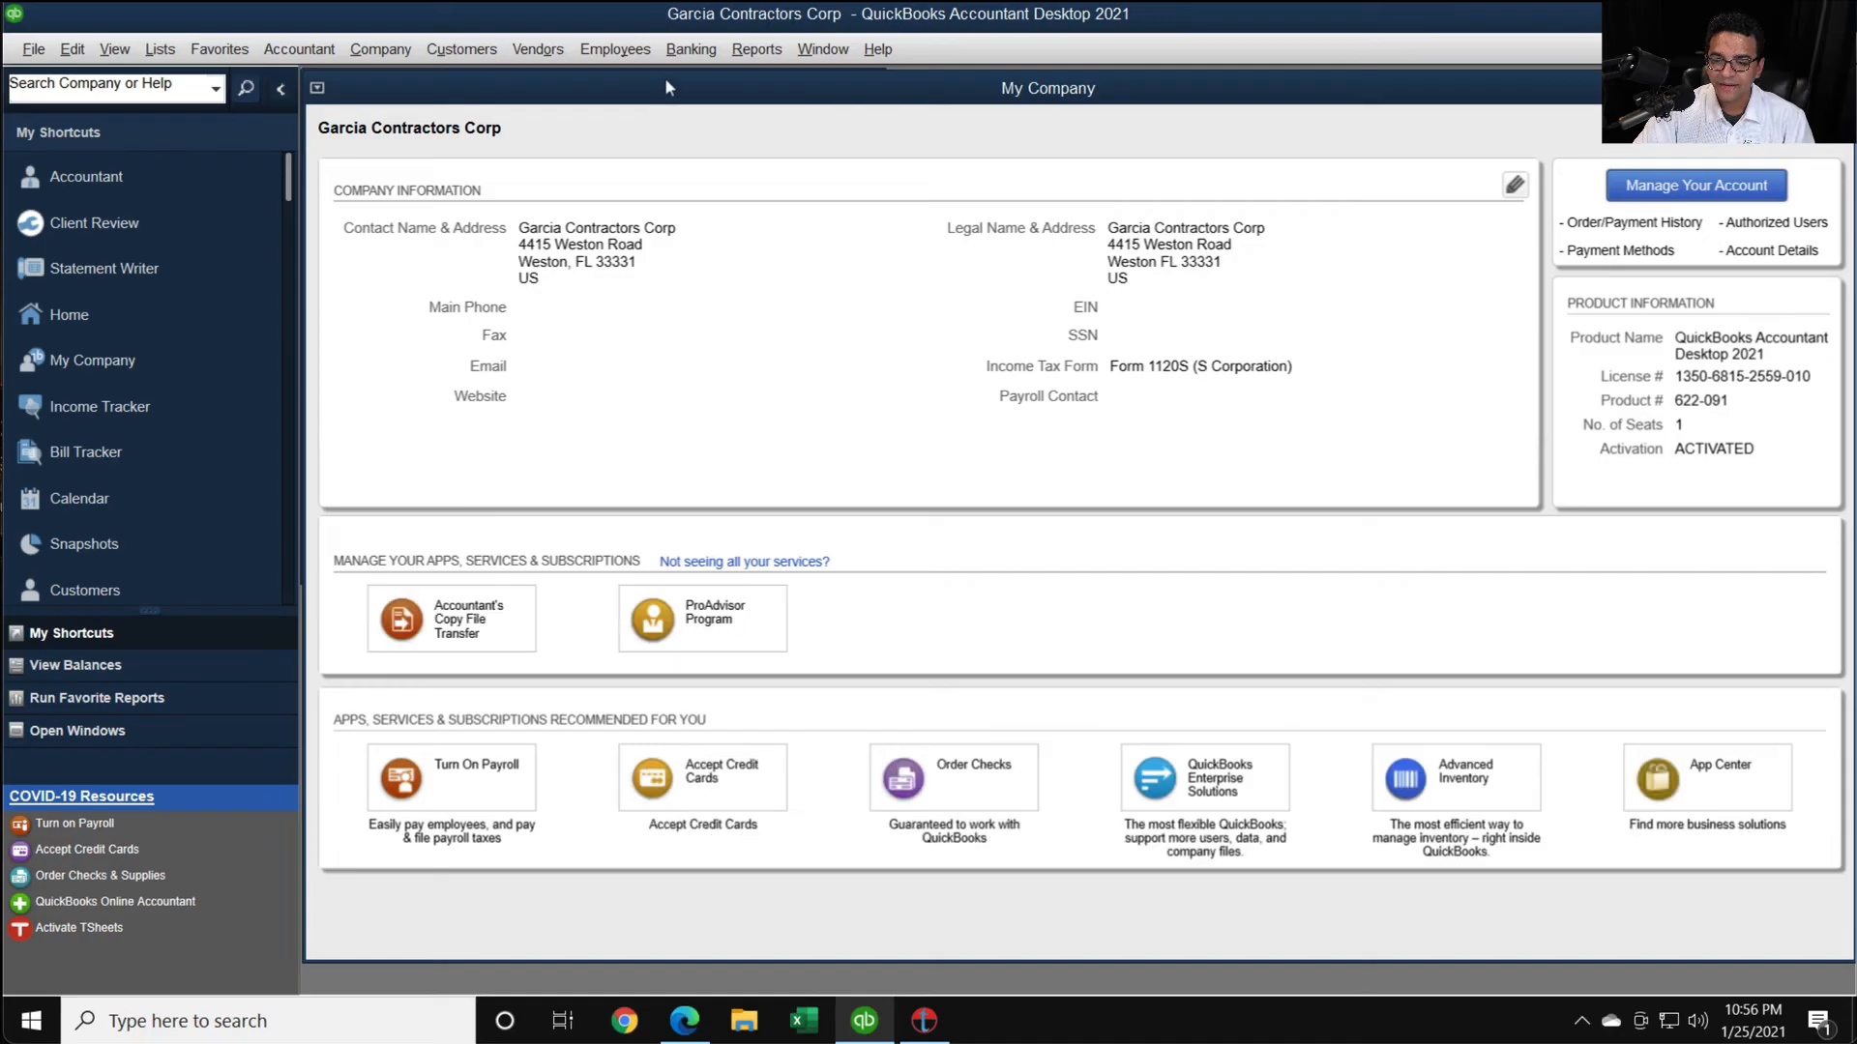
double_click(668, 87)
click(1518, 145)
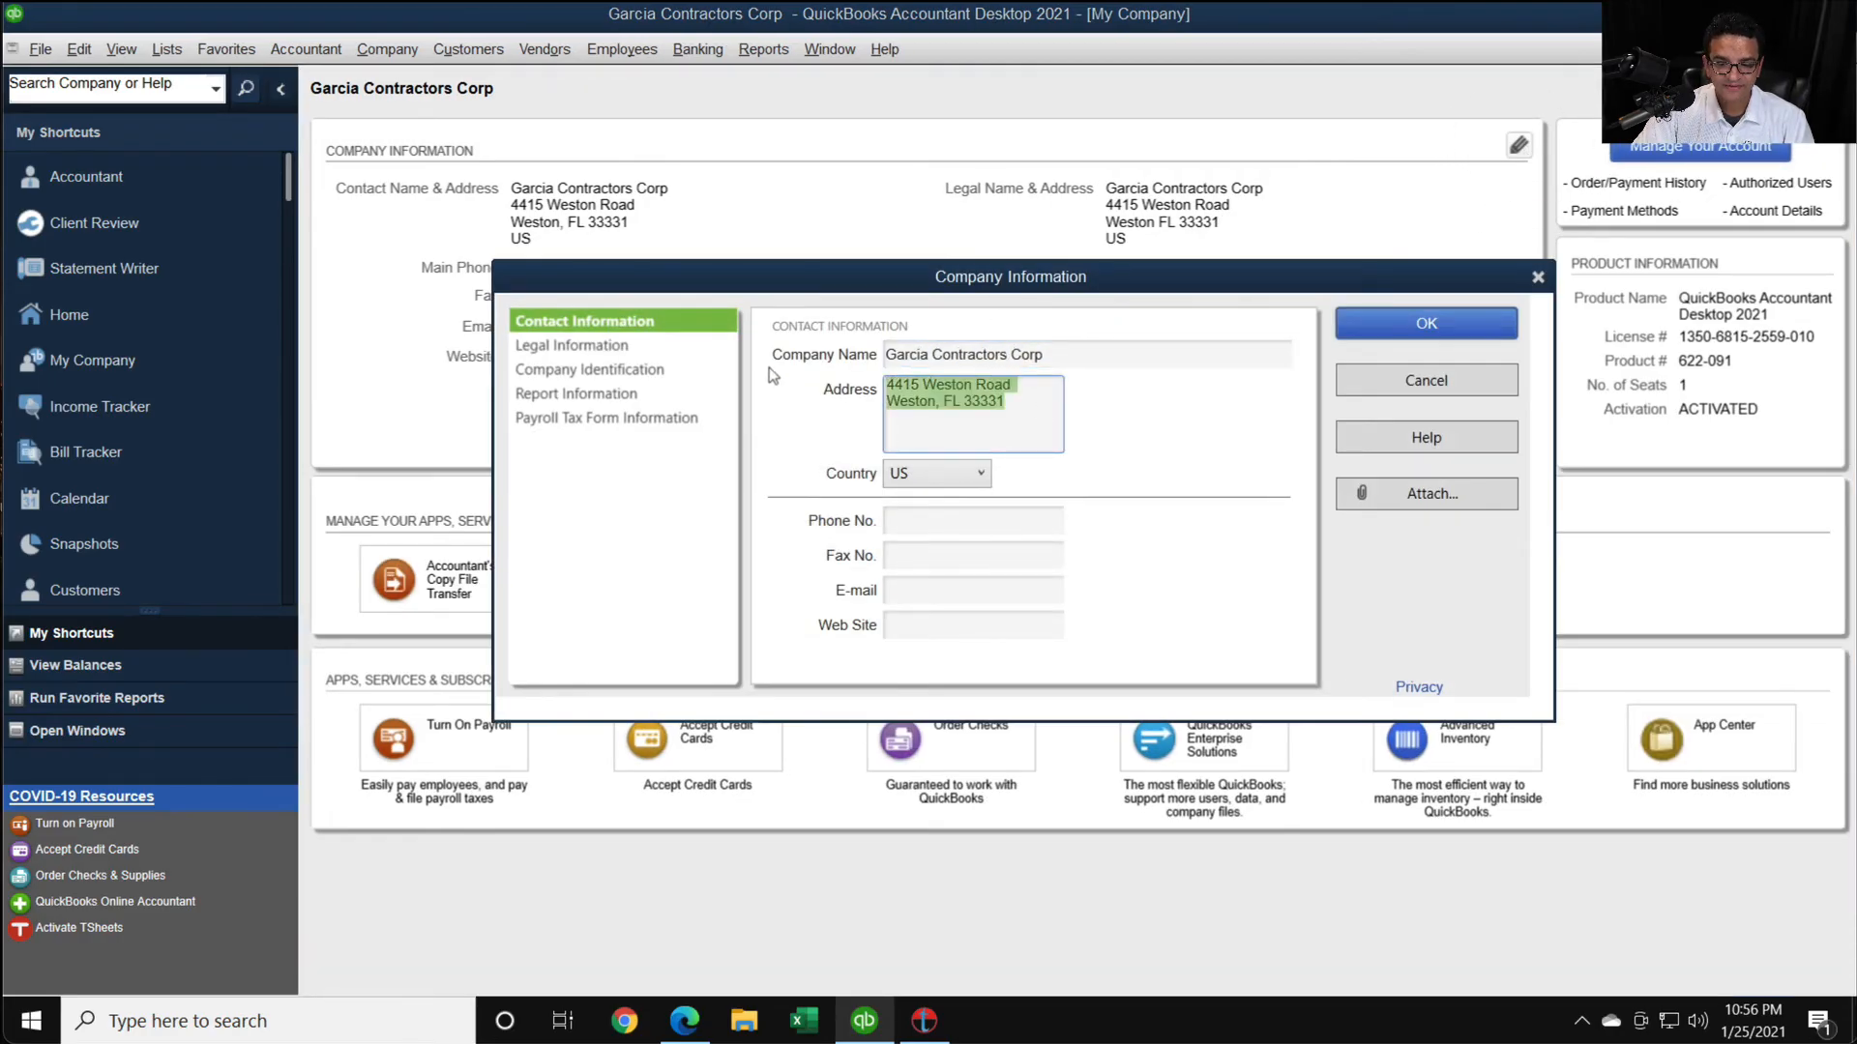
- Check the company's legal address and enter its Federal Employer Identification Number in the company identification
click(605, 346)
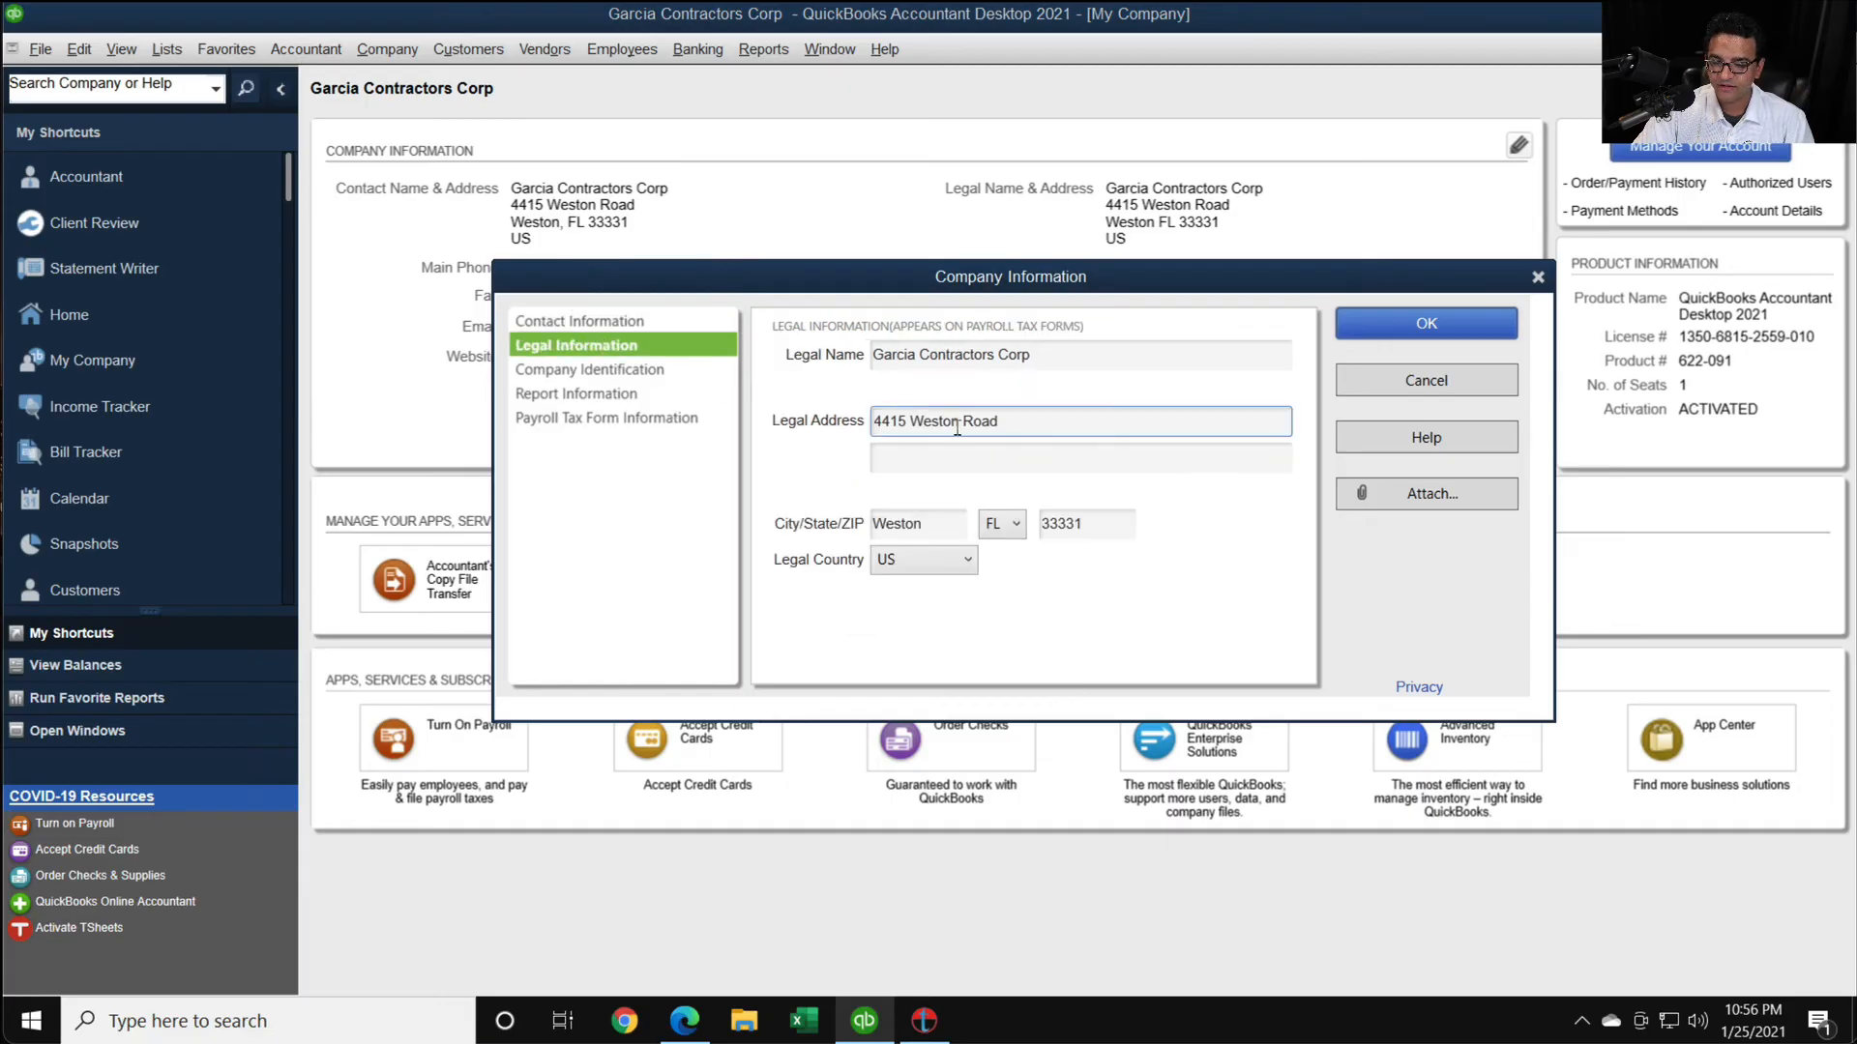
drag(1042, 420, 810, 407)
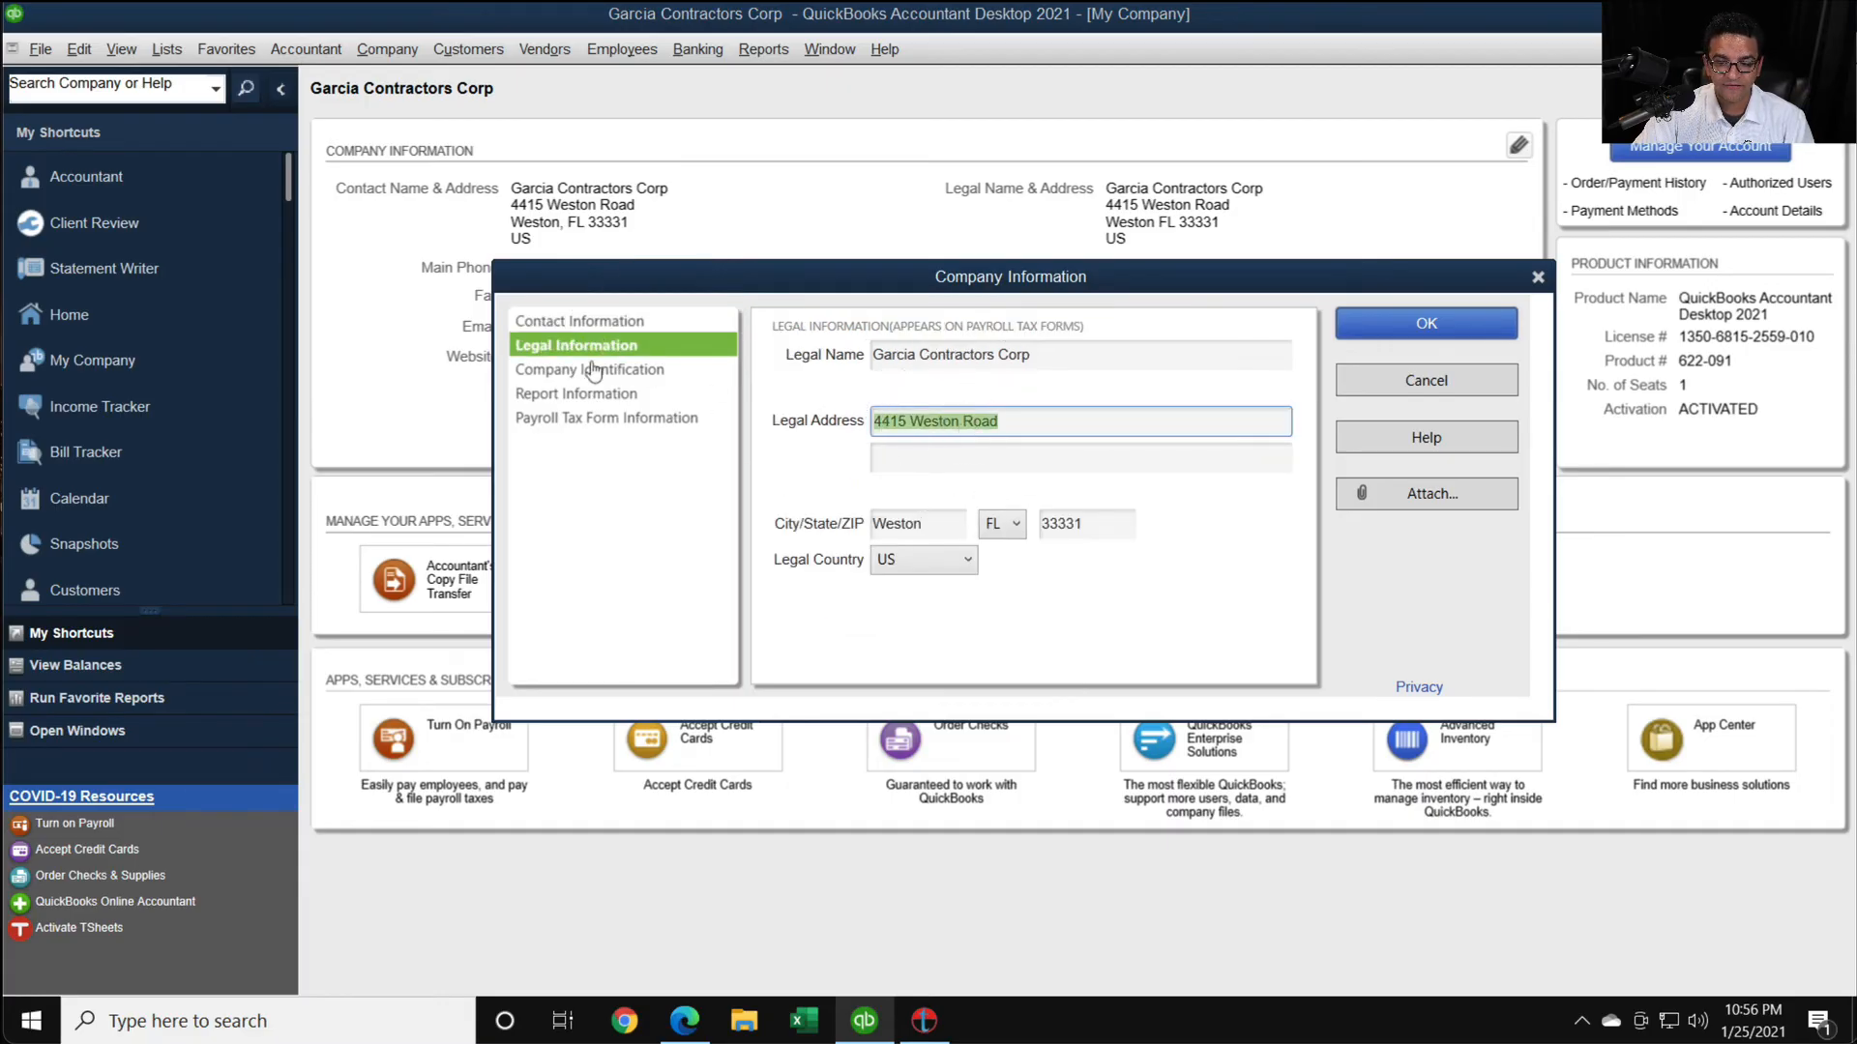
click(563, 372)
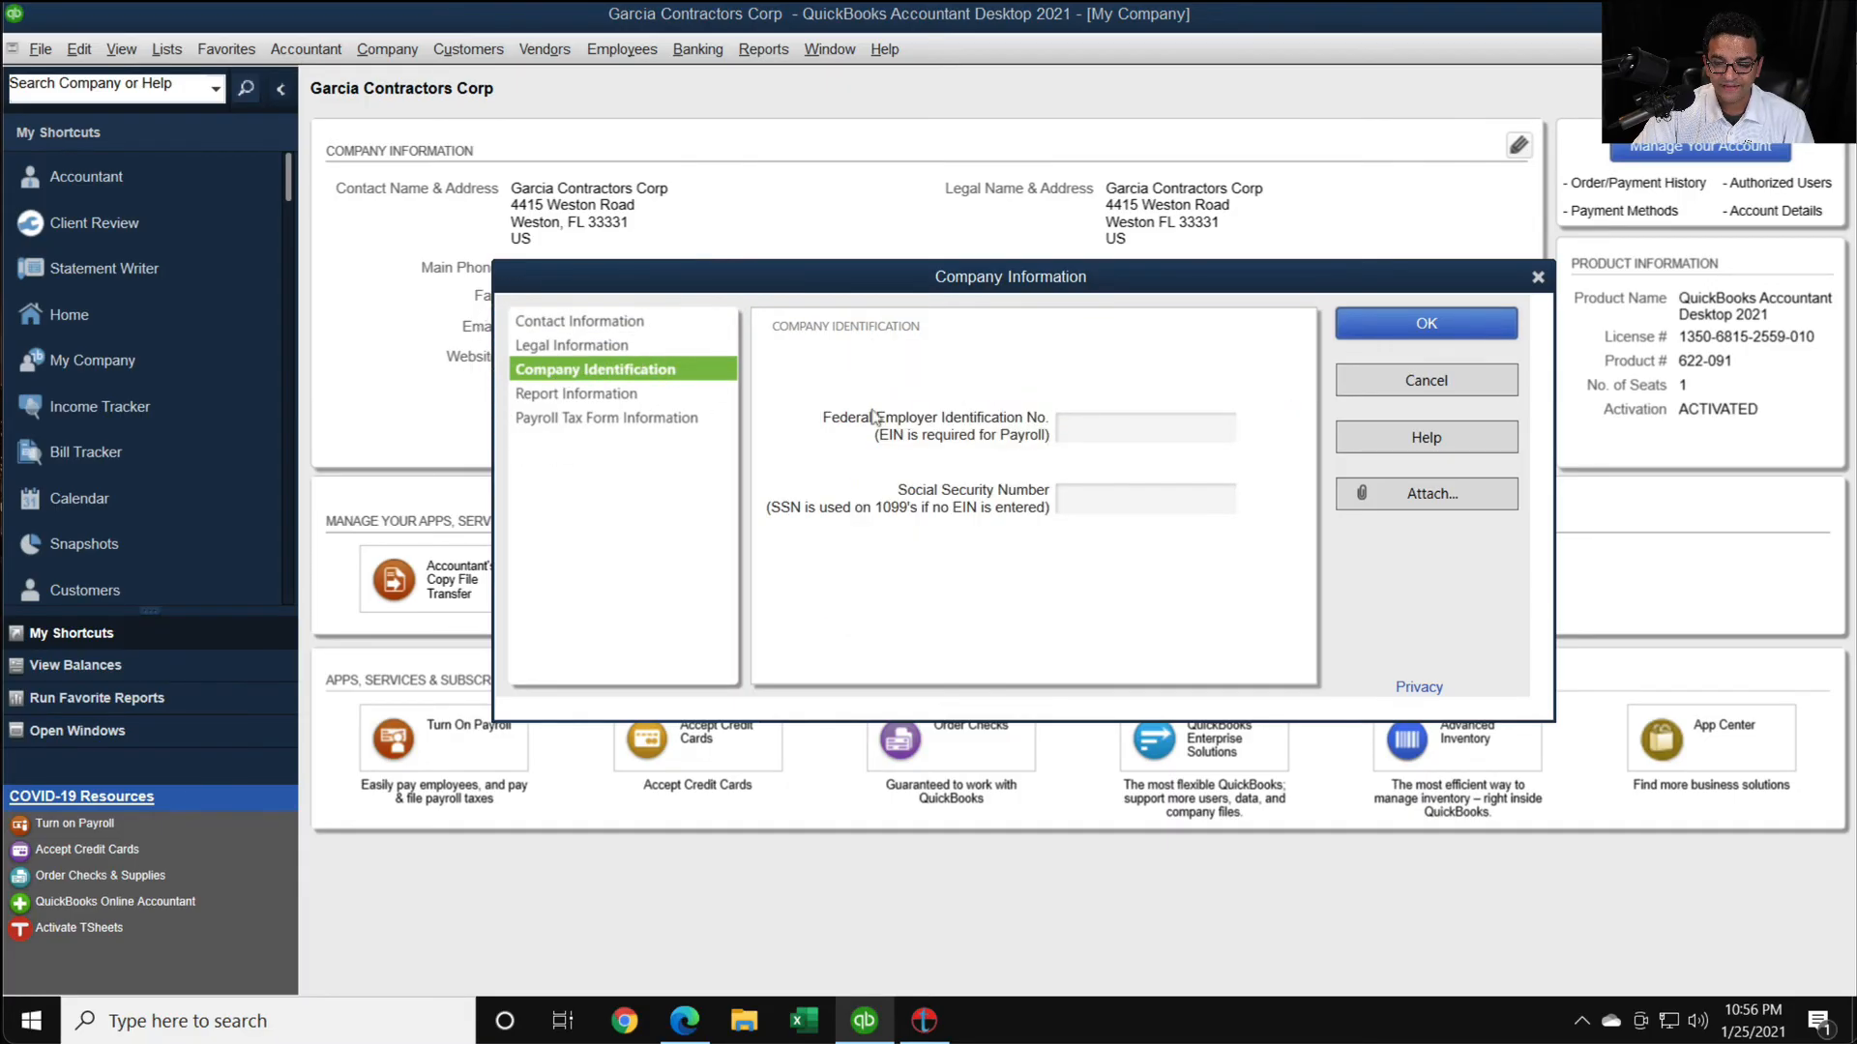
click(1102, 433)
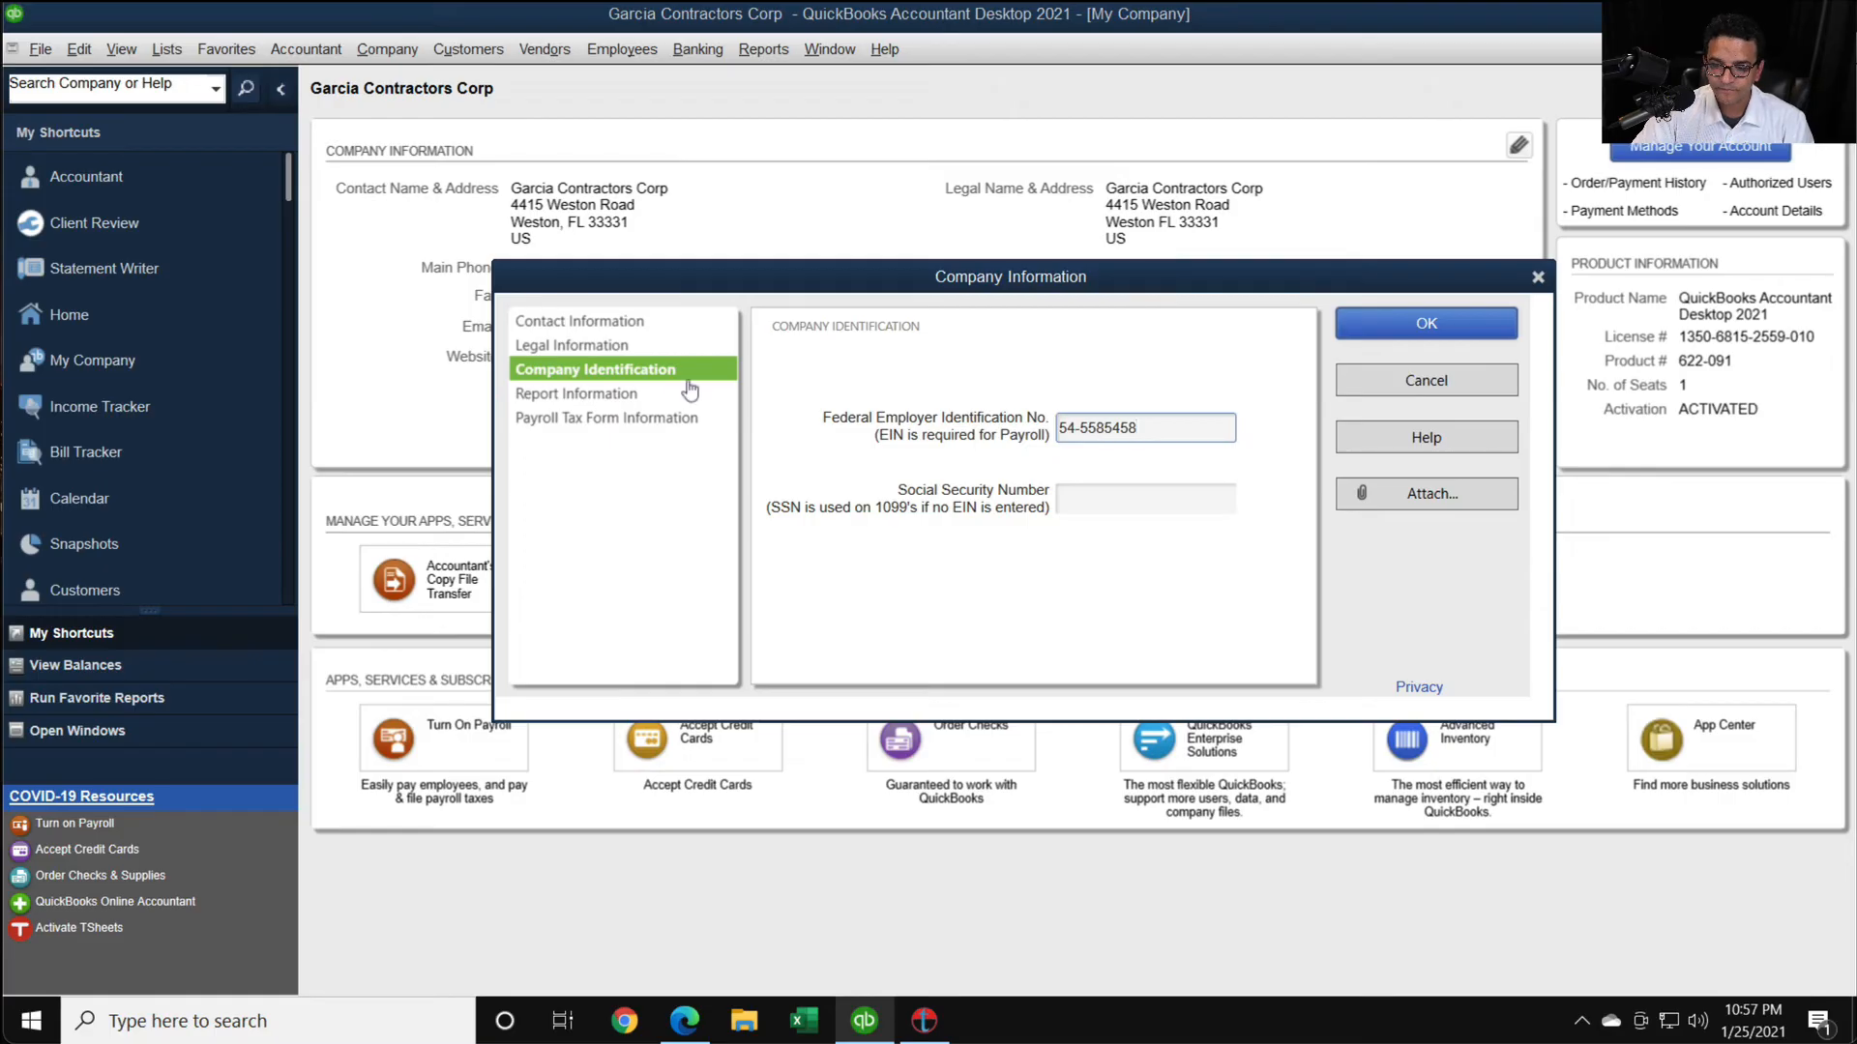
- Review the company's report, payroll tax form and contact information, and recheck the employer identification number field
click(601, 397)
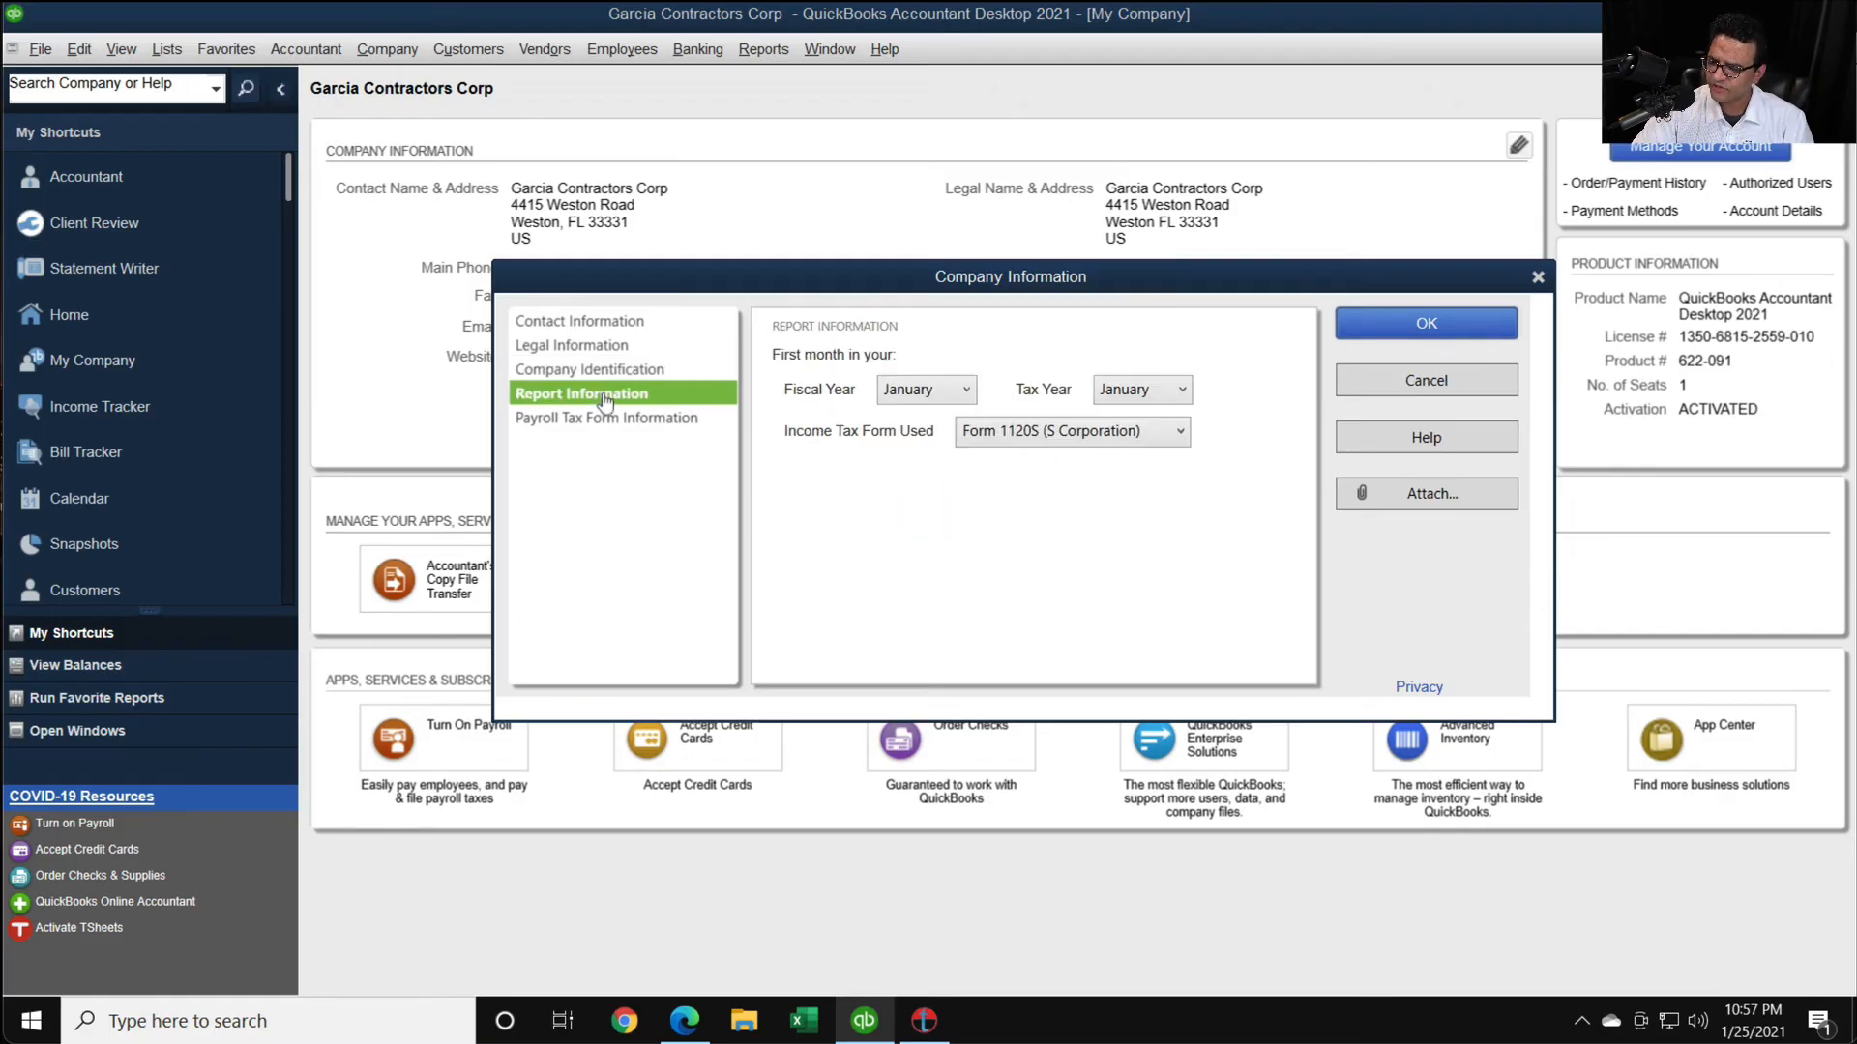
click(595, 421)
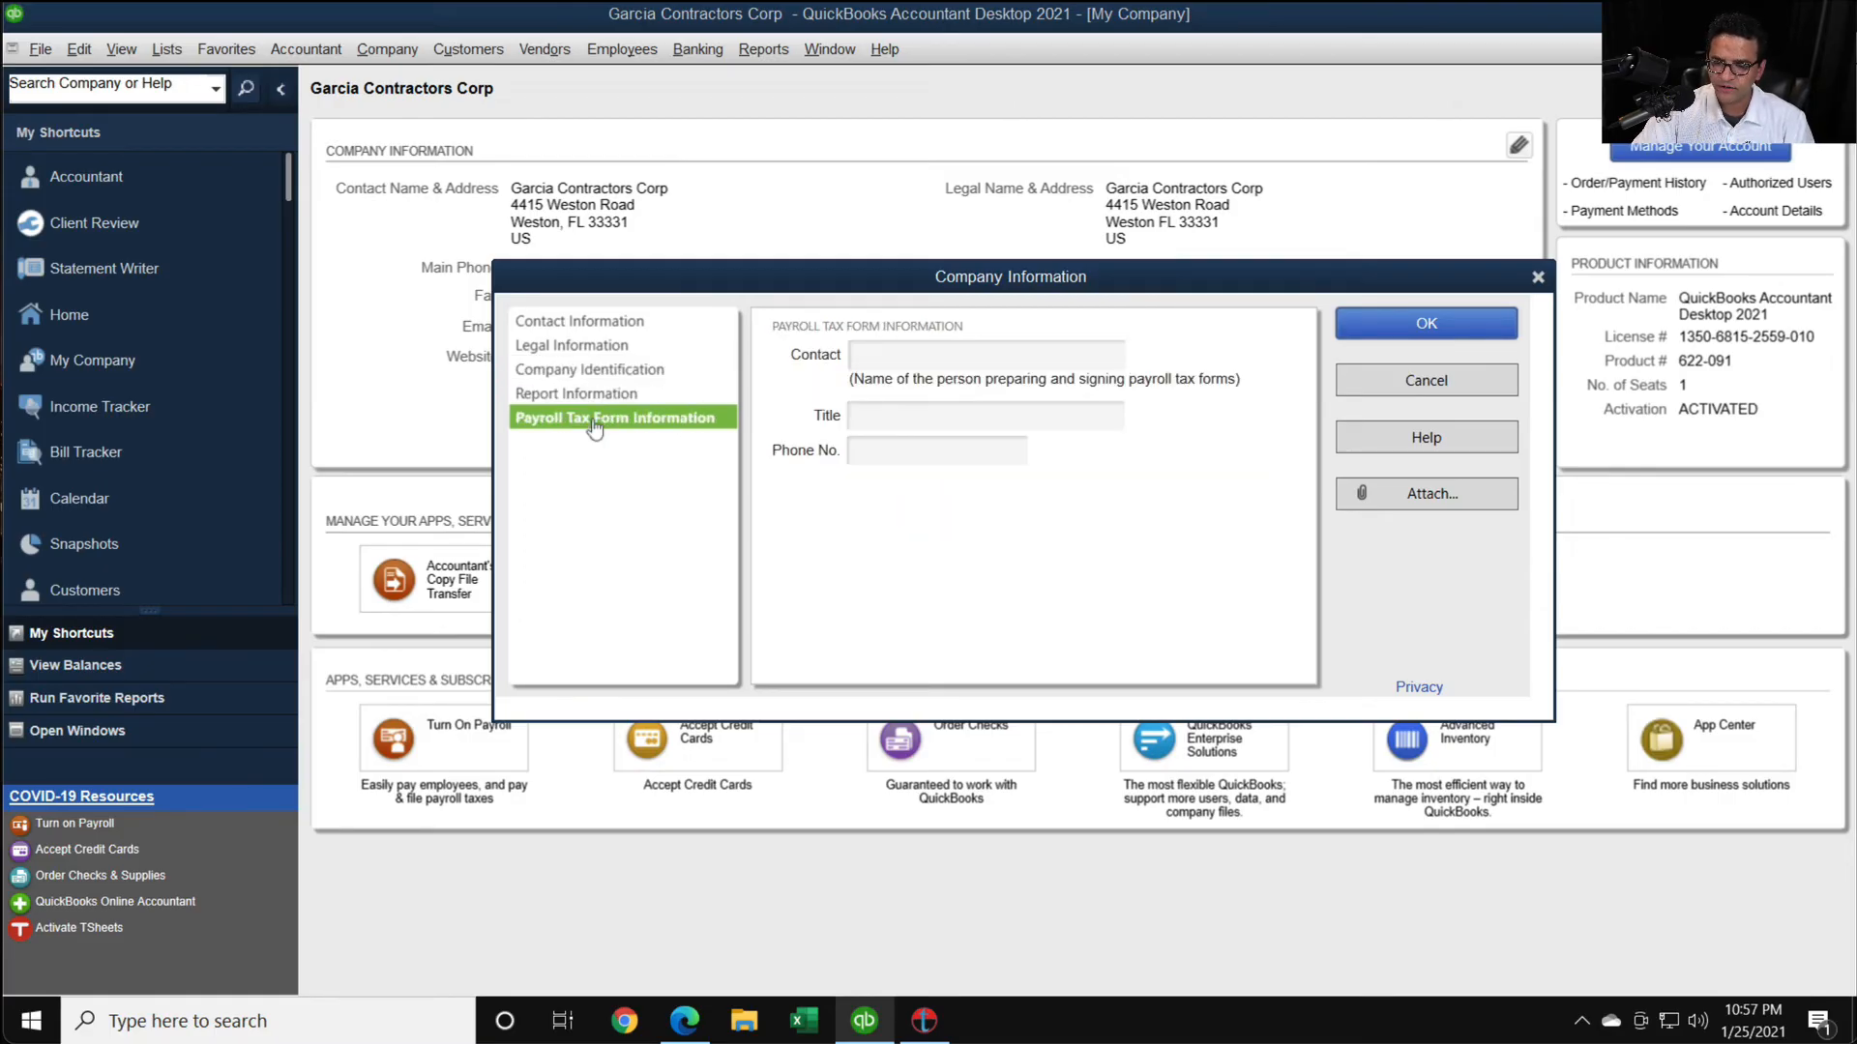
click(587, 323)
drag(1027, 406, 740, 339)
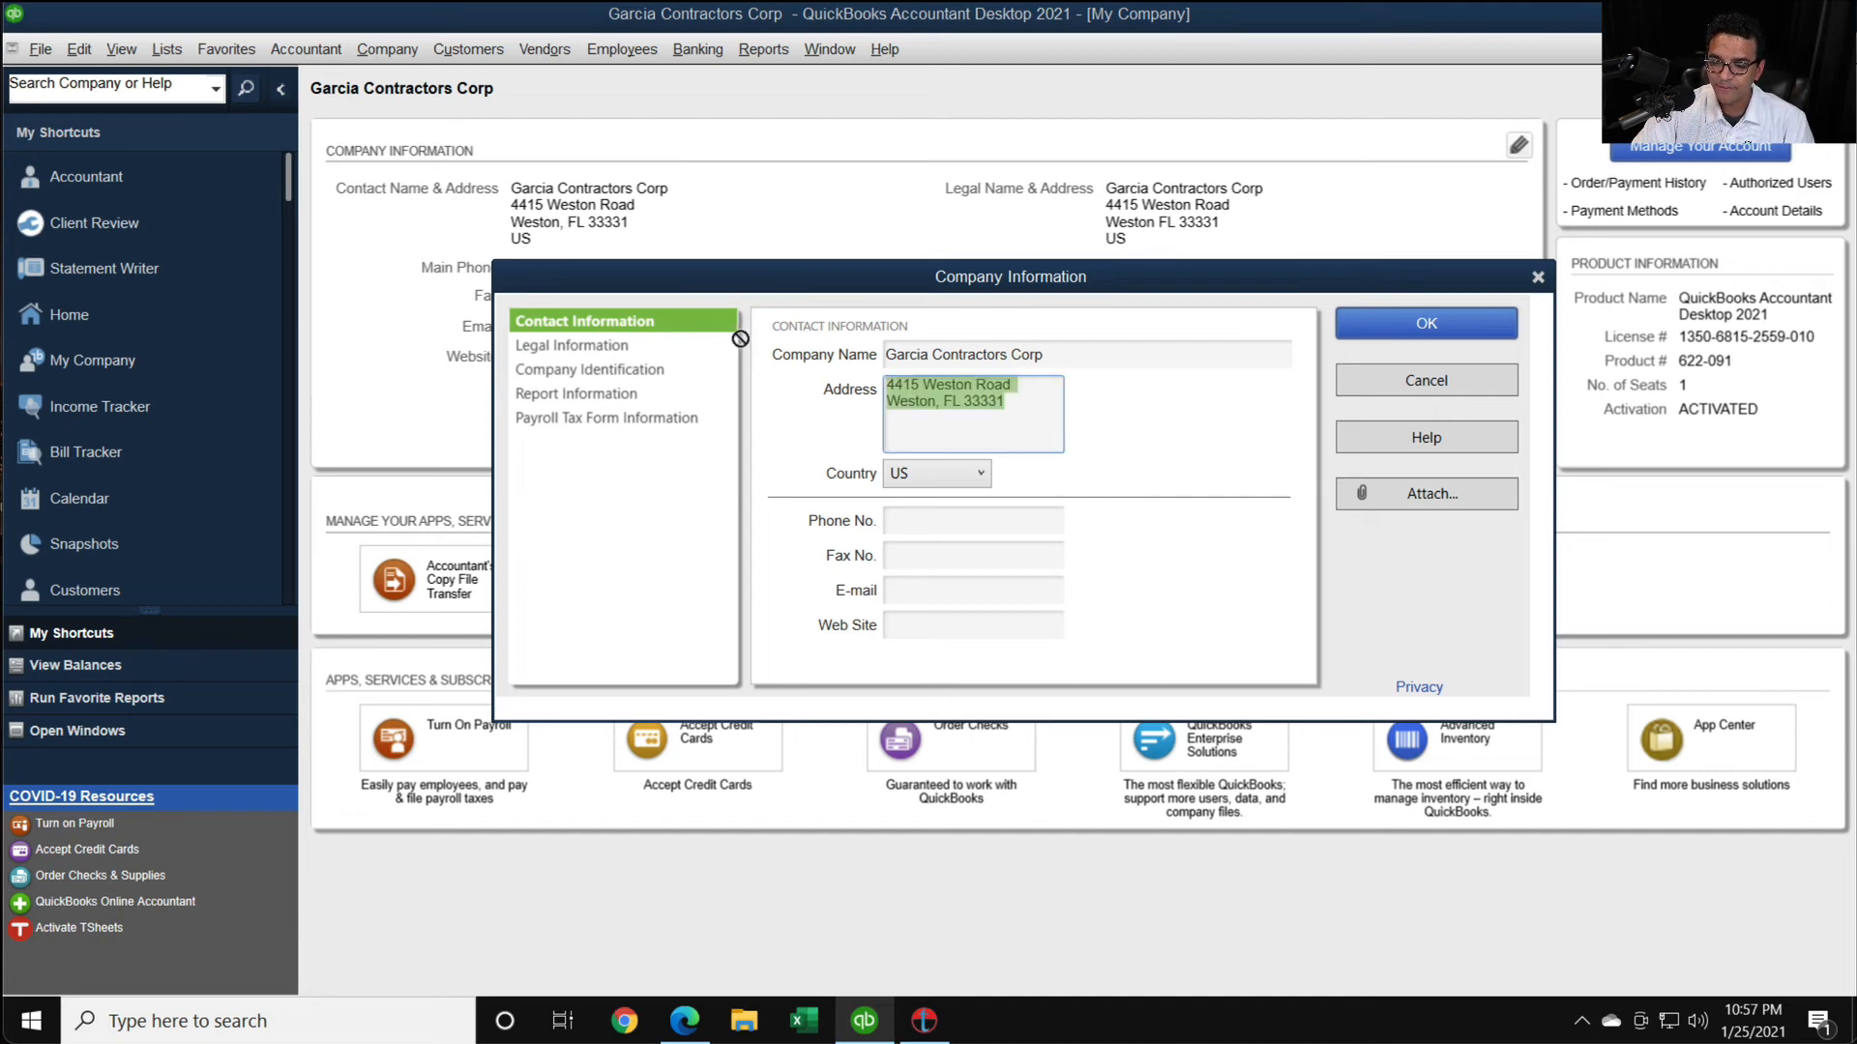
click(596, 370)
click(1125, 428)
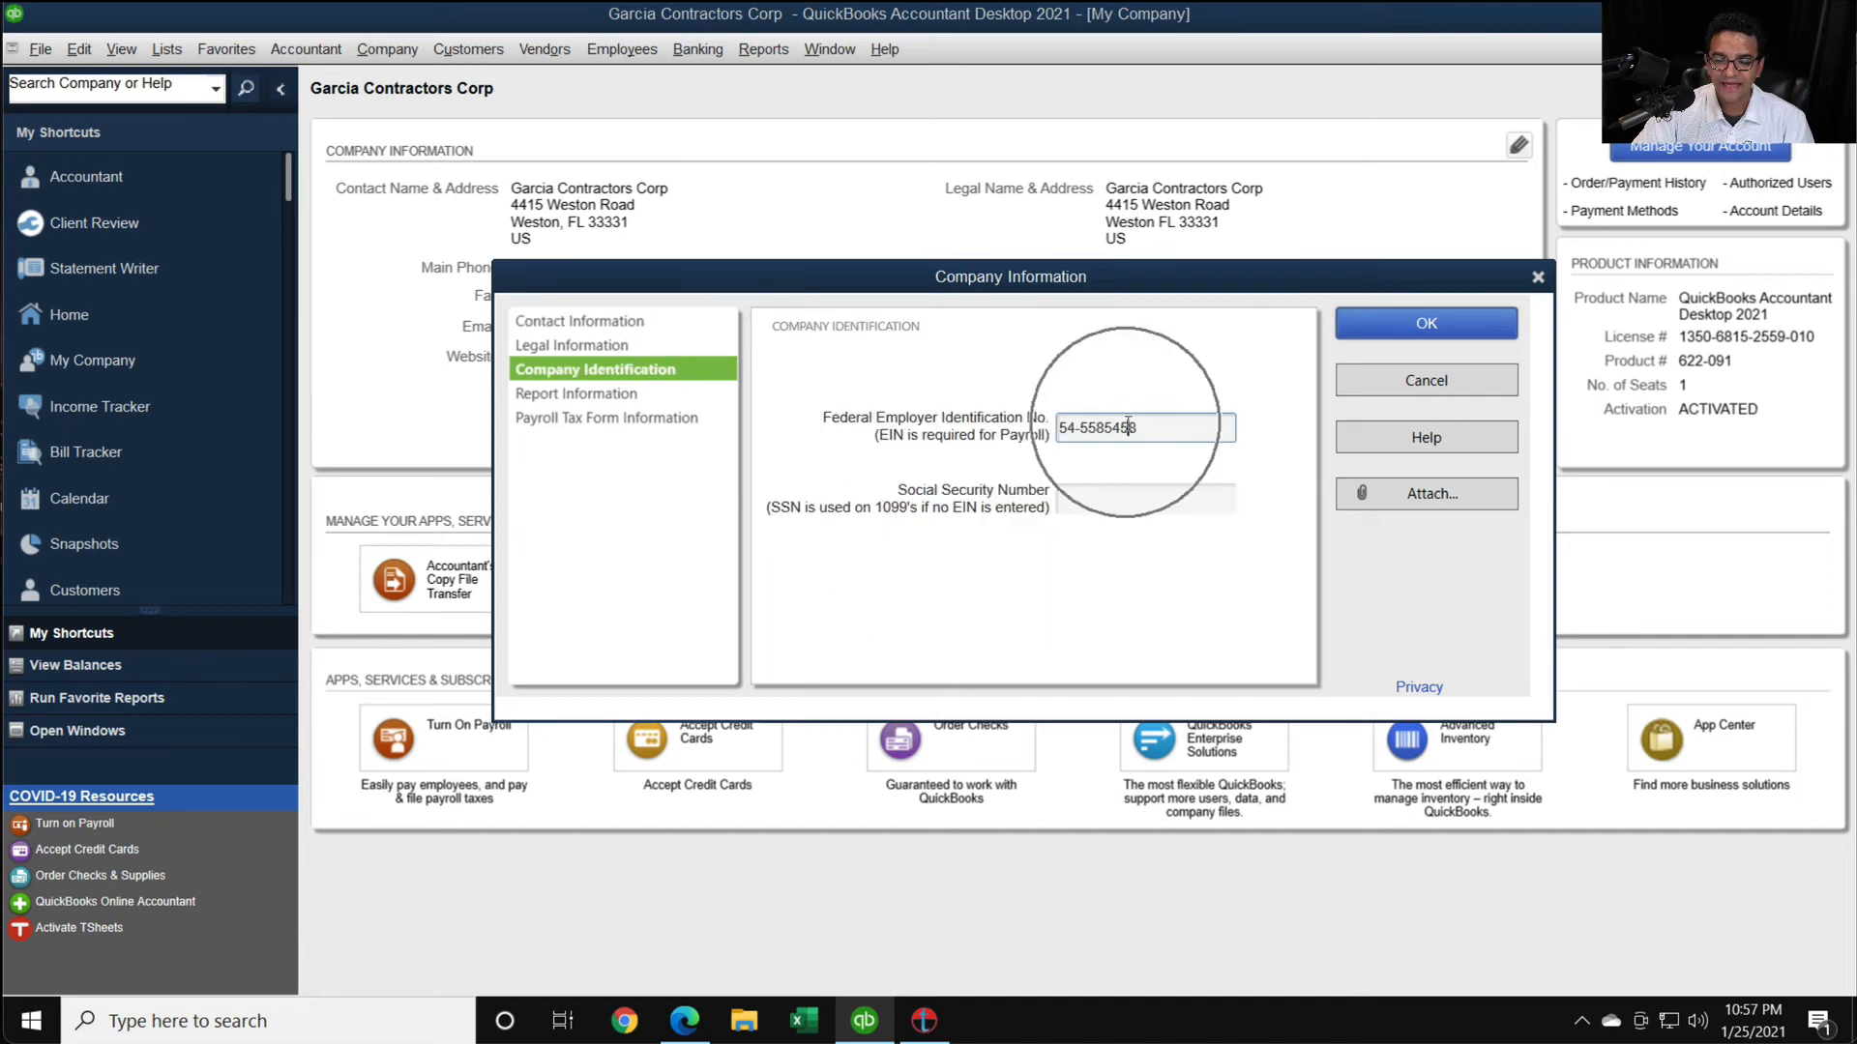
- Save the company information, agreeing to go back to the Legal Address section before confirming
click(1414, 335)
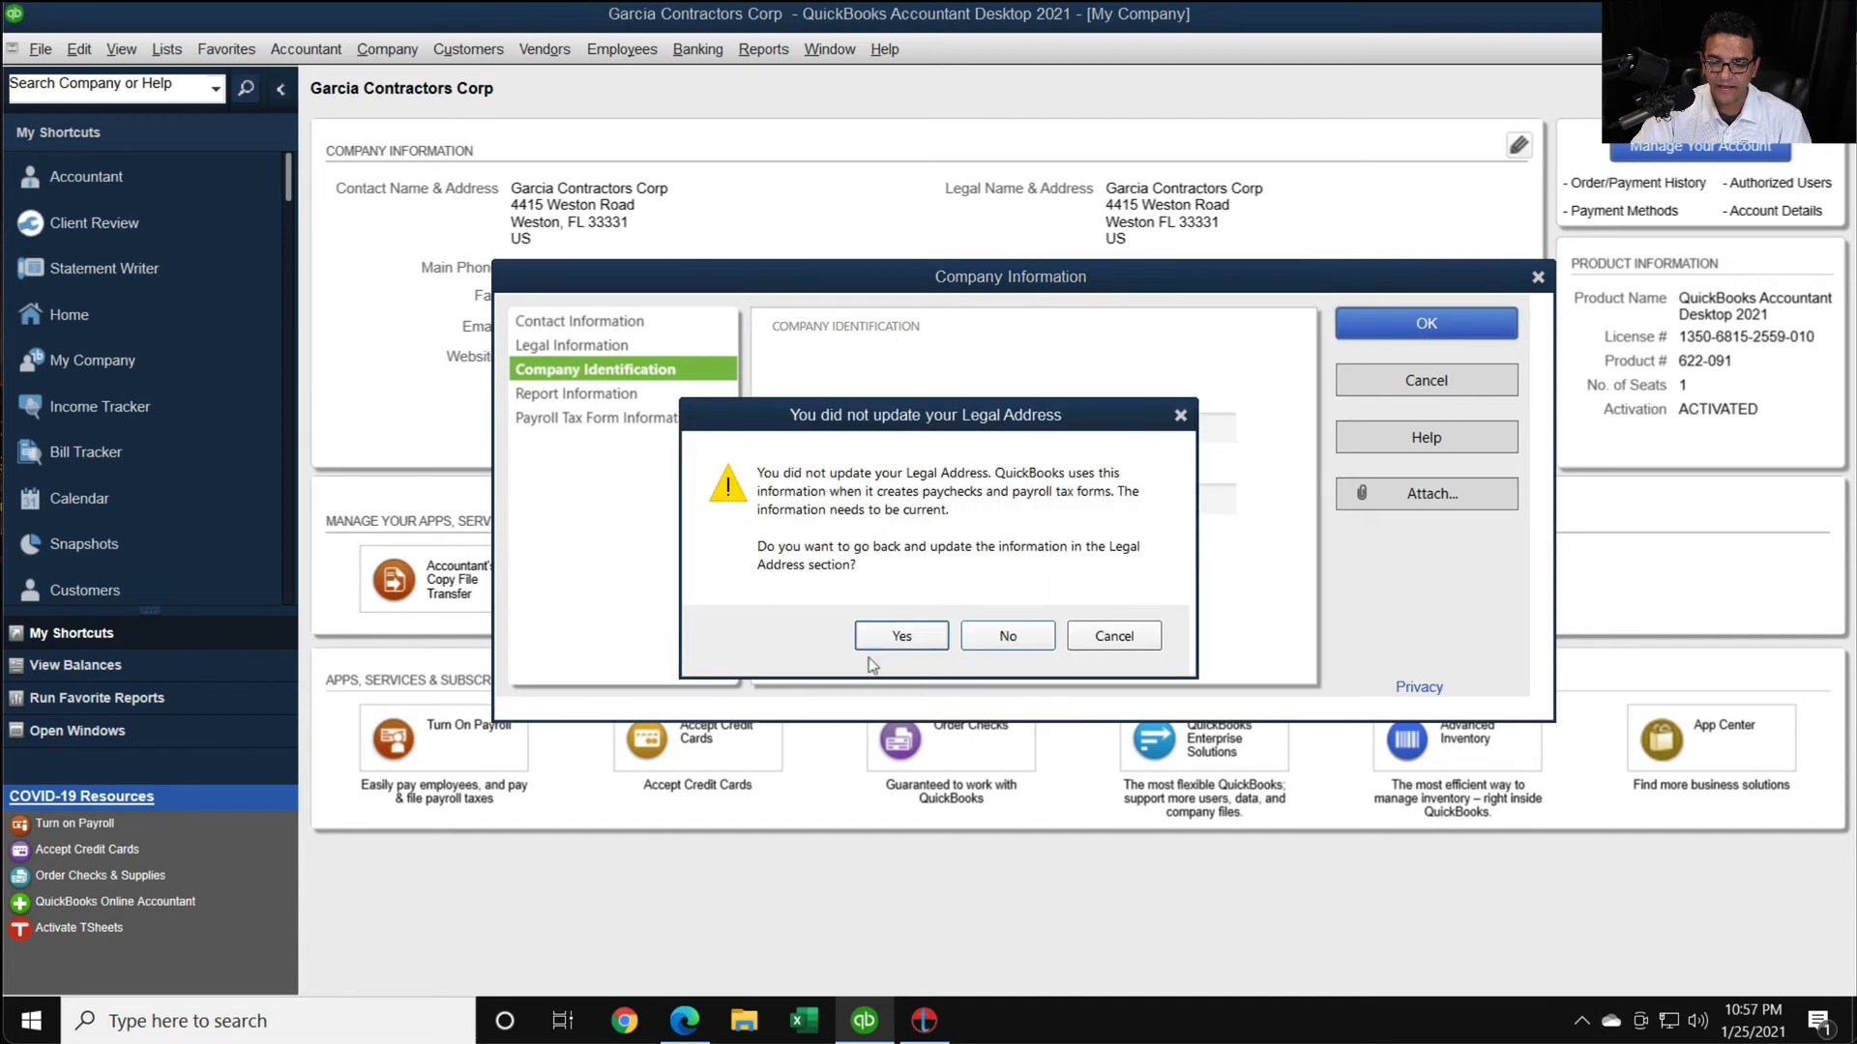
click(902, 634)
click(1389, 342)
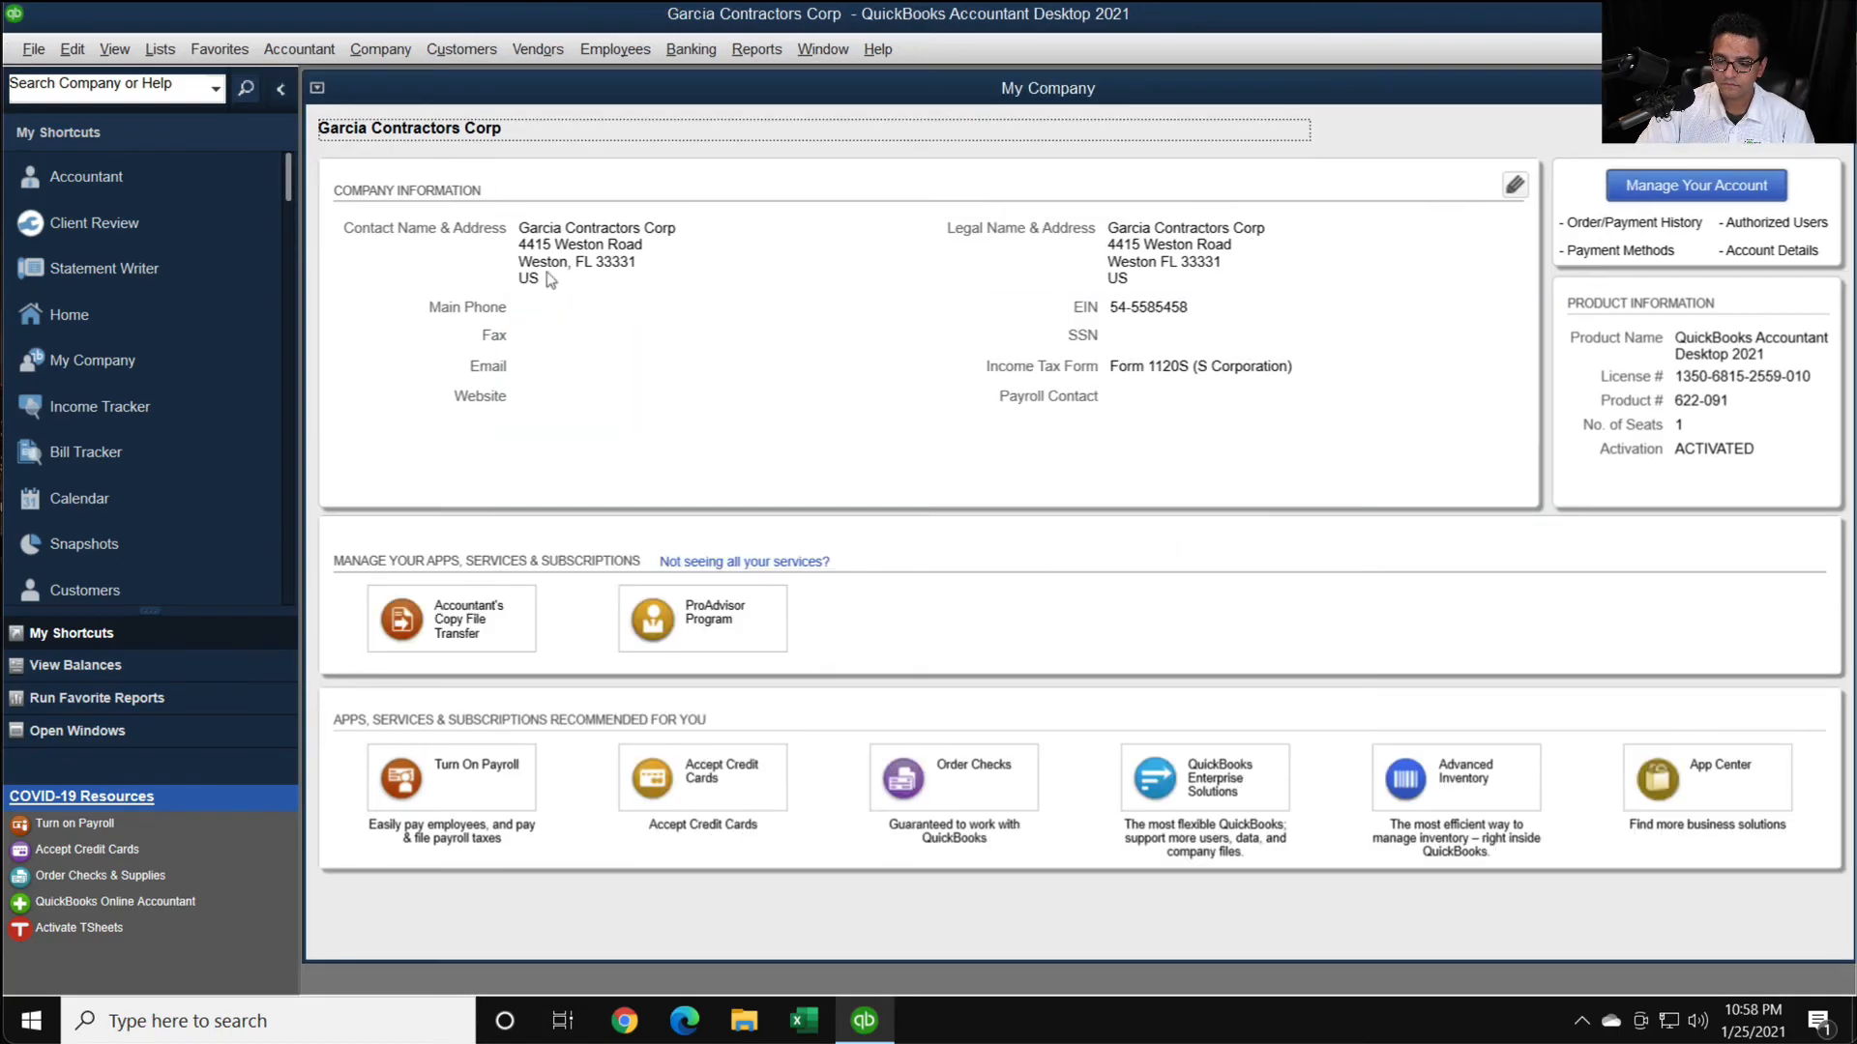
- Add the company's phone number to its contact information and save the change
click(1515, 185)
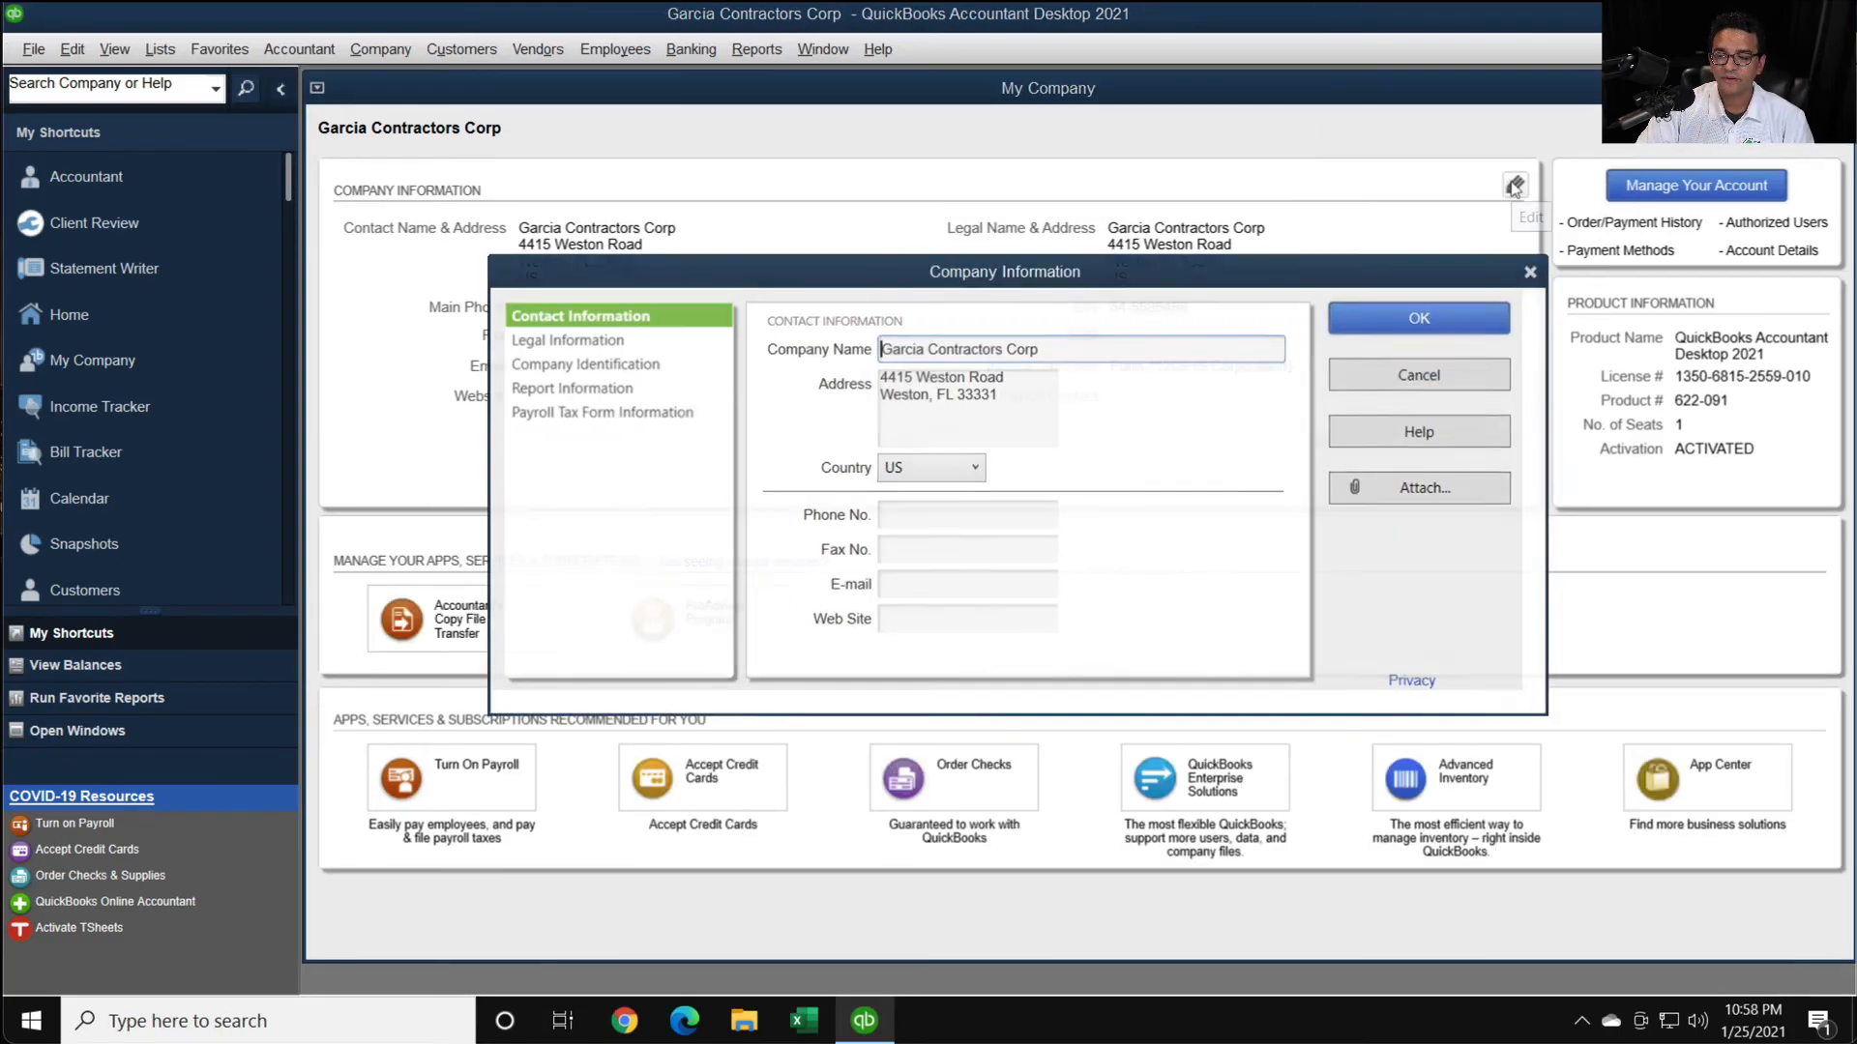
click(915, 513)
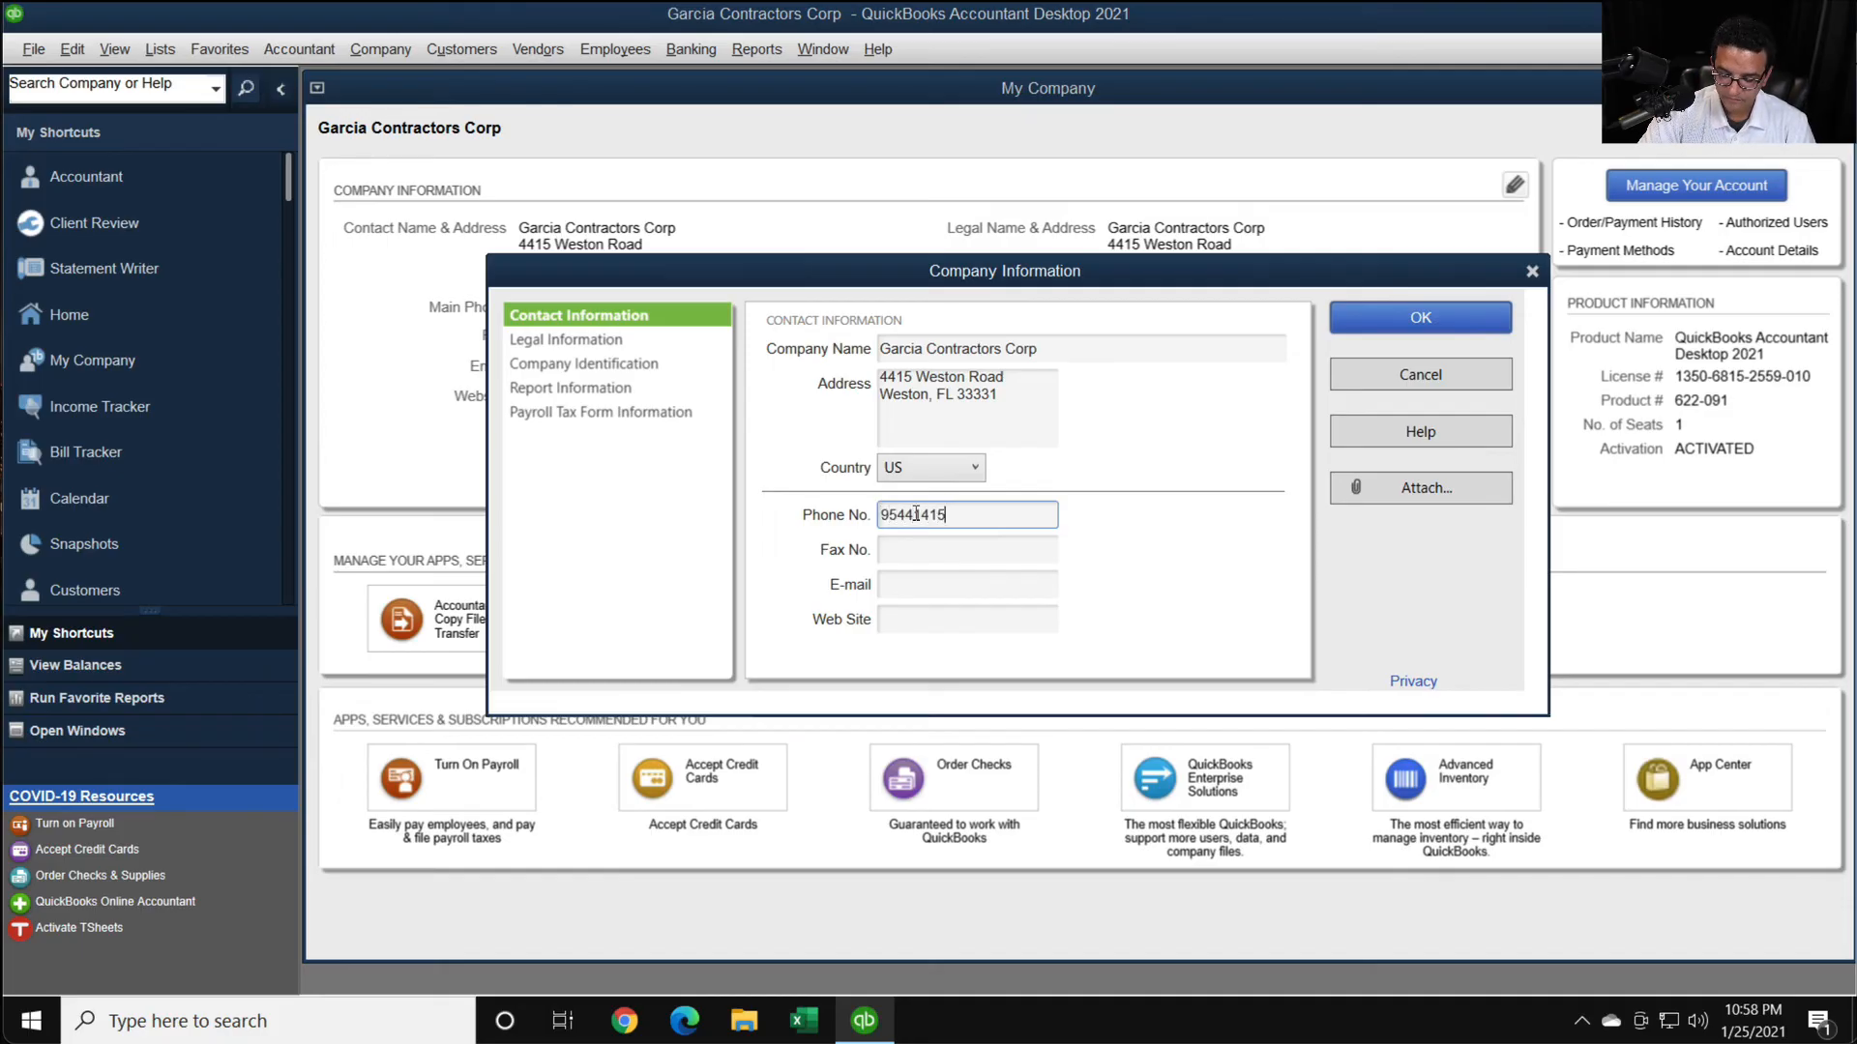
click(1378, 322)
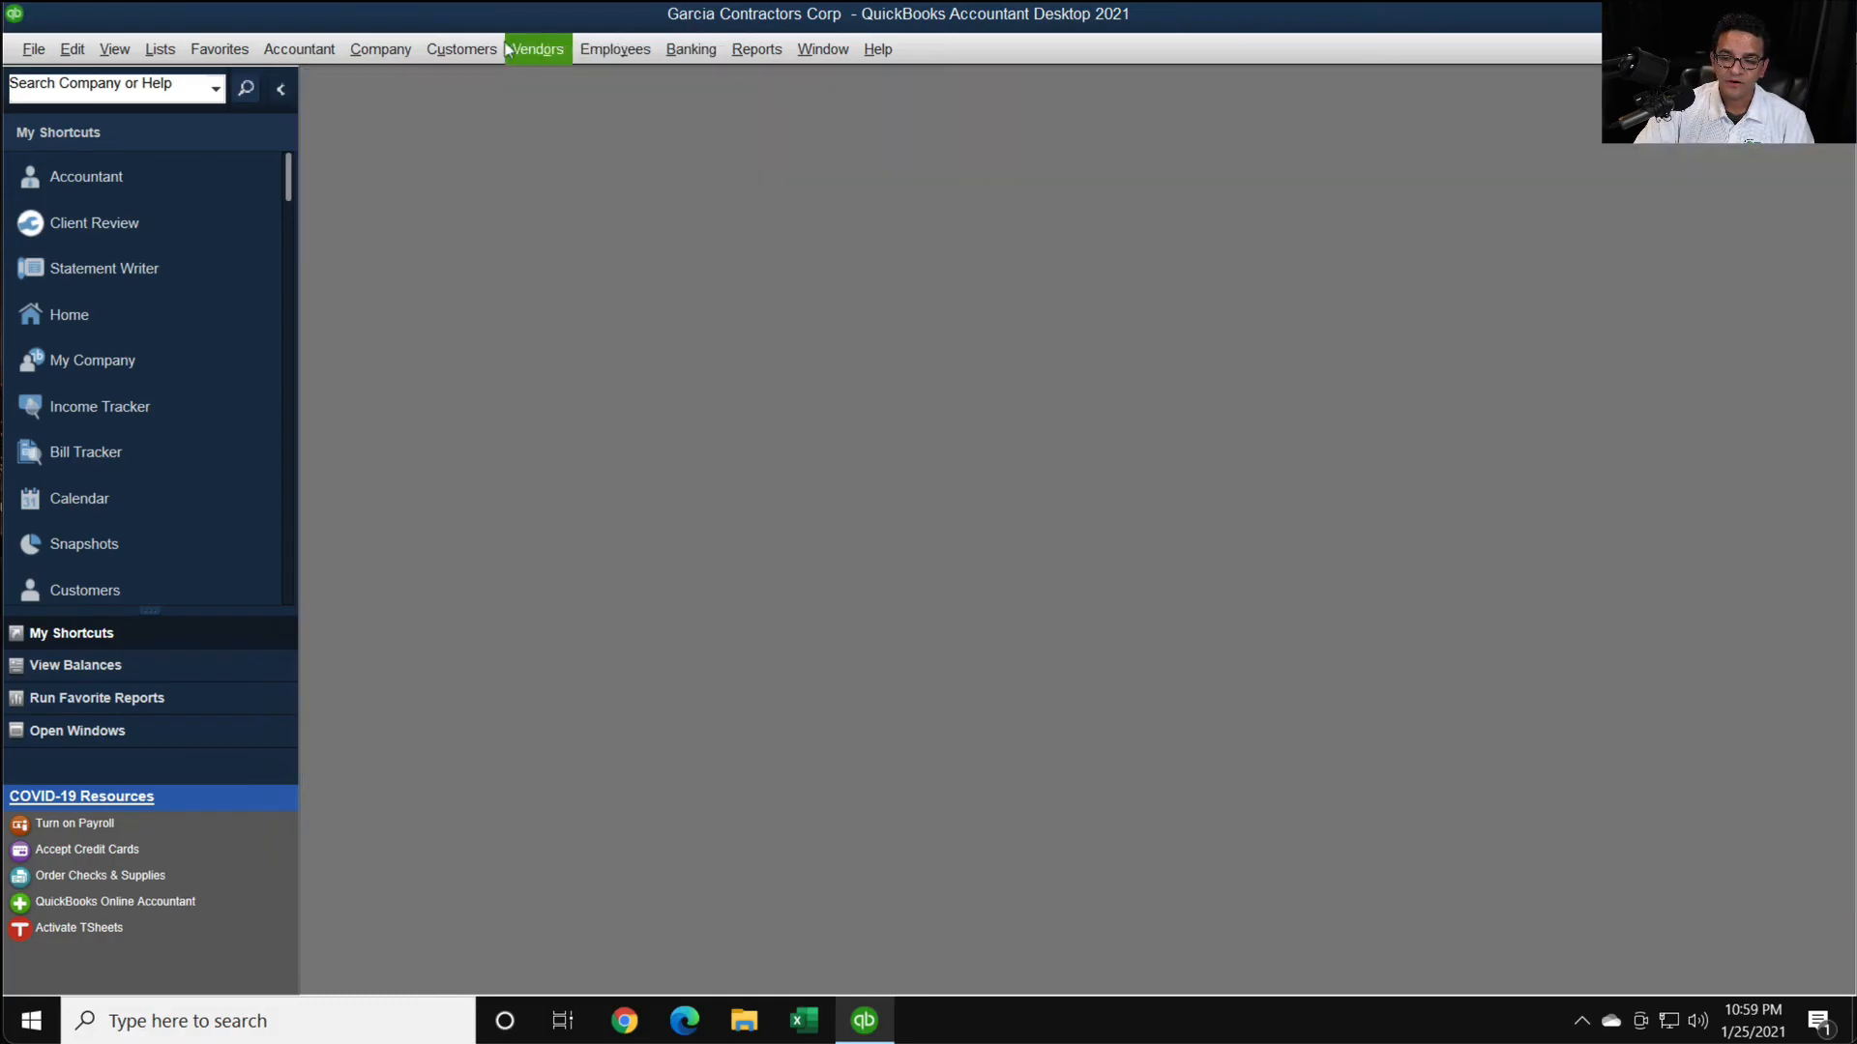
- Upload the 2020 NEC data with the Tax1099.com E-File plugin, logging in with the account email and password, and close the upload log
click(538, 48)
click(568, 276)
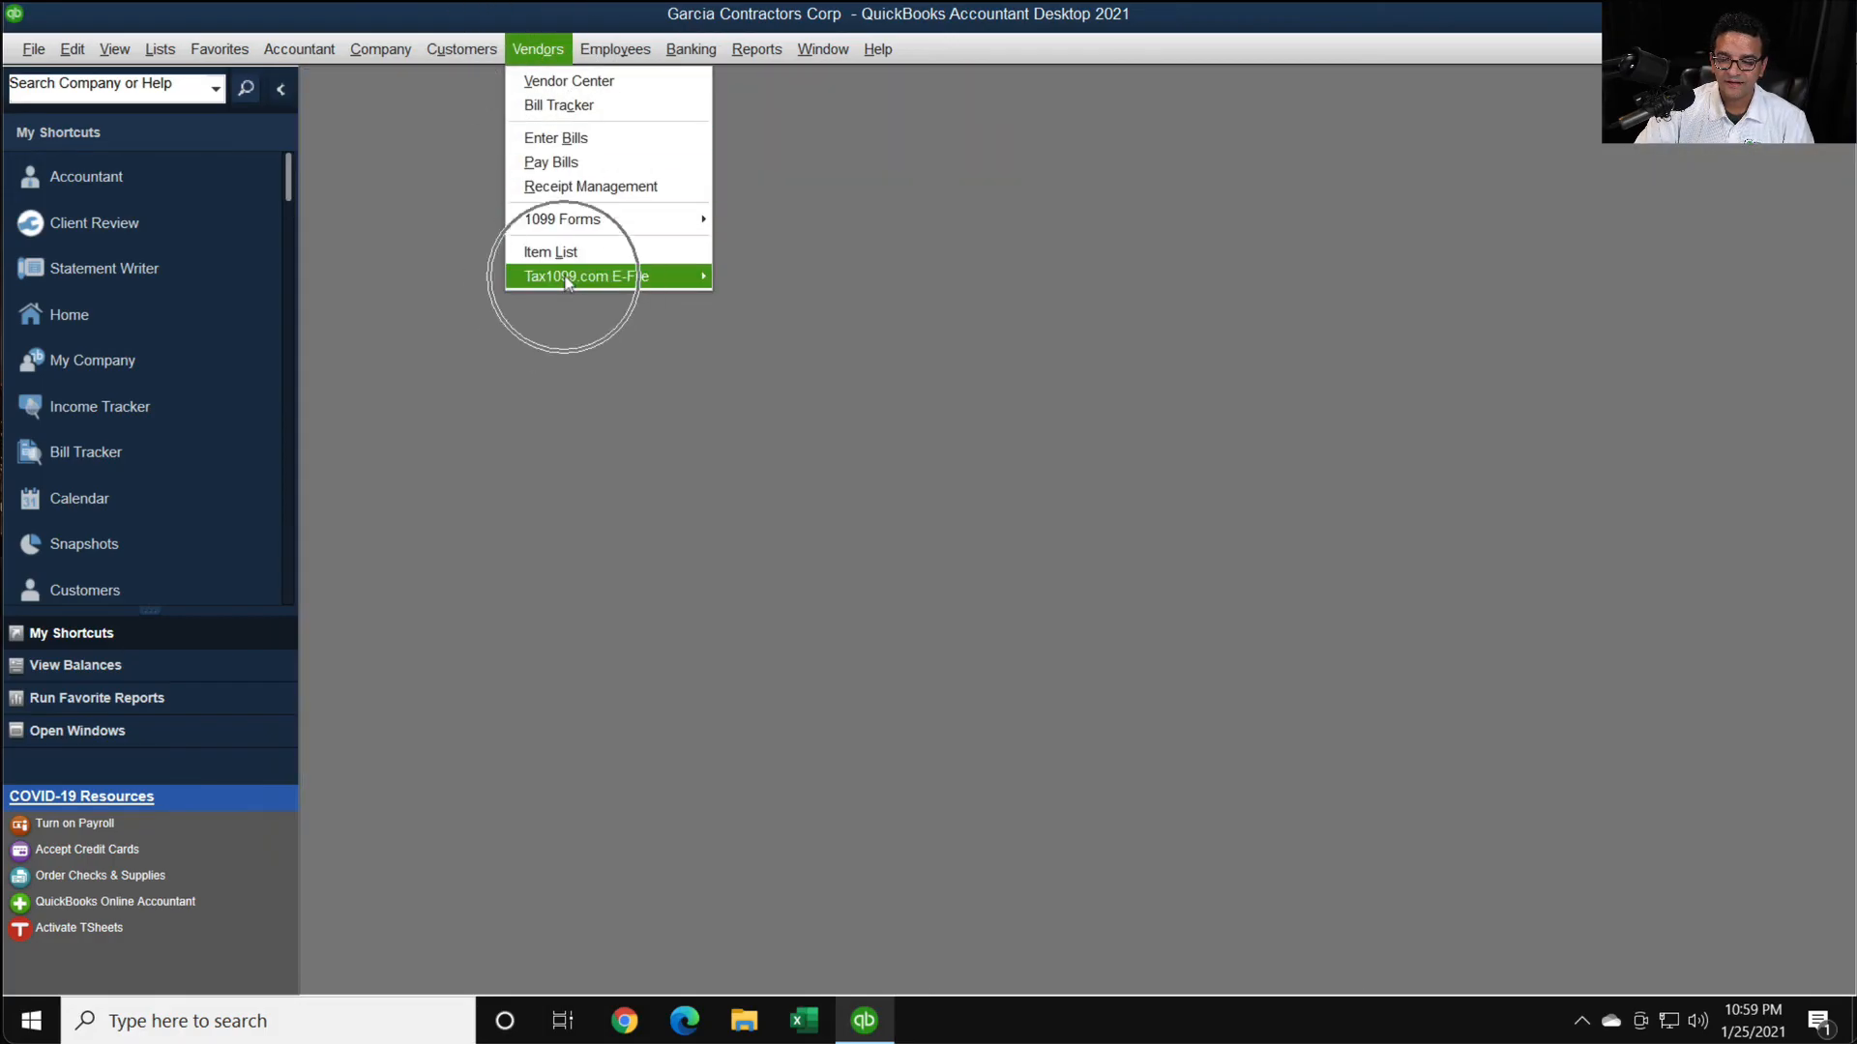
click(780, 278)
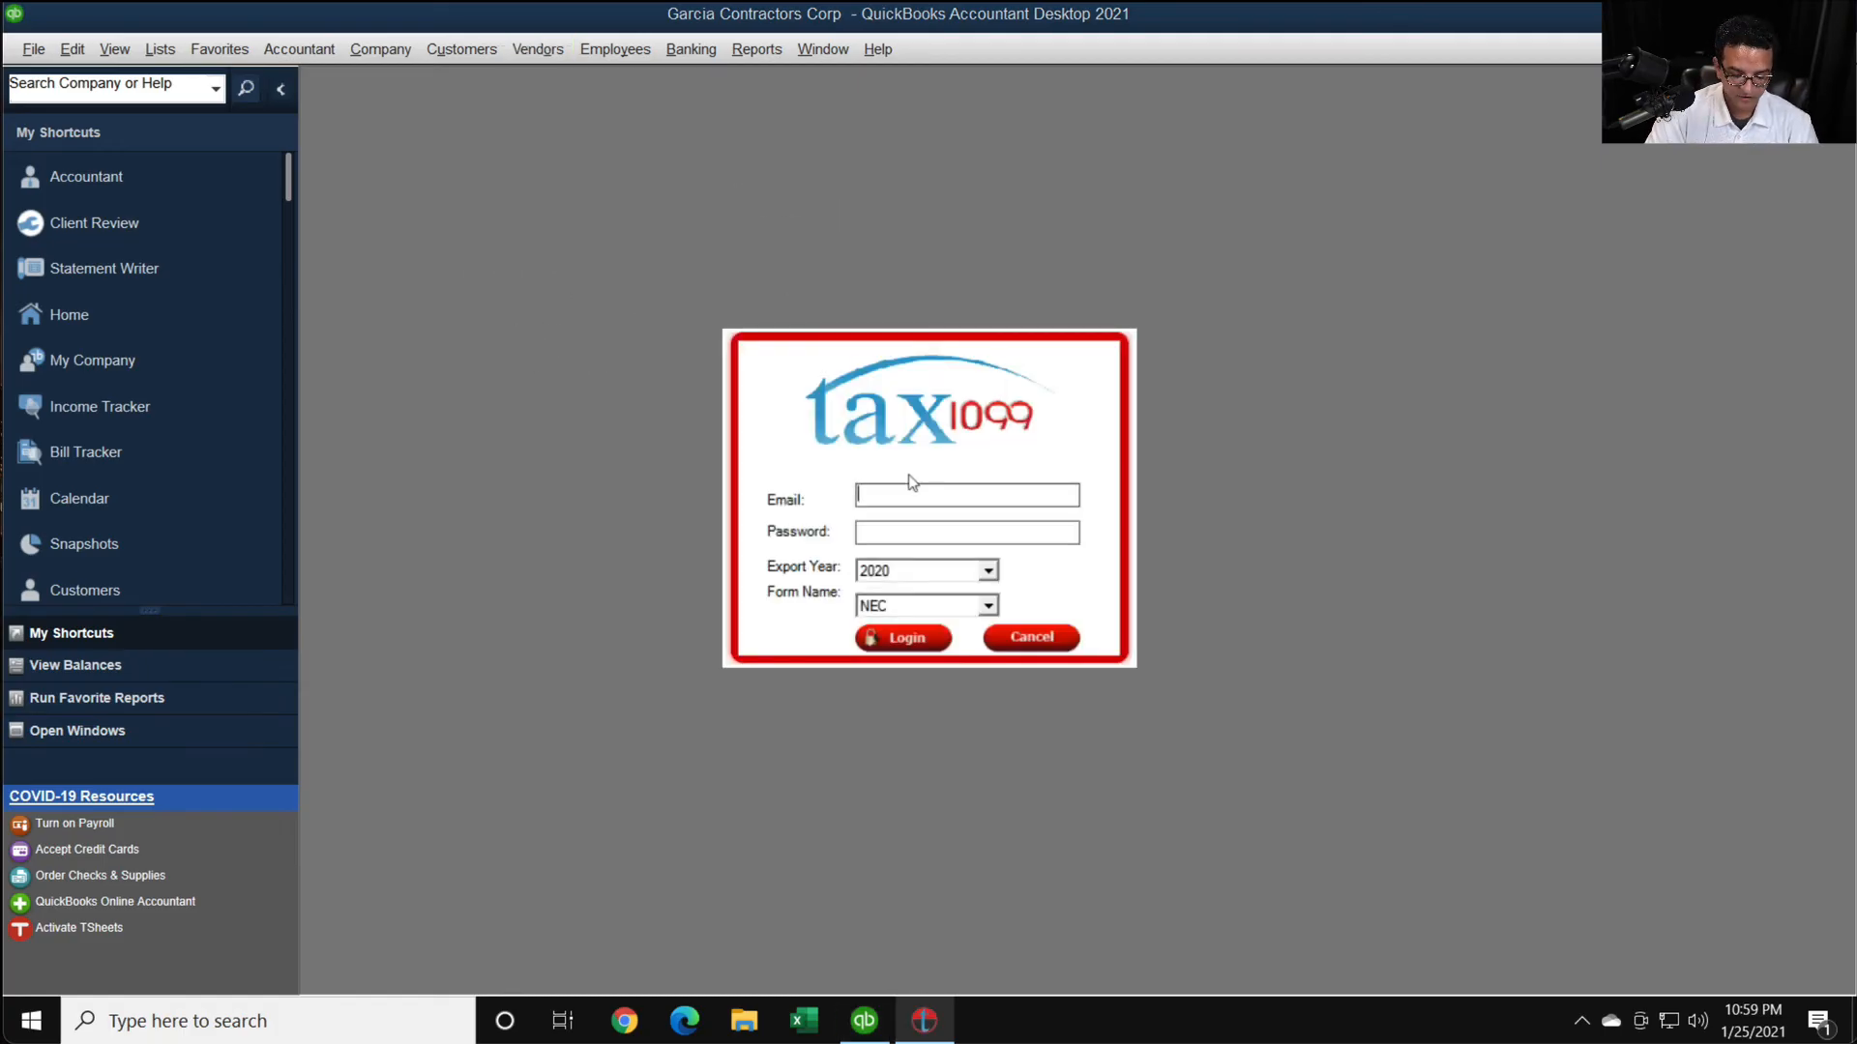
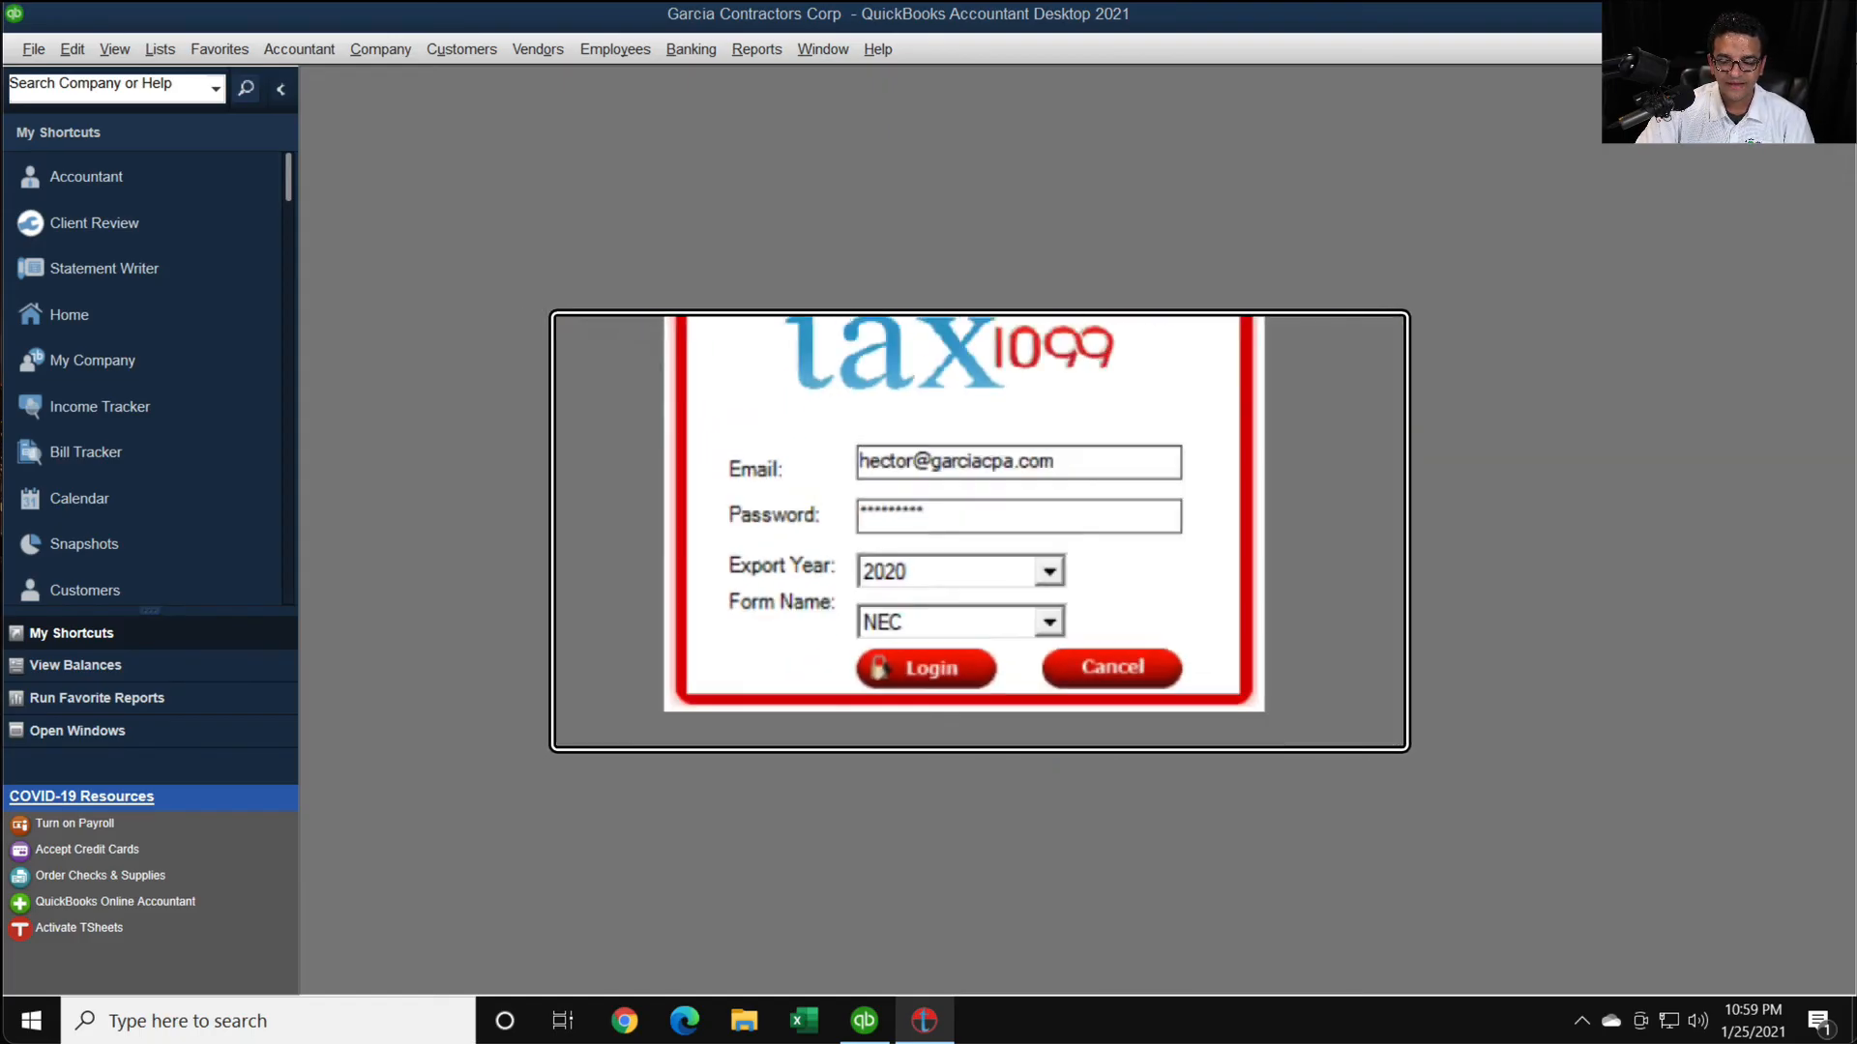
click(907, 639)
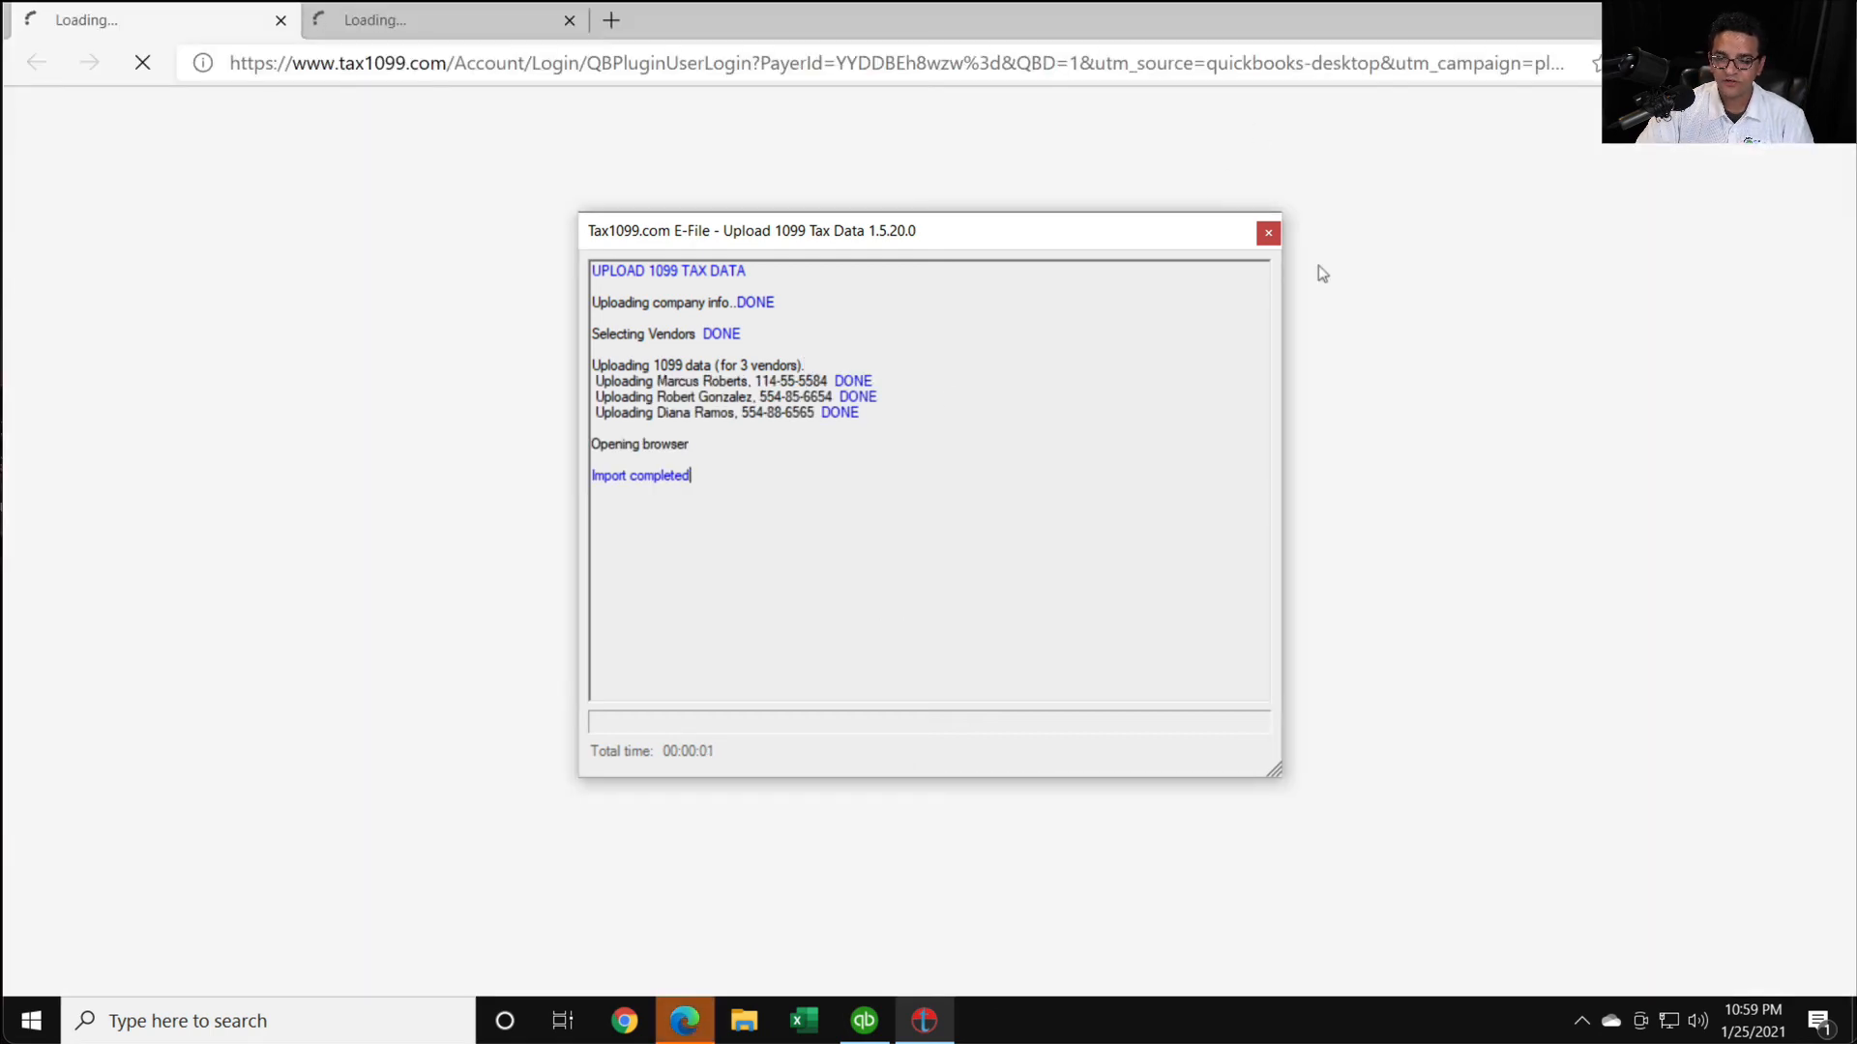
click(1268, 235)
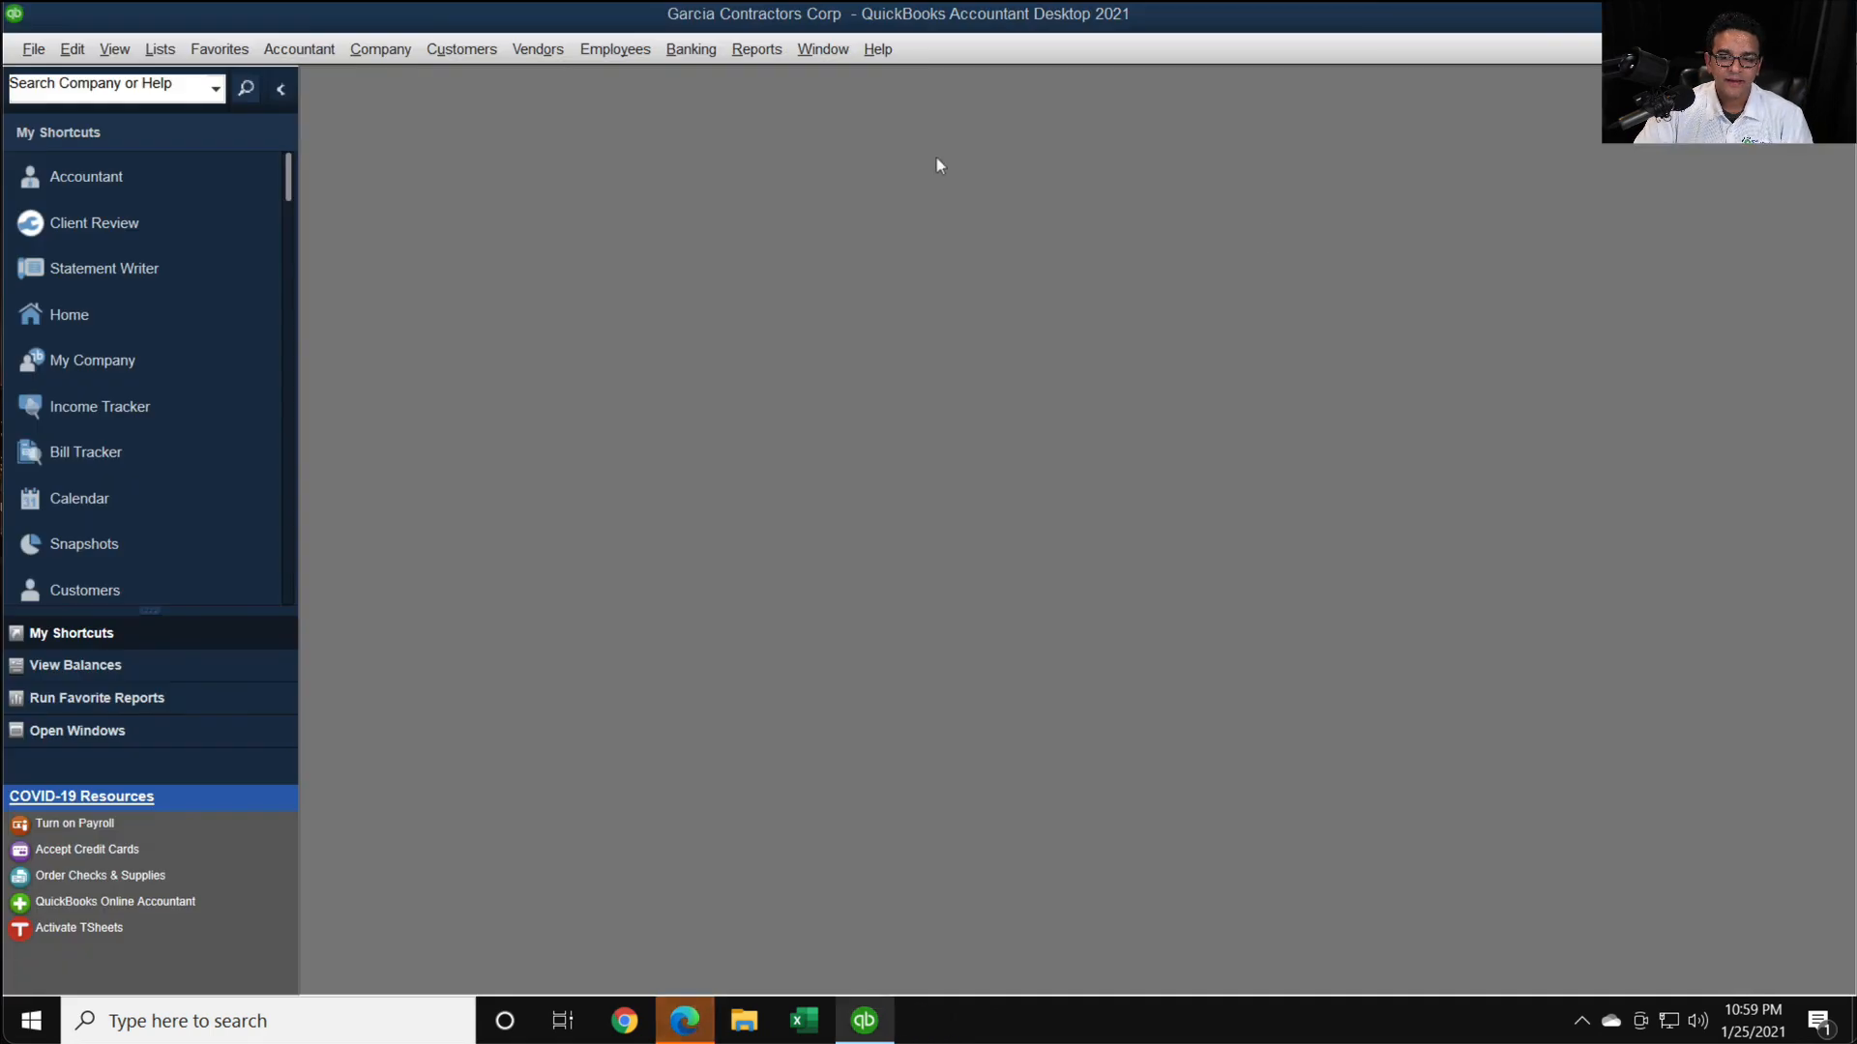
- Switch to the Tax1099 page in Edge, select all imported recipients under Garcia Contractors Corp, and submit the 1099-NEC import
click(685, 1020)
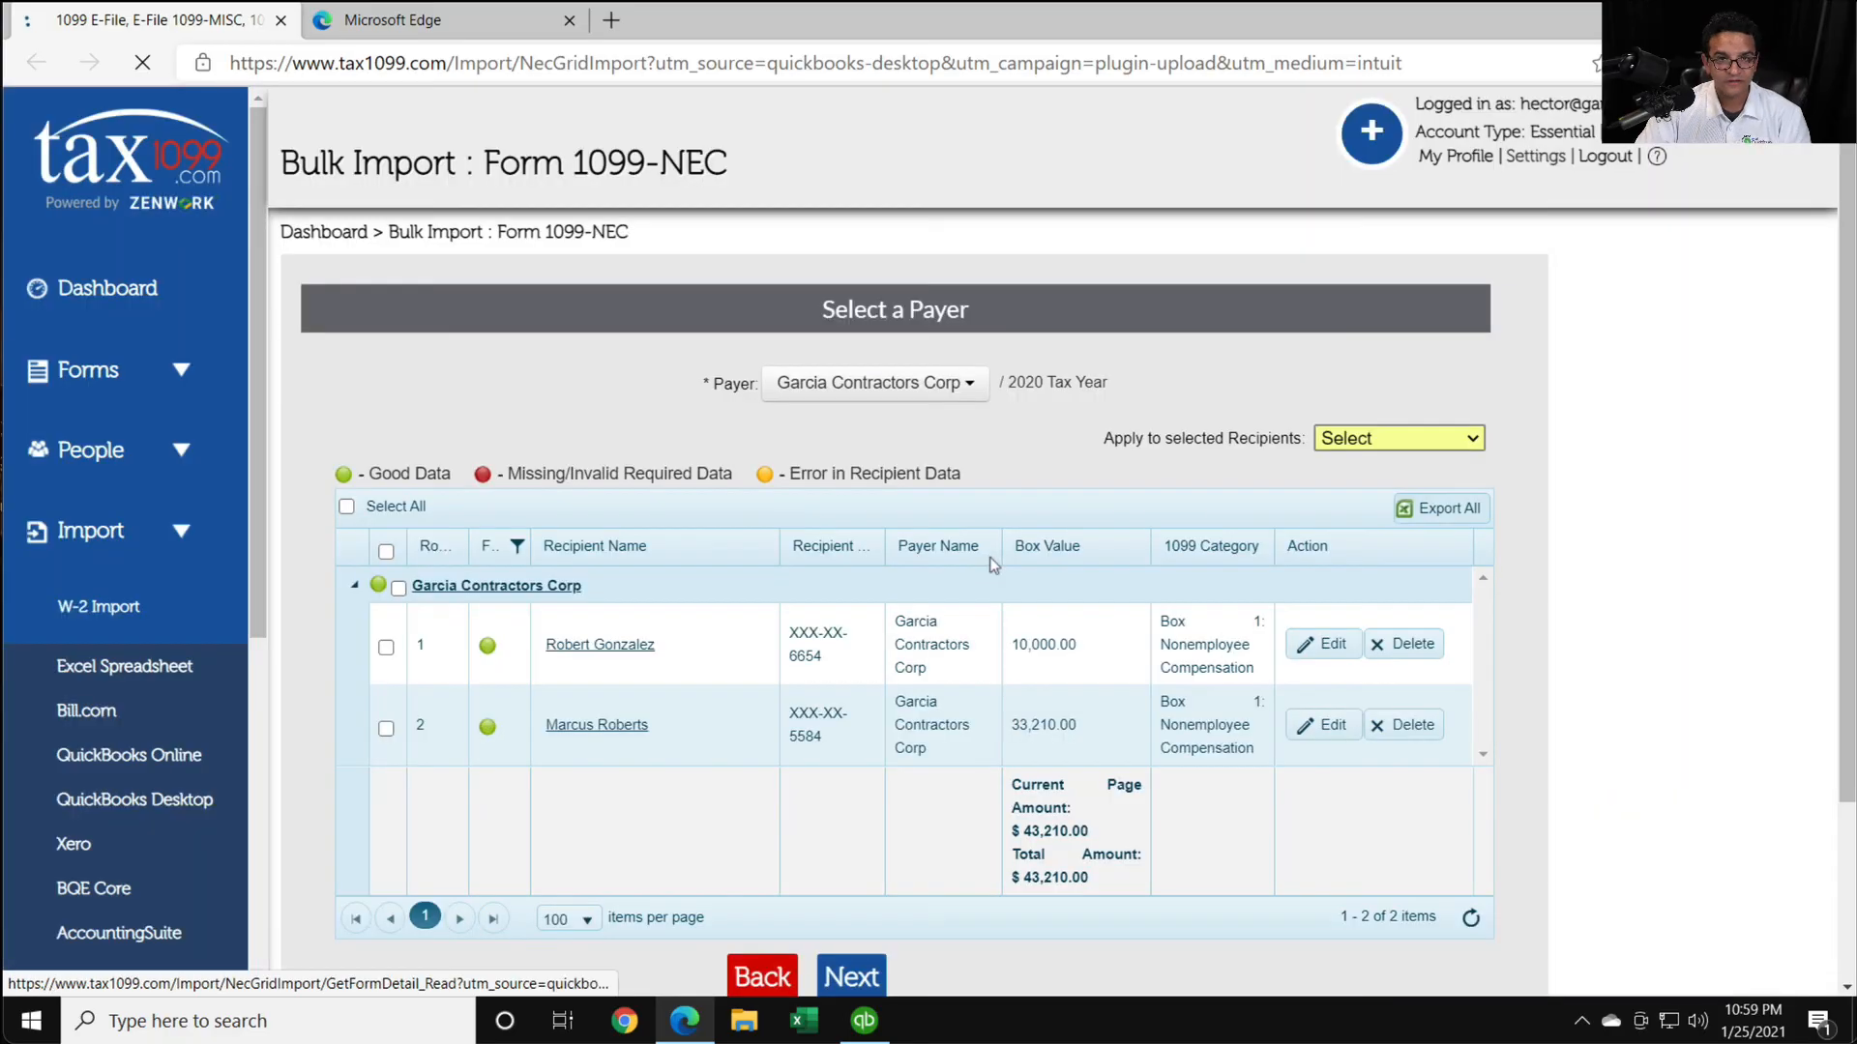
scroll(1027, 680, down, 2)
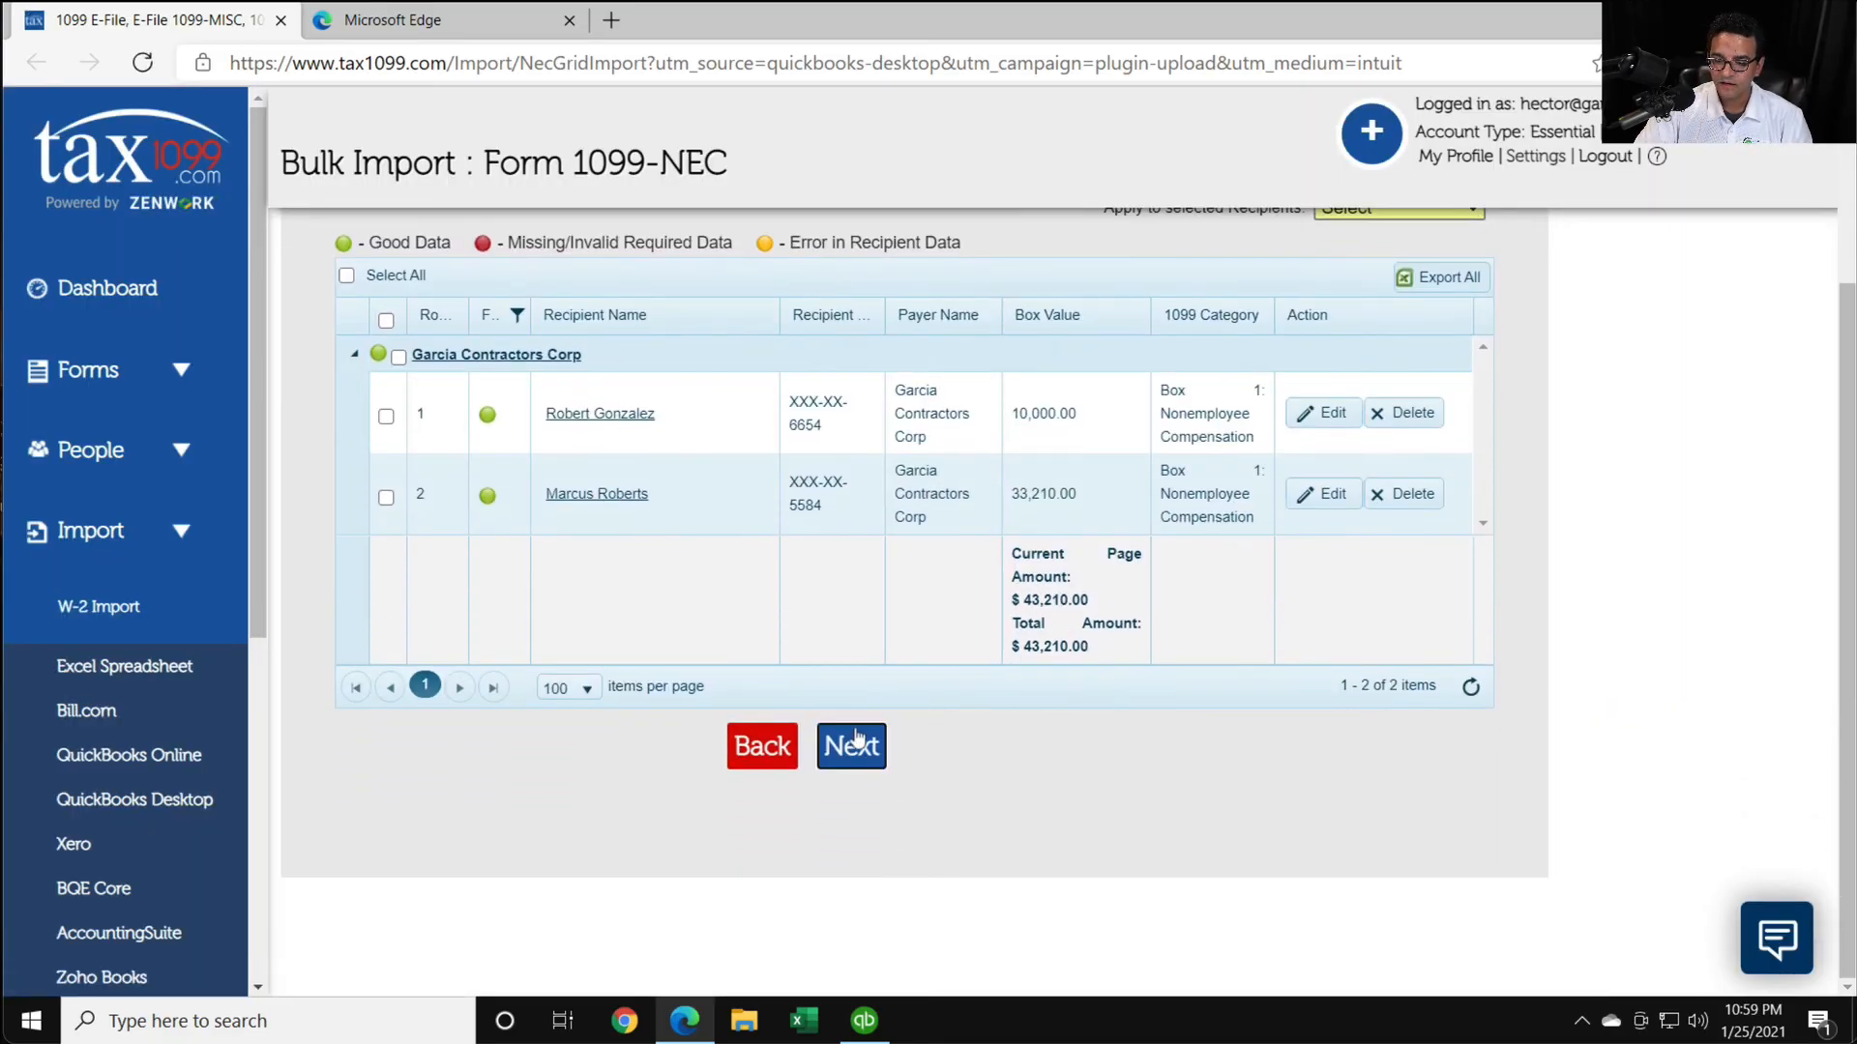
click(856, 745)
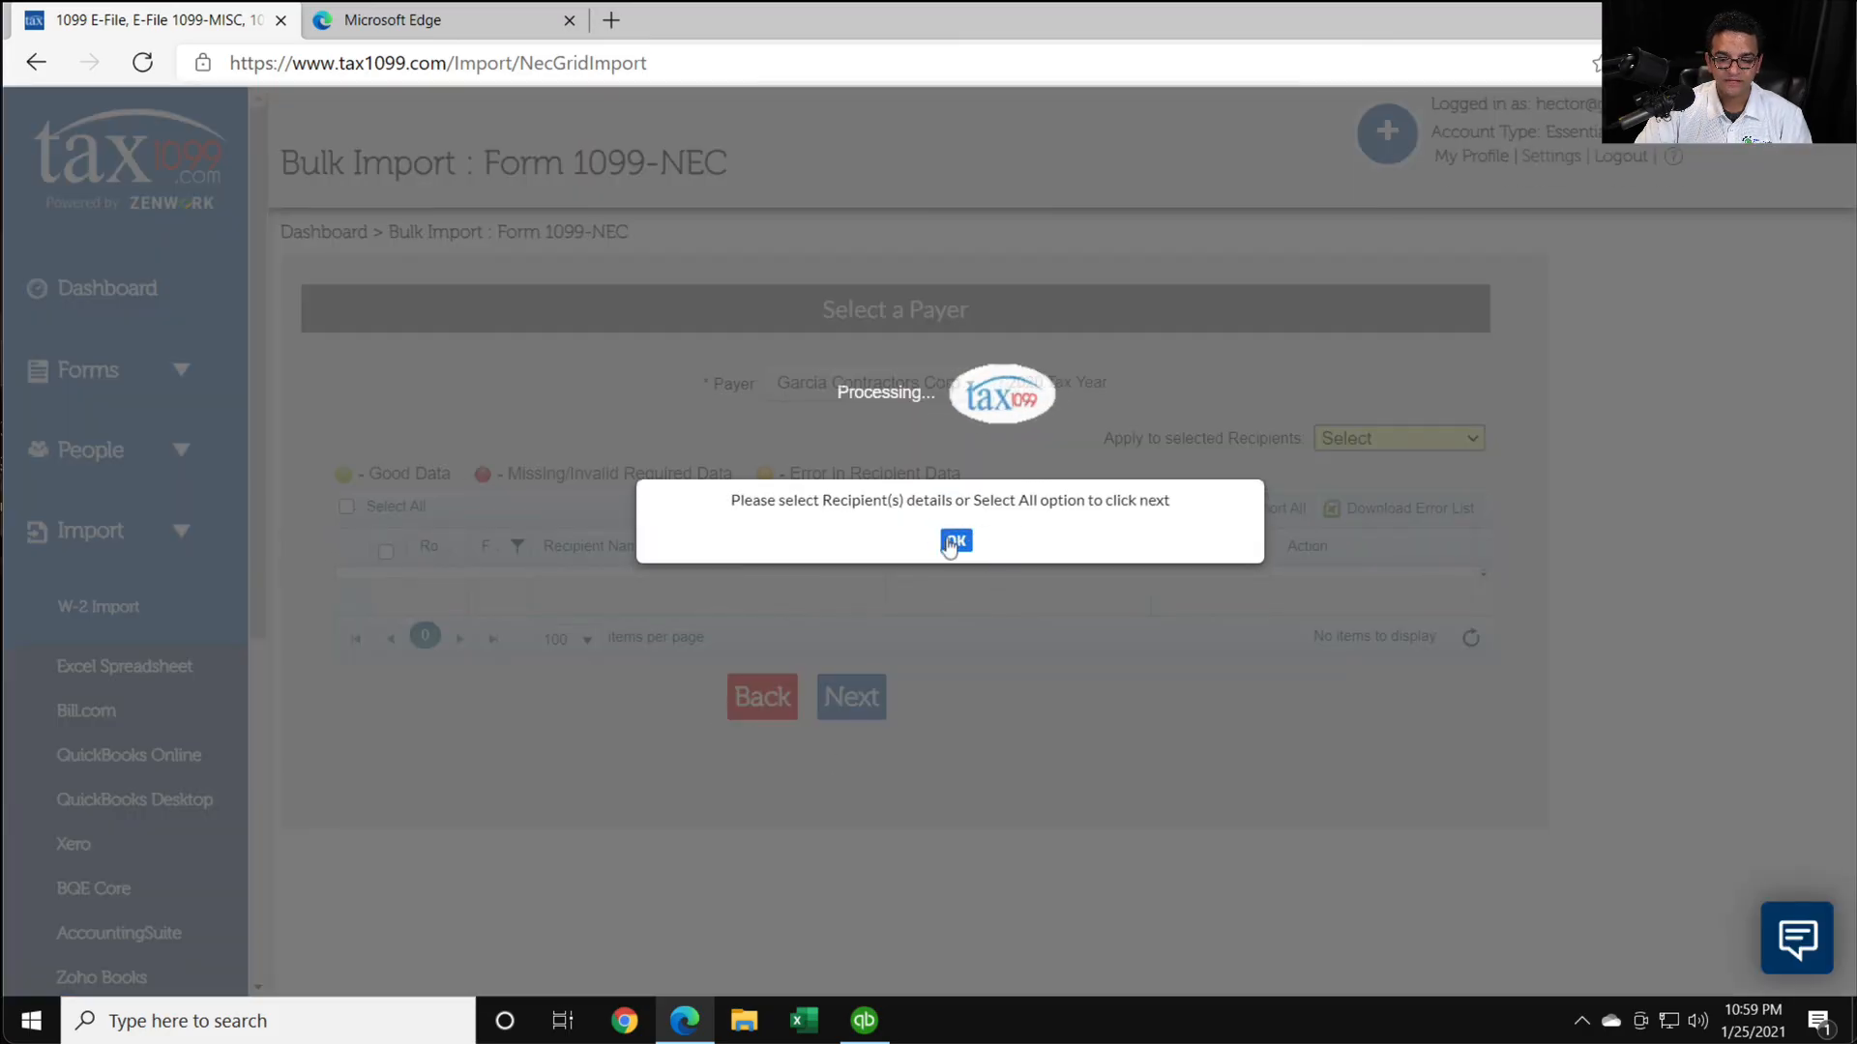
click(955, 543)
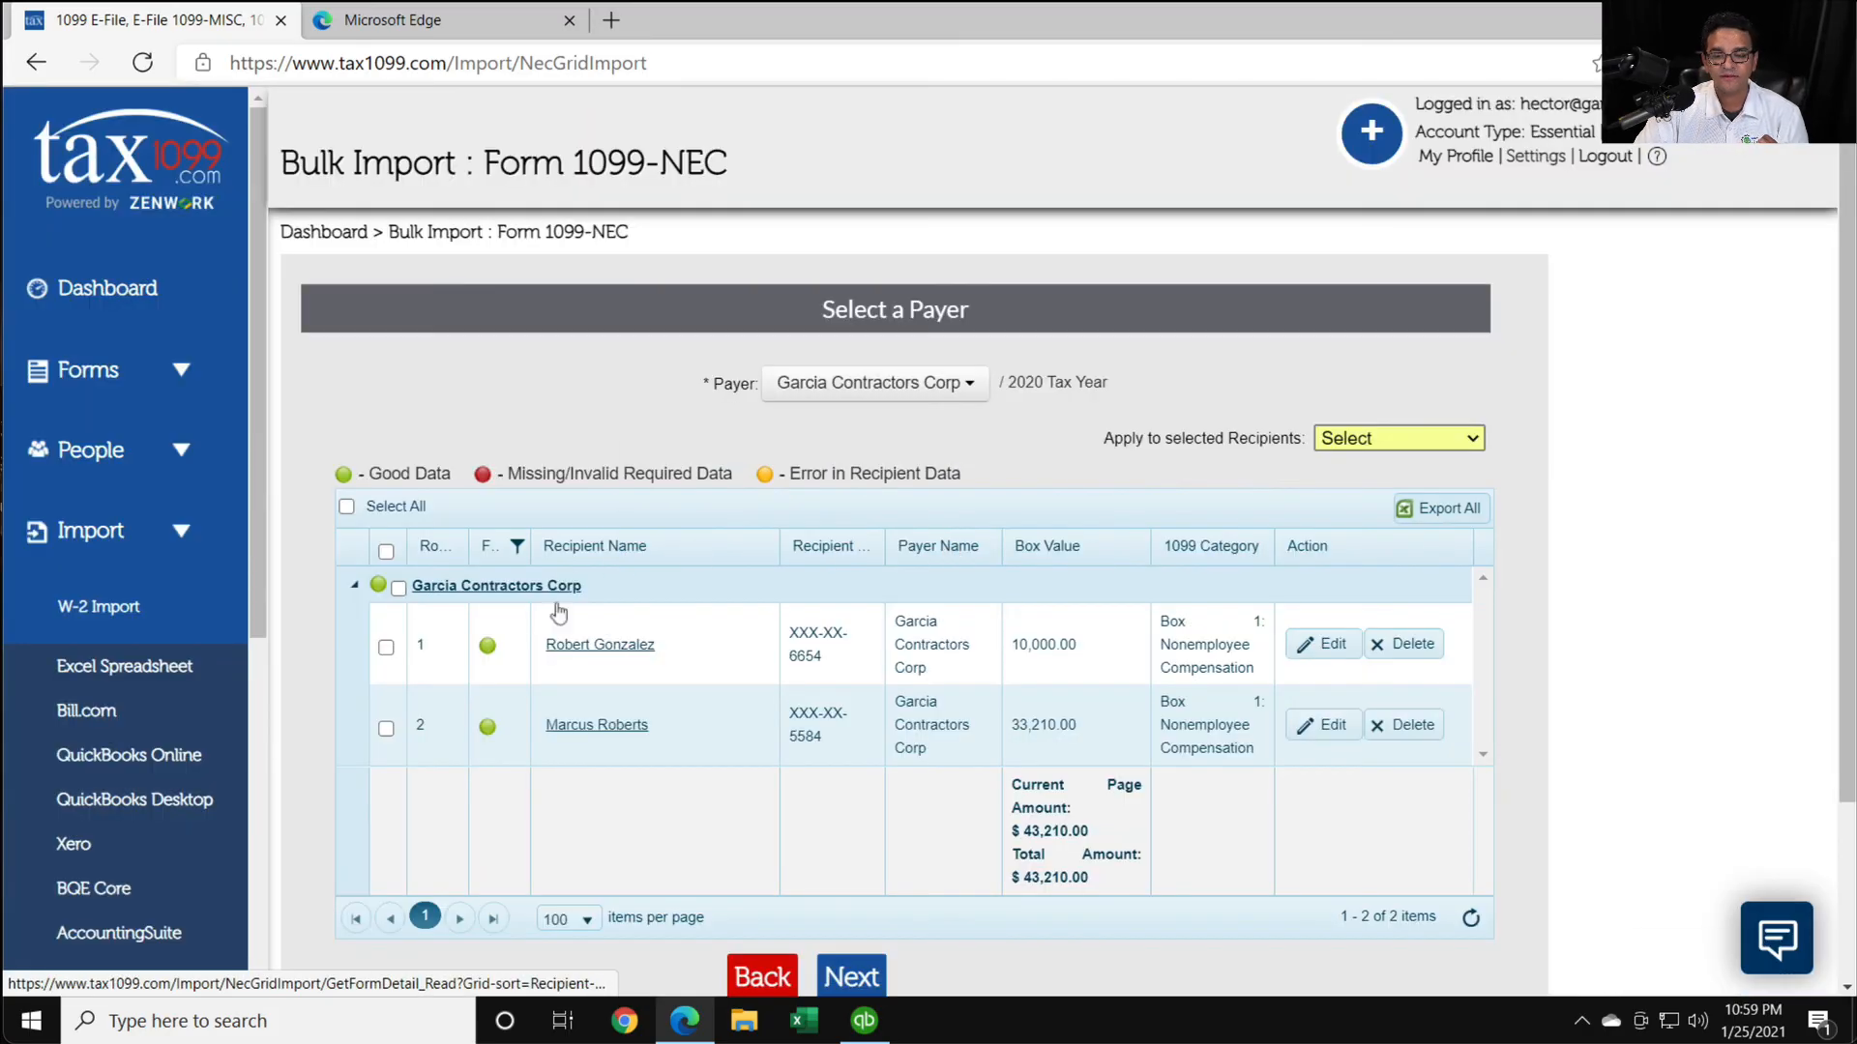
click(396, 590)
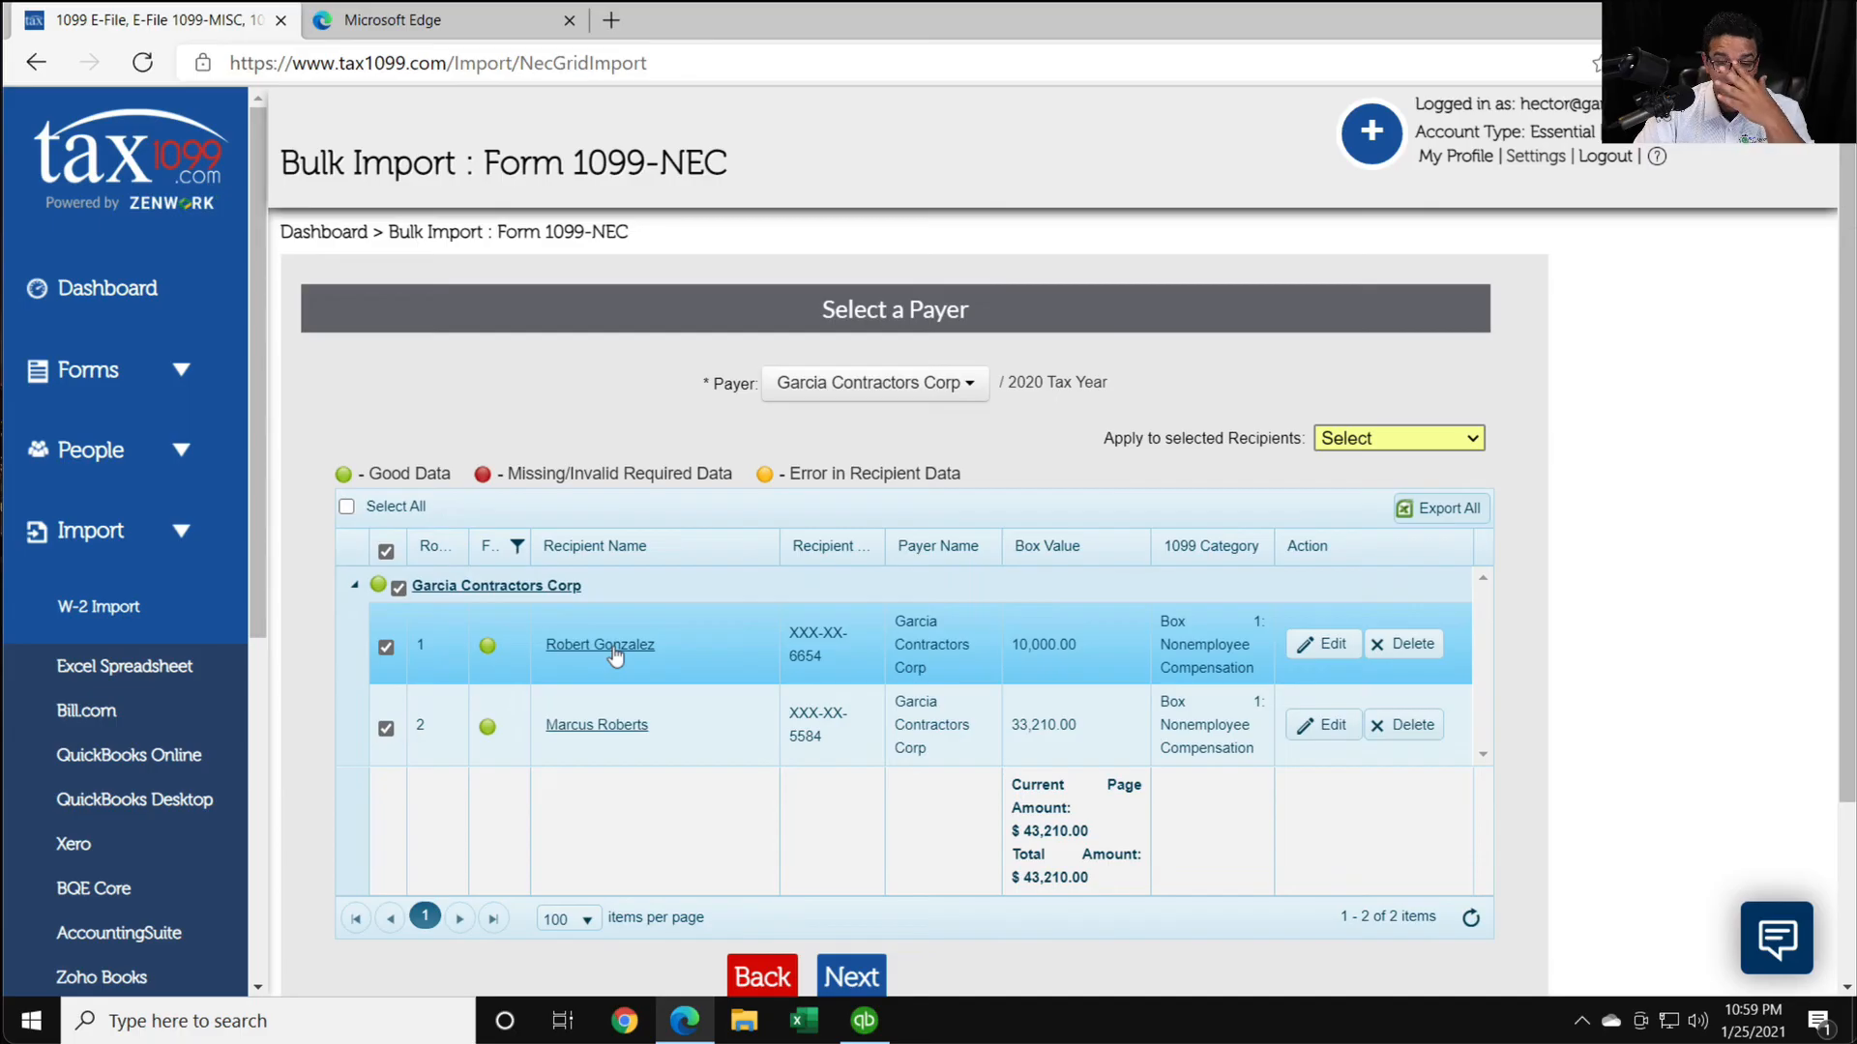
click(851, 974)
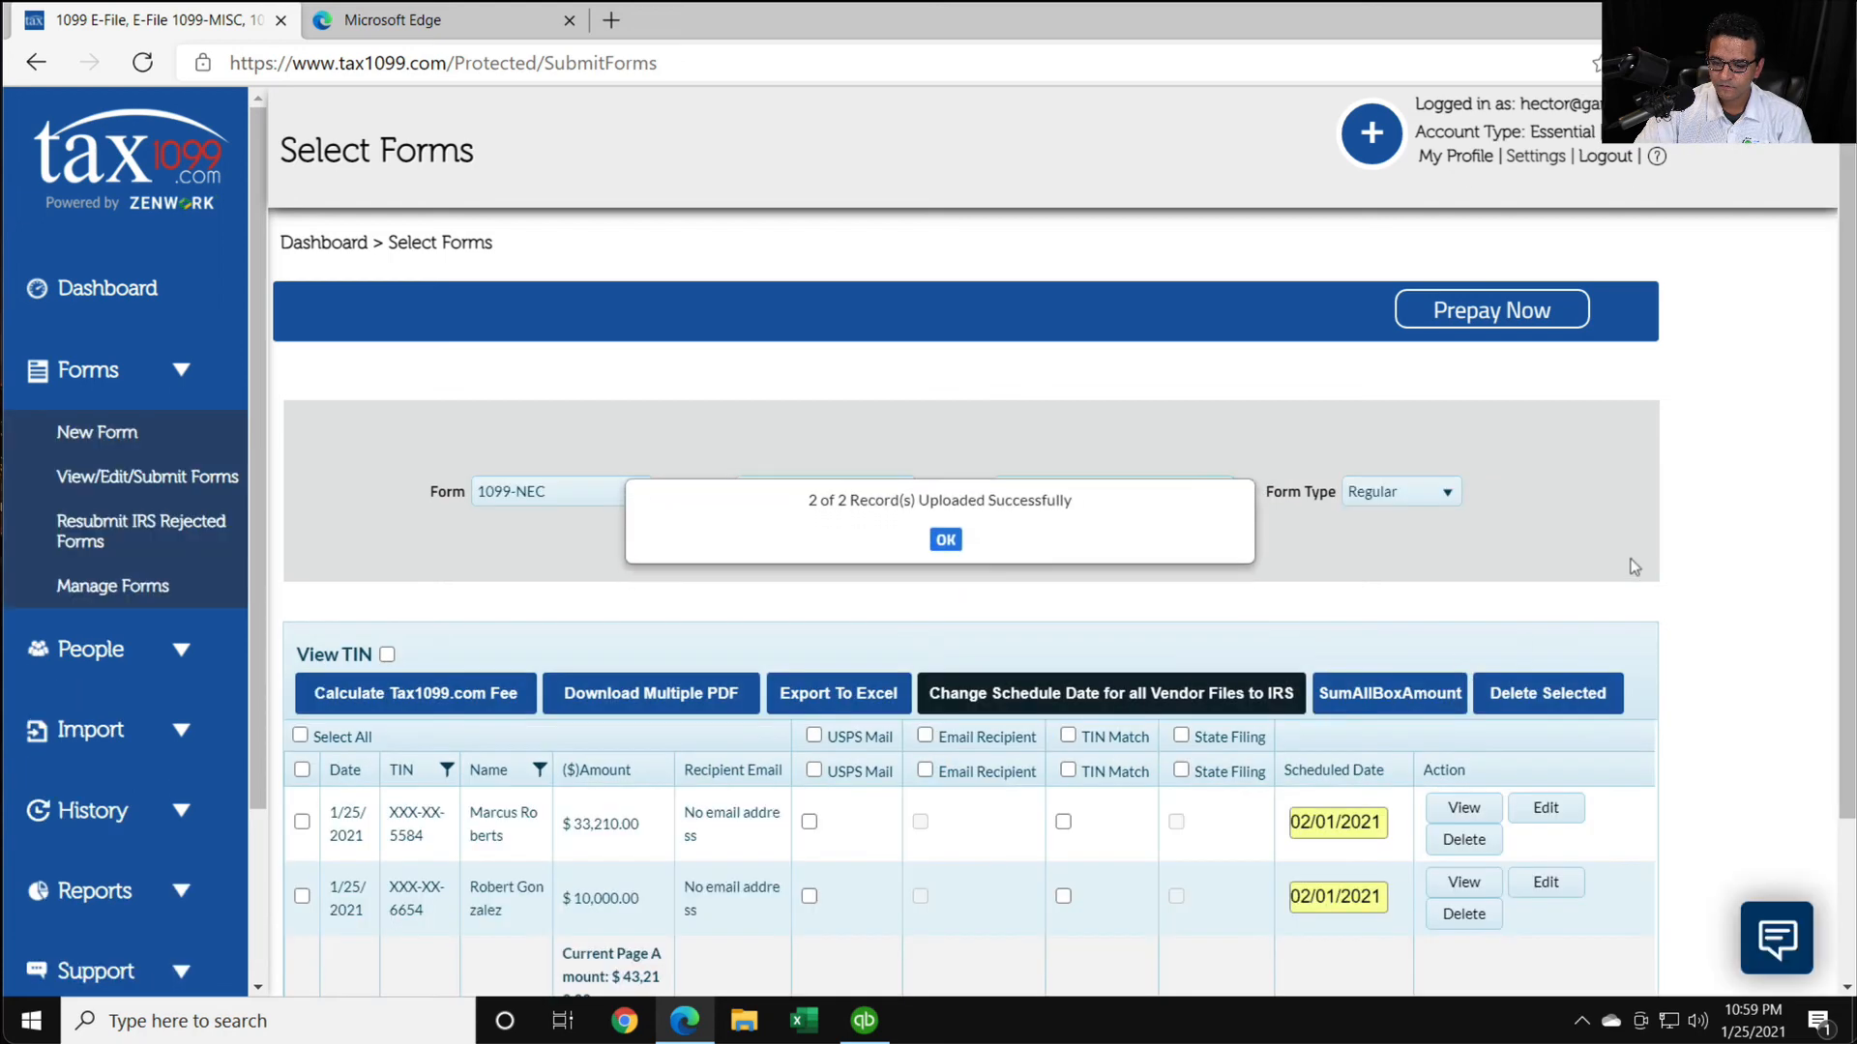
click(946, 540)
- Try the Email Recipient option for the imported forms and check the Tax1099.com fee calculation
scroll(1493, 578, down, 2)
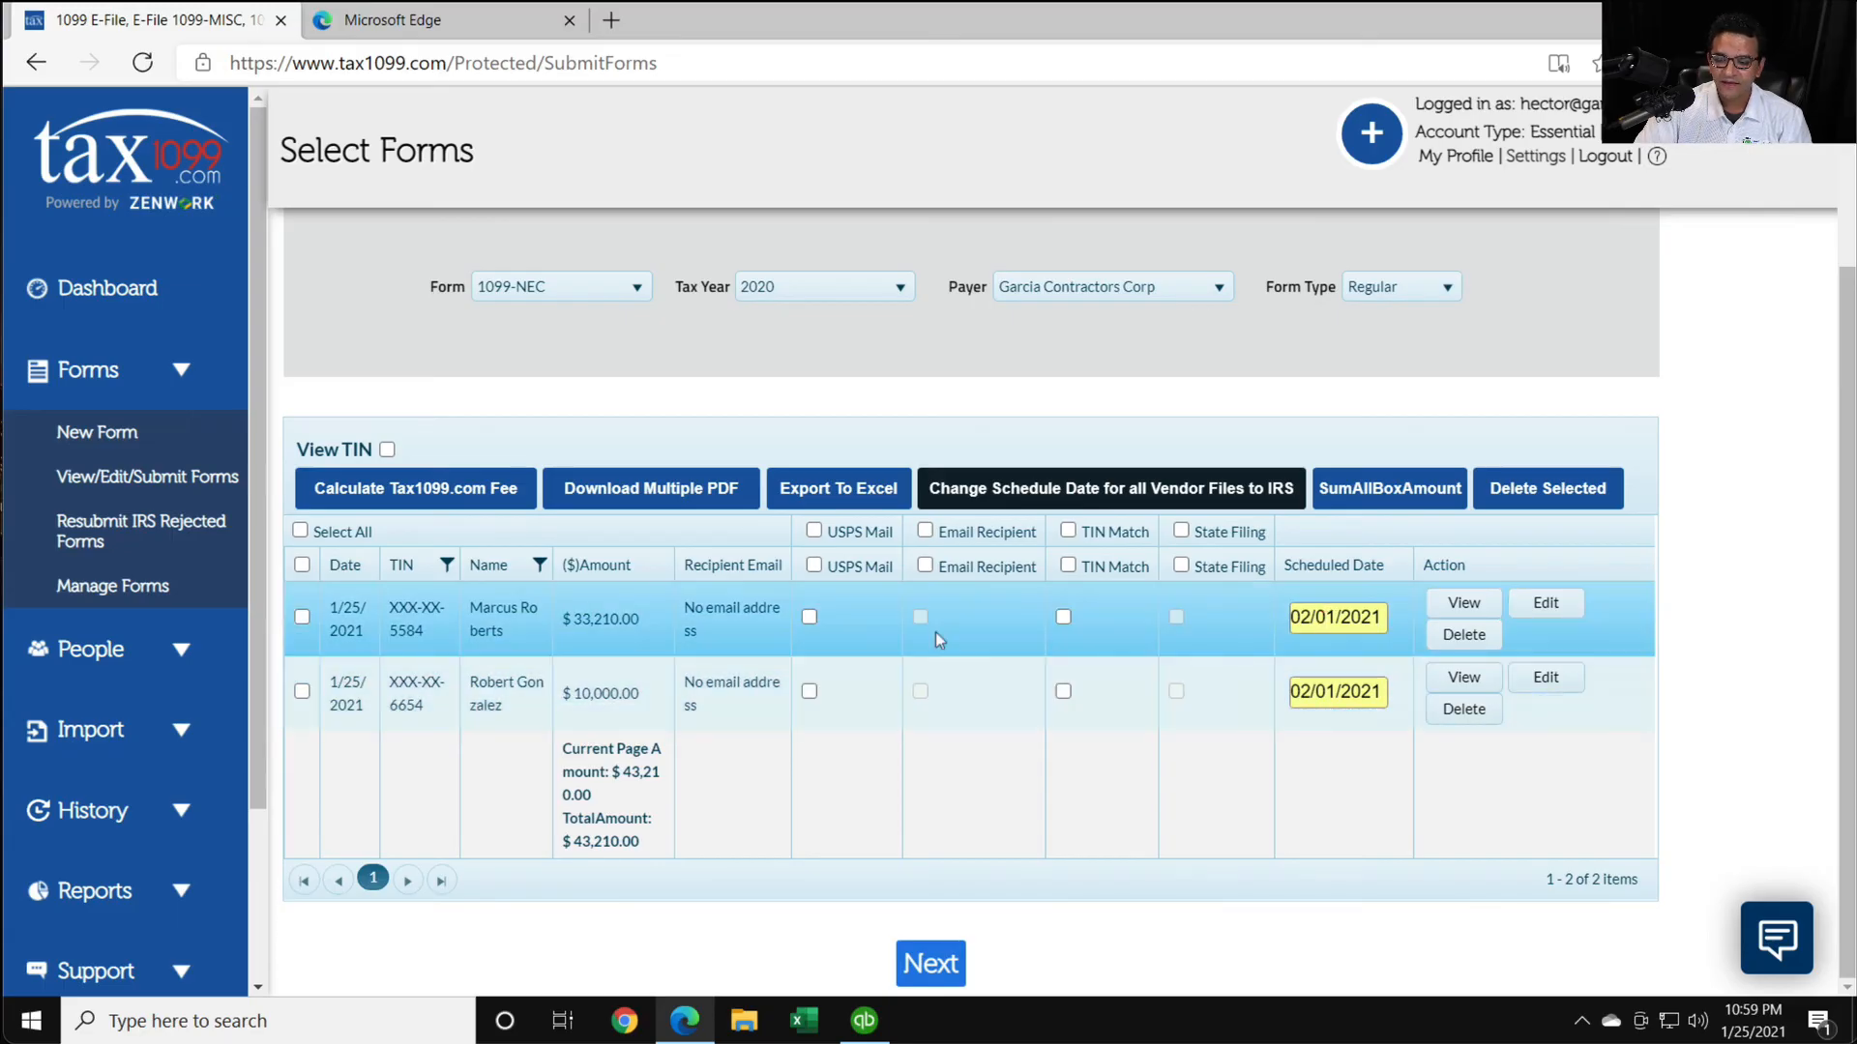
click(925, 566)
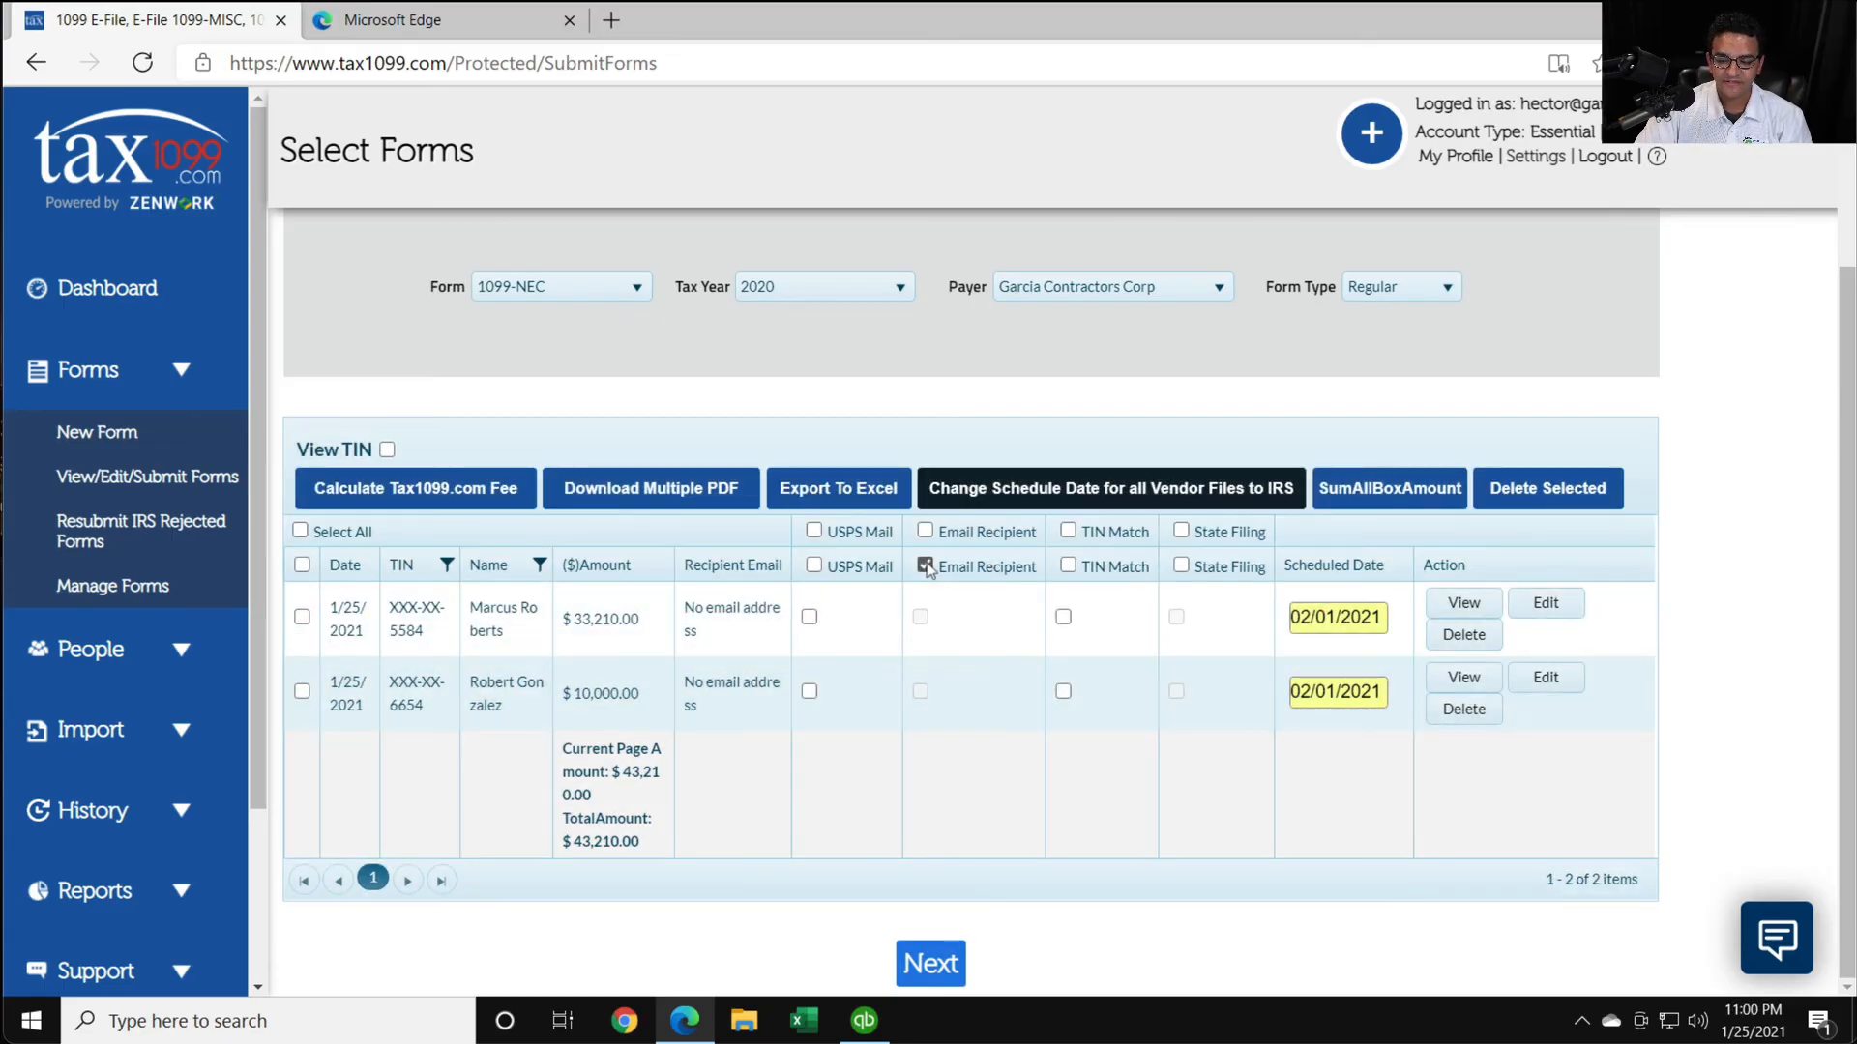
click(924, 567)
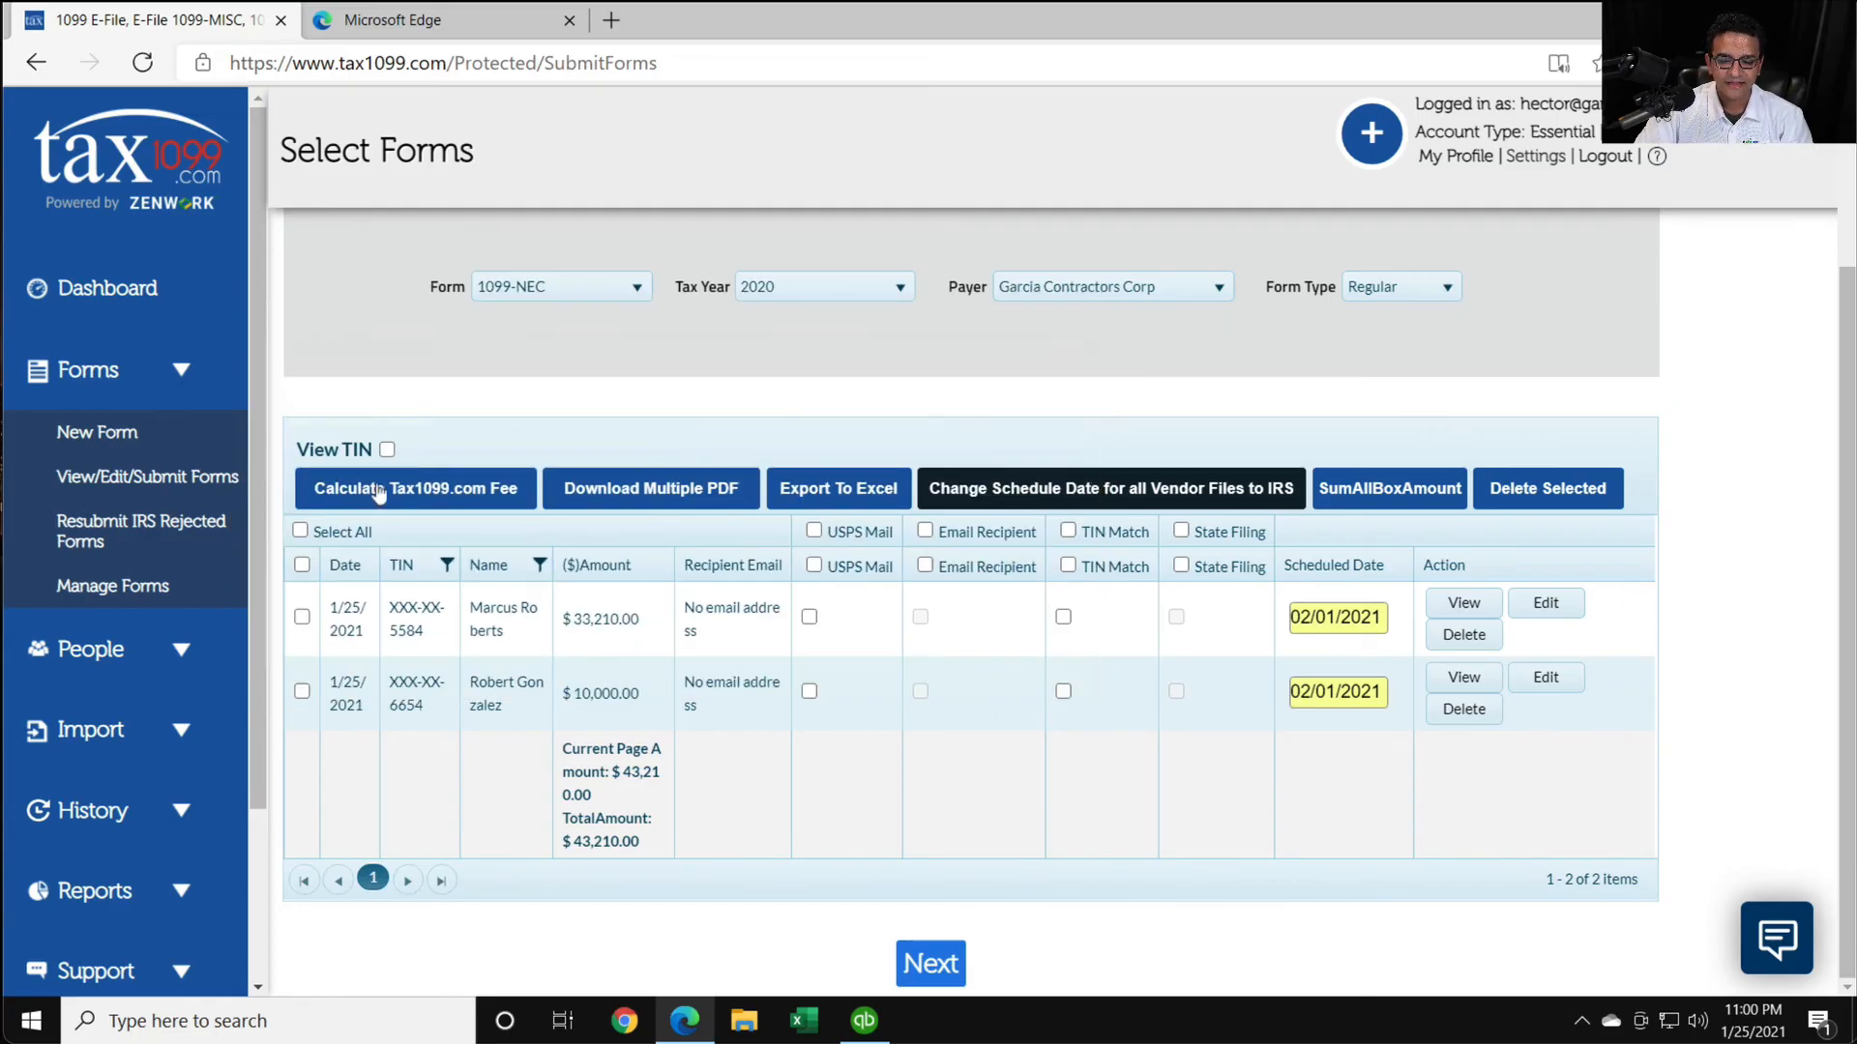
click(381, 486)
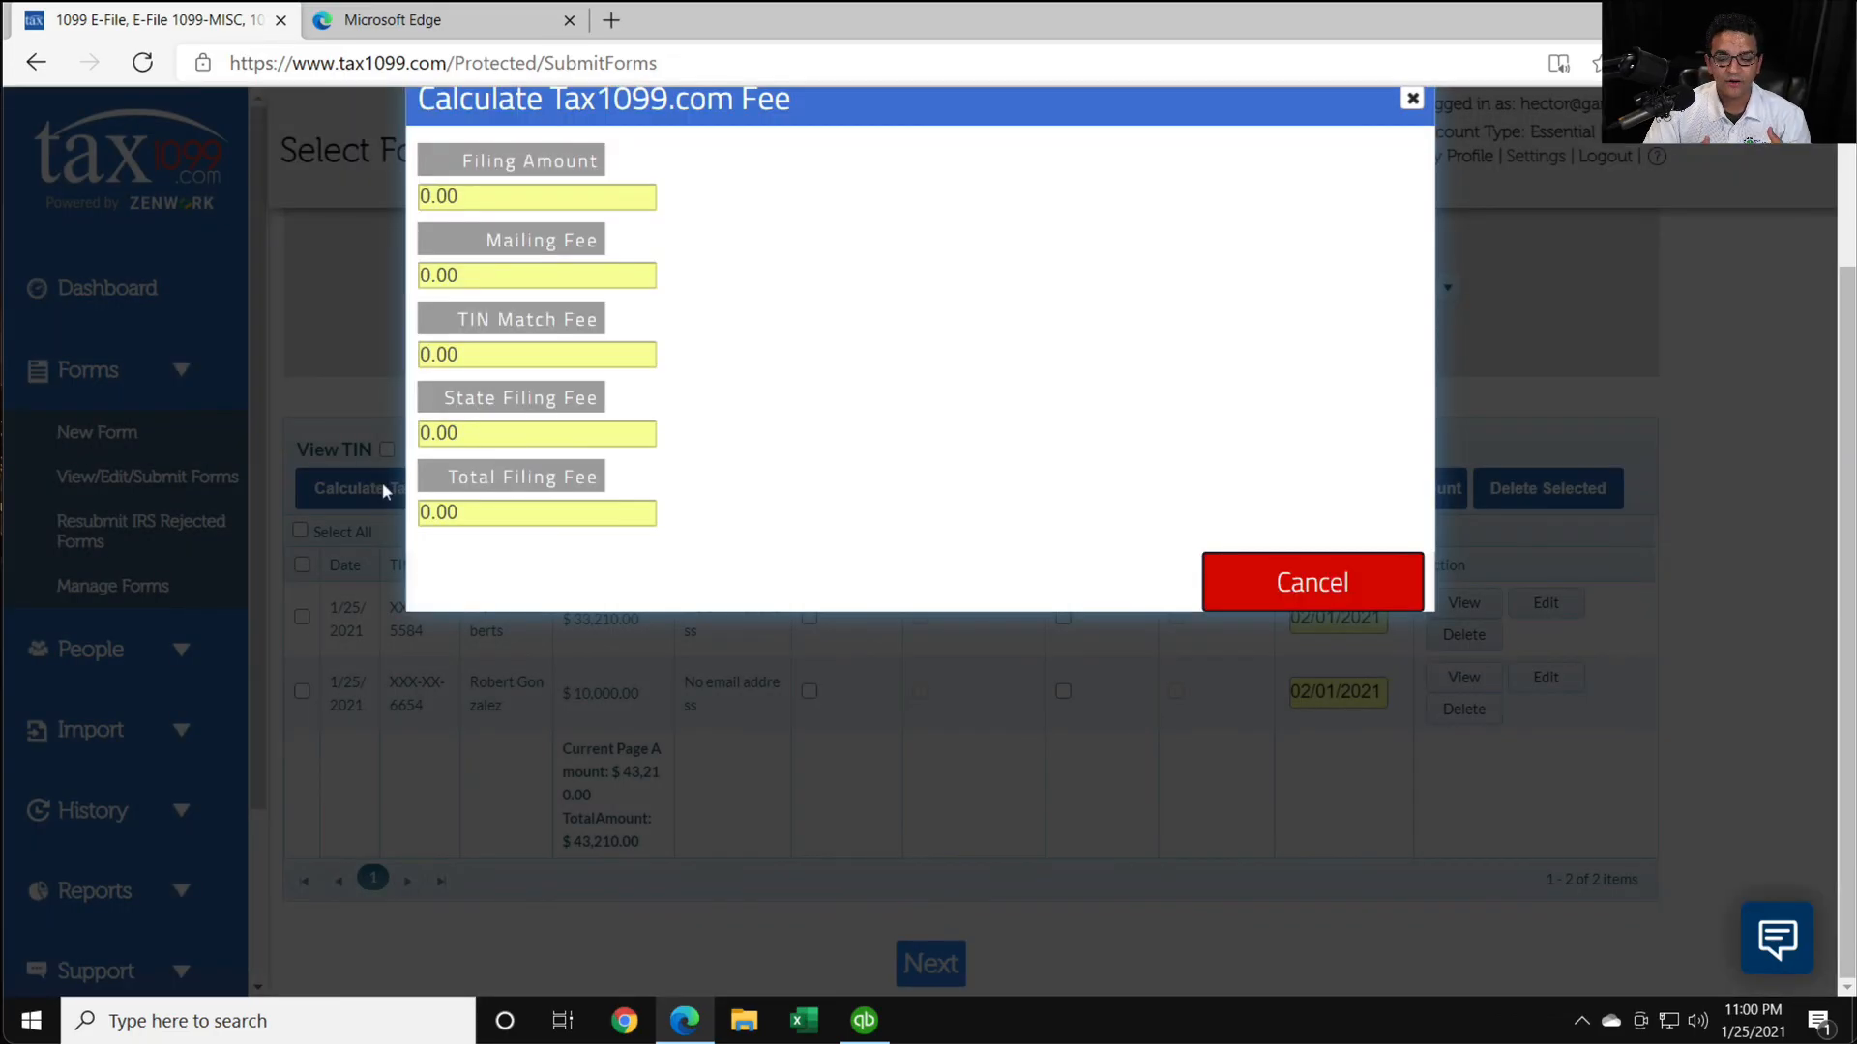
scroll(628, 290, up, 1)
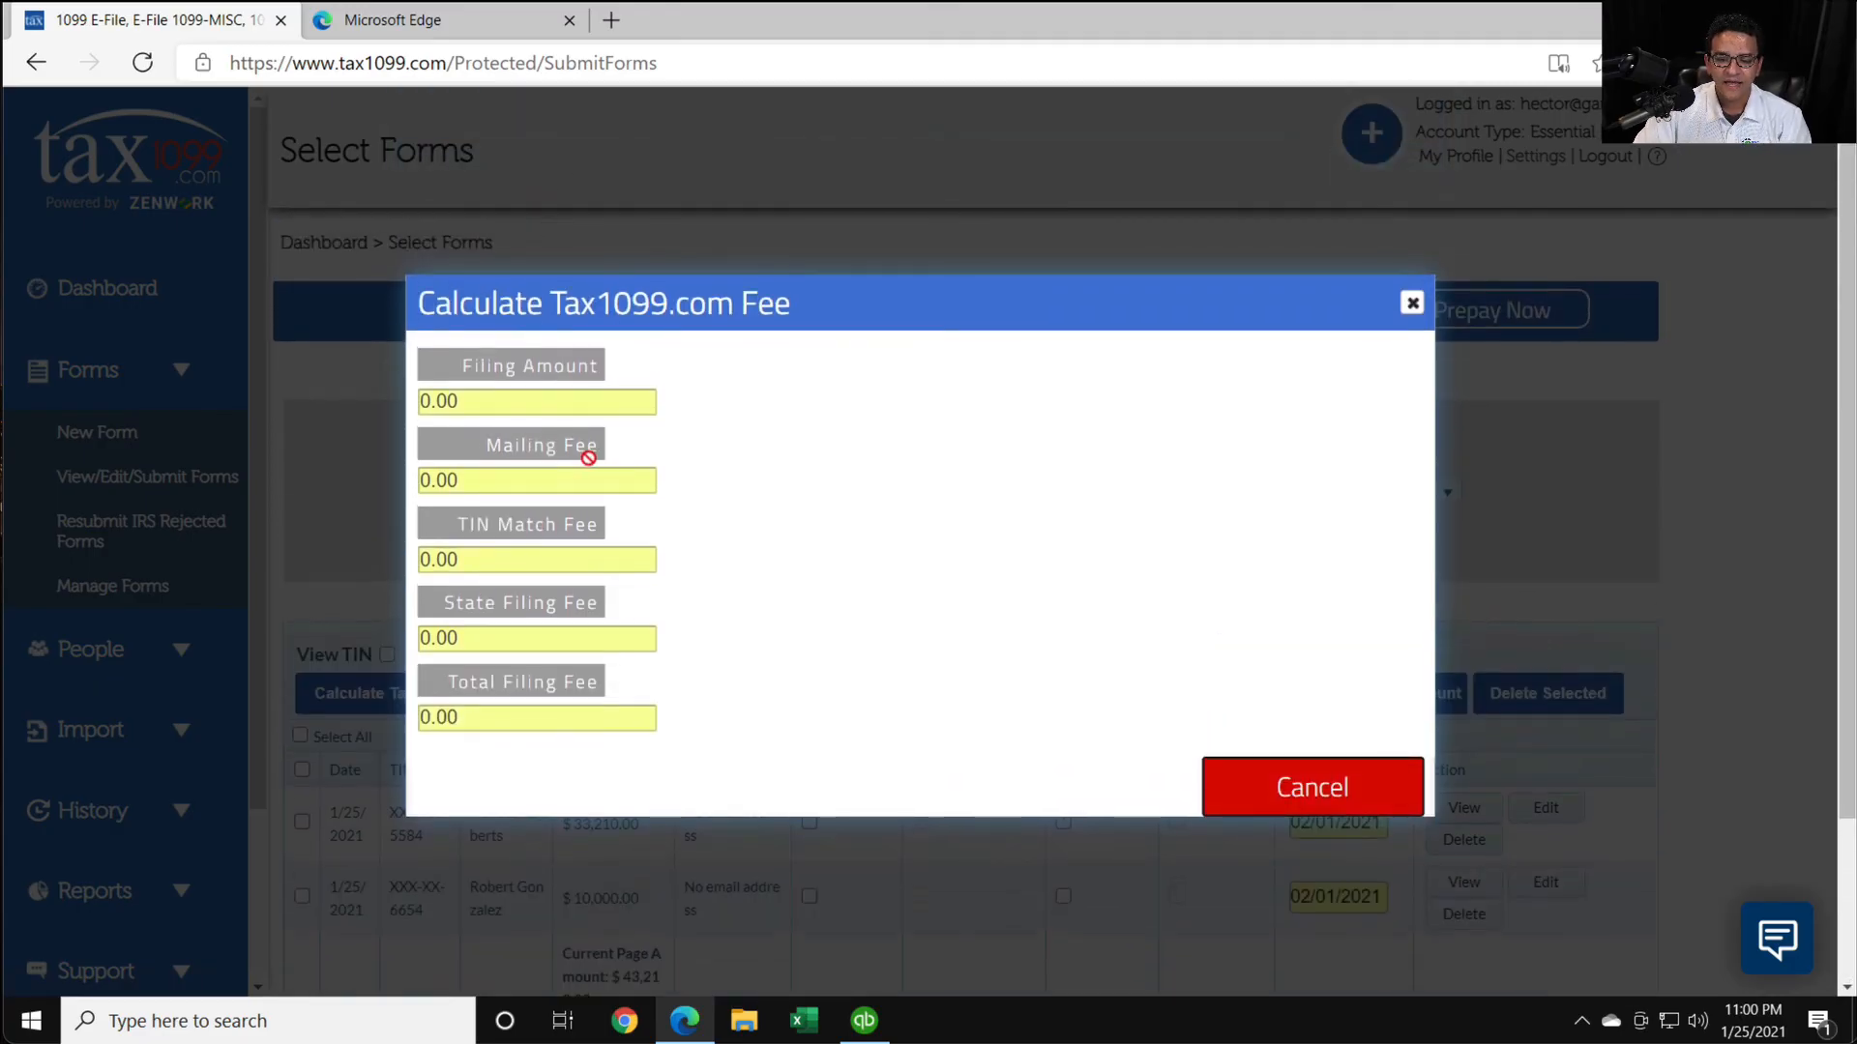
scroll(1042, 553, down, 1)
click(1258, 584)
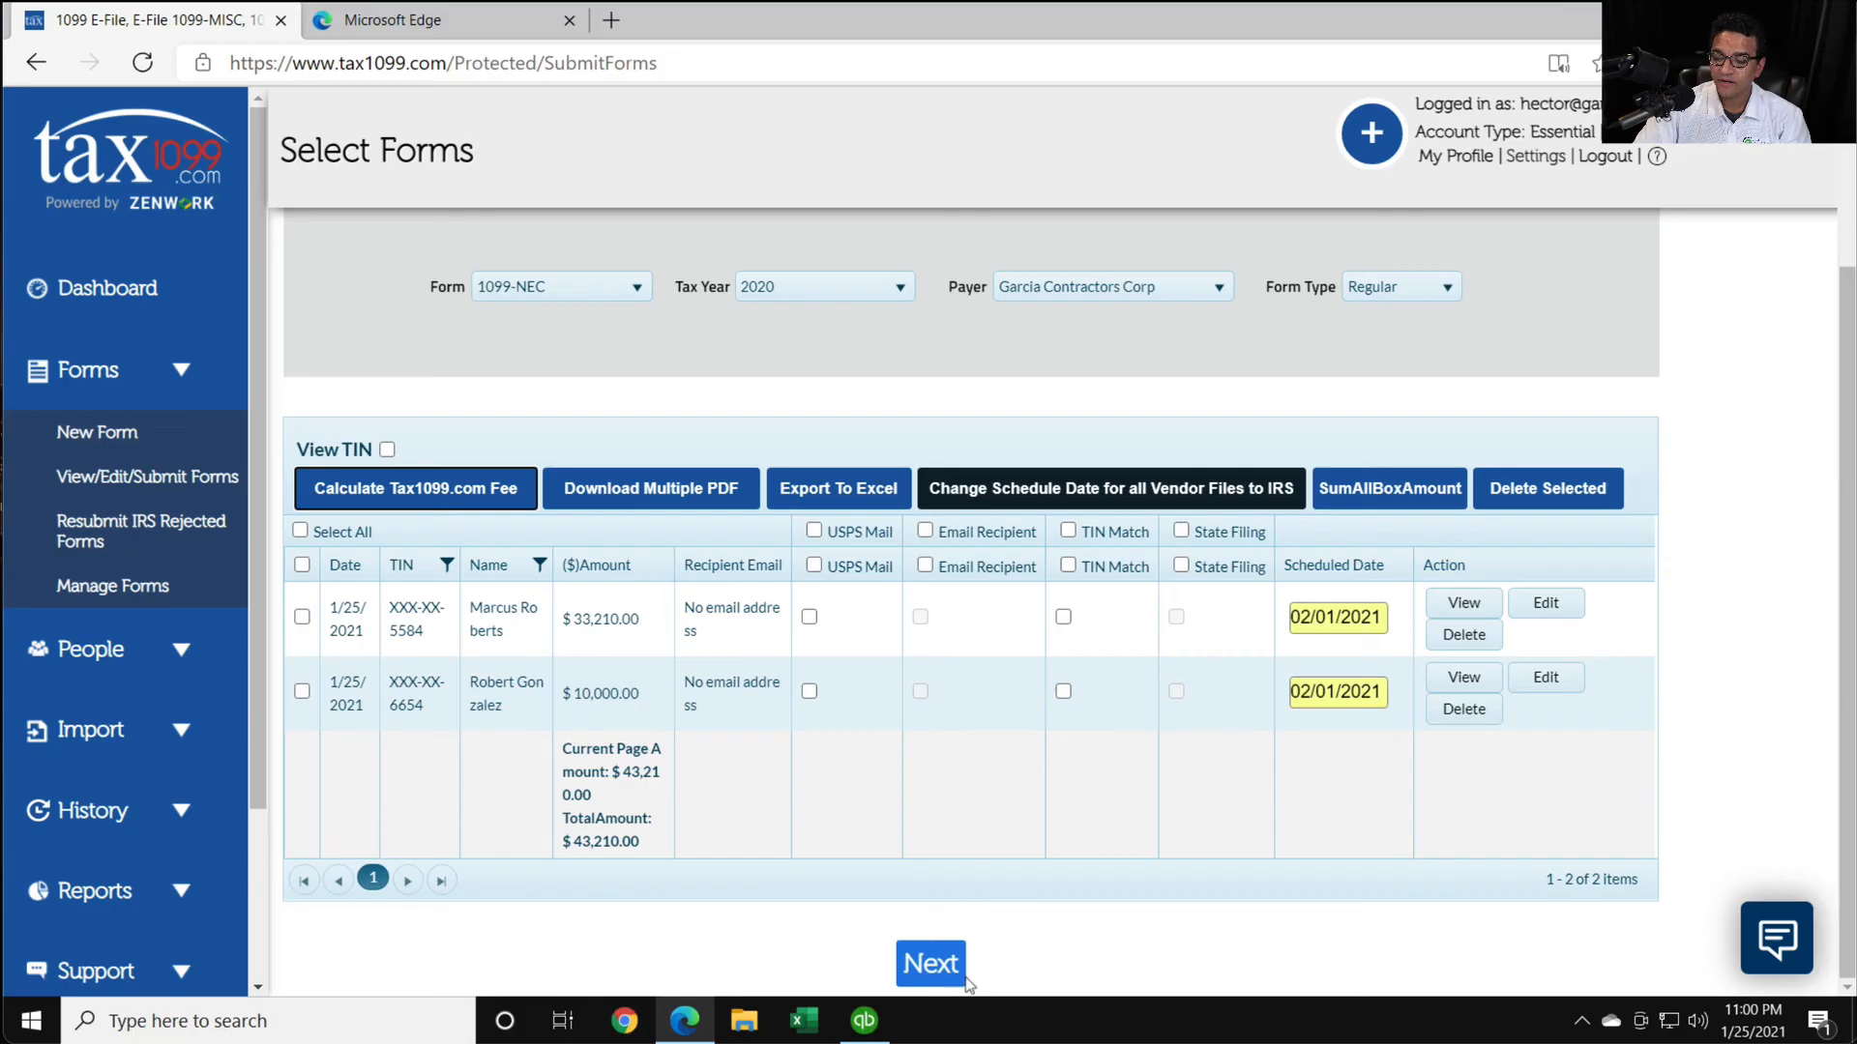
- Select both recipients' 1099-NEC forms and proceed to payment, confirming that the data has been reviewed and verified for submission
click(301, 616)
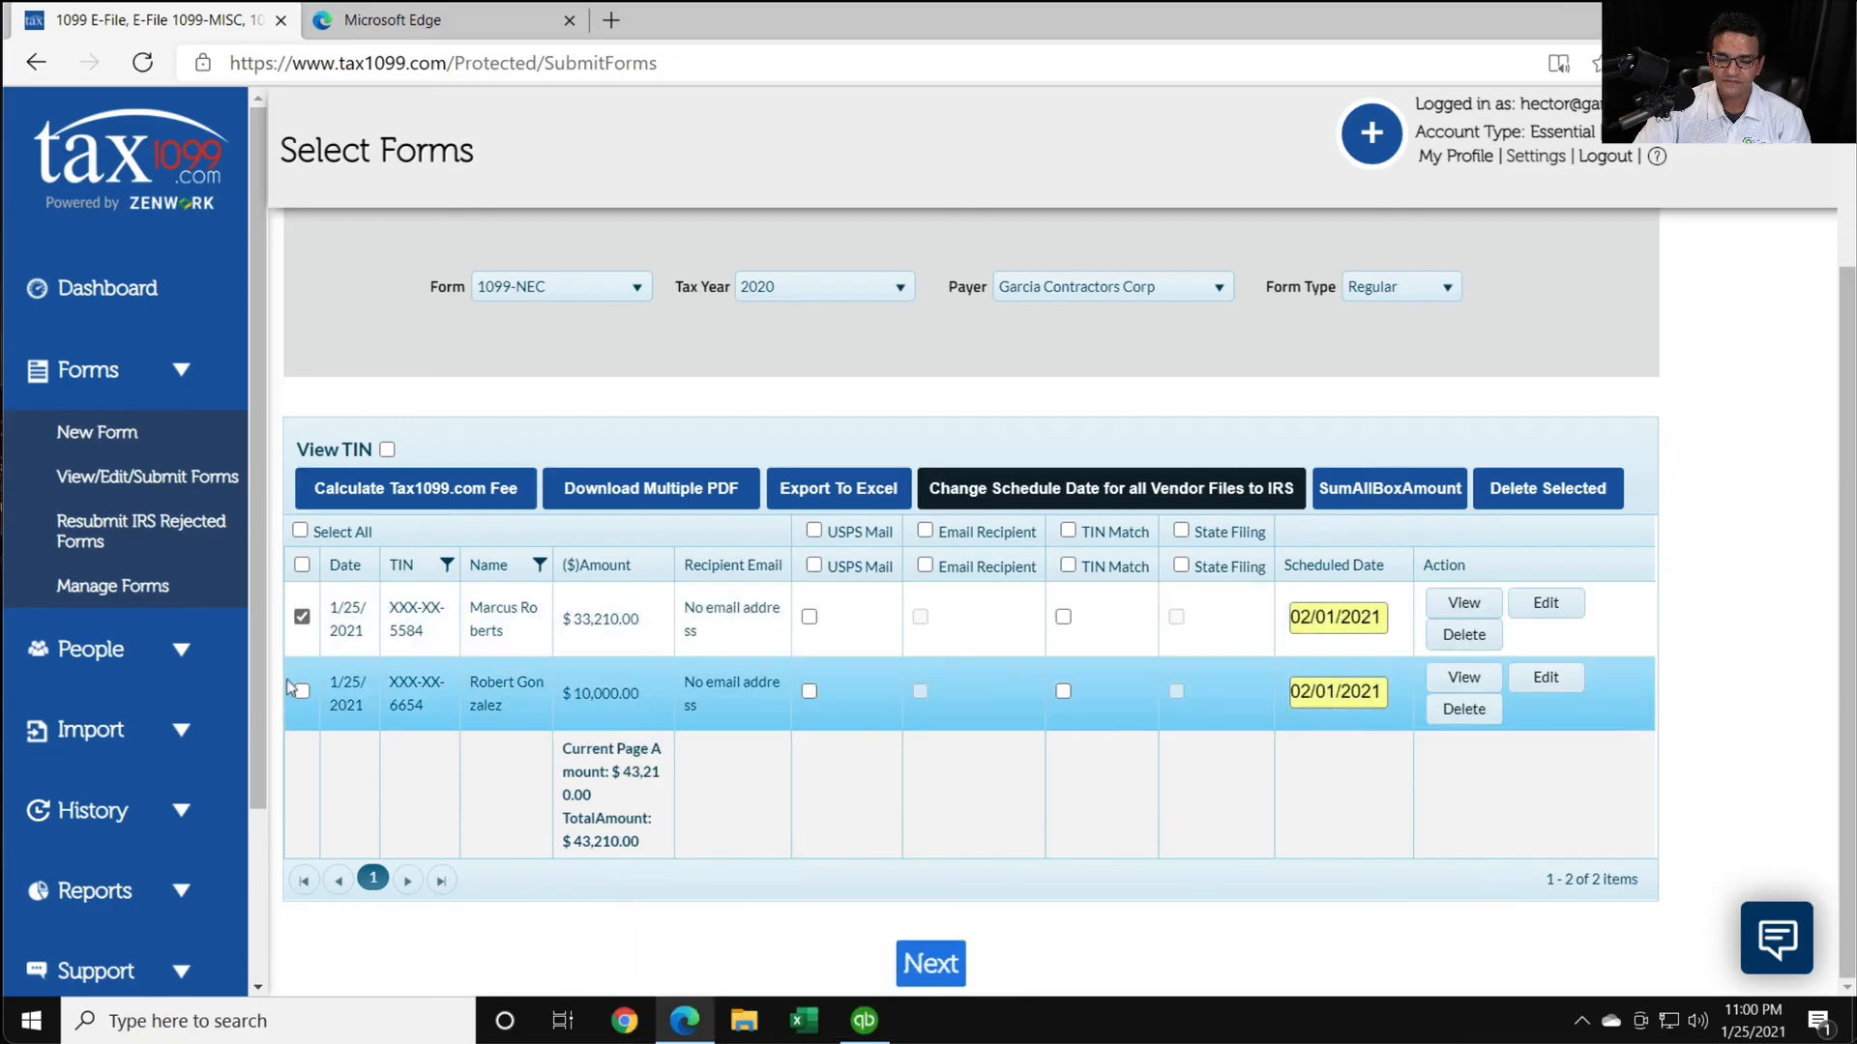
click(301, 692)
click(926, 964)
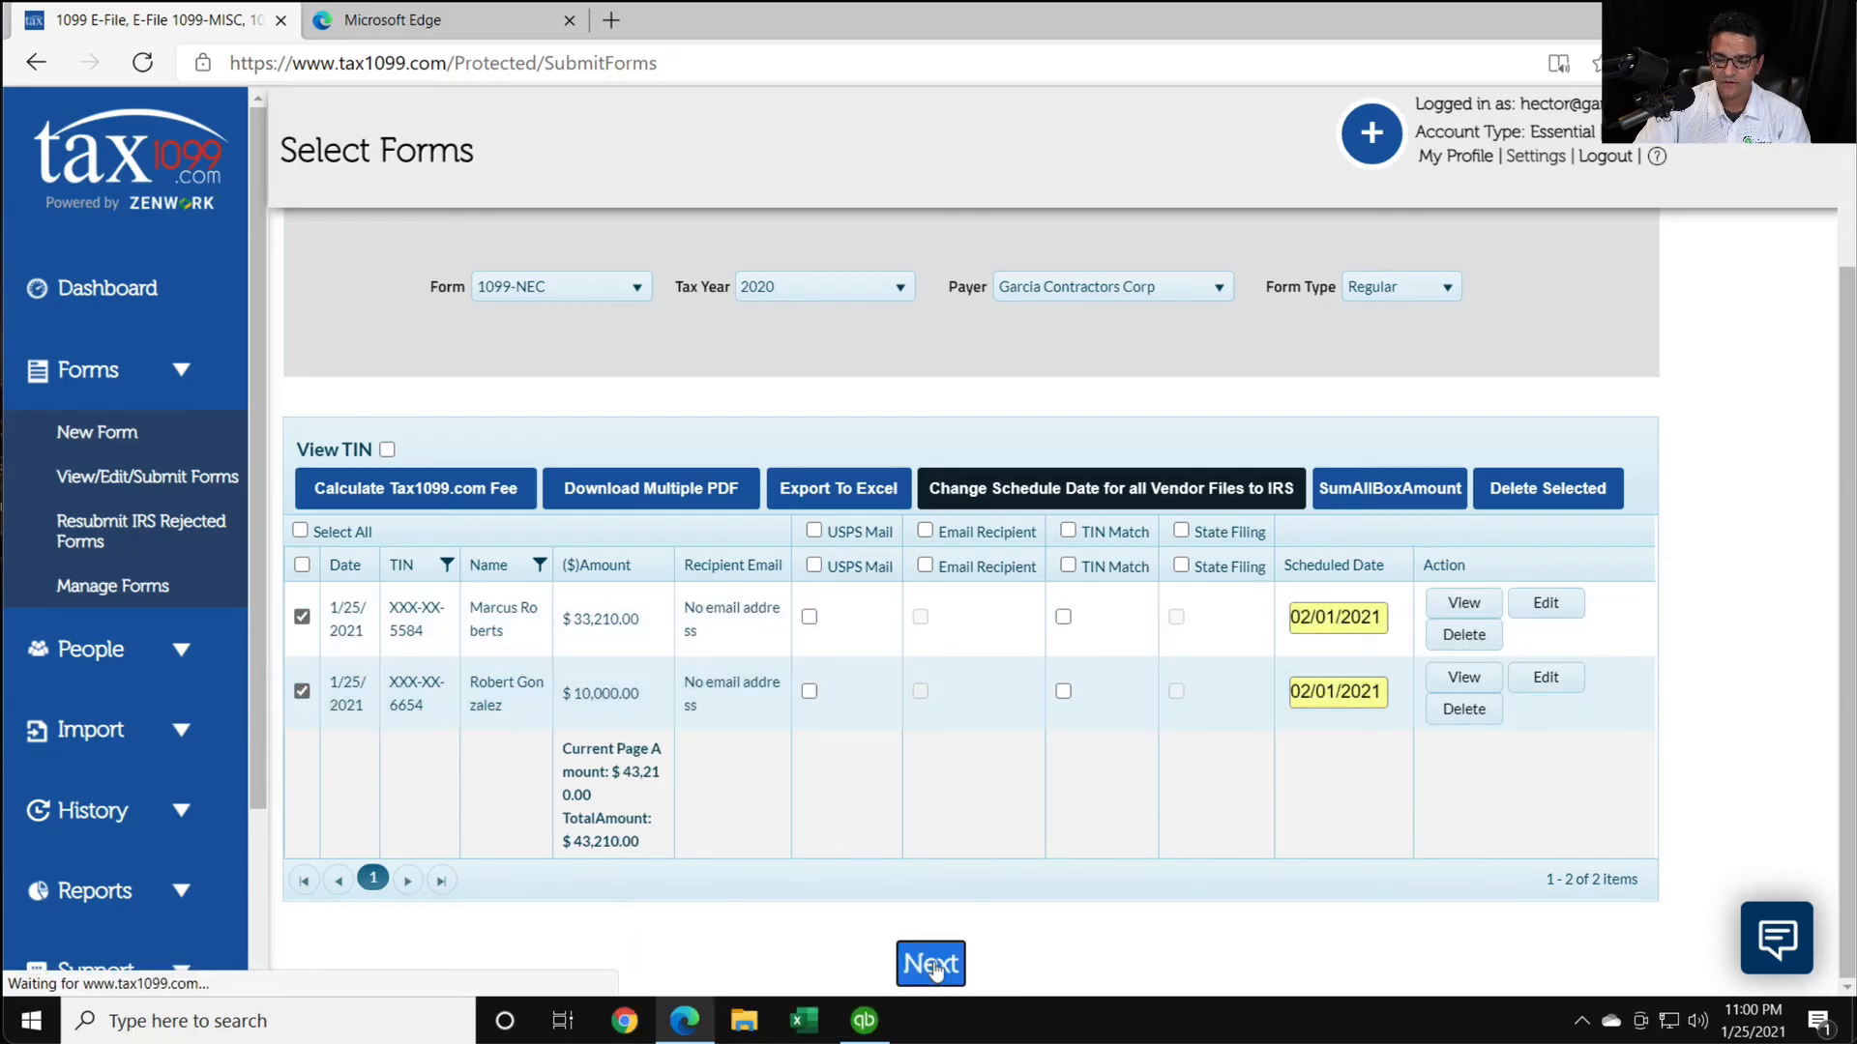
click(760, 498)
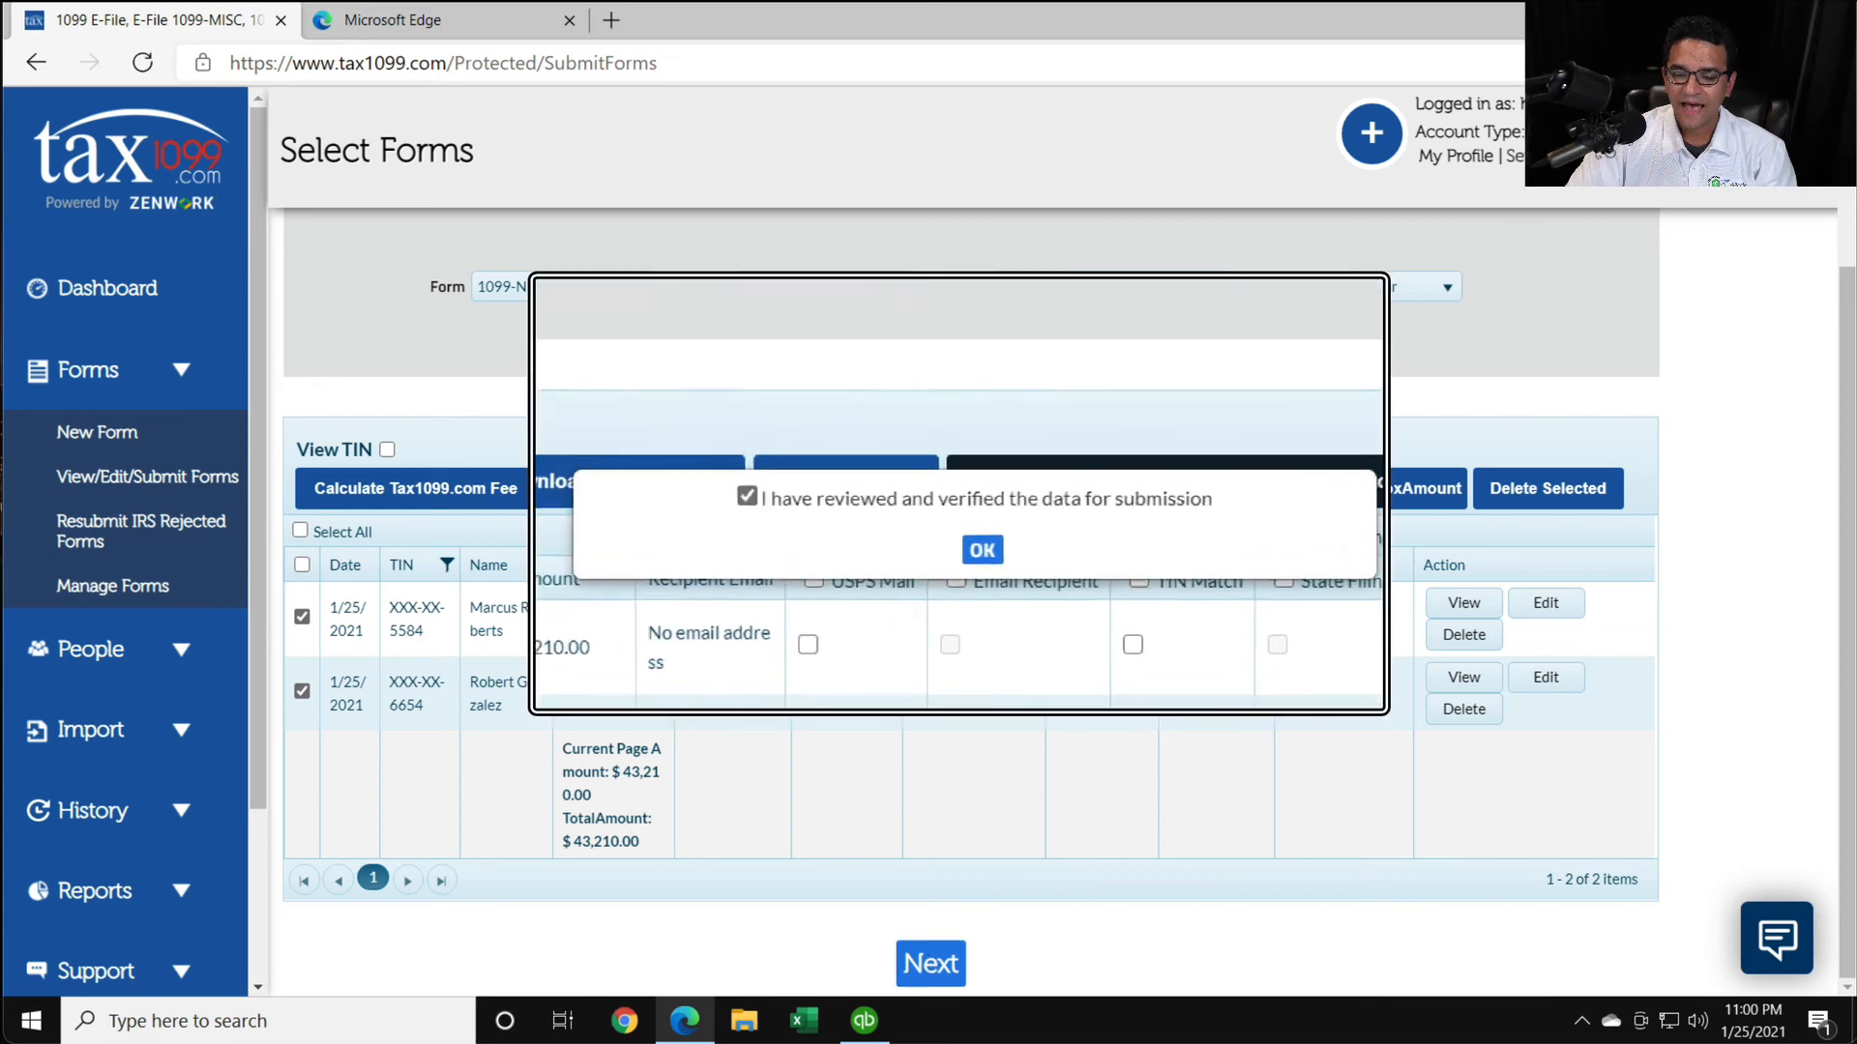
click(941, 543)
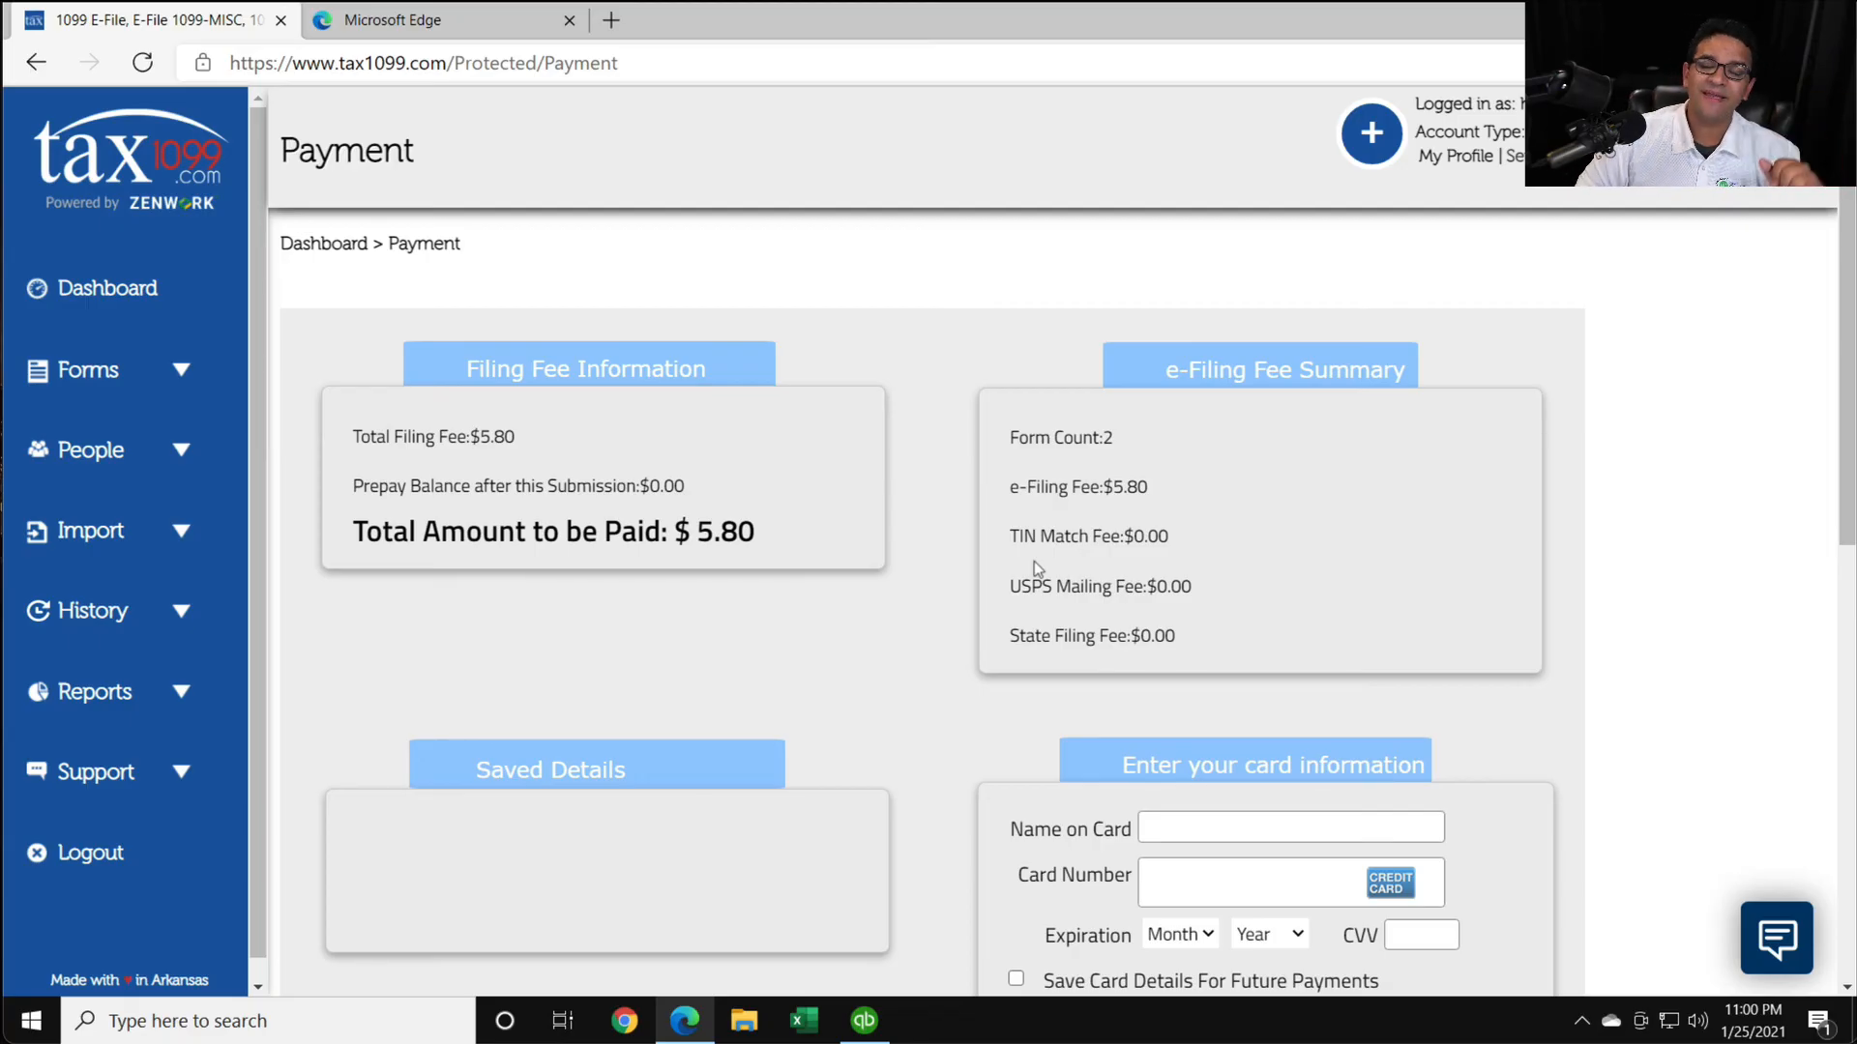
click(863, 1021)
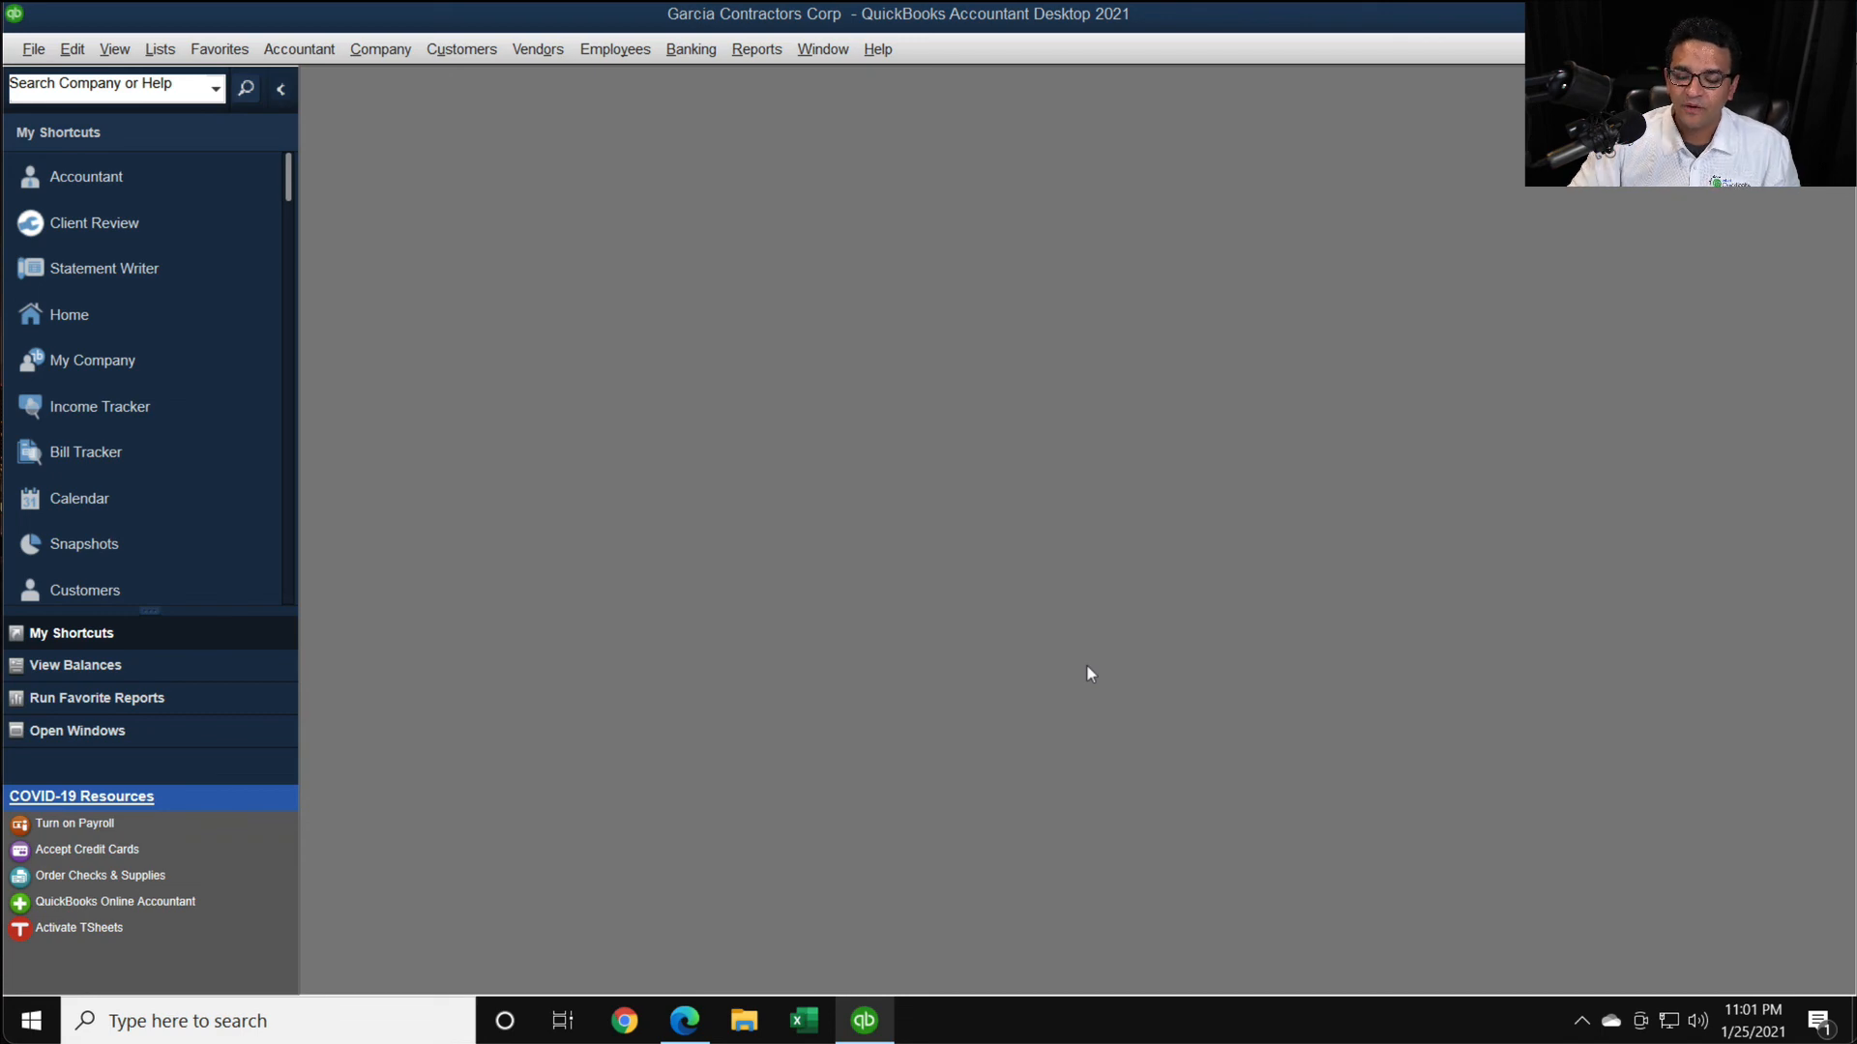
click(685, 1020)
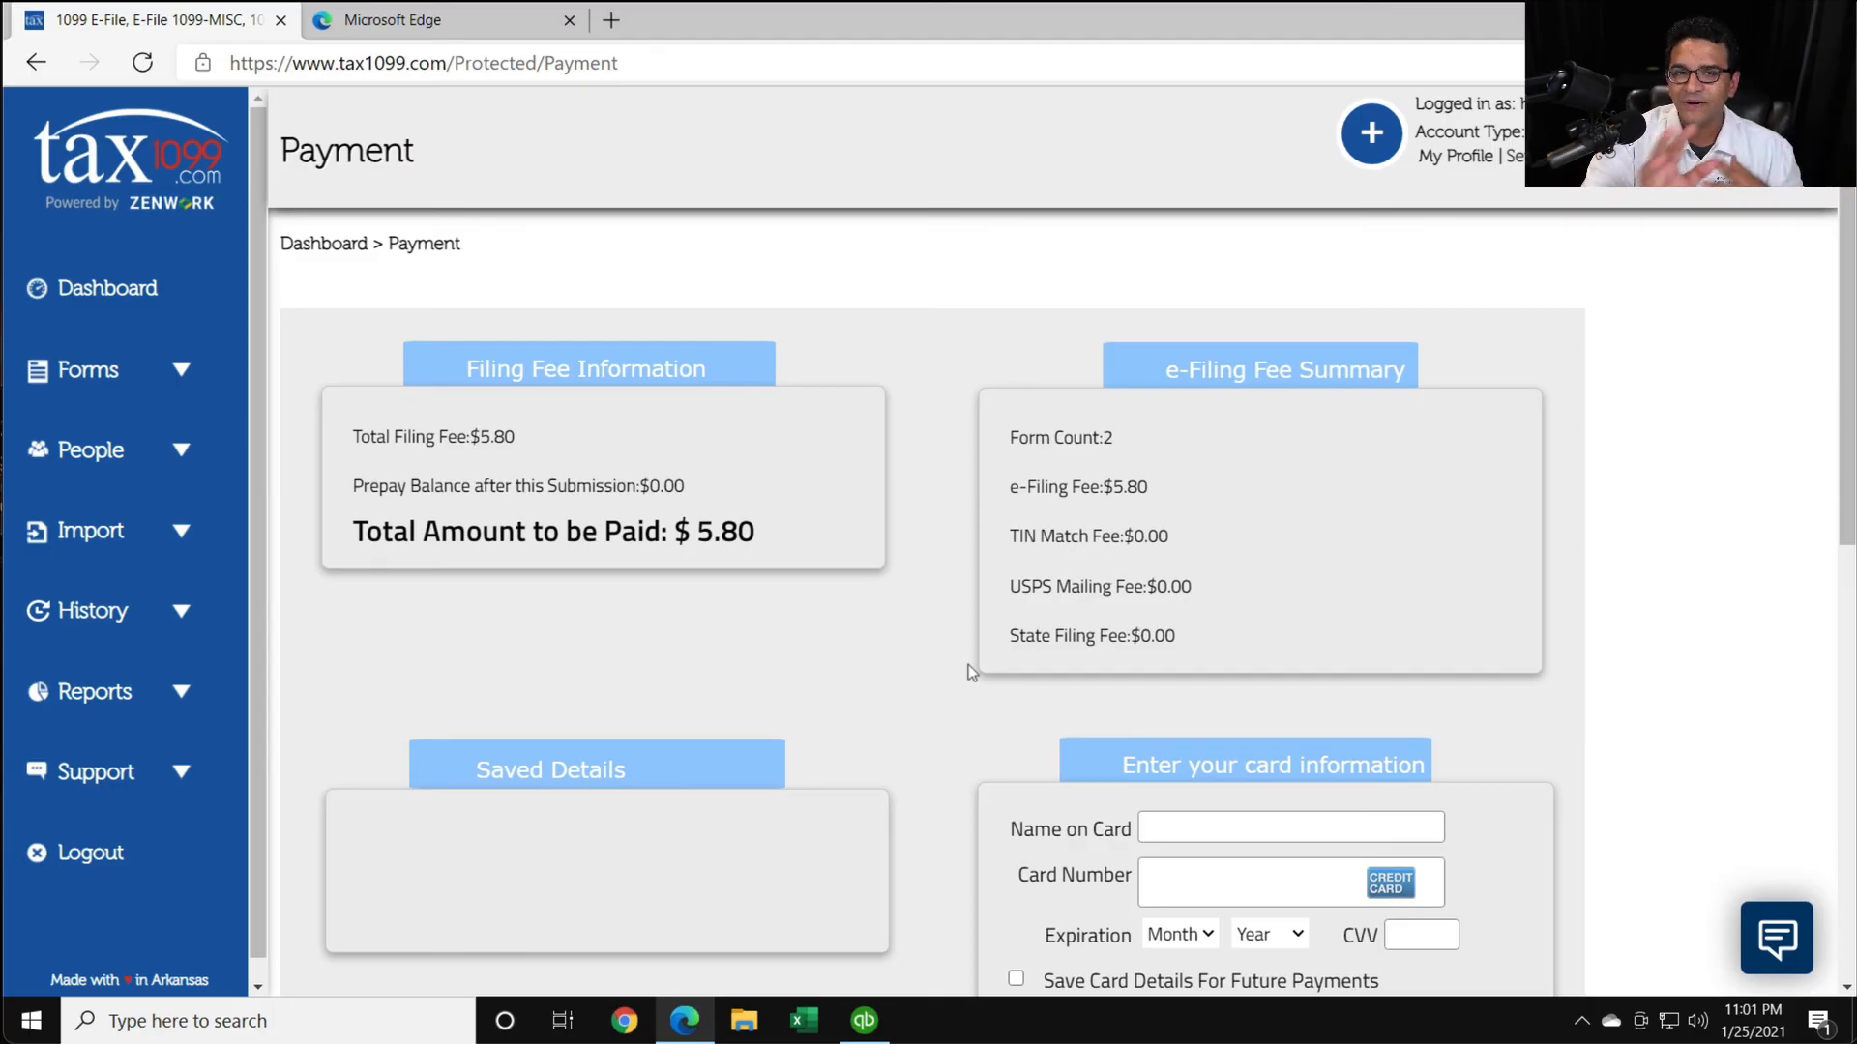
click(383, 64)
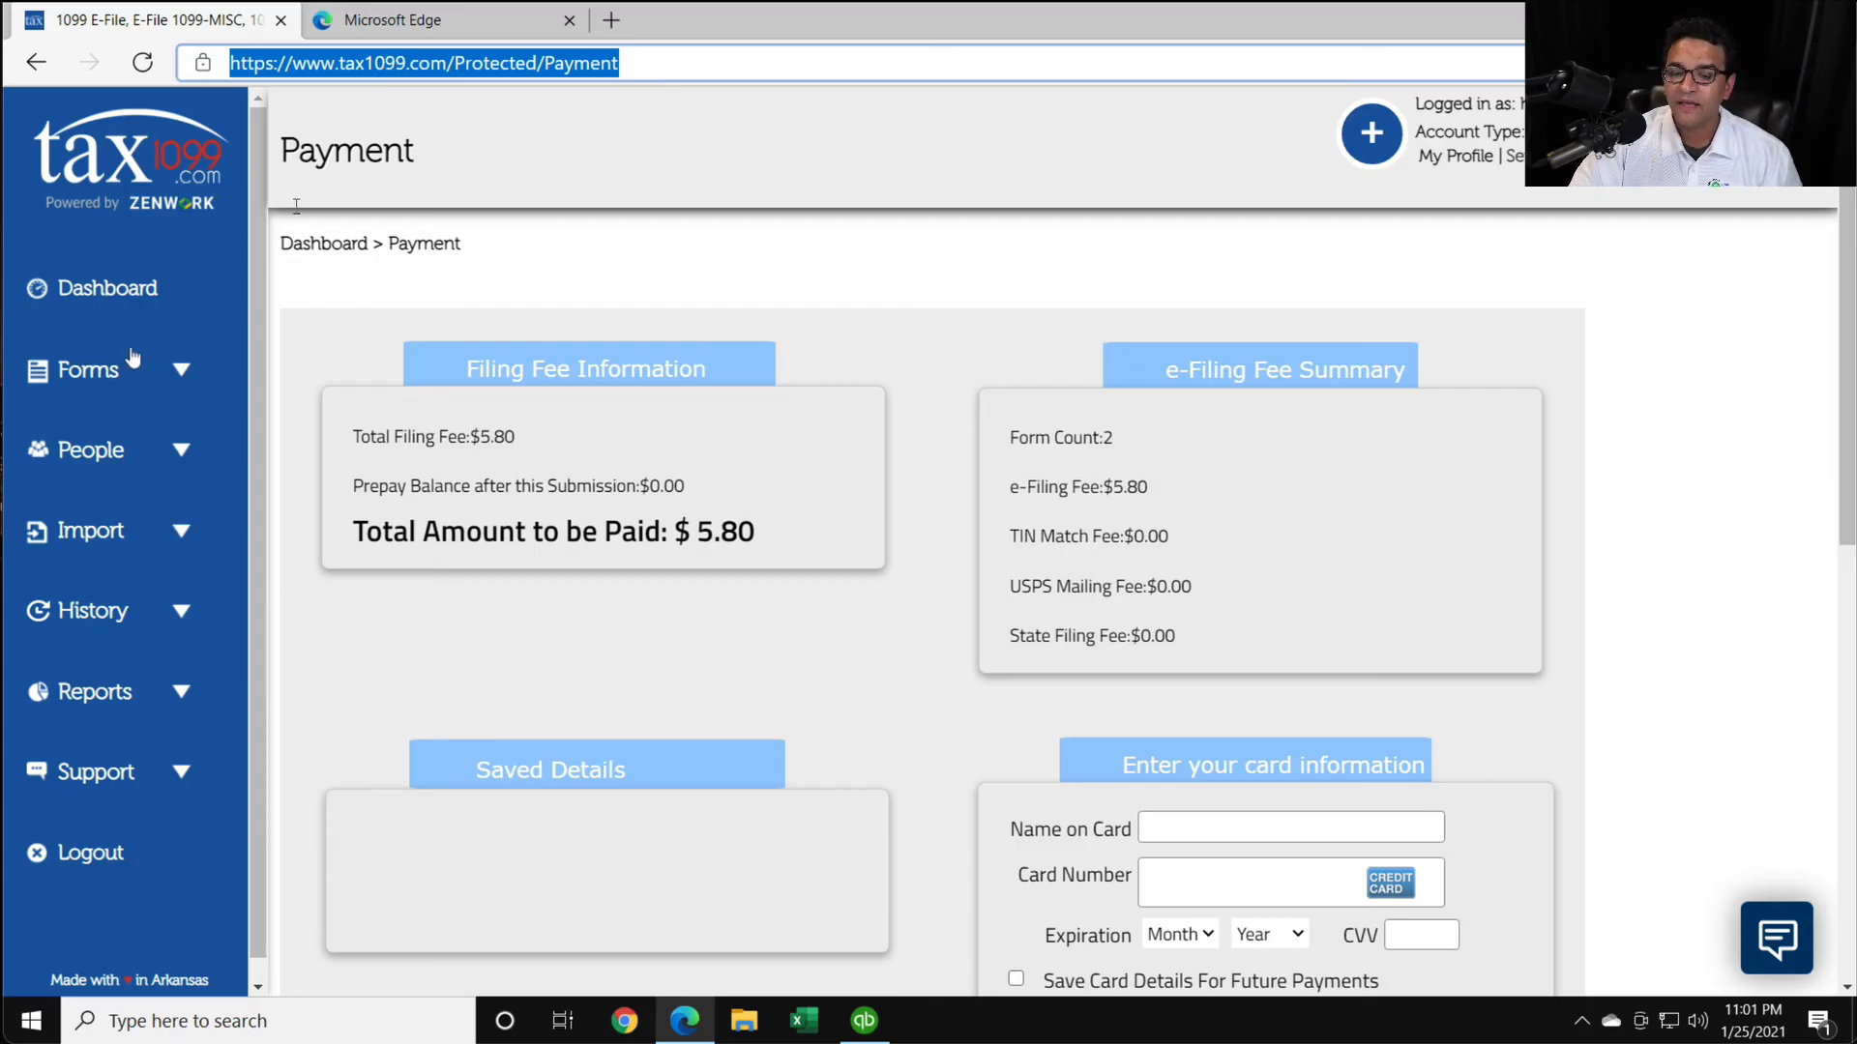
- Open the Excel spreadsheet bulk import for Form 1099-NEC and view its file upload options
click(95, 541)
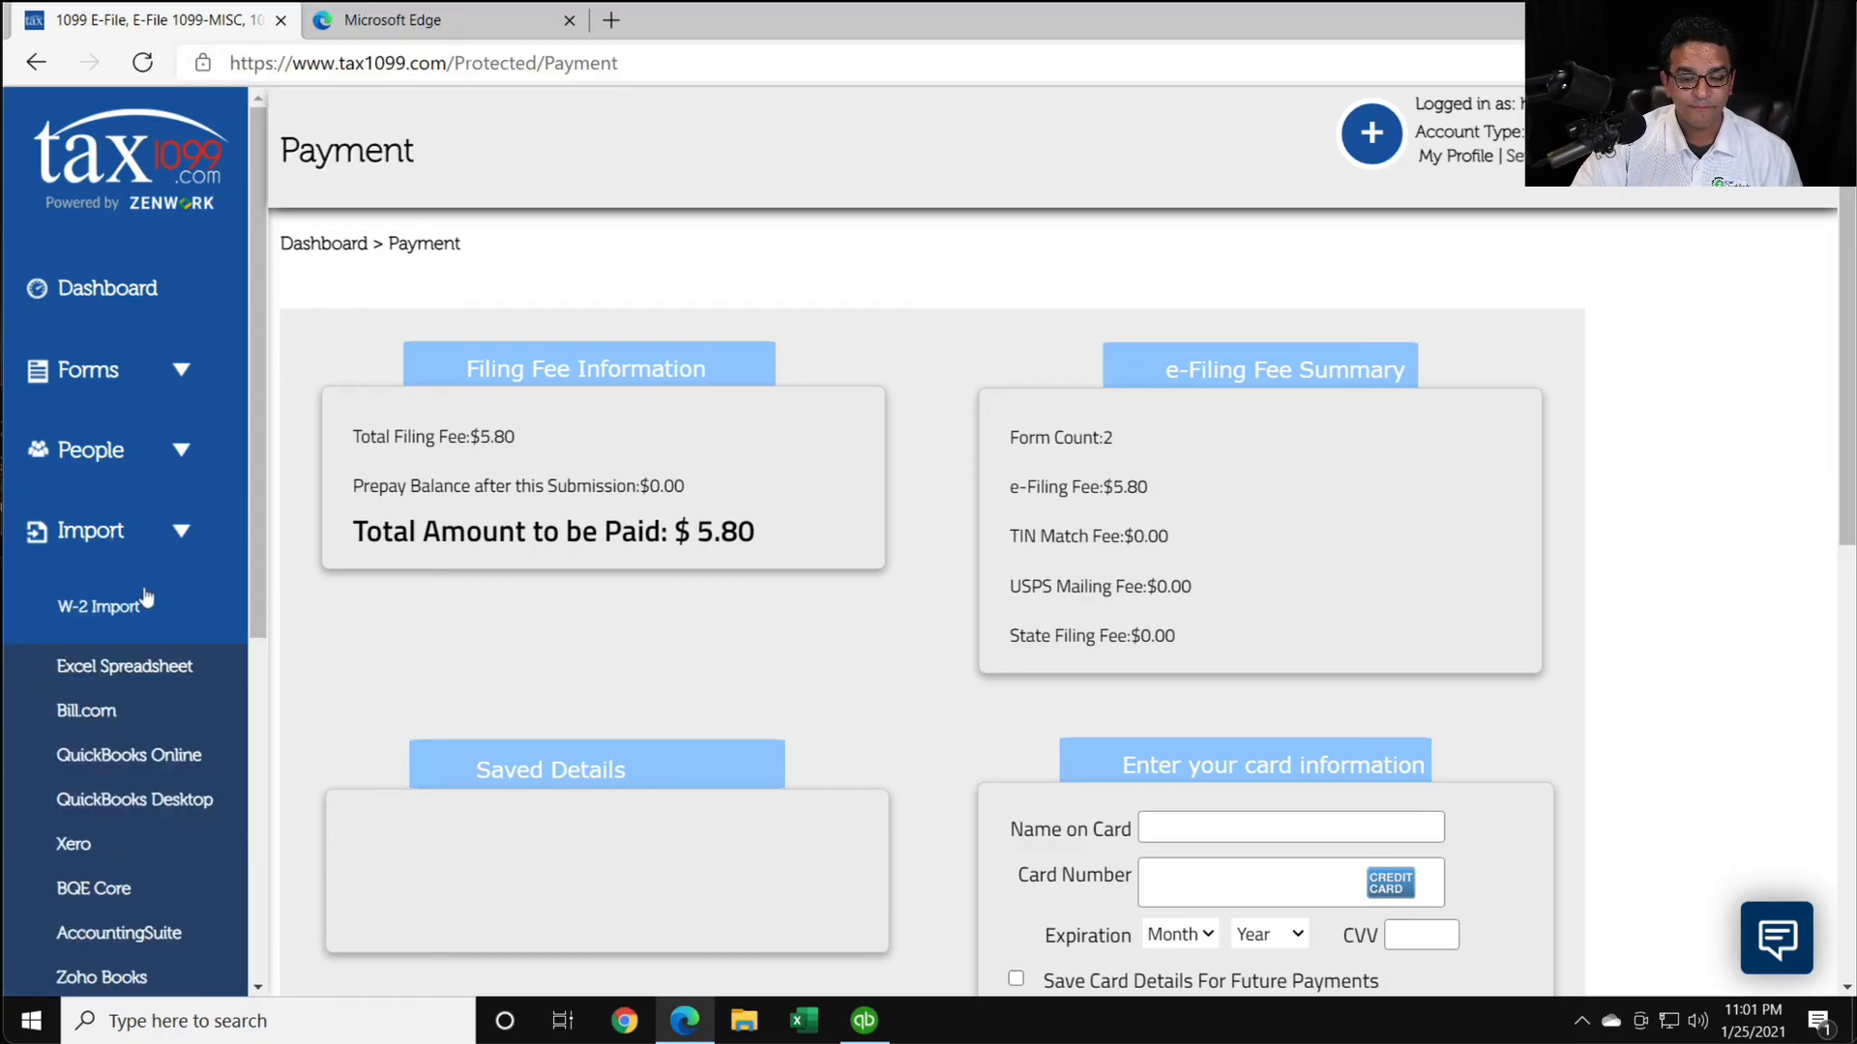
scroll(145, 600, down, 1)
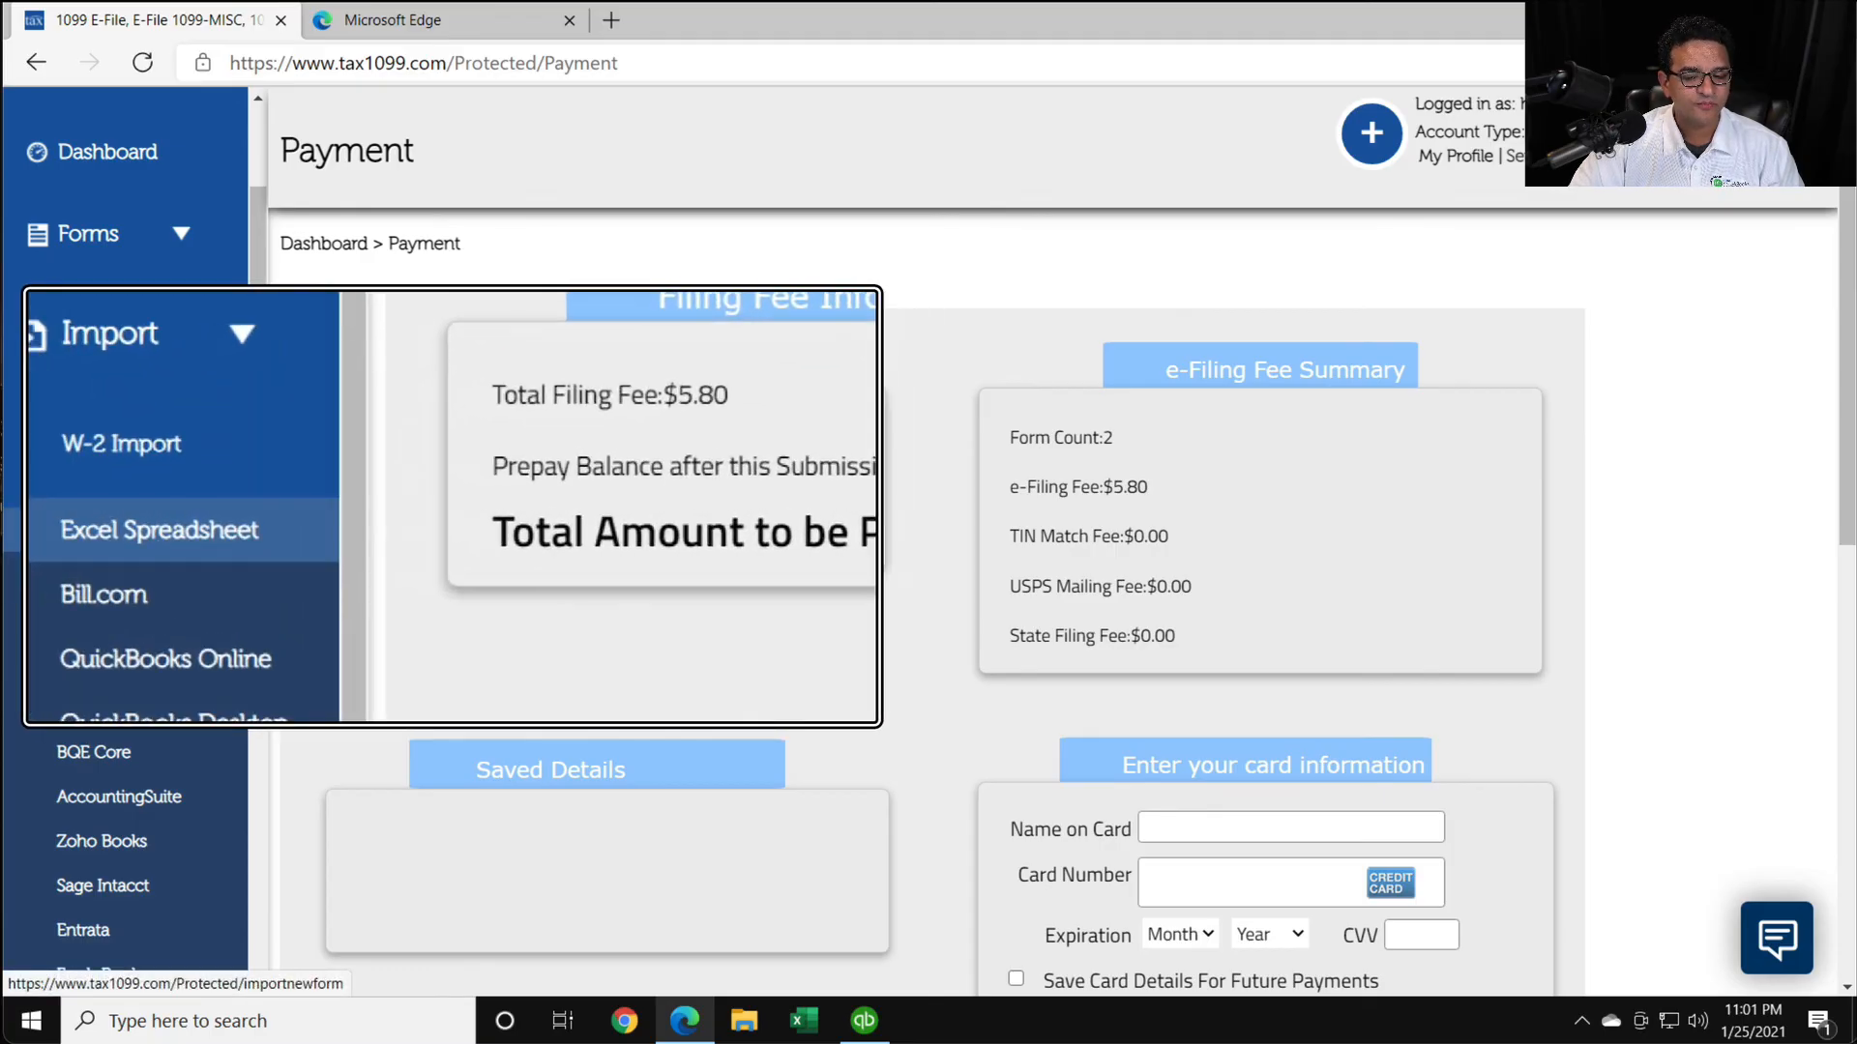
click(80, 531)
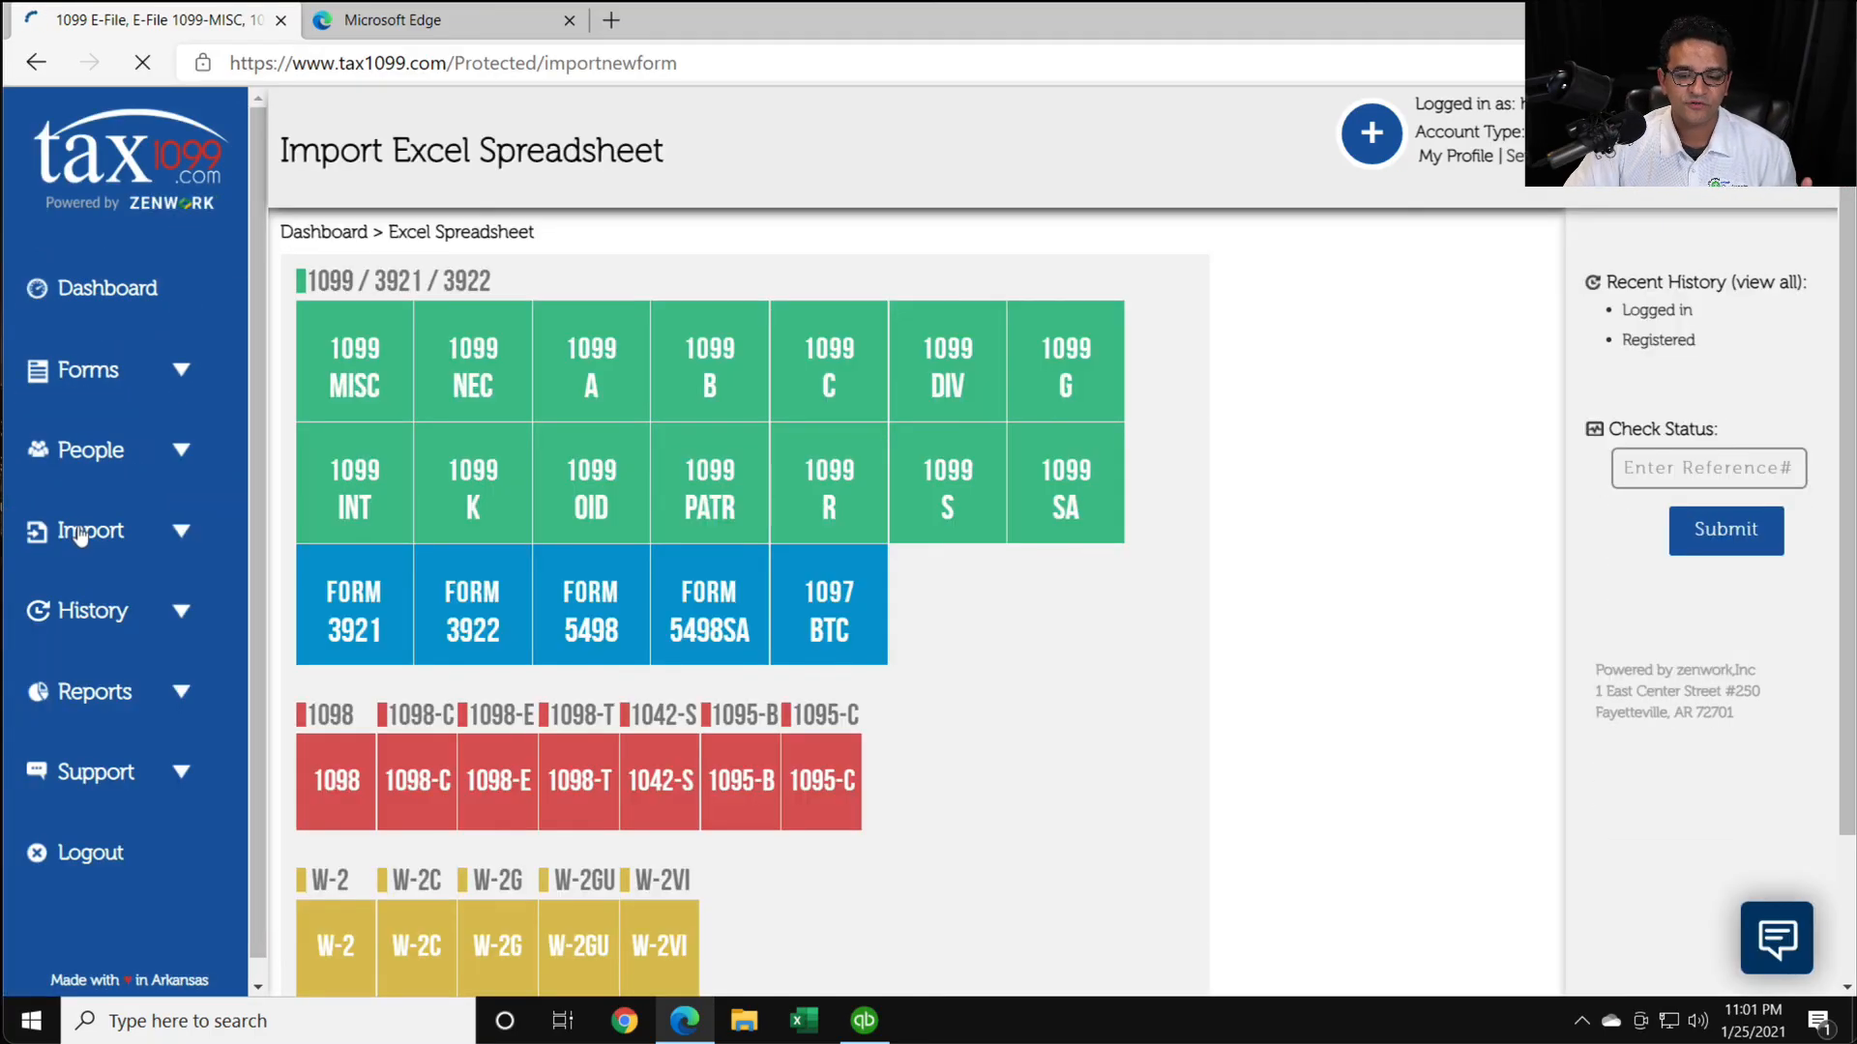
click(466, 362)
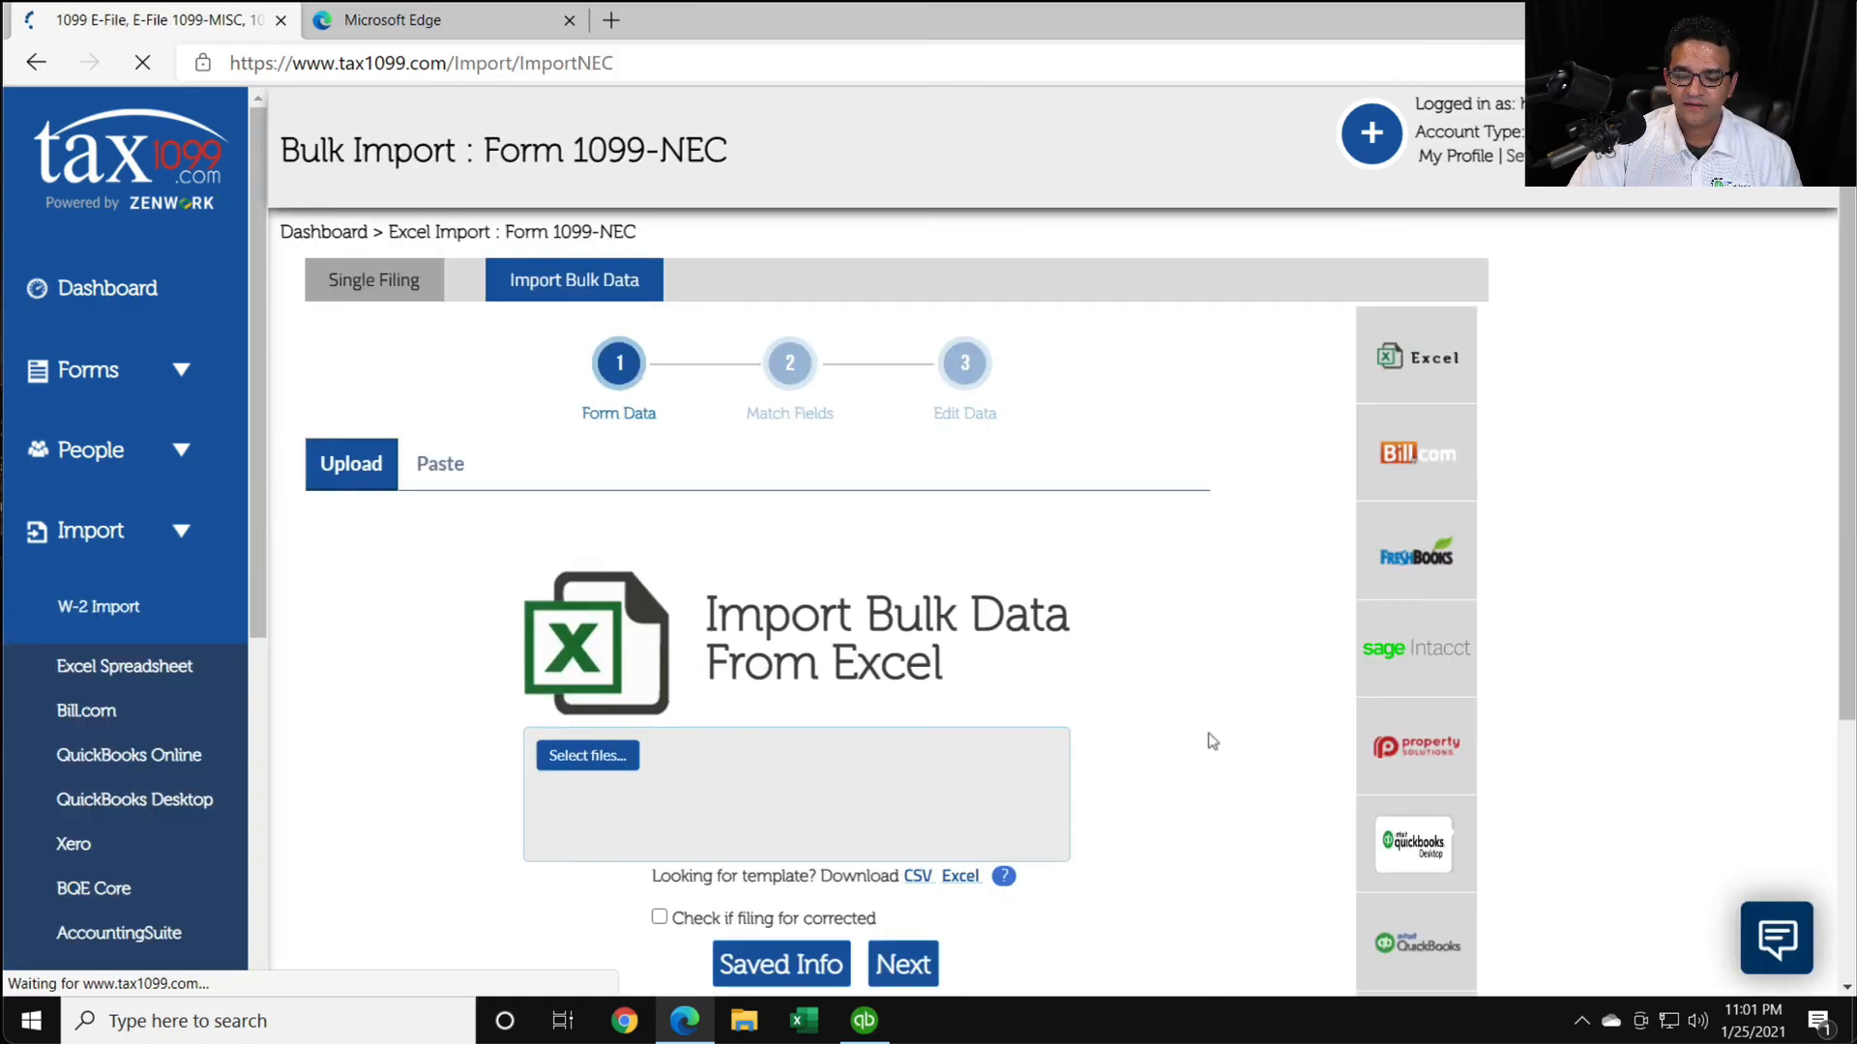
scroll(1210, 741, down, 1)
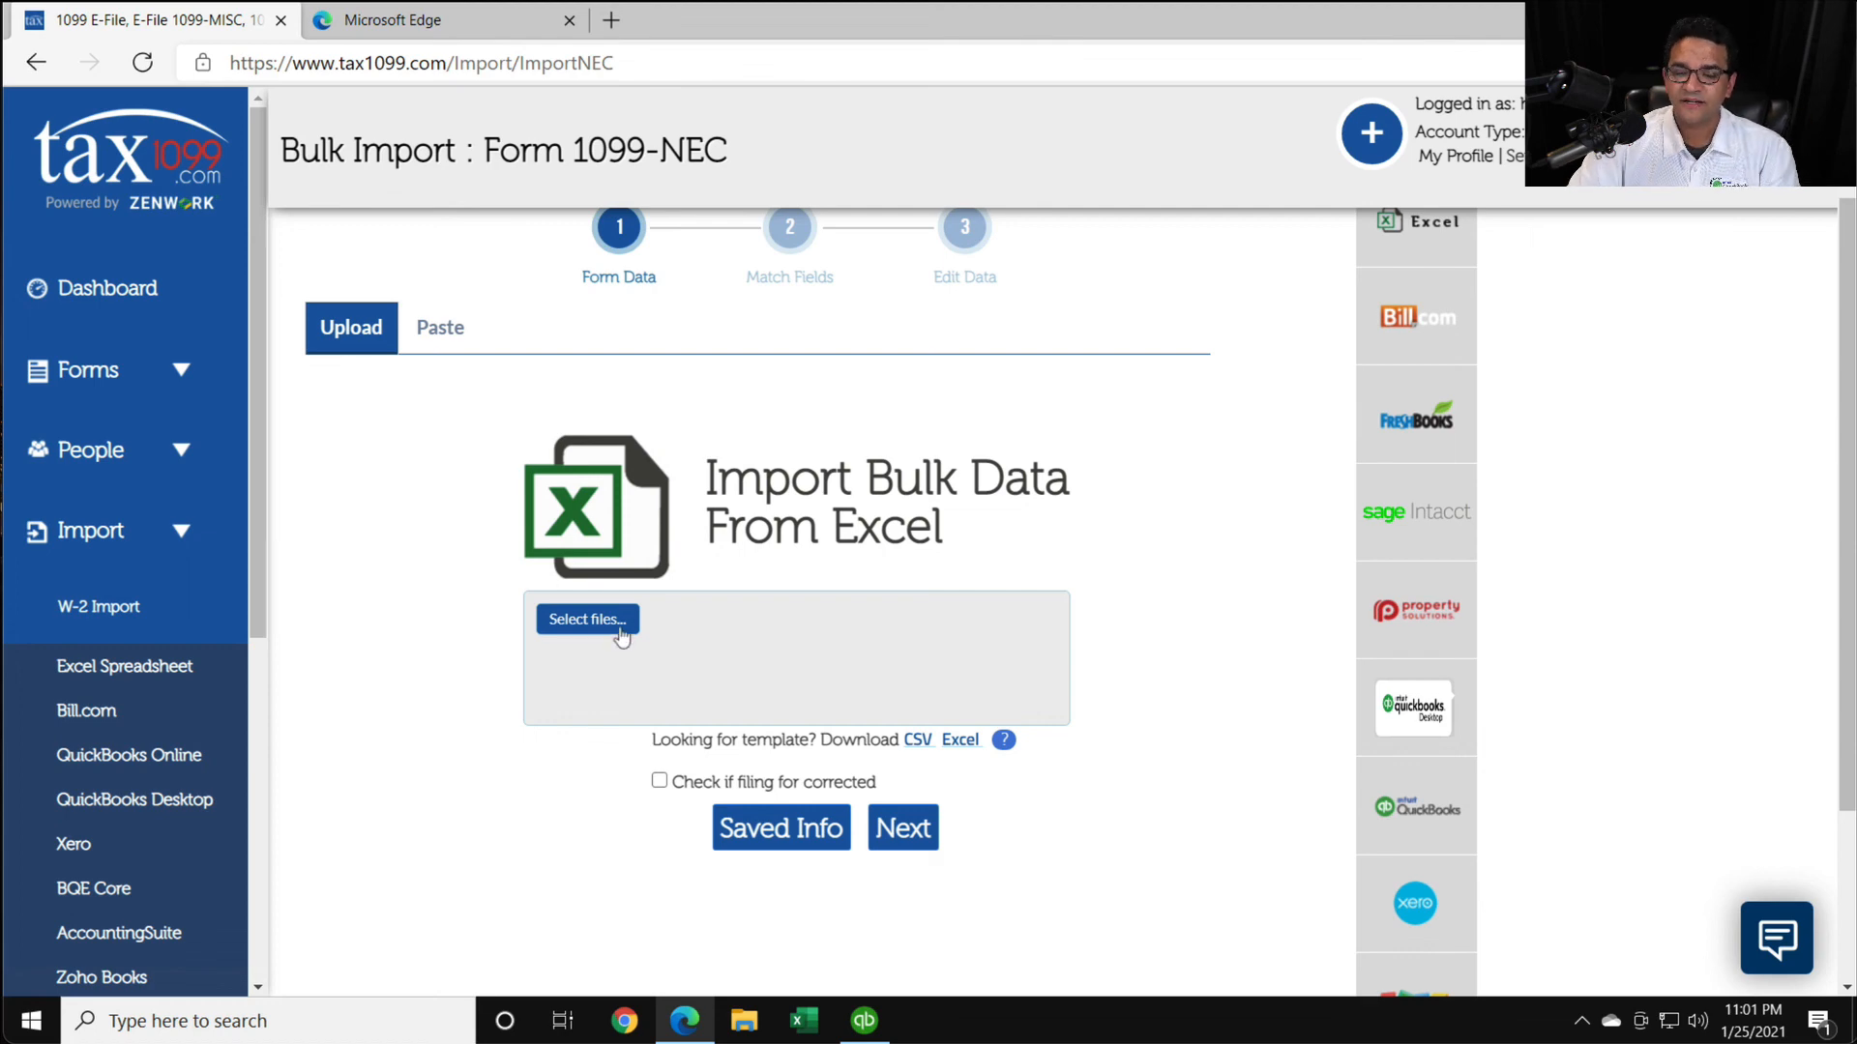
- Examine the paste option for bulk 1099-NEC data and look through the other accounting import sources
click(432, 327)
scroll(870, 484, up, 3)
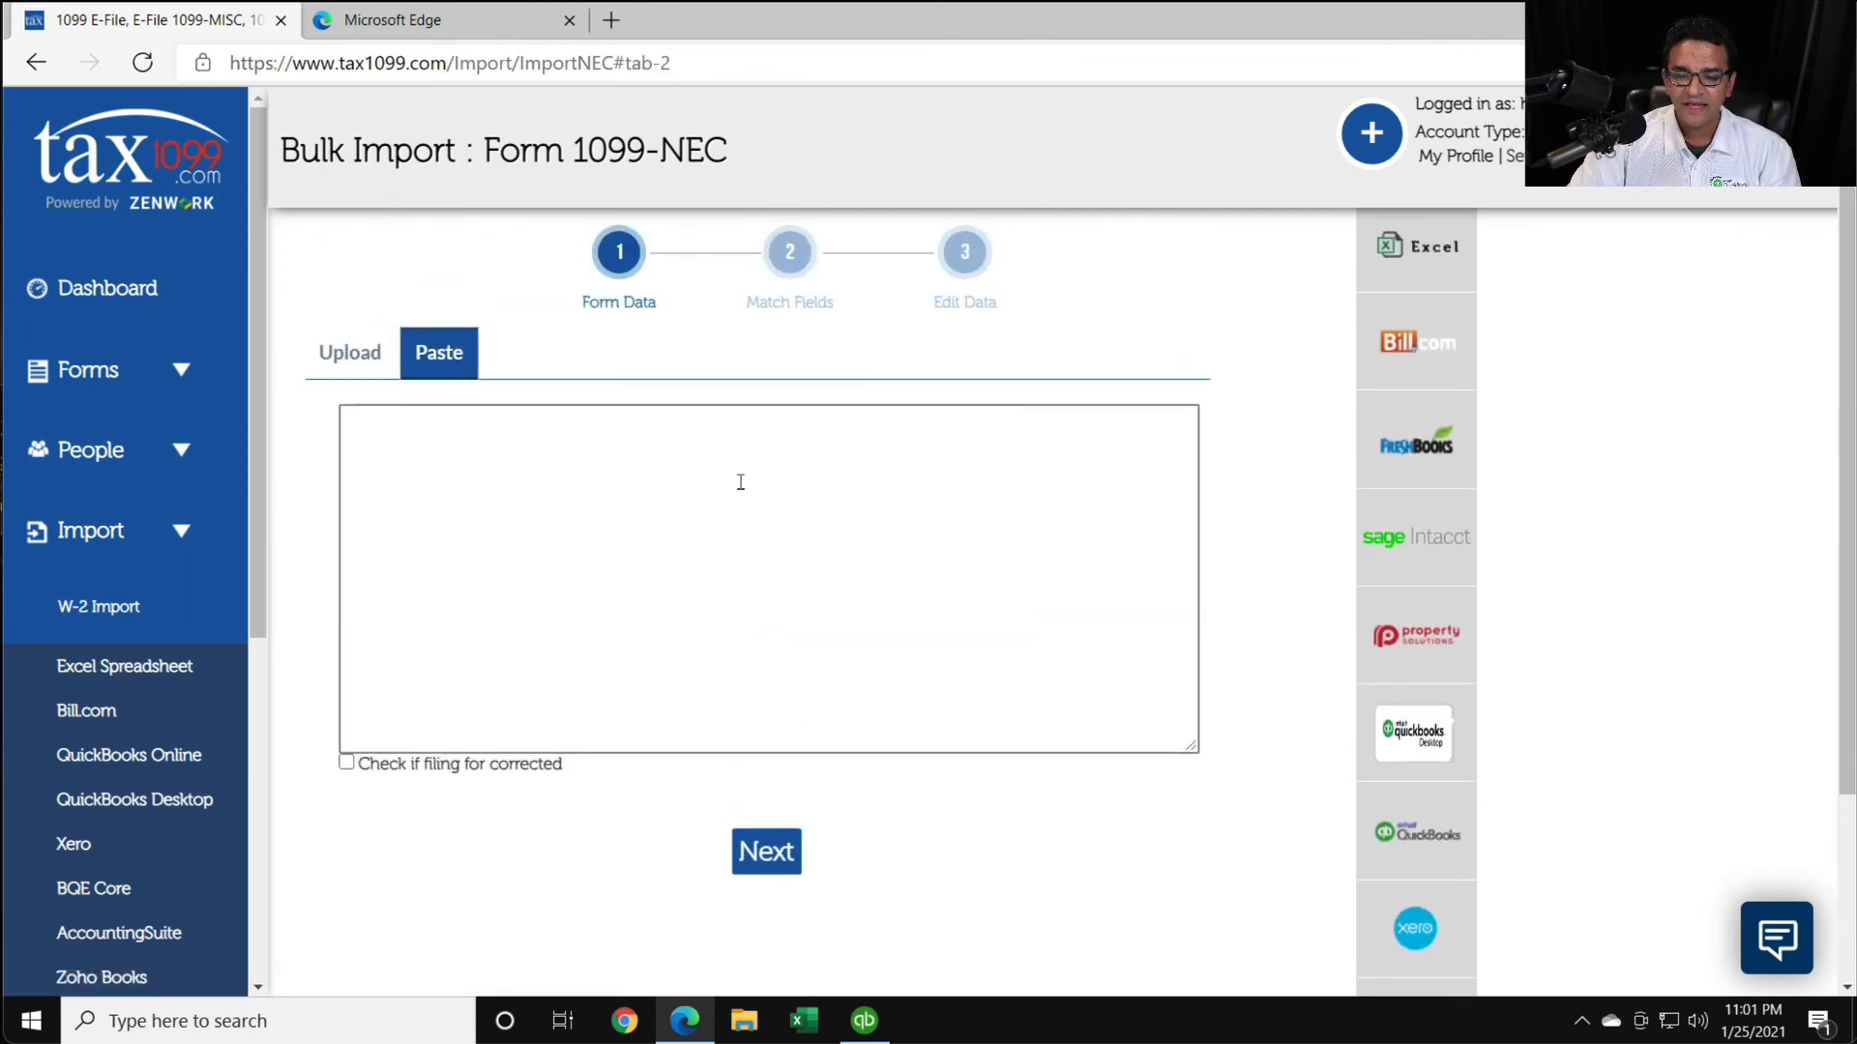
click(519, 494)
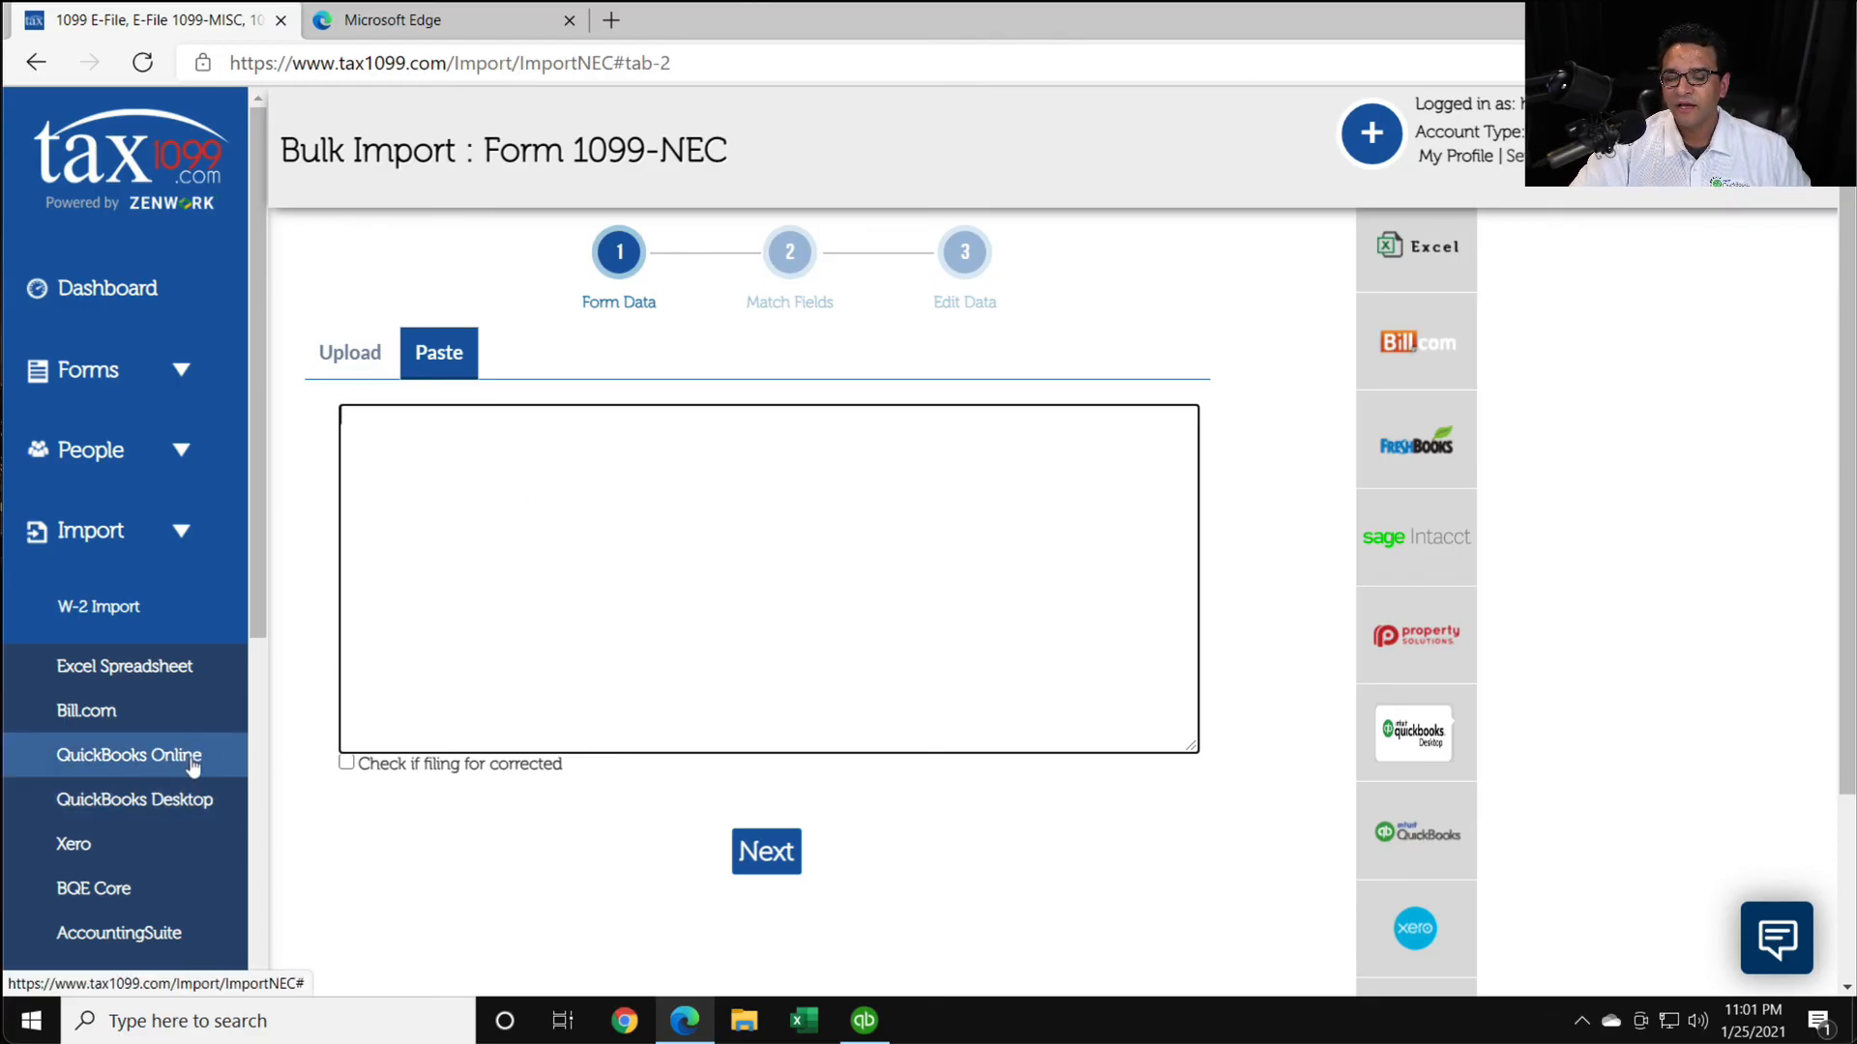
scroll(190, 758, down, 1)
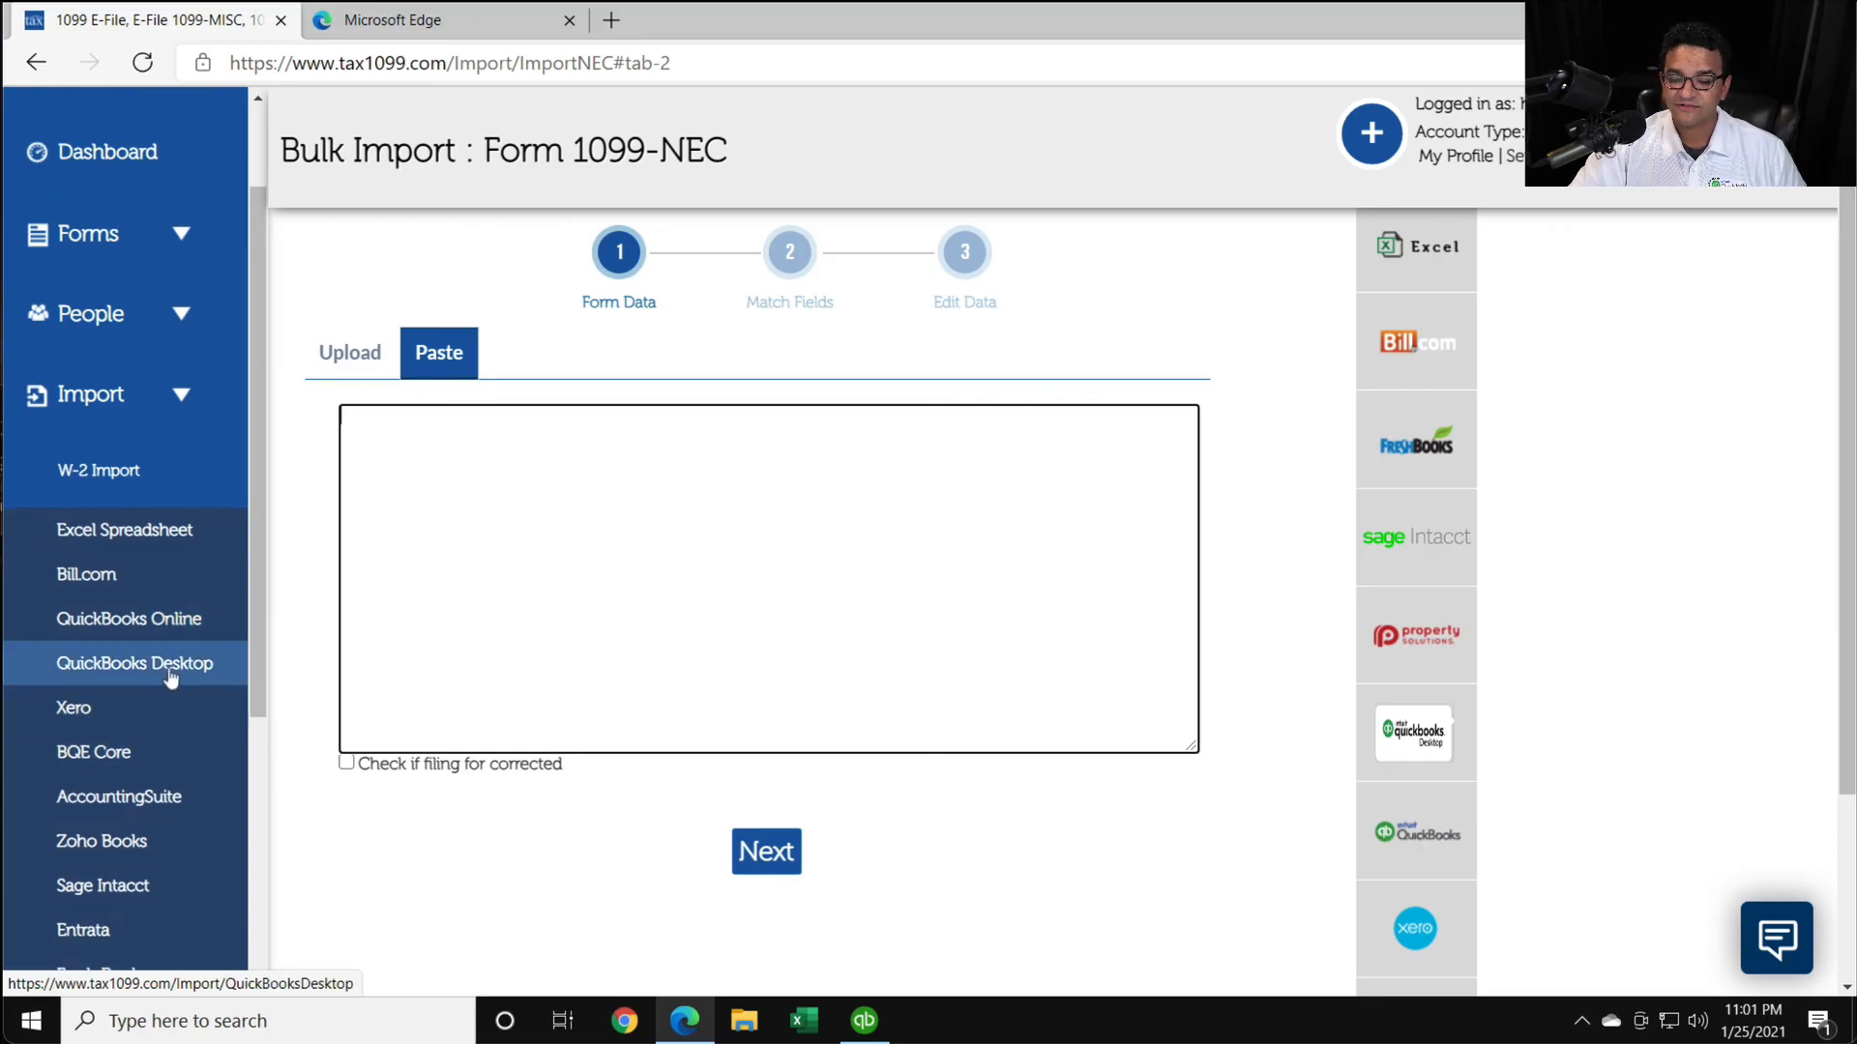
scroll(174, 677, down, 1)
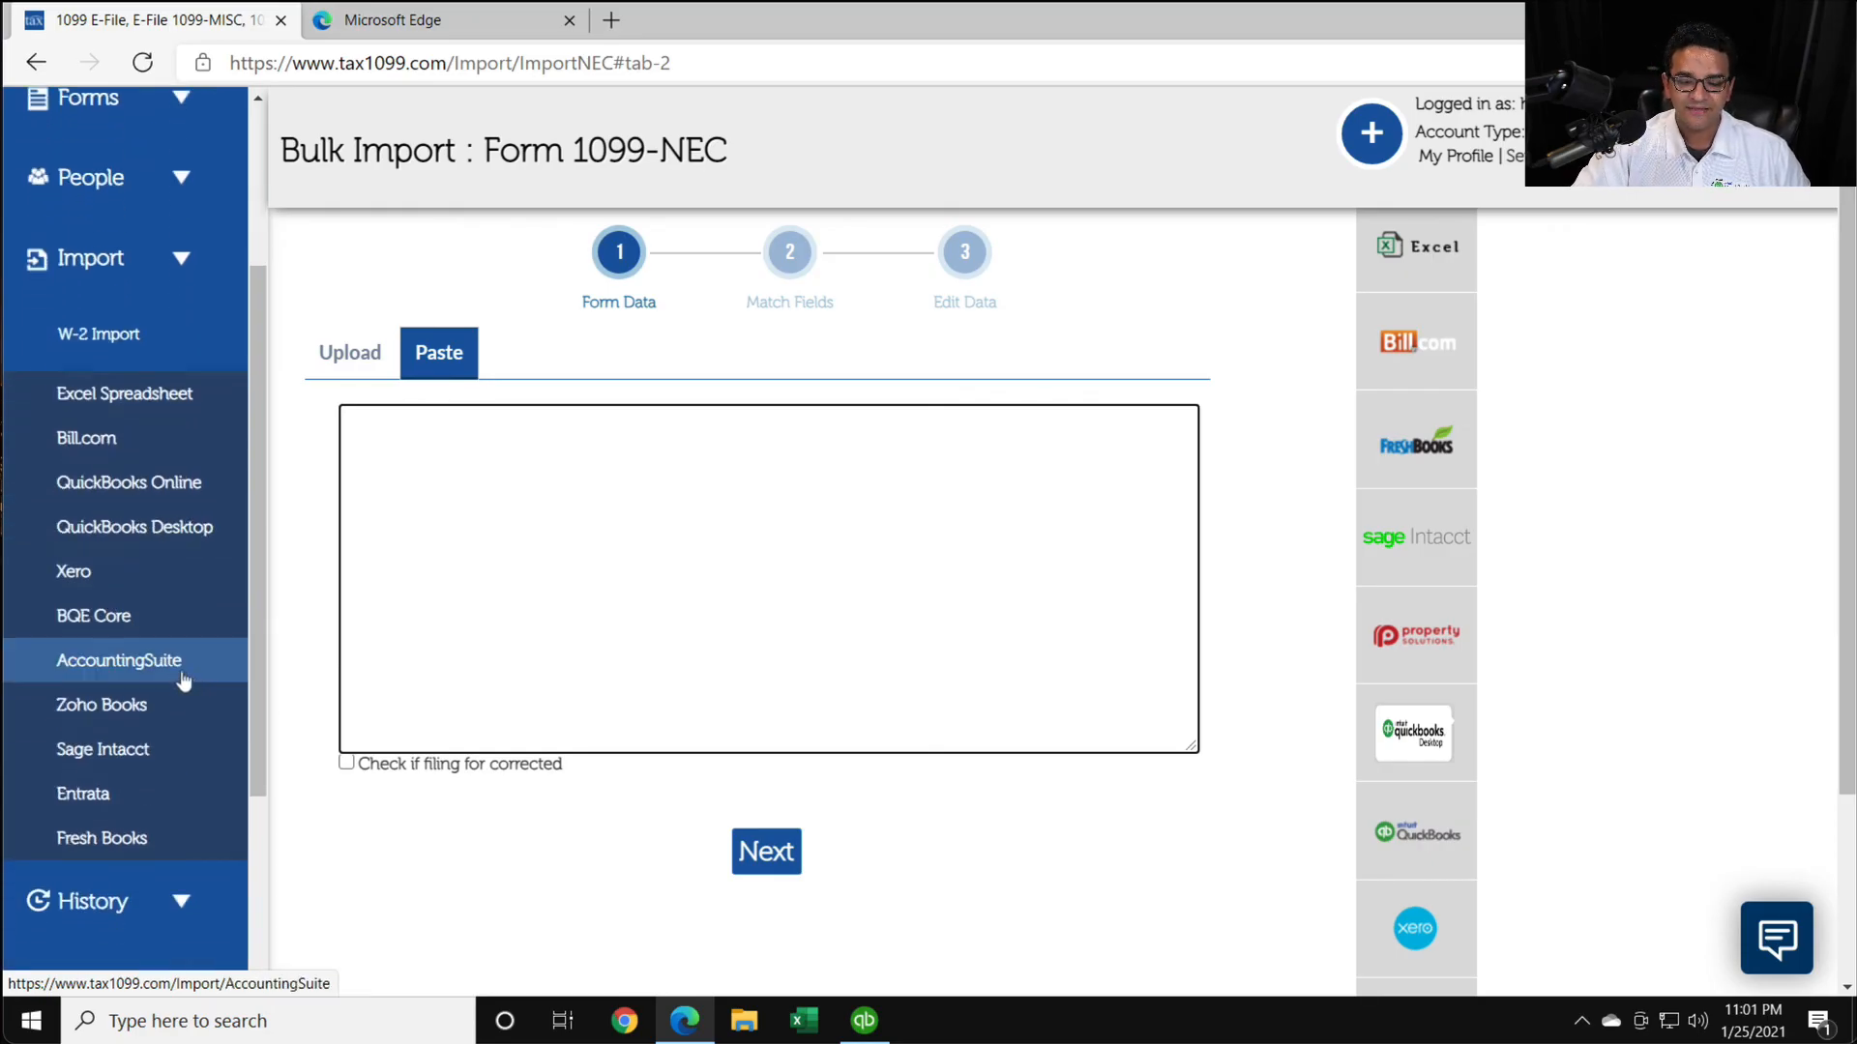
scroll(129, 619, up, 2)
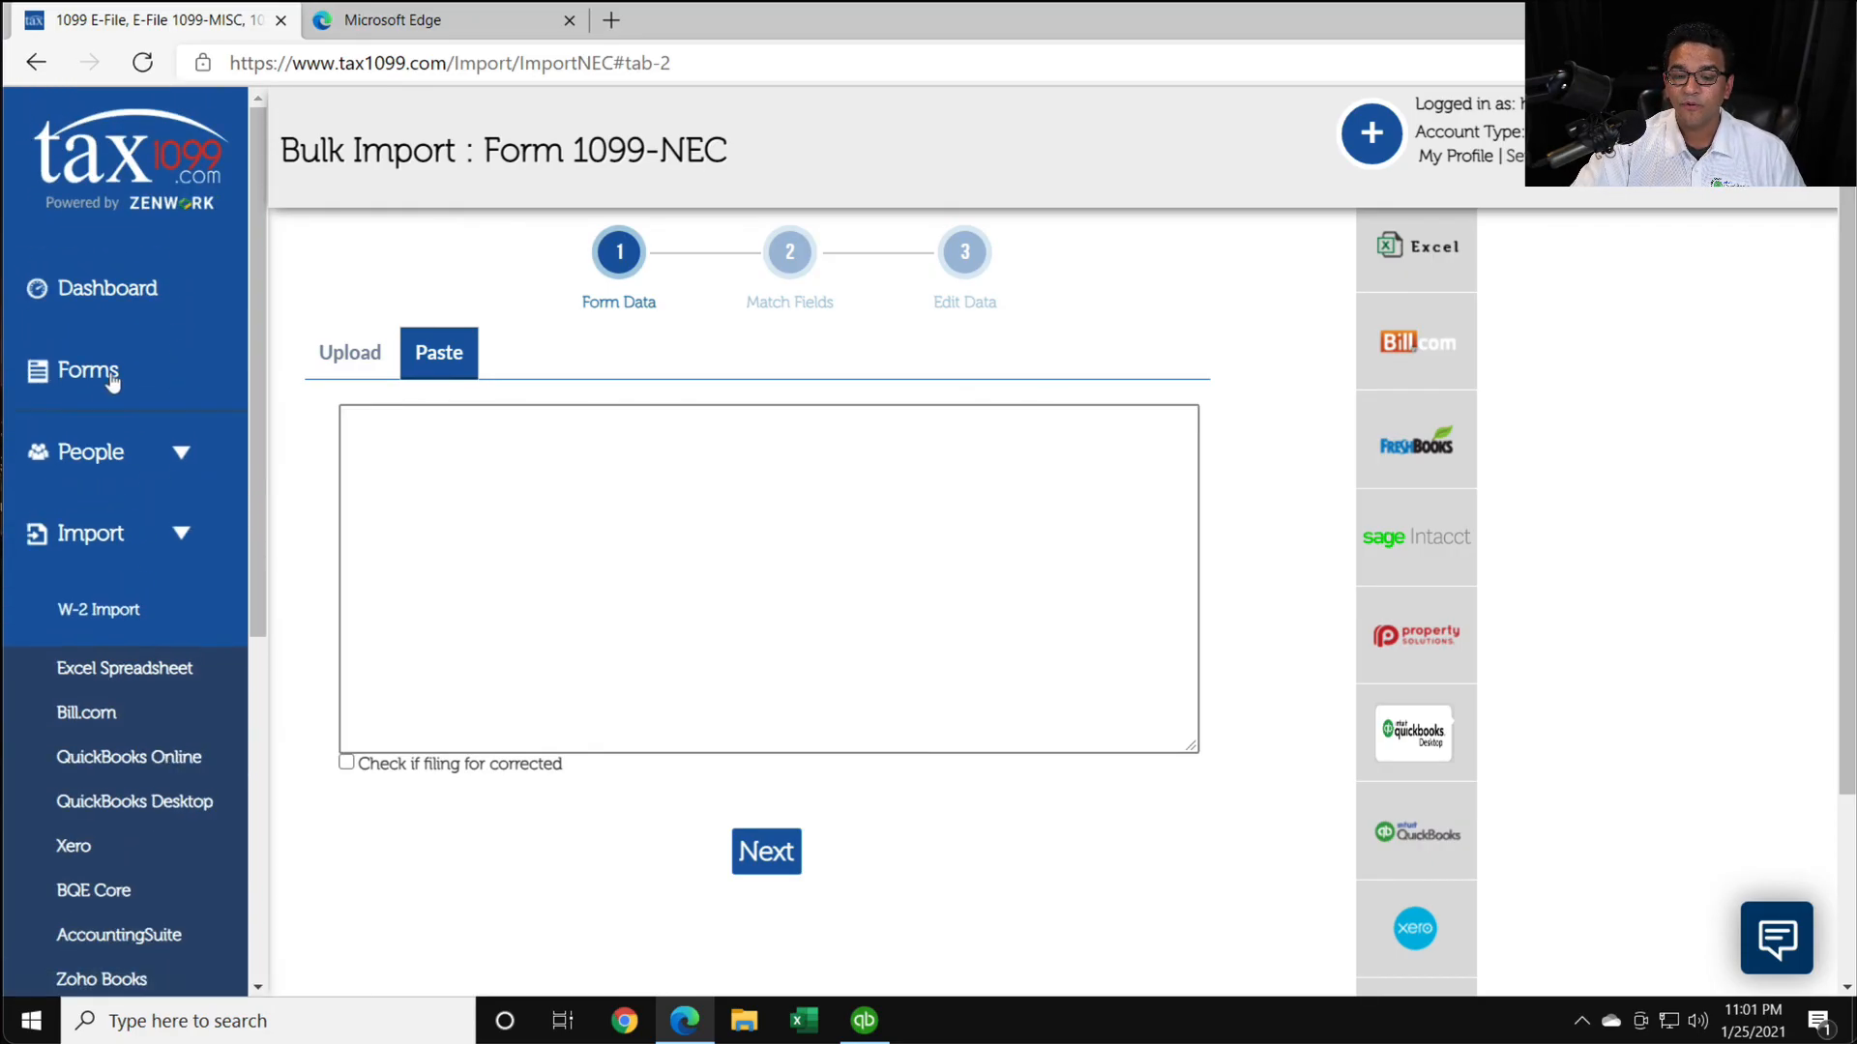
- Open a new 2020 Form 1099-NEC for single filing and examine its payer and recipient fields
click(108, 375)
click(112, 435)
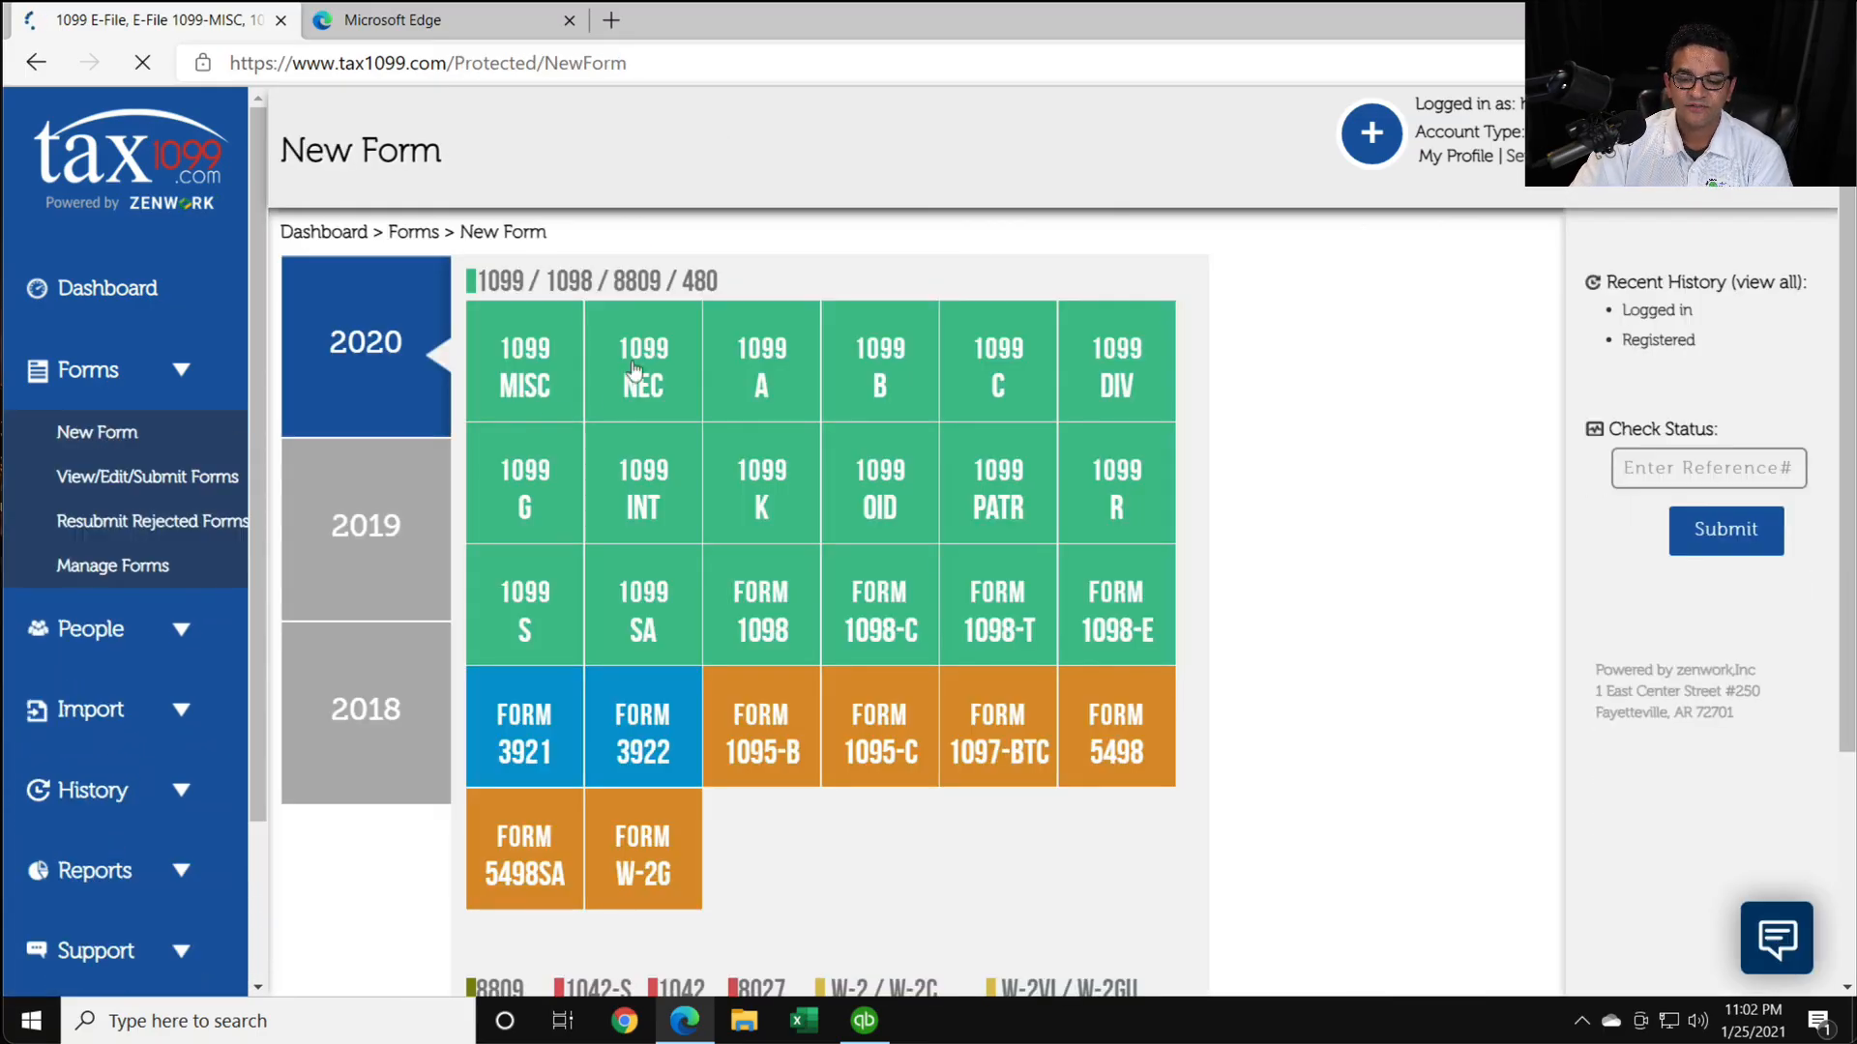
click(633, 370)
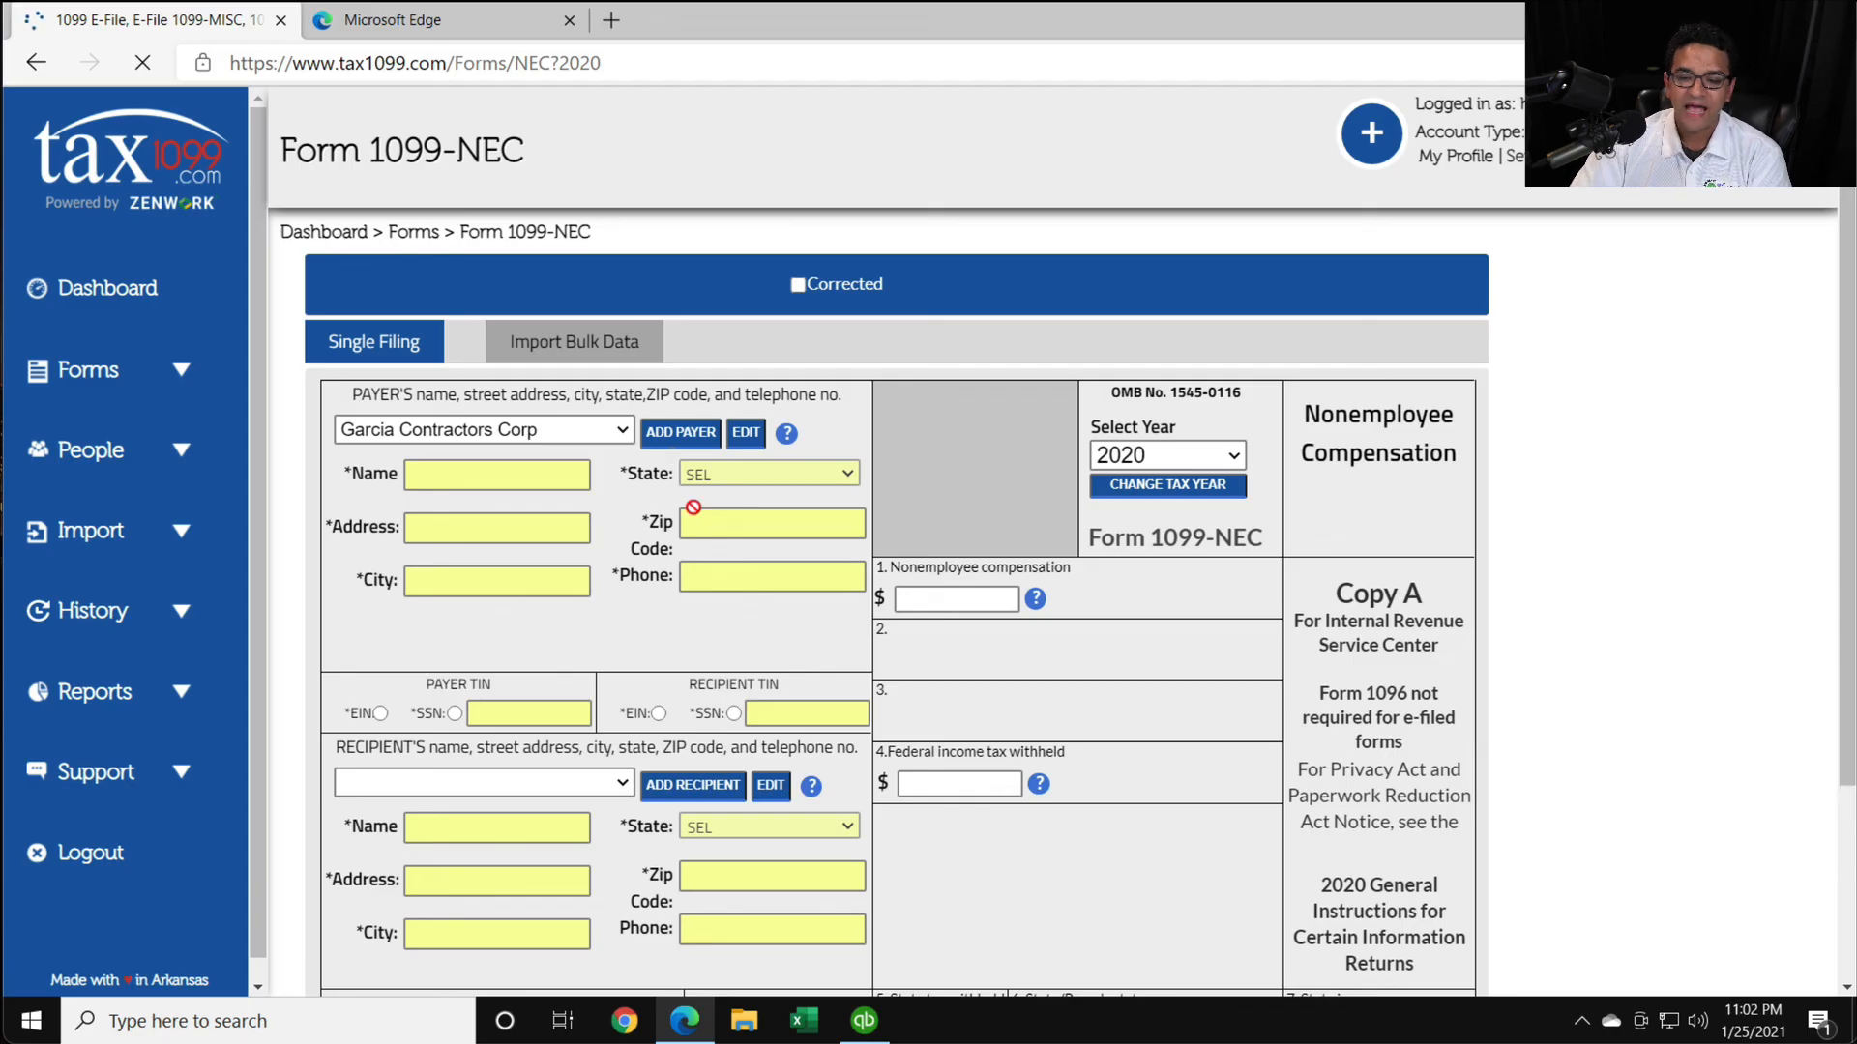
scroll(759, 554, down, 3)
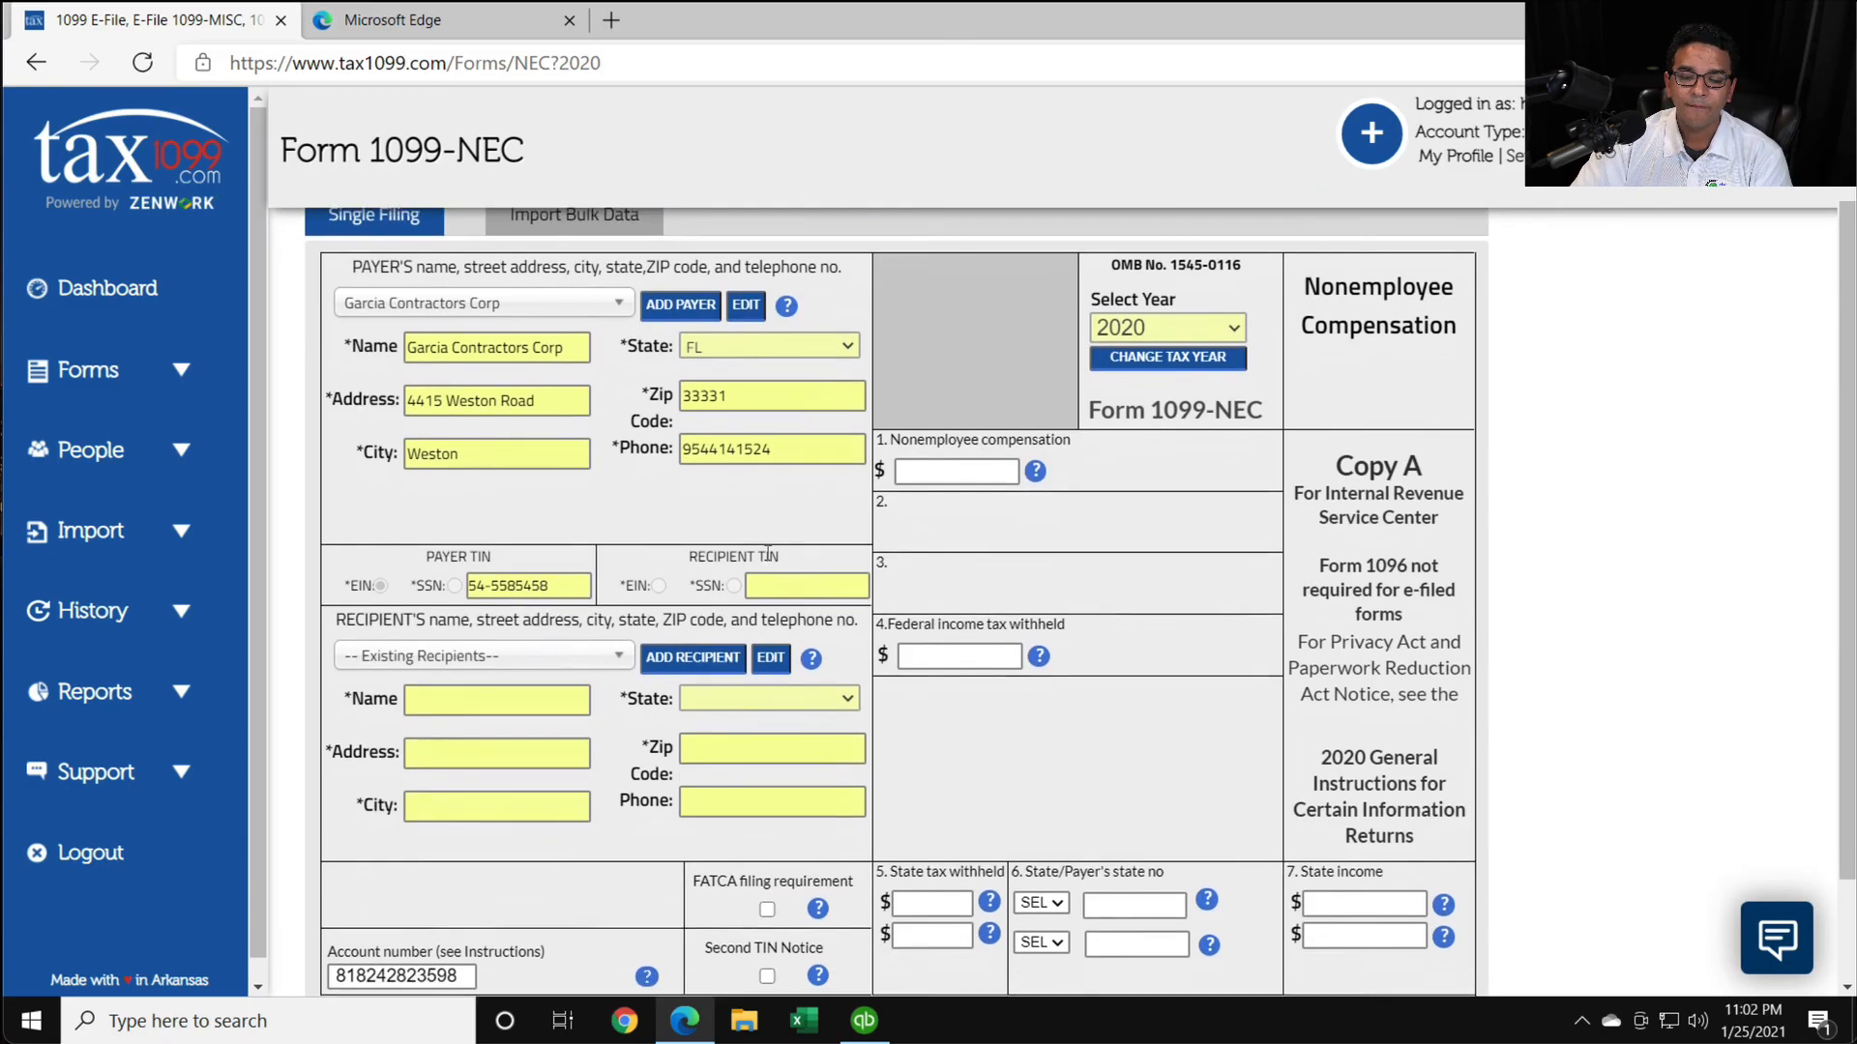
click(513, 561)
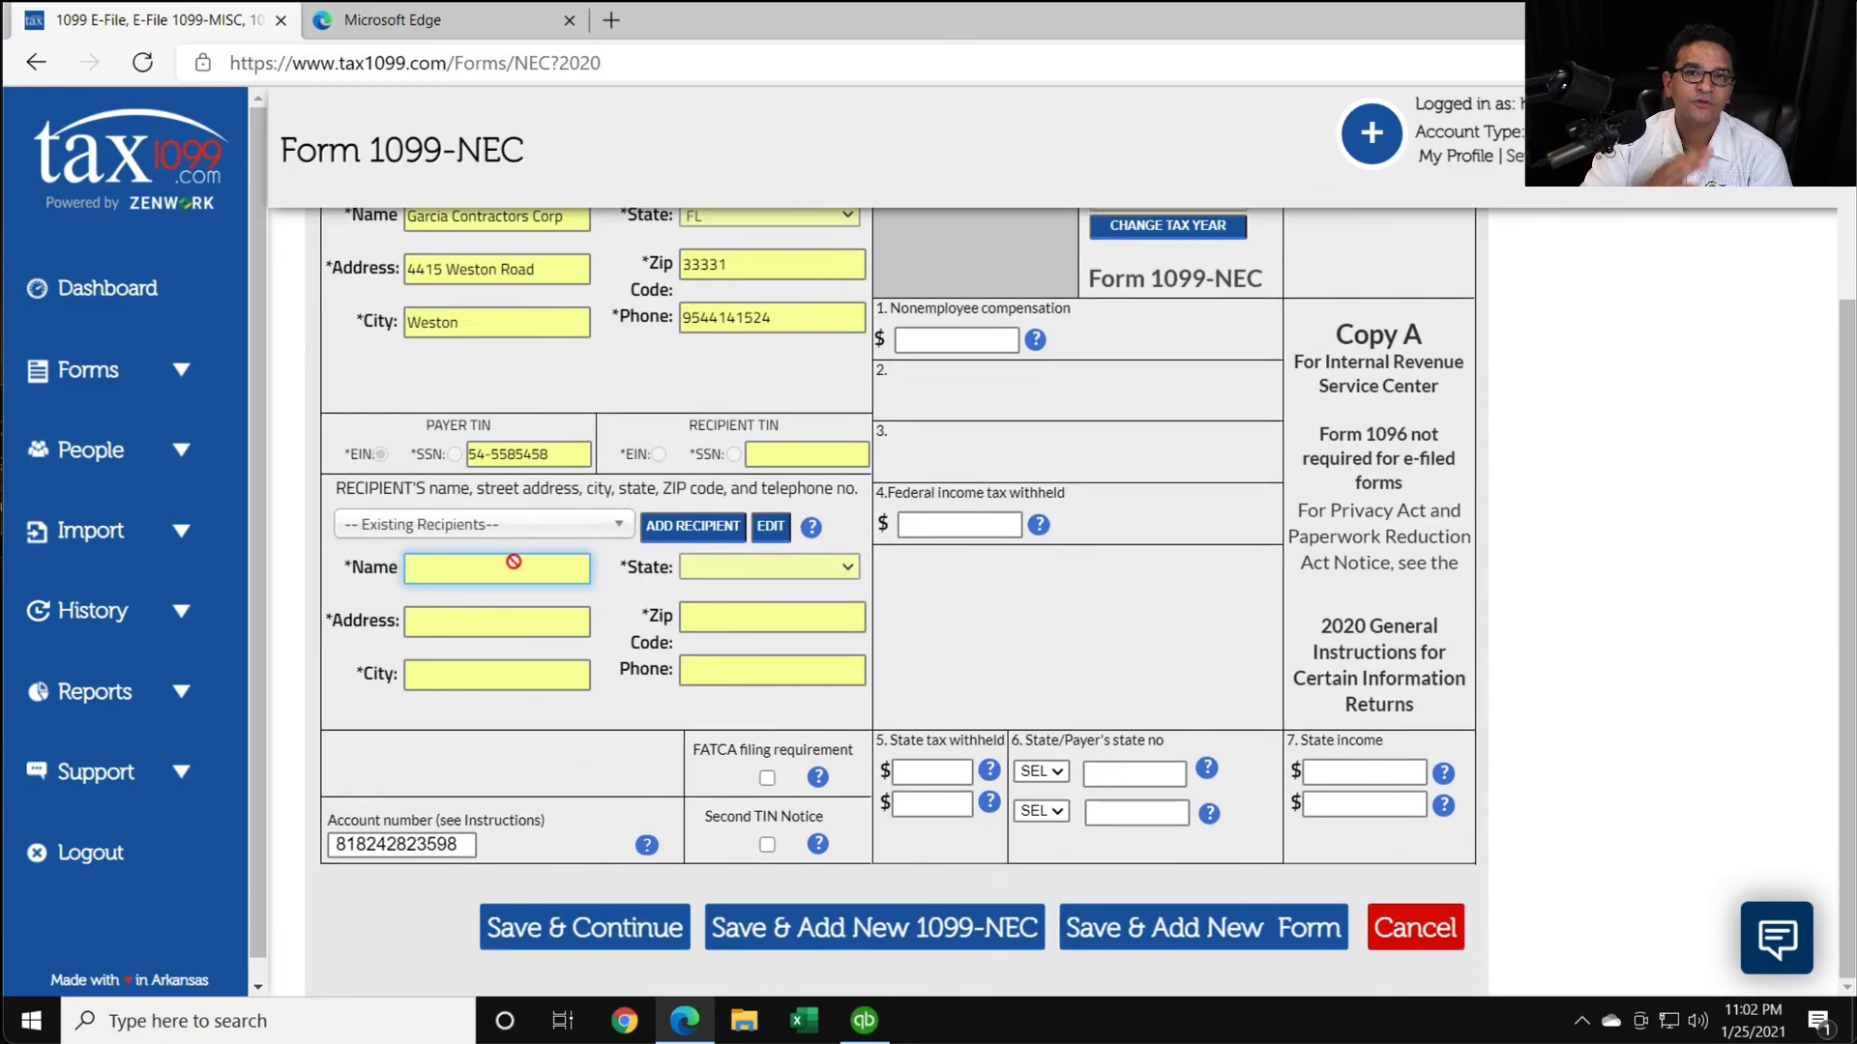